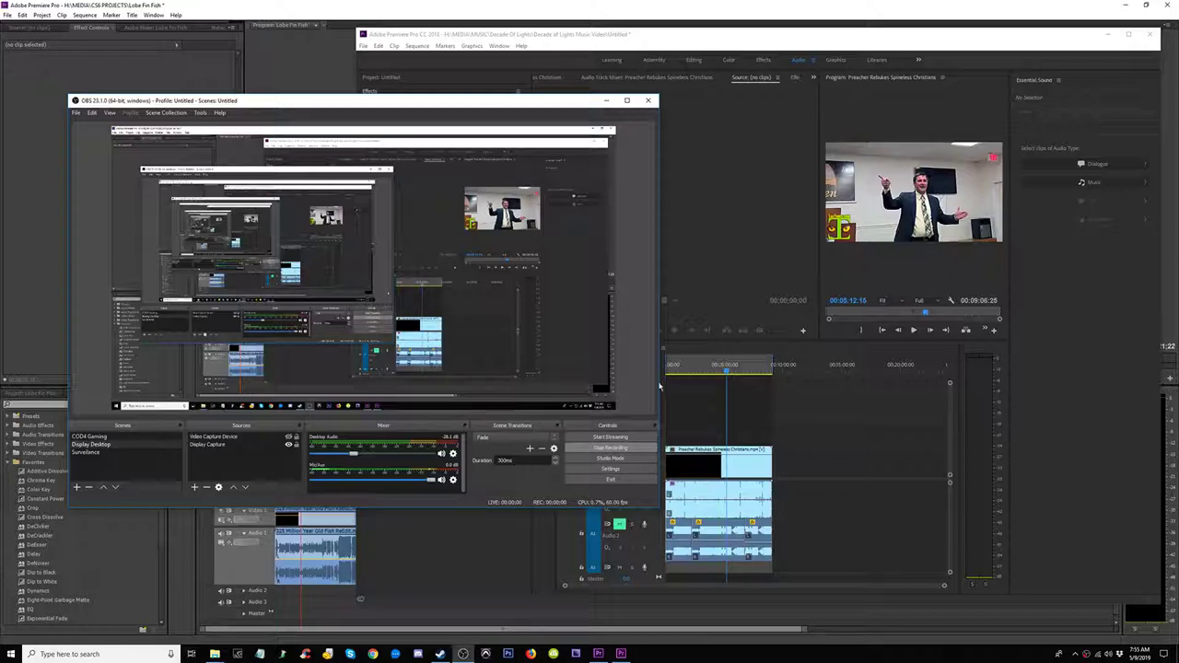
# Step: Bring the CS6 Lobe Fin Fish project to the front and preview its timeline at about 00;01;52;04 and 00;02;33;16
pyautogui.click(605, 101)
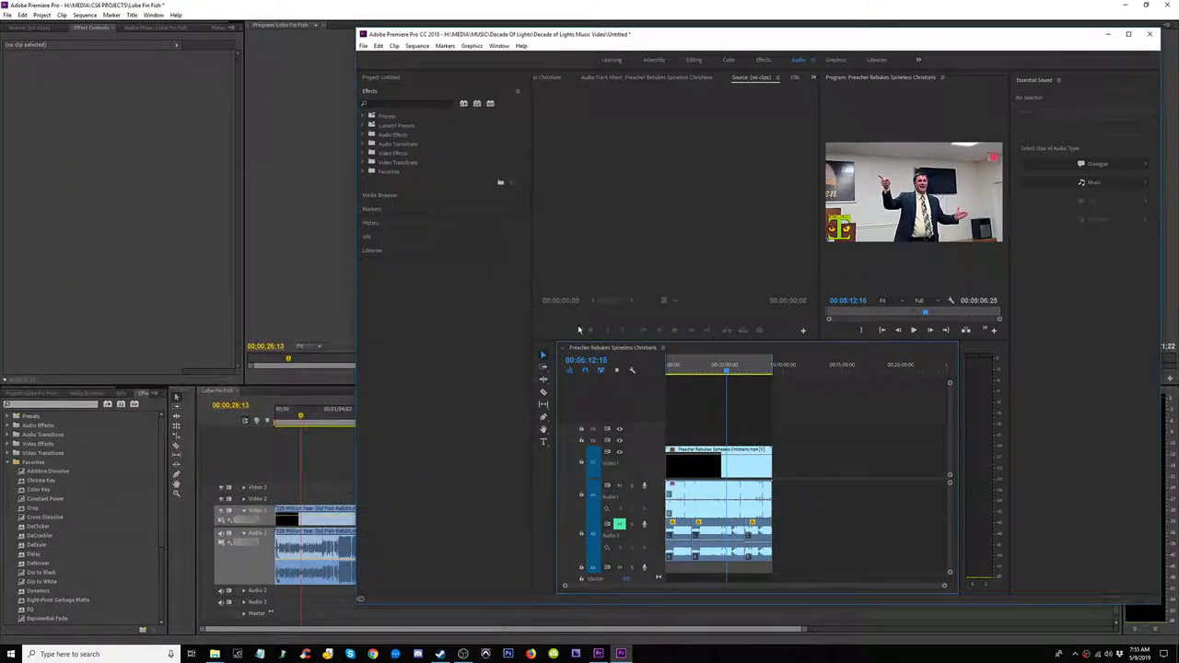
pyautogui.moveTo(668, 40)
pyautogui.mouseDown()
pyautogui.moveTo(540, 34)
pyautogui.moveTo(670, 35)
pyautogui.mouseUp()
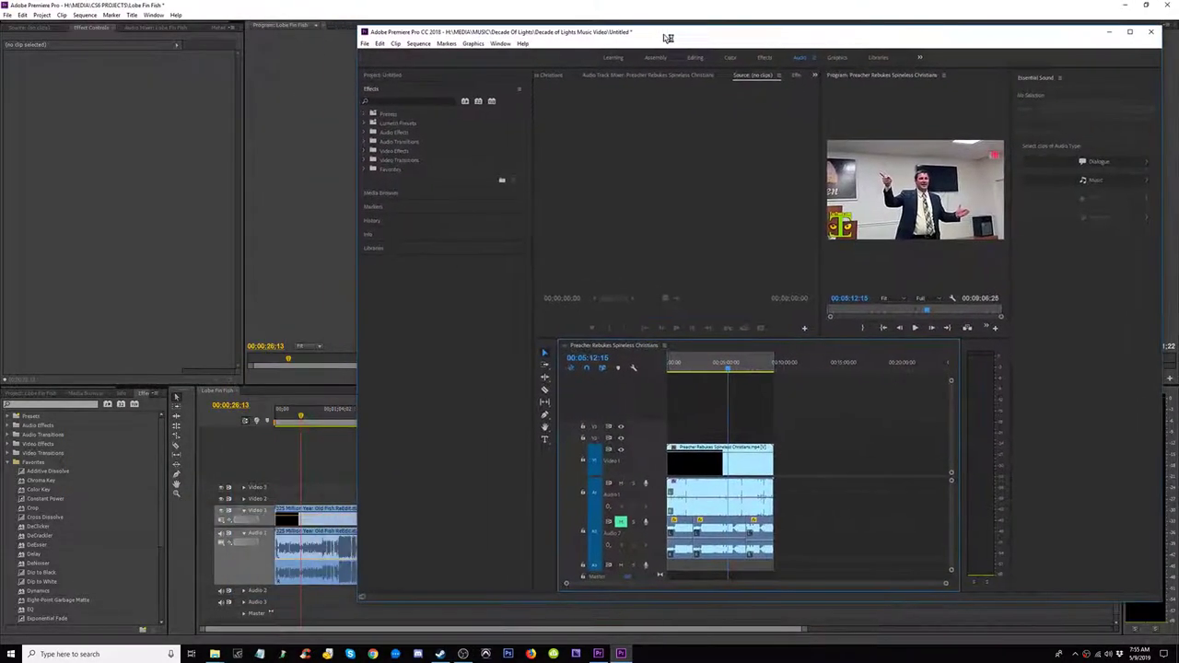
pyautogui.click(333, 8)
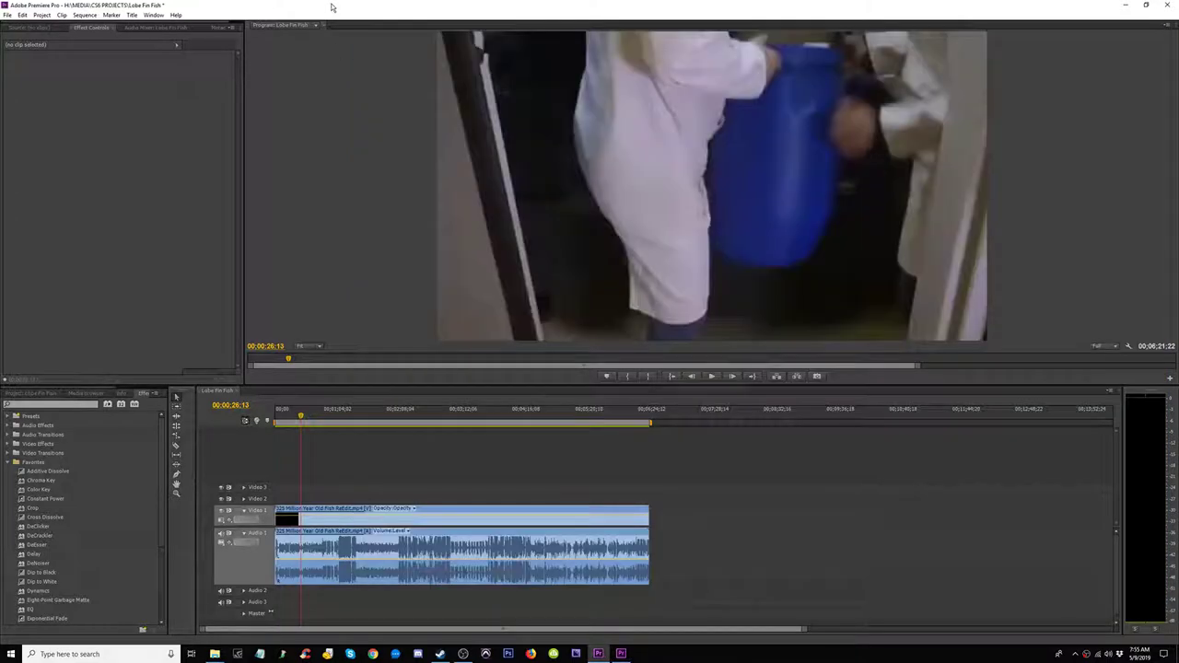
pyautogui.moveTo(599, 414)
pyautogui.mouseDown()
pyautogui.moveTo(679, 429)
pyautogui.moveTo(703, 417)
pyautogui.moveTo(385, 425)
pyautogui.mouseUp()
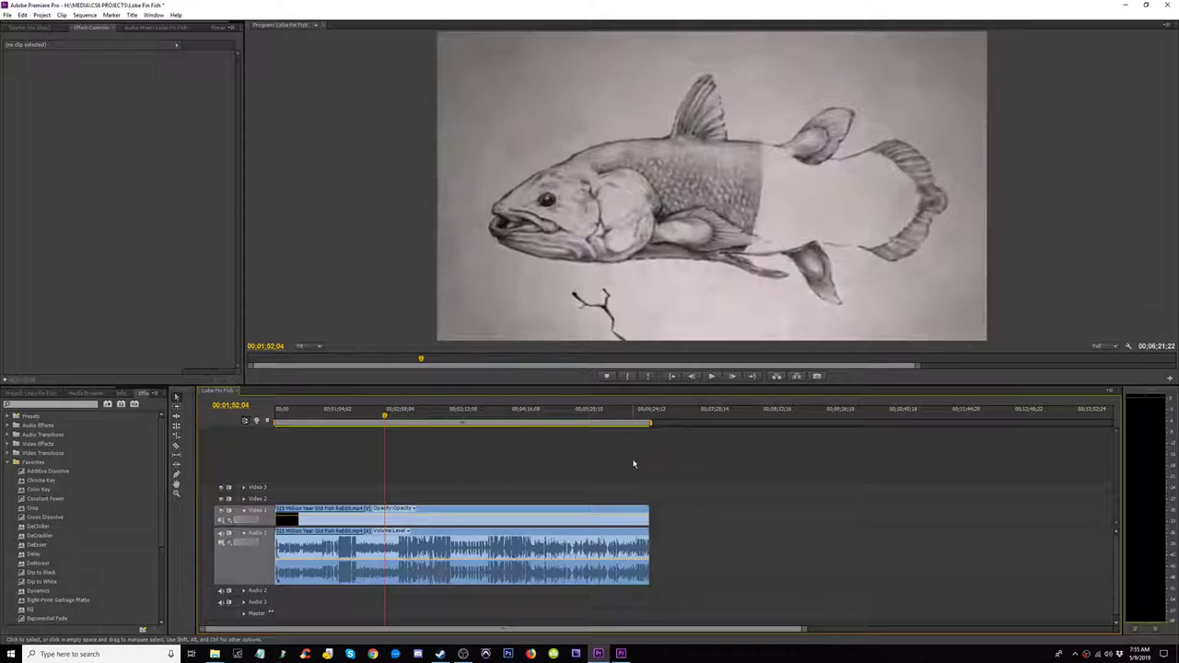
pyautogui.scroll(-1, 508, 427)
pyautogui.click(406, 416)
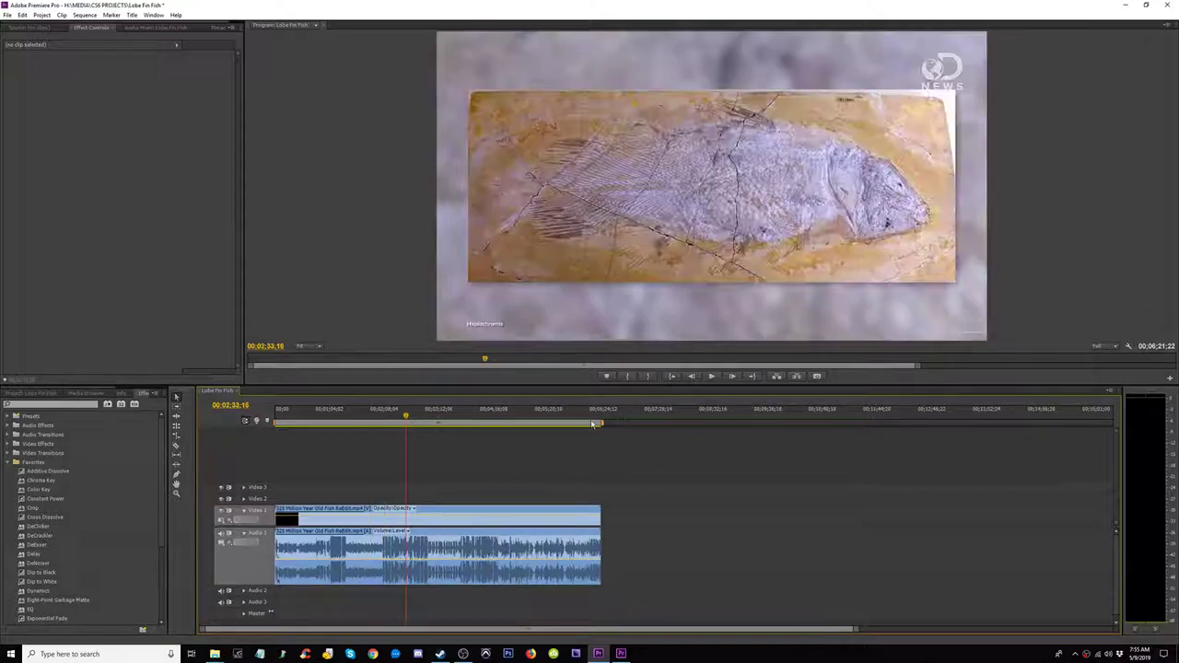
# Step: Restore the CS6 Lobe Fin Fish project to a smaller window and maximize the Premiere Pro CC 2018 window
pyautogui.click(1145, 5)
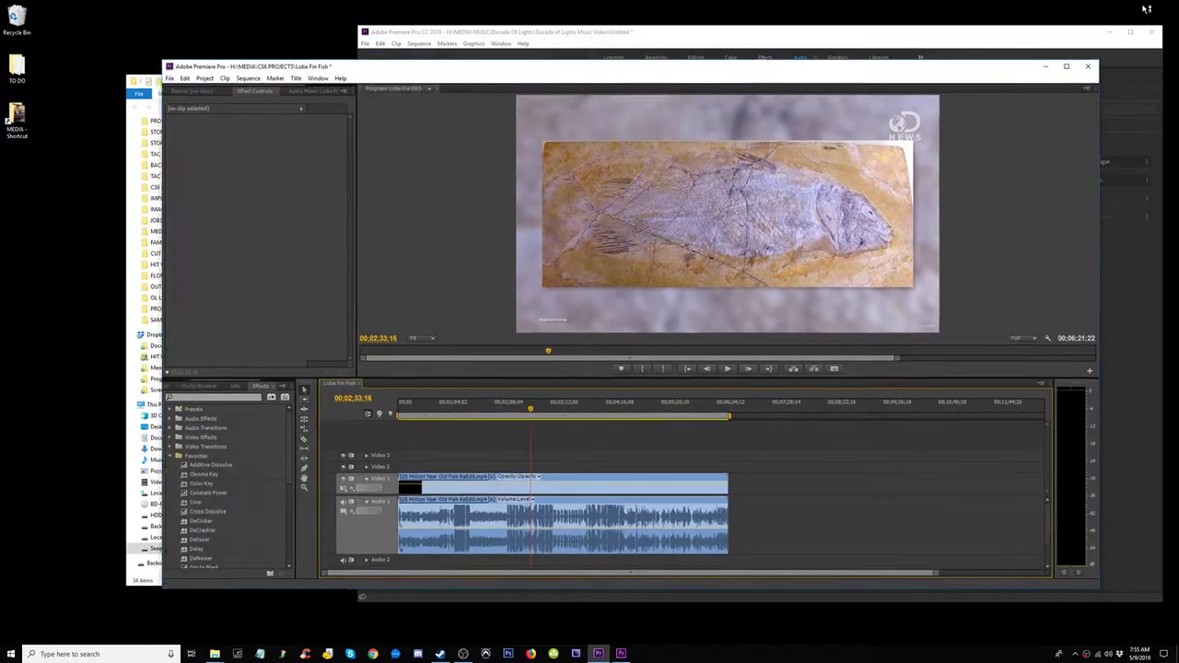
pyautogui.moveTo(821, 80); pyautogui.dragTo(724, 124)
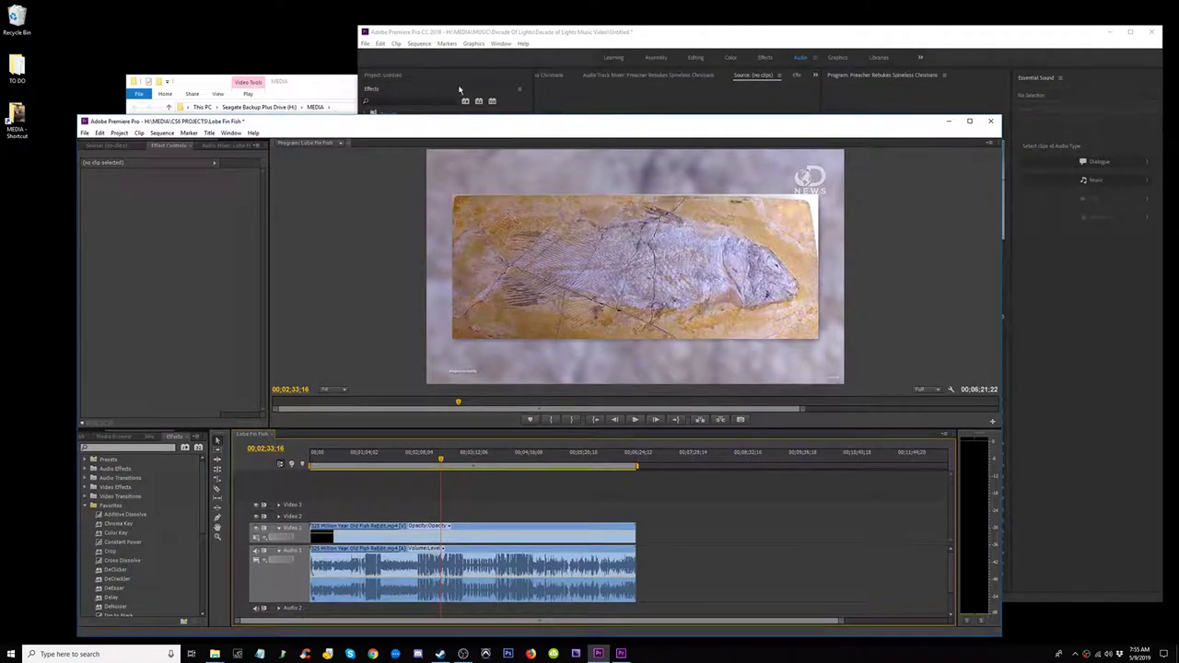
pyautogui.click(339, 91)
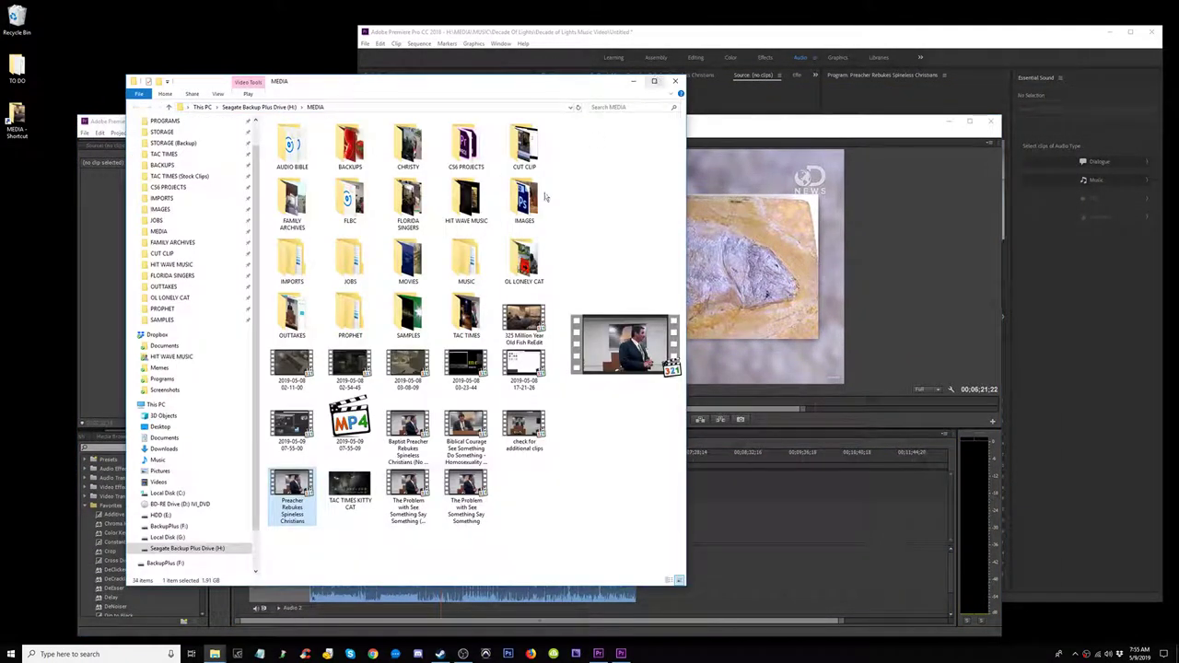
pyautogui.moveTo(755, 128); pyautogui.dragTo(658, 43)
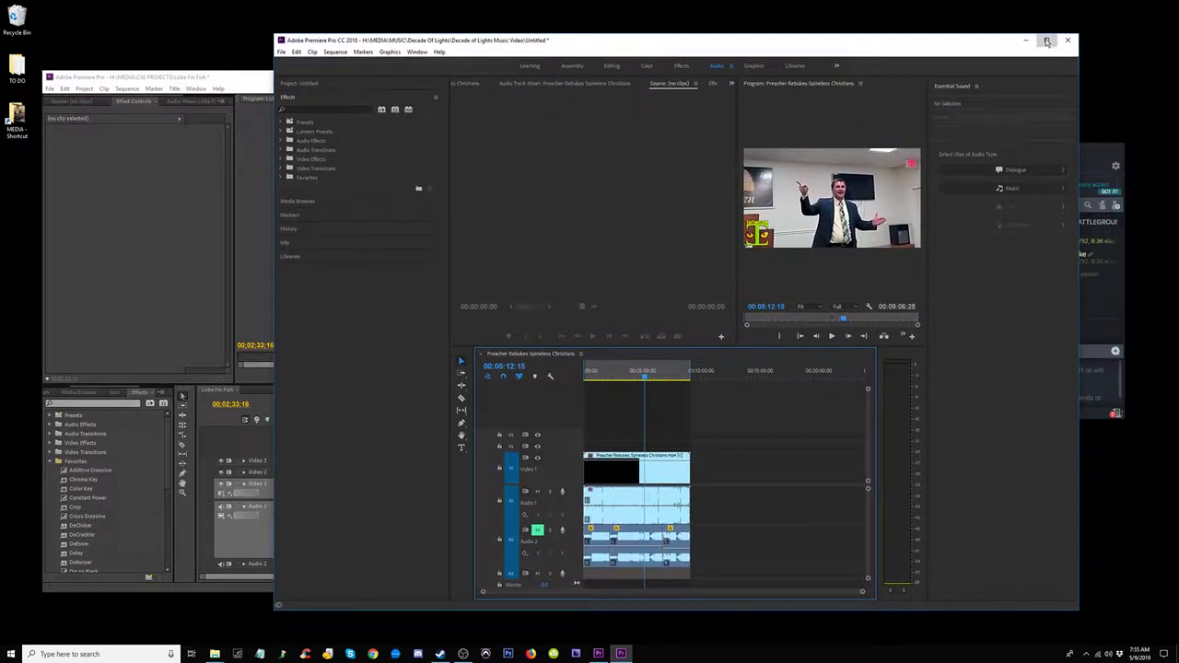
pyautogui.click(1046, 40)
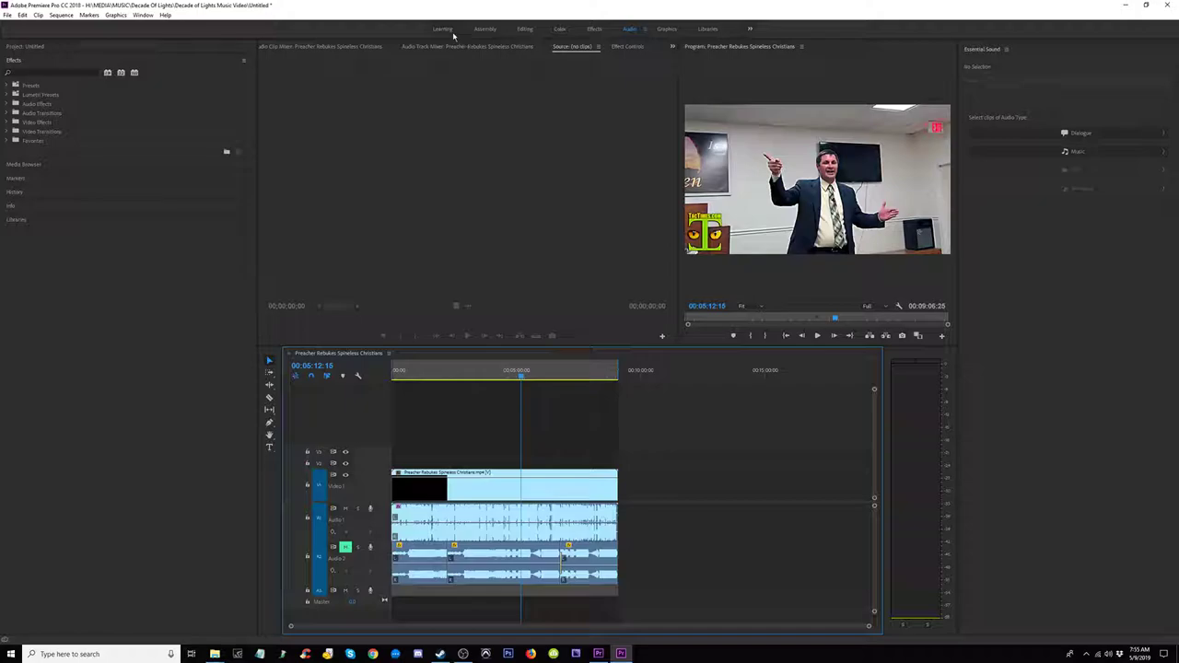
# Step: Switch to the Editing workspace and widen the timeline area by narrowing the project and effects area
pyautogui.click(594, 28)
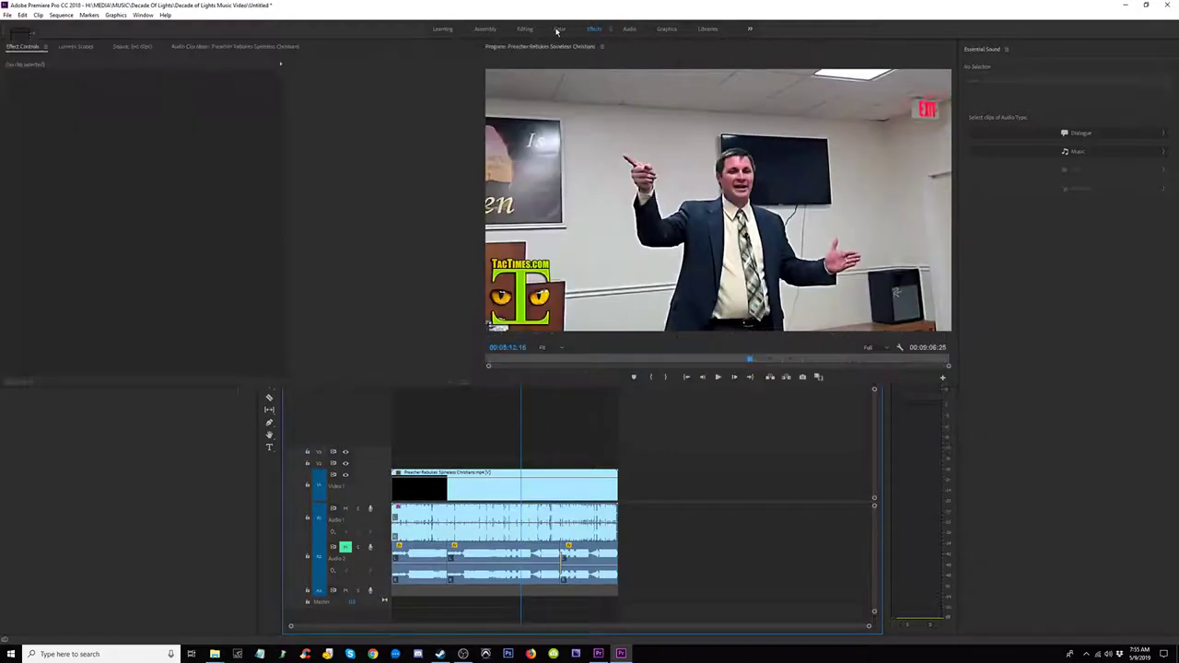
pyautogui.click(560, 29)
pyautogui.click(524, 28)
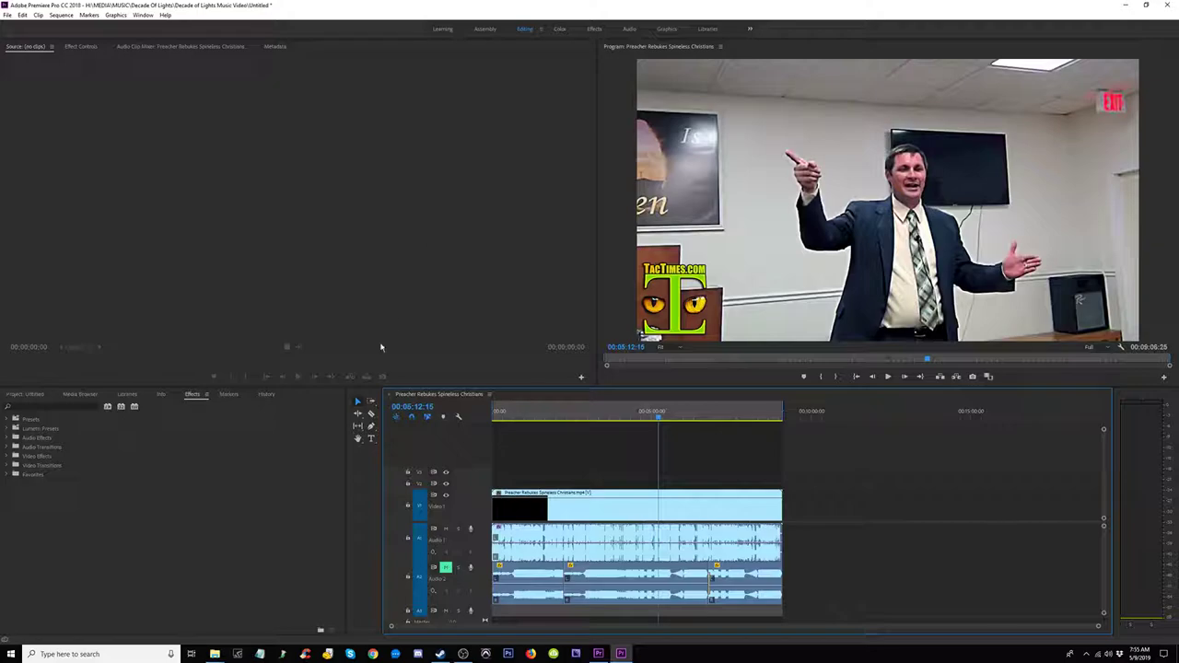
pyautogui.moveTo(381, 460); pyautogui.dragTo(185, 461)
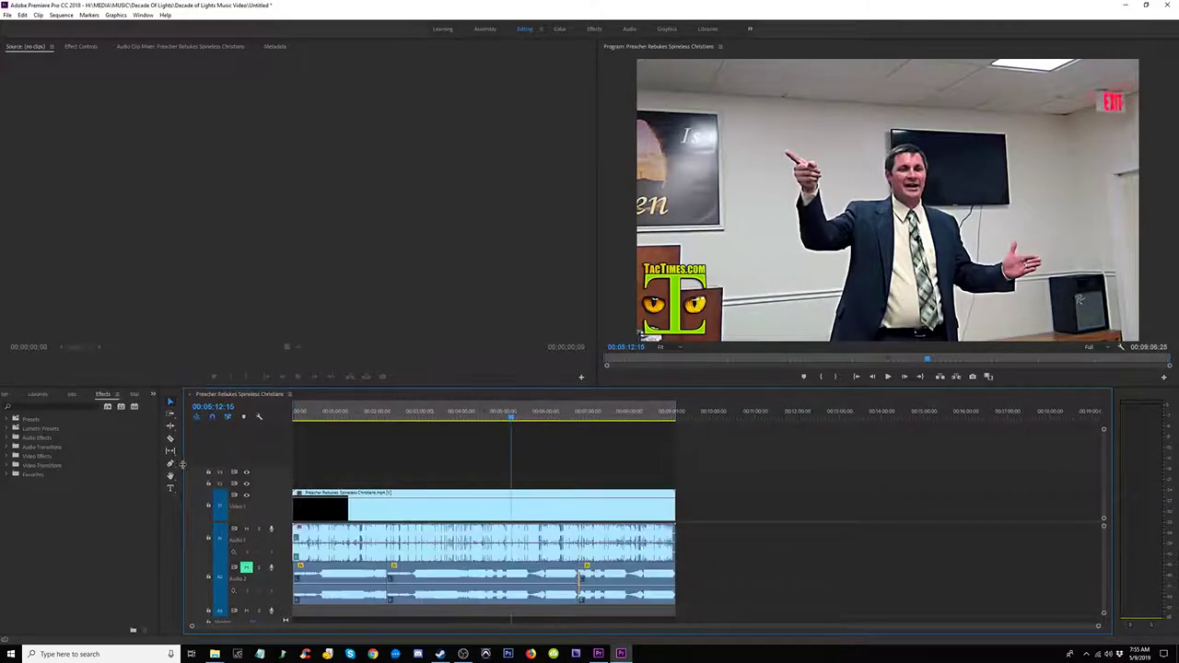
# Step: Lower the system volume and preview the Preacher Rebukes Spineless Christians sequence at several points, ending at about 00;01;37;26
pyautogui.click(436, 420)
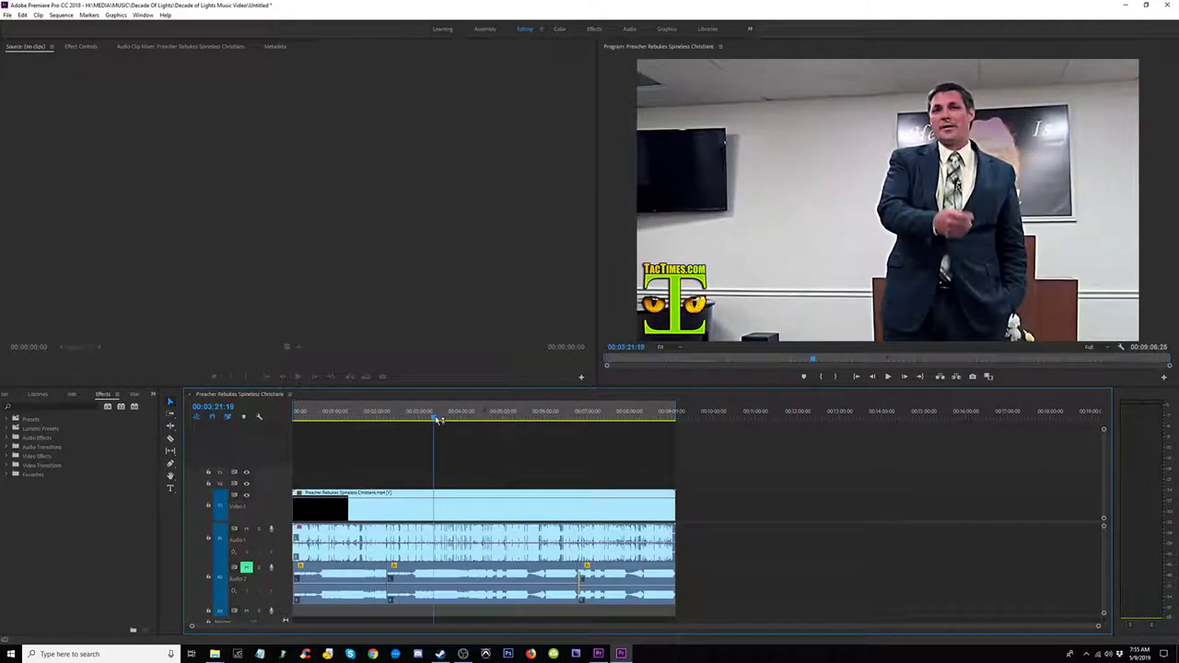
pyautogui.press('XF86AudioLowerVolume')
pyautogui.press('XF86AudioLowerVolume')
pyautogui.press('XF86AudioLowerVolume')
pyautogui.moveTo(436, 419); pyautogui.dragTo(562, 414)
pyautogui.moveTo(468, 414); pyautogui.dragTo(360, 412)
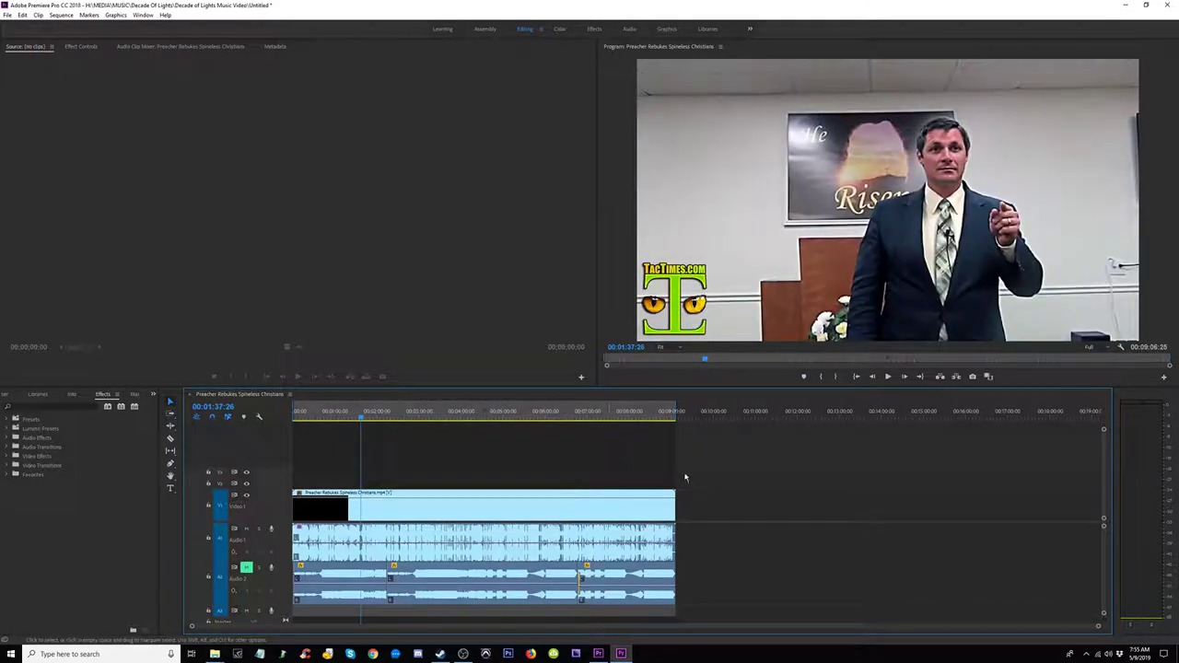
# Step: Delete all clips from the Preacher Rebukes Spineless Christians sequence, unmute Audio 2 and return the playhead to the start
pyautogui.moveTo(734, 468); pyautogui.dragTo(296, 622)
pyautogui.press('Delete')
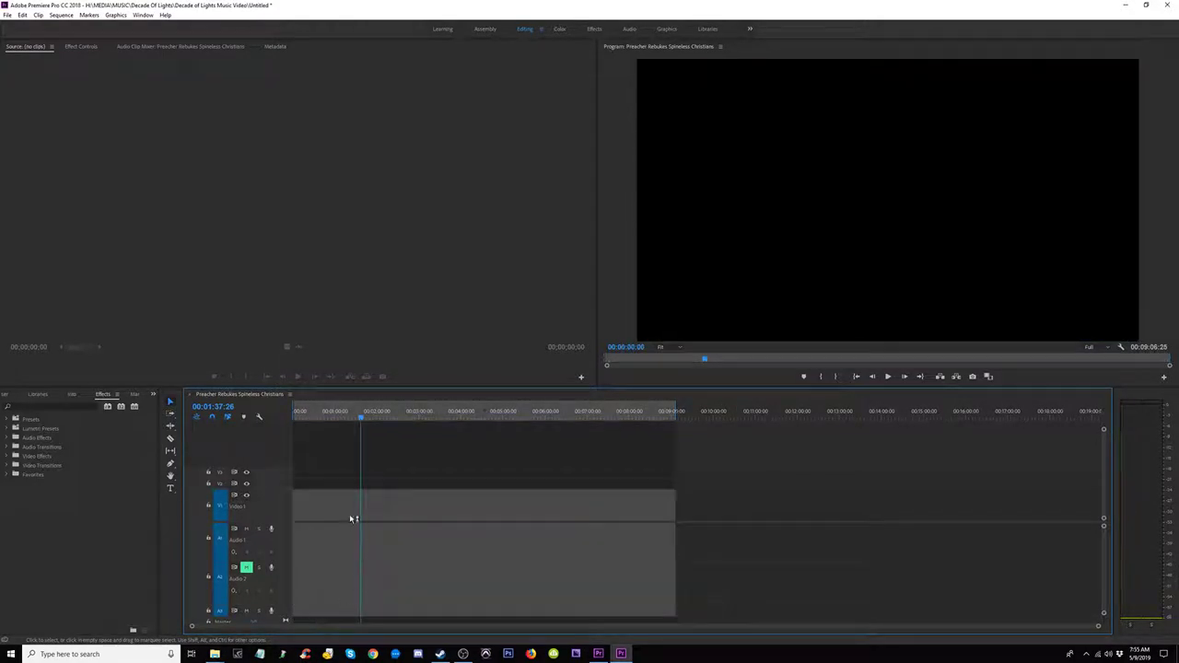
pyautogui.click(247, 568)
pyautogui.press('Home')
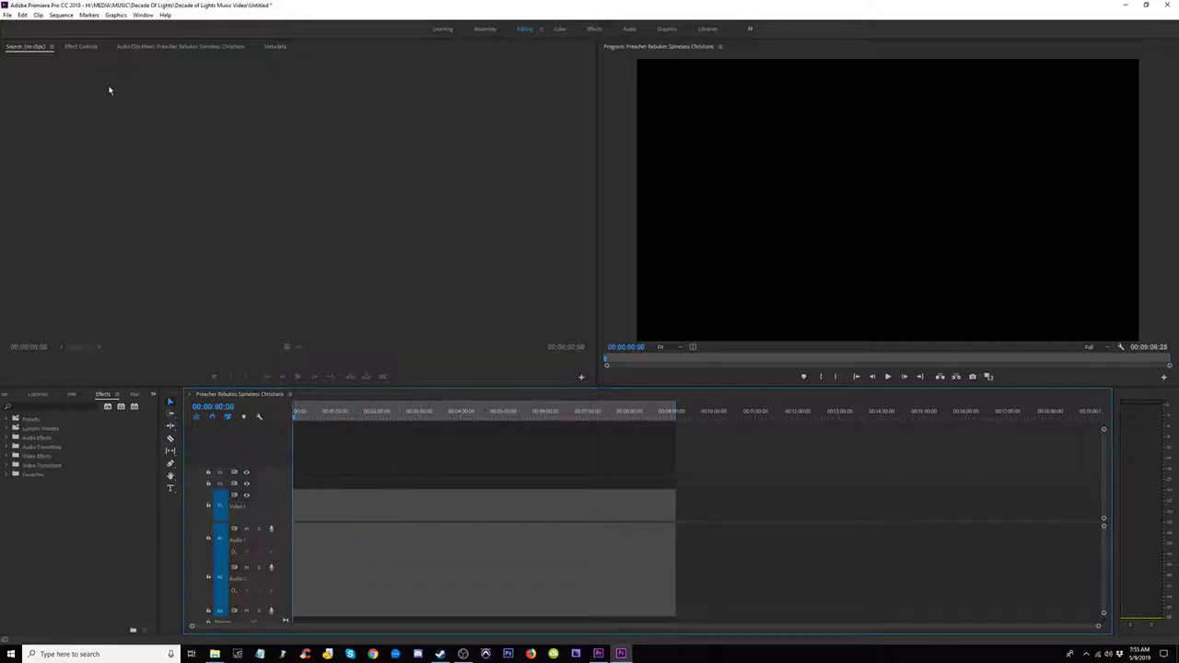
pyautogui.click(7, 15)
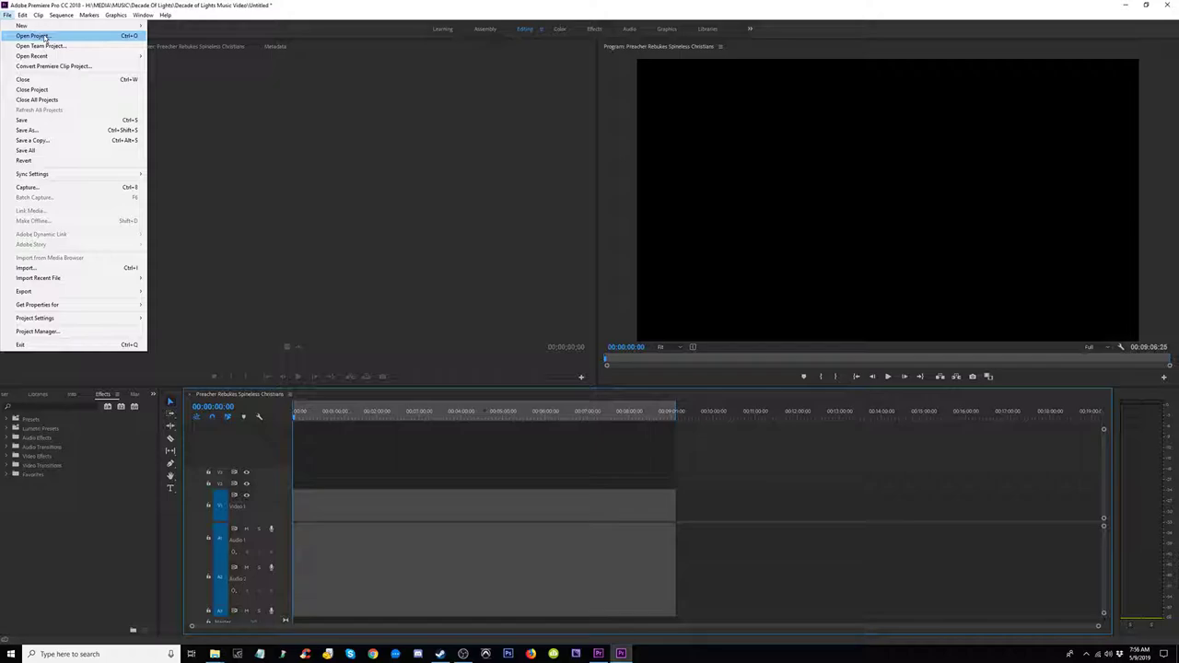
pyautogui.click(34, 36)
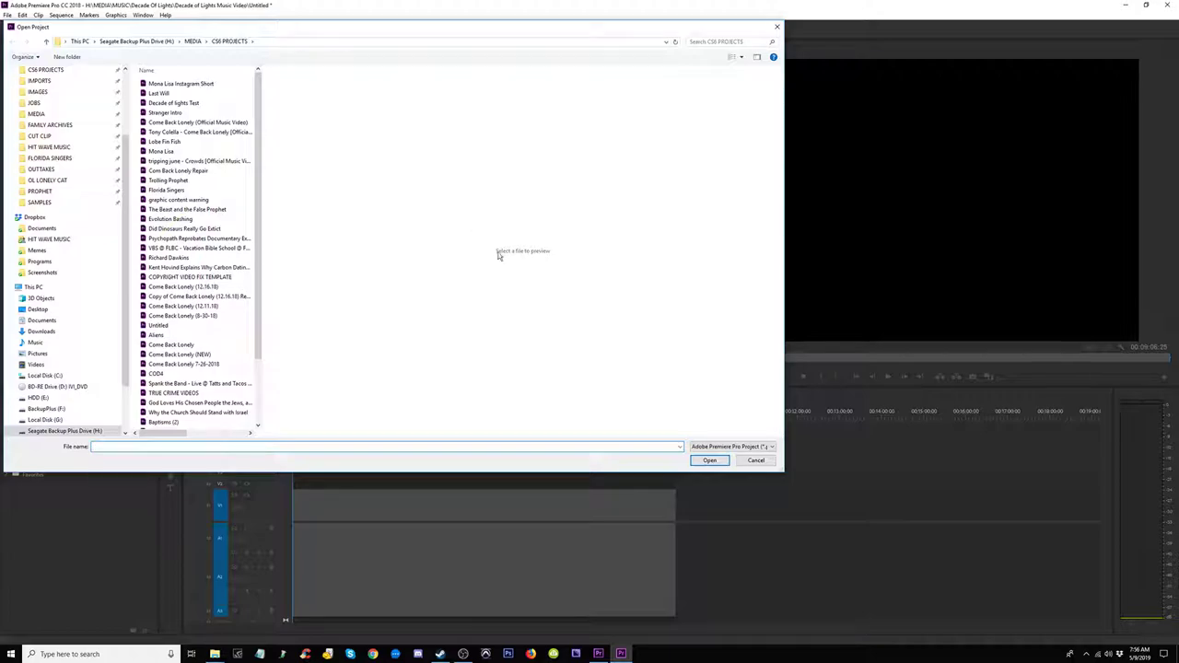
pyautogui.click(755, 461)
# Step: Create a new project named Lobe Fin Fish in the Decade of Lights Music Video folder
pyautogui.click(7, 15)
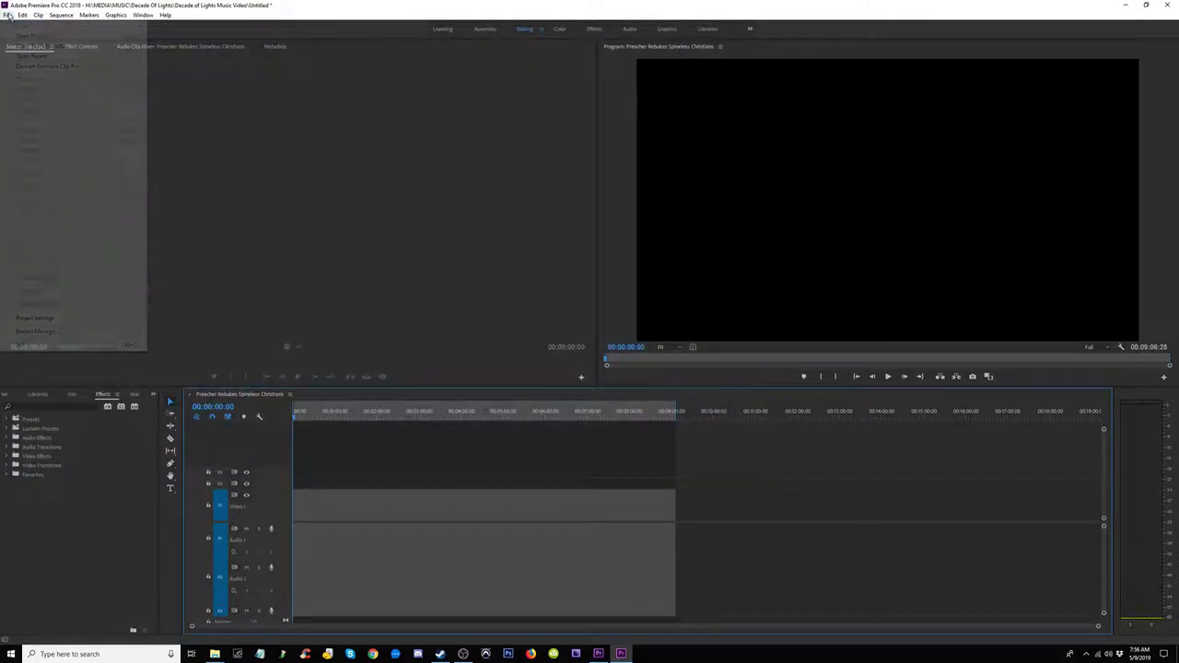
pyautogui.moveTo(36, 25)
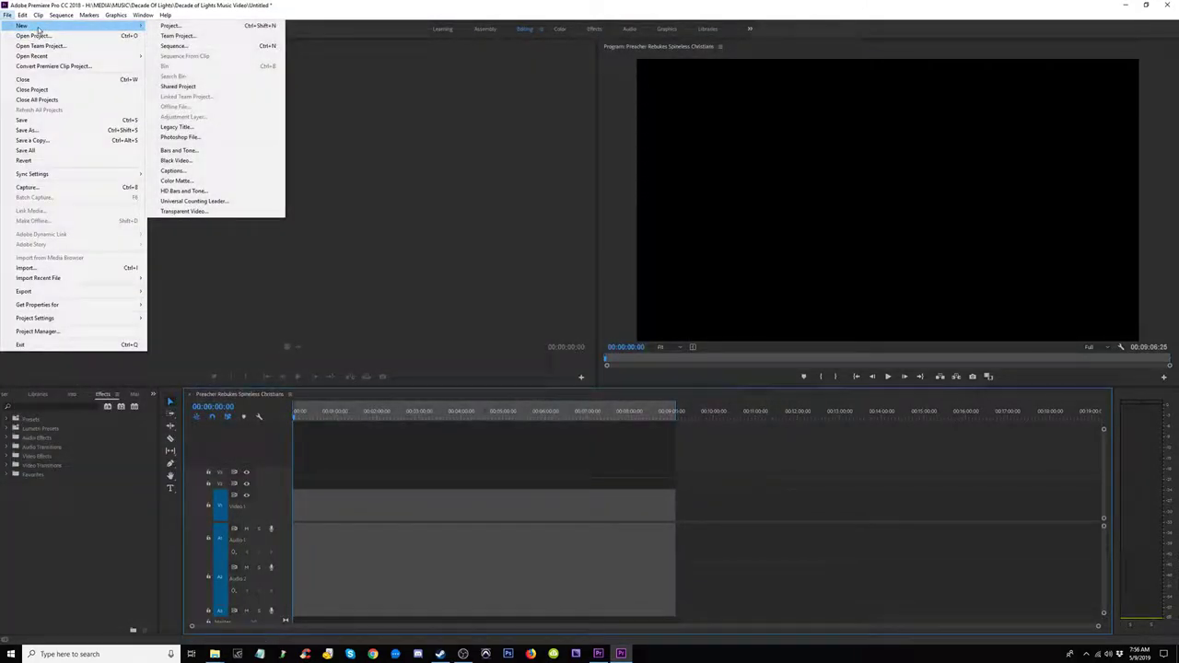
pyautogui.click(175, 25)
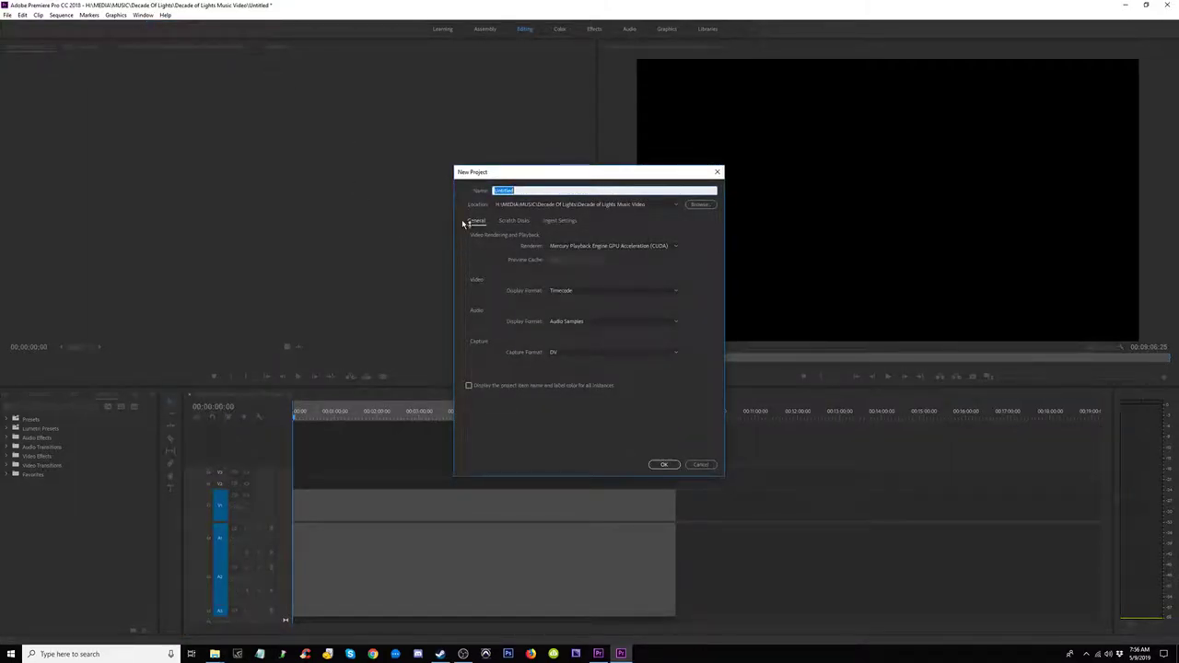
pyautogui.write('D')
pyautogui.moveTo(531, 191); pyautogui.dragTo(493, 191)
pyautogui.click(663, 465)
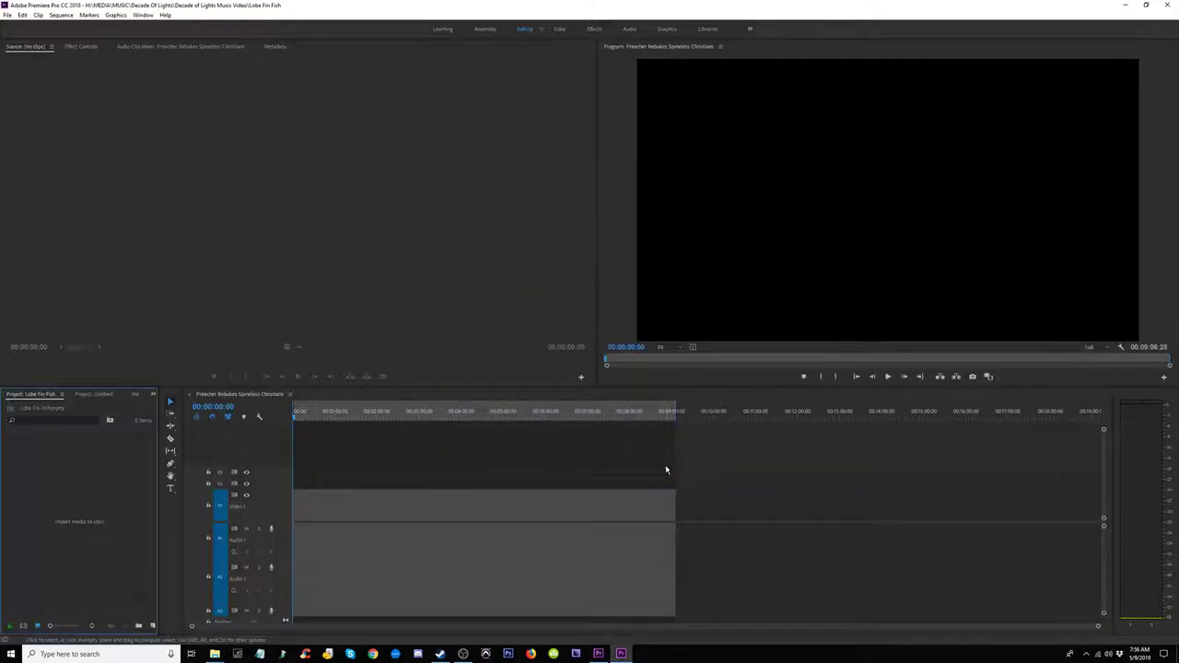
# Step: Arrange the Premiere Pro CC 2018 window beside the MEDIA folder, with the 325 Million Year Old Fish ReEdit video selected
pyautogui.click(1145, 5)
pyautogui.click(211, 83)
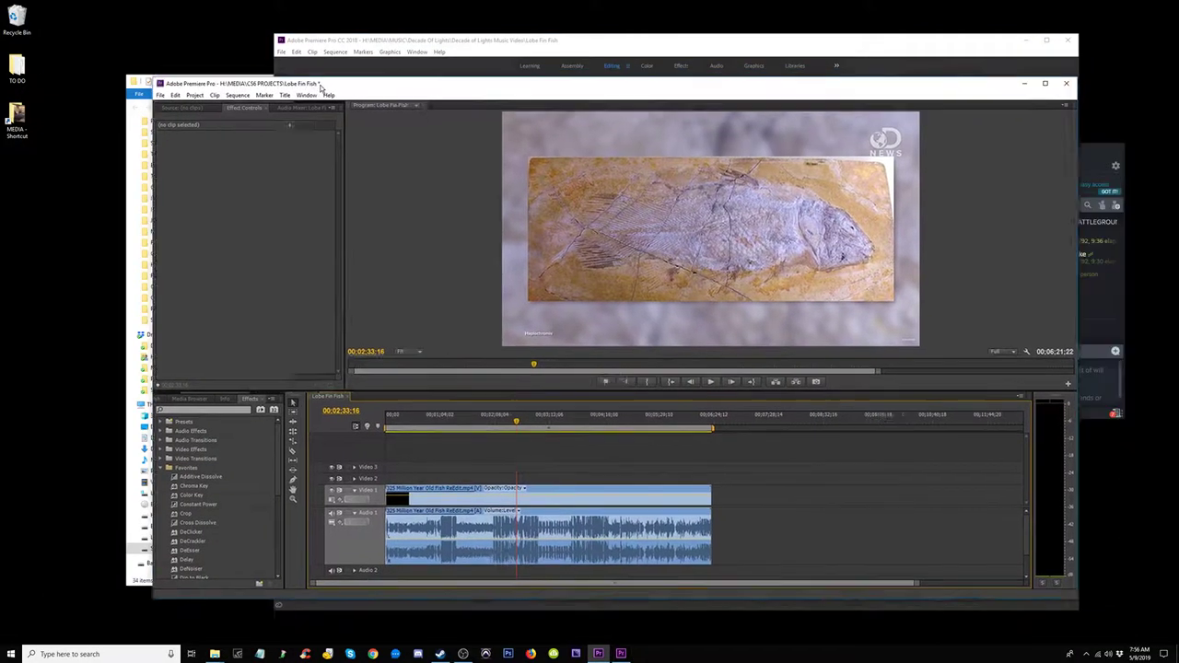
pyautogui.click(230, 77)
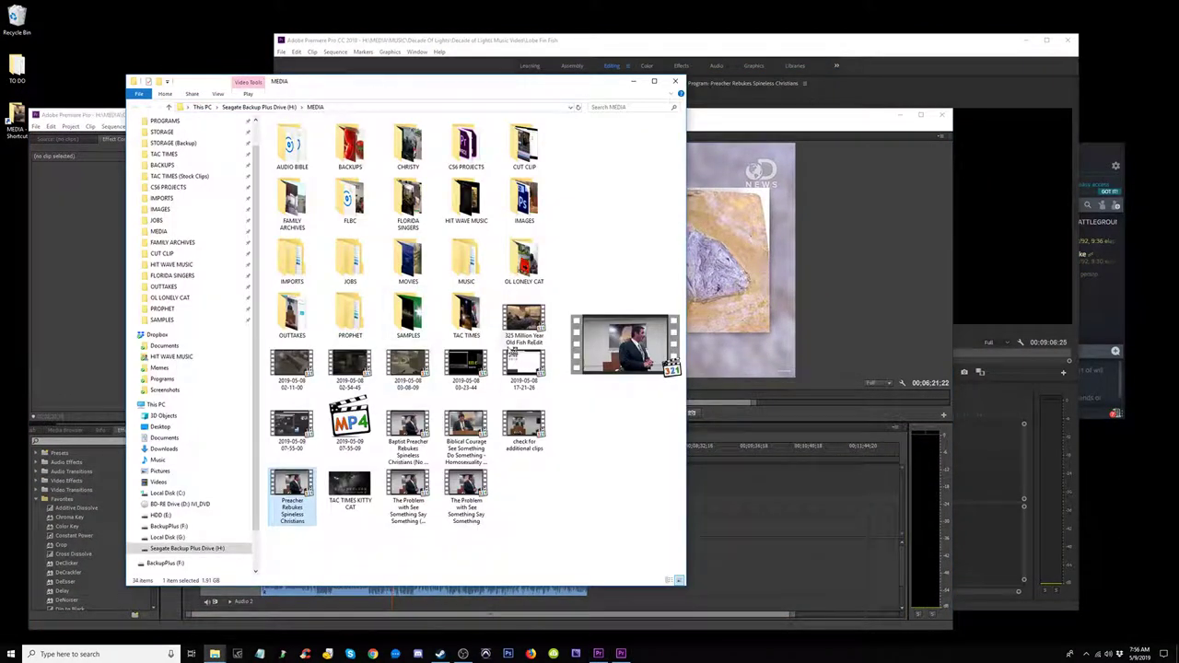
pyautogui.click(516, 336)
pyautogui.moveTo(530, 87); pyautogui.dragTo(393, 15)
pyautogui.moveTo(642, 43); pyautogui.dragTo(682, 40)
pyautogui.moveTo(315, 10); pyautogui.dragTo(157, 20)
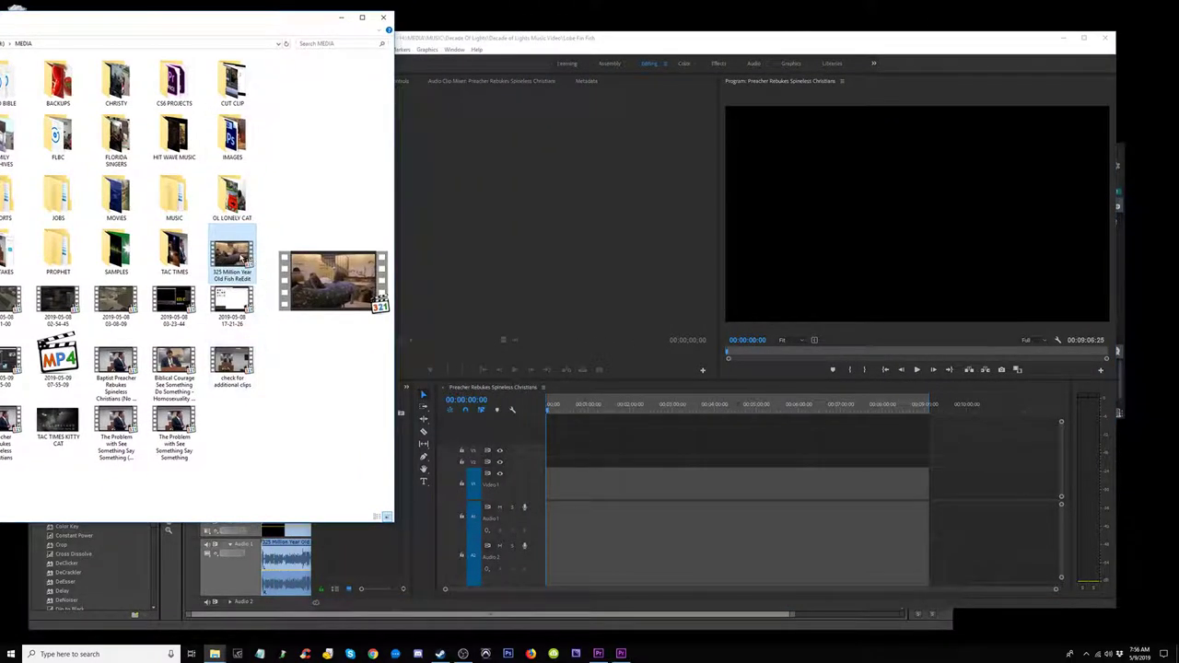
# Step: Place the fish video at the start of the timeline with sequence settings matched to the clip, and preview it at about 00;00;57;03
pyautogui.moveTo(241, 261); pyautogui.dragTo(694, 564)
pyautogui.moveTo(586, 521); pyautogui.dragTo(542, 515)
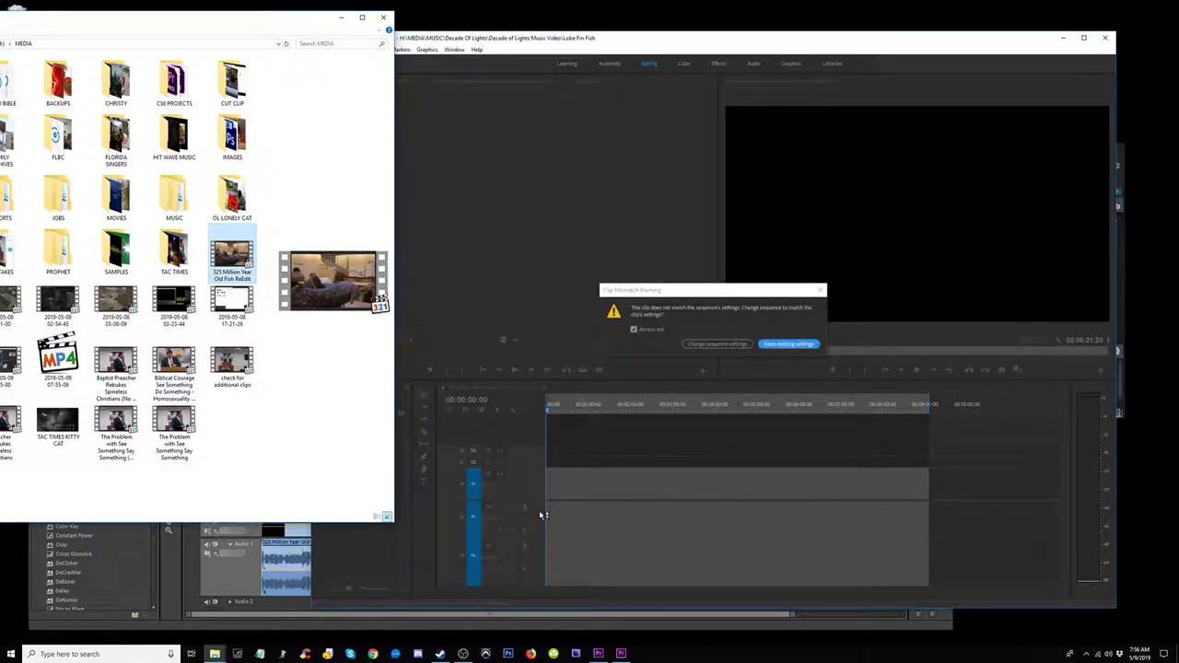
pyautogui.click(723, 345)
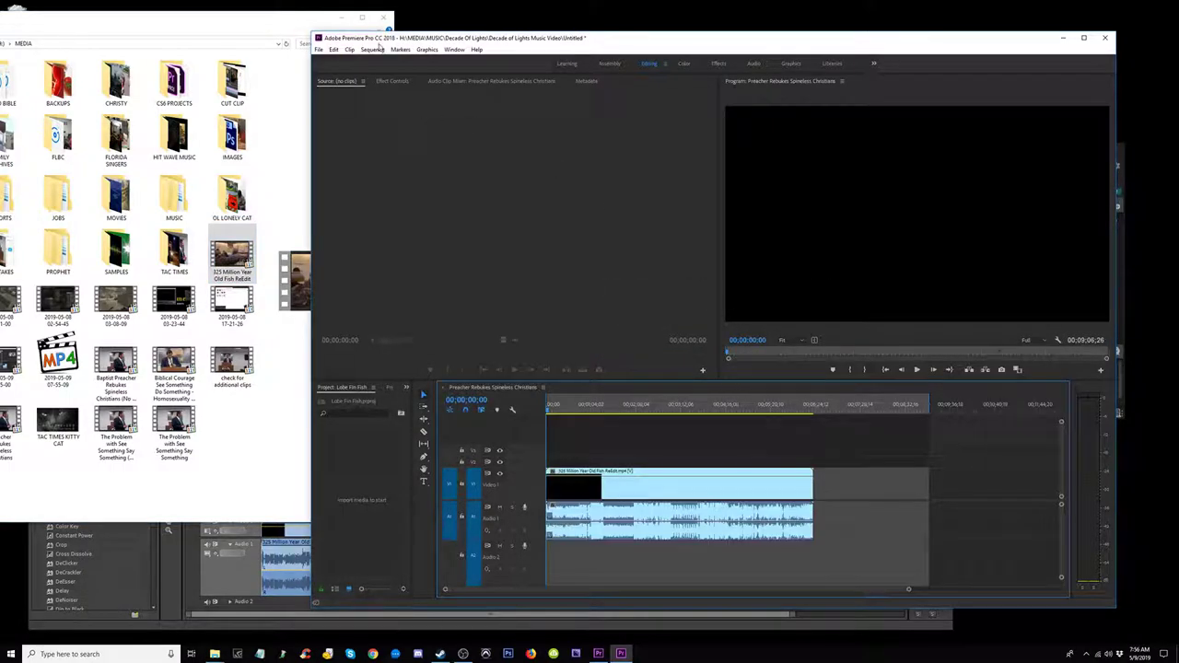
pyautogui.click(341, 18)
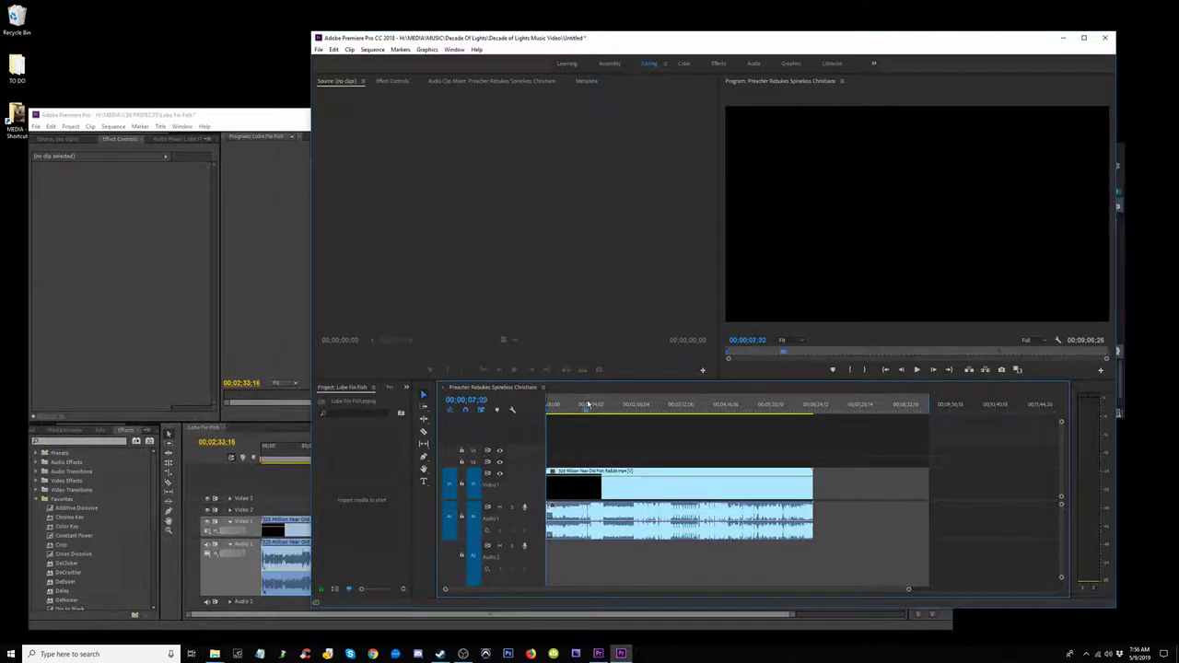
pyautogui.click(588, 405)
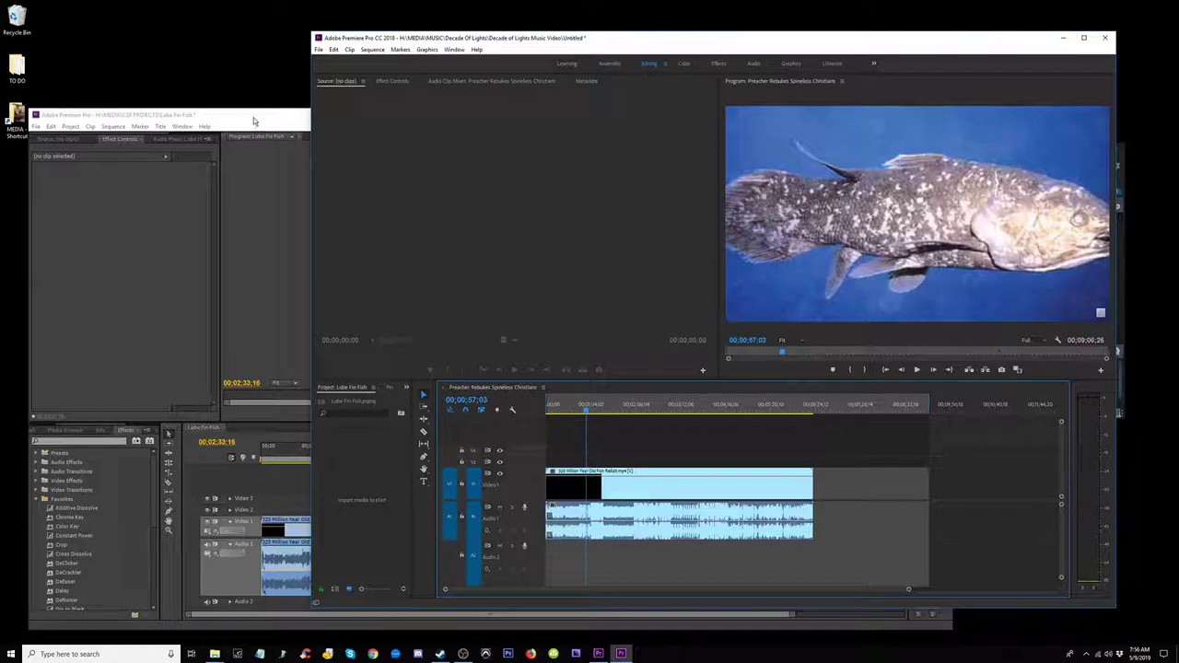
# Step: Switch to the CS6 Lobe Fin Fish project and delete the fish clip's video and audio from its timeline
pyautogui.moveTo(254, 121); pyautogui.dragTo(281, 42)
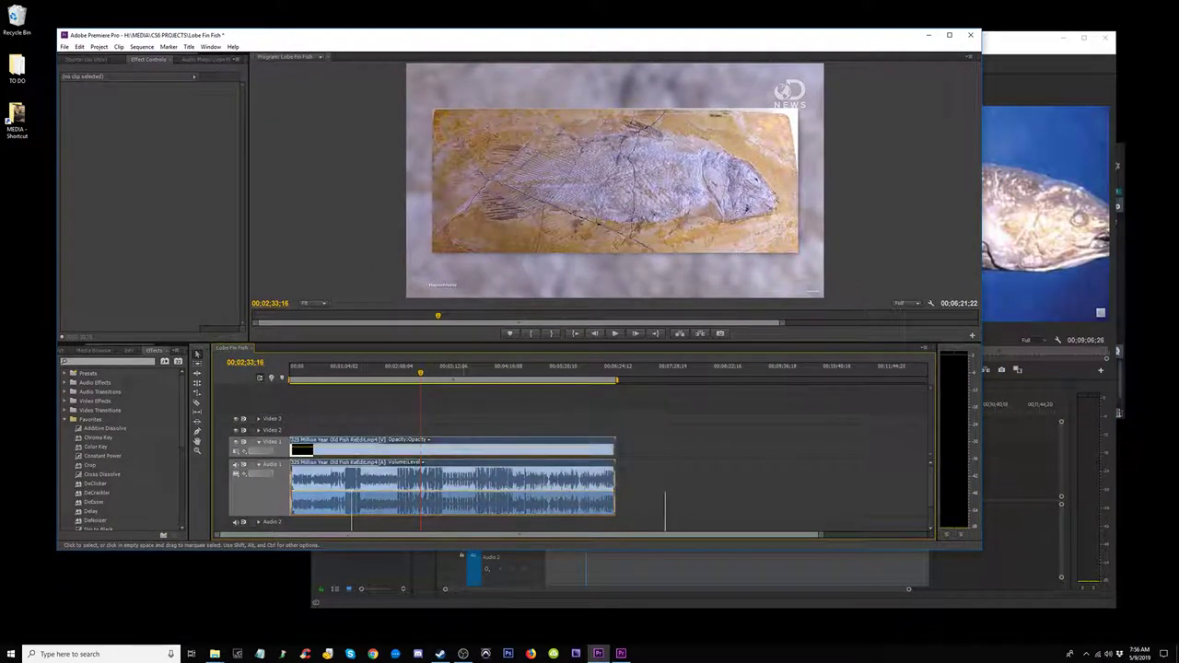
pyautogui.moveTo(349, 535); pyautogui.dragTo(322, 543)
pyautogui.press('Delete')
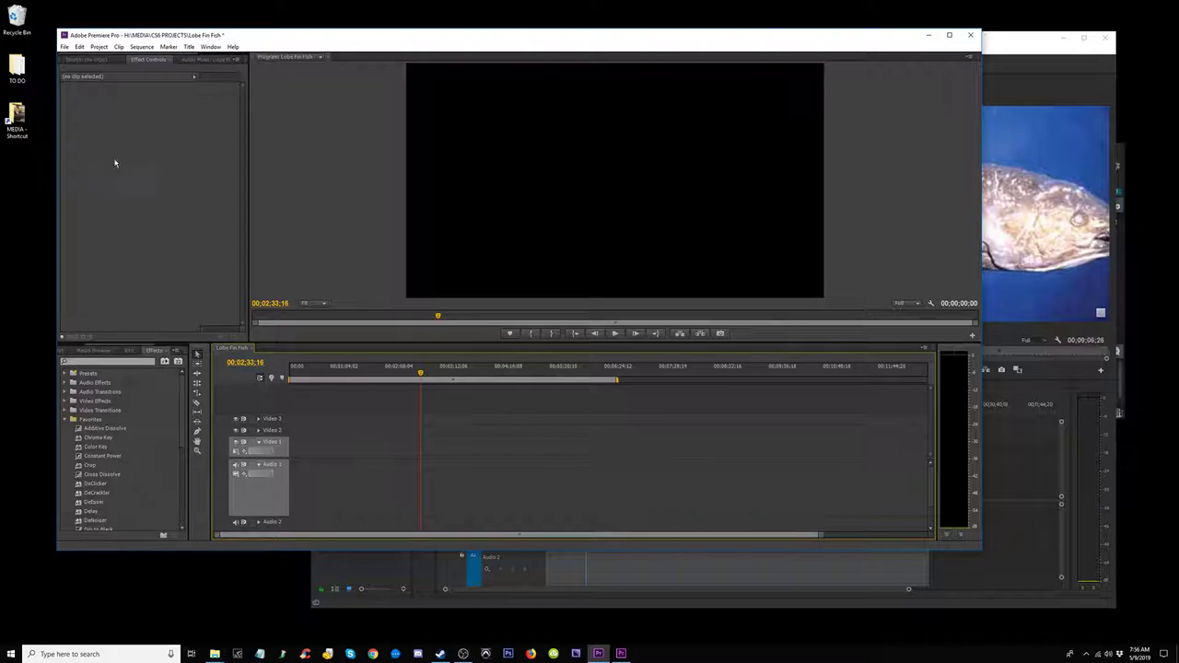
# Step: Add the Baptist Preacher Rebukes Spineless Christians (No Music or Reverb) video from the MEDIA folder to the CS6 timeline, matching sequence settings to the clip
pyautogui.doubleClick(18, 118)
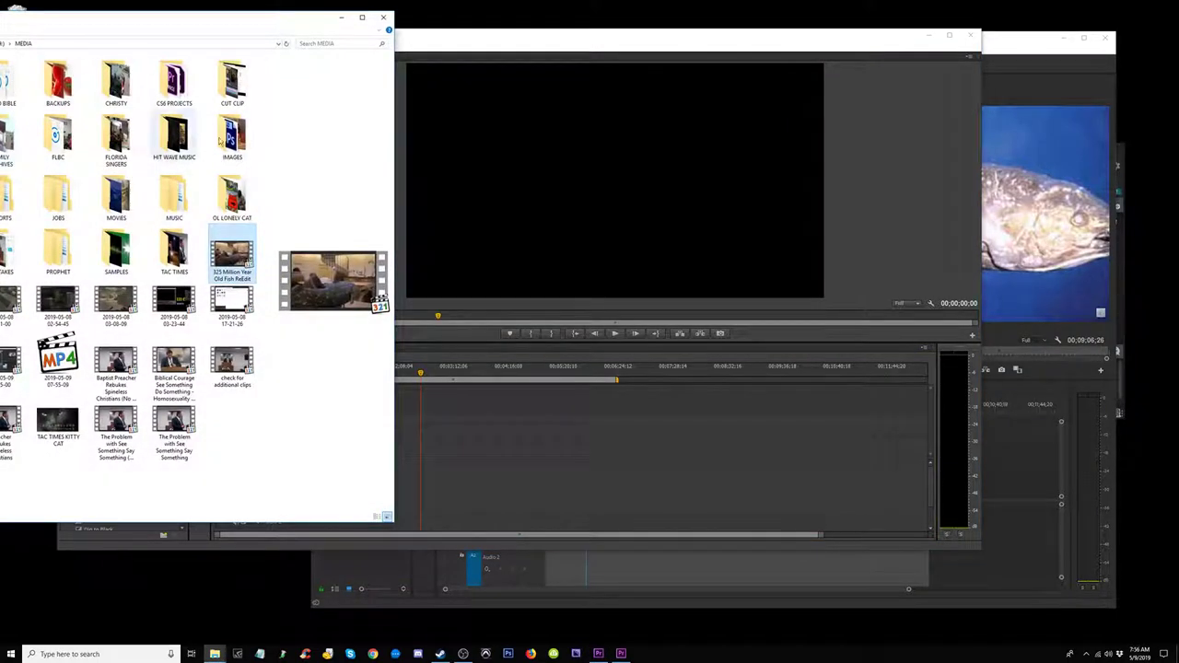
pyautogui.moveTo(193, 25); pyautogui.dragTo(316, 90)
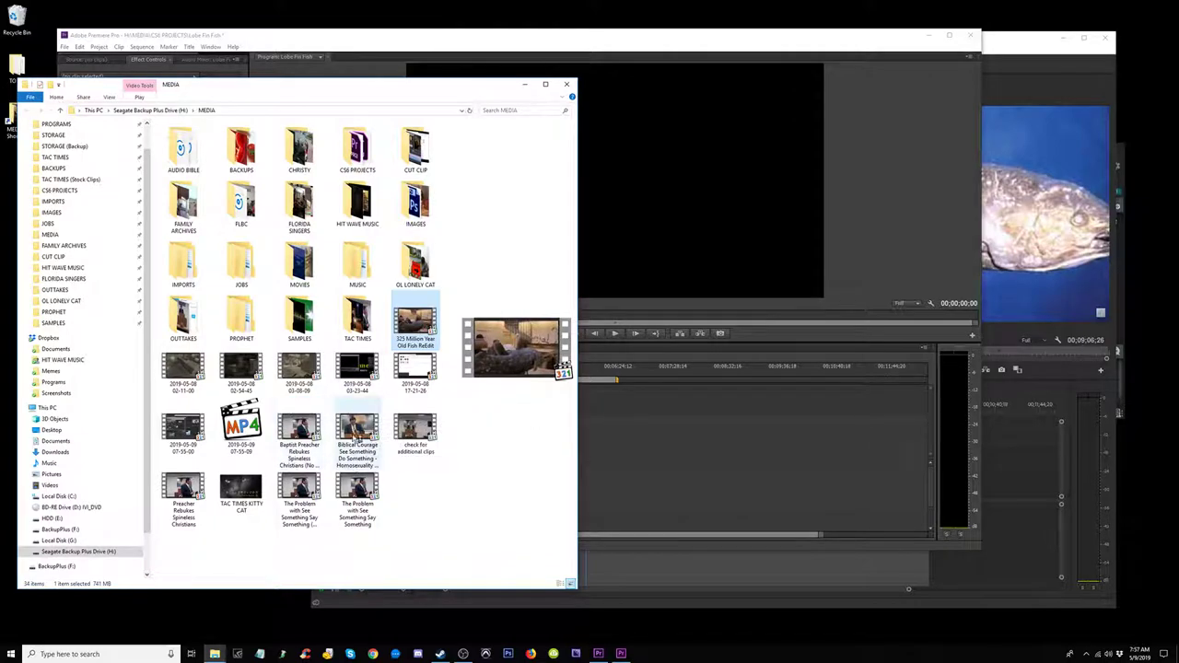
pyautogui.click(318, 435)
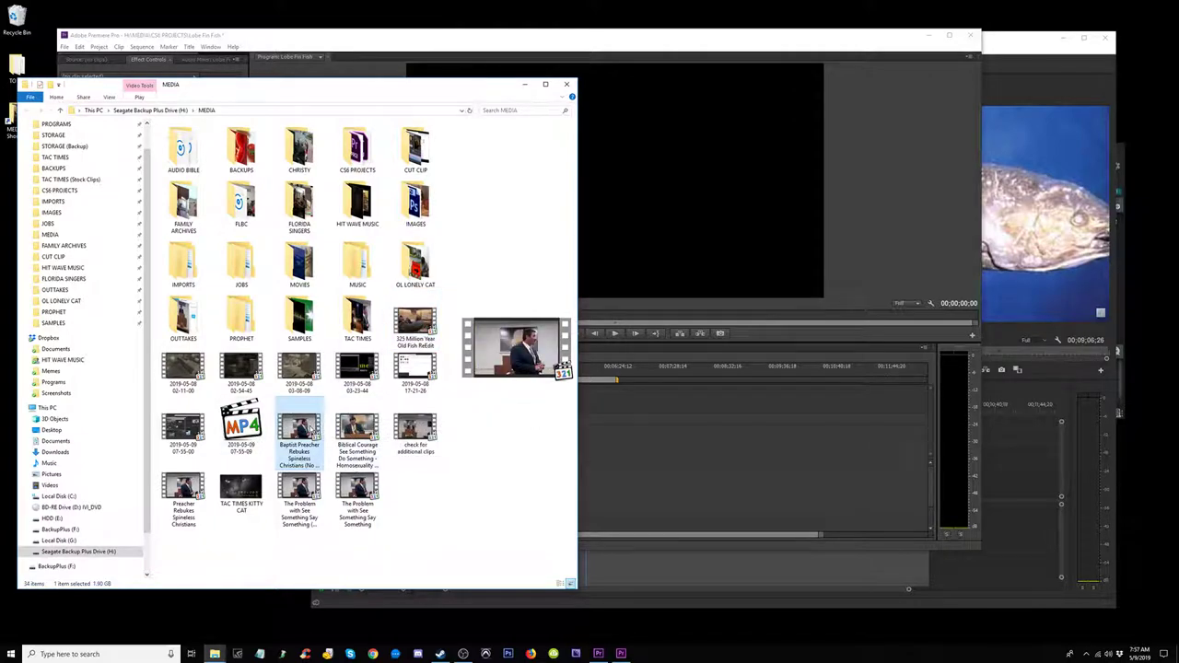
pyautogui.moveTo(309, 437); pyautogui.dragTo(594, 452)
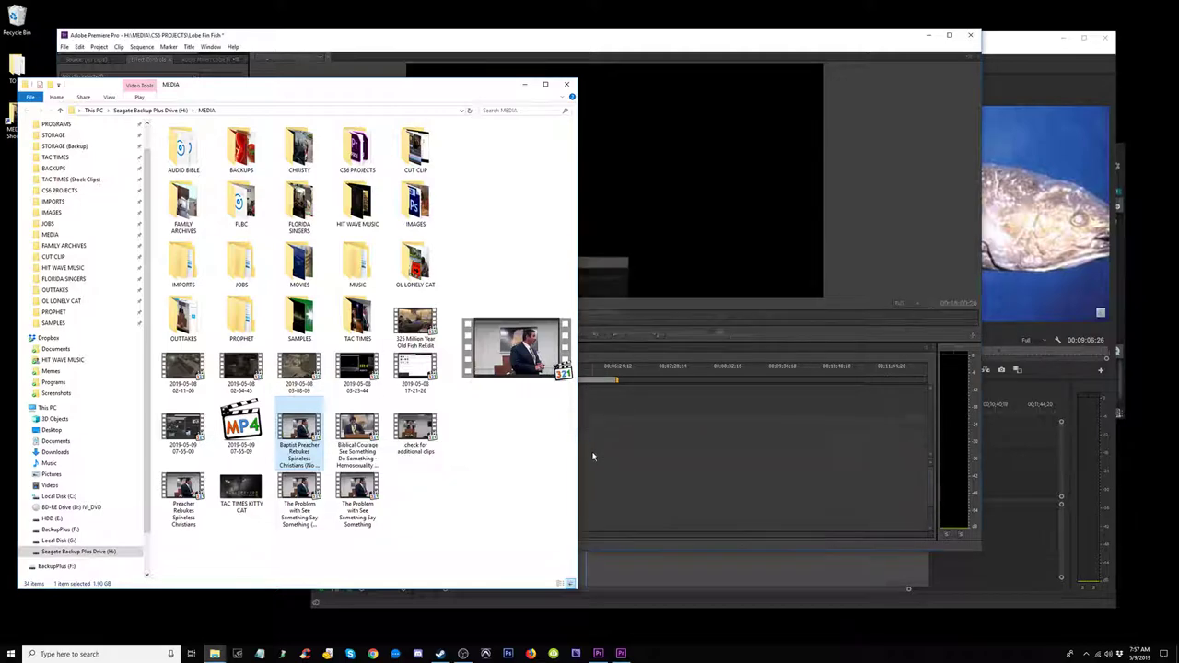
pyautogui.click(598, 263)
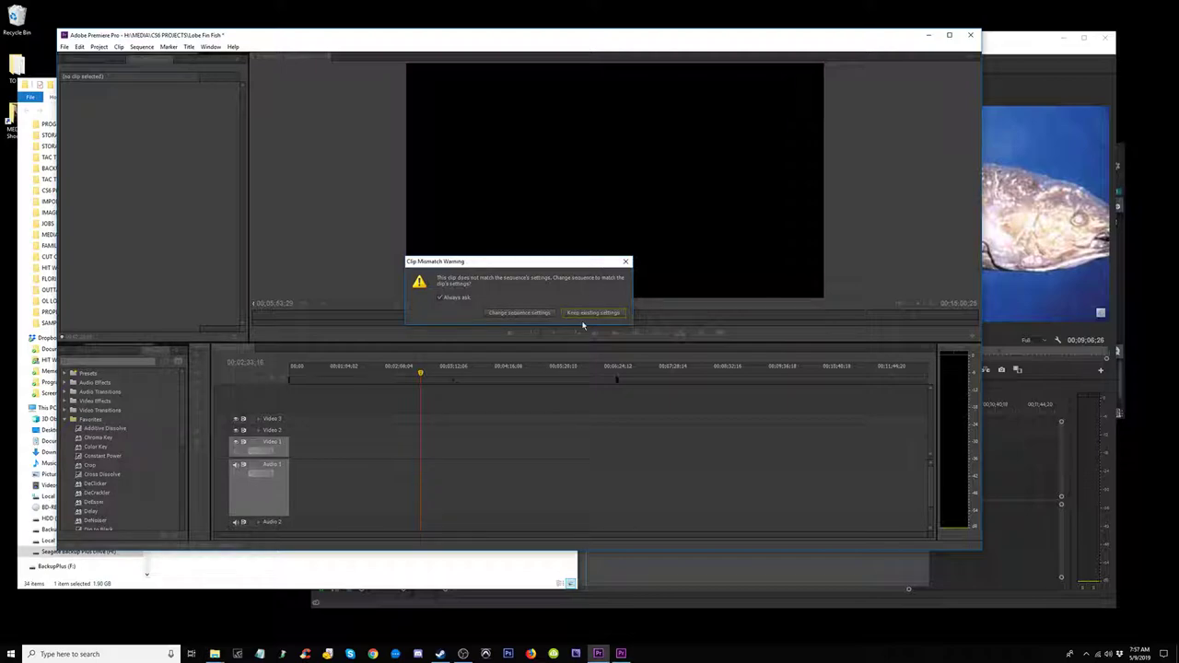
pyautogui.click(521, 313)
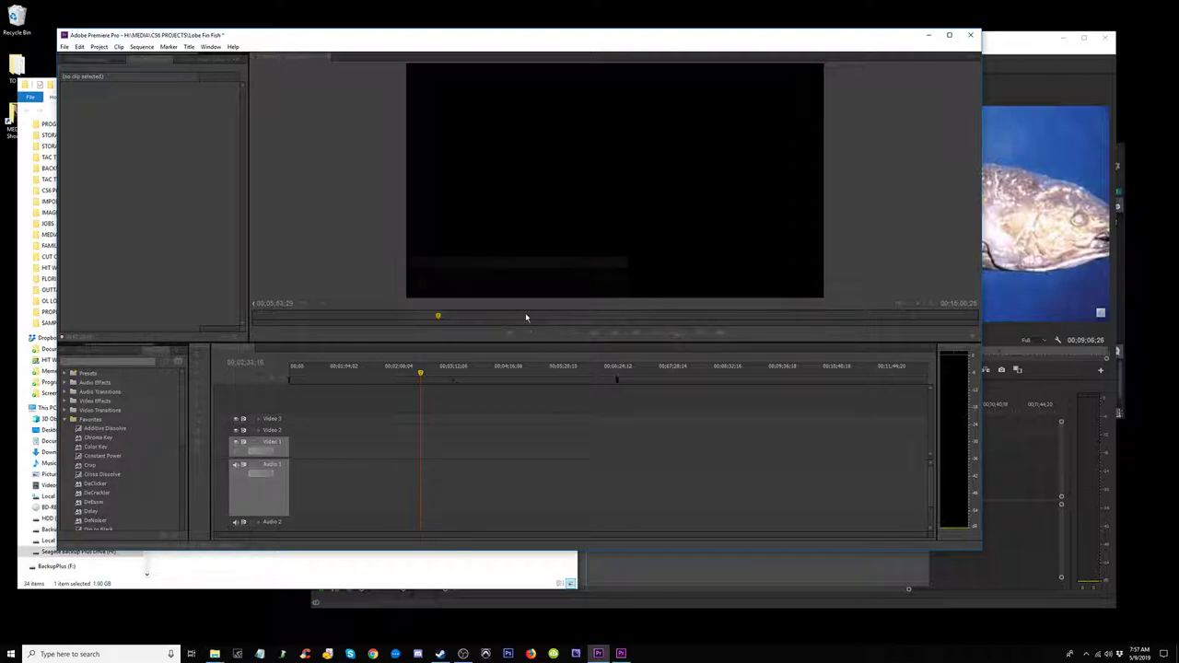
# Step: Close the gap before the preacher clip so it starts at the timeline's beginning, and expand and enlarge the Audio 1 track
pyautogui.click(19, 147)
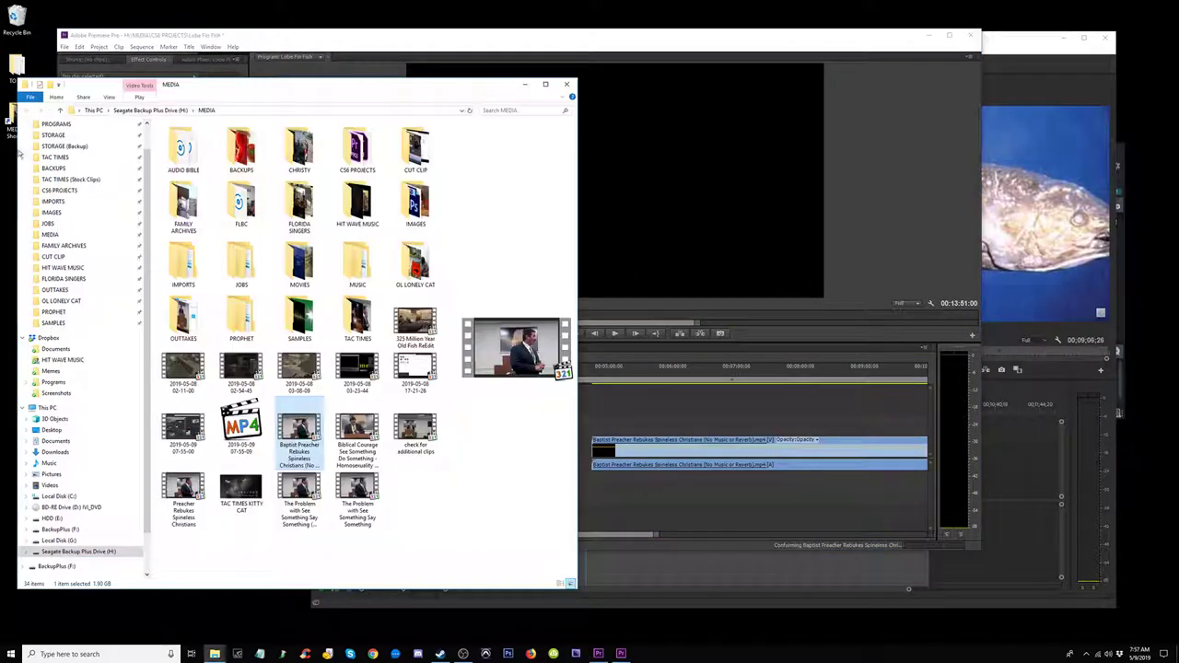
pyautogui.click(564, 84)
pyautogui.moveTo(386, 40); pyautogui.dragTo(342, 39)
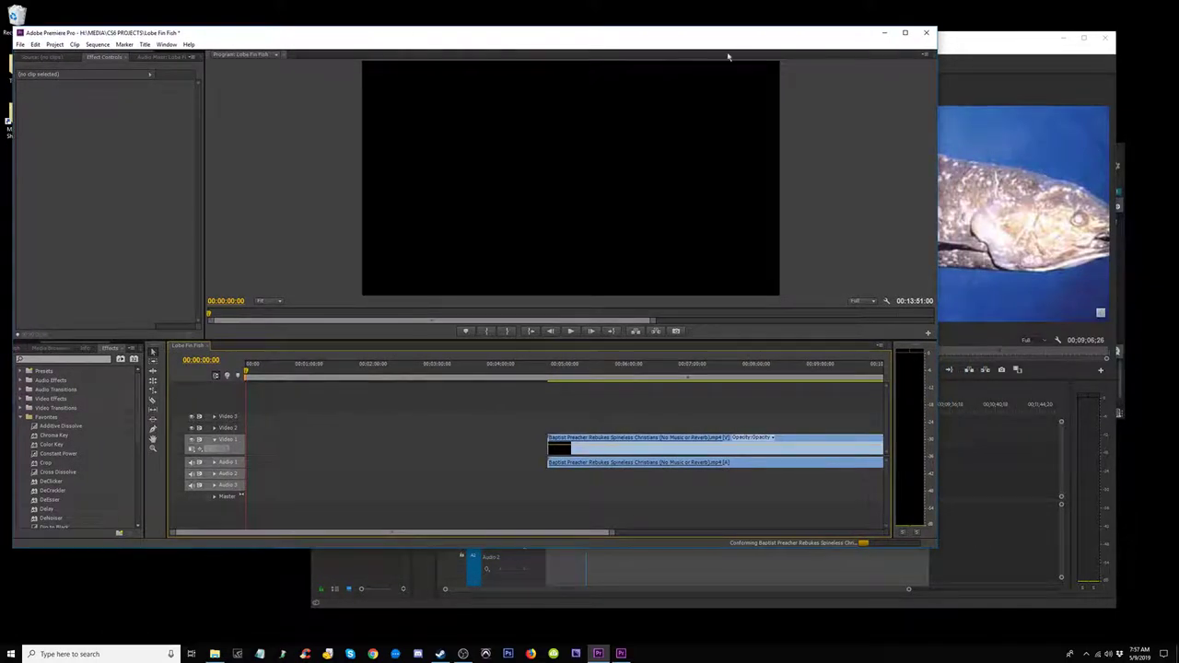
pyautogui.click(351, 442)
pyautogui.press('Delete')
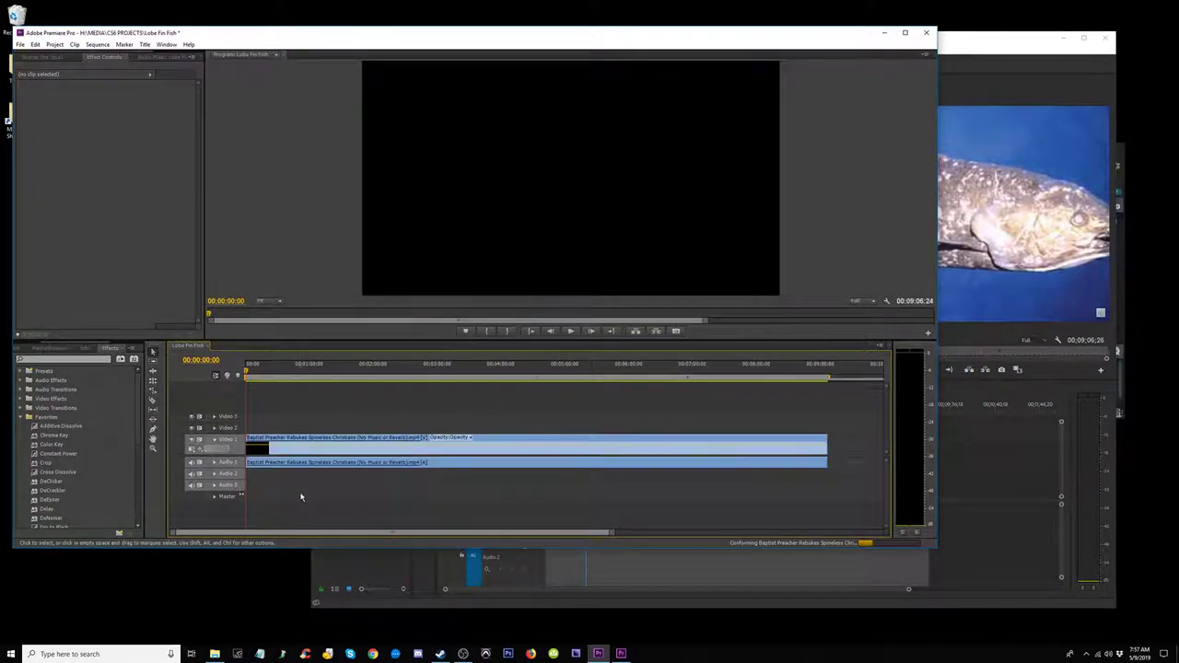
pyautogui.click(214, 462)
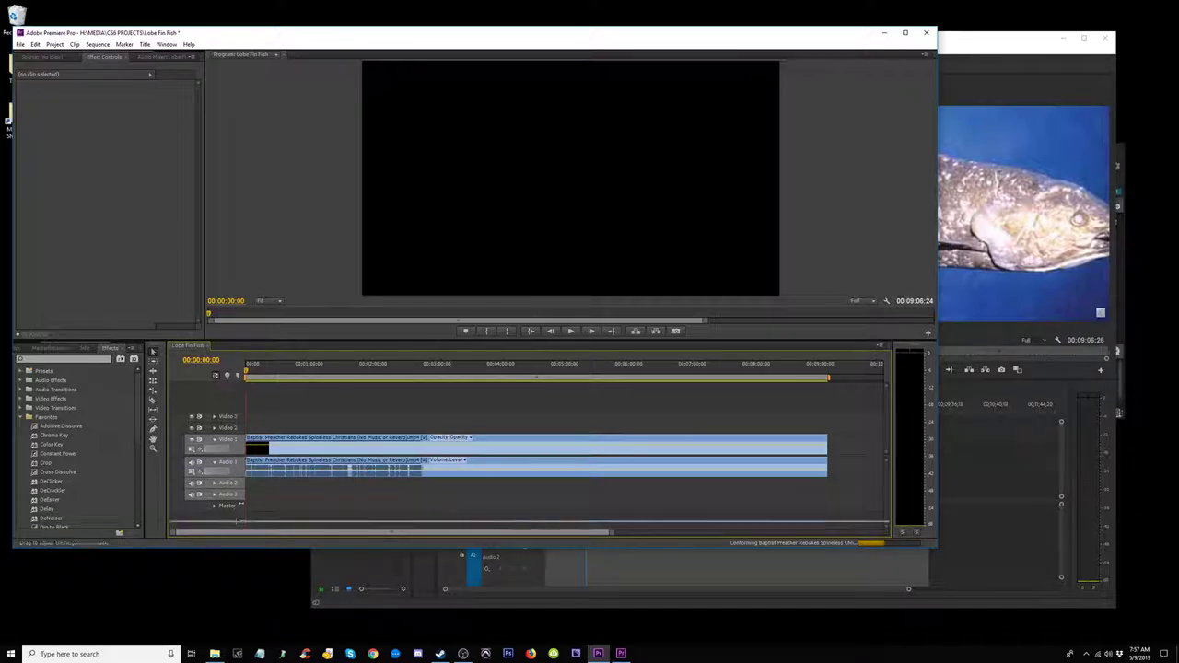
pyautogui.moveTo(236, 478)
pyautogui.mouseDown()
pyautogui.moveTo(237, 521)
pyautogui.moveTo(237, 501)
pyautogui.mouseUp()
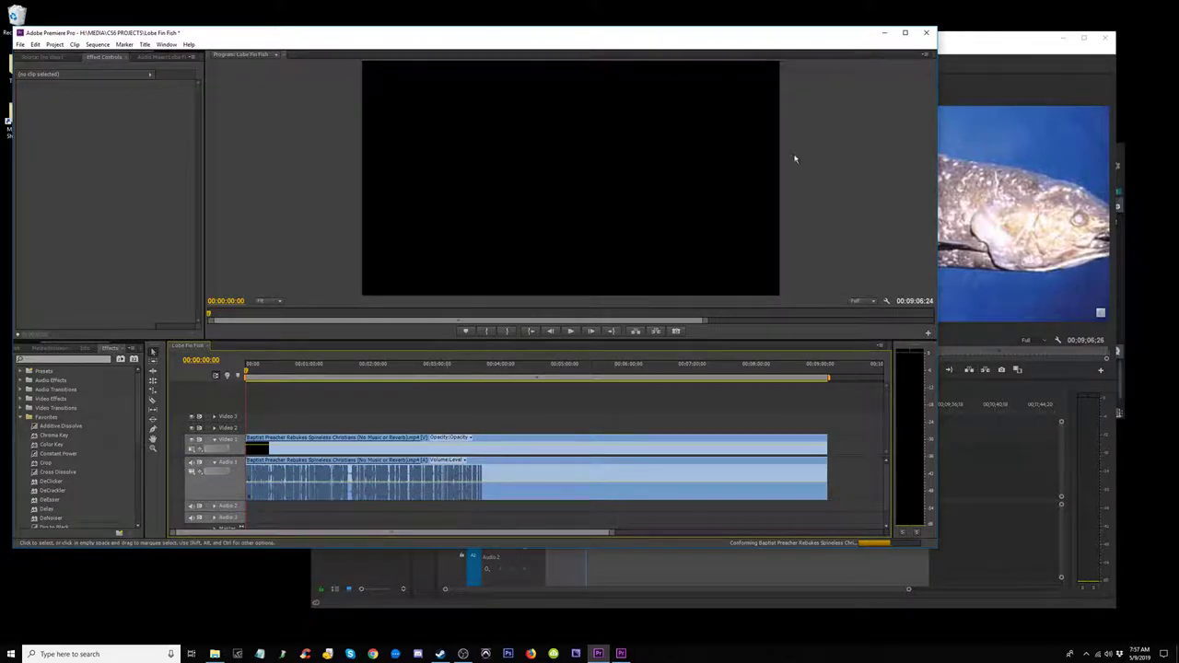
pyautogui.click(884, 32)
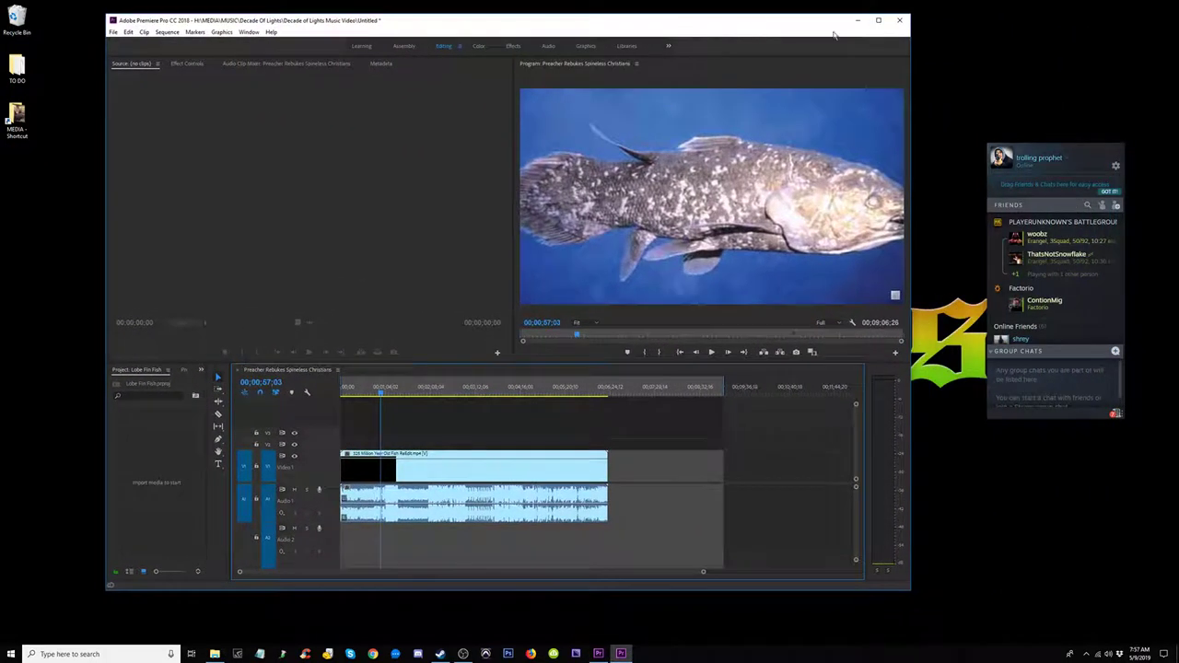
pyautogui.click(1079, 149)
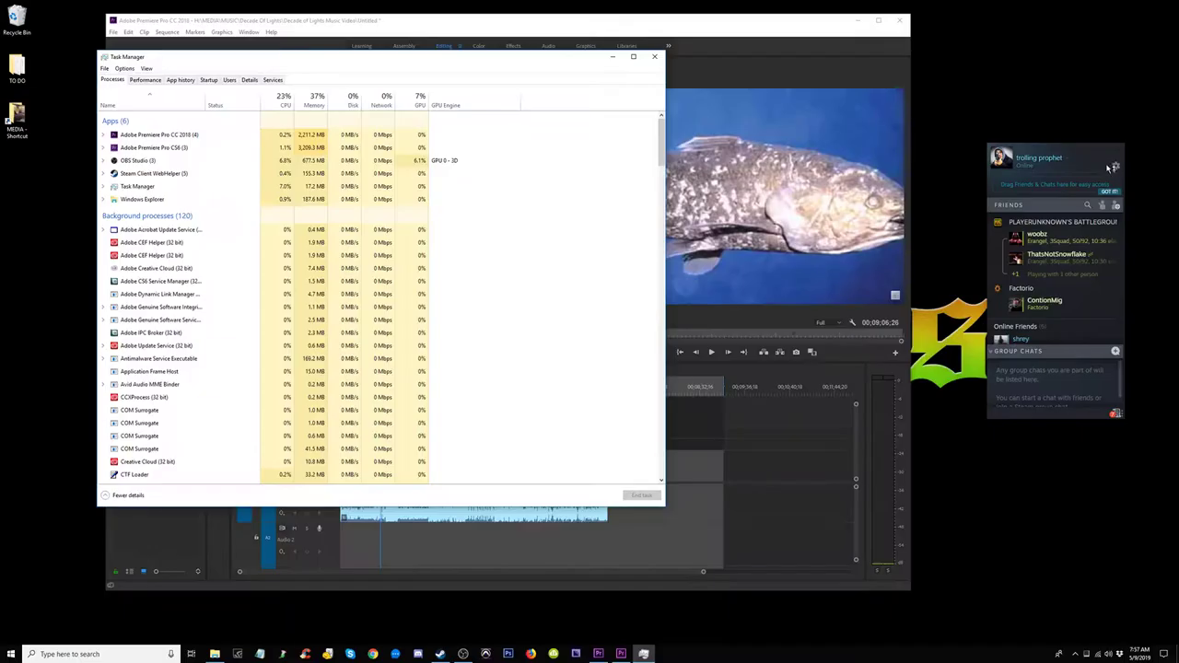
pyautogui.click(1117, 167)
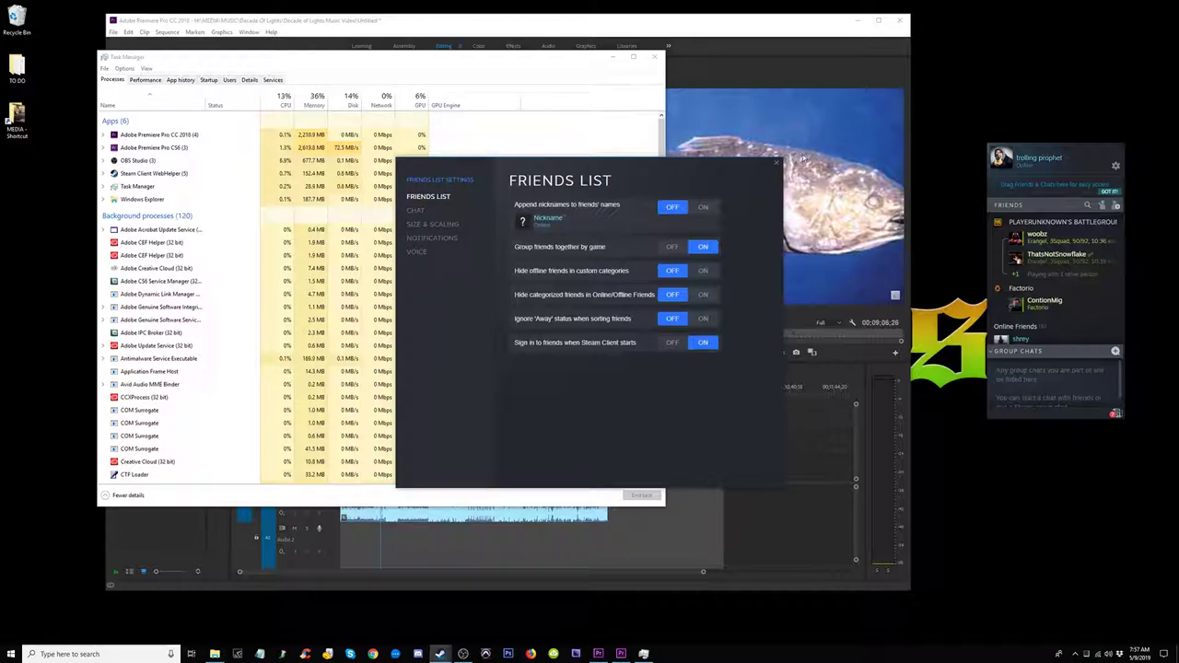
pyautogui.click(776, 167)
pyautogui.rightClick(1088, 150)
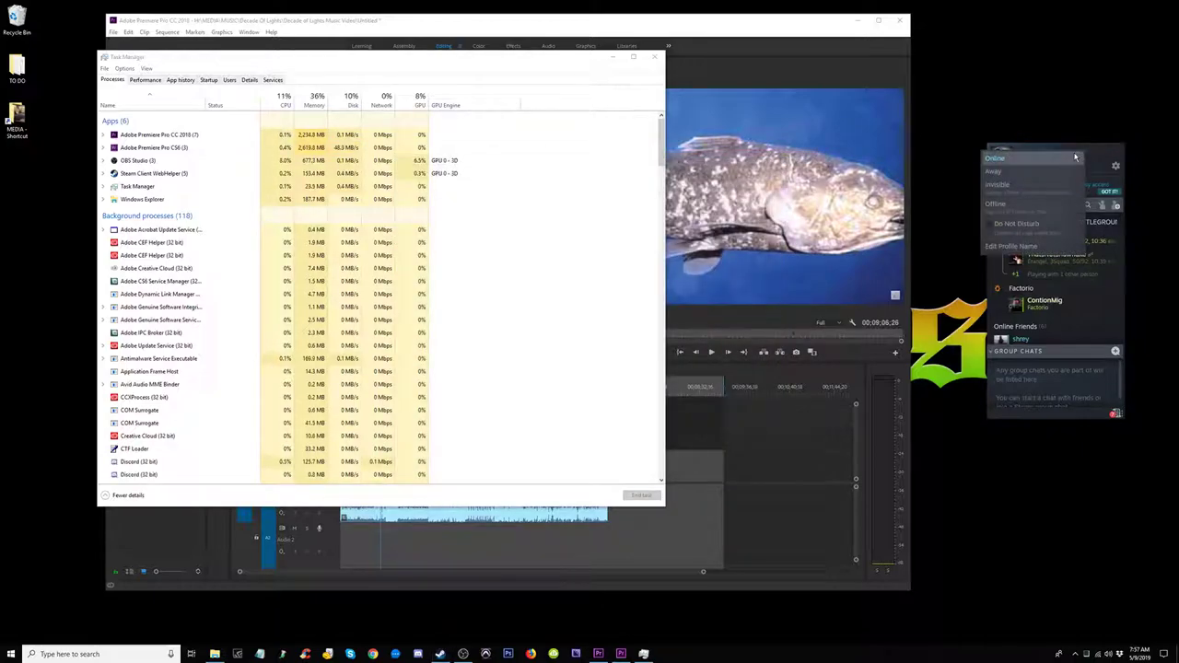
pyautogui.click(1096, 145)
pyautogui.click(1068, 161)
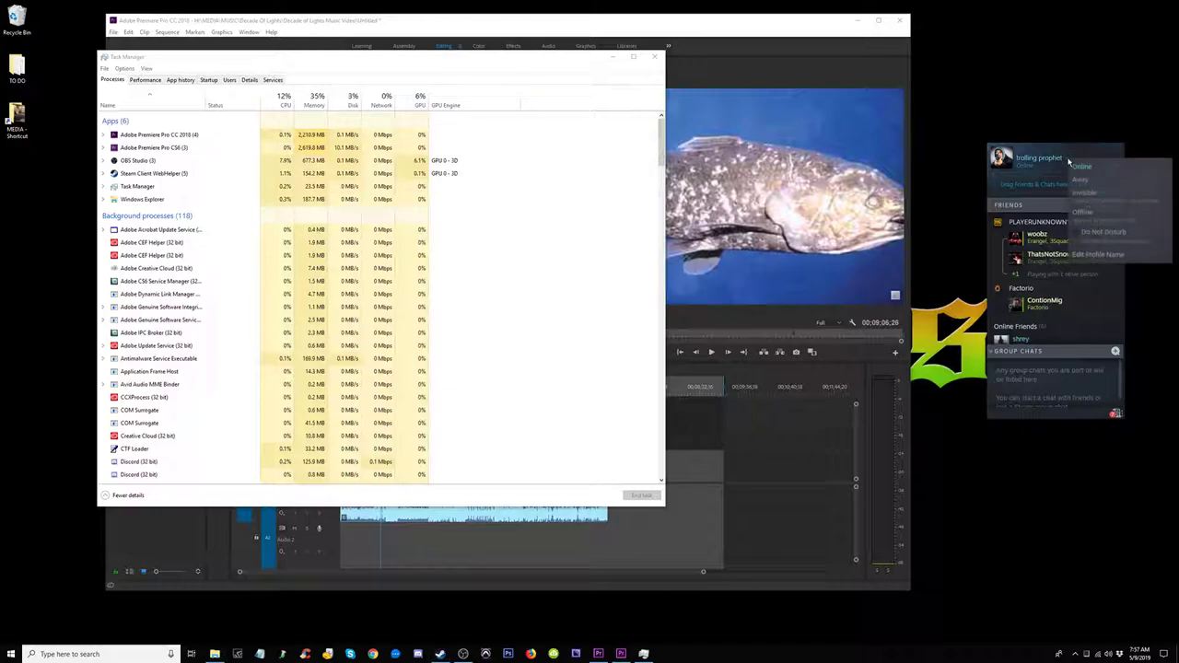
pyautogui.click(1095, 150)
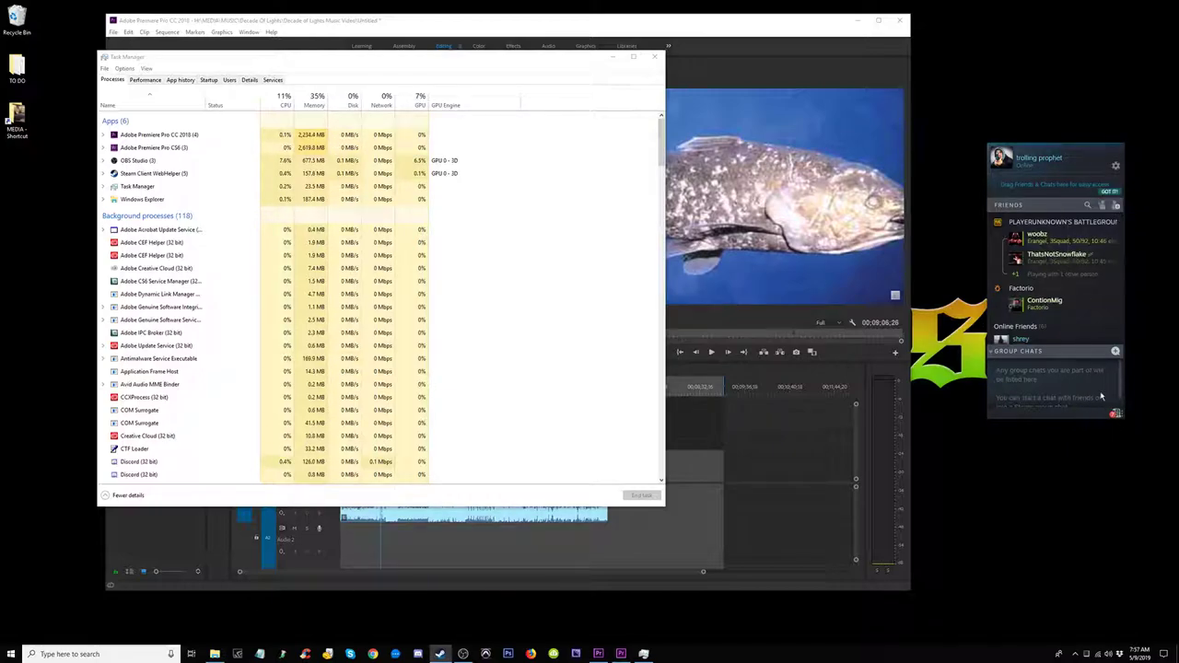
pyautogui.click(1115, 165)
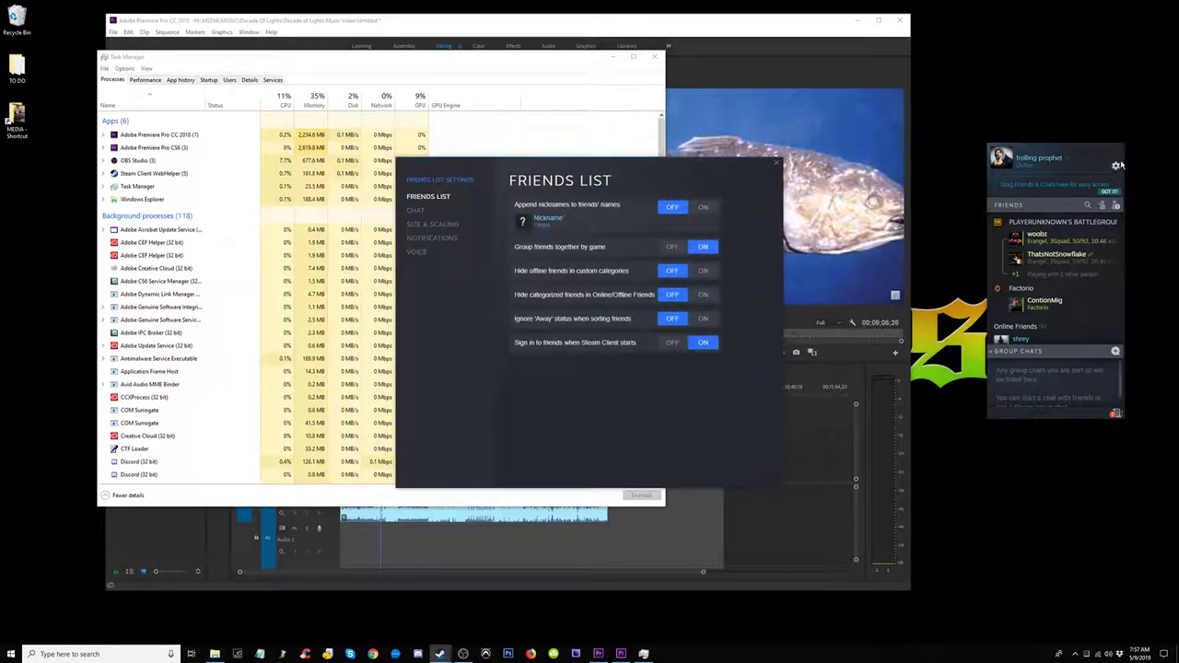
pyautogui.click(777, 166)
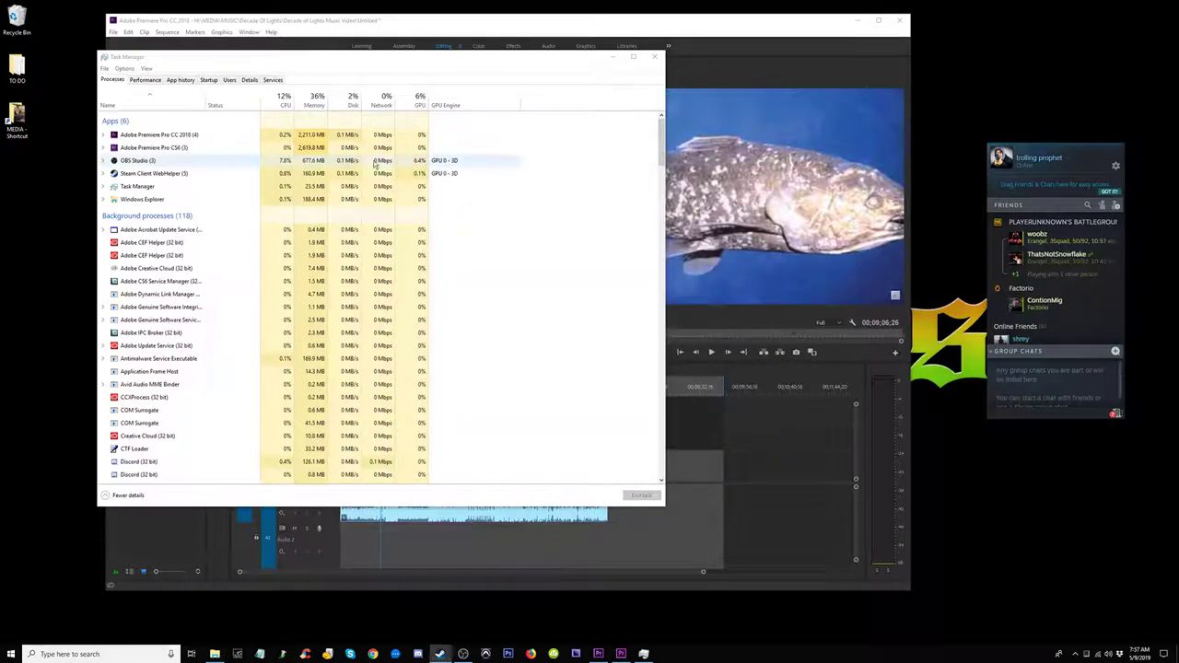
# Step: End the Steam Client WebHelper task in Task Manager and close Task Manager
pyautogui.click(171, 175)
pyautogui.rightClick(171, 179)
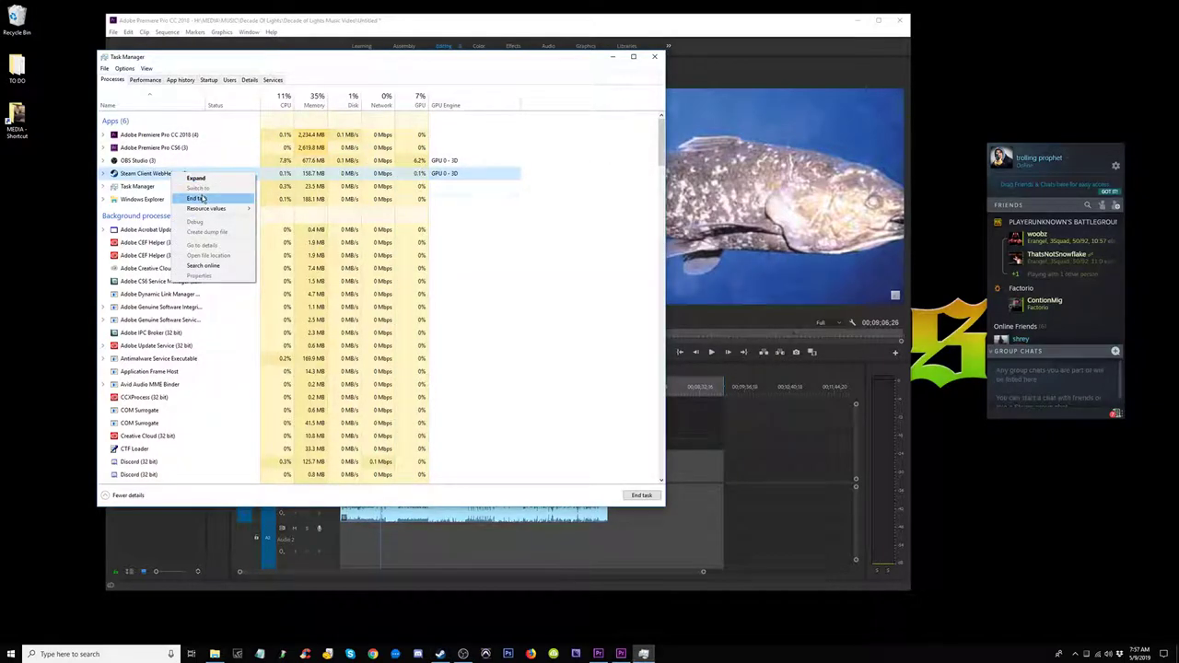
pyautogui.click(196, 198)
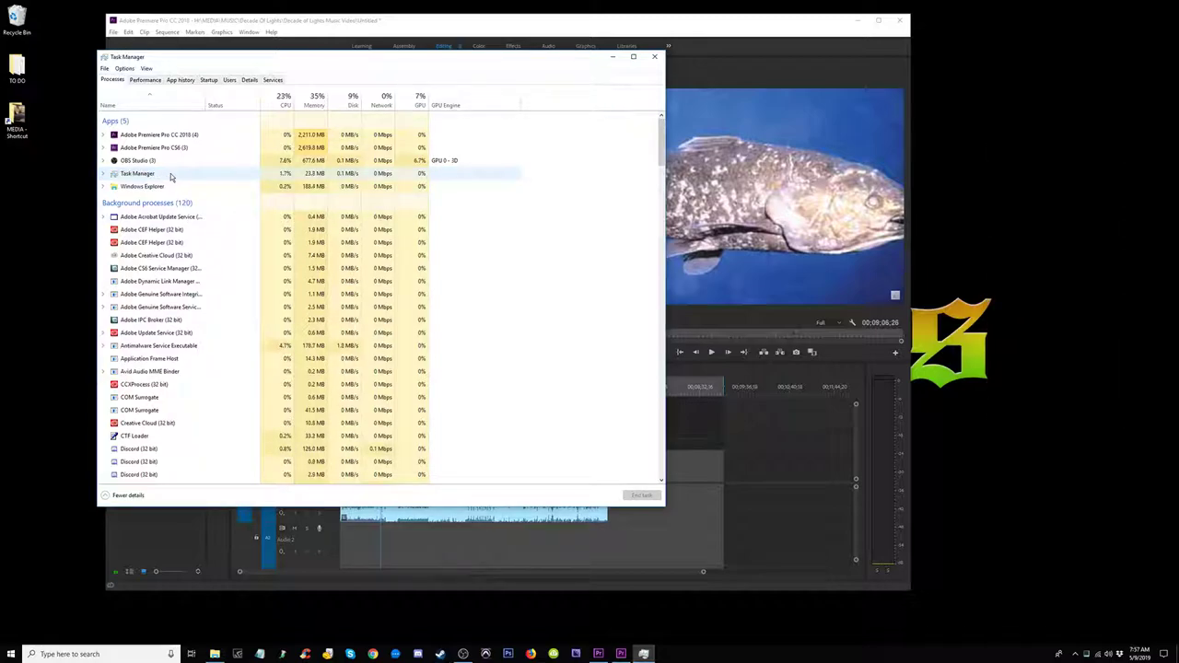
pyautogui.click(654, 57)
# Step: Bring the Premiere Pro CC 2018 project with the fish clip to the front and maximize its window
pyautogui.moveTo(501, 26); pyautogui.dragTo(699, 31)
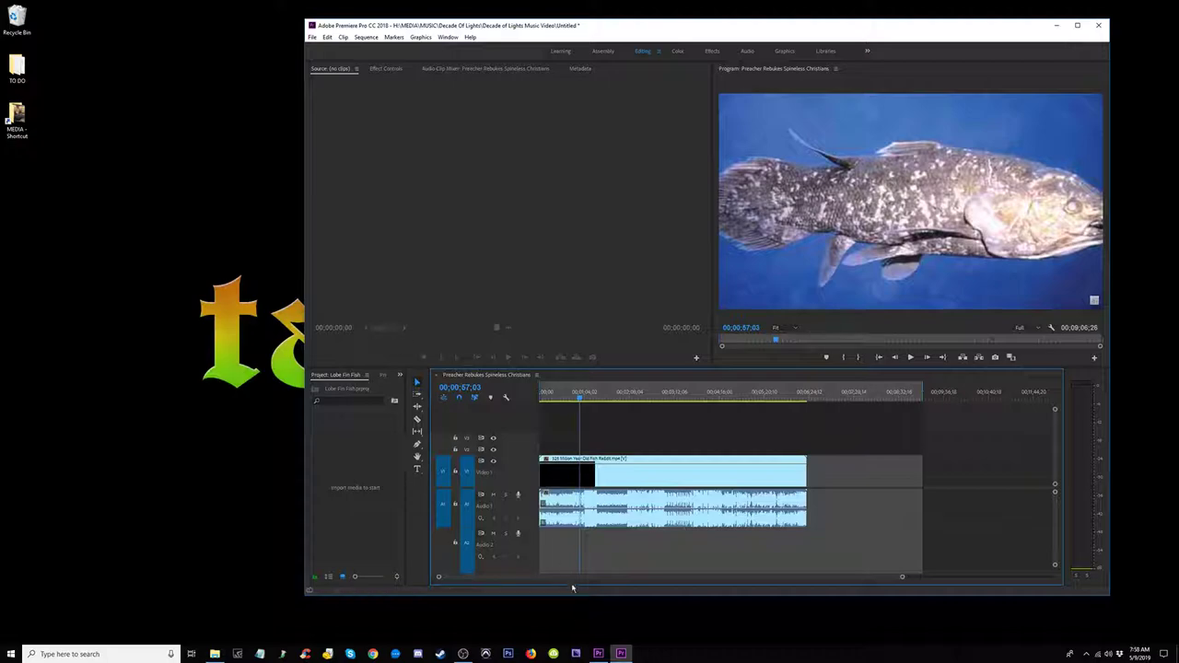
pyautogui.click(598, 653)
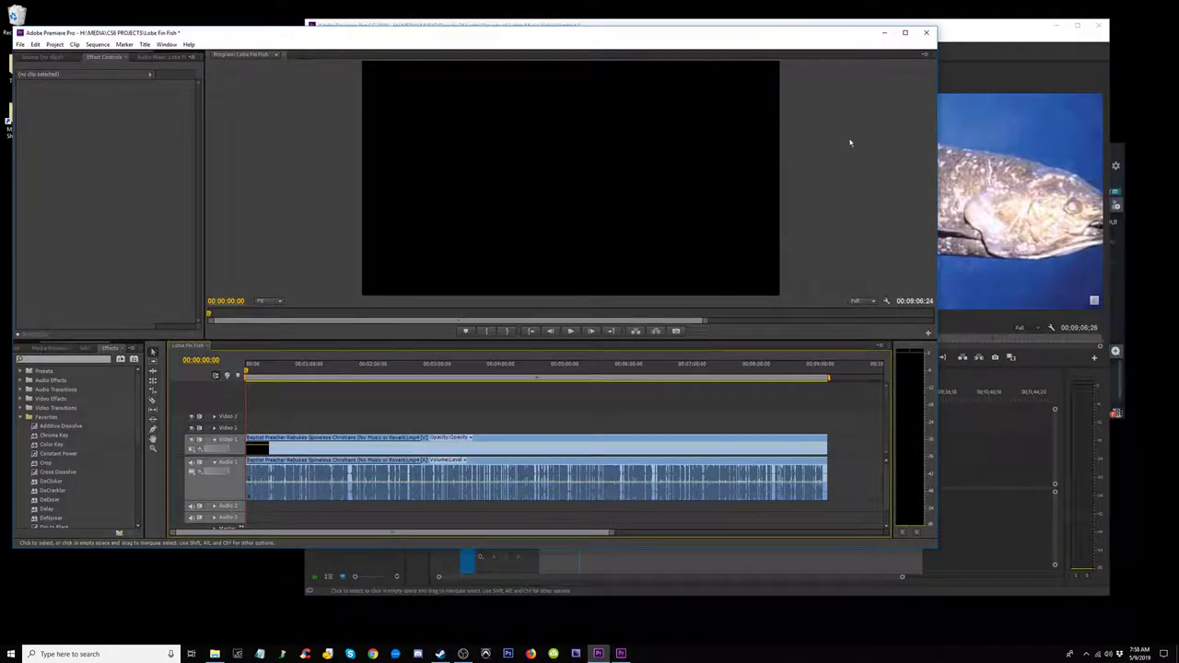
pyautogui.click(964, 141)
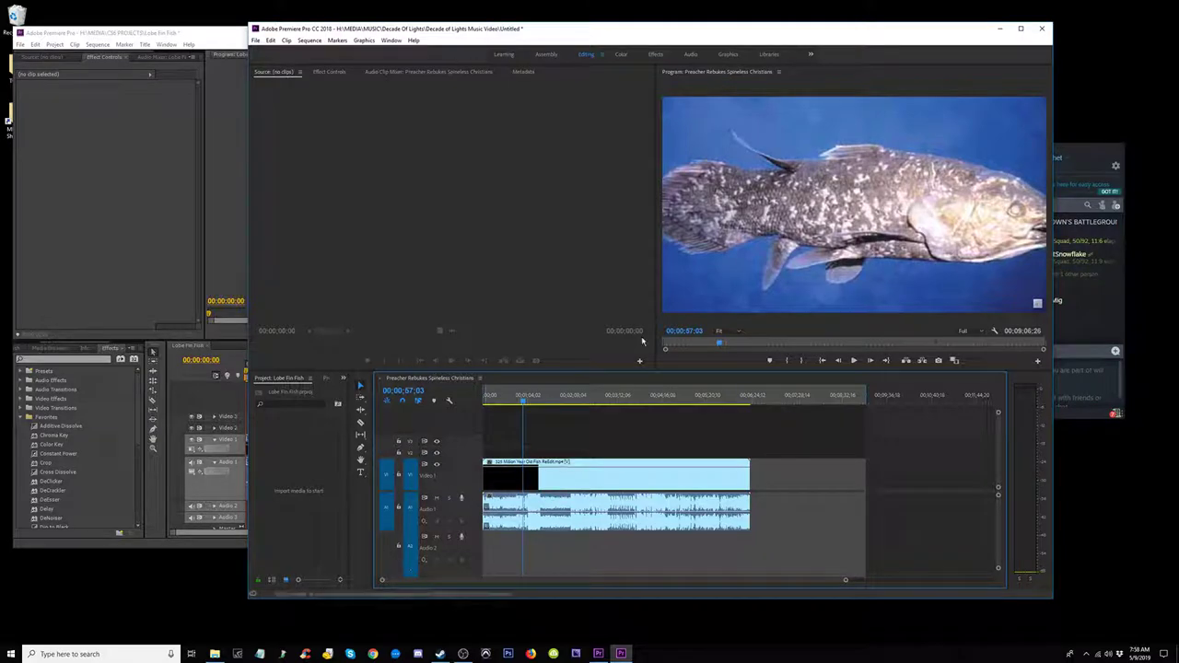
pyautogui.click(1021, 30)
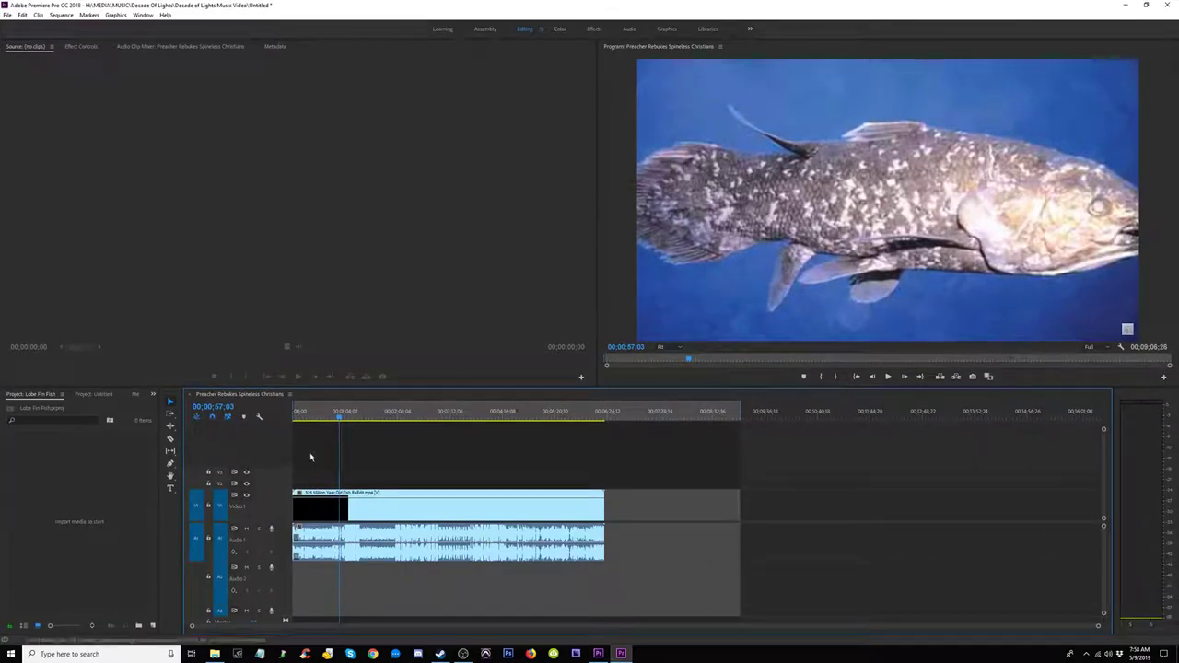
# Step: Place the playhead at about 00;00;23;01 and increase the Audio 1 track's height to enlarge the fish clip's waveform
pyautogui.click(317, 418)
pyautogui.press('=')
pyautogui.press('=')
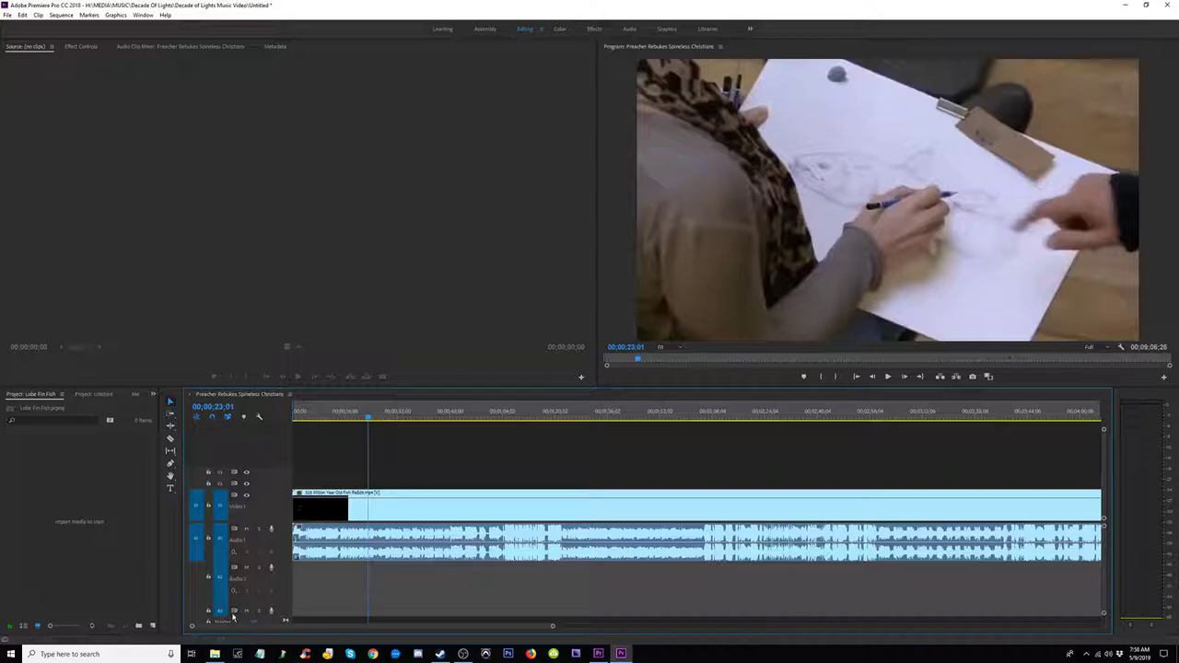
pyautogui.moveTo(274, 560); pyautogui.dragTo(274, 609)
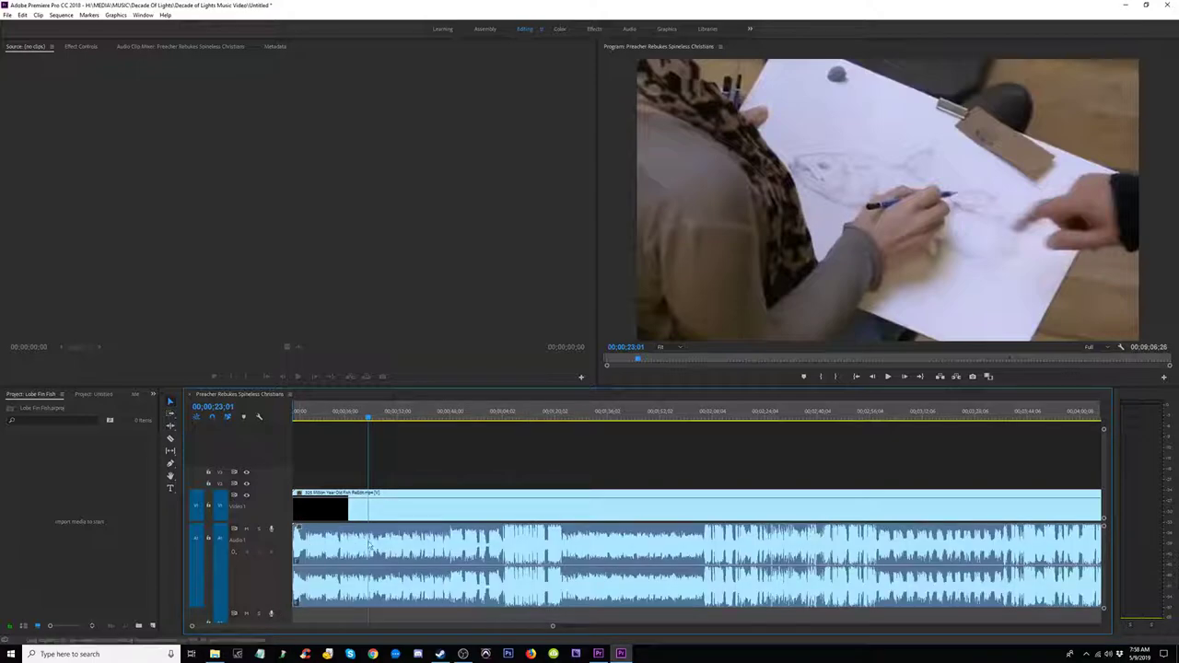
# Step: Cut the fish clip's video and audio with the Razor tool at 00;01;04;08, where the quiet passage ends
pyautogui.moveTo(368, 416); pyautogui.dragTo(403, 419)
pyautogui.press('-')
pyautogui.press('=')
pyautogui.press('=')
pyautogui.press('=')
pyautogui.press('=')
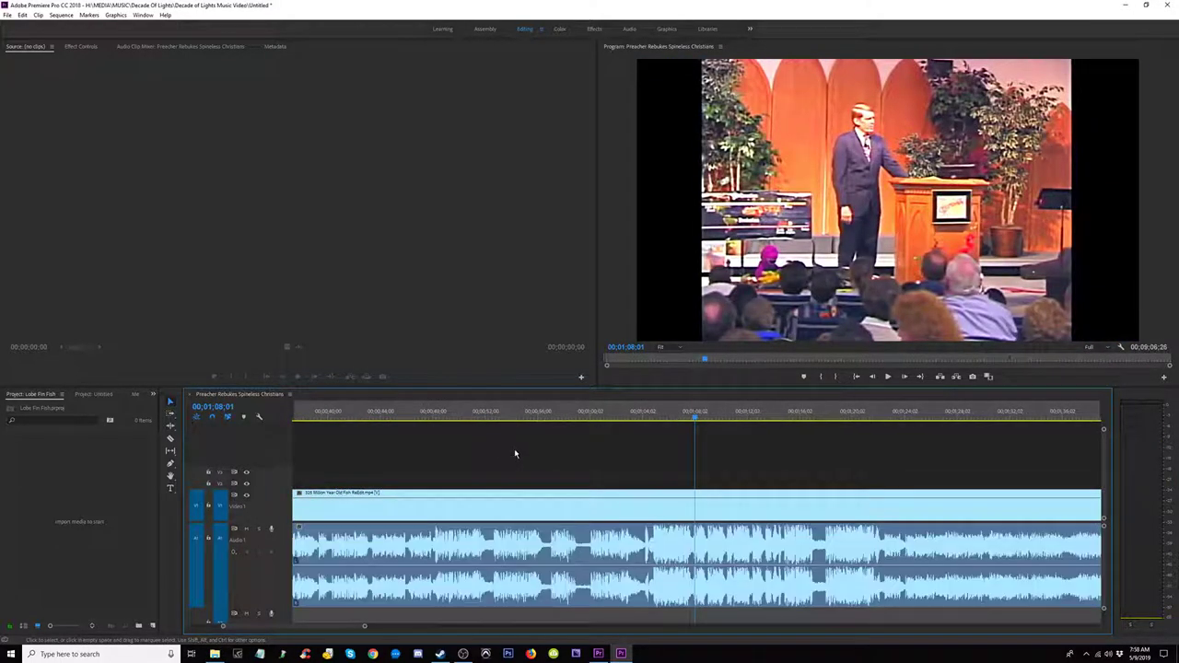
pyautogui.click(587, 417)
pyautogui.press('=')
pyautogui.press('=')
pyautogui.press('=')
pyautogui.moveTo(708, 420); pyautogui.dragTo(772, 454)
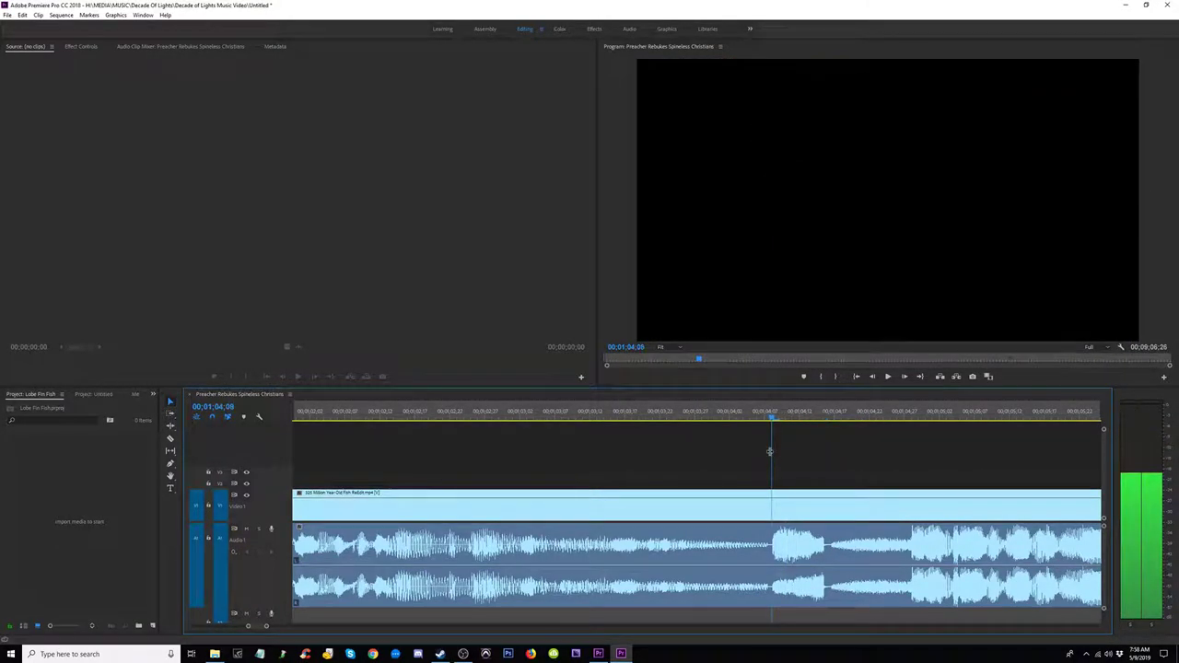
pyautogui.press('c')
pyautogui.click(772, 512)
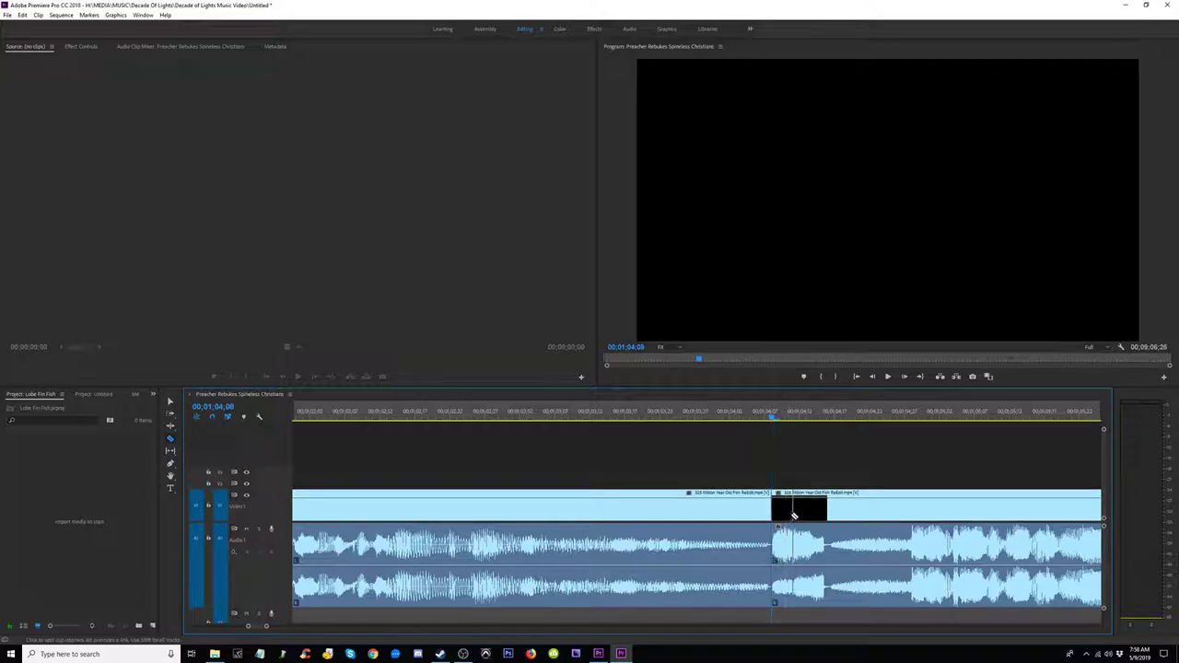
# Step: Cut the fish clip's video and audio with the Razor tool at 00;01;22;07
pyautogui.press('-')
pyautogui.press('-')
pyautogui.press('-')
pyautogui.press('-')
pyautogui.press('-')
pyautogui.press('-')
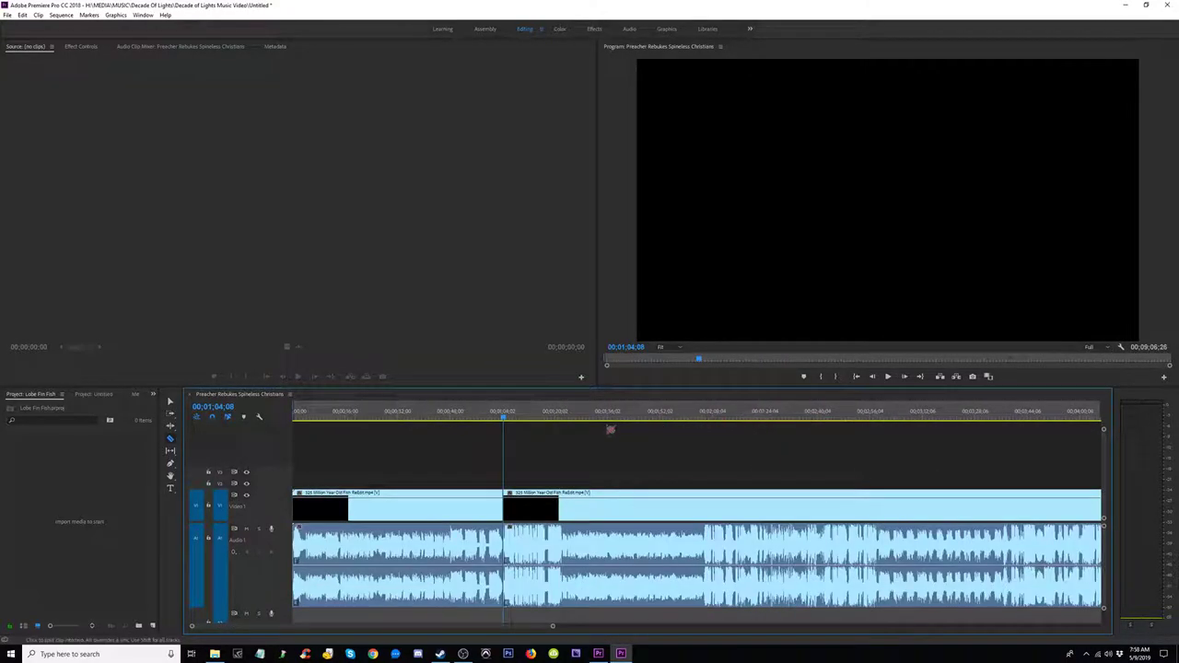
pyautogui.click(561, 421)
pyautogui.press('=')
pyautogui.press('=')
pyautogui.press('=')
pyautogui.press('=')
pyautogui.press('=')
pyautogui.moveTo(700, 423); pyautogui.dragTo(726, 423)
pyautogui.click(726, 545)
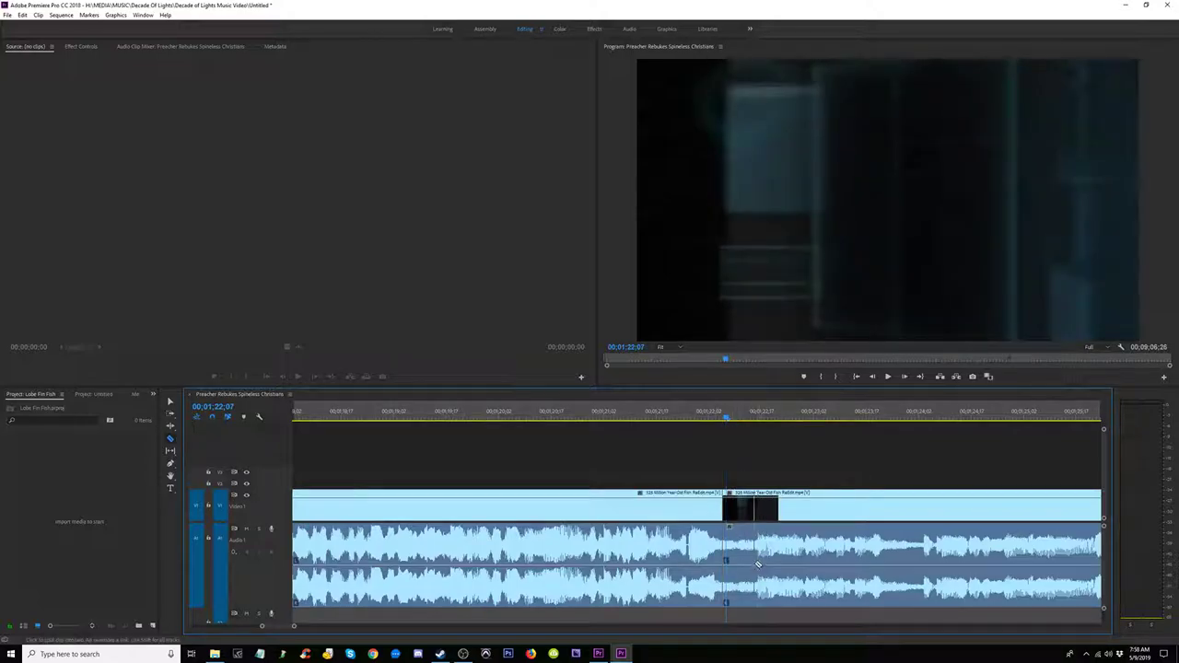
# Step: Cut the fish clip's video and audio with the Razor tool at 00;02;05;18
pyautogui.scroll(-5, 755, 566)
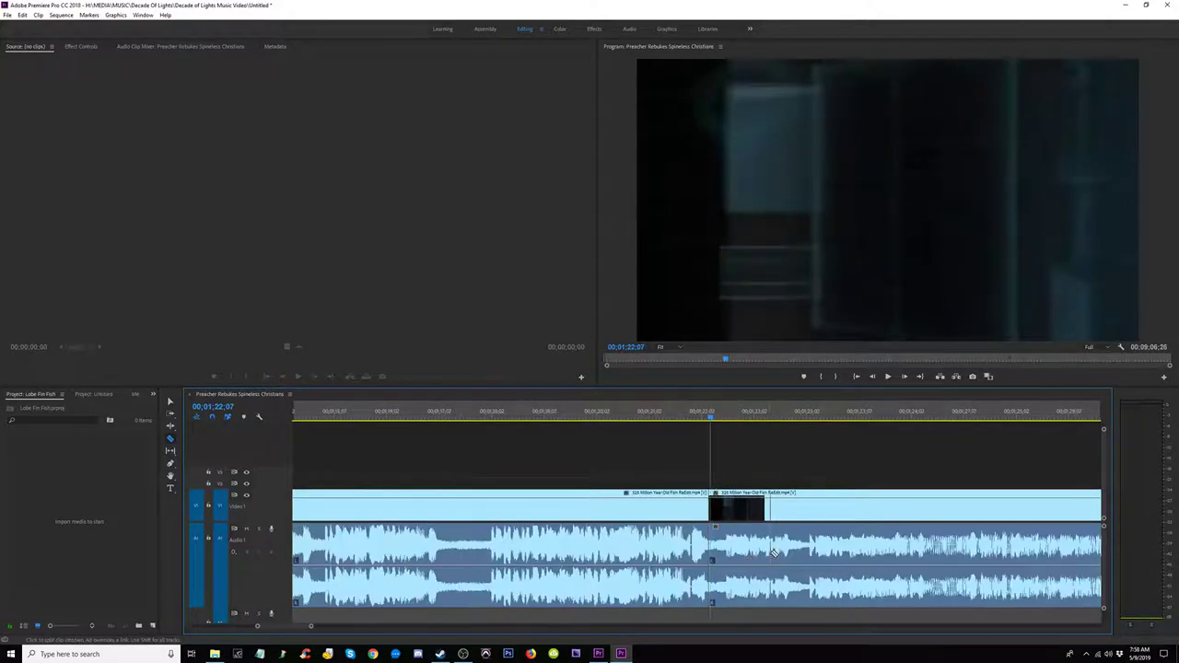
pyautogui.click(977, 420)
pyautogui.scroll(4, 802, 447)
pyautogui.moveTo(728, 426); pyautogui.dragTo(769, 423)
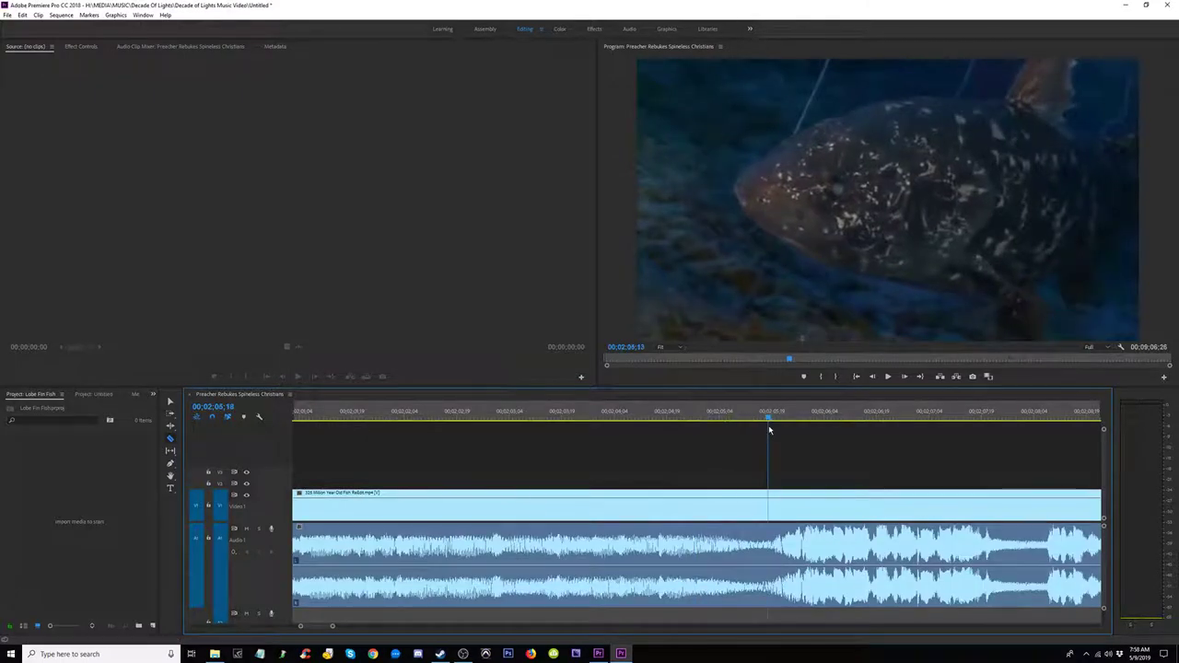
pyautogui.click(772, 553)
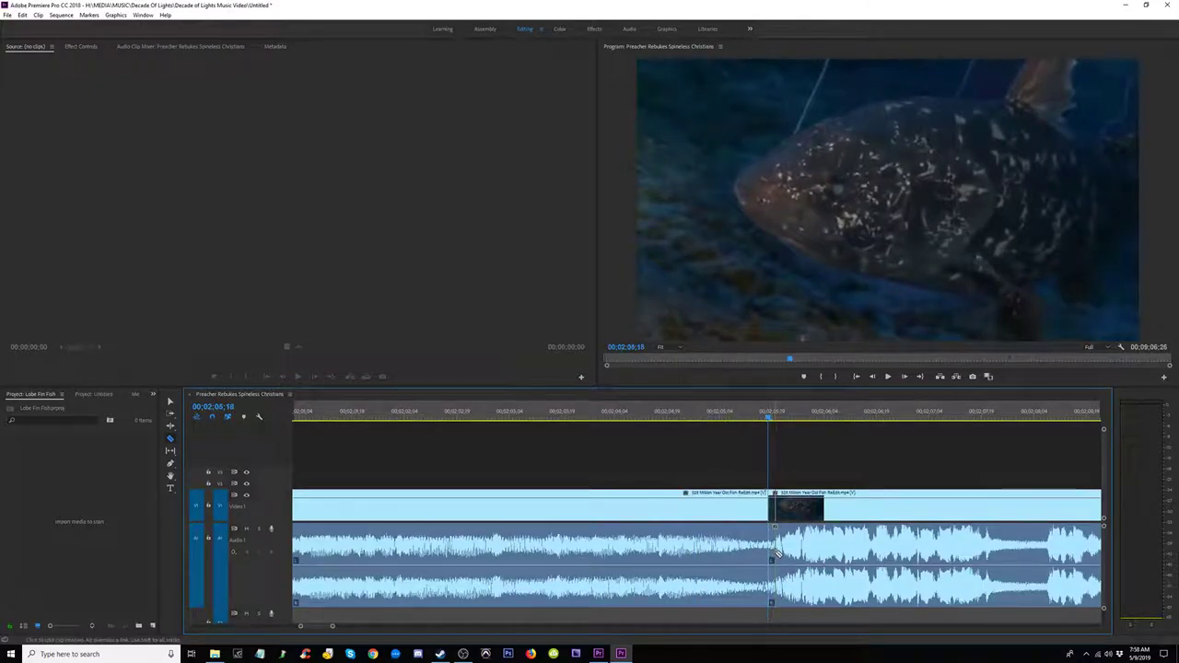
# Step: Cut the fish clip's video and audio with the Razor tool at 00;02;58;05
pyautogui.scroll(-5, 771, 477)
pyautogui.press('-')
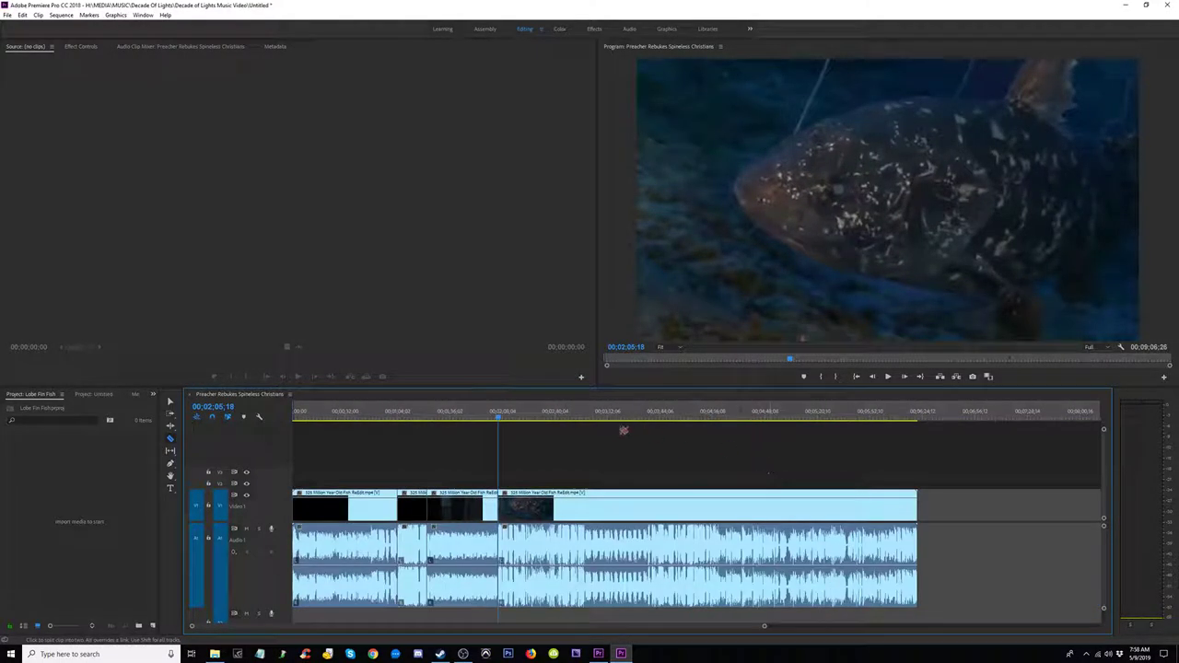
pyautogui.click(589, 420)
pyautogui.press('=')
pyautogui.scroll(3, 607, 427)
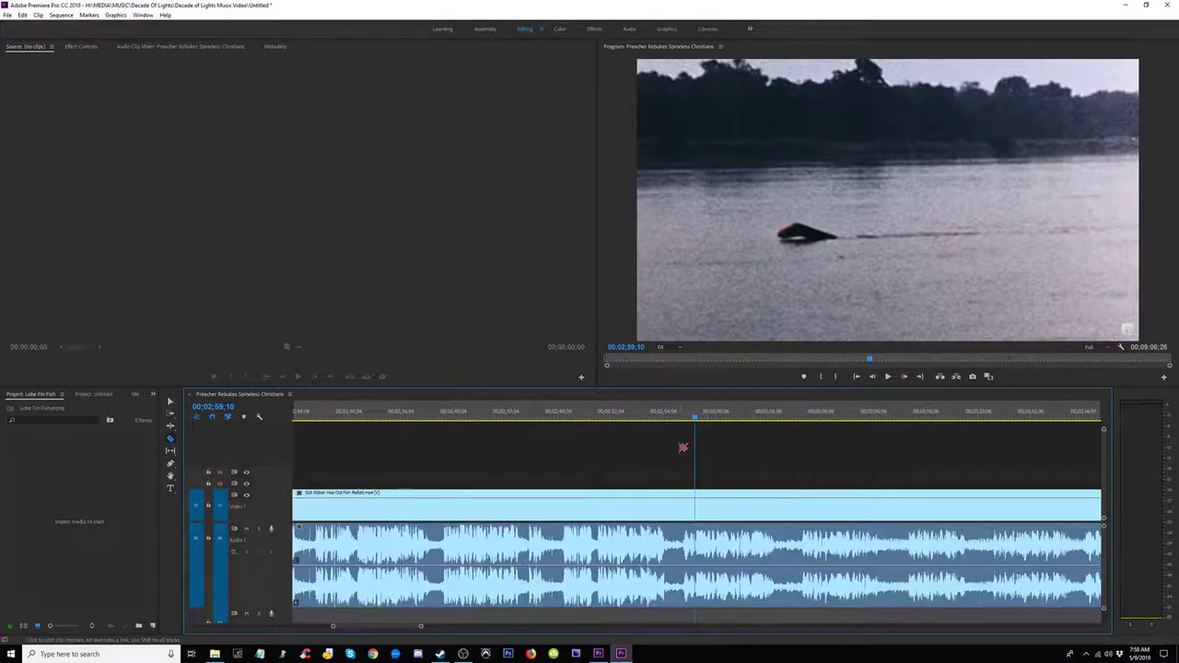
pyautogui.moveTo(697, 429); pyautogui.dragTo(633, 427)
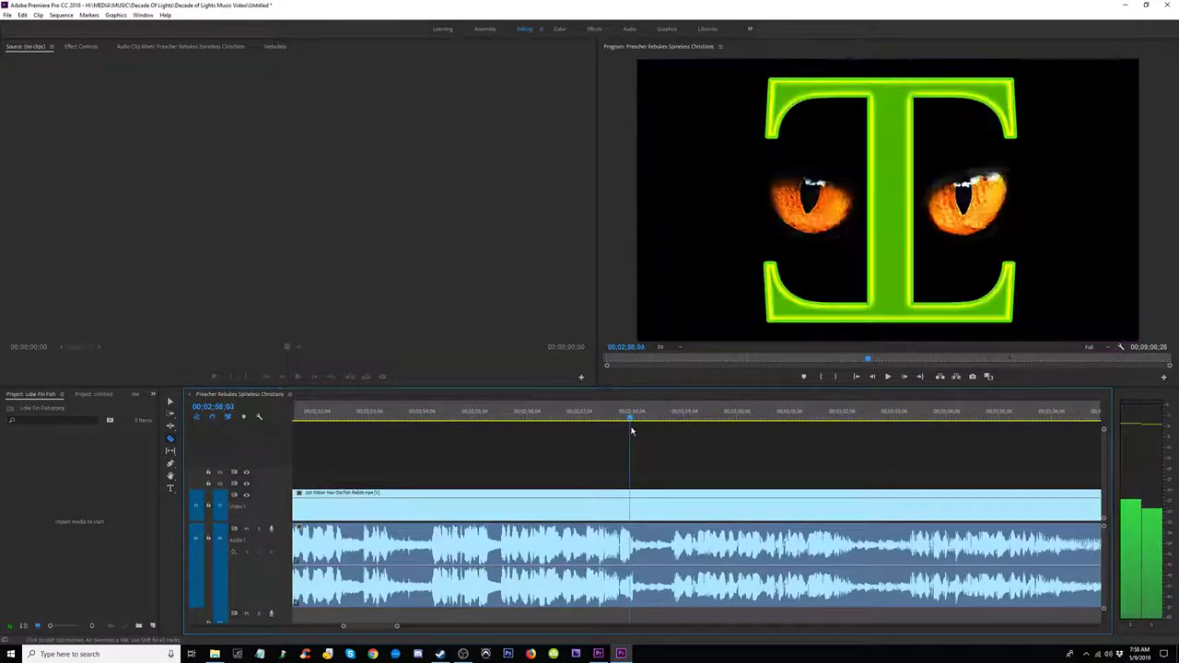
pyautogui.click(635, 516)
# Step: Cut the fish clip's video and audio with the Razor tool at 00;03;36;22
pyautogui.press('-')
pyautogui.press('-')
pyautogui.press('-')
pyautogui.press('-')
pyautogui.press('-')
pyautogui.press('-')
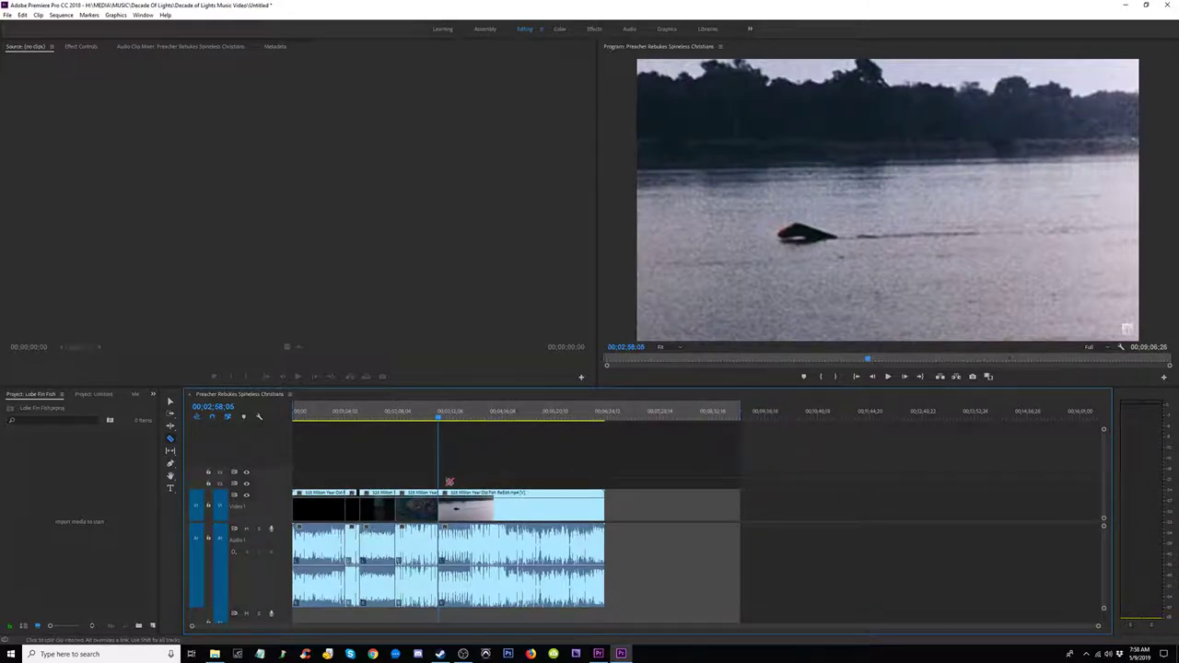
pyautogui.scroll(1, 498, 447)
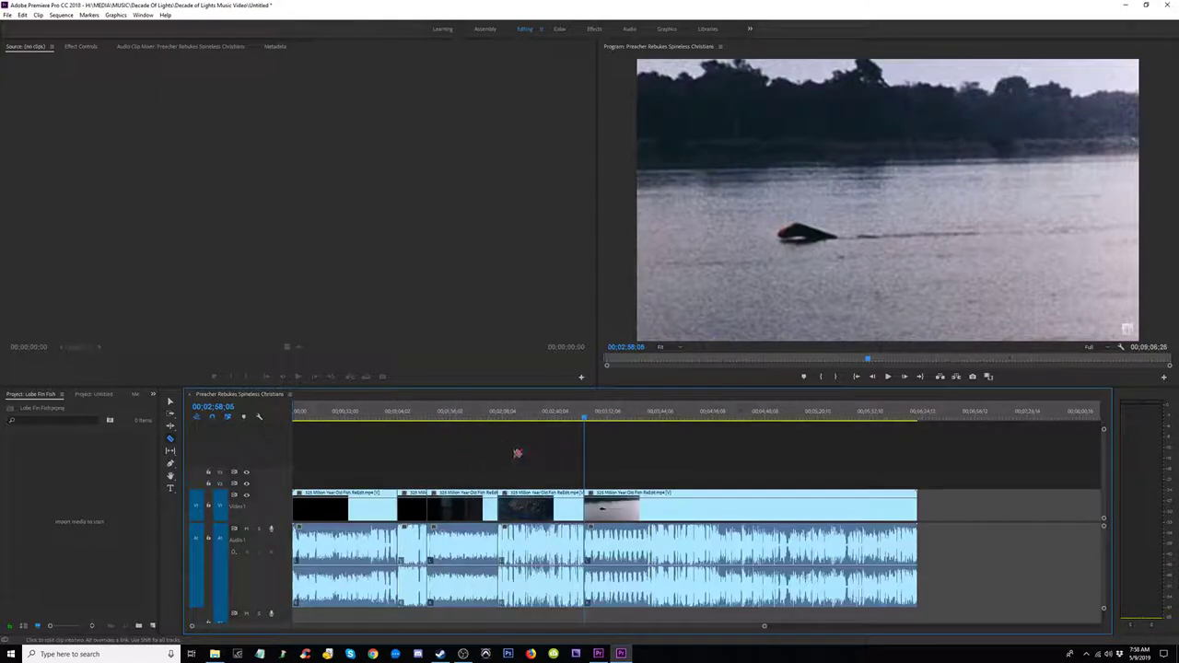
pyautogui.scroll(-1, 521, 458)
pyautogui.scroll(1, 544, 455)
pyautogui.scroll(-1, 605, 457)
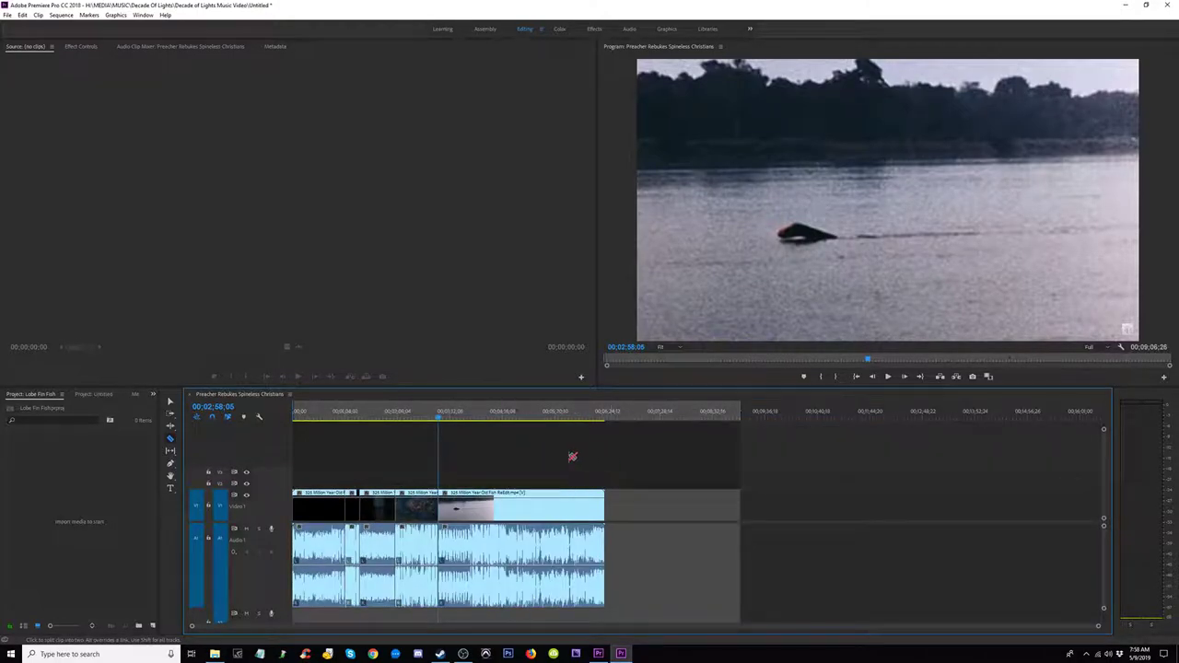
pyautogui.press('=')
pyautogui.click(642, 415)
pyautogui.press('=')
pyautogui.press('=')
pyautogui.press('=')
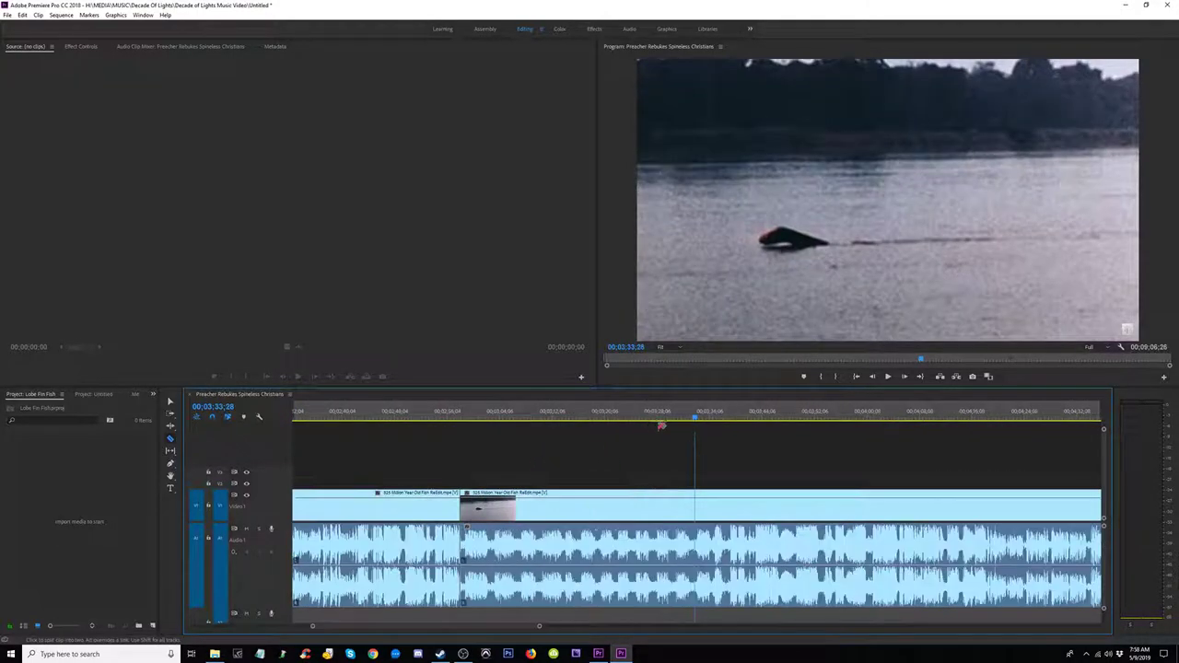
pyautogui.scroll(-1, 728, 424)
pyautogui.moveTo(693, 417); pyautogui.dragTo(714, 438)
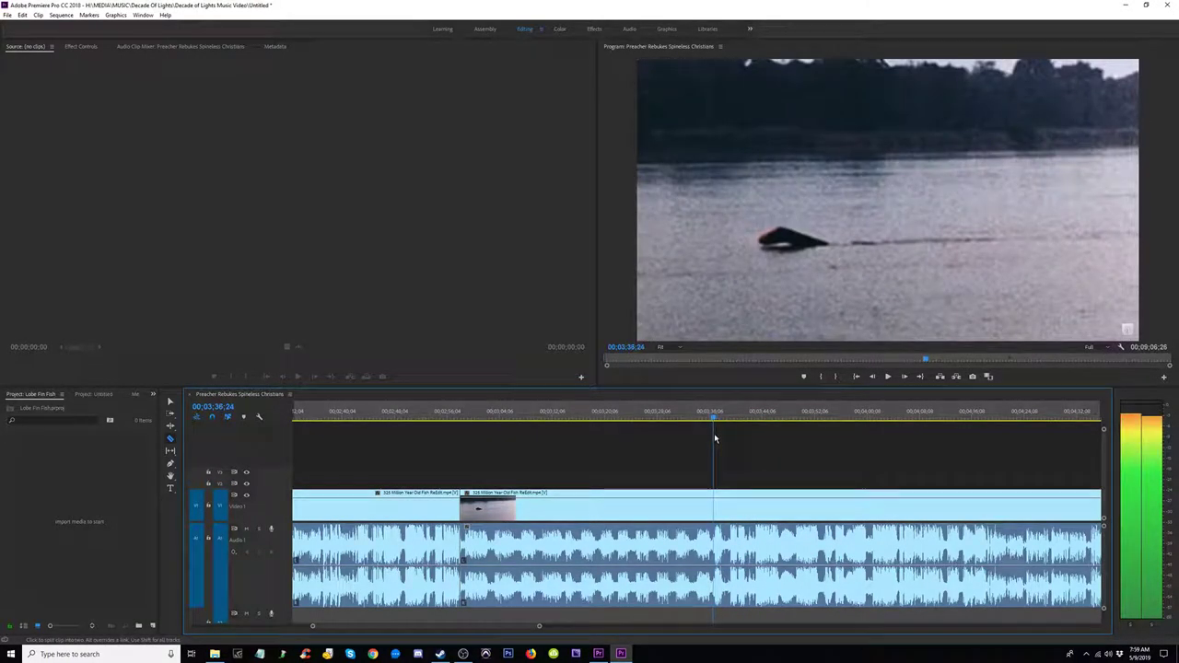
pyautogui.click(715, 562)
# Step: Cut the fish clip's video and audio with the Razor tool at 00;04;19;01, where the speaker in the yellow shirt starts
pyautogui.scroll(-2, 696, 553)
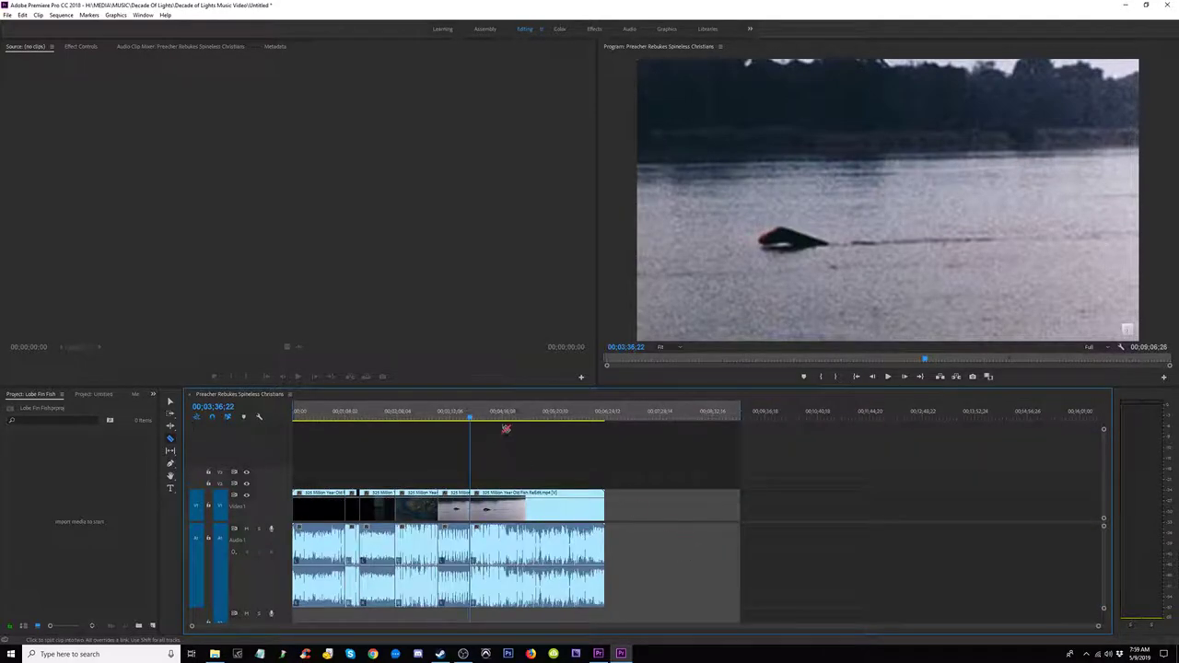
pyautogui.click(514, 416)
pyautogui.press('=')
pyautogui.press('=')
pyautogui.press('=')
pyautogui.click(603, 415)
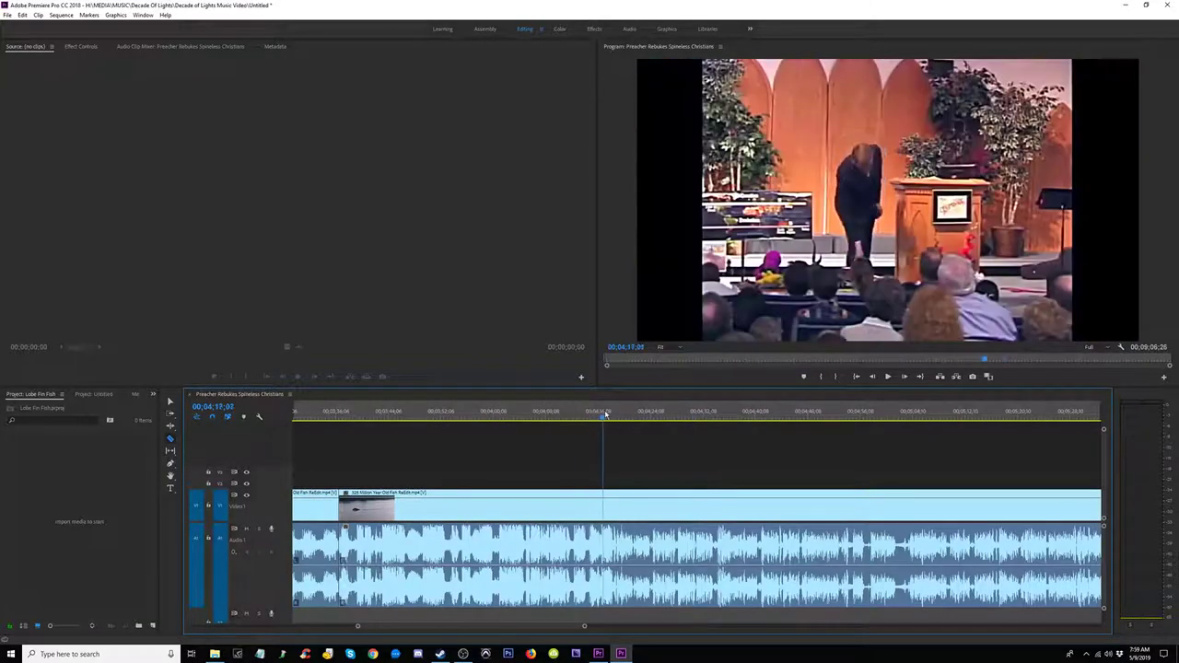
pyautogui.moveTo(605, 414)
pyautogui.mouseDown()
pyautogui.moveTo(624, 415)
pyautogui.moveTo(576, 415)
pyautogui.moveTo(617, 426)
pyautogui.mouseUp()
pyautogui.press('=')
pyautogui.press('=')
pyautogui.press('=')
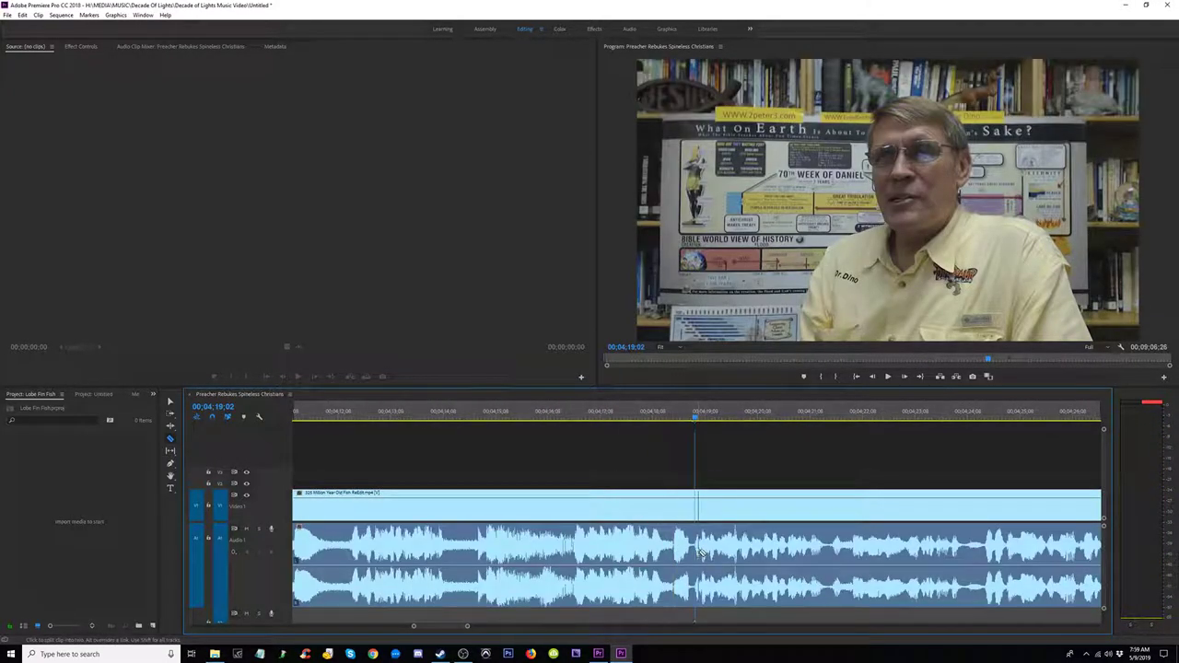
pyautogui.press('Left')
pyautogui.click(696, 556)
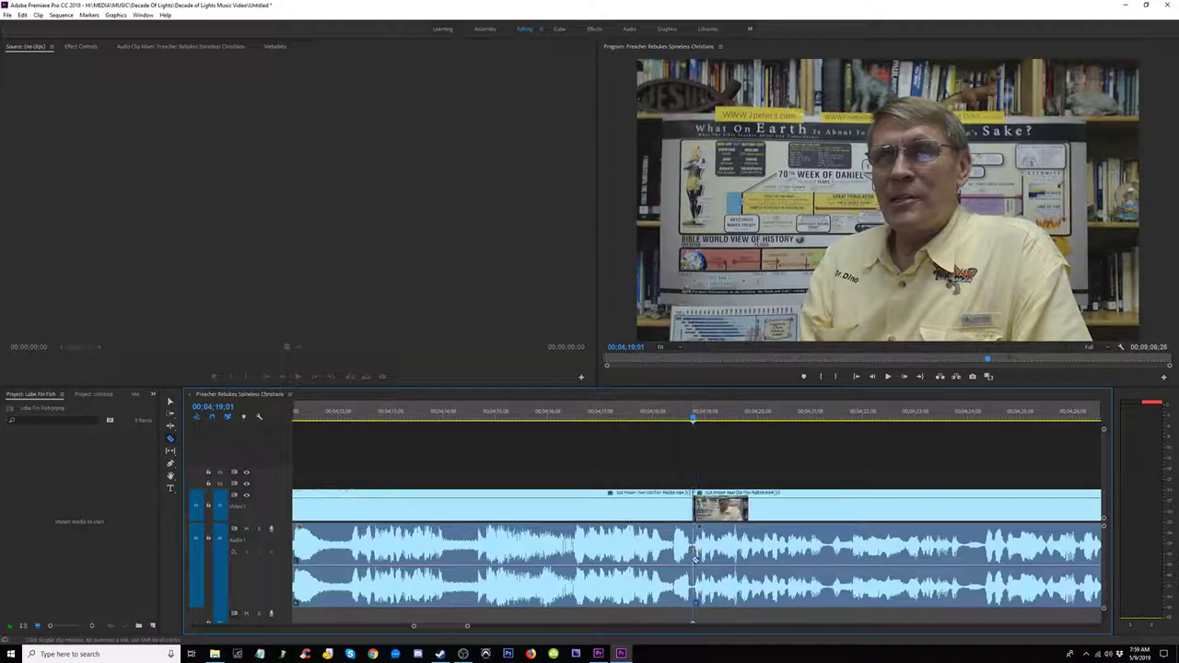
# Step: Cut the fish clip's video and audio with the Razor tool at 00;06;03;23, near the clip's end
pyautogui.scroll(-6, 705, 562)
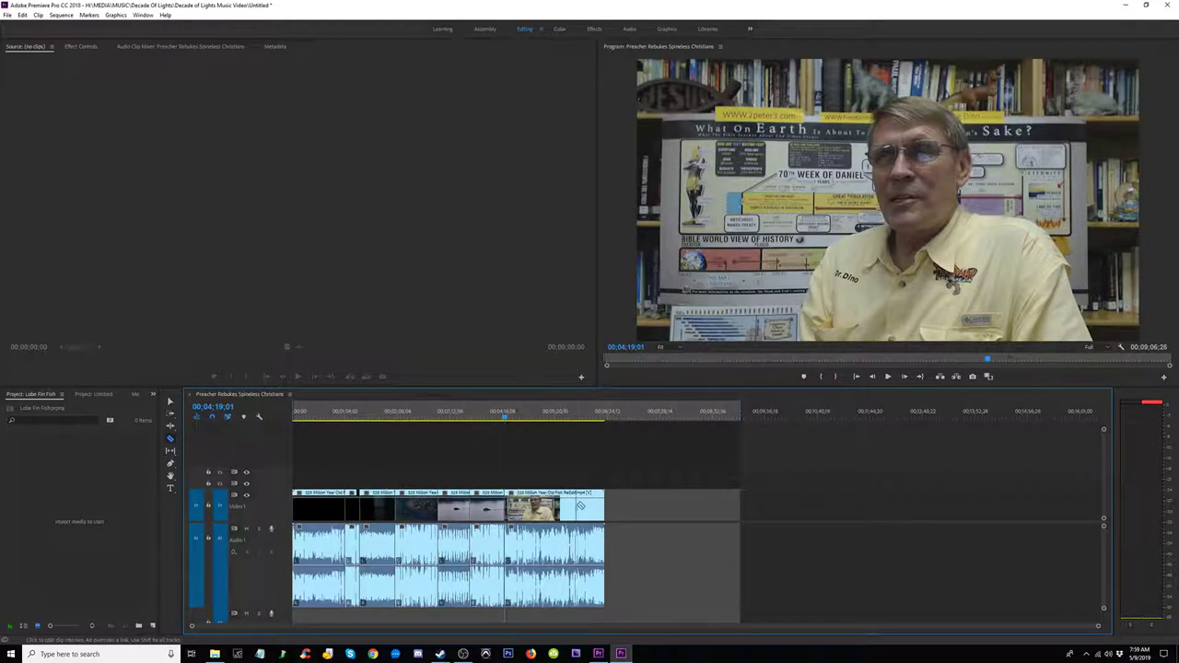
pyautogui.moveTo(585, 419)
pyautogui.mouseDown()
pyautogui.moveTo(603, 420)
pyautogui.moveTo(570, 422)
pyautogui.moveTo(598, 427)
pyautogui.mouseUp()
pyautogui.press('=')
pyautogui.press('=')
pyautogui.press('=')
pyautogui.moveTo(694, 420); pyautogui.dragTo(674, 437)
pyautogui.press('space')
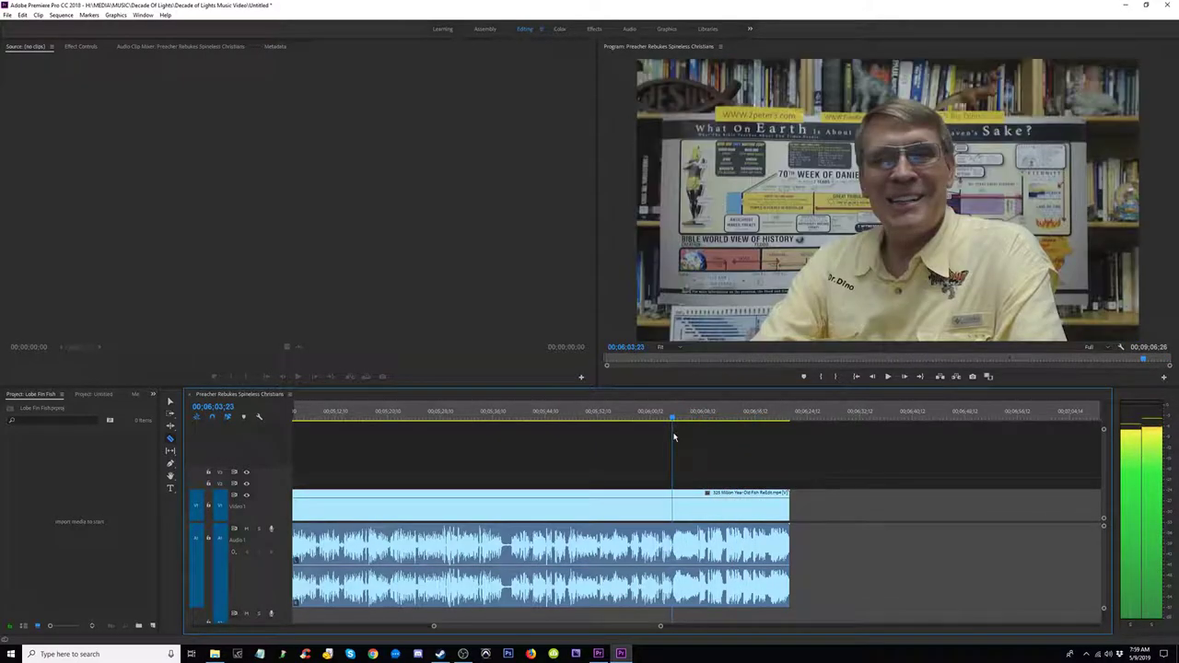
# Step: Select the audio of all fish clip segments and apply Constant Power transitions at their start and cut points
pyautogui.scroll(-2, 659, 560)
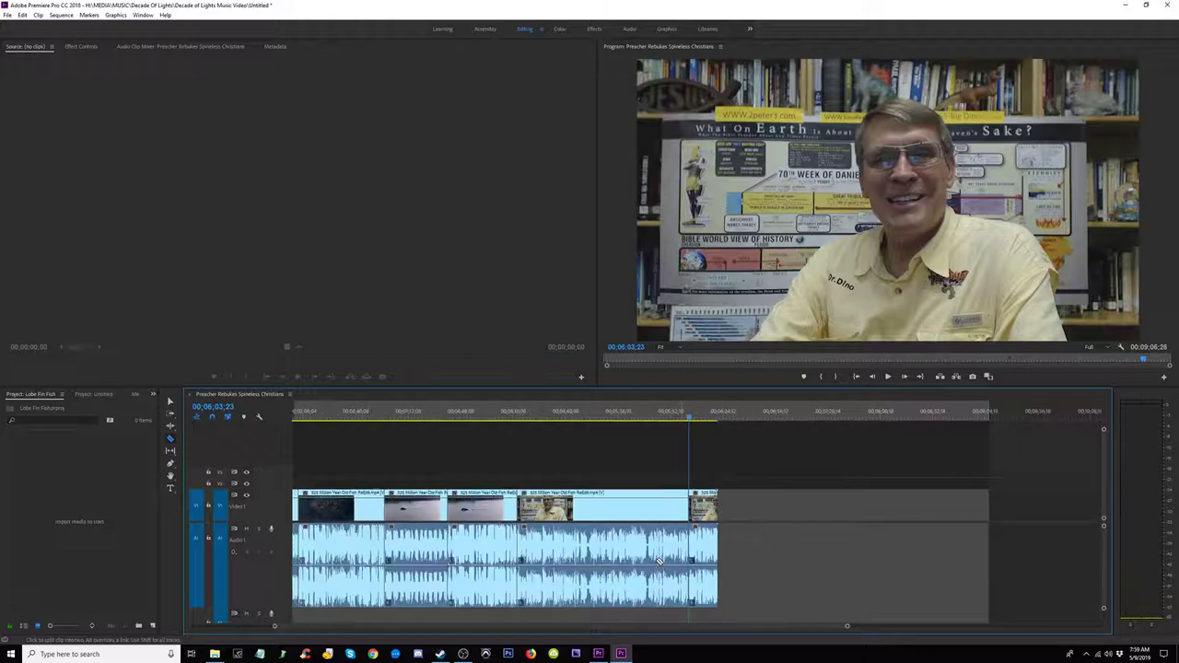
pyautogui.scroll(-1, 659, 560)
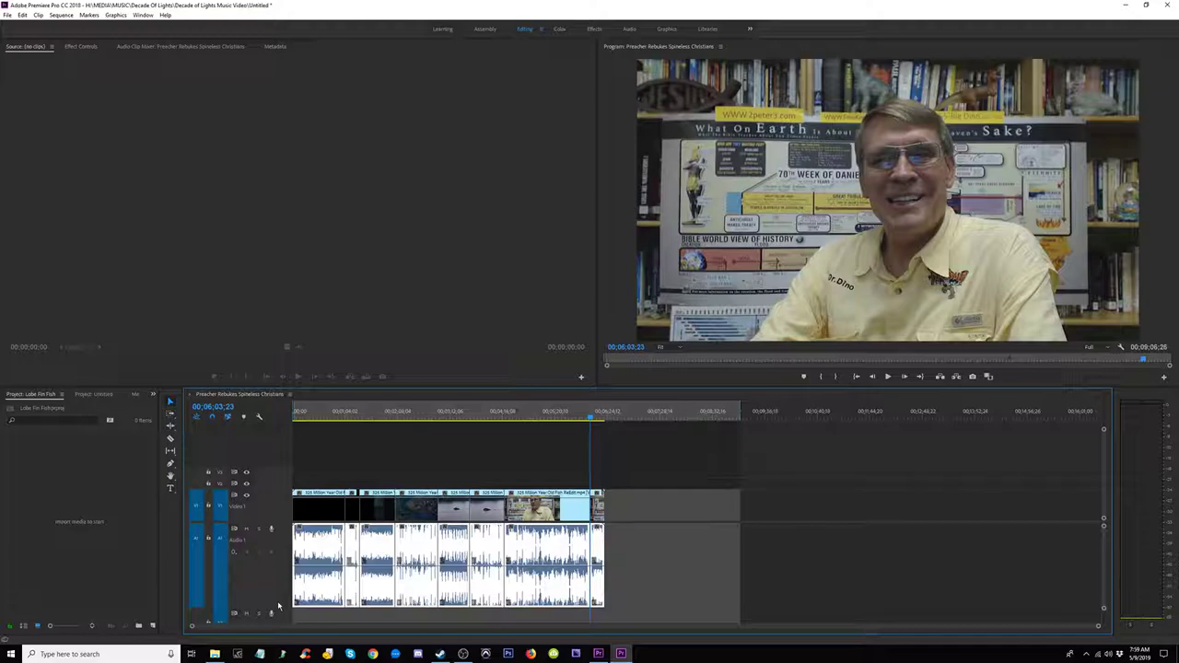
pyautogui.click(341, 416)
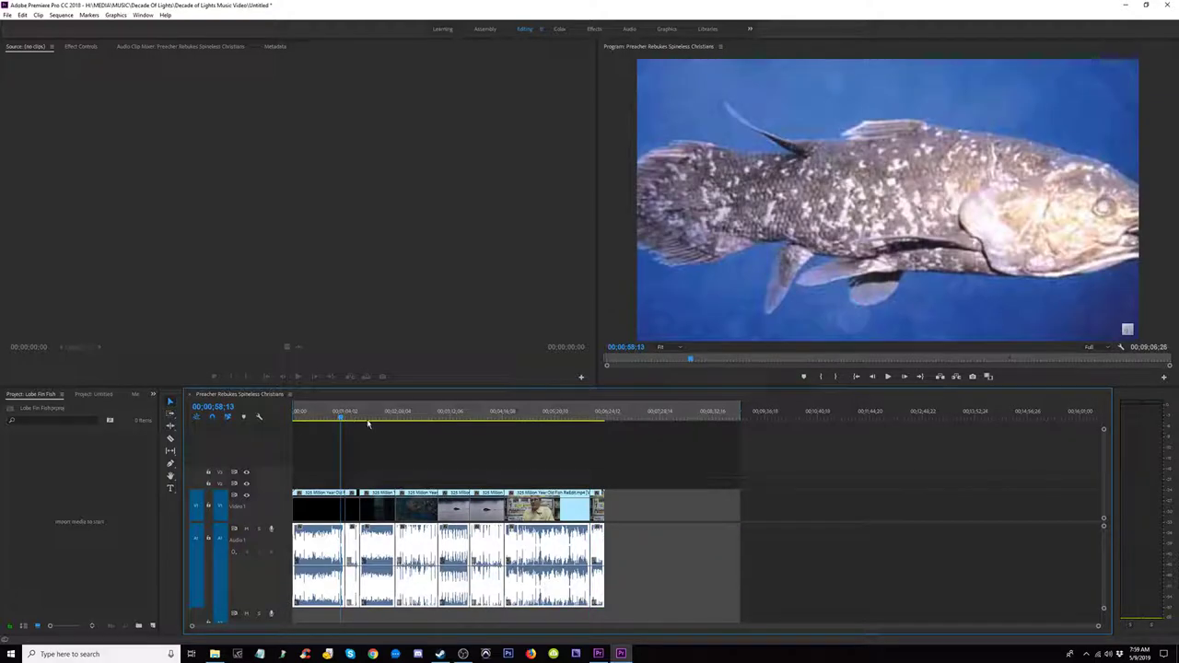
pyautogui.press('=')
pyautogui.press('=')
pyautogui.press('=')
pyautogui.press('=')
pyautogui.press('-')
pyautogui.press('-')
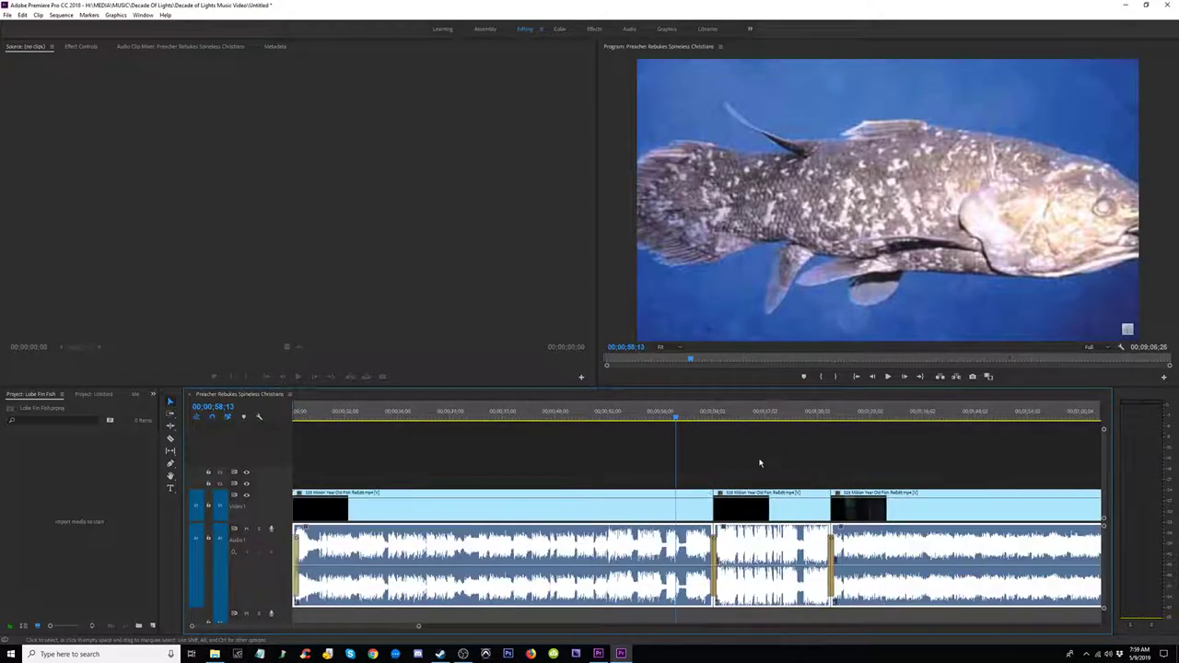
# Step: Play the sequence from its start to check the Constant Power fade-in on the first audio segment
pyautogui.click(292, 418)
pyautogui.press('=')
pyautogui.press('=')
pyautogui.press('=')
pyautogui.press('=')
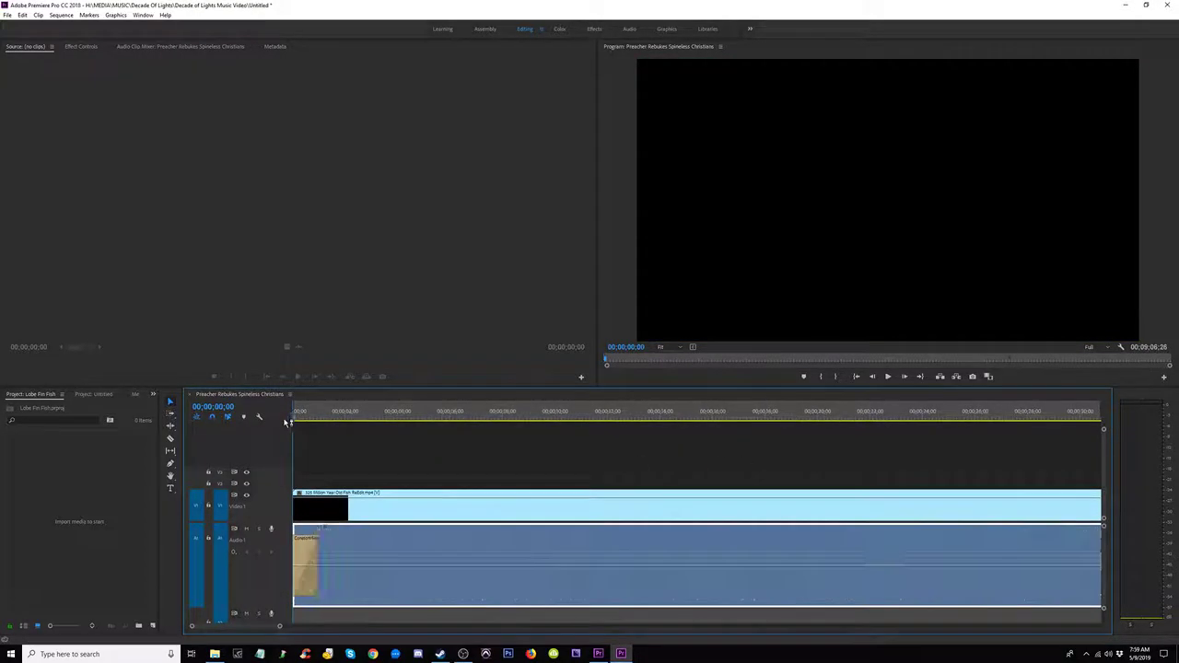
pyautogui.press('space')
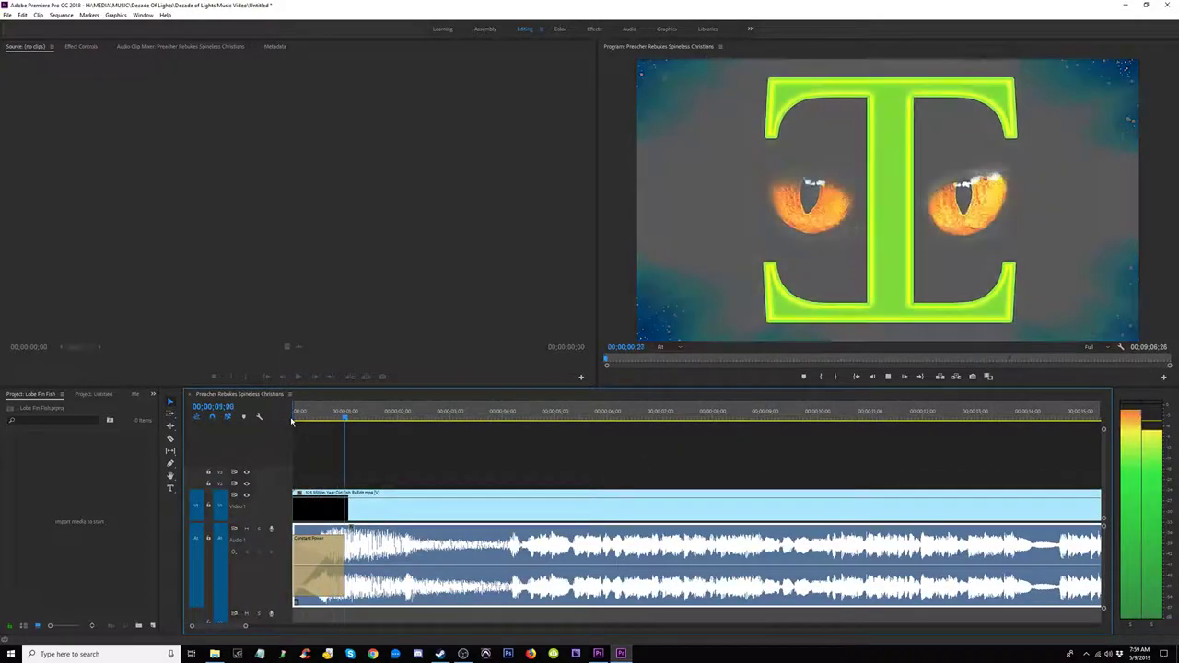
pyautogui.press('-')
pyautogui.press('-')
pyautogui.press('-')
pyautogui.press('-')
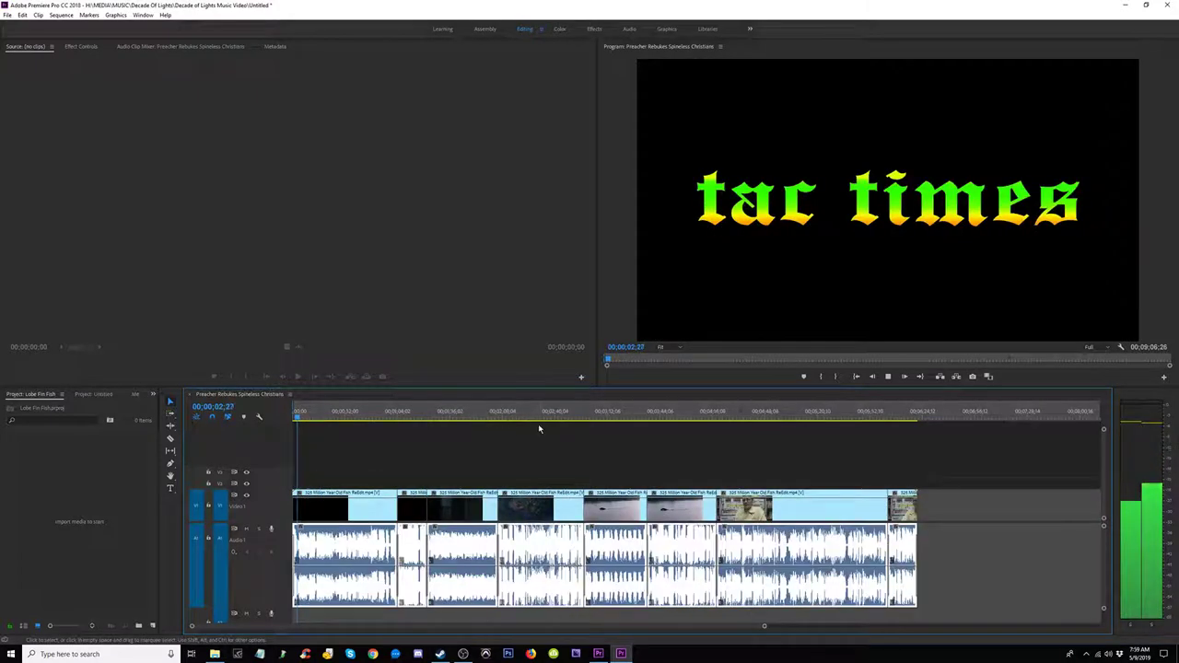
pyautogui.press('space')
# Step: Play the first fish segment from about 00;00;13 to listen to its speech
pyautogui.press('-')
pyautogui.click(320, 416)
pyautogui.press('=')
pyautogui.press('=')
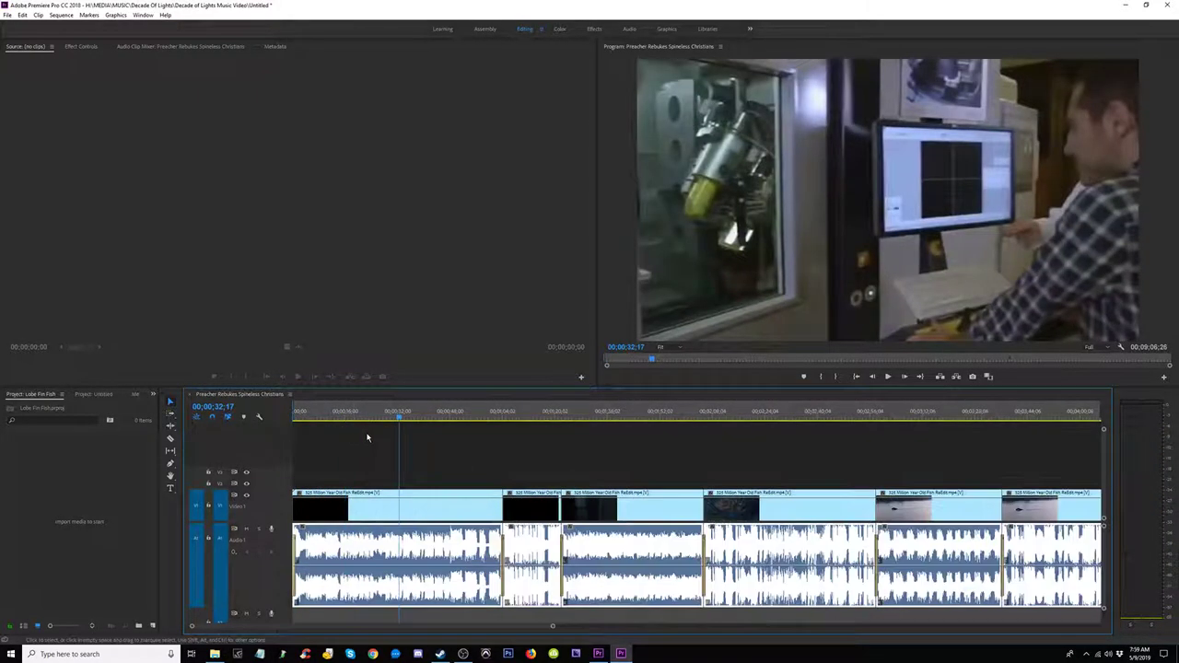
pyautogui.click(335, 416)
pyautogui.press('space')
pyautogui.press('-')
pyautogui.press('-')
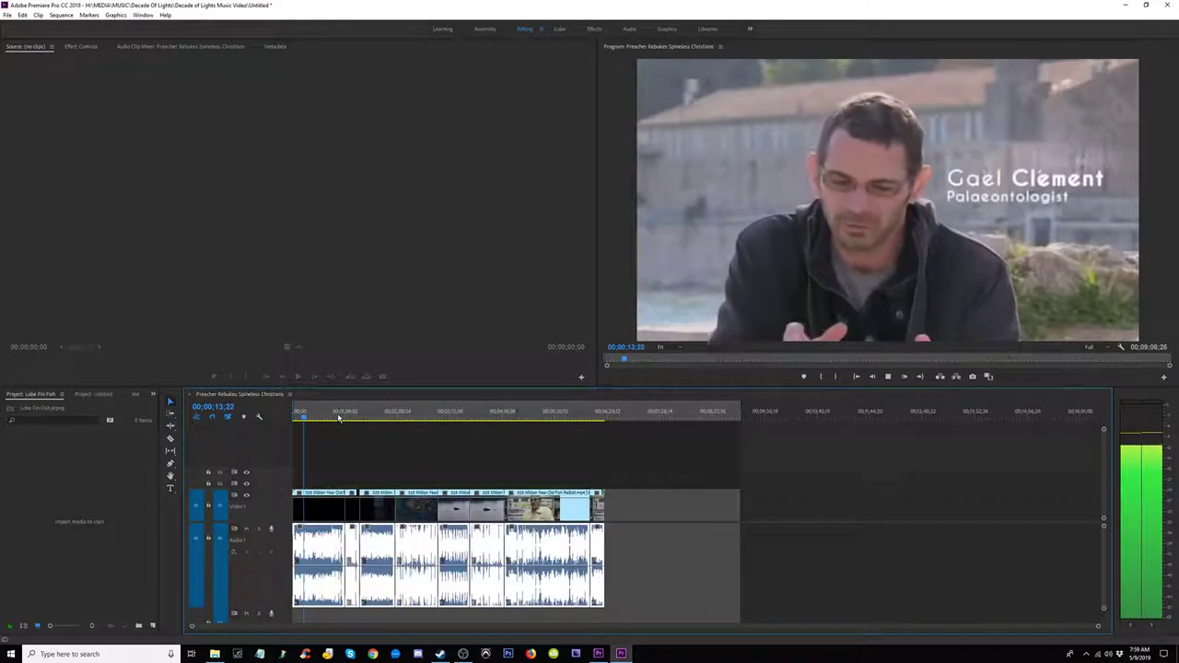
pyautogui.press('space')
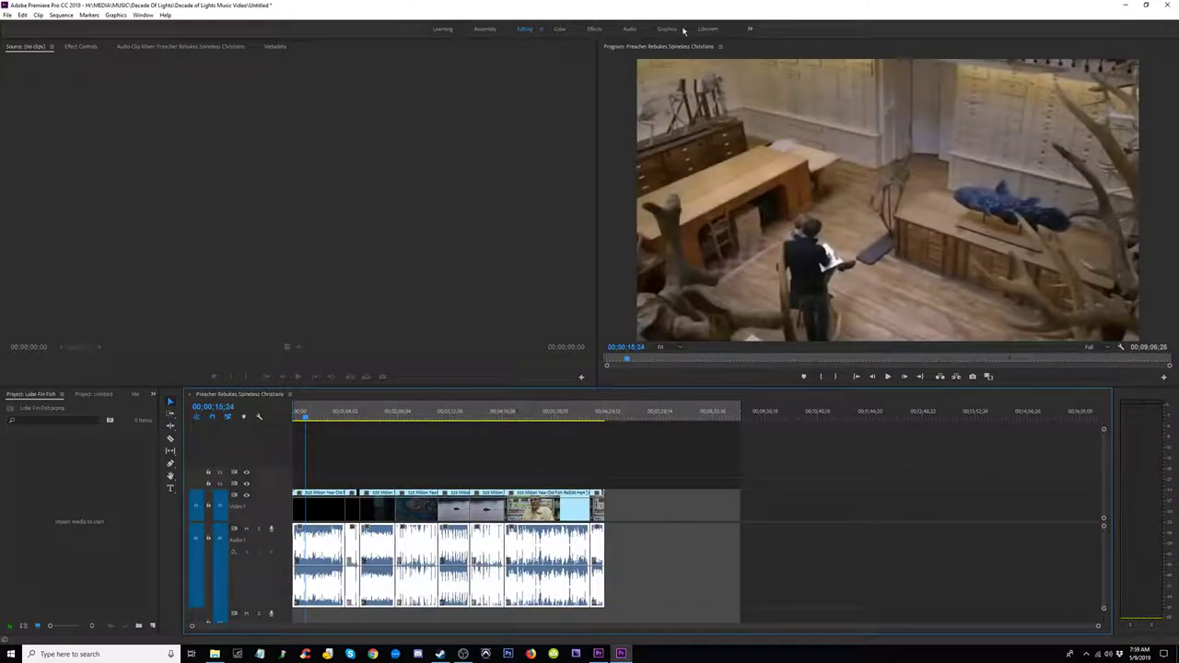
# Step: Switch to the Audio workspace and apply the Clean Up Noisy Dialogue preset to all selected audio segments in Essential Sound
pyautogui.click(629, 29)
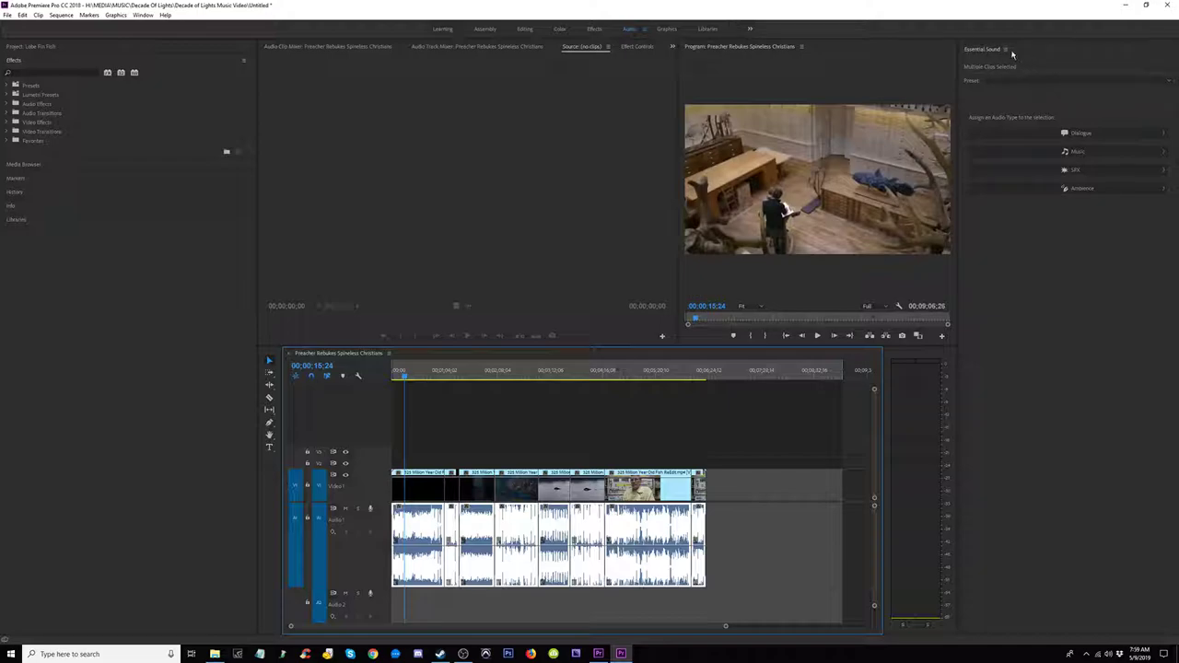
pyautogui.click(1008, 49)
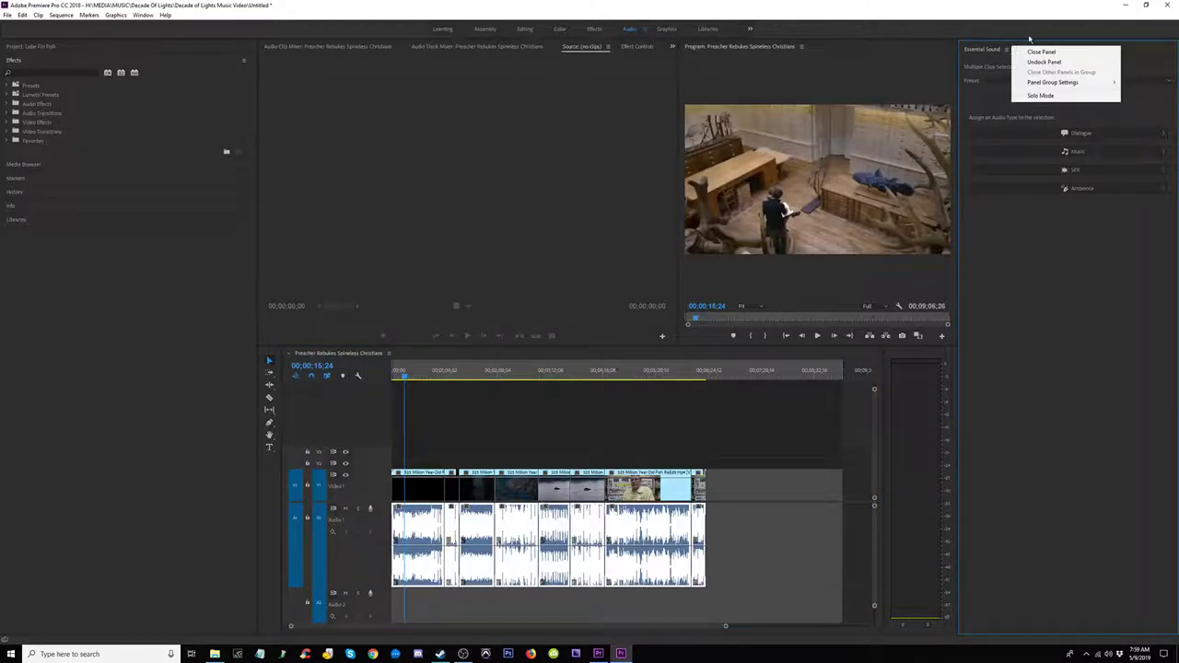
pyautogui.click(1065, 37)
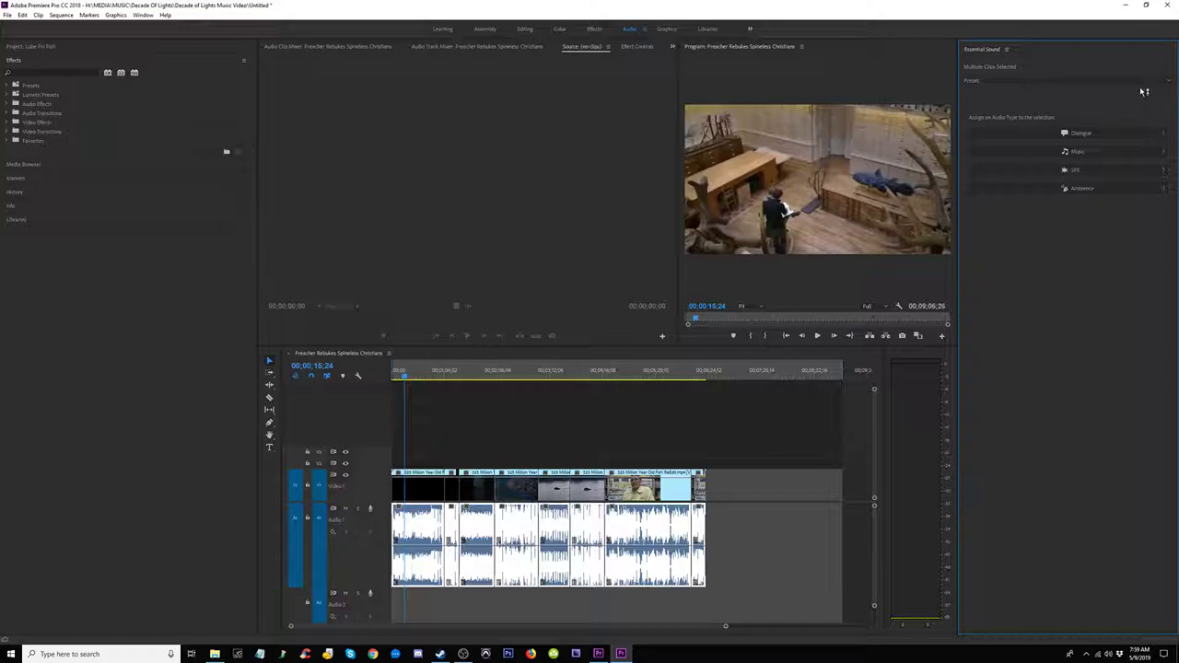
pyautogui.click(1153, 84)
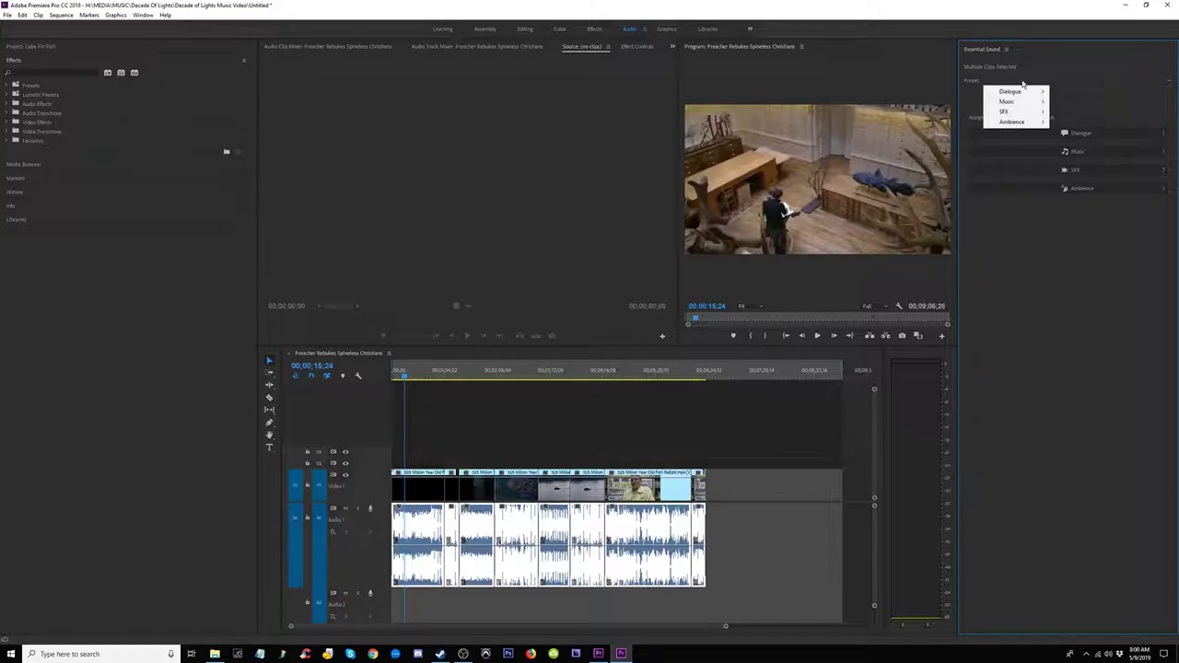
pyautogui.moveTo(1010, 93)
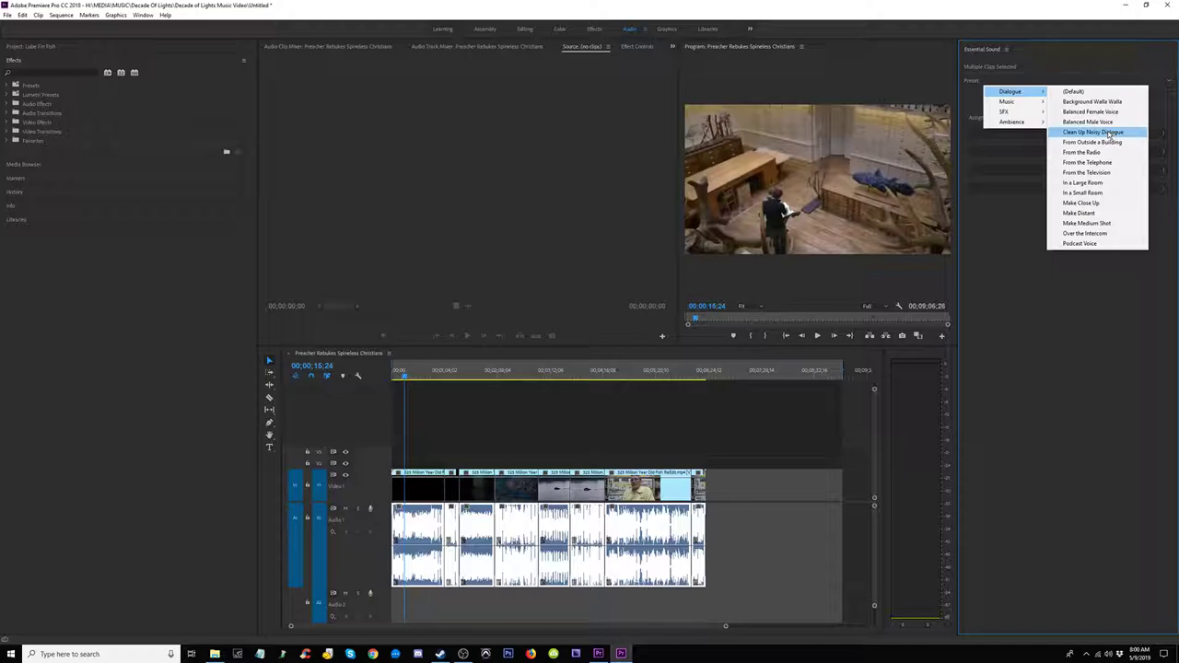
pyautogui.click(1110, 133)
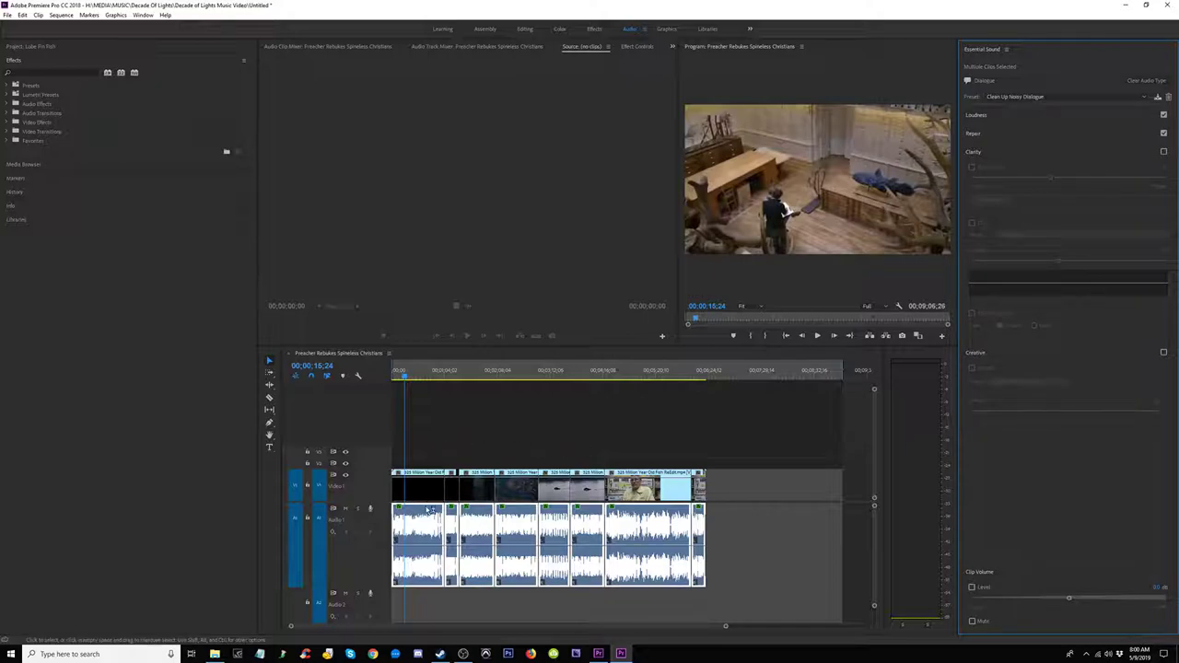
# Step: Select only the first fish segment, show its Repair settings, play it to about 00;00;27;18 and enable Clarity
pyautogui.click(439, 489)
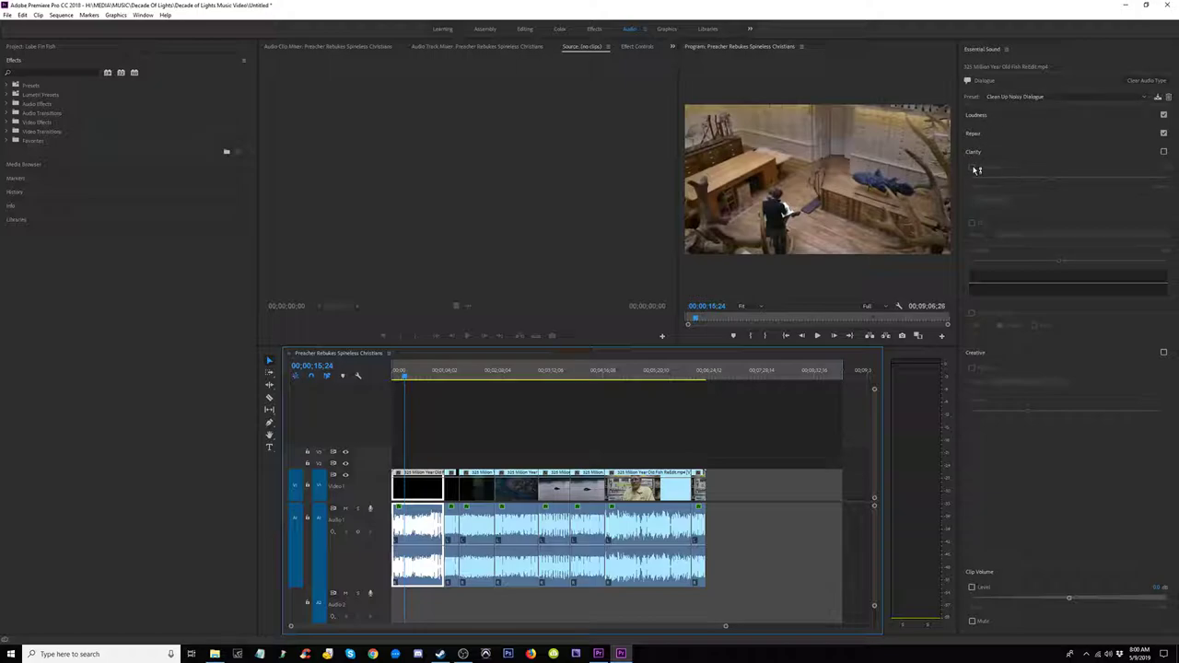
pyautogui.click(972, 133)
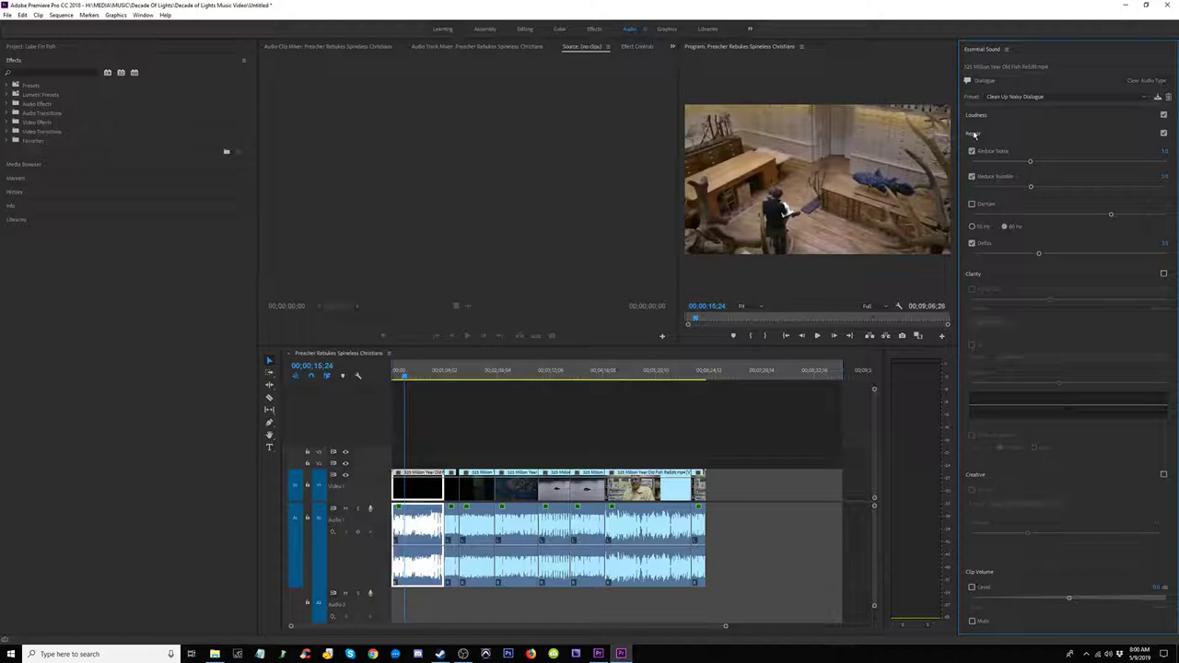
pyautogui.press('space')
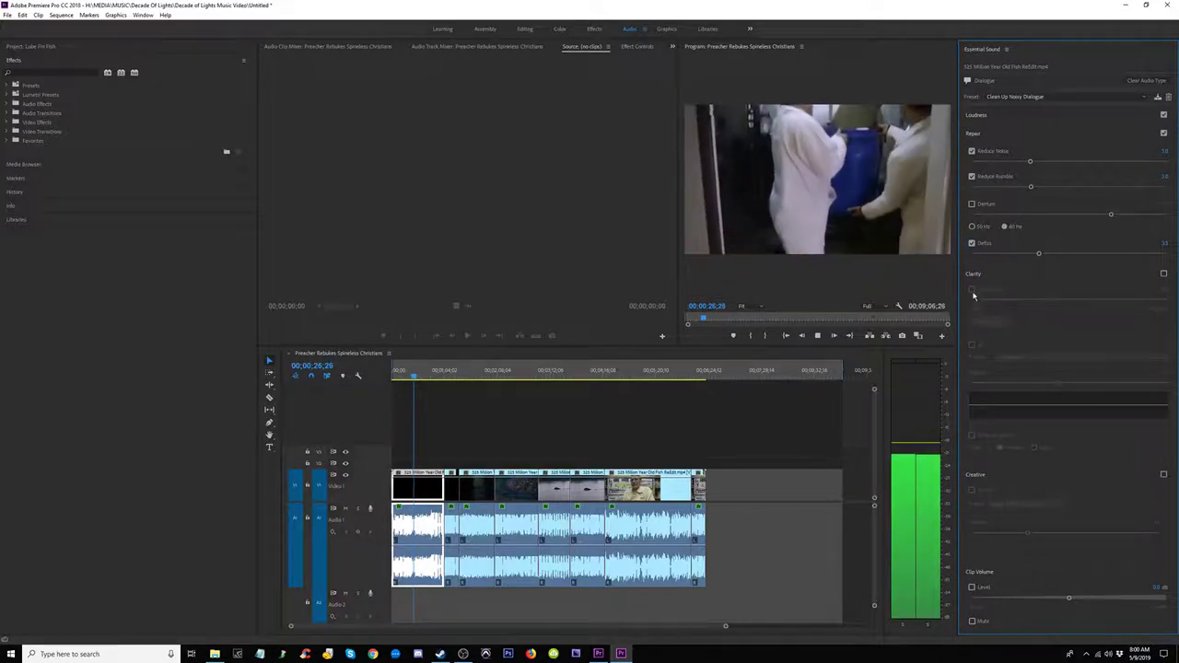
pyautogui.press('space')
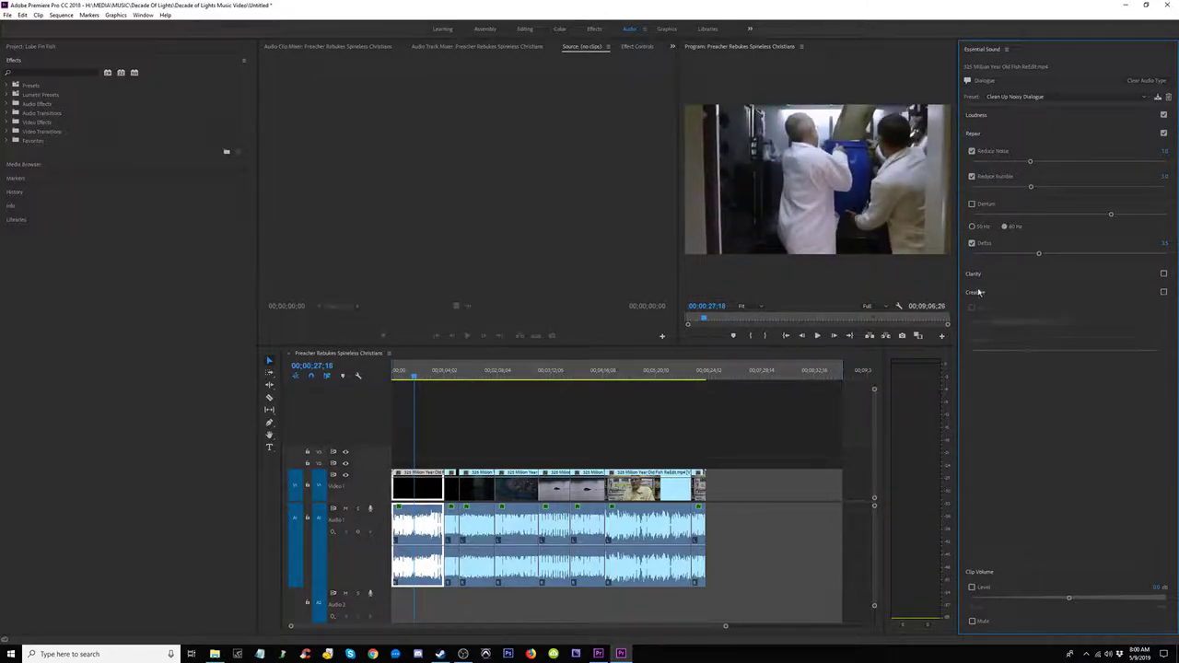
pyautogui.click(1166, 274)
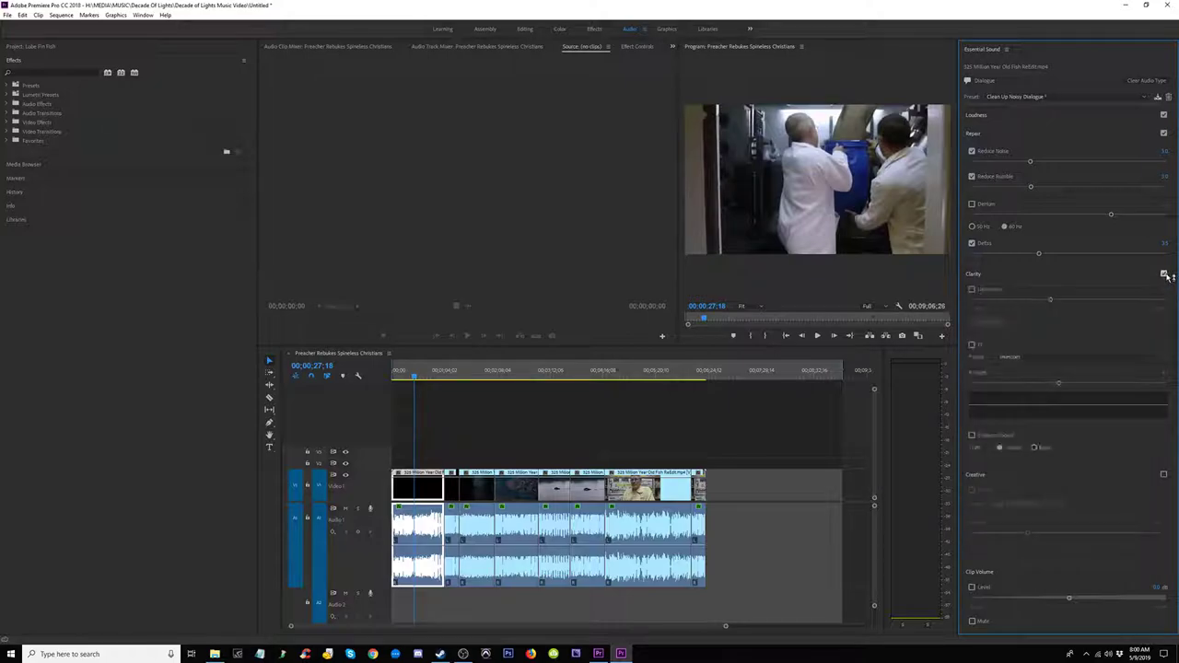
# Step: Enable Dynamics and EQ under Clarity for the first fish segment and set the EQ preset to Vocal Presence
pyautogui.click(972, 290)
pyautogui.click(973, 345)
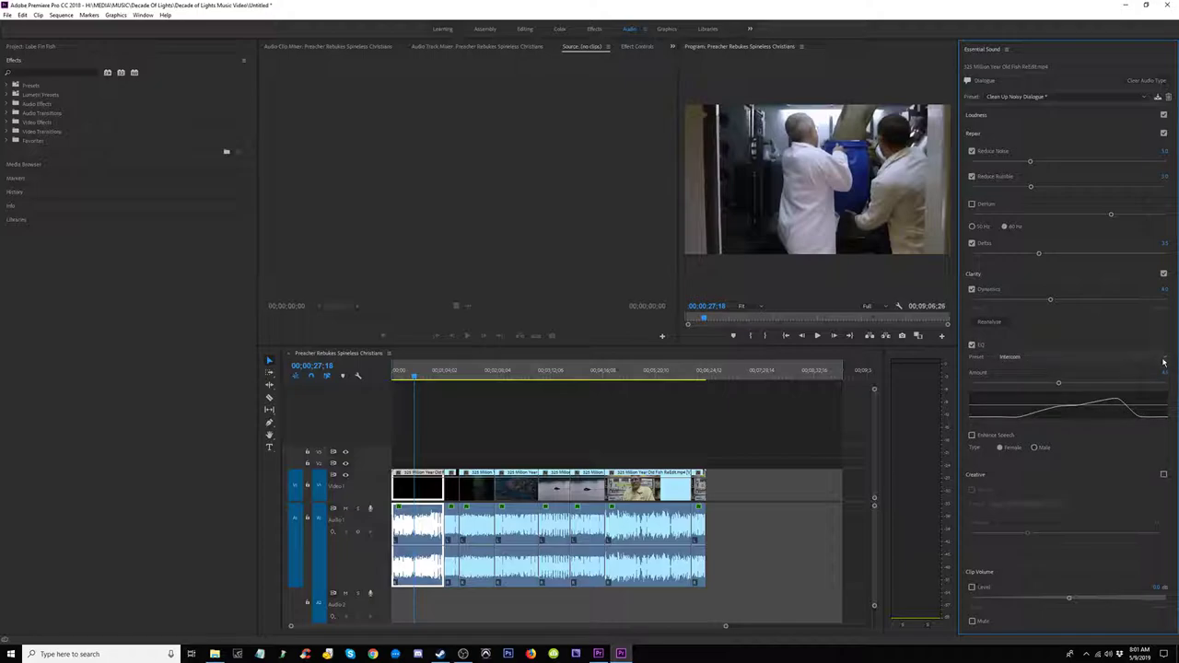
pyautogui.click(1164, 359)
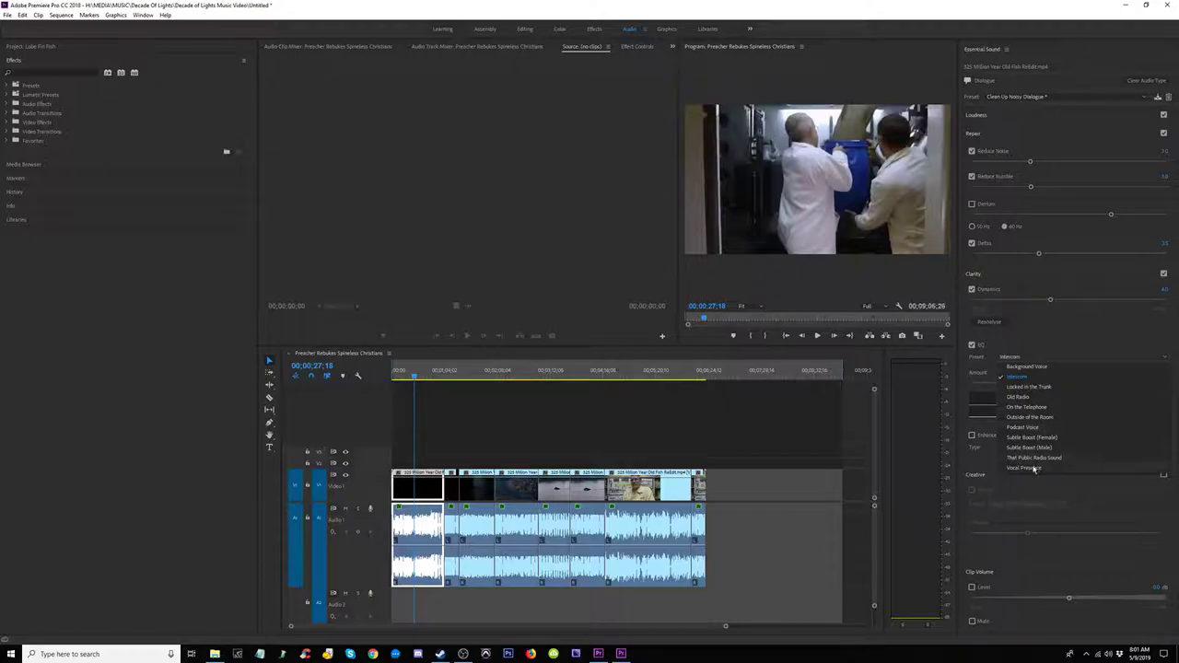
pyautogui.click(1035, 469)
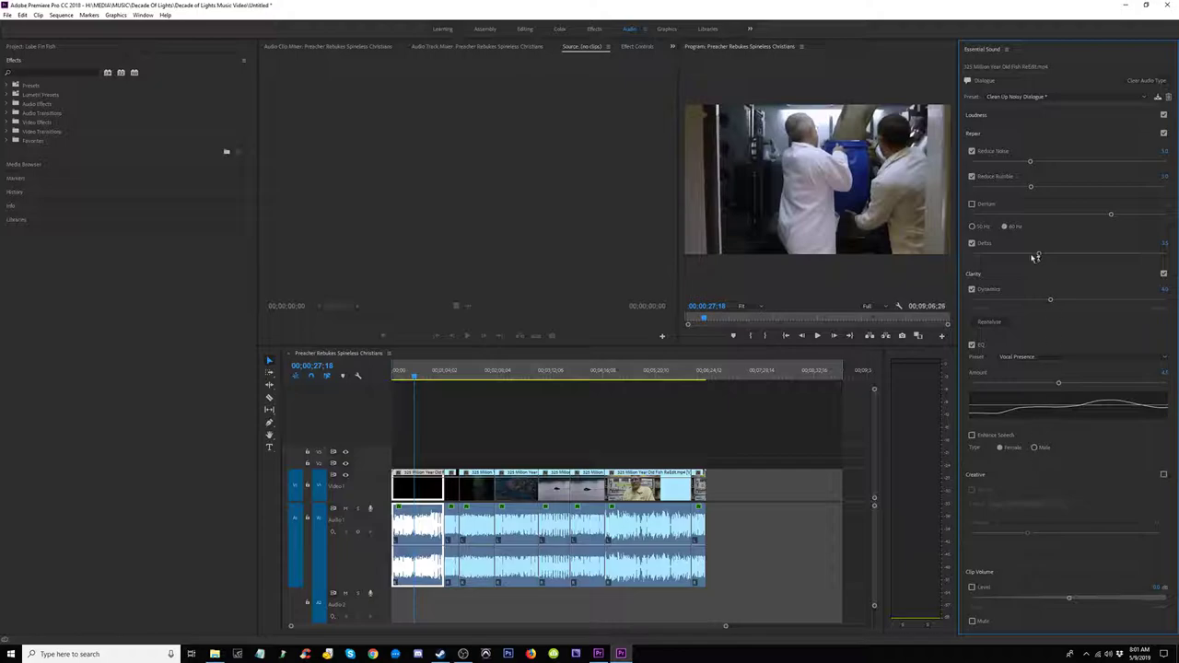
pyautogui.click(1143, 97)
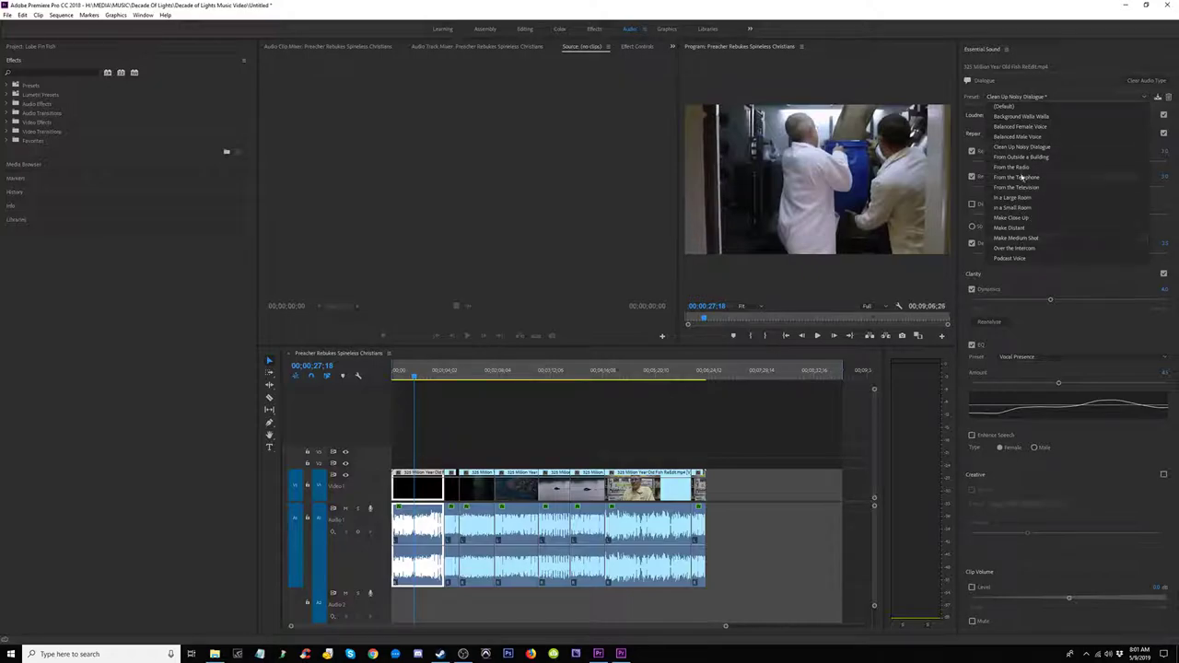
pyautogui.click(1092, 96)
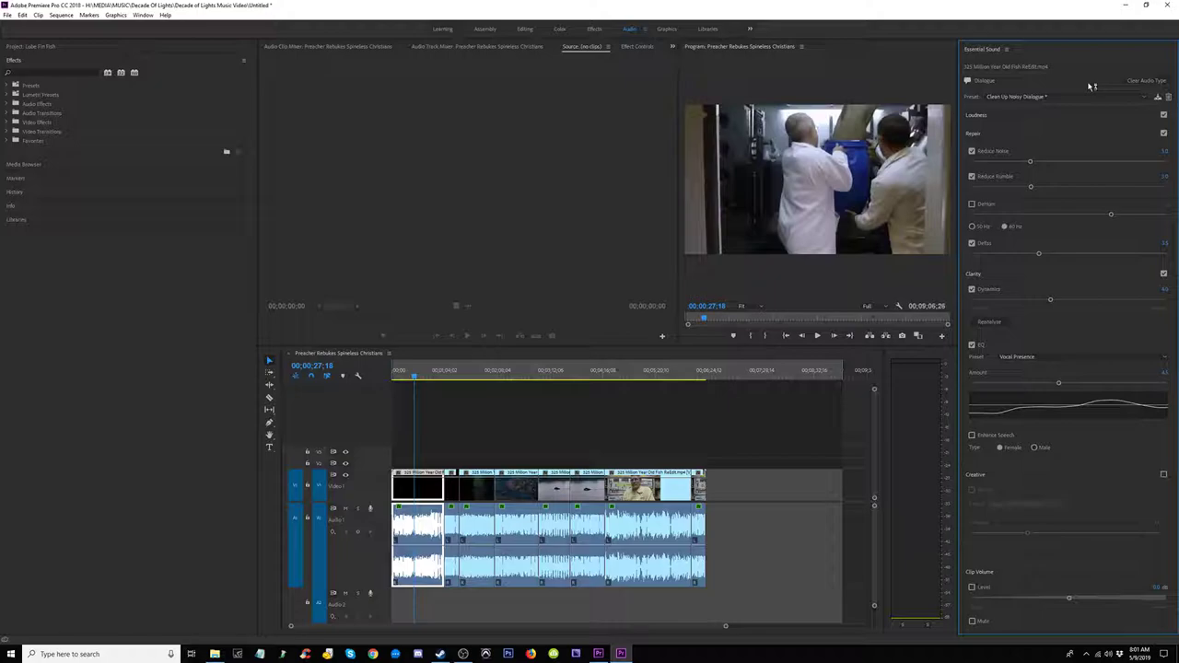
# Step: Play the first fish segment and raise its Clarity Dynamics amount to about 7 while listening, resetting the audio meter's clipping indicators
pyautogui.press('space')
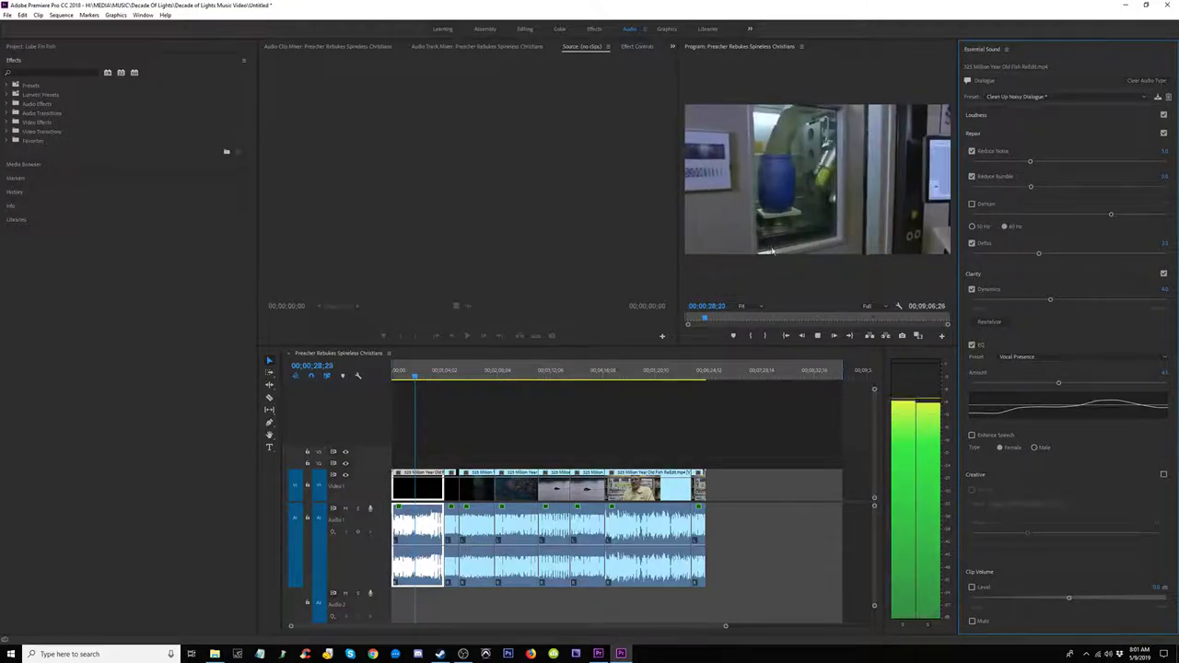
pyautogui.click(970, 289)
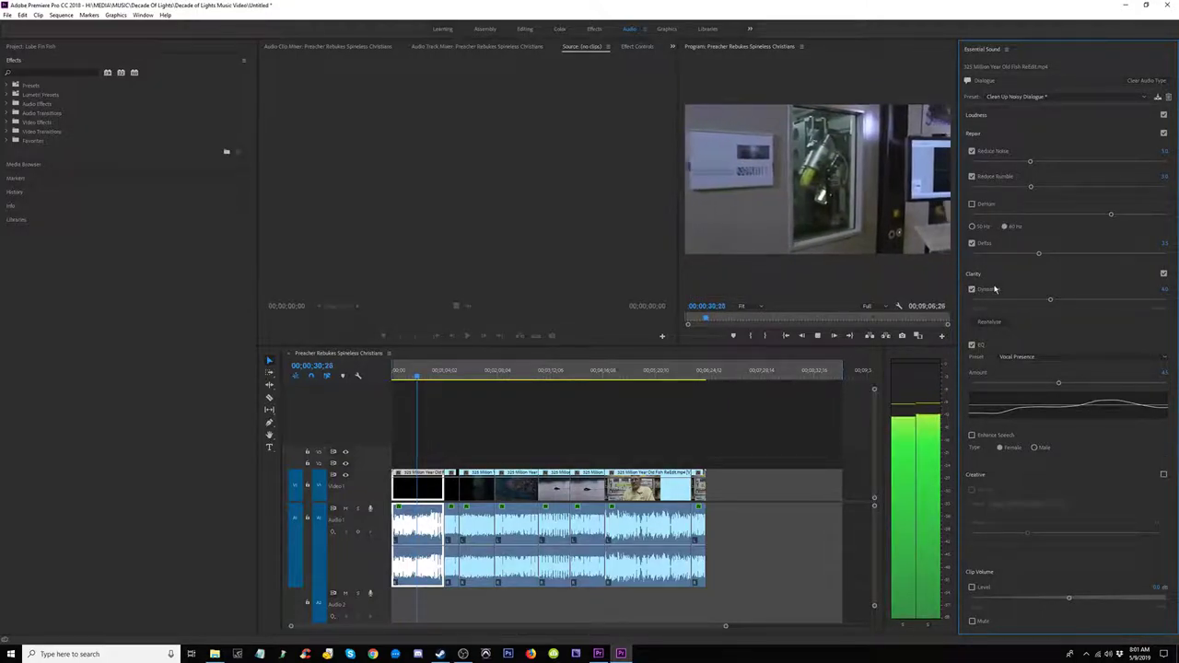
pyautogui.press('space')
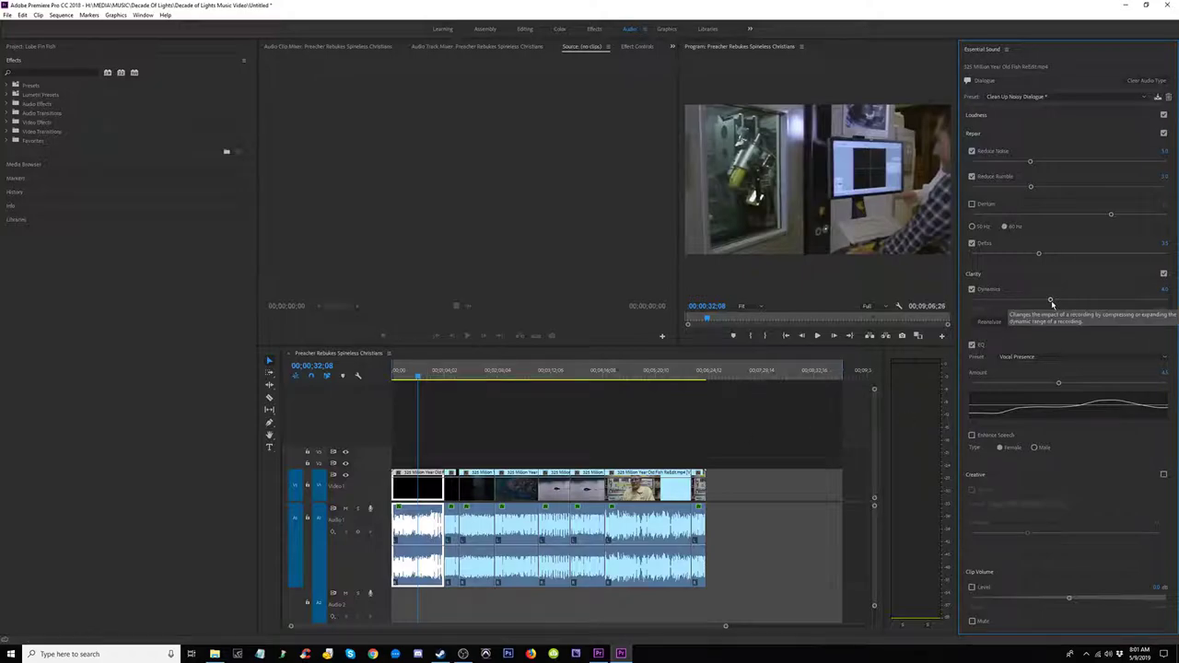
pyautogui.moveTo(1052, 303); pyautogui.dragTo(1098, 300)
pyautogui.press('space')
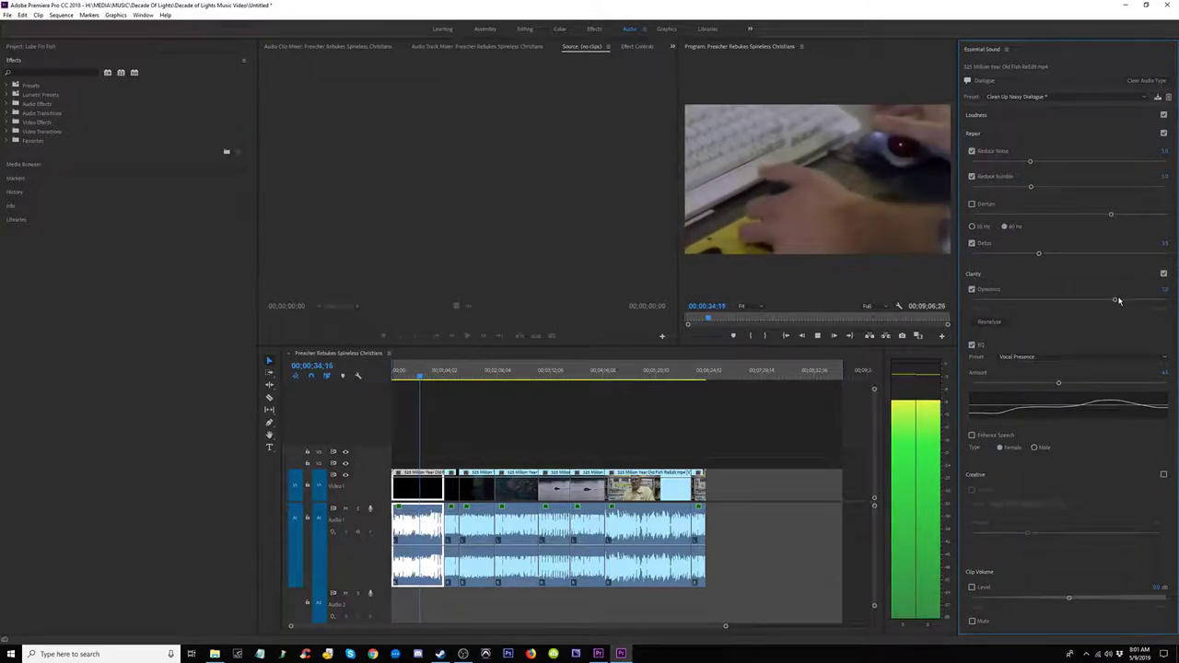
pyautogui.moveTo(1115, 300); pyautogui.dragTo(1122, 300)
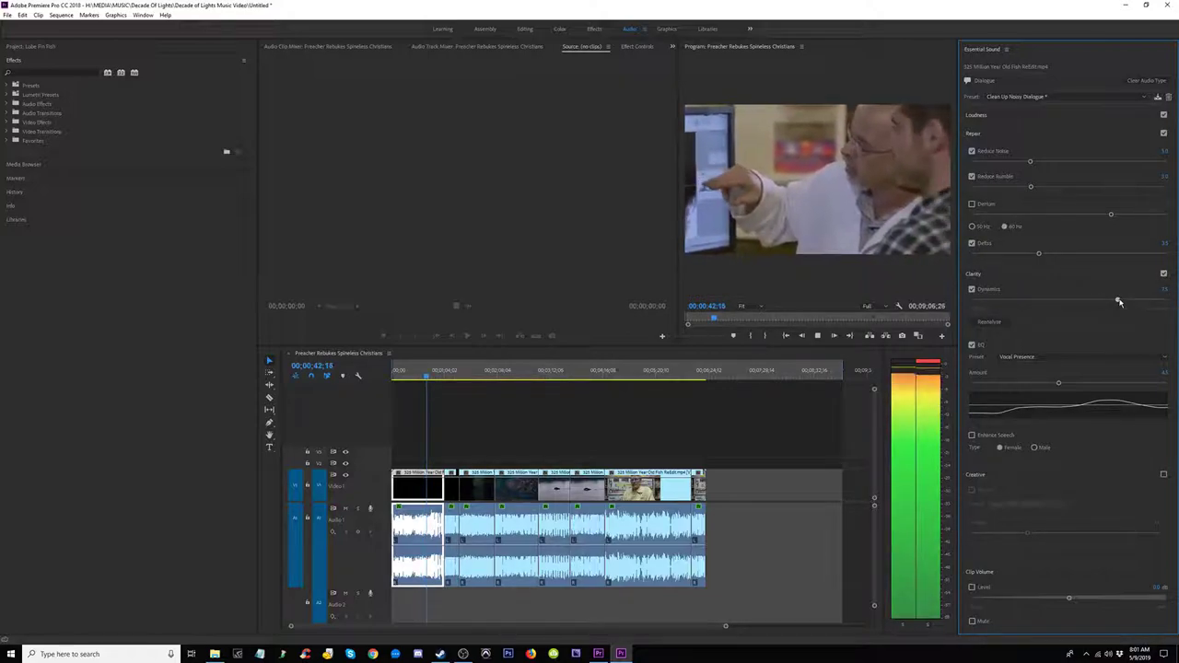
pyautogui.click(926, 362)
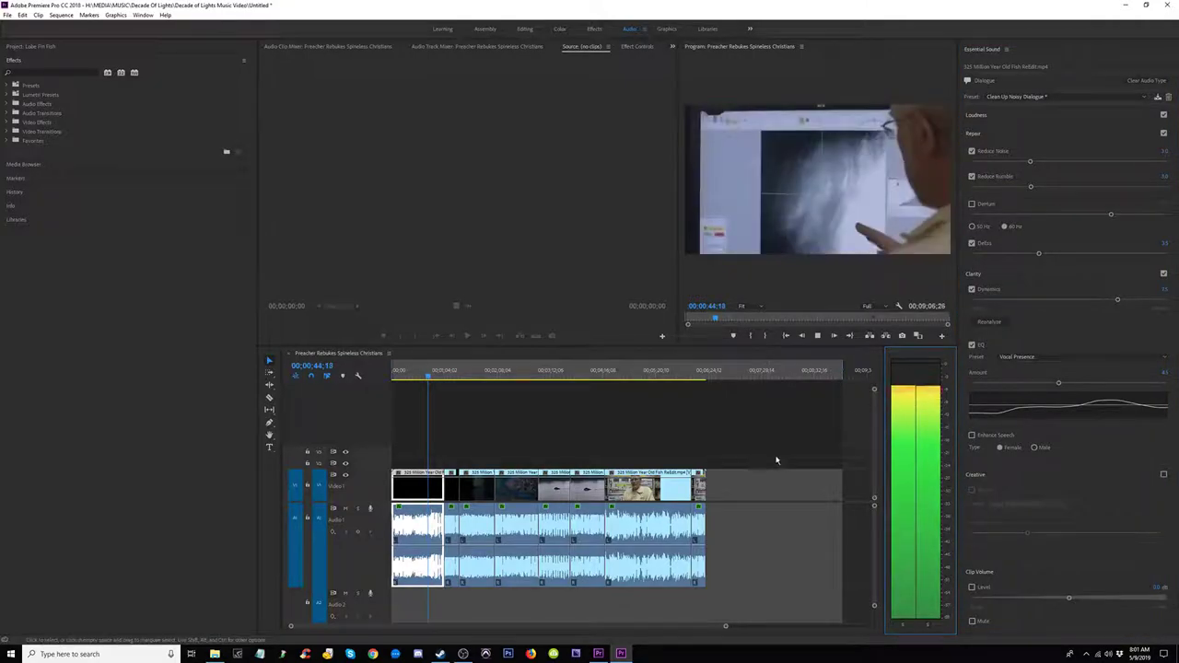
pyautogui.click(1122, 301)
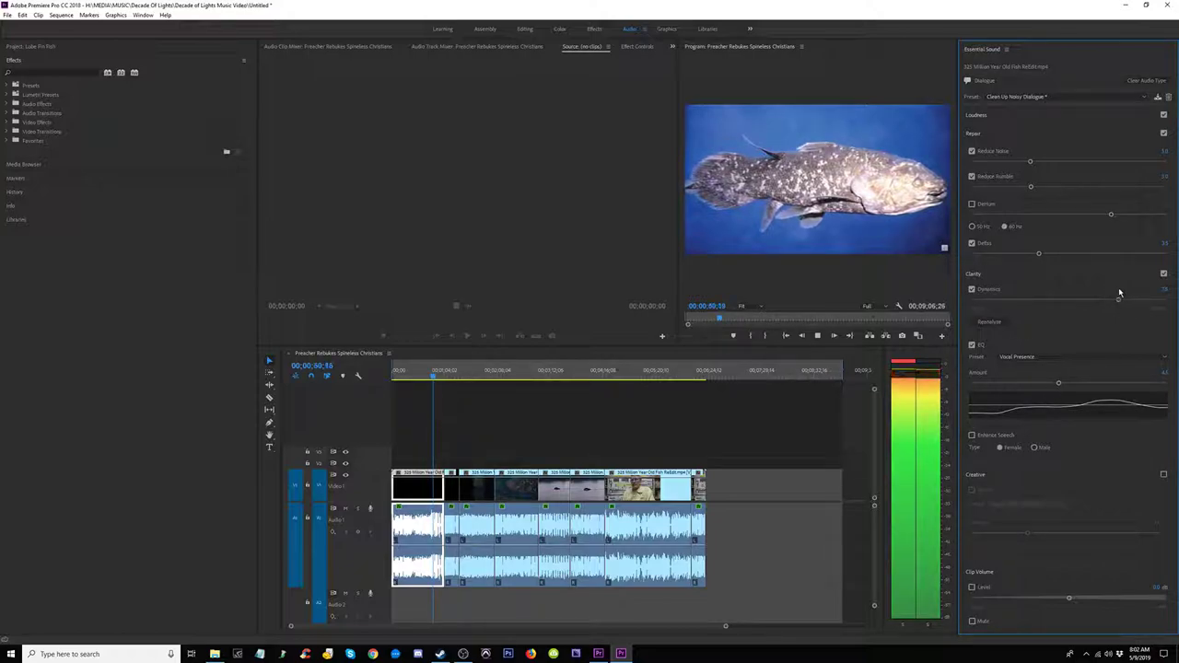
# Step: Deselect the clip and inspect the audio crossfades after the first segment while playing to about 00;00;58;15
pyautogui.click(452, 456)
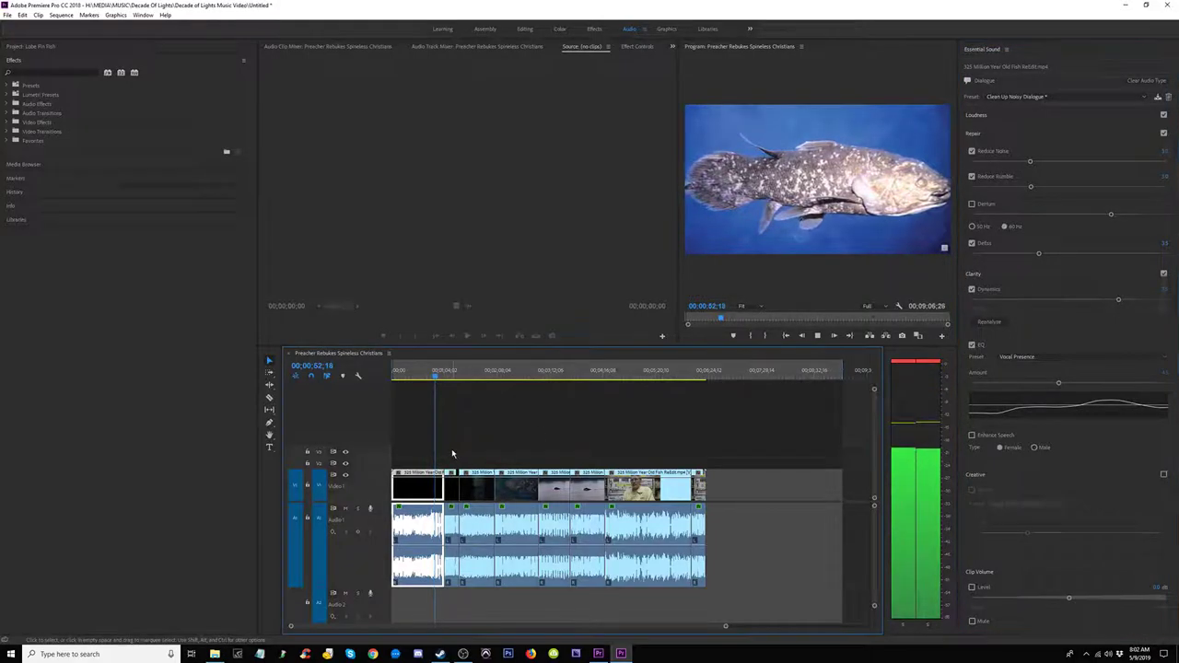
pyautogui.press('=')
pyautogui.press('=')
pyautogui.press('=')
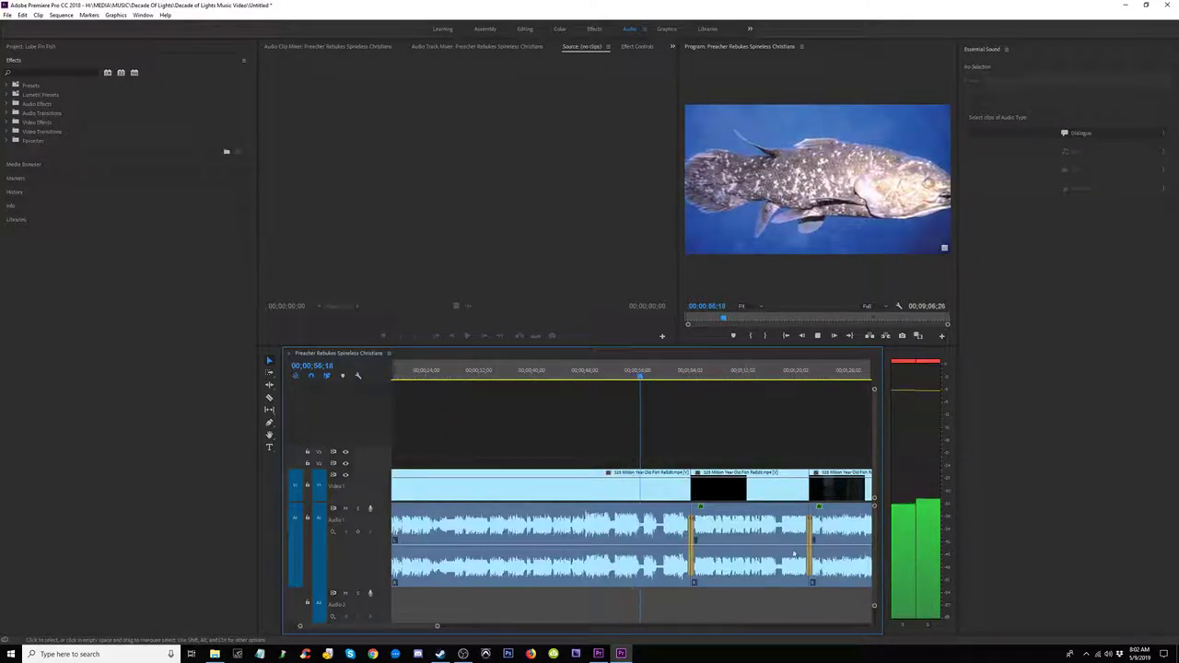
pyautogui.press('-')
pyautogui.press('-')
pyautogui.press('-')
pyautogui.press('-')
pyautogui.press('space')
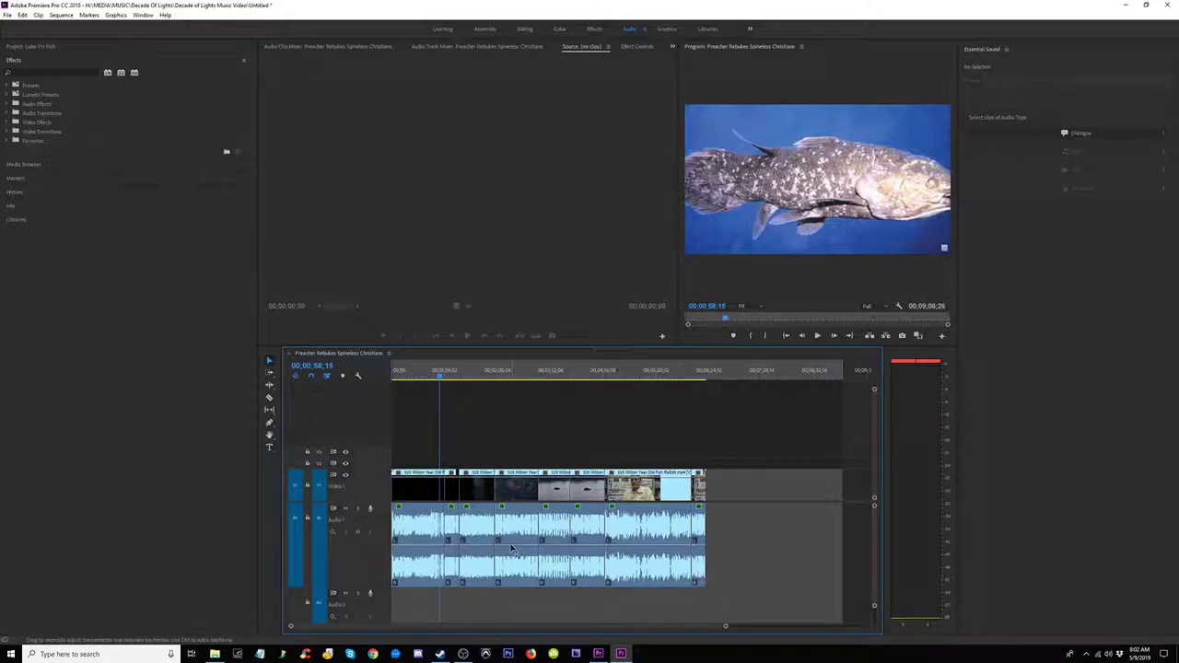
# Step: Select the third fish segment at about 00;01;43;08 and show its applied audio effects in the Effects workspace
pyautogui.click(477, 372)
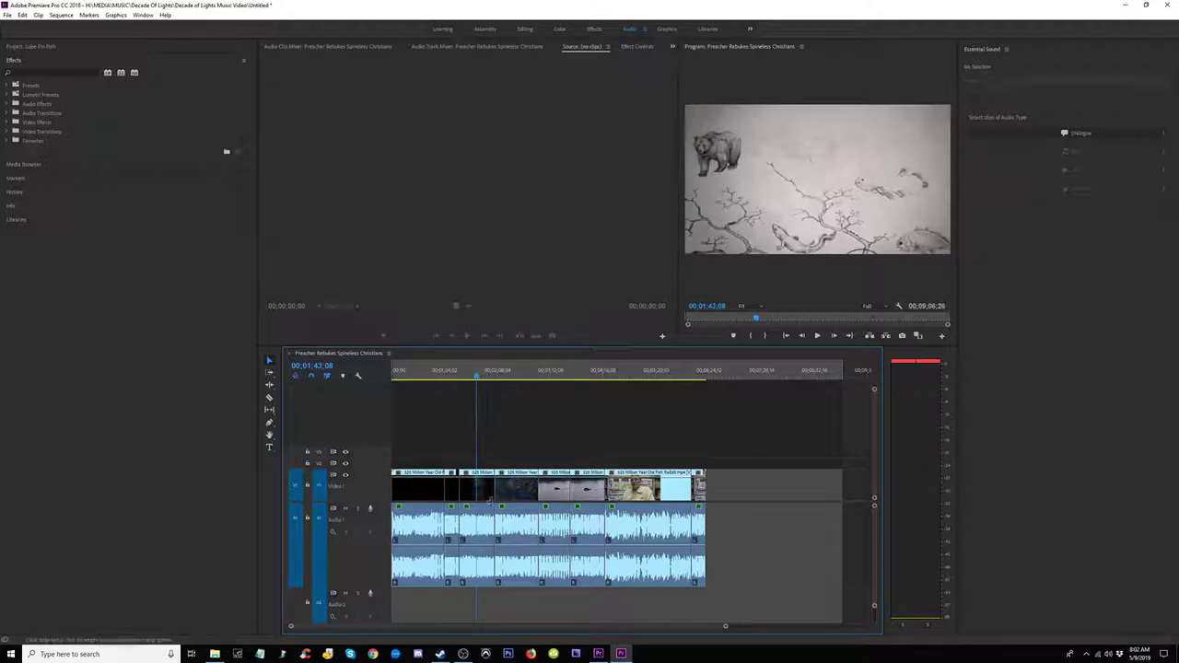
pyautogui.doubleClick(477, 523)
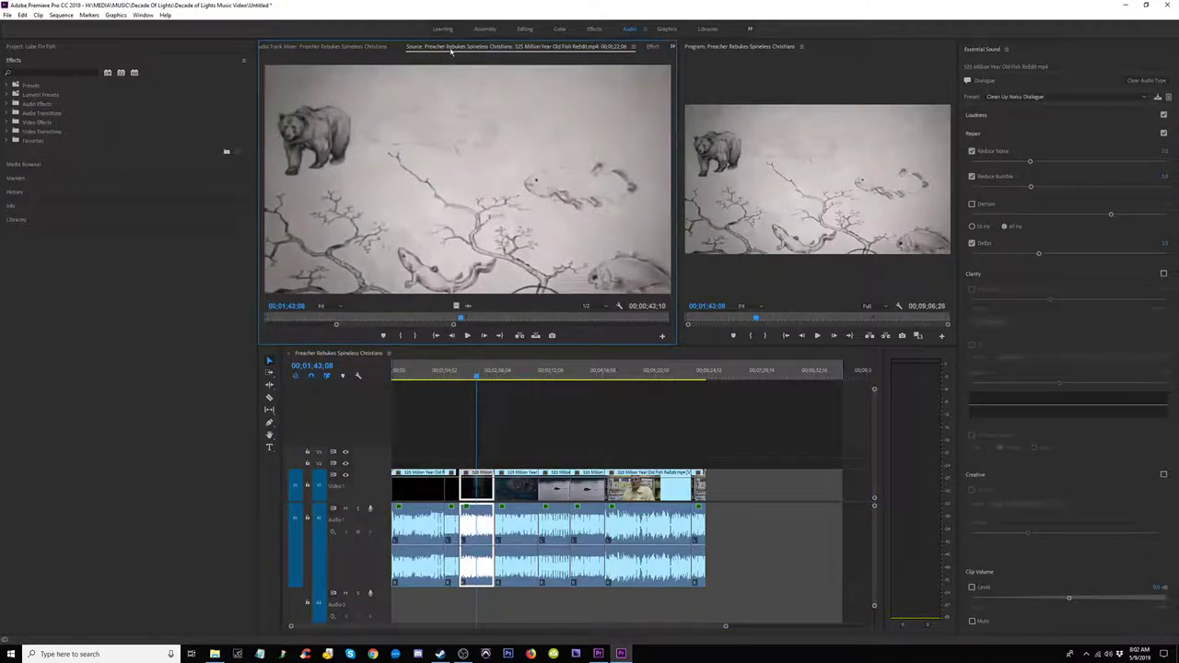
pyautogui.click(594, 29)
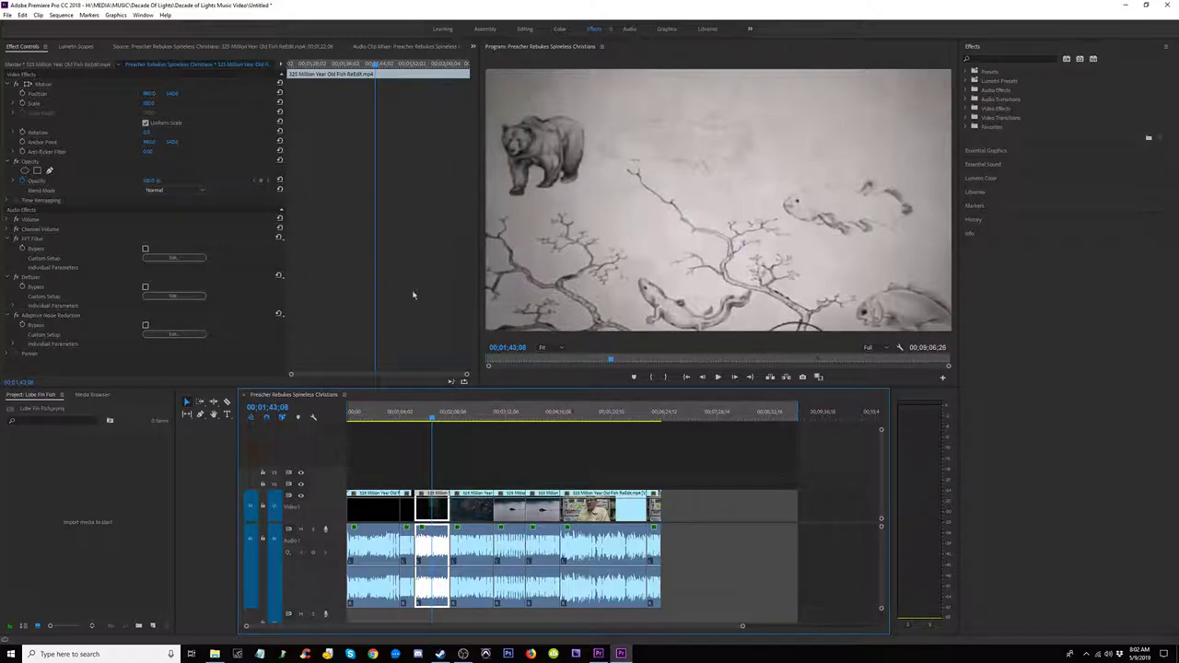
# Step: Play short passages from the first three fish segments to compare their audio, finishing at about 00;01;17;10
pyautogui.click(469, 470)
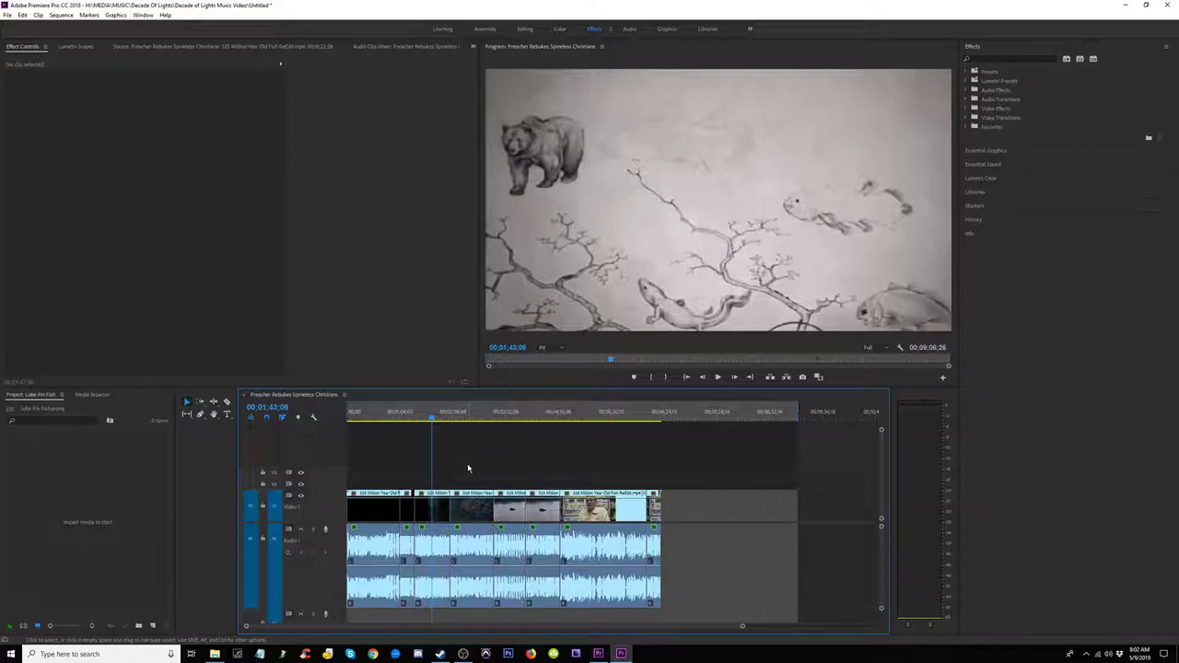
pyautogui.press('space')
pyautogui.press('space')
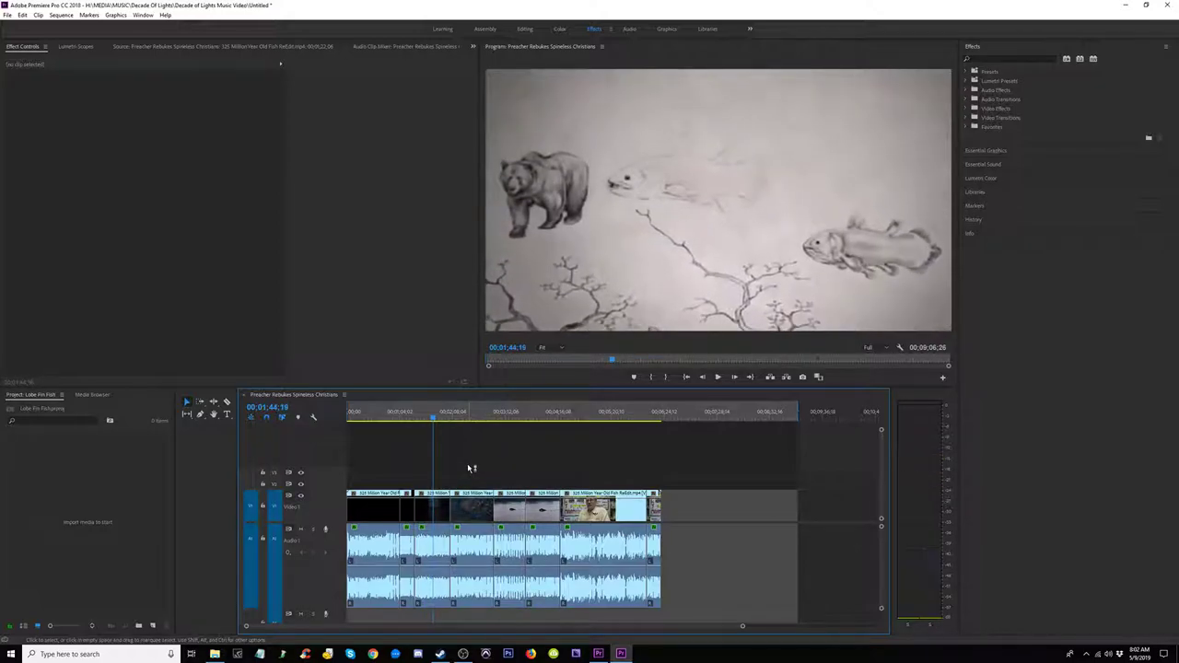
pyautogui.click(376, 414)
pyautogui.press('space')
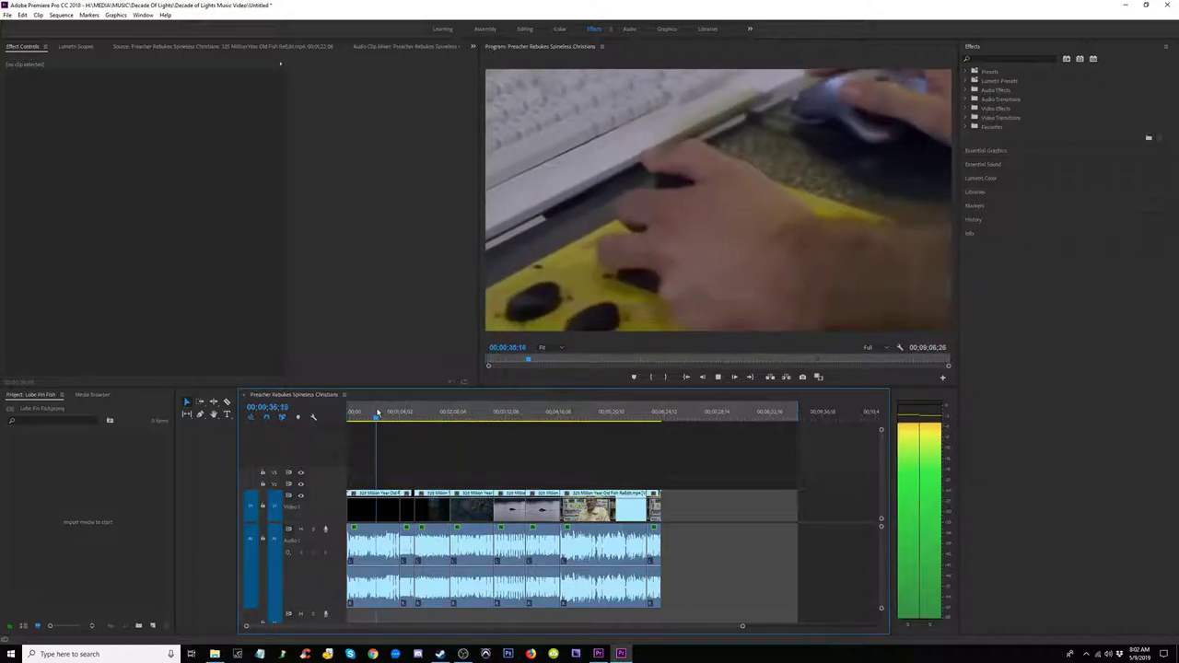
pyautogui.press('space')
pyautogui.click(428, 416)
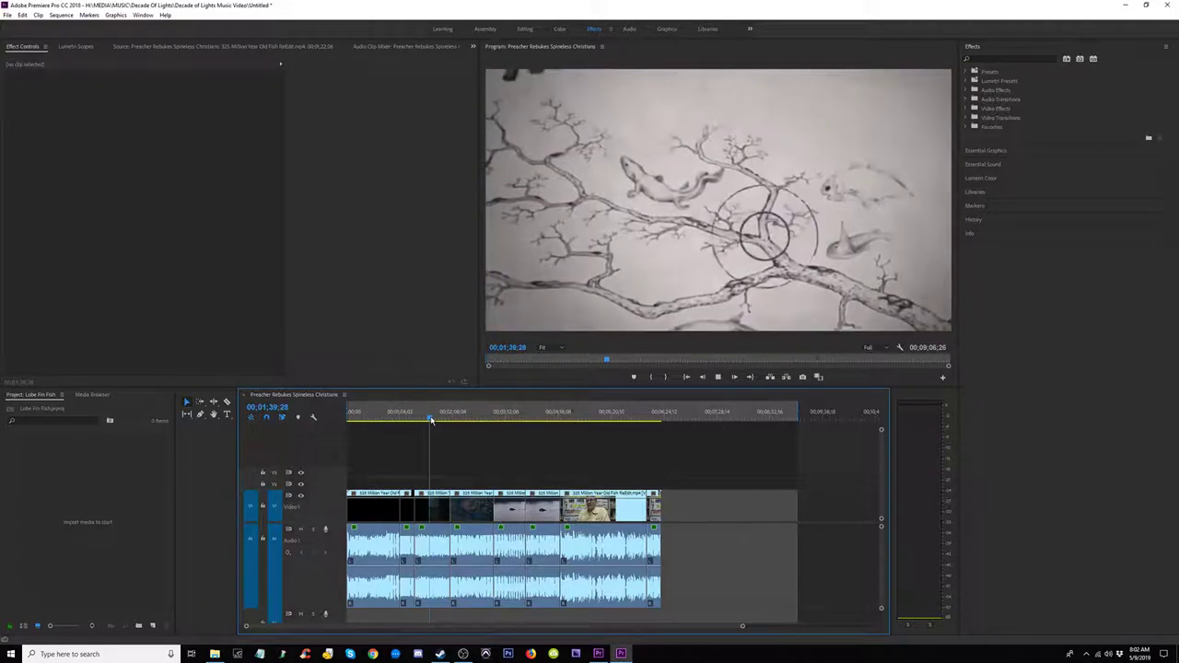
pyautogui.press('space')
pyautogui.press('space')
pyautogui.moveTo(400, 417); pyautogui.dragTo(410, 417)
pyautogui.press('space')
pyautogui.press('space')
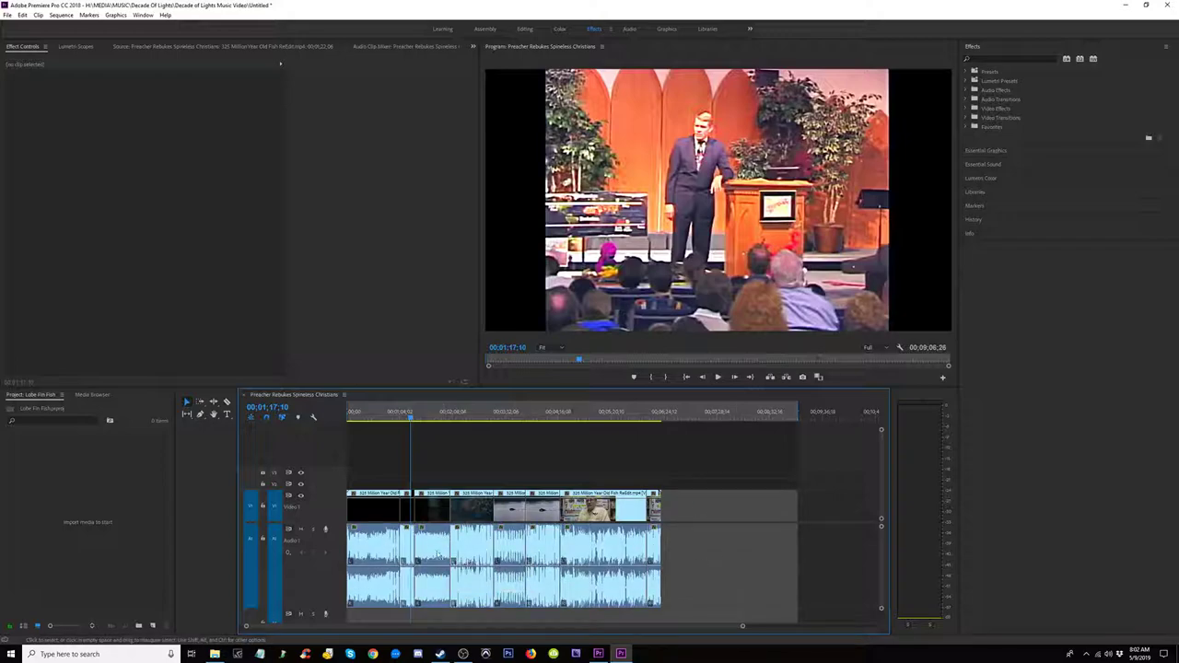
# Step: Select the third fish segment, return to the Audio workspace and apply the Dialogue (Default) preset in Essential Sound, with Reduce Noise enabled
pyautogui.click(422, 542)
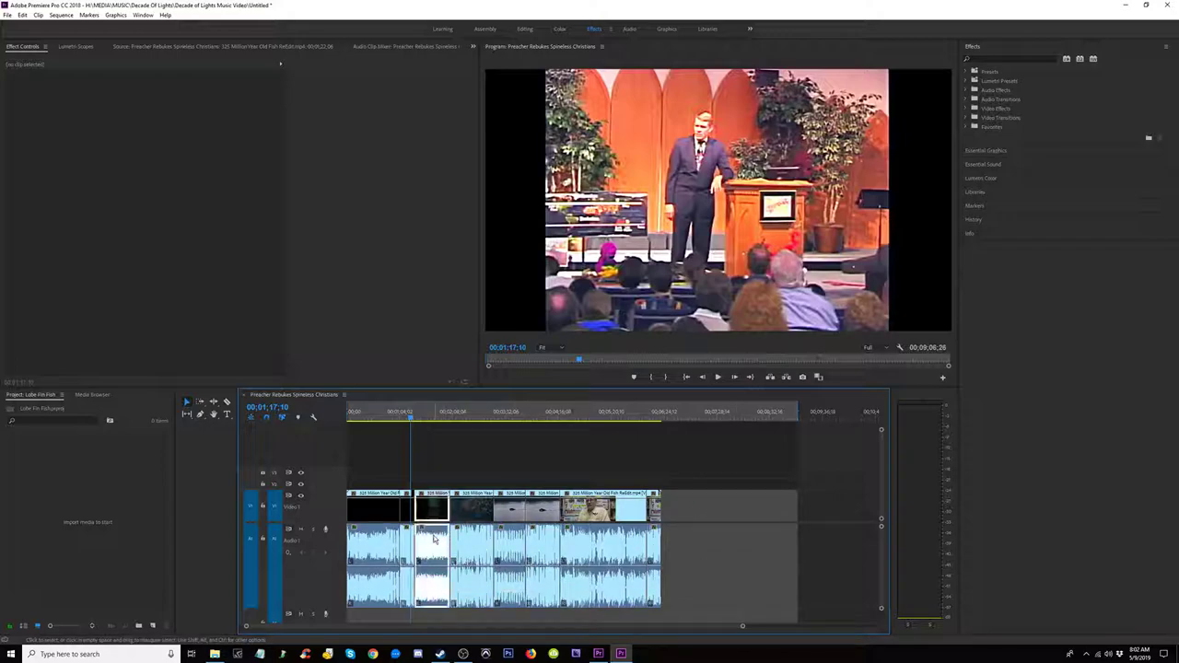
pyautogui.click(432, 411)
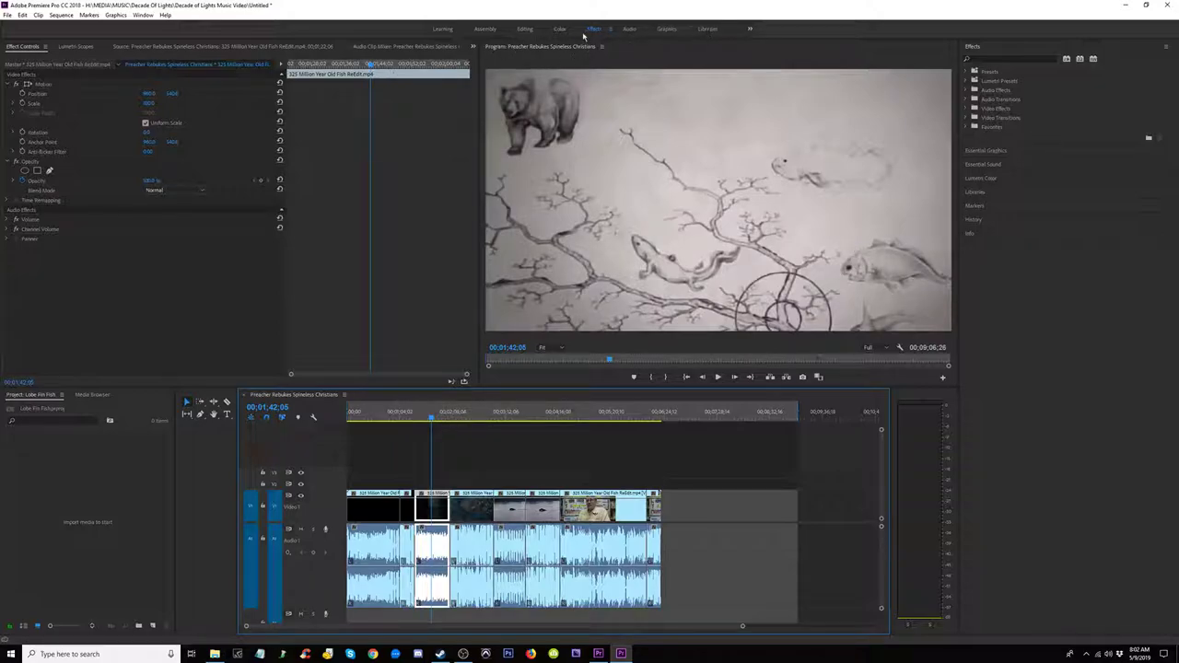
pyautogui.click(632, 31)
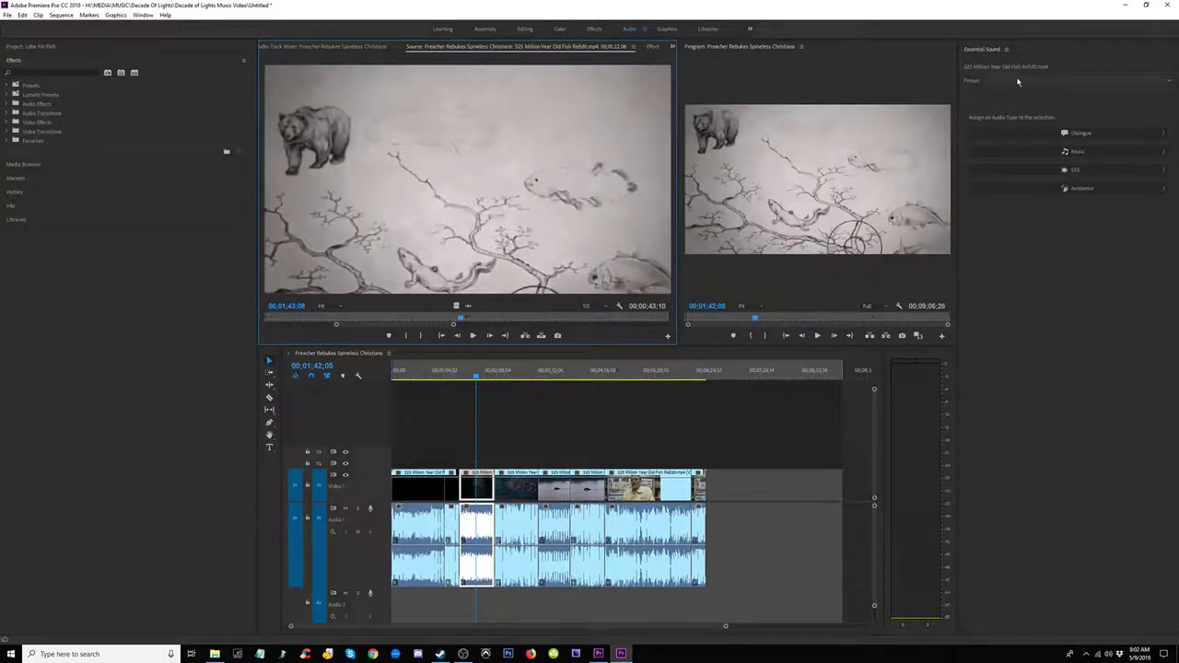
pyautogui.click(1147, 83)
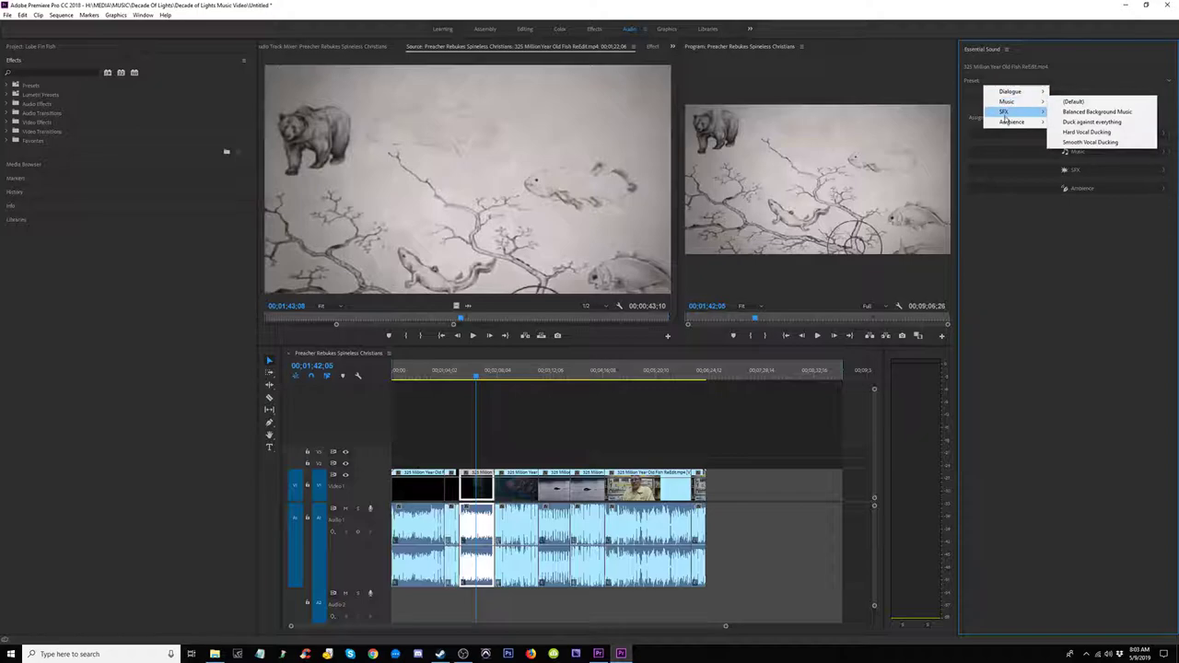
pyautogui.moveTo(1024, 103)
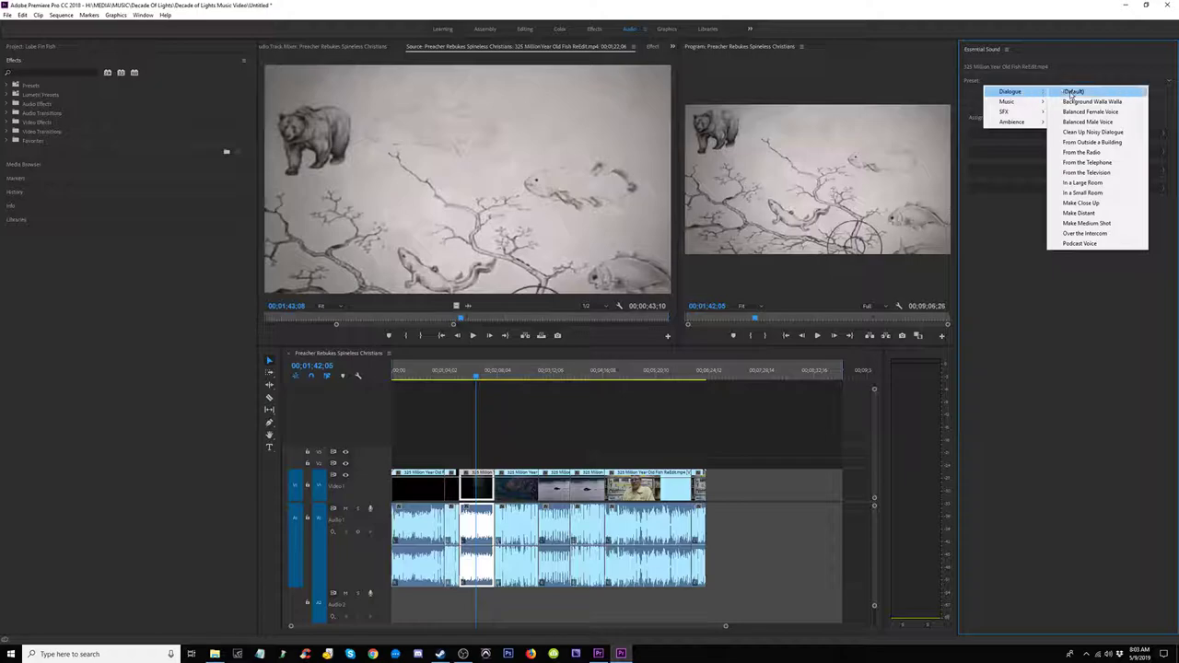
pyautogui.click(1074, 92)
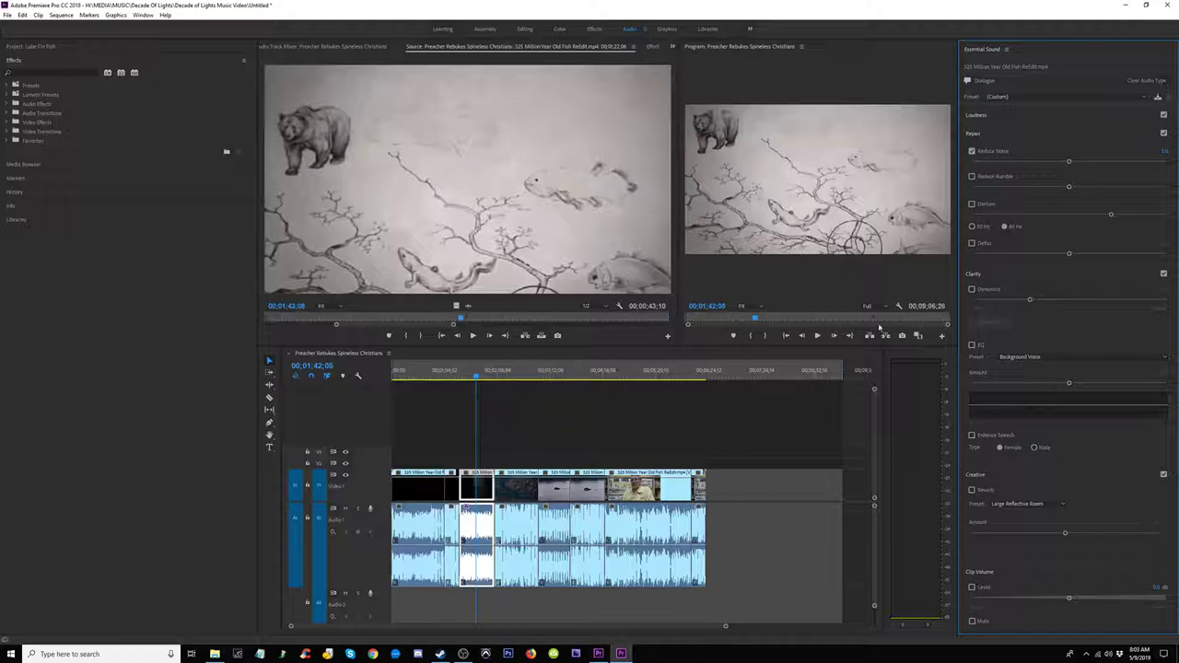
# Step: Enable Reduce Rumble, DeHum, DeEss, Dynamics and EQ for the third segment, choosing the Vocal Presence EQ preset and Enhance Speech type Male
pyautogui.click(972, 177)
pyautogui.click(972, 244)
pyautogui.click(972, 289)
pyautogui.click(972, 345)
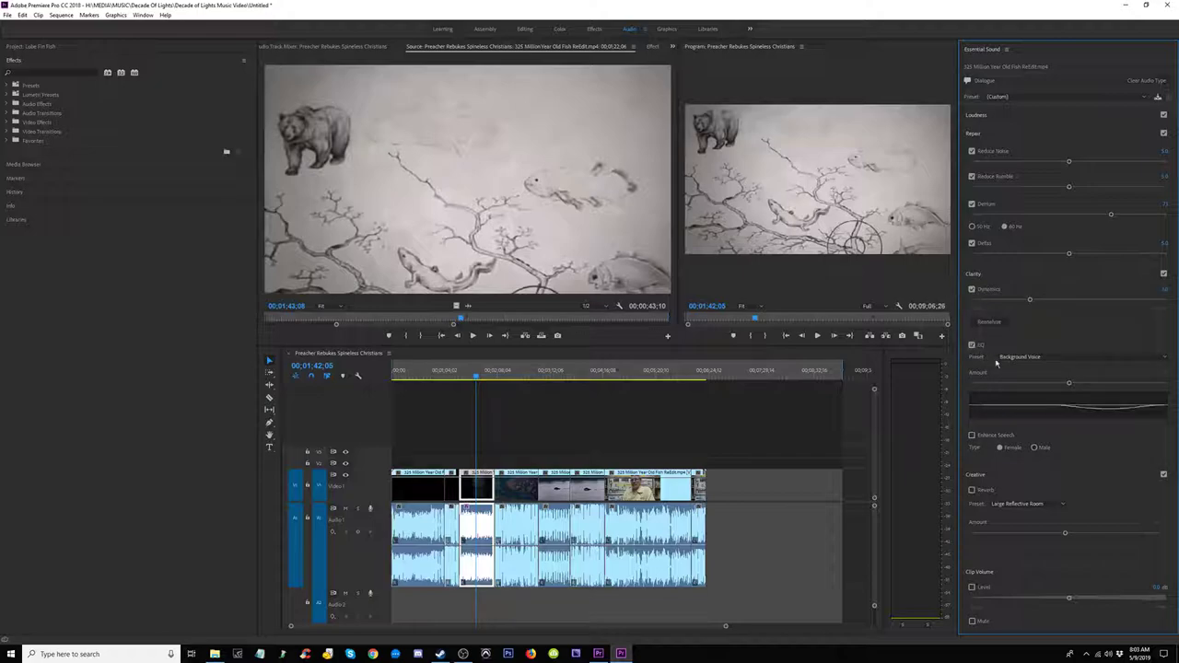
pyautogui.click(1106, 360)
pyautogui.click(1043, 468)
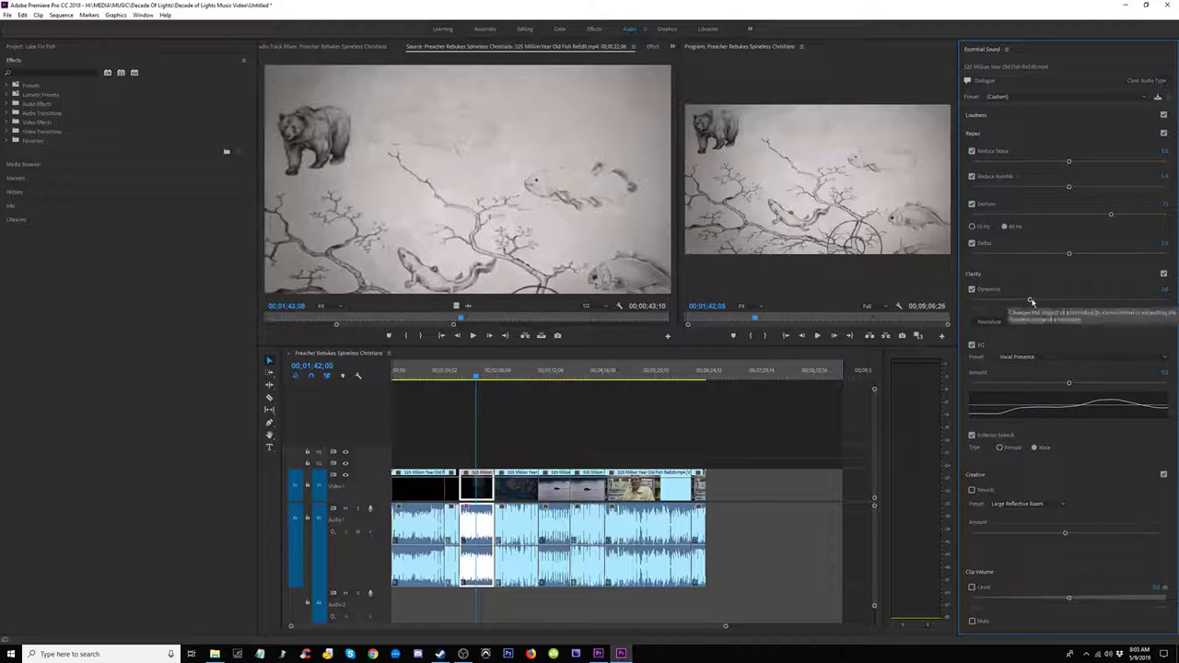
# Step: Play the third fish segment from about 00;01;34;27 to 00;01;38;22 to listen to its adjusted dialogue
pyautogui.press('space')
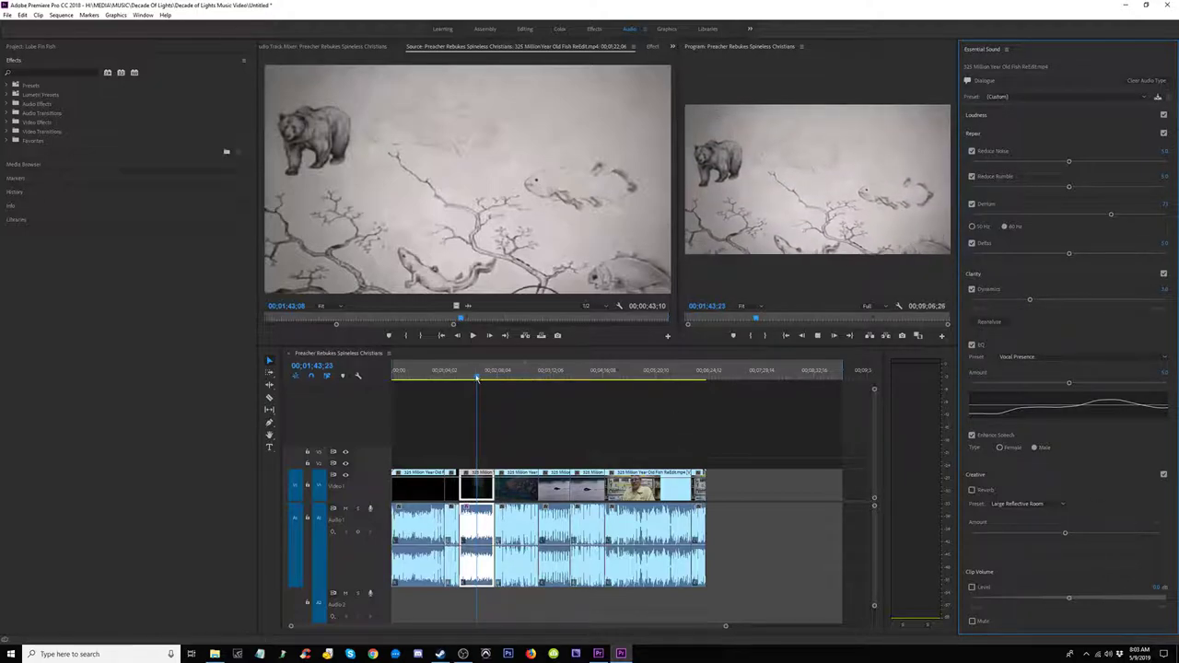
pyautogui.click(470, 375)
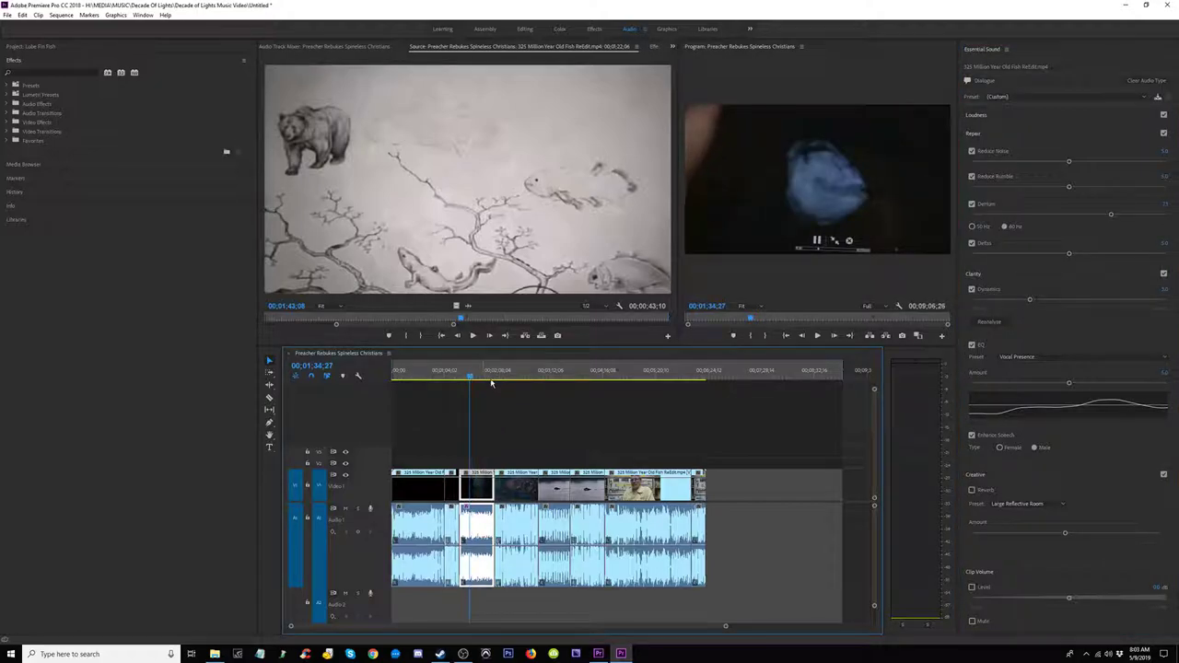
pyautogui.press('space')
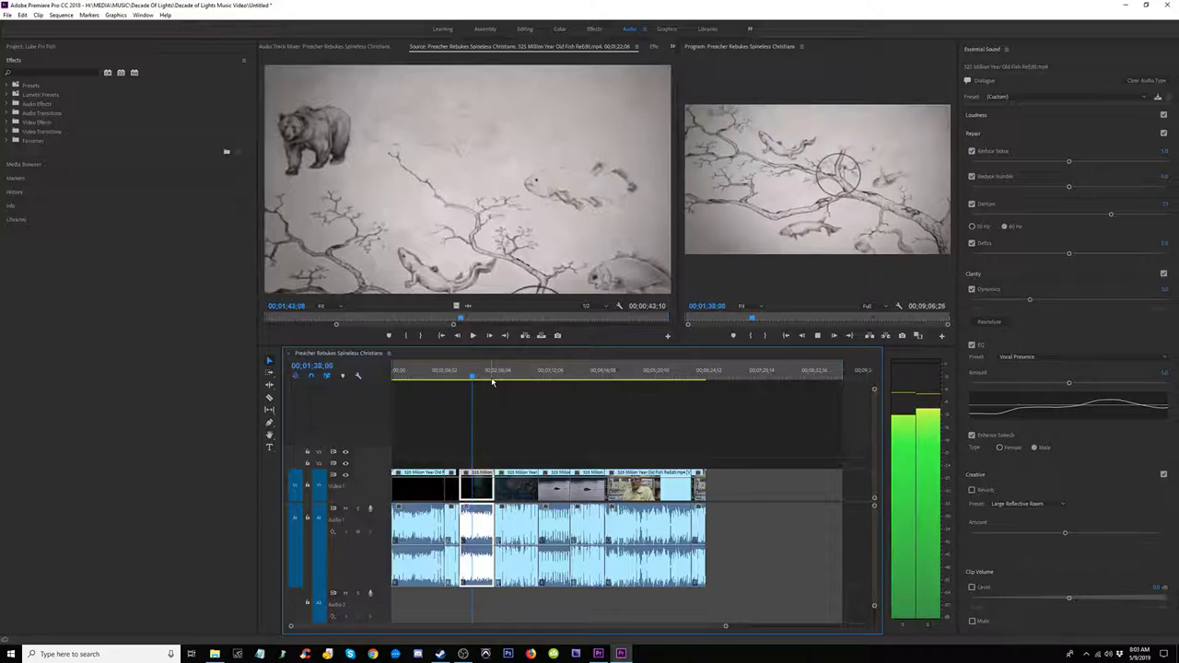
pyautogui.press('space')
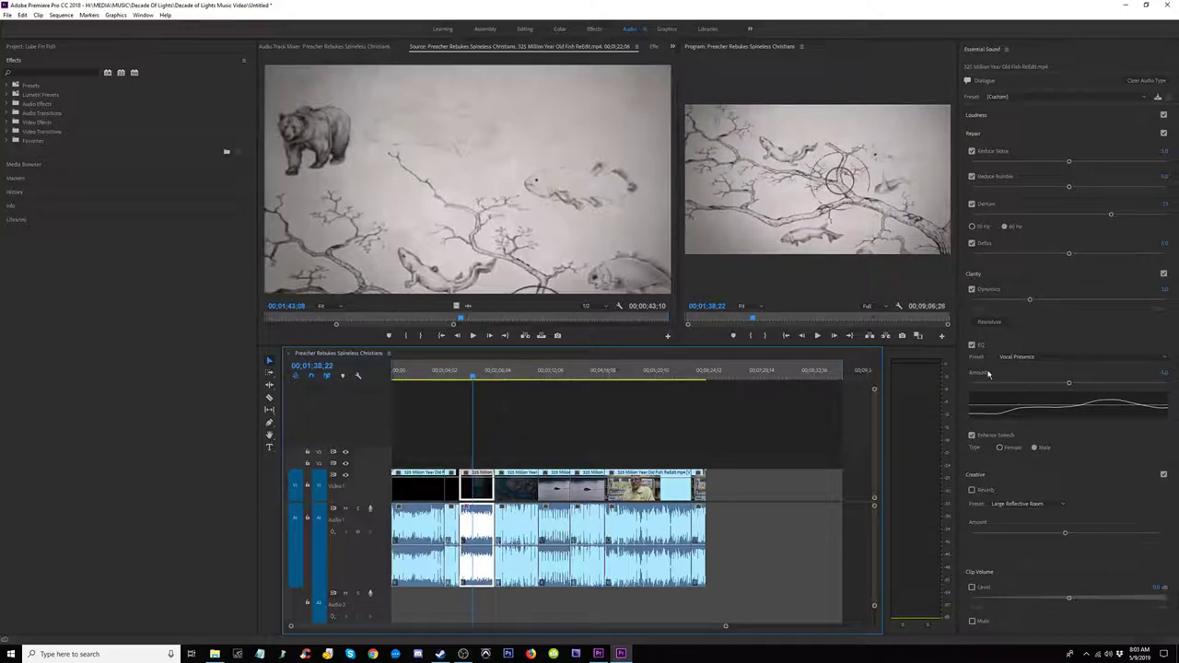
# Step: Turn off EQ and Enhance Speech for the third fish segment and play a short passage to hear the difference
pyautogui.click(972, 345)
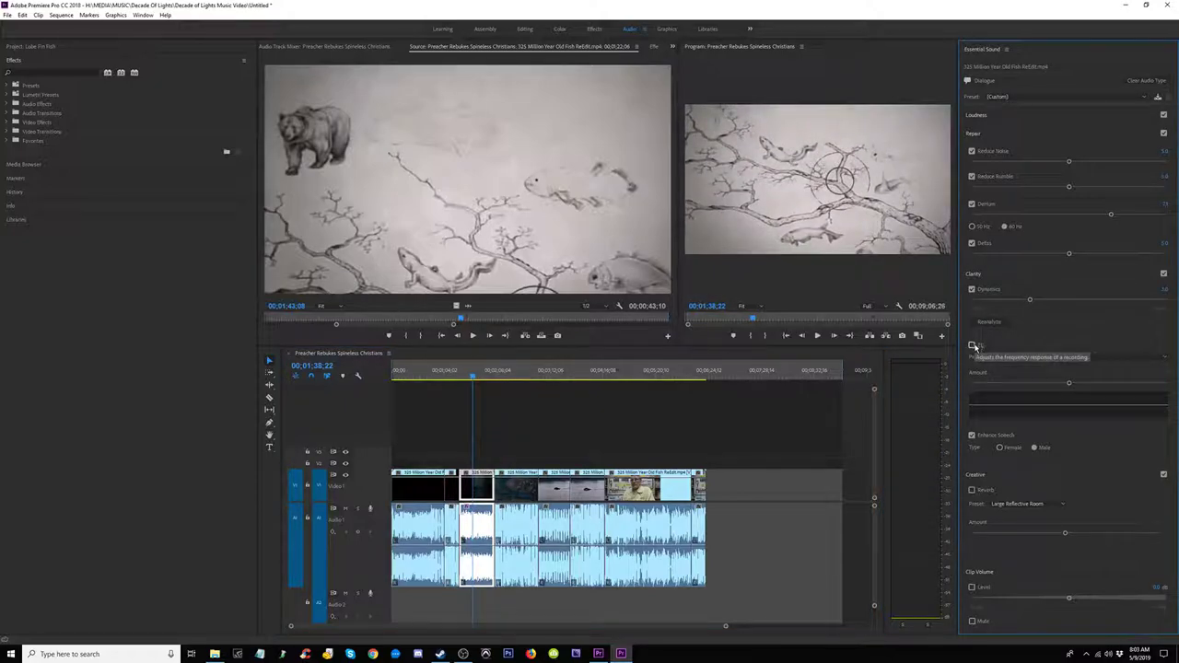
pyautogui.click(972, 436)
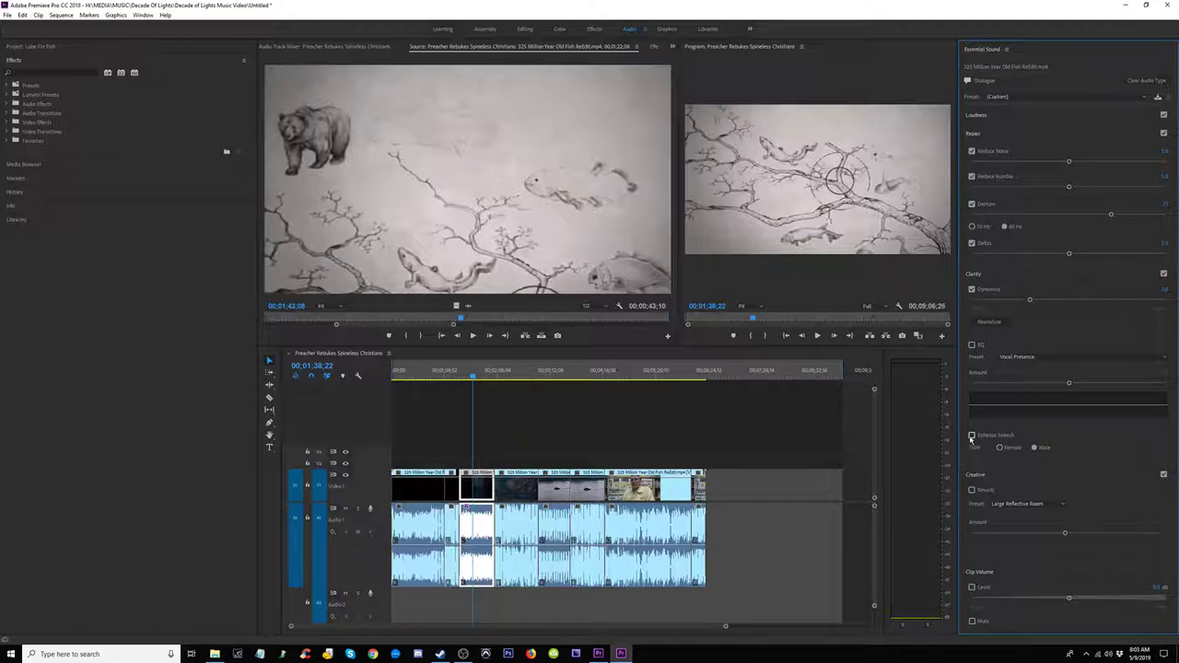
pyautogui.press('space')
pyautogui.press('space')
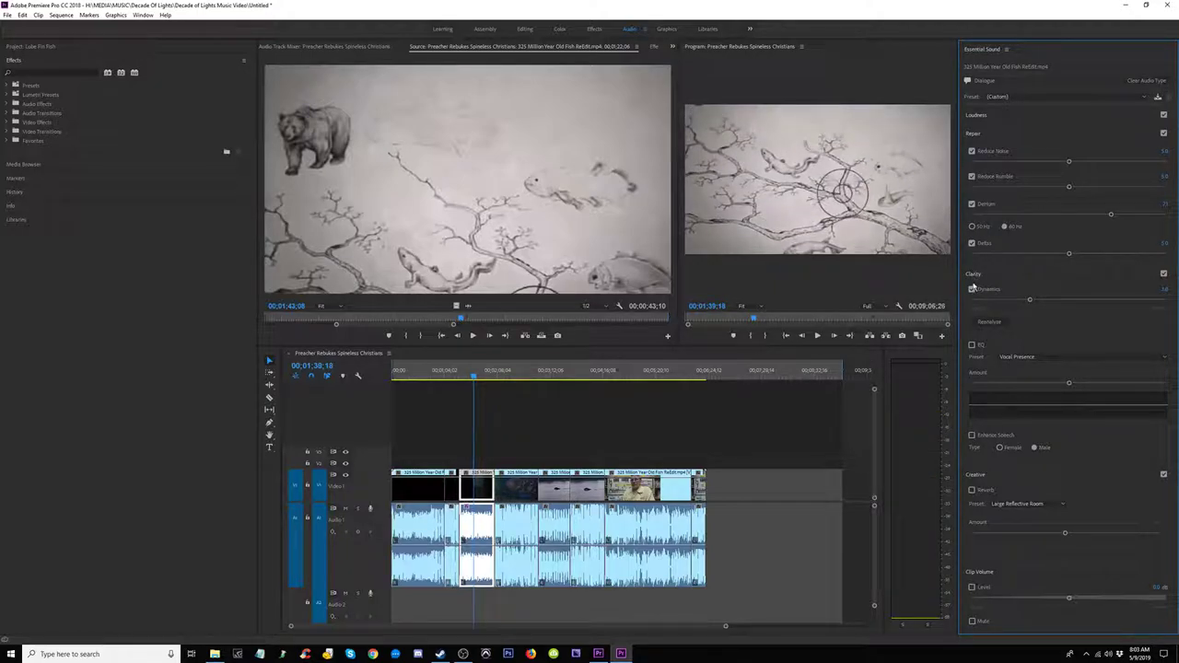
# Step: Turn off DeEss and DeHum for the third segment and play on to about 00;01;41;25 to check the sound
pyautogui.click(972, 243)
pyautogui.click(972, 205)
pyautogui.press('space')
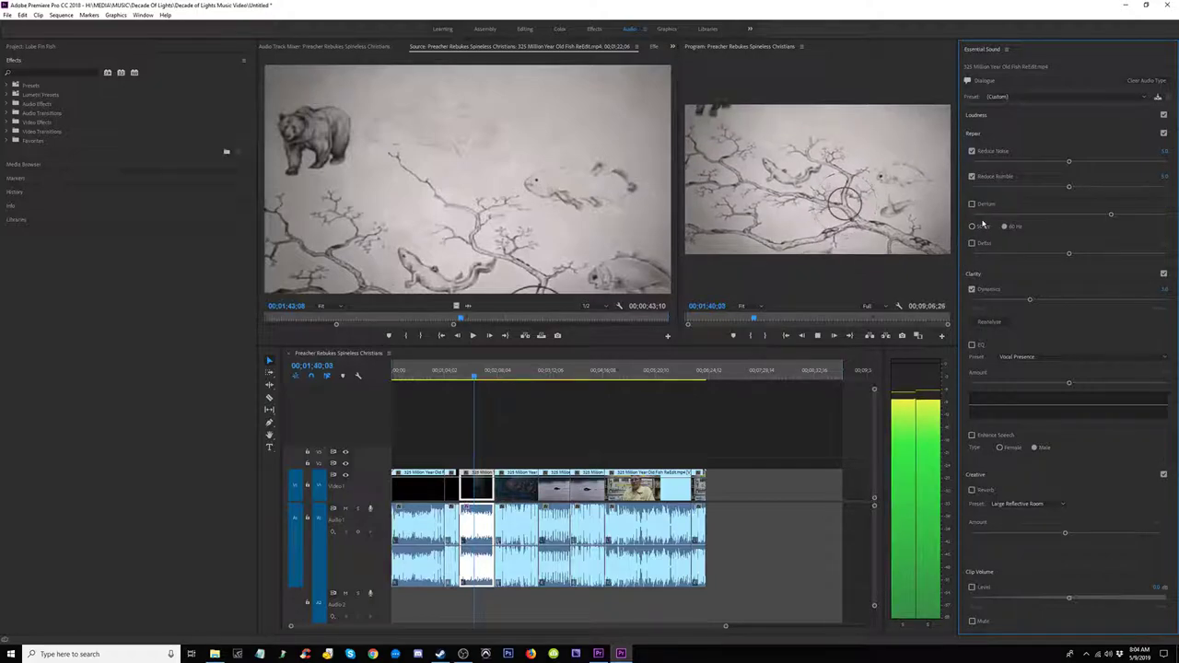
pyautogui.press('space')
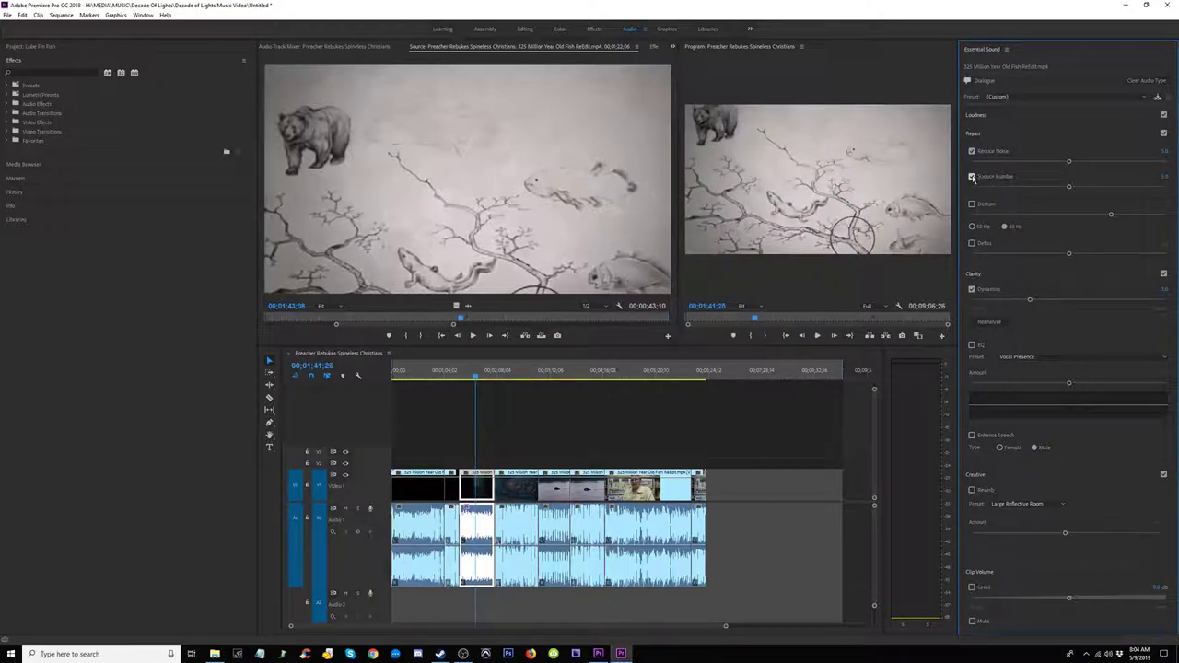
# Step: Turn off Reduce Rumble and Reduce Noise for the third segment while playing on to about 00;01;51;10
pyautogui.press('space')
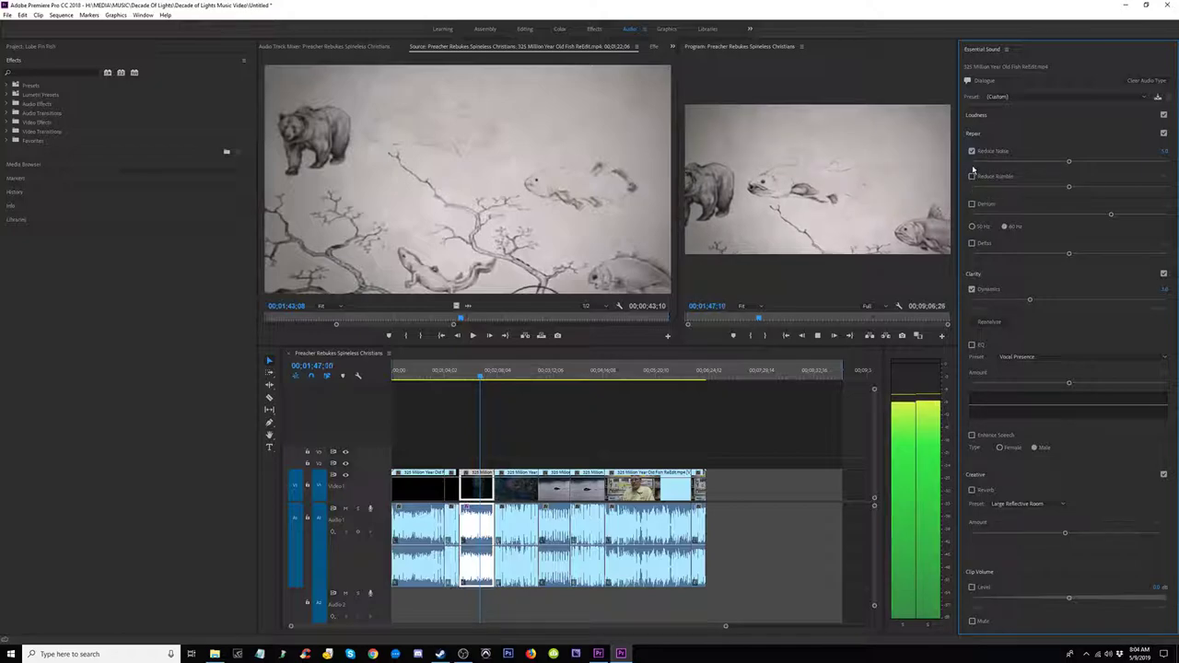
pyautogui.press('space')
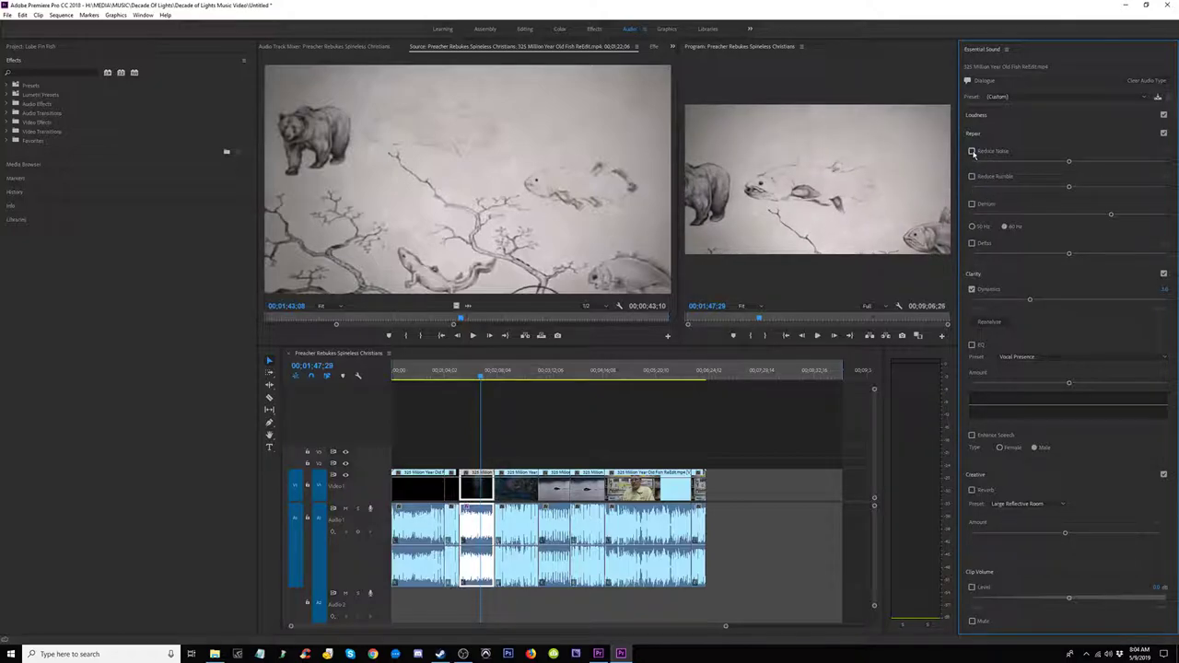
pyautogui.press('space')
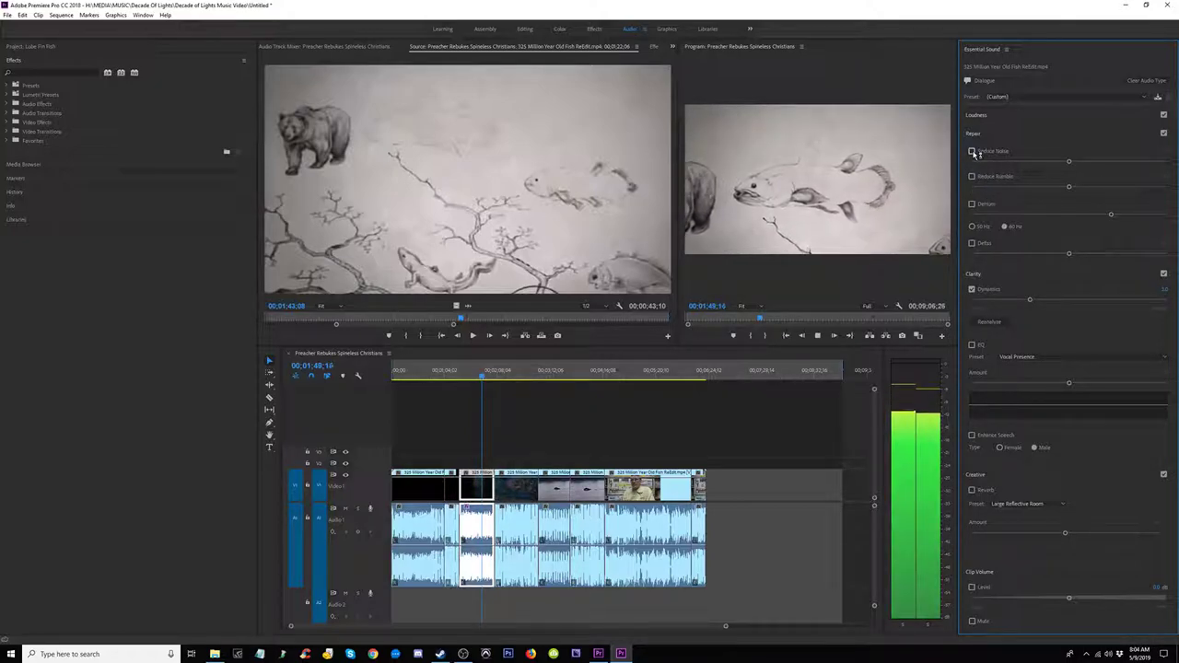
pyautogui.press('space')
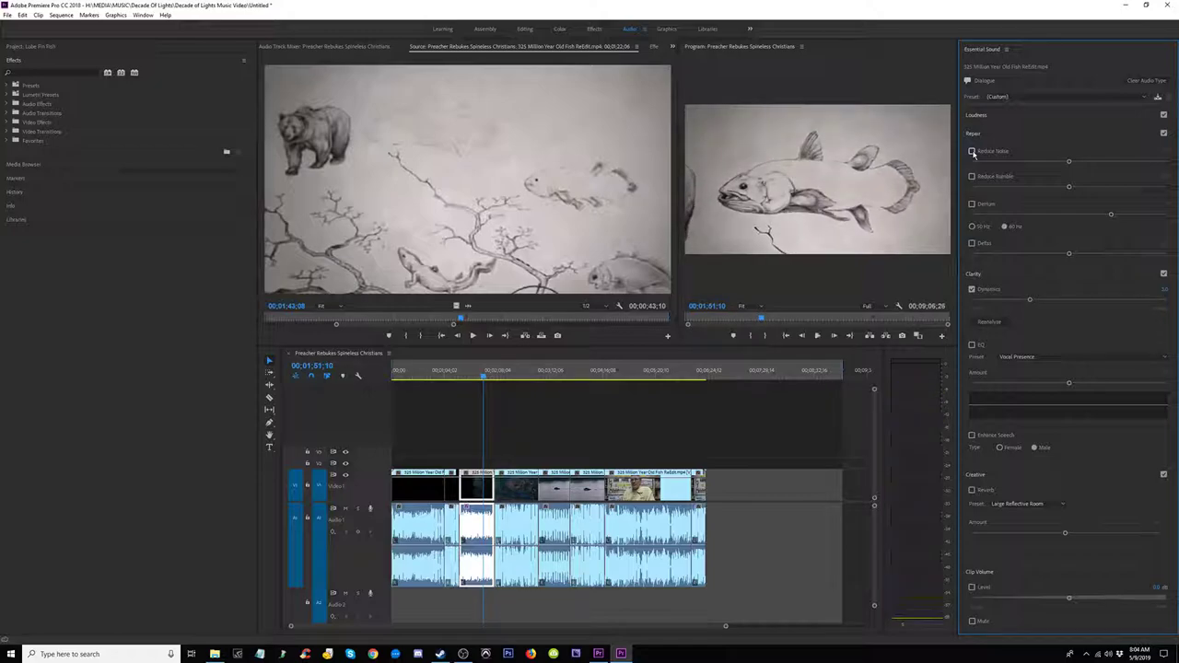
# Step: Compare the third segment with Dynamics off and on, leaving it enabled at about 6.6, and play it to 00;01;41;20
pyautogui.click(972, 289)
pyautogui.click(474, 375)
pyautogui.press('space')
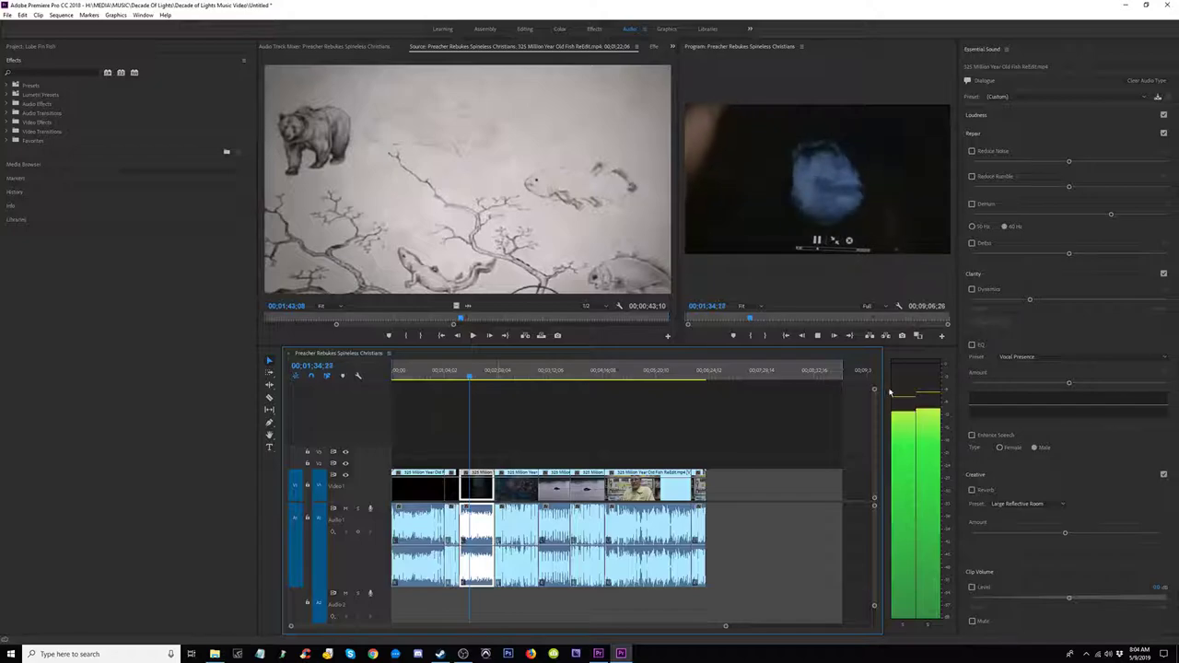
pyautogui.press('space')
pyautogui.click(973, 289)
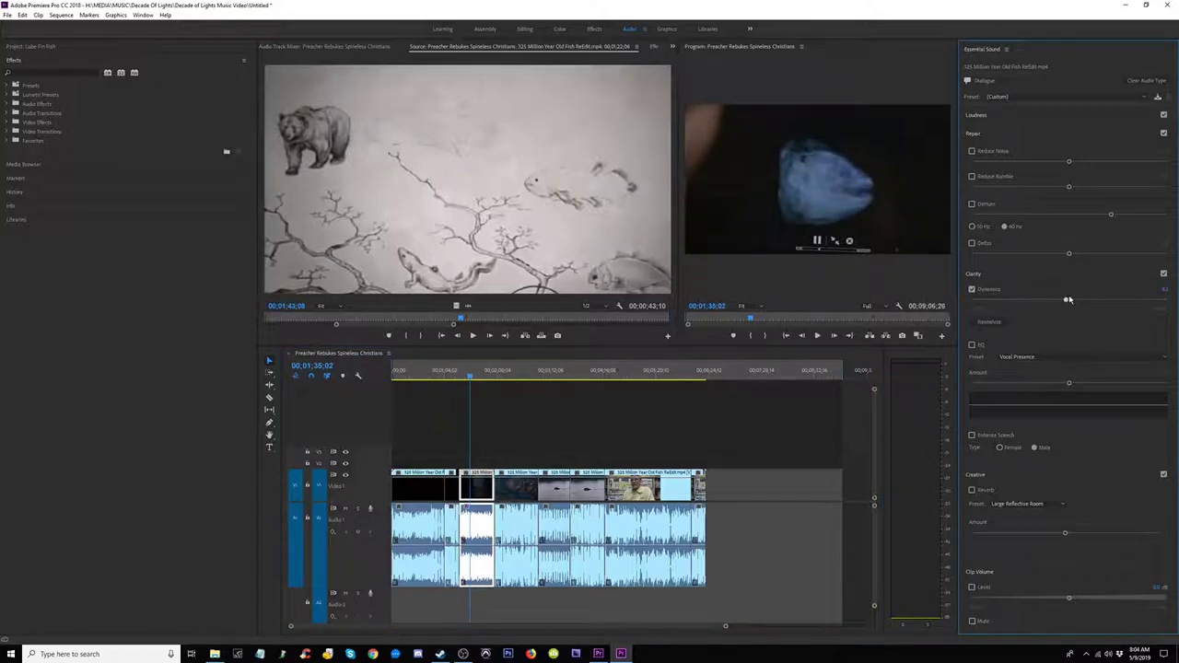
pyautogui.press('space')
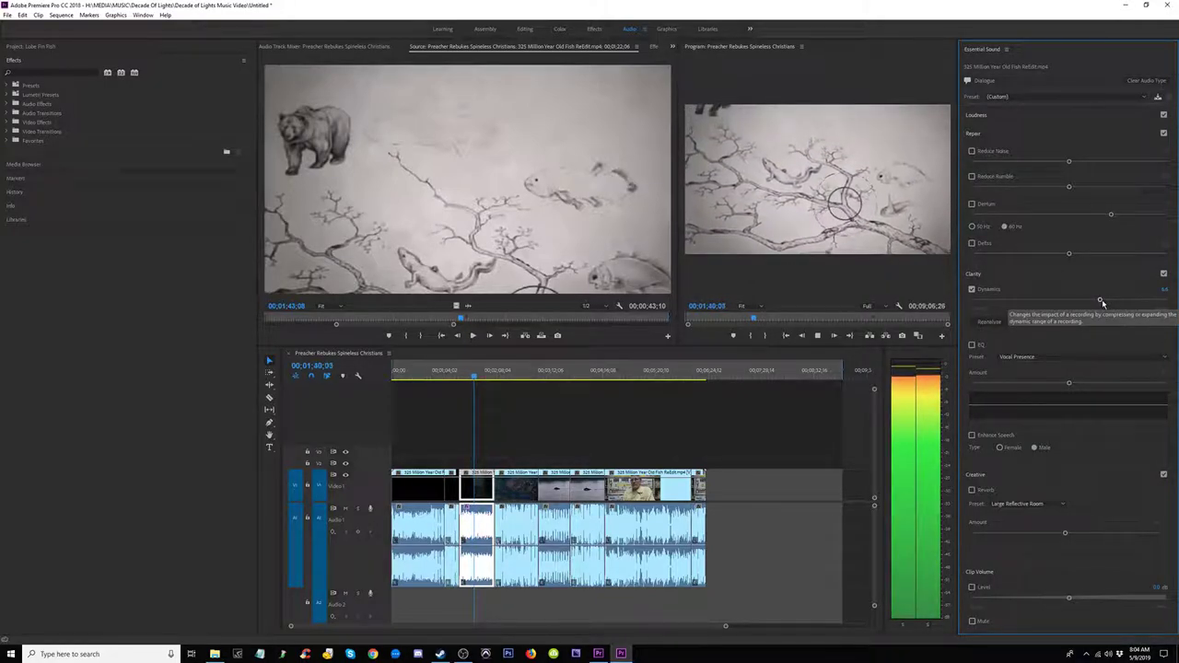
pyautogui.press('space')
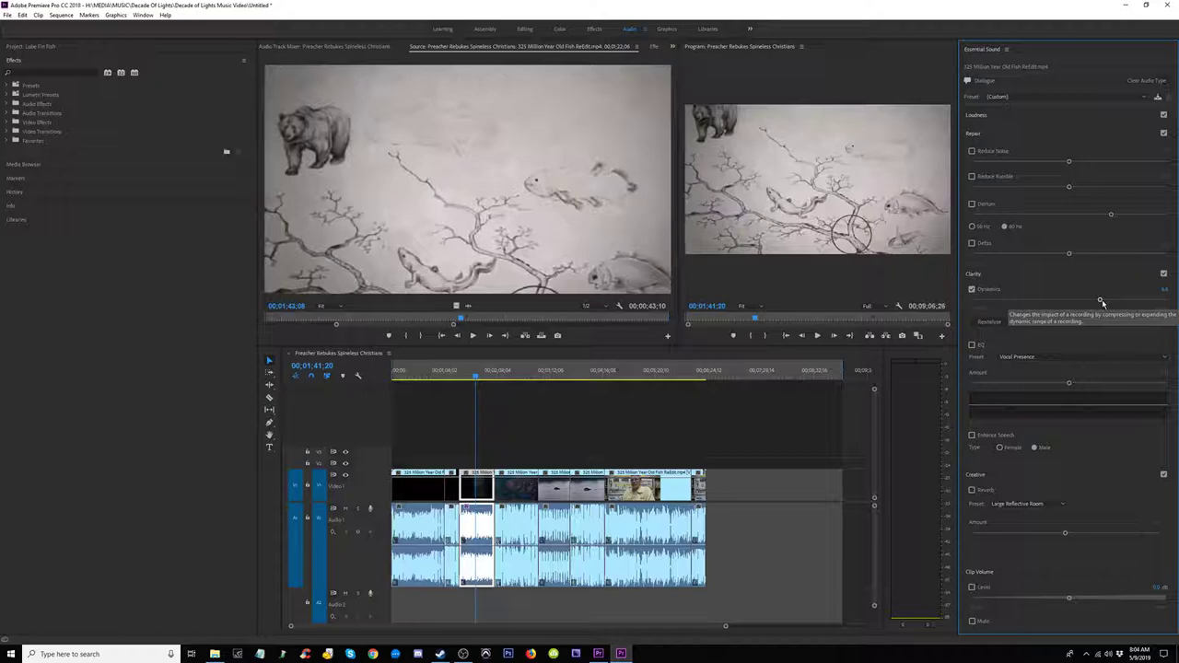
# Step: Select only the audio of the third fish segment and copy it with its Essential Sound settings
pyautogui.click(509, 465)
pyautogui.click(480, 532)
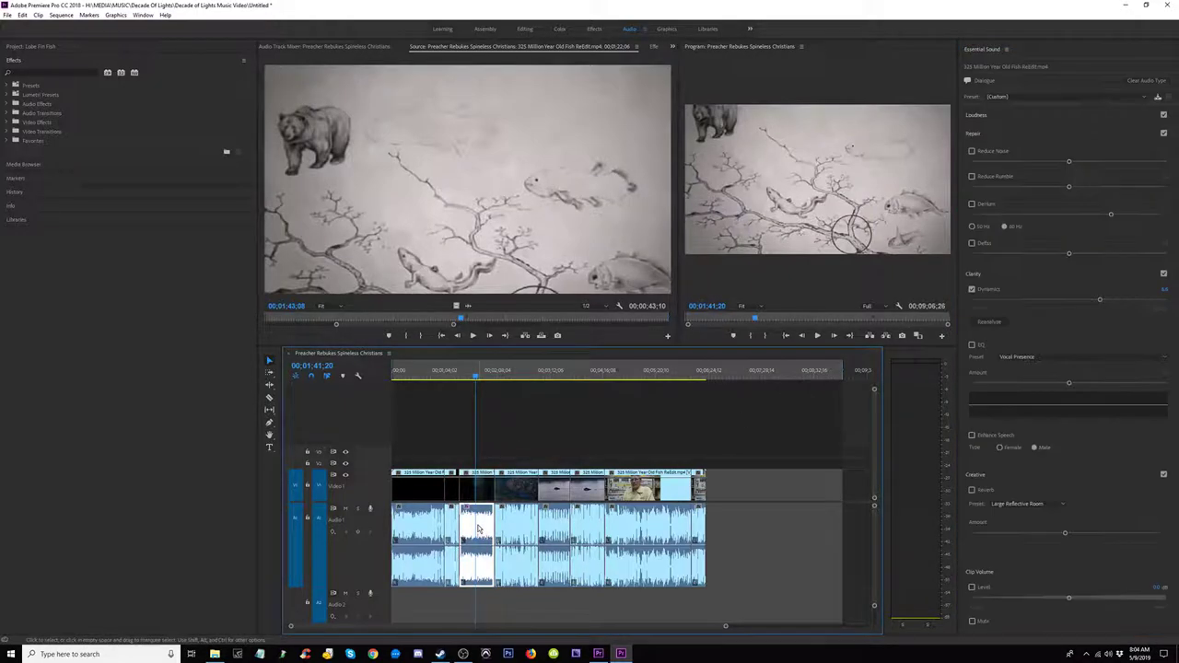
pyautogui.rightClick(479, 532)
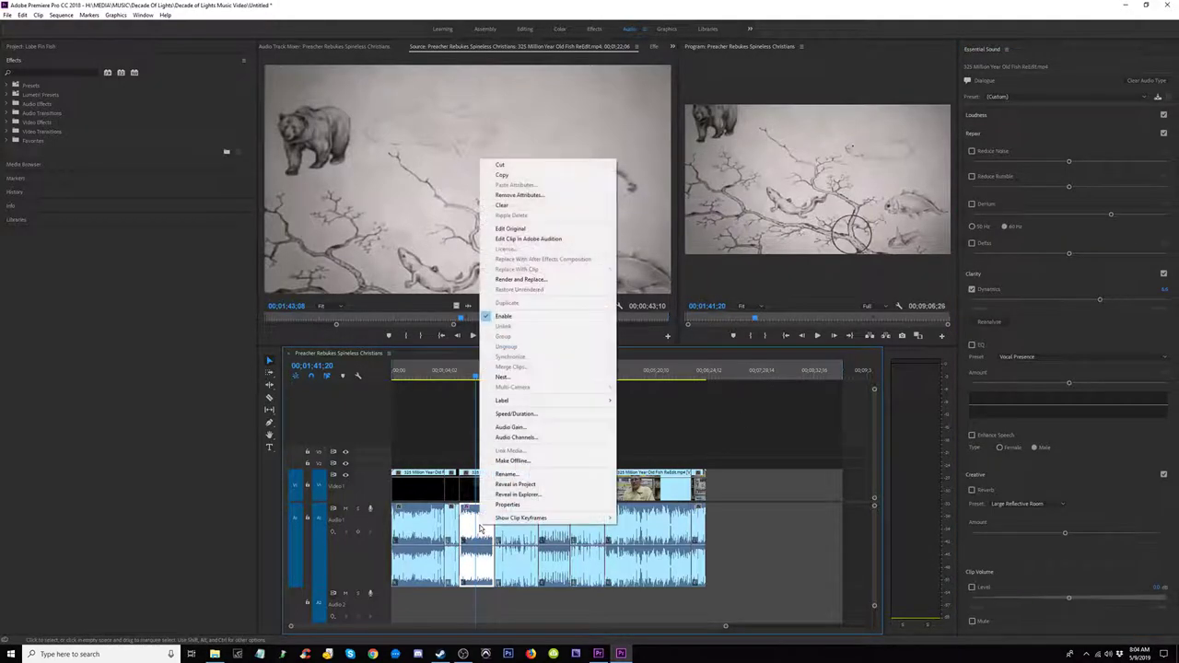
pyautogui.click(507, 178)
# Step: Paste the copied audio attributes, including the Essential Sound dialogue sections, onto only the audio of the first, fifth and seventh segments
pyautogui.click(411, 531)
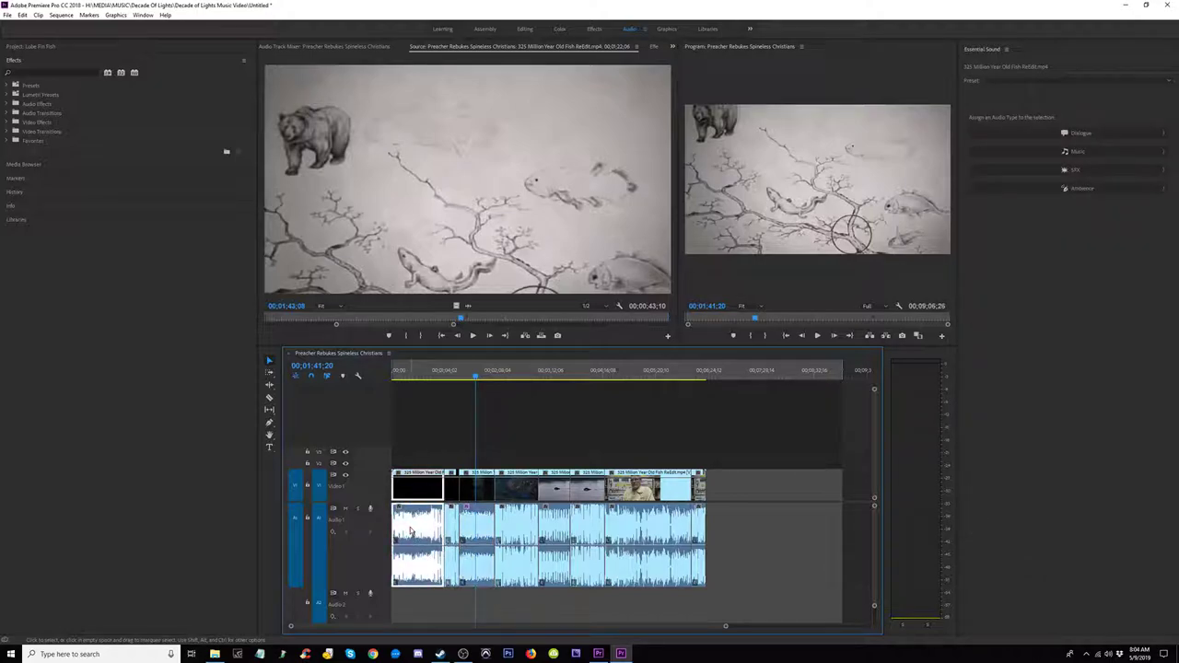
pyautogui.click(434, 593)
pyautogui.keyDown('alt'); pyautogui.click(418, 525); pyautogui.keyUp('alt')
pyautogui.keyDown('shift'); pyautogui.click(560, 531); pyautogui.keyUp('shift')
pyautogui.keyDown('shift'); pyautogui.click(649, 528); pyautogui.keyUp('shift')
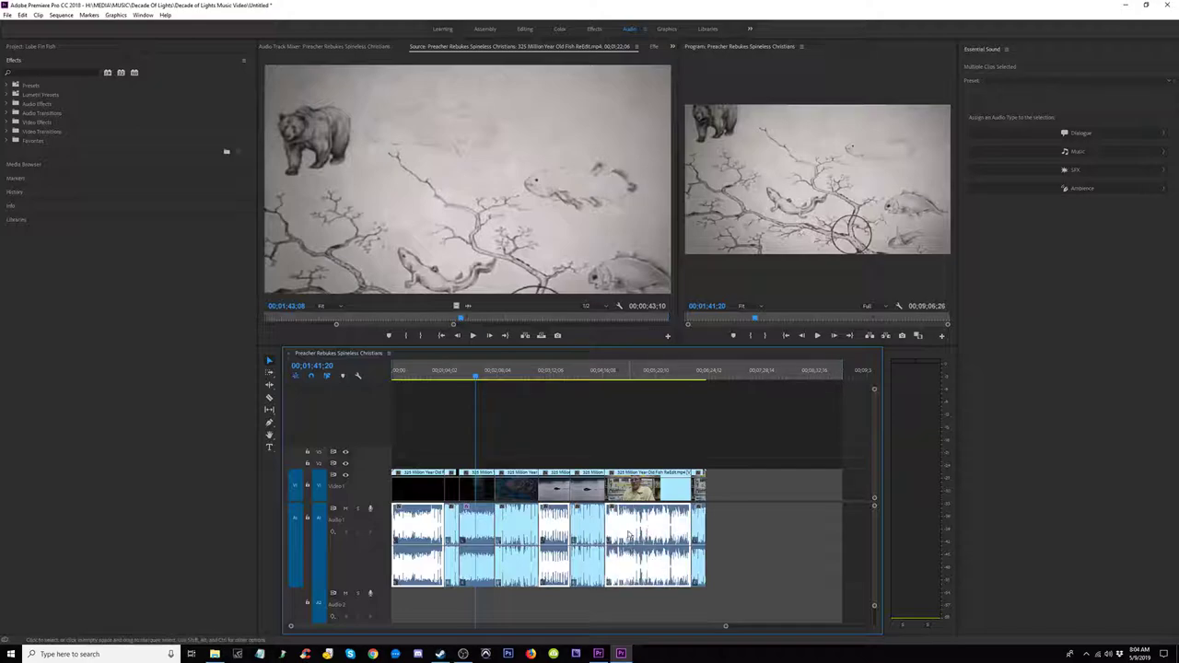
pyautogui.rightClick(628, 534)
pyautogui.click(675, 206)
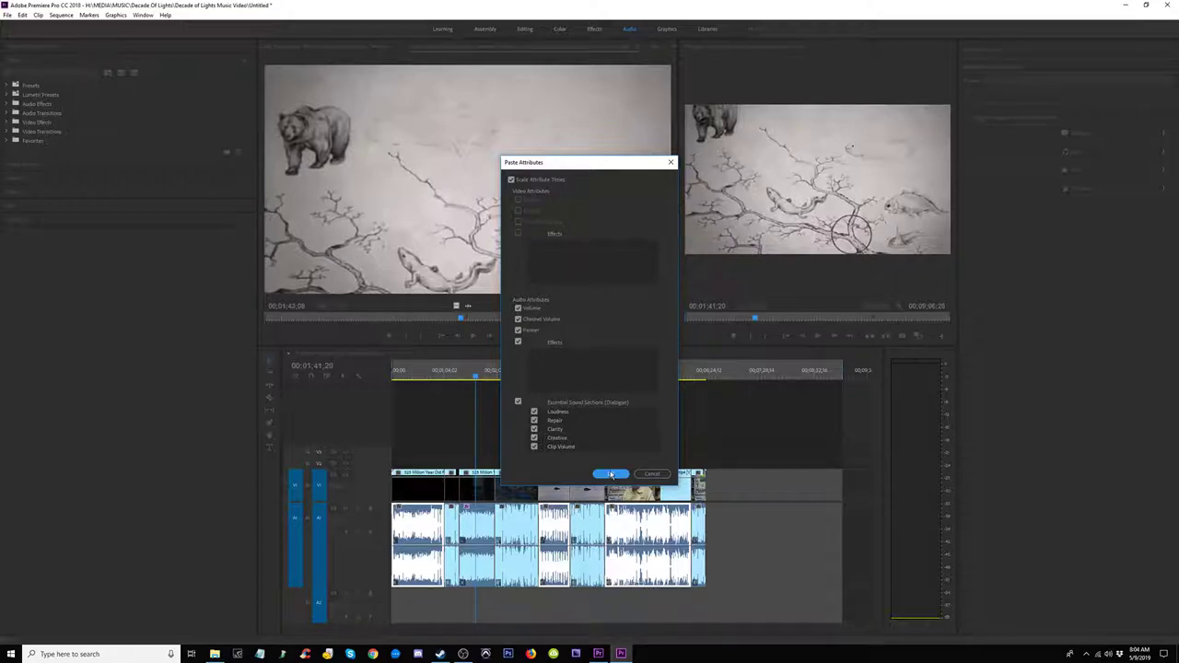
pyautogui.click(611, 474)
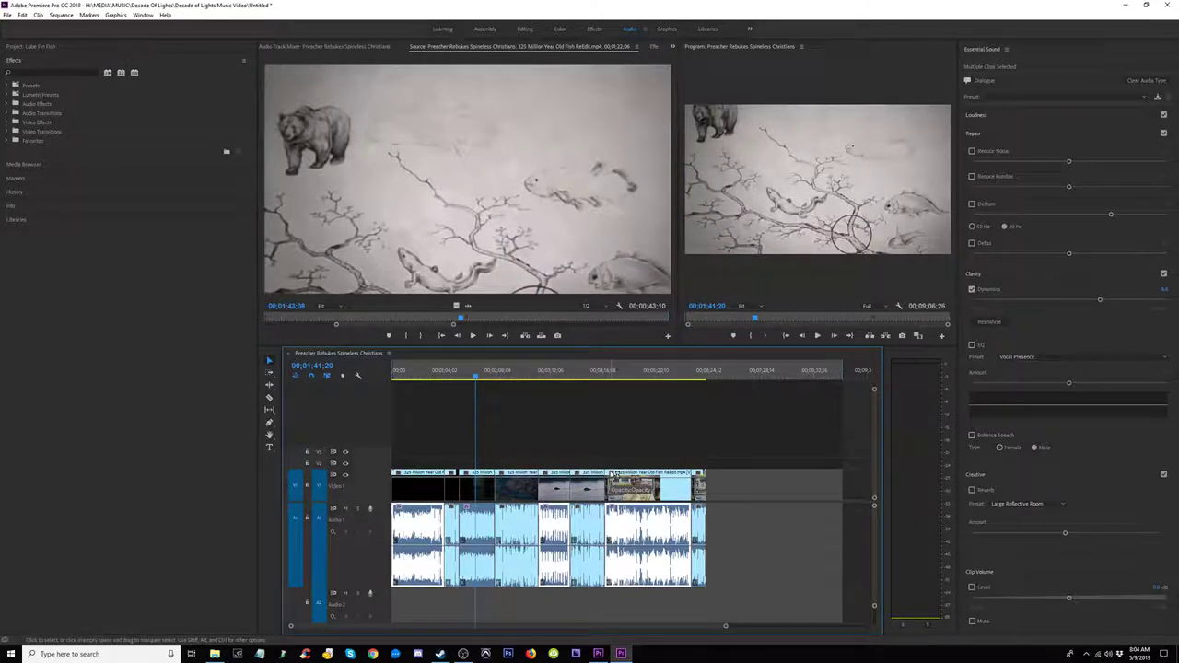
# Step: Play the first segment from about 00;00;26;07 to 00;00;36;00, switching its Dynamics off and back on to compare
pyautogui.click(413, 374)
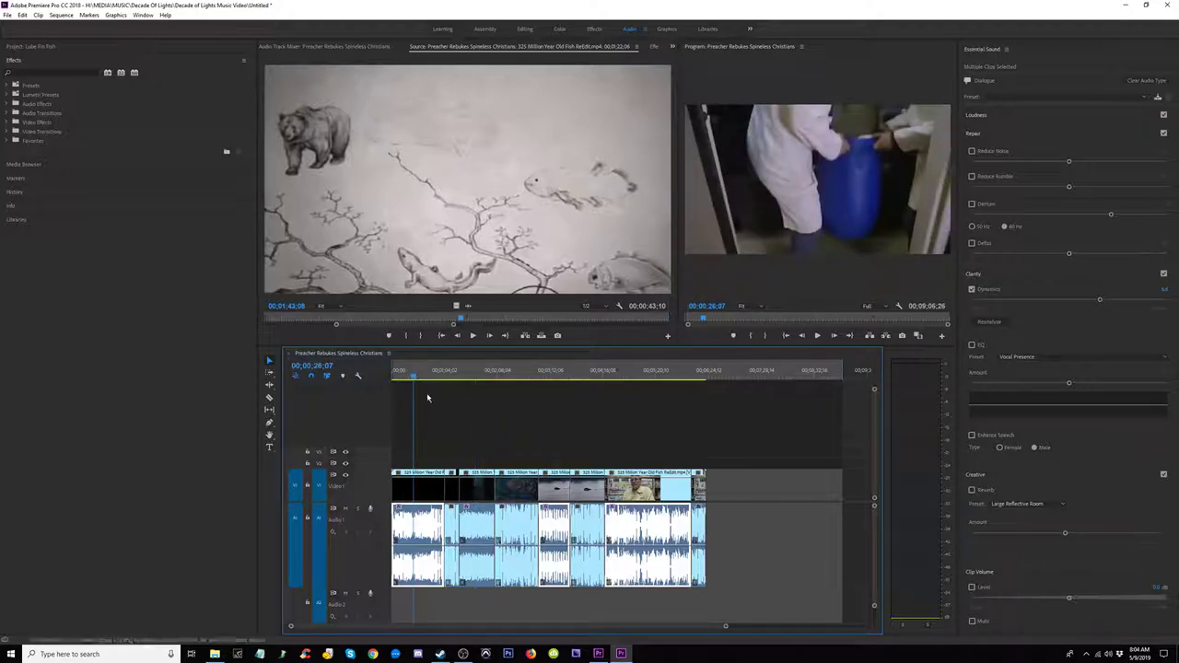
pyautogui.press('space')
pyautogui.click(418, 532)
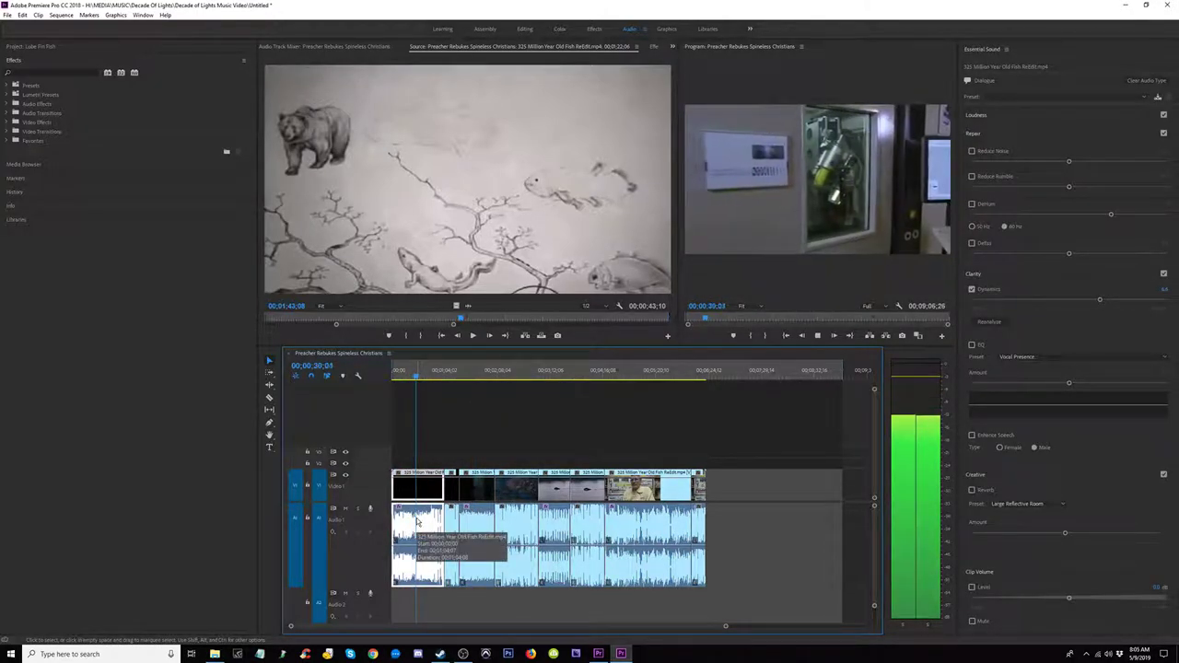
pyautogui.click(972, 289)
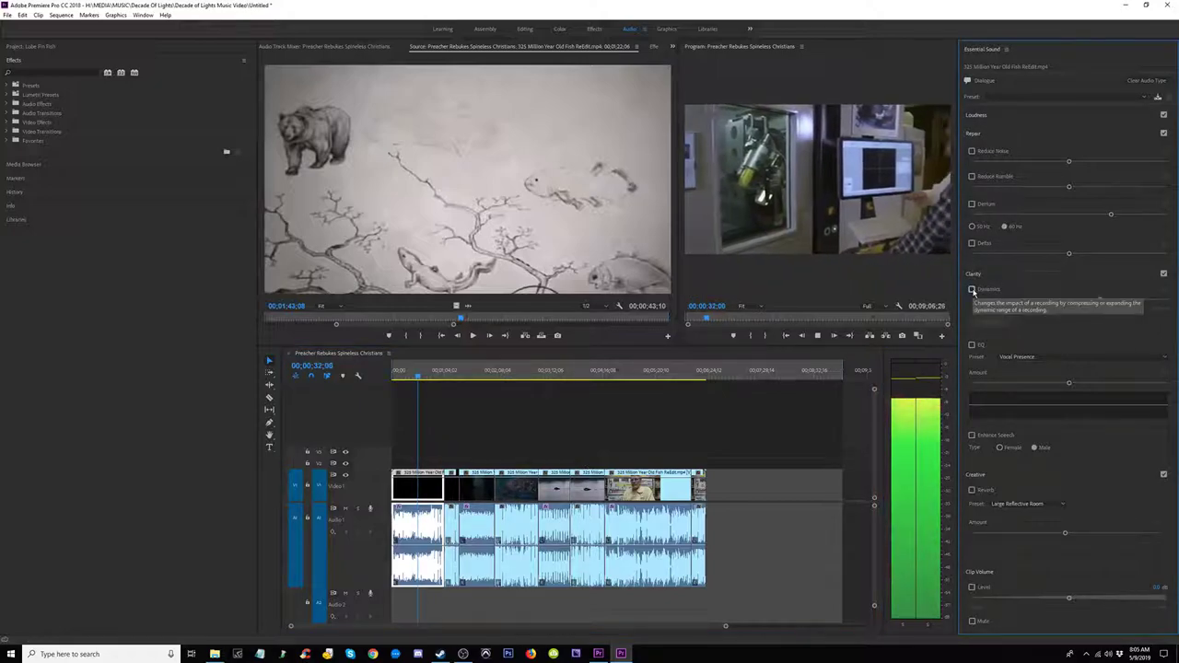
pyautogui.click(972, 290)
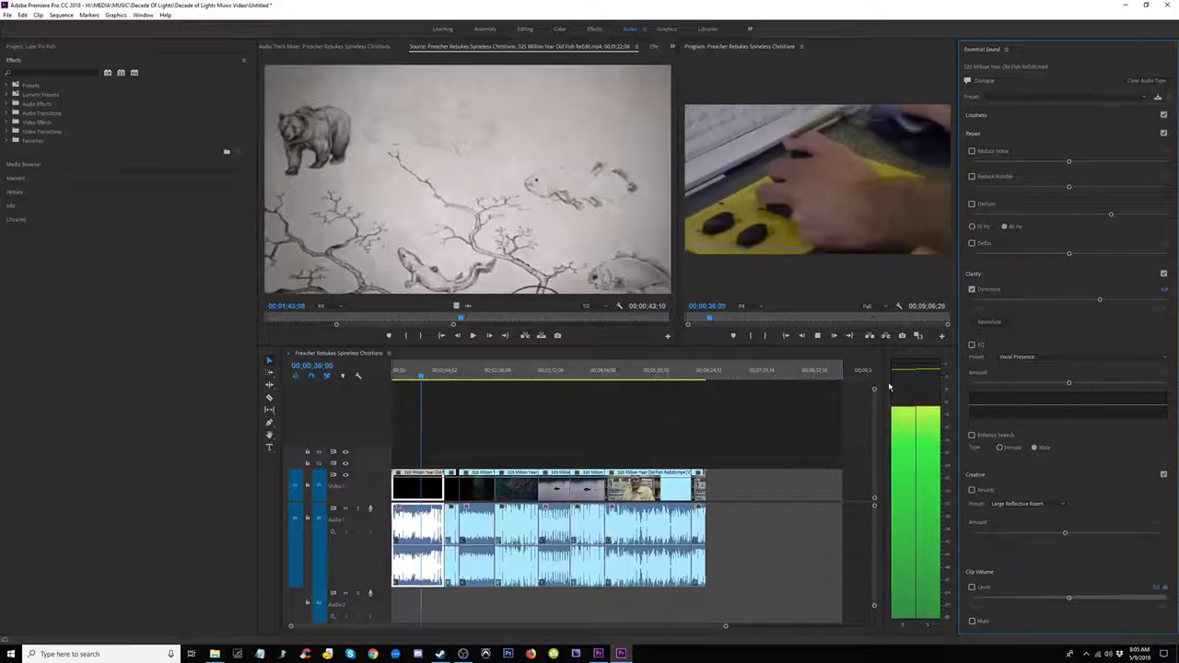
pyautogui.press('space')
# Step: Play short passages from the second through the last segment to compare their audio levels, finishing at about 00;06;09;20
pyautogui.click(449, 372)
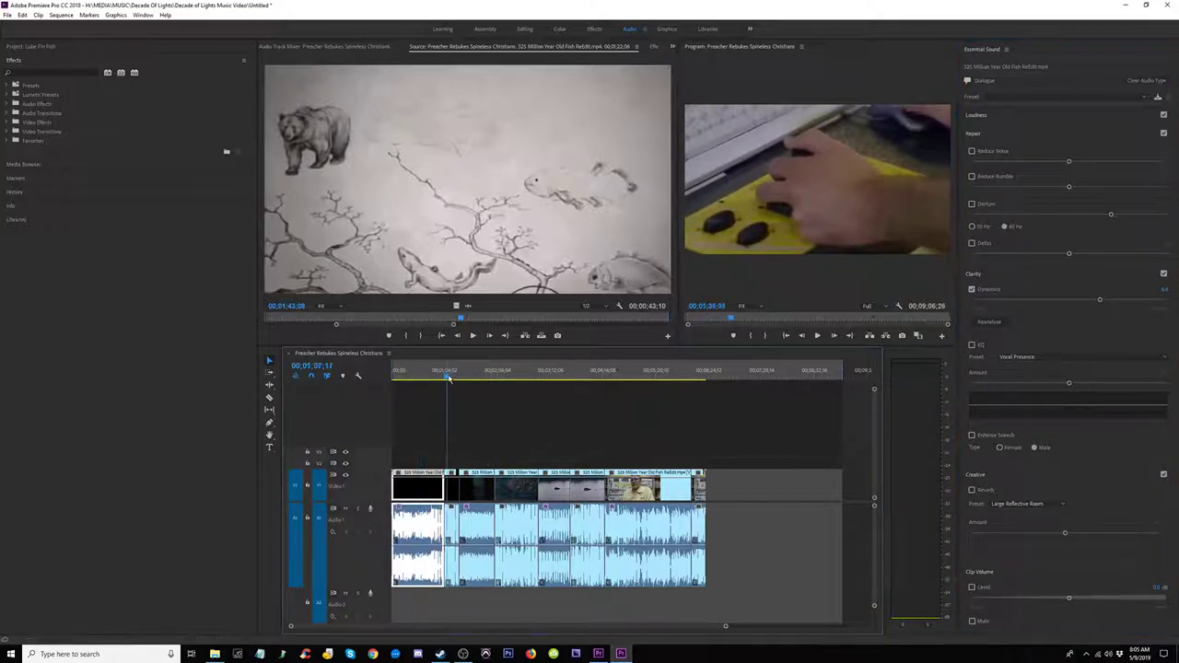
pyautogui.press('space')
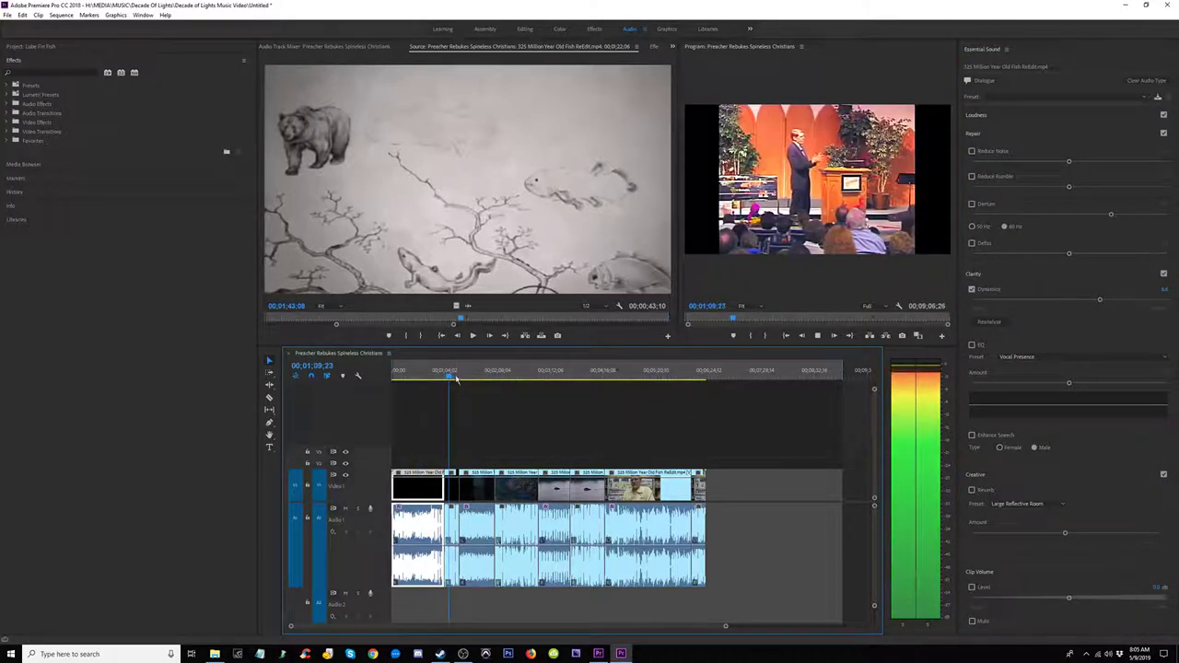
pyautogui.click(472, 373)
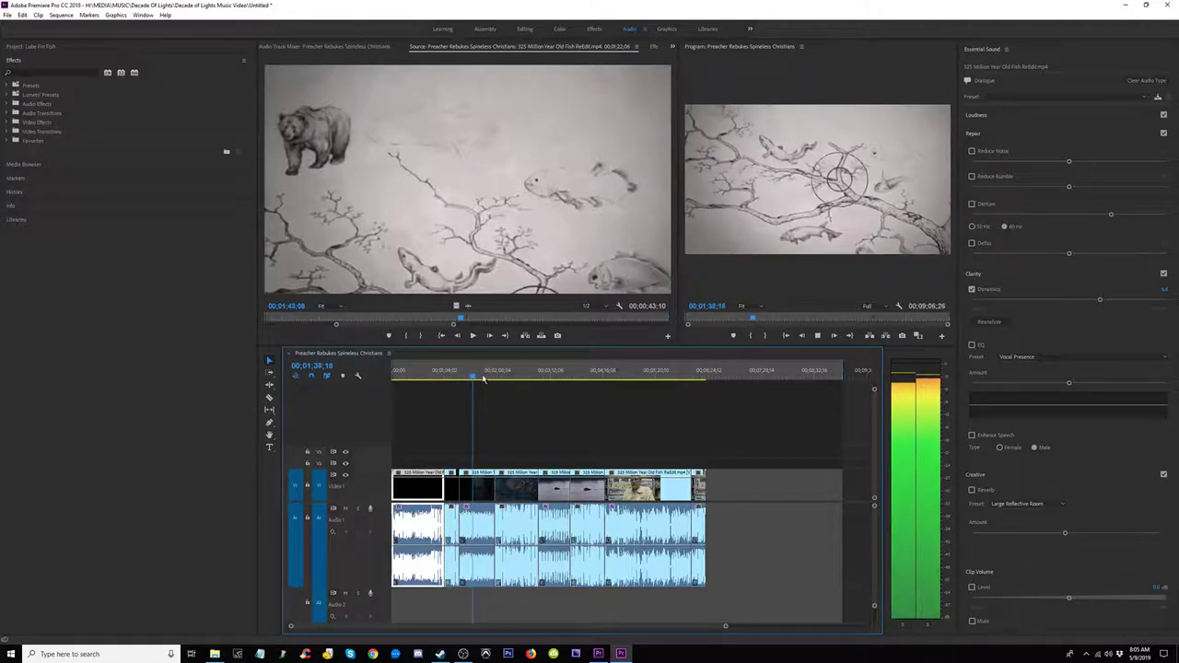
pyautogui.click(509, 374)
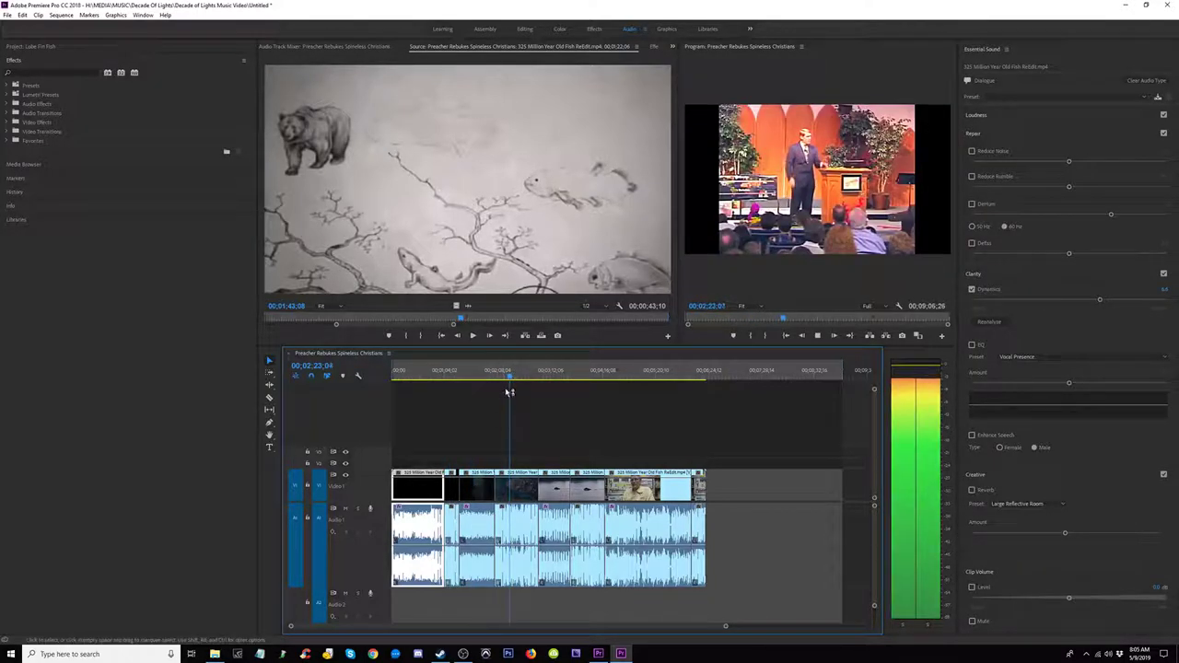
pyautogui.click(558, 374)
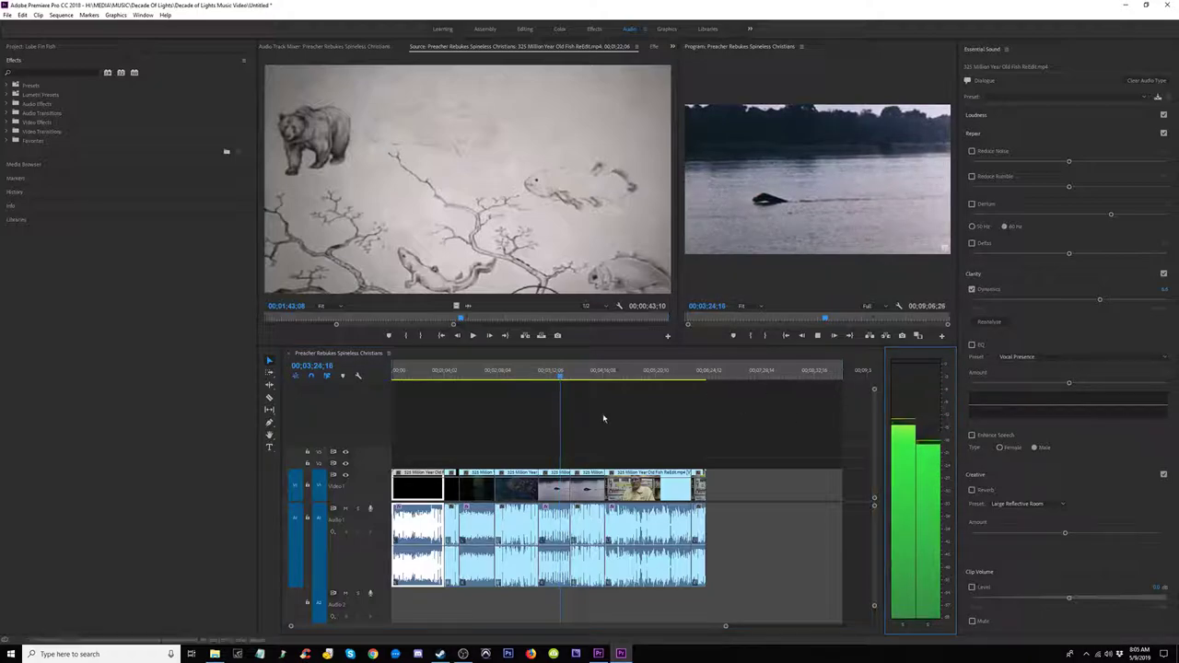
pyautogui.click(601, 374)
pyautogui.click(631, 375)
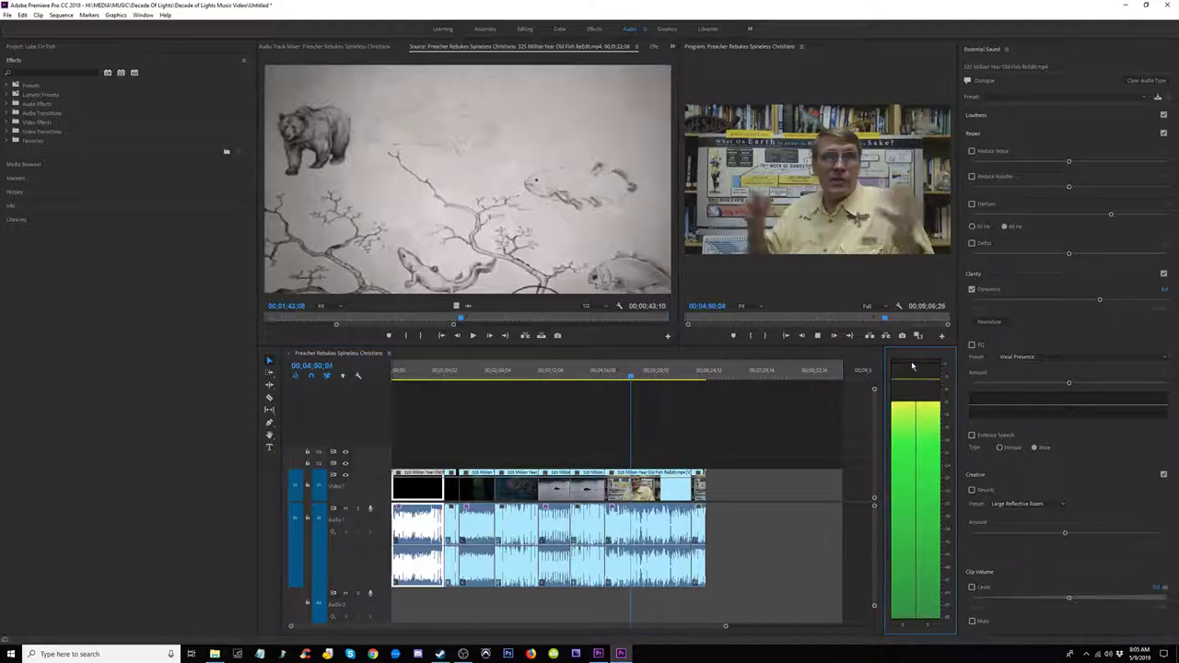
pyautogui.click(697, 374)
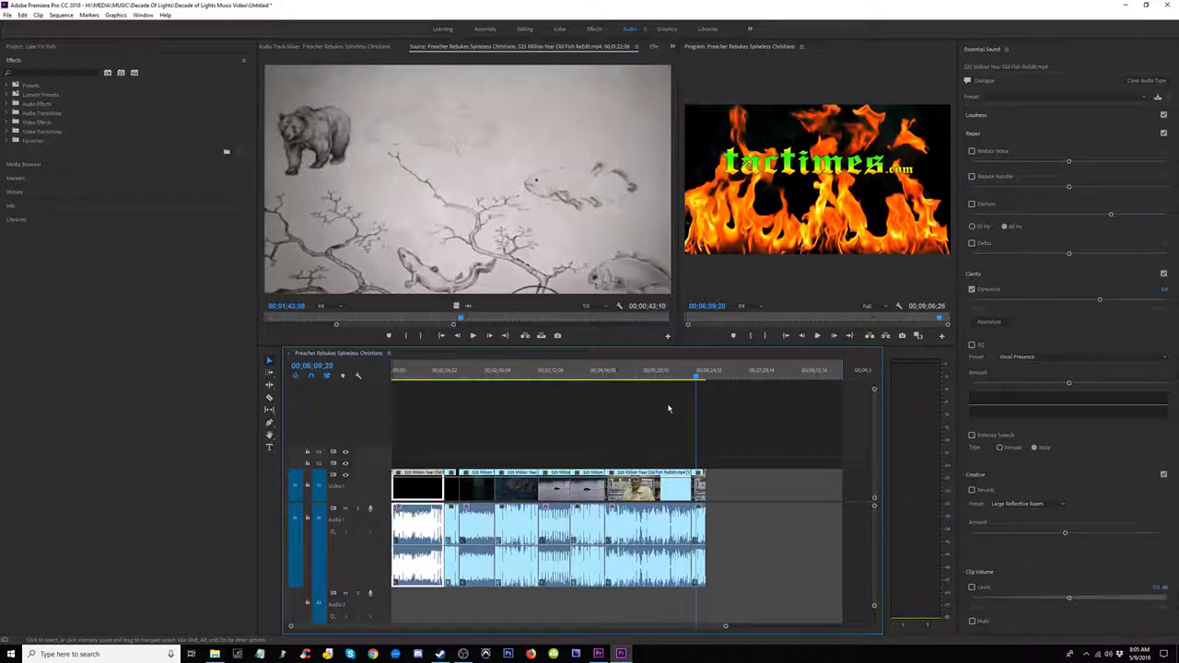
# Step: Search the effects for "limit" and apply the Hard Limiter audio effect to the first fish segment
pyautogui.click(749, 434)
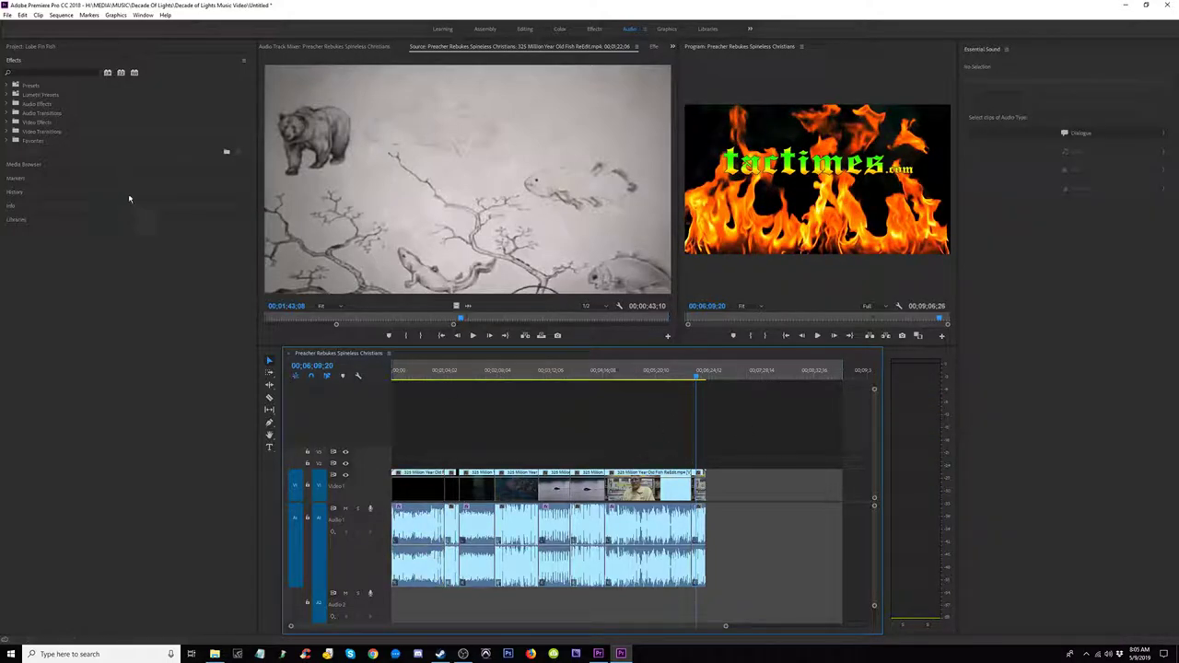
pyautogui.click(22, 72)
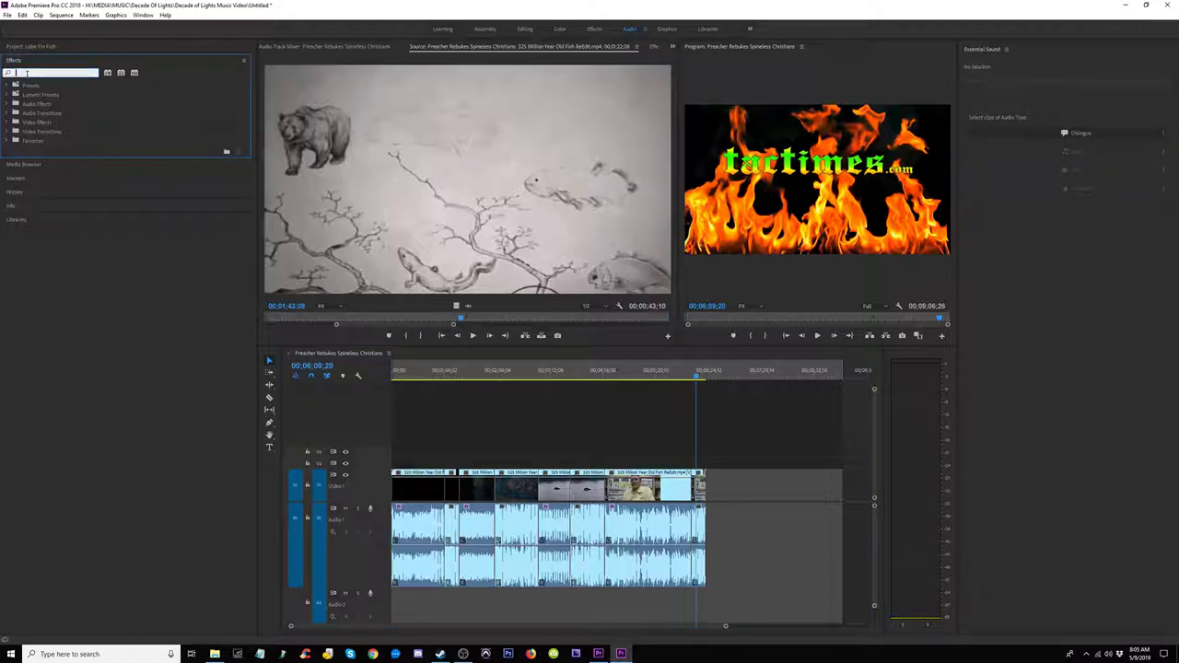
pyautogui.write('li')
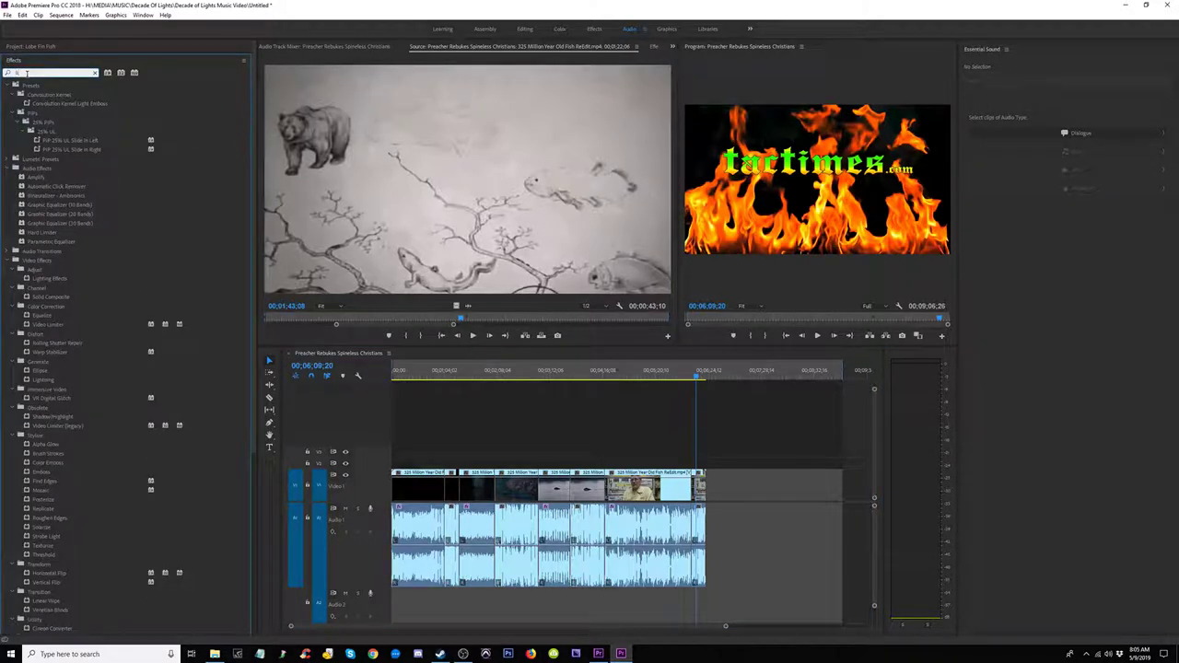
pyautogui.write('mit')
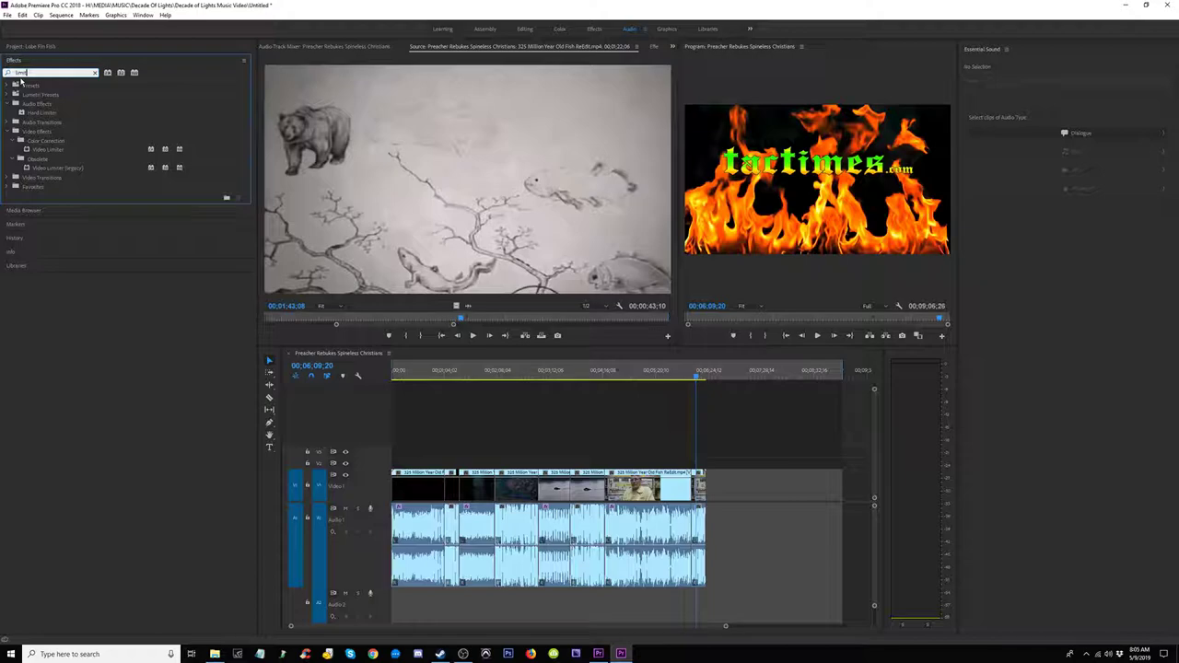
pyautogui.click(42, 113)
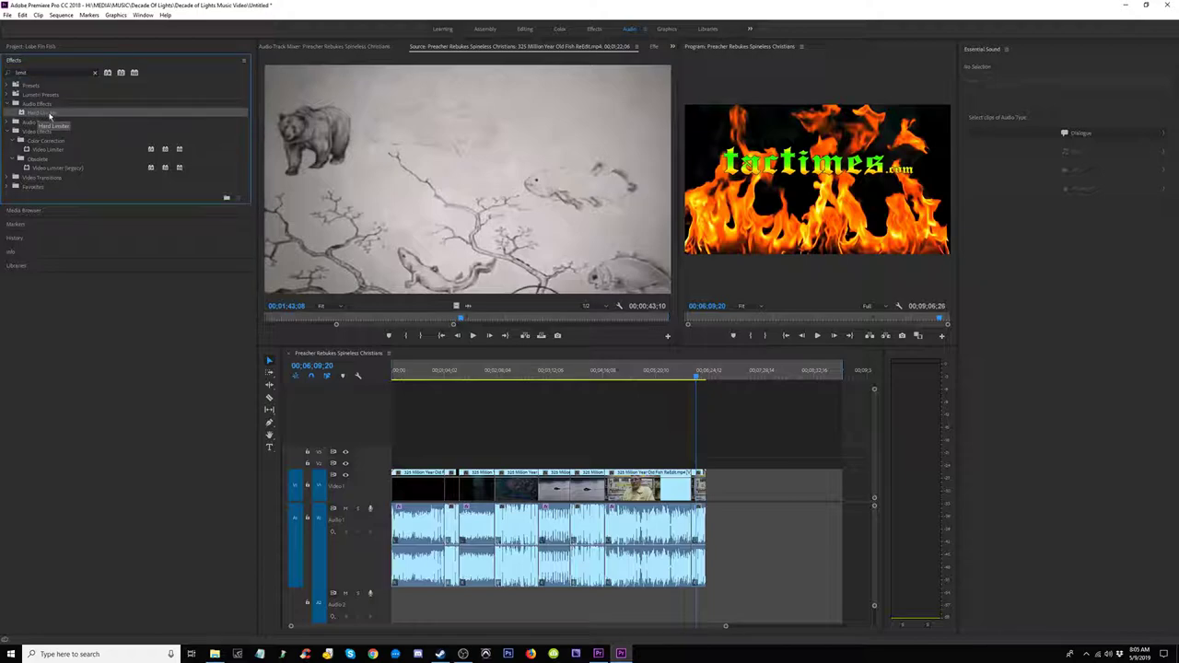
pyautogui.click(428, 477)
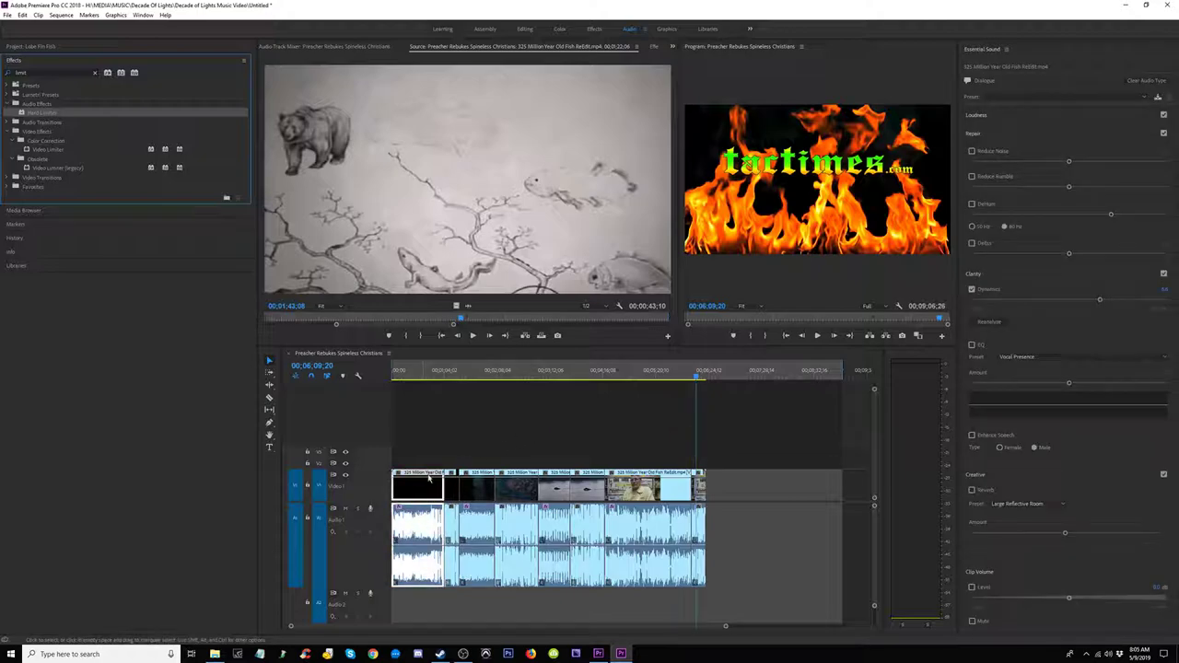
# Step: Move the playhead to 00;00;26;07, switch to the Effects workspace and apply the Medium preset to the first segment's Hard Limiter
pyautogui.click(414, 372)
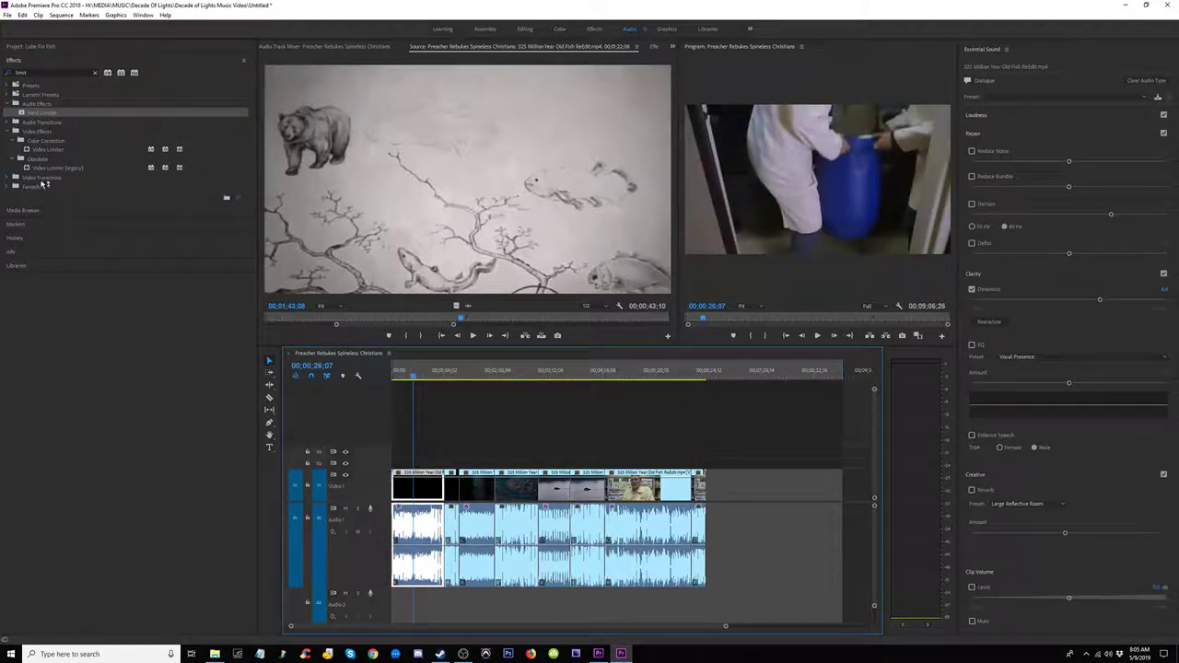
pyautogui.click(595, 28)
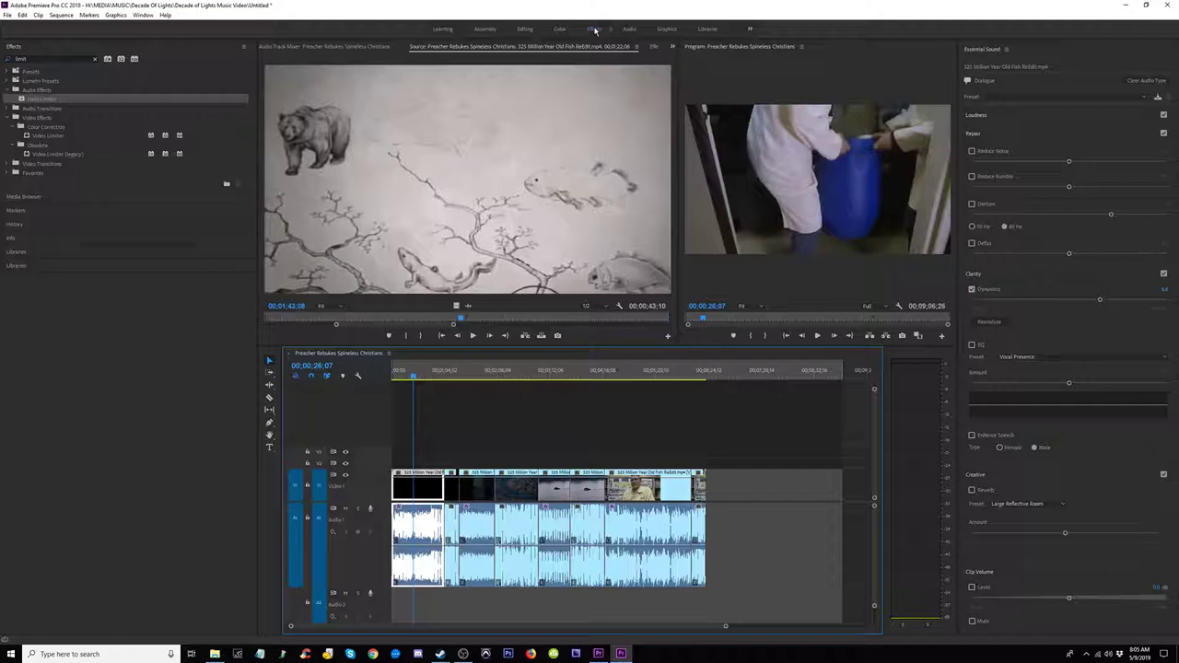
pyautogui.click(39, 279)
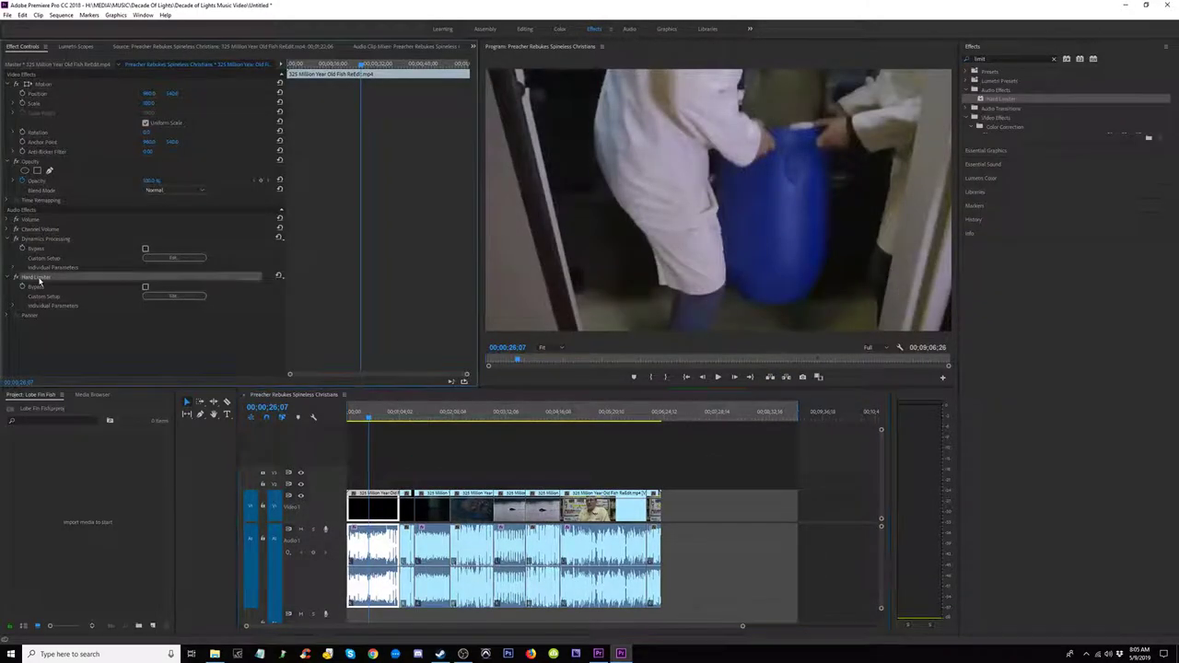
pyautogui.click(277, 276)
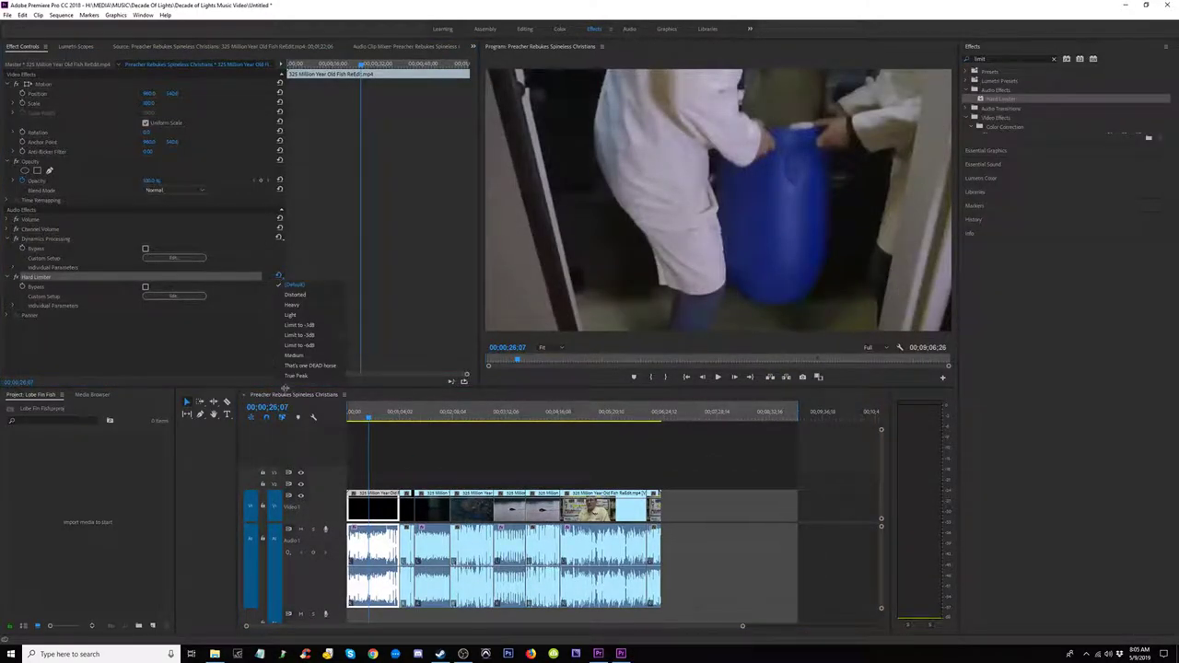
pyautogui.click(312, 355)
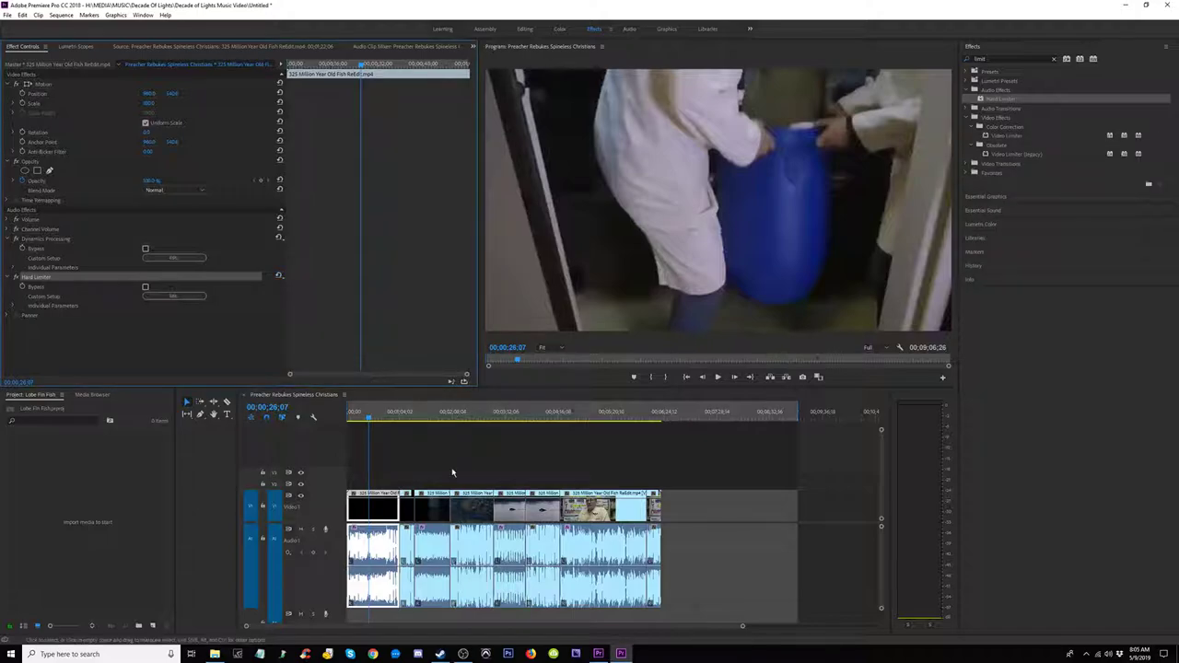
# Step: Reveal the Hard Limiter's individual parameters and Maximum Amplitude, and play the first segment from 00;00;26;07 to about 00;00;27;26
pyautogui.click(14, 307)
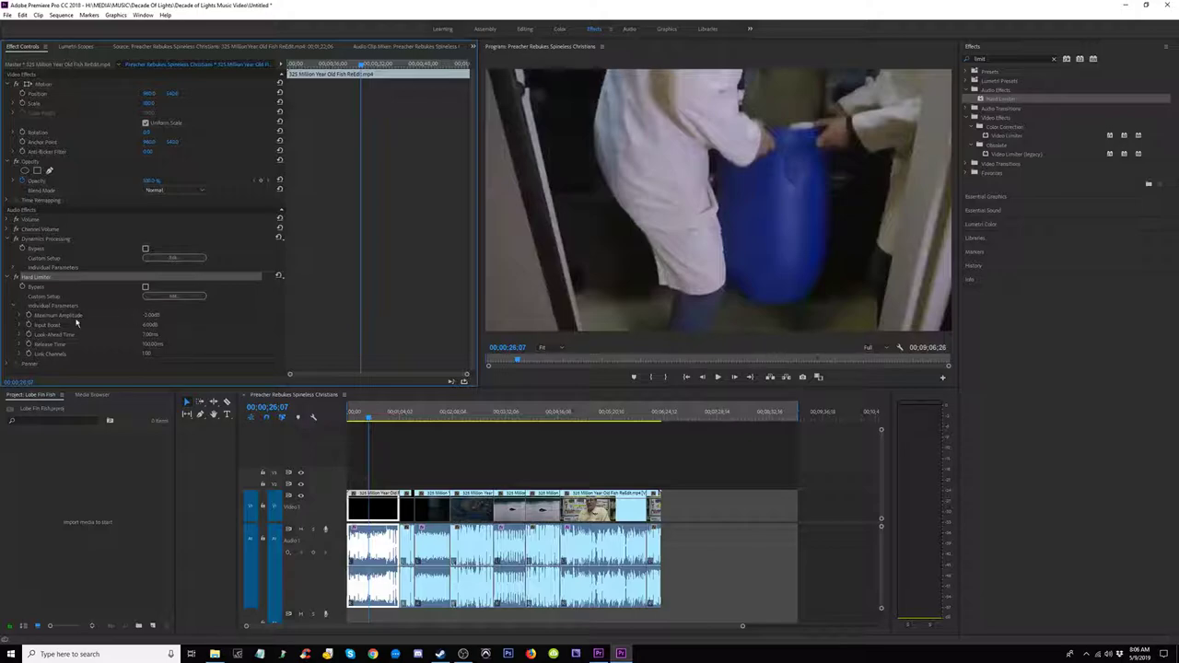
pyautogui.click(19, 316)
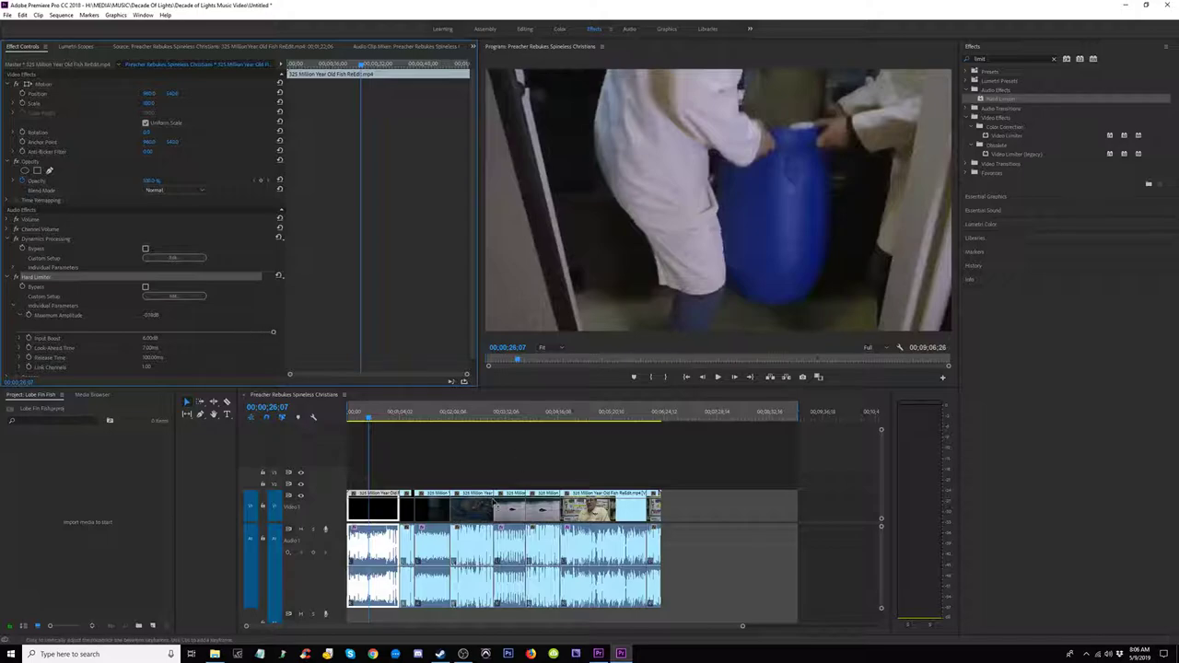
pyautogui.press('space')
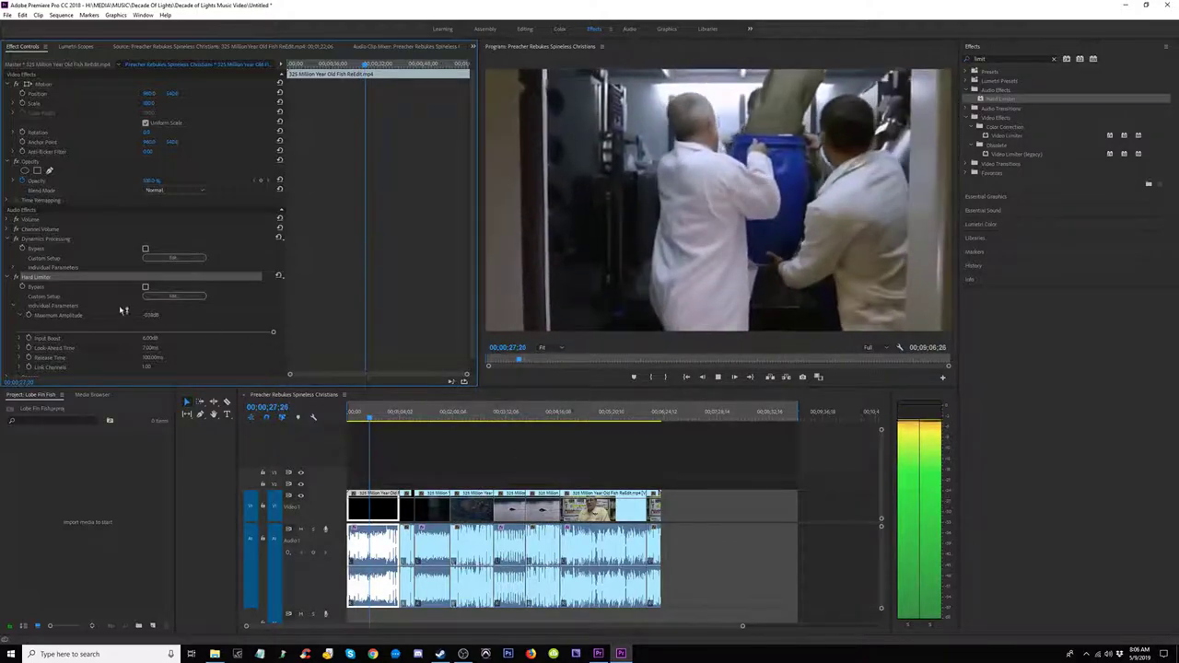
pyautogui.press('space')
# Step: Copy the Hard Limiter from the first segment and paste it onto the second segment
pyautogui.rightClick(54, 277)
pyautogui.click(77, 329)
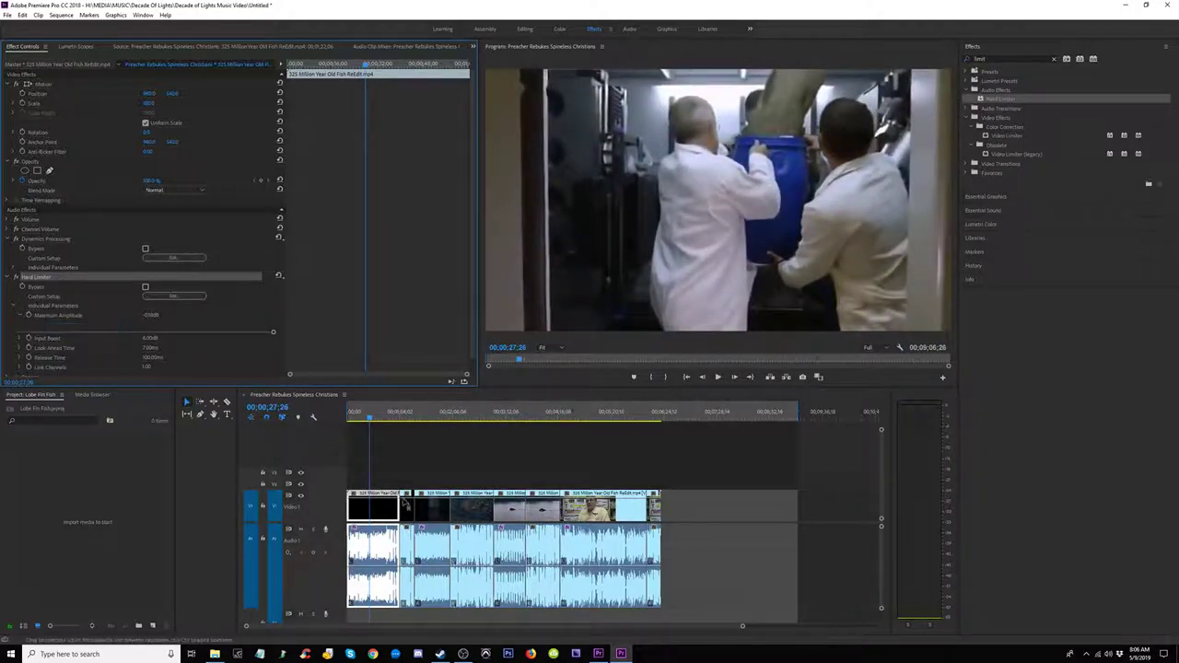
pyautogui.click(409, 417)
pyautogui.click(406, 551)
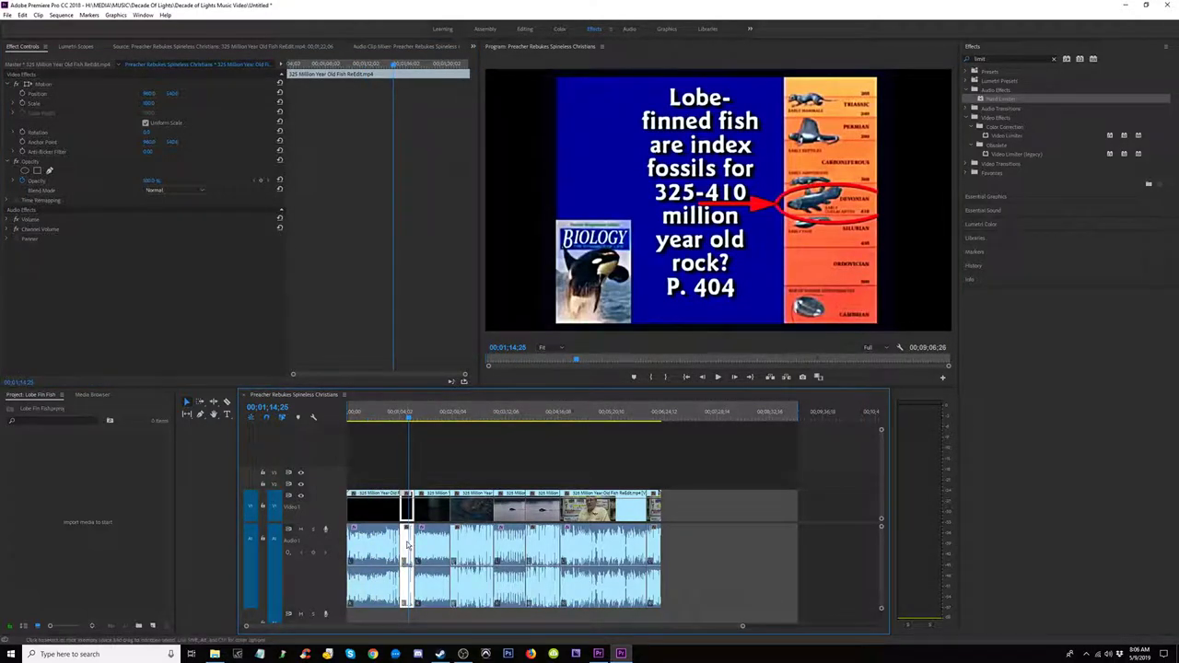
pyautogui.hotkey('ctrl', 'v')
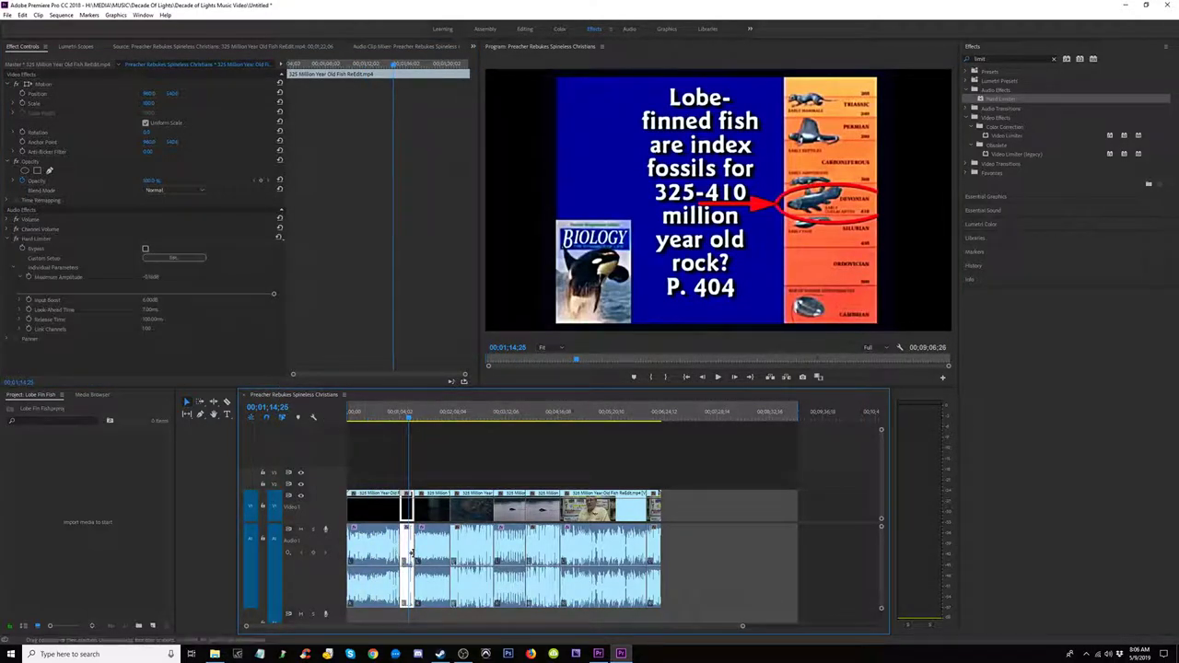
# Step: Paste the copied Hard Limiter onto each of the third through eighth segments
pyautogui.click(439, 554)
pyautogui.hotkey('ctrl', 'v')
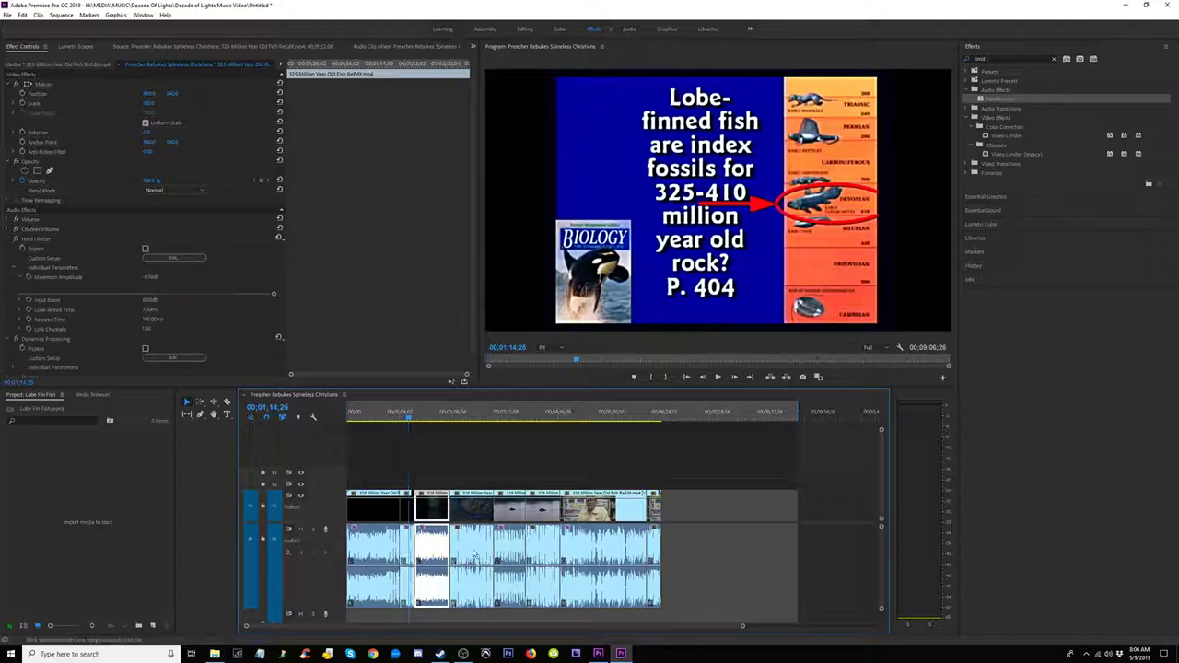
pyautogui.click(473, 552)
pyautogui.hotkey('ctrl', 'v')
pyautogui.click(510, 552)
pyautogui.hotkey('ctrl', 'v')
pyautogui.click(542, 553)
pyautogui.click(603, 553)
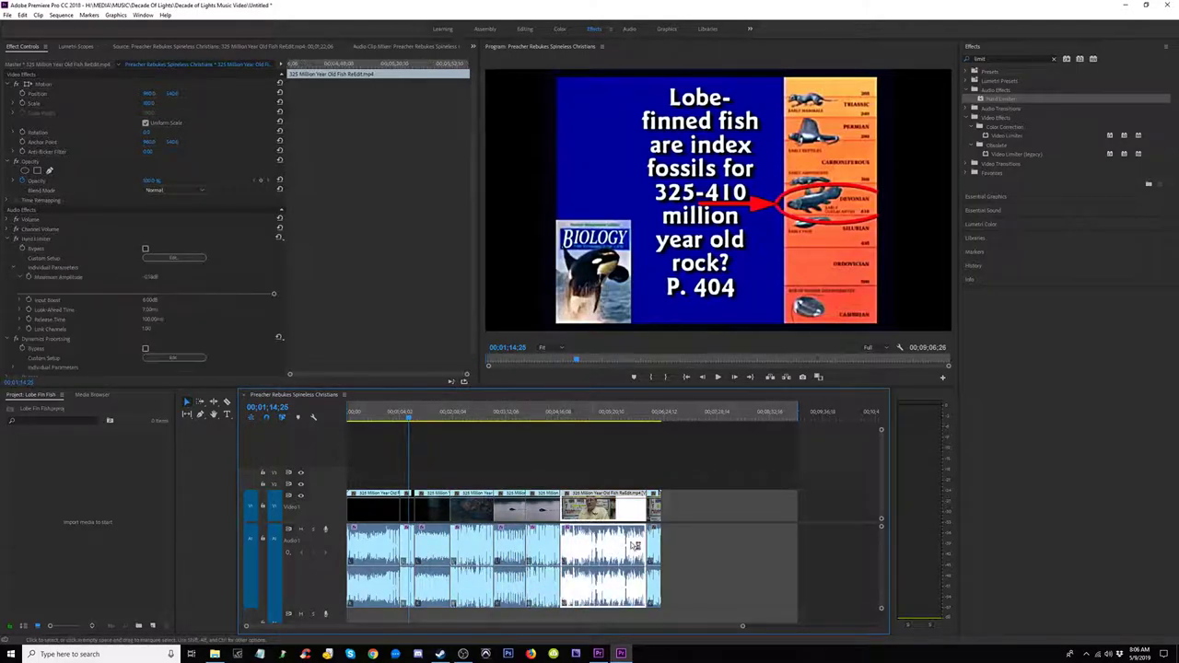
pyautogui.click(654, 553)
# Step: Play short passages of the second and third segments to check the limited peaks, stopping at about 00;01;39;17
pyautogui.press('space')
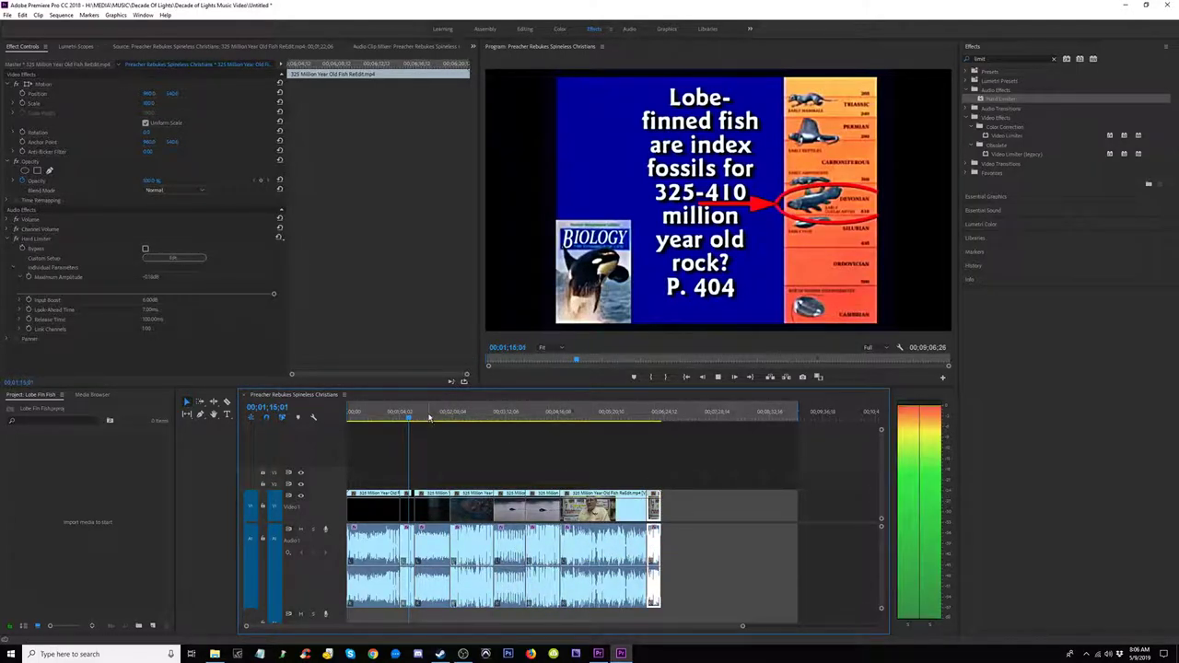
pyautogui.click(428, 418)
pyautogui.press('space')
pyautogui.press('space')
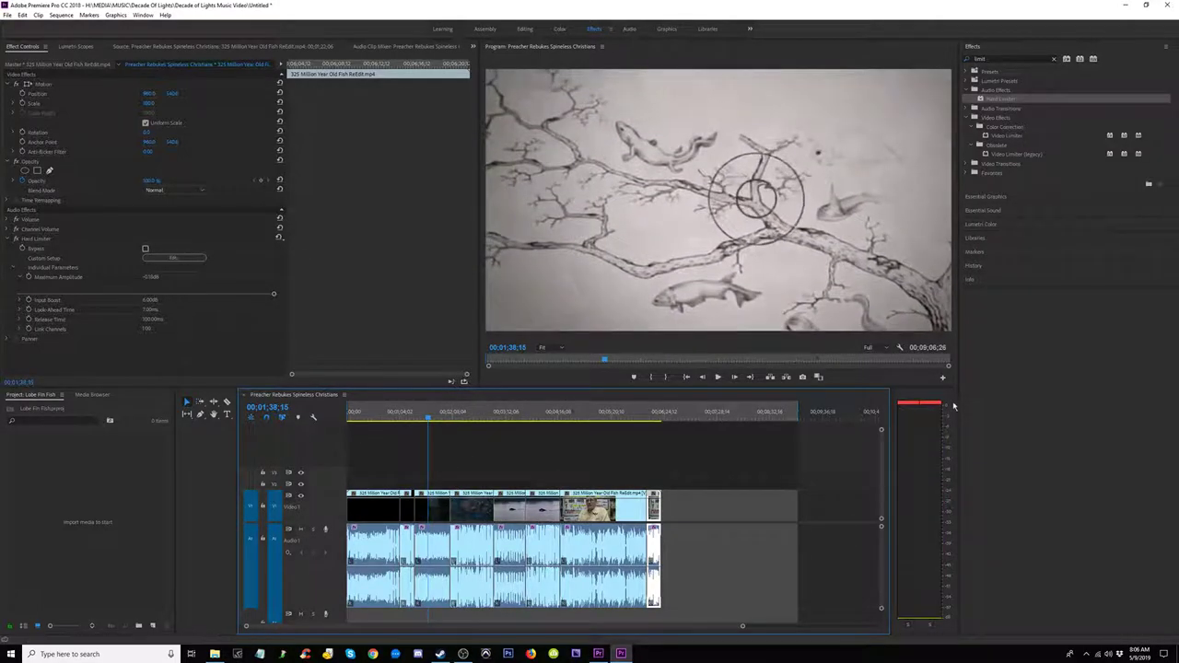
pyautogui.press('space')
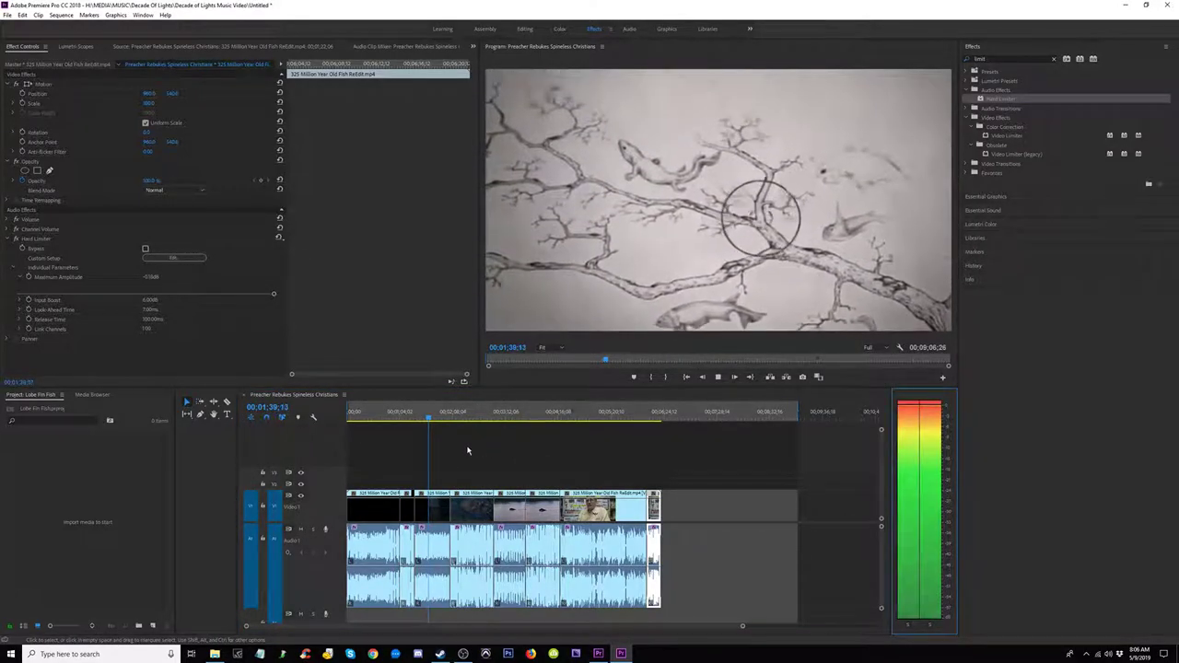
pyautogui.press('space')
# Step: Place the Hard Limiter after Dynamics Processing on the third segment and play it briefly from 00;01;39;17
pyautogui.click(436, 525)
pyautogui.click(436, 527)
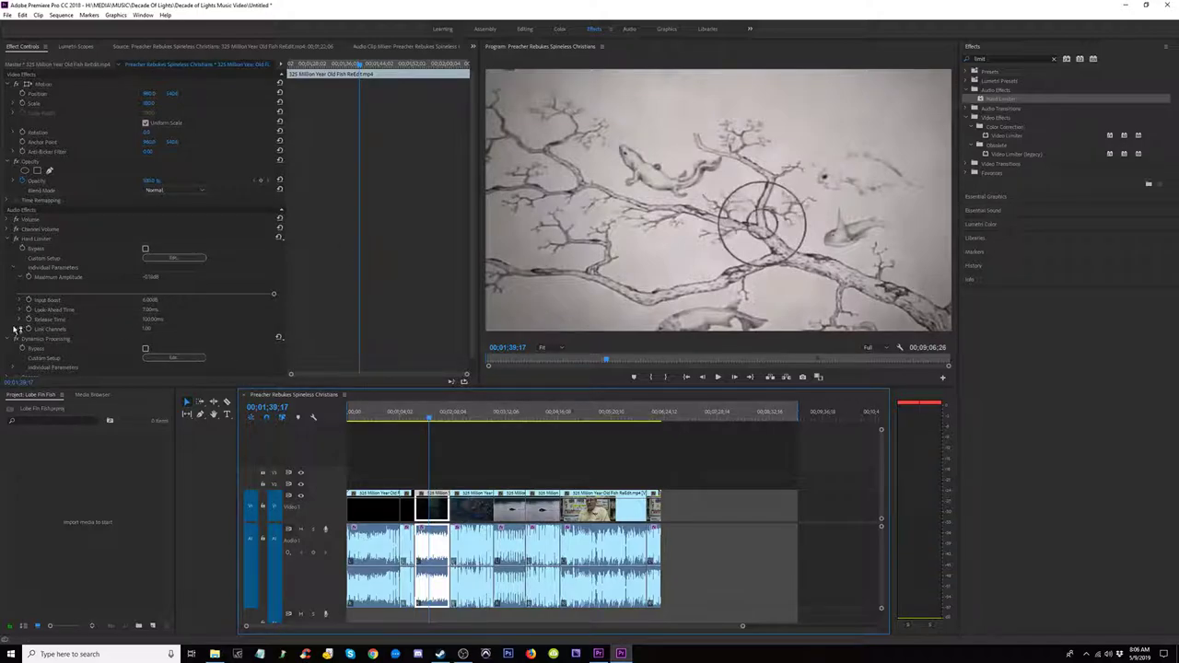
pyautogui.click(14, 239)
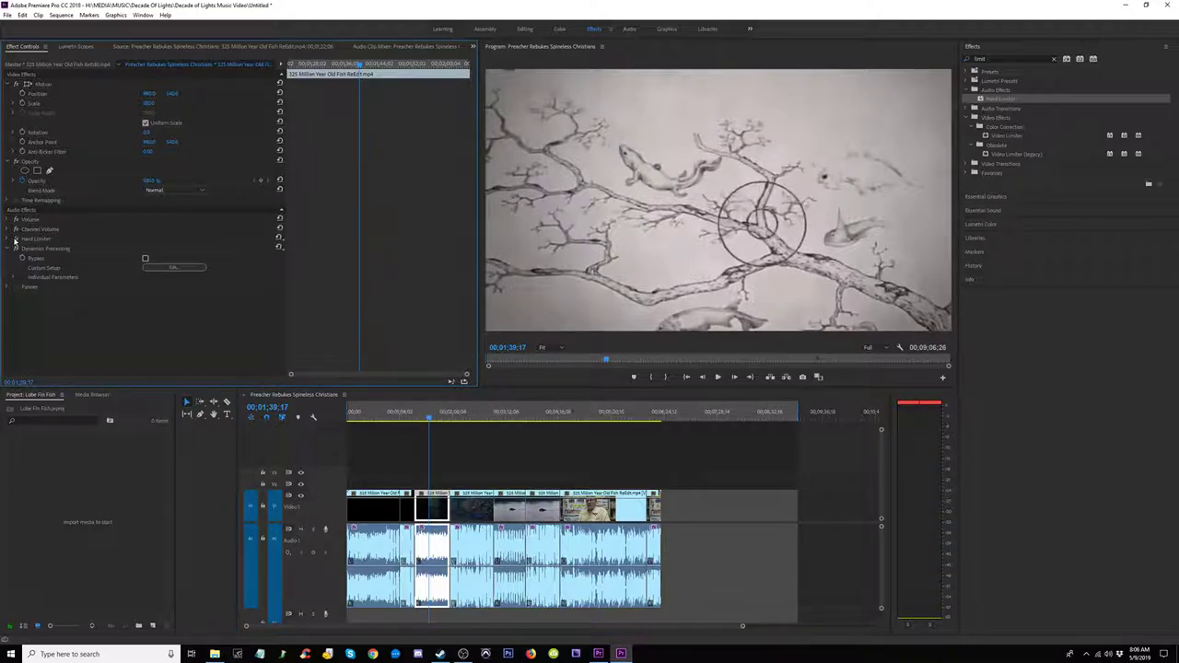
pyautogui.click(13, 248)
pyautogui.click(39, 239)
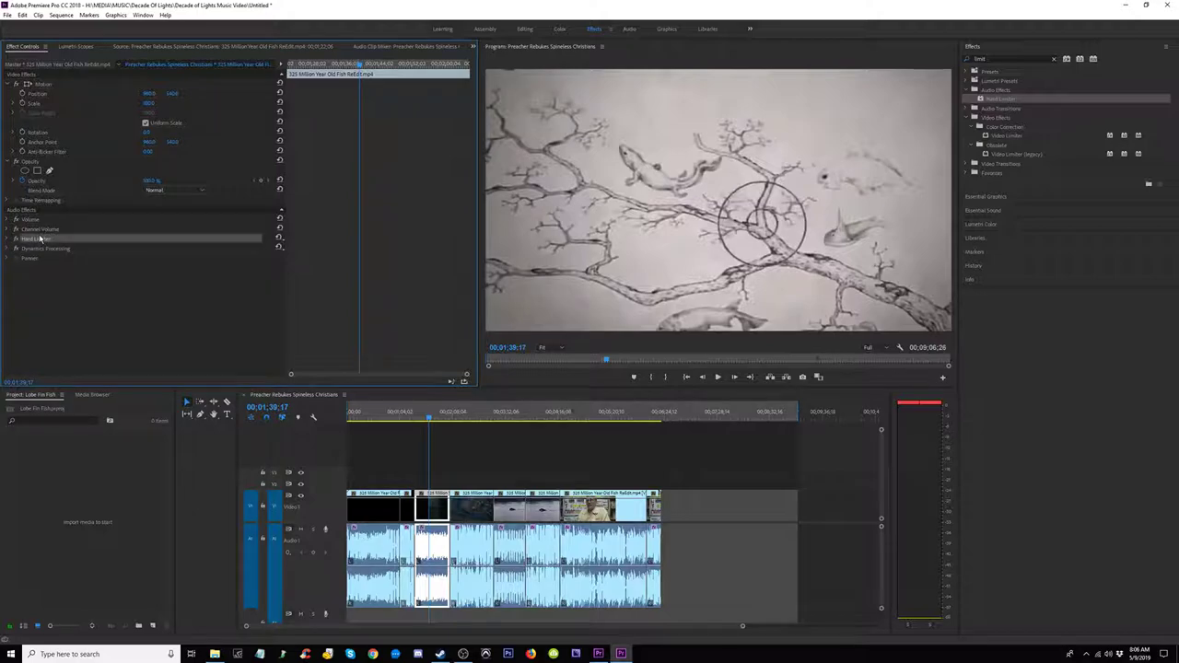
pyautogui.moveTo(38, 249); pyautogui.dragTo(41, 257)
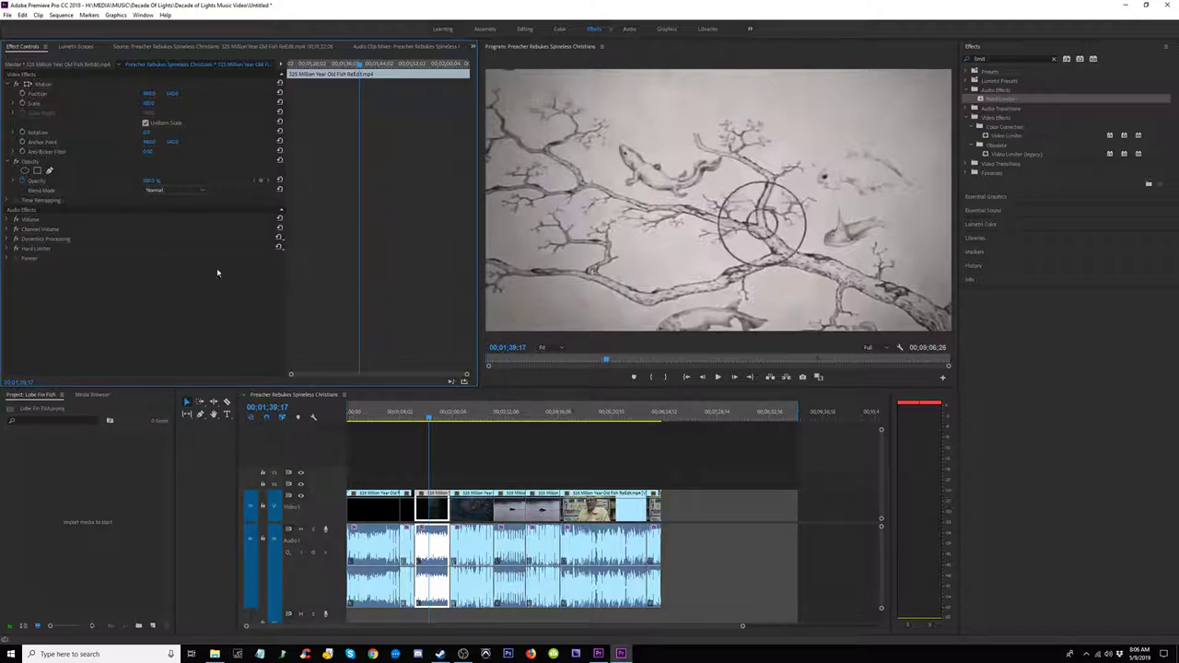
pyautogui.press('space')
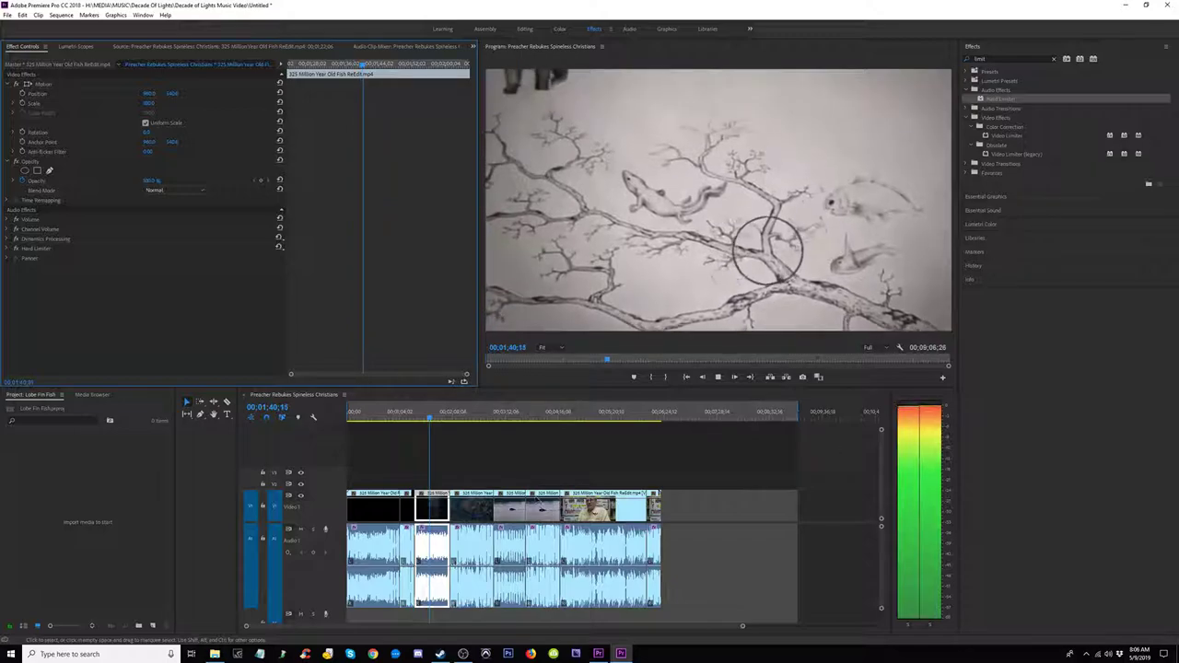
pyautogui.press('space')
# Step: Check the audio effect order on the second and fourth segments, collapsing their Hard Limiter settings
pyautogui.click(406, 413)
pyautogui.click(407, 505)
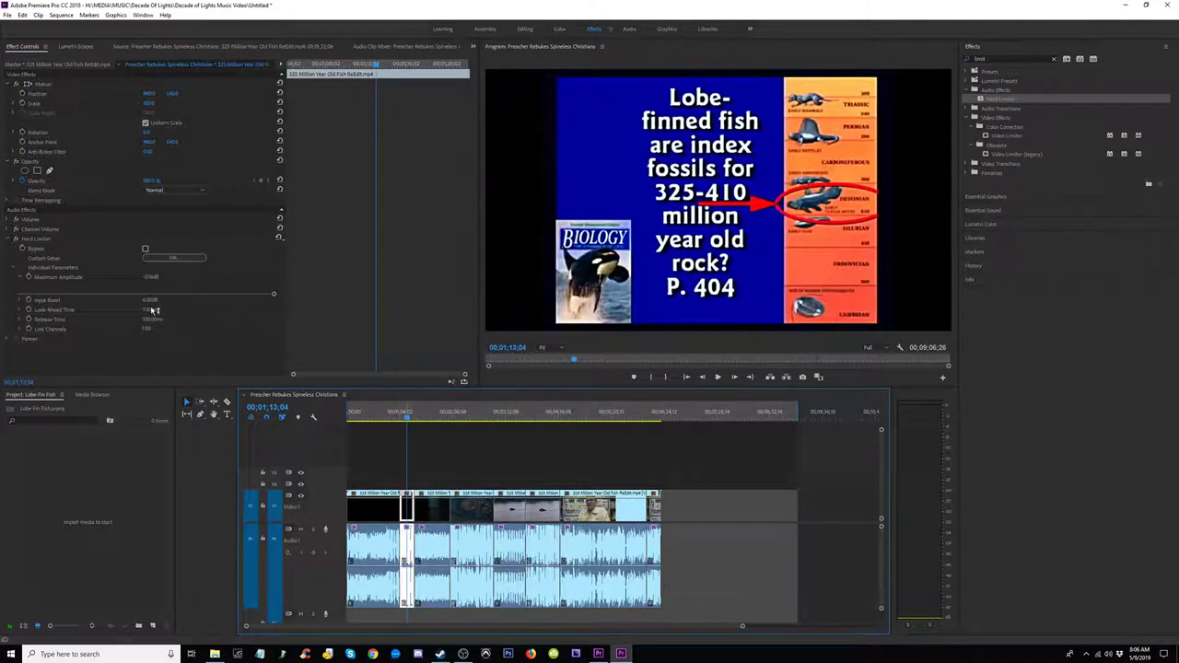
pyautogui.click(10, 240)
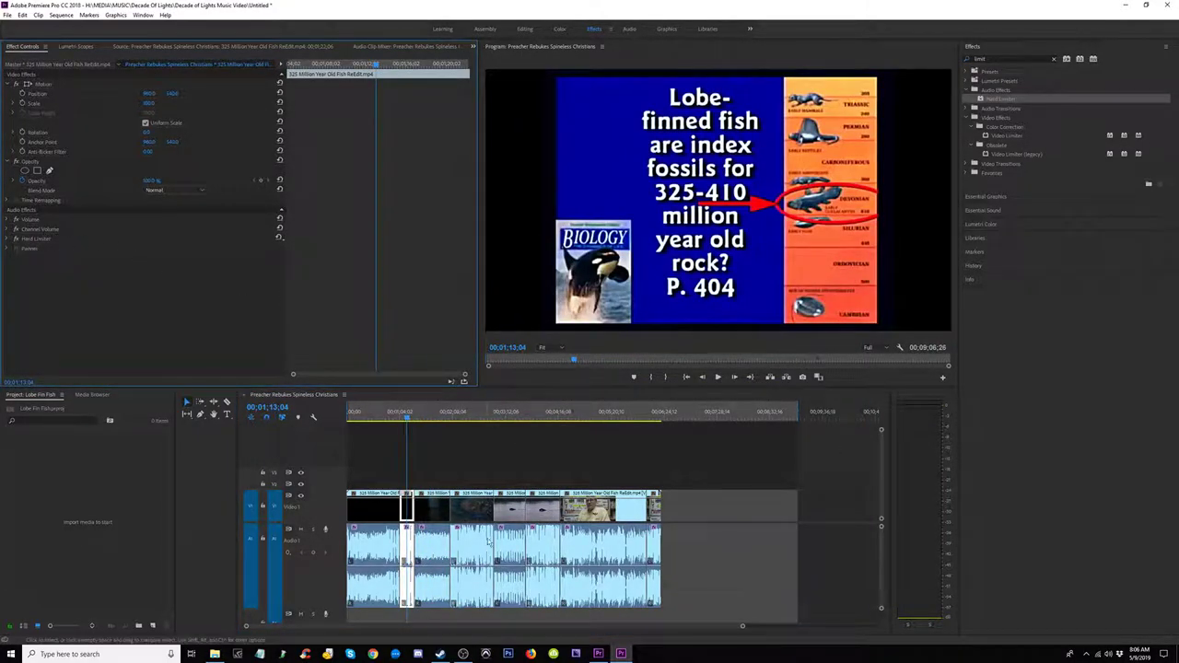
pyautogui.click(476, 419)
pyautogui.click(471, 551)
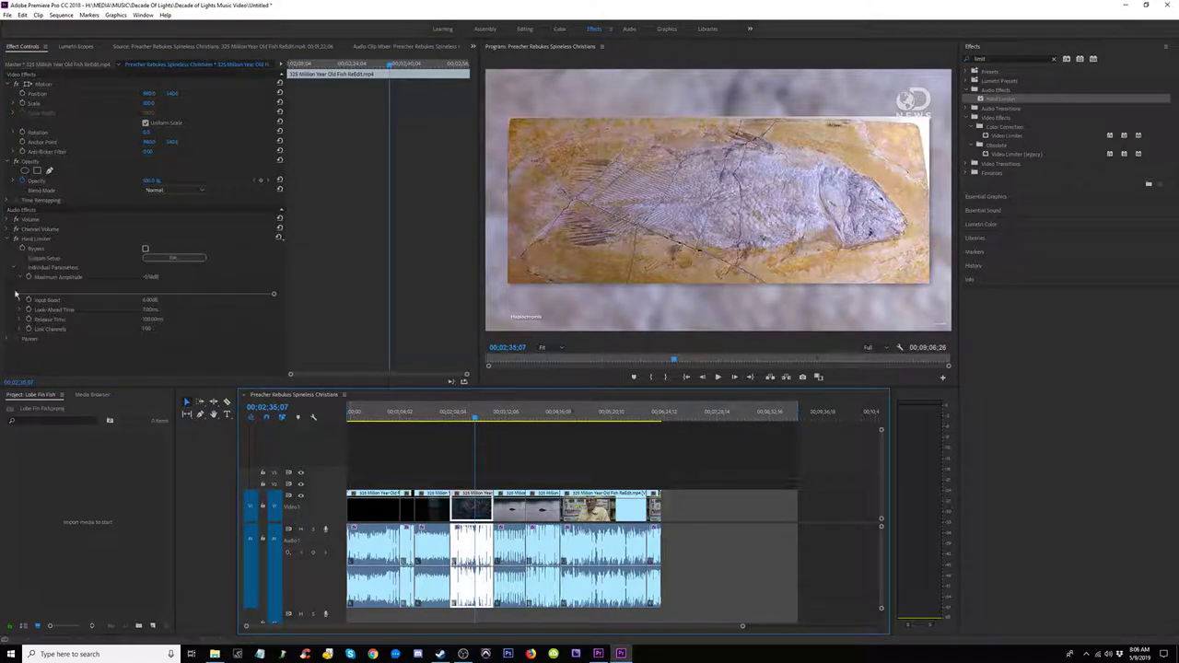
pyautogui.click(12, 240)
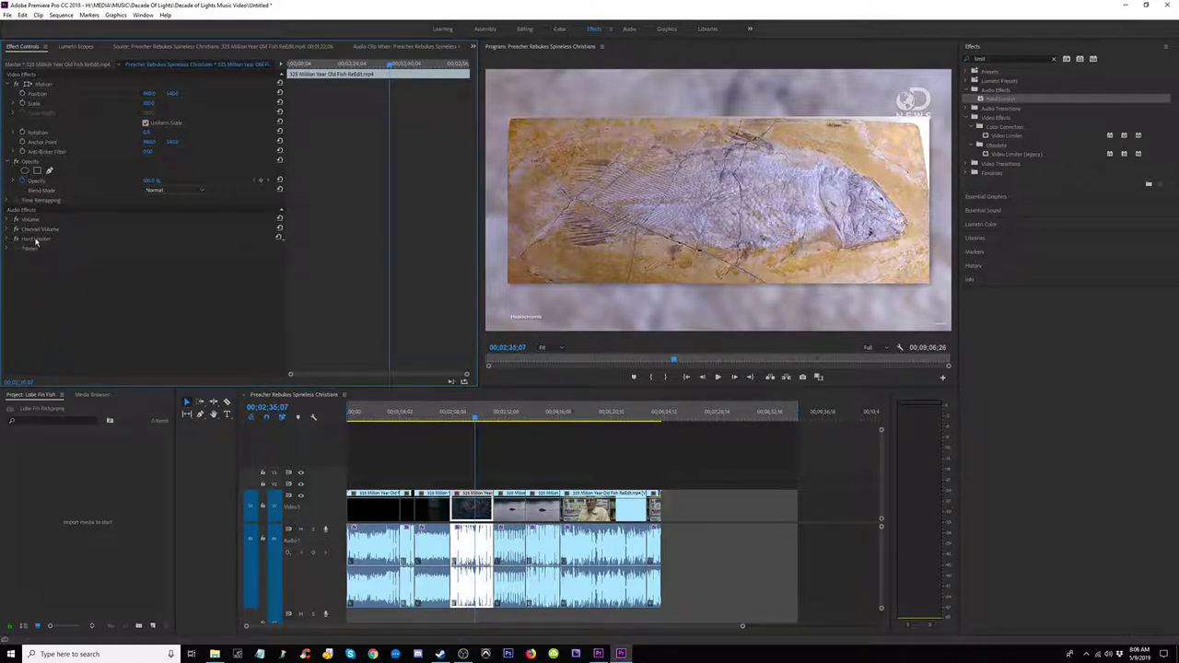
# Step: Place the Hard Limiter after Dynamics Processing on the fifth segment and move the playhead into the sixth segment
pyautogui.click(508, 551)
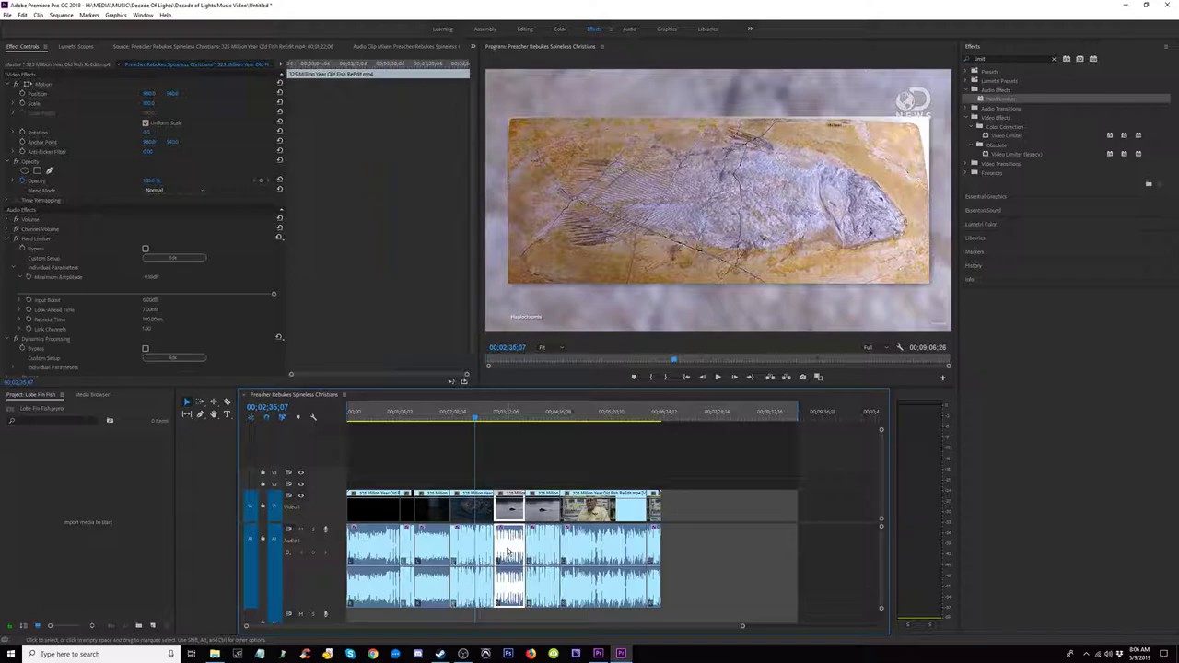
pyautogui.click(14, 339)
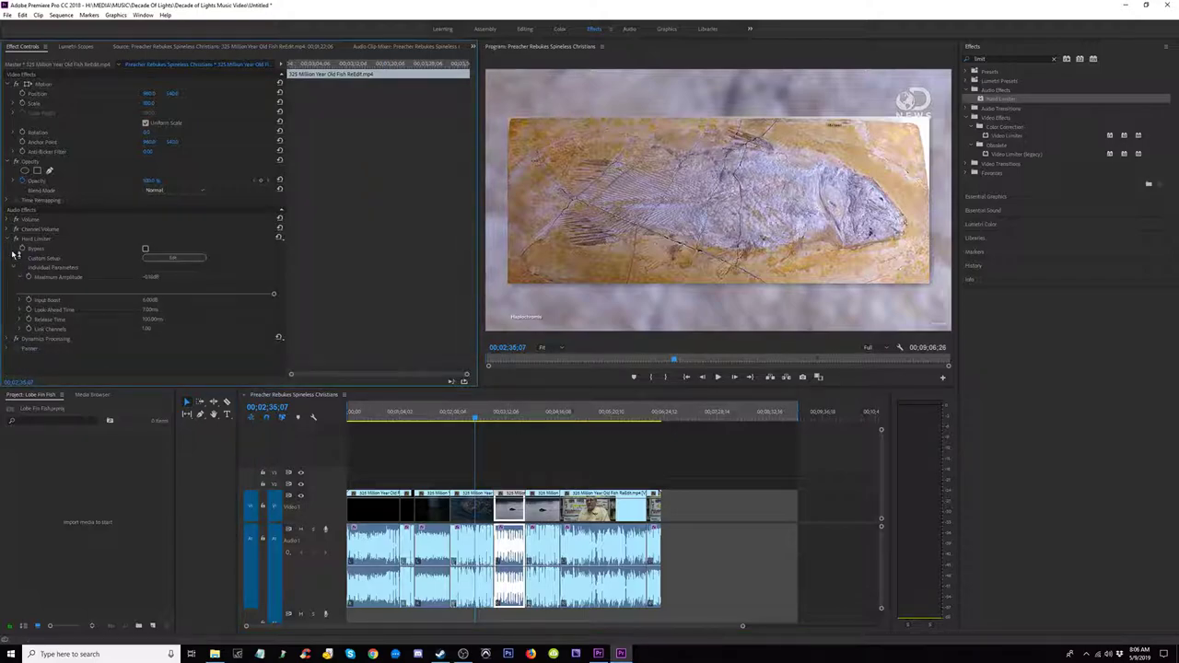
pyautogui.click(12, 241)
pyautogui.moveTo(37, 239); pyautogui.dragTo(37, 251)
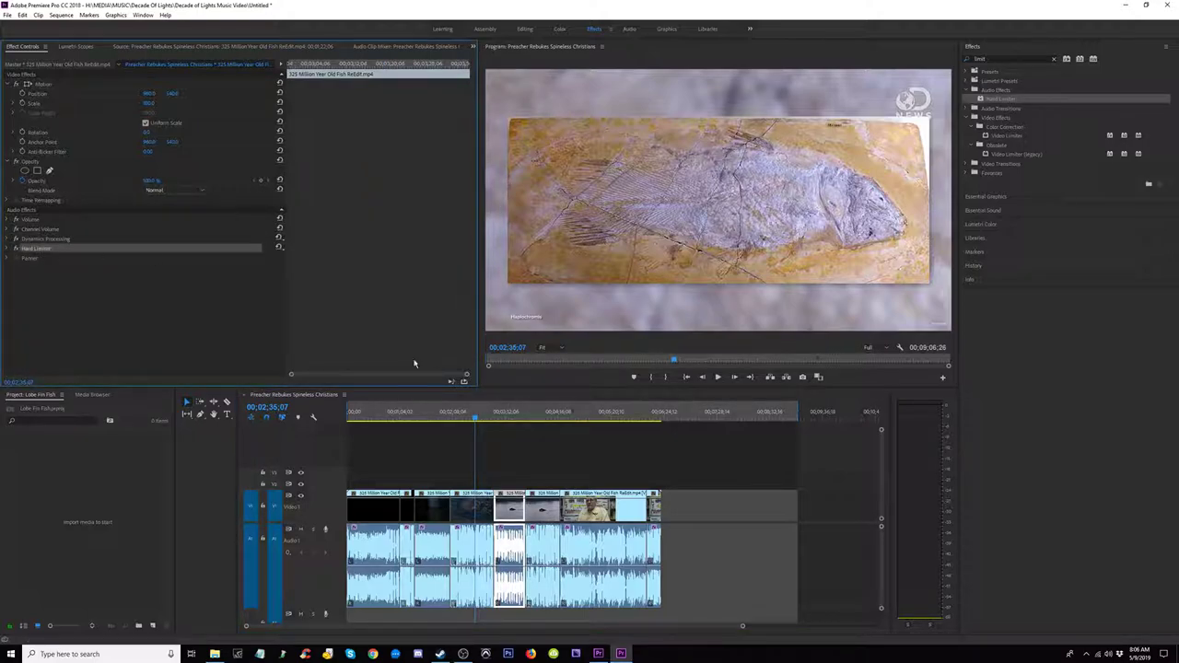
pyautogui.click(533, 415)
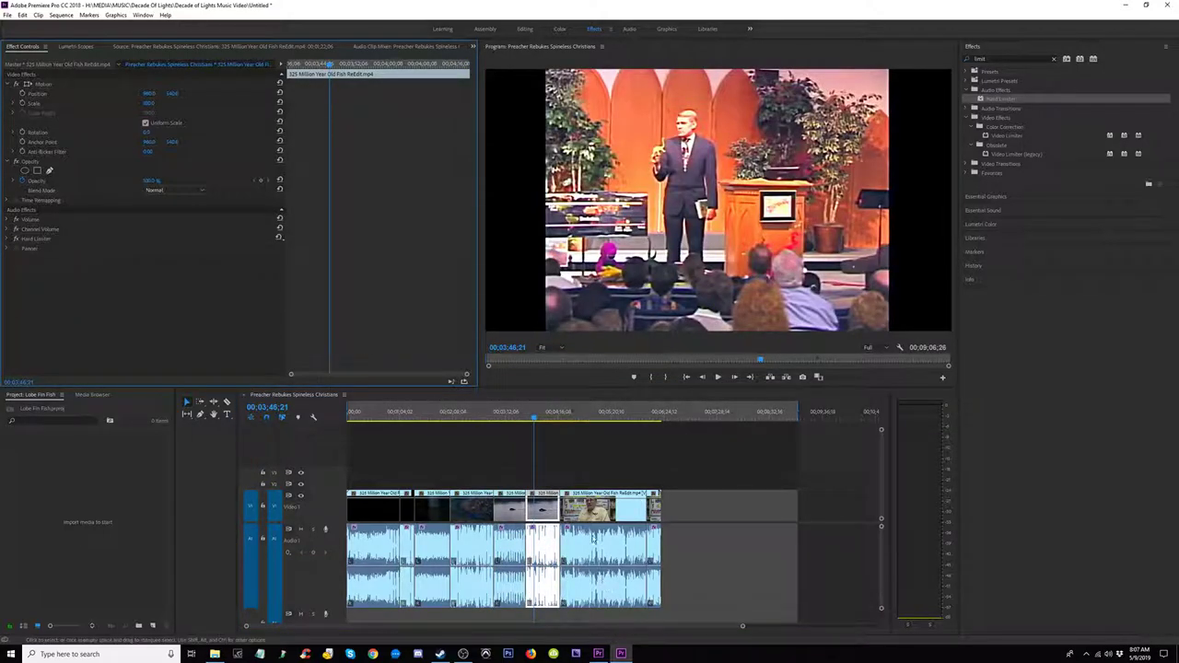
# Step: Place the Hard Limiter after Dynamics Processing on the seventh segment and collapse both effects' settings
pyautogui.click(594, 540)
pyautogui.click(601, 412)
pyautogui.click(7, 239)
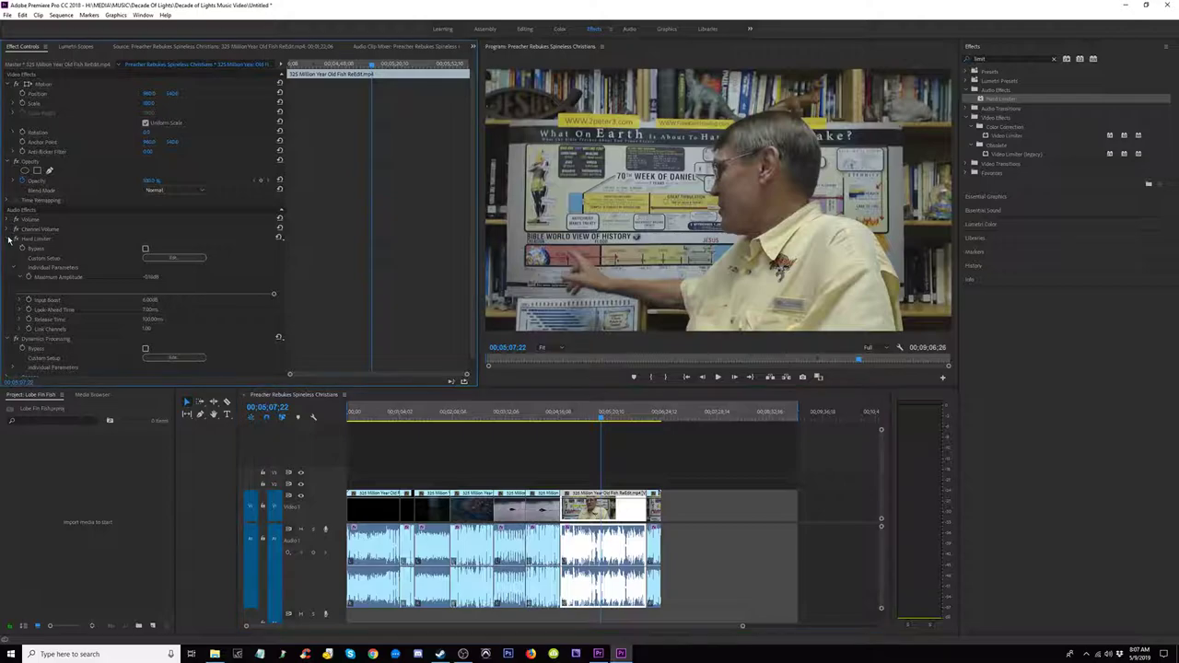
pyautogui.moveTo(36, 238); pyautogui.dragTo(38, 265)
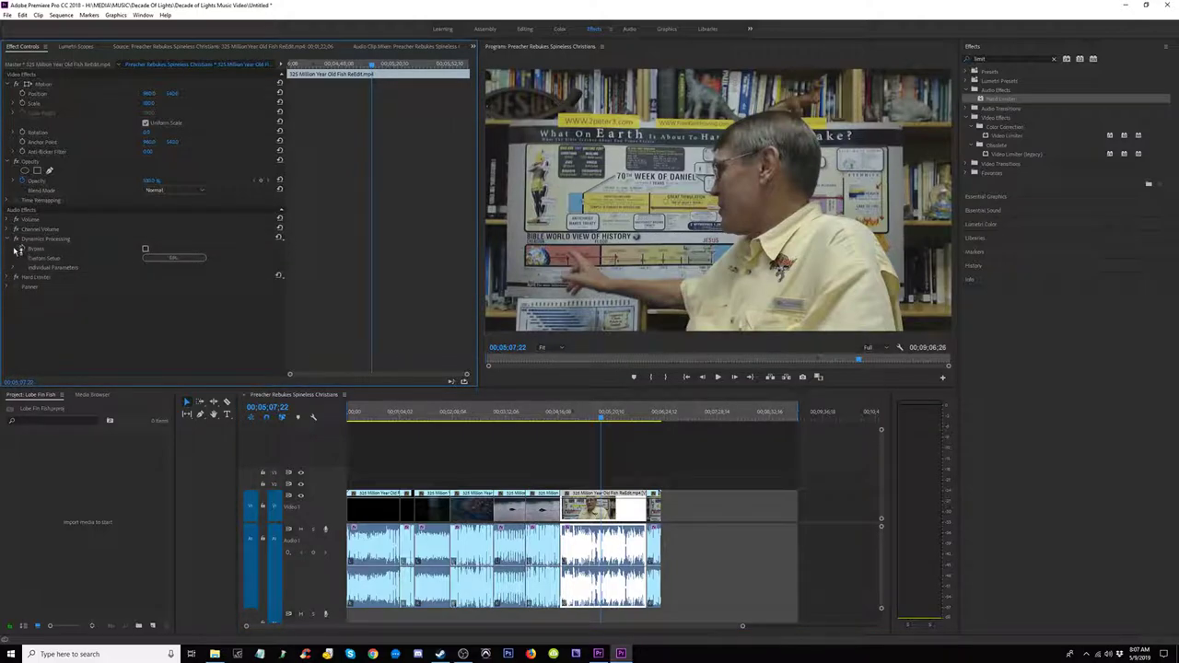
pyautogui.click(7, 238)
# Step: Check the audio effects on the last segment at 00;06;10;25
pyautogui.click(656, 413)
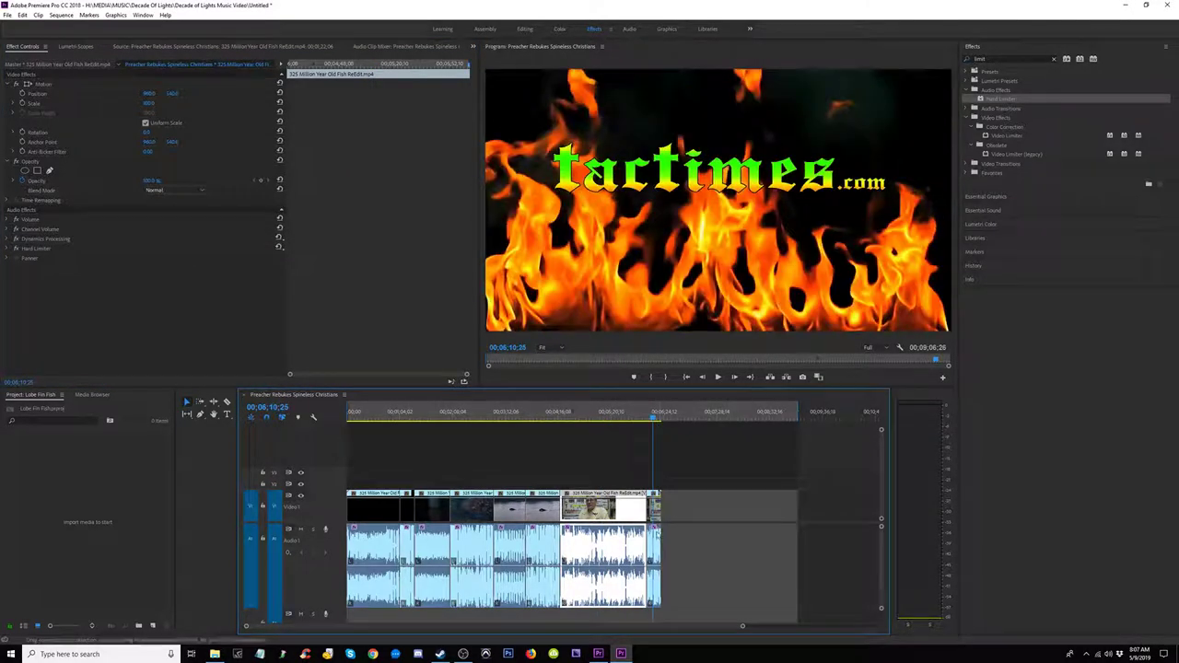
pyautogui.click(15, 239)
pyautogui.click(8, 239)
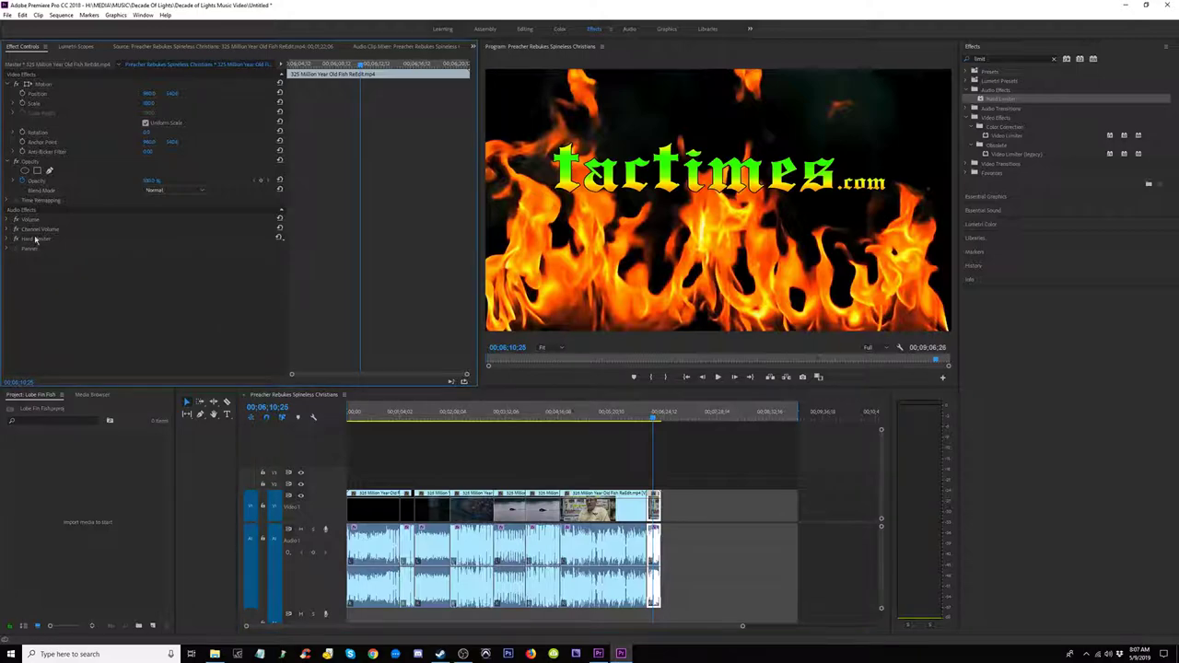
# Step: Play short passages across the timeline from the seventh segment back to the first, stopping in the second segment at 00;01;10;26
pyautogui.press('space')
pyautogui.click(604, 416)
pyautogui.press('space')
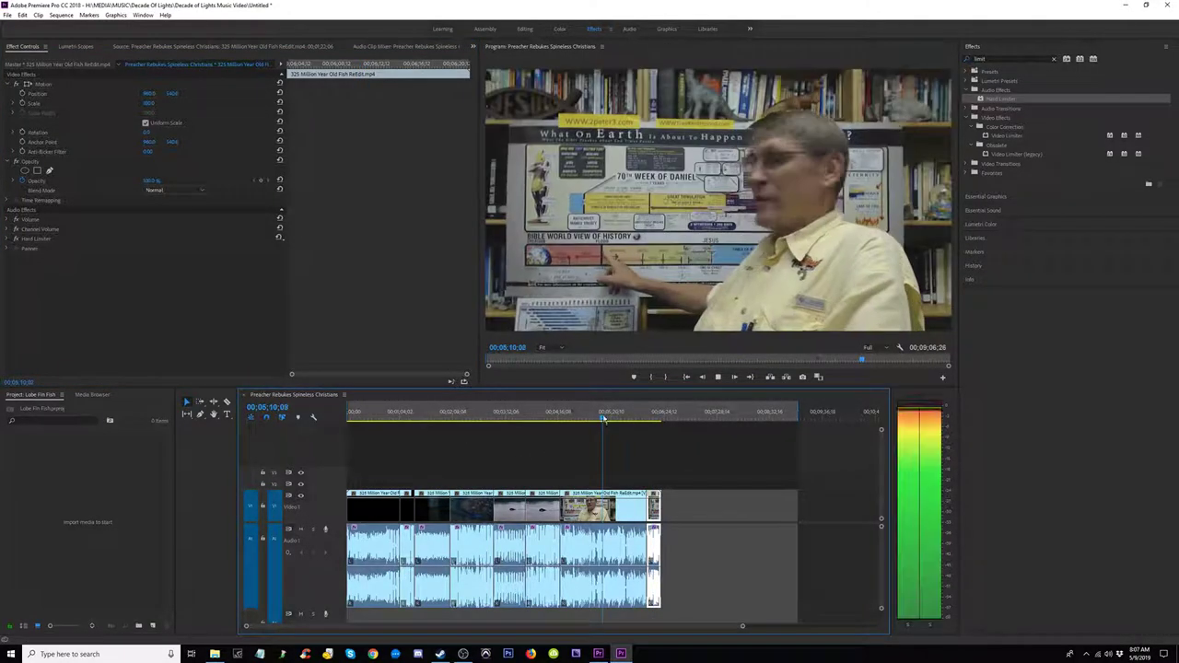
pyautogui.click(532, 418)
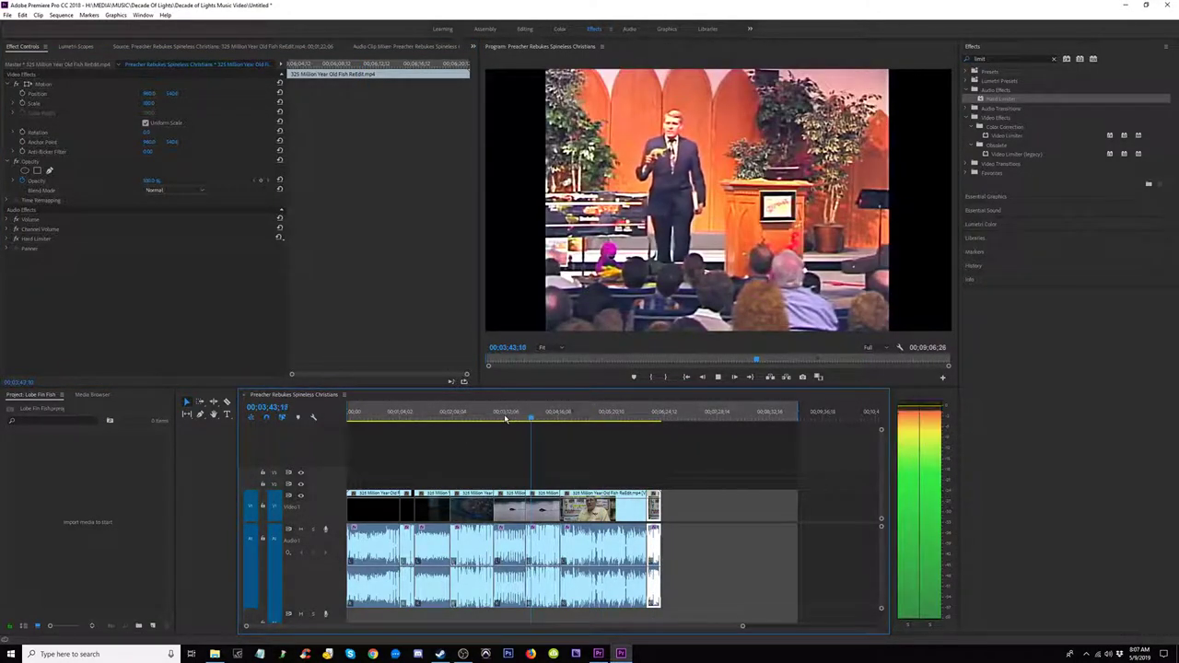
pyautogui.click(506, 419)
pyautogui.click(467, 418)
pyautogui.moveTo(468, 417); pyautogui.dragTo(467, 417)
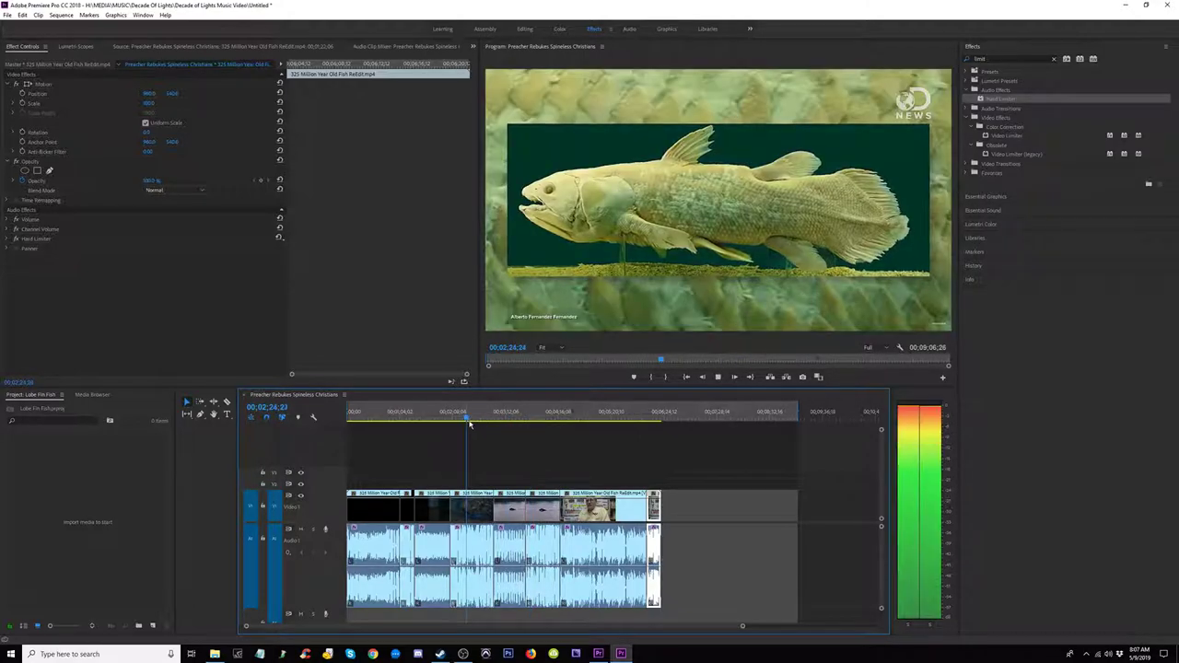
pyautogui.click(426, 415)
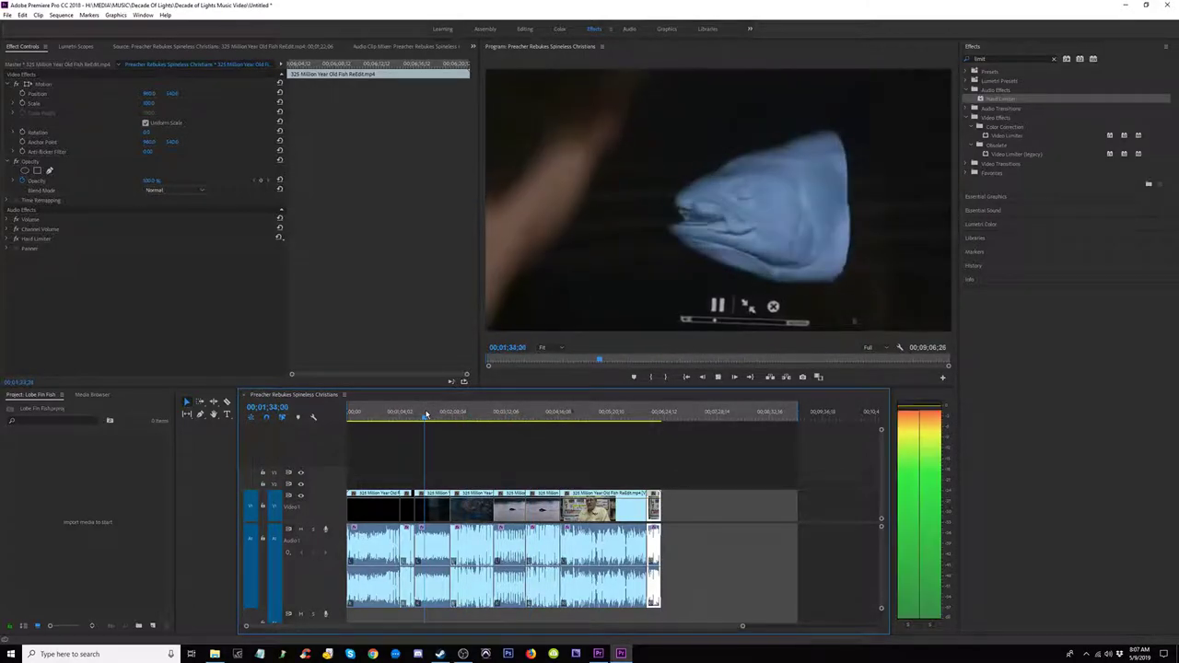
pyautogui.click(364, 416)
pyautogui.press('space')
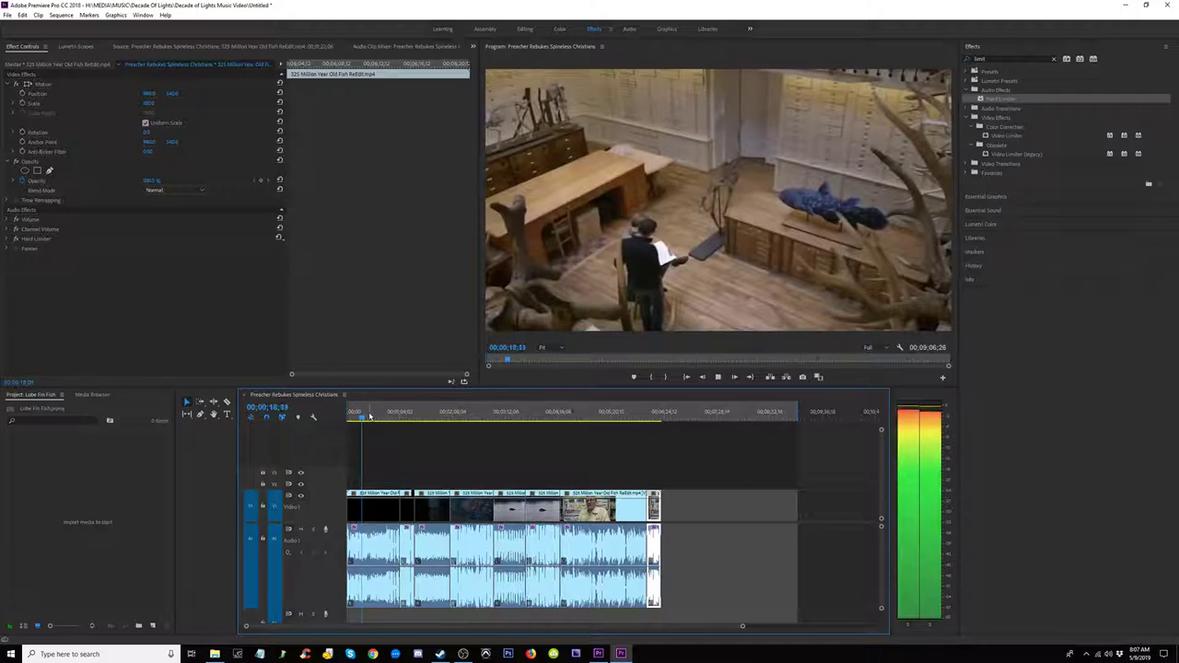
pyautogui.click(406, 416)
pyautogui.press('space')
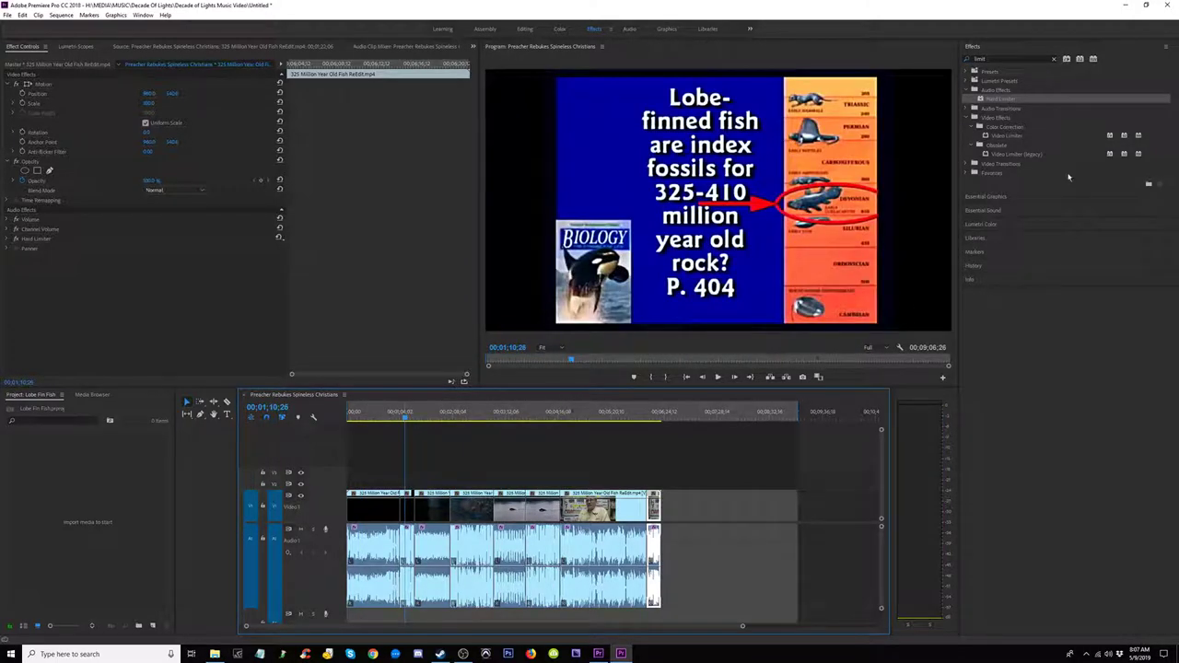
# Step: Play the third and seventh segments briefly to compare their levels, selecting the seventh and stopping at 00;05;08;05
pyautogui.click(433, 416)
pyautogui.press('space')
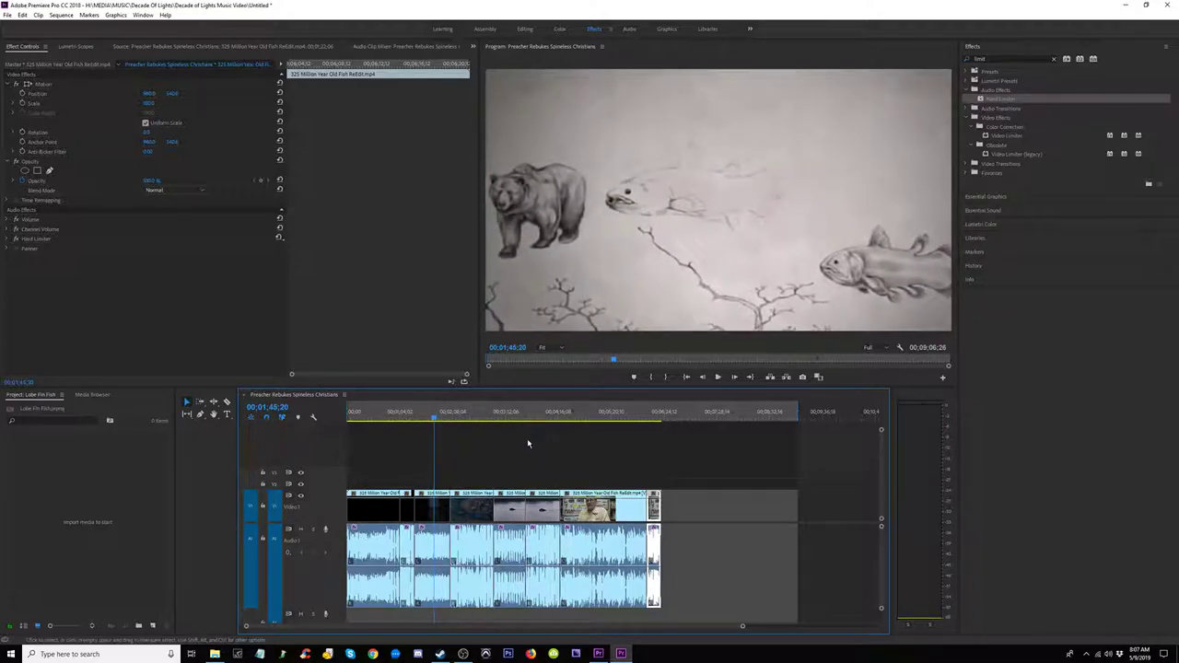
pyautogui.click(596, 419)
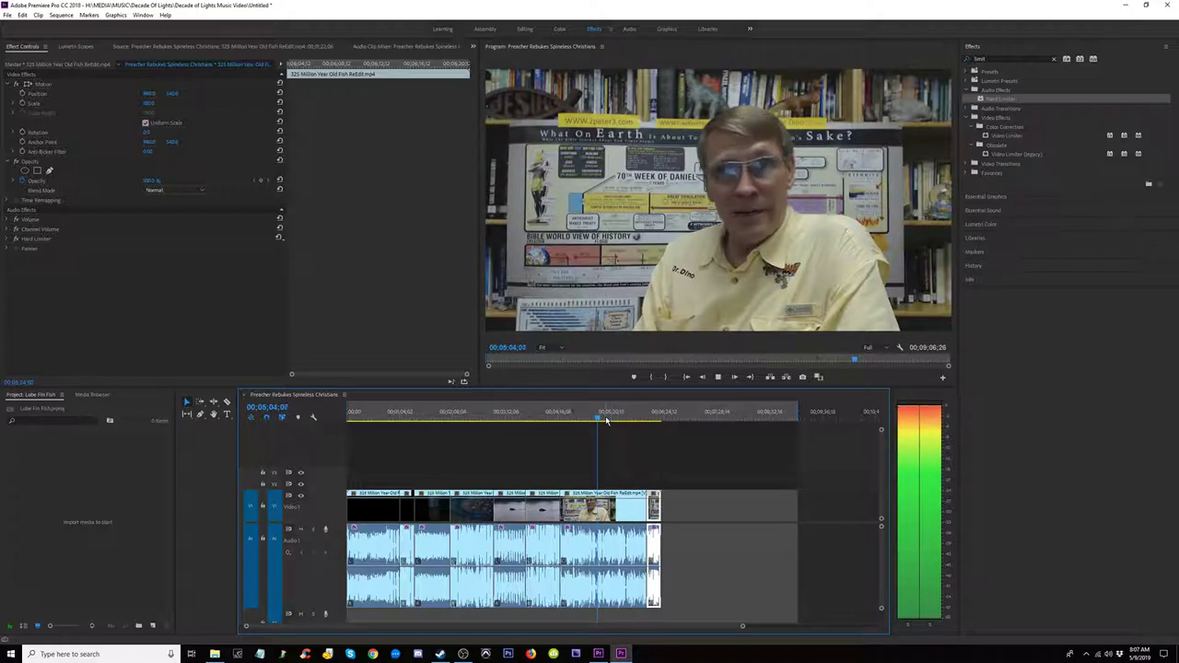
pyautogui.click(606, 518)
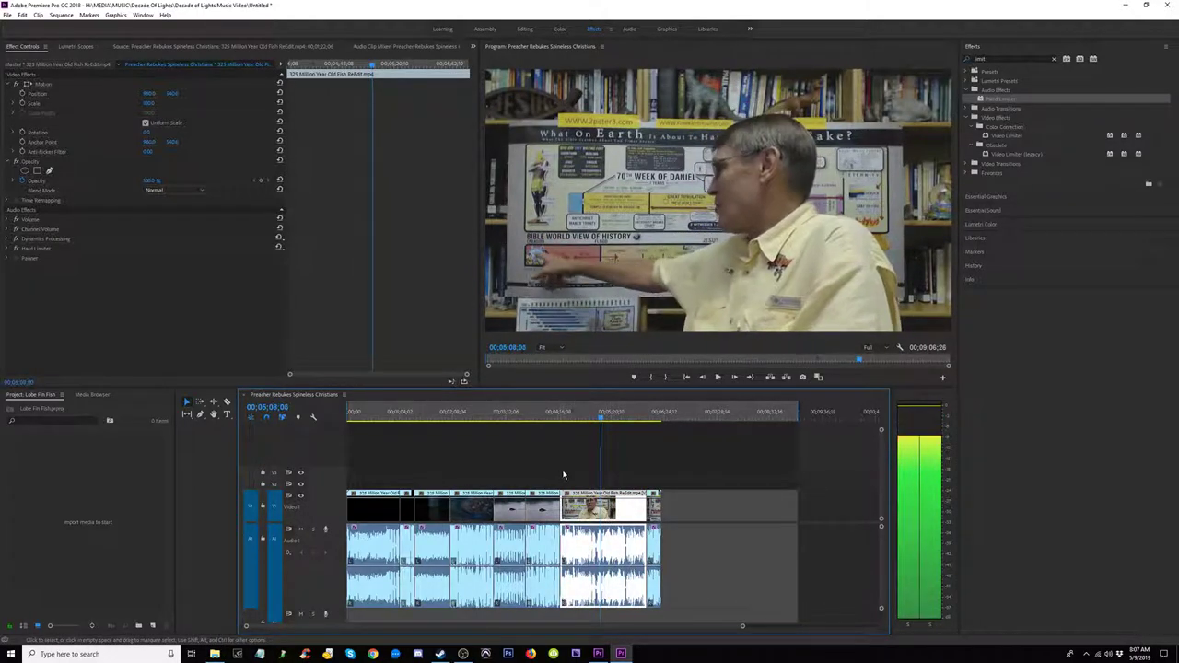
pyautogui.press('space')
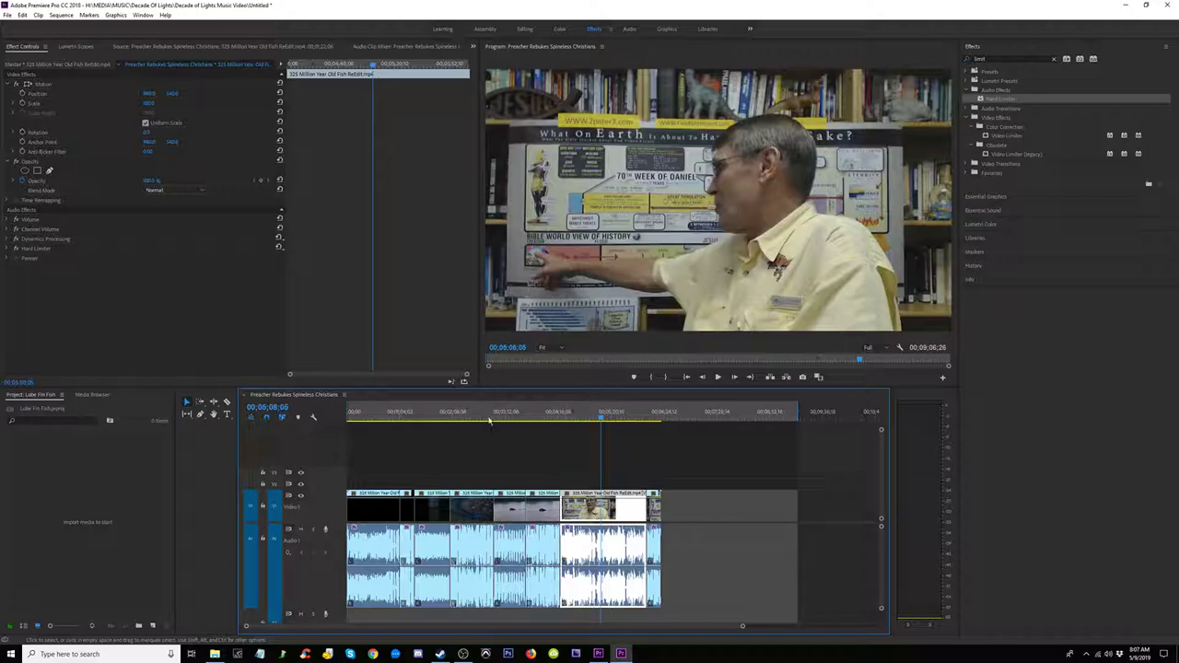
# Step: Check the audio effect order on the fifth, third and first segments
pyautogui.click(514, 414)
pyautogui.click(500, 550)
pyautogui.click(426, 415)
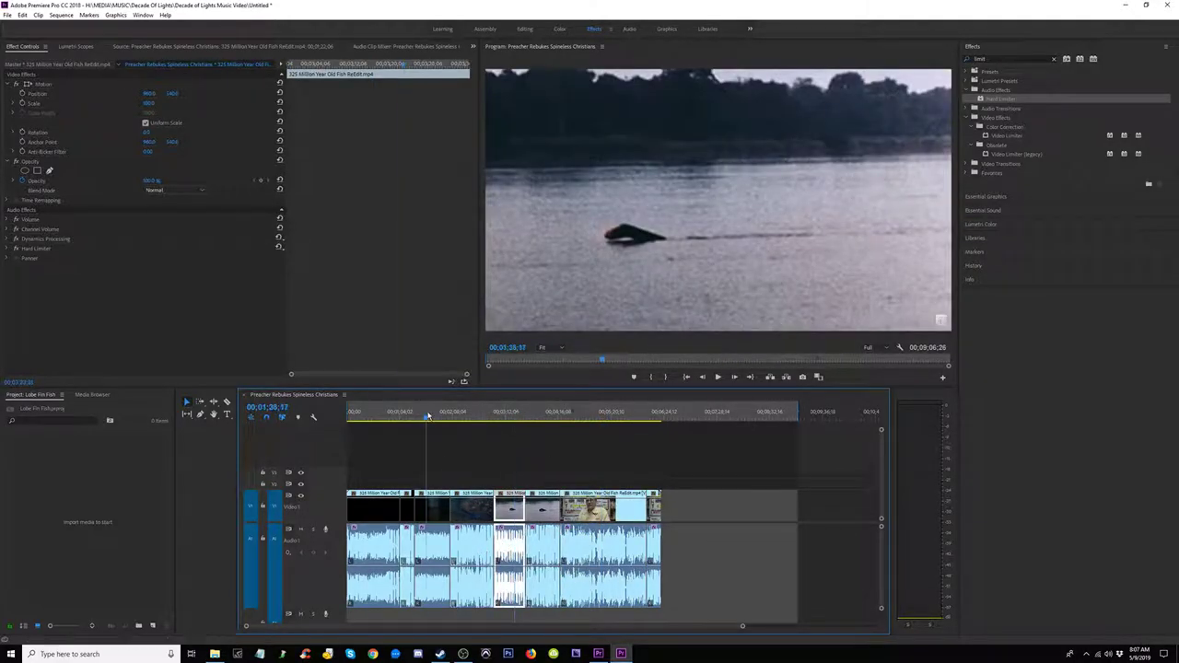
pyautogui.click(424, 547)
pyautogui.click(366, 418)
pyautogui.click(368, 550)
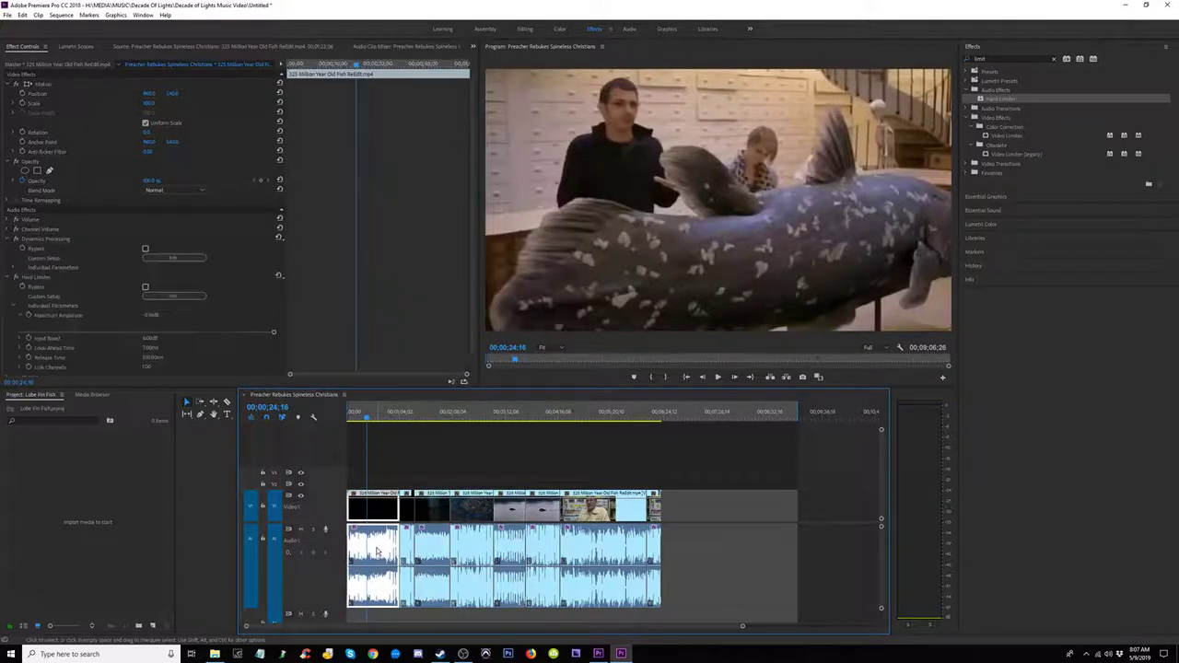
pyautogui.click(427, 413)
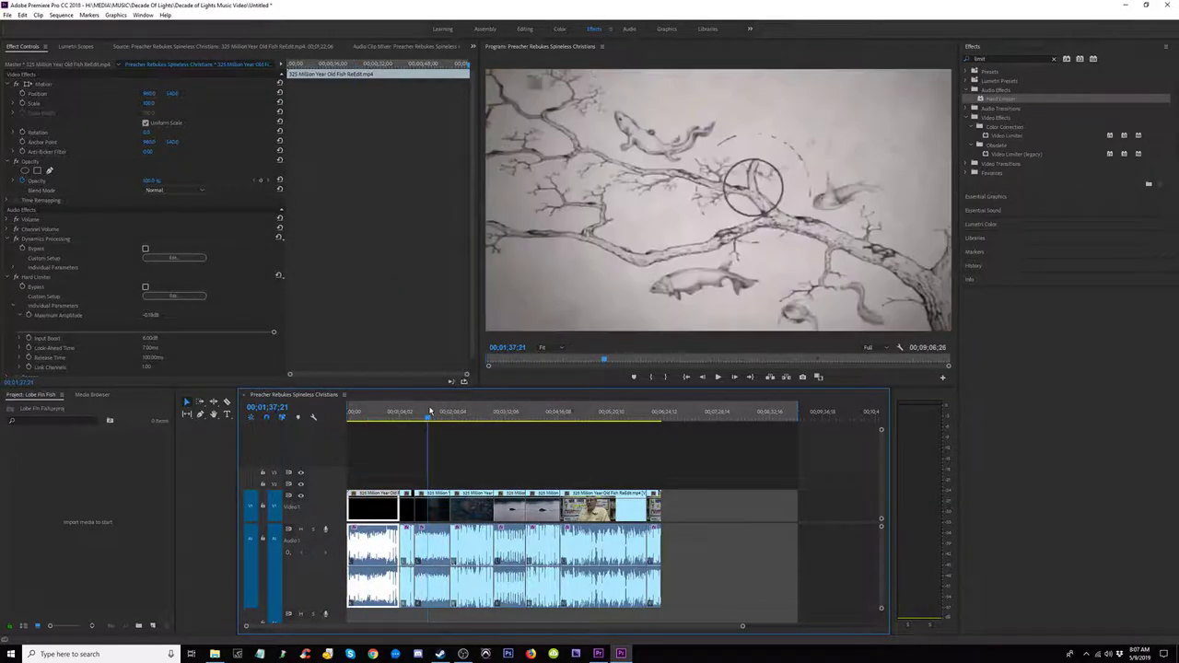
# Step: Shorten the sequence's marked range to end with the last segment, giving a duration of 00;06;21;22
pyautogui.click(653, 421)
pyautogui.moveTo(653, 421); pyautogui.dragTo(620, 414)
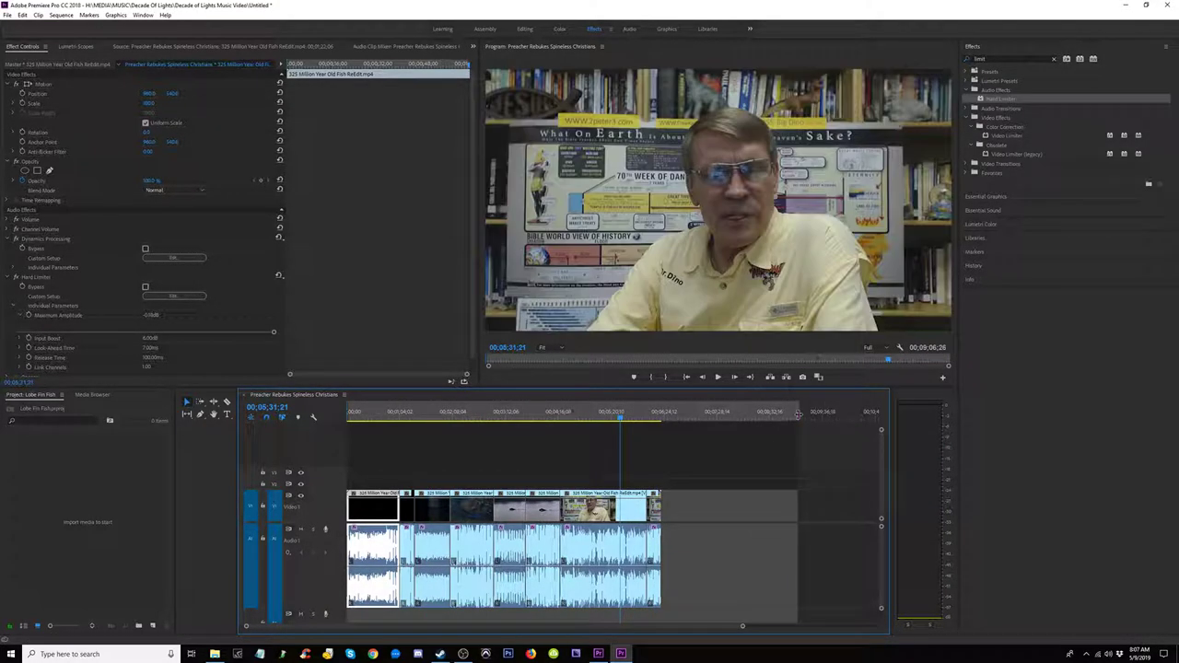
pyautogui.moveTo(798, 414); pyautogui.dragTo(667, 415)
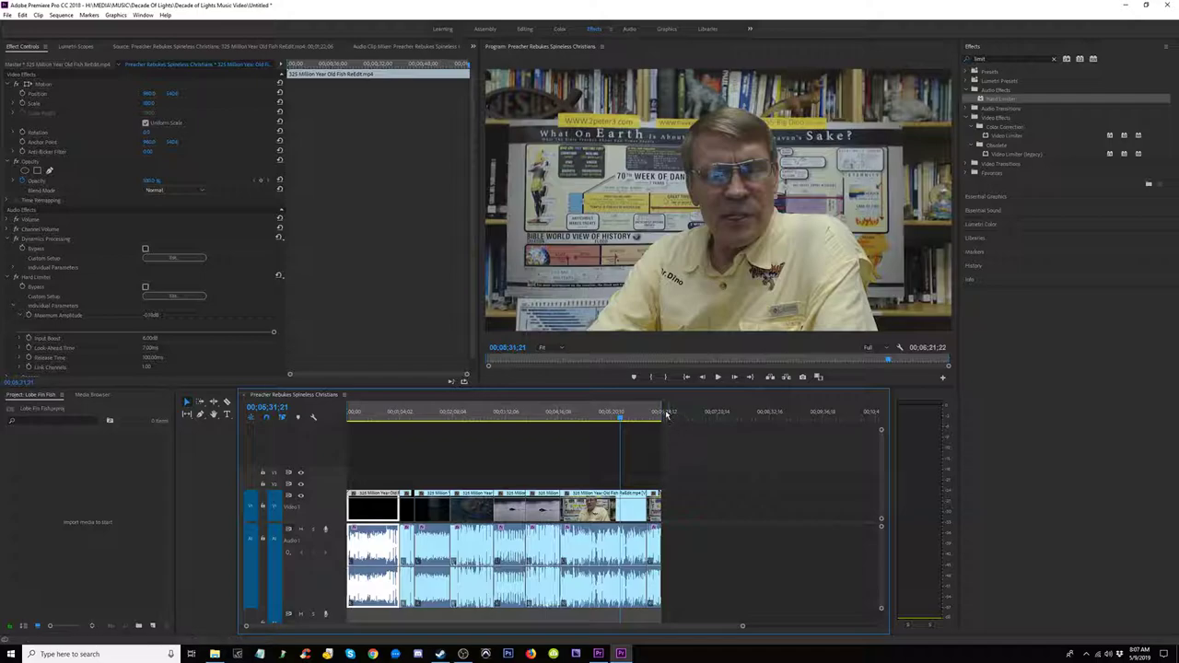
# Step: Examine the fade at the end of the last segment up close, scrubbing to 00;06;21;13
pyautogui.click(659, 412)
pyautogui.press('=')
pyautogui.press('=')
pyautogui.press('=')
pyautogui.press('=')
pyautogui.press('=')
pyautogui.press('=')
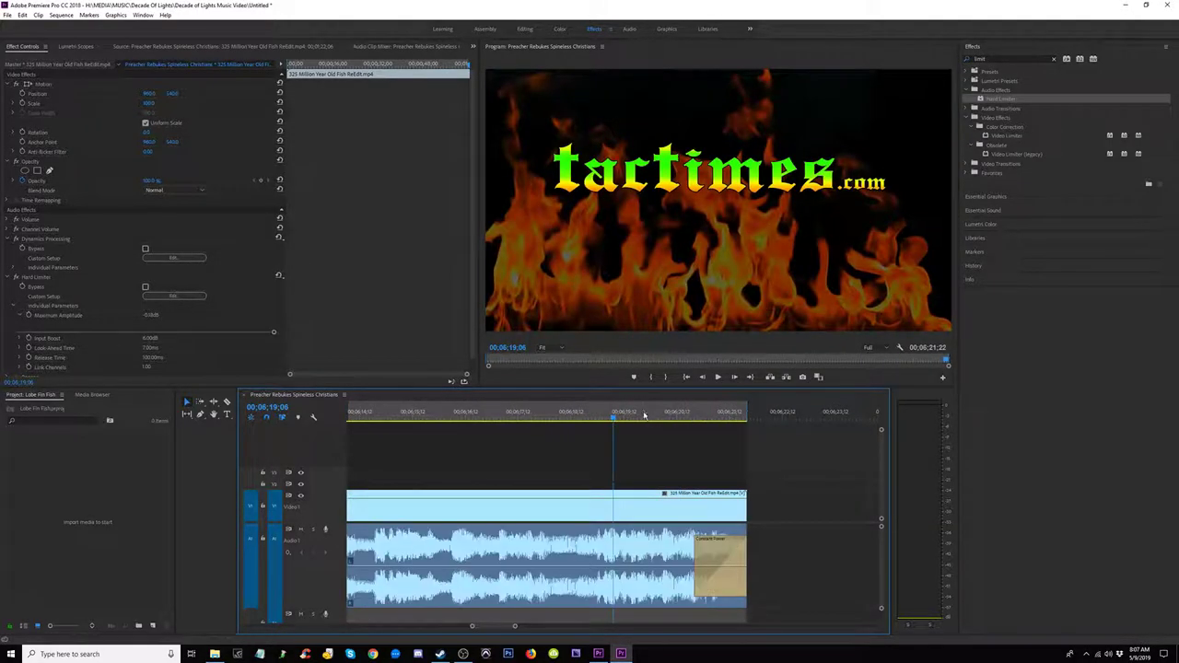
pyautogui.moveTo(645, 414); pyautogui.dragTo(723, 412)
pyautogui.press('-')
pyautogui.press('-')
pyautogui.press('-')
pyautogui.press('-')
pyautogui.press('-')
pyautogui.press('-')
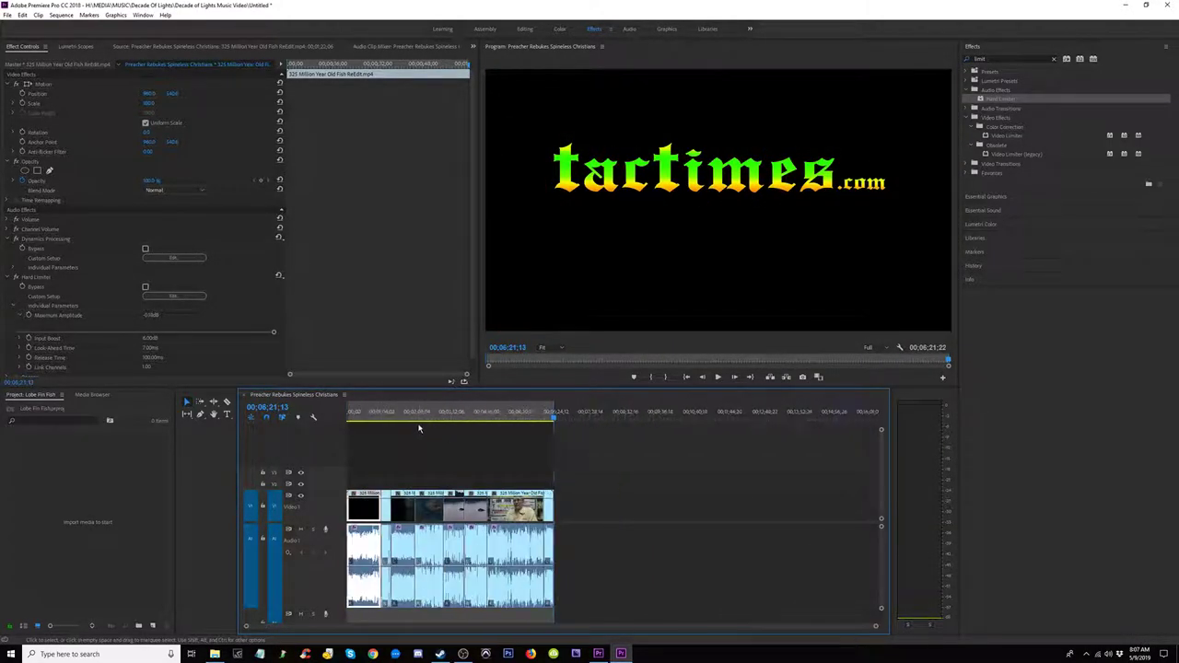
# Step: Scrub back through the whole sequence, ending in the first segment at 00;00;40;21
pyautogui.moveTo(422, 417); pyautogui.dragTo(363, 417)
pyautogui.press('=')
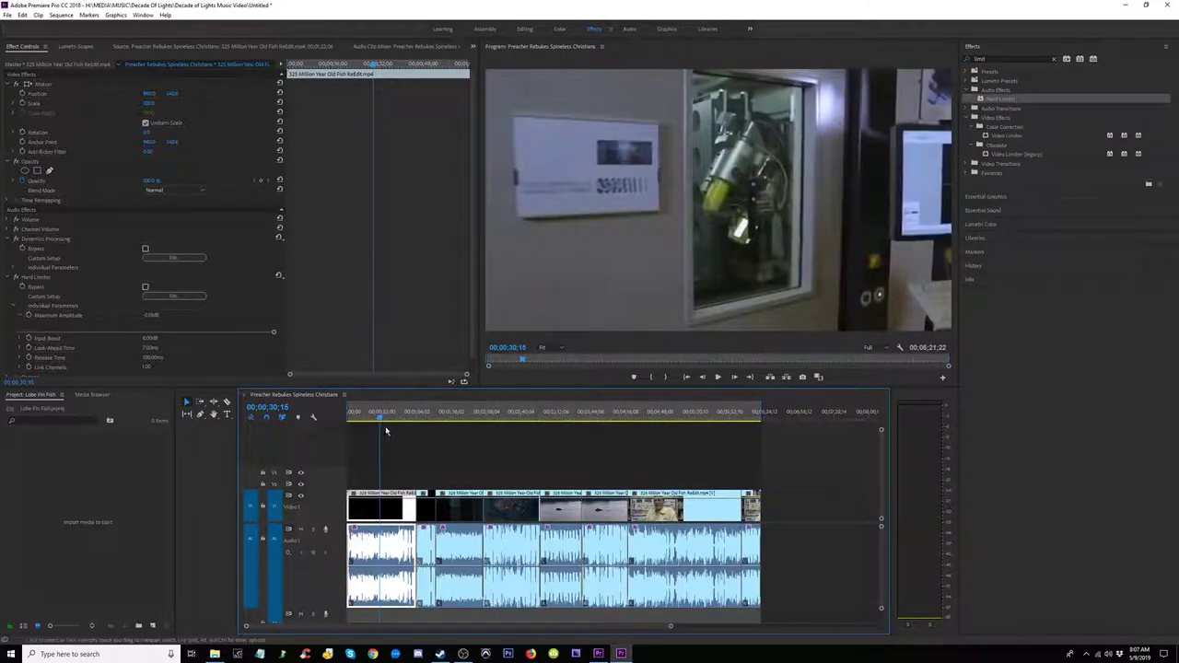
pyautogui.press('-')
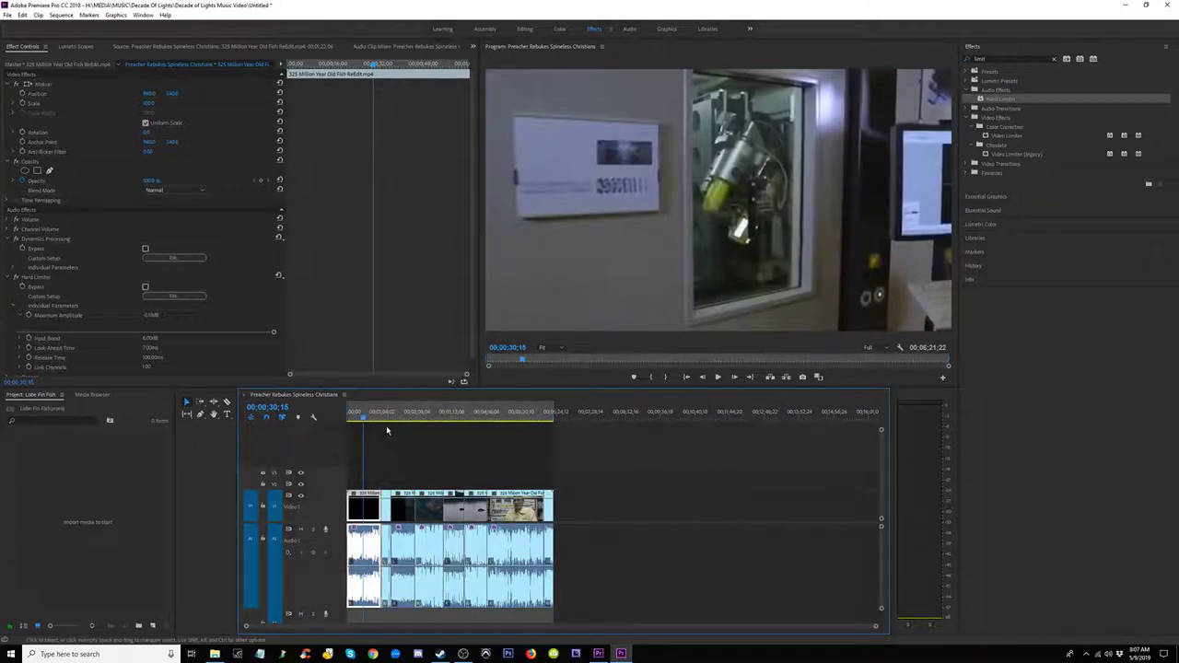
pyautogui.click(428, 413)
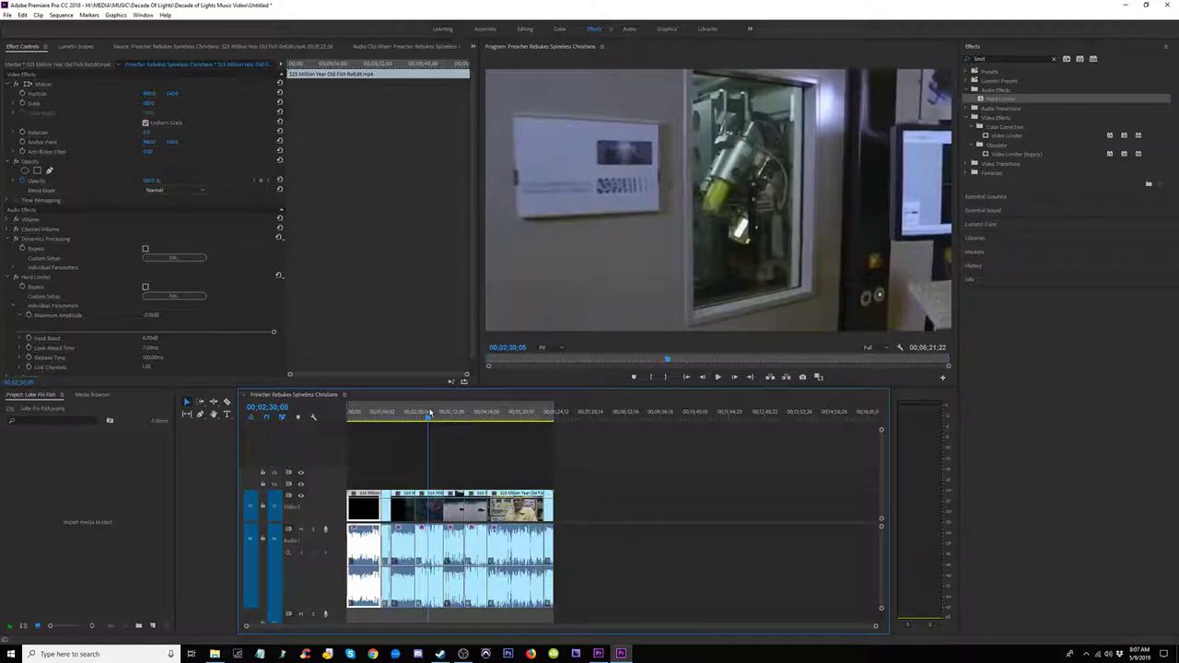
pyautogui.moveTo(429, 413); pyautogui.dragTo(370, 417)
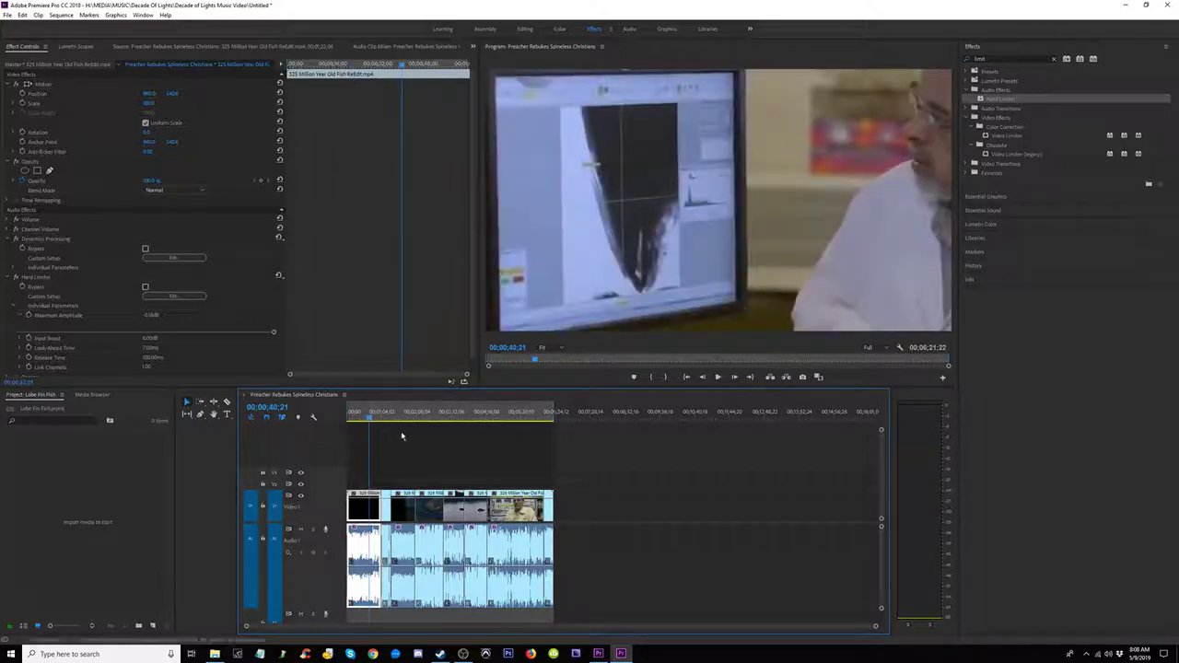
# Step: Restore the program window to a smaller size and open the sequence's export settings, using H.264 with the Custom 1080p HD preset
pyautogui.click(1146, 4)
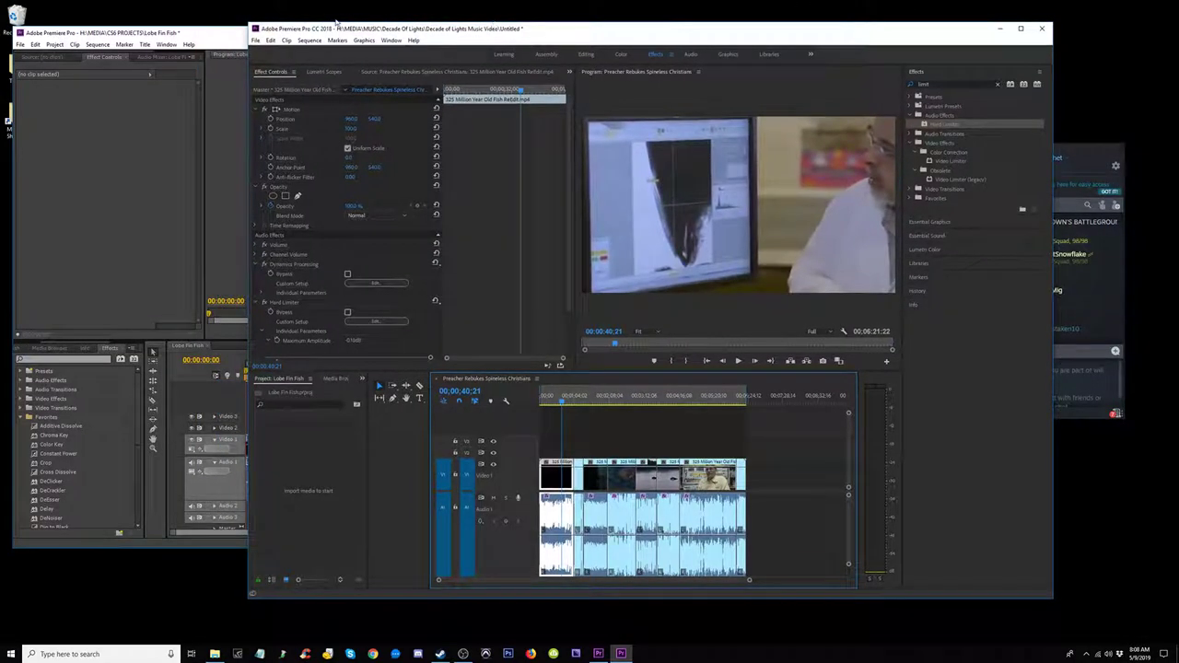
pyautogui.moveTo(399, 25); pyautogui.dragTo(499, 30)
pyautogui.hotkey('ctrl', 'm')
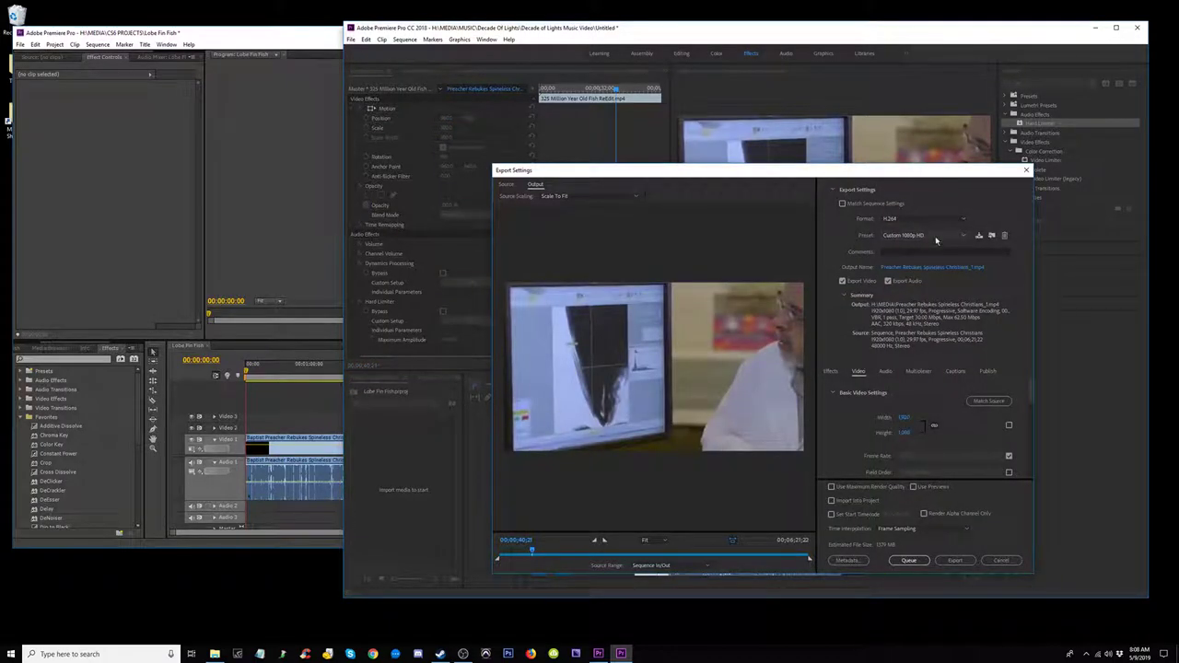
pyautogui.click(938, 235)
pyautogui.click(919, 254)
pyautogui.moveTo(1032, 399); pyautogui.dragTo(1035, 448)
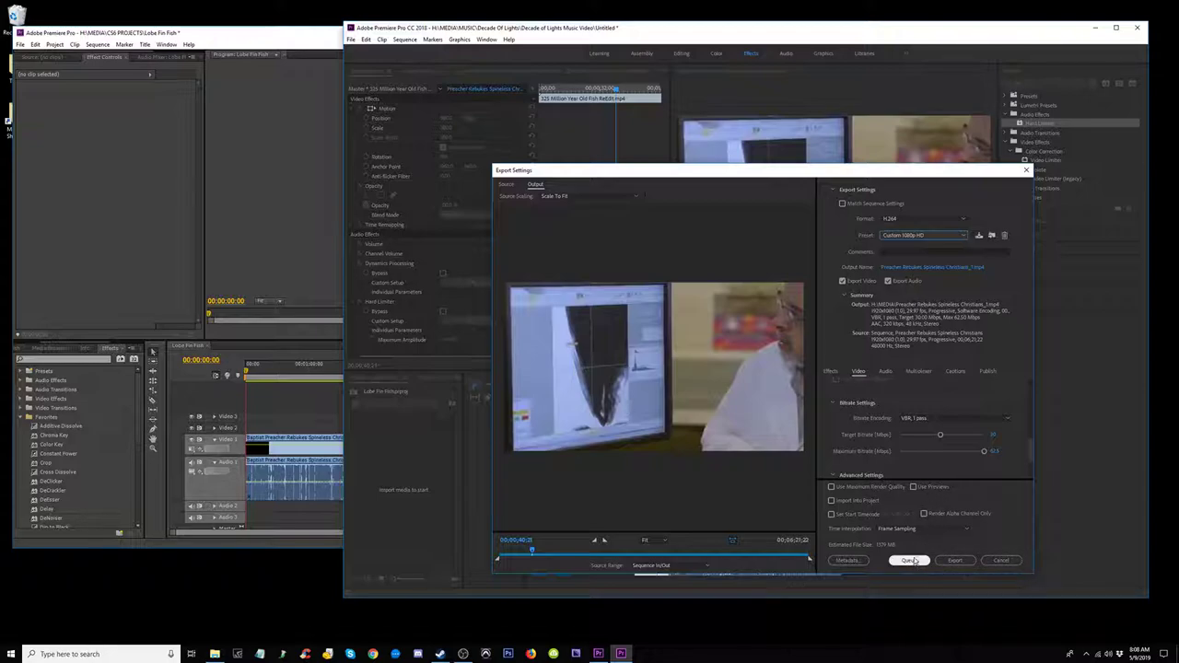
pyautogui.click(911, 560)
pyautogui.click(958, 562)
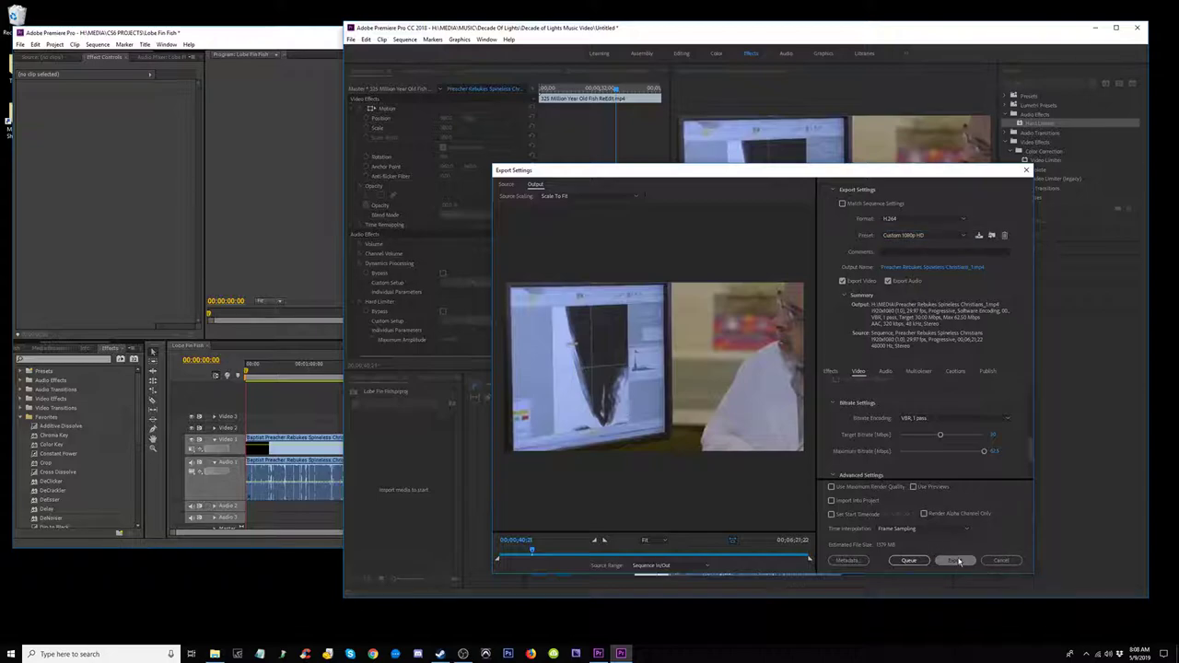
# Step: Name the output file Lobe Fin Fish in the MEDIA folder and start the export
pyautogui.click(931, 268)
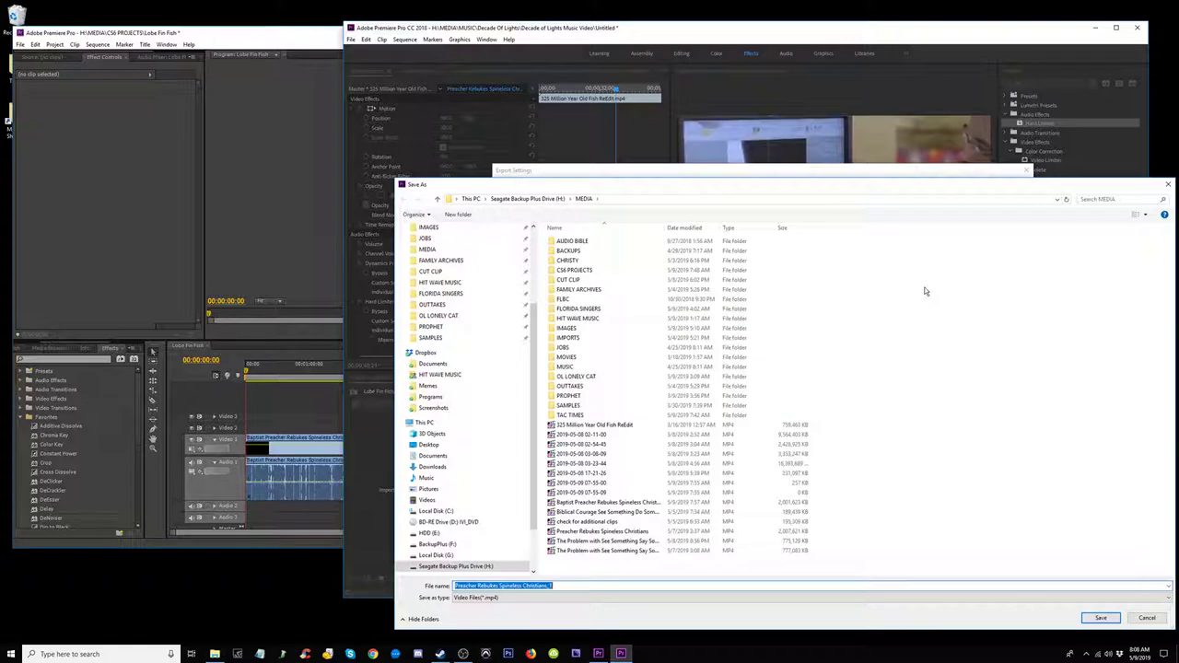
pyautogui.click(606, 427)
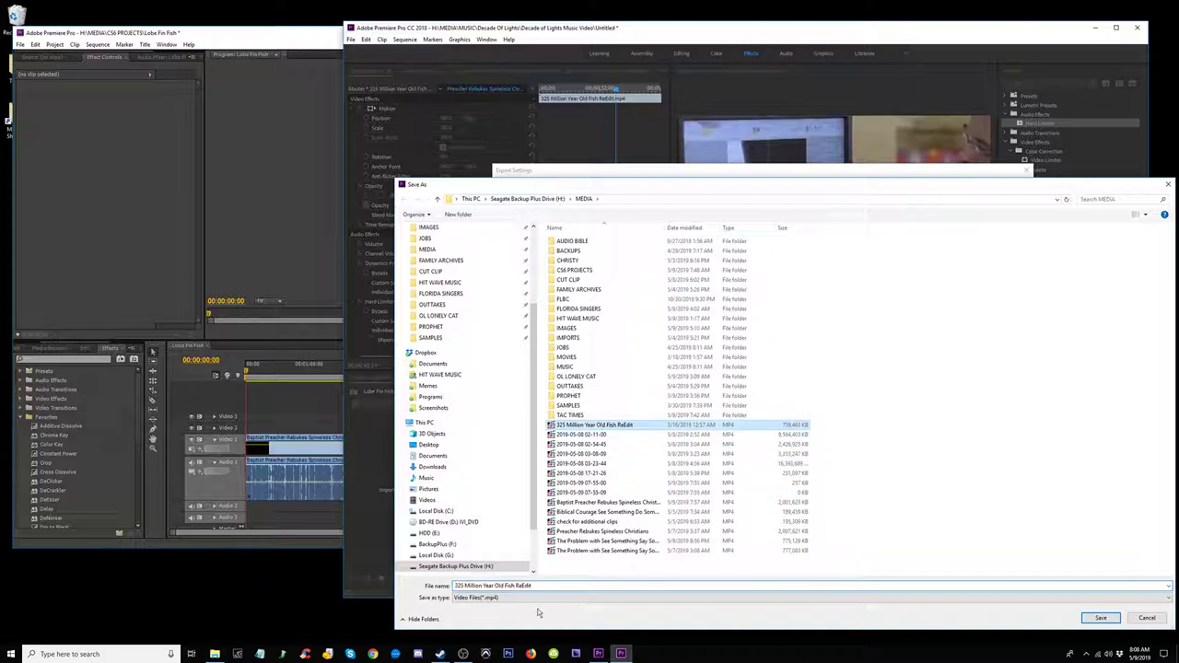
pyautogui.click(508, 586)
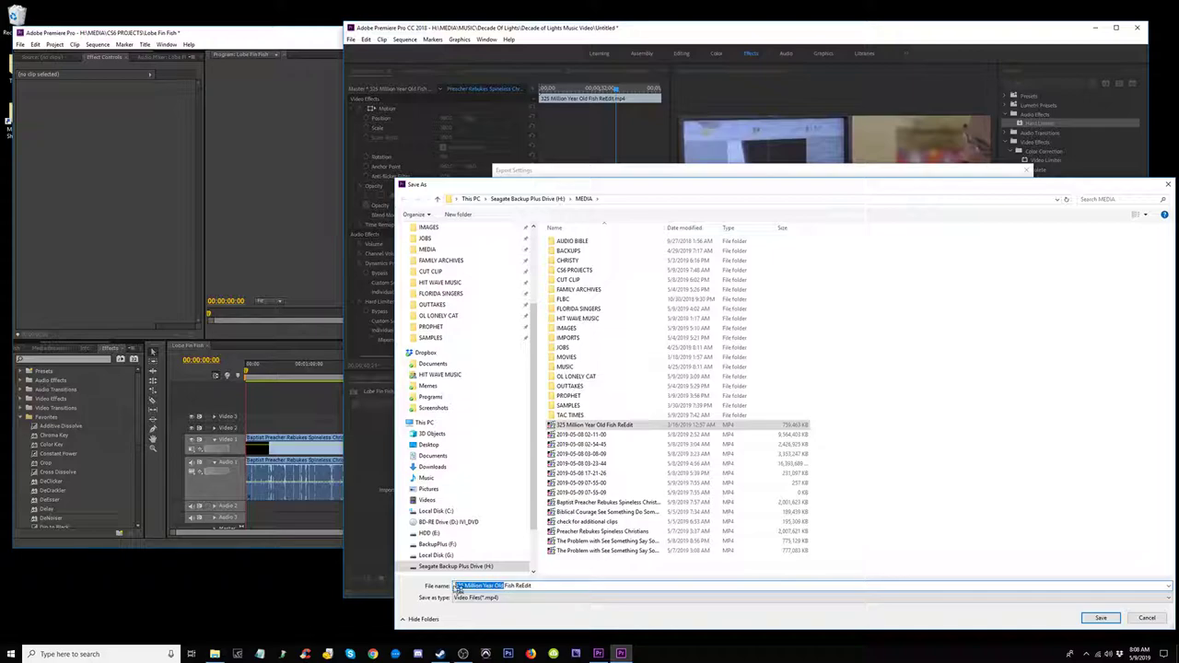
pyautogui.press('BackSpace')
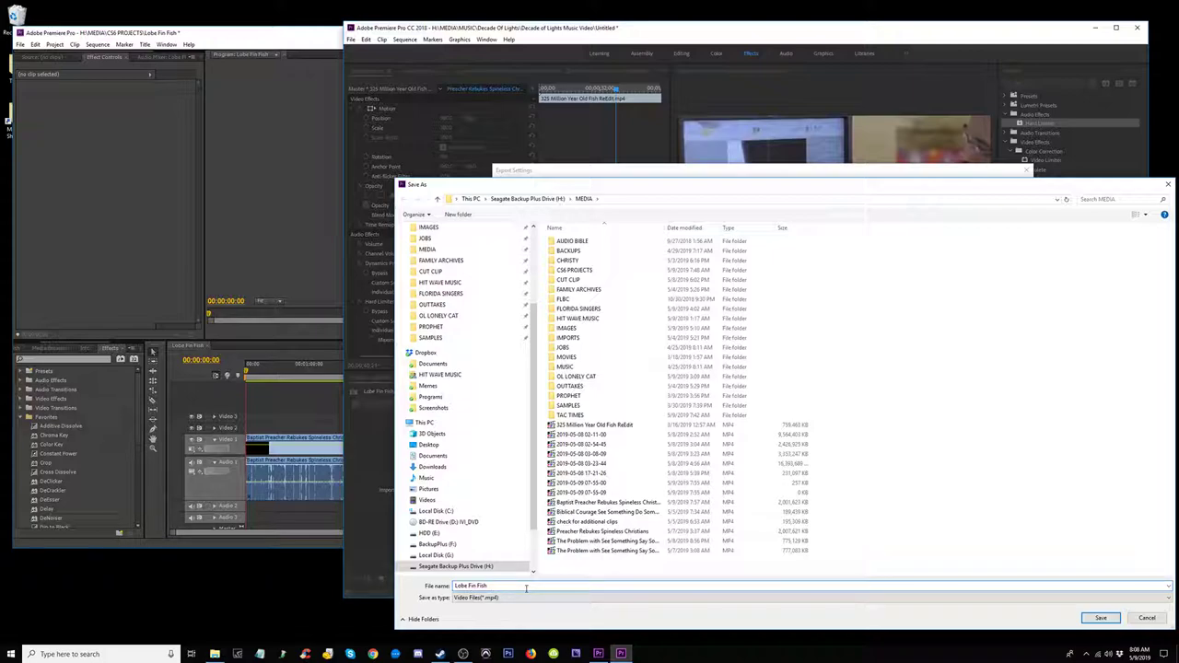
pyautogui.click(1101, 618)
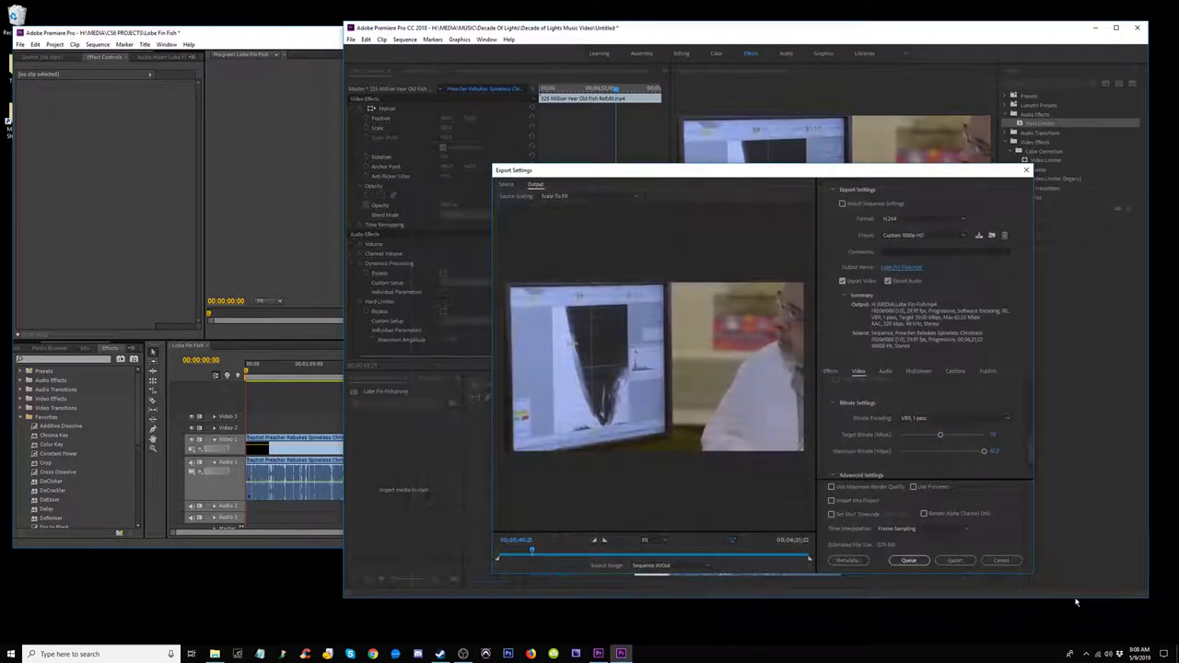
pyautogui.click(957, 561)
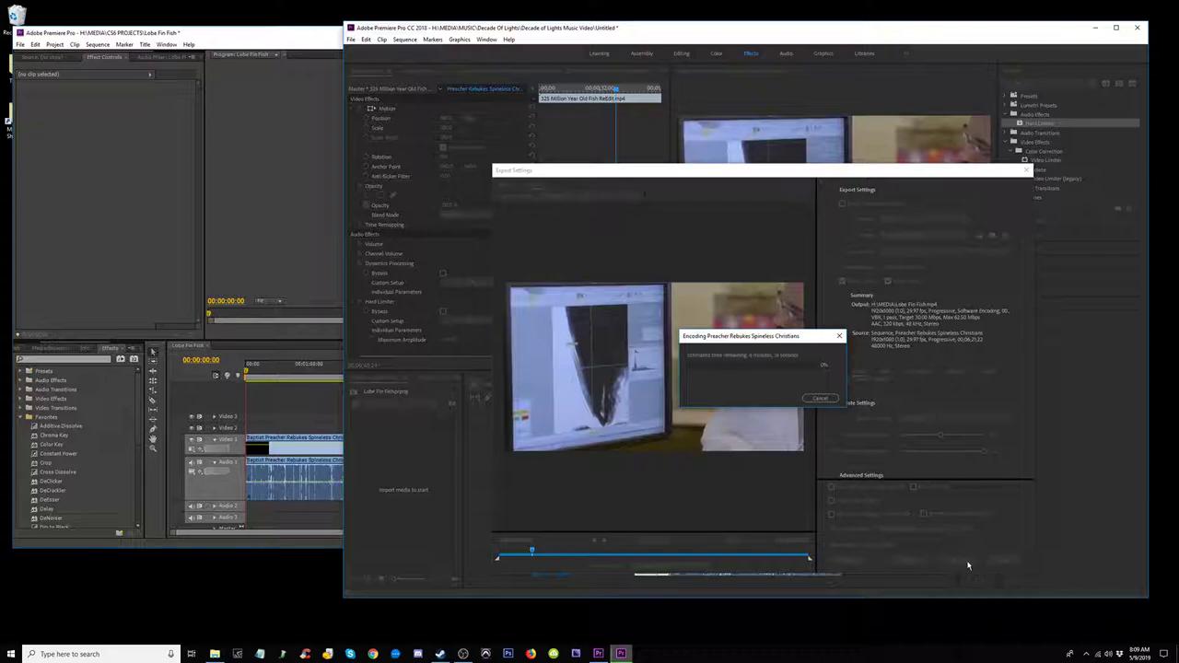
# Step: Switch to the Premiere Pro CS6 window holding the Lobe Fin Fish project and maximize it
pyautogui.moveTo(281, 35); pyautogui.dragTo(371, 58)
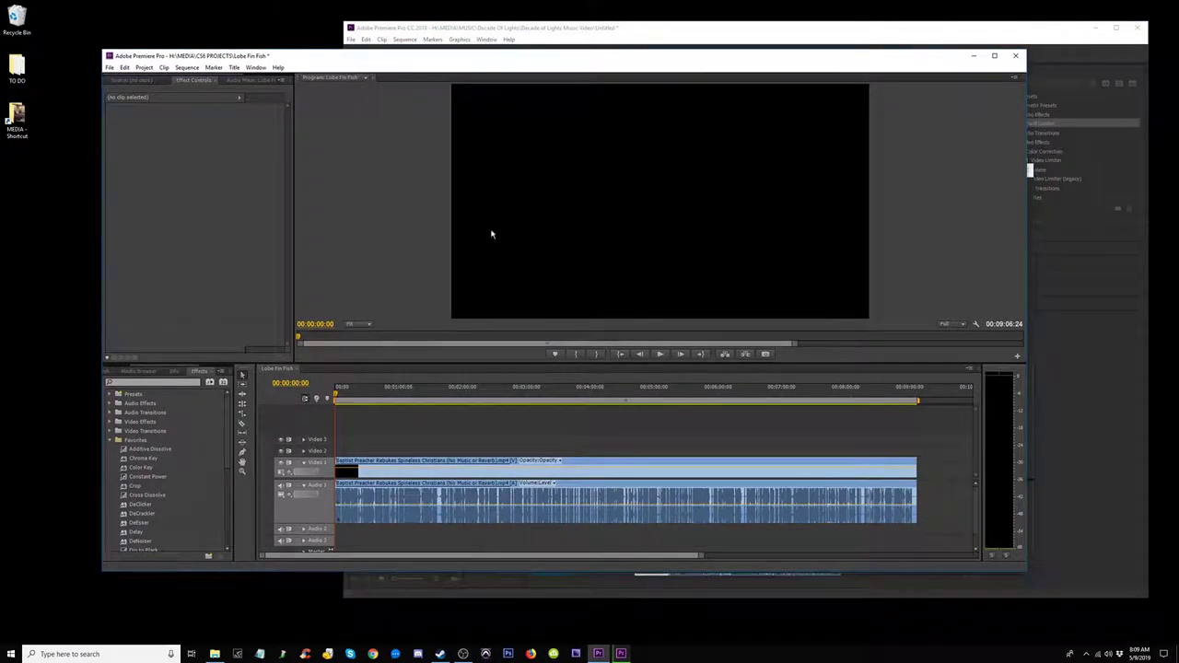
pyautogui.click(344, 394)
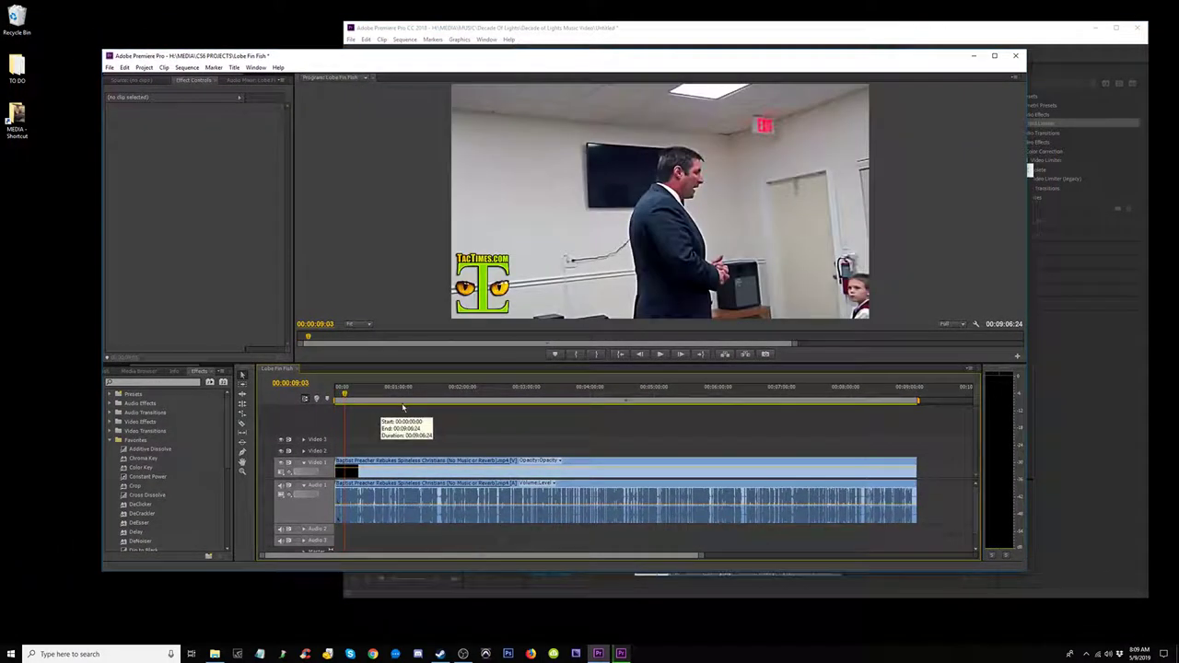
pyautogui.click(994, 56)
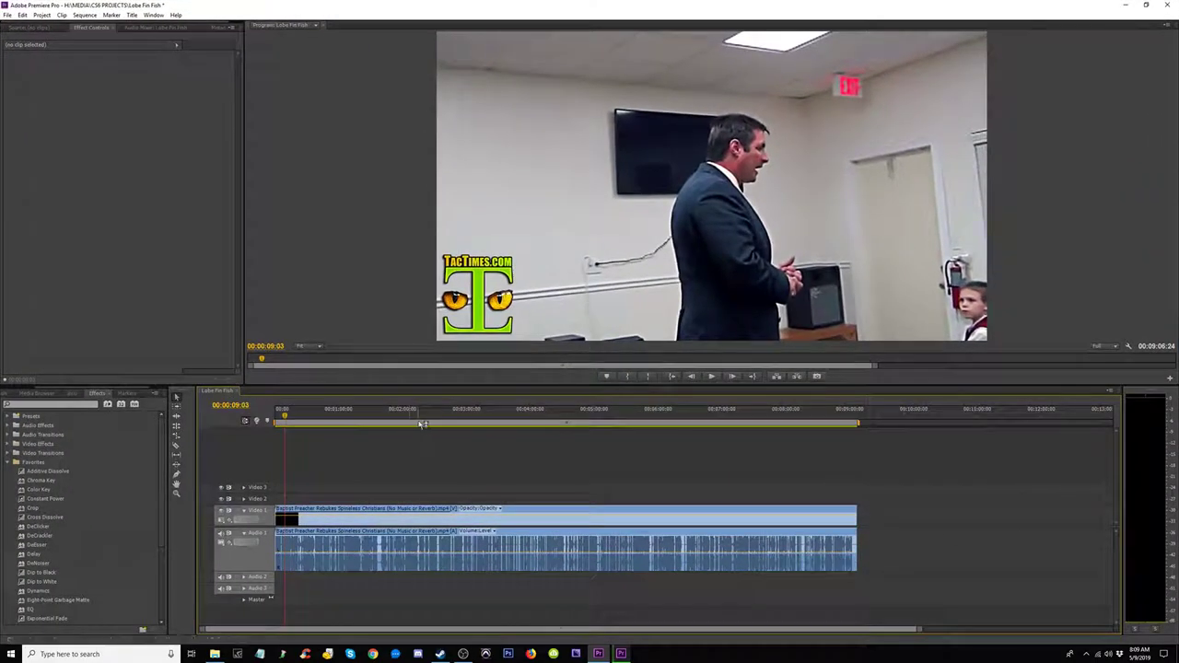
# Step: Skim the preacher clip, playing passages between 00:03:47:29 and 00:06:42:10, to search for a suitable opening statement
pyautogui.moveTo(284, 415); pyautogui.dragTo(516, 416)
pyautogui.press('space')
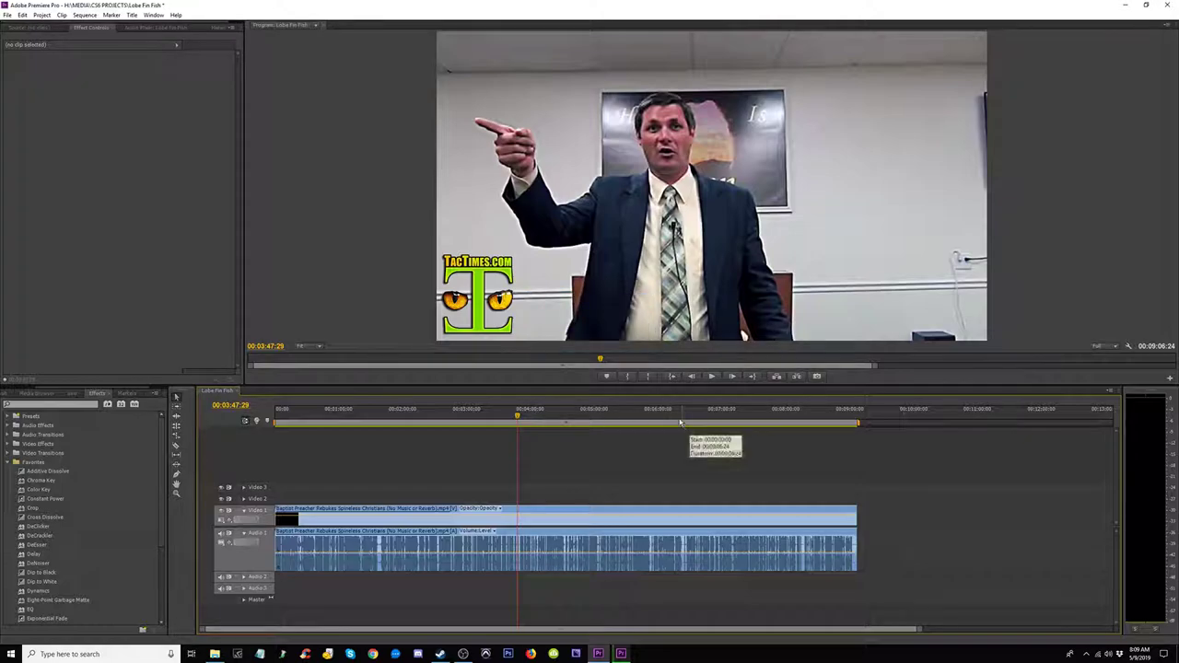
pyautogui.click(645, 416)
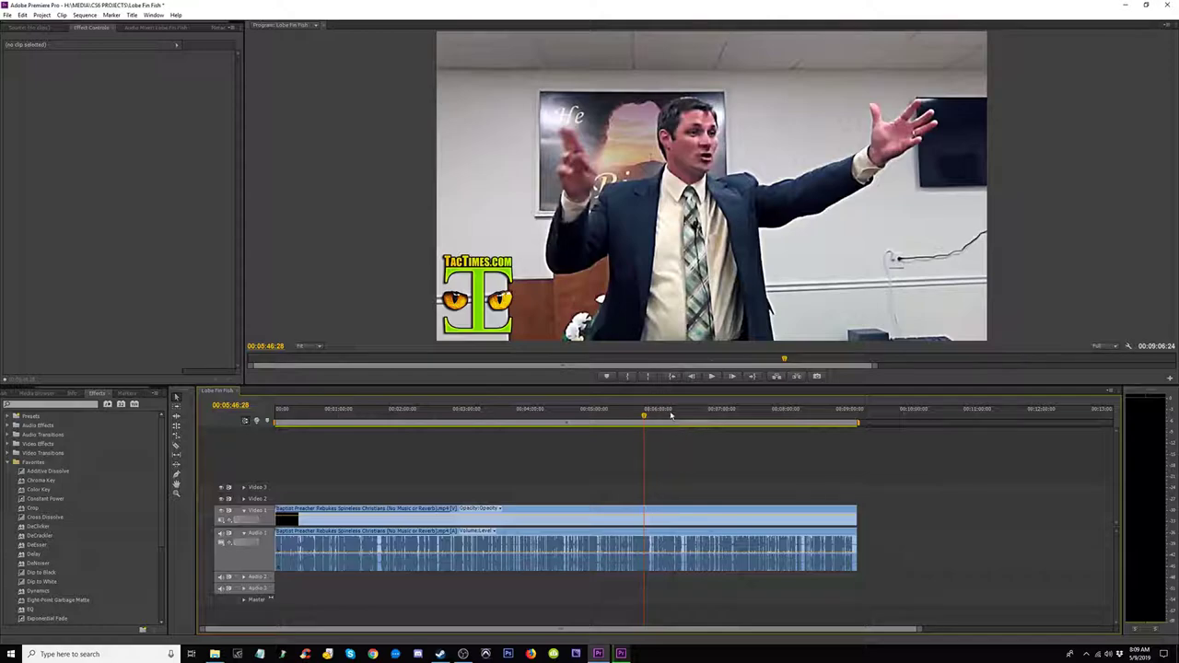
pyautogui.moveTo(702, 416); pyautogui.dragTo(706, 416)
pyautogui.press('space')
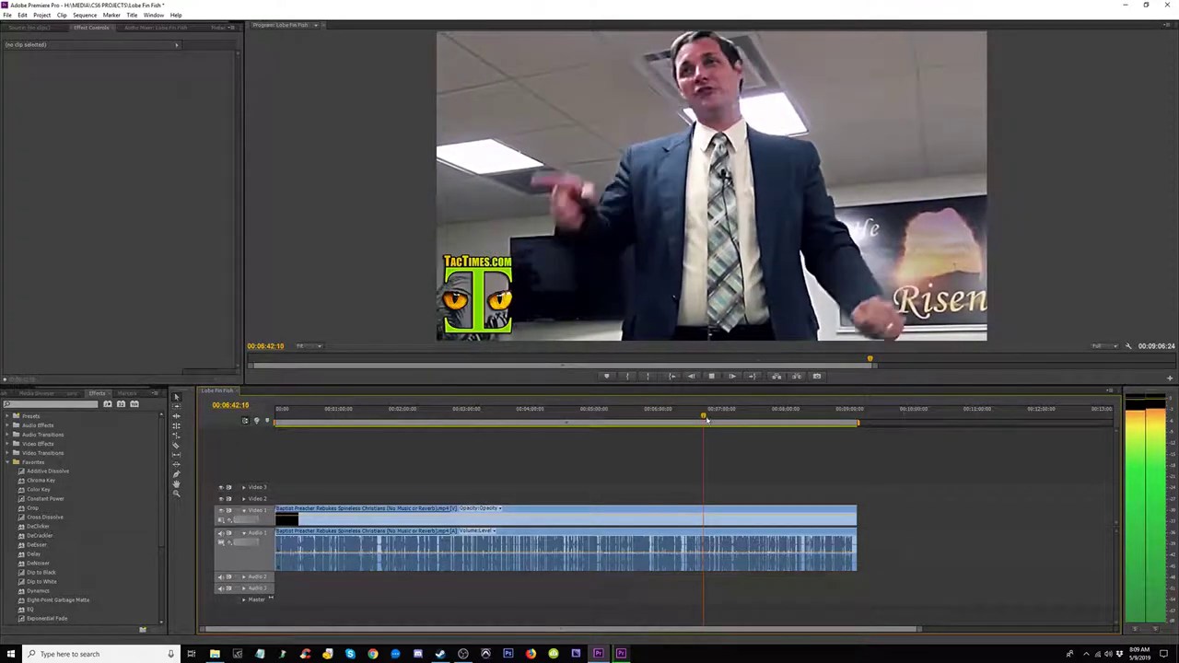
pyautogui.press('space')
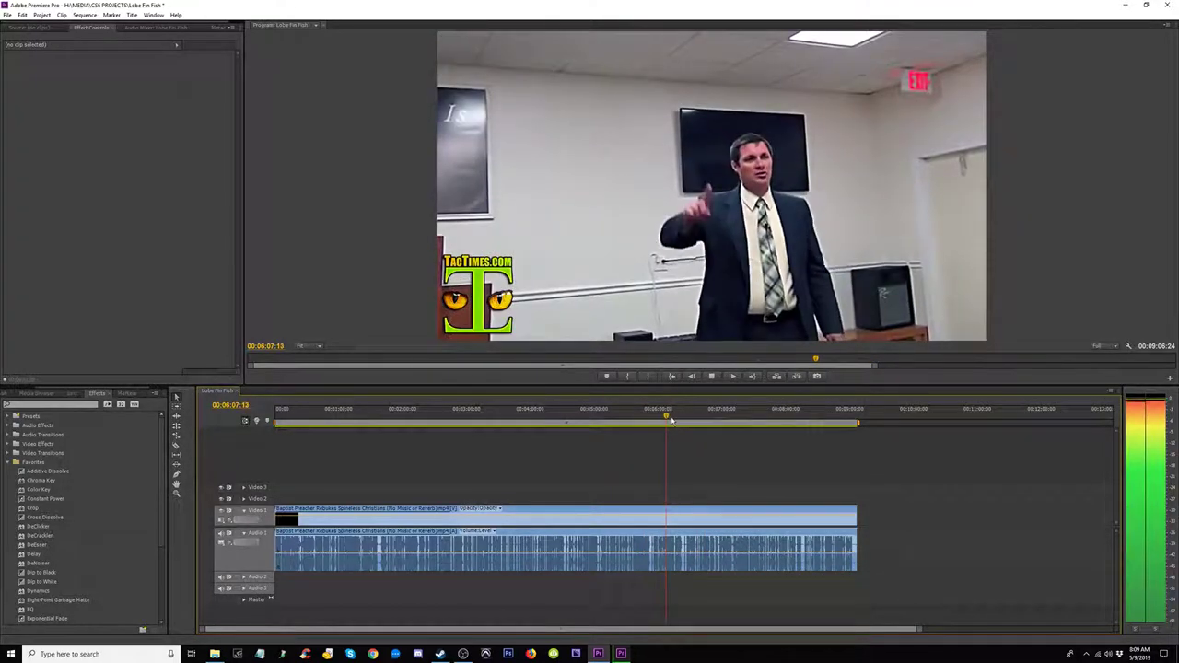
pyautogui.press('space')
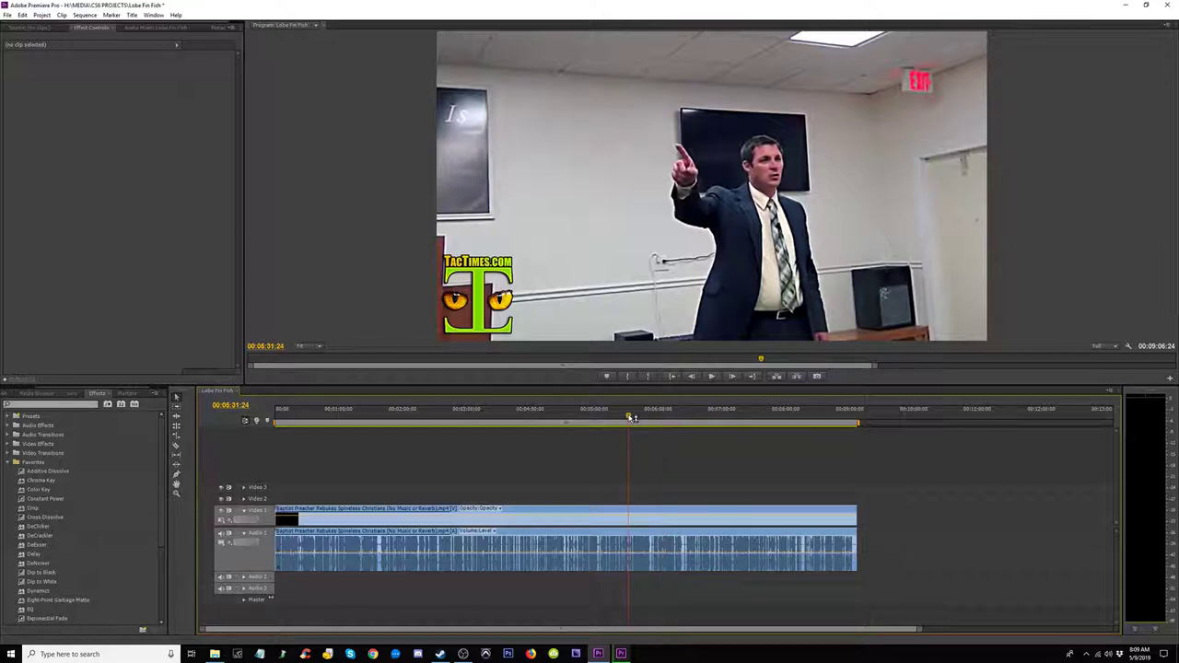
pyautogui.press('=')
pyautogui.press('space')
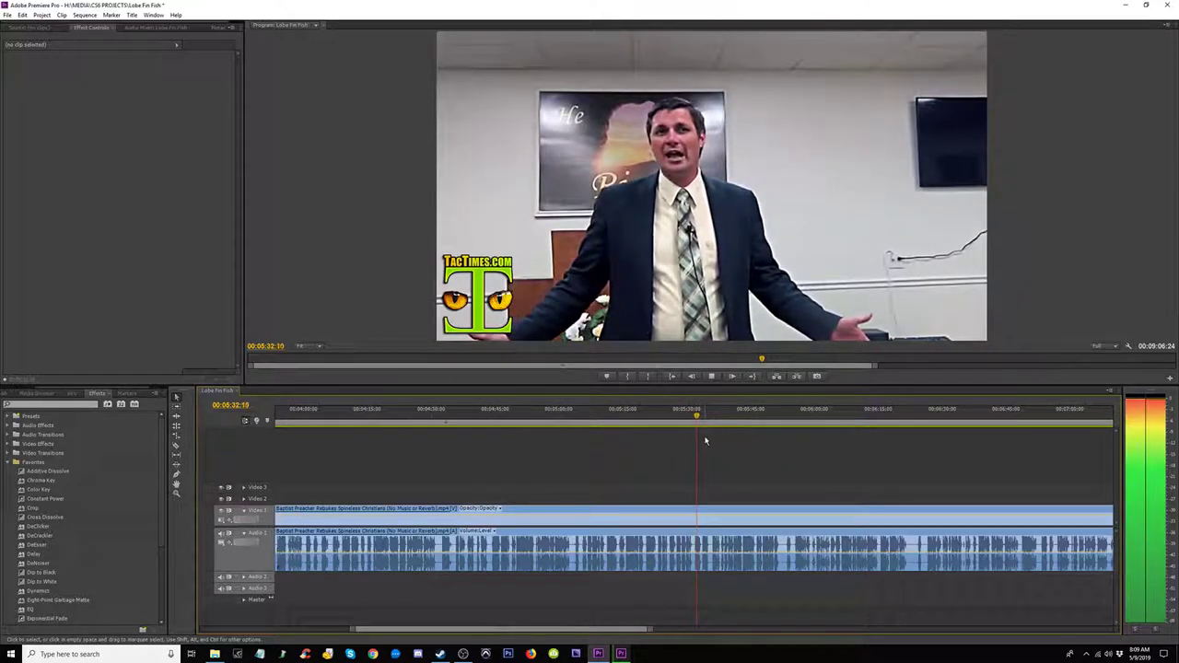
pyautogui.click(640, 417)
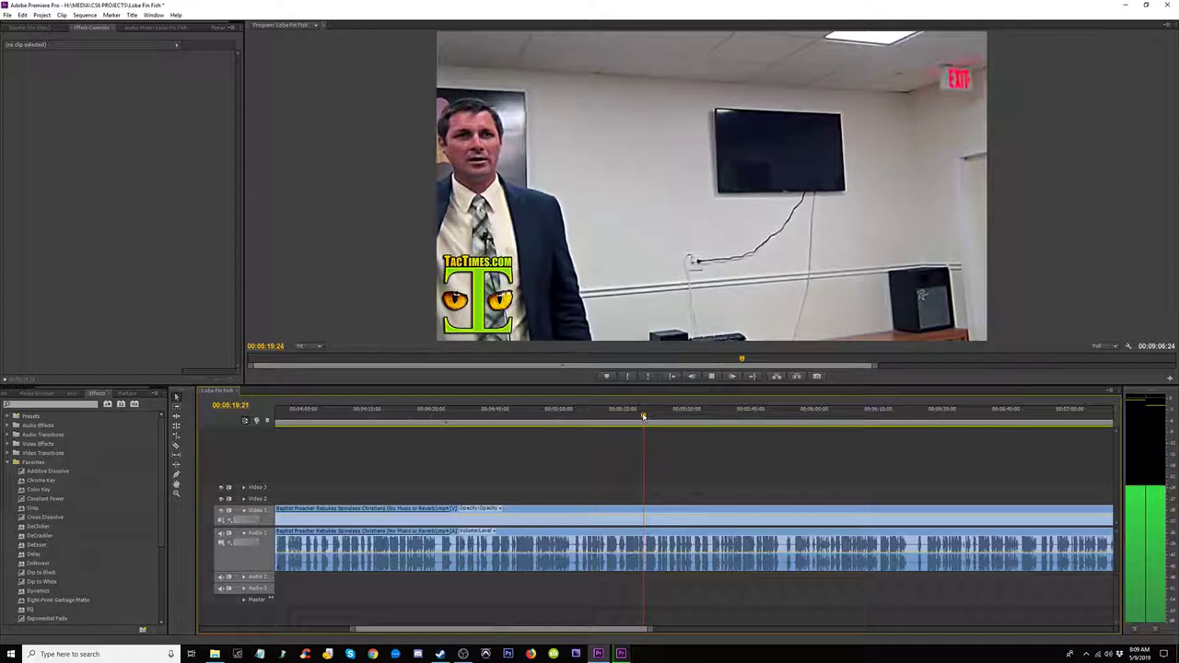
pyautogui.moveTo(607, 422); pyautogui.dragTo(346, 451)
# Step: Play the passage around 00:03:30 and park the playhead at 00:03:28:29 as the new starting point
pyautogui.press('-')
pyautogui.click(437, 416)
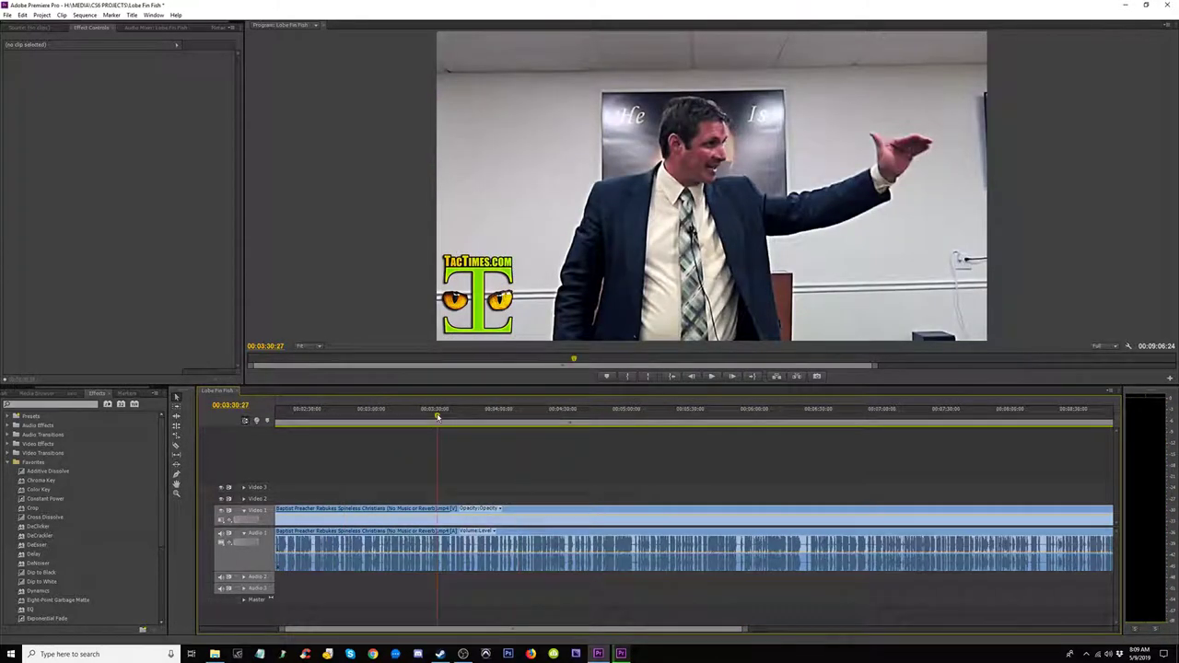
pyautogui.press('space')
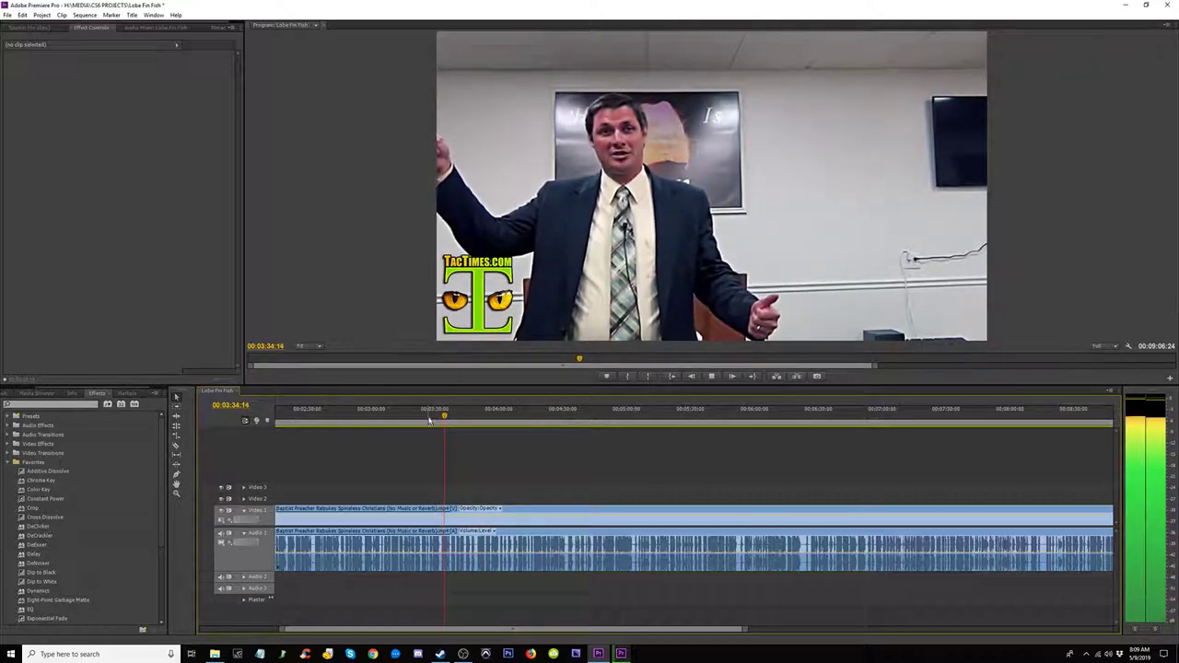
pyautogui.press('-')
pyautogui.click(493, 417)
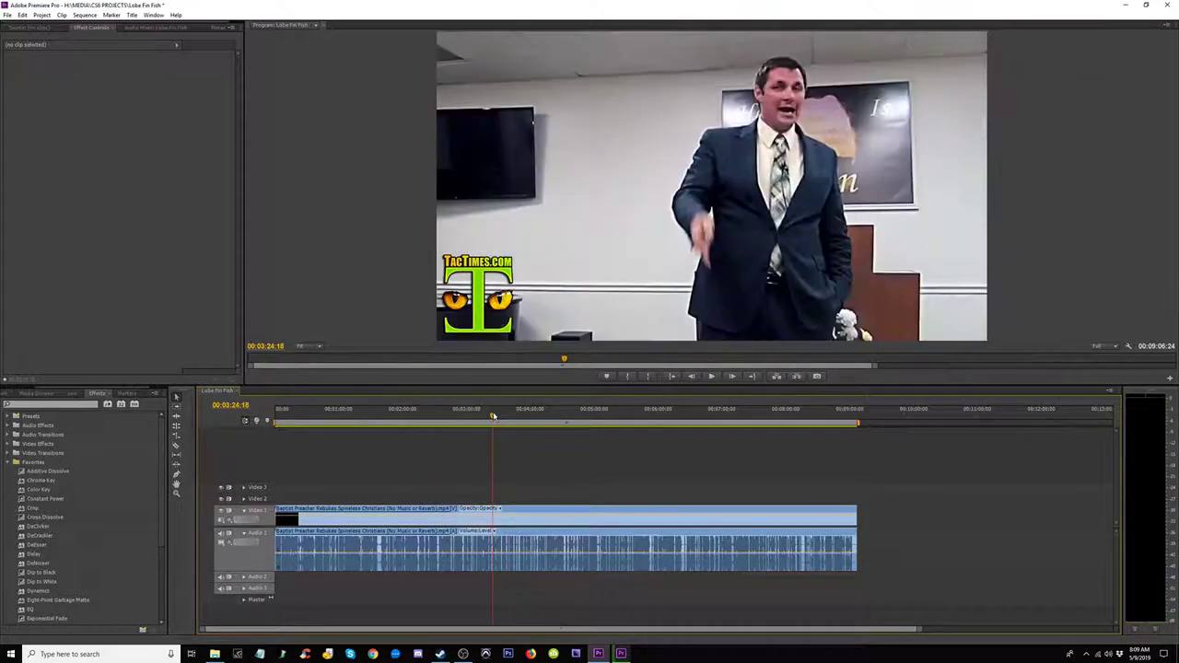
pyautogui.press('space')
pyautogui.press('=')
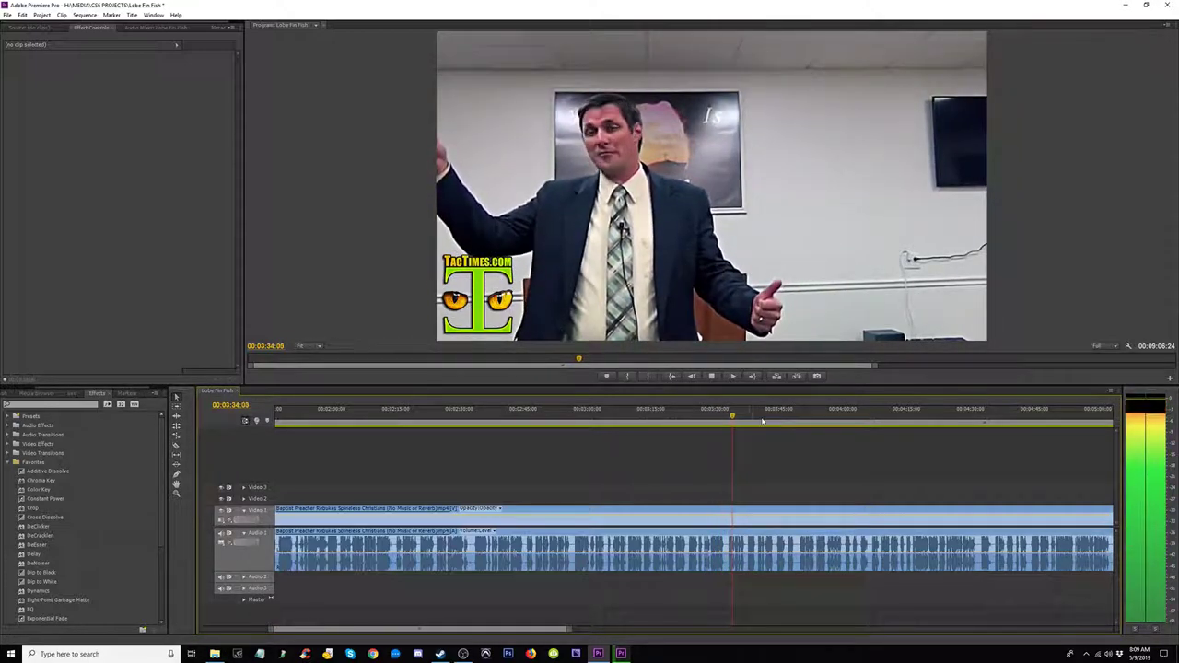
pyautogui.click(711, 418)
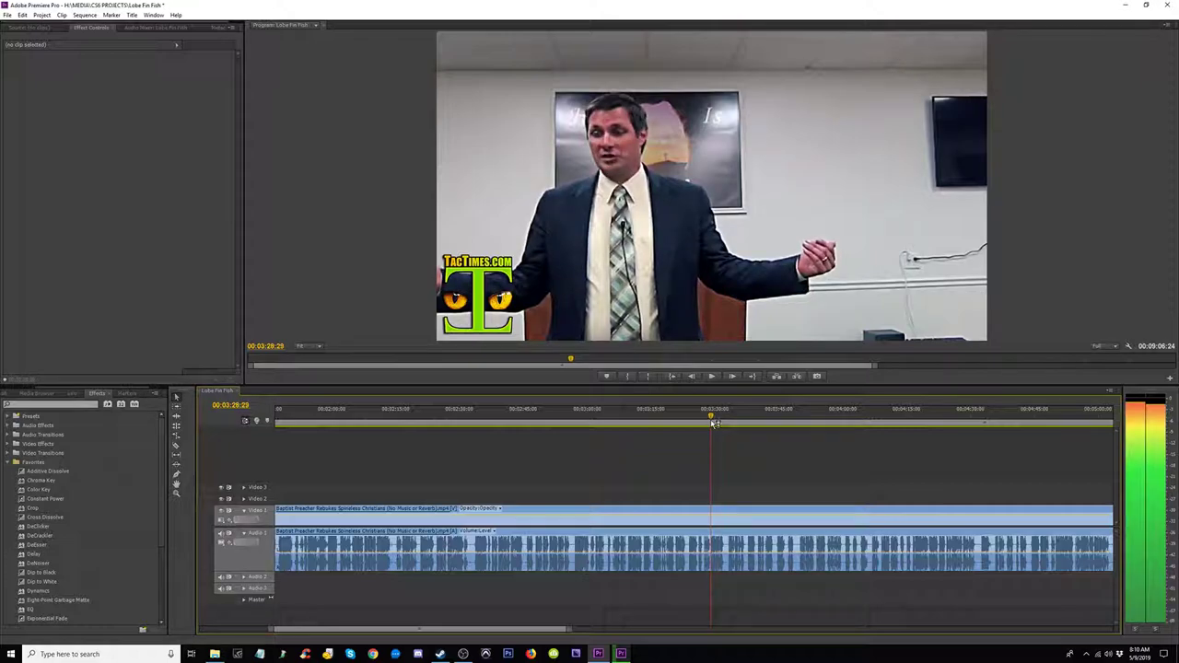
# Step: Trim the start of the preacher clip to the playhead and ripple delete the gap before it
pyautogui.press('-')
pyautogui.press('-')
pyautogui.press('-')
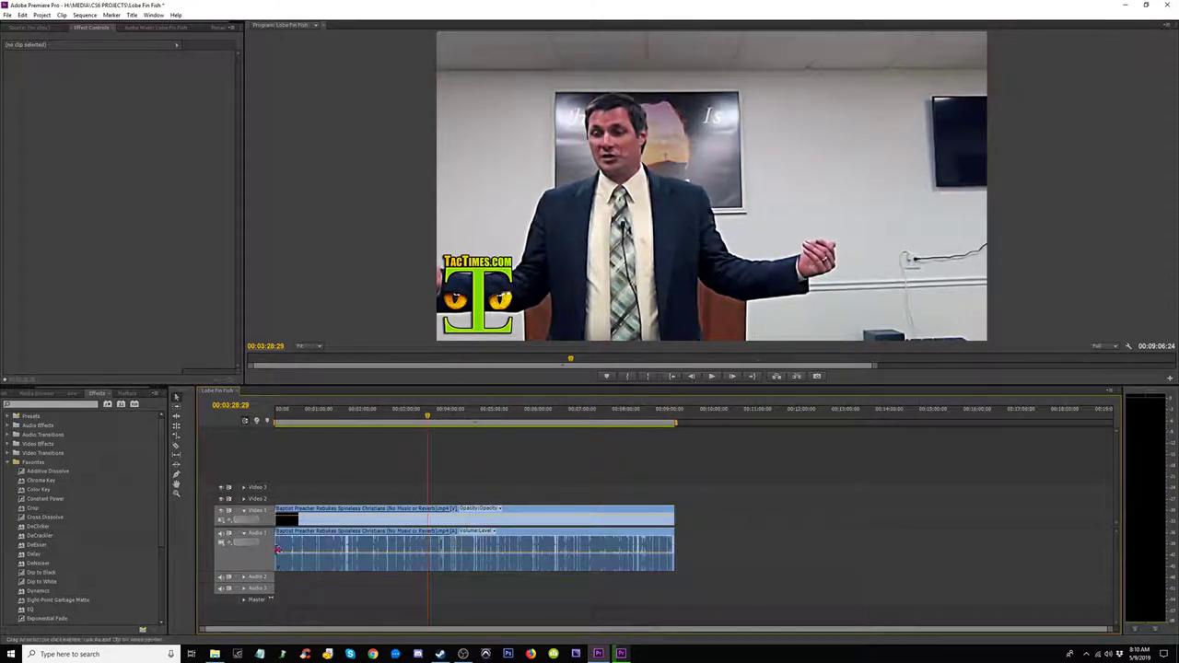
pyautogui.moveTo(282, 523); pyautogui.dragTo(429, 523)
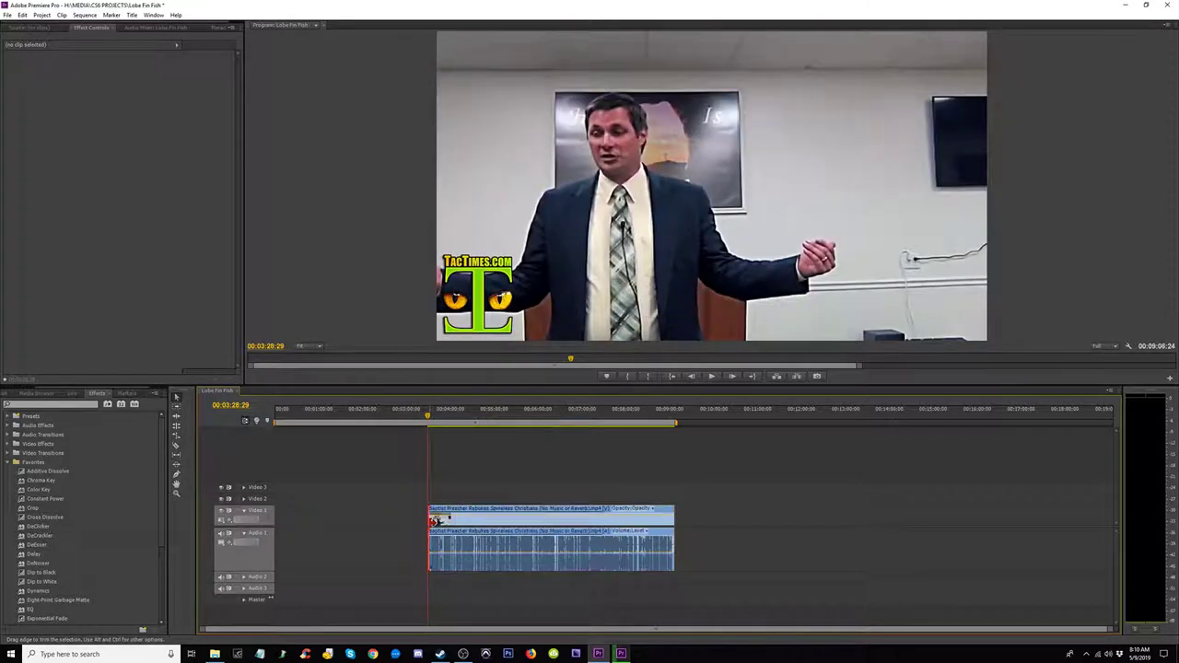
pyautogui.click(360, 521)
pyautogui.press('Delete')
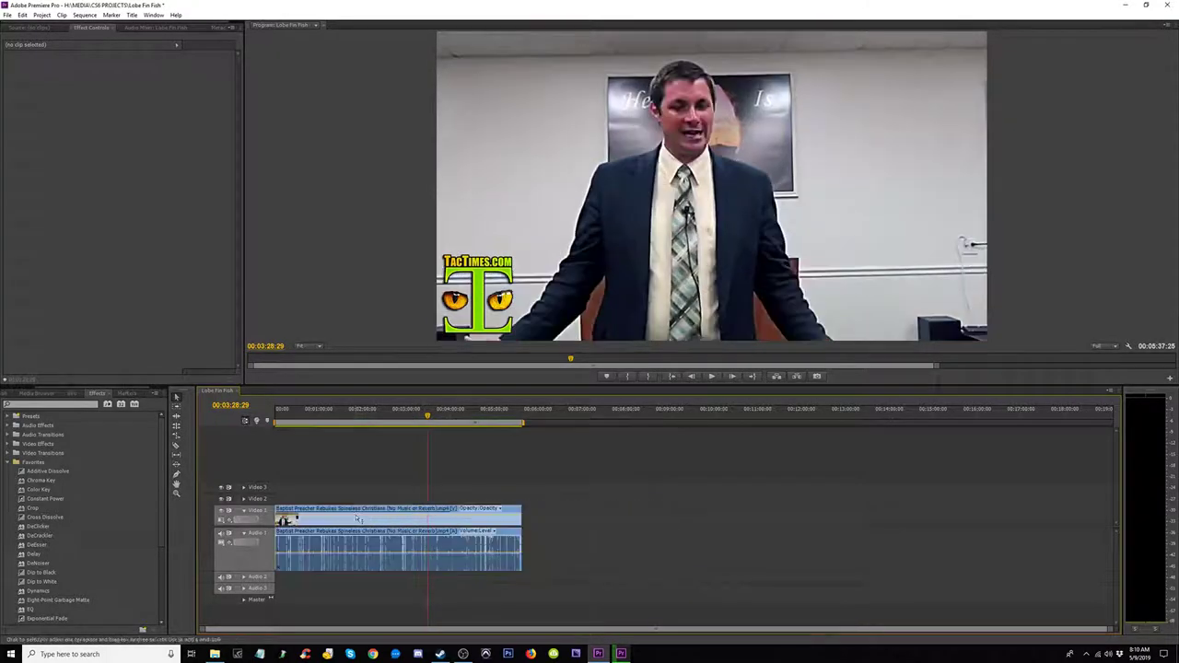
# Step: Play the sequence's opening from the start up close, stopping at 00:00:03:06 in the pause after the first sentence
pyautogui.press('Home')
pyautogui.press('=')
pyautogui.press('=')
pyautogui.press('=')
pyautogui.press('=')
pyautogui.press('=')
pyautogui.press('=')
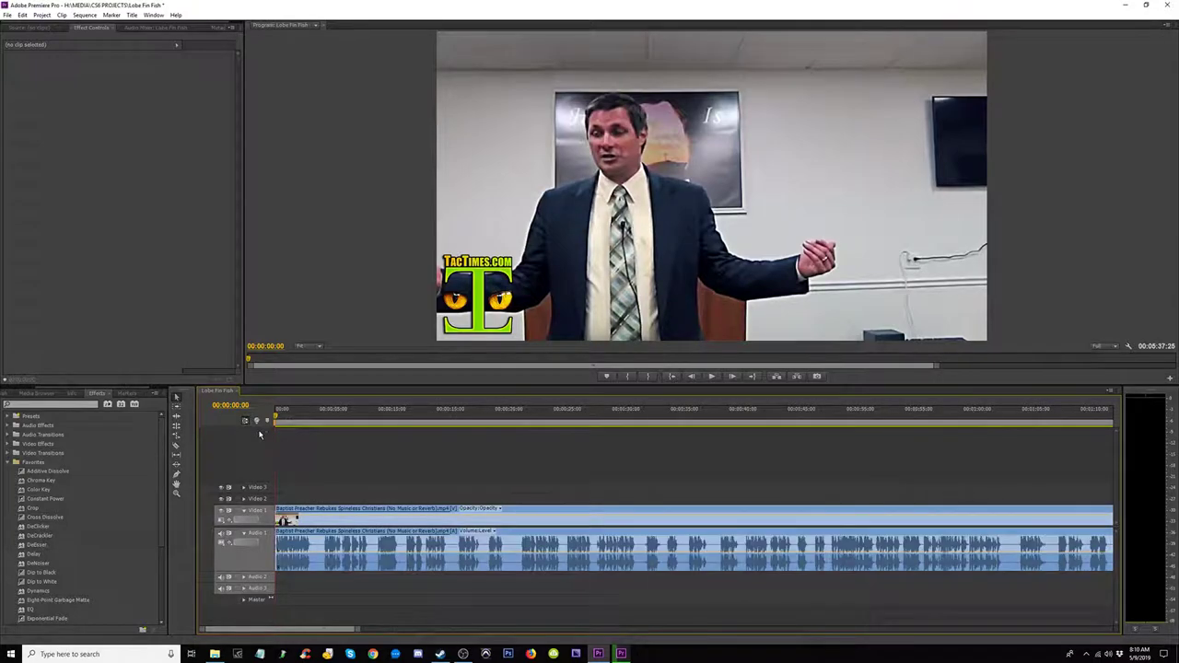
pyautogui.press('space')
pyautogui.press('space')
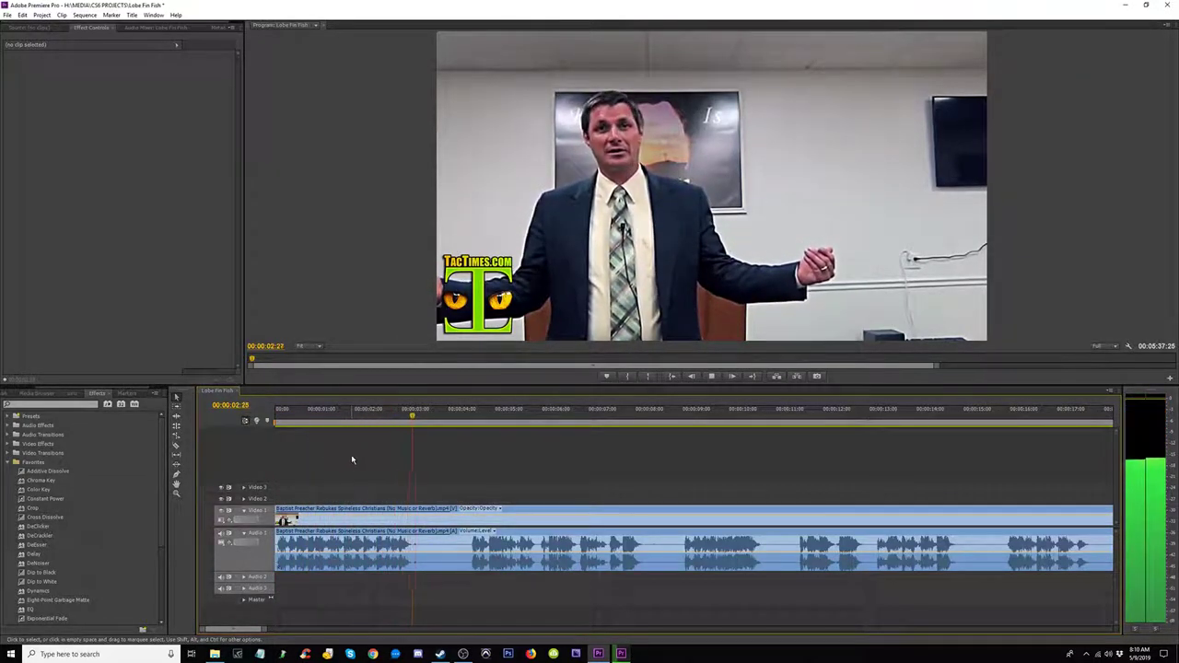
pyautogui.press('space')
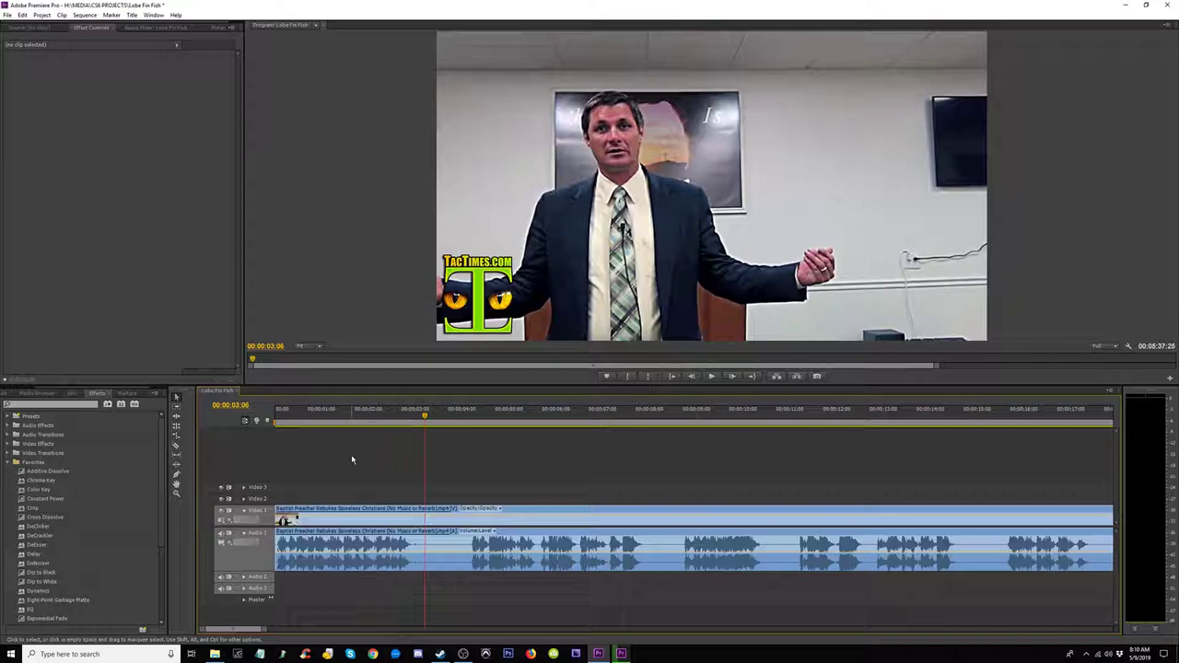
# Step: Search the TAC TIMES (Stock Clips) folder for intro and import Tac Times Intro - Short & Sweet and Tac Times Intro - Clean 2019
pyautogui.click(30, 395)
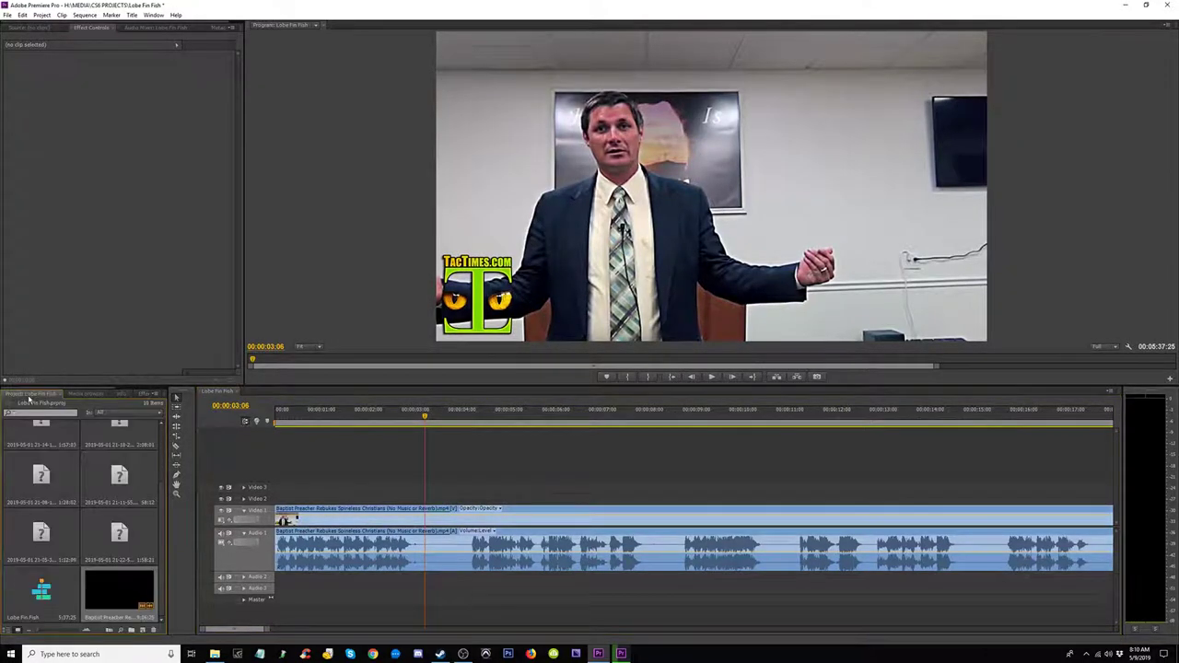
pyautogui.scroll(2, 83, 573)
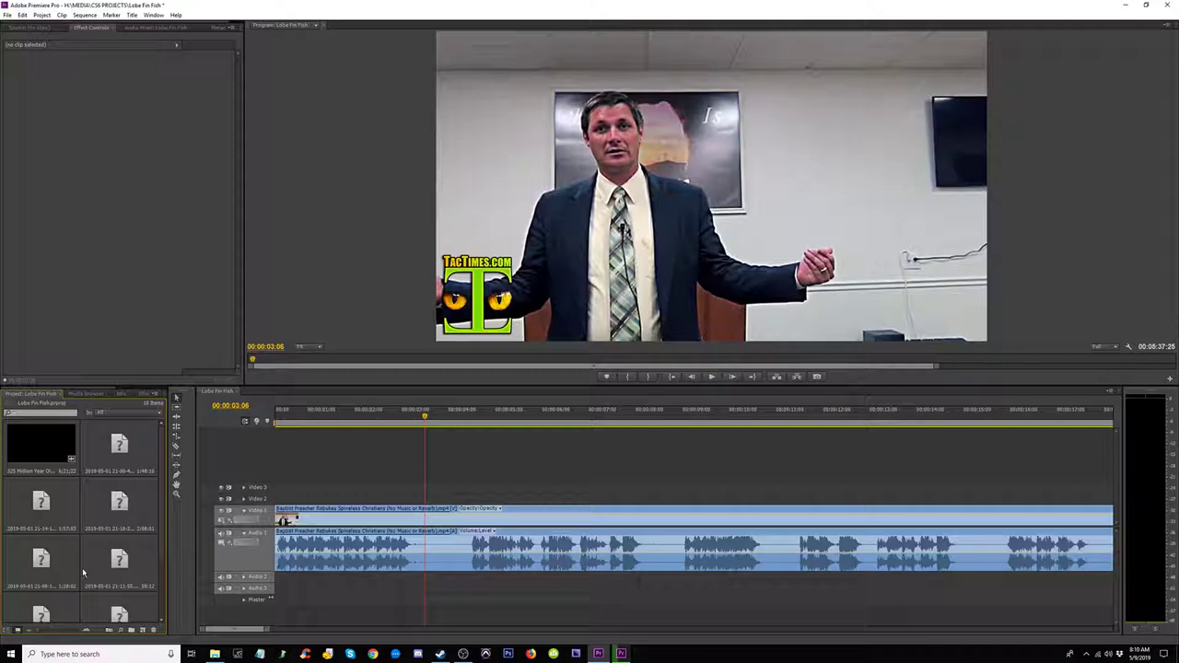
pyautogui.doubleClick(81, 507)
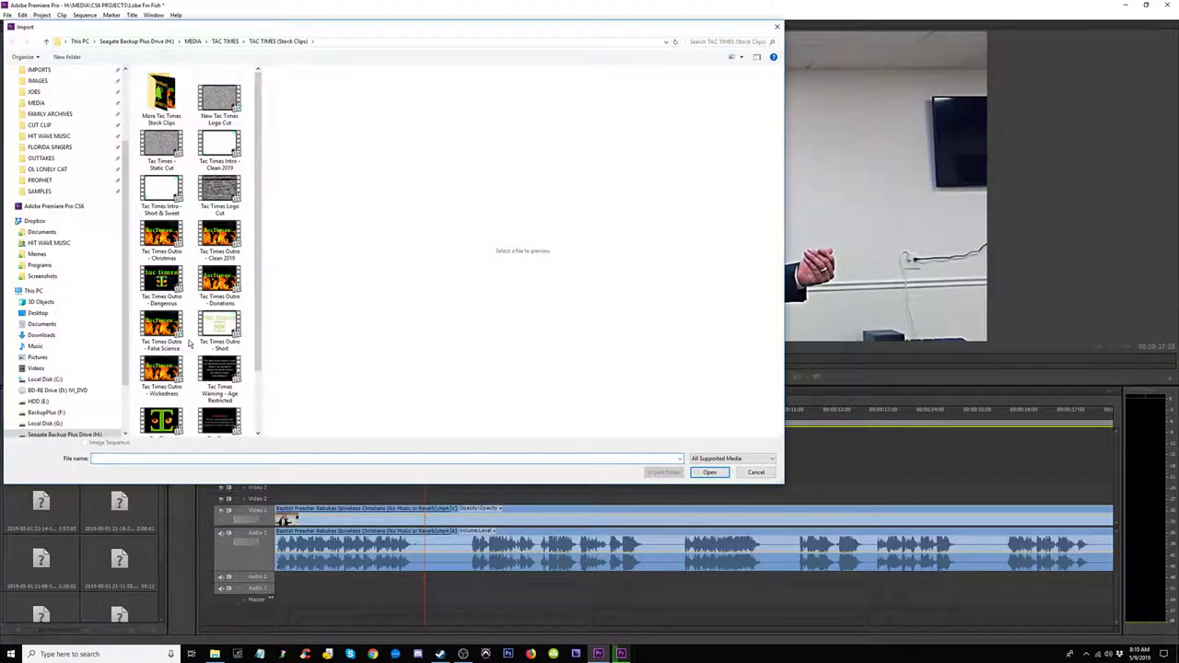
pyautogui.click(735, 42)
pyautogui.write('intro')
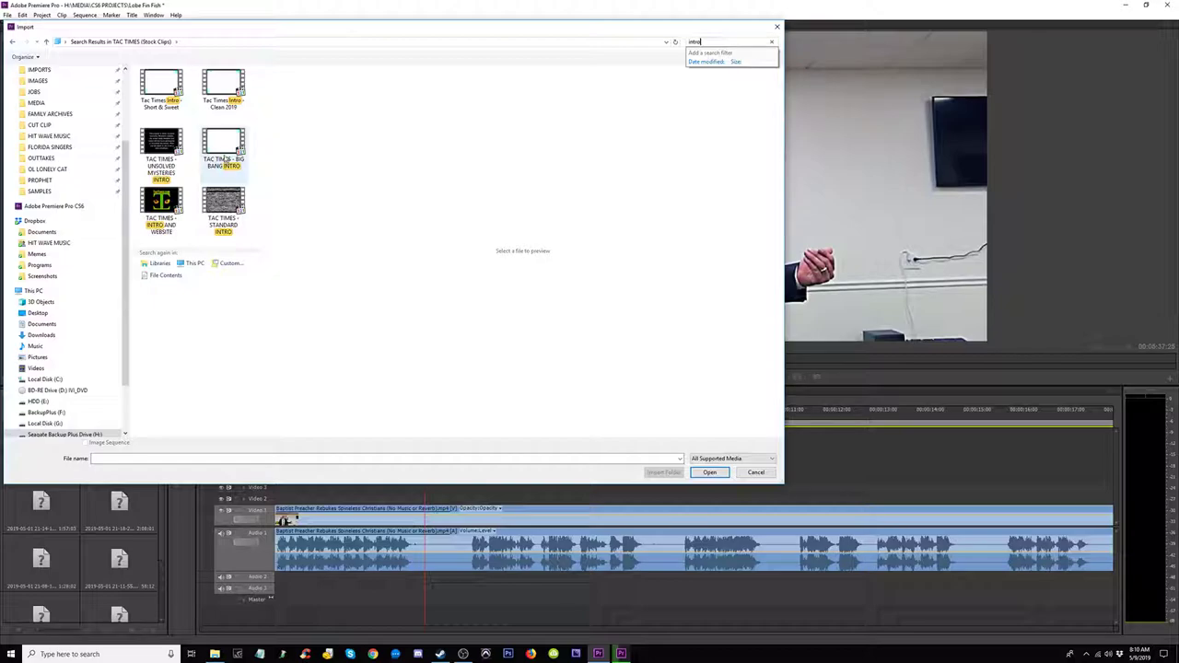
pyautogui.click(164, 87)
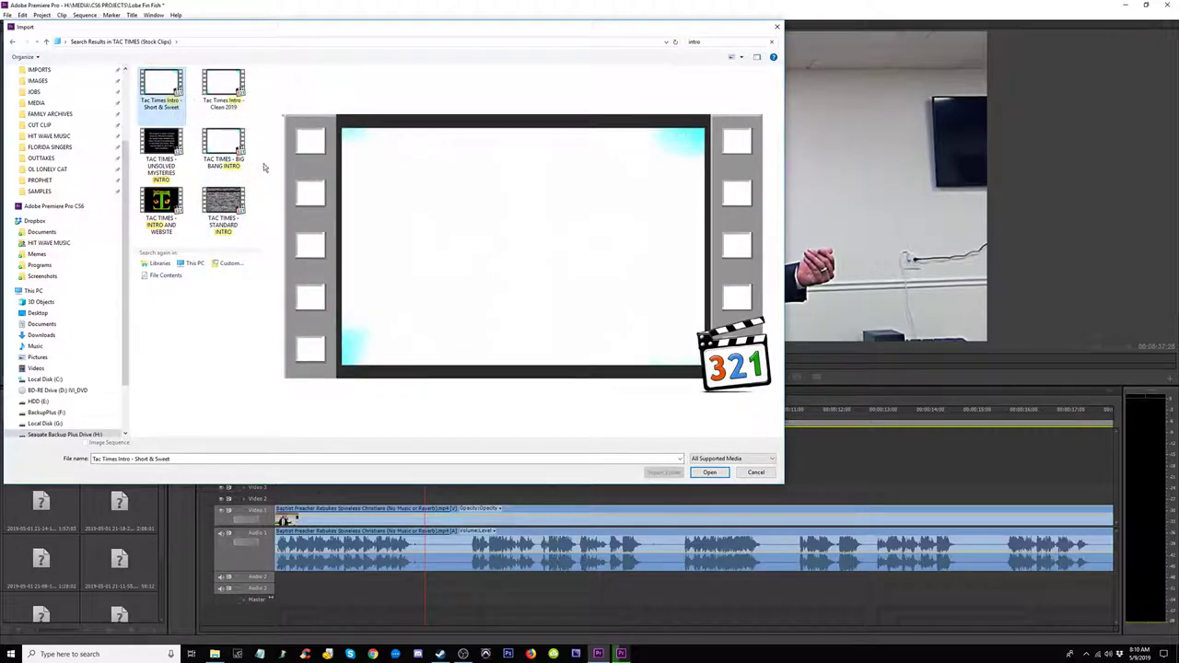
pyautogui.keyDown('ctrl'); pyautogui.click(223, 91); pyautogui.keyUp('ctrl')
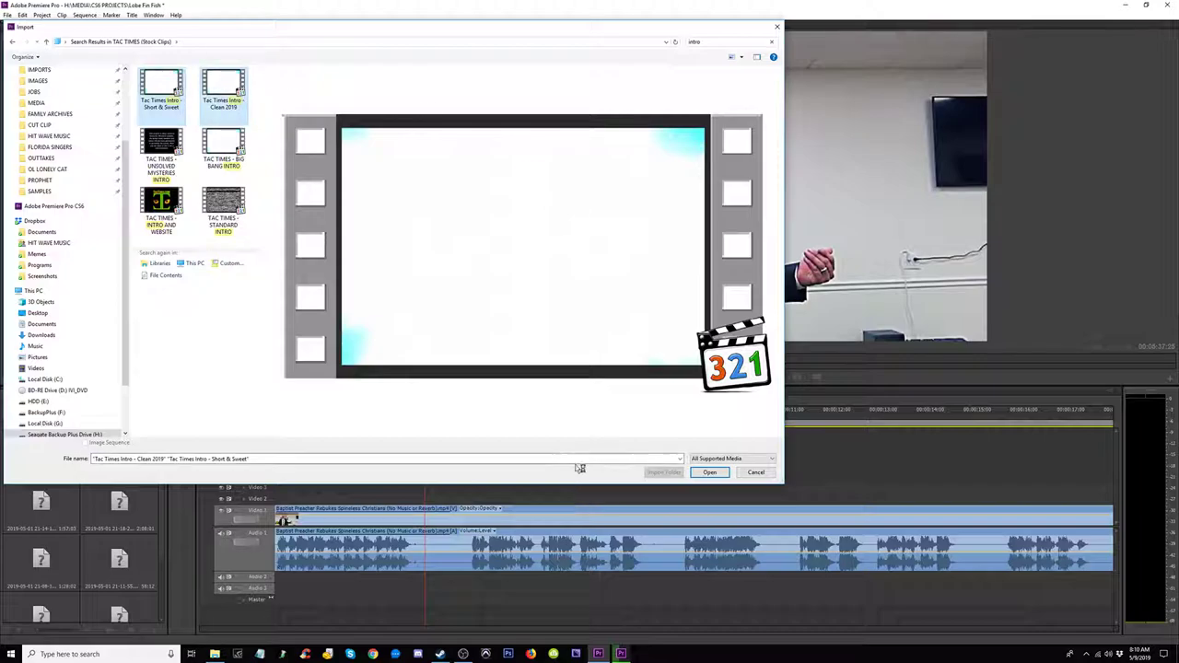
pyautogui.click(709, 471)
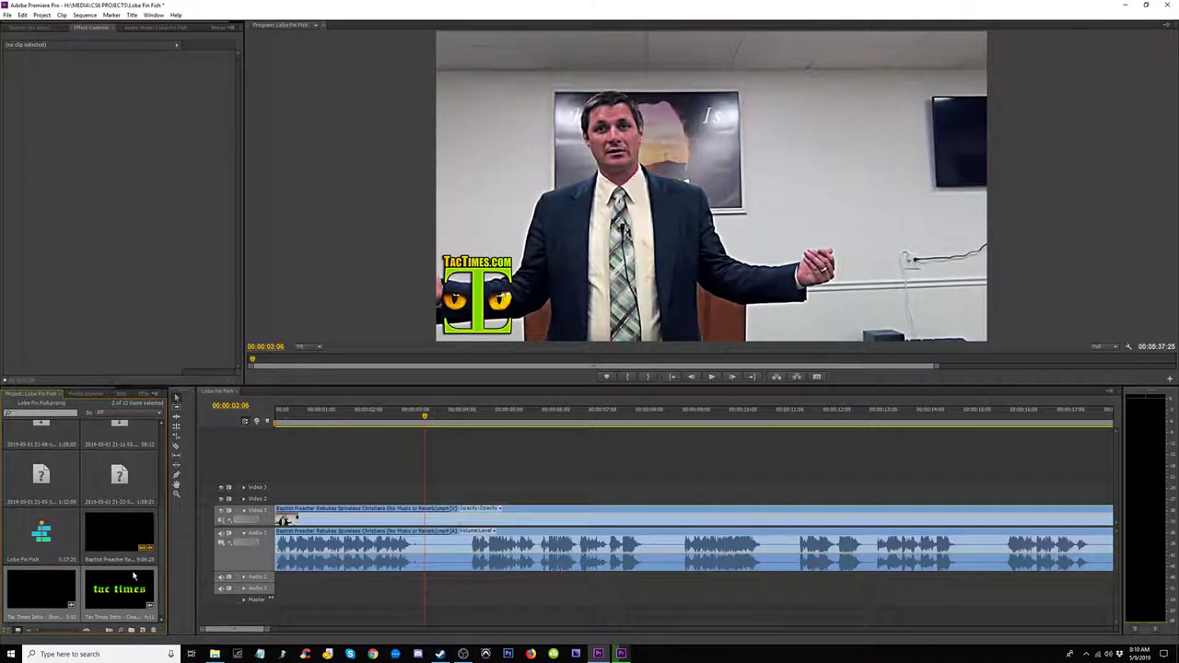
# Step: Preview the Clean 2019 and Short & Sweet intro clips in the source monitor to compare them
pyautogui.click(135, 588)
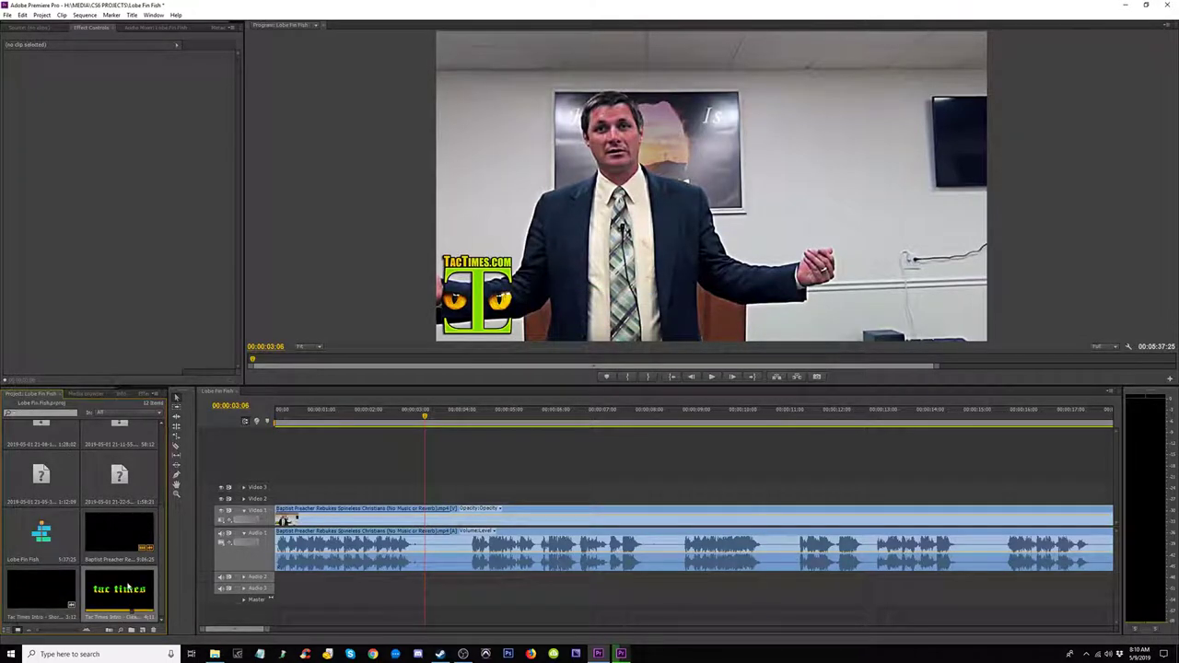
pyautogui.doubleClick(123, 590)
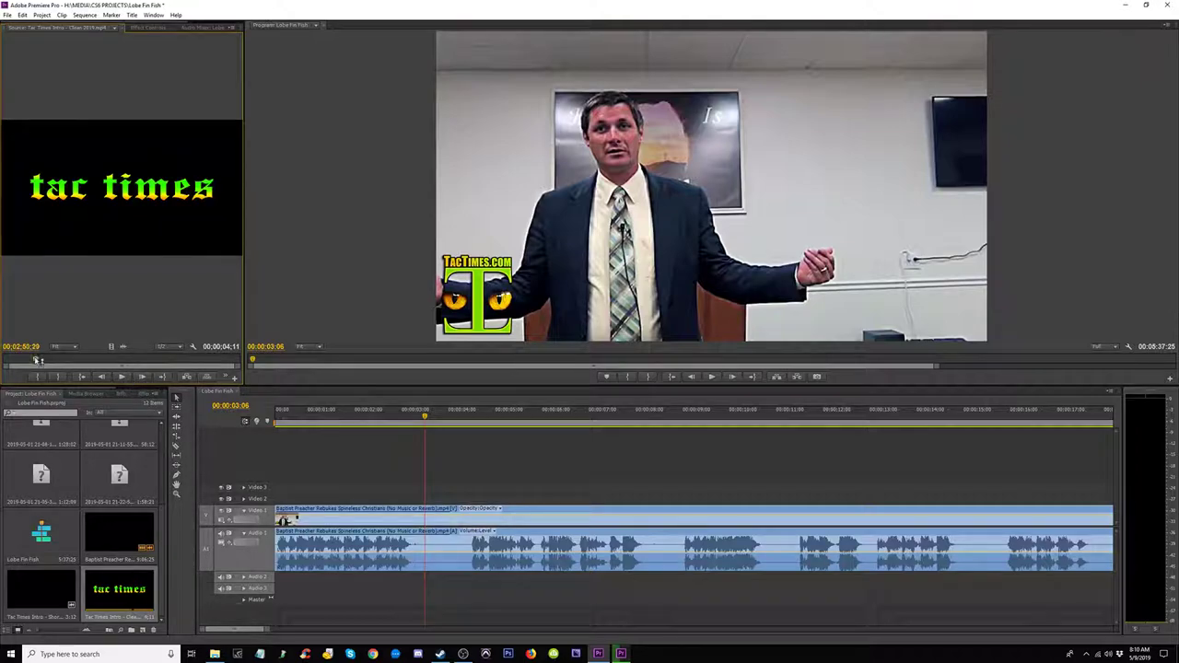
pyautogui.press('space')
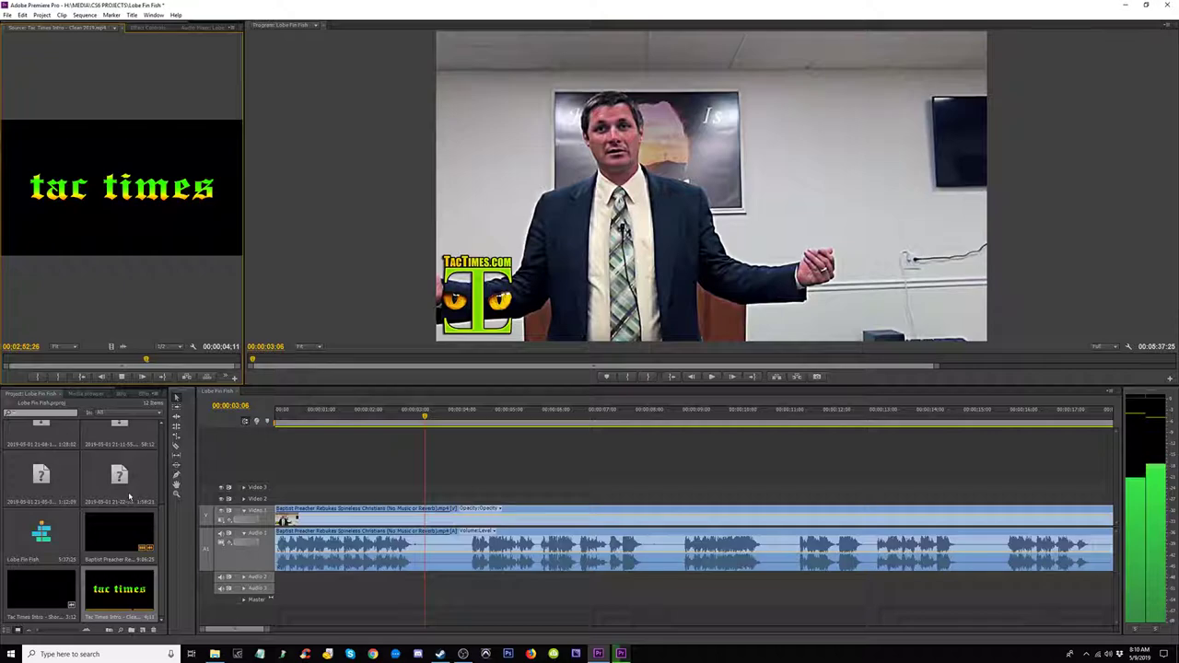
pyautogui.doubleClick(46, 587)
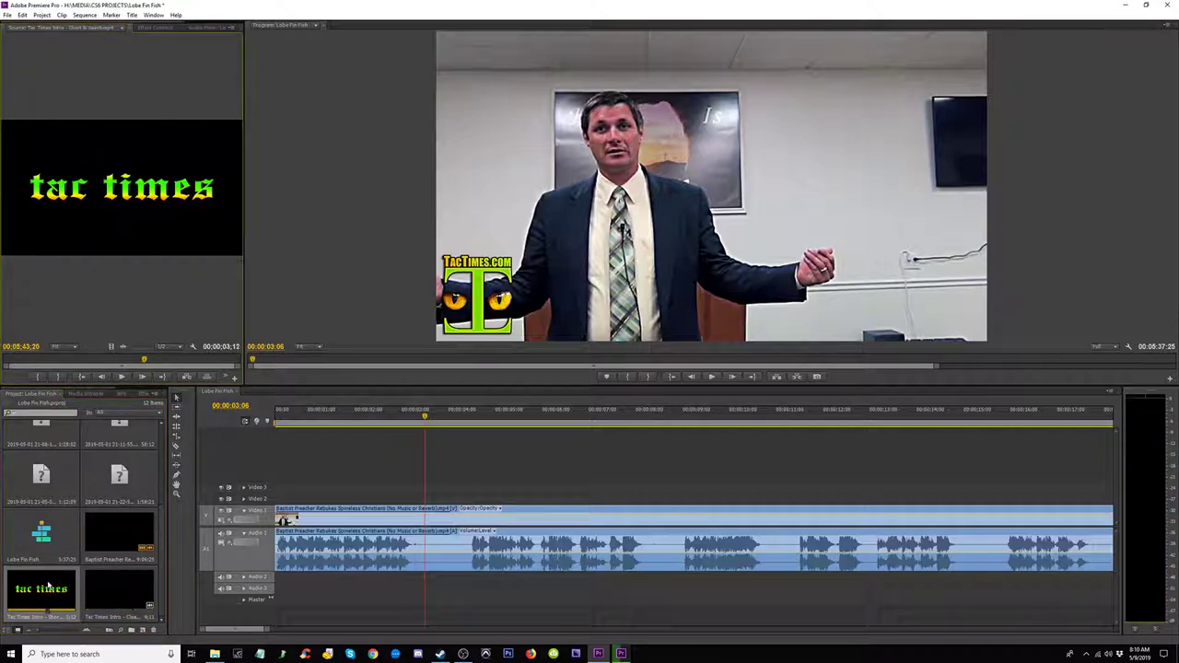
pyautogui.click(4, 360)
pyautogui.press('space')
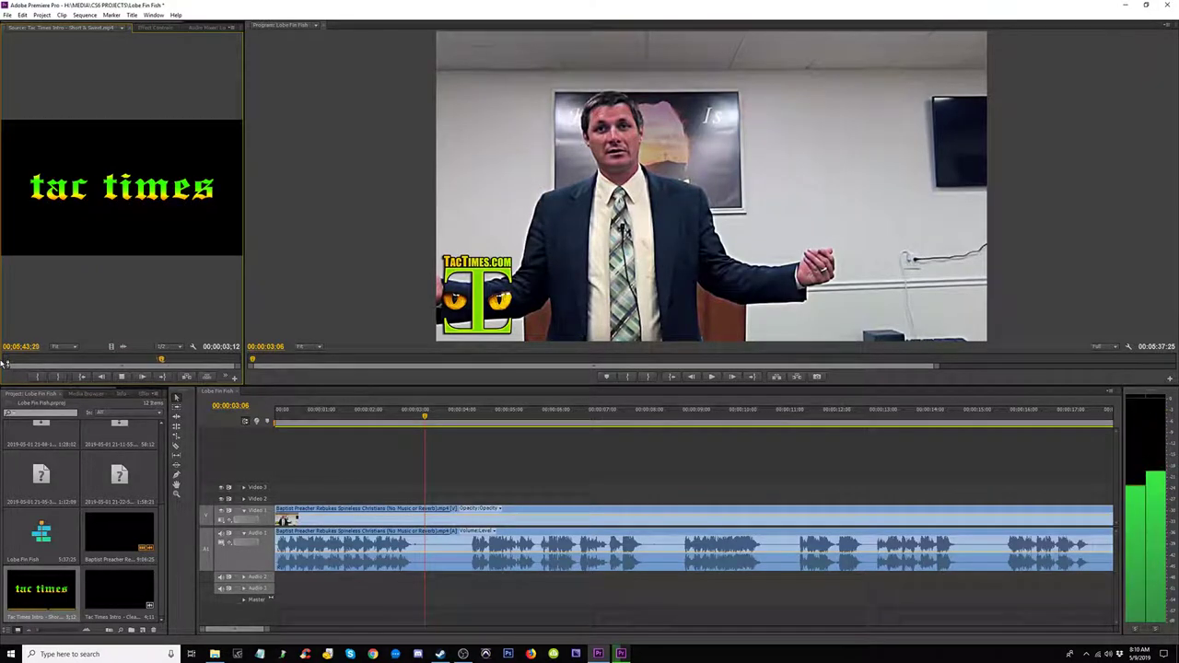
pyautogui.press('space')
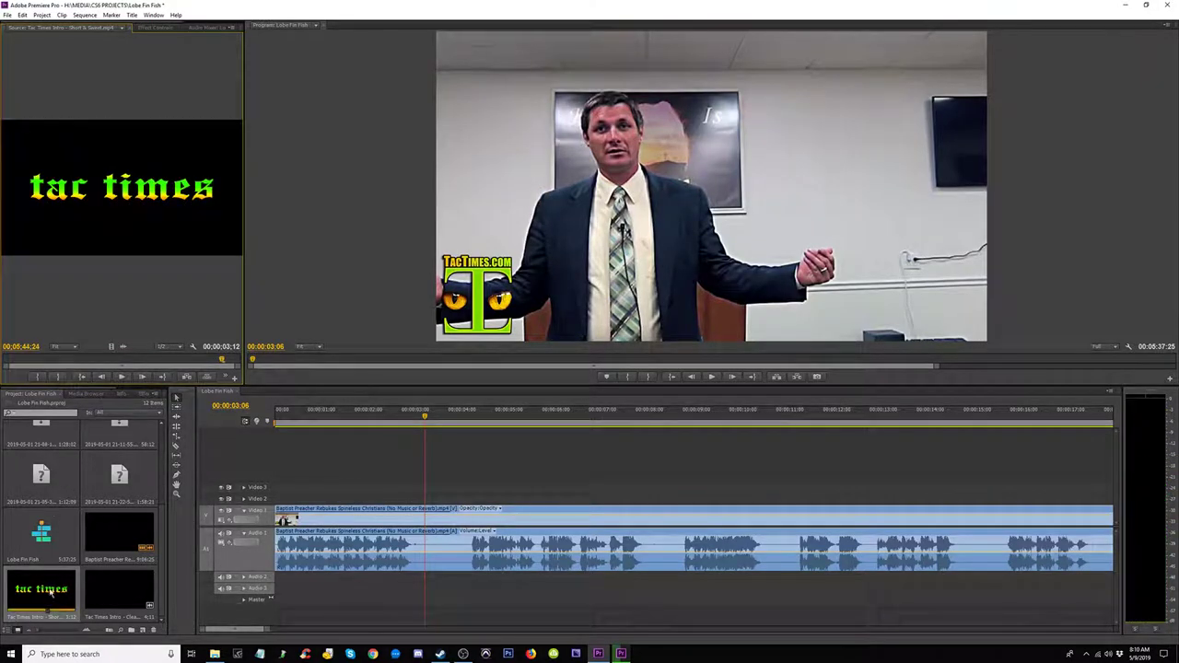
# Step: Place the Short & Sweet intro on Video 2 and Audio 2 at about 00:00:03:00 and play the transition into it
pyautogui.moveTo(51, 594); pyautogui.dragTo(415, 491)
pyautogui.click(407, 417)
pyautogui.press('space')
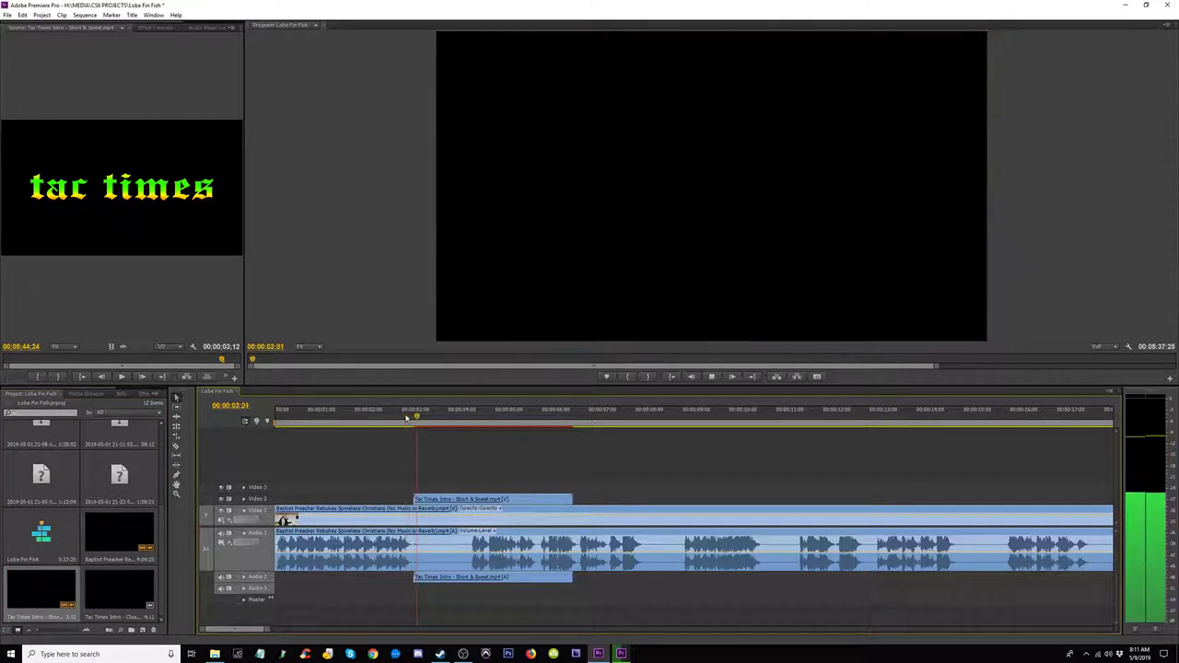
# Step: Replay the cut from the preacher's first sentence into the Tac Times intro, starting just before the intro clip
pyautogui.press('space')
pyautogui.click(402, 418)
pyautogui.press('space')
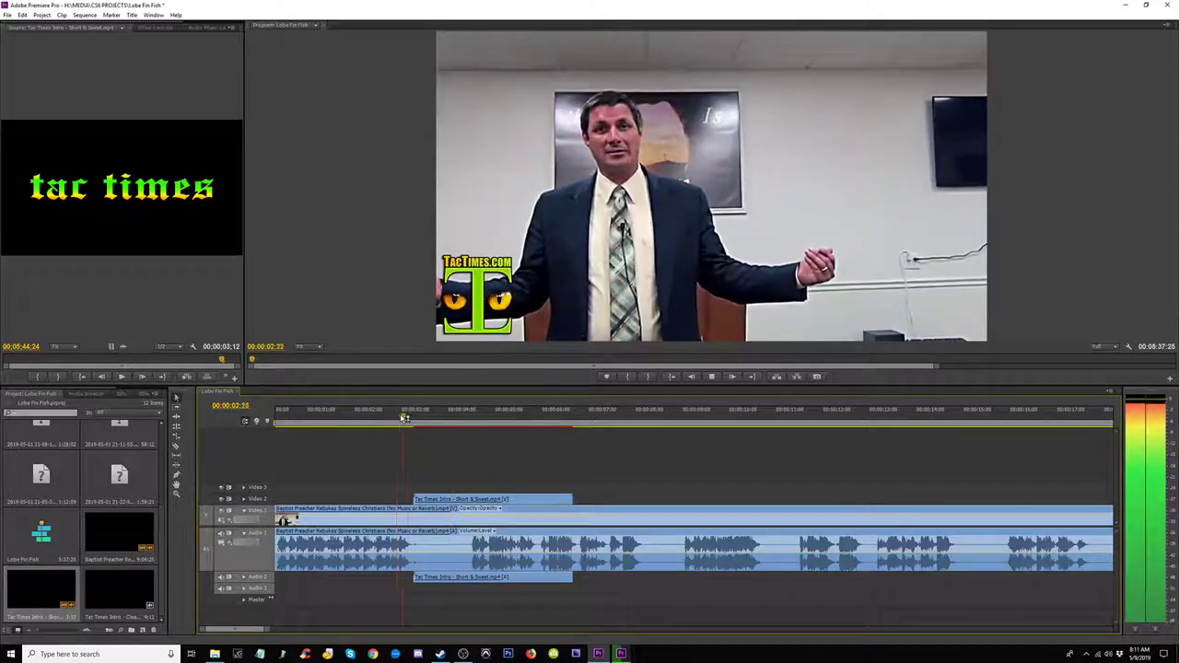
pyautogui.press('space')
# Step: Expand the Audio 2 track and move the Short & Sweet intro slightly earlier, to start at 00:00:02:25
pyautogui.click(243, 577)
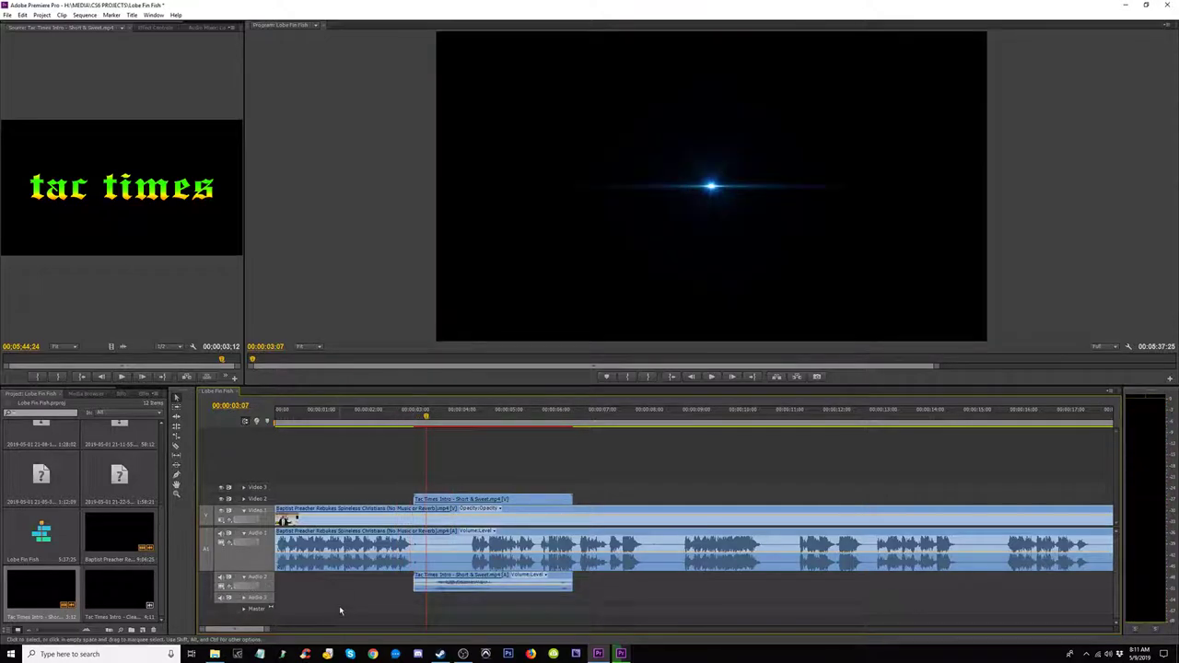
pyautogui.press('=')
pyautogui.moveTo(643, 500); pyautogui.dragTo(629, 505)
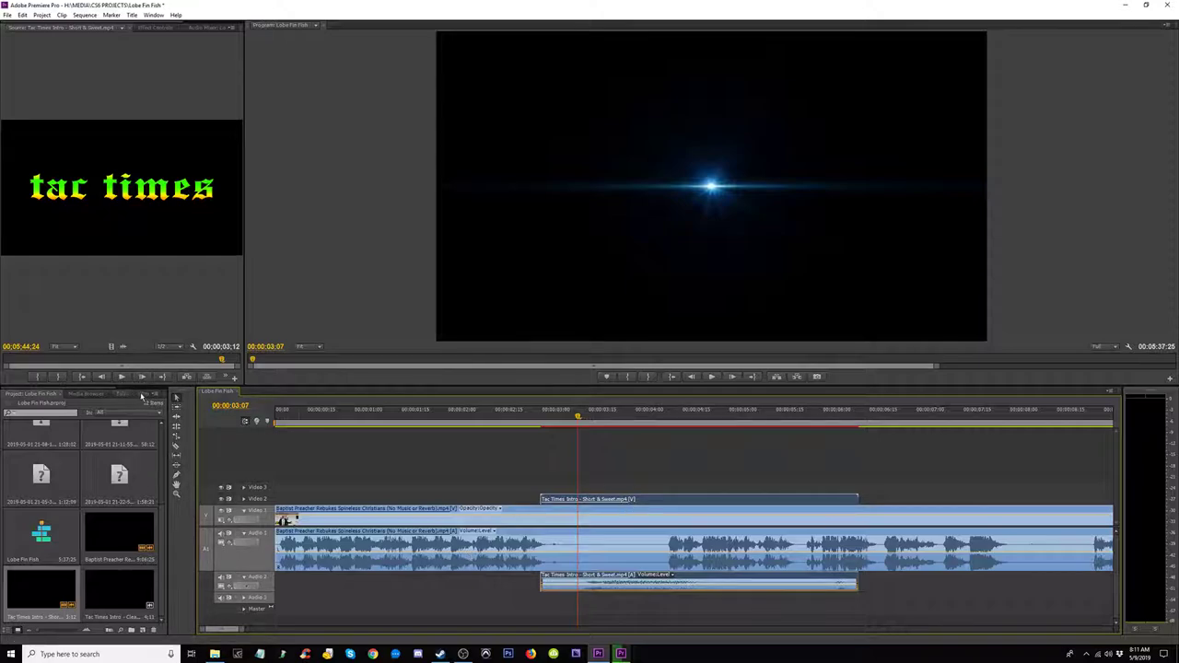
# Step: Add a Constant Power fade to the start of the intro's audio and a Cross Dissolve to the start of its video
pyautogui.click(144, 394)
pyautogui.moveTo(46, 500); pyautogui.dragTo(582, 536)
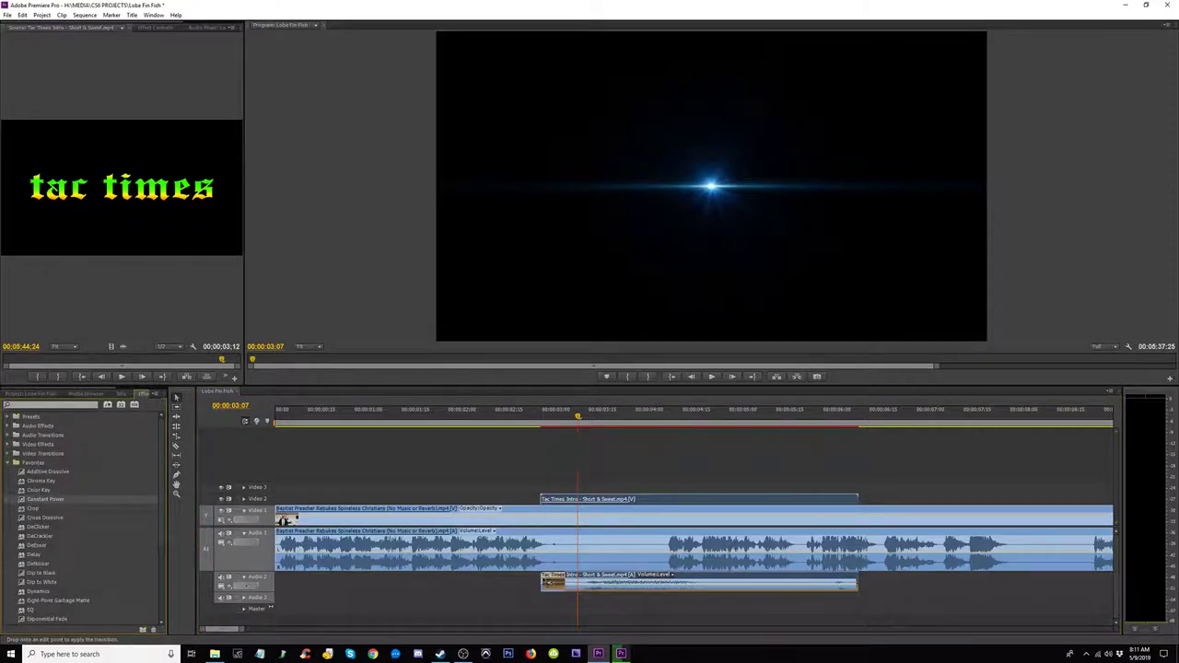
pyautogui.moveTo(553, 581); pyautogui.dragTo(551, 580)
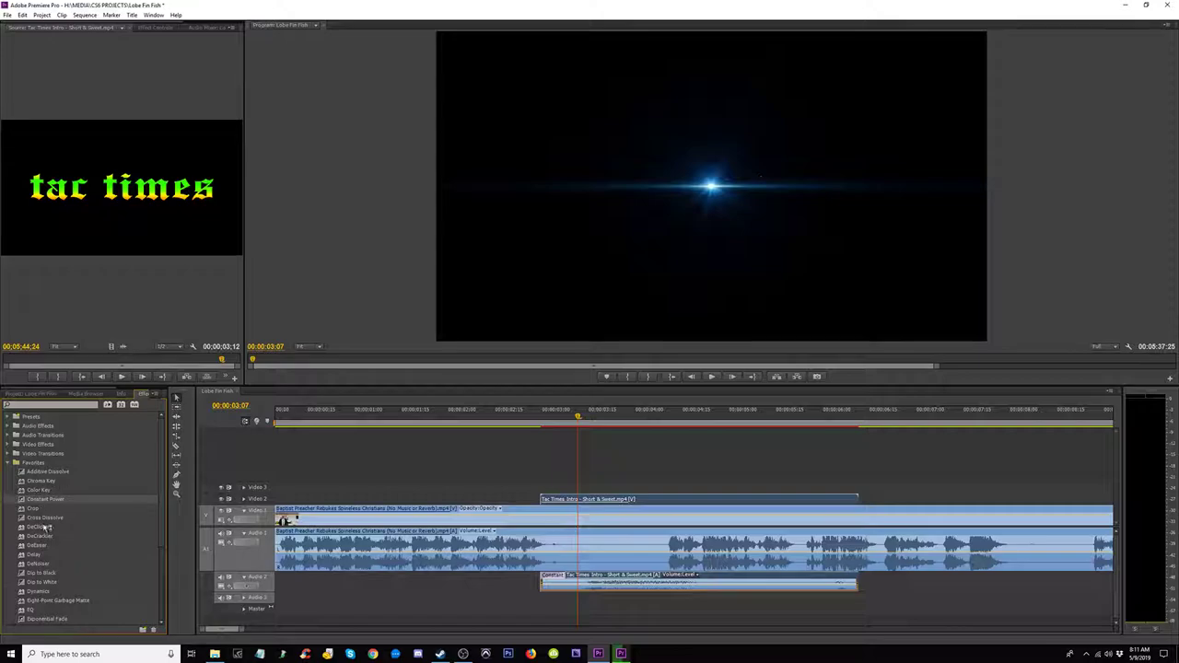
pyautogui.moveTo(47, 522); pyautogui.dragTo(549, 431)
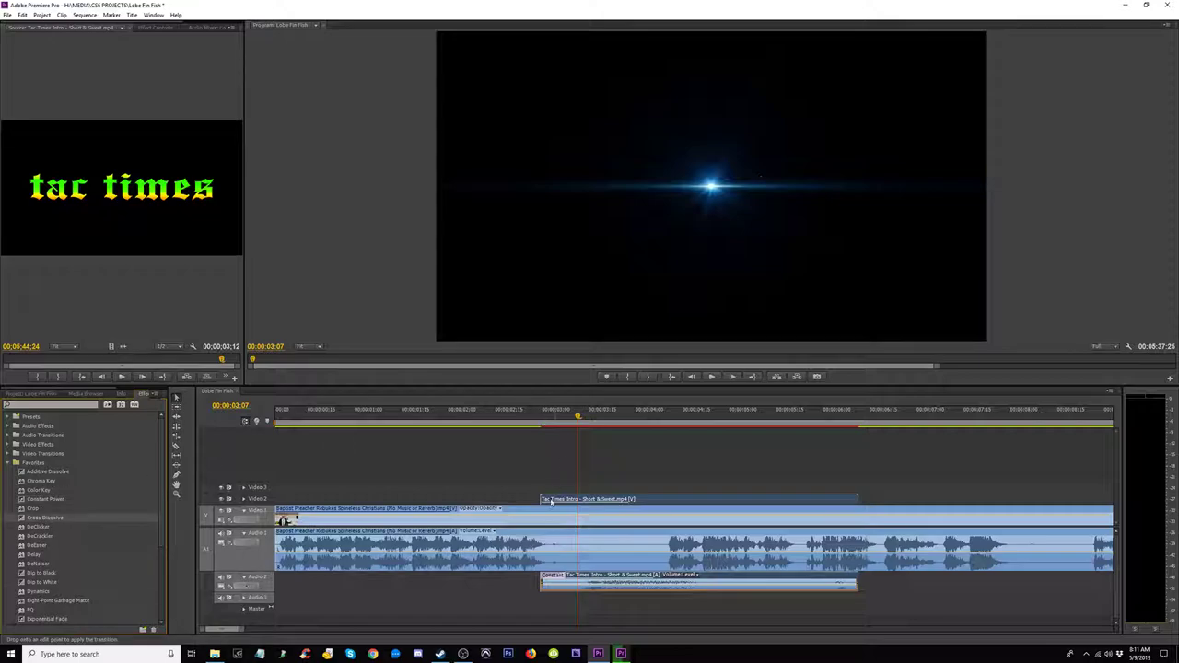
pyautogui.moveTo(551, 500); pyautogui.dragTo(549, 500)
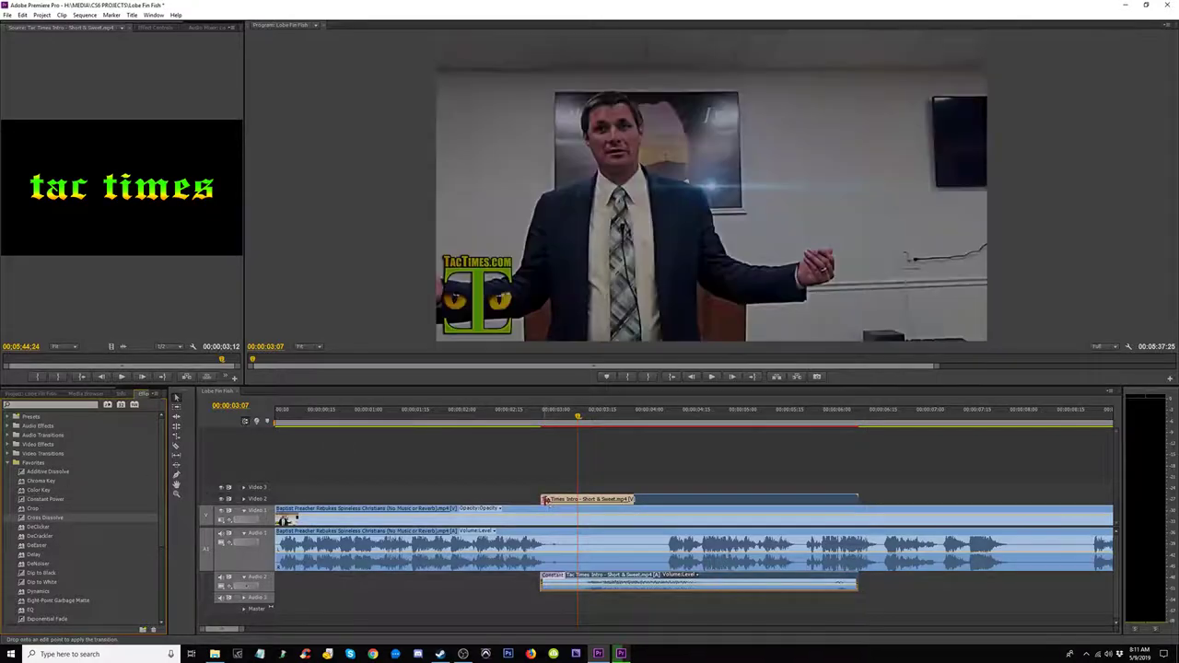
# Step: Play the intro's opening Cross Dissolve and shorten it to end at 00:00:03:14, just before the logo flash
pyautogui.click(540, 416)
pyautogui.press('space')
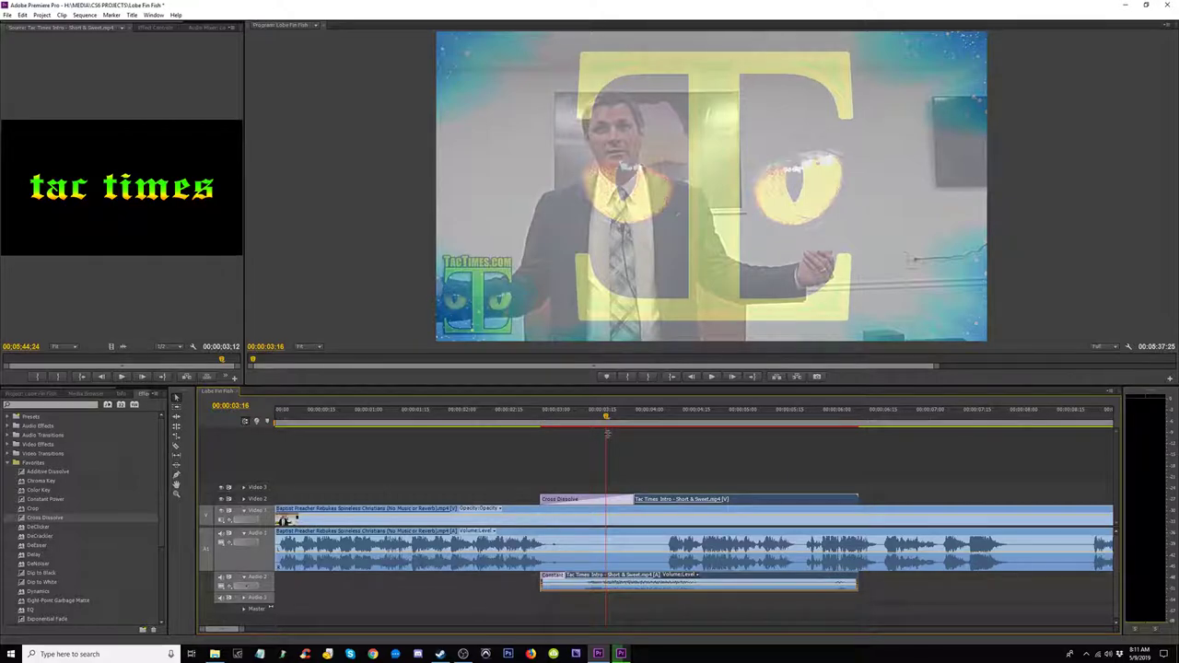
pyautogui.press('space')
pyautogui.press('Left')
pyautogui.press('Left')
pyautogui.press('Left')
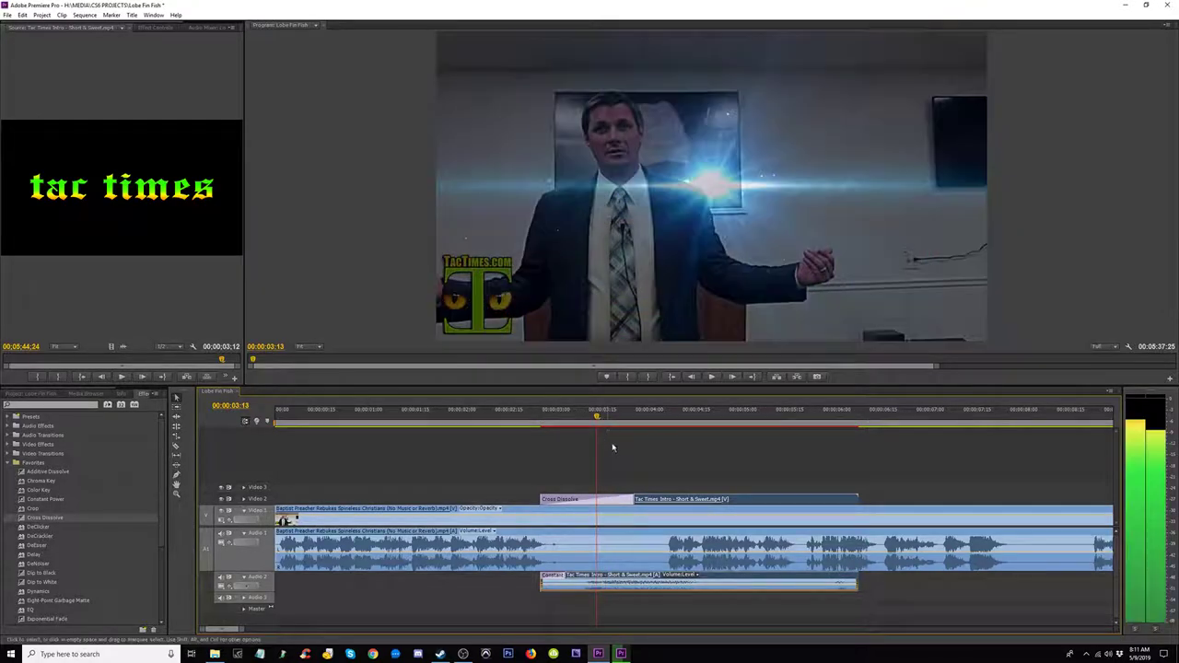
pyautogui.press('Right')
pyautogui.moveTo(632, 499); pyautogui.dragTo(599, 500)
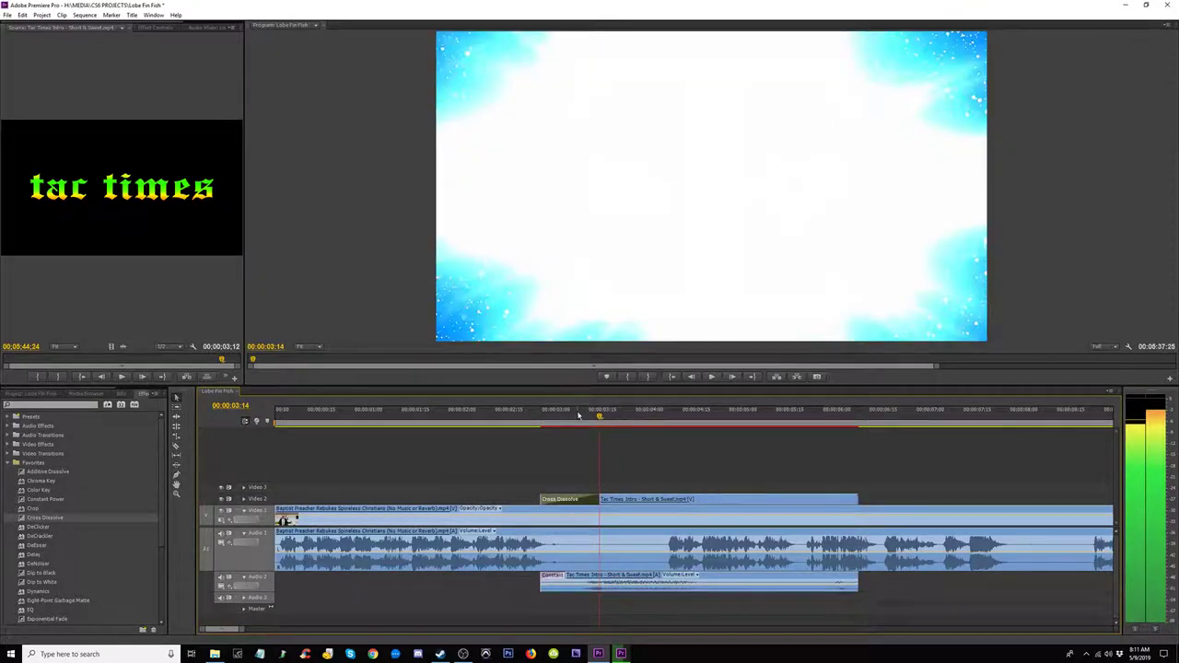
# Step: Play through the intro and the speech that follows to judge where the preacher's audio should resume
pyautogui.click(578, 416)
pyautogui.press('space')
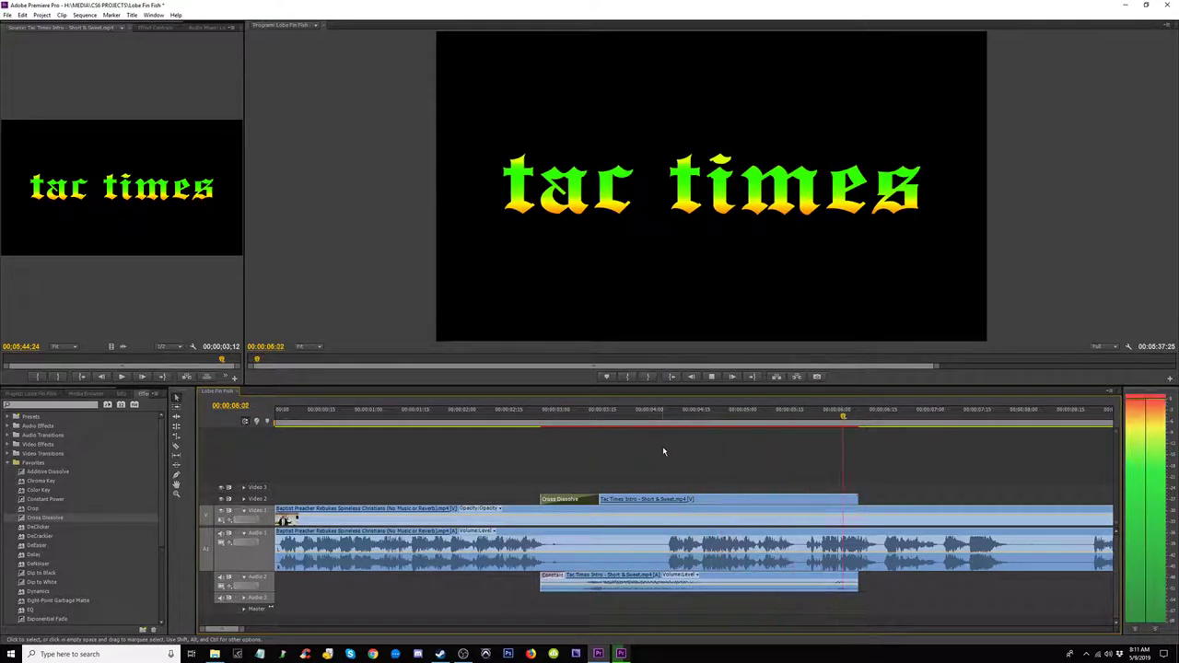
pyautogui.press('-')
pyautogui.press('-')
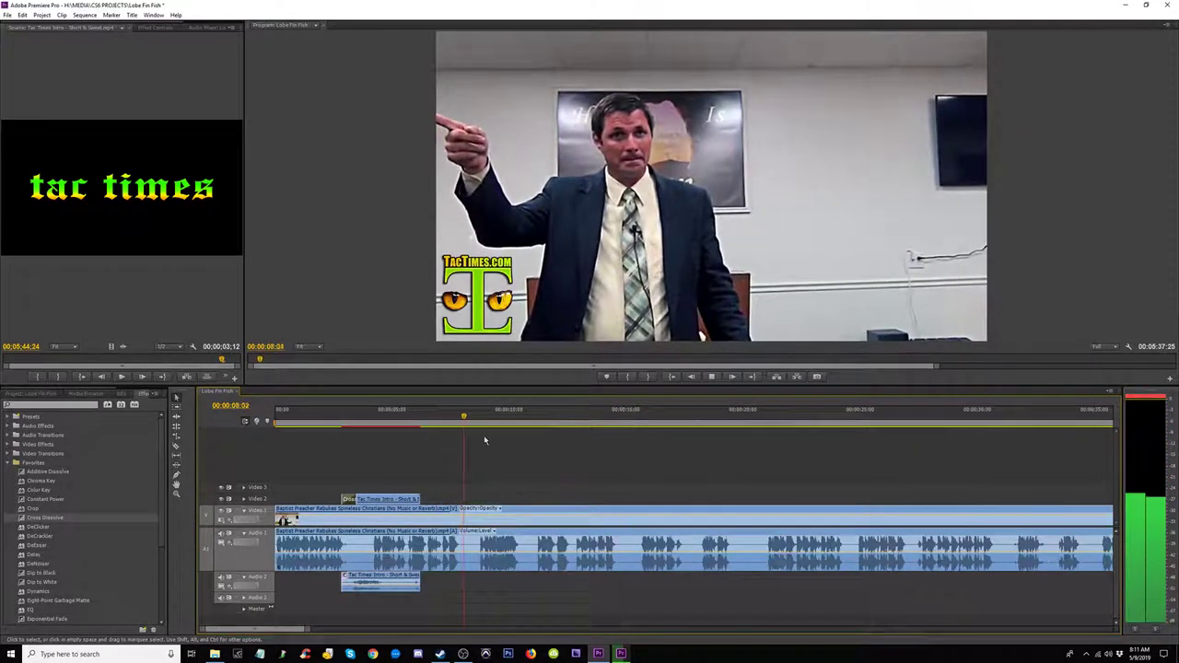
pyautogui.click(313, 415)
pyautogui.press('space')
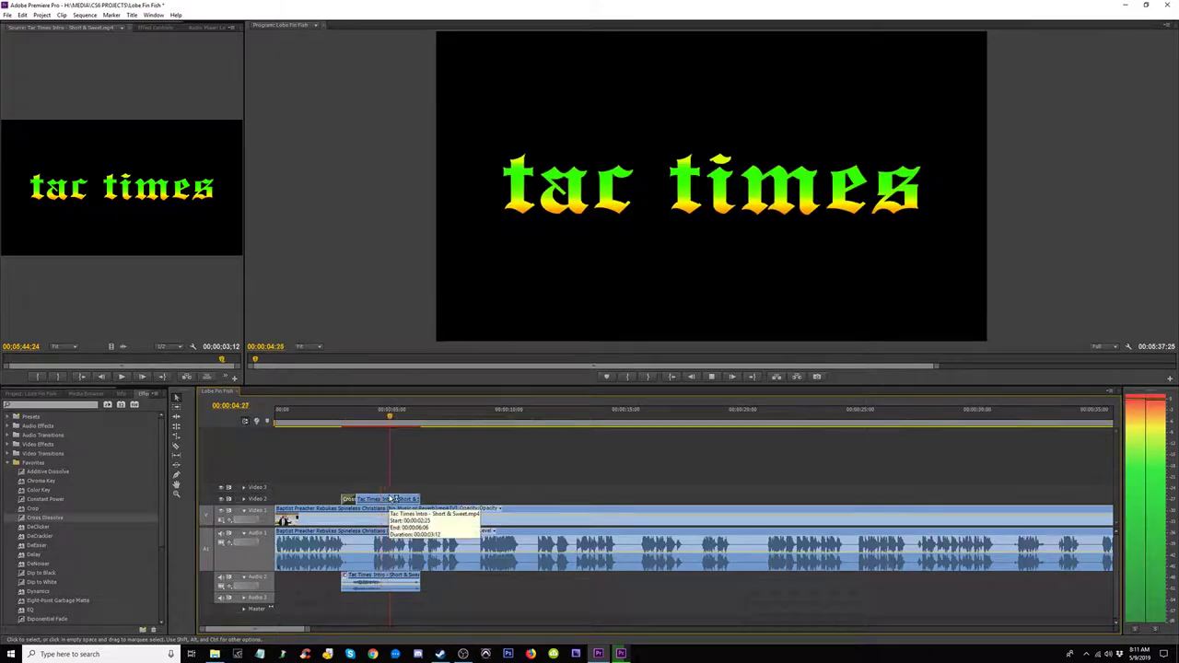
pyautogui.press('space')
# Step: Split the preacher clip beneath the intro at about 00:00:04:00 and shift the second part about 27 frames later, leaving a gap
pyautogui.click(401, 414)
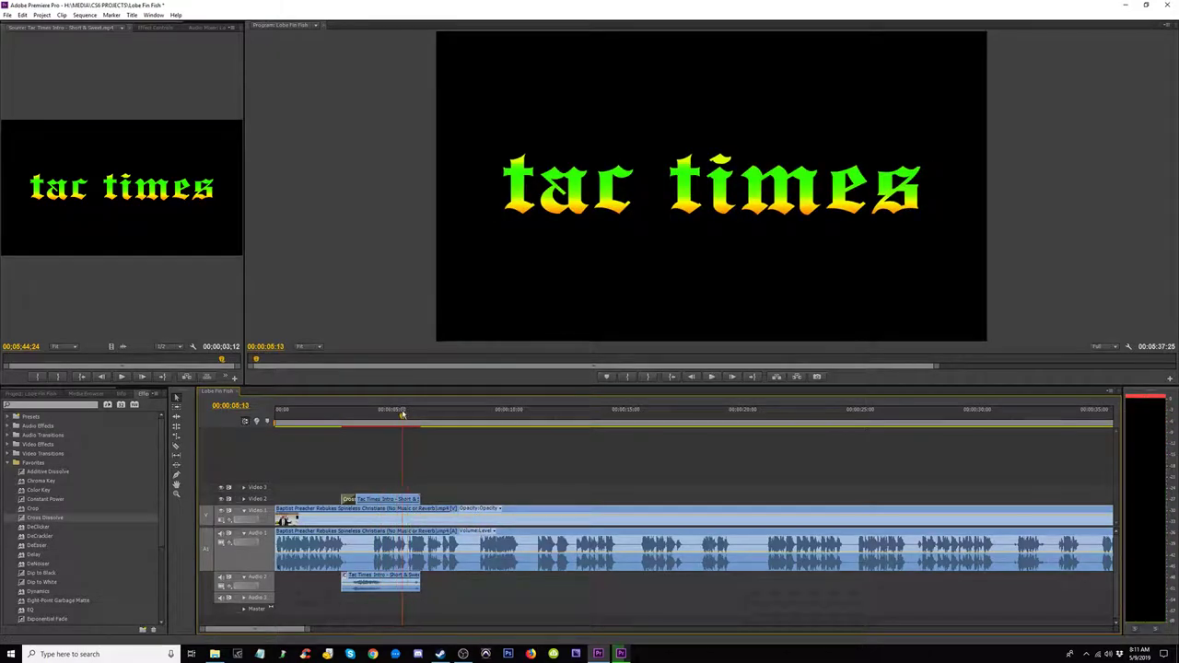
pyautogui.moveTo(402, 415); pyautogui.dragTo(406, 417)
pyautogui.press('c')
pyautogui.click(369, 551)
pyautogui.press('v')
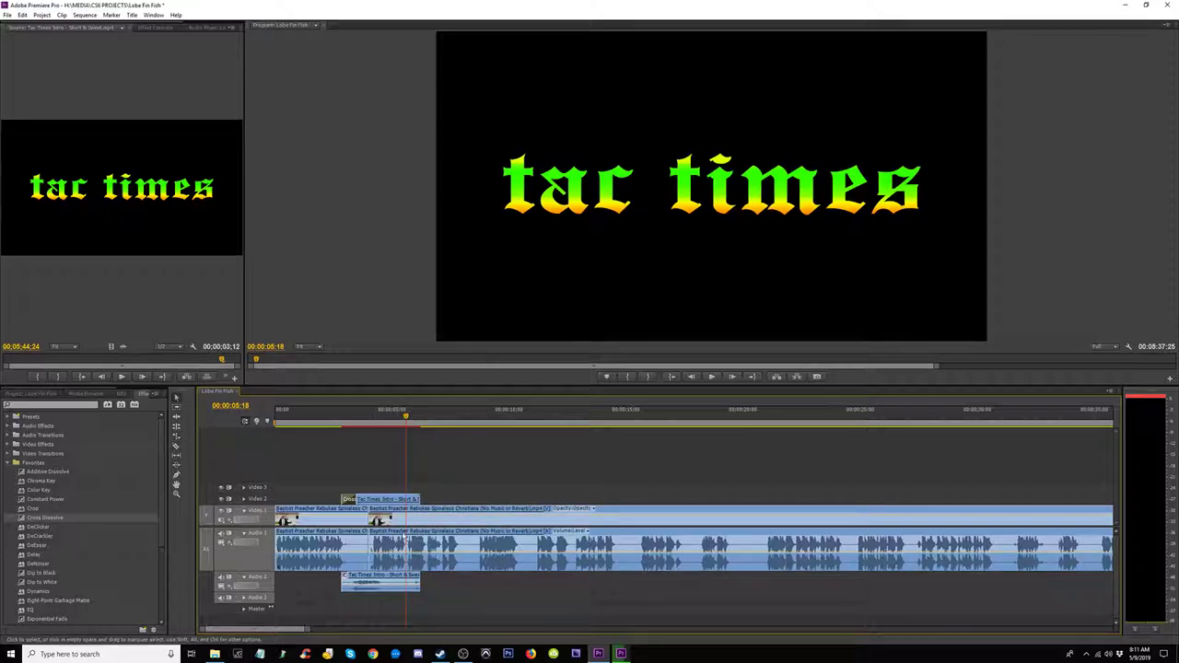
pyautogui.moveTo(391, 528); pyautogui.dragTo(411, 529)
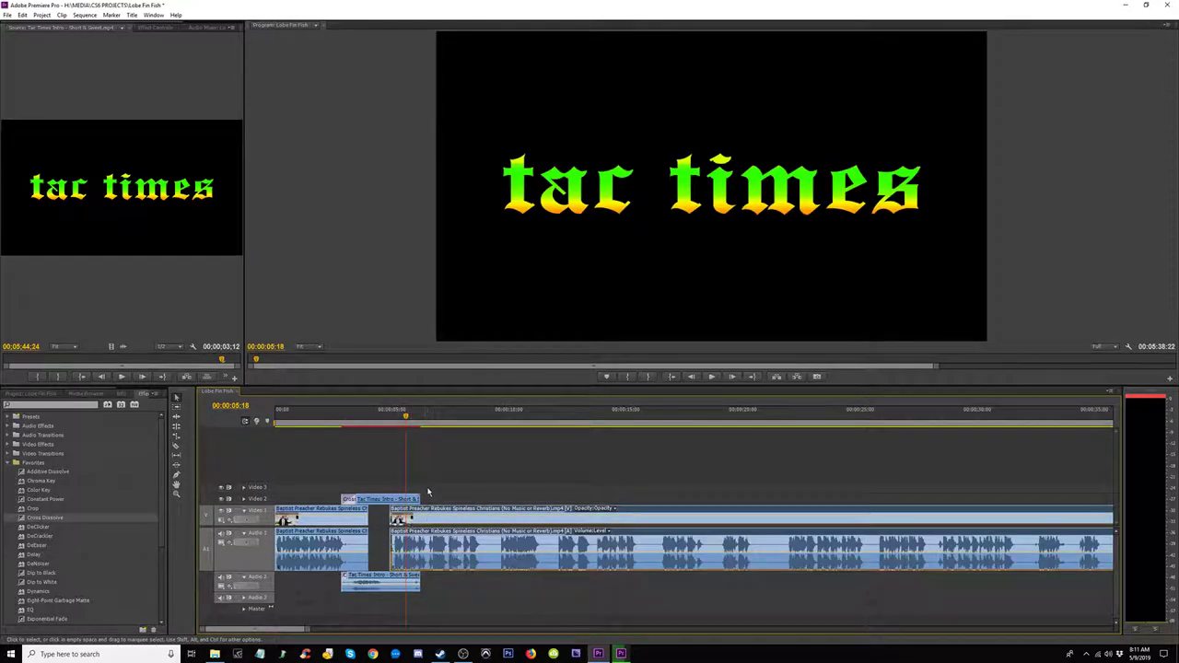
# Step: Move the second part of the preacher clip back earlier by about 9 frames, narrowing the gap beneath the intro
pyautogui.press('=')
pyautogui.press('=')
pyautogui.press('=')
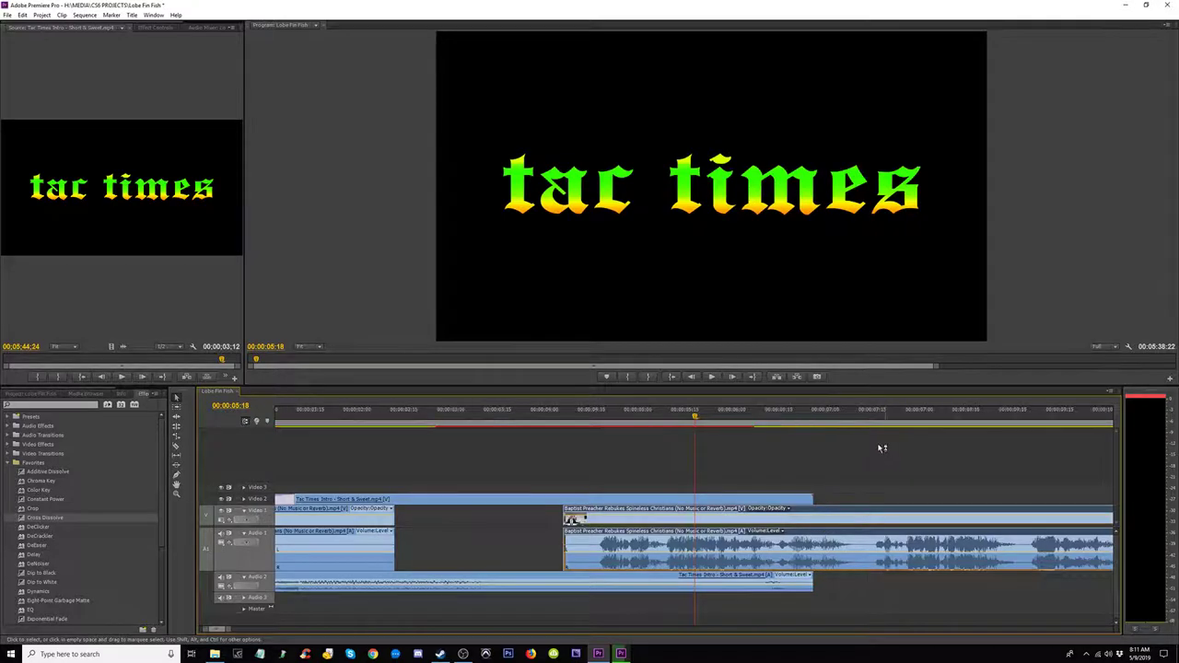
pyautogui.press('-')
pyautogui.click(783, 422)
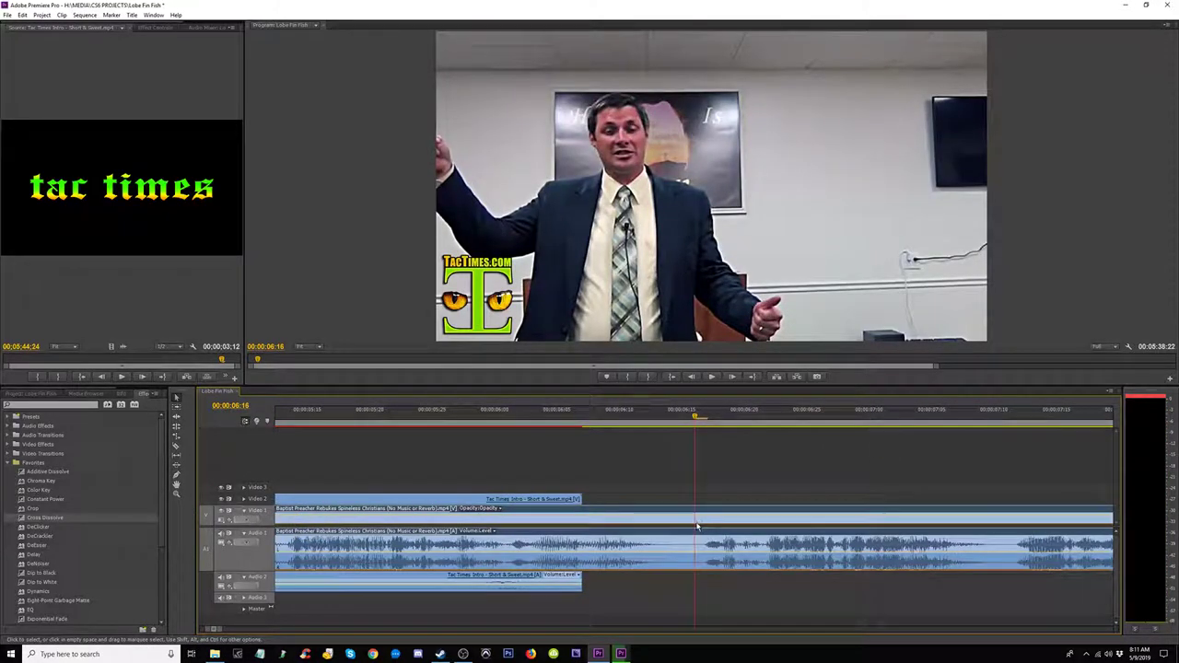
pyautogui.moveTo(697, 524); pyautogui.dragTo(609, 525)
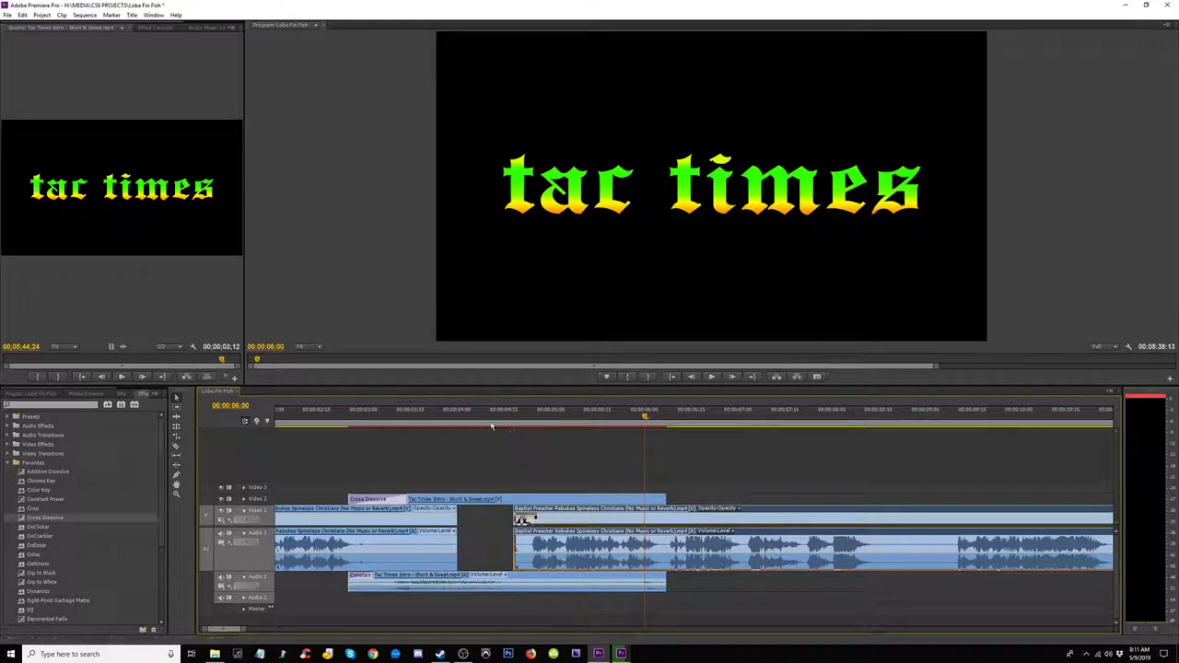
# Step: Add Constant Power fades to the preacher audio on both sides of the gap beneath the intro
pyautogui.click(406, 421)
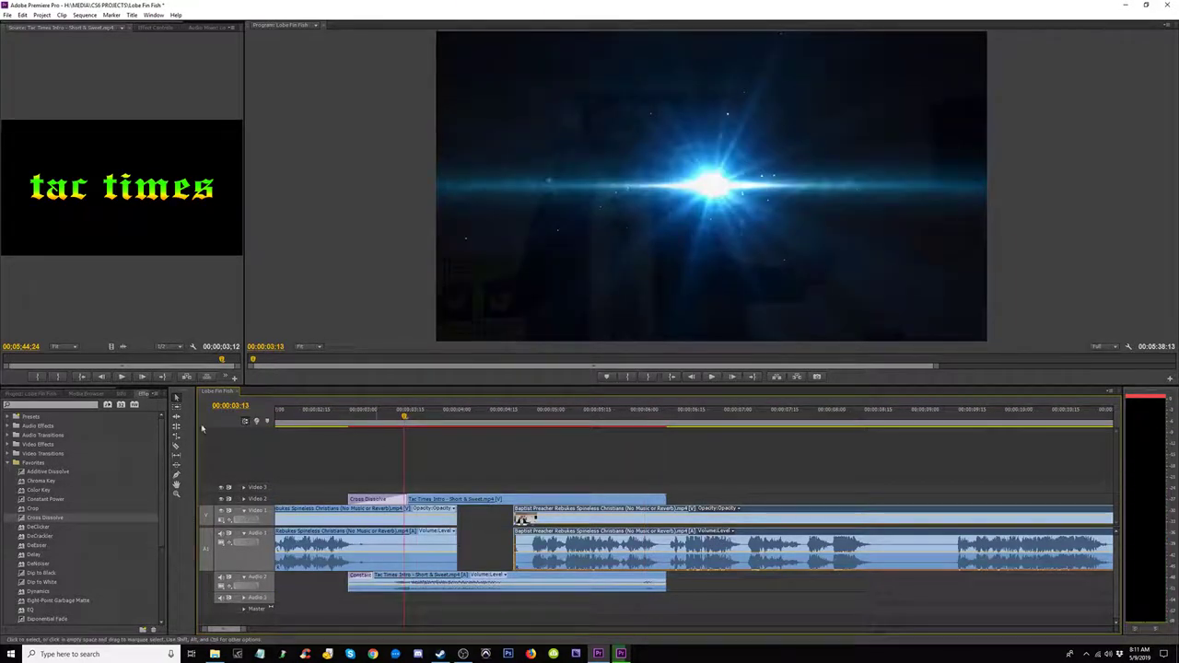
pyautogui.moveTo(62, 502); pyautogui.dragTo(458, 494)
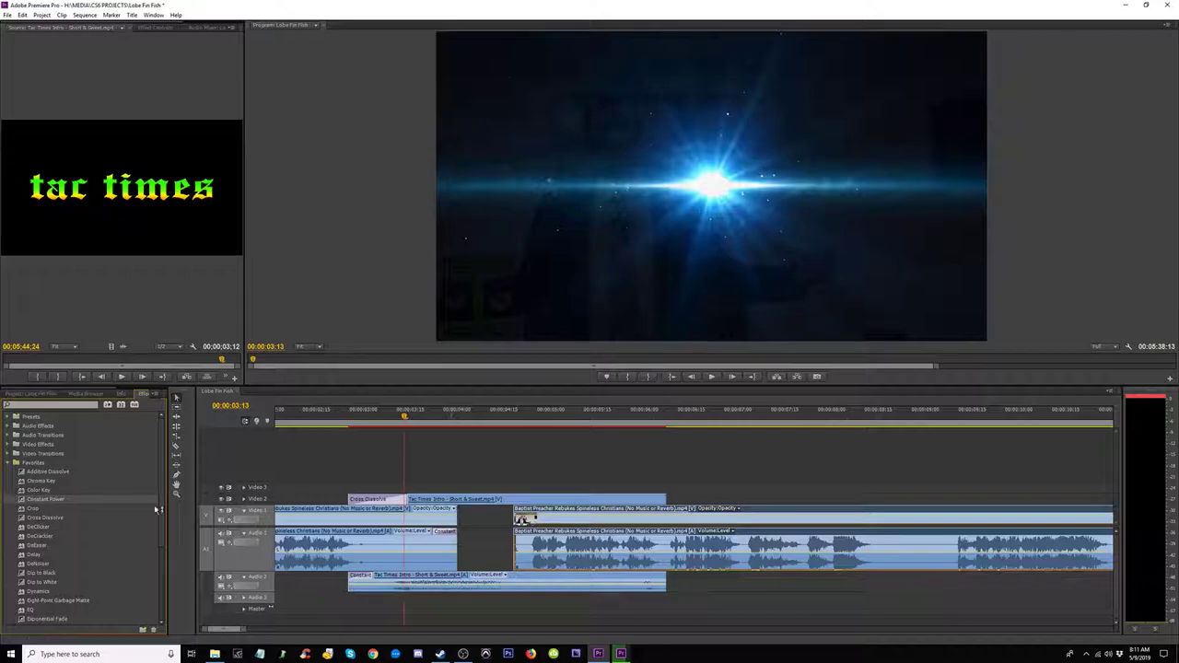
pyautogui.click(522, 521)
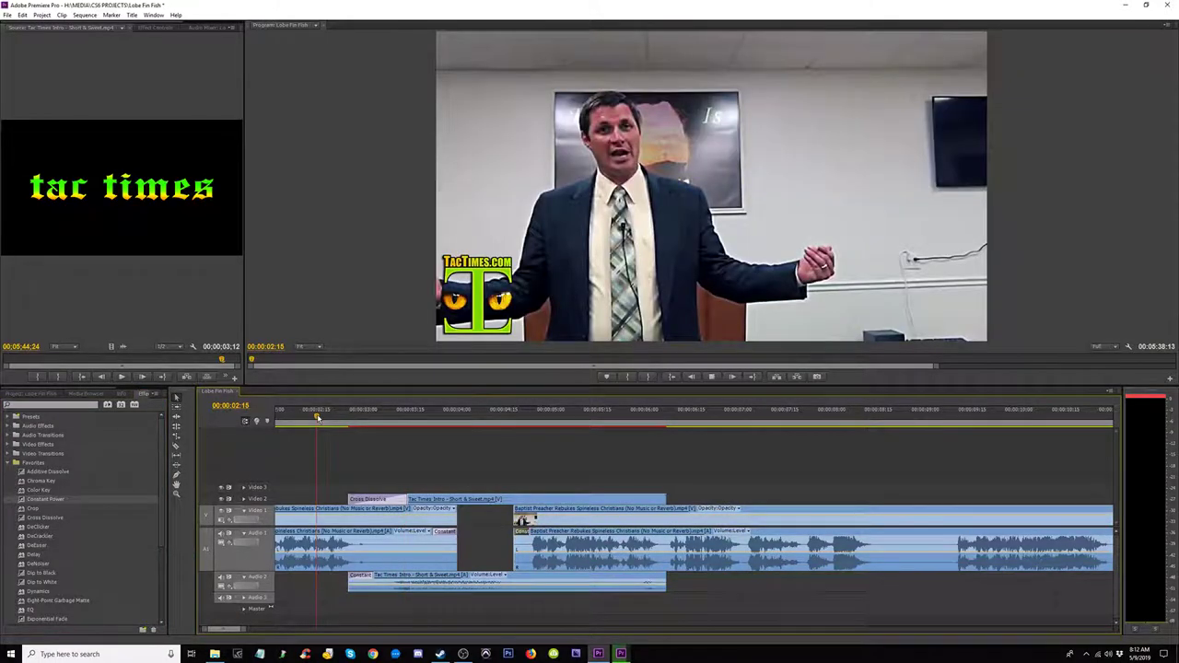
# Step: Play the transition through the intro again and watch the following section of the speech full screen
pyautogui.press('space')
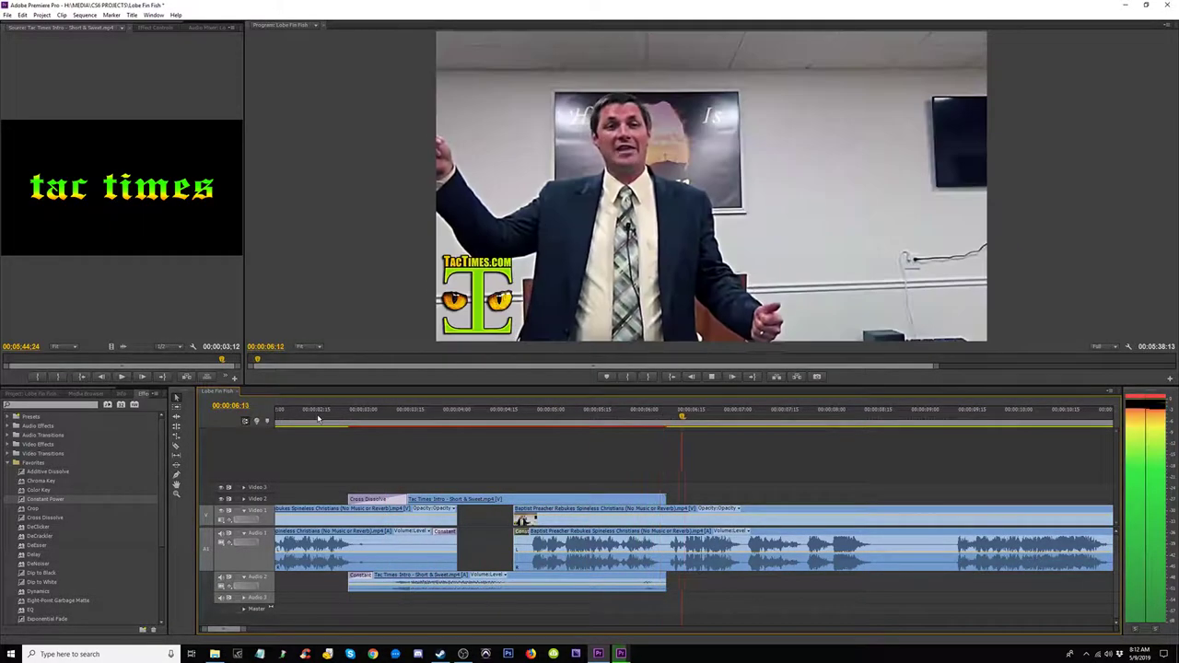
pyautogui.press('-')
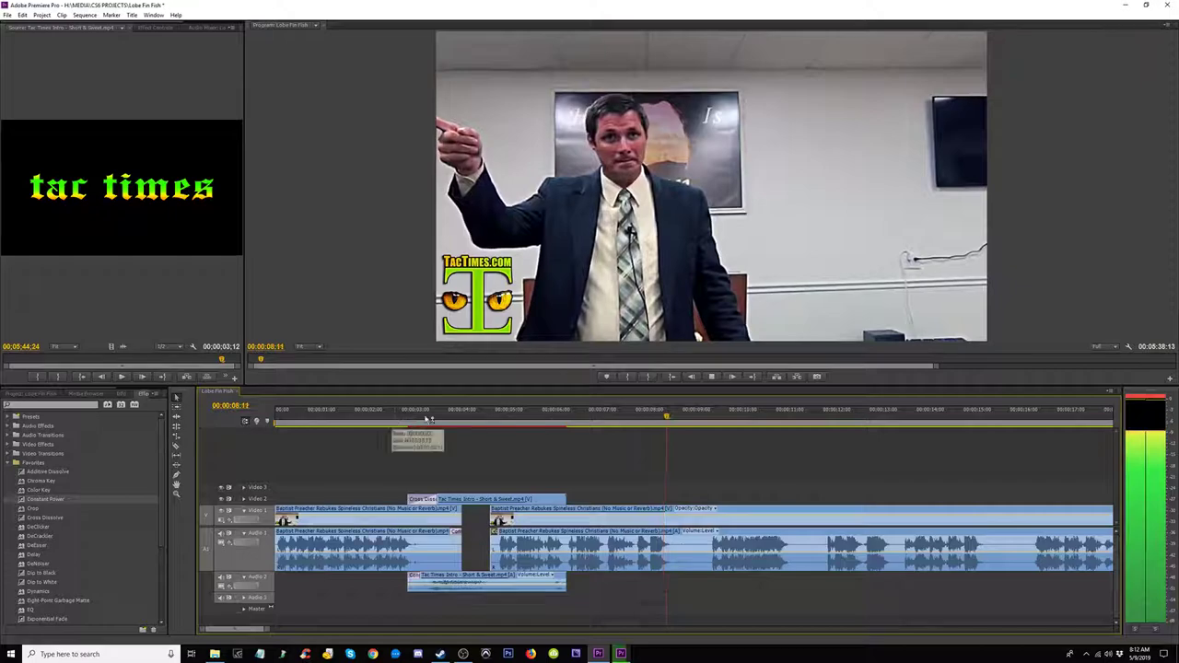
pyautogui.click(462, 419)
pyautogui.press('space')
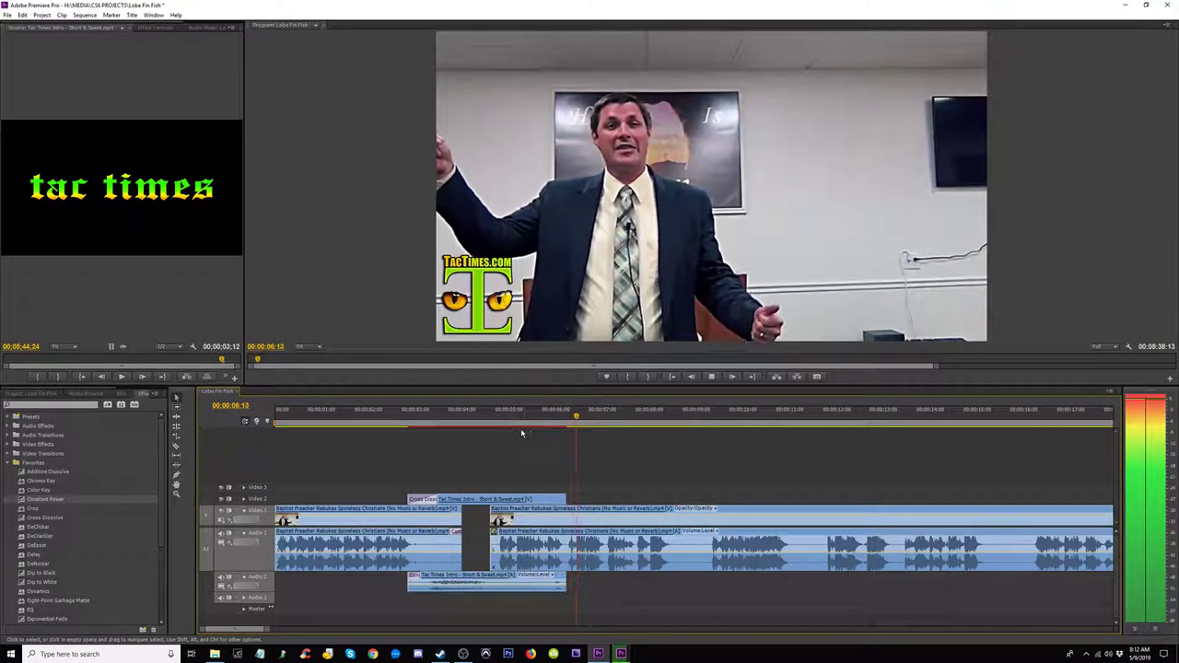
pyautogui.press('-')
pyautogui.hotkey('ctrl', '`')
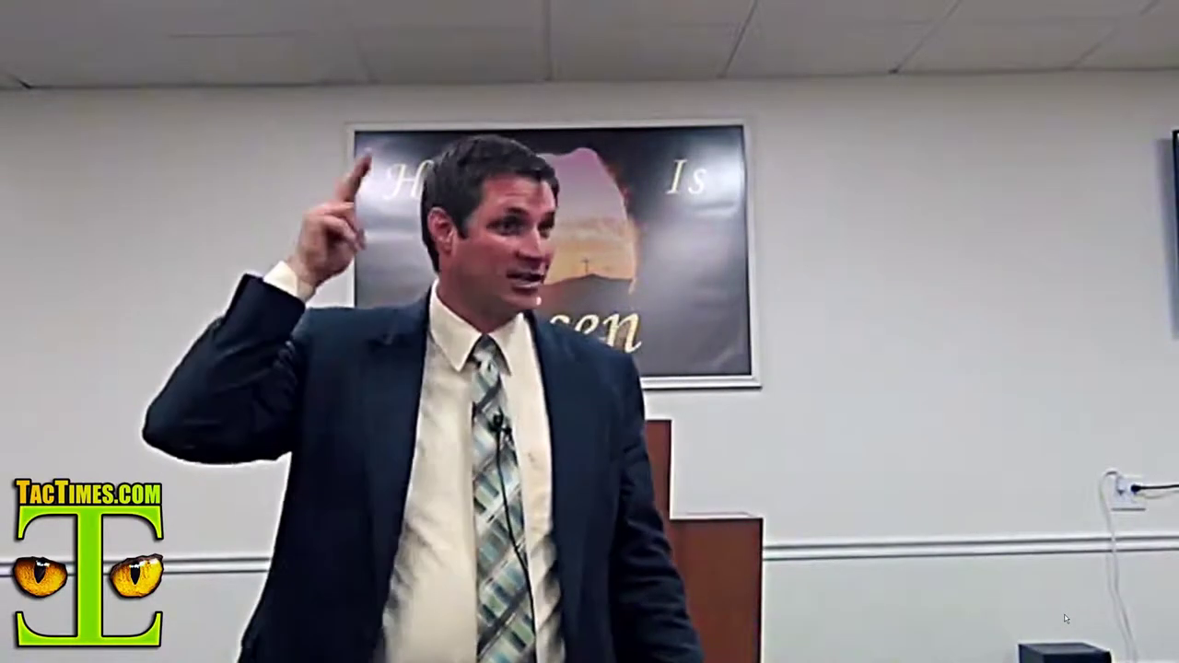
pyautogui.press('Escape')
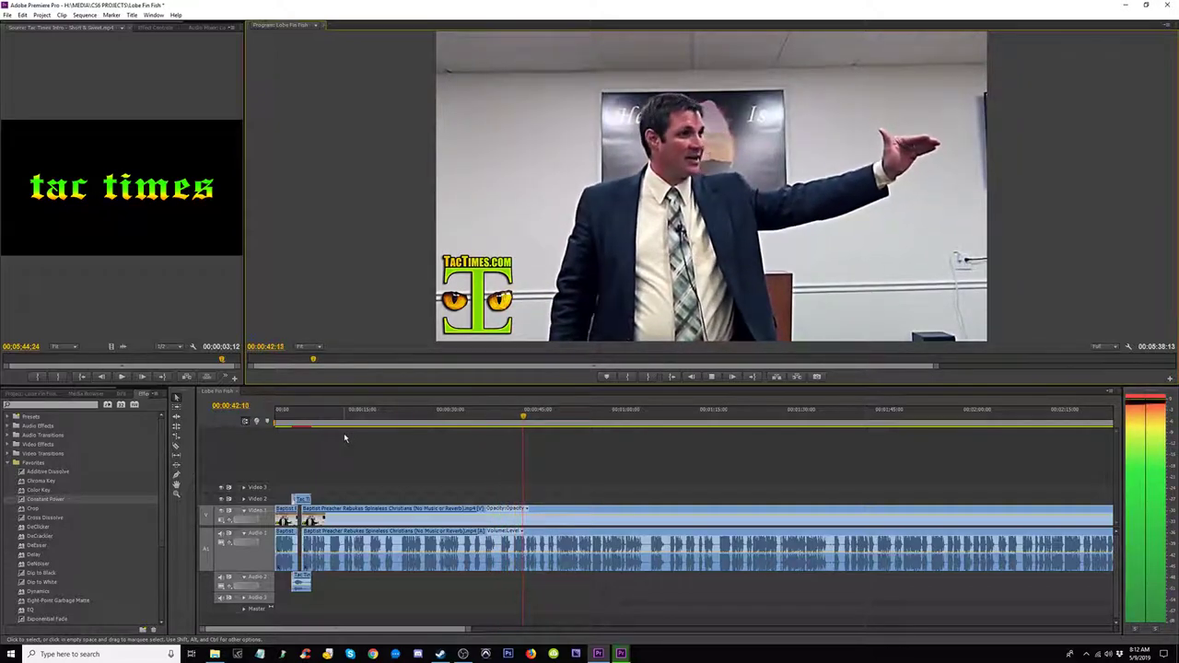
# Step: Add Baptist Preacher Rebukes Spineless Christians from the TAC TIMES folder to Video 1 and Audio 1 at about 00:03:50:00
pyautogui.click(532, 418)
pyautogui.press('-')
pyautogui.press('-')
pyautogui.press('-')
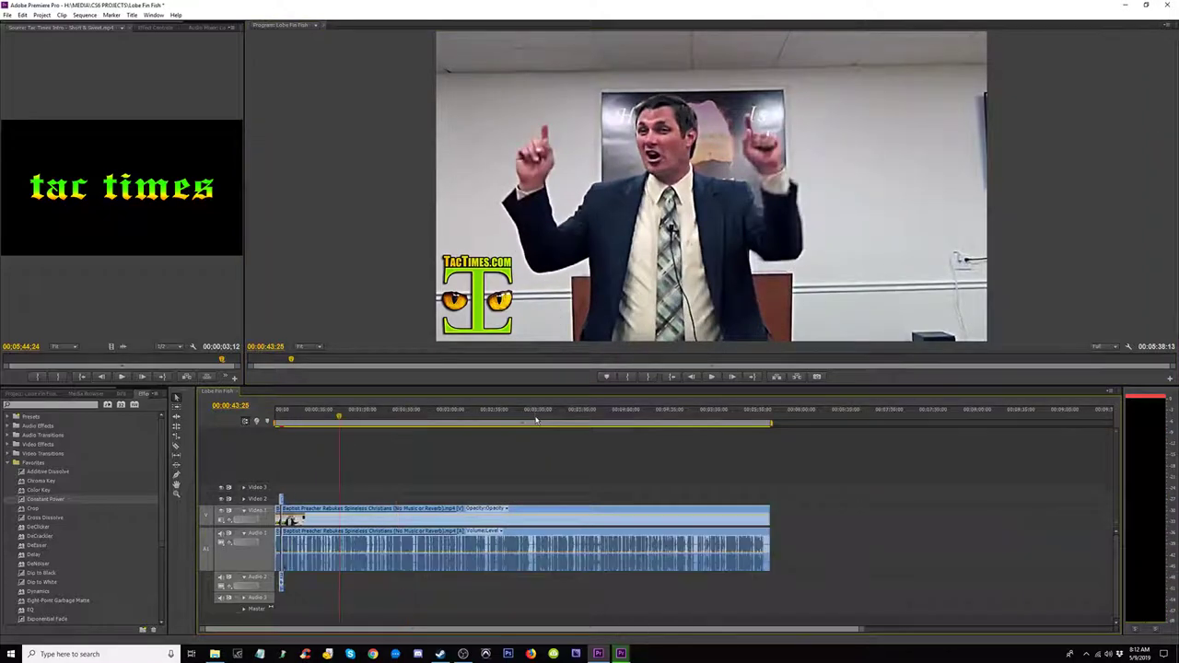
pyautogui.click(215, 654)
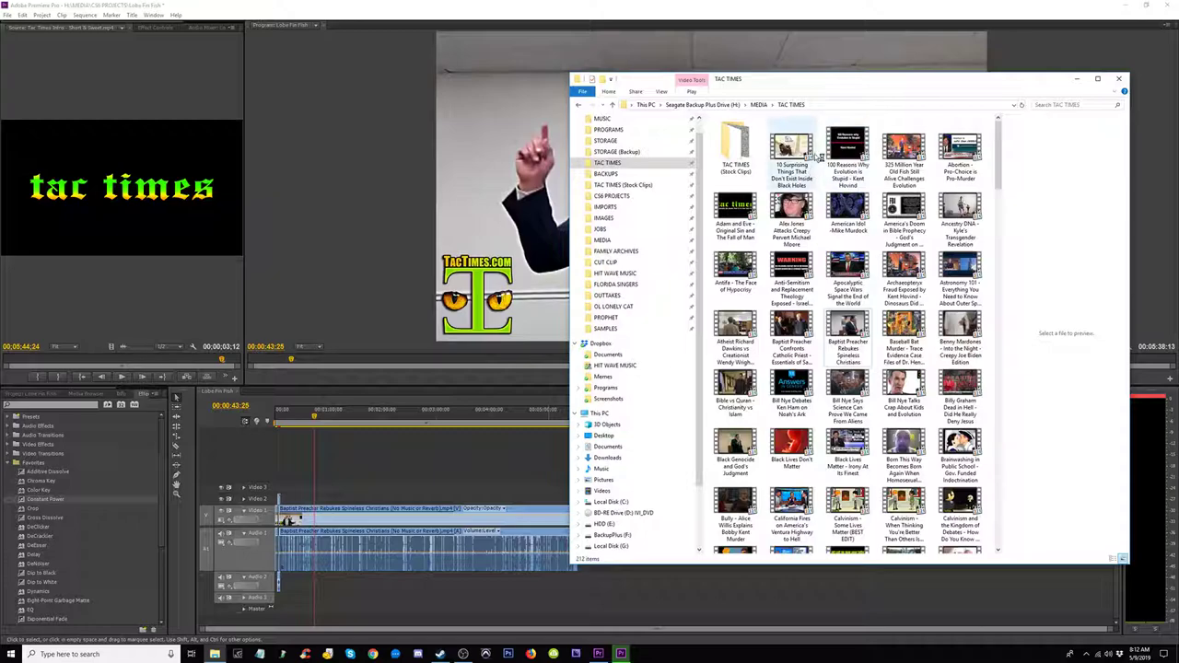
pyautogui.click(867, 330)
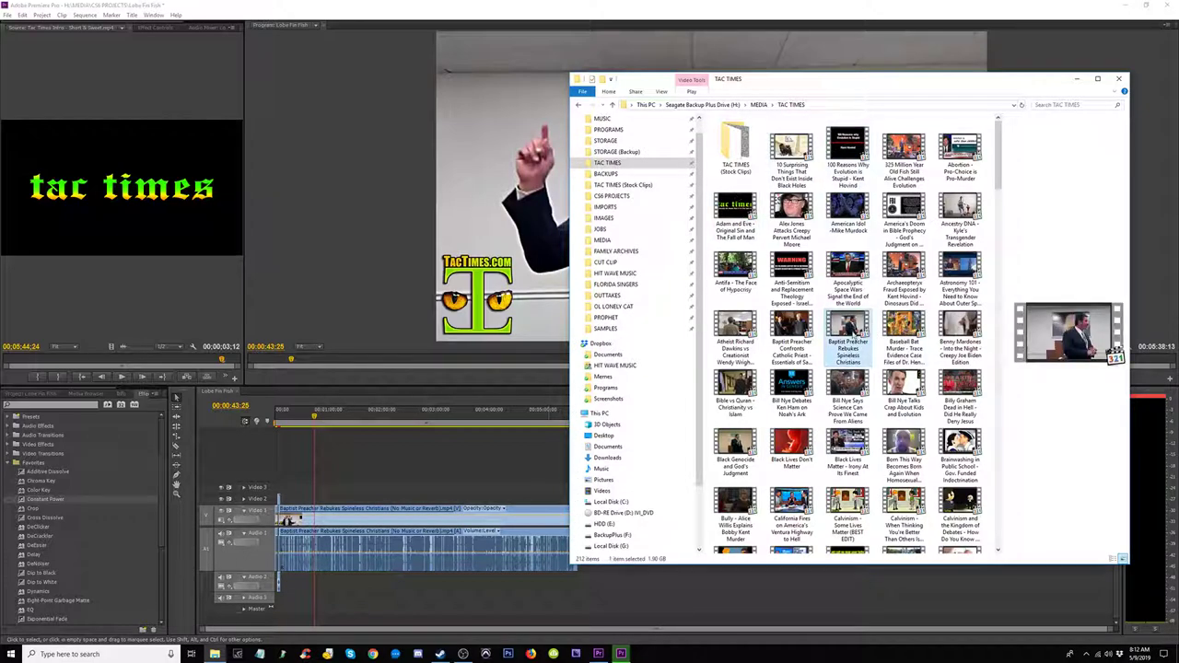
pyautogui.moveTo(857, 329); pyautogui.dragTo(481, 509)
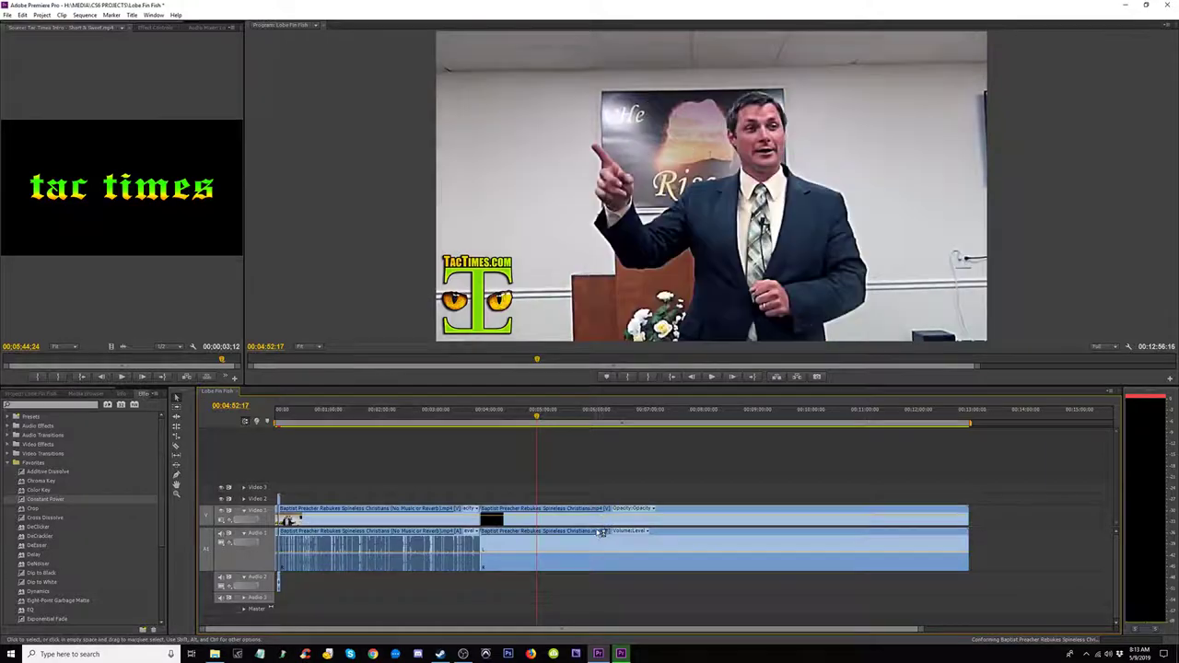
# Step: Move the added preacher clip to the start of the sequence, over the No Music or Reverb version, and scrub to 00:00:38:23
pyautogui.moveTo(597, 522); pyautogui.dragTo(382, 527)
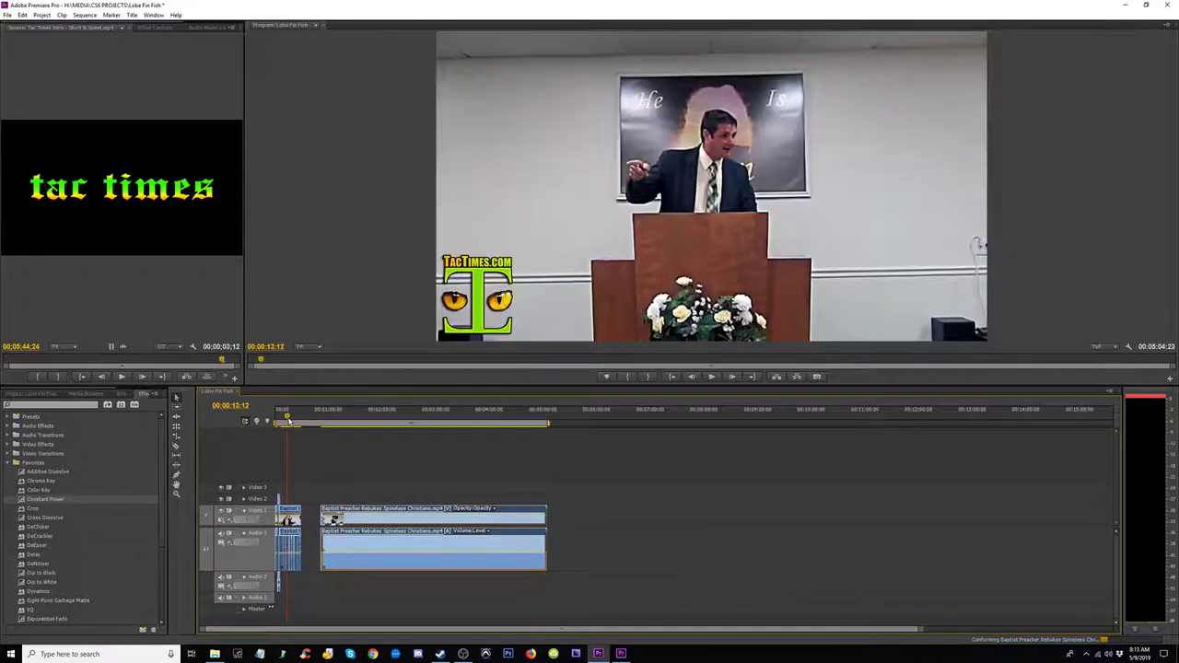
pyautogui.press('=')
pyautogui.press('=')
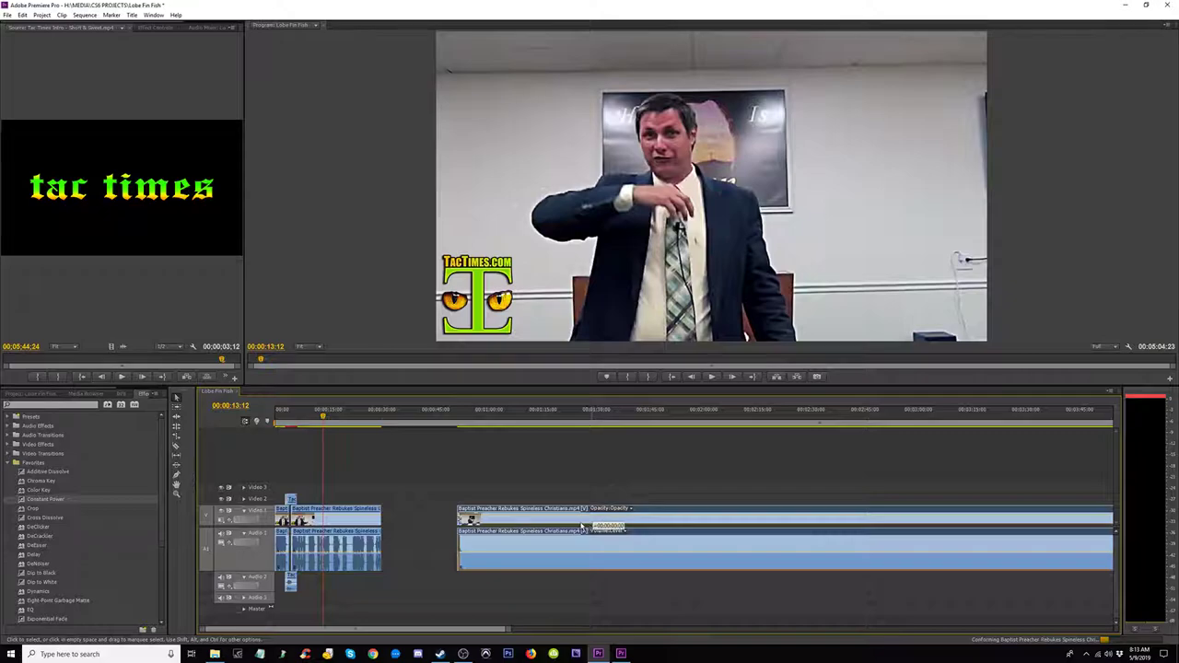
pyautogui.moveTo(581, 526); pyautogui.dragTo(399, 526)
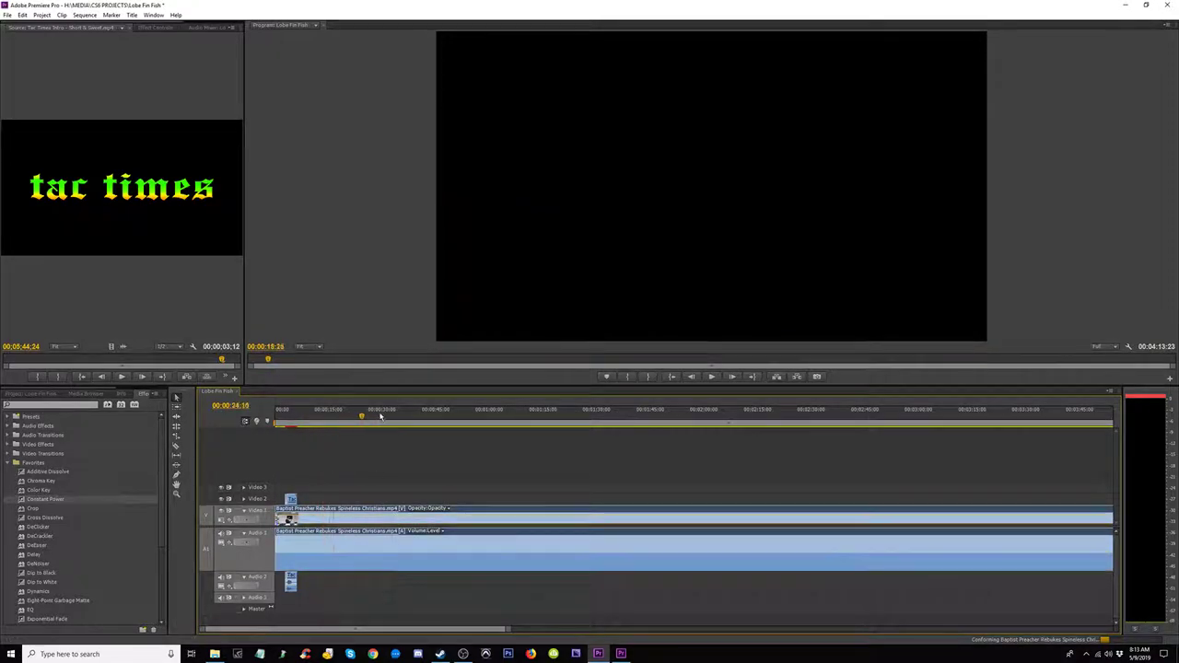
pyautogui.moveTo(380, 416); pyautogui.dragTo(417, 418)
pyautogui.press('-')
pyautogui.press('=')
pyautogui.press('-')
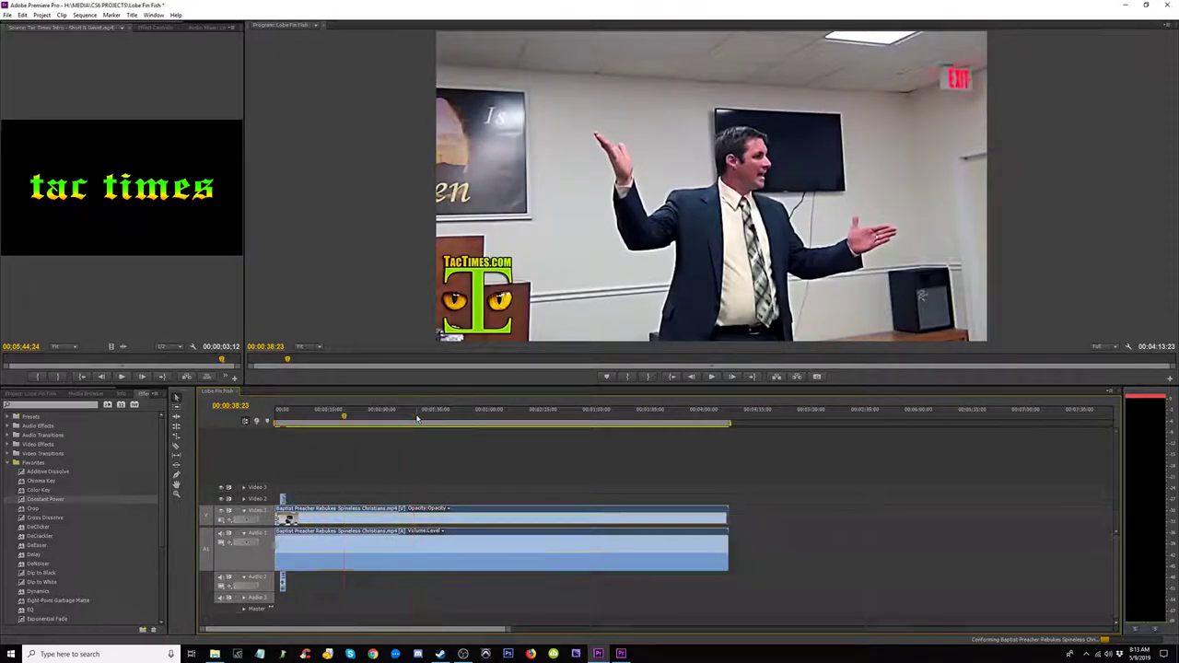
# Step: Sample the full preacher clip around 00:01:00 and 00:02:20, and check the fish export's progress in the Premiere Pro CC 2018 window
pyautogui.click(383, 418)
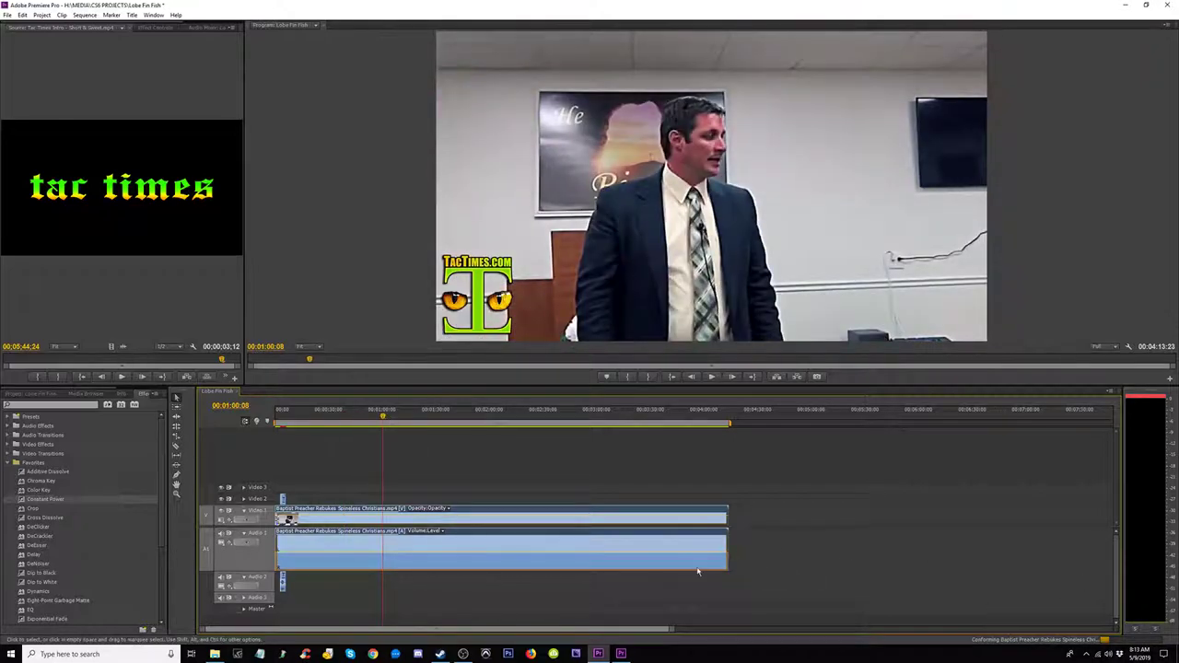
pyautogui.click(621, 653)
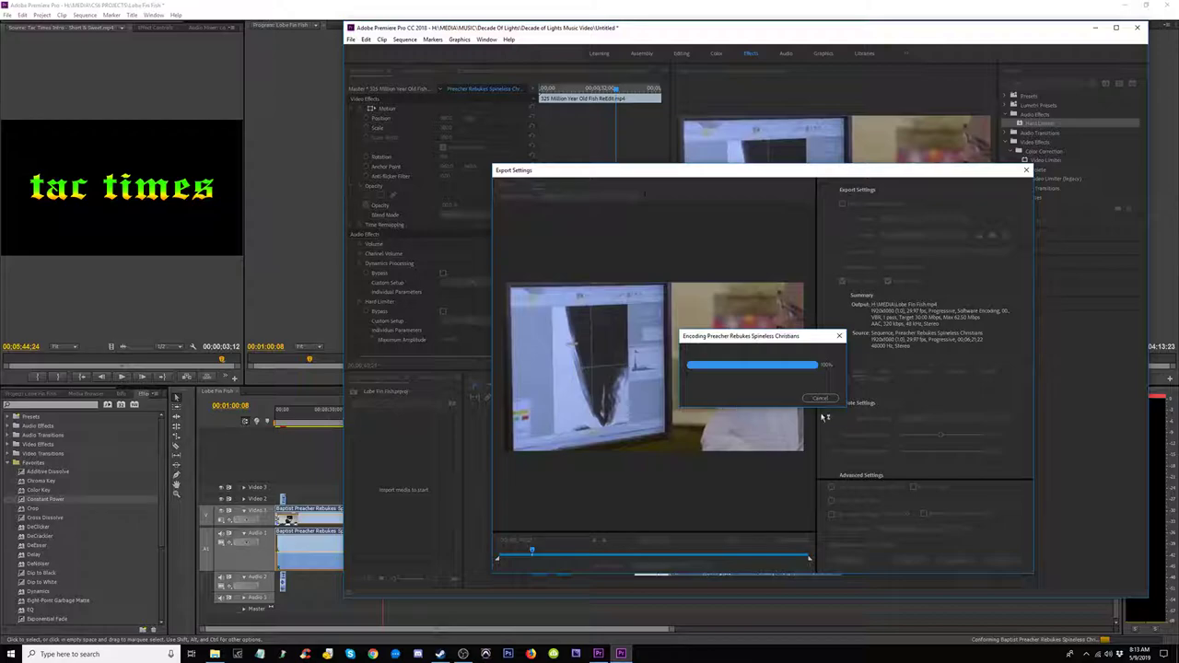
pyautogui.click(347, 17)
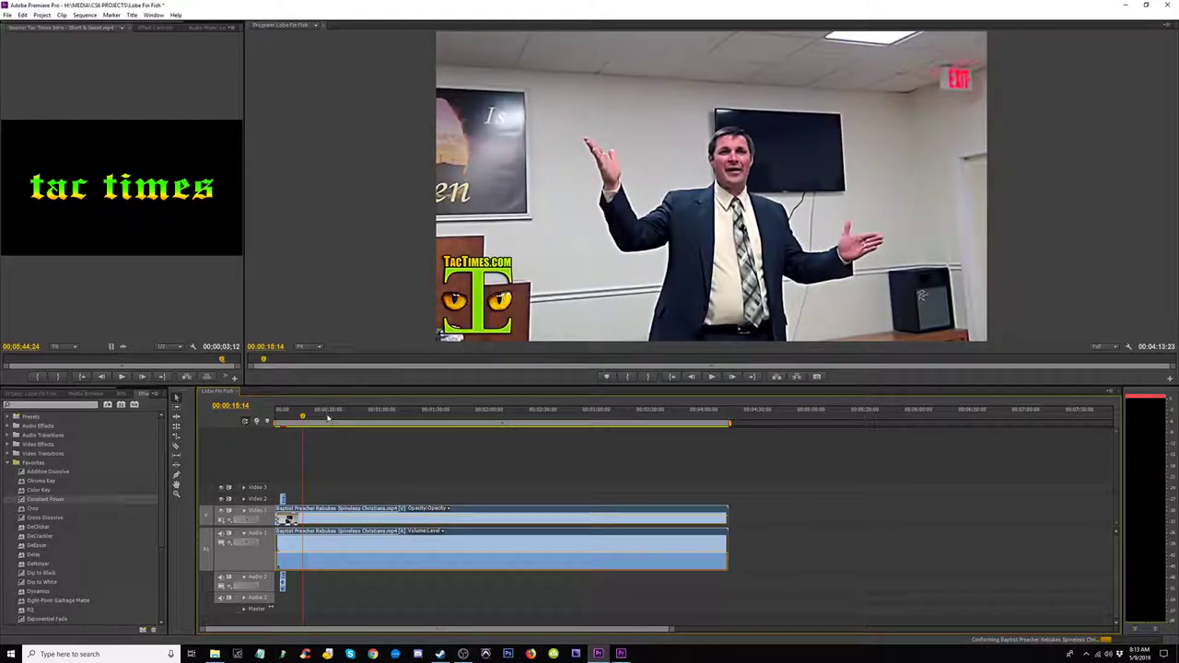
pyautogui.click(523, 419)
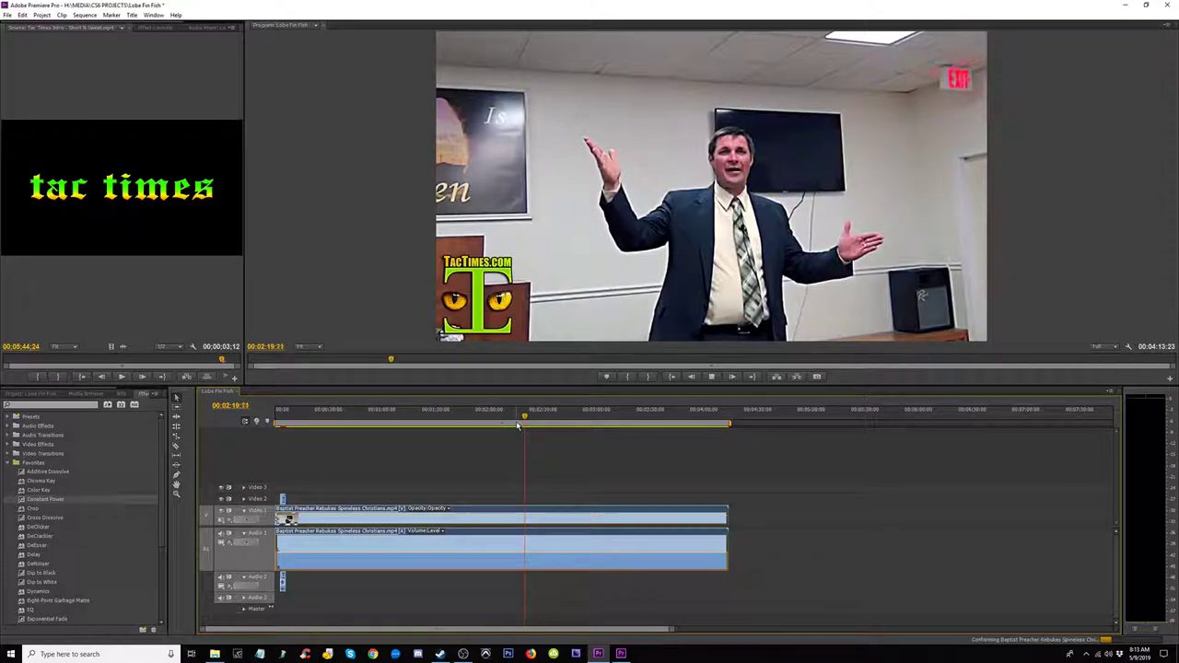
pyautogui.press('space')
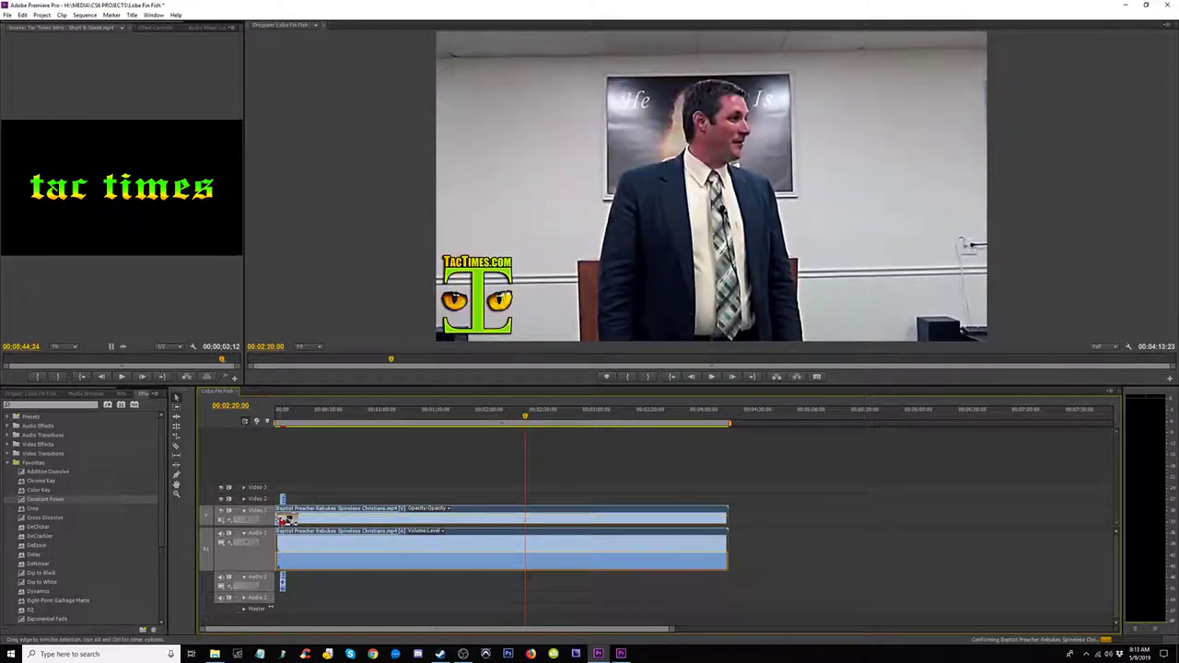
pyautogui.moveTo(283, 521); pyautogui.dragTo(338, 520)
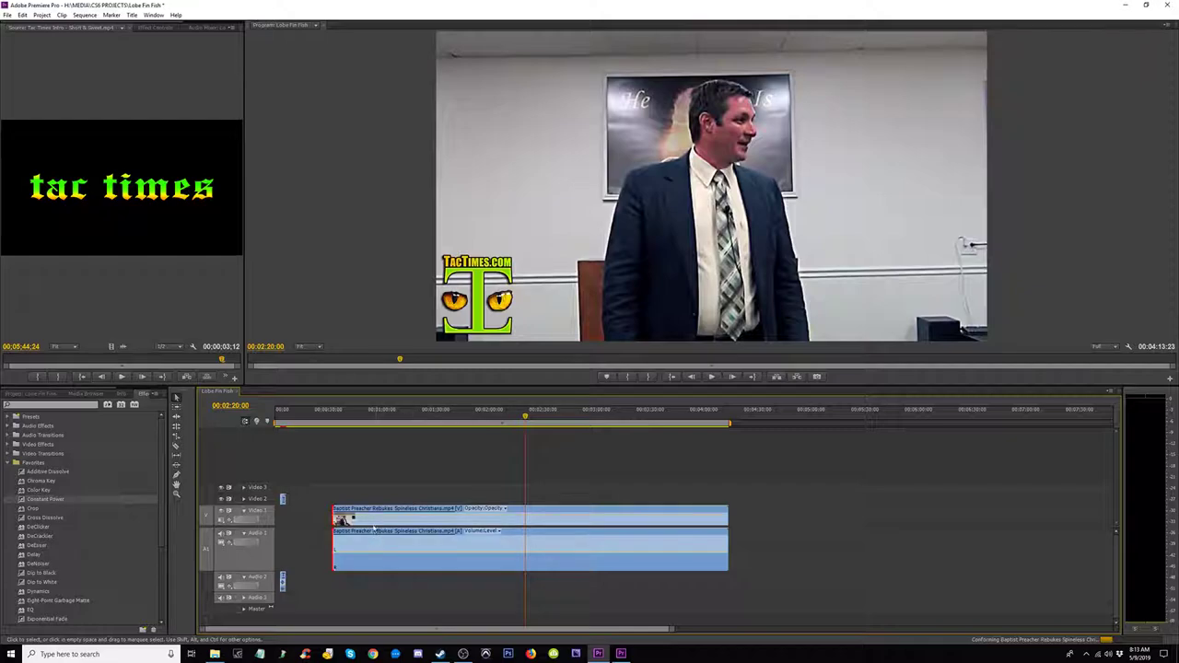
pyautogui.click(285, 422)
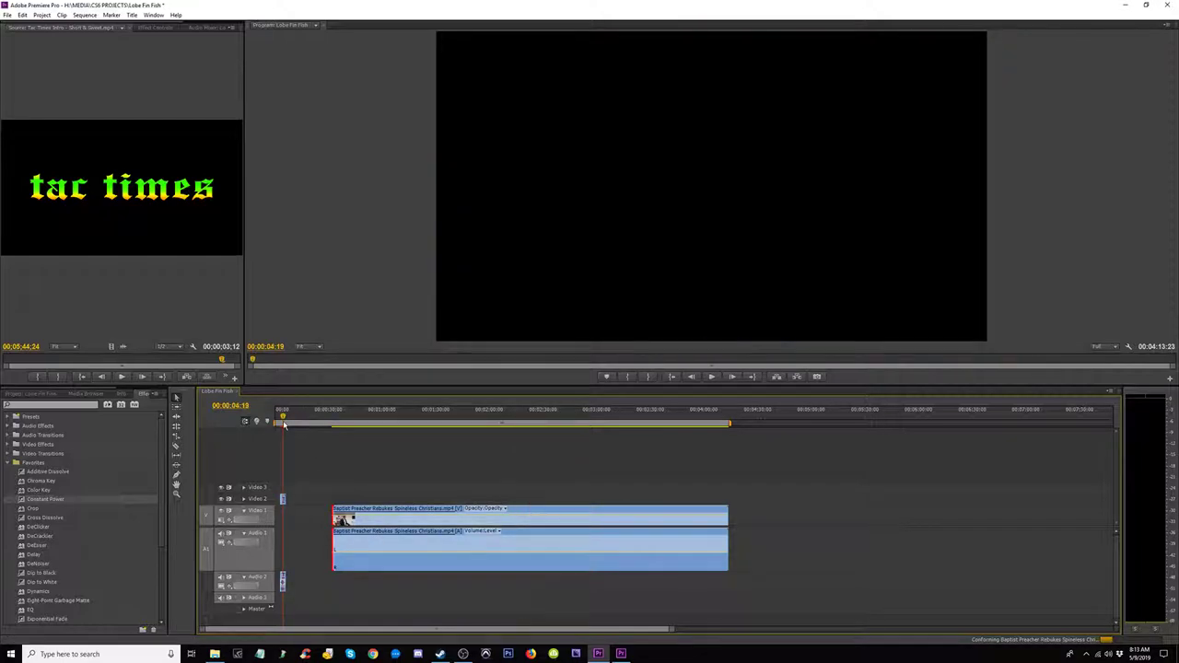
pyautogui.hotkey('ctrl', 'z')
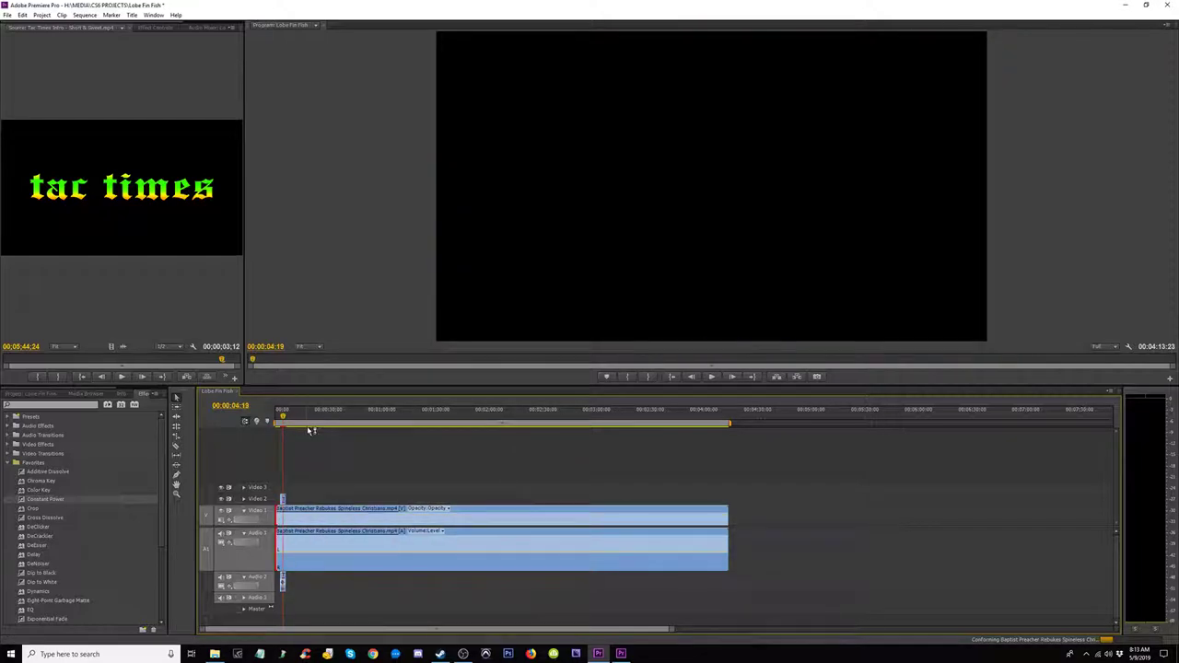
# Step: Undo the full preacher clip's move to the sequence start and trim away more of its opening
pyautogui.hotkey('ctrl', 'z')
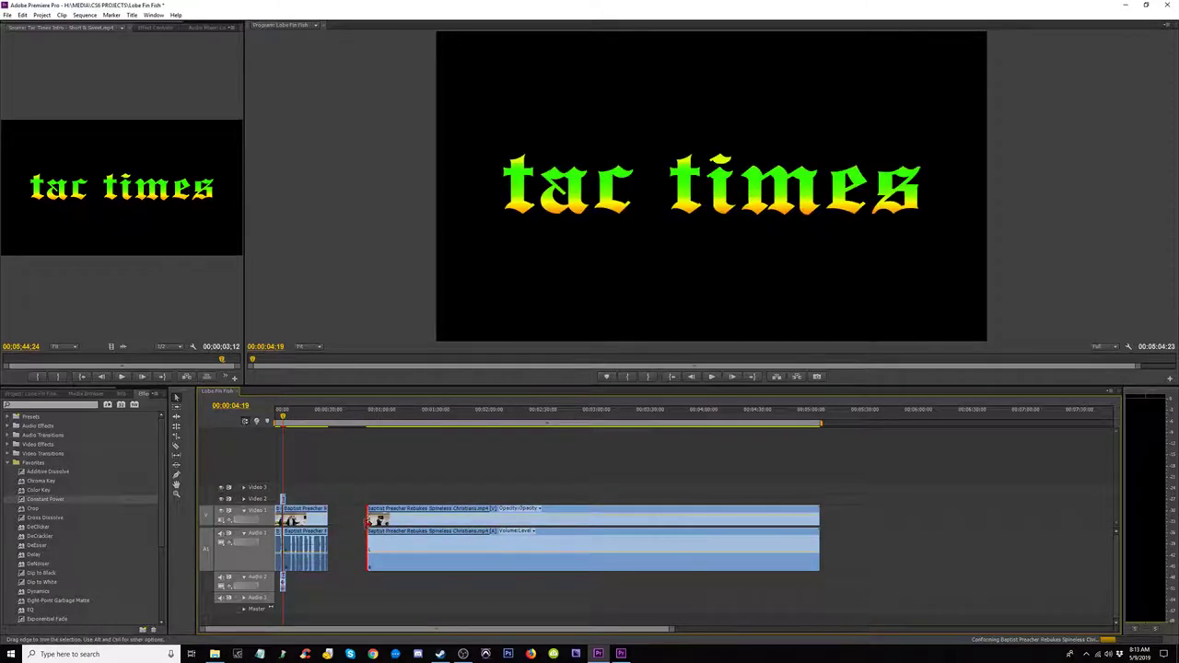
pyautogui.moveTo(366, 523); pyautogui.dragTo(412, 519)
# Step: Play the sequence from the beginning through the Tac Times intro into the following section of the speech
pyautogui.press('=')
pyautogui.press('=')
pyautogui.press('=')
pyautogui.press('=')
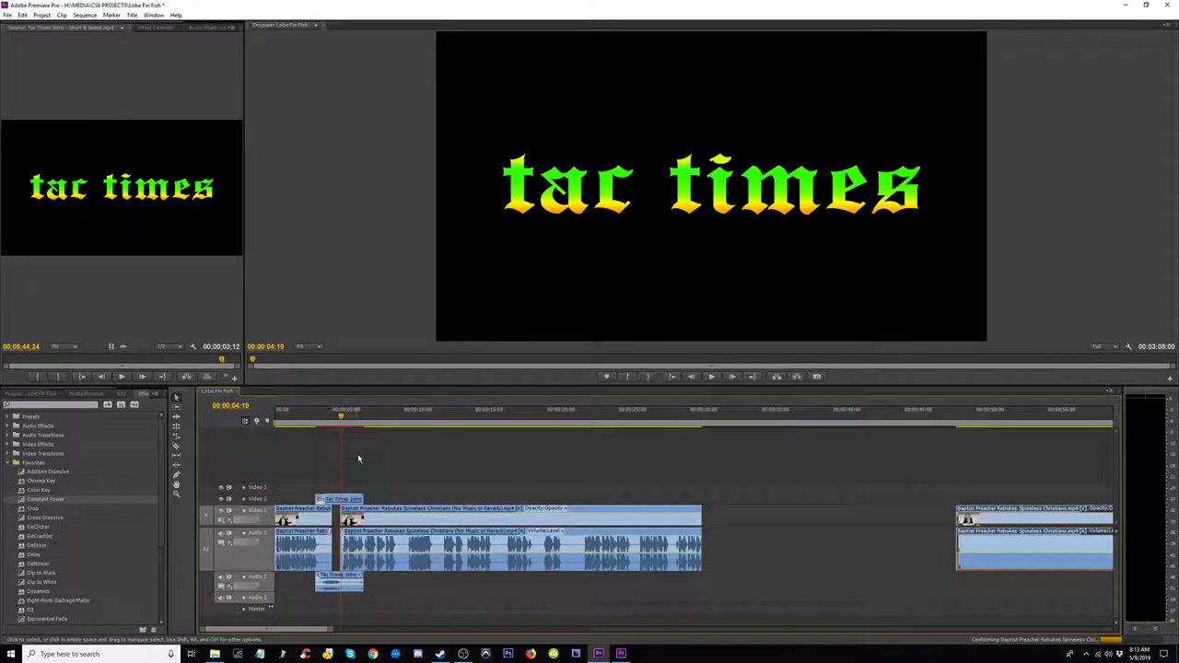
pyautogui.moveTo(340, 422); pyautogui.dragTo(265, 422)
pyautogui.press('space')
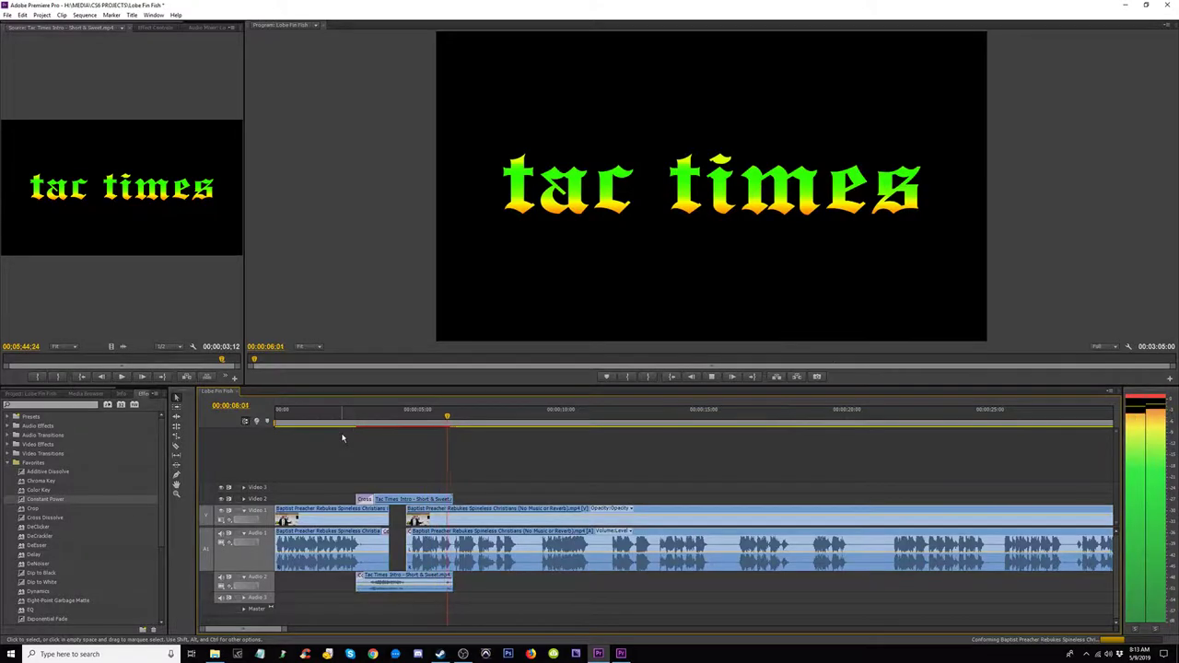
pyautogui.press('-')
pyautogui.press('-')
pyautogui.press('-')
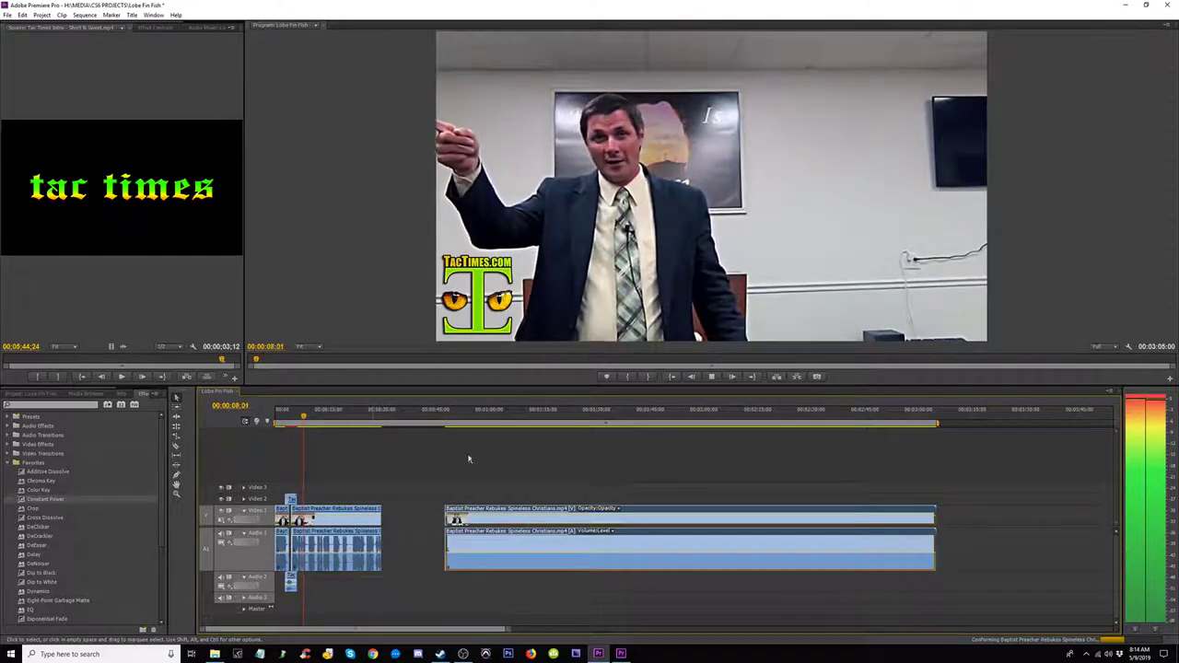
pyautogui.press('space')
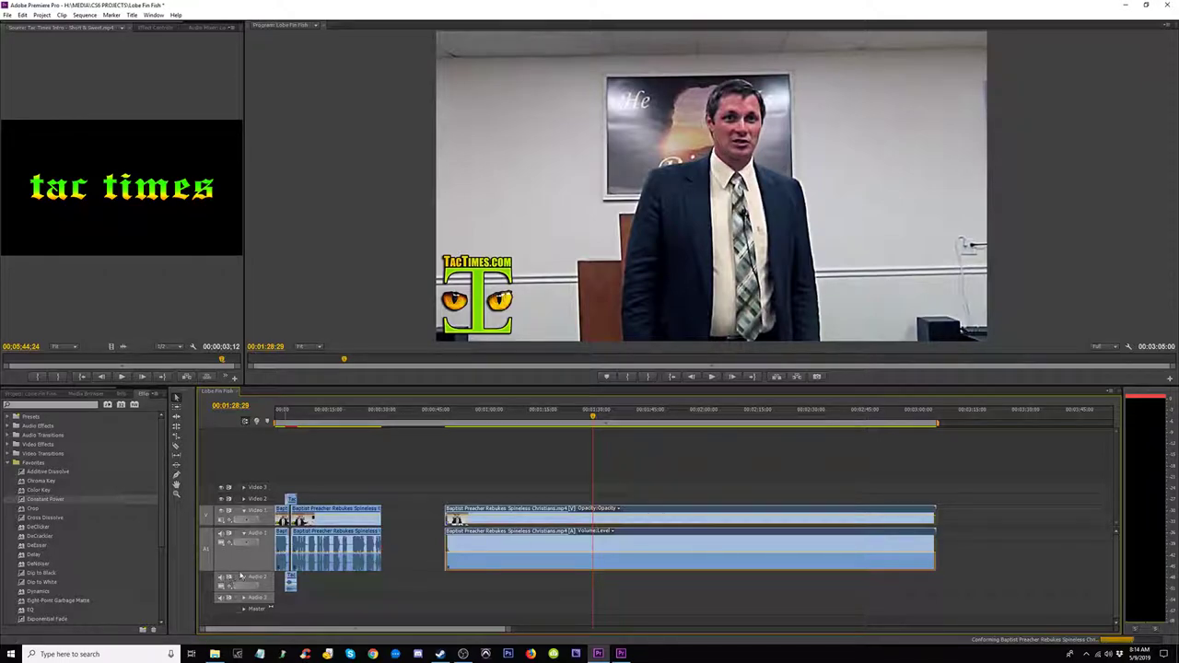
# Step: Make the Audio 1 track taller and move the full preacher clip to about 00:00:13, over the end of the No Music or Reverb clip
pyautogui.moveTo(238, 585); pyautogui.dragTo(238, 587)
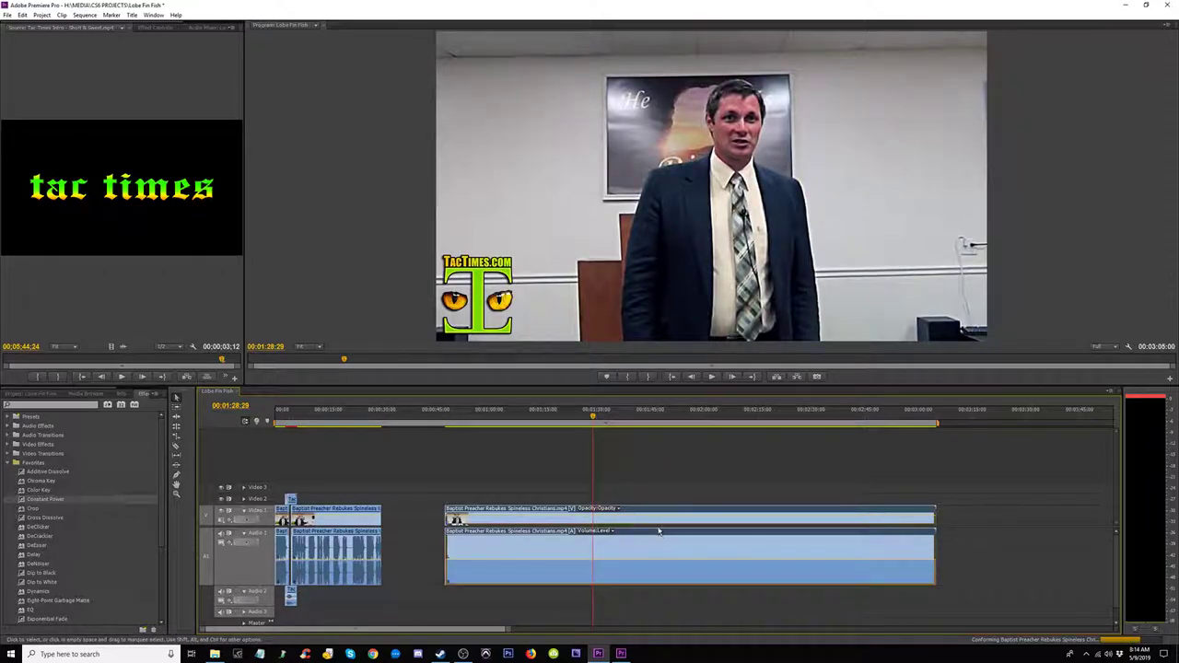
pyautogui.moveTo(650, 528); pyautogui.dragTo(606, 531)
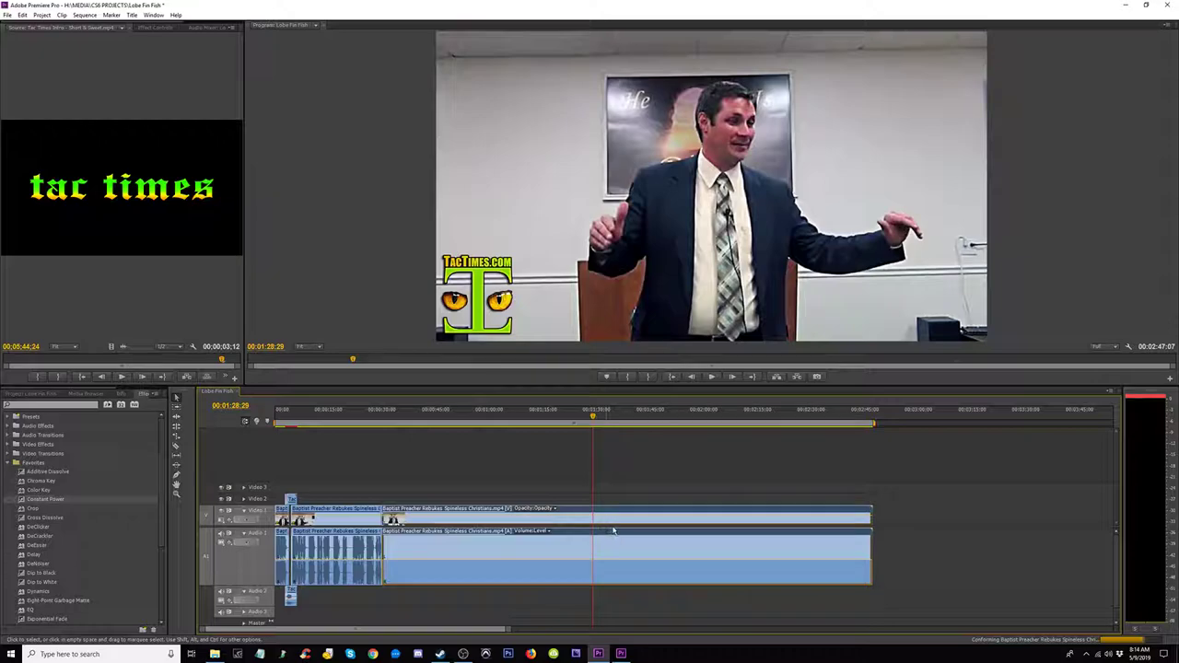
pyautogui.moveTo(526, 523); pyautogui.dragTo(464, 522)
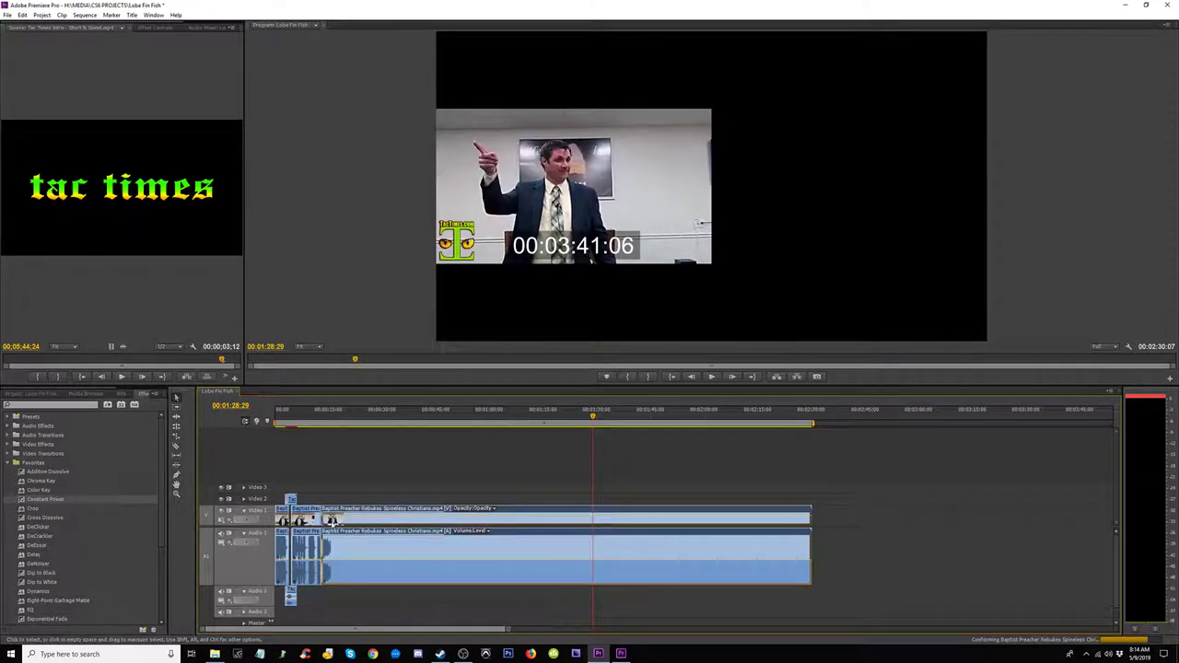
# Step: Sample the full preacher clip up to about 00:01:21 and trim its start to about 00:01:16
pyautogui.moveTo(322, 520); pyautogui.dragTo(374, 523)
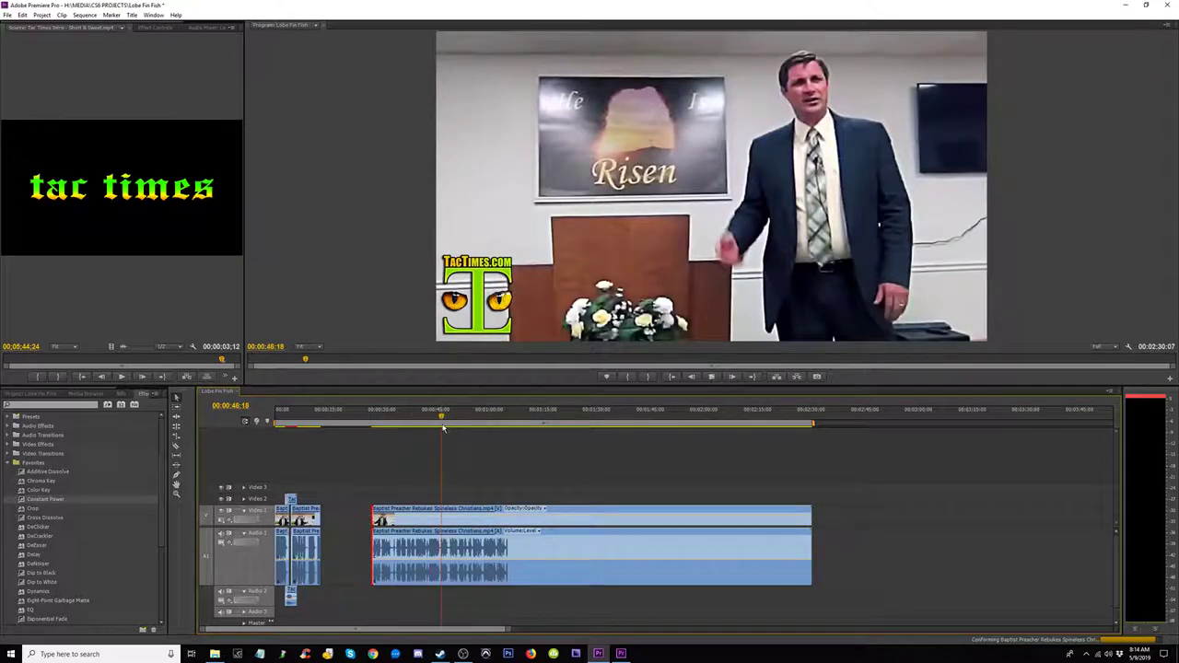
pyautogui.click(491, 421)
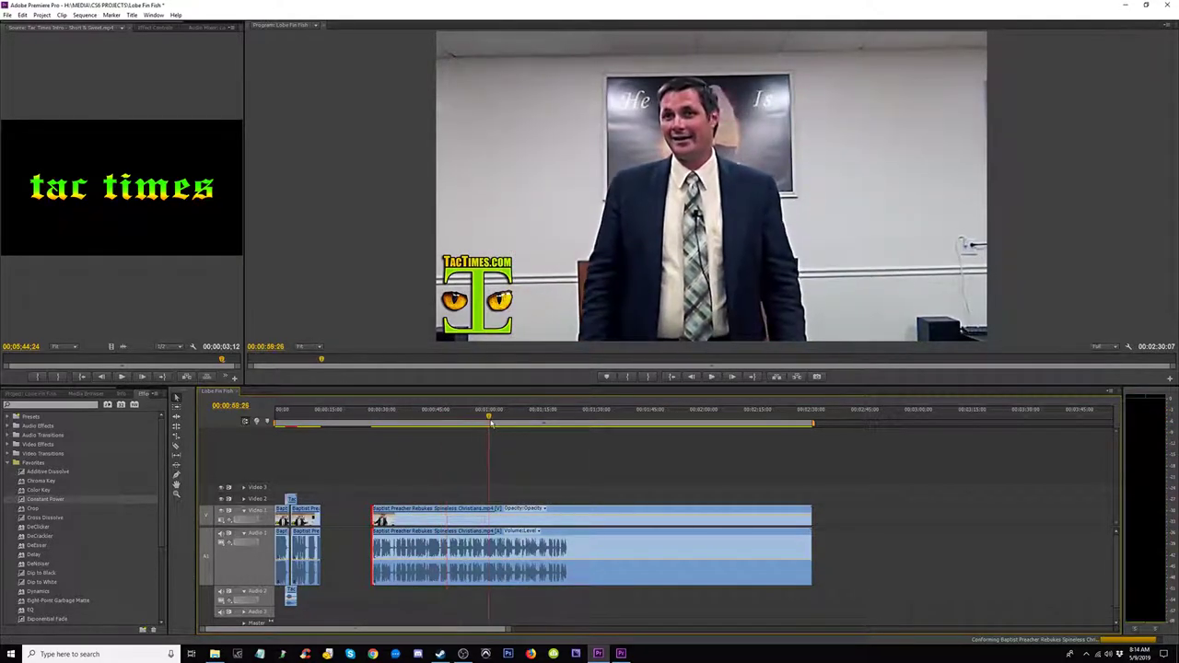
pyautogui.press('space')
pyautogui.click(534, 421)
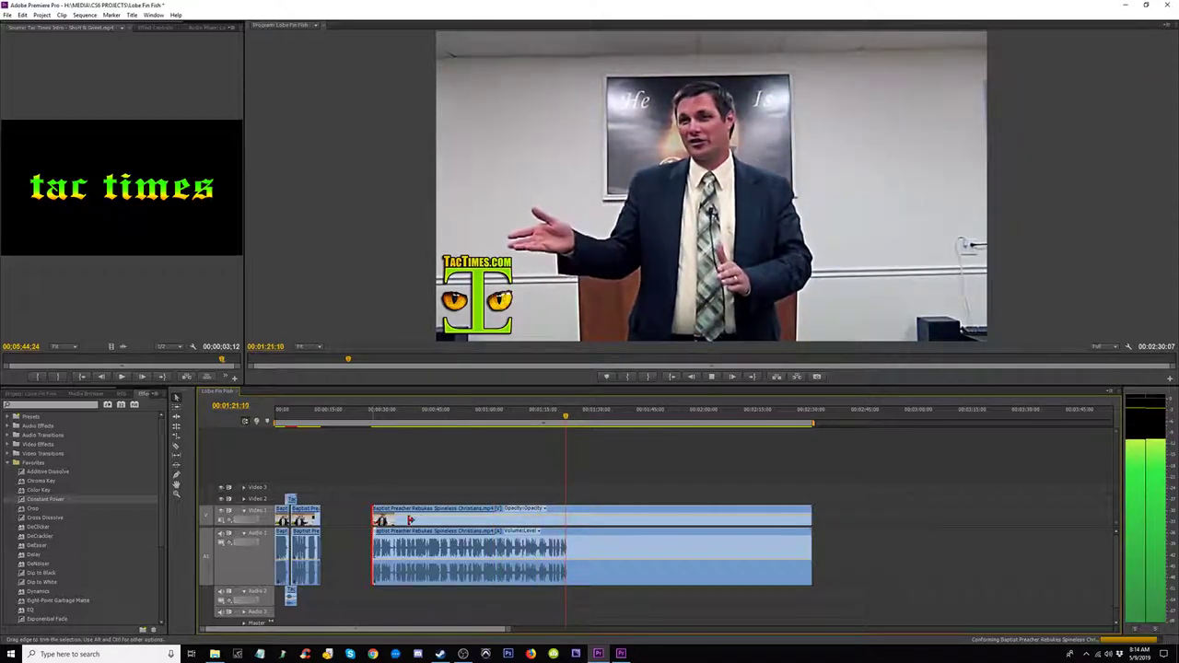
pyautogui.moveTo(410, 521); pyautogui.dragTo(584, 521)
# Step: Sample the remaining preacher footage at several points between about 00:01:21 and 00:01:50
pyautogui.click(620, 417)
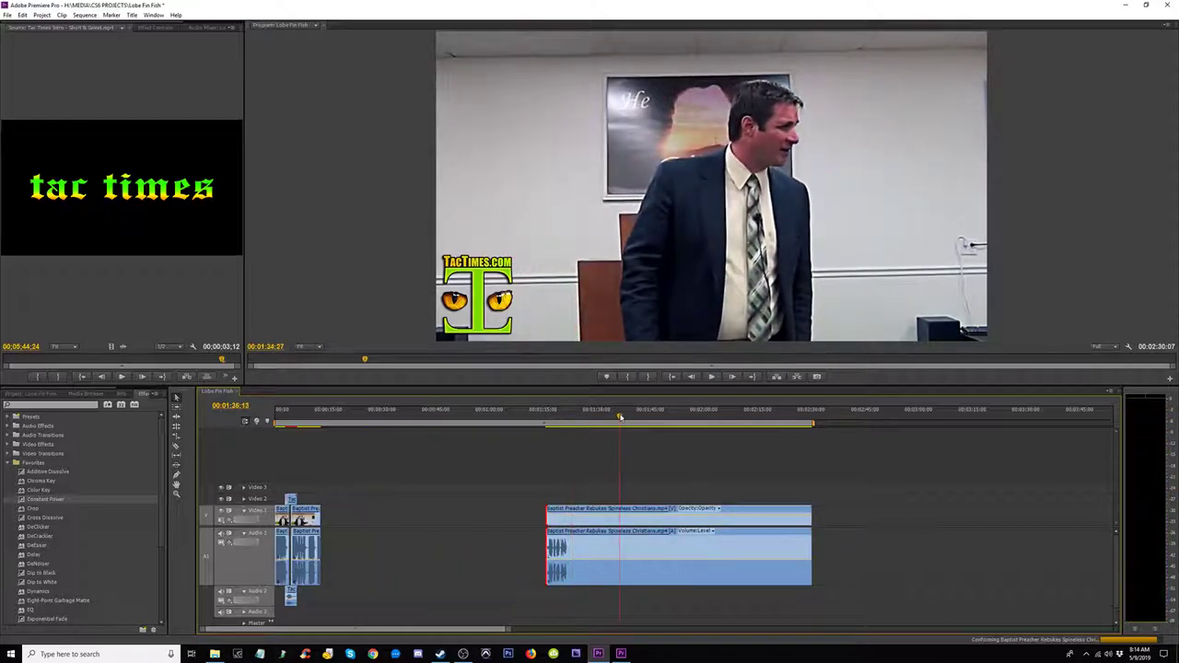
pyautogui.press('space')
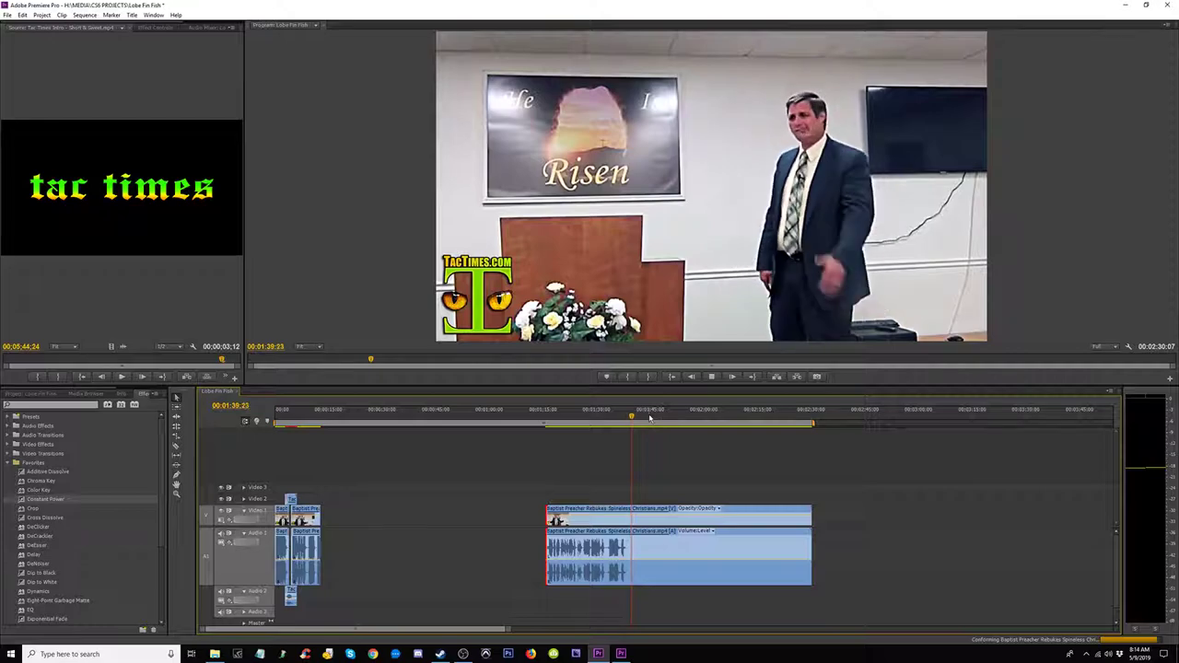
pyautogui.click(584, 423)
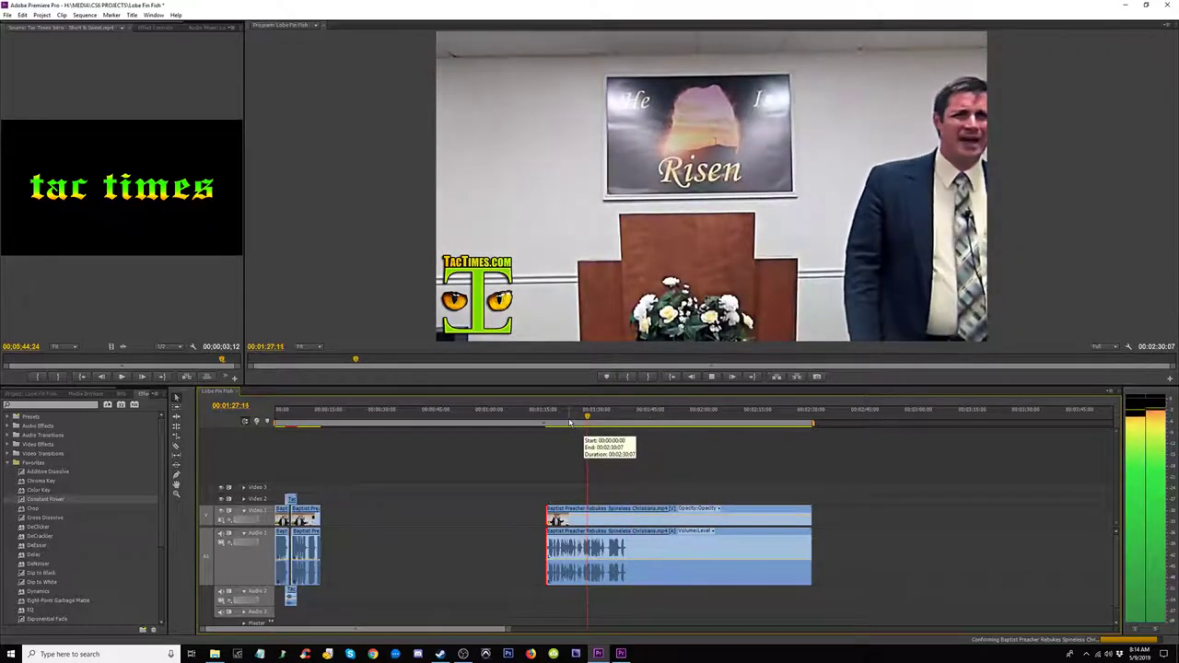
pyautogui.click(567, 421)
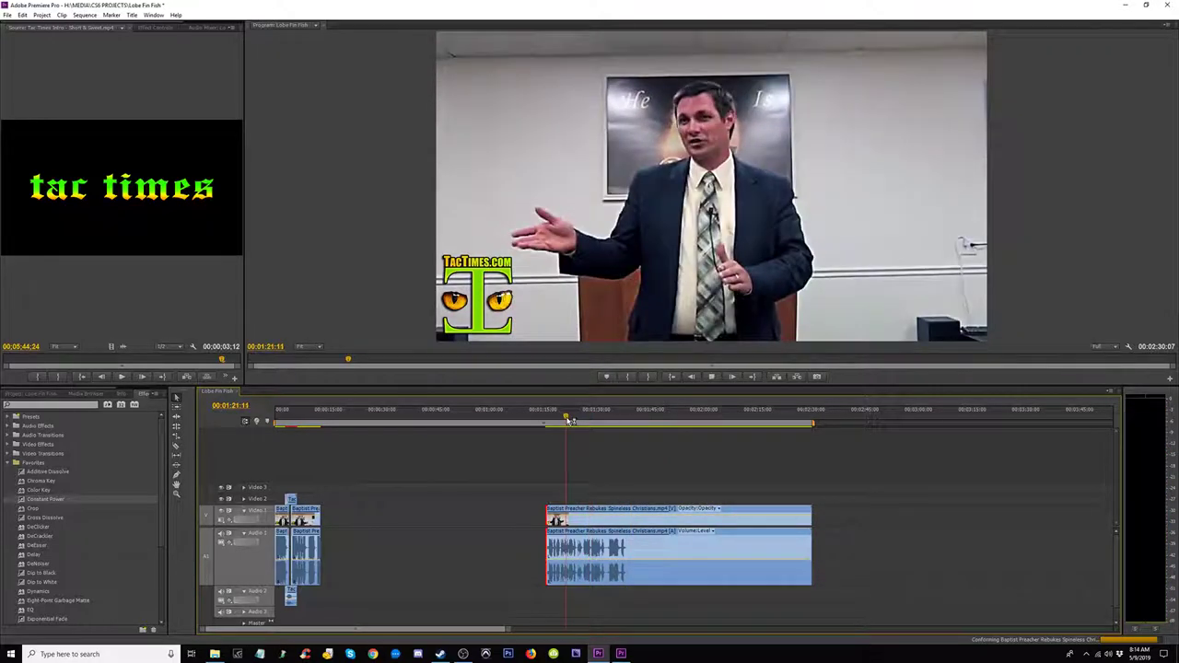
pyautogui.click(664, 421)
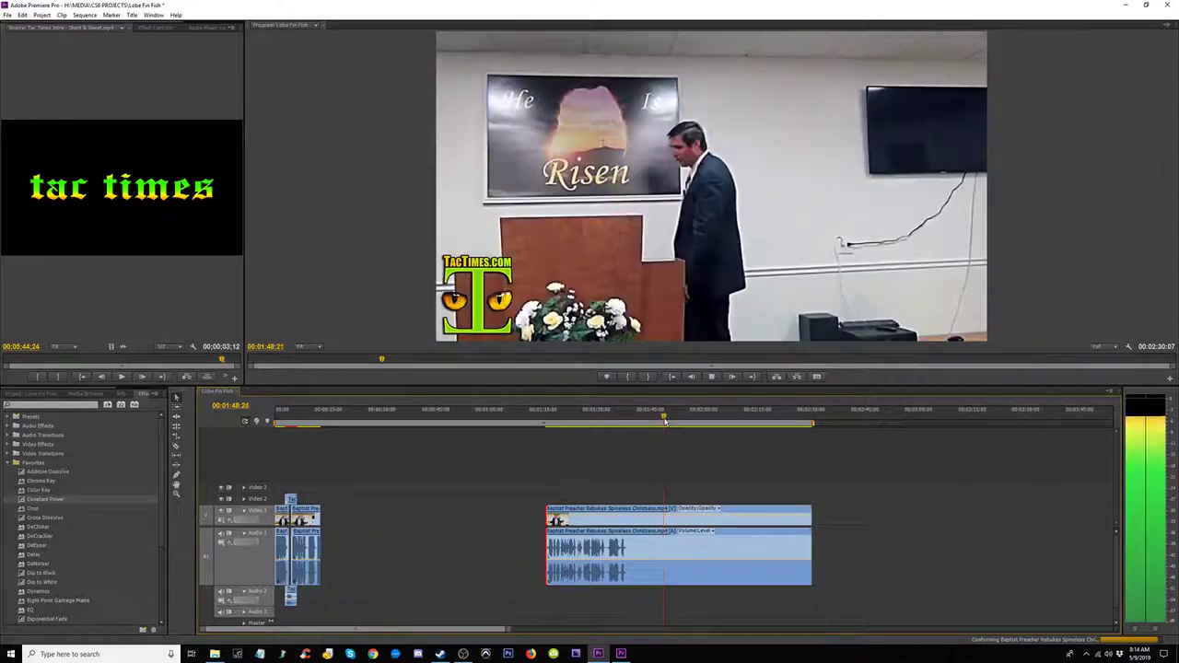
# Step: Move the full preacher clip later, extend its start back to about 00:01:47, and sample it up to about 00:03:07
pyautogui.moveTo(655, 525); pyautogui.dragTo(879, 527)
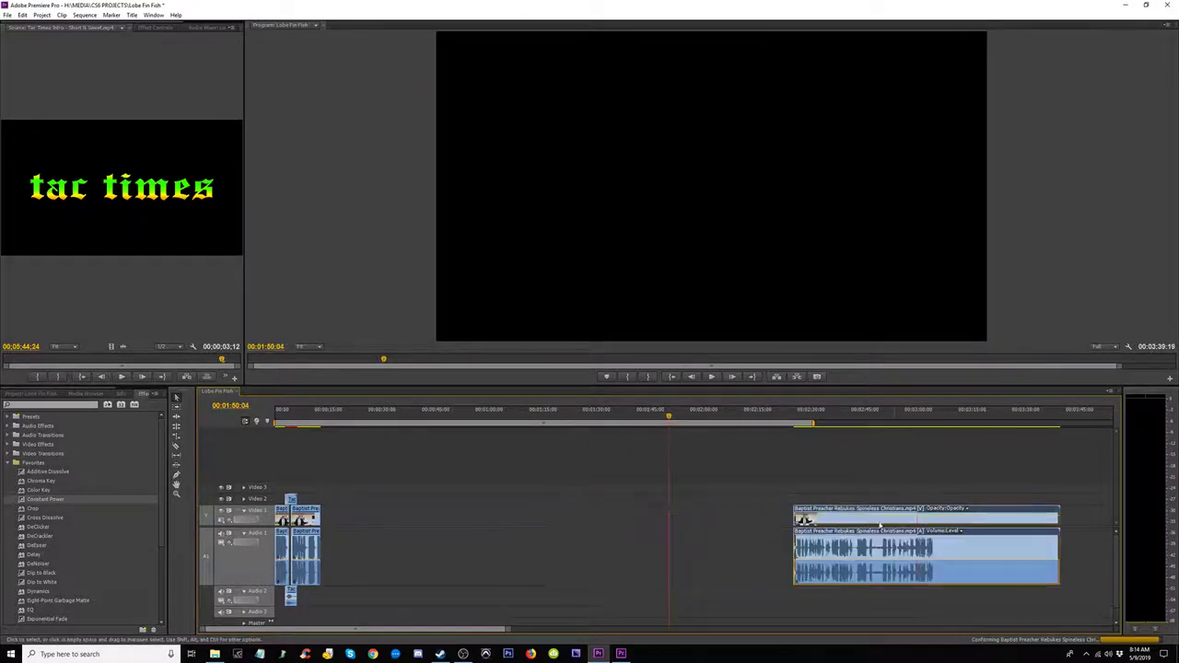
pyautogui.moveTo(802, 520); pyautogui.dragTo(413, 521)
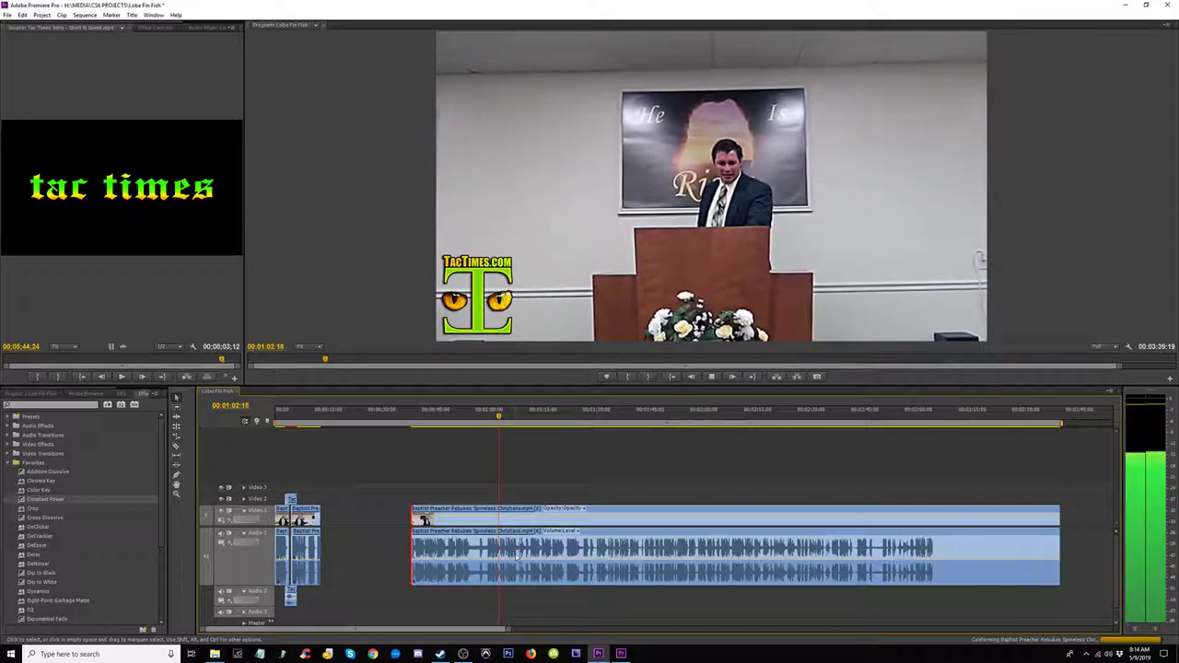
pyautogui.press('-')
pyautogui.press('-')
pyautogui.moveTo(400, 525); pyautogui.dragTo(557, 525)
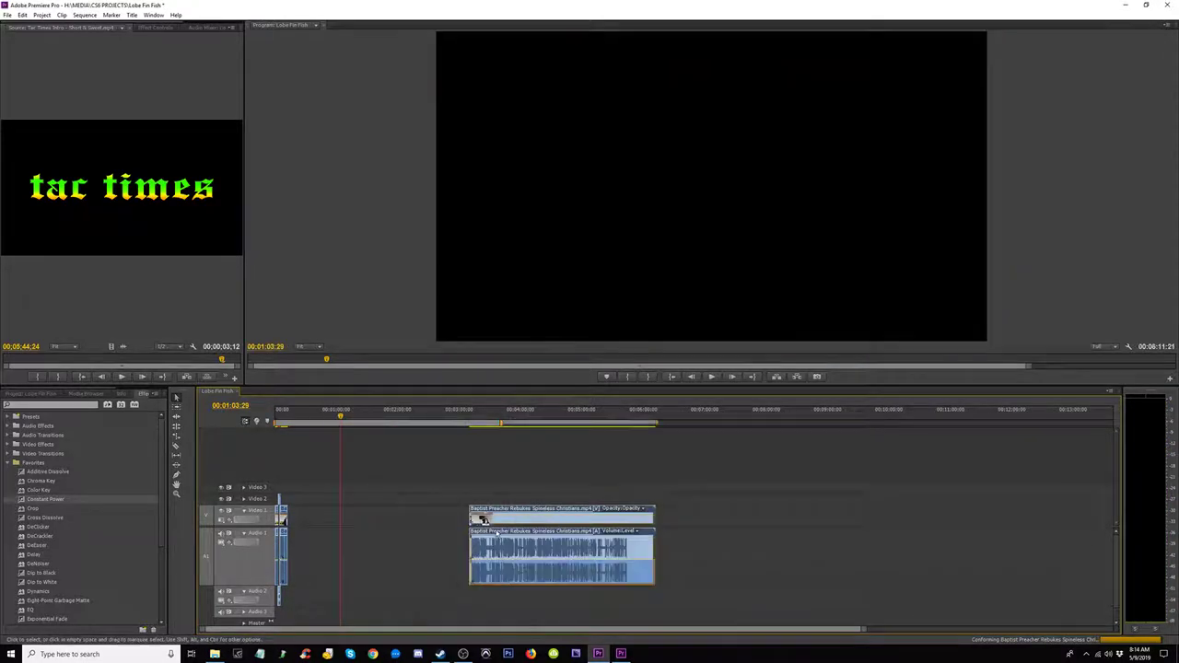
pyautogui.moveTo(471, 524); pyautogui.dragTo(385, 522)
pyautogui.click(432, 417)
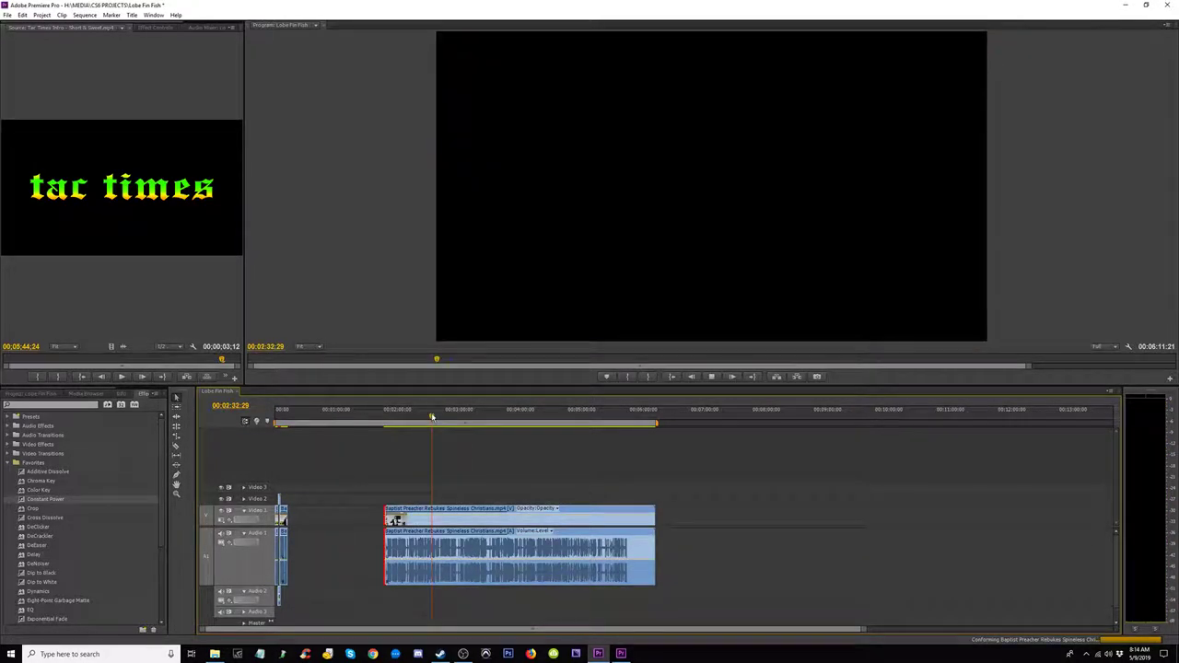
pyautogui.moveTo(431, 418); pyautogui.dragTo(466, 422)
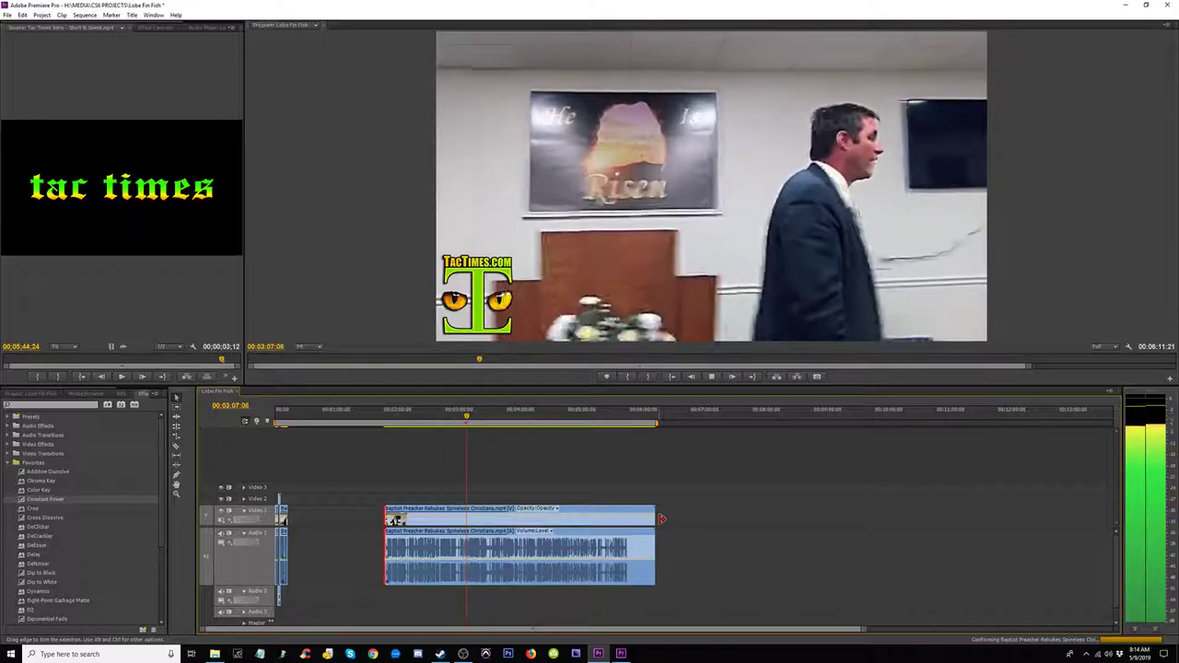
# Step: Trim the full preacher clip's end to 00:03:50:13, extend its start back to about 00:01:01, and sample its first section
pyautogui.moveTo(657, 520); pyautogui.dragTo(516, 518)
pyautogui.moveTo(387, 518); pyautogui.dragTo(337, 517)
pyautogui.click(374, 417)
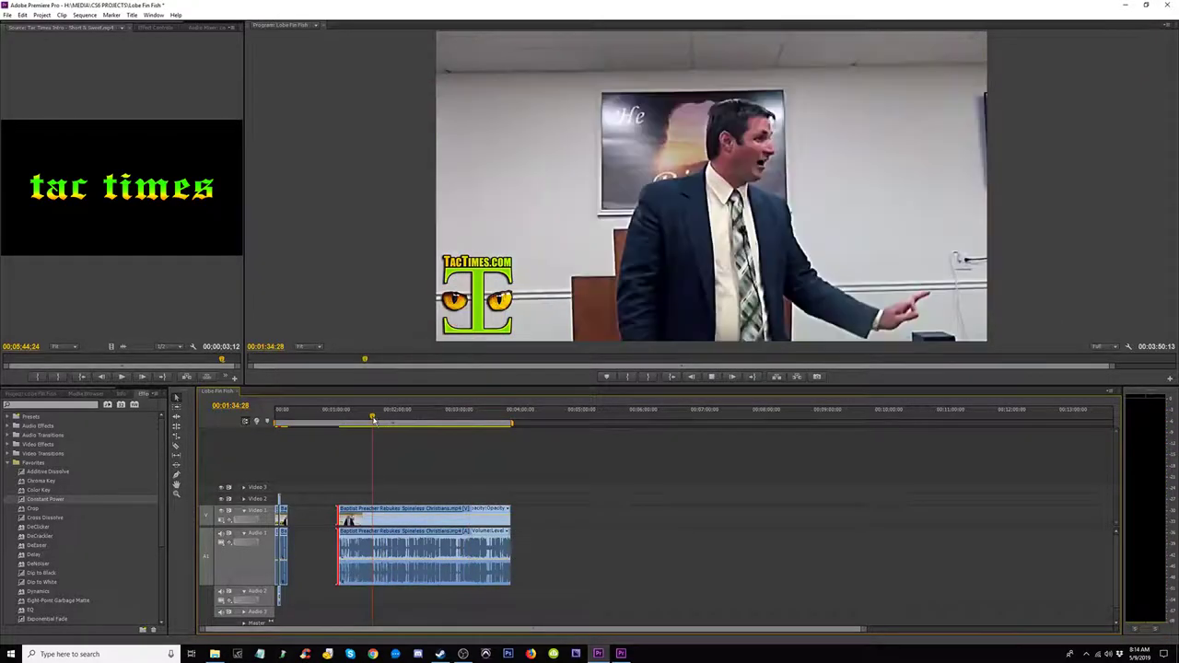
pyautogui.press('space')
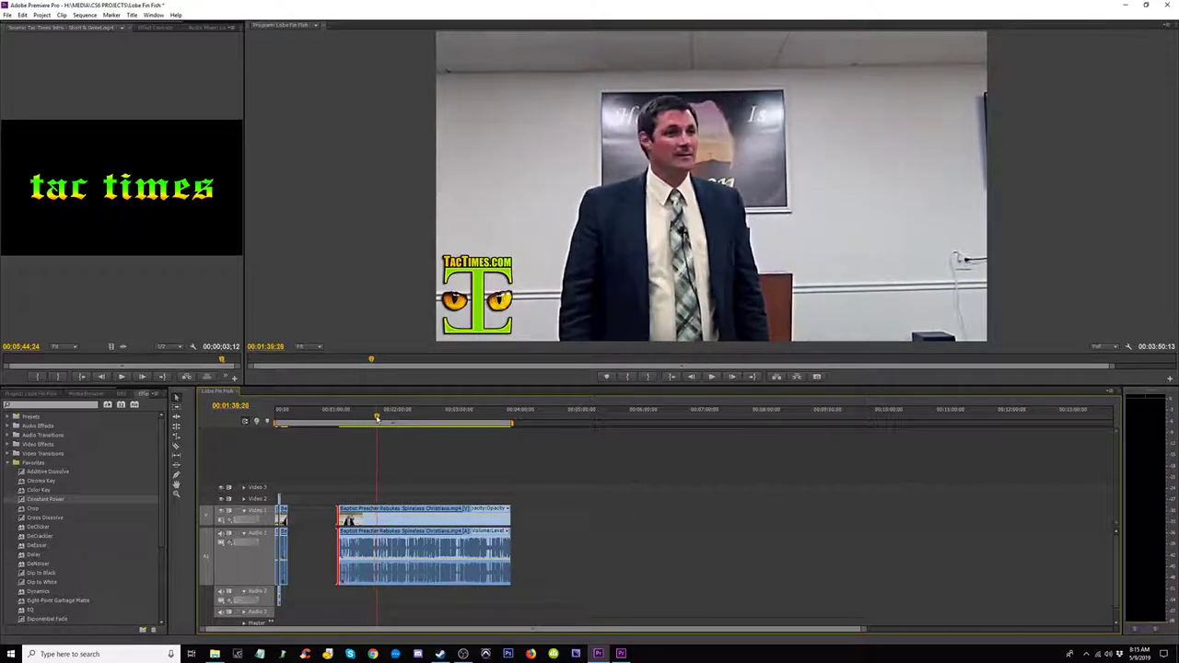
pyautogui.moveTo(376, 417); pyautogui.dragTo(353, 417)
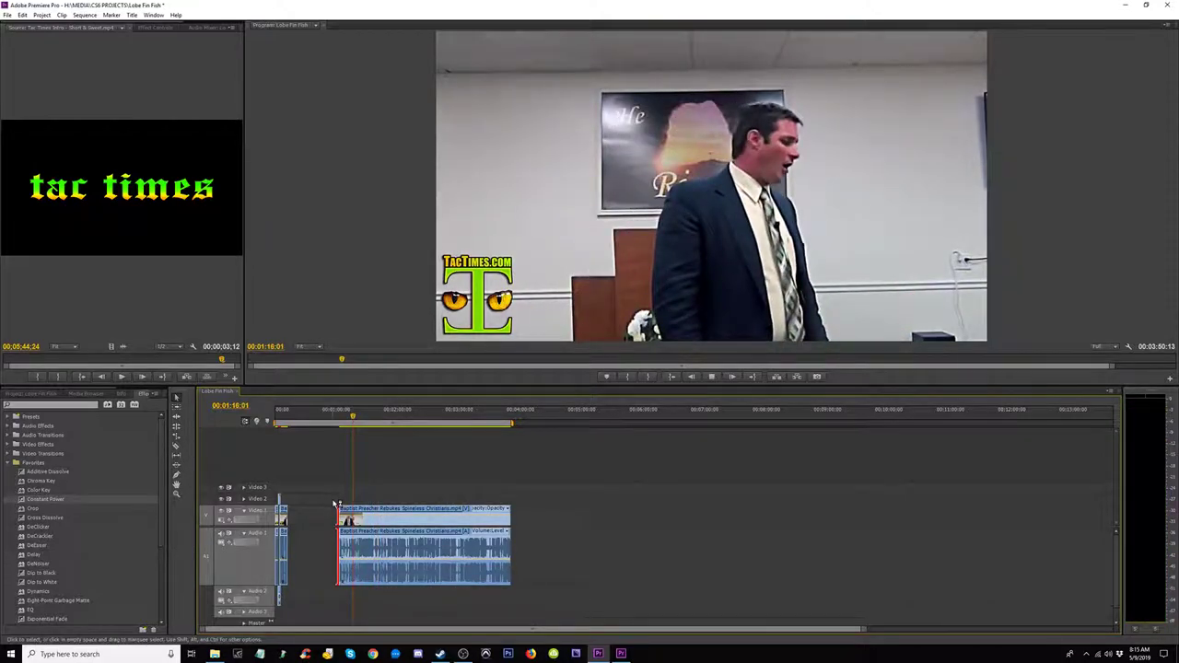
# Step: Extend the start of the long Baptist Preacher clip back to about 00:00:40, playing sections to look for its opening
pyautogui.press('space')
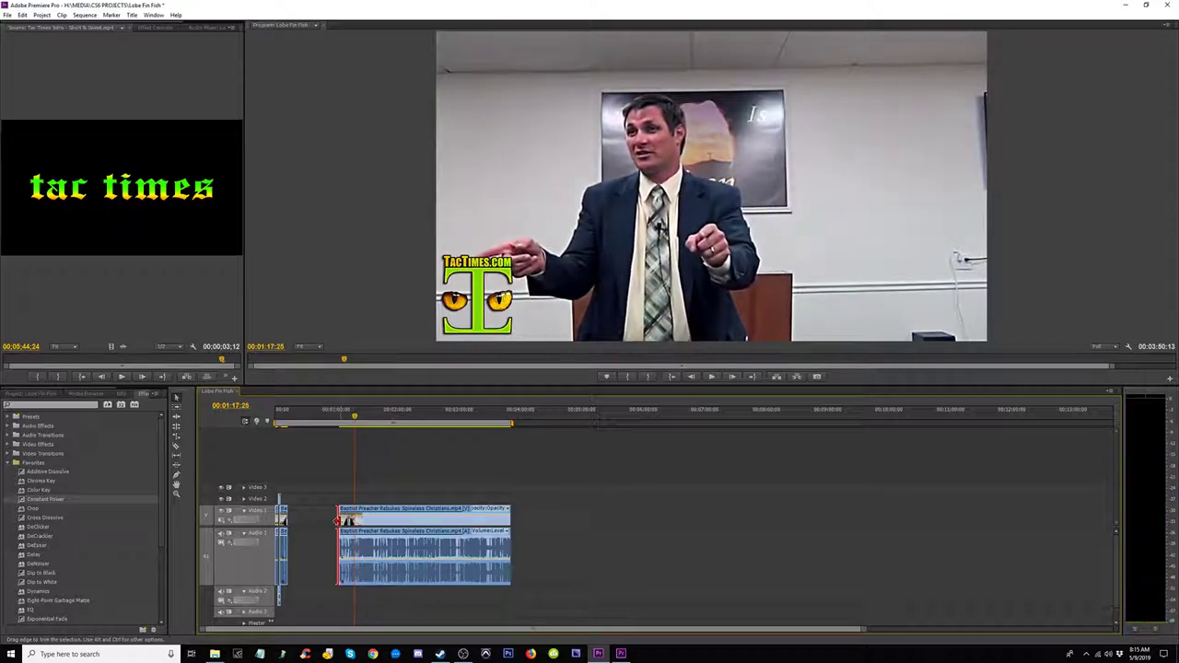
pyautogui.press('\\')
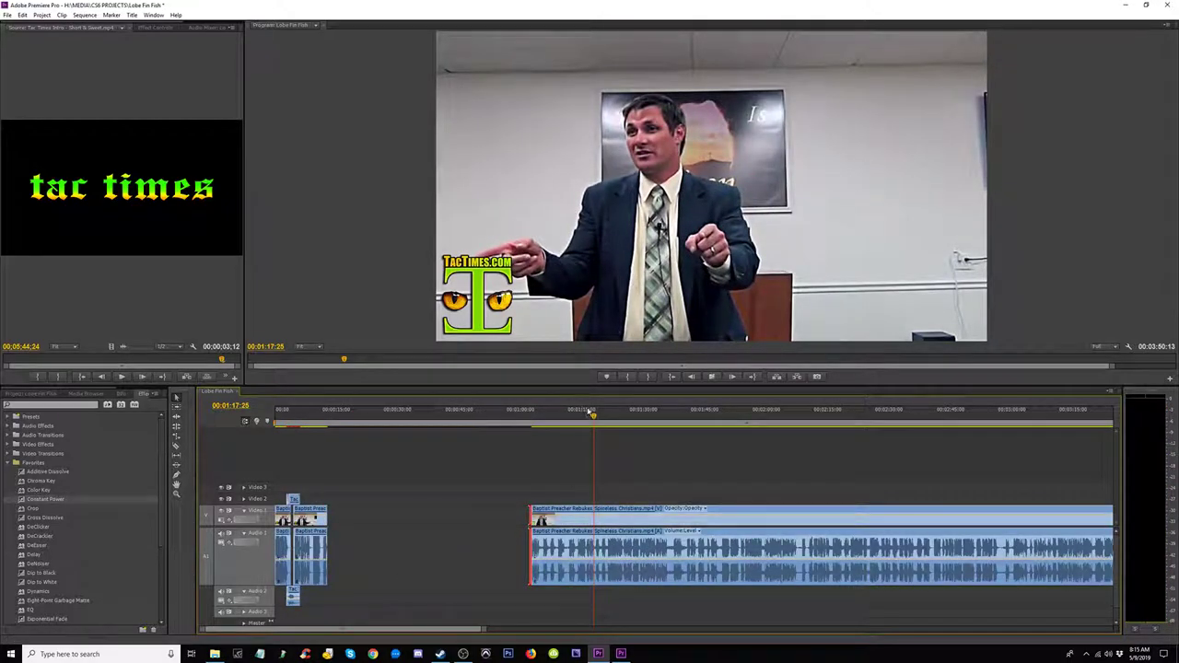
pyautogui.press('space')
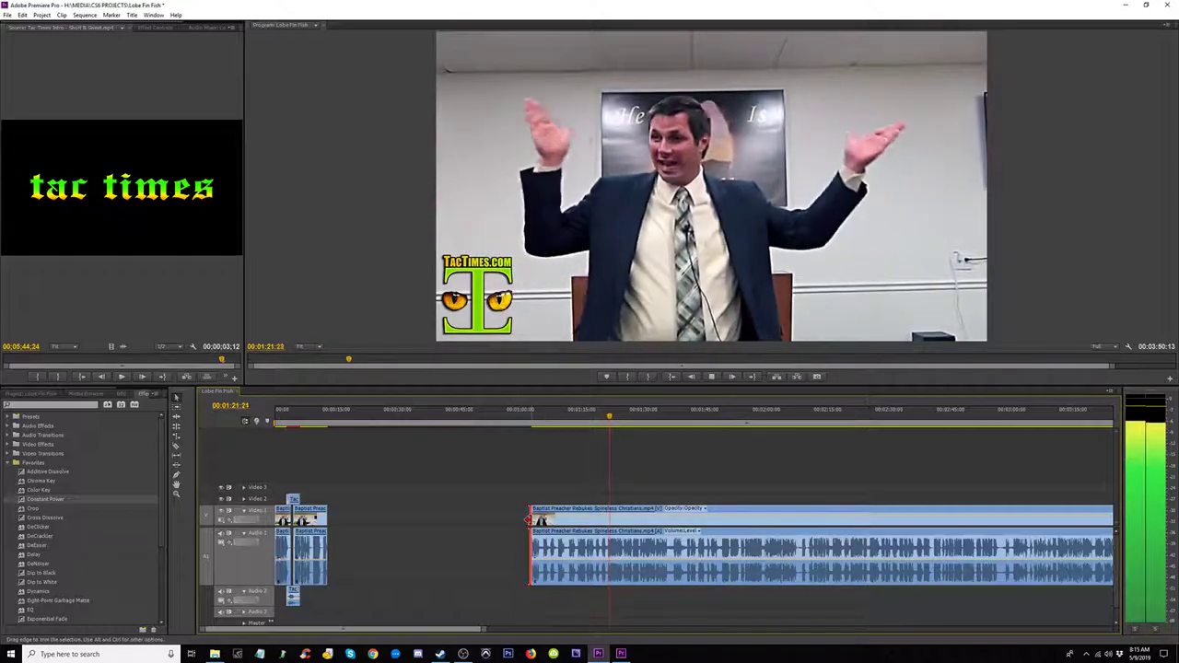
pyautogui.moveTo(530, 521); pyautogui.dragTo(476, 521)
pyautogui.press('space')
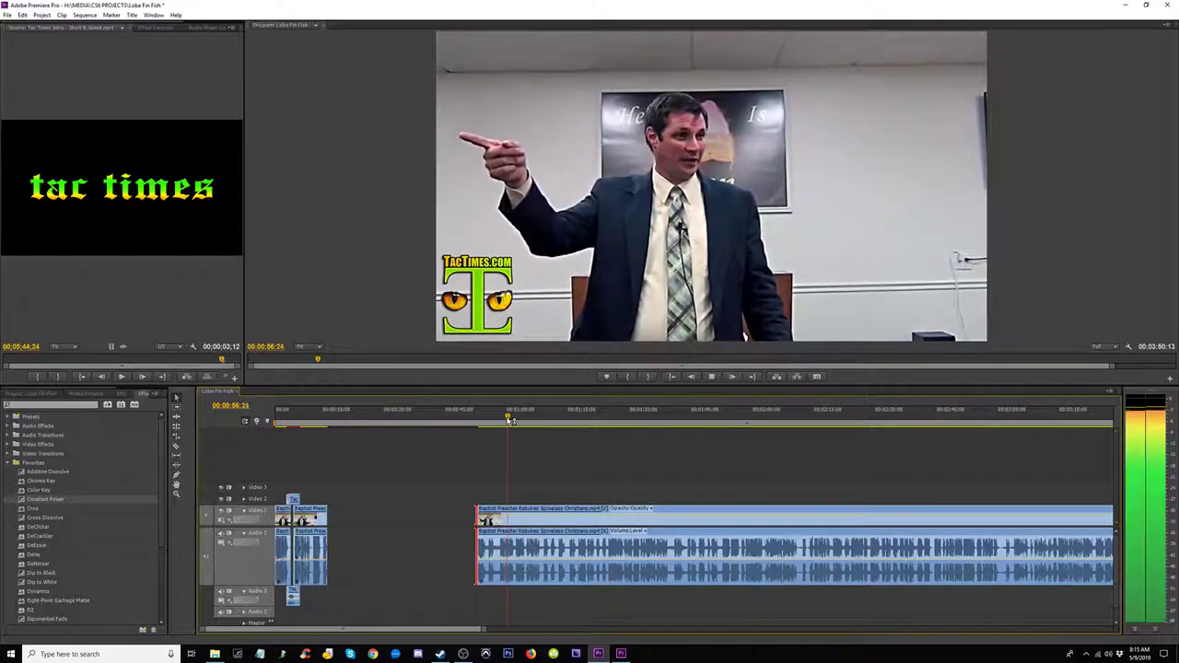
pyautogui.click(499, 414)
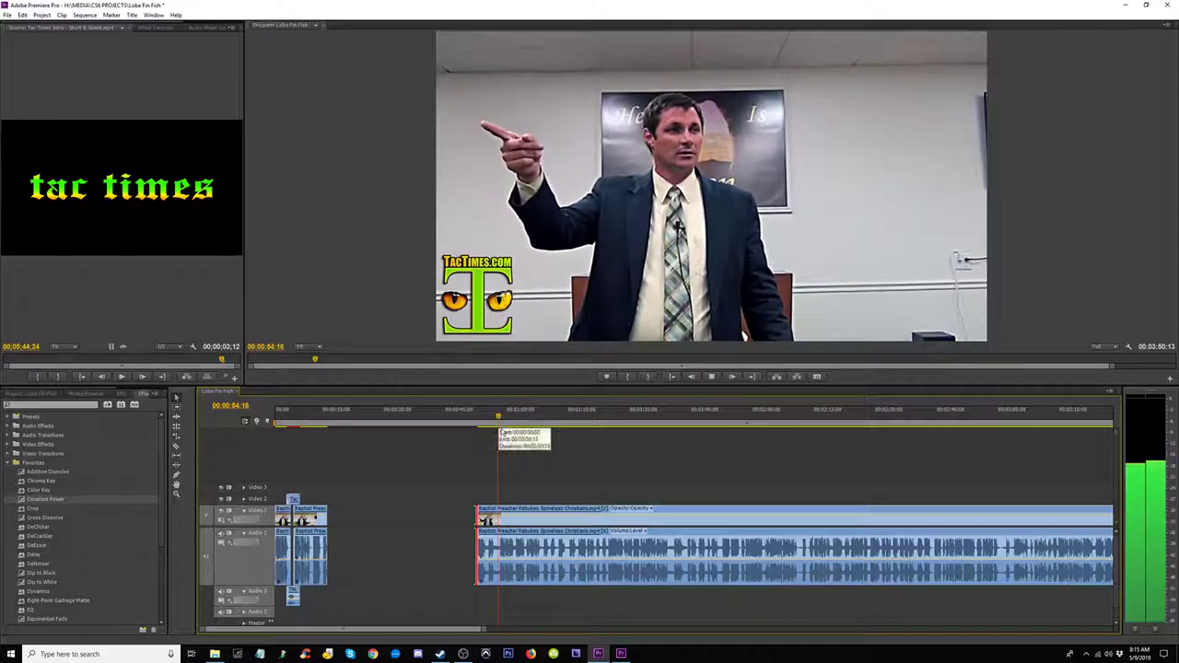
pyautogui.moveTo(476, 536); pyautogui.dragTo(439, 536)
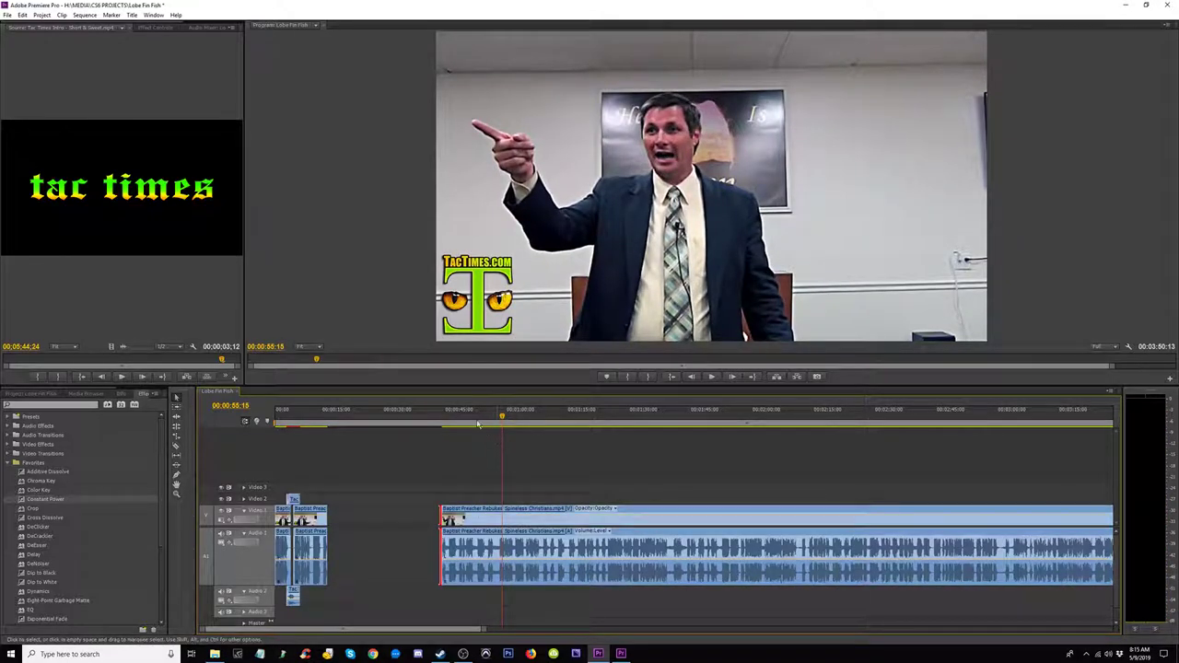
pyautogui.press('space')
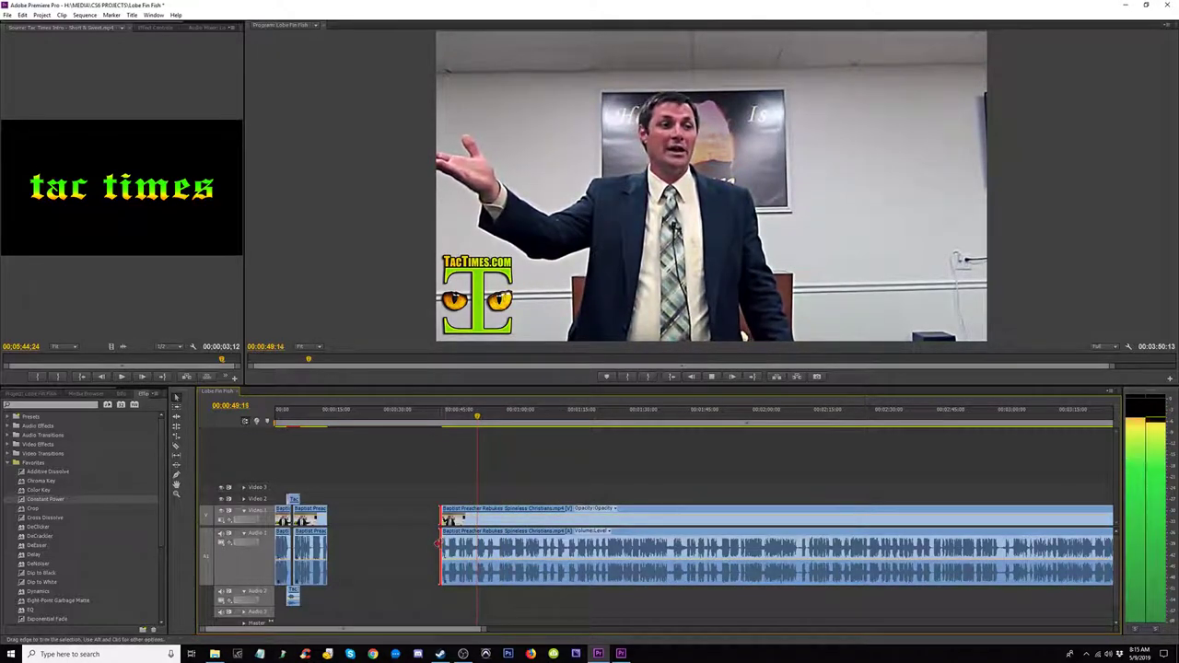
# Step: Look further back for the clip's opening and set the start of the long preacher clip at 00:00:37:11
pyautogui.moveTo(436, 544); pyautogui.dragTo(413, 544)
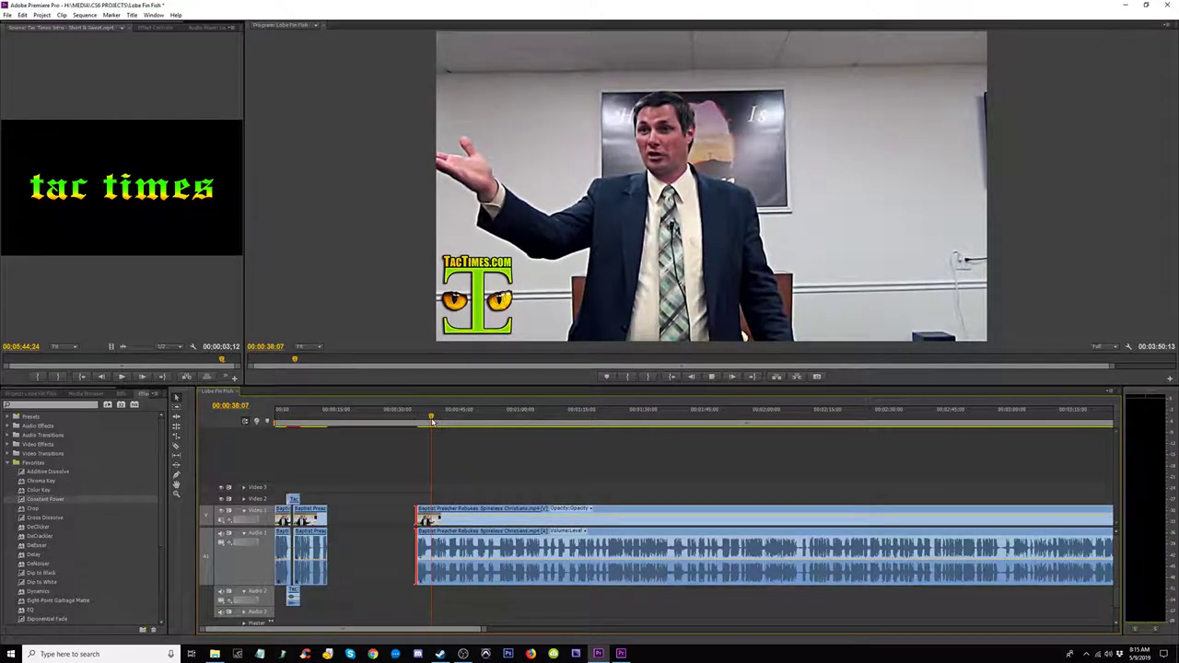
pyautogui.press('space')
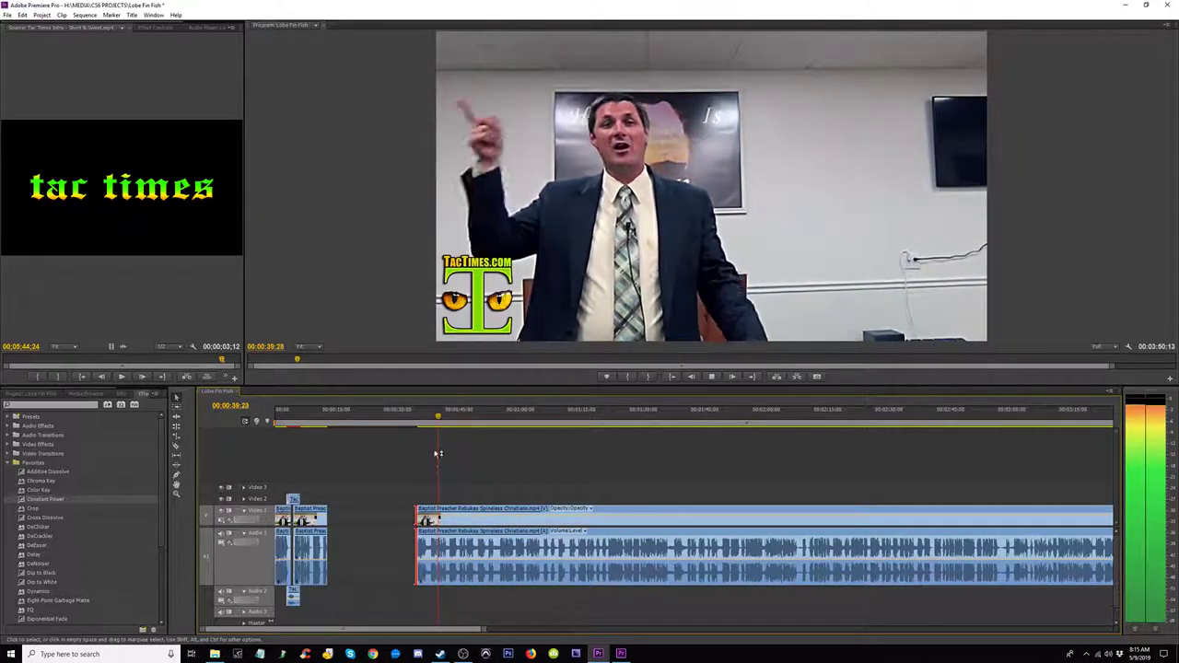
pyautogui.click(429, 423)
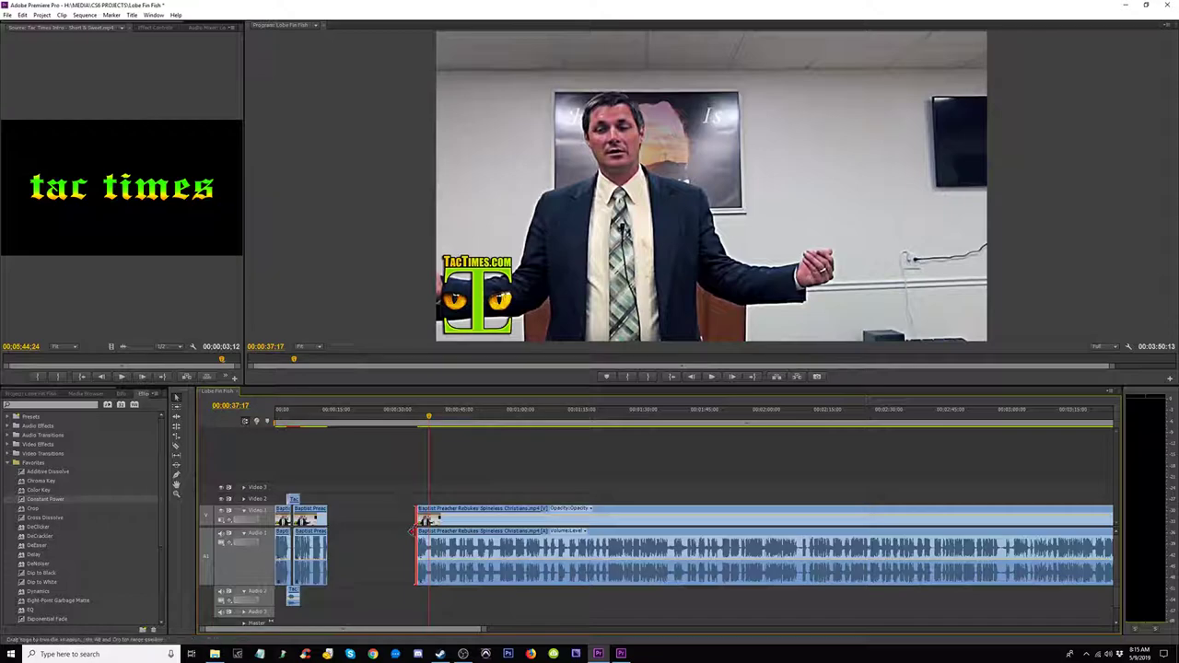
pyautogui.moveTo(413, 533); pyautogui.dragTo(400, 532)
pyautogui.press('space')
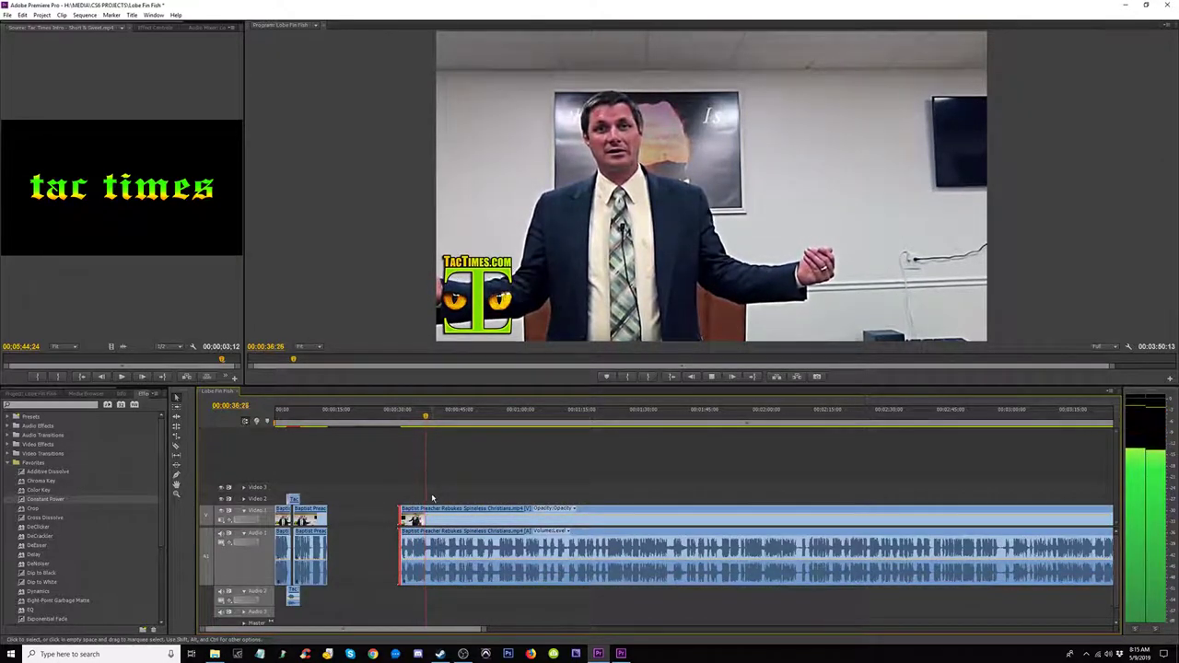
pyautogui.press('space')
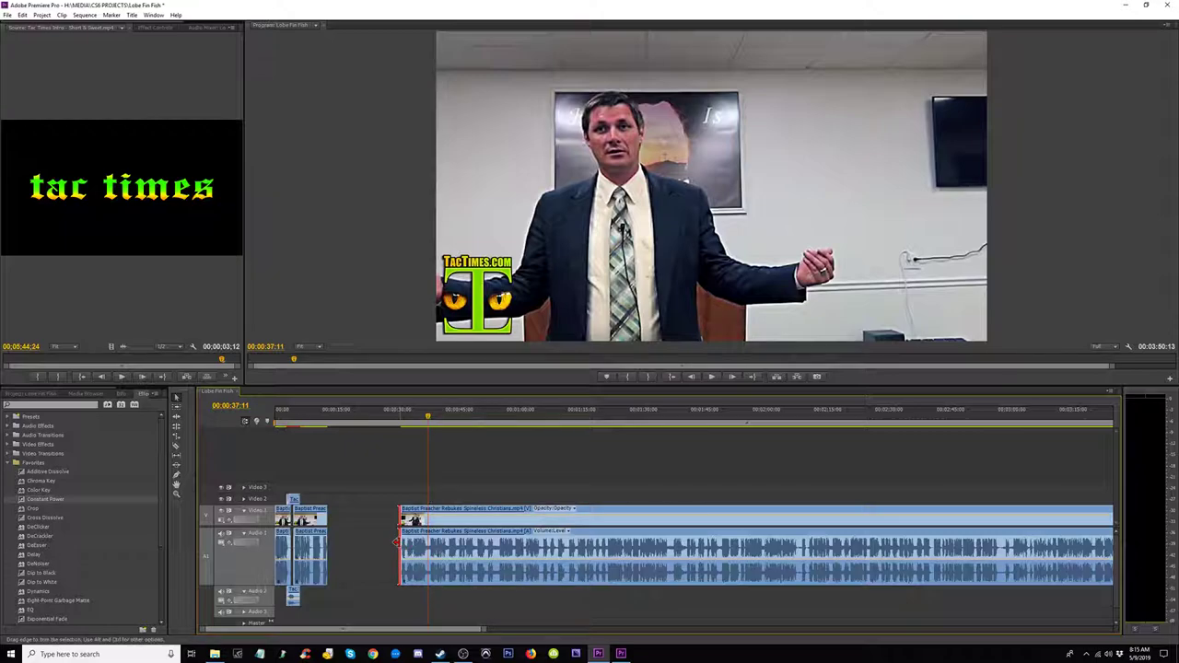
pyautogui.moveTo(398, 543); pyautogui.dragTo(428, 544)
pyautogui.press('space')
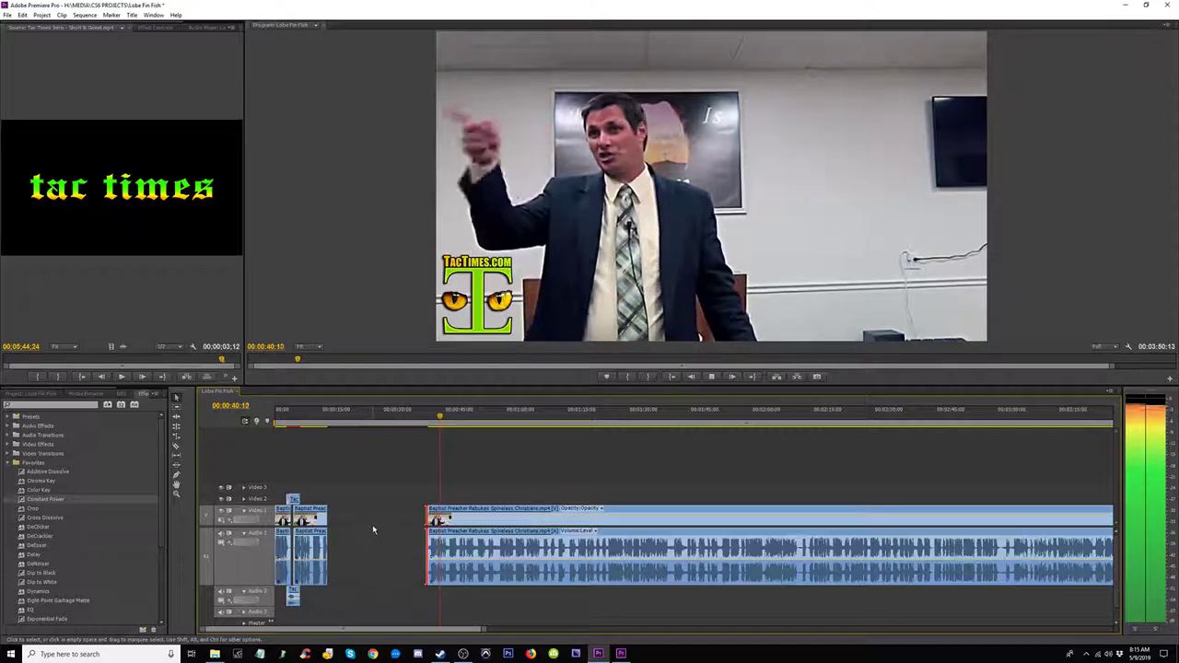
# Step: Delete the short clips at the sequence start, close the gap before the long clip, and return the playhead to 00:00:00:00
pyautogui.press('space')
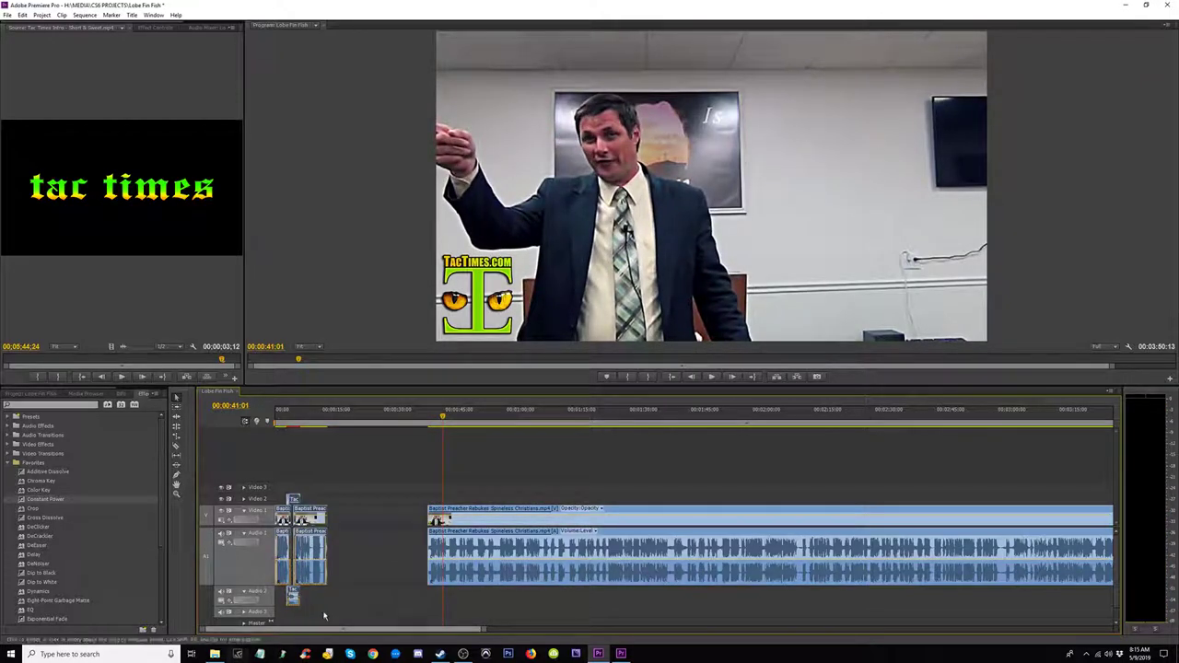
pyautogui.press('Delete')
pyautogui.moveTo(326, 414); pyautogui.dragTo(243, 433)
pyautogui.press('=')
pyautogui.press('=')
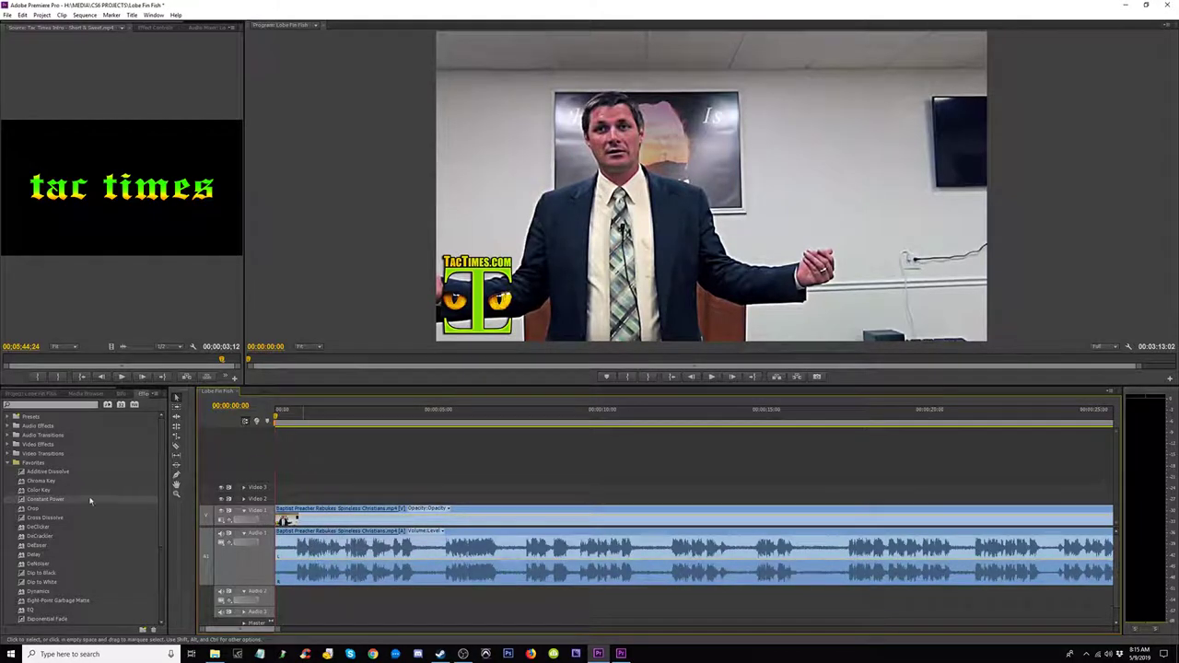
# Step: Import the Tac Times - Static Cut clip from the TAC TIMES (Stock Clips) folder into the project
pyautogui.click(33, 393)
pyautogui.scroll(3, 127, 483)
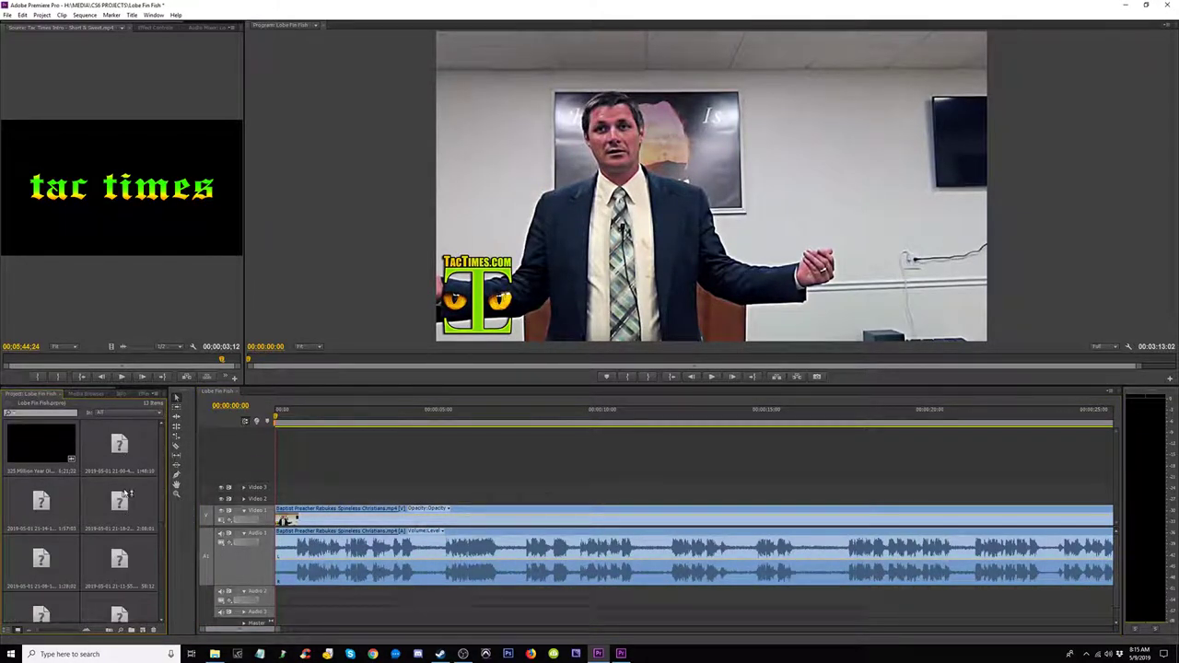
pyautogui.scroll(-3, 122, 498)
pyautogui.doubleClick(110, 596)
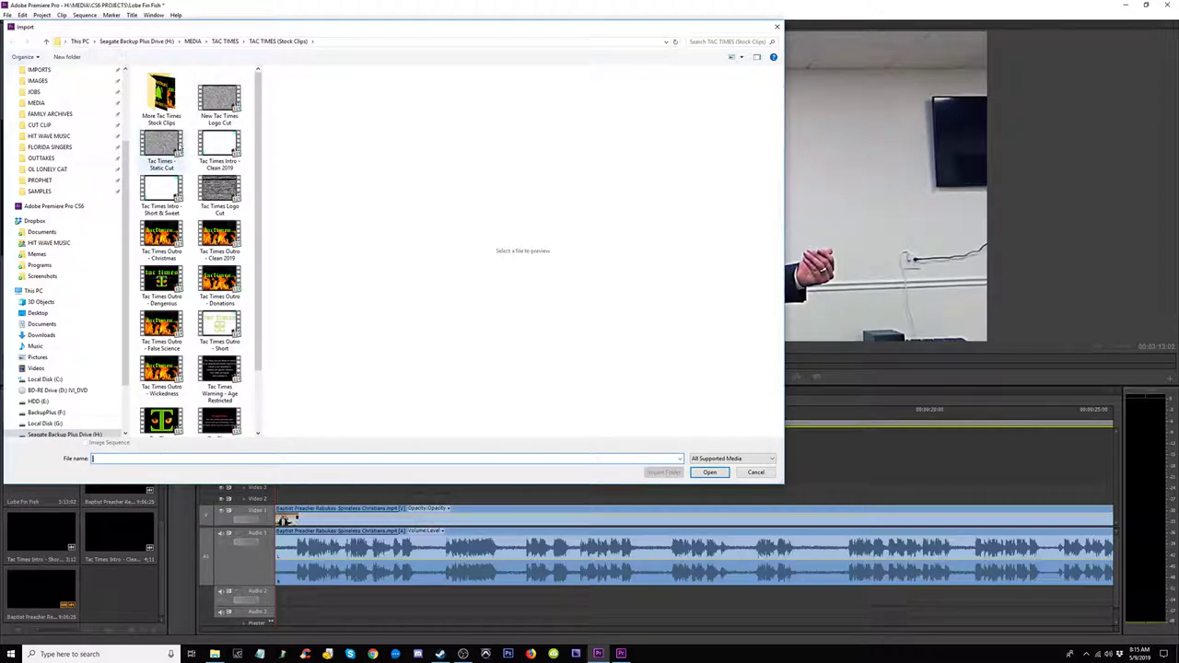
pyautogui.click(164, 148)
pyautogui.click(727, 474)
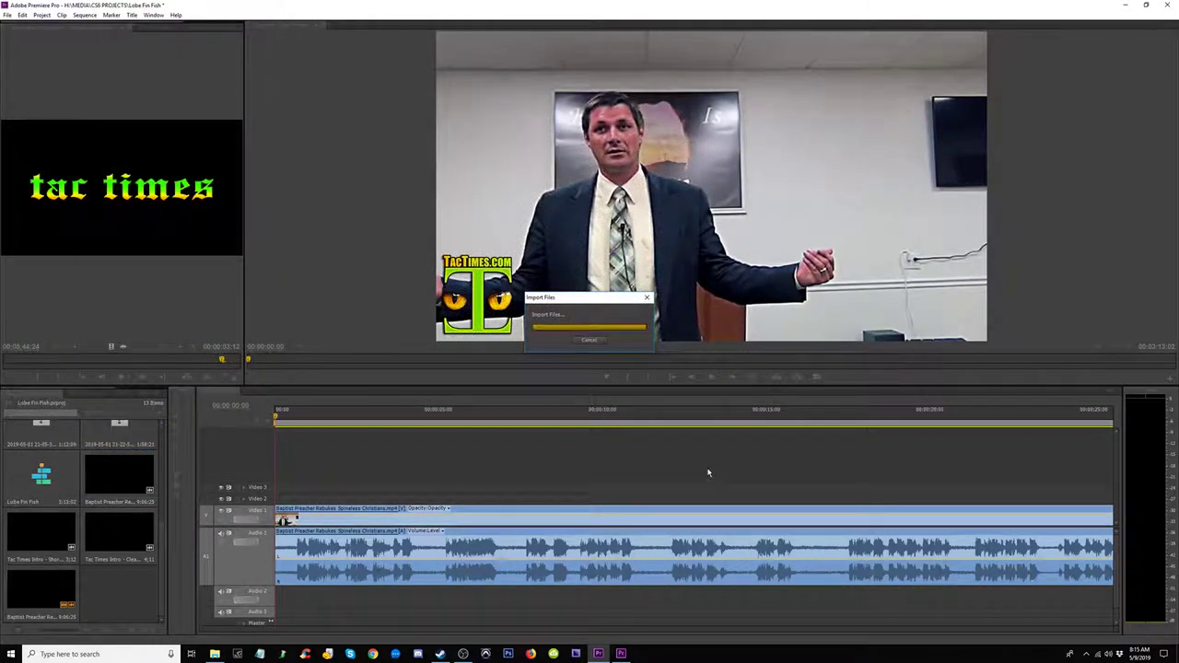
# Step: Search the stock clips folder for "cut" and import the New Tac Times Logo Cut clip
pyautogui.doubleClick(86, 568)
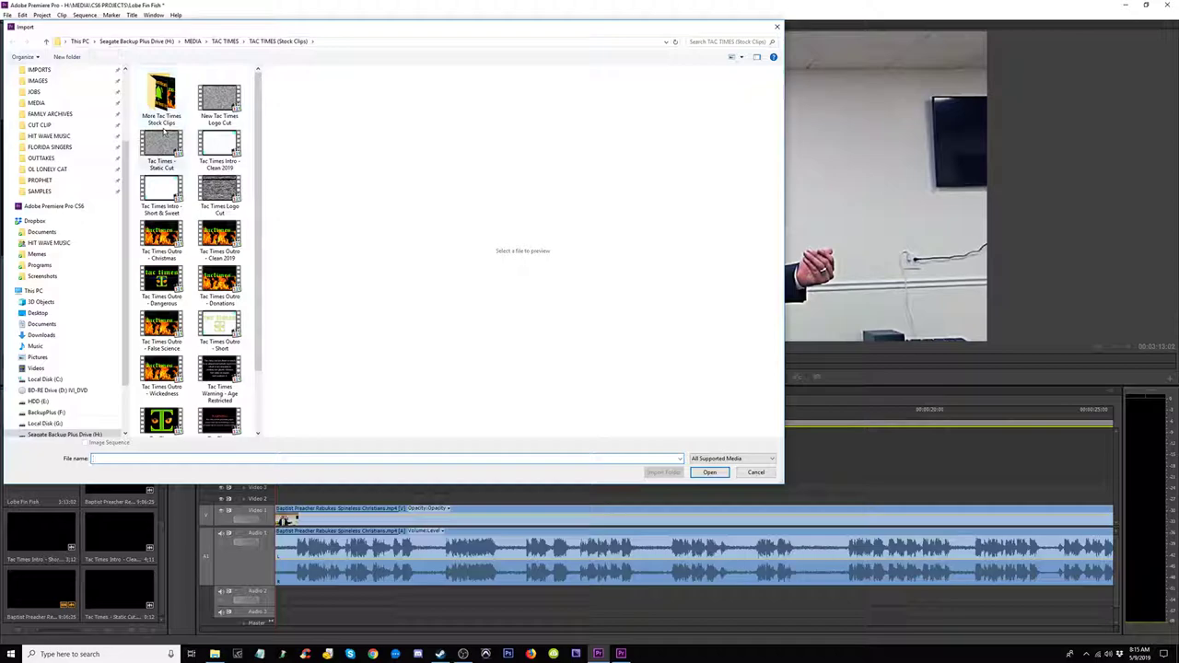
pyautogui.scroll(-2, 198, 249)
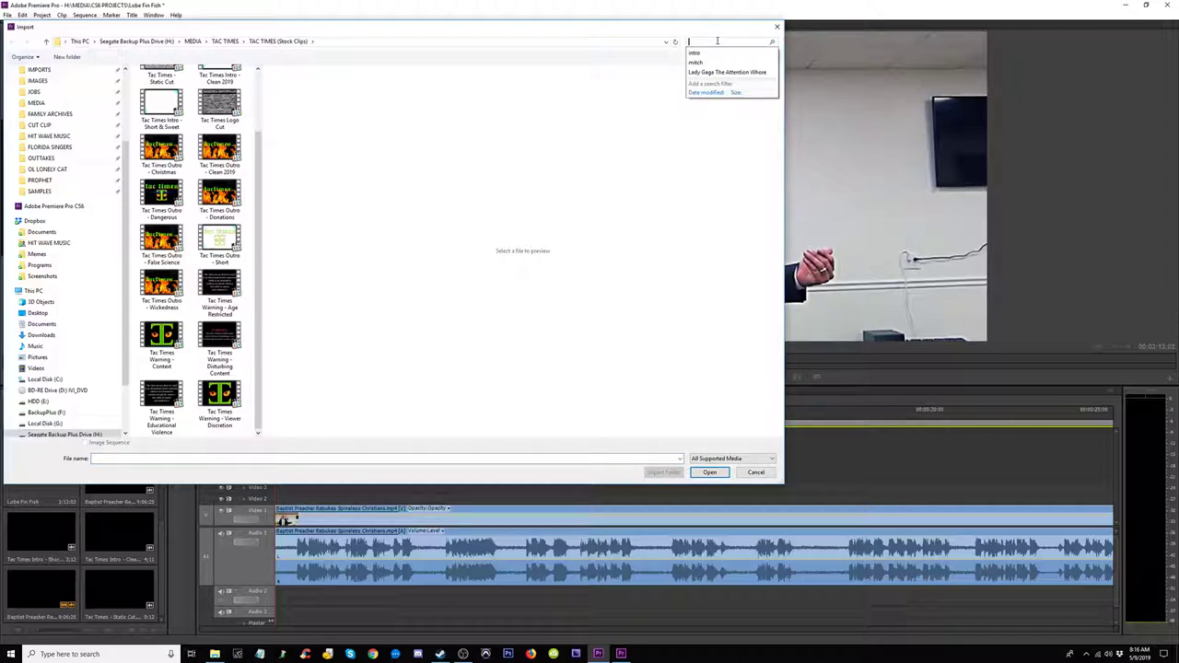
pyautogui.write('t')
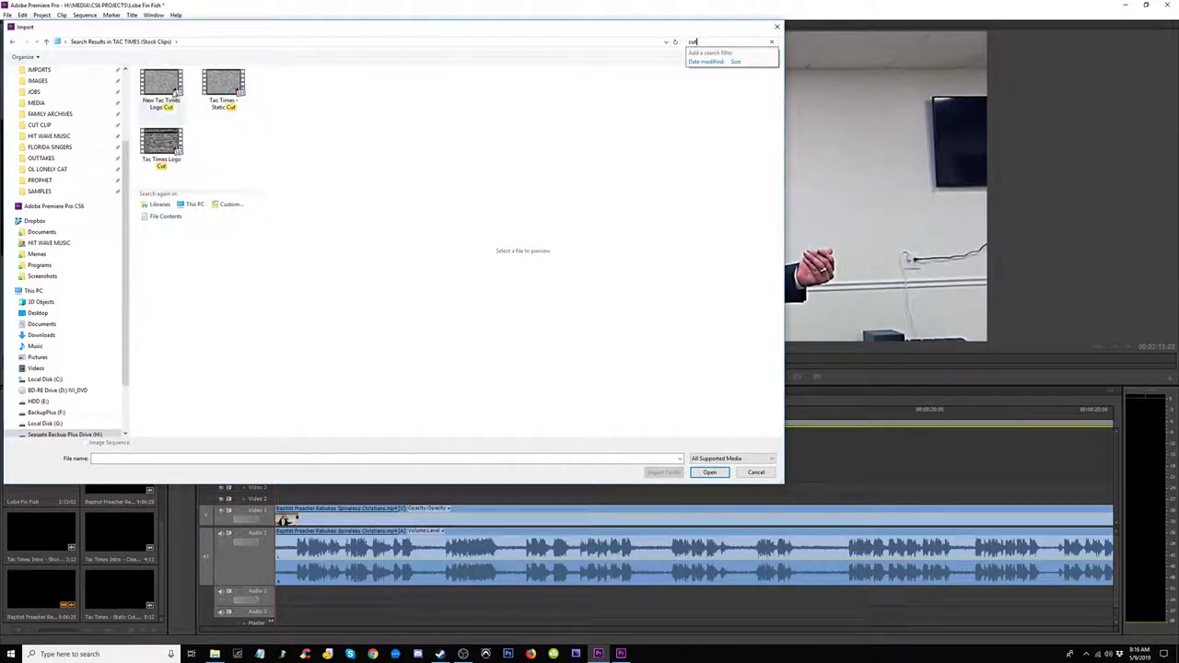
pyautogui.click(709, 473)
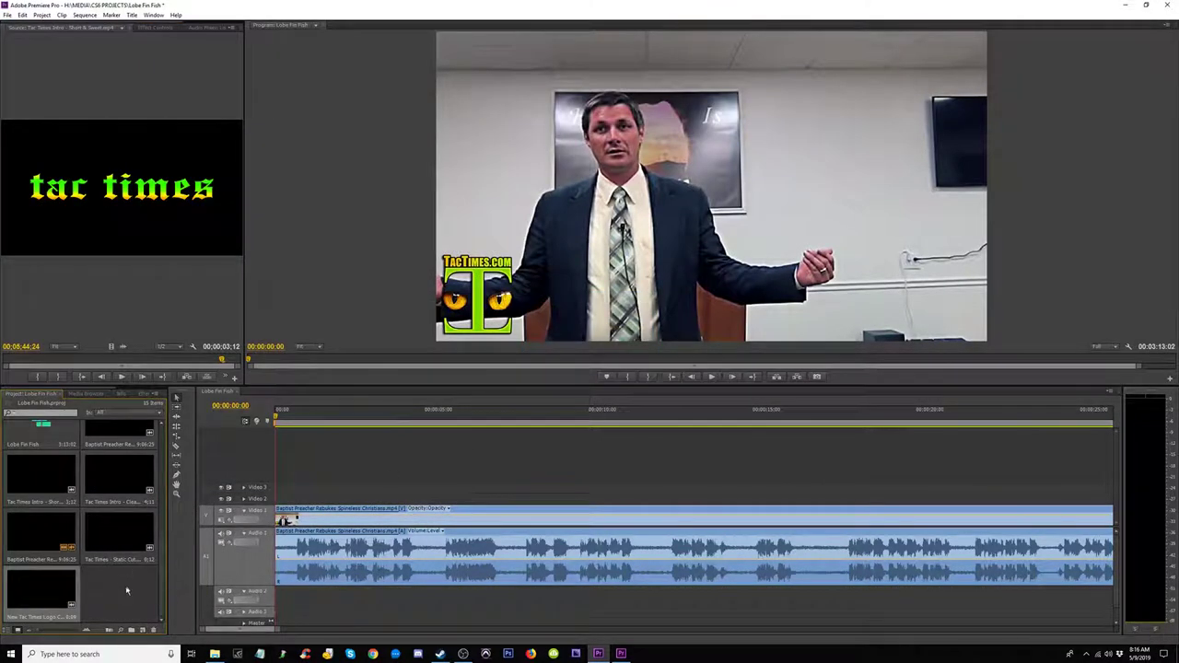
# Step: Insert the New Tac Times Logo Cut clip before the preacher clip at the sequence start and play the transition
pyautogui.moveTo(46, 592); pyautogui.dragTo(281, 518)
pyautogui.press('space')
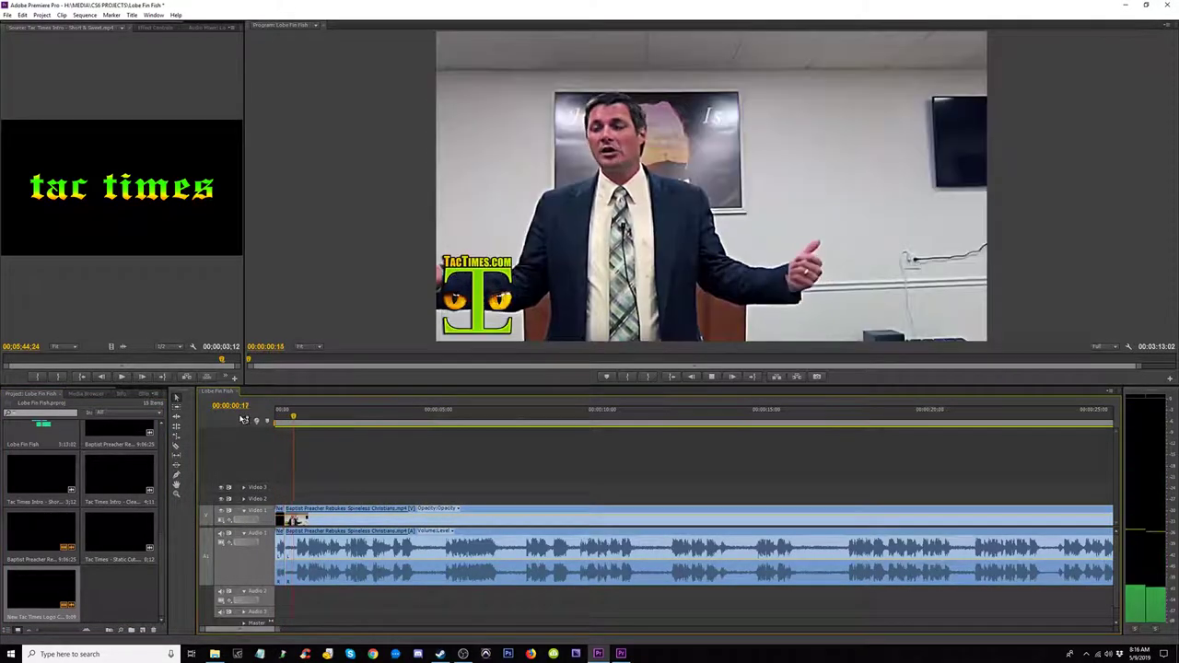
pyautogui.press('space')
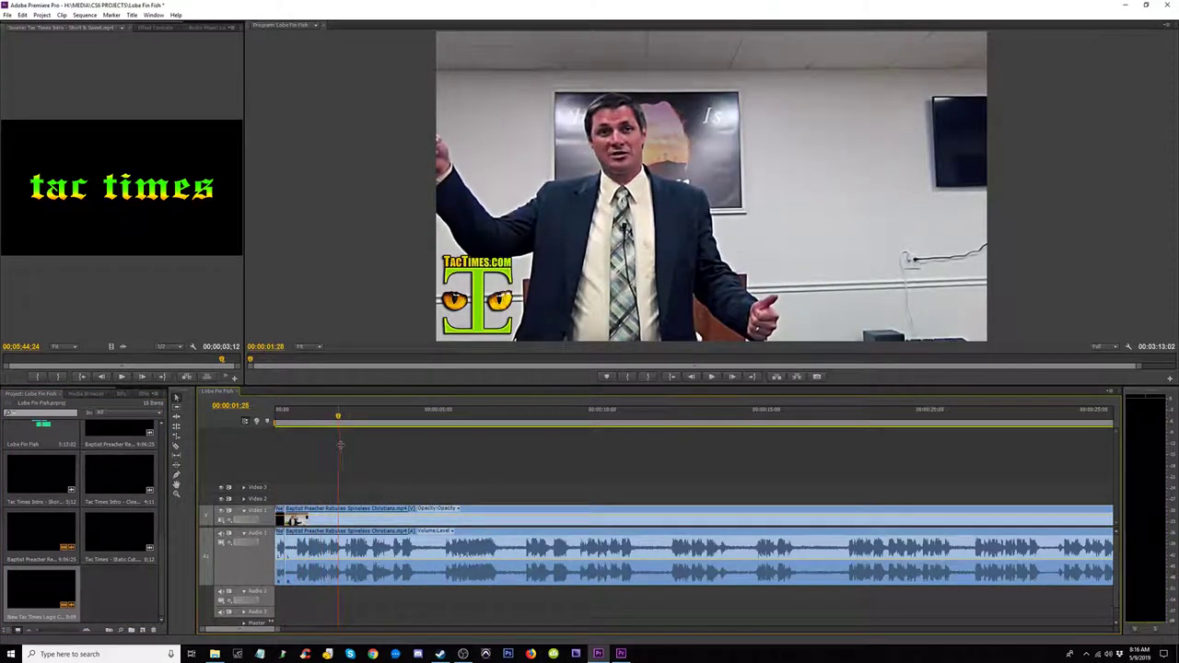
pyautogui.press('Home')
pyautogui.press('space')
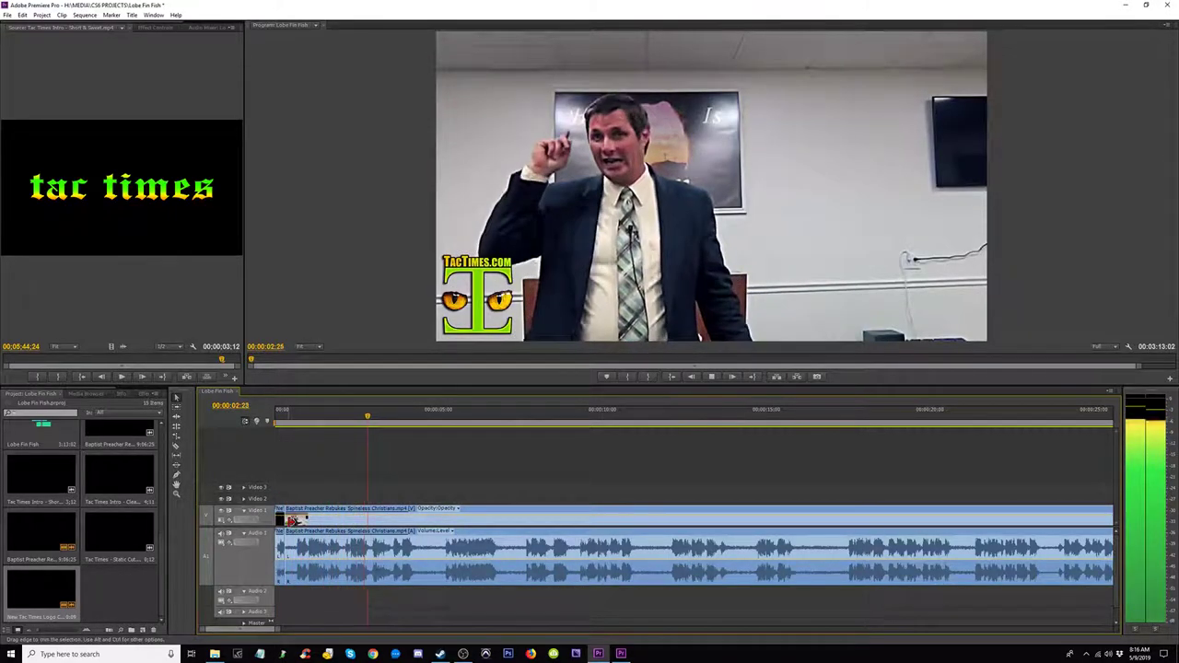
# Step: Trim a few frames off the preacher clip's start after the logo cut and close the resulting gap
pyautogui.moveTo(287, 520); pyautogui.dragTo(295, 520)
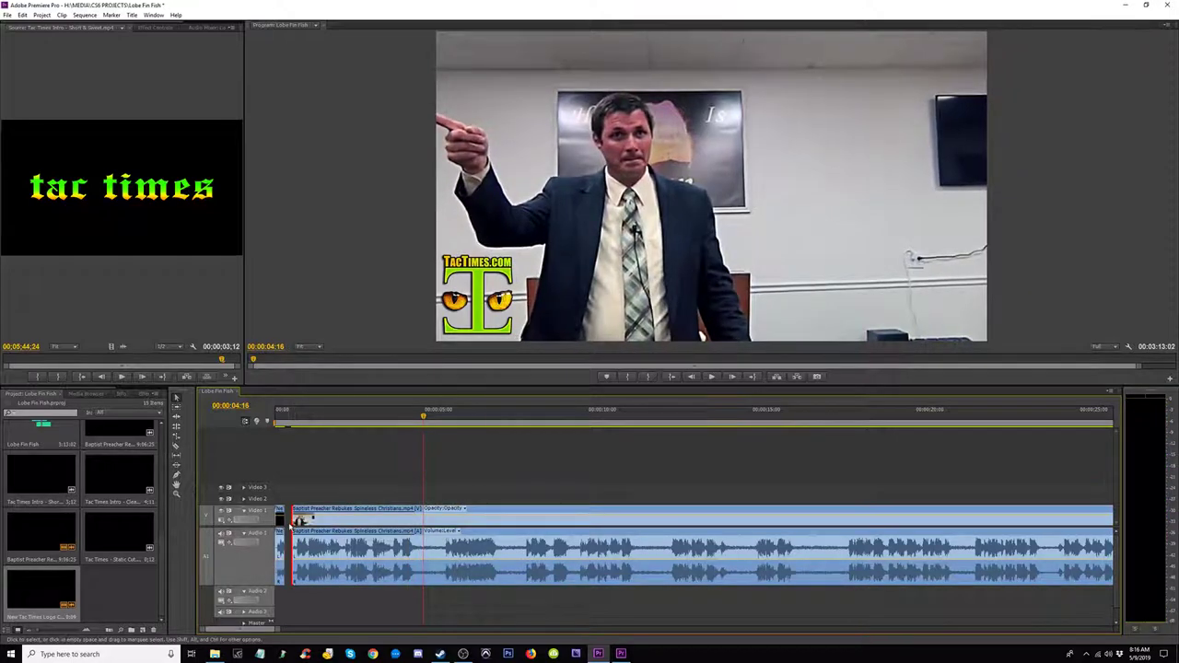
pyautogui.press('Delete')
pyautogui.moveTo(310, 414); pyautogui.dragTo(244, 424)
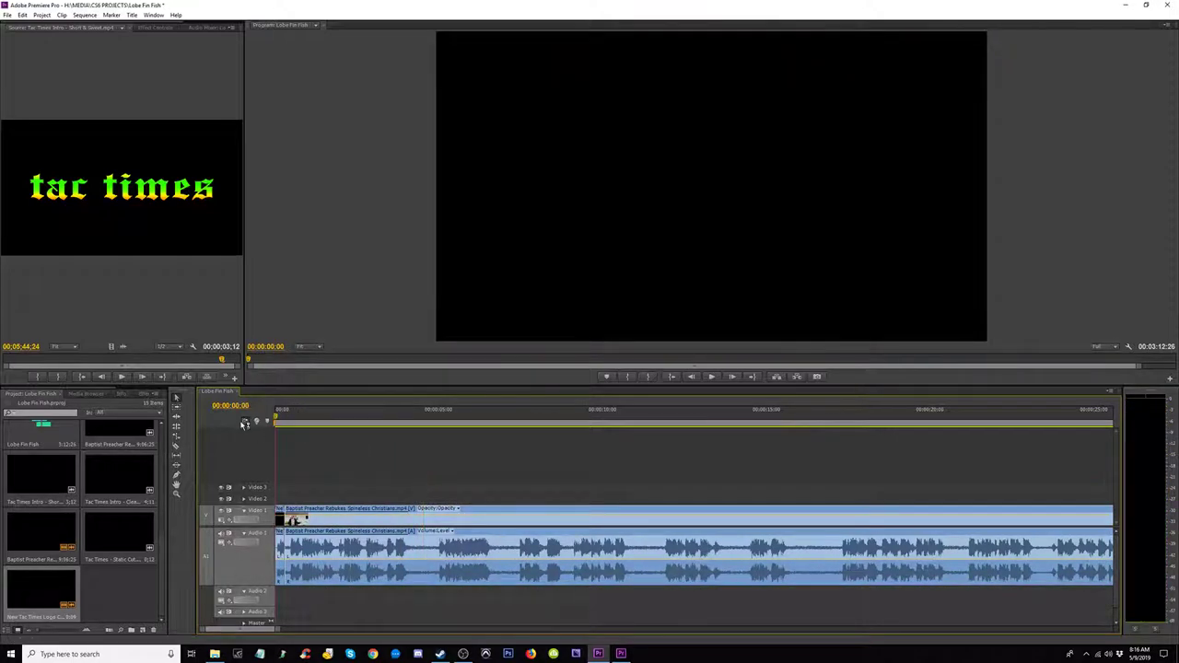
# Step: Play the sequence from the start and extend the end of the preacher clip to about 00:04:23
pyautogui.press('-')
pyautogui.press('-')
pyautogui.press('-')
pyautogui.press('-')
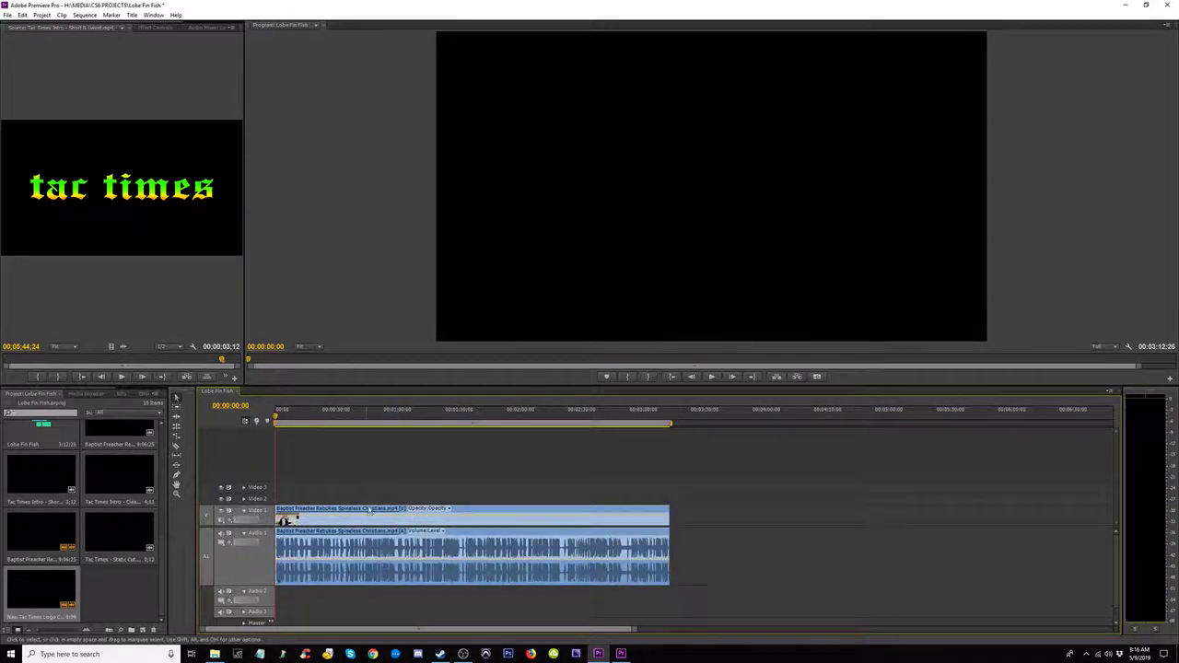
pyautogui.press('space')
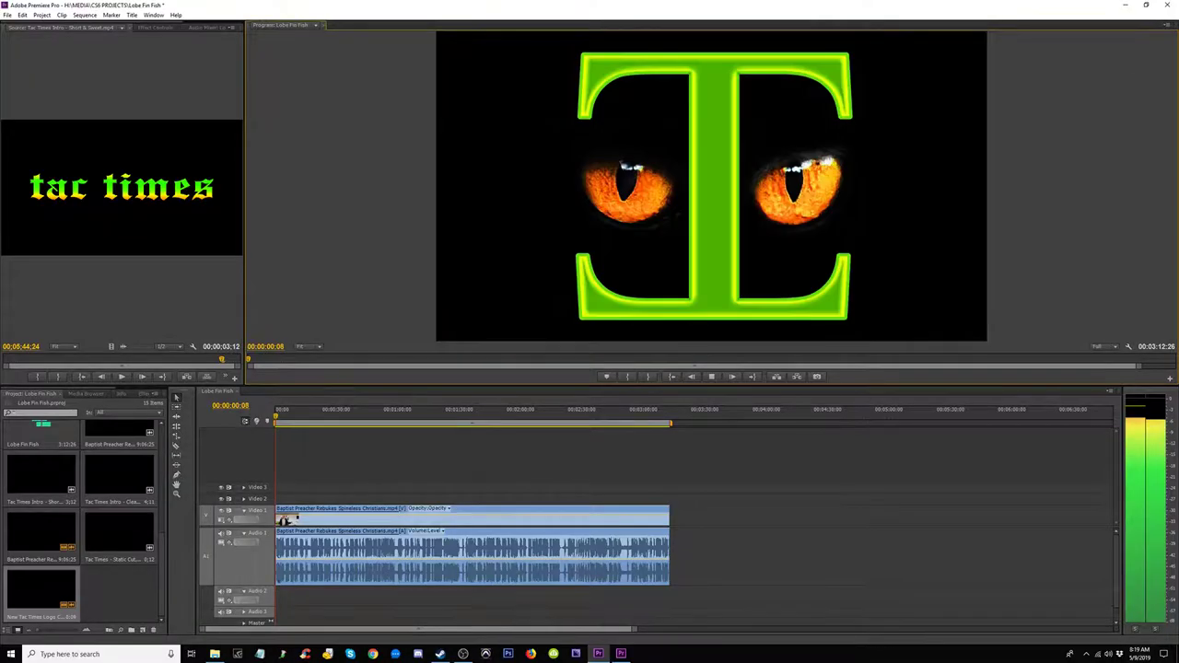
pyautogui.moveTo(673, 521); pyautogui.dragTo(812, 521)
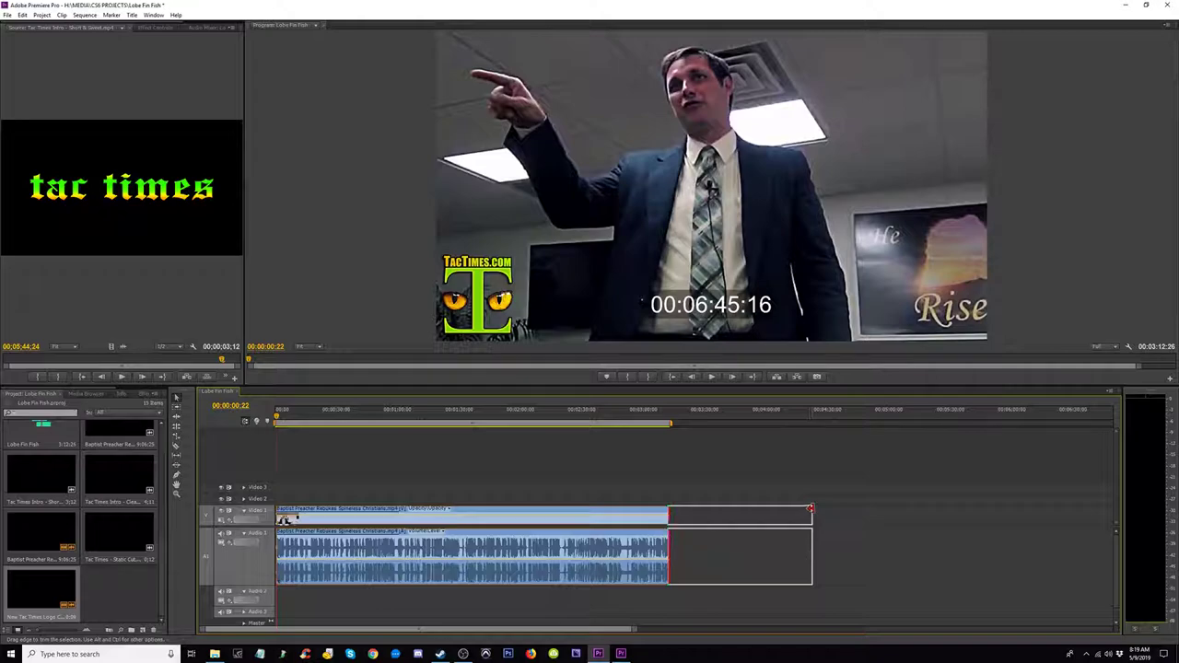
# Step: Find the camera angle change in the extended footage and split the preacher clip there at 00:03:15:19
pyautogui.click(670, 416)
pyautogui.press('space')
pyautogui.press('=')
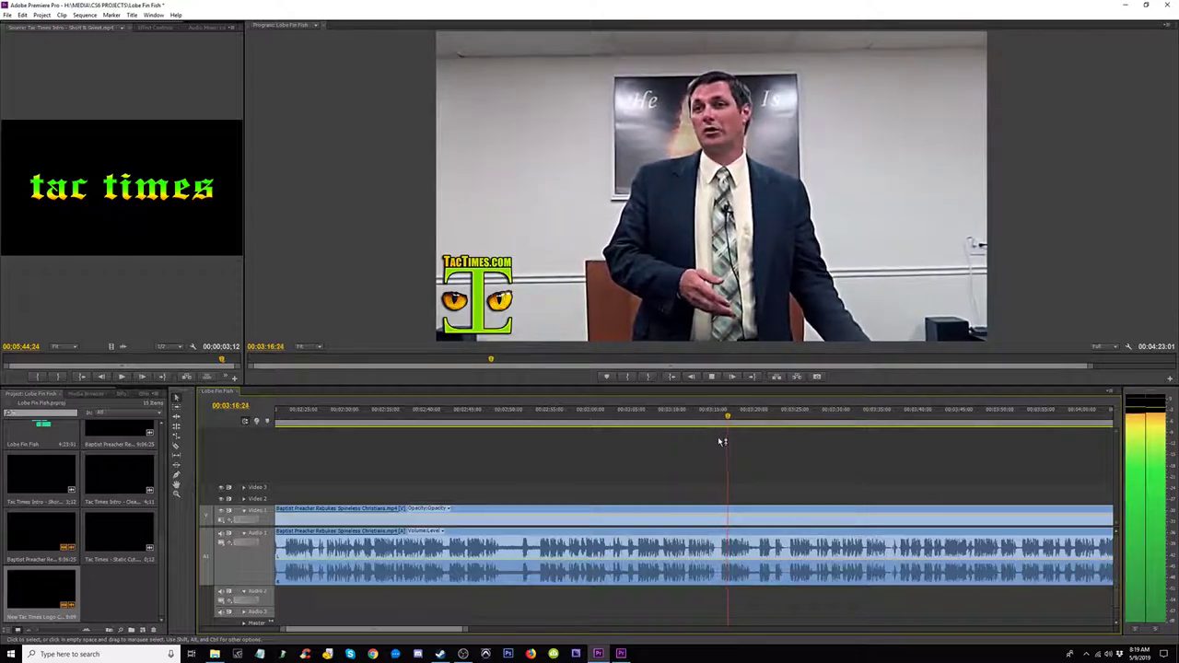
pyautogui.click(718, 417)
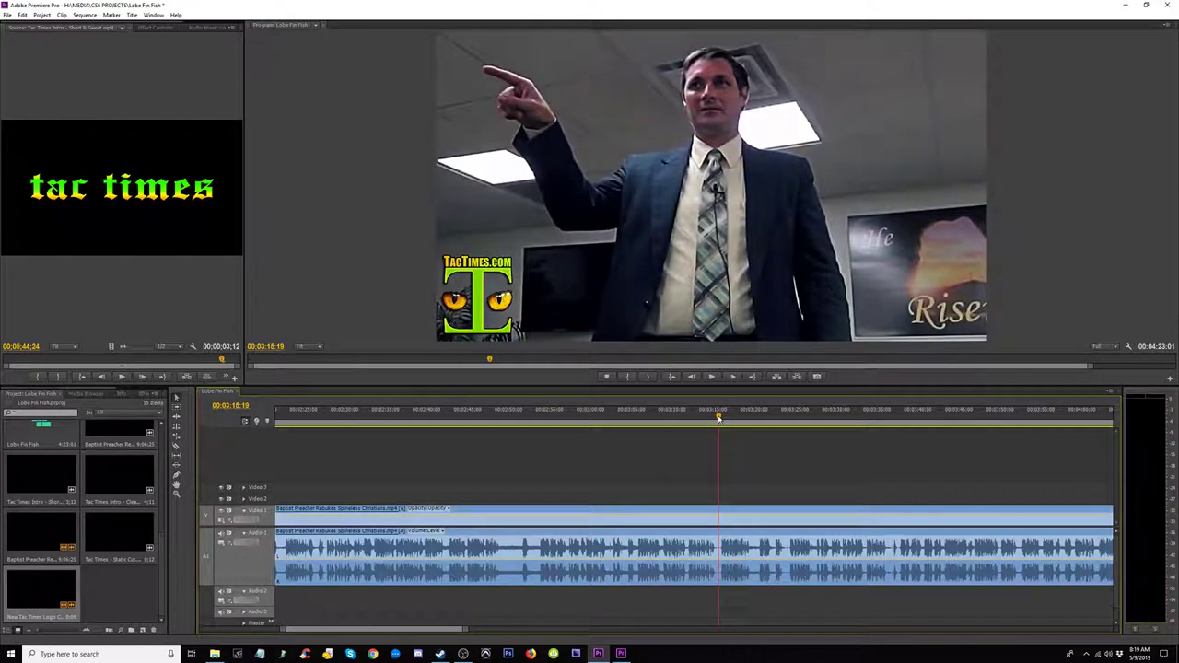
pyautogui.click(719, 516)
pyautogui.press('space')
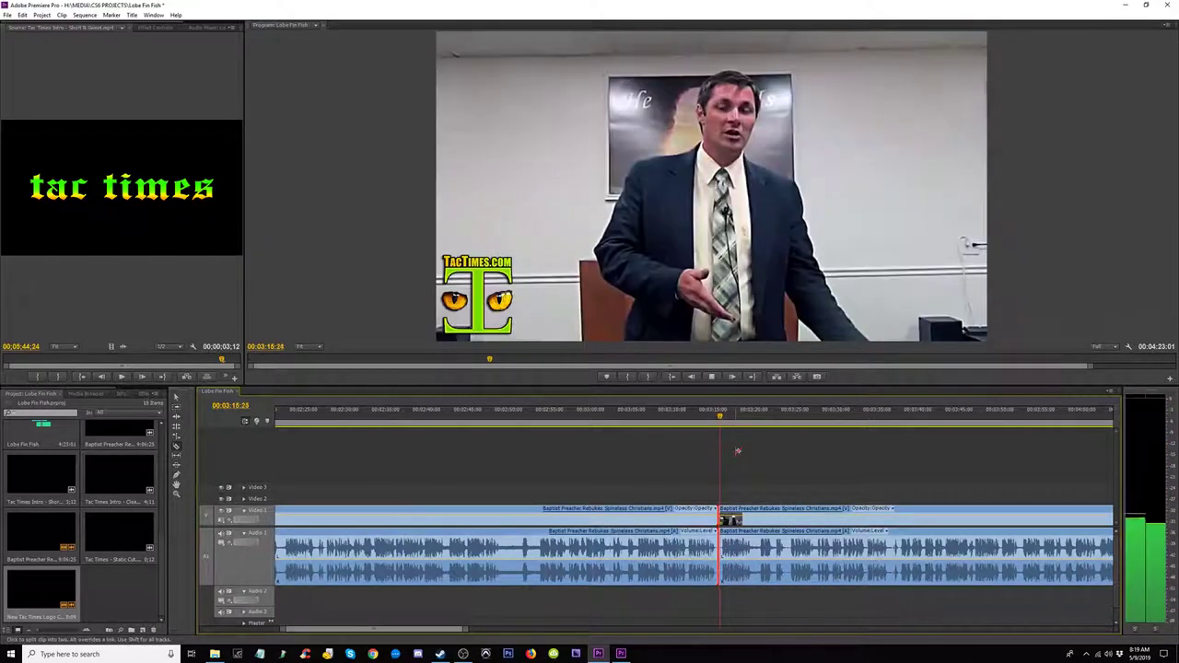
# Step: Play the footage after the split to about 00:03:39 to review its content
pyautogui.press('-')
pyautogui.press('-')
pyautogui.press('=')
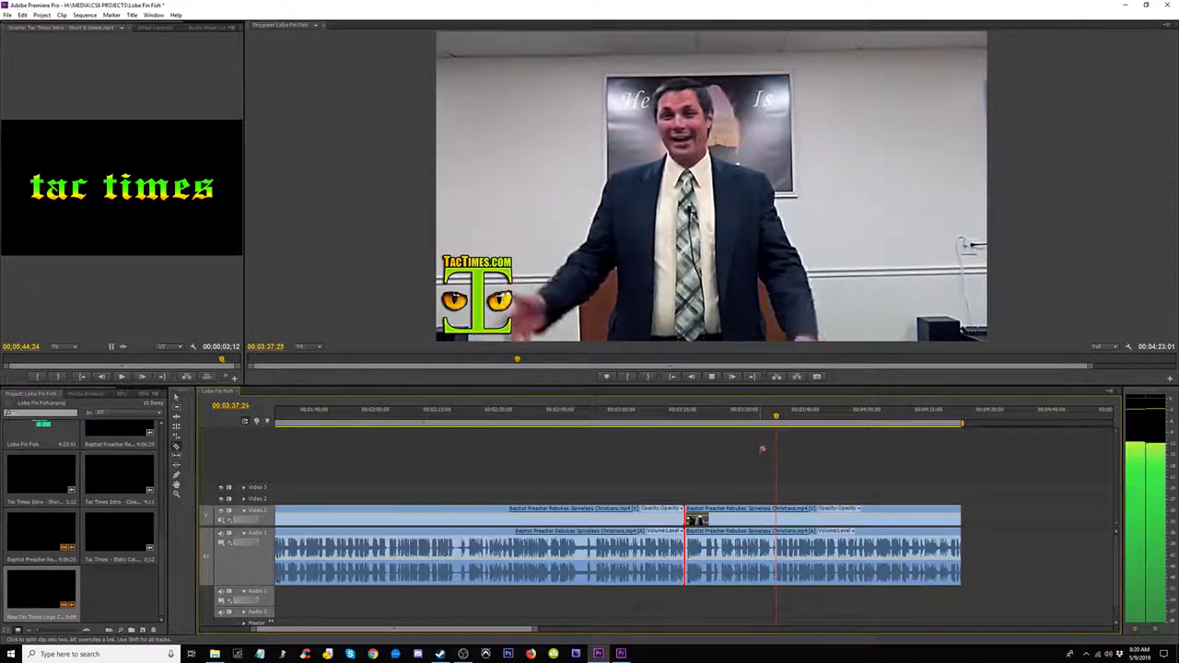
pyautogui.press('space')
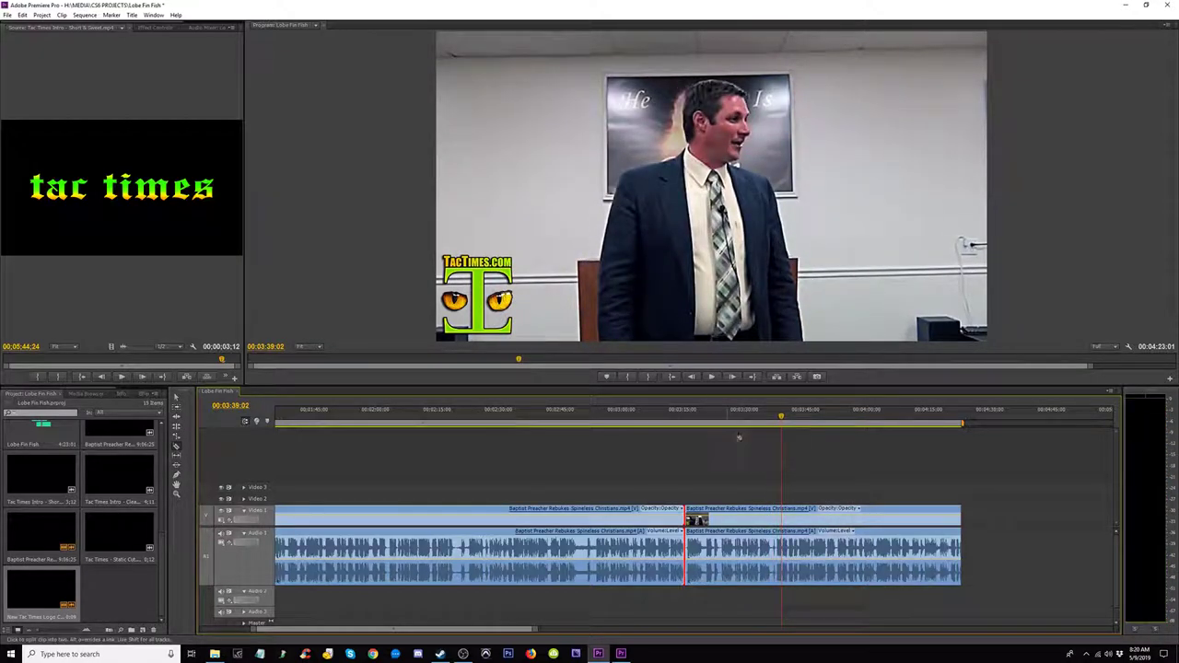
# Step: Play past the camera change, move the preacher clip's cut to 00:03:24:01 and delete the footage after it
pyautogui.click(698, 421)
pyautogui.press('space')
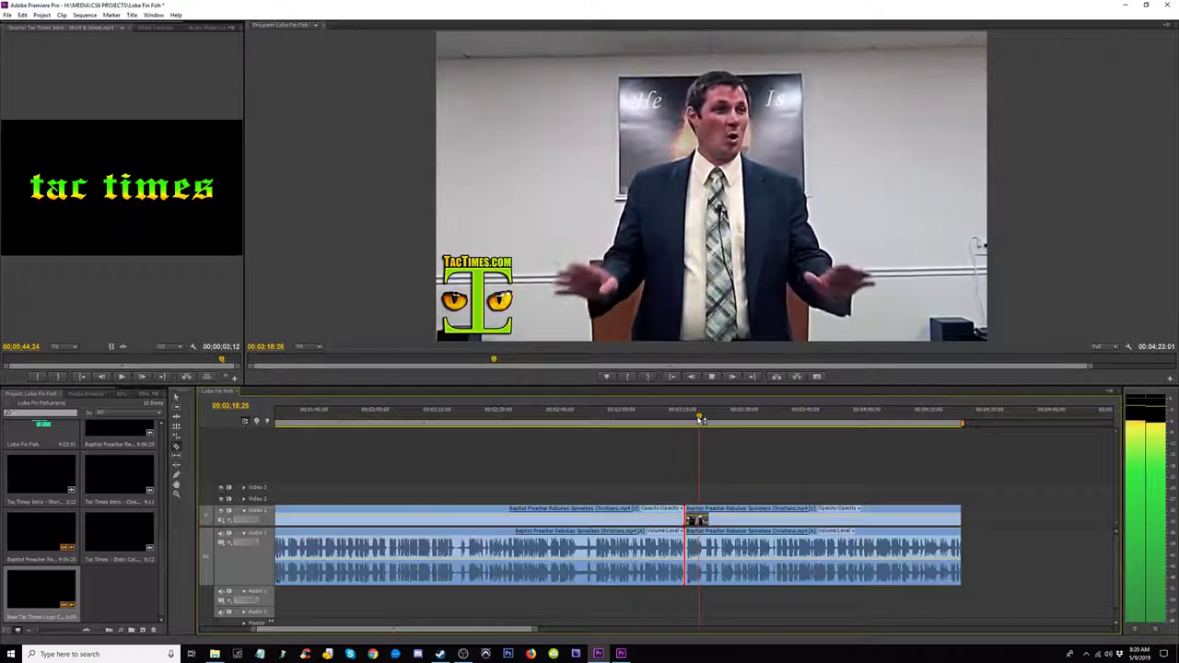
pyautogui.press('space')
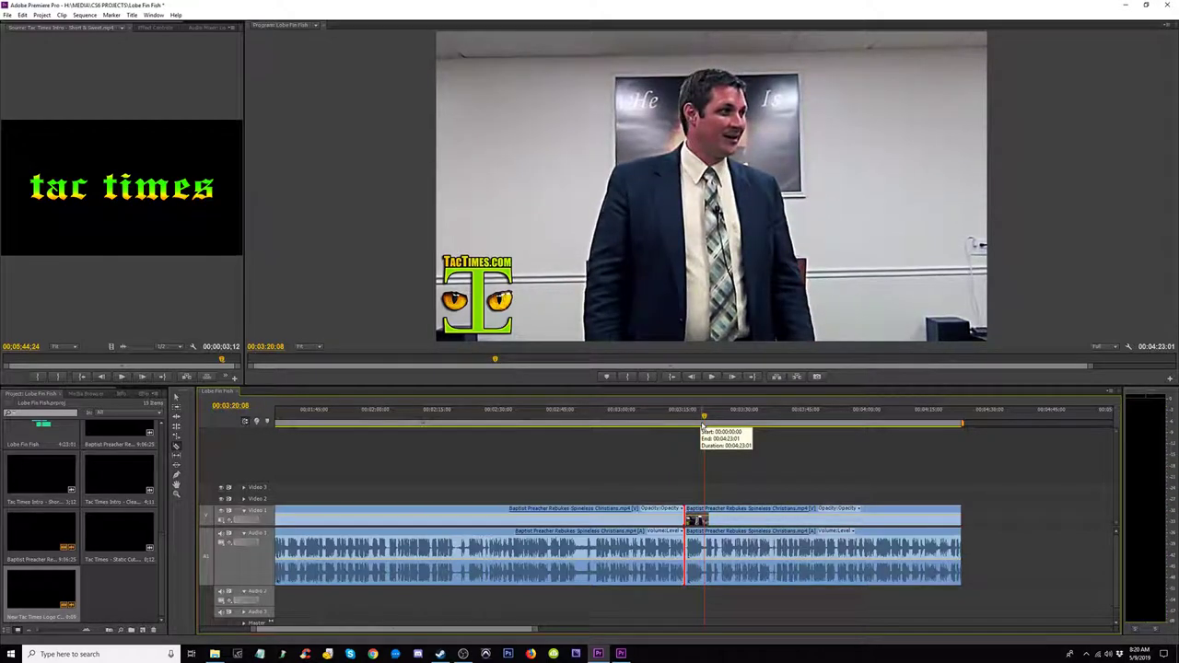
pyautogui.click(770, 576)
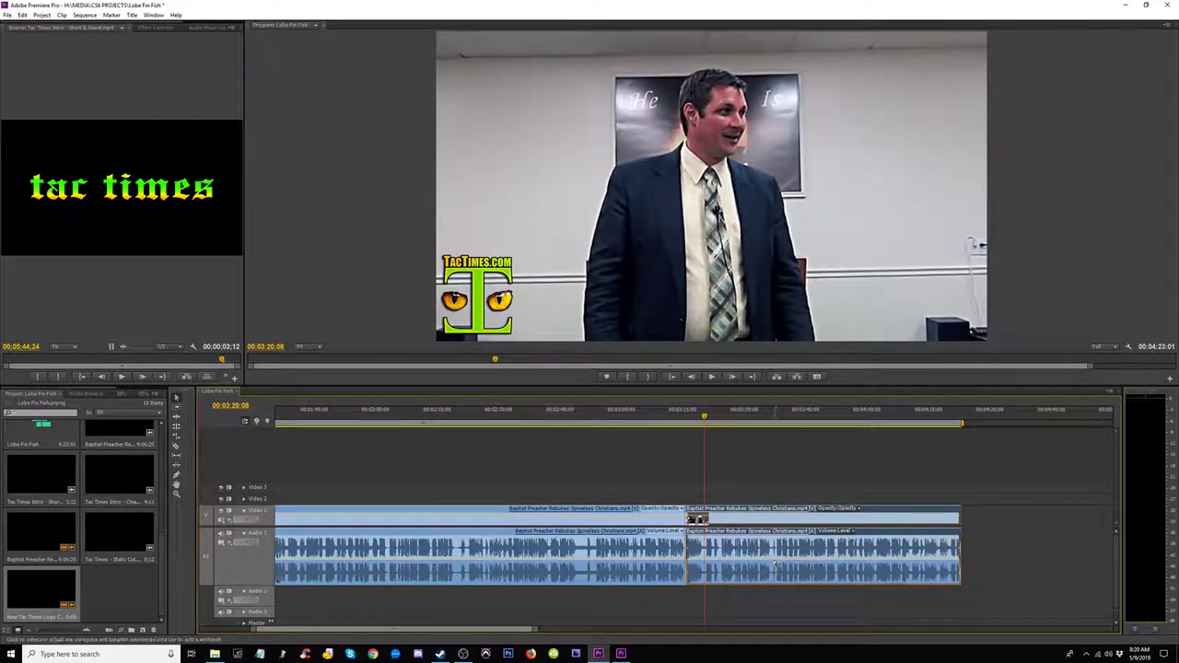
pyautogui.press('space')
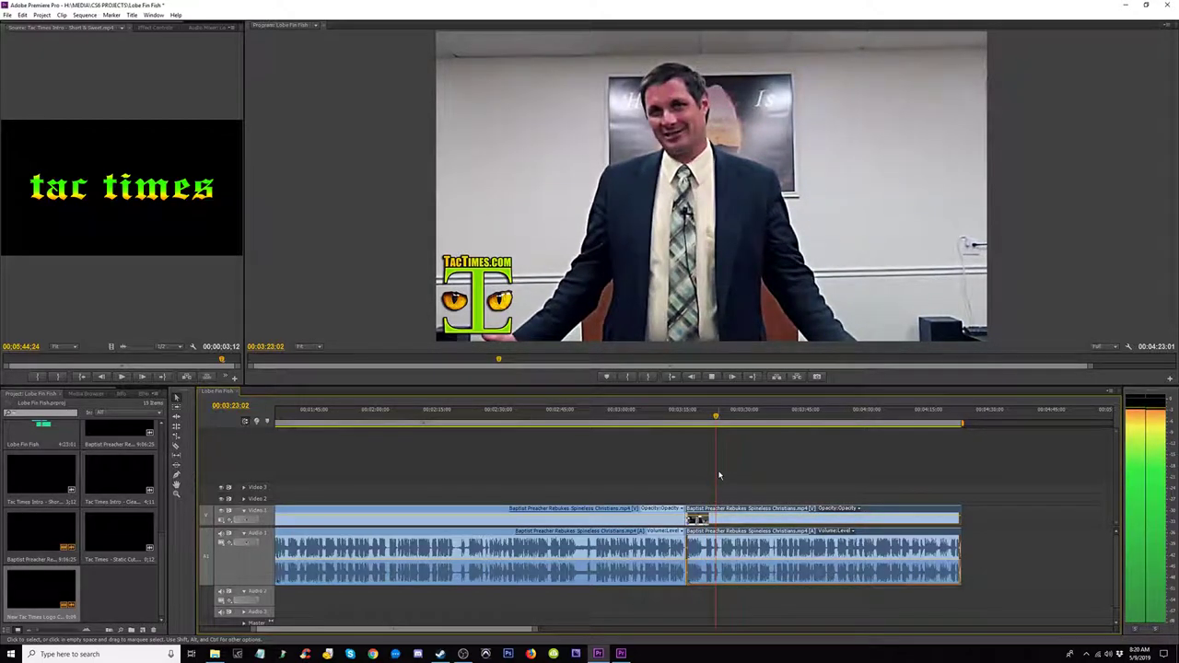
pyautogui.press('space')
pyautogui.moveTo(691, 520); pyautogui.dragTo(721, 518)
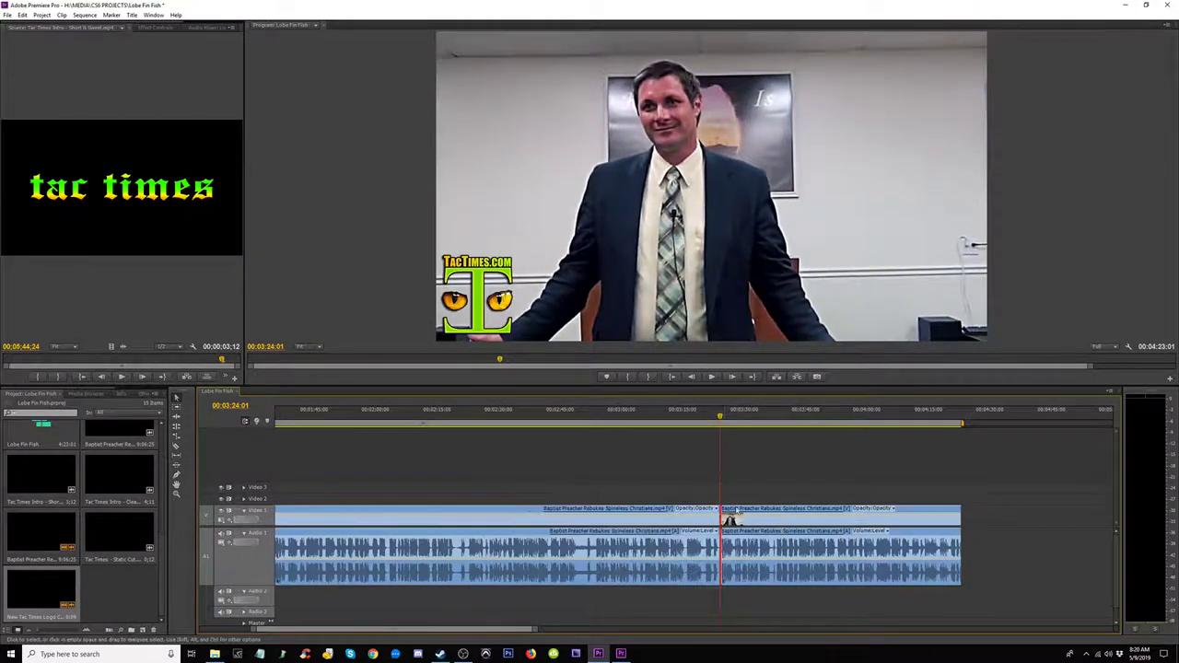
pyautogui.click(744, 516)
pyautogui.press('Delete')
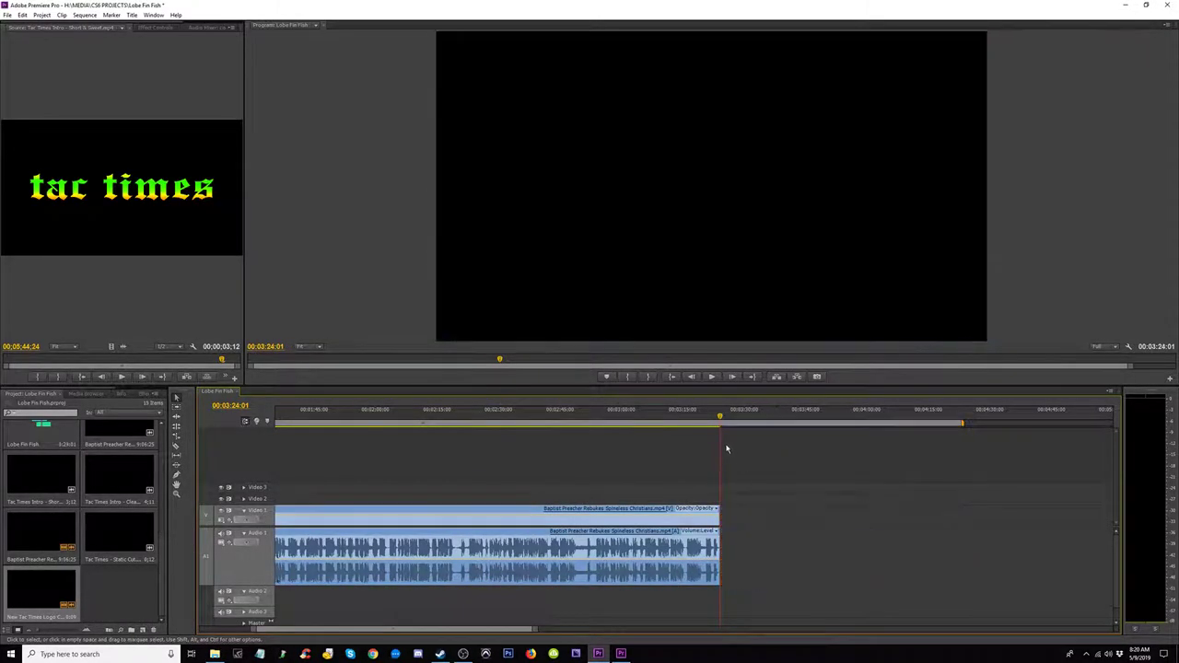
# Step: Split the preacher clip at the camera angle change at 00:03:15:21 and cut out the short segment after it
pyautogui.click(673, 419)
pyautogui.press('space')
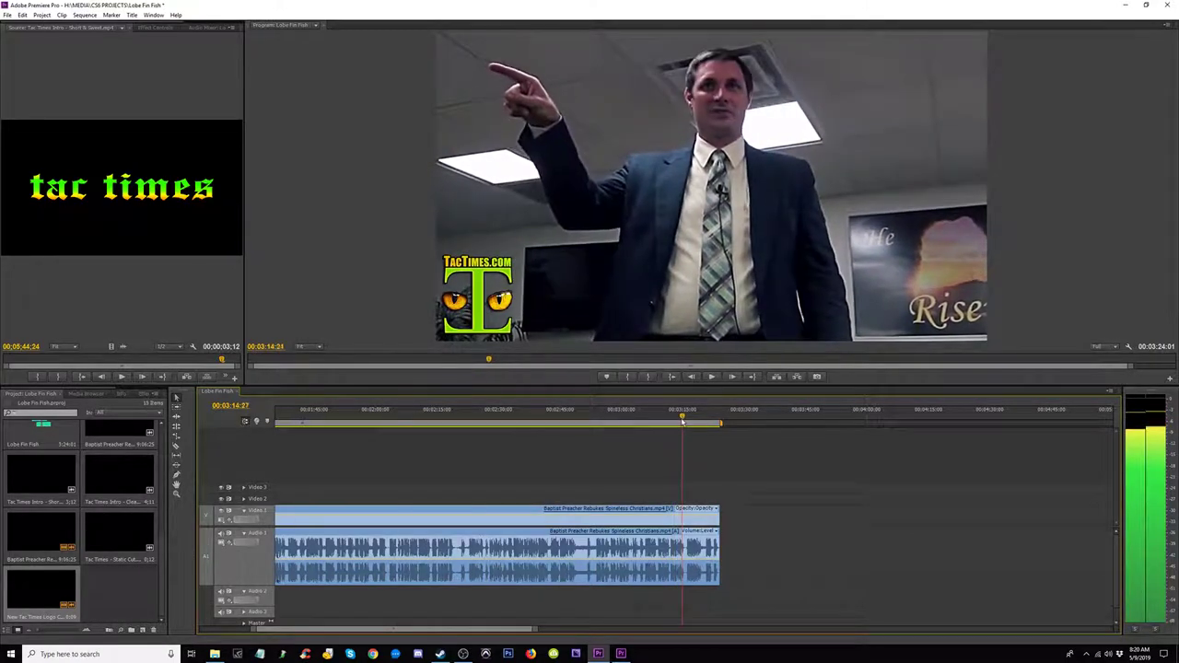
pyautogui.press('space')
pyautogui.moveTo(685, 419); pyautogui.dragTo(687, 419)
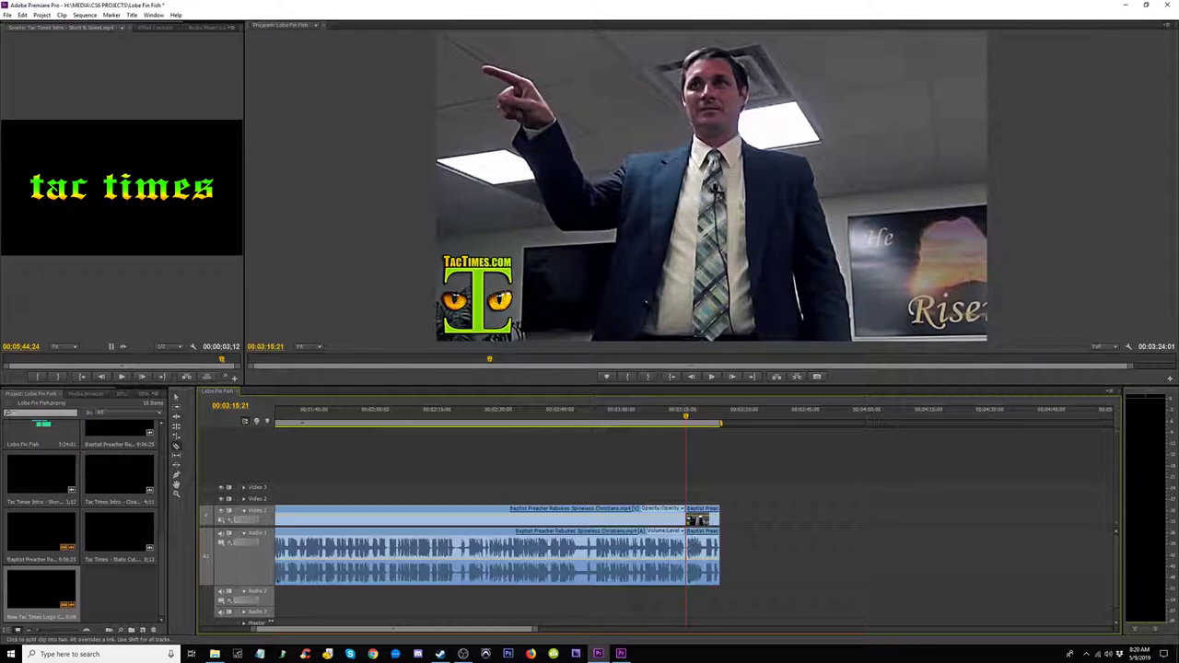
pyautogui.press('-')
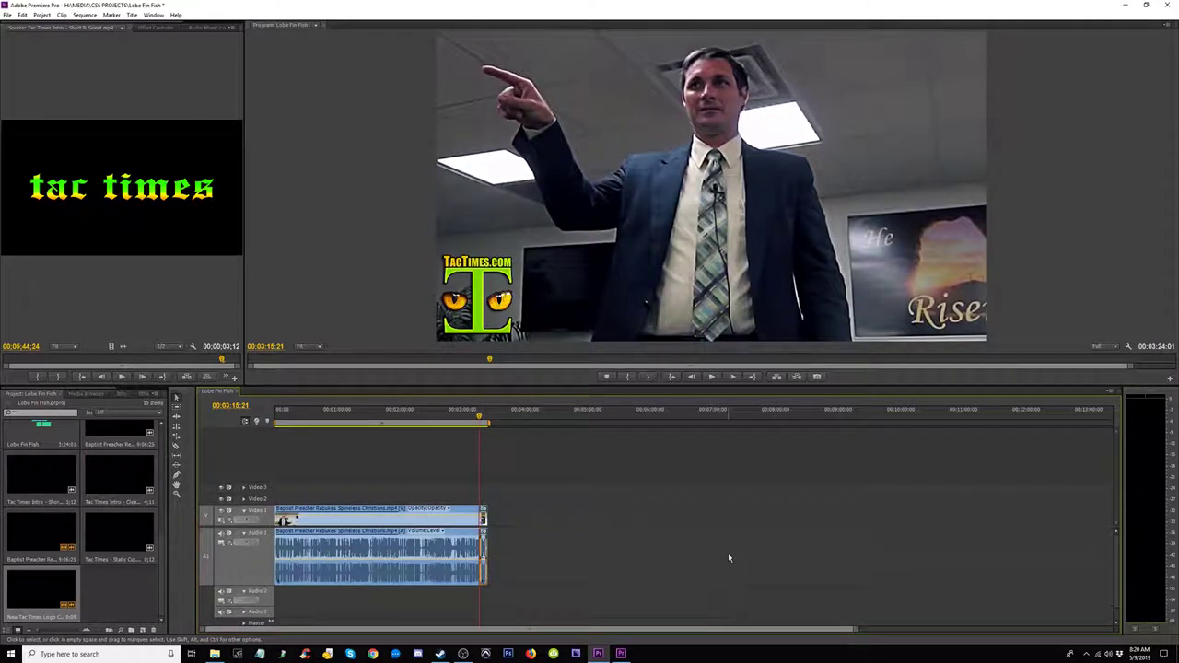
pyautogui.press('Delete')
# Step: Move the main preacher clip to start at about 00:00:28 and paste the cut-out segment at the start of the sequence
pyautogui.moveTo(324, 419); pyautogui.dragTo(234, 424)
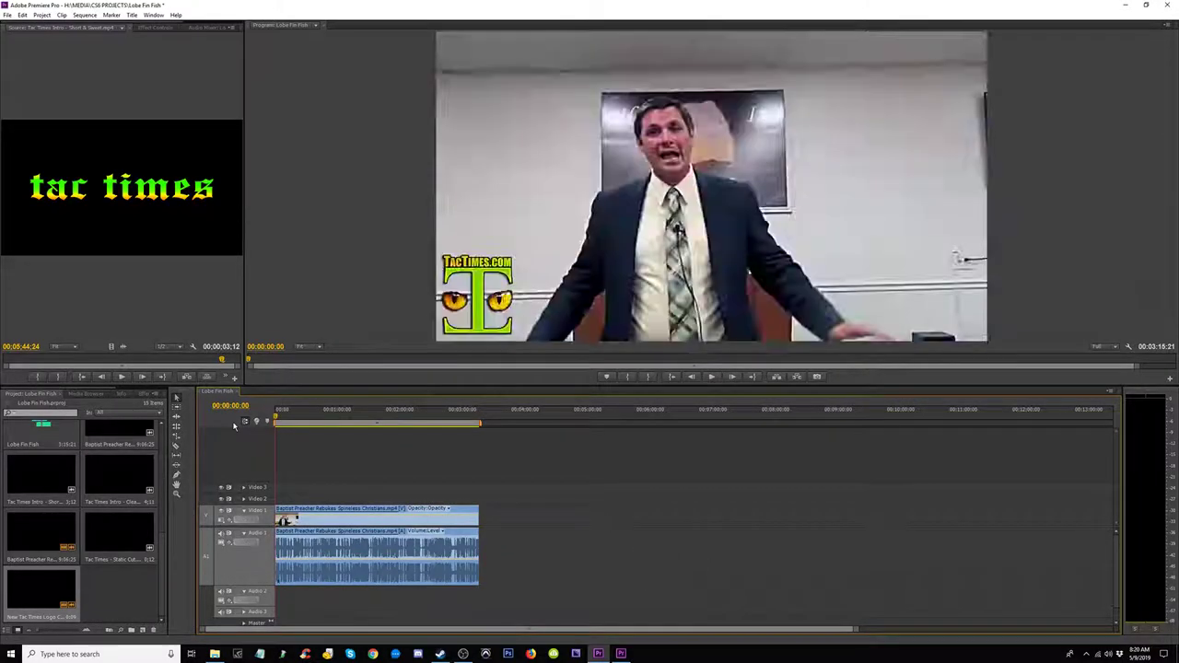
pyautogui.hotkey('ctrl', 'k')
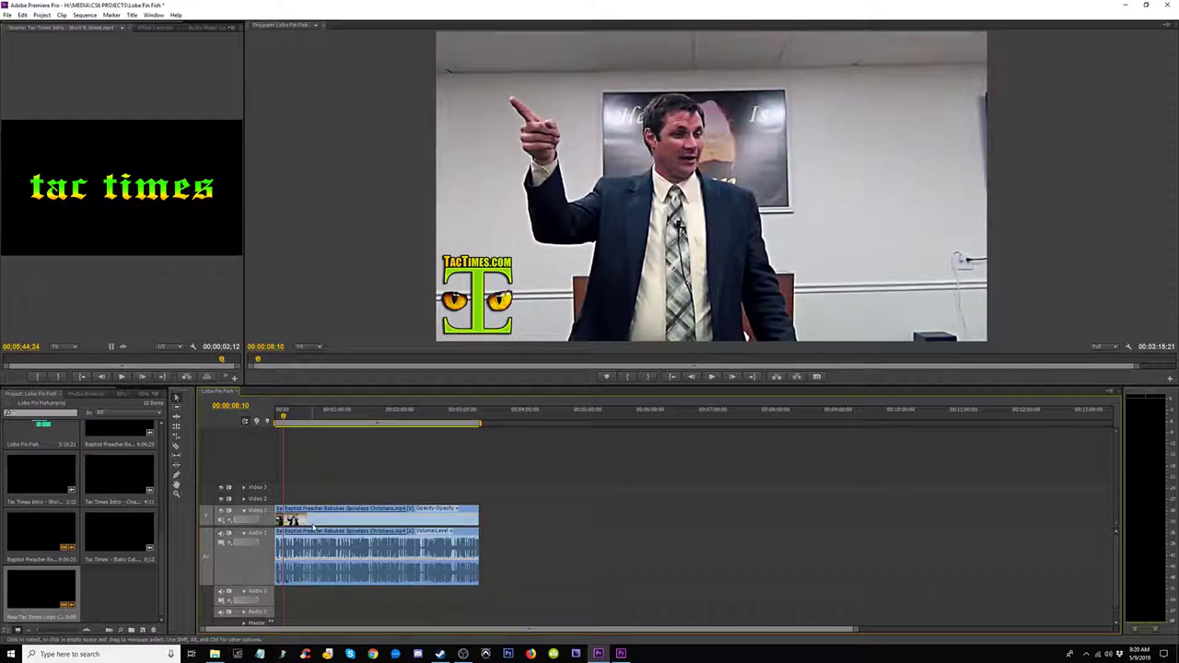
pyautogui.moveTo(289, 413); pyautogui.dragTo(246, 422)
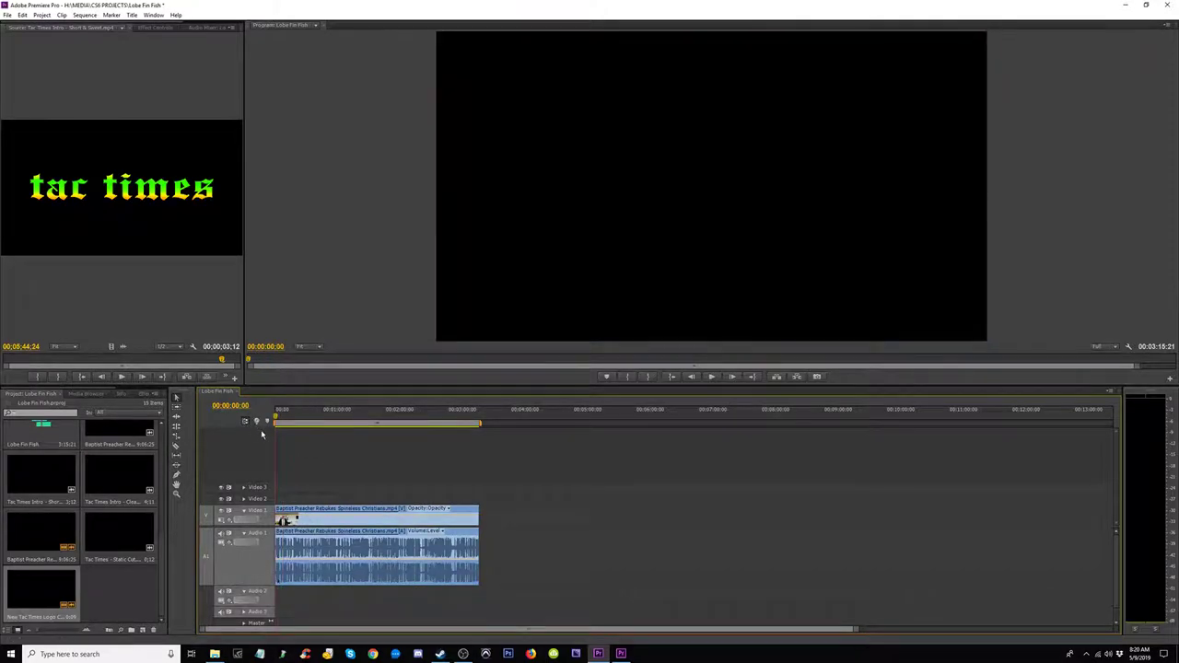
pyautogui.hotkey('ctrl', 'z')
pyautogui.moveTo(319, 545); pyautogui.dragTo(342, 521)
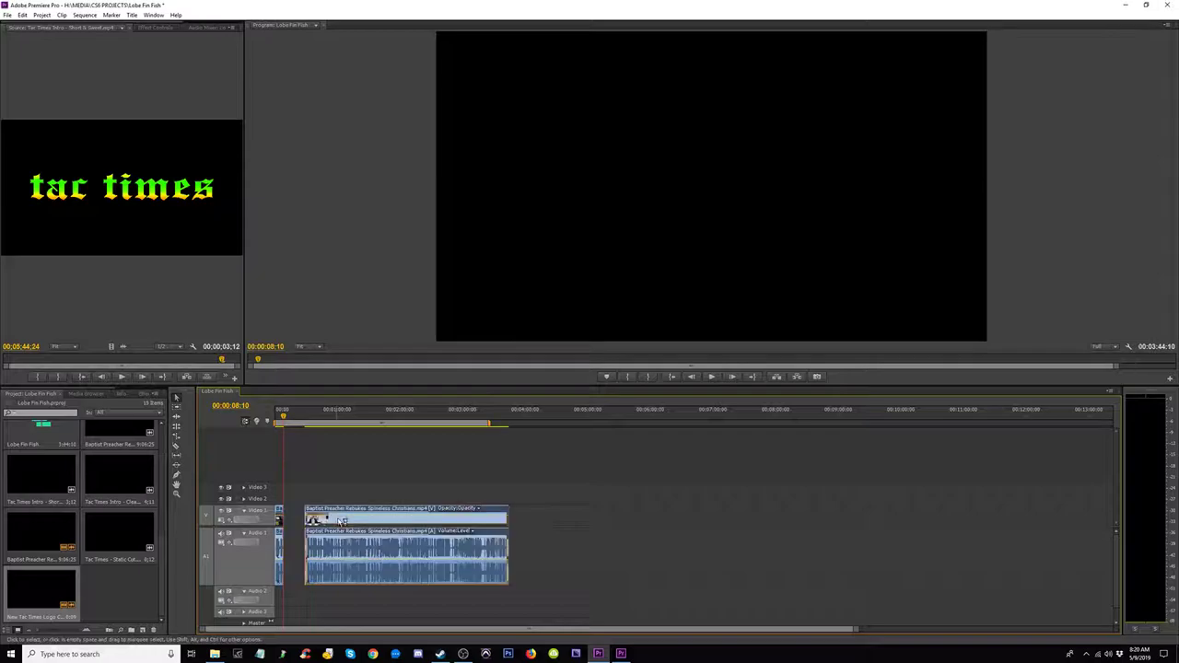
# Step: Play the main preacher clip and split it at about 00:01:02, just before the point where playback is stopped
pyautogui.click(316, 415)
pyautogui.press('=')
pyautogui.press('=')
pyautogui.press('=')
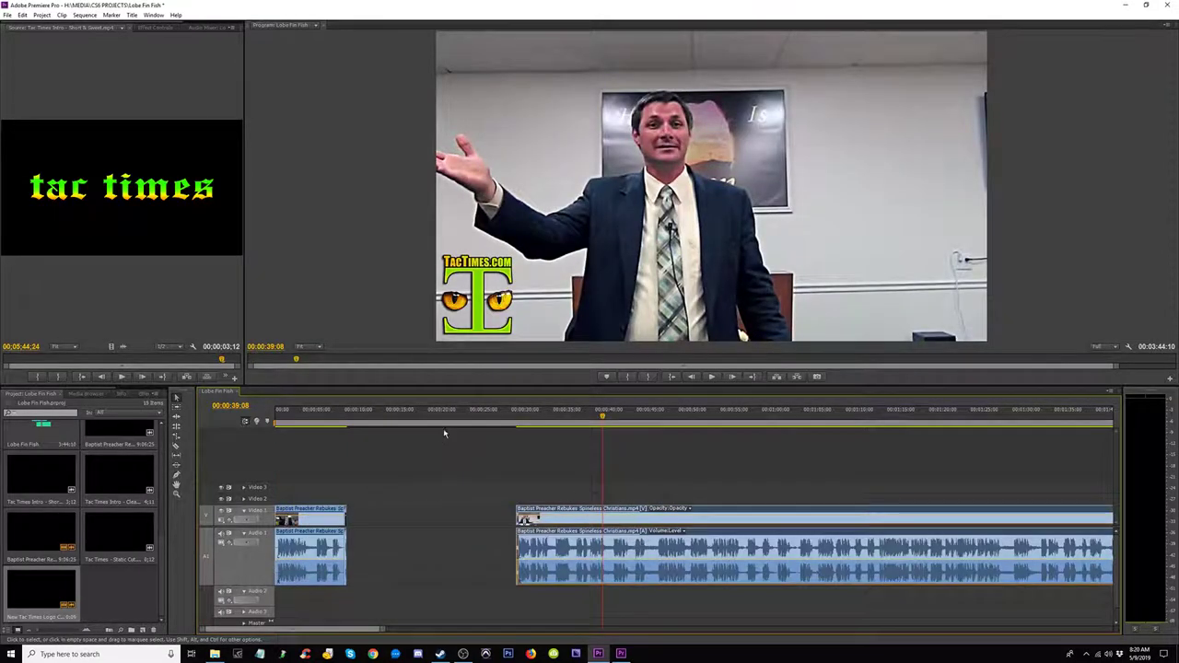
pyautogui.click(535, 416)
pyautogui.press('space')
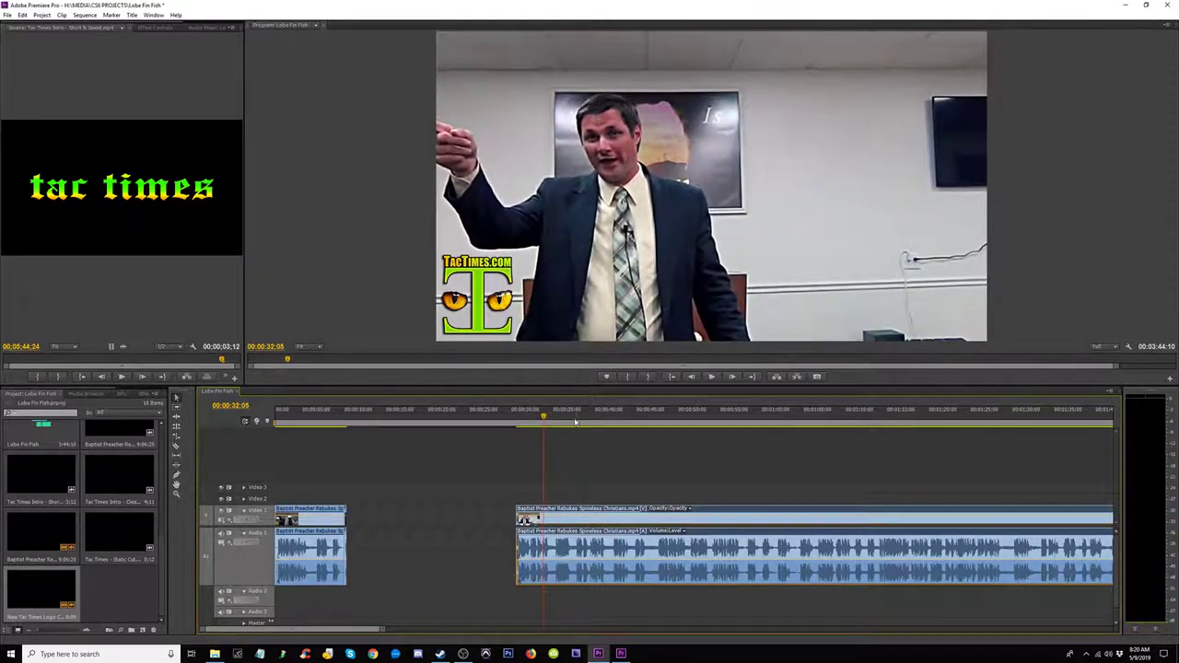
pyautogui.click(573, 417)
pyautogui.press('space')
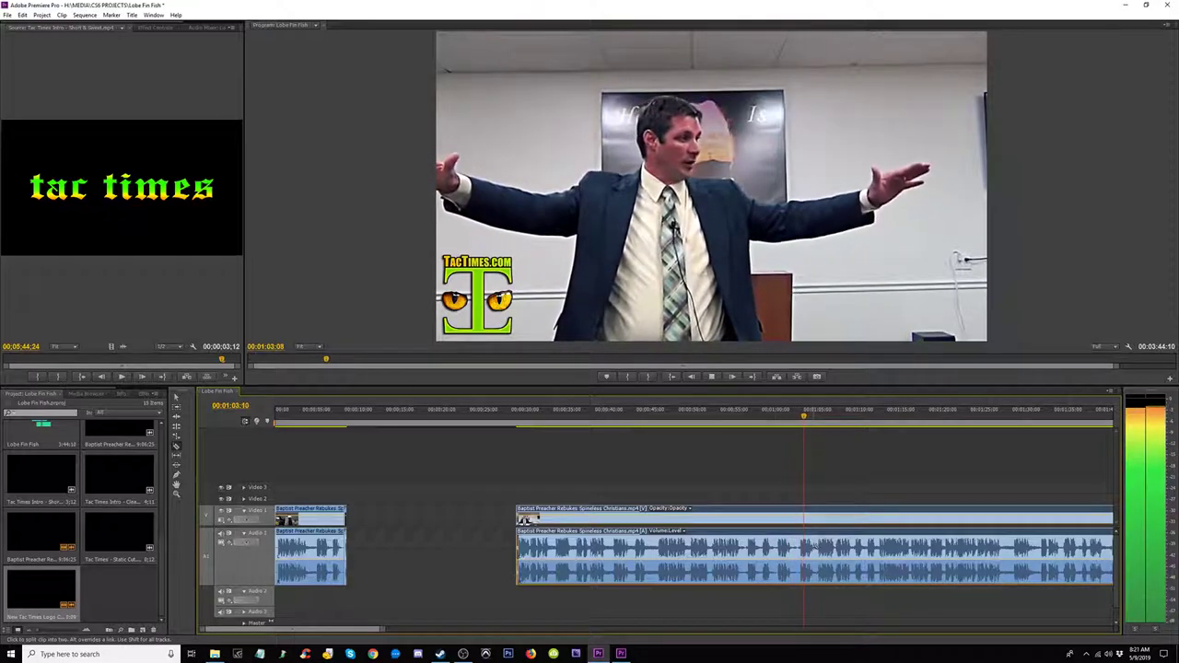
pyautogui.press('space')
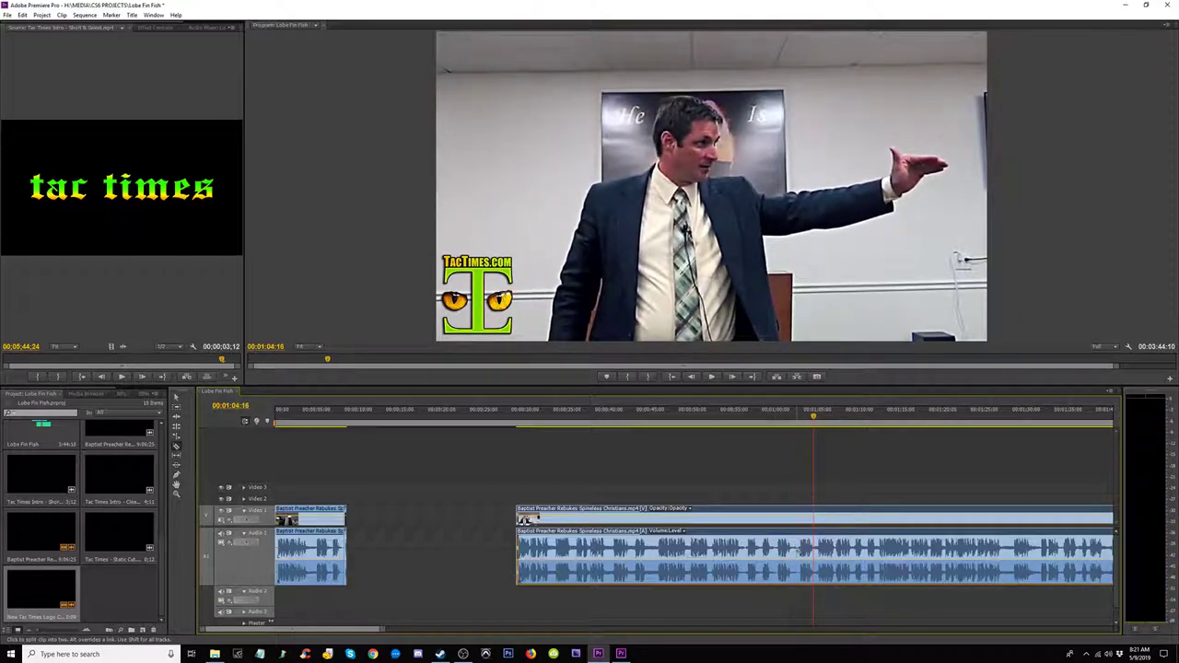
pyautogui.click(799, 550)
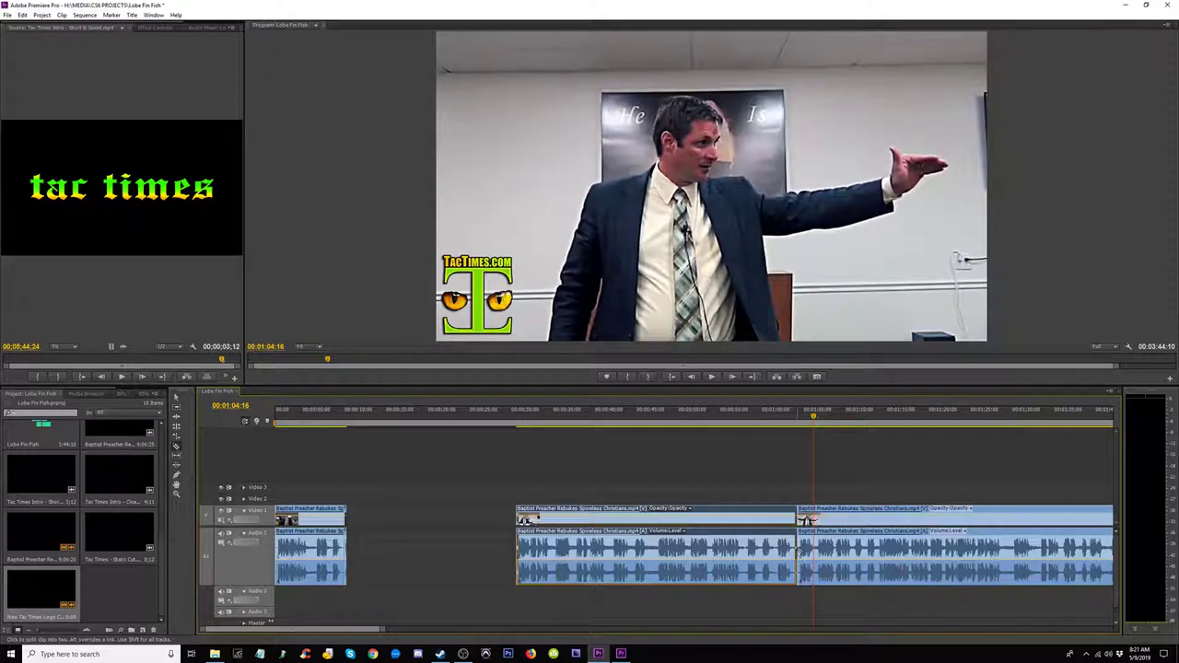
# Step: Find the next break, split the preacher clip at 00:01:31:17 and move the remaining footage to start at about 00:02:18
pyautogui.press('space')
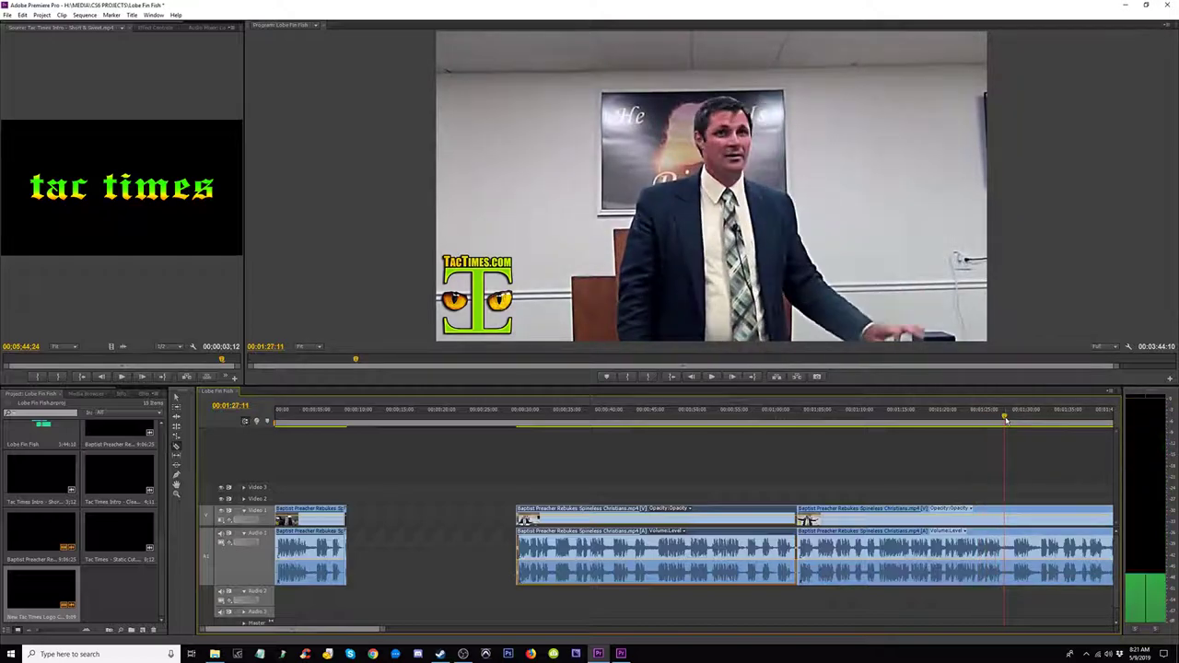
pyautogui.press('-')
pyautogui.press('-')
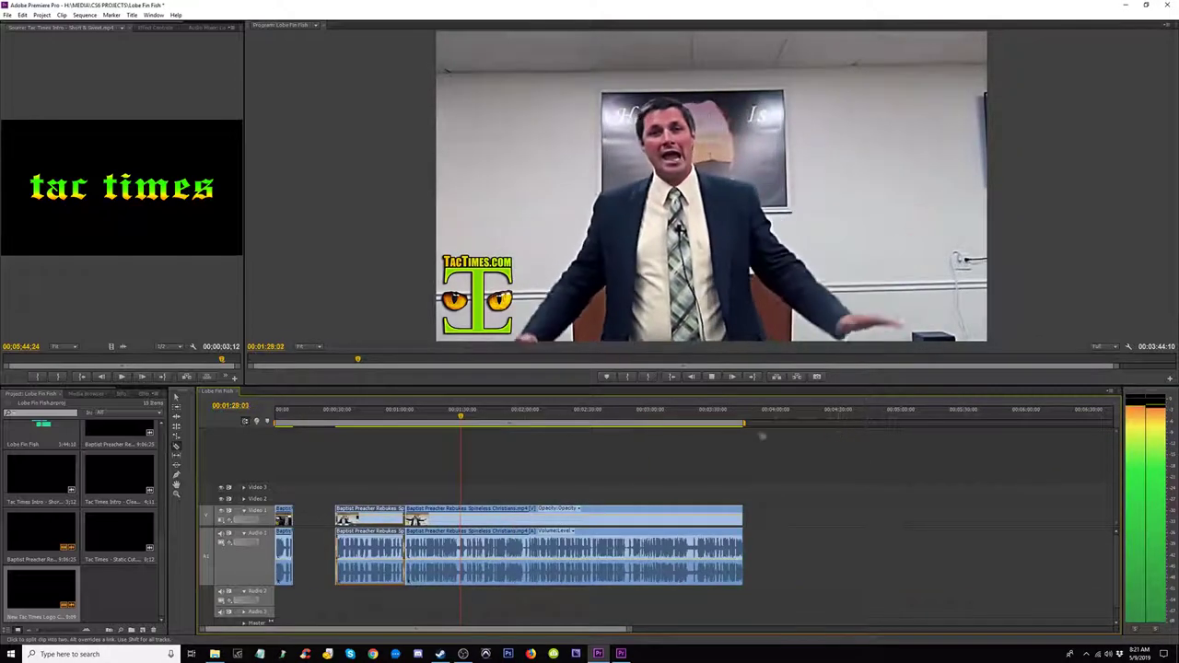
pyautogui.press('=')
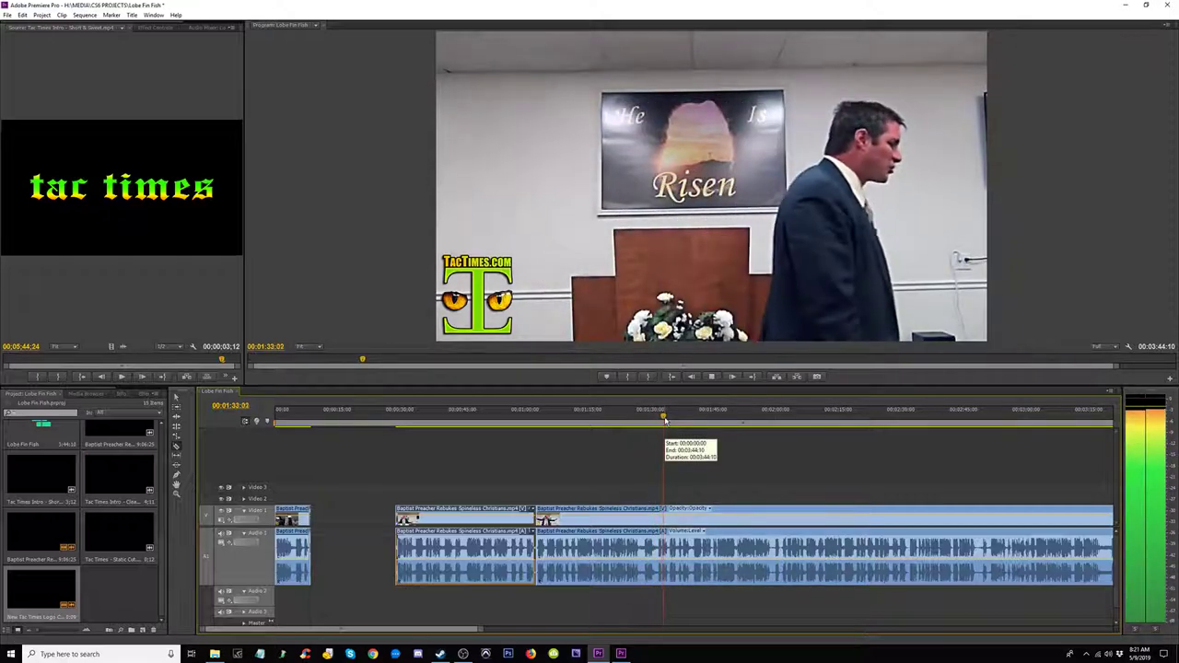
pyautogui.click(660, 420)
pyautogui.moveTo(659, 419); pyautogui.dragTo(657, 419)
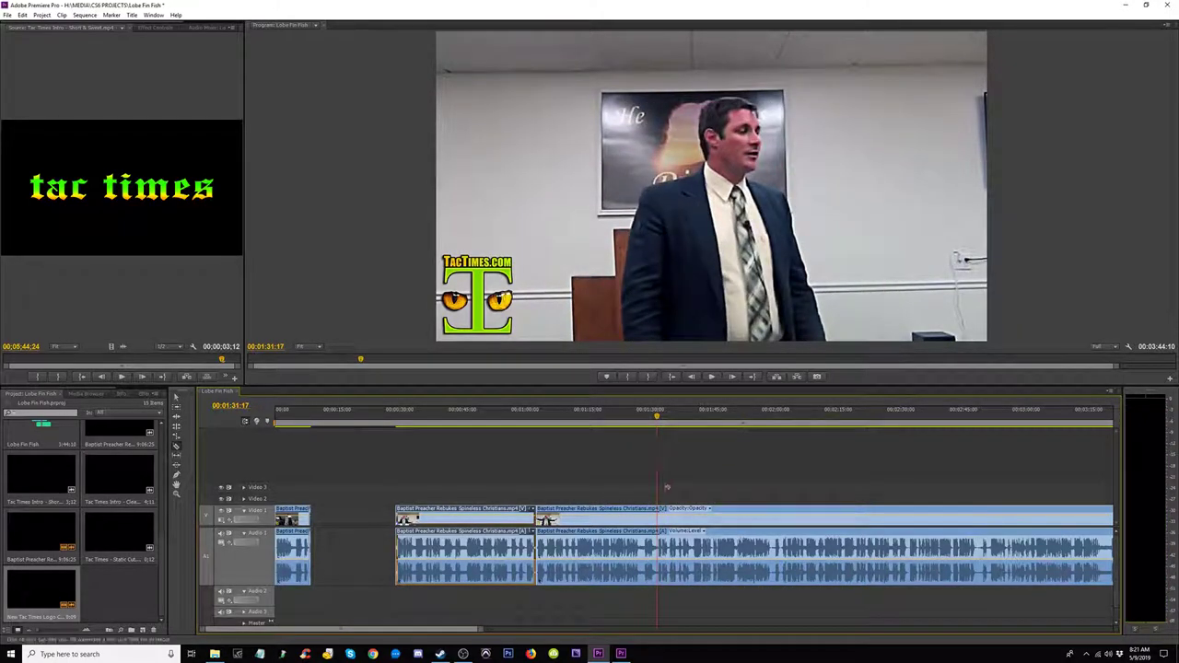
pyautogui.click(658, 519)
pyautogui.press('-')
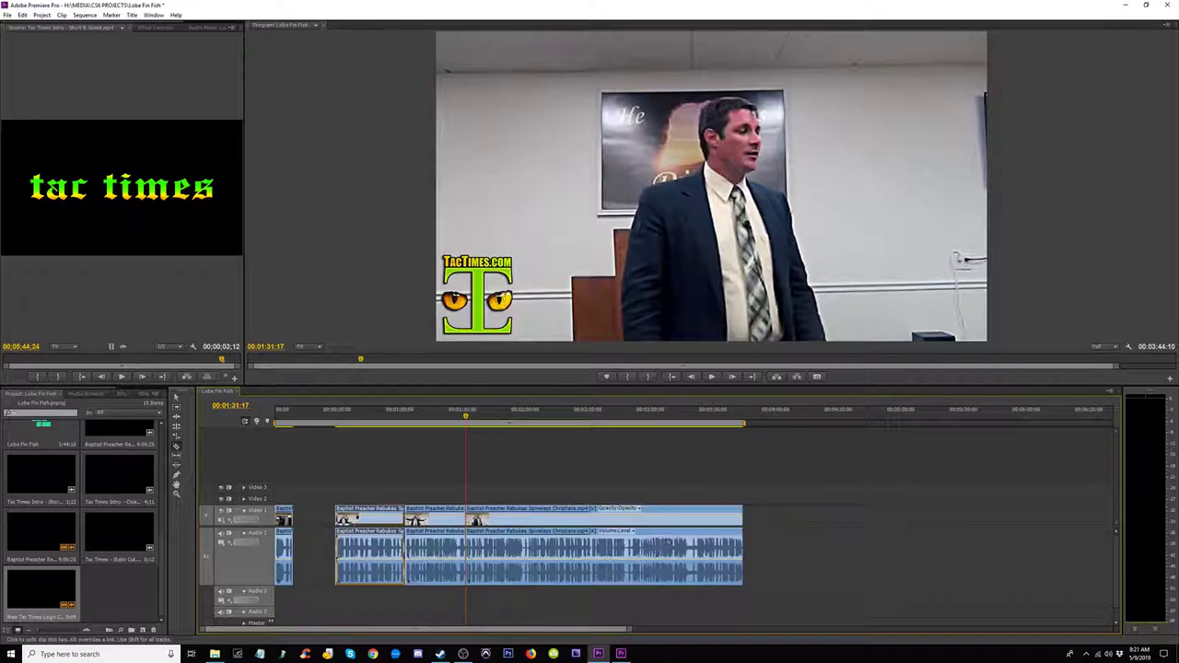
pyautogui.moveTo(530, 531); pyautogui.dragTo(624, 530)
# Step: Play and scrub through the long last segment and the two middle segments to compare their content and transitions
pyautogui.click(564, 417)
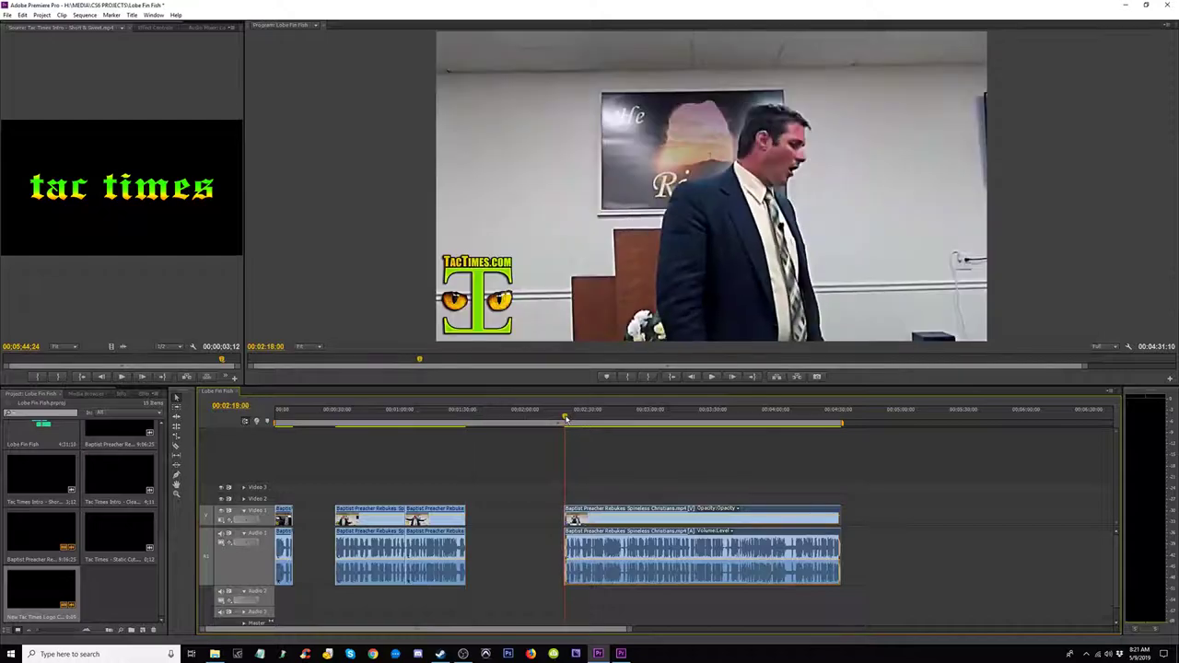
pyautogui.press('space')
pyautogui.click(645, 417)
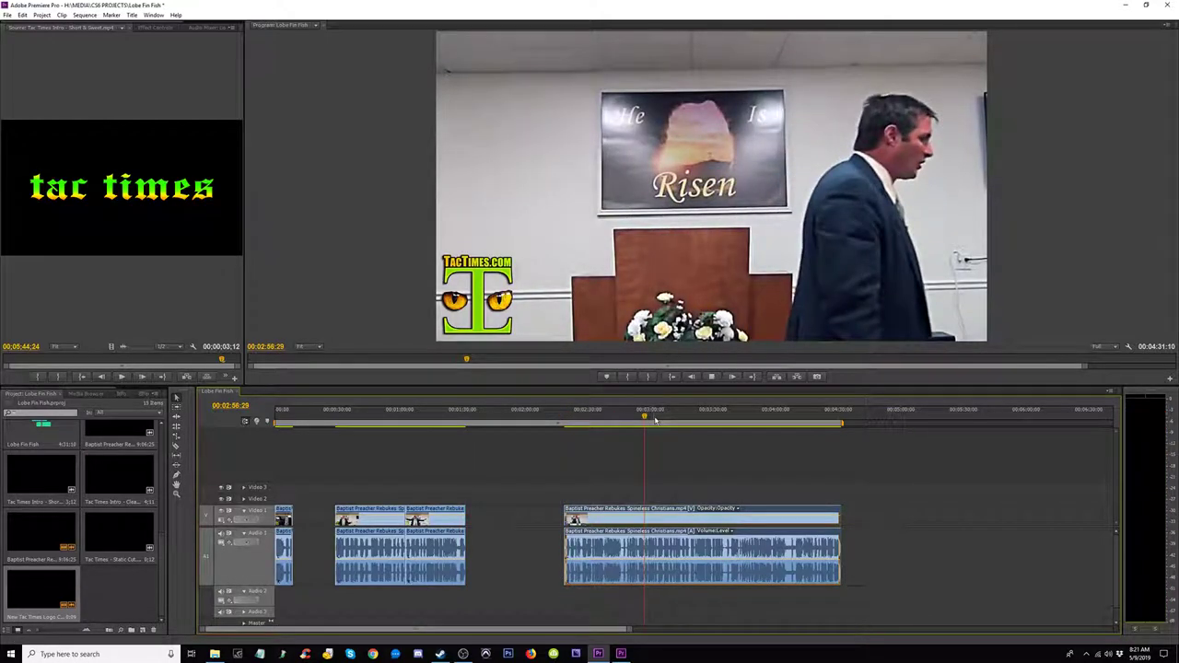
pyautogui.press('space')
pyautogui.moveTo(703, 419); pyautogui.dragTo(749, 421)
pyautogui.moveTo(761, 422); pyautogui.dragTo(839, 421)
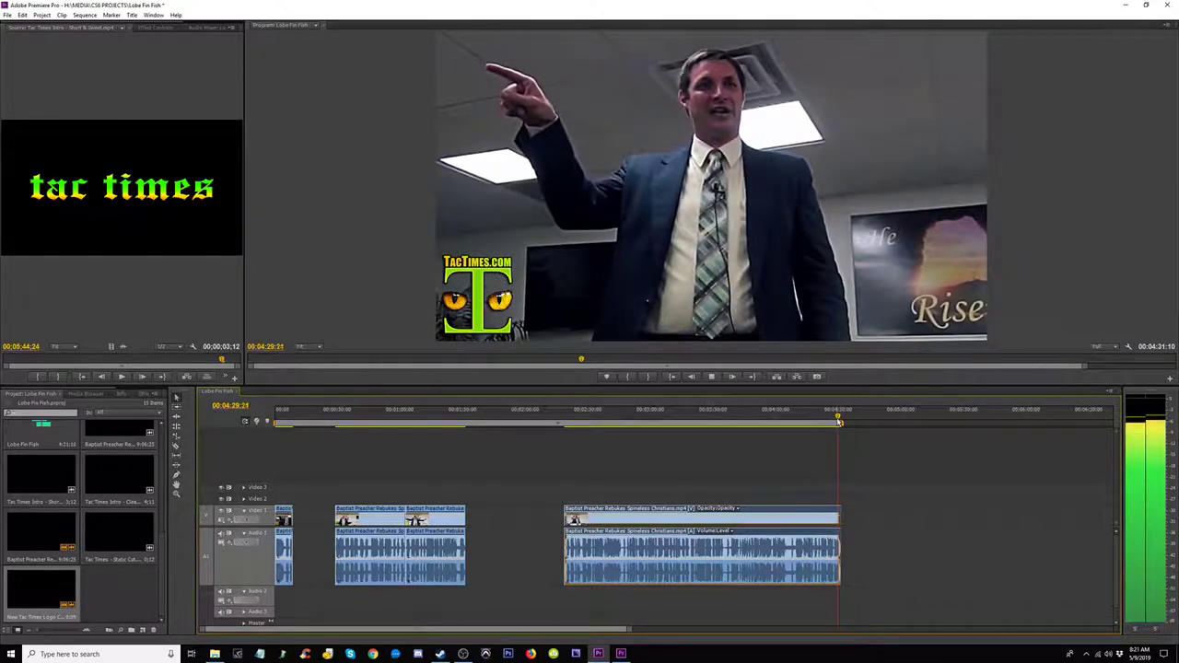
pyautogui.click(566, 423)
pyautogui.moveTo(566, 426); pyautogui.dragTo(562, 428)
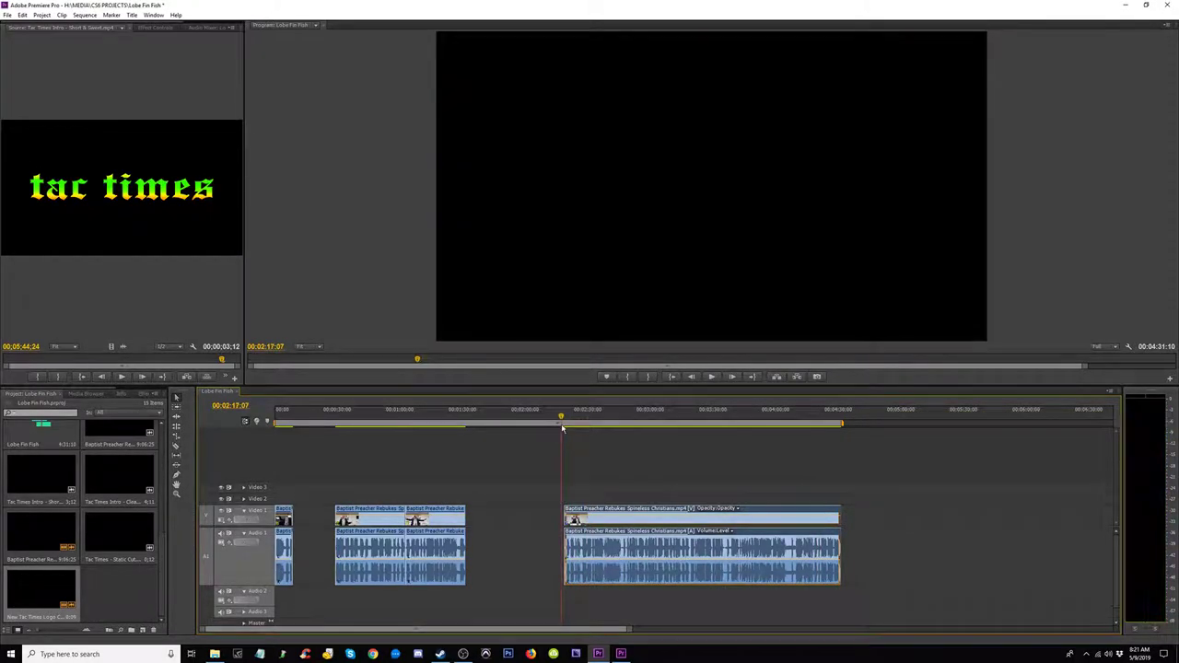
pyautogui.click(448, 423)
pyautogui.press('space')
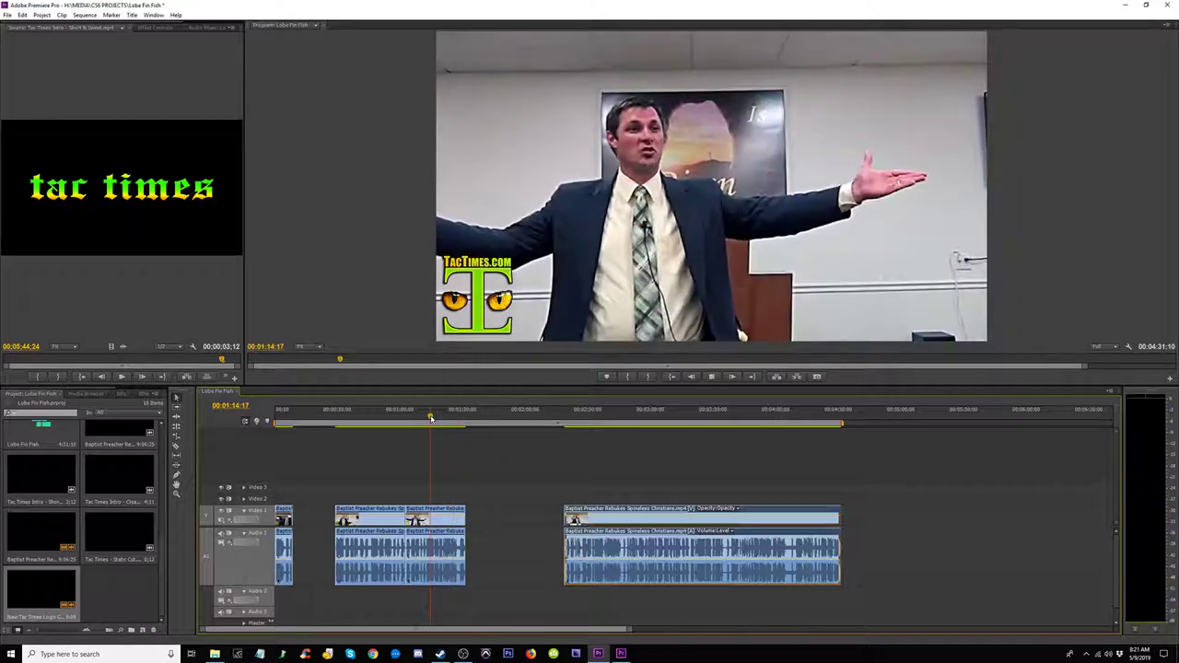
pyautogui.click(358, 419)
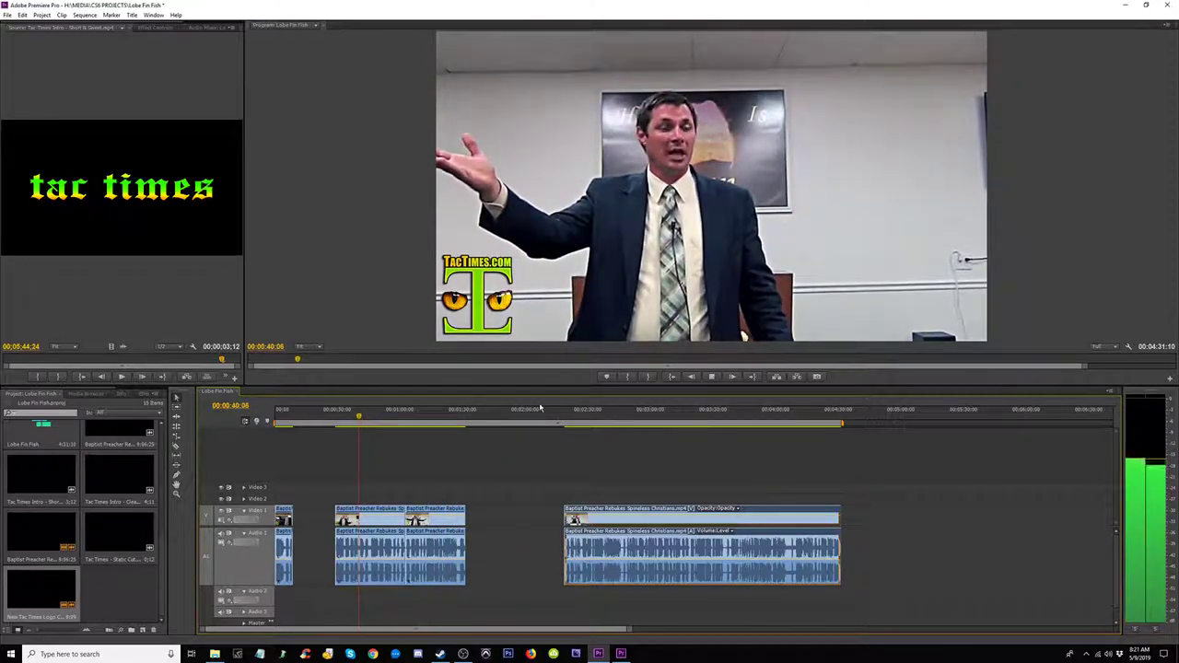
pyautogui.moveTo(561, 420); pyautogui.dragTo(567, 424)
pyautogui.click(424, 419)
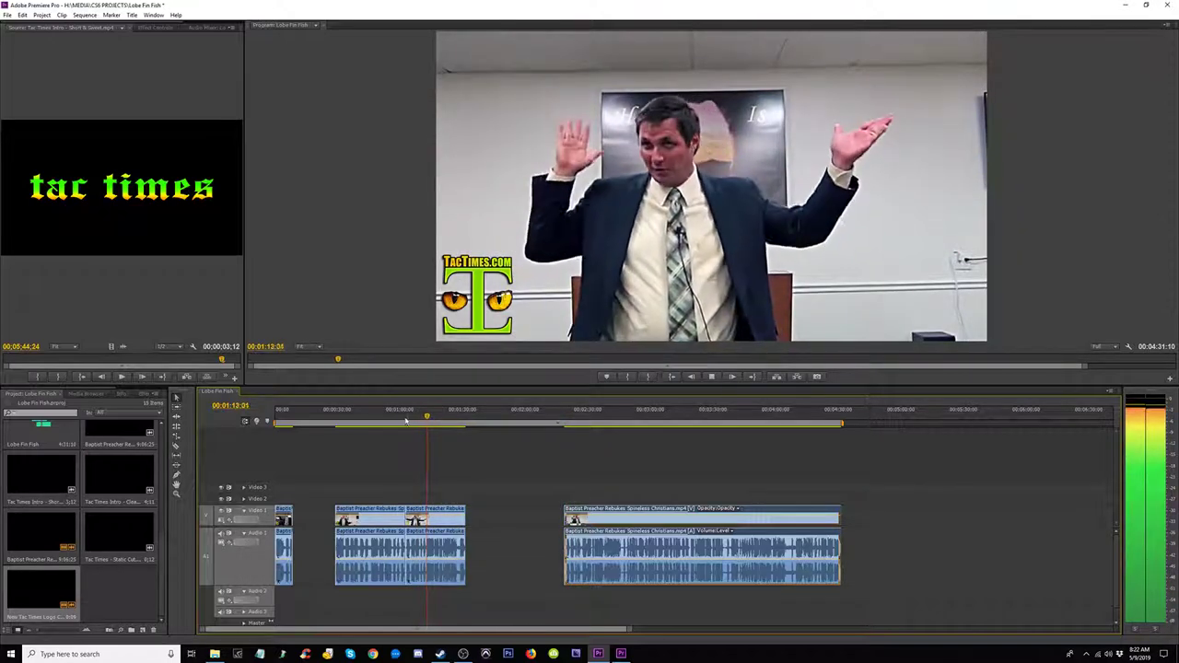
pyautogui.click(395, 418)
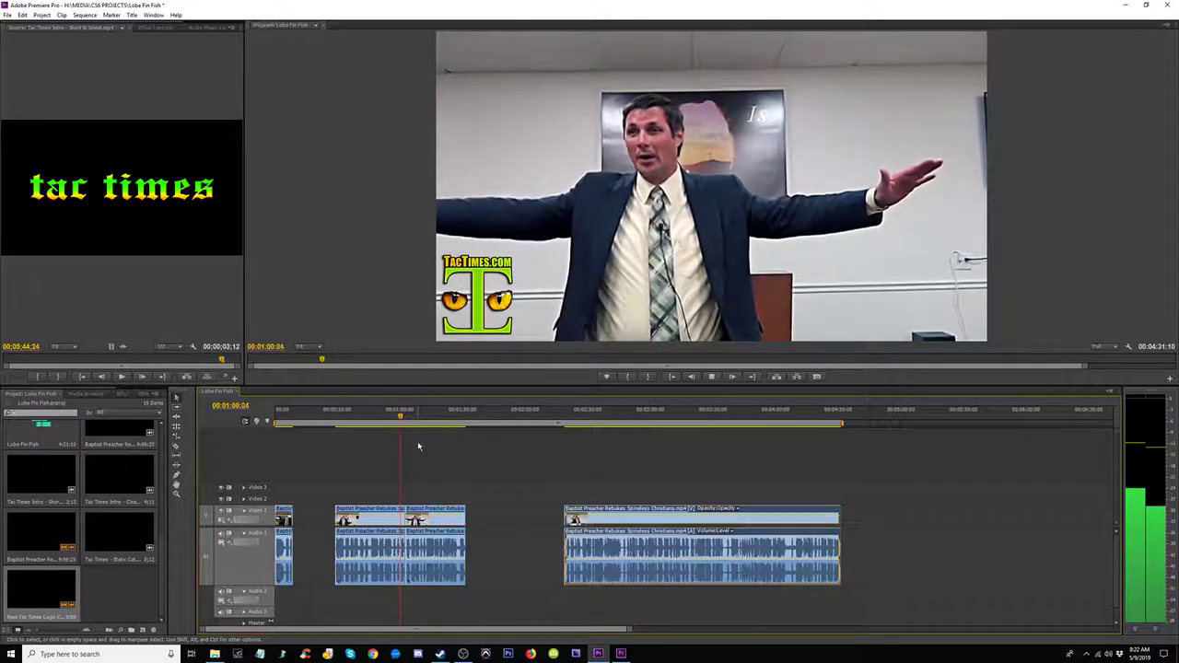
# Step: Move the segment between about 00:01:02 and 00:01:31 after the last segment and close the gap it leaves
pyautogui.click(437, 480)
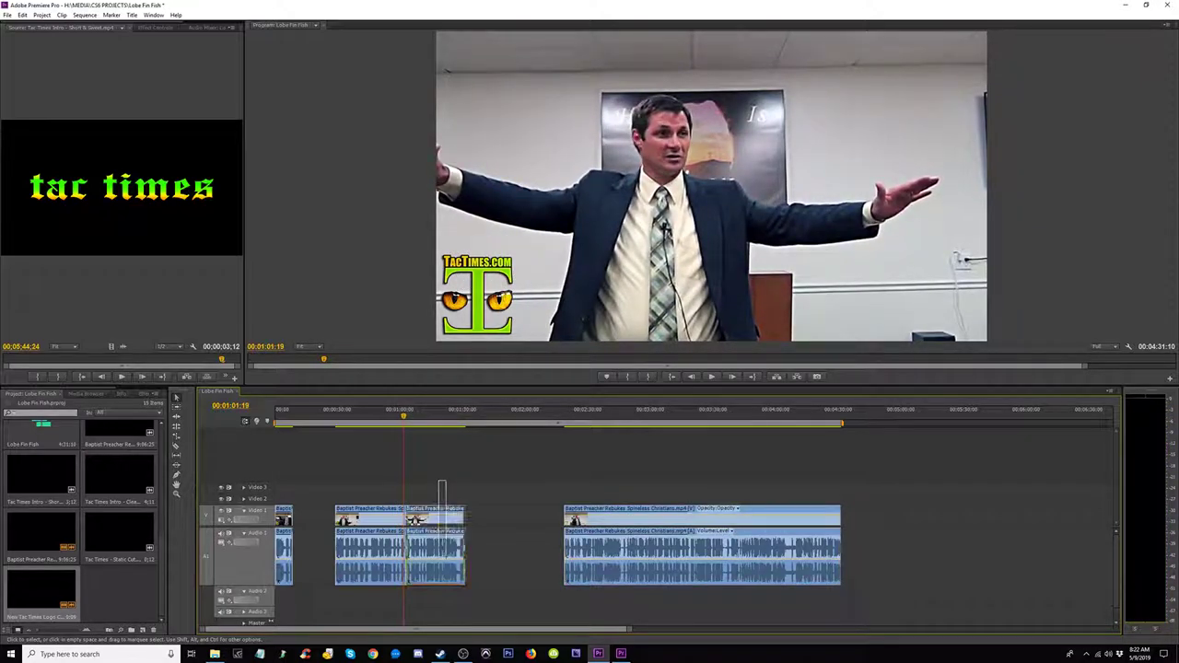
pyautogui.moveTo(428, 524); pyautogui.dragTo(895, 523)
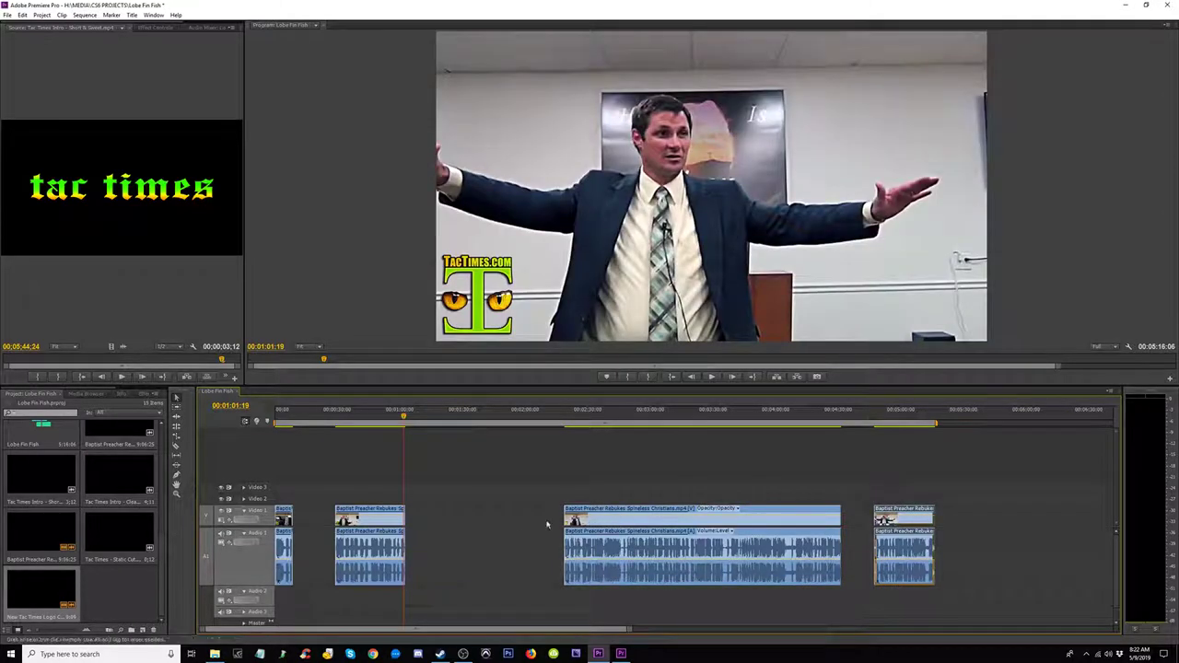
pyautogui.click(510, 522)
pyautogui.press('Delete')
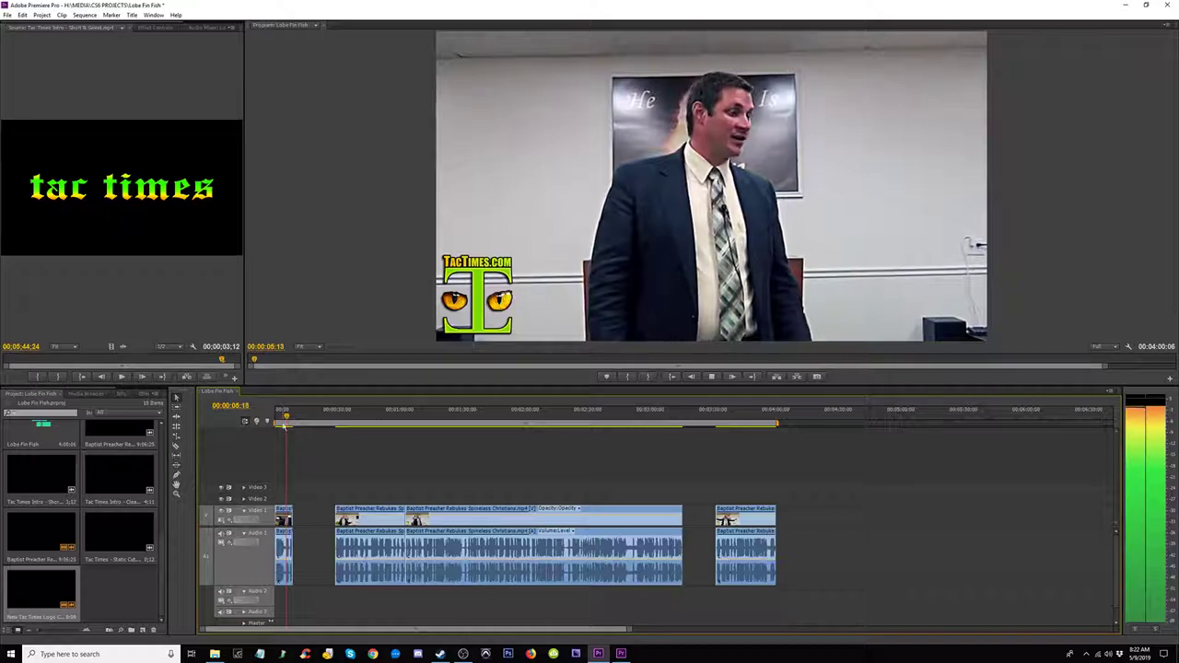
# Step: Move the short opening segment after the last segment and close the gap at the start of the sequence
pyautogui.press('space')
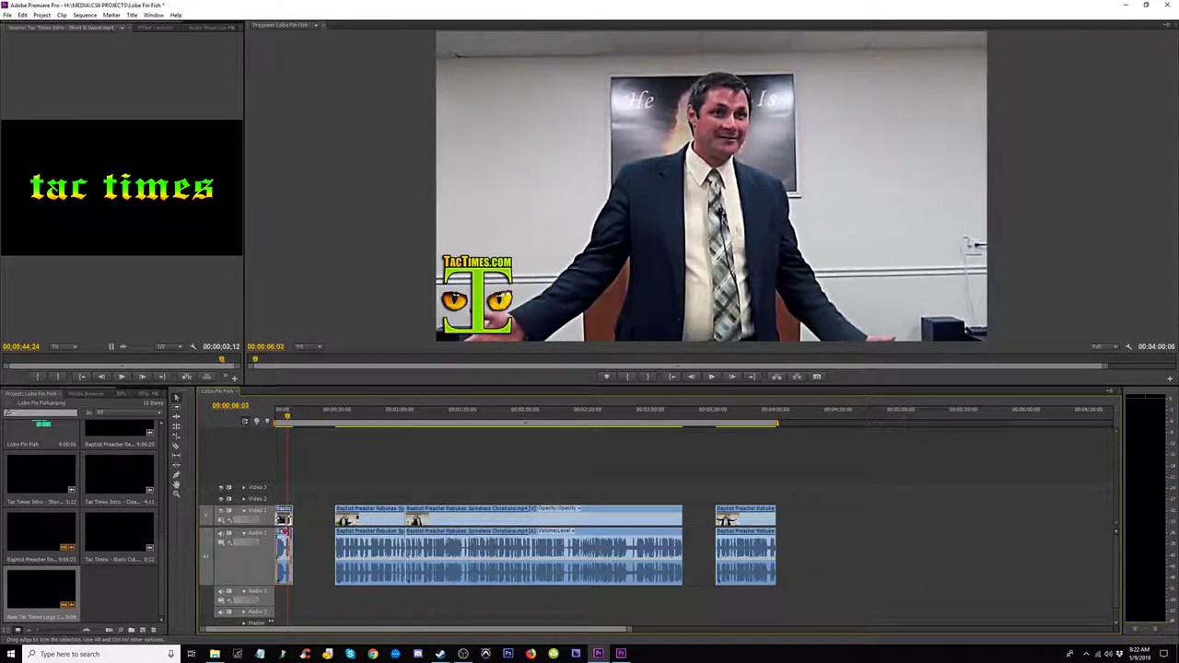
pyautogui.moveTo(284, 520); pyautogui.dragTo(830, 521)
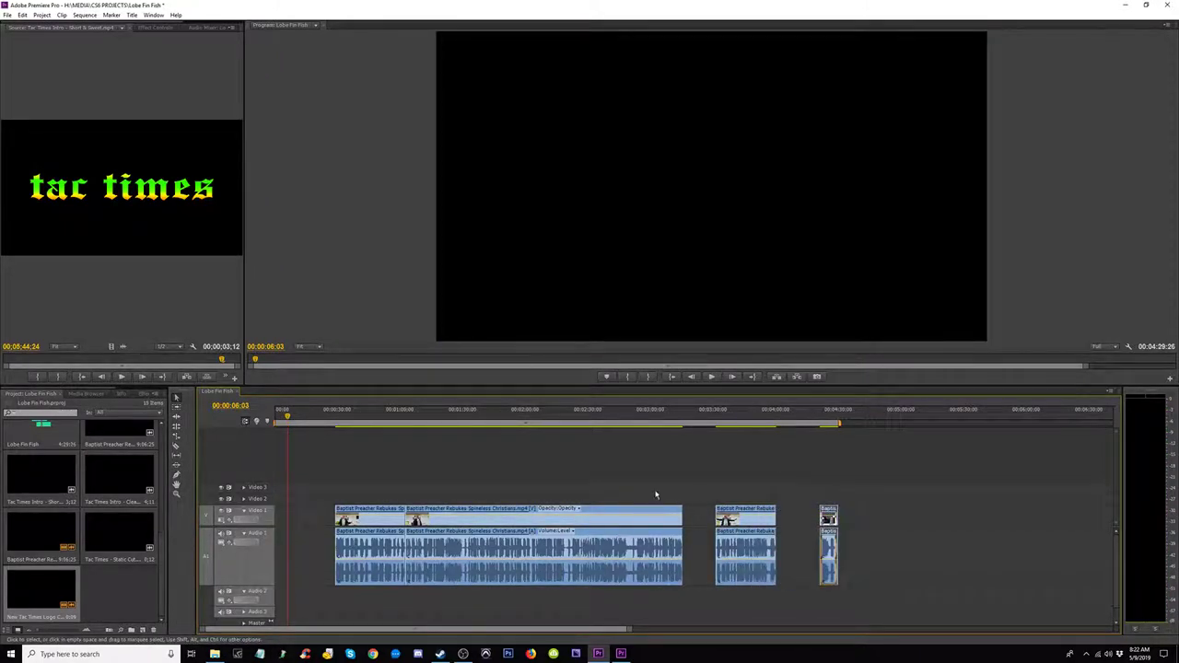
pyautogui.click(329, 514)
pyautogui.press('Delete')
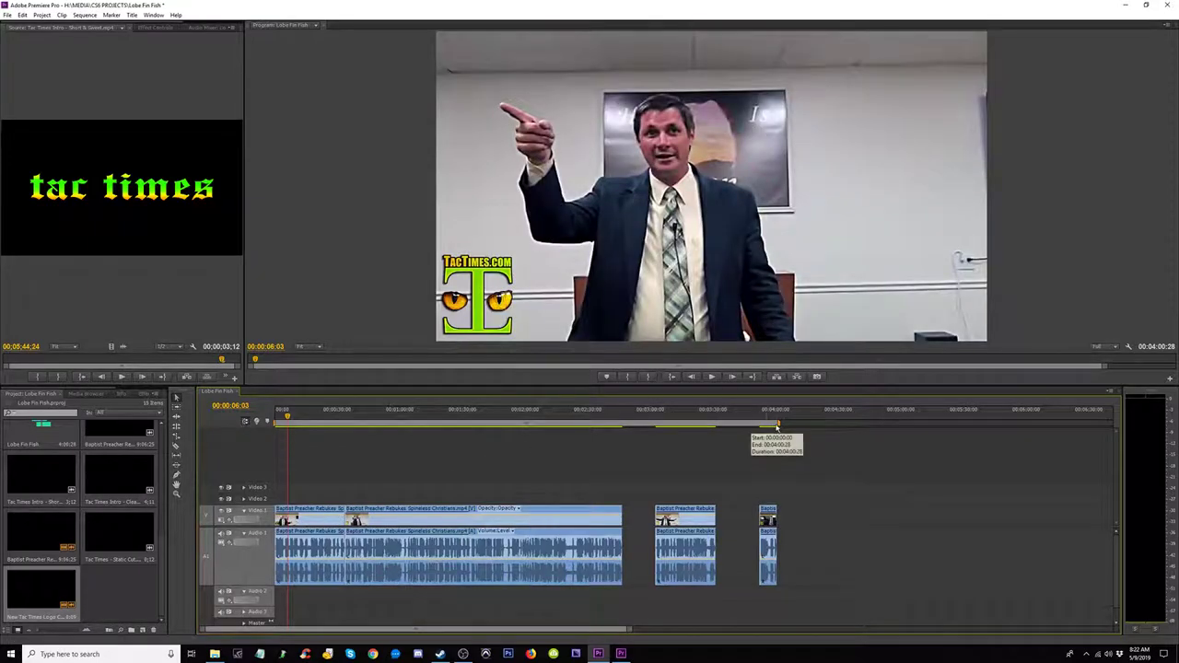
# Step: Set the work area to end at 00:02:46:12, exactly where the long segment ends
pyautogui.click(621, 418)
pyautogui.press('=')
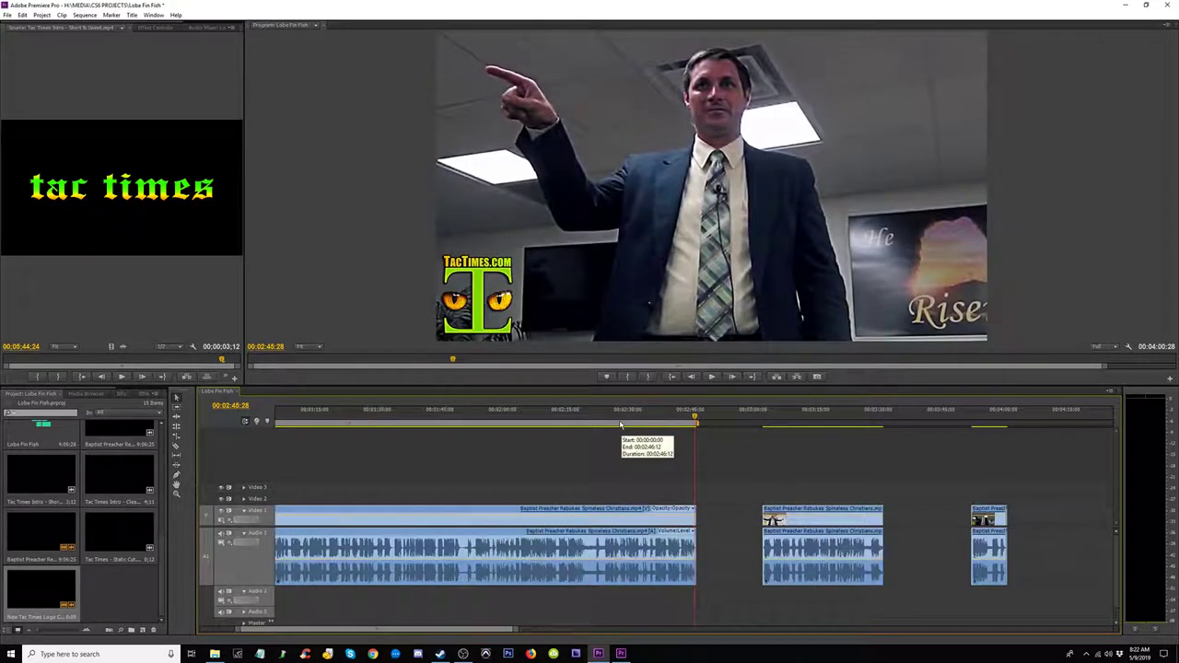
pyautogui.press('=')
pyautogui.press('=')
pyautogui.press('=')
pyautogui.press('=')
pyautogui.press('=')
pyautogui.press('=')
pyautogui.click(731, 419)
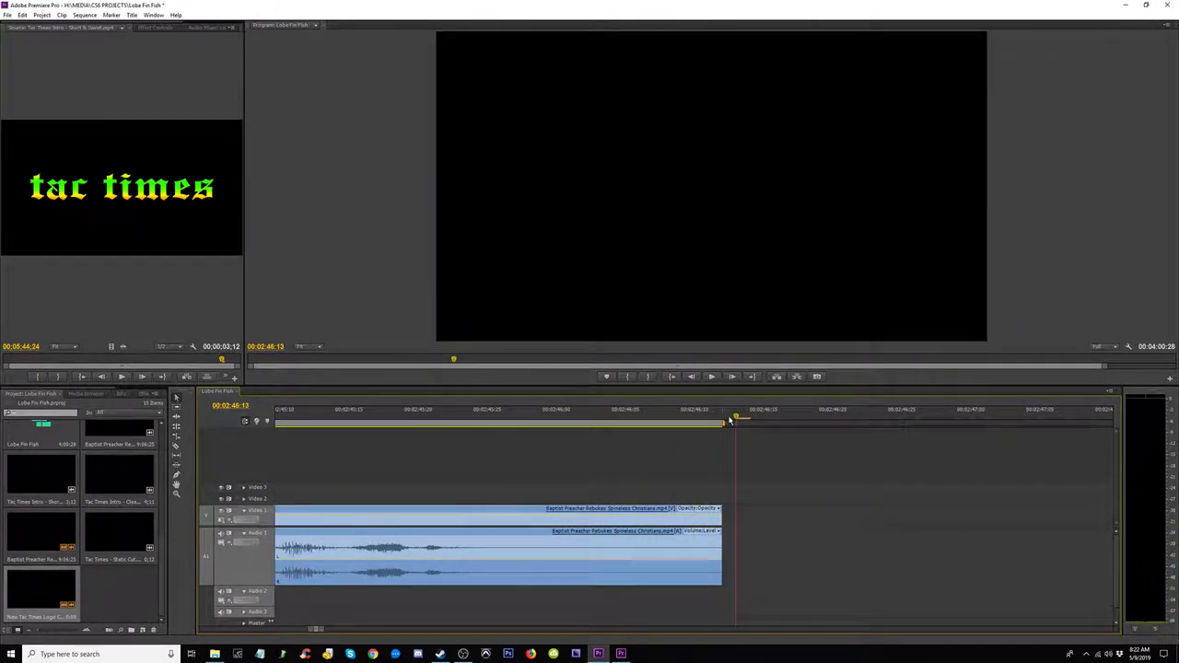
pyautogui.press('-')
pyautogui.press('-')
pyautogui.press('-')
pyautogui.press('-')
pyautogui.press('-')
pyautogui.press('-')
pyautogui.press('-')
pyautogui.press('-')
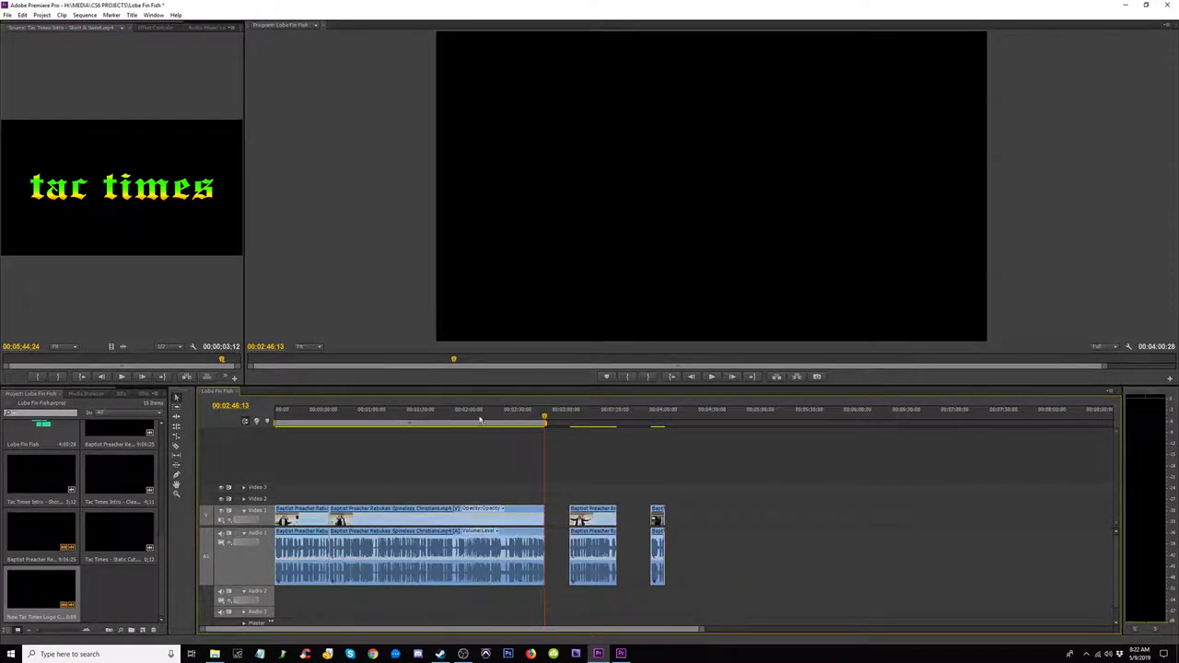
# Step: Play the join between the first two segments near 00:00:33 and add a Constant Power audio transition at that cut
pyautogui.moveTo(419, 418); pyautogui.dragTo(246, 421)
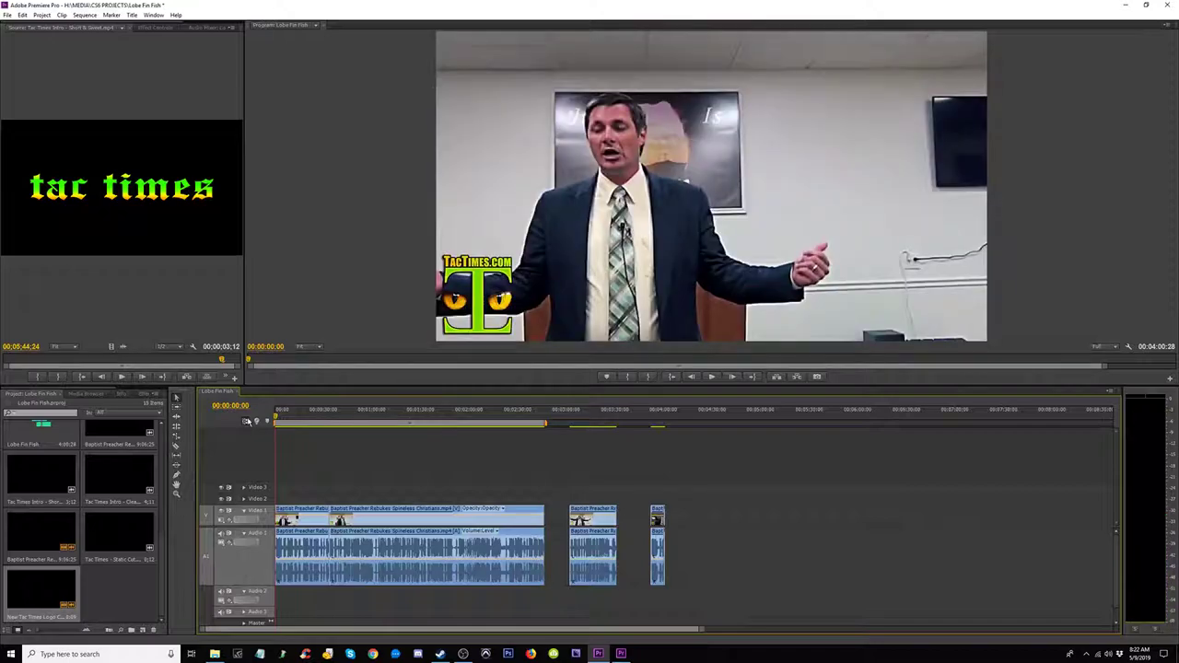
pyautogui.click(319, 415)
pyautogui.press('=')
pyautogui.press('=')
pyautogui.press('=')
pyautogui.press('=')
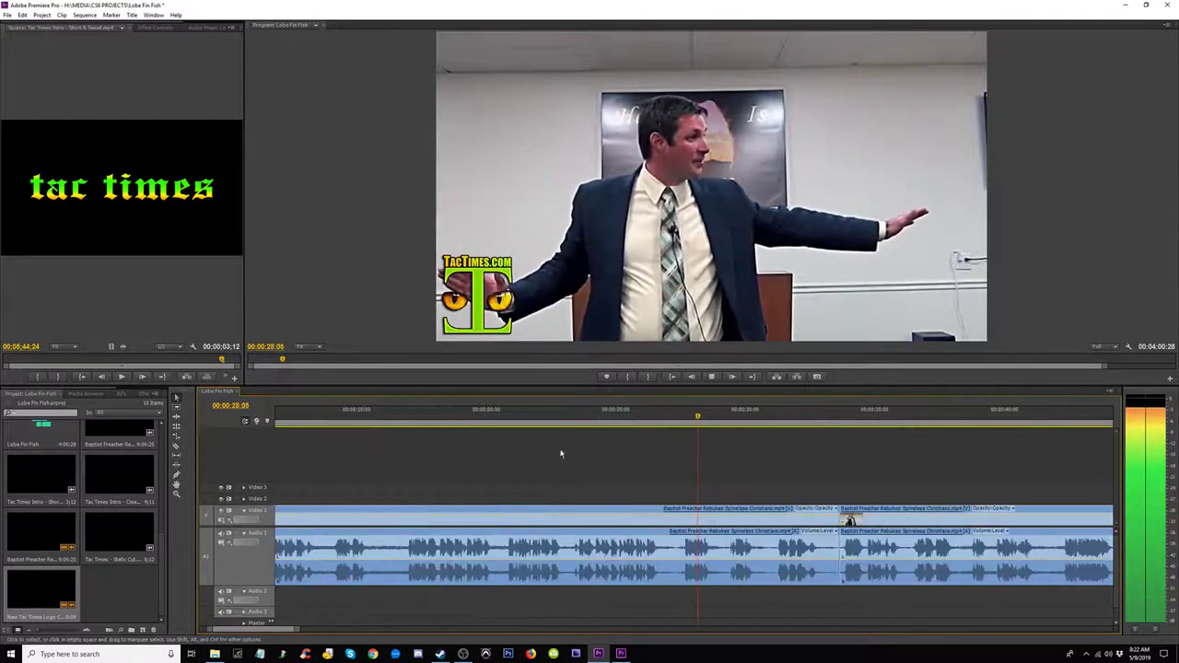
pyautogui.press('space')
pyautogui.moveTo(866, 604); pyautogui.dragTo(820, 574)
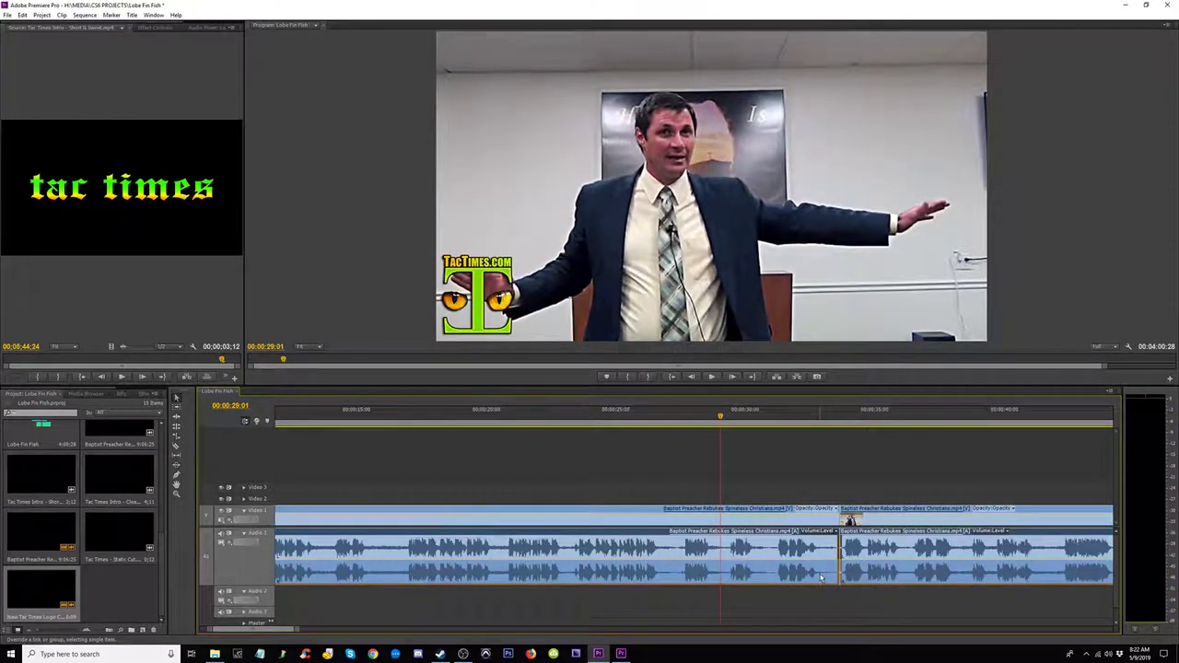
pyautogui.press('space')
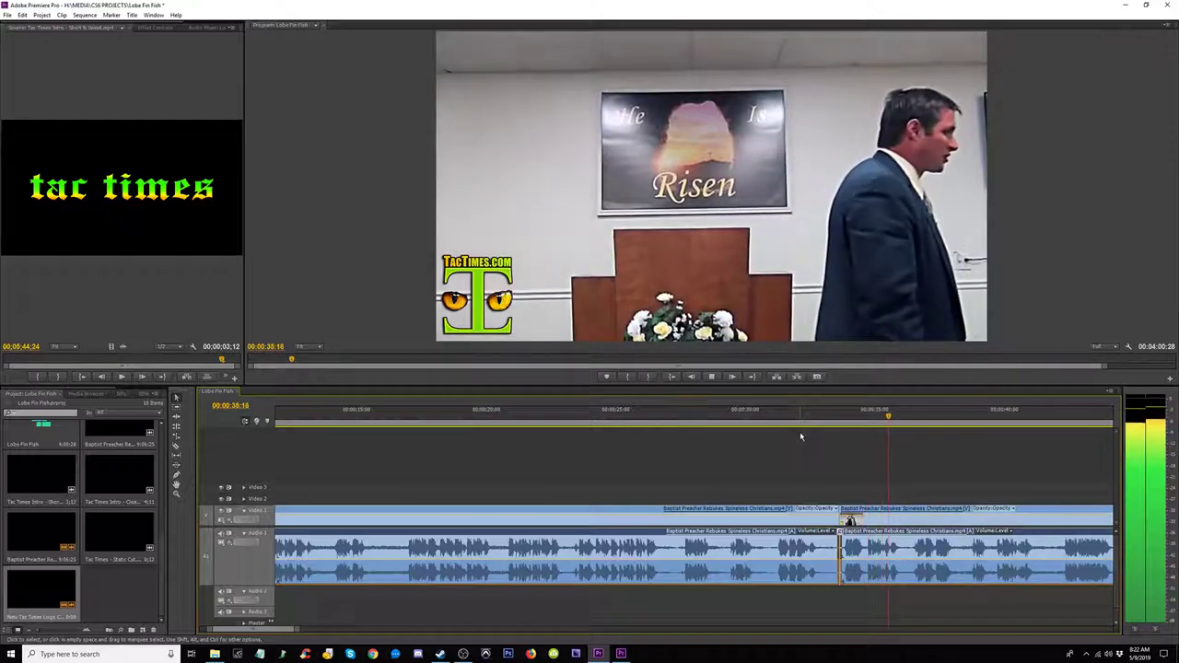
# Step: Extend the Constant Power transition so it starts at about 00:00:32:24, and replay the join
pyautogui.click(798, 422)
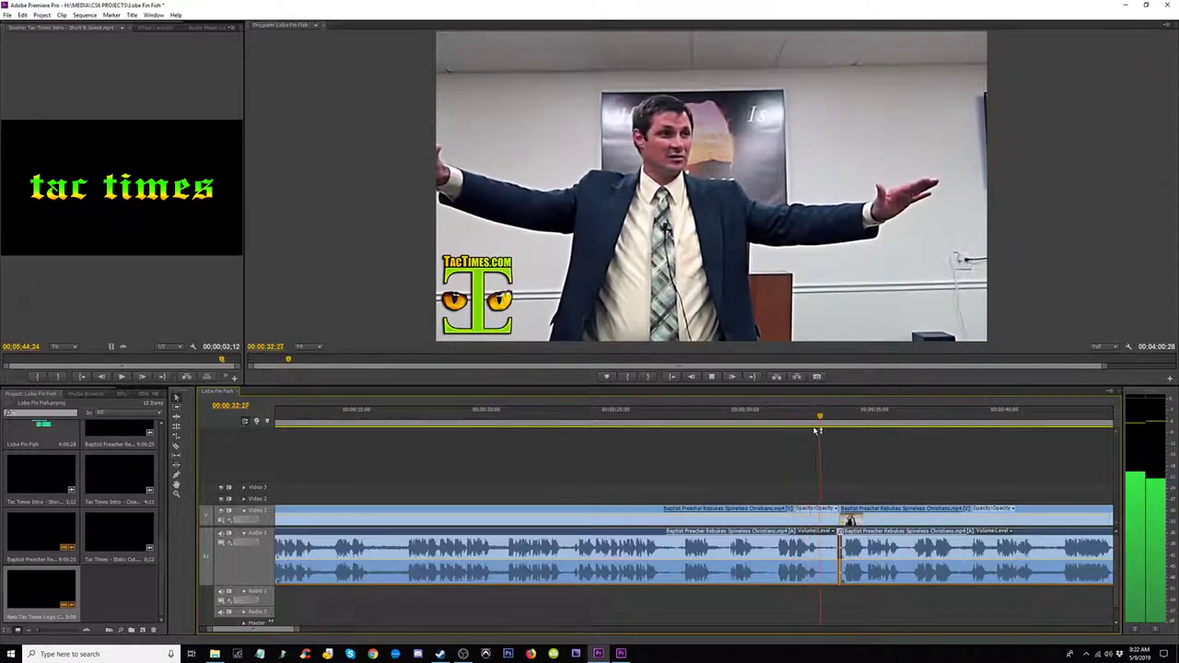
pyautogui.click(821, 420)
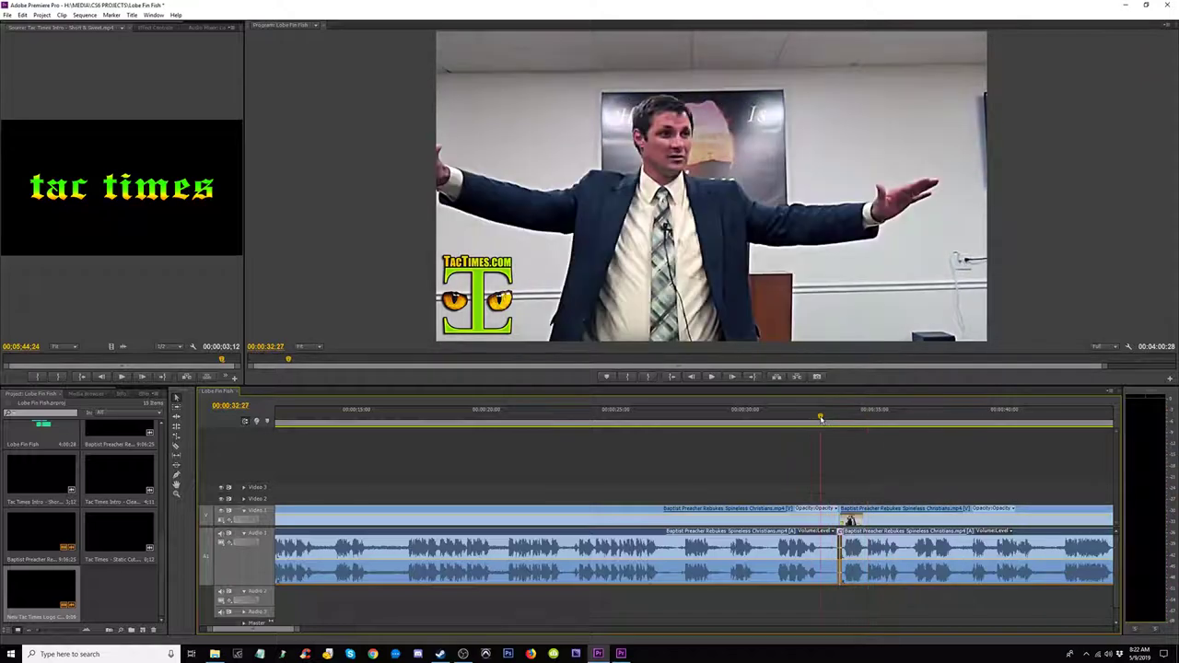
pyautogui.press('=')
pyautogui.press('=')
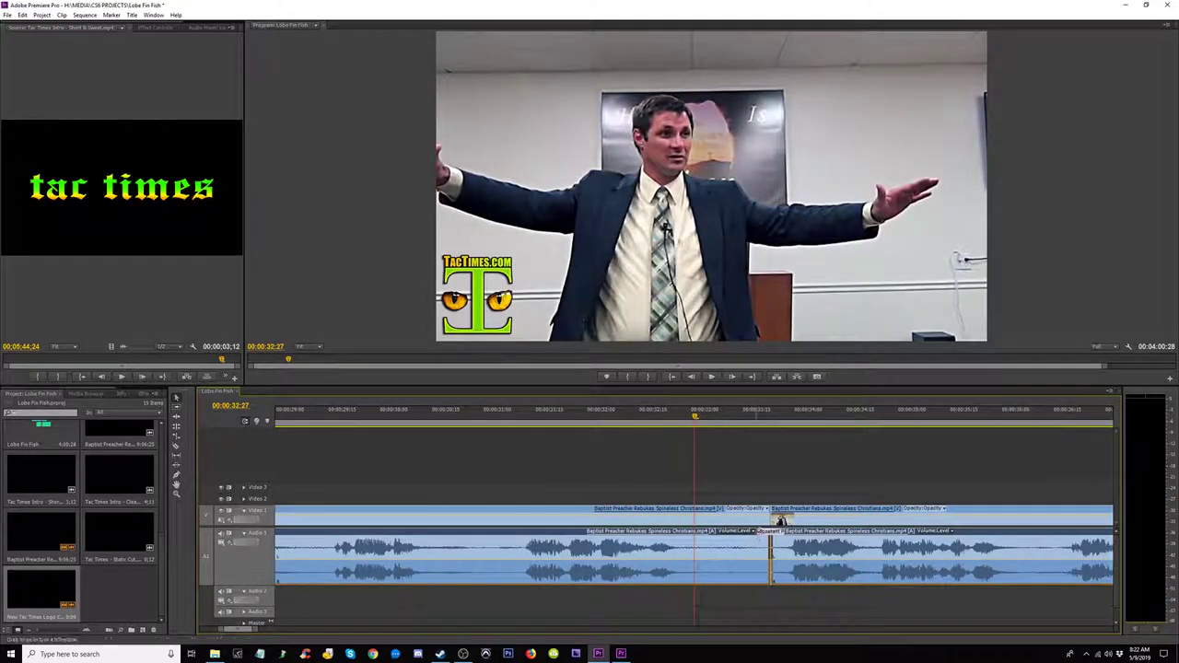
pyautogui.moveTo(771, 533); pyautogui.dragTo(682, 532)
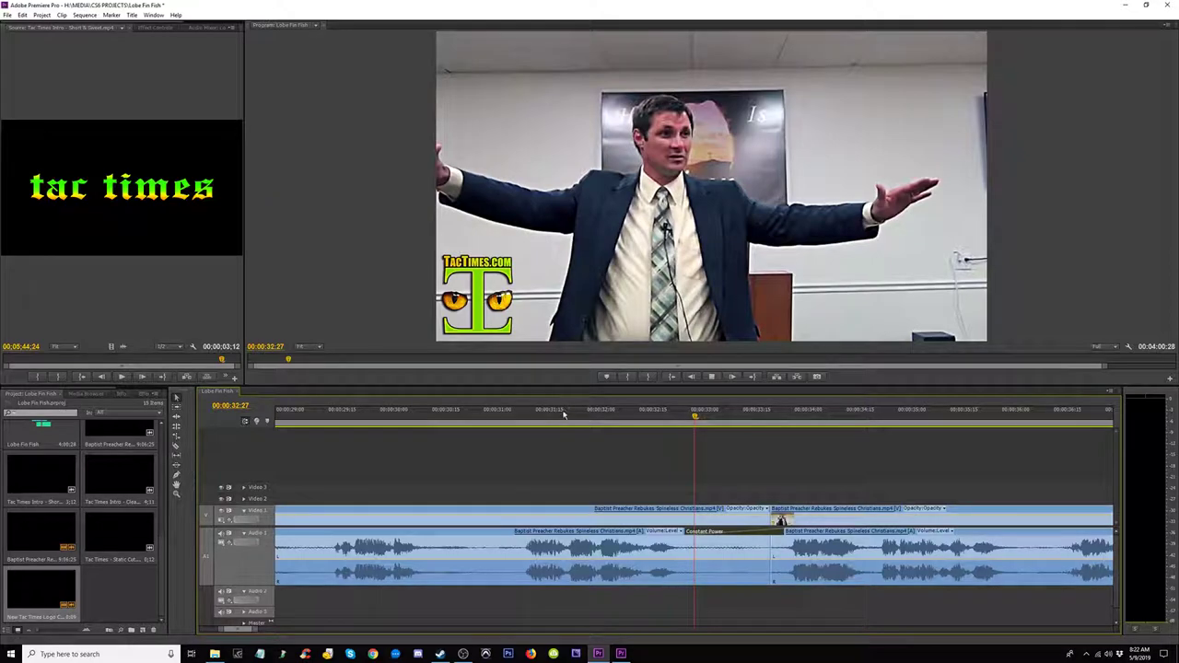
pyautogui.click(564, 414)
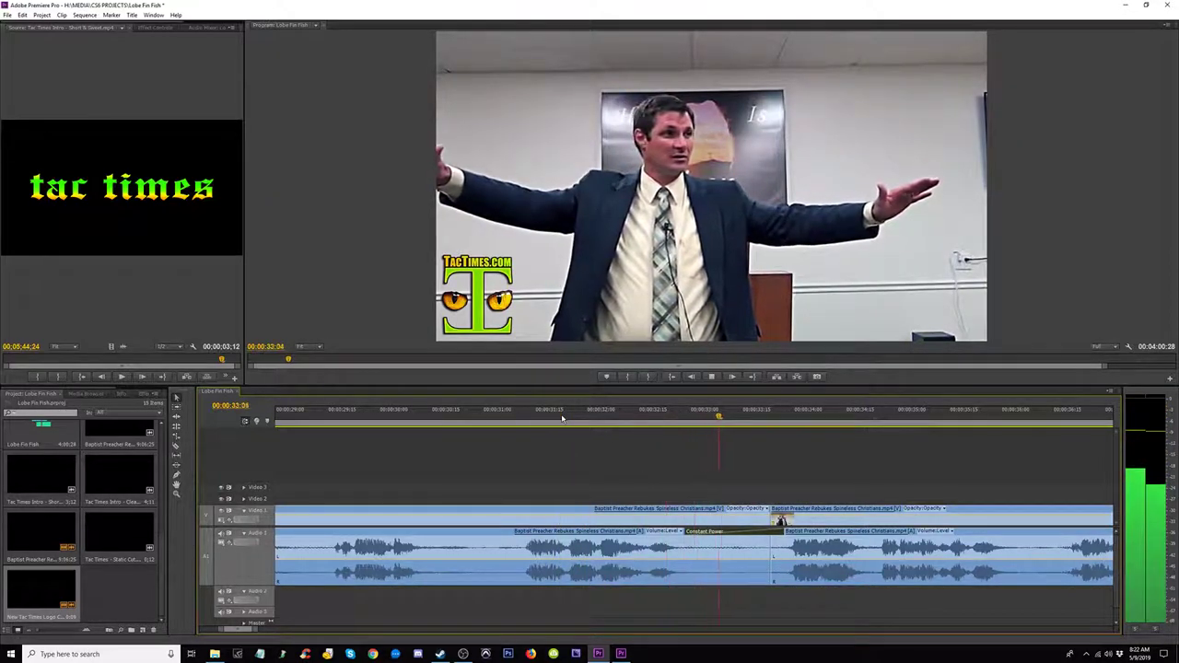
pyautogui.press('-')
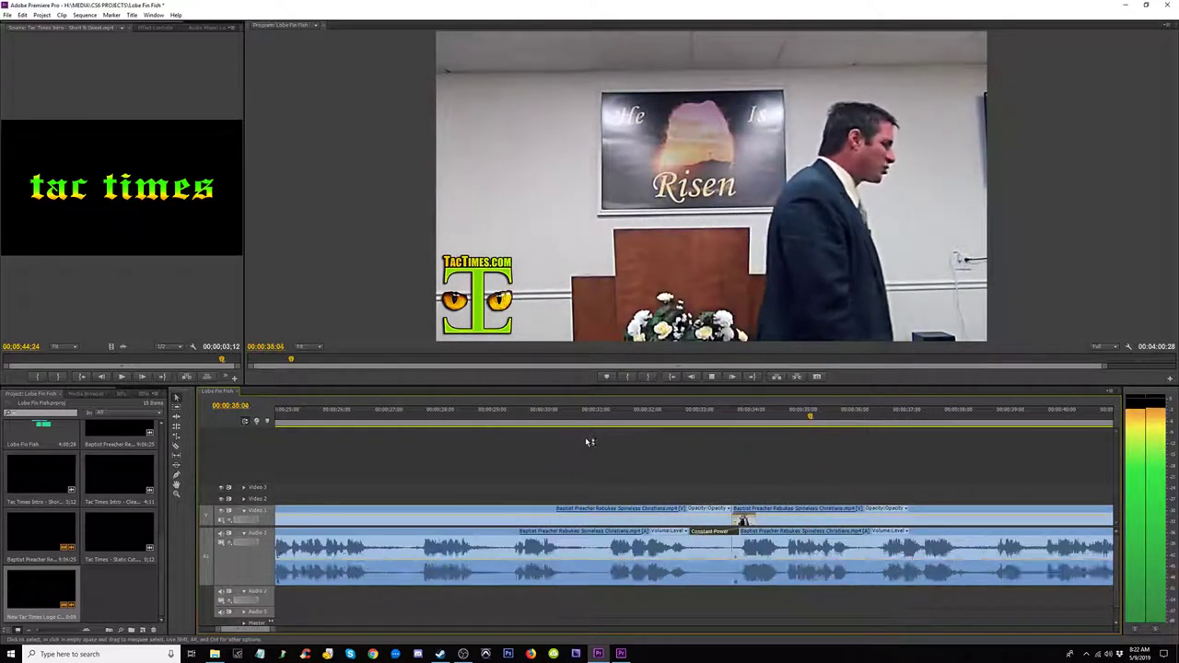
pyautogui.press('-')
pyautogui.press('-')
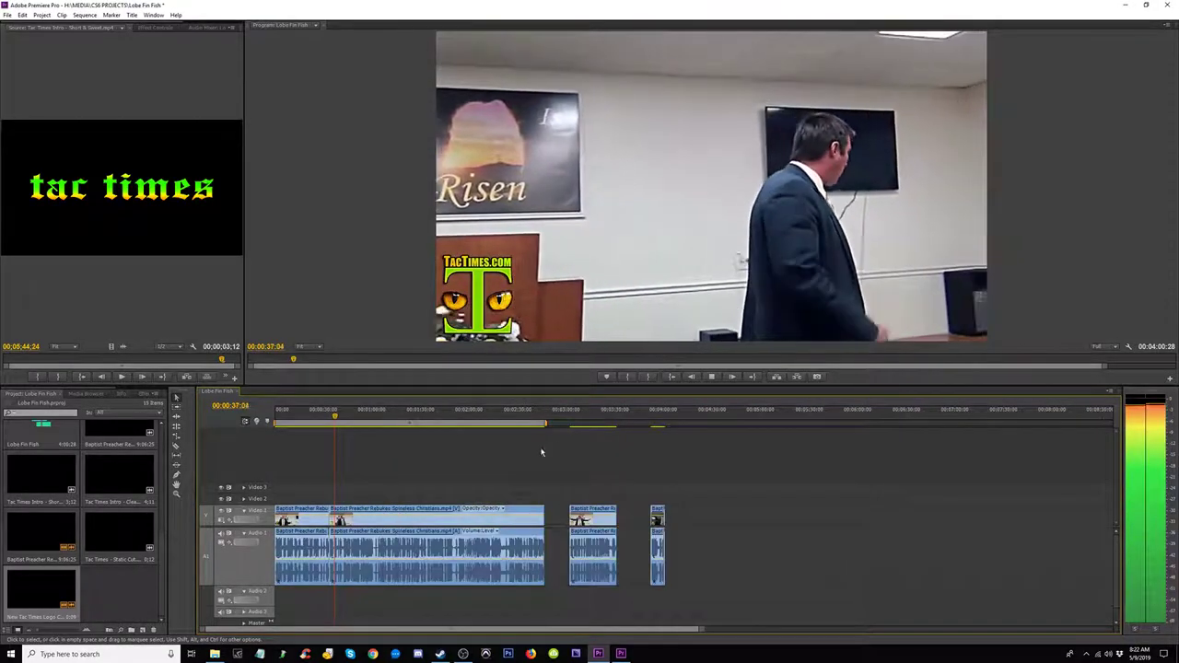
# Step: Play parts of the second segment, the separate segment after the gap and the ending of the main footage to compare them
pyautogui.press('=')
pyautogui.press('=')
pyautogui.press('-')
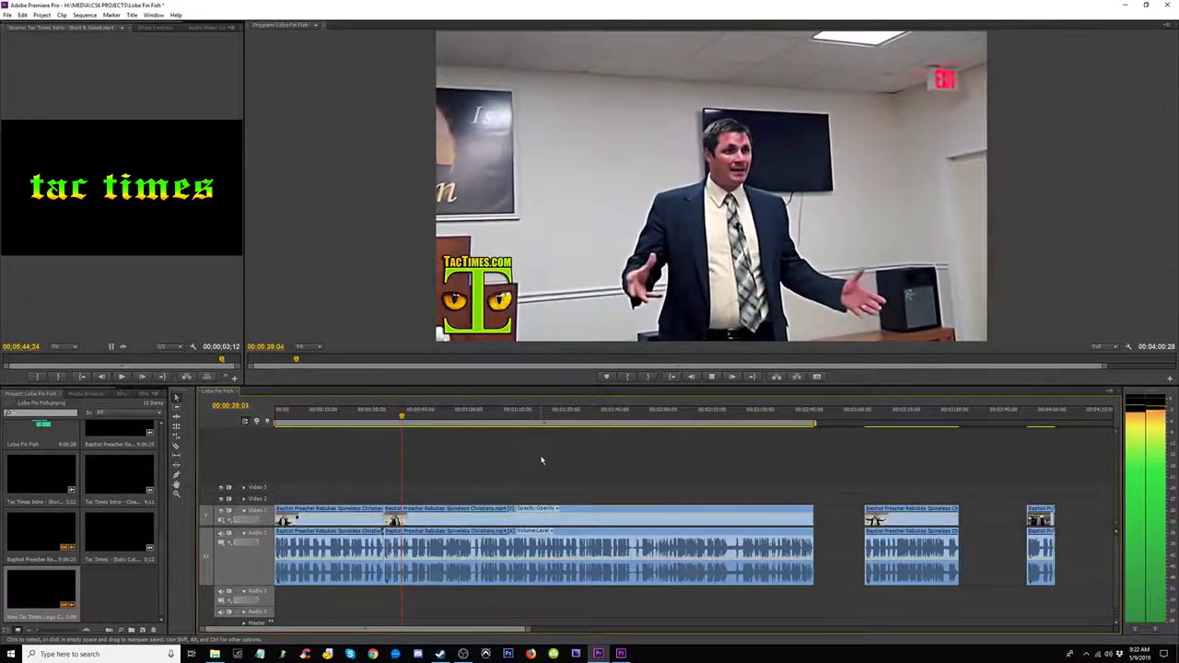
pyautogui.press('space')
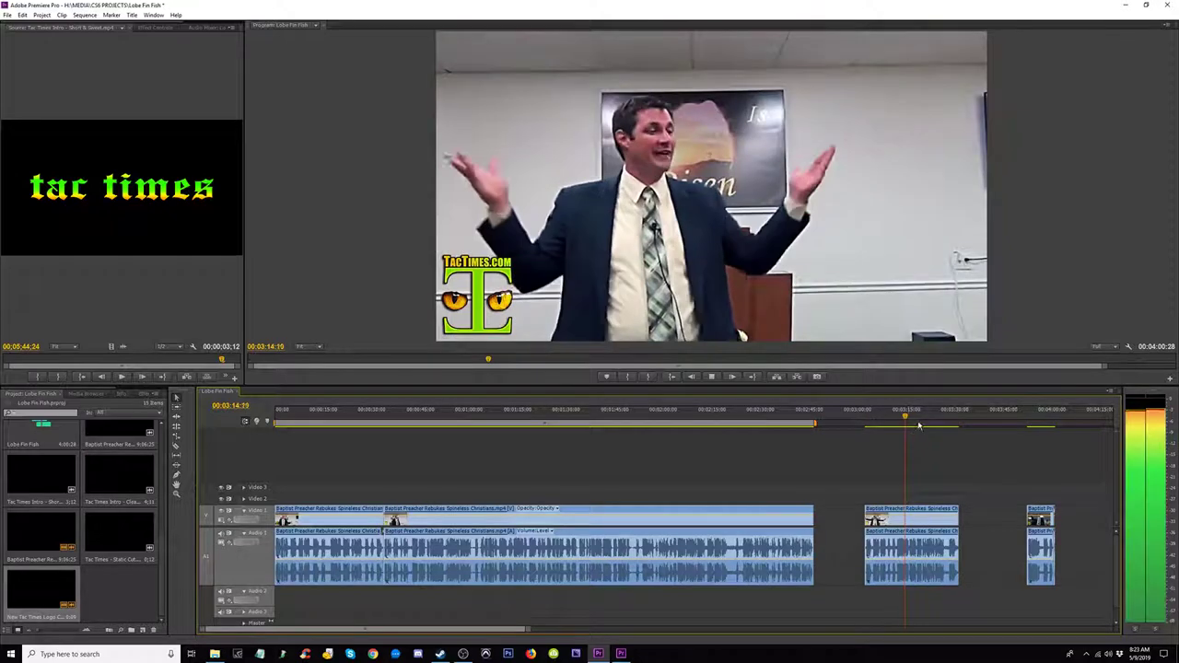
pyautogui.click(926, 419)
pyautogui.press('space')
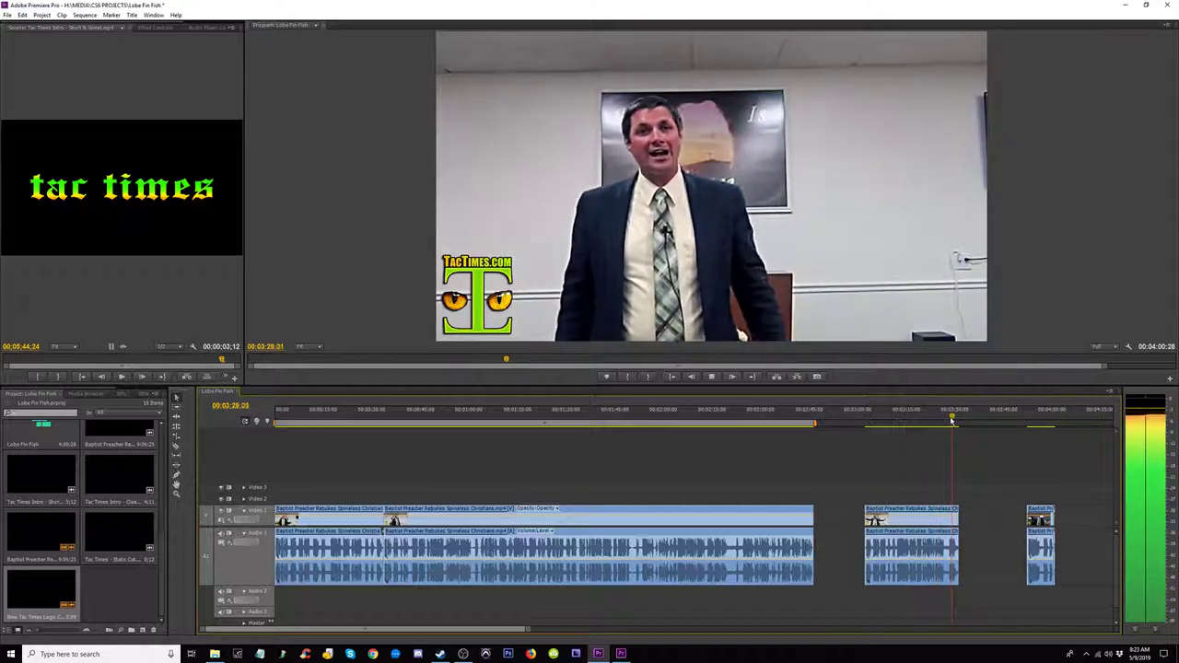
pyautogui.click(358, 416)
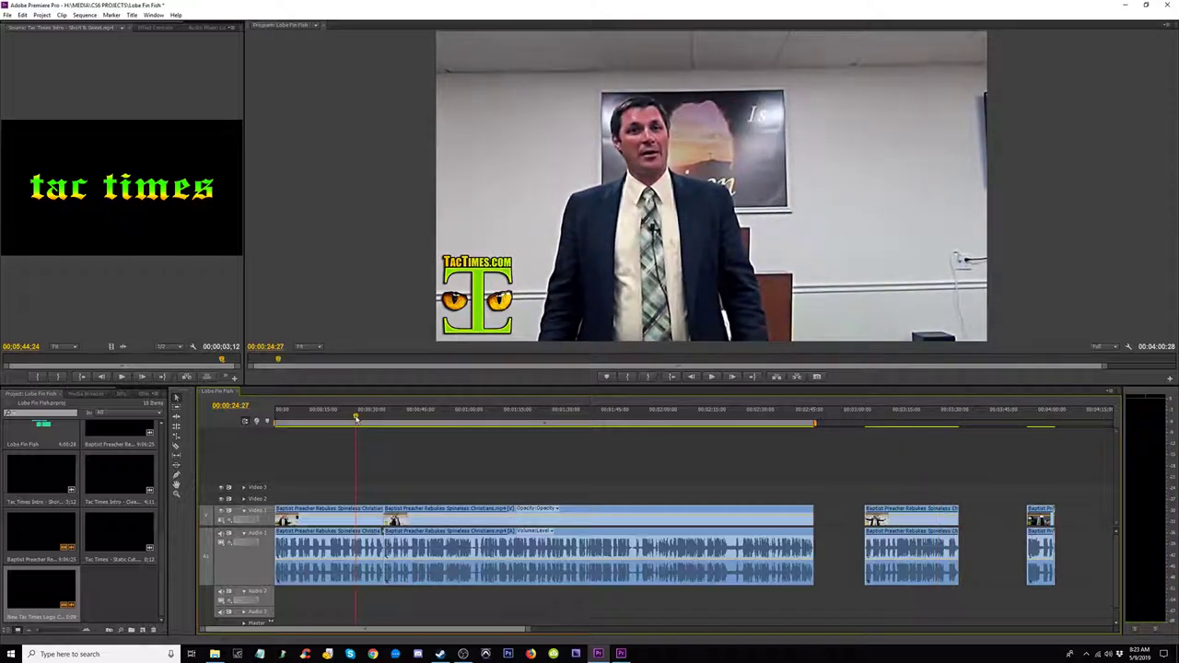
pyautogui.click(758, 416)
pyautogui.press('space')
pyautogui.click(806, 417)
pyautogui.press('space')
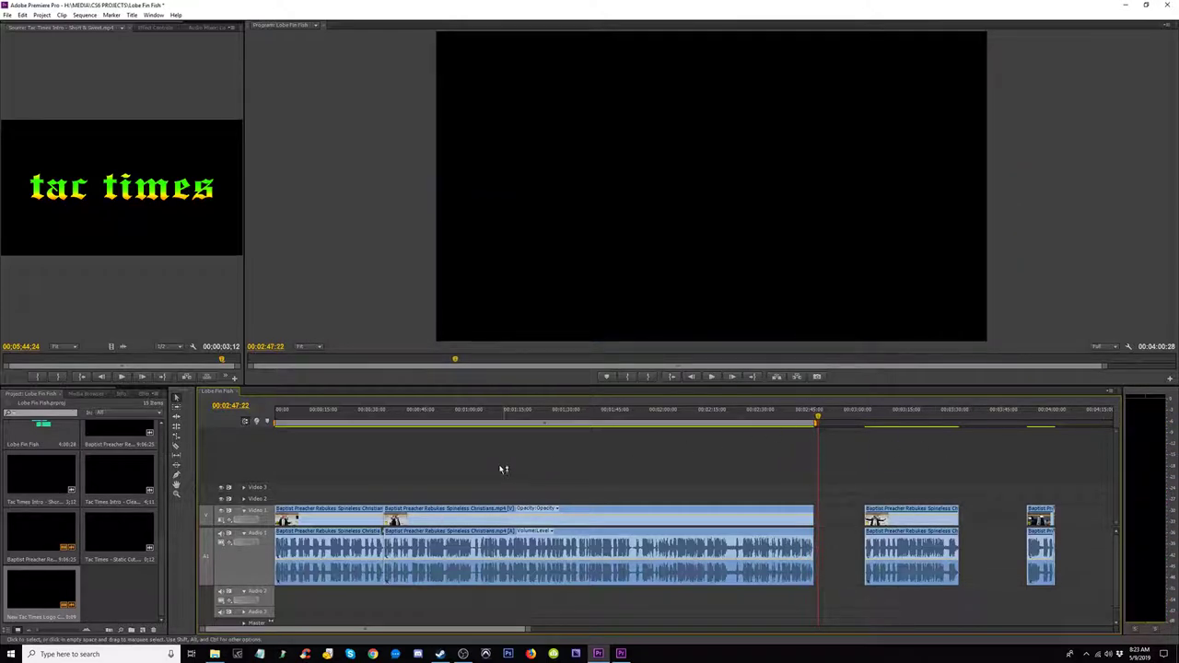
# Step: Delete the two separate segments that lie after the main footage
pyautogui.moveTo(866, 479); pyautogui.dragTo(1067, 562)
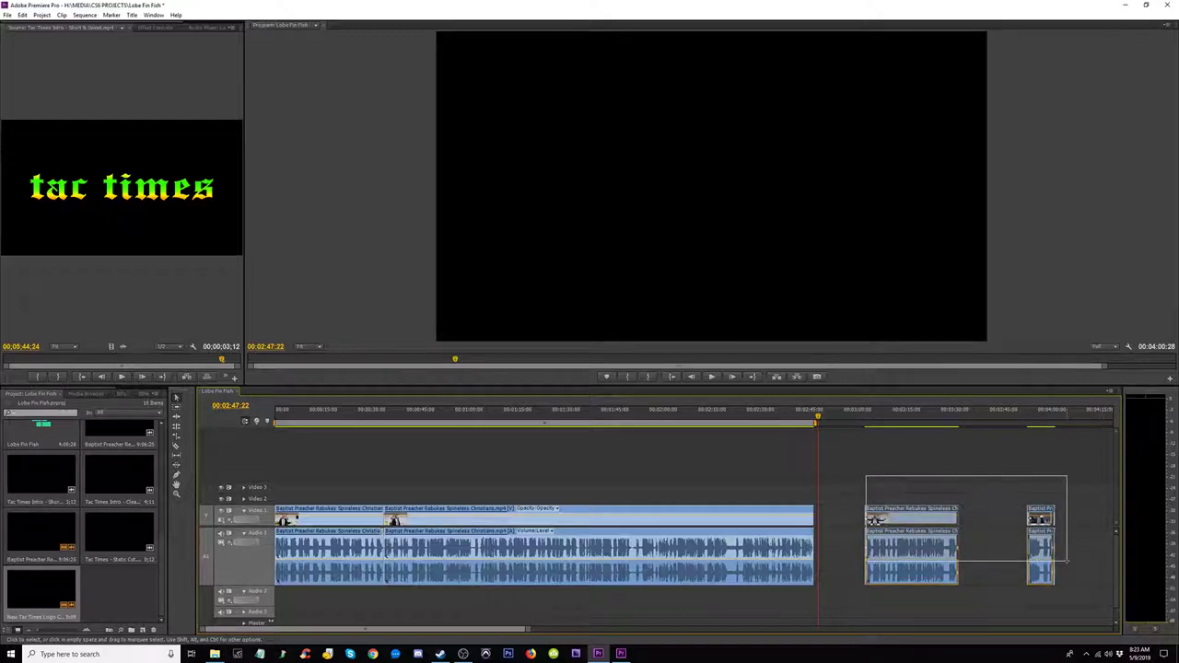
pyautogui.moveTo(1067, 561); pyautogui.dragTo(1067, 565)
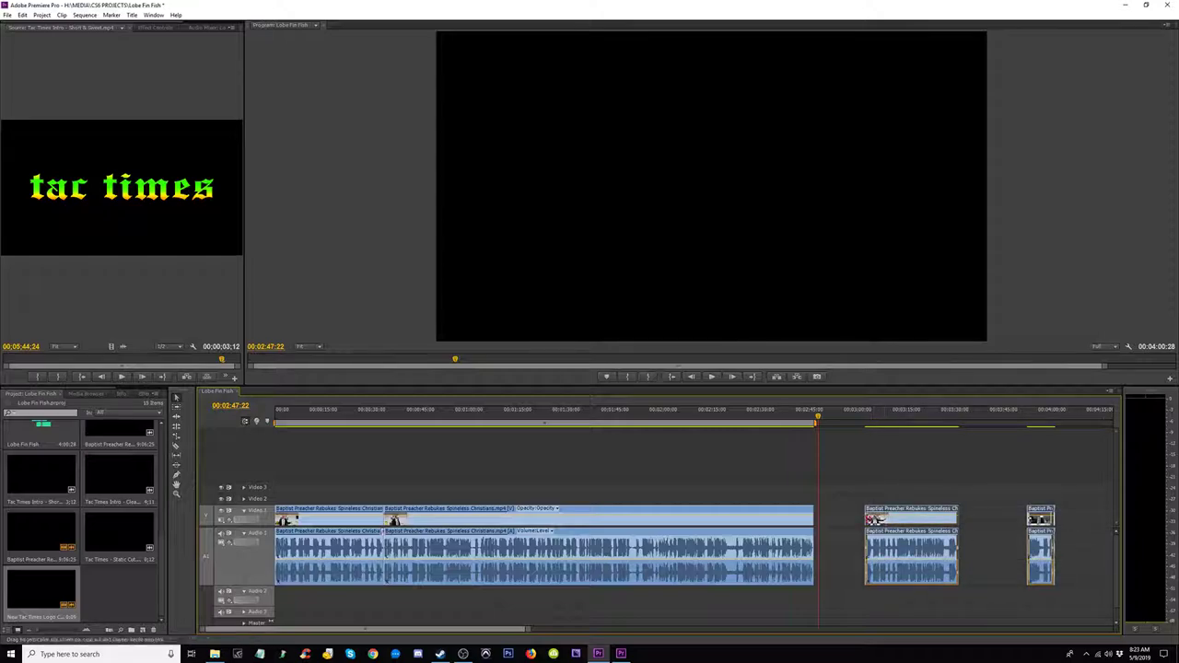
pyautogui.press('Delete')
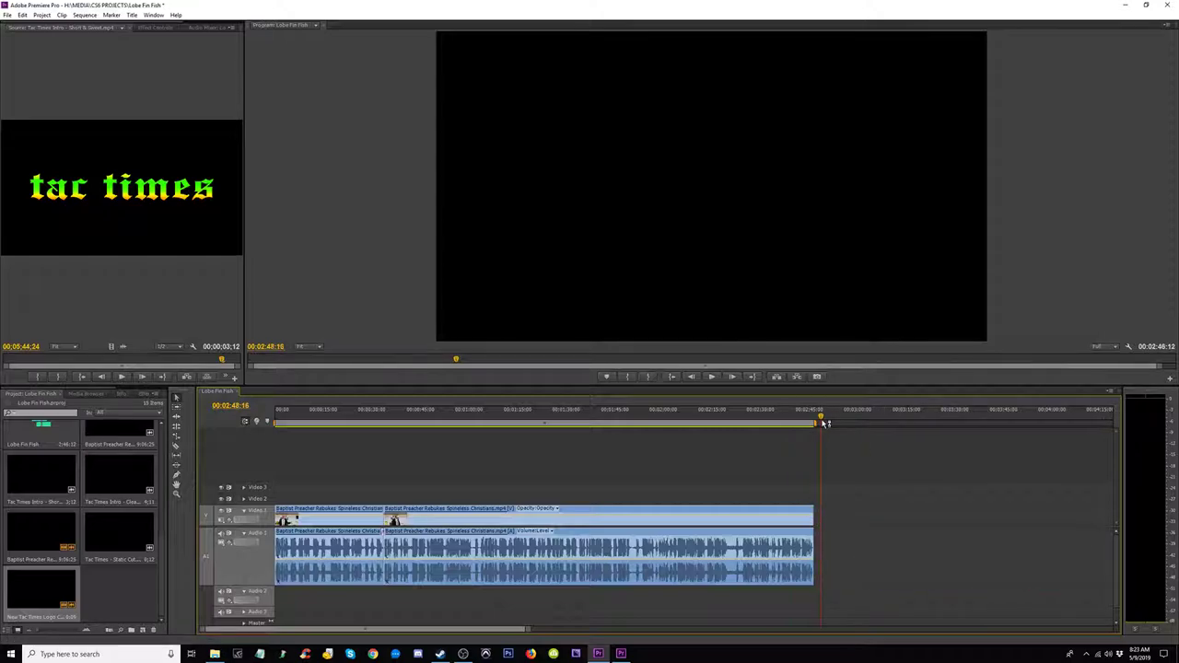
# Step: Extend the long segment's end to restore its remaining footage and split it at 00:02:46:12
pyautogui.moveTo(819, 520); pyautogui.dragTo(1045, 506)
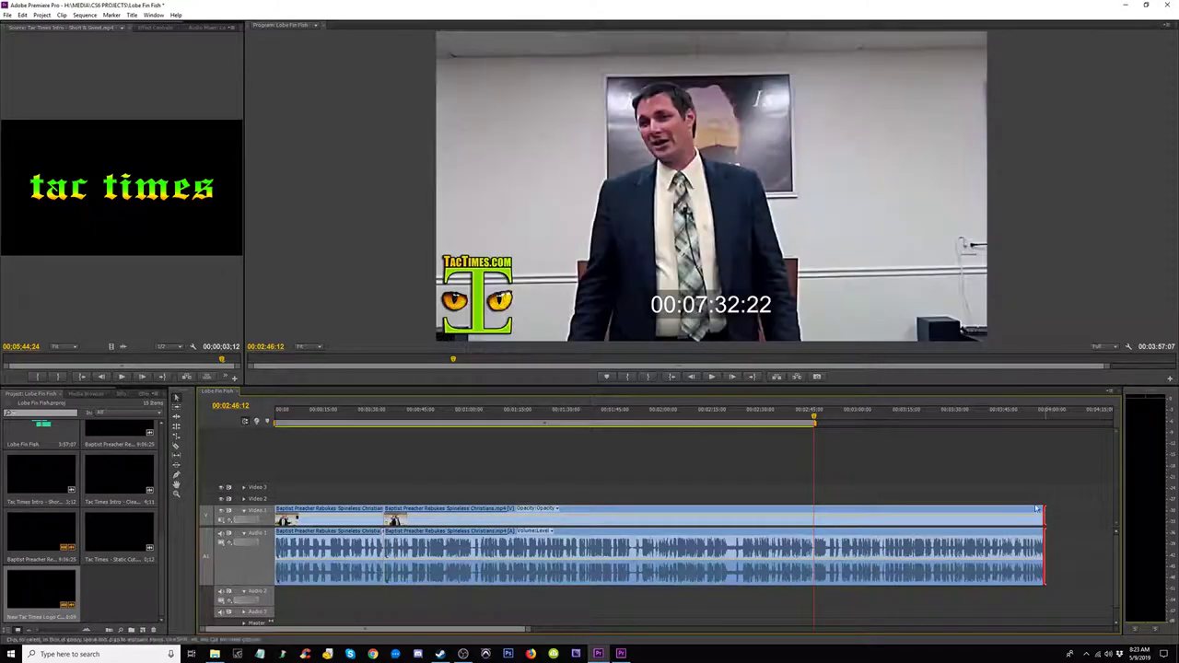
pyautogui.press('-')
pyautogui.press('-')
pyautogui.moveTo(512, 519); pyautogui.dragTo(582, 519)
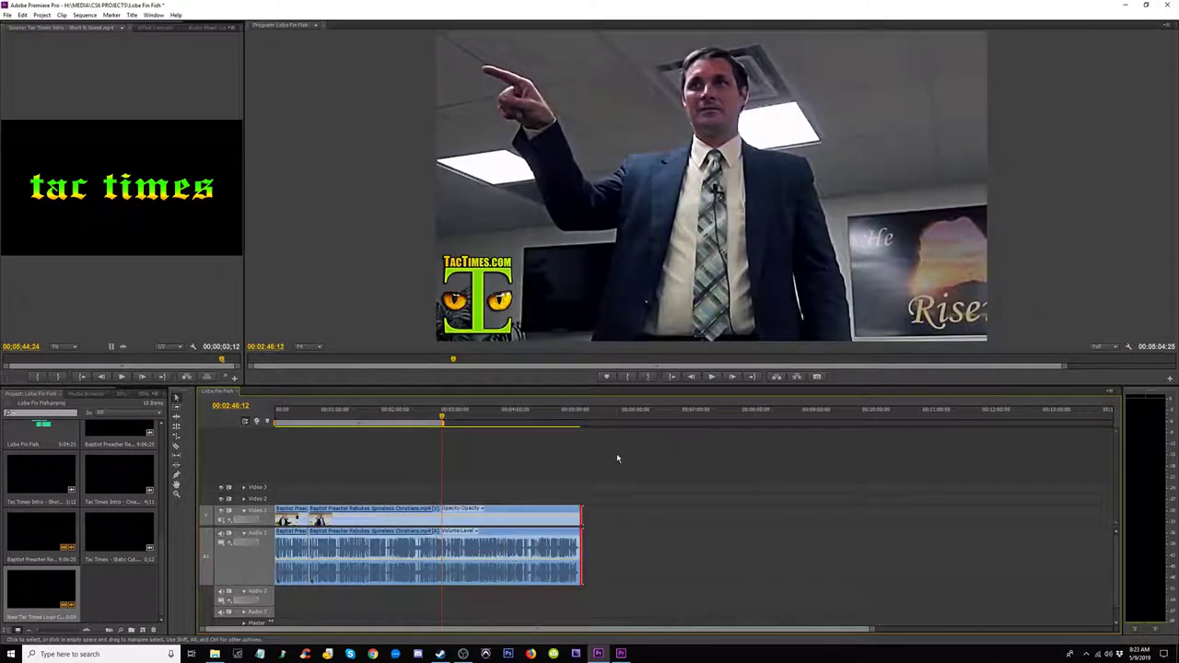
pyautogui.click(443, 516)
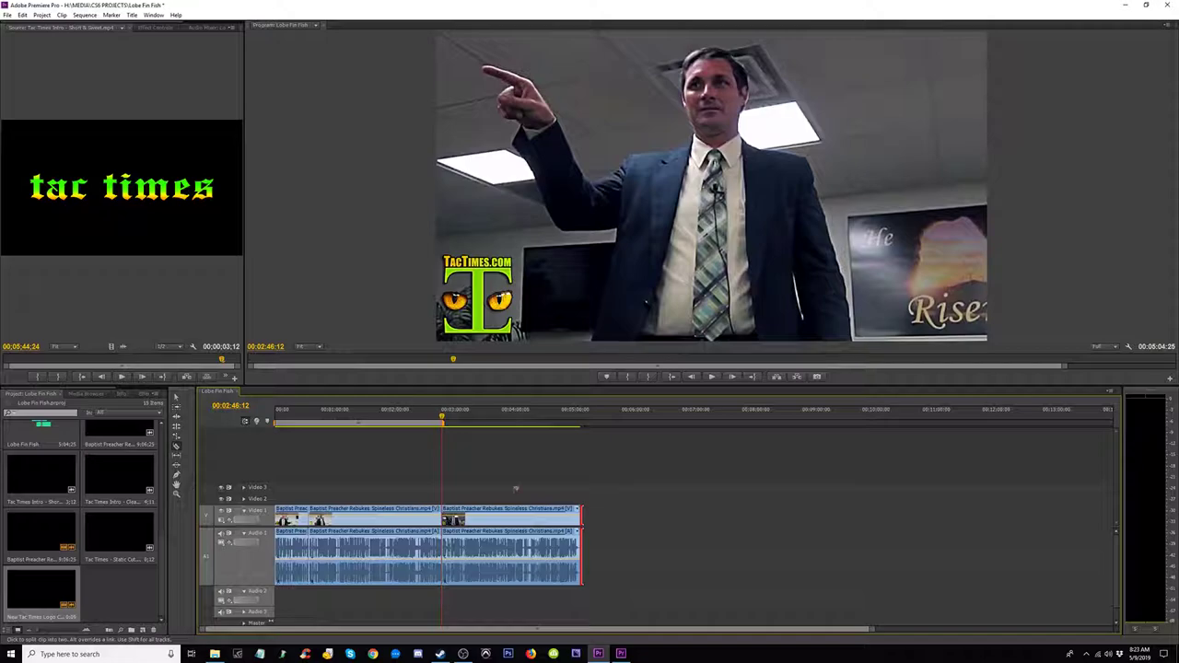
# Step: Split the restored footage at 00:04:59:09, where the outro static begins, and ripple delete the part before it back to 00:02:46:12
pyautogui.press('=')
pyautogui.press('=')
pyautogui.press('=')
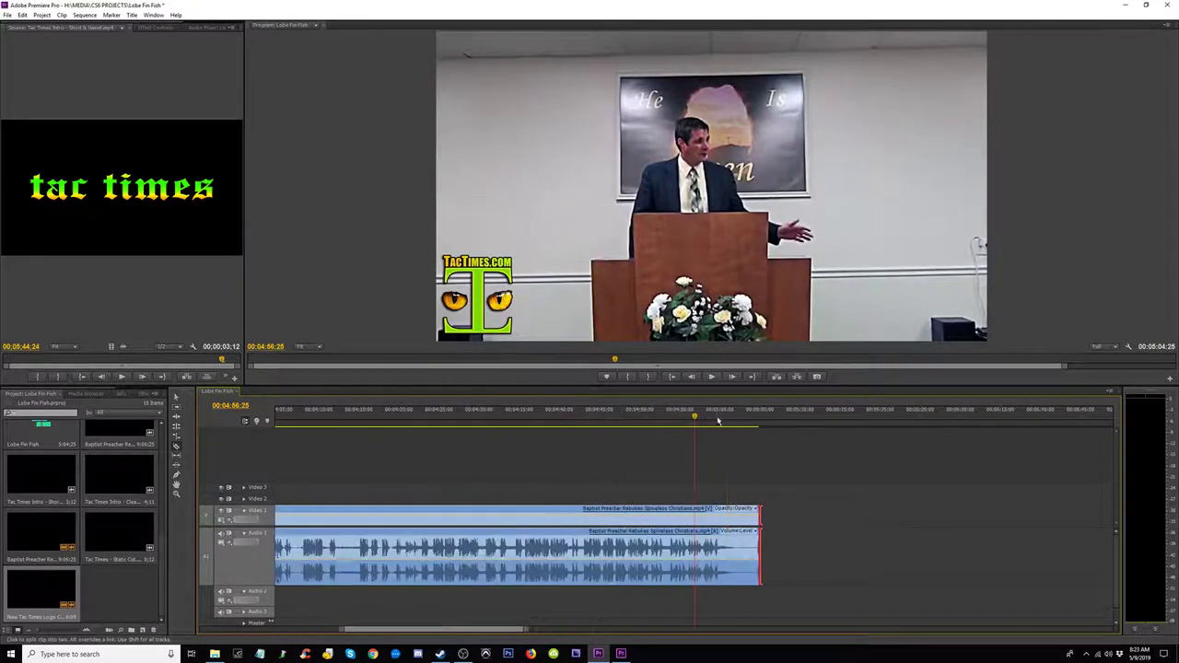
pyautogui.click(698, 423)
pyautogui.moveTo(699, 423); pyautogui.dragTo(673, 422)
pyautogui.press('=')
pyautogui.press('c')
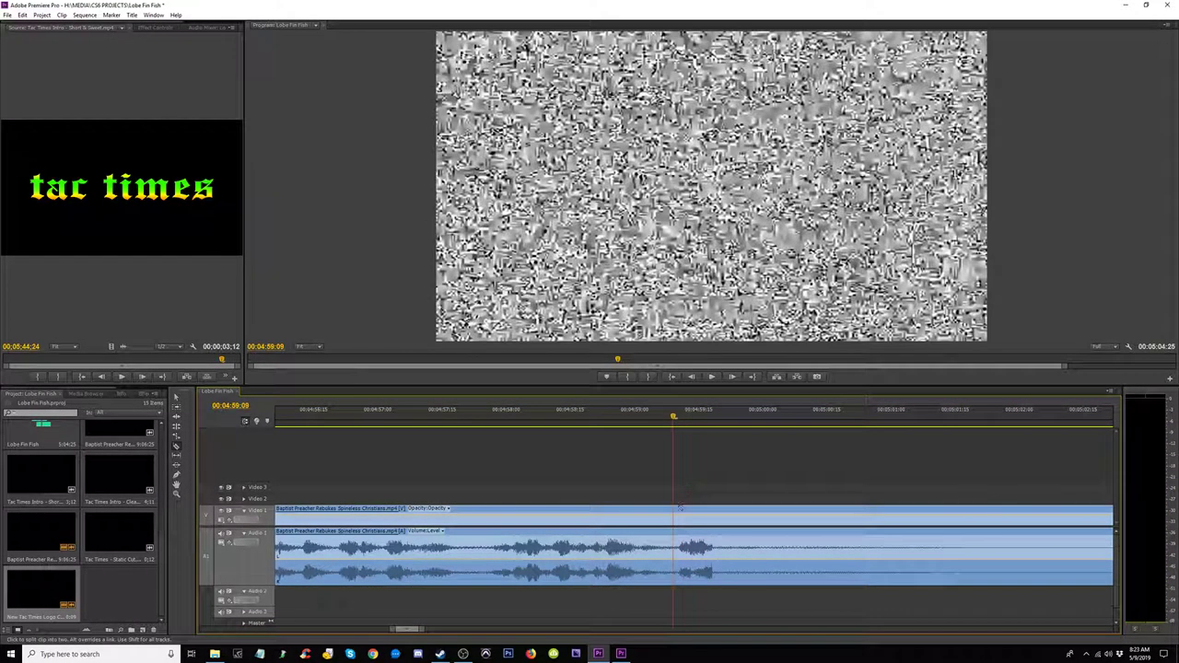
pyautogui.click(672, 516)
pyautogui.press('v')
pyautogui.moveTo(611, 480); pyautogui.dragTo(569, 590)
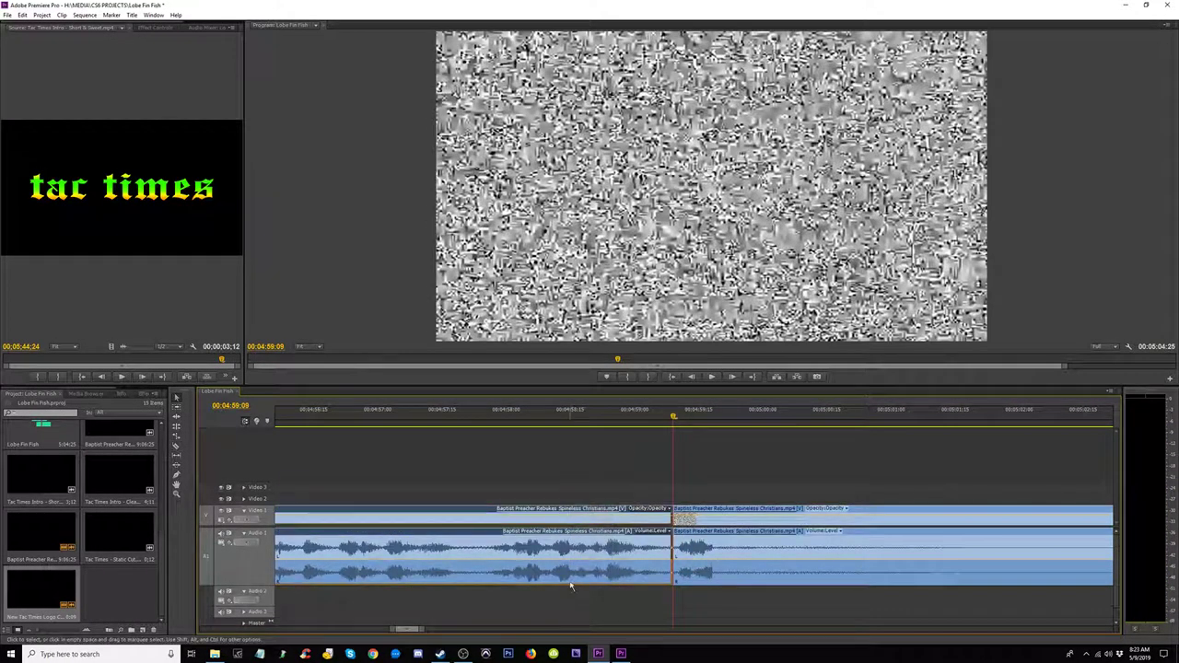
pyautogui.hotkey('alt', 'BackSpace')
# Step: Scrub through the join into the tactimes.com outro and extend the work area to the end of the sequence
pyautogui.press('-')
pyautogui.press('-')
pyautogui.press('-')
pyautogui.press('-')
pyautogui.press('-')
pyautogui.press('-')
pyautogui.press('-')
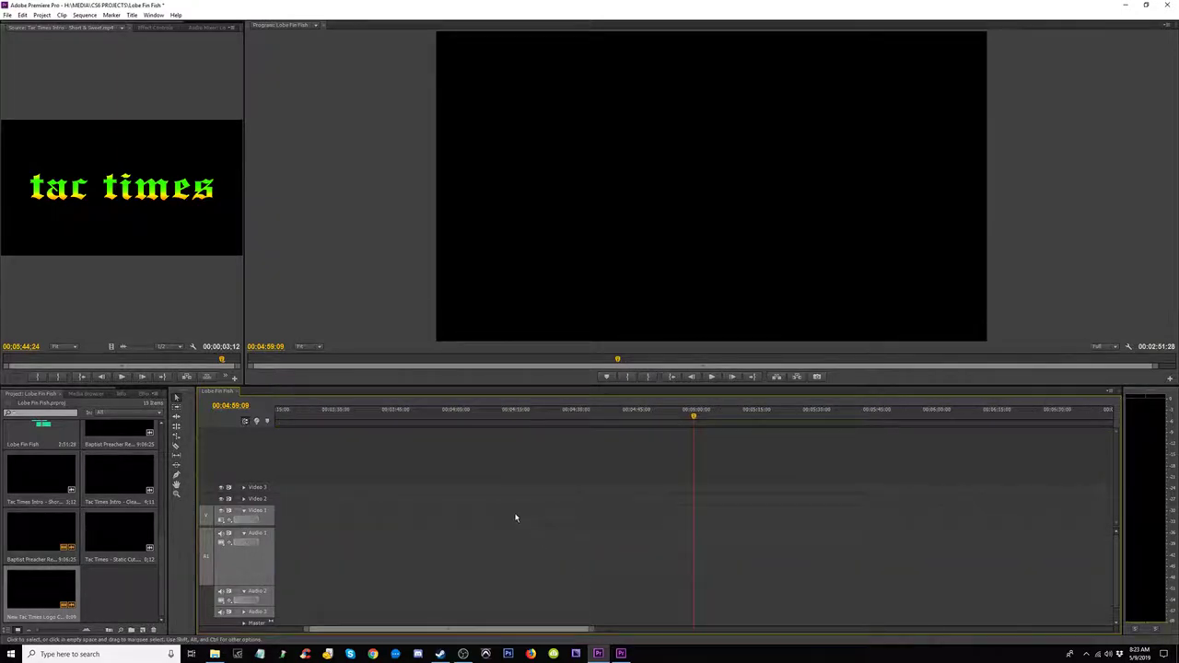
pyautogui.click(455, 412)
pyautogui.press('=')
pyautogui.press('=')
pyautogui.press('=')
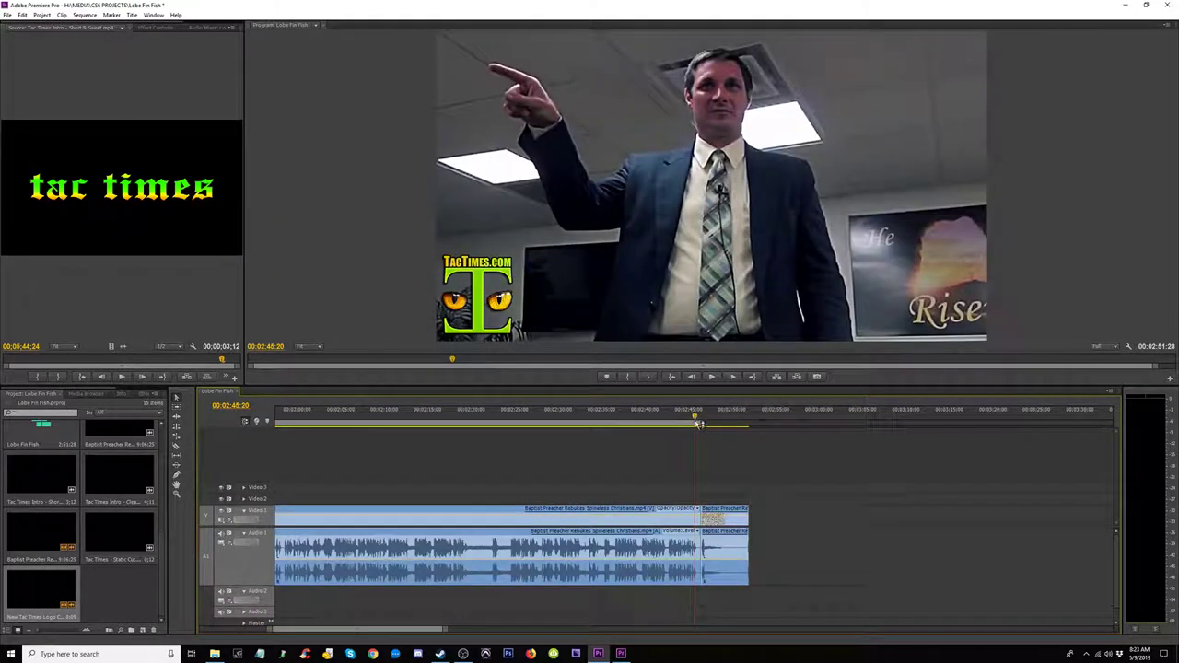
pyautogui.moveTo(703, 417); pyautogui.dragTo(742, 423)
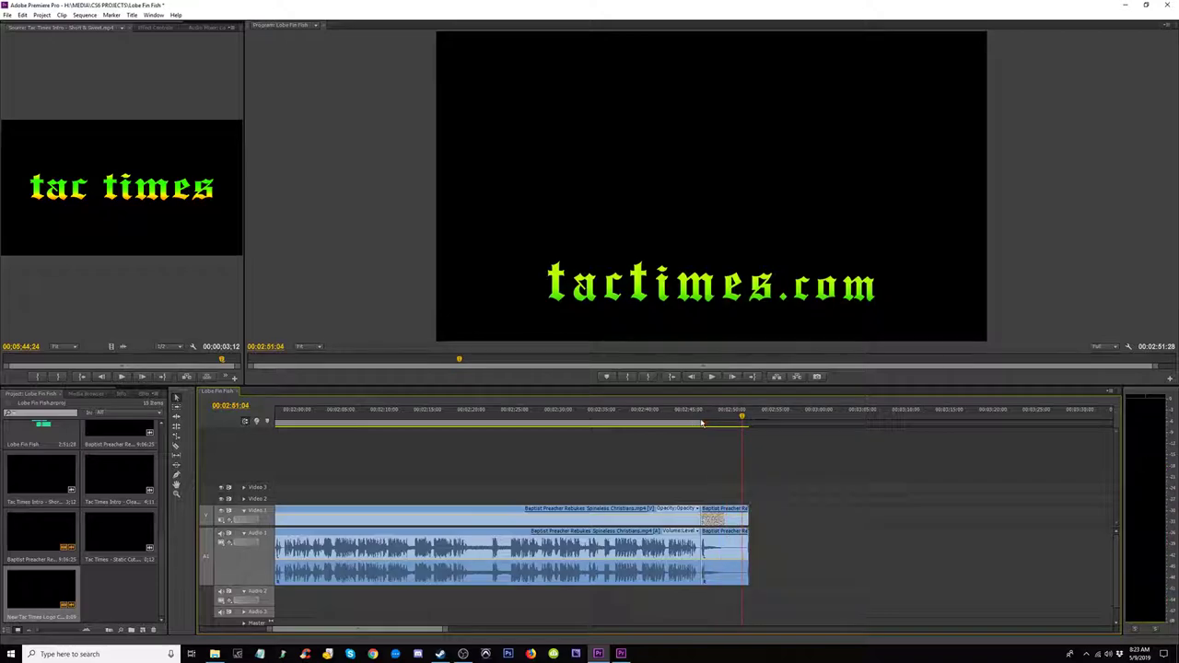
pyautogui.click(691, 421)
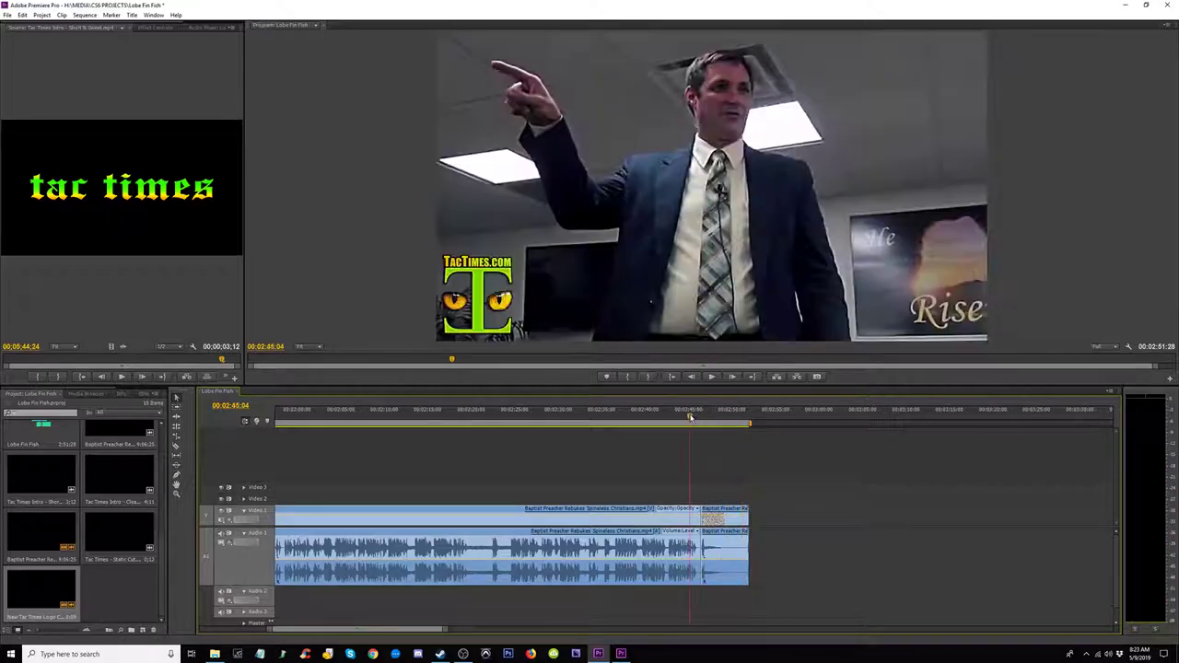
# Step: Play the sequence from 00:02:45:04 through the join and into the tactimes.com outro
pyautogui.press('space')
pyautogui.press('=')
pyautogui.press('=')
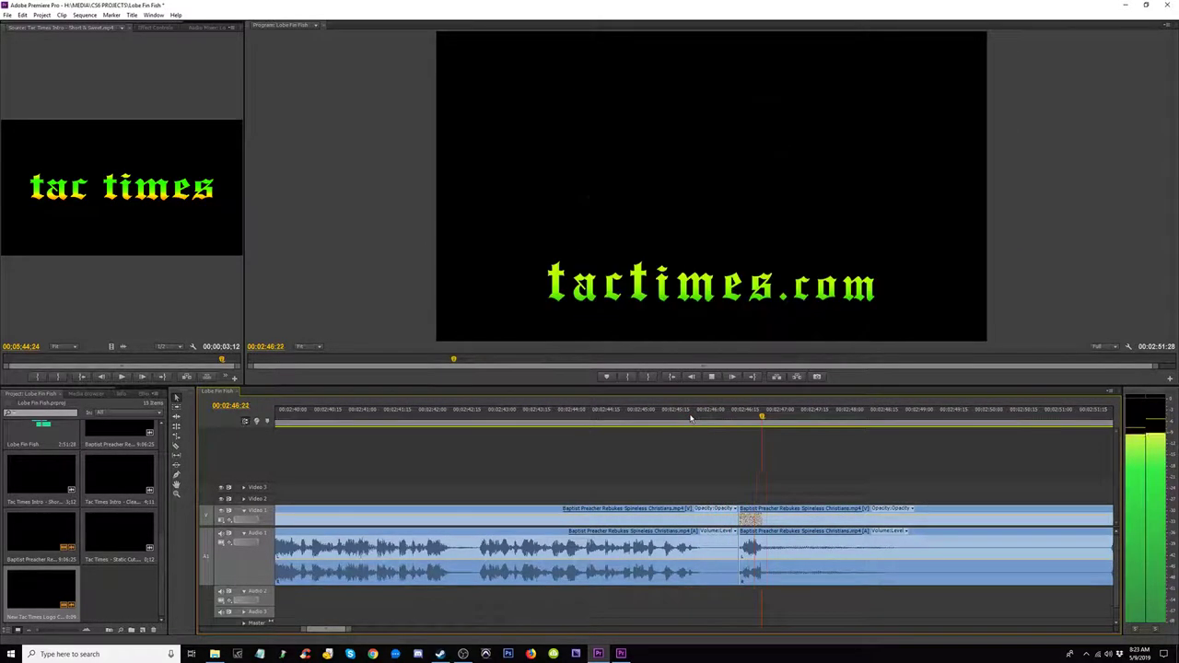
pyautogui.press('-')
pyautogui.press('-')
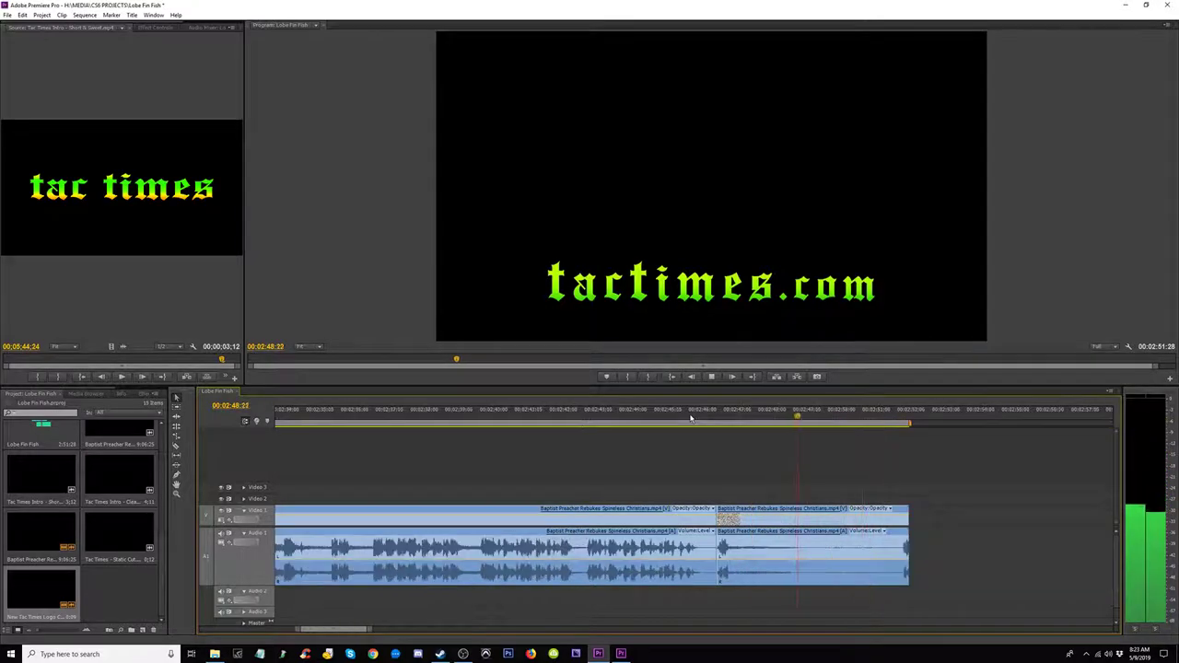
pyautogui.press('-')
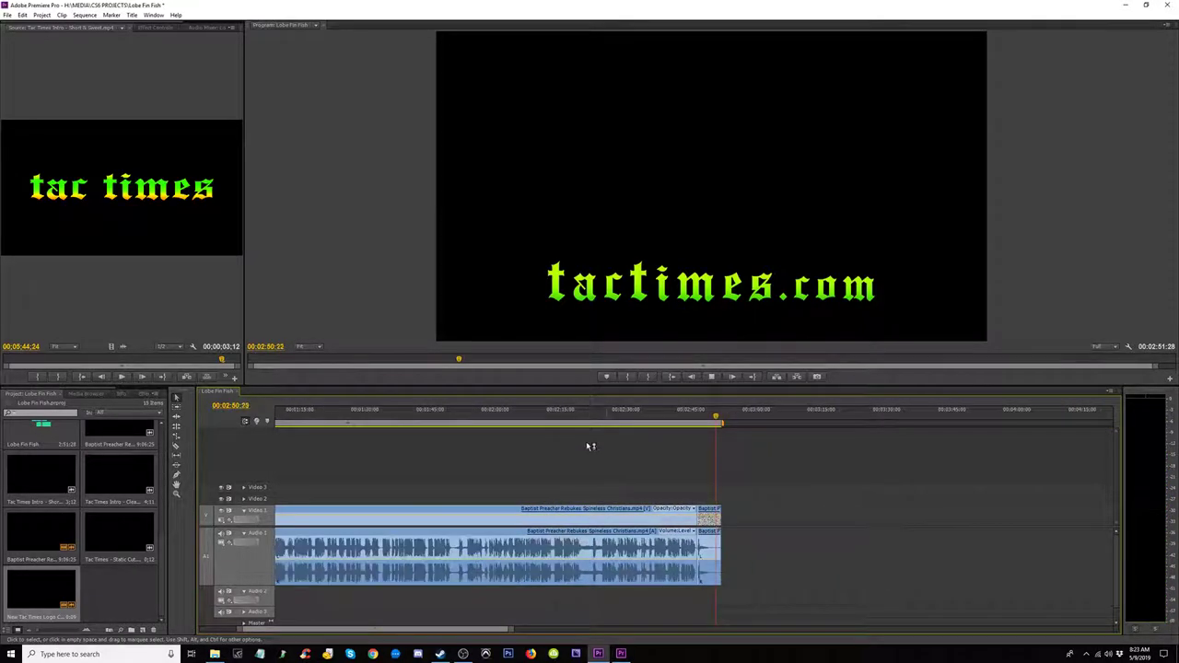
pyautogui.press('-')
# Step: Review the opening seconds of the sequence and return the playhead to 00:00:00:00
pyautogui.press('Home')
pyautogui.press('space')
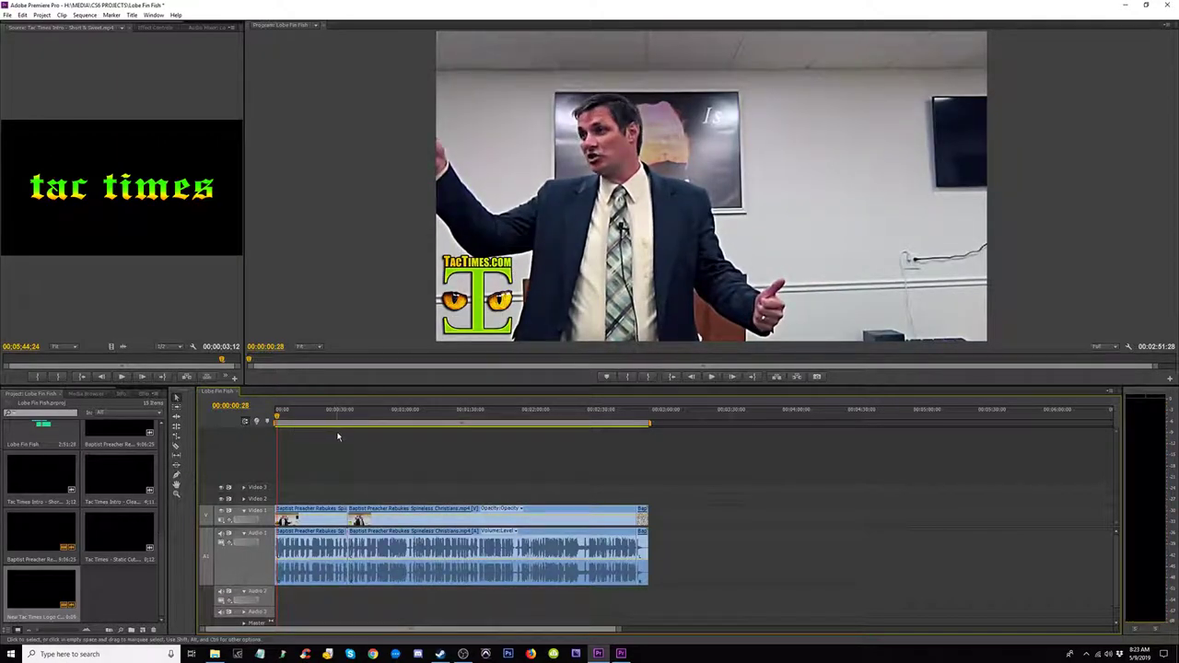
pyautogui.click(285, 417)
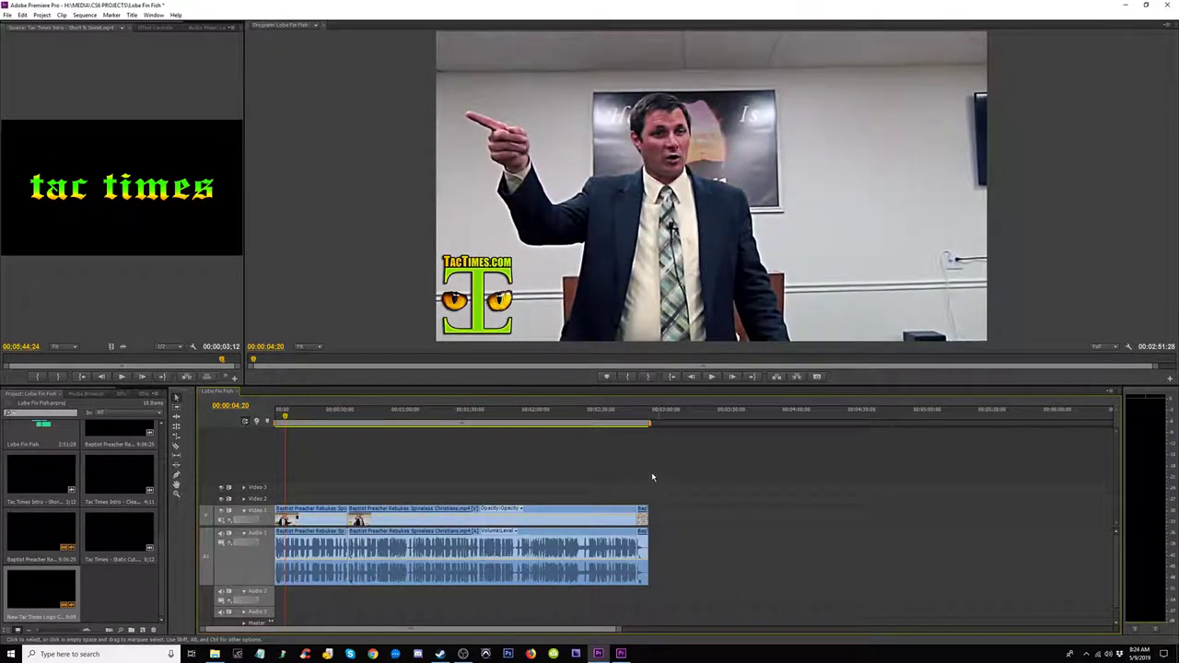
pyautogui.moveTo(306, 416); pyautogui.dragTo(253, 423)
# Step: Place the New Tac Times Logo Cut clip on Video 2 at the sequence start and undo the placement
pyautogui.press('=')
pyautogui.press('=')
pyautogui.press('=')
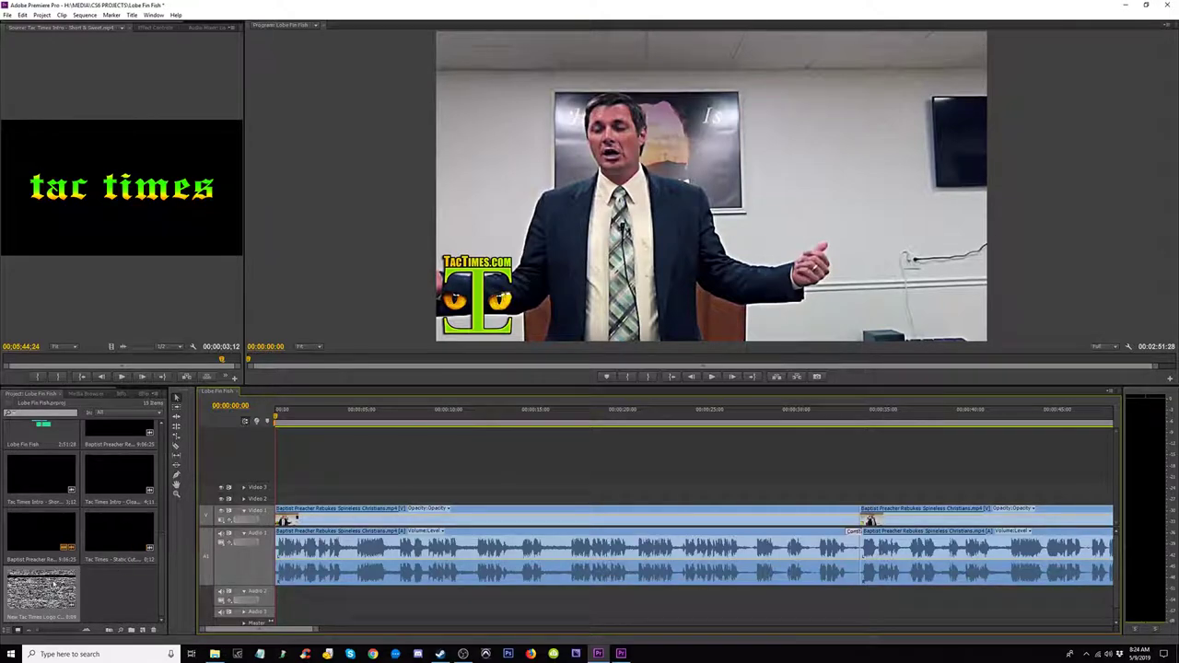
pyautogui.moveTo(53, 583); pyautogui.dragTo(277, 500)
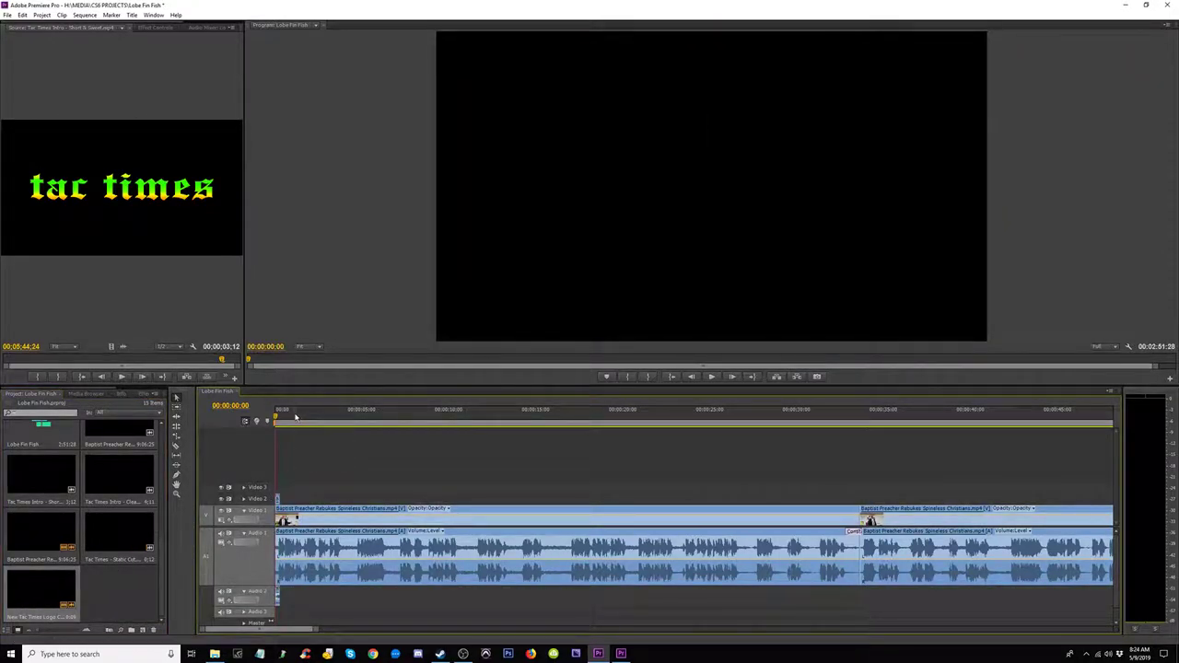
pyautogui.press('=')
pyautogui.press('=')
pyautogui.press('=')
pyautogui.press('=')
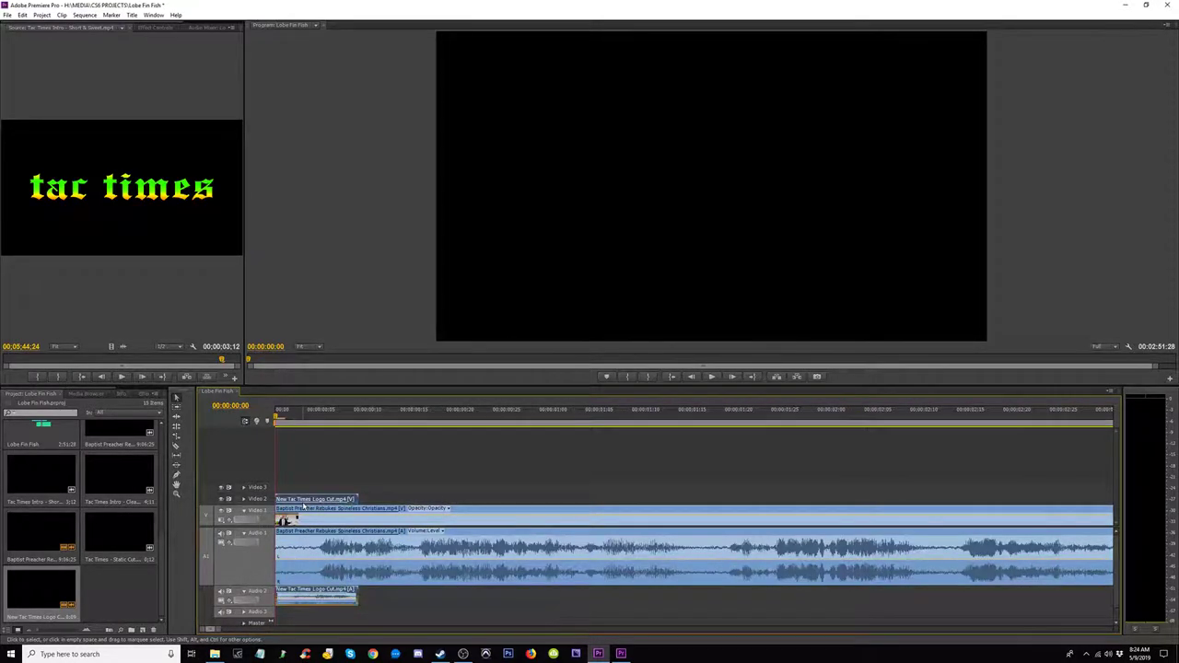
pyautogui.hotkey('ctrl', 'z')
# Step: Insert the New Tac Times Logo Cut clip at the start of Video 1, trim about four frames off the following footage's start and close the gap
pyautogui.hotkey('ctrl', 'shift', 'v')
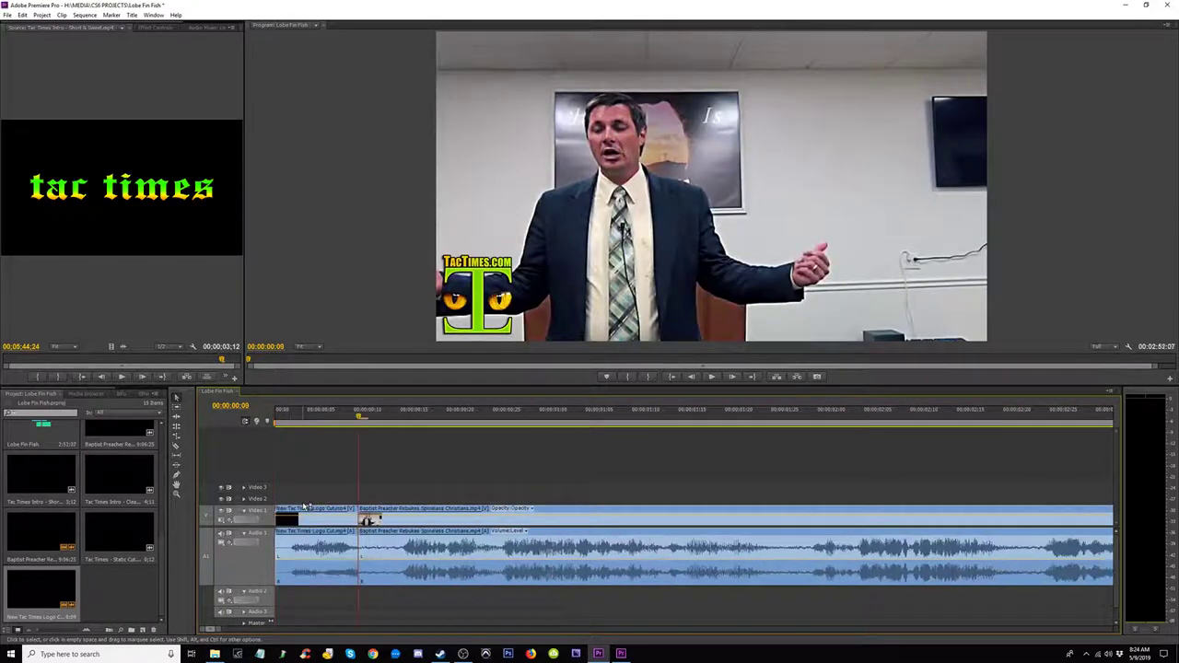
pyautogui.moveTo(366, 544); pyautogui.dragTo(403, 544)
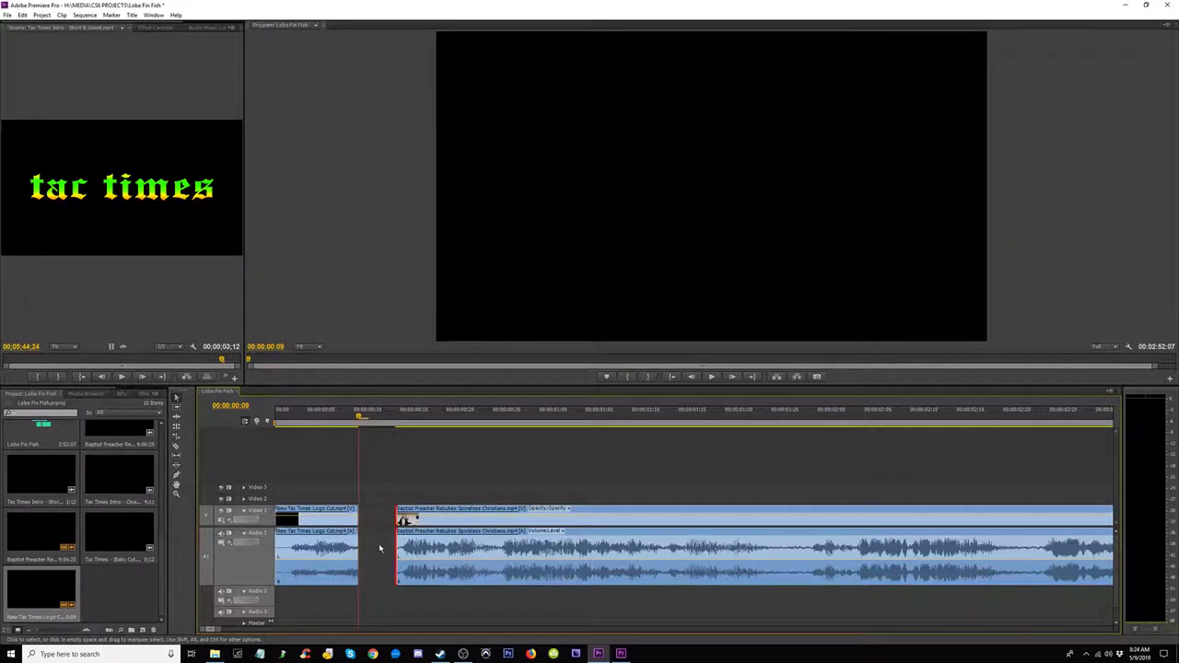
pyautogui.press('Delete')
# Step: Trim about one frame off the logo clip's start, ripple delete the leading gap and play the opening
pyautogui.press('Home')
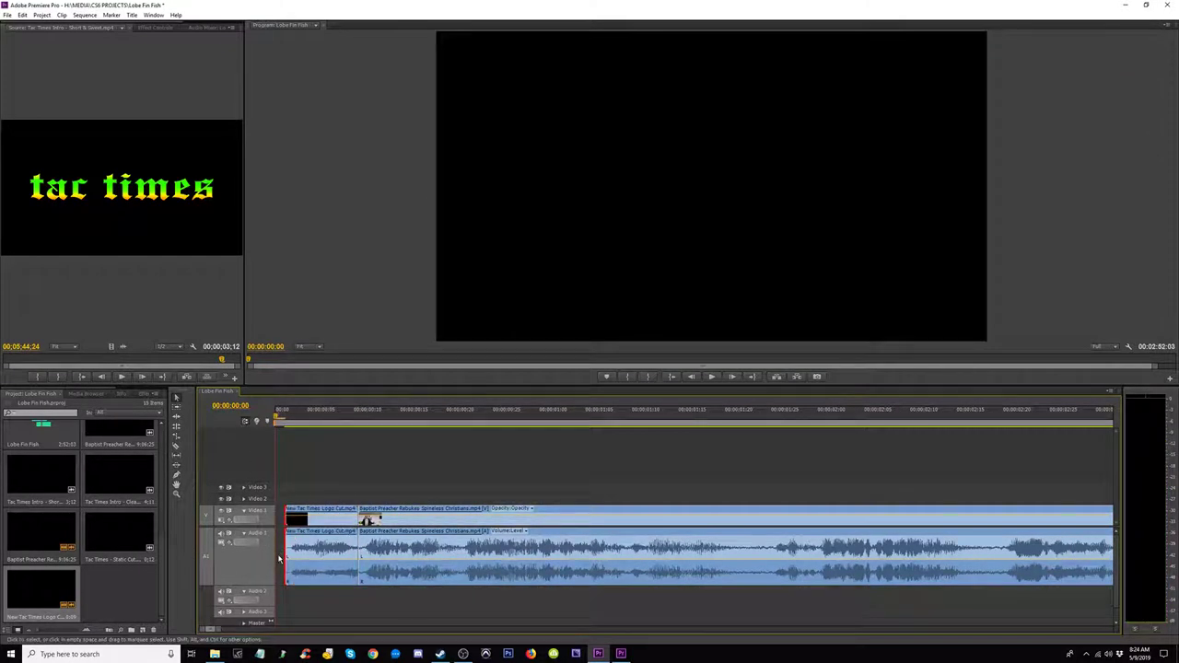
pyautogui.click(281, 559)
pyautogui.press('Delete')
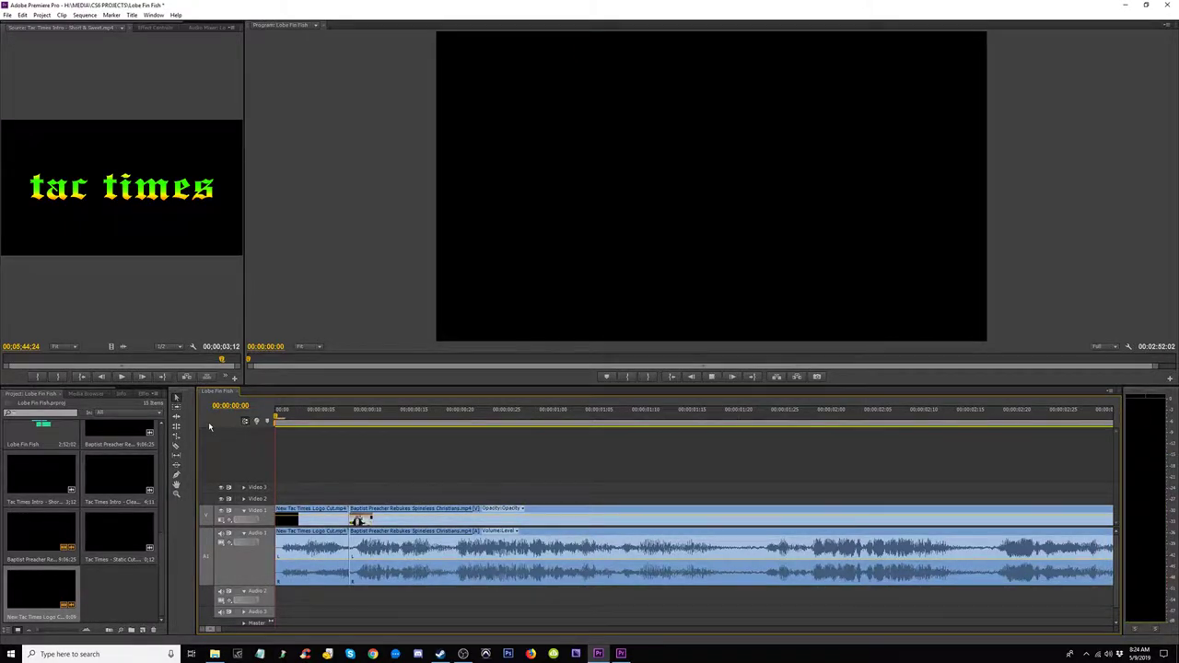
pyautogui.press('space')
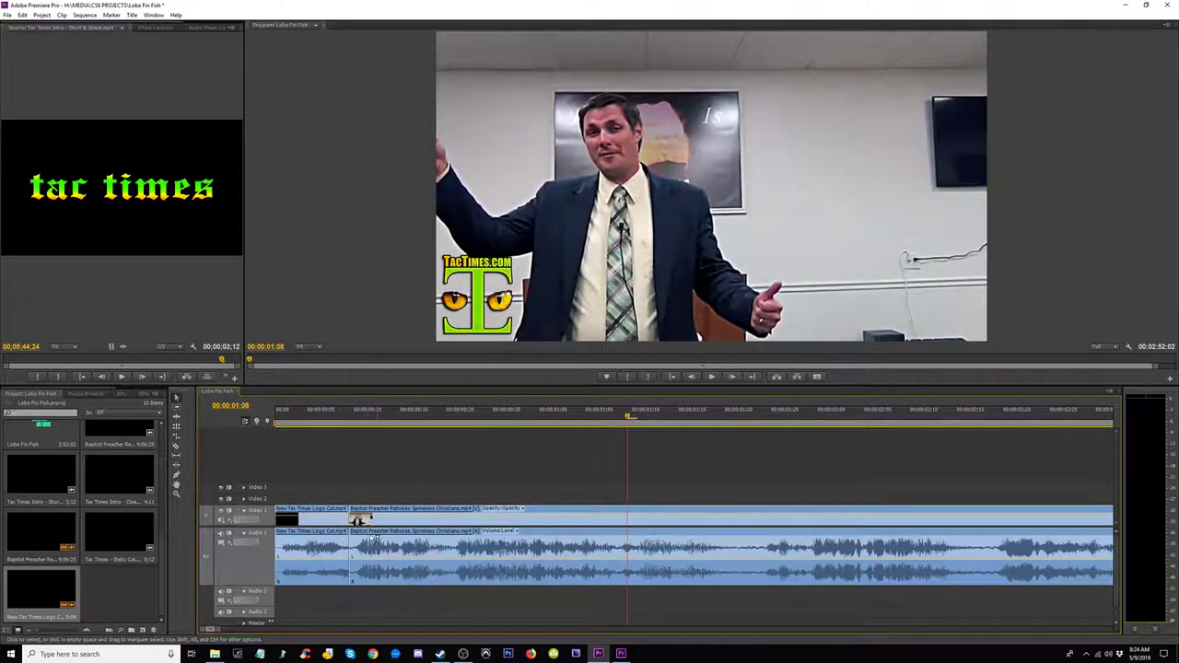
# Step: Restore about one frame at the start of the preacher footage where it meets the logo clip
pyautogui.press('-')
pyautogui.press('-')
pyautogui.press('-')
pyautogui.press('-')
pyautogui.press('-')
pyautogui.press('-')
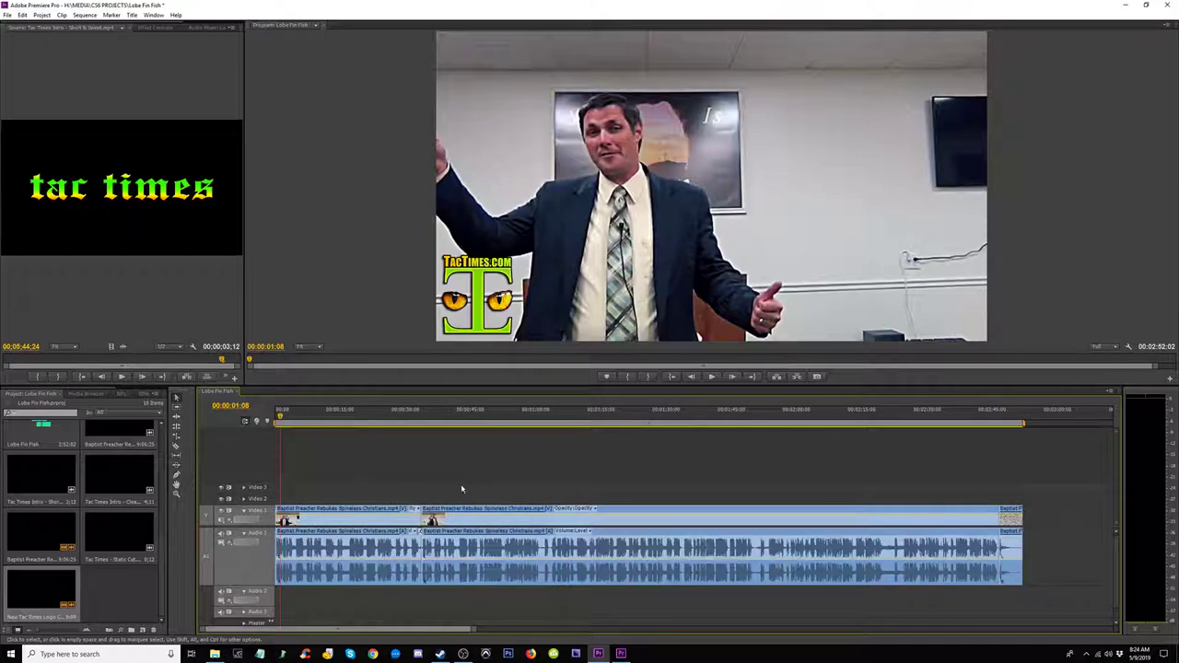
pyautogui.moveTo(362, 478); pyautogui.dragTo(430, 533)
pyautogui.press('=')
pyautogui.press('=')
pyautogui.press('=')
pyautogui.press('=')
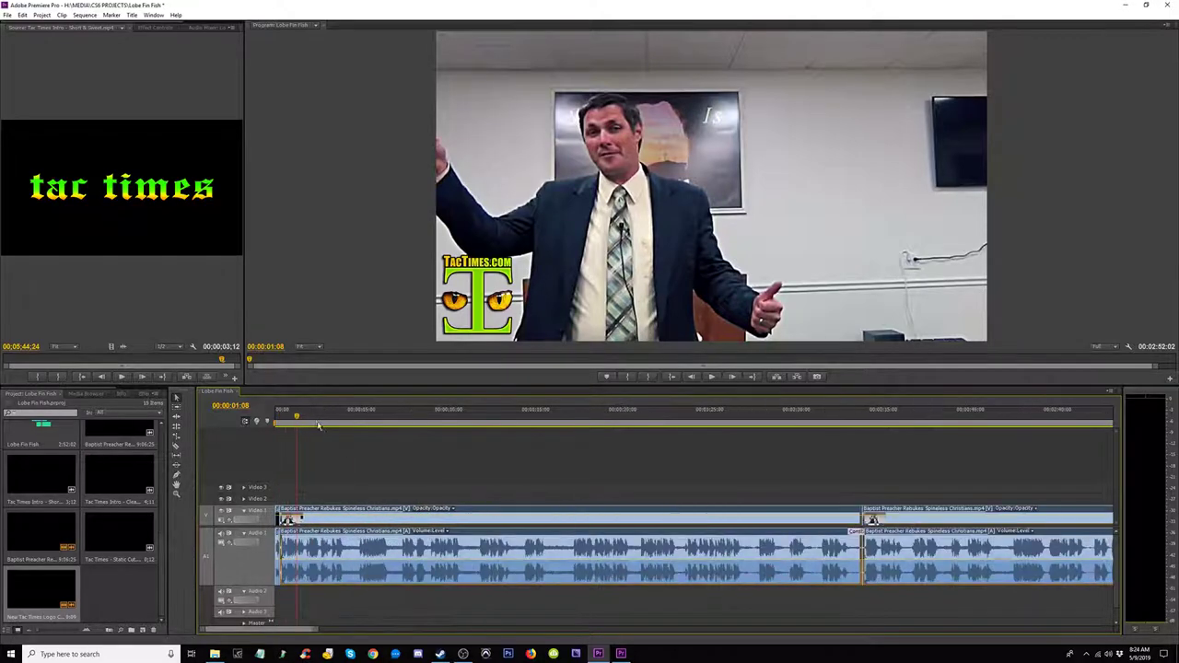
pyautogui.press('=')
pyautogui.press('-')
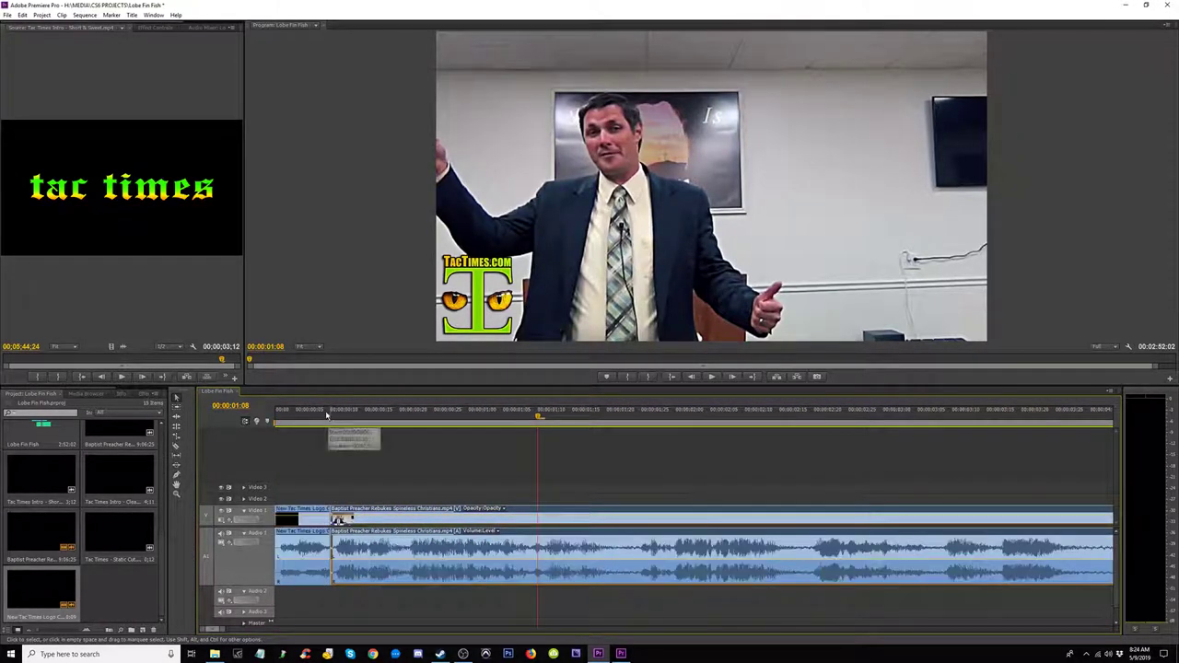
pyautogui.click(371, 411)
pyautogui.press('=')
pyautogui.moveTo(416, 523); pyautogui.dragTo(386, 541)
# Step: Play the sequence from the beginning to 00:01:18:18 to check the logo opening and the edited footage
pyautogui.press('Home')
pyautogui.press('space')
pyautogui.press('Home')
pyautogui.press('space')
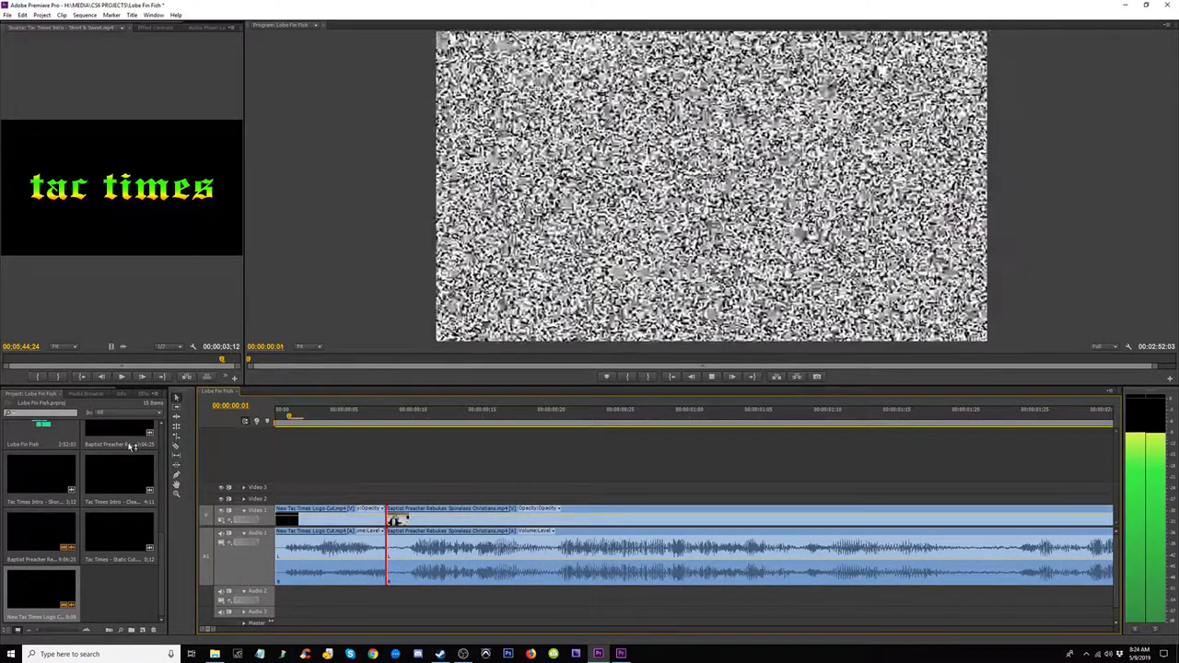
pyautogui.press('-')
pyautogui.press('-')
pyautogui.press('-')
pyautogui.press('-')
pyautogui.press('-')
pyautogui.press('-')
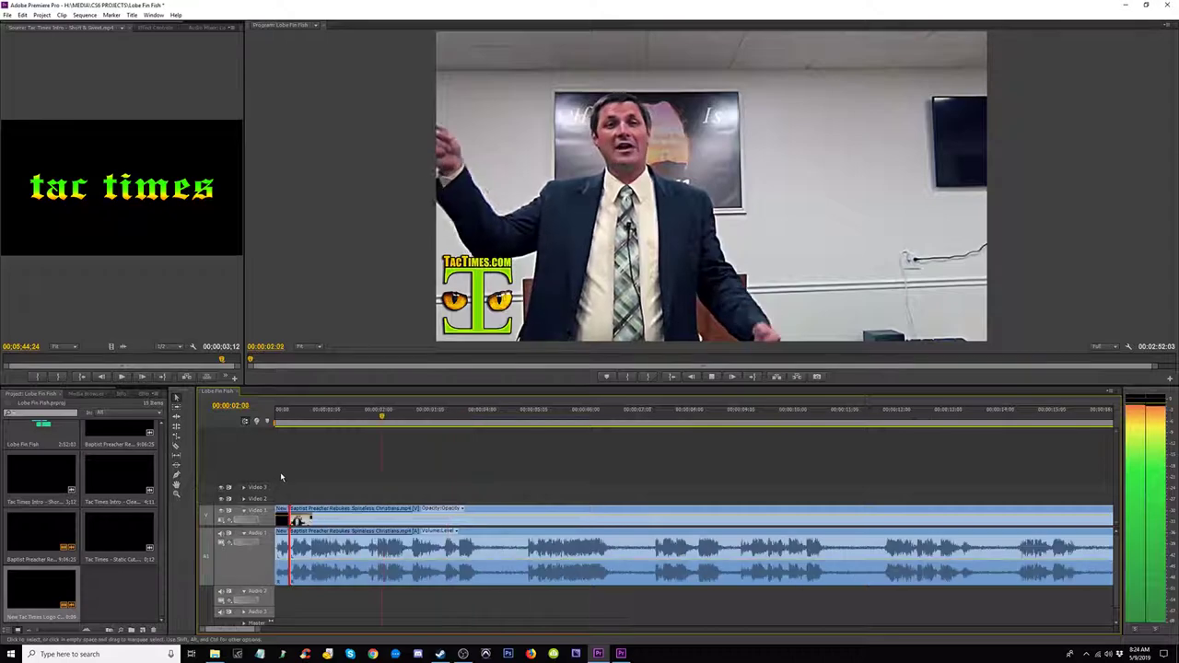
pyautogui.press('-')
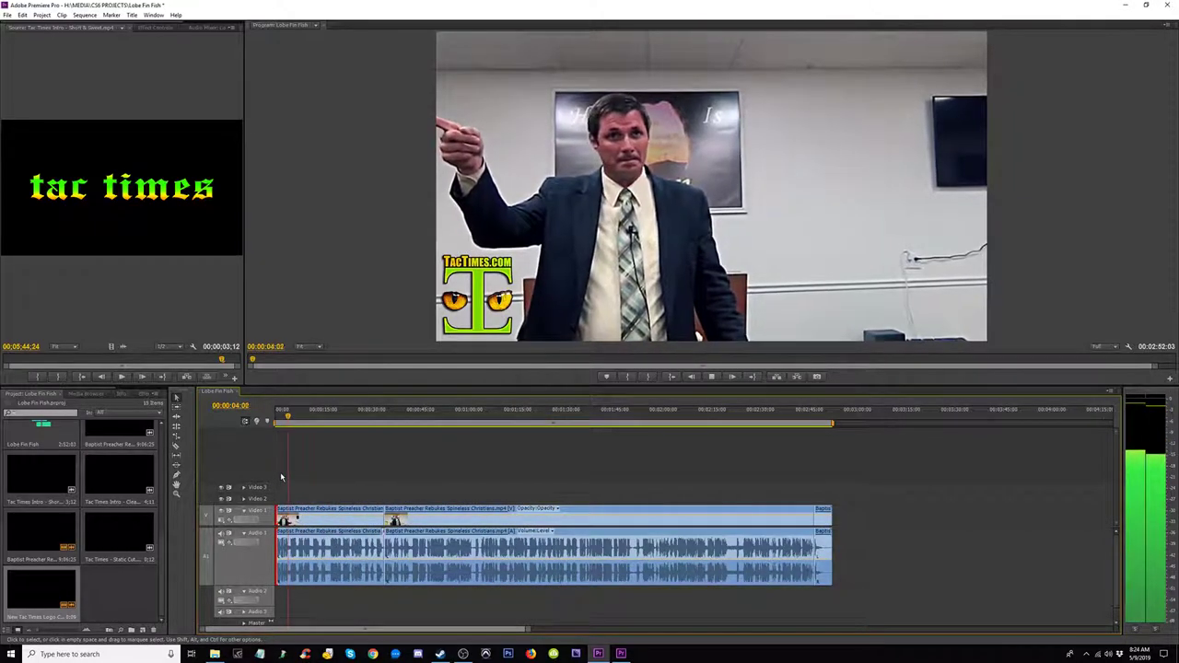
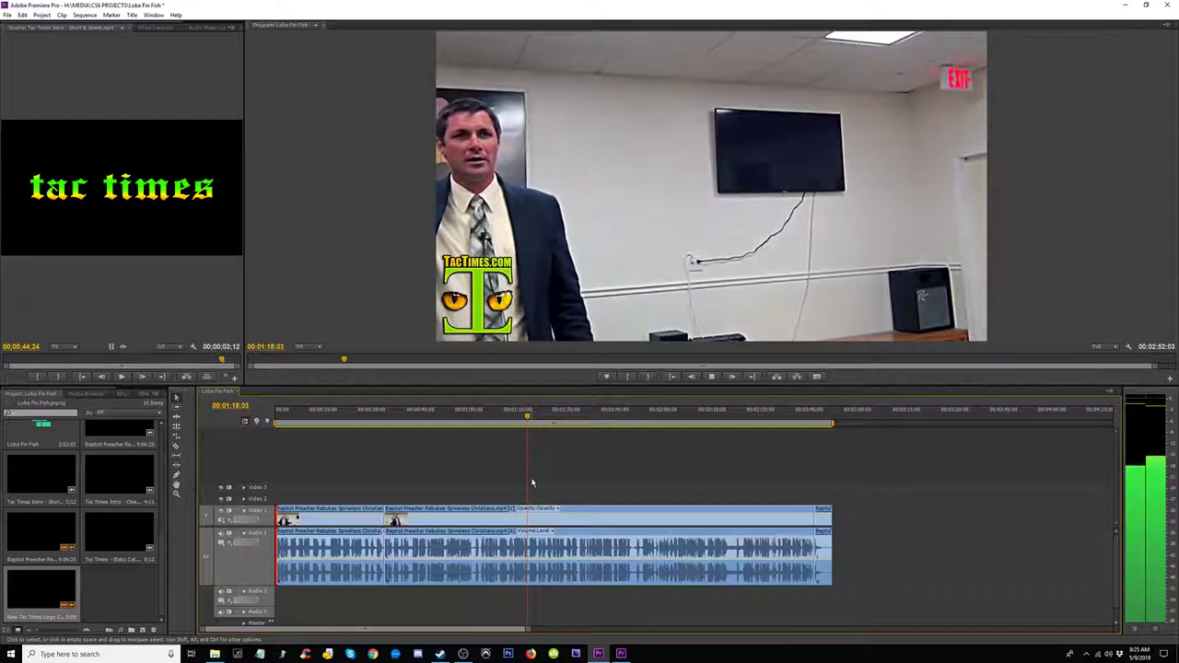
pyautogui.press('space')
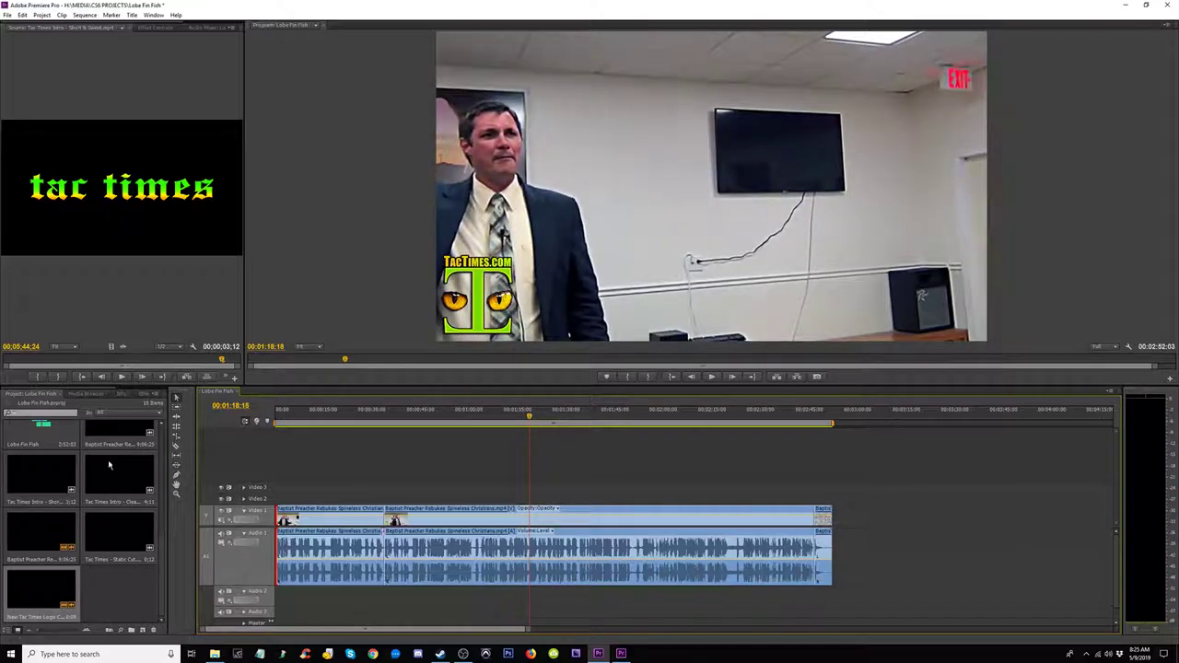
pyautogui.moveTo(84, 390); pyautogui.dragTo(145, 390)
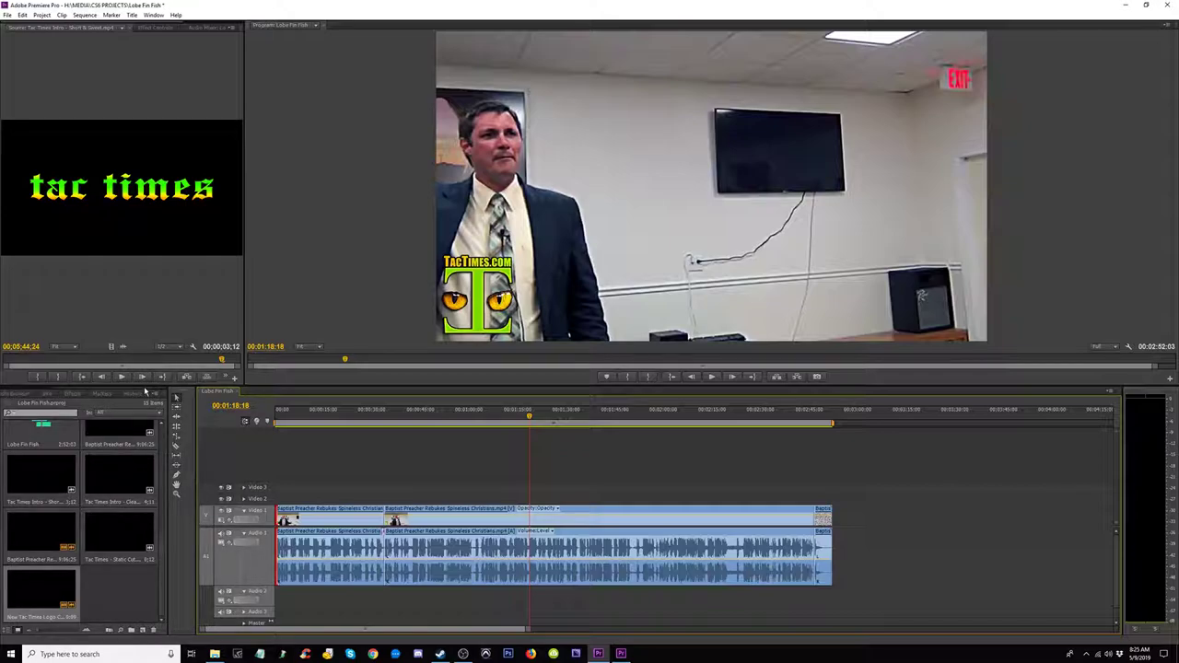
pyautogui.click(73, 394)
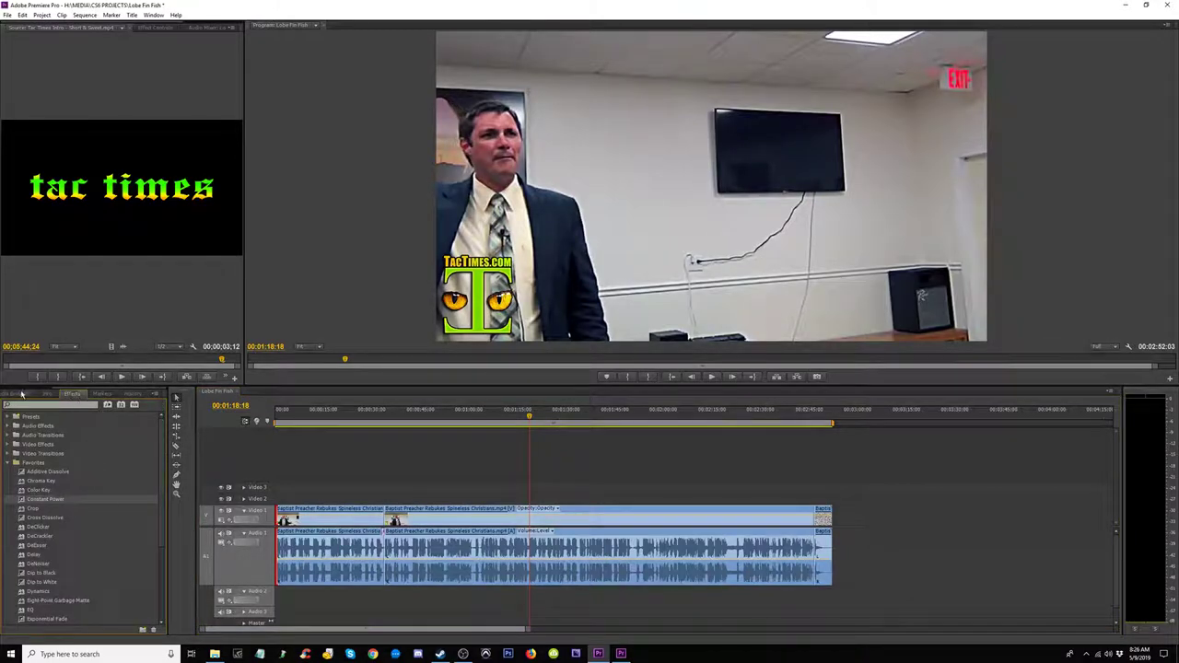
pyautogui.scroll(3, 22, 394)
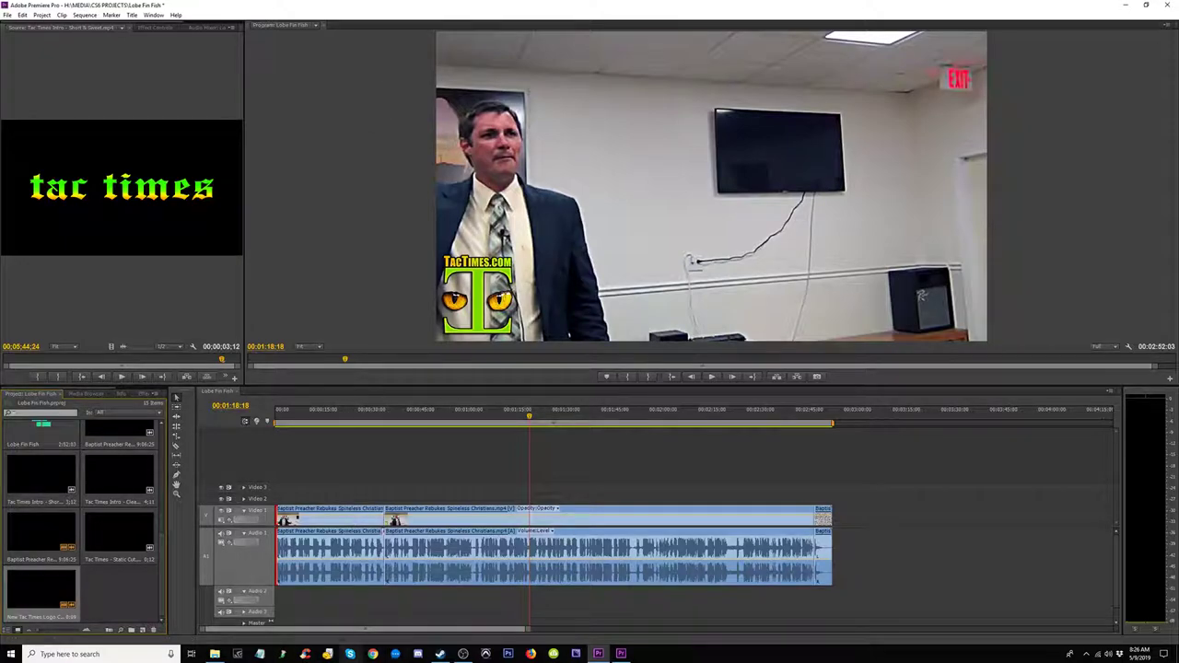
# Step: Switch to Chrome, search Google for "dwyane wade homosexual son" and check the spelling of "Dwyane Wade" in the first result
pyautogui.click(372, 654)
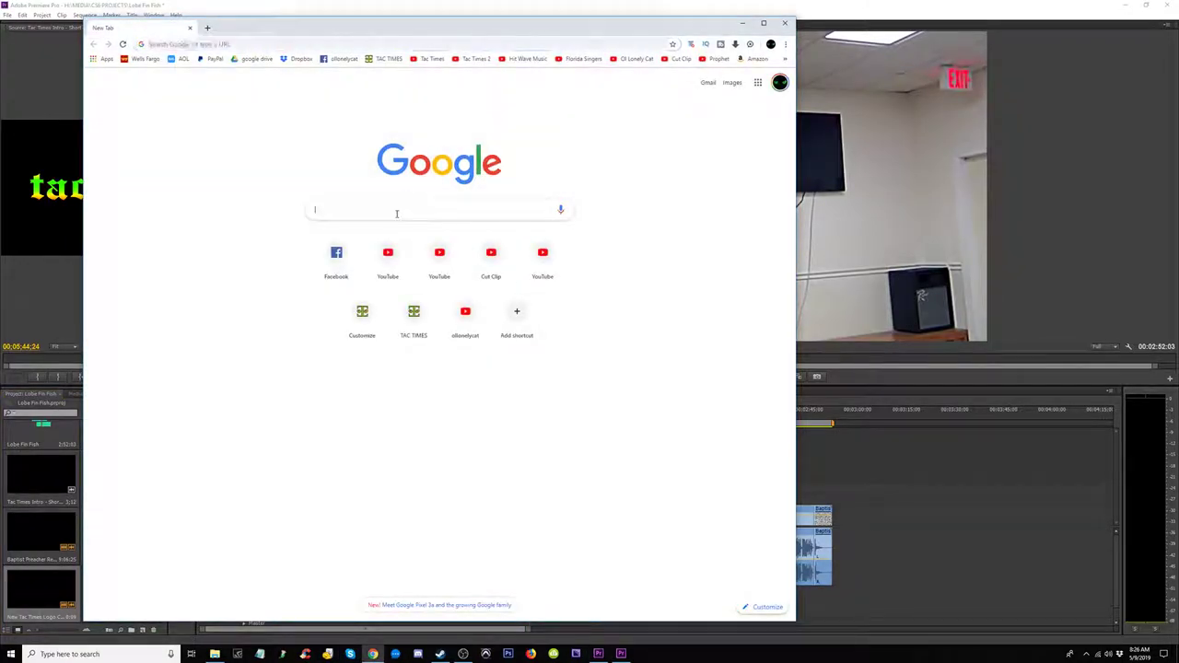
pyautogui.click(396, 214)
pyautogui.write('dwan')
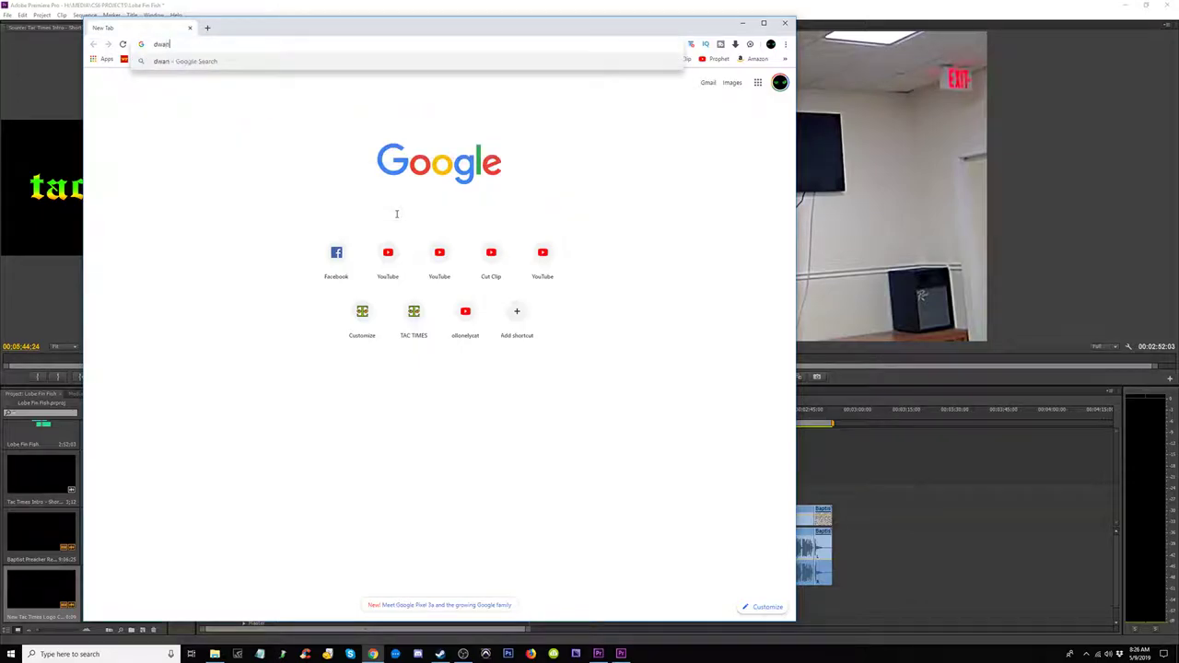
pyautogui.write('e wade homosexual s')
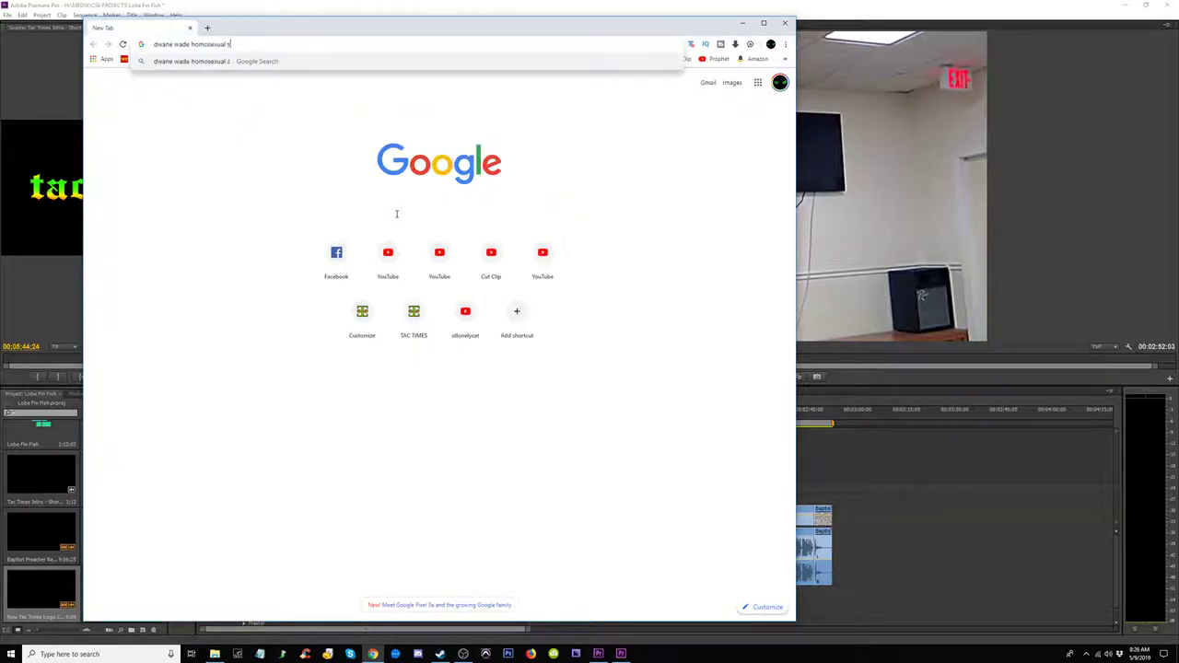
pyautogui.write('on')
pyautogui.press('Return')
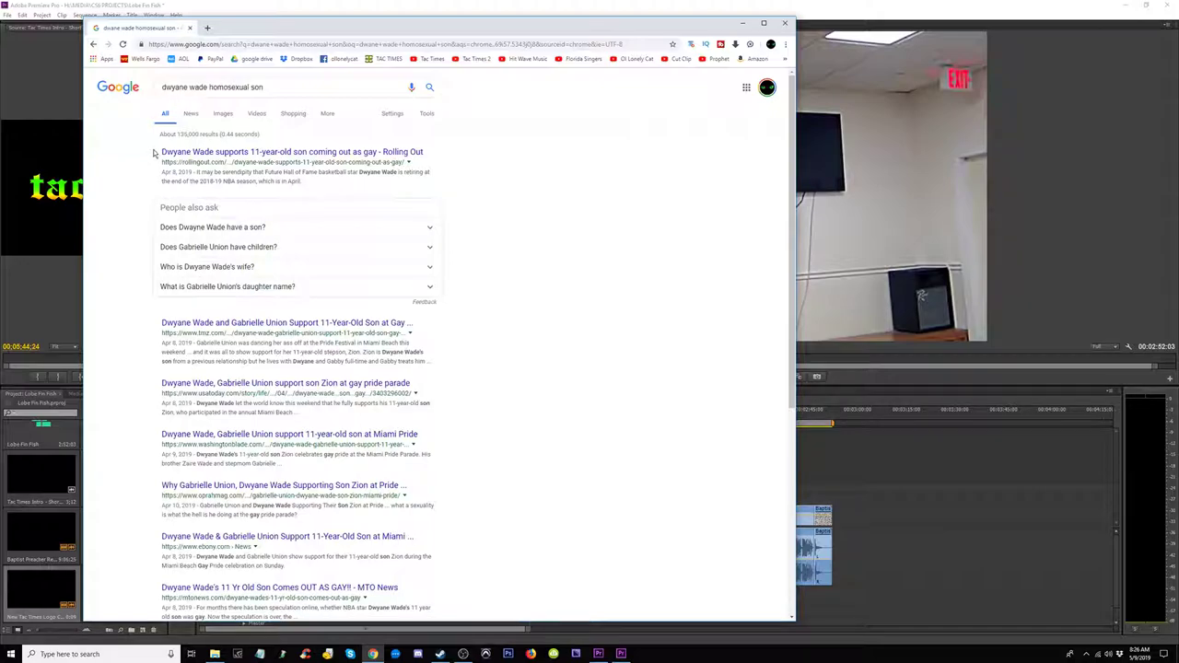
pyautogui.moveTo(159, 150)
pyautogui.mouseDown()
pyautogui.moveTo(173, 154)
pyautogui.moveTo(163, 145)
pyautogui.mouseUp()
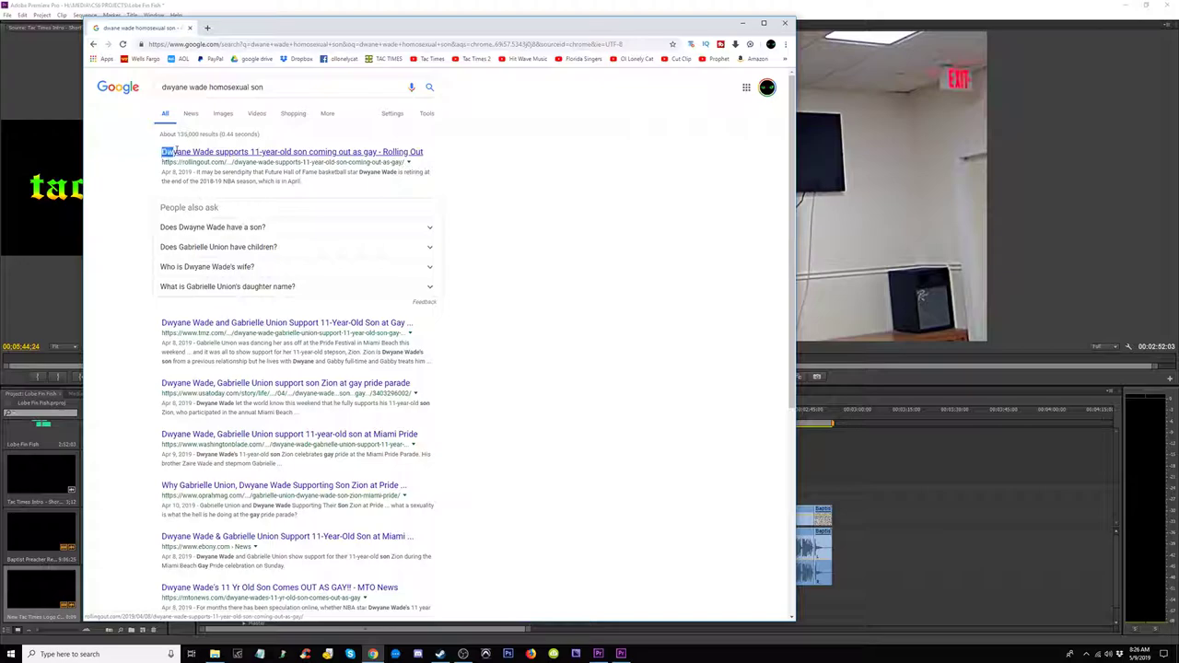
pyautogui.moveTo(174, 151); pyautogui.dragTo(218, 152)
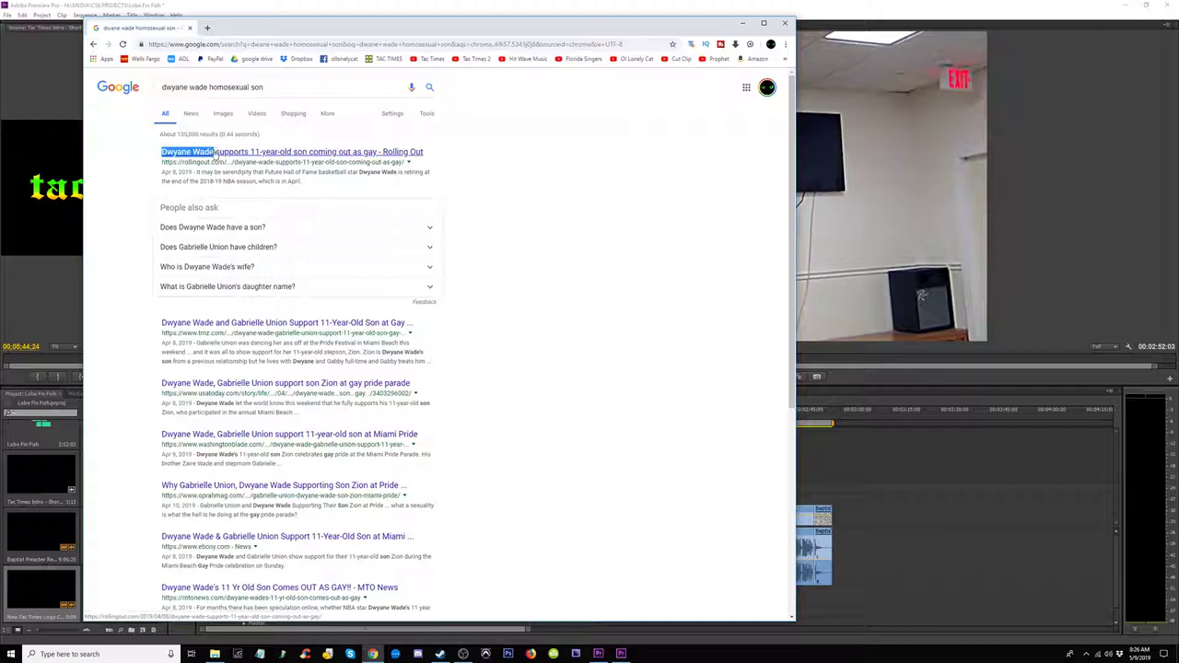
# Step: Return to Premiere Pro and rename the Lobe Fin Fish sequence "Baptist Preacher Condemns Dwyane Wade for Destroying Gay Son"
pyautogui.click(890, 487)
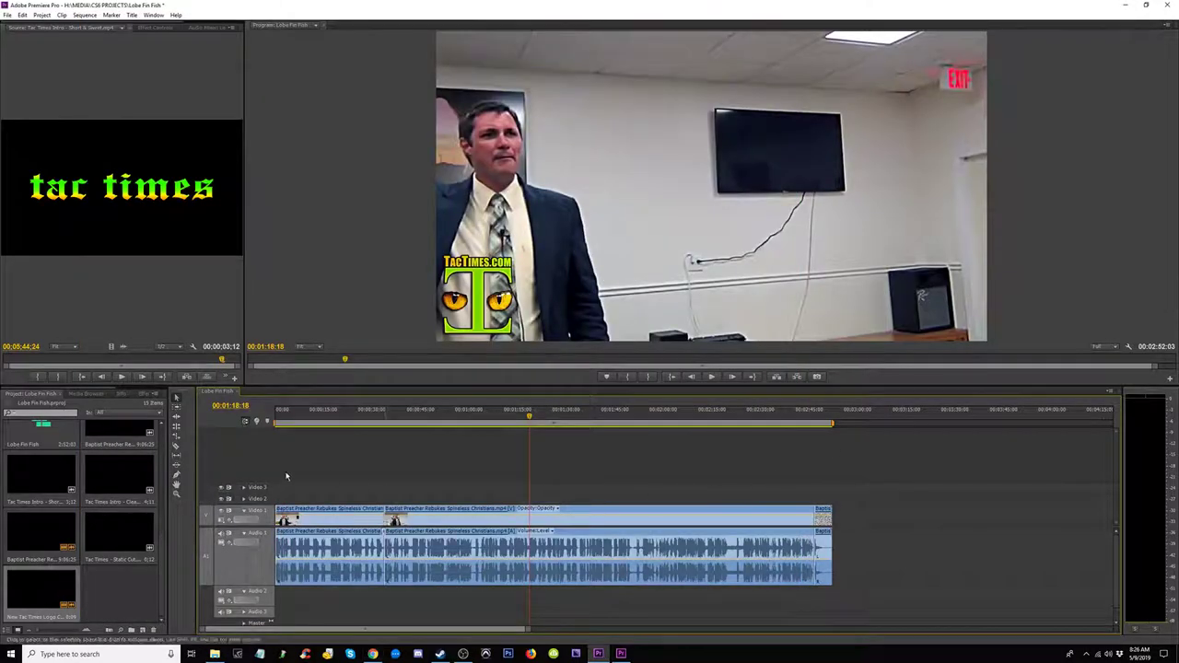
pyautogui.scroll(2, 53, 488)
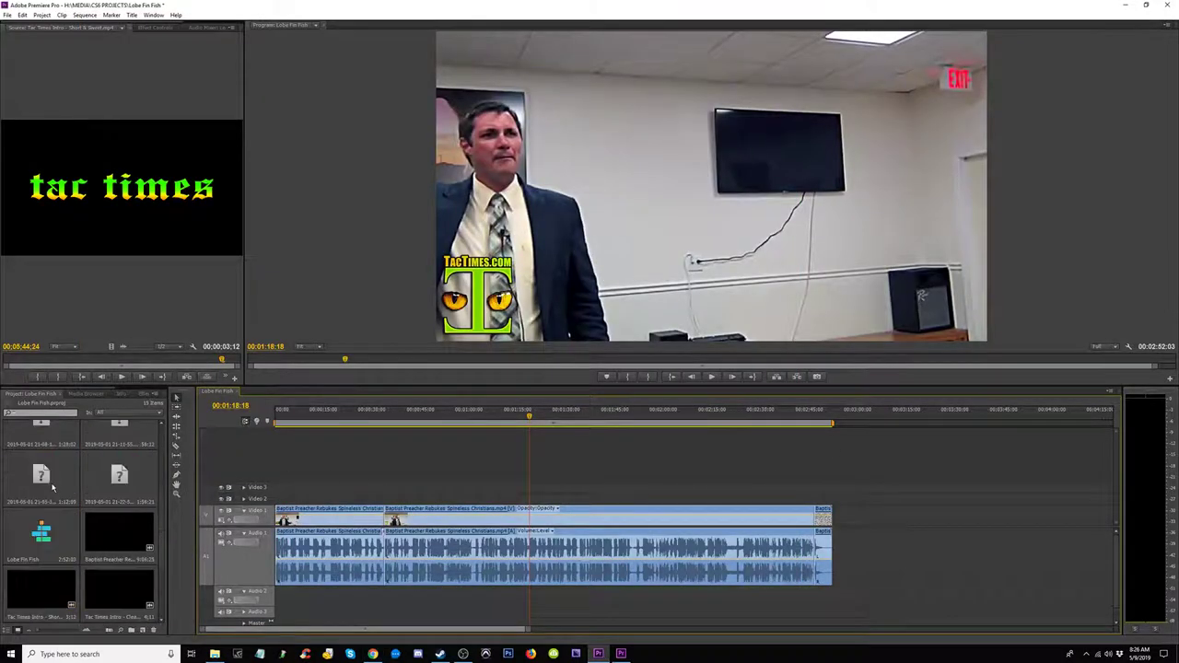
pyautogui.click(29, 560)
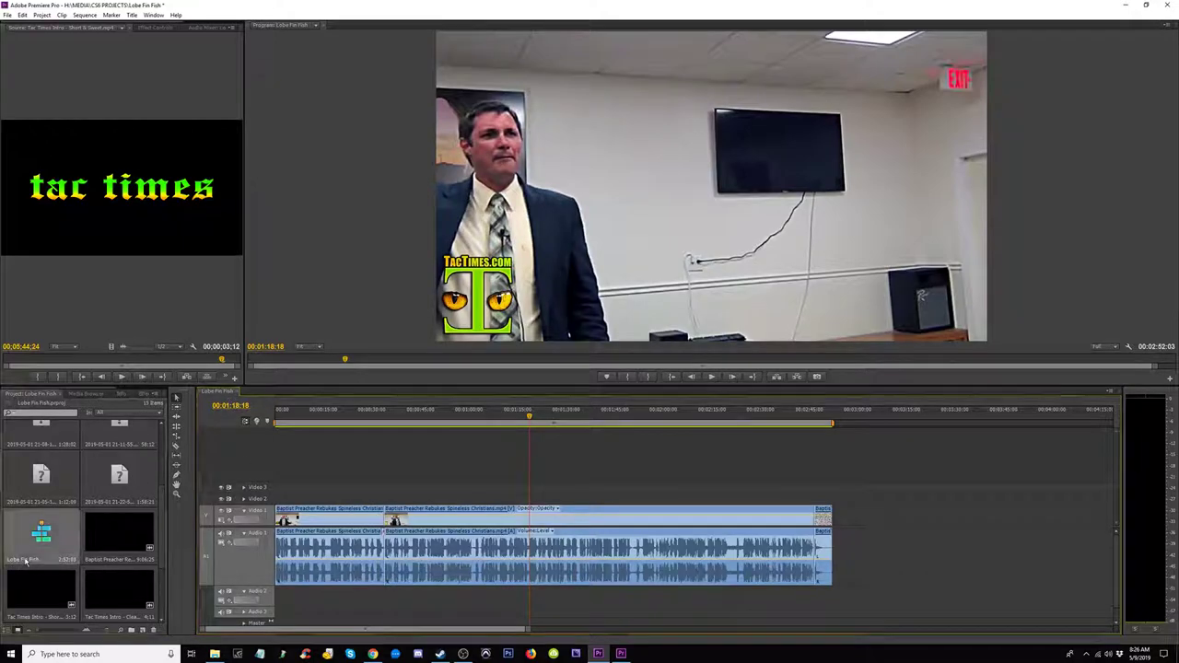
pyautogui.click(29, 560)
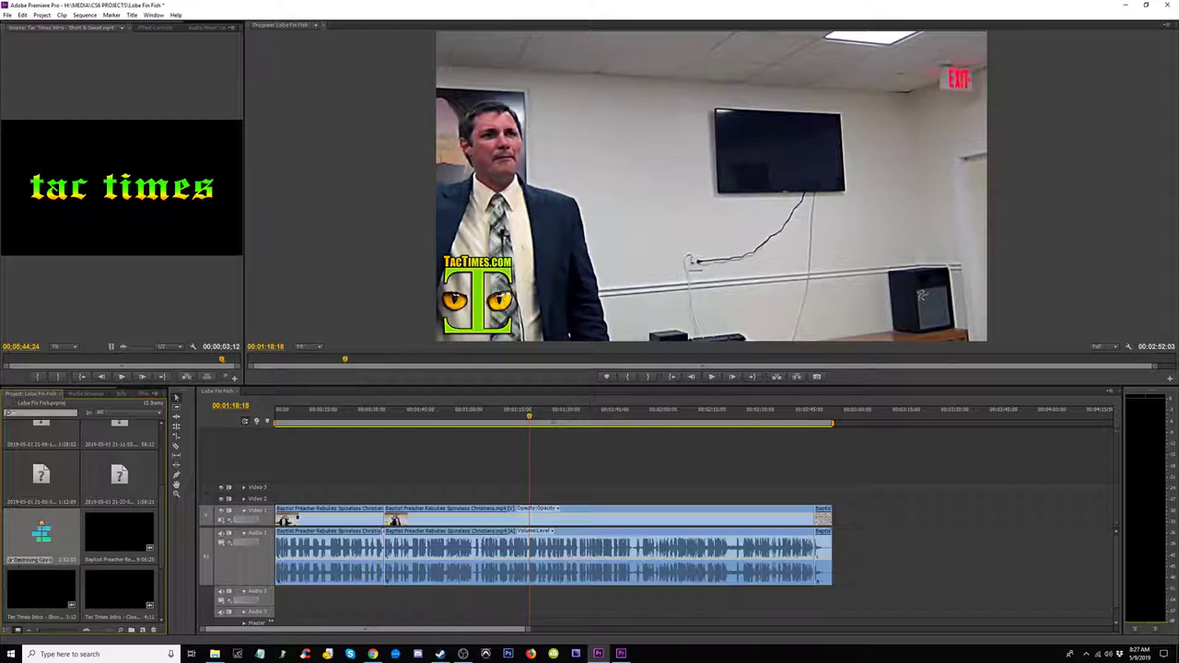
pyautogui.press('Return')
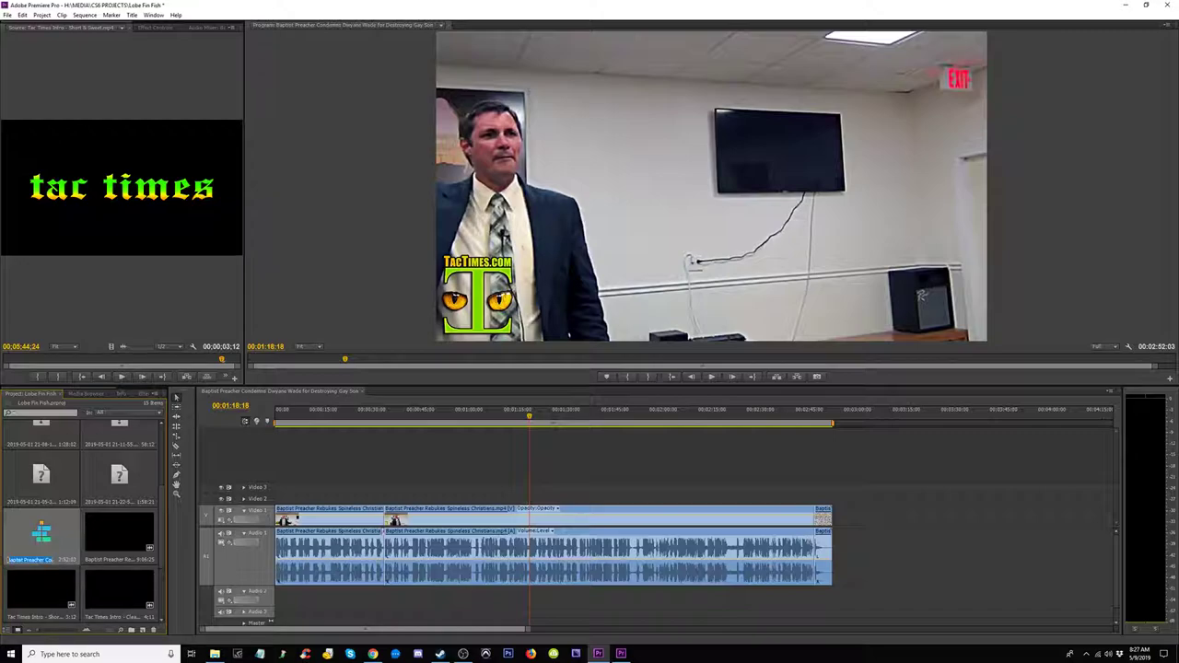
# Step: Rename the sequence "Pastor Condemns Dwyane Wade for Destroying Gay Son" and resume playback from 00:01:18:18
pyautogui.click(31, 559)
pyautogui.click(44, 533)
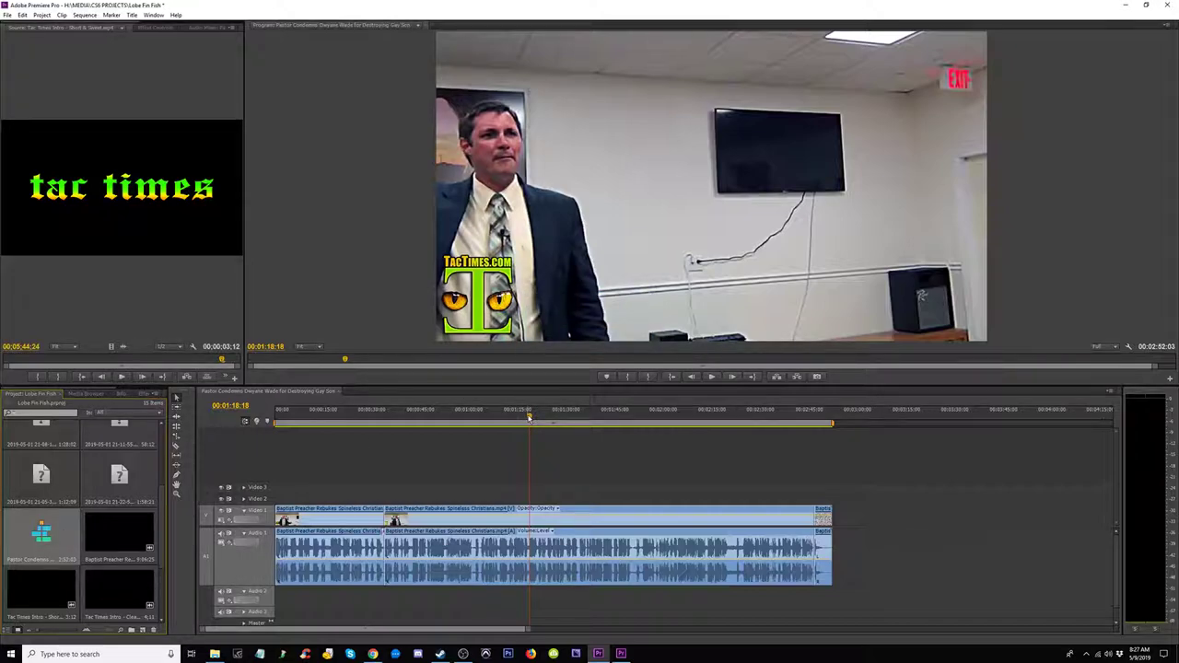
pyautogui.click(531, 417)
pyautogui.press('space')
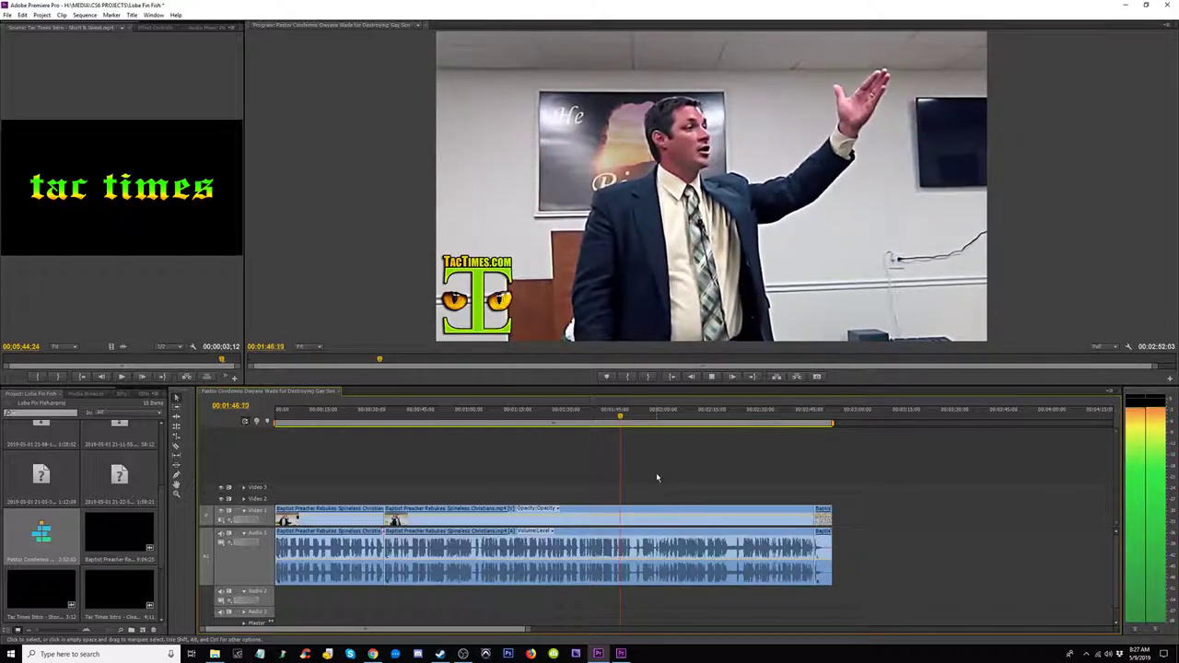
# Step: Switch to Chrome, show the video results for the search, open the TMZ pride parade article and dismiss its pop-up ad
pyautogui.click(373, 653)
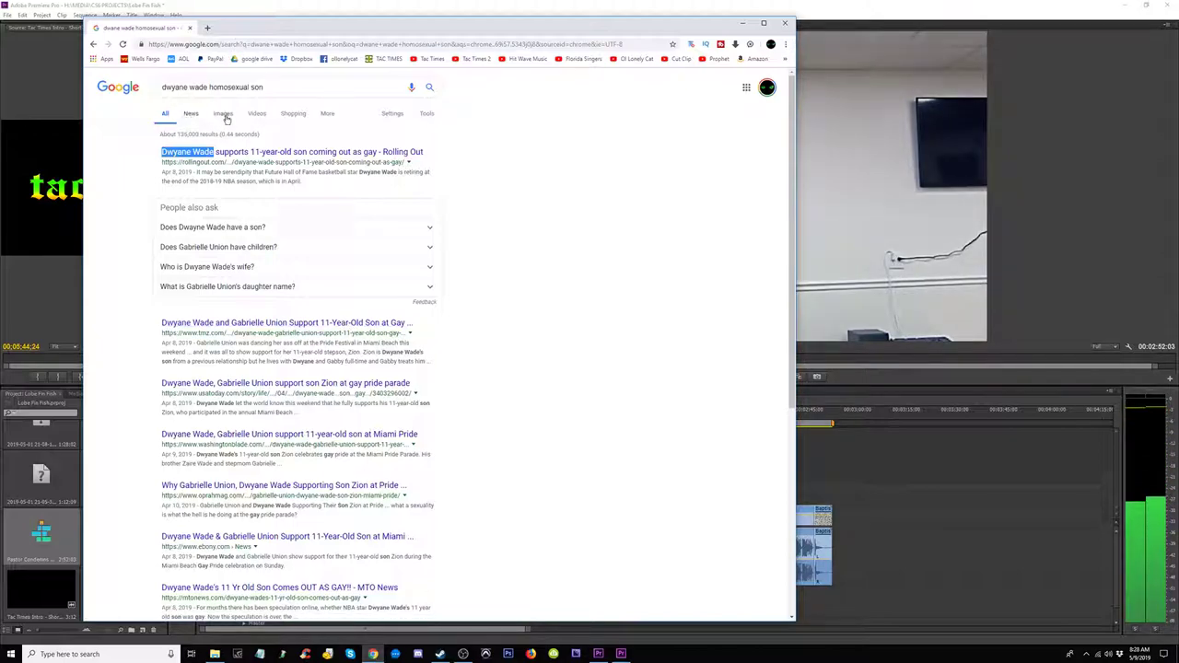
pyautogui.click(259, 114)
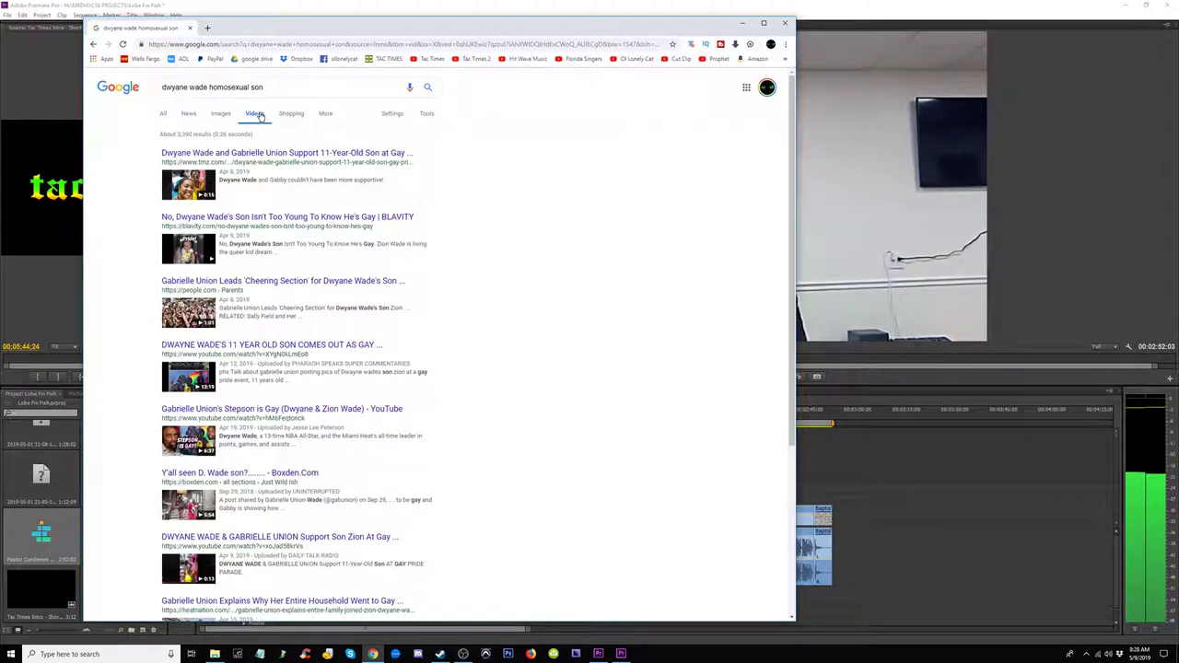
pyautogui.middleClick(290, 155)
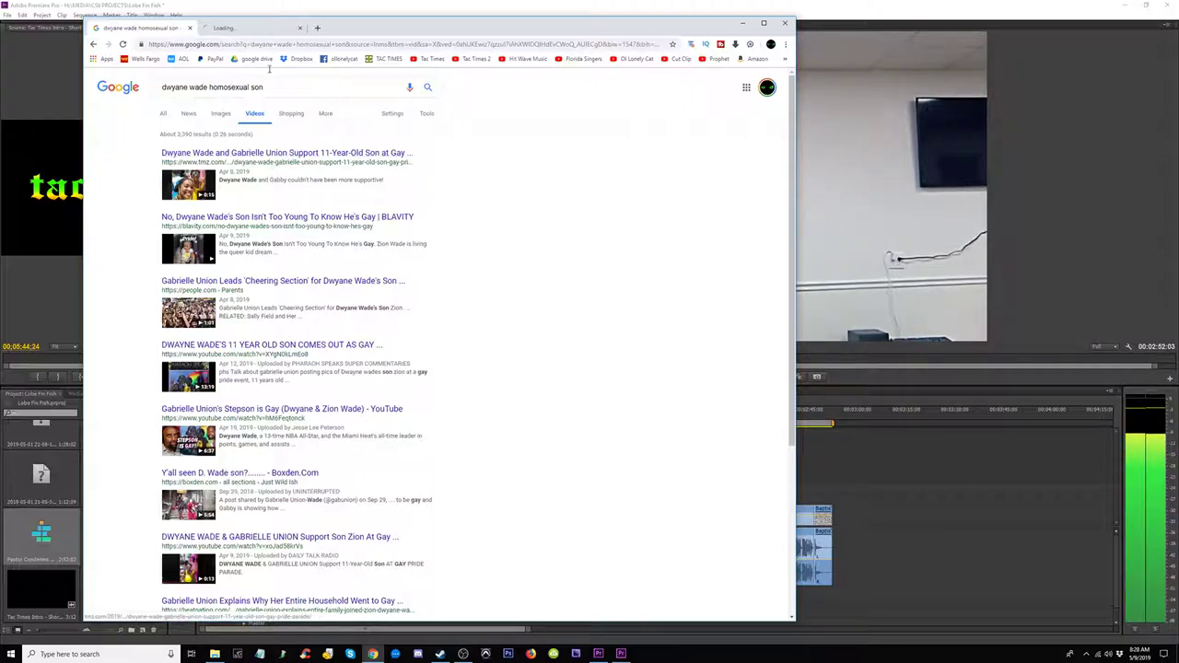
pyautogui.click(241, 27)
pyautogui.scroll(-2, 330, 356)
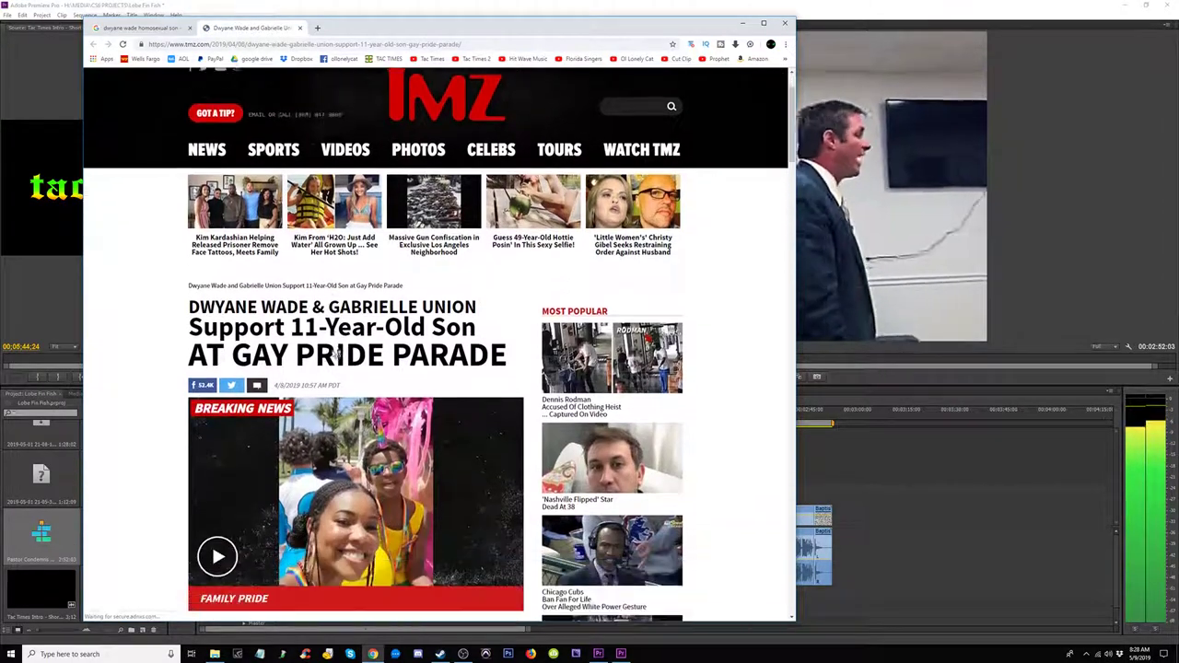
pyautogui.scroll(-1, 336, 350)
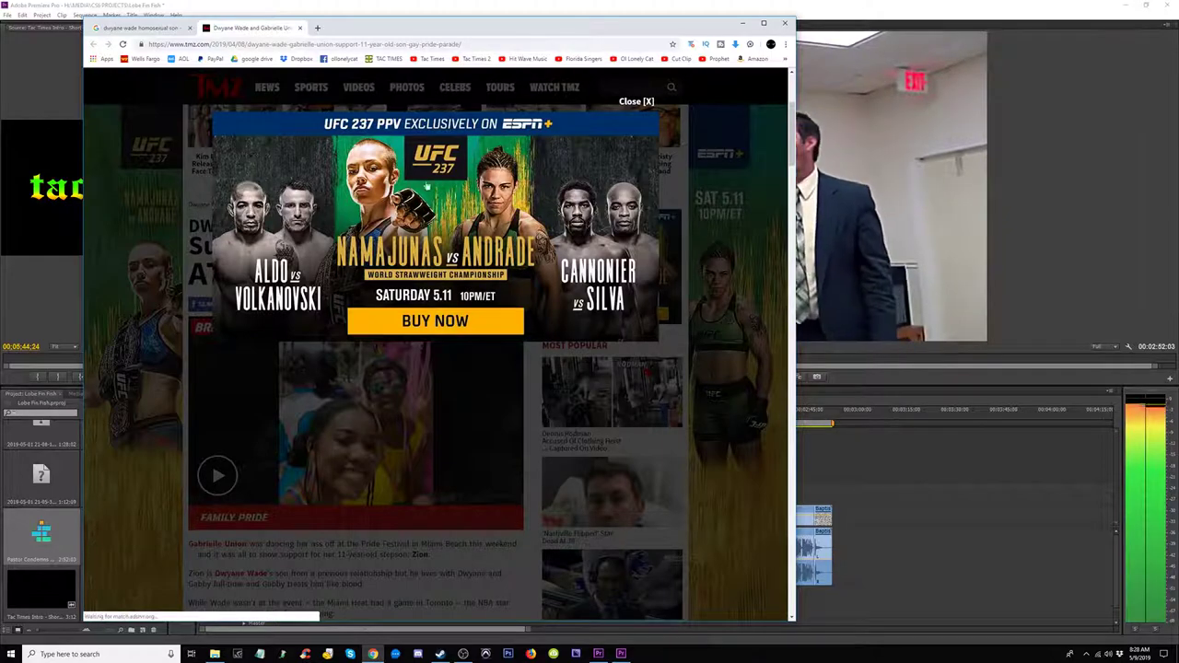
pyautogui.click(638, 101)
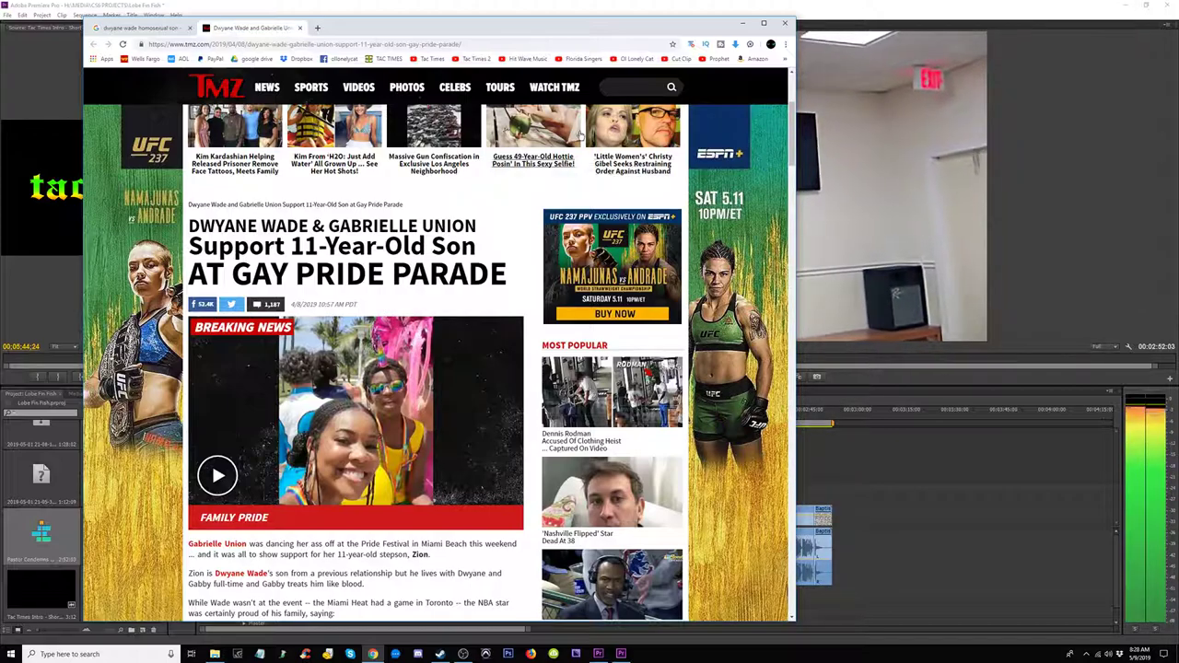
# Step: Maximize the browser window and capture a screenshot of the TMZ article with its headline and photo
pyautogui.click(765, 21)
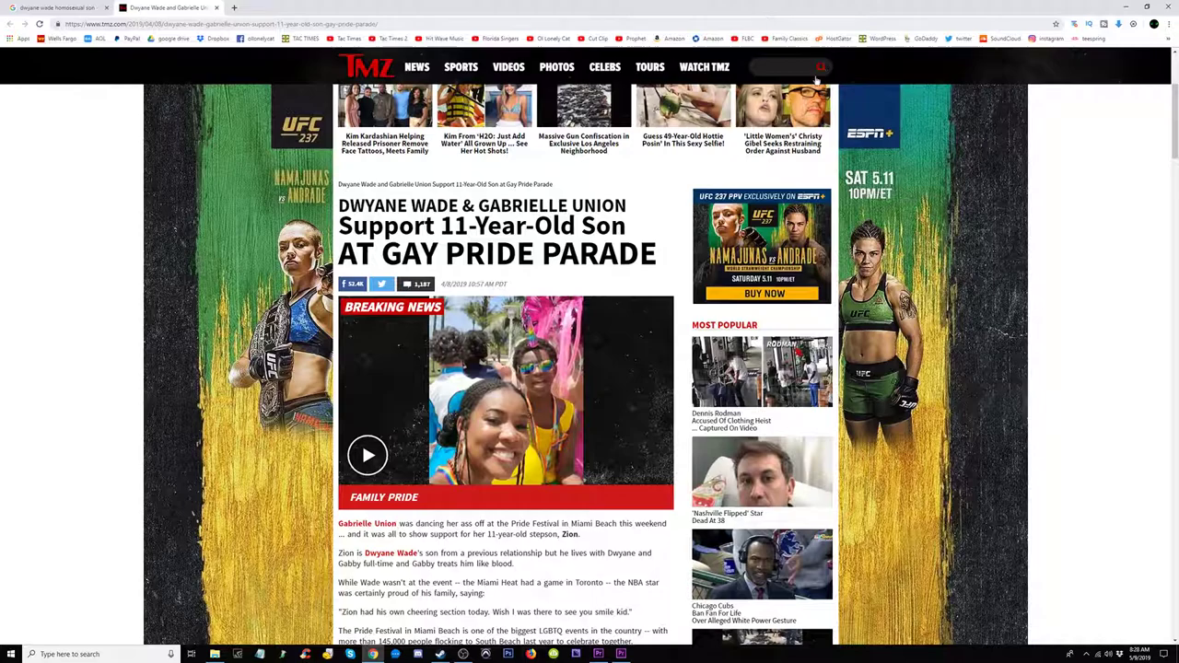
pyautogui.scroll(2, 1026, 378)
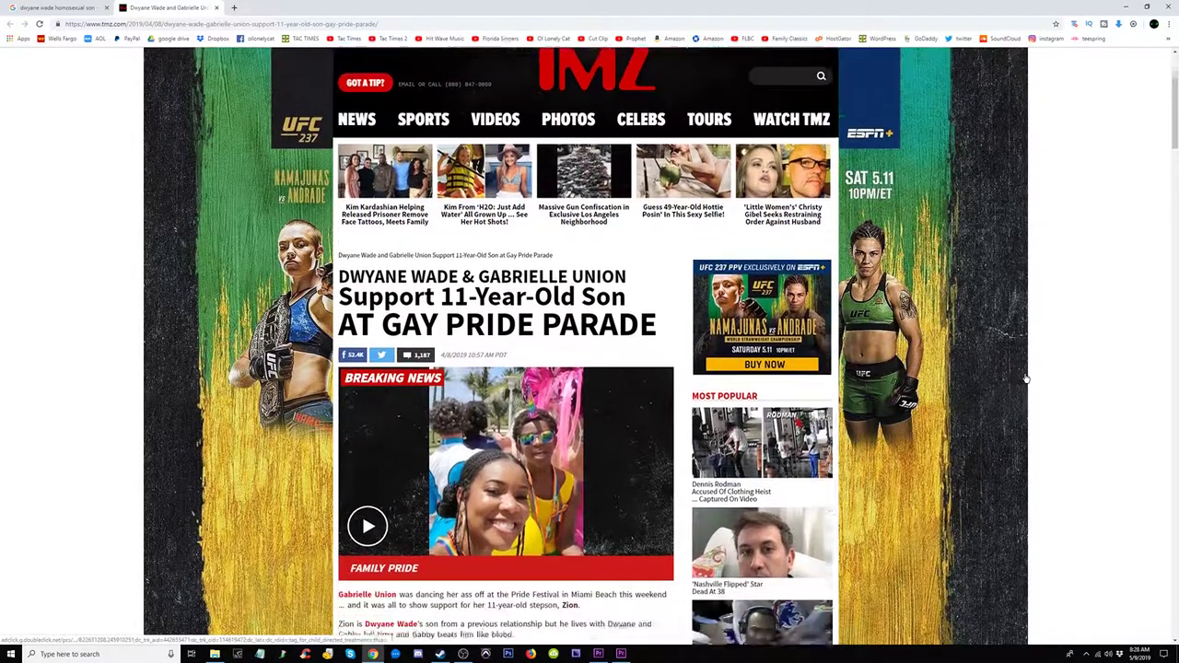
pyautogui.scroll(3, 1027, 378)
pyautogui.scroll(-2, 1026, 378)
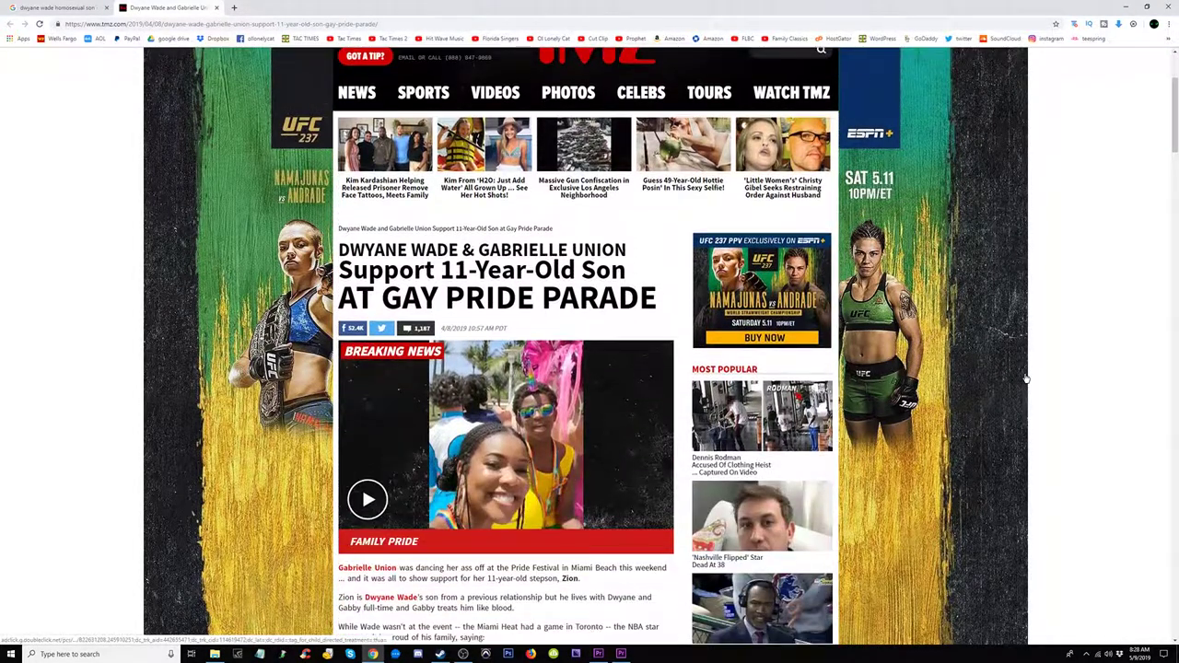
pyautogui.scroll(-1, 1026, 378)
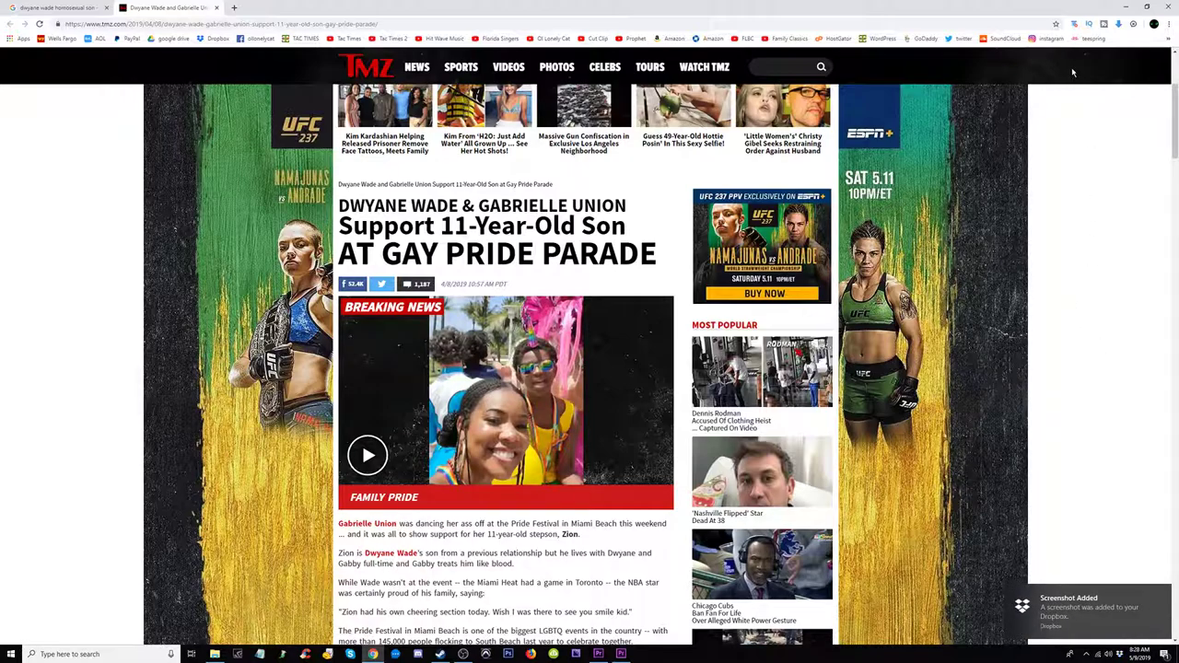
# Step: Enlarge the TMZ article page to examine its headline and photo, reduce it again and close the article
pyautogui.hotkey('ctrl', '+')
pyautogui.hotkey('ctrl', '+')
pyautogui.hotkey('ctrl', '+')
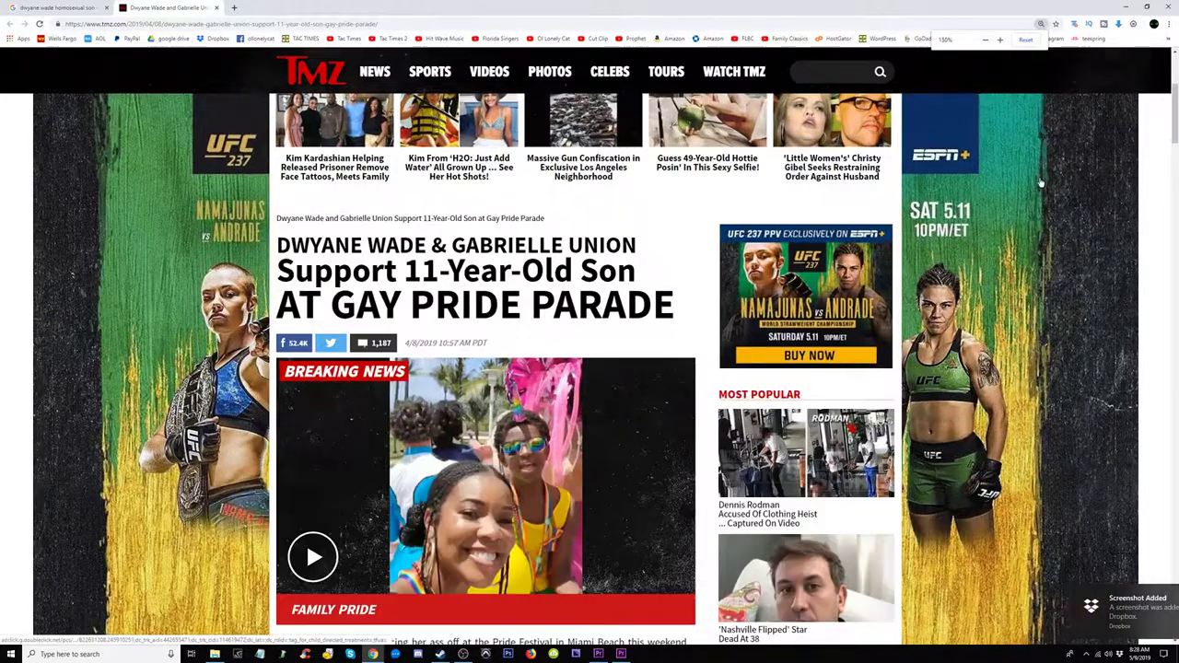
pyautogui.hotkey('ctrl', '+')
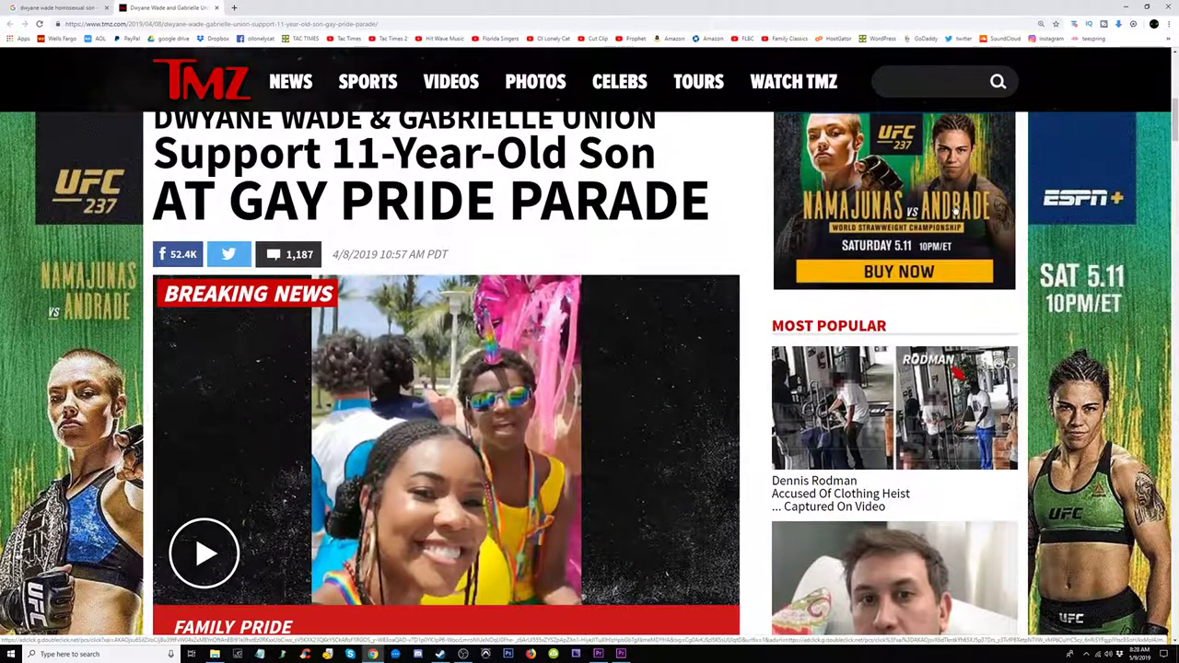
pyautogui.hotkey('ctrl', '-')
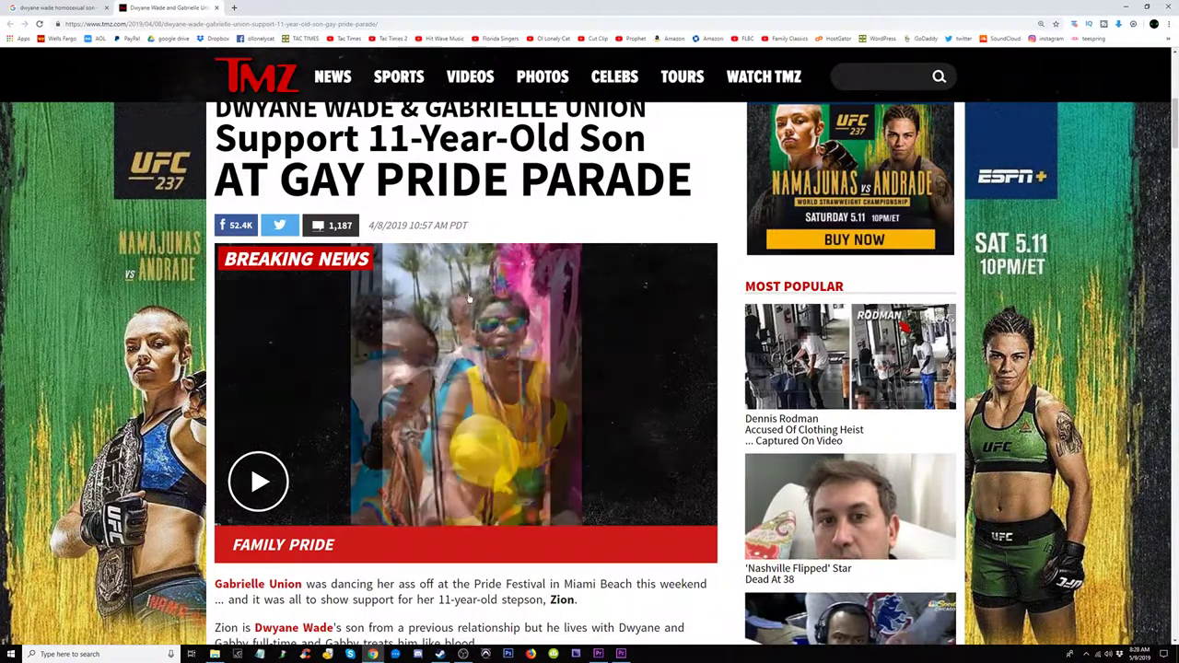
pyautogui.hotkey('ctrl', '-')
pyautogui.hotkey('ctrl', '-')
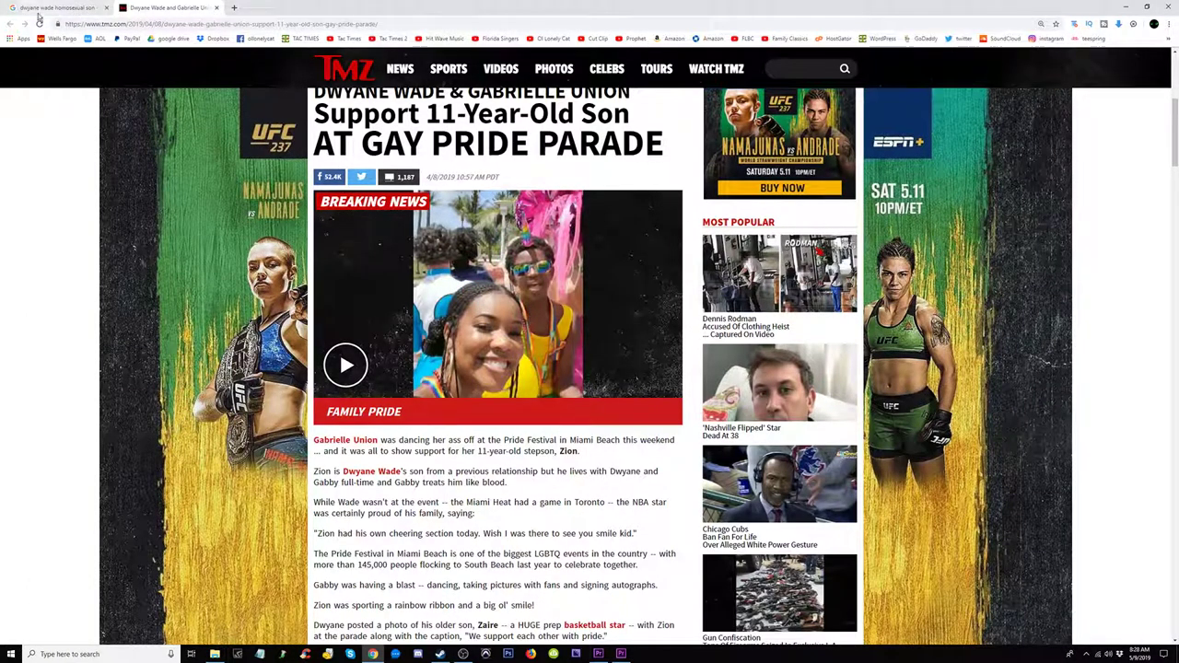
pyautogui.click(217, 8)
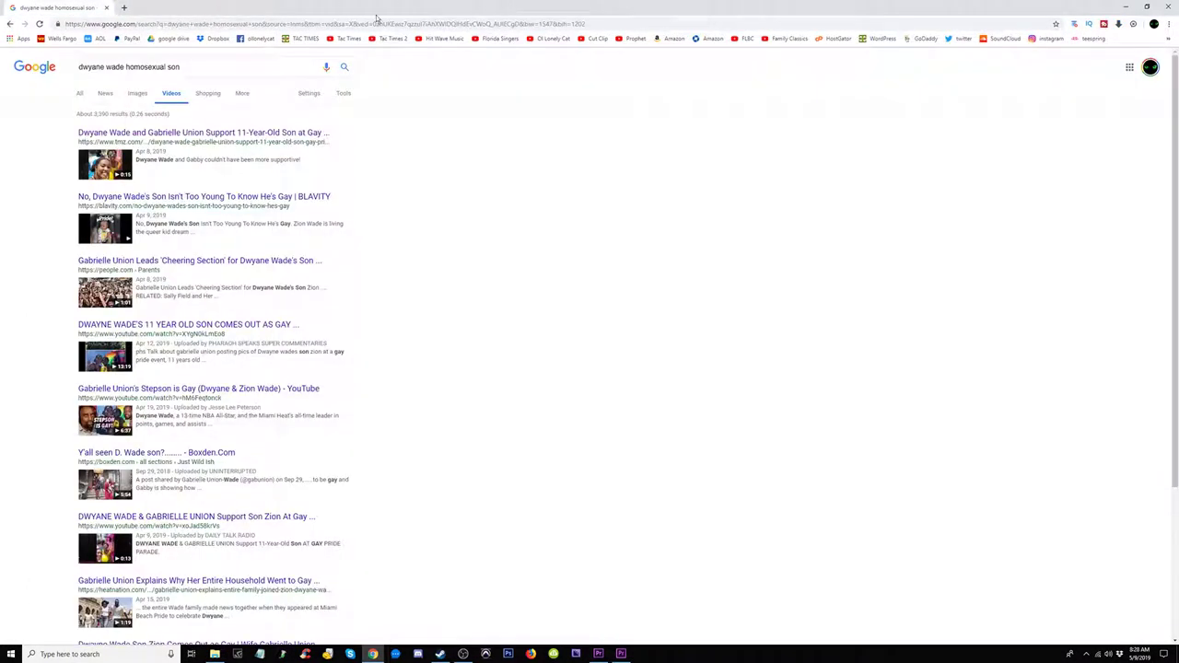
# Step: Return to Premiere Pro, fit the whole sequence in the timeline, check frames at several points and save the project
pyautogui.click(621, 654)
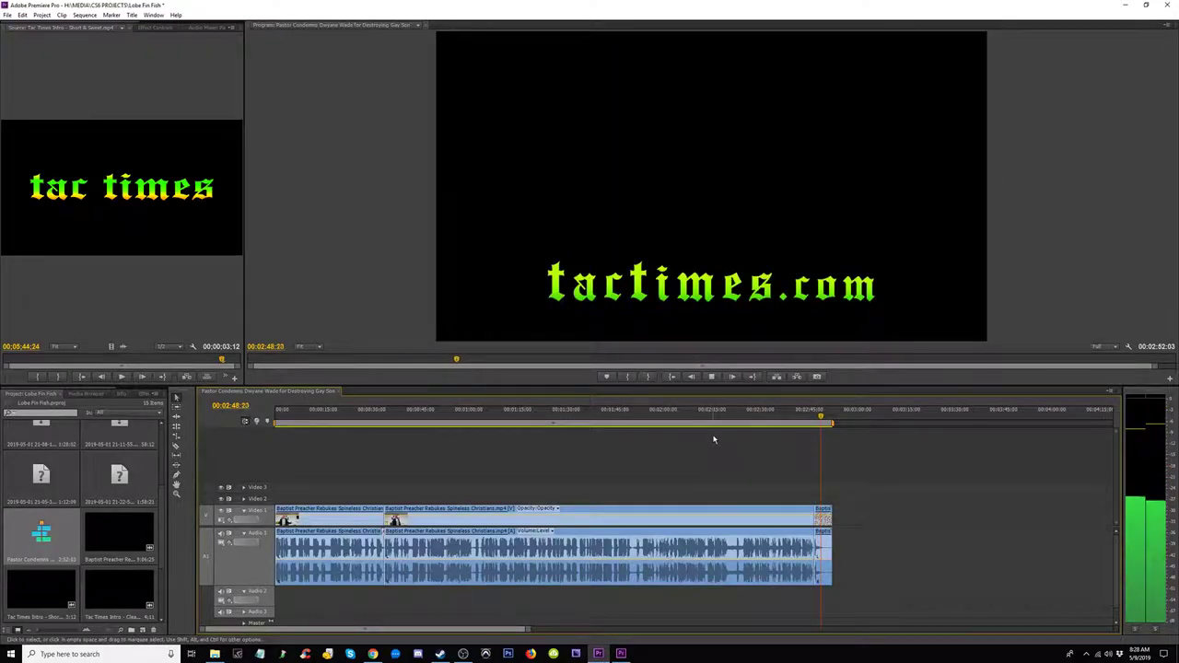
pyautogui.click(587, 419)
pyautogui.press('-')
pyautogui.press('-')
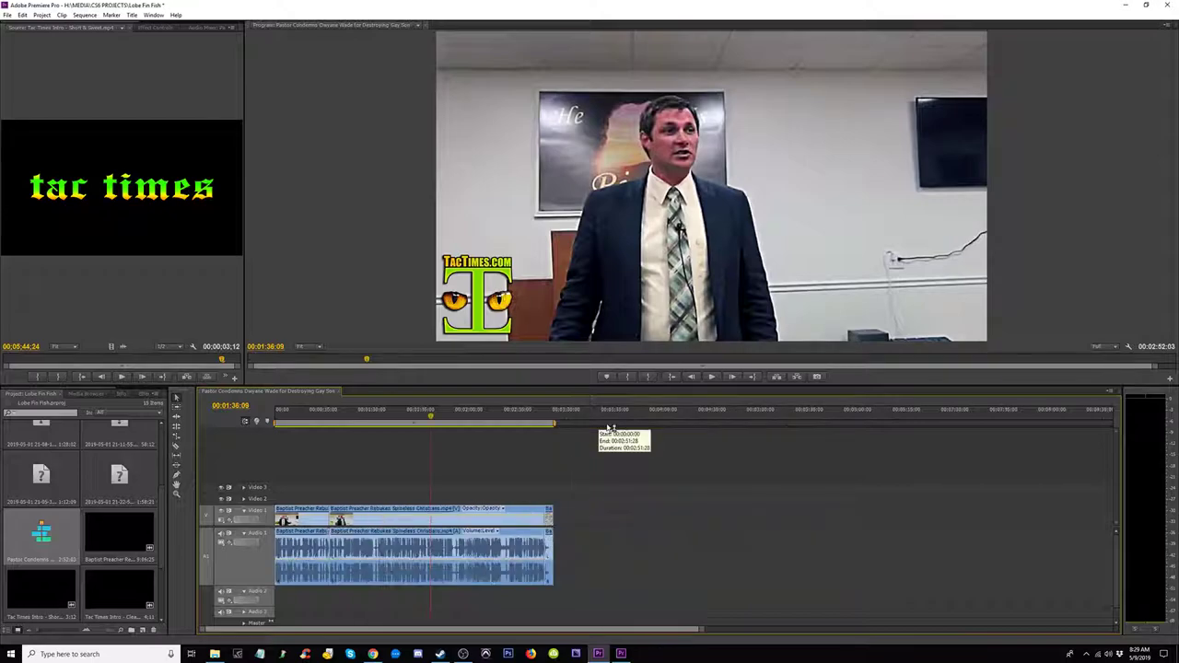
pyautogui.press('=')
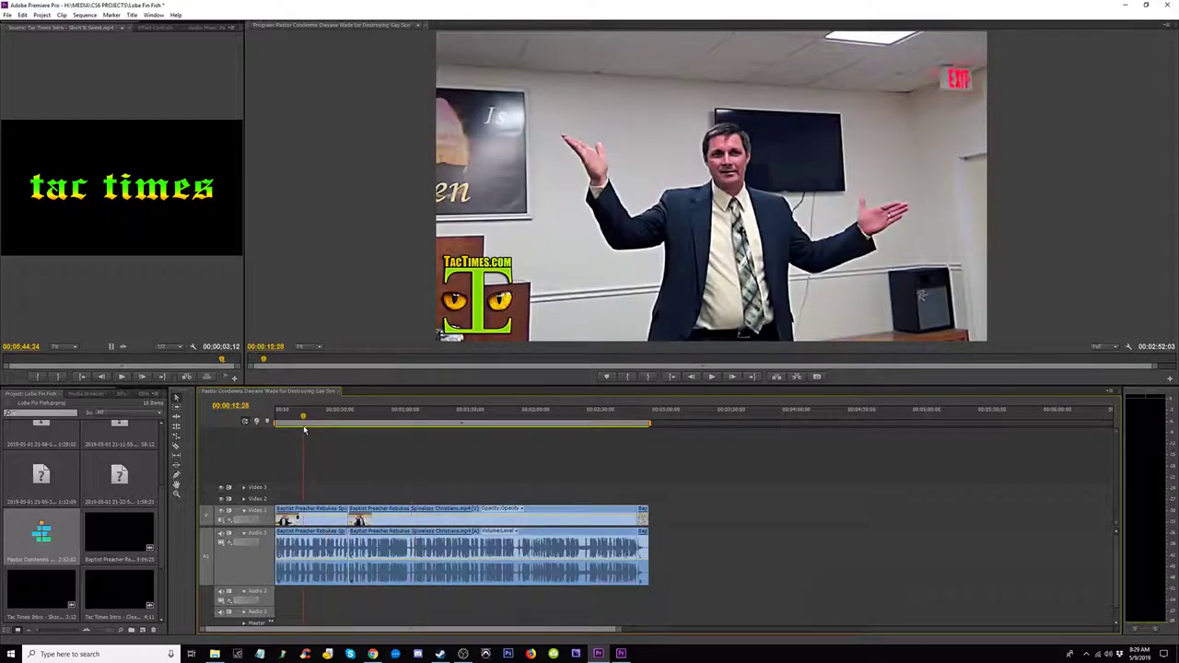
pyautogui.press('-')
pyautogui.click(370, 415)
pyautogui.press('=')
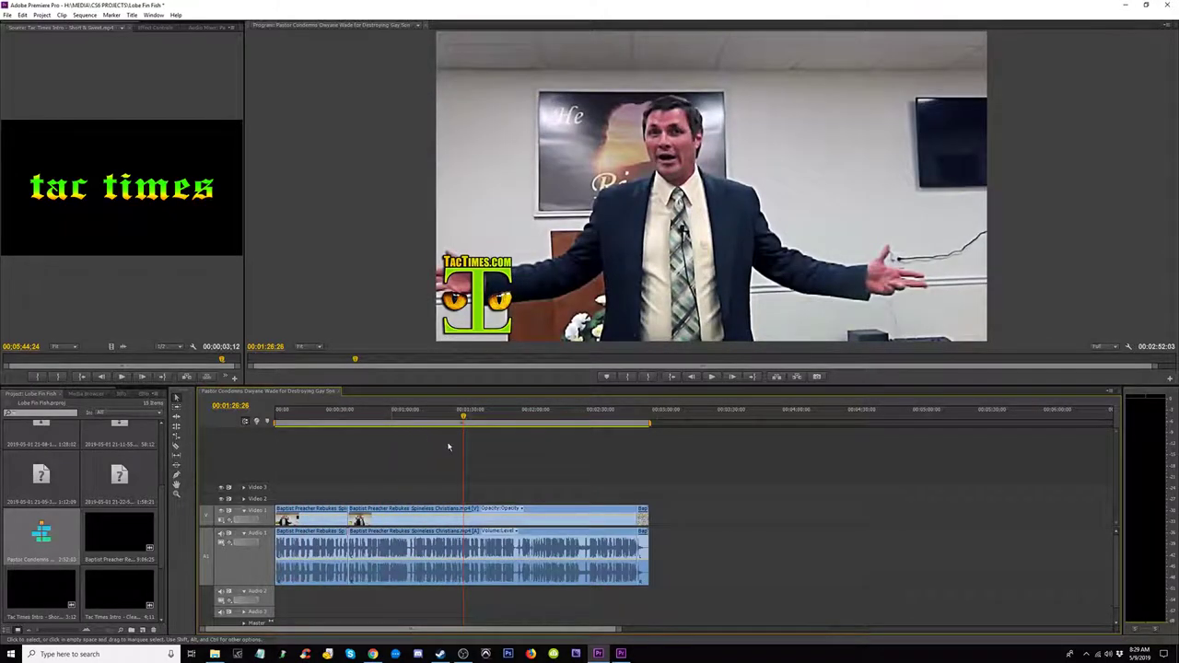
pyautogui.hotkey('ctrl', 's')
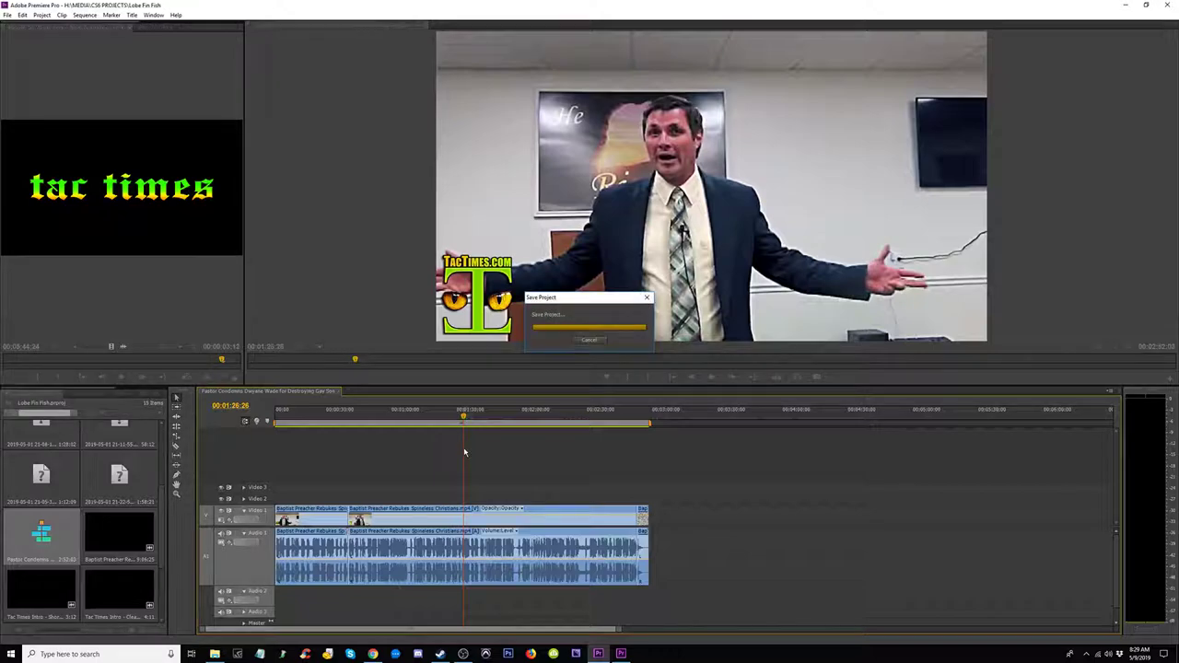
# Step: Play short parts of the preacher footage from several points, ending at 00:01:52:15
pyautogui.click(389, 417)
pyautogui.press('space')
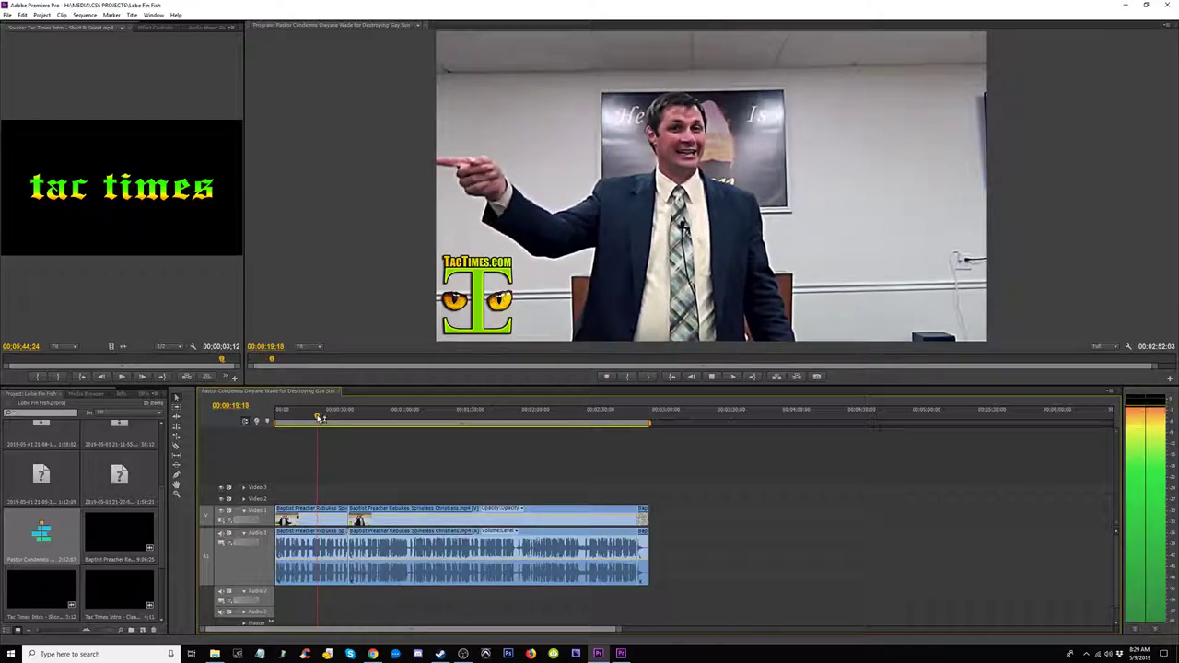
pyautogui.click(300, 417)
pyautogui.press('space')
pyautogui.press('space')
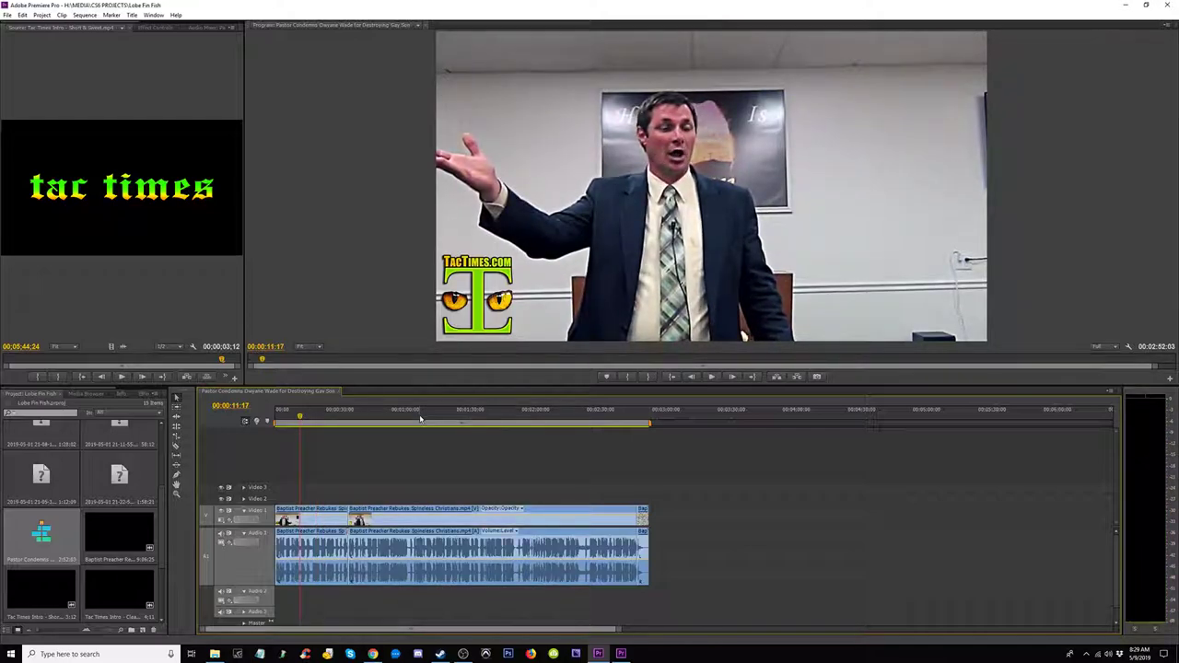
pyautogui.click(519, 417)
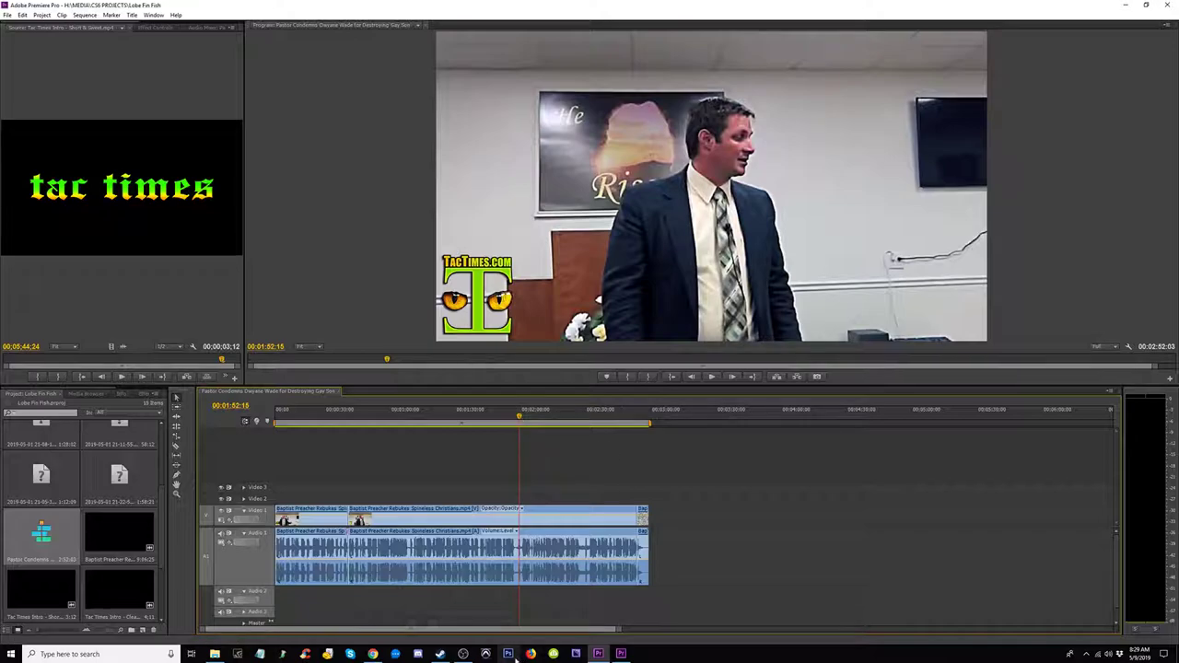
# Step: Switch to Chrome, open the Tac Times YouTube channel and search YouTube for "dwane wade"
pyautogui.click(374, 654)
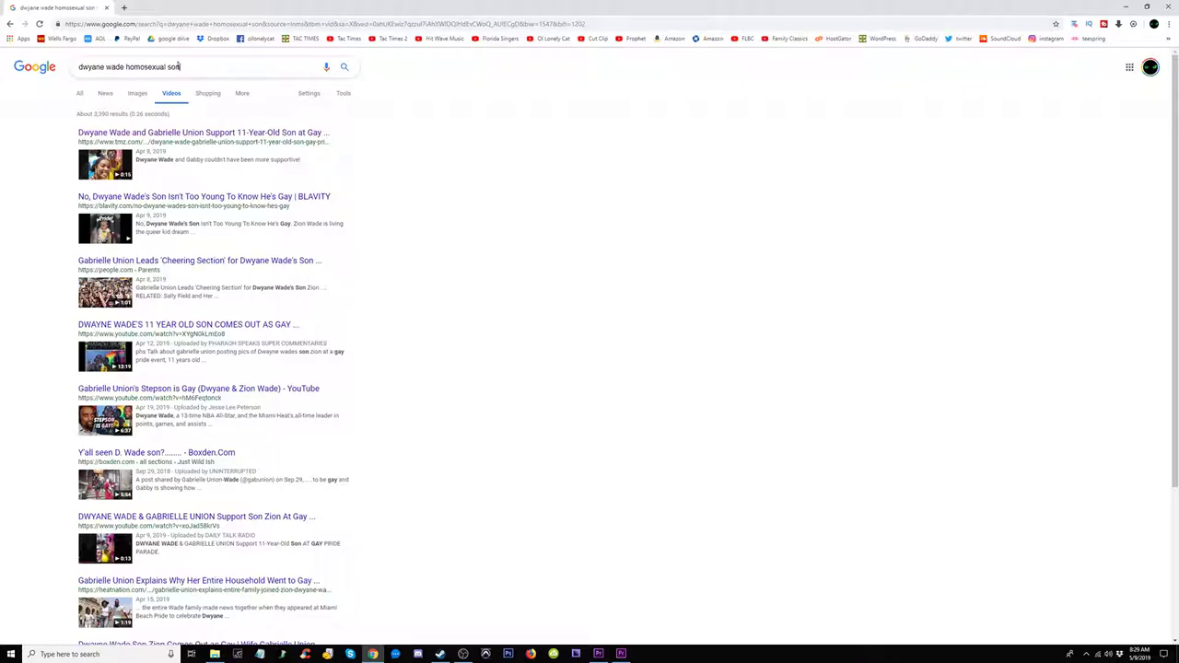
pyautogui.click(349, 38)
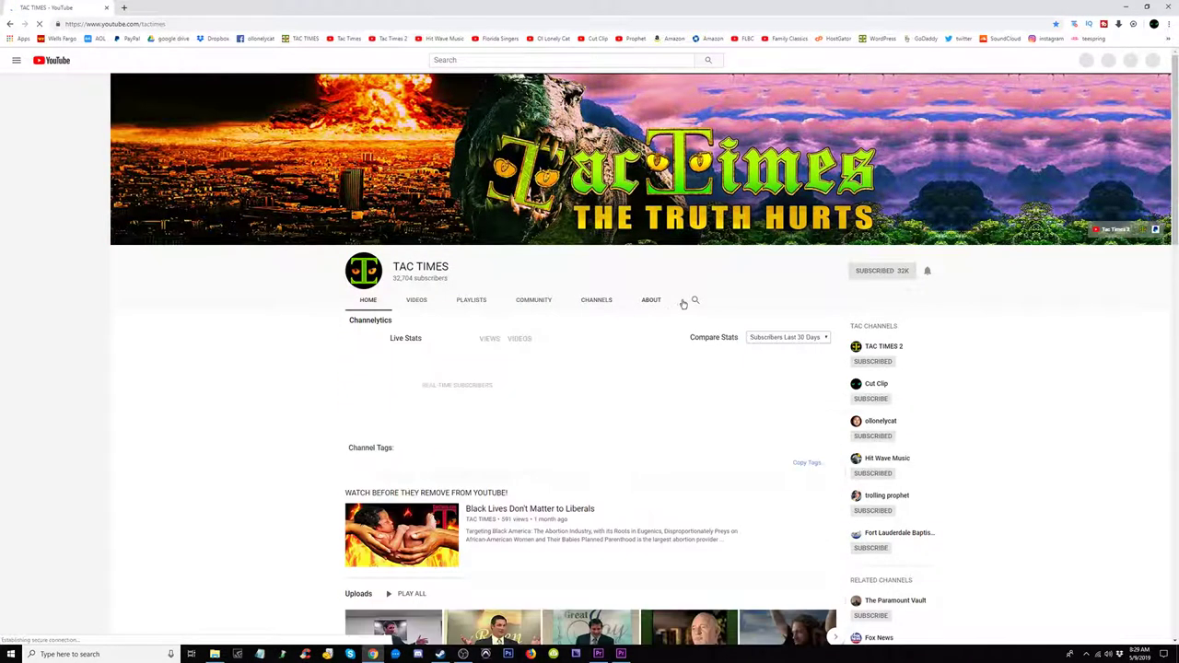
pyautogui.click(466, 61)
pyautogui.write('d')
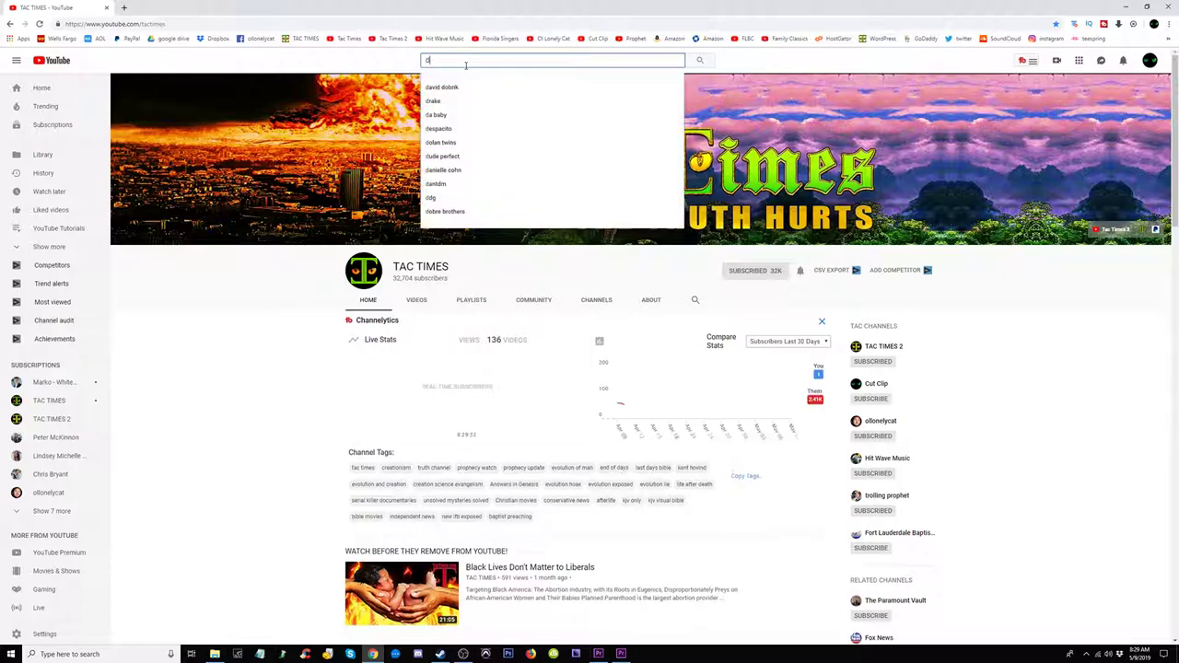
pyautogui.write('wane ')
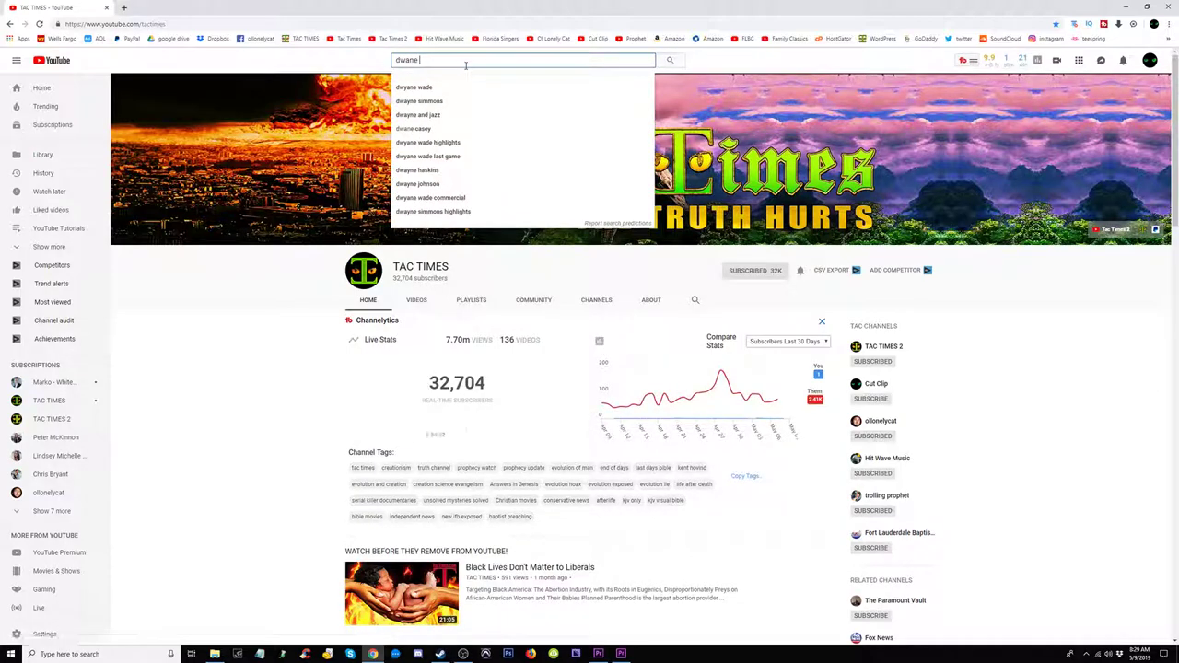
pyautogui.write('wade')
pyautogui.press('Return')
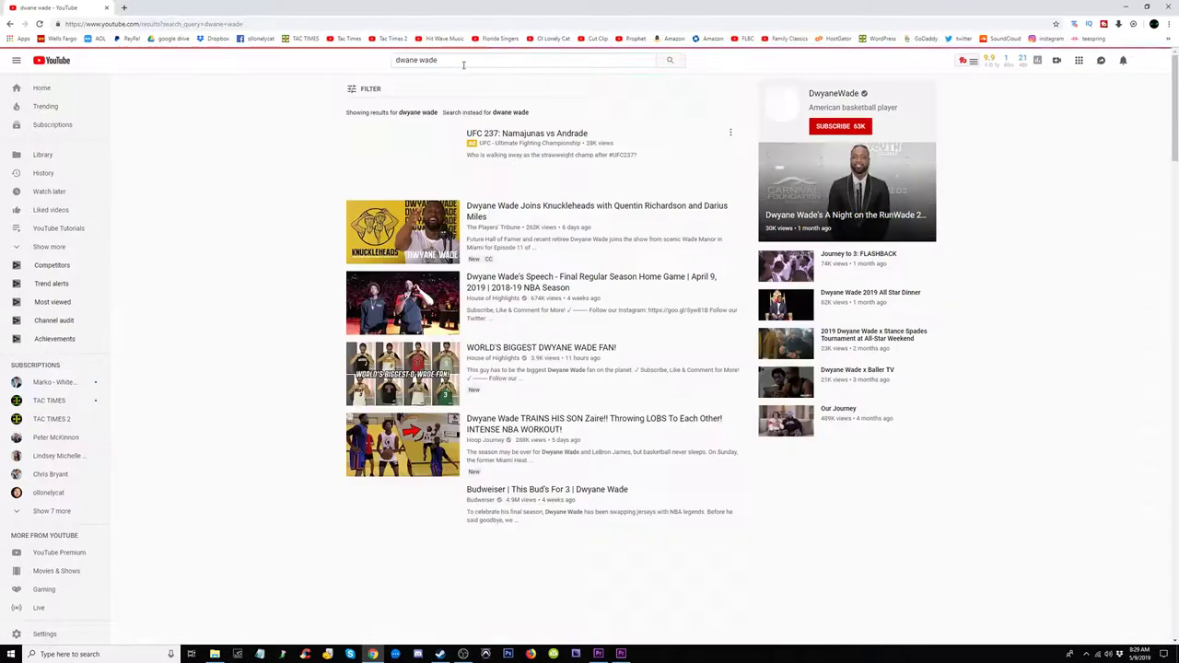
# Step: Refine the YouTube search to "dwane wade gay son"
pyautogui.click(454, 59)
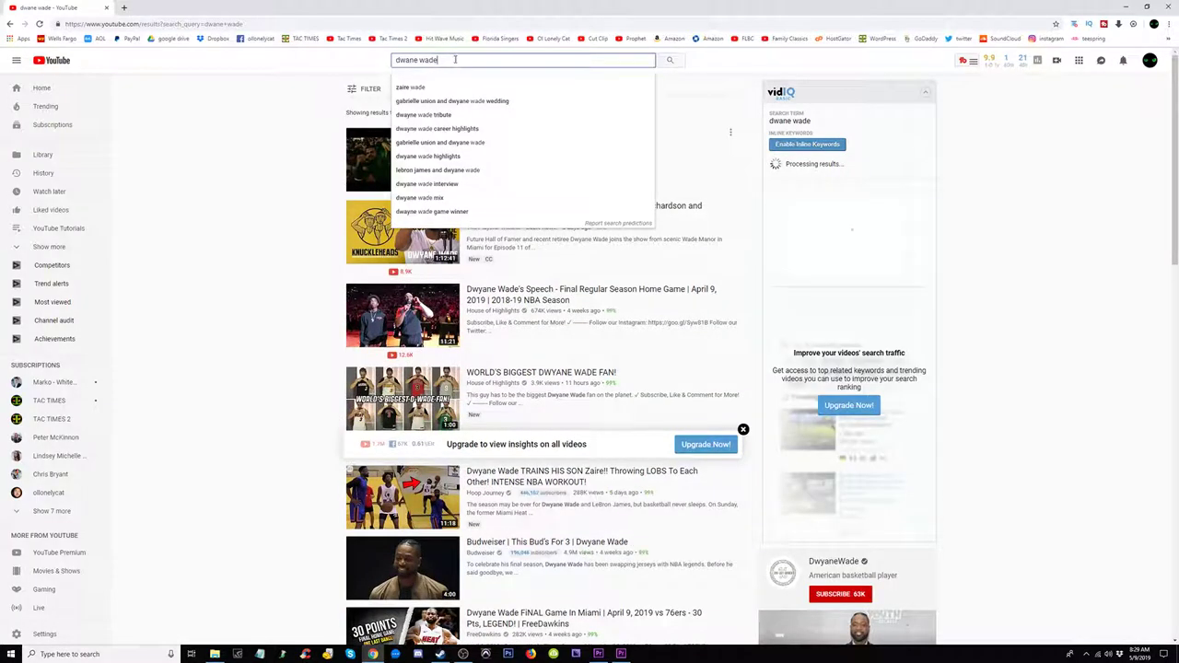
pyautogui.write('gay son')
pyautogui.press('Return')
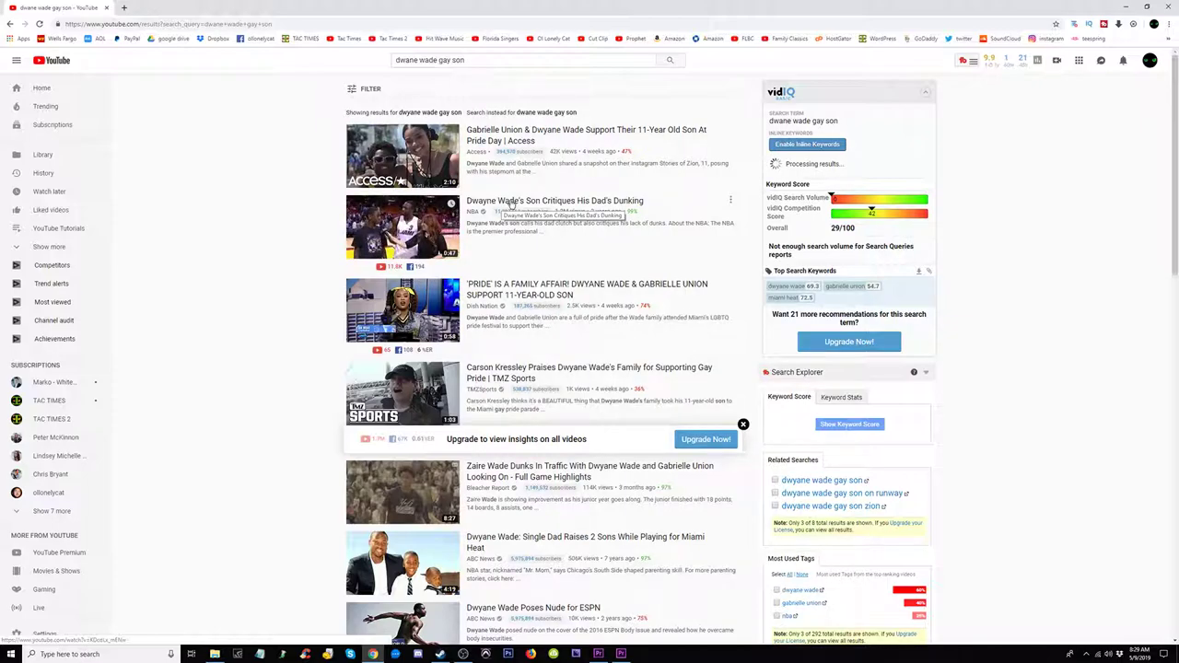
# Step: Open the NBA video "Dwayne Wade's Son Critiques His Dad's Dunking" and skim its footage at several points
pyautogui.click(511, 204)
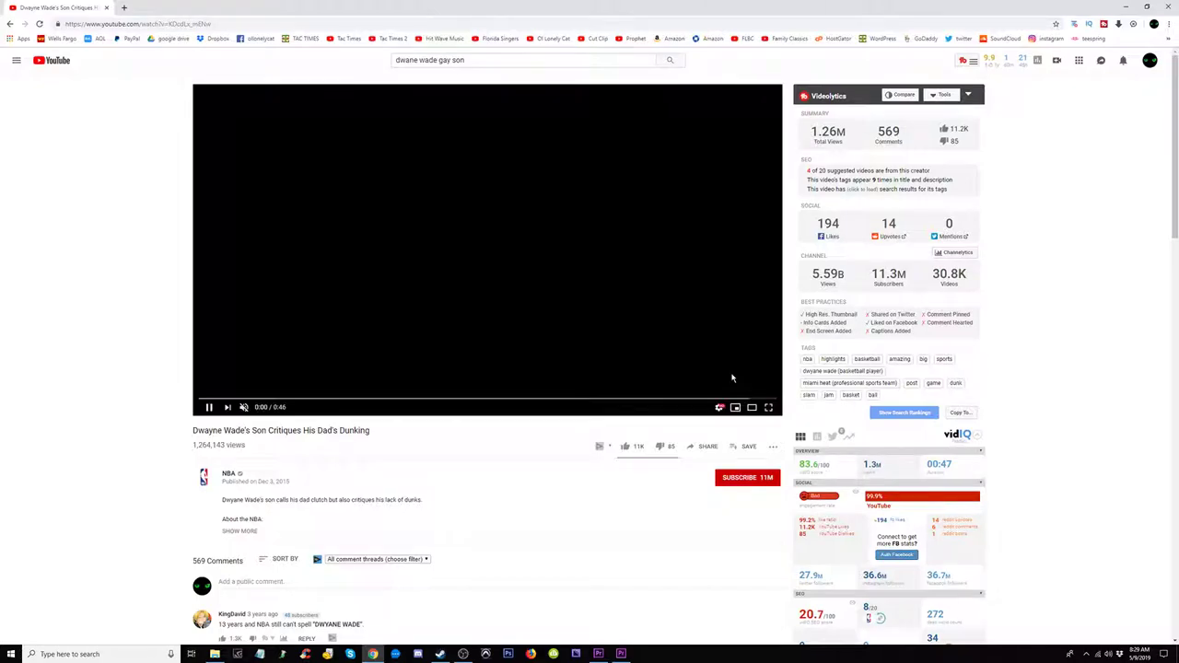
pyautogui.click(324, 400)
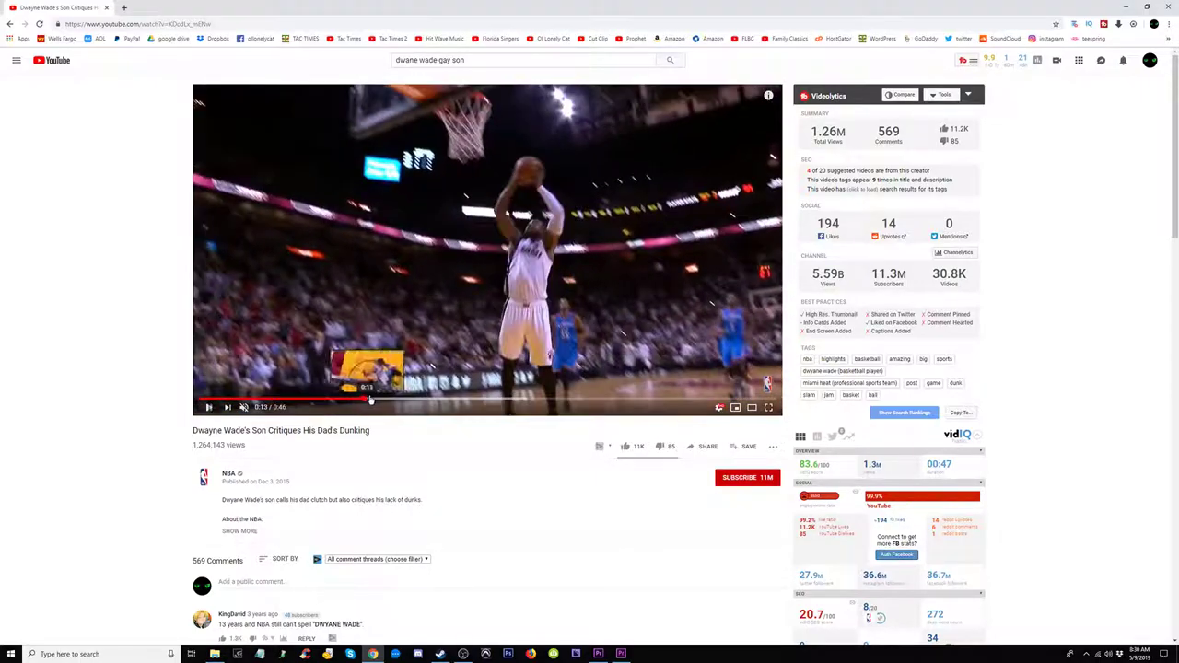
pyautogui.click(370, 399)
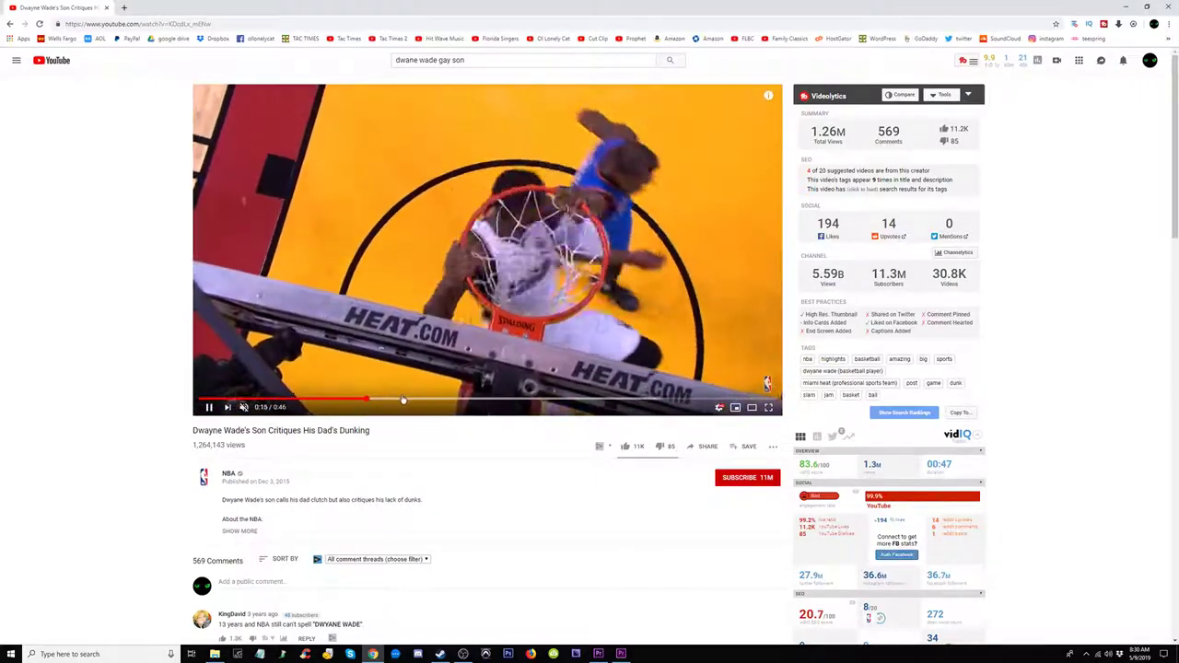
pyautogui.click(421, 400)
pyautogui.click(590, 402)
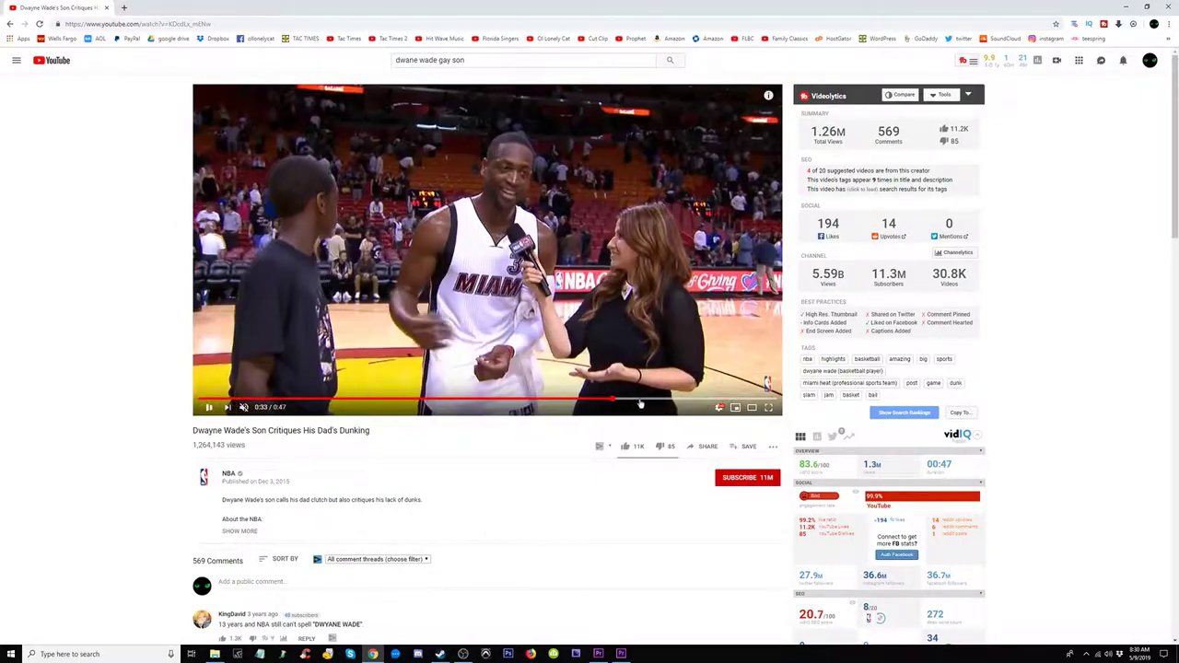
pyautogui.click(687, 401)
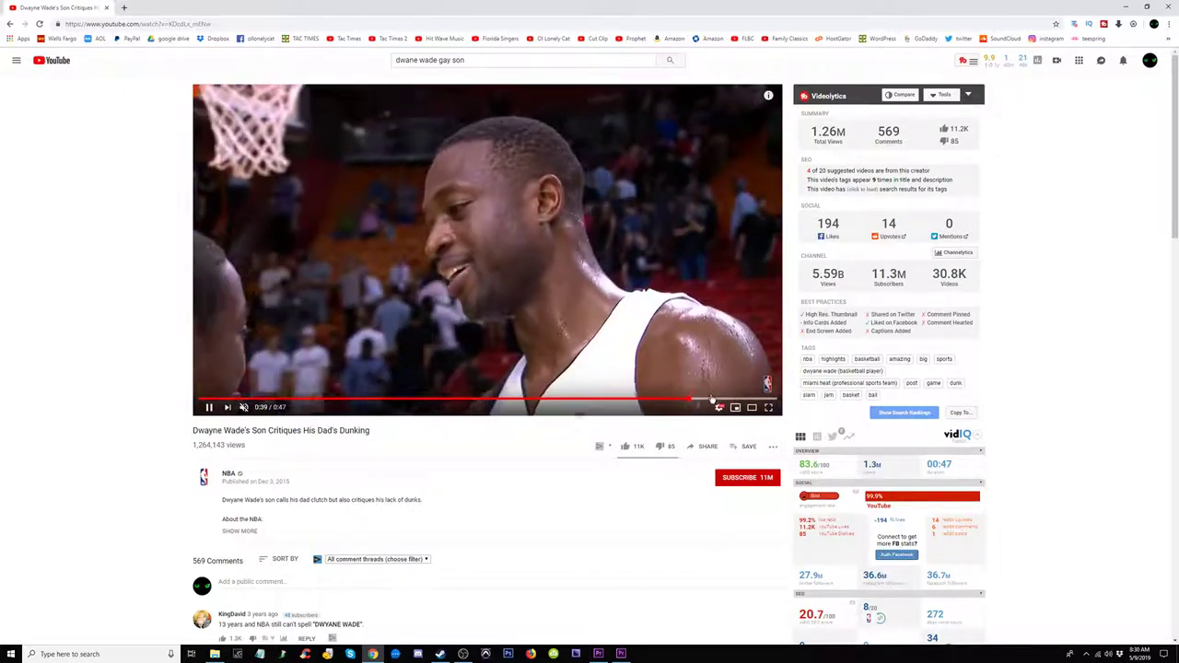
pyautogui.click(536, 399)
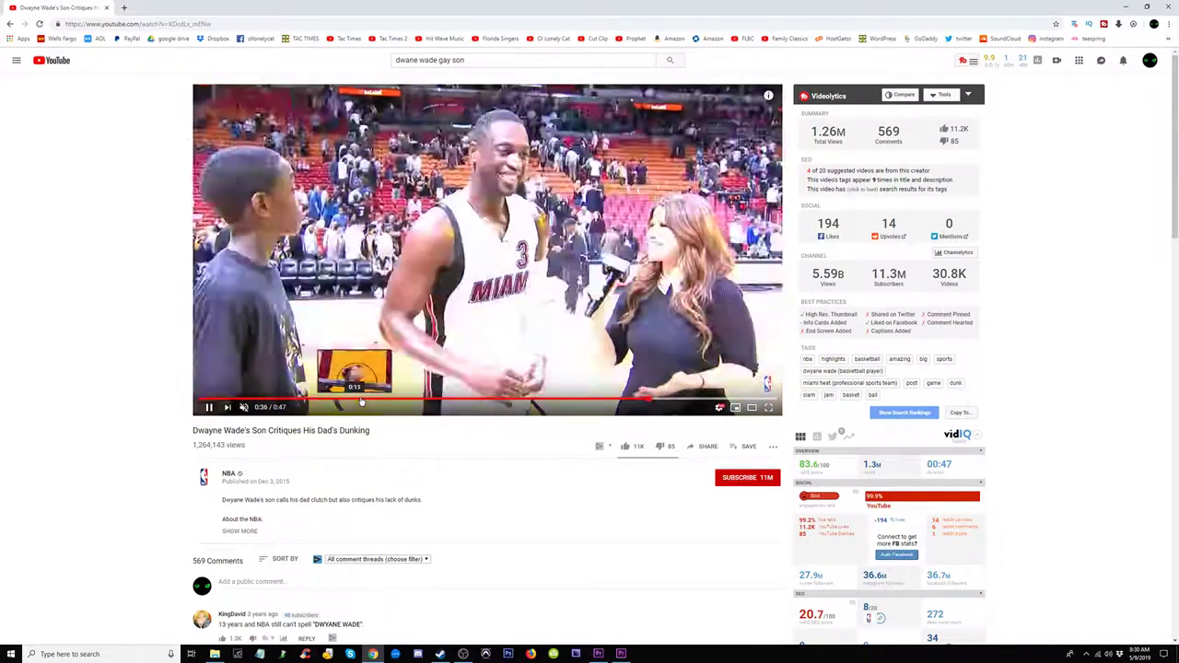
# Step: Look through the video's comments, replay it from about 0:18 and pause at 0:29 on the interview
pyautogui.scroll(-2, 475, 463)
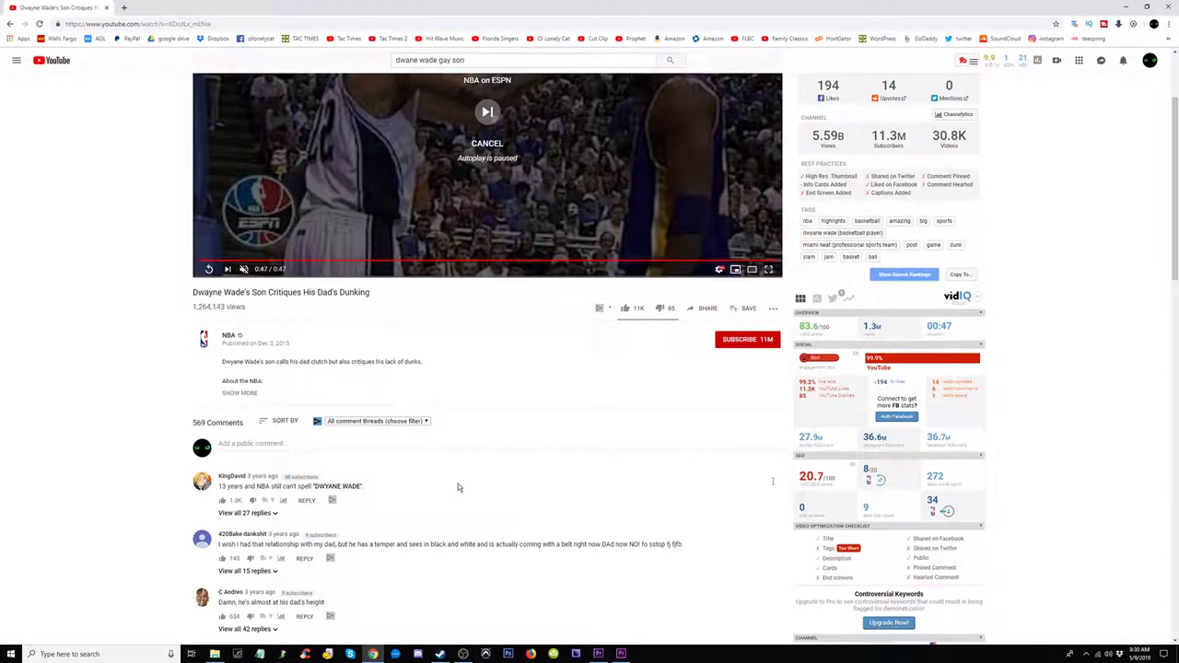
pyautogui.scroll(-3, 458, 487)
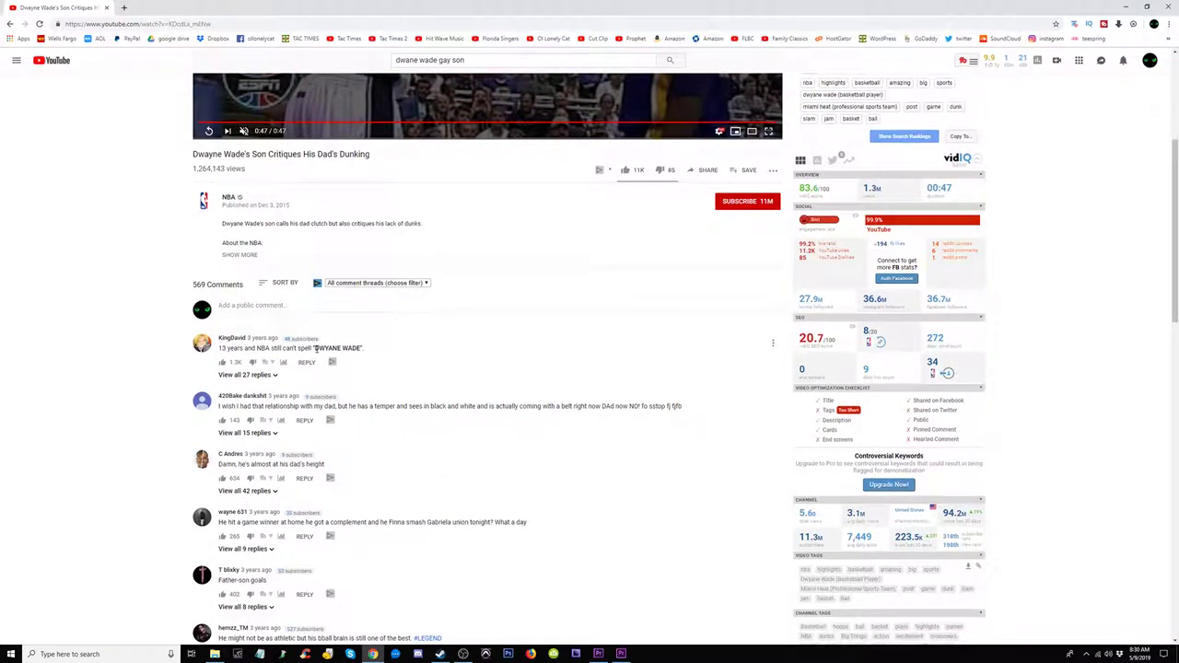
pyautogui.scroll(4, 497, 366)
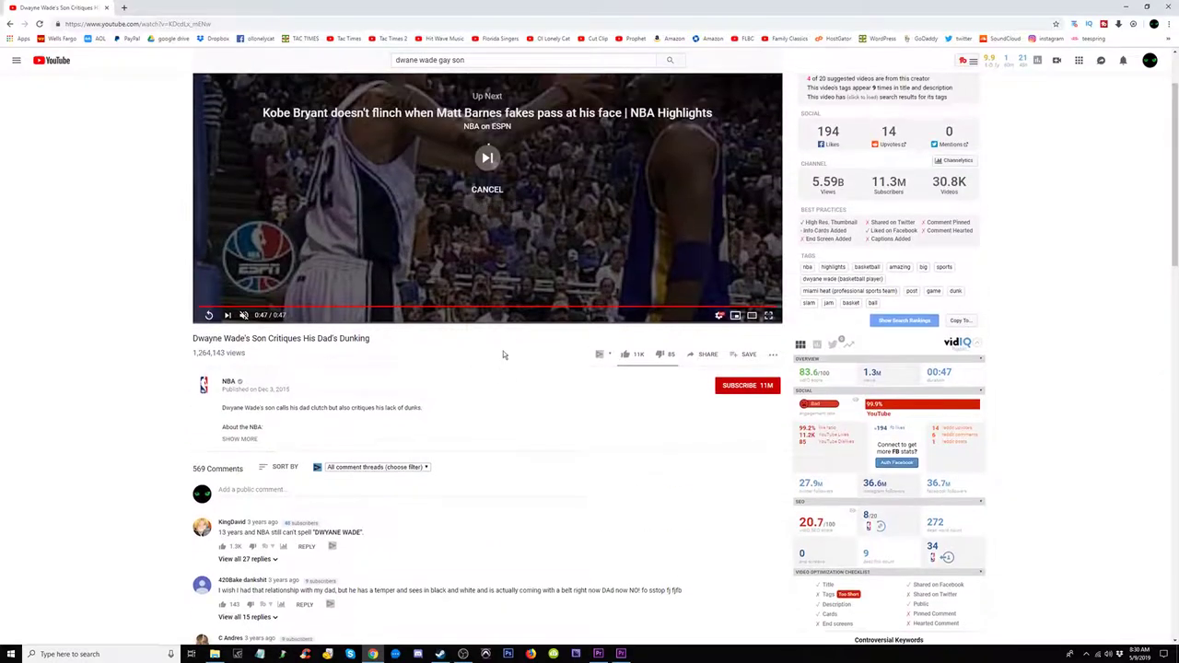
pyautogui.click(426, 310)
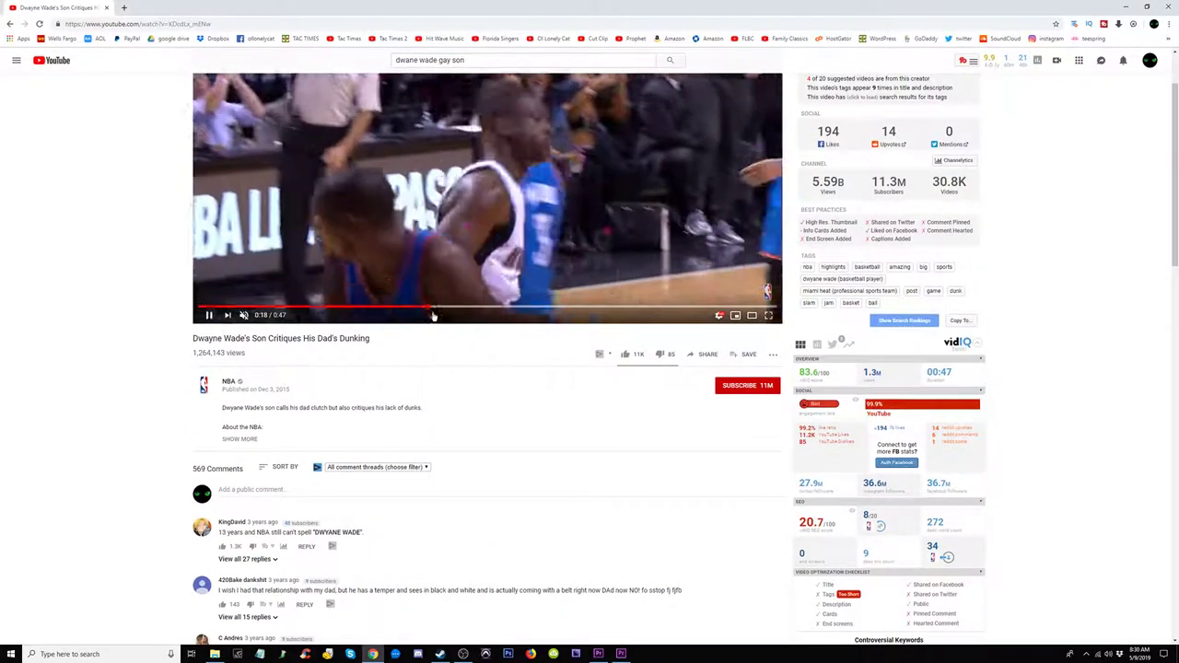
pyautogui.scroll(2, 433, 317)
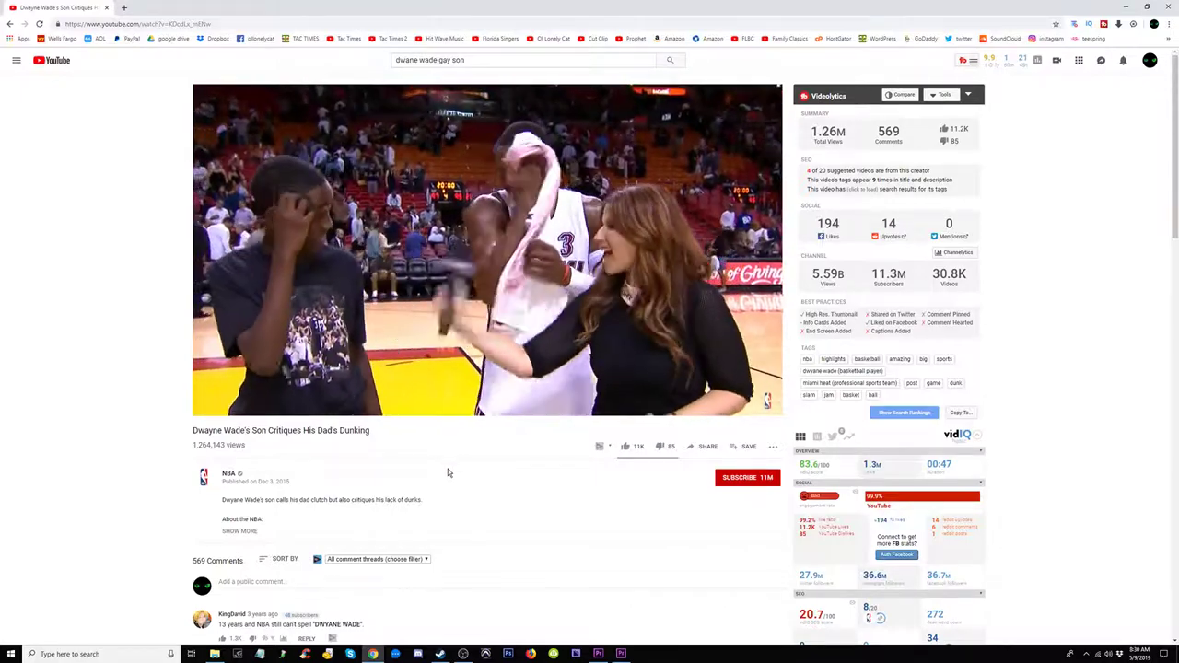
pyautogui.scroll(-1, 442, 493)
pyautogui.scroll(-3, 441, 496)
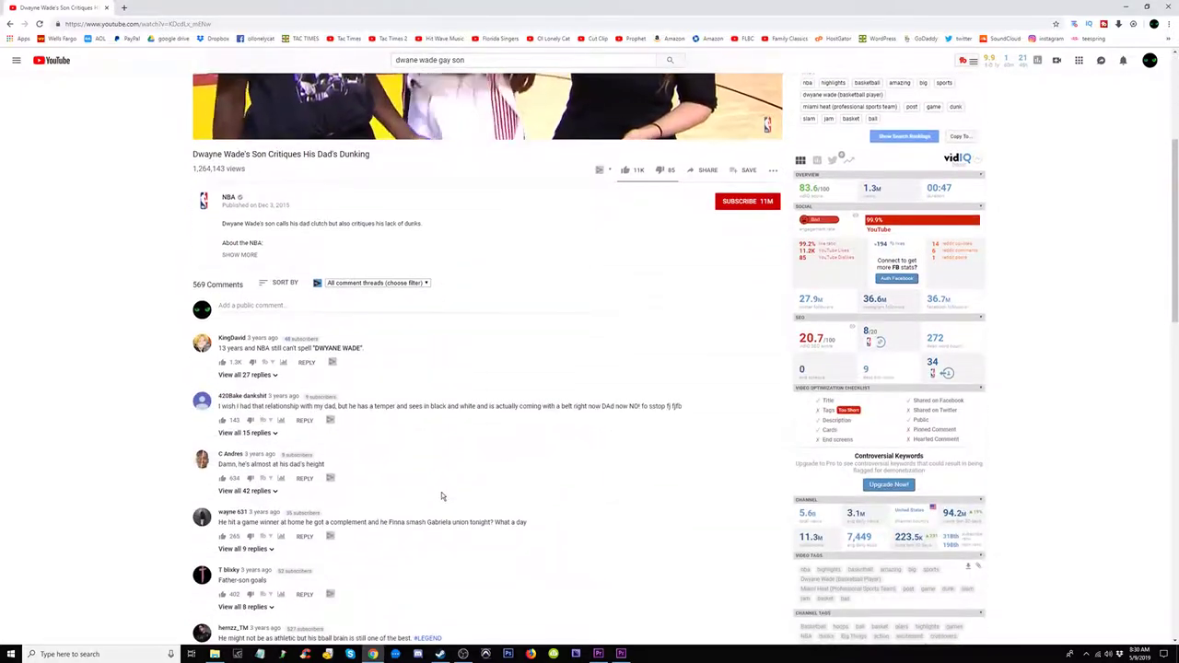
pyautogui.scroll(-1, 443, 496)
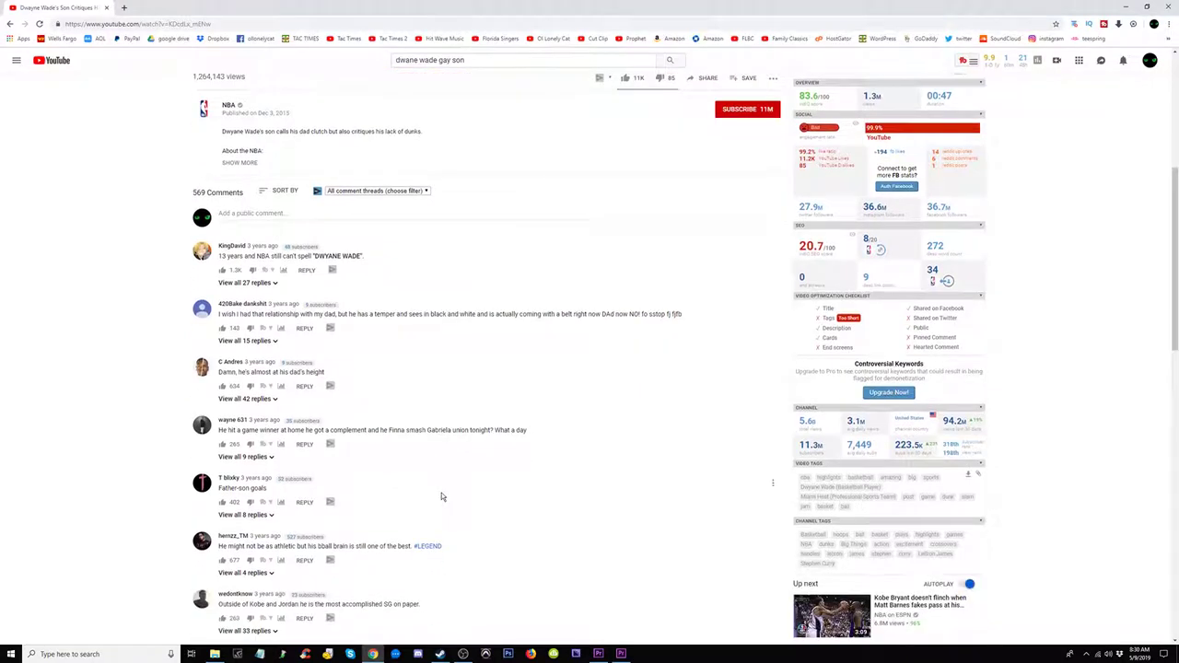
pyautogui.scroll(4, 440, 494)
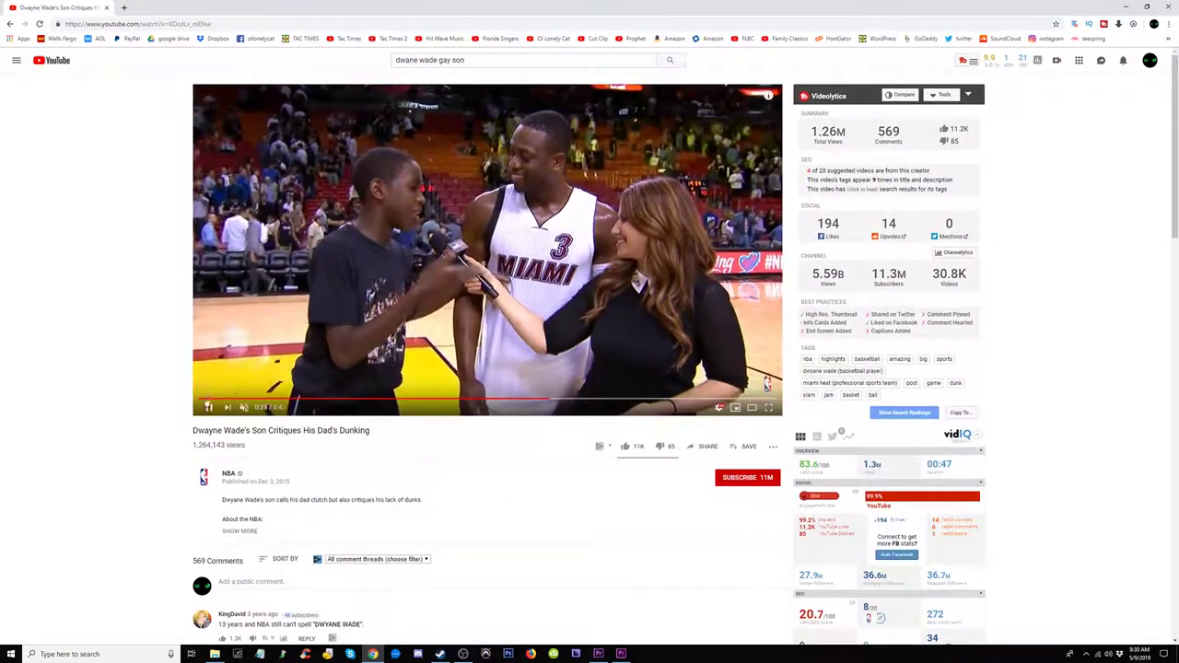
pyautogui.click(210, 409)
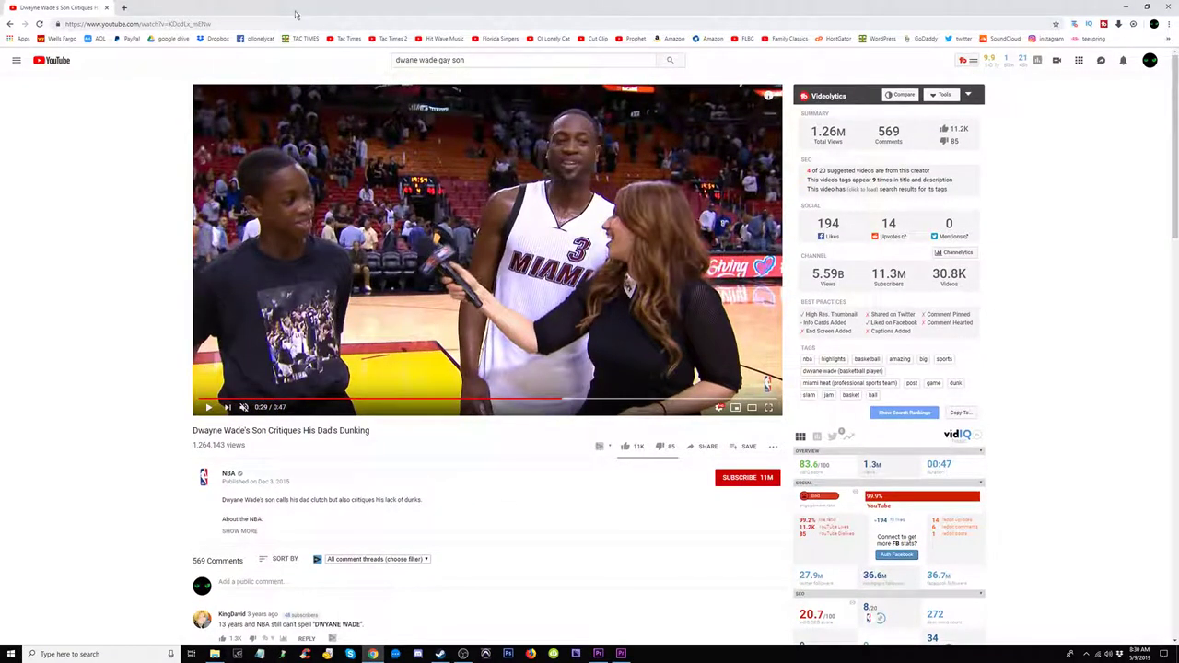
# Step: Copy the dunking video's URL, add it to 4K Video Downloader for download and return to Chrome
pyautogui.rightClick(169, 24)
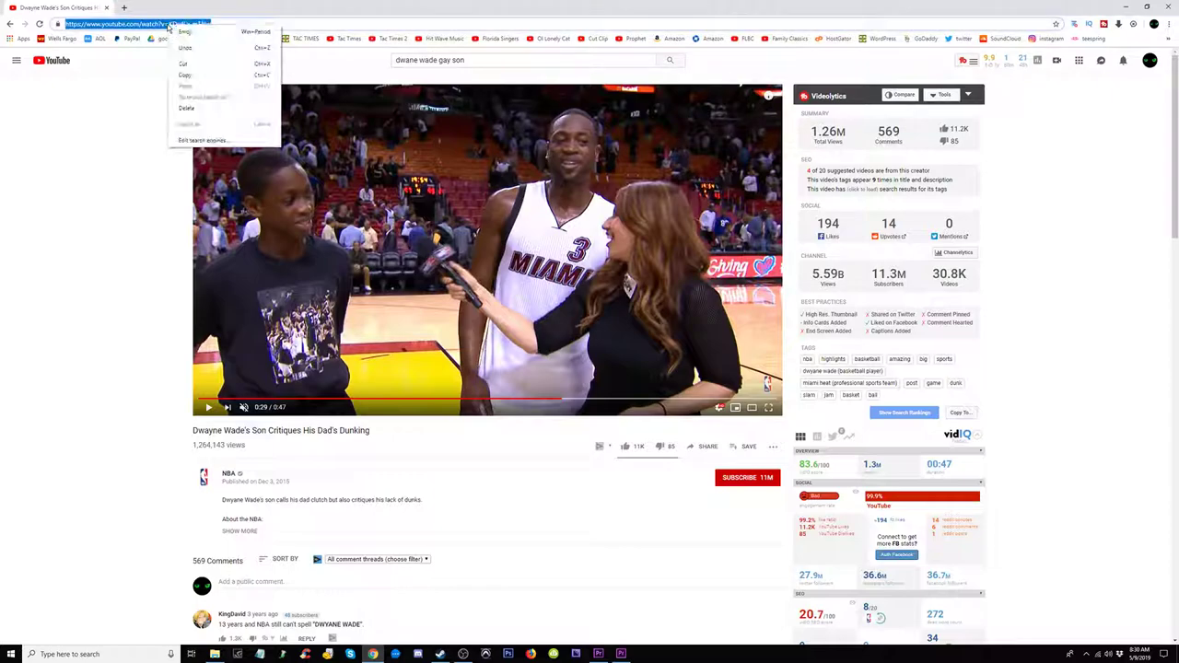
pyautogui.click(186, 74)
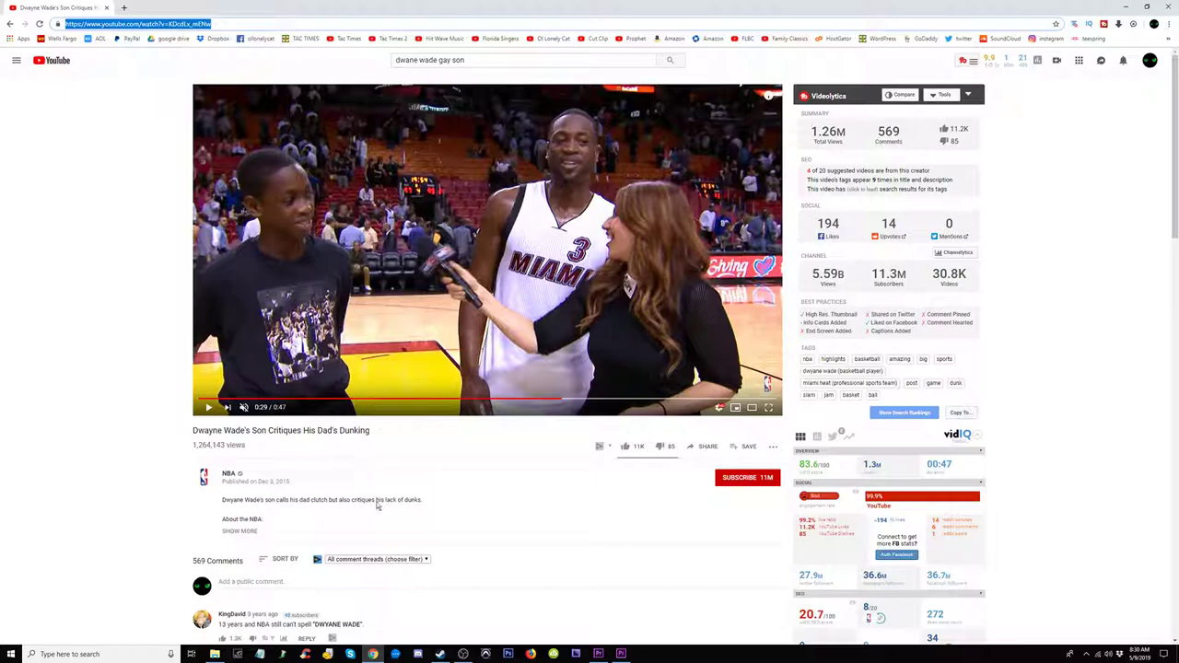
pyautogui.click(554, 656)
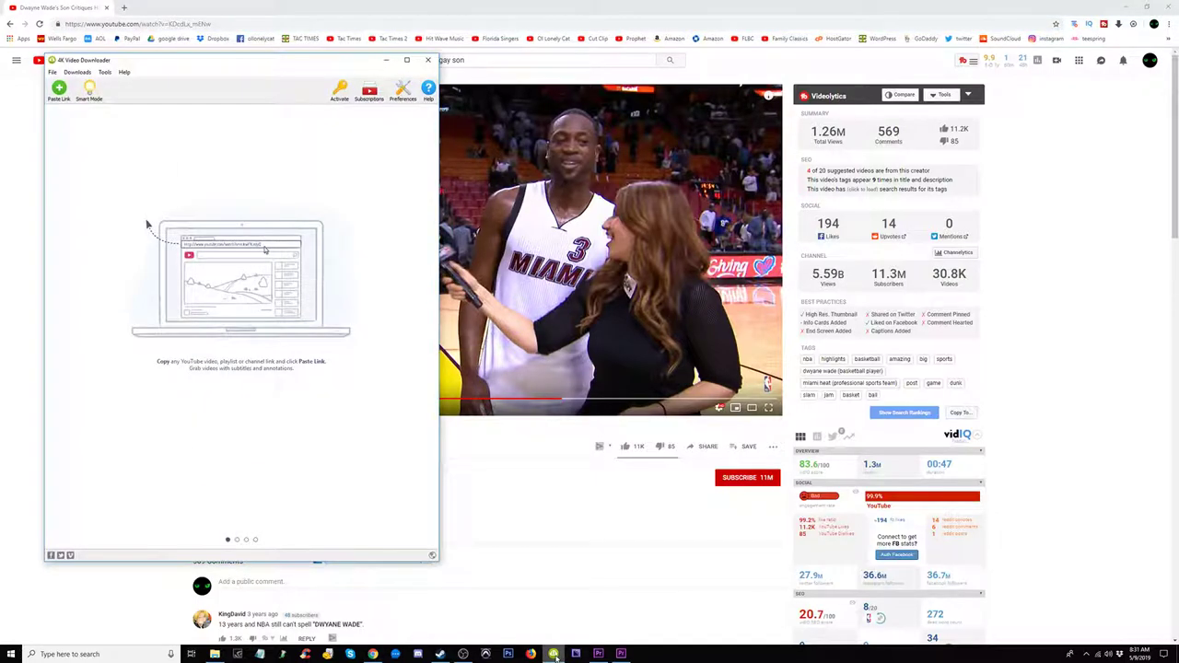
pyautogui.hotkey('ctrl', 'v')
pyautogui.click(530, 497)
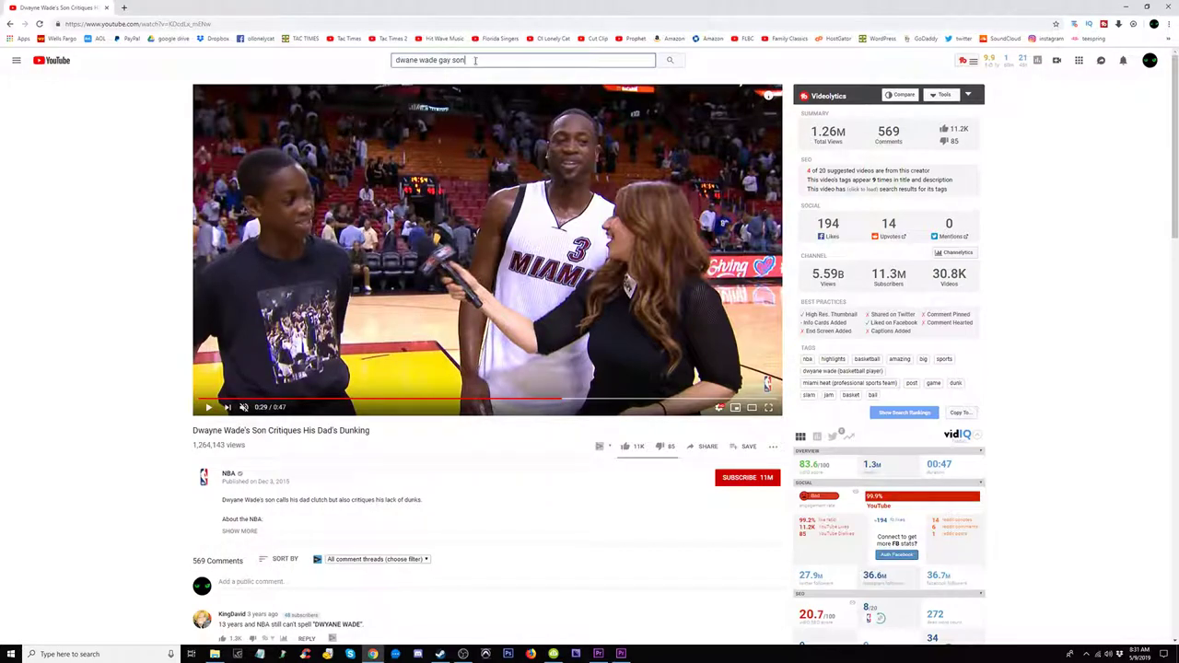
# Step: Rerun the "dwane wade gay son" search, browse the results and open "2019 Pride Parade on Ocean Drive"
pyautogui.press('Return')
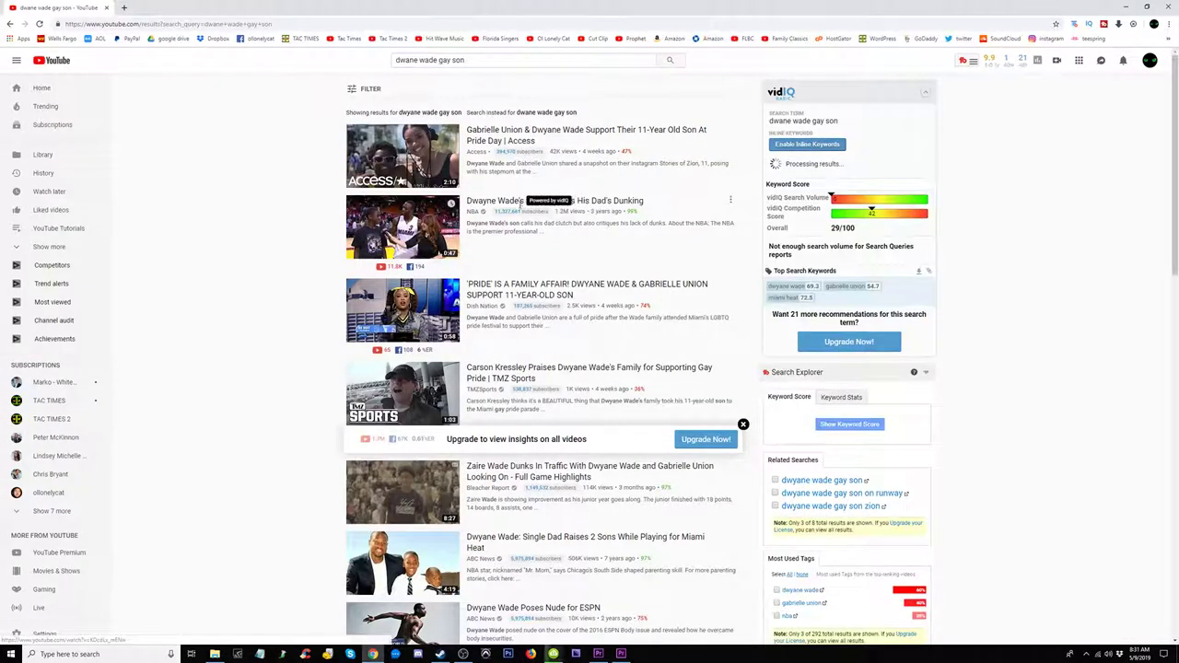
pyautogui.scroll(-3, 551, 332)
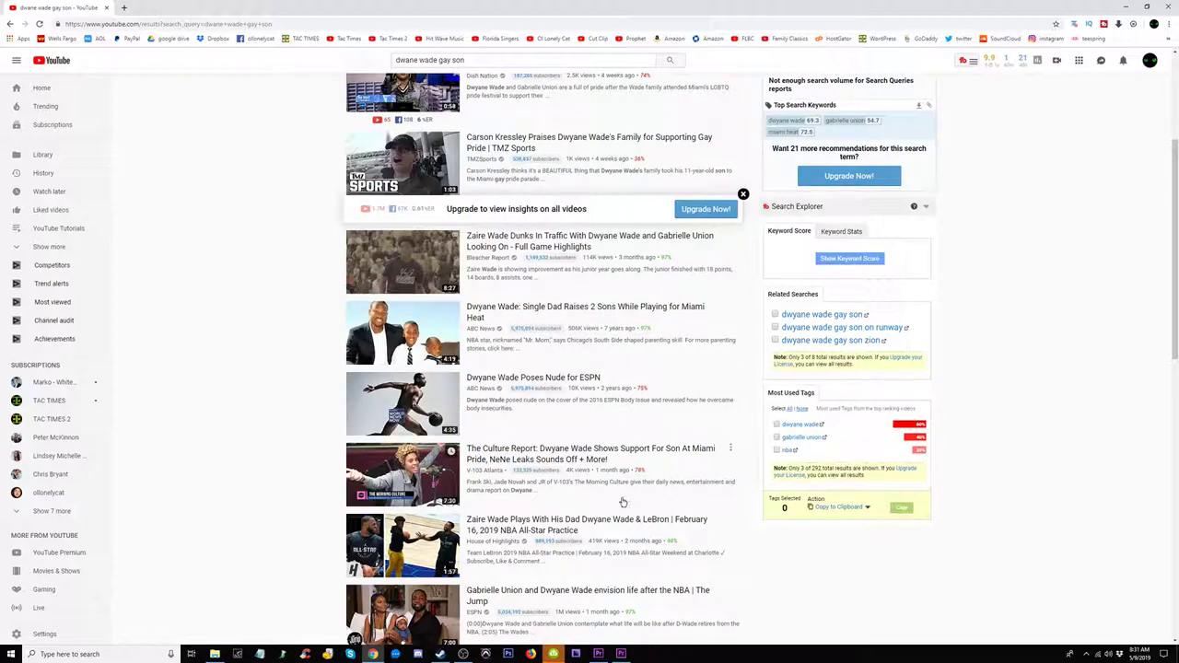
pyautogui.scroll(-3, 618, 505)
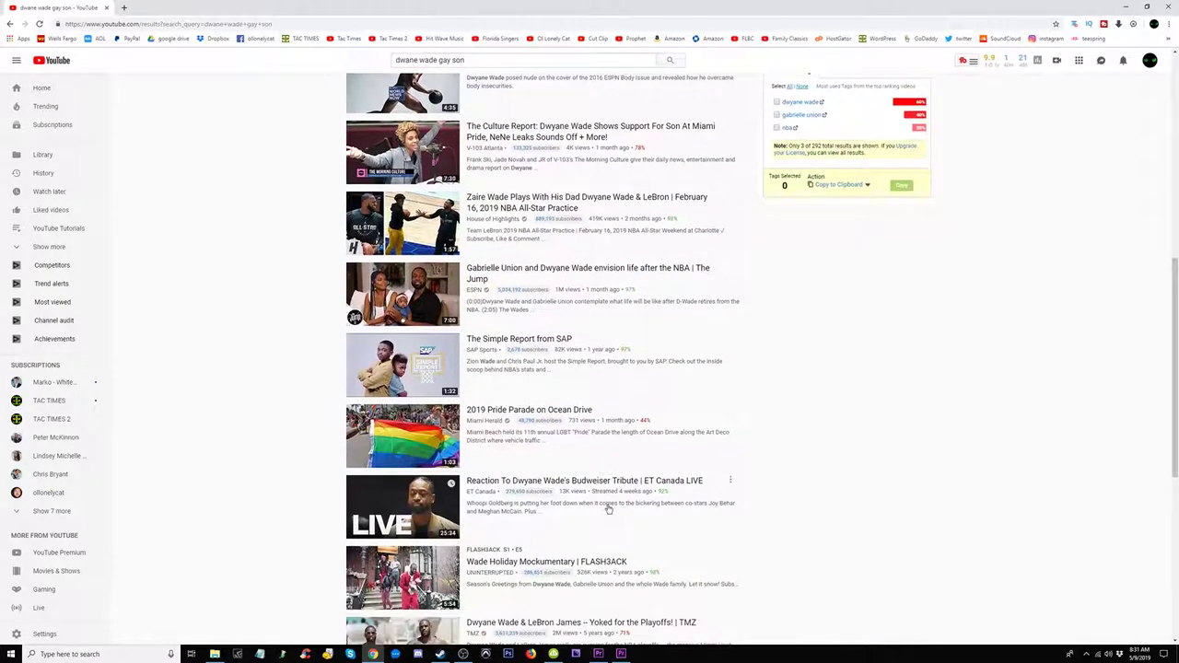
pyautogui.scroll(-1, 608, 509)
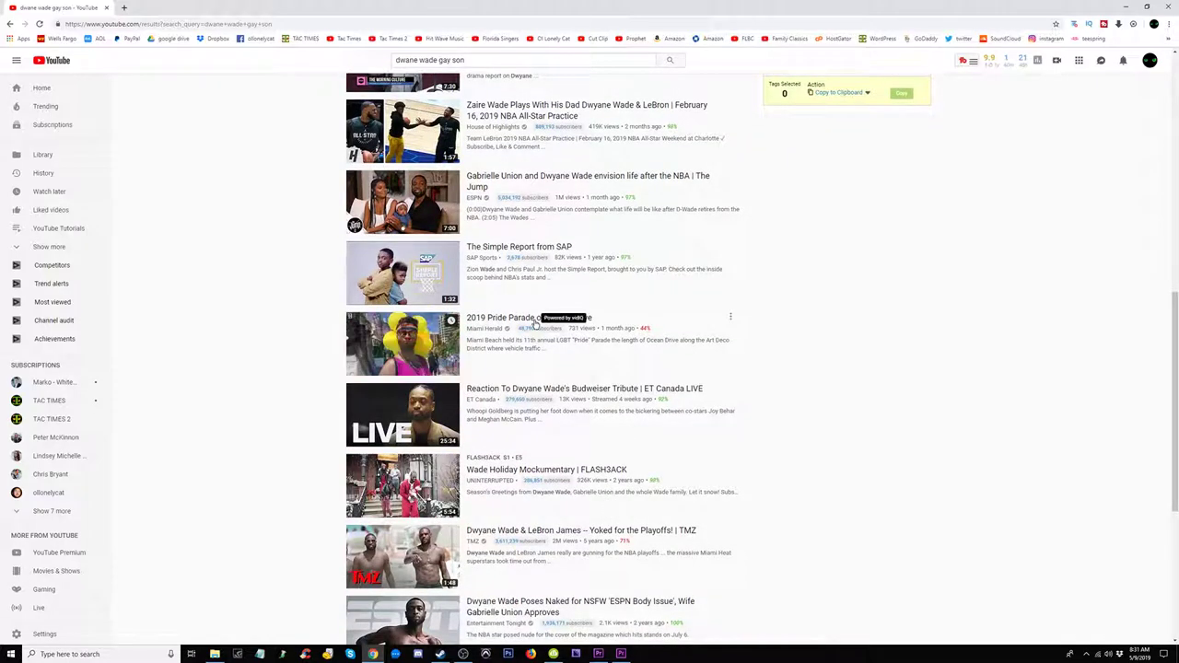
pyautogui.click(539, 319)
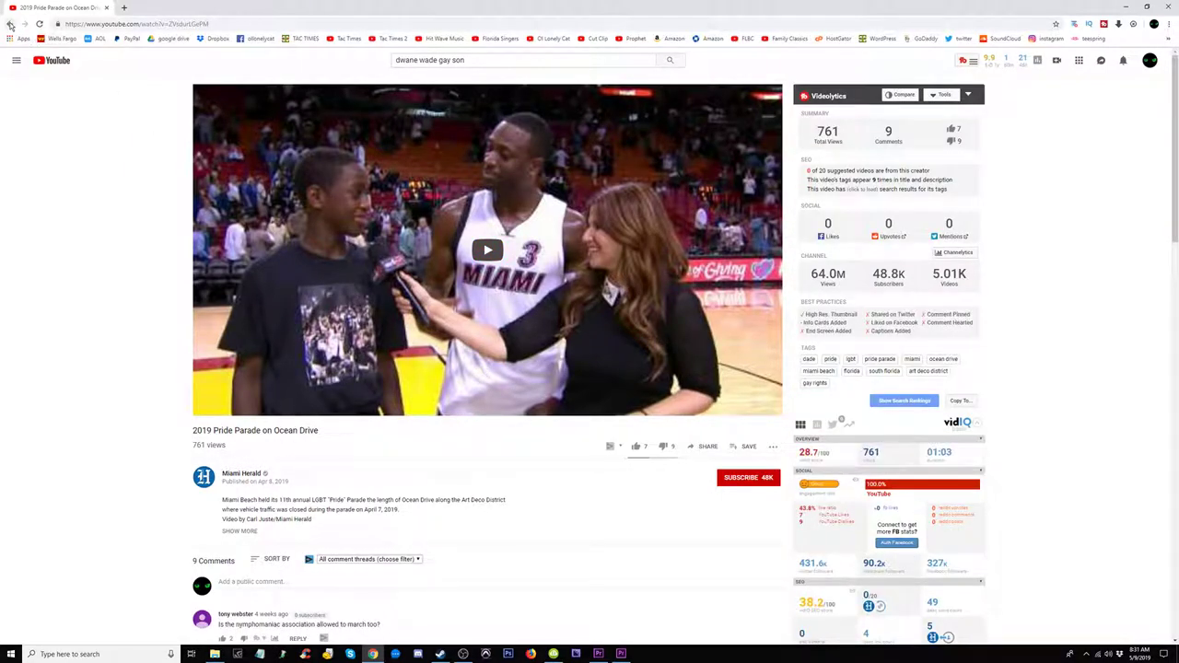
# Step: Reduce the Chrome window from full screen and arrange it beside the 4K Video Downloader window
pyautogui.click(1149, 6)
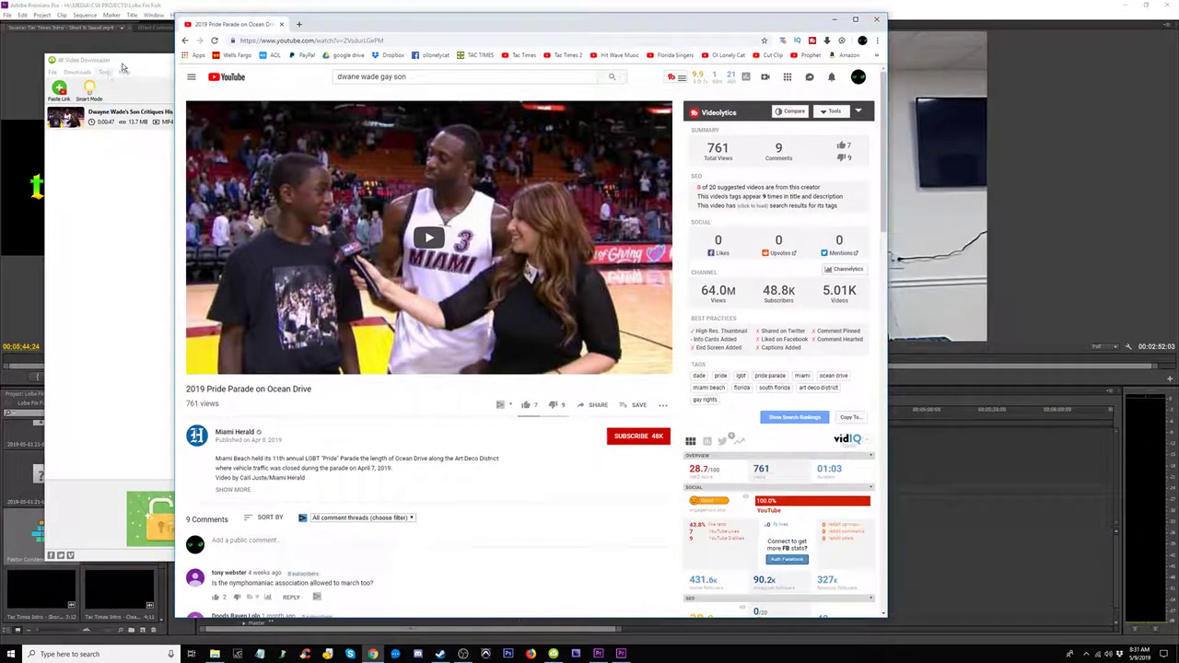
pyautogui.click(123, 70)
pyautogui.click(461, 25)
pyautogui.moveTo(460, 25); pyautogui.dragTo(475, 22)
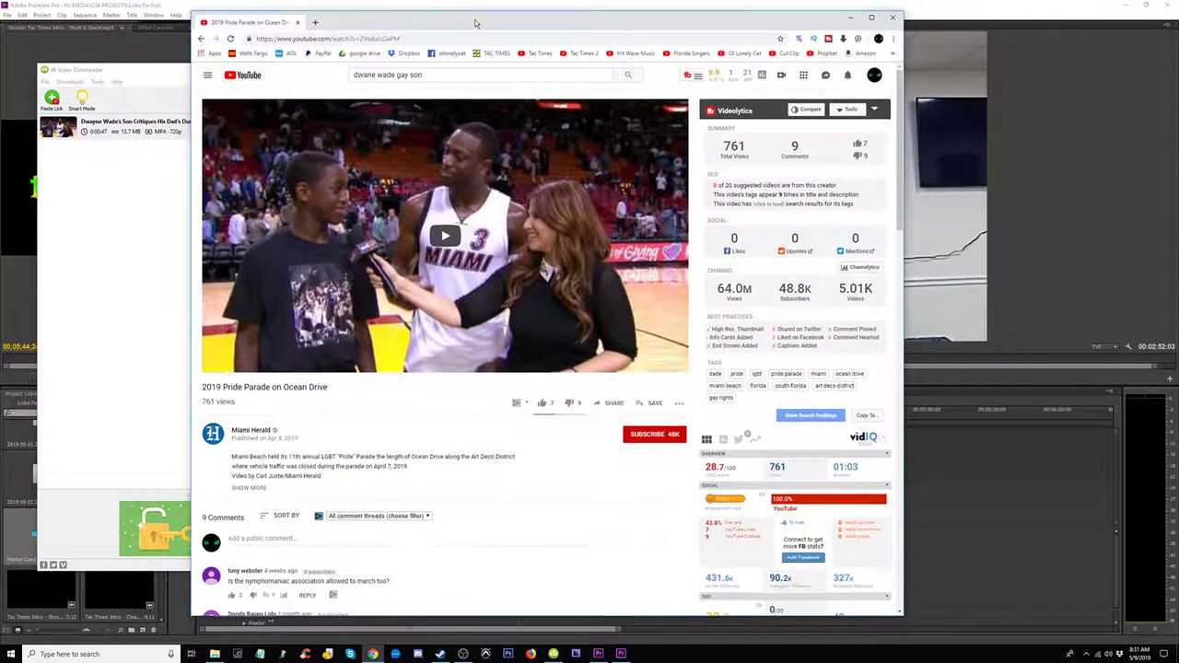
# Step: Reopen "2019 Pride Parade on Ocean Drive" from the search results, pause it and add its URL to 4K Video Downloader
pyautogui.click(200, 39)
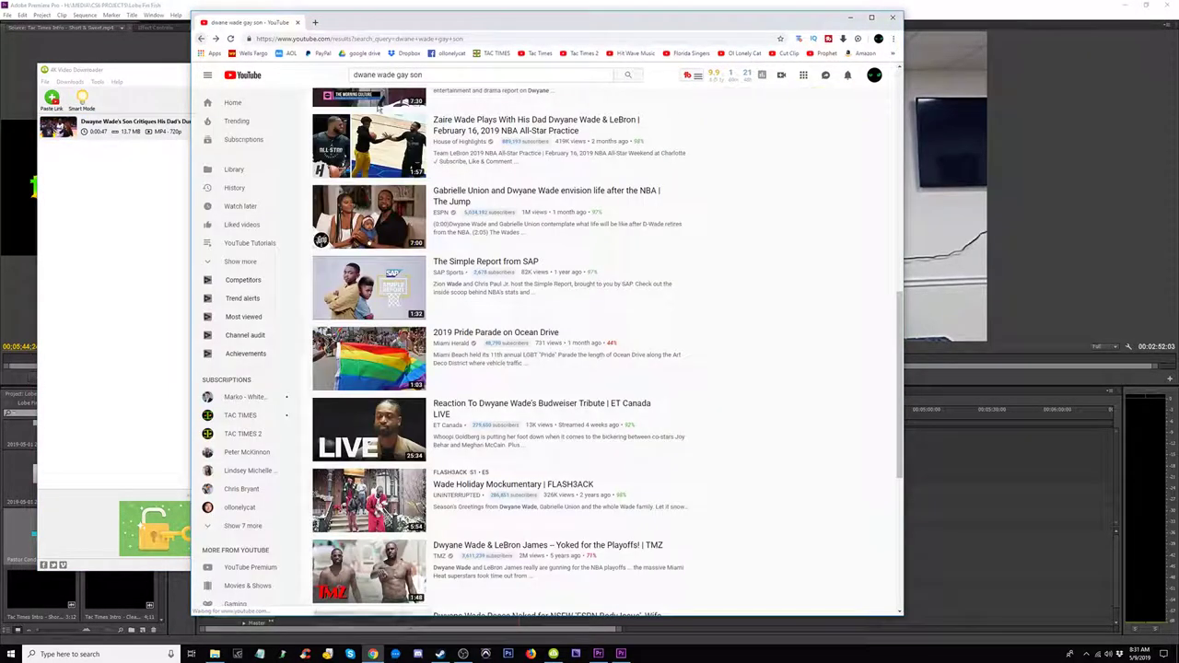
pyautogui.click(480, 333)
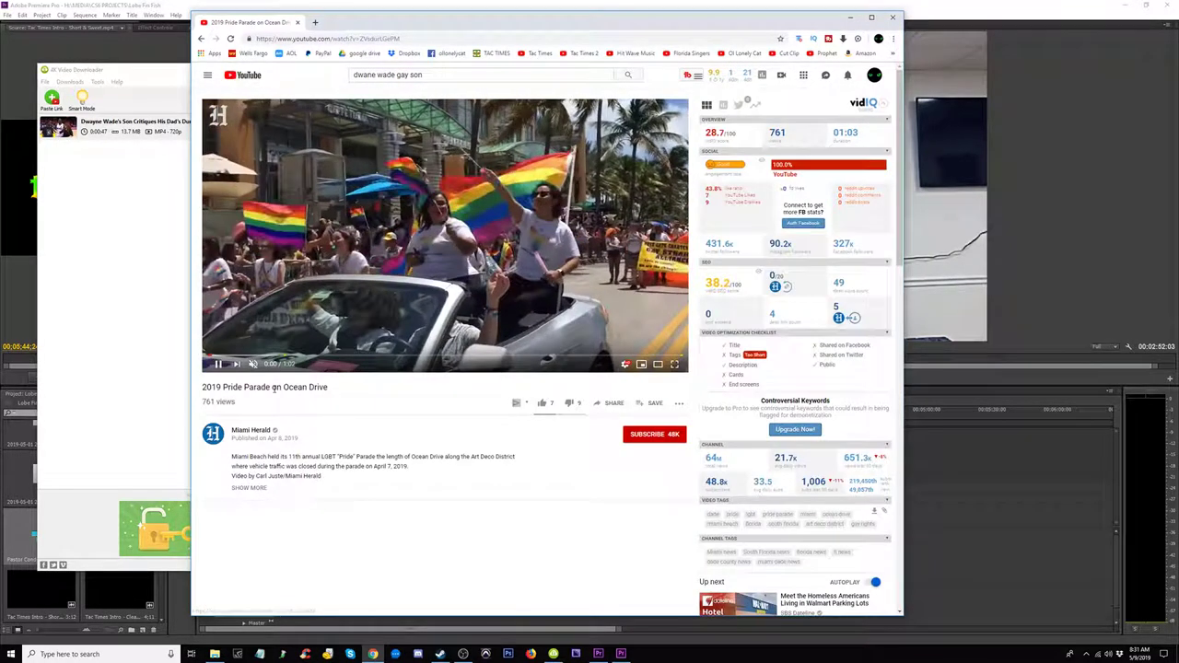
pyautogui.click(218, 364)
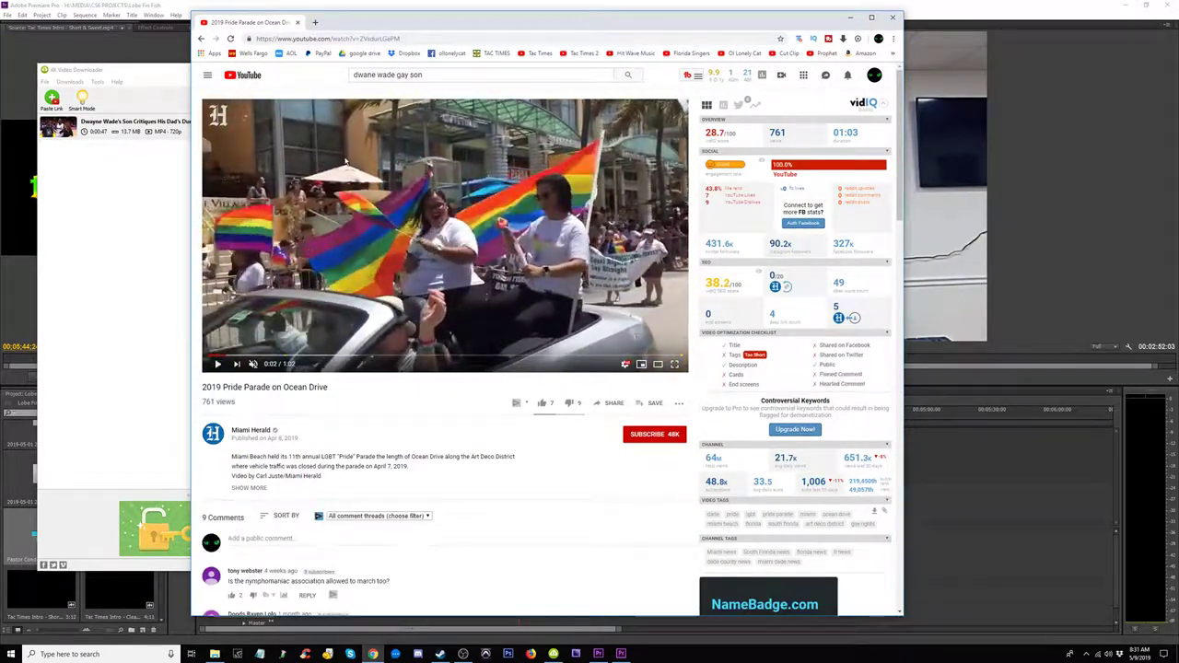
pyautogui.rightClick(337, 40)
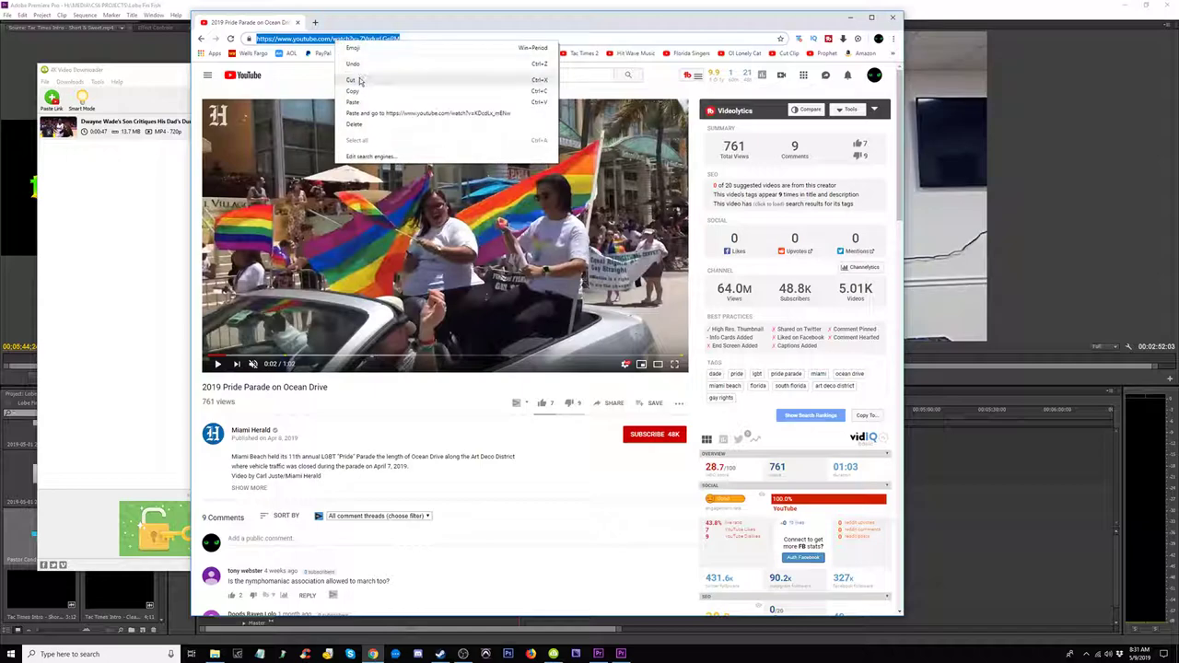
pyautogui.click(368, 76)
pyautogui.click(56, 103)
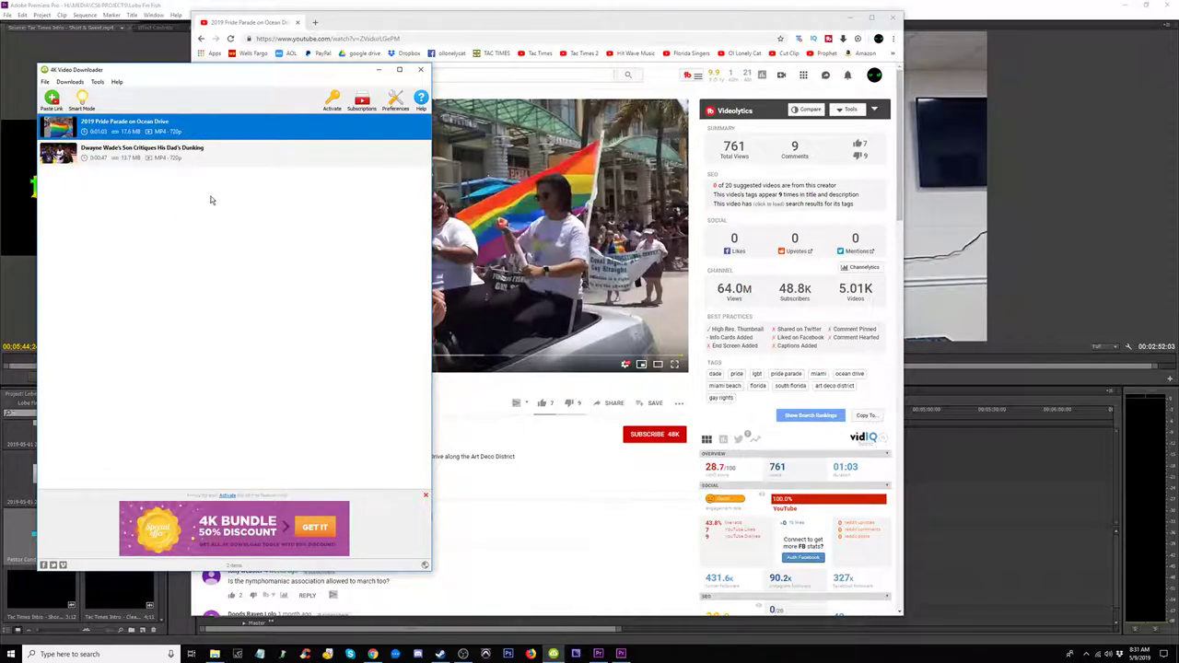
# Step: Return to Chrome, search YouTube for "evil" and browse the results
pyautogui.moveTo(396, 21)
pyautogui.mouseDown()
pyautogui.moveTo(415, 14)
pyautogui.moveTo(393, 16)
pyautogui.mouseUp()
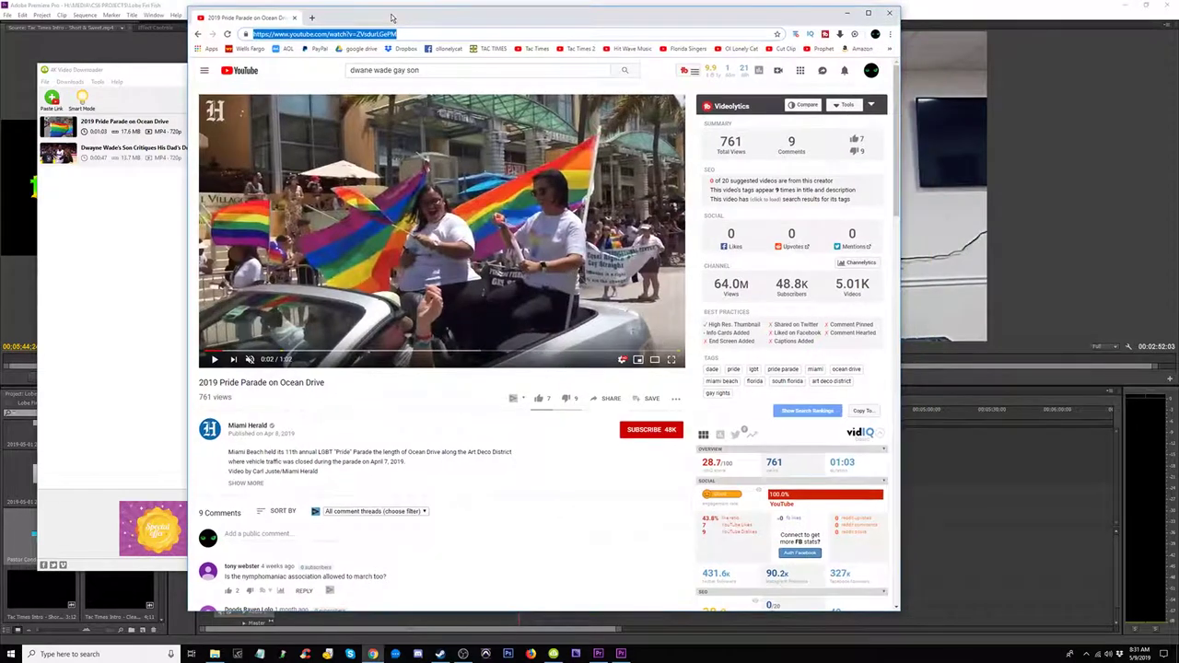
pyautogui.moveTo(421, 70); pyautogui.dragTo(334, 72)
pyautogui.write('e')
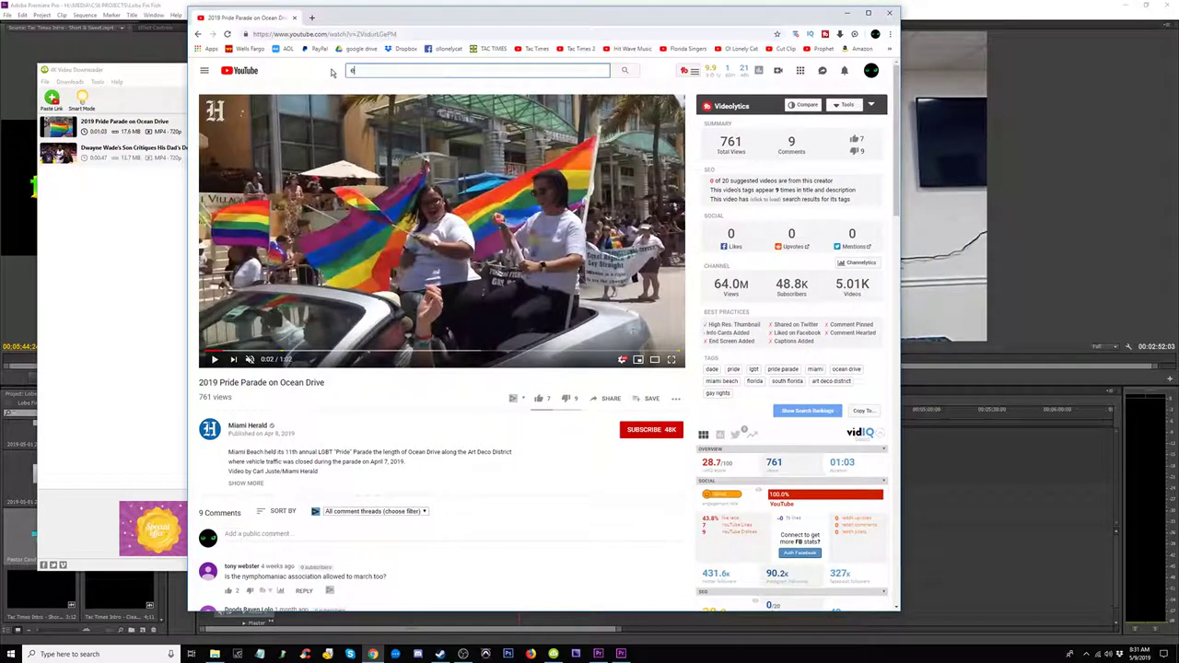
pyautogui.write('vil')
pyautogui.press('Return')
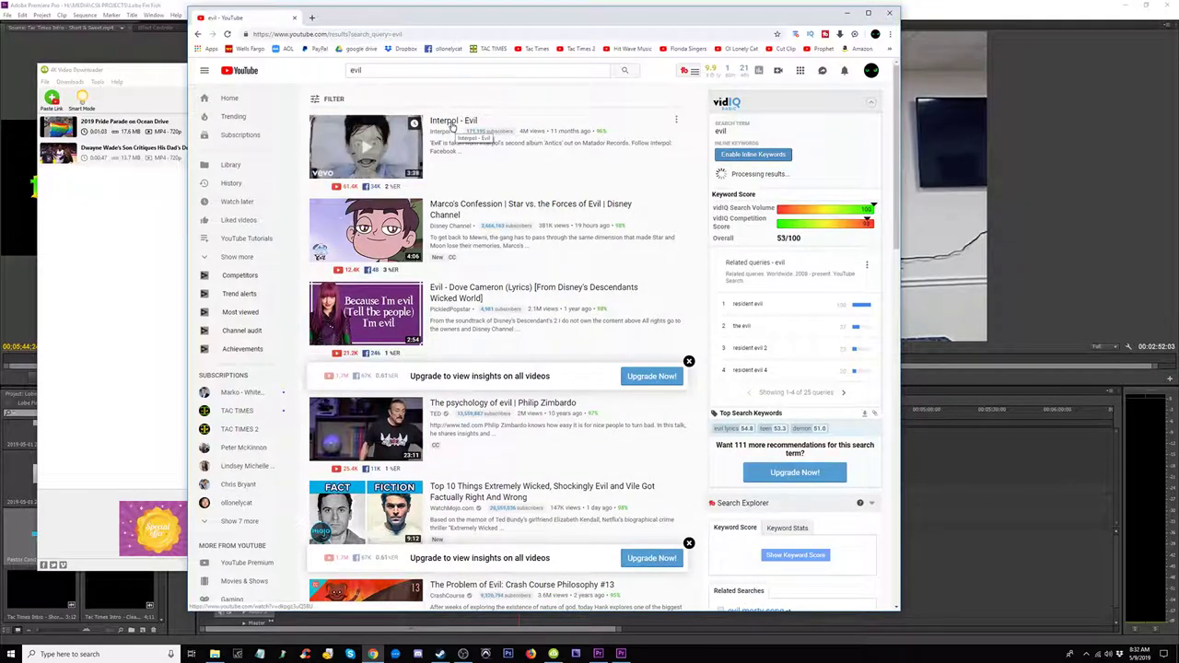
pyautogui.scroll(-3, 486, 169)
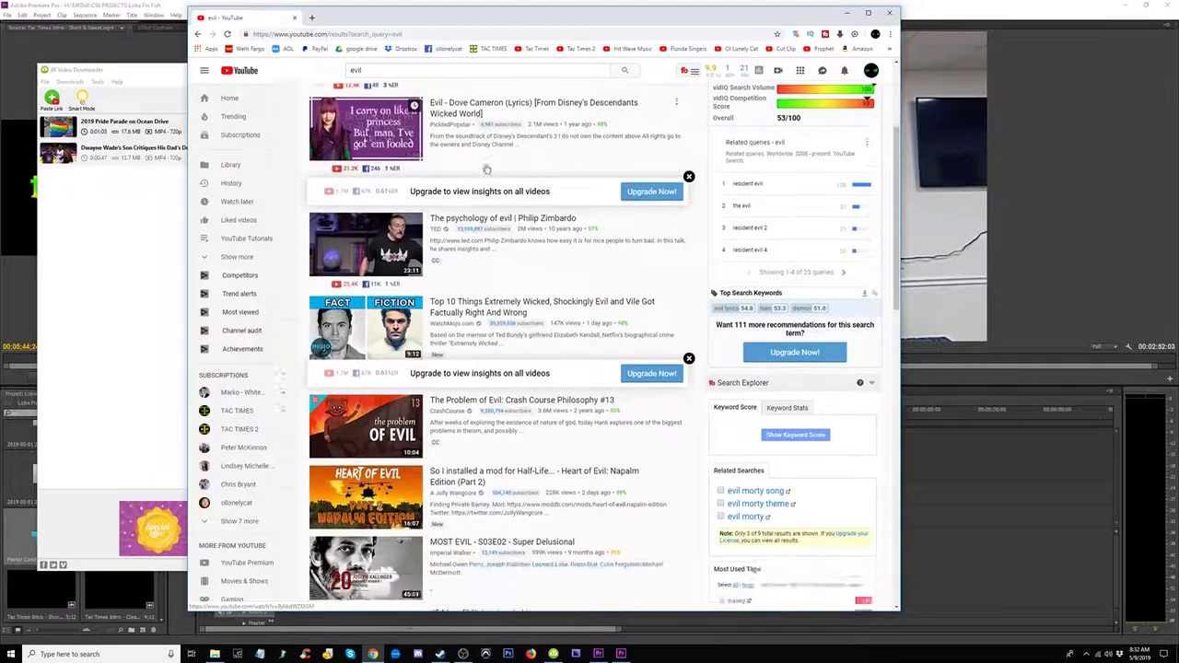
# Step: Finish browsing the "evil" results, search YouTube for "wickedness" and look through the results for usable footage
pyautogui.scroll(-2, 486, 168)
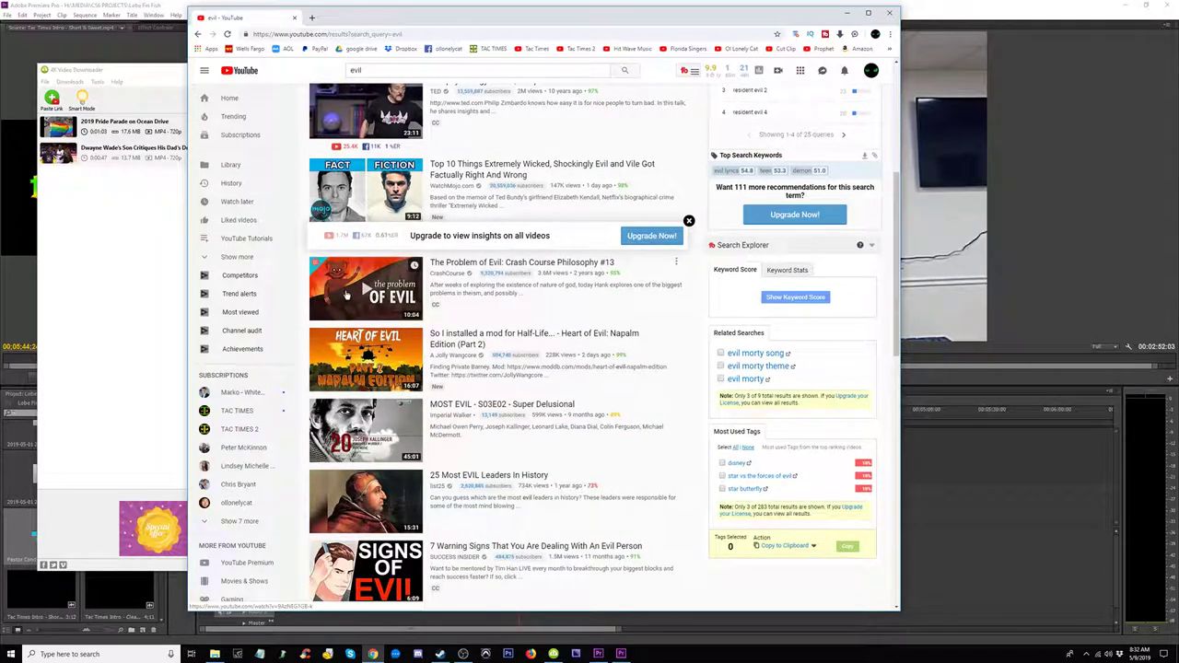
pyautogui.moveTo(344, 343)
pyautogui.scroll(4, 361, 342)
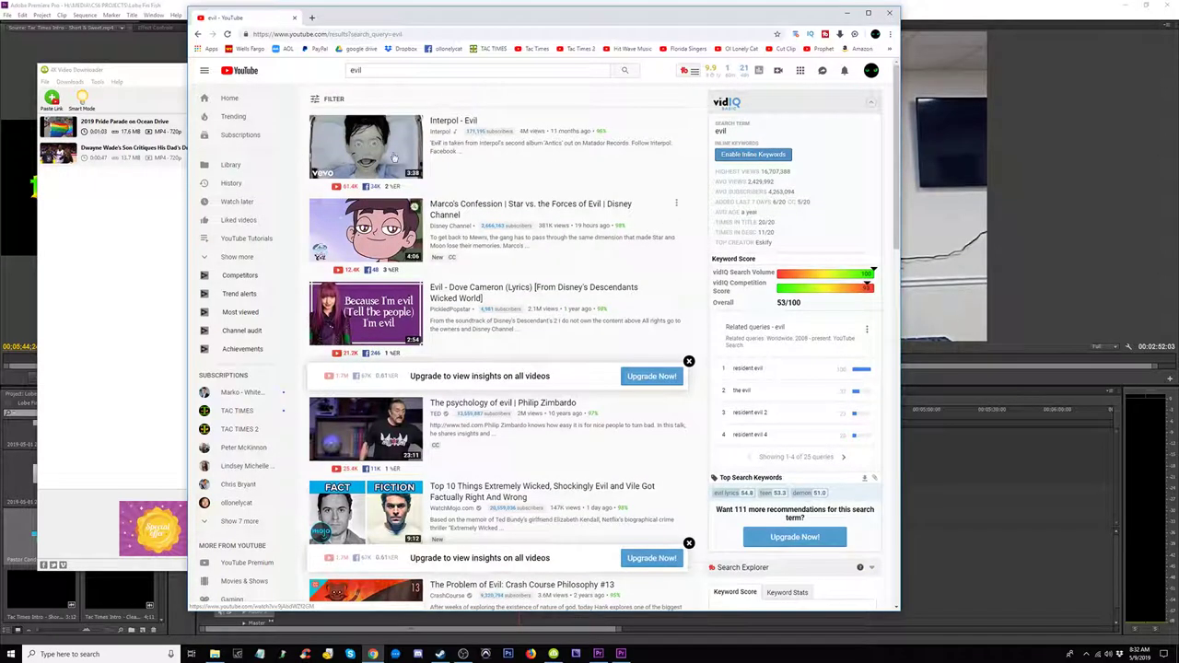
pyautogui.click(356, 71)
pyautogui.write('wicke')
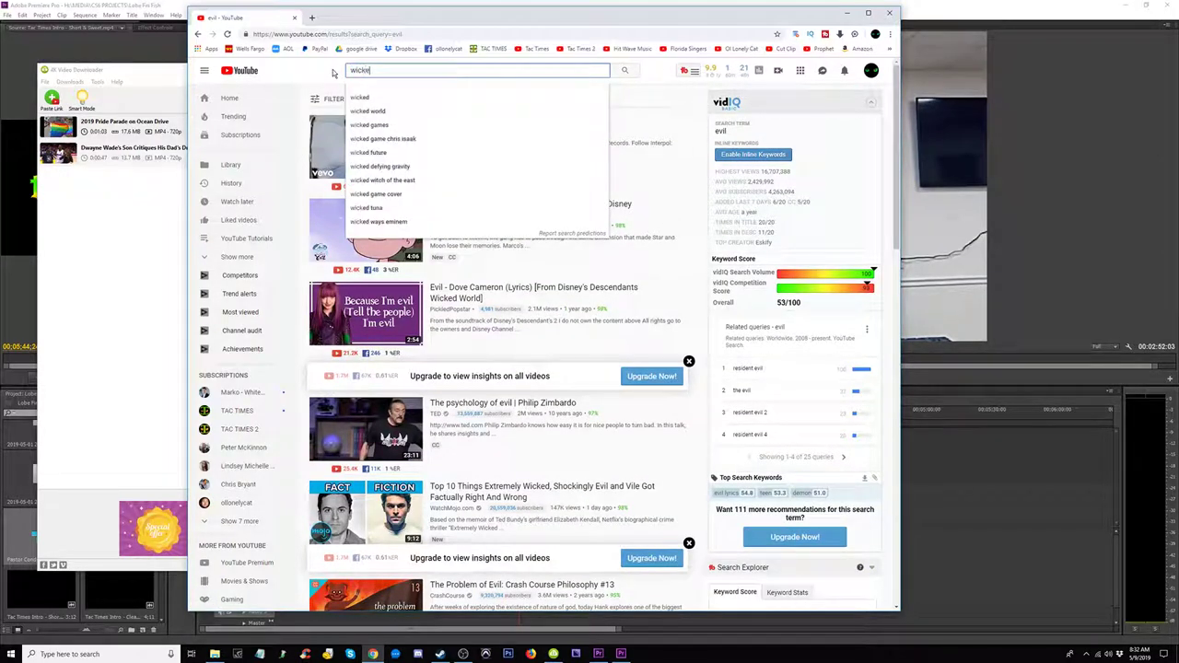
pyautogui.write('dness')
pyautogui.press('Return')
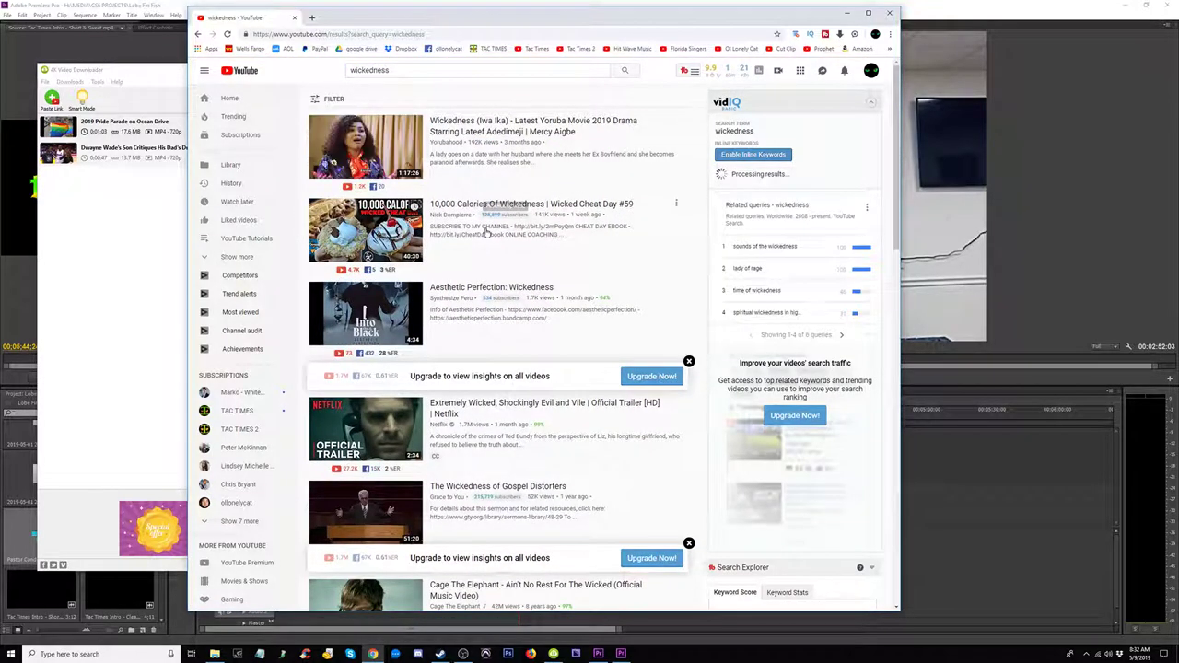
pyautogui.scroll(-2, 484, 233)
pyautogui.scroll(-2, 486, 233)
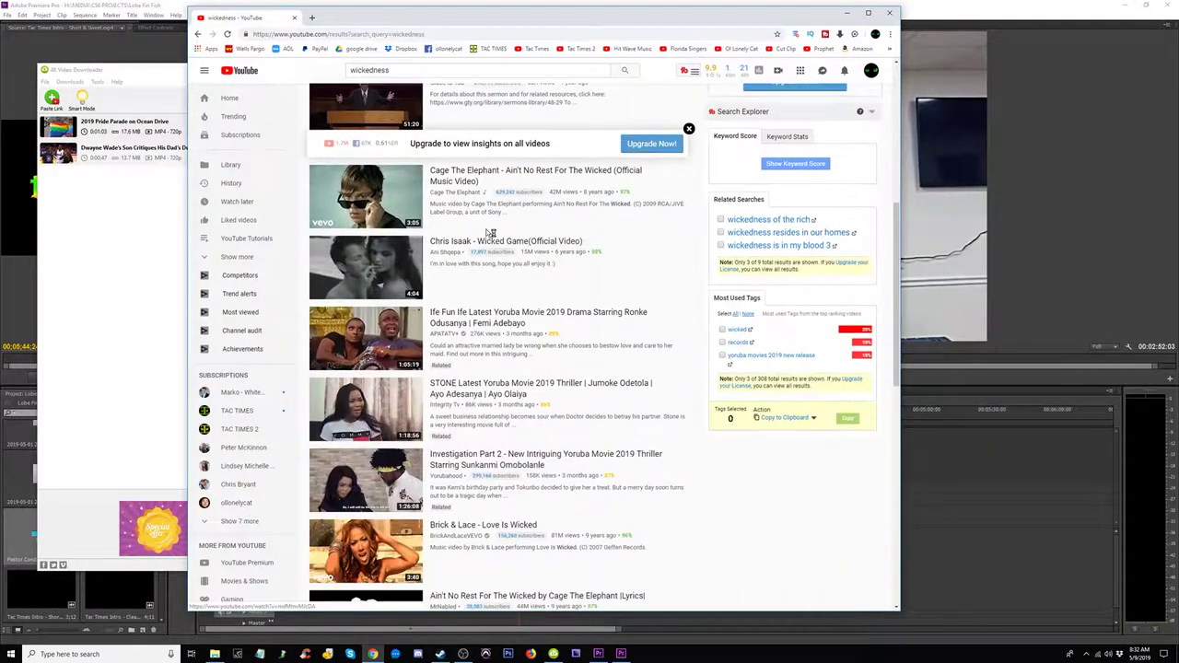
pyautogui.scroll(3, 486, 233)
pyautogui.scroll(1, 486, 233)
# Step: Search YouTube for "wicked"
pyautogui.doubleClick(352, 71)
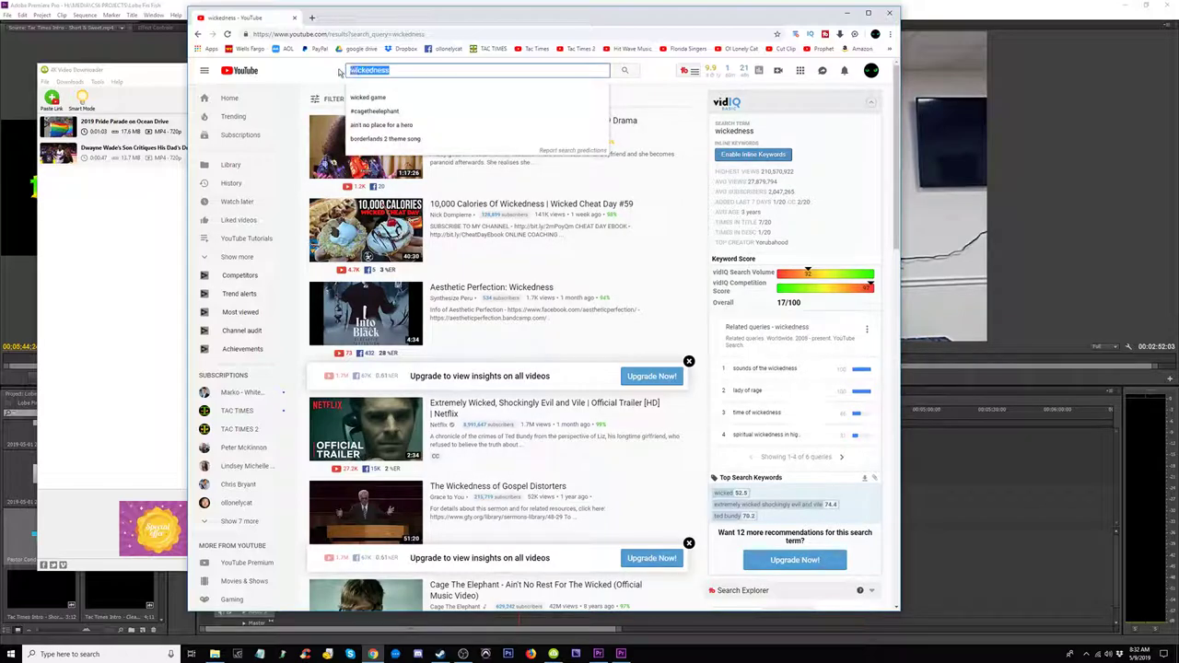
pyautogui.write('wicked')
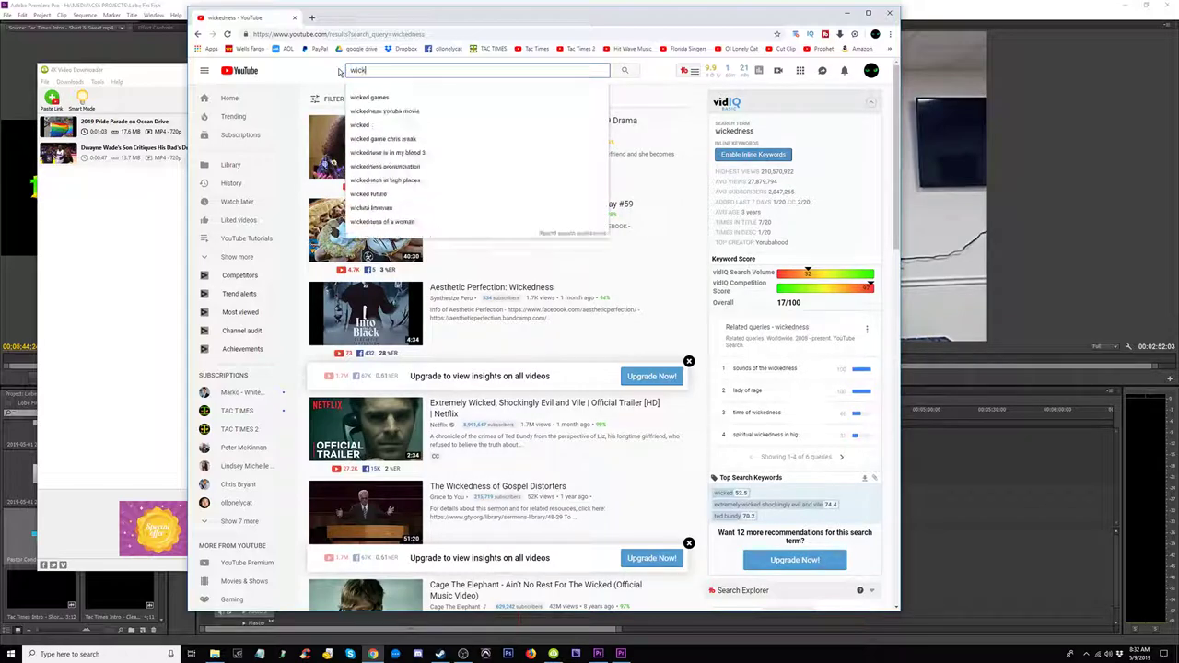
pyautogui.press('Return')
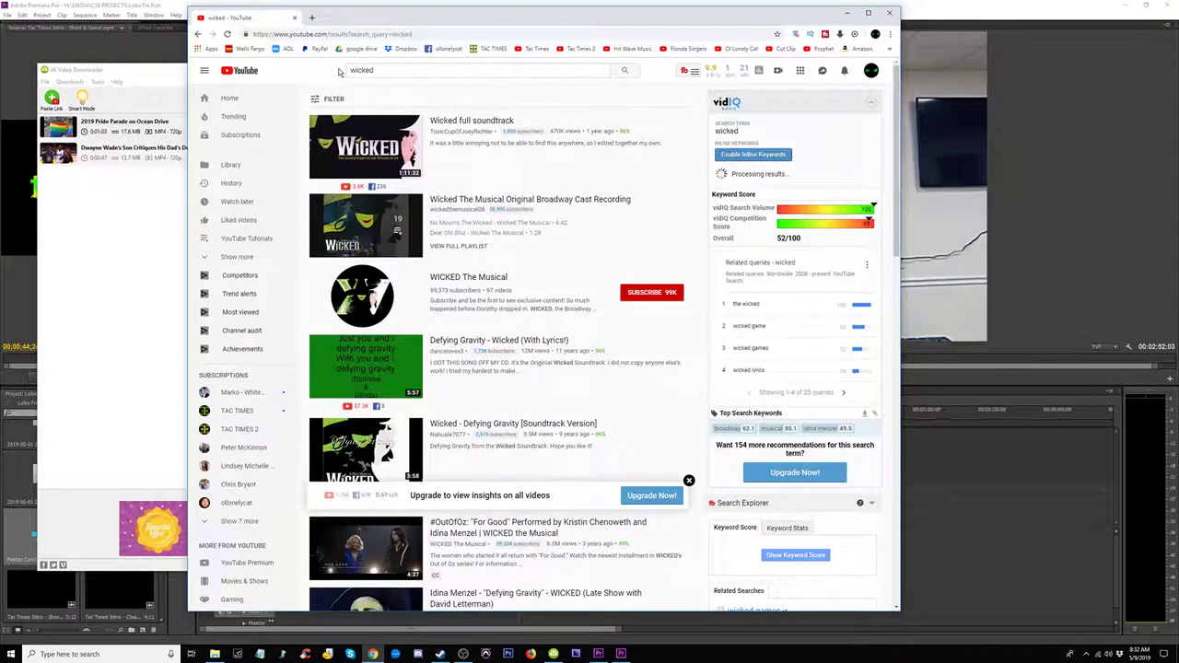
# Step: Search YouTube for "devil" and browse the results for usable footage
pyautogui.doubleClick(345, 72)
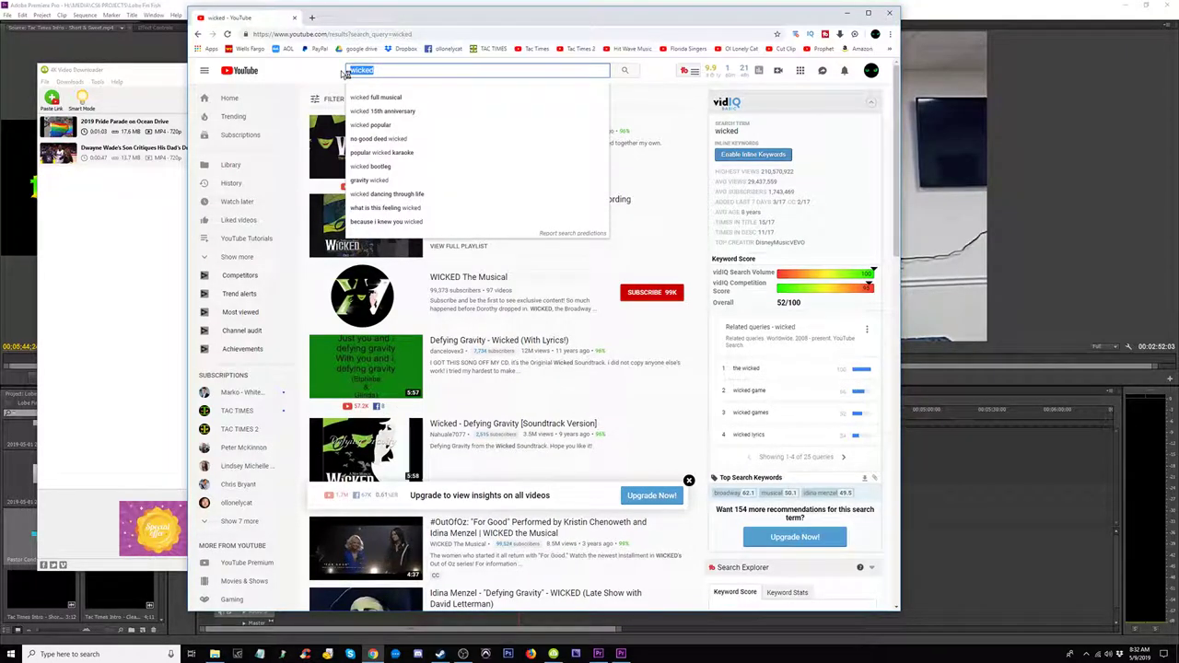
pyautogui.write('devil')
pyautogui.press('Return')
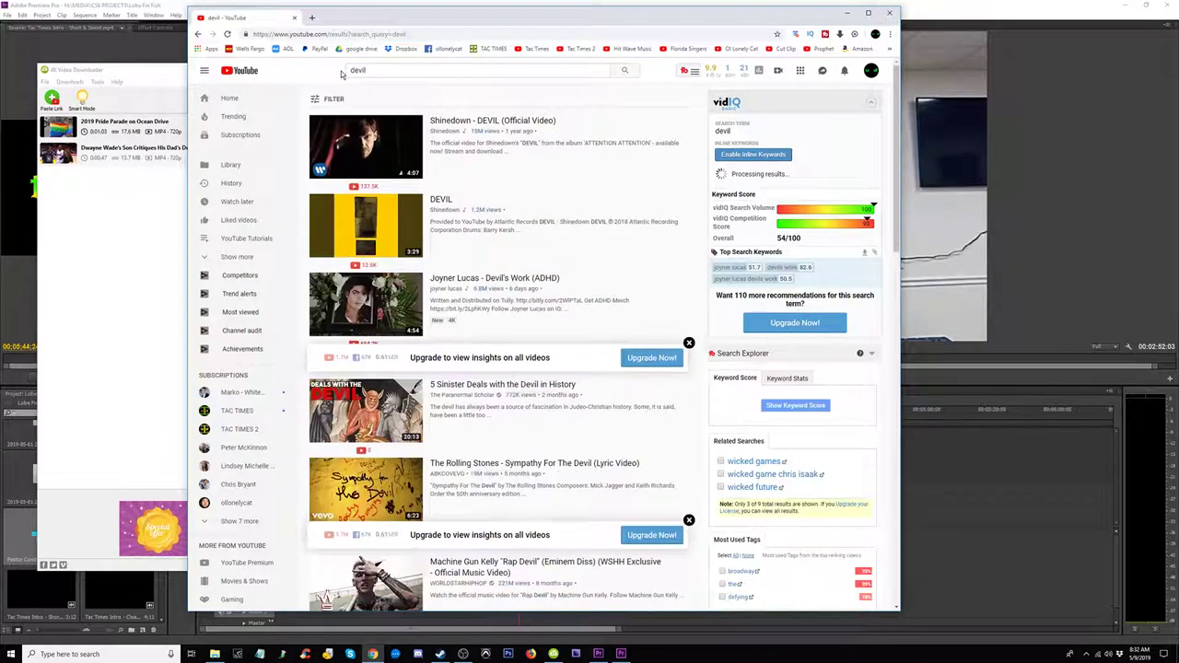
pyautogui.scroll(-1, 460, 354)
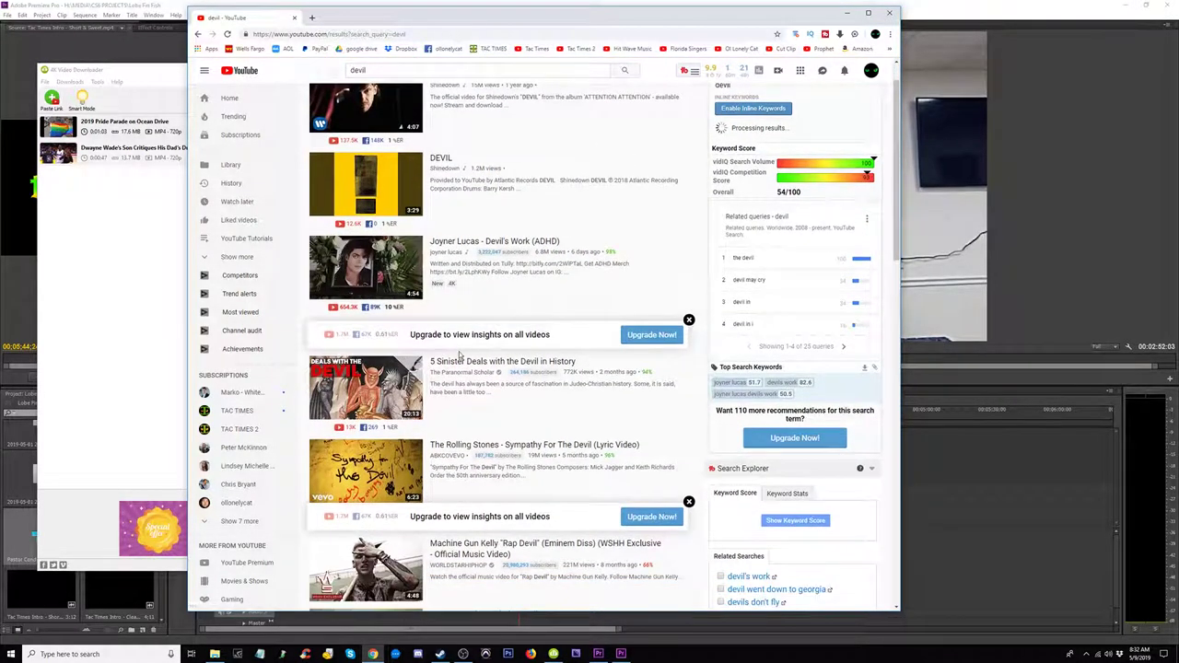
pyautogui.scroll(1, 460, 355)
pyautogui.scroll(-5, 460, 354)
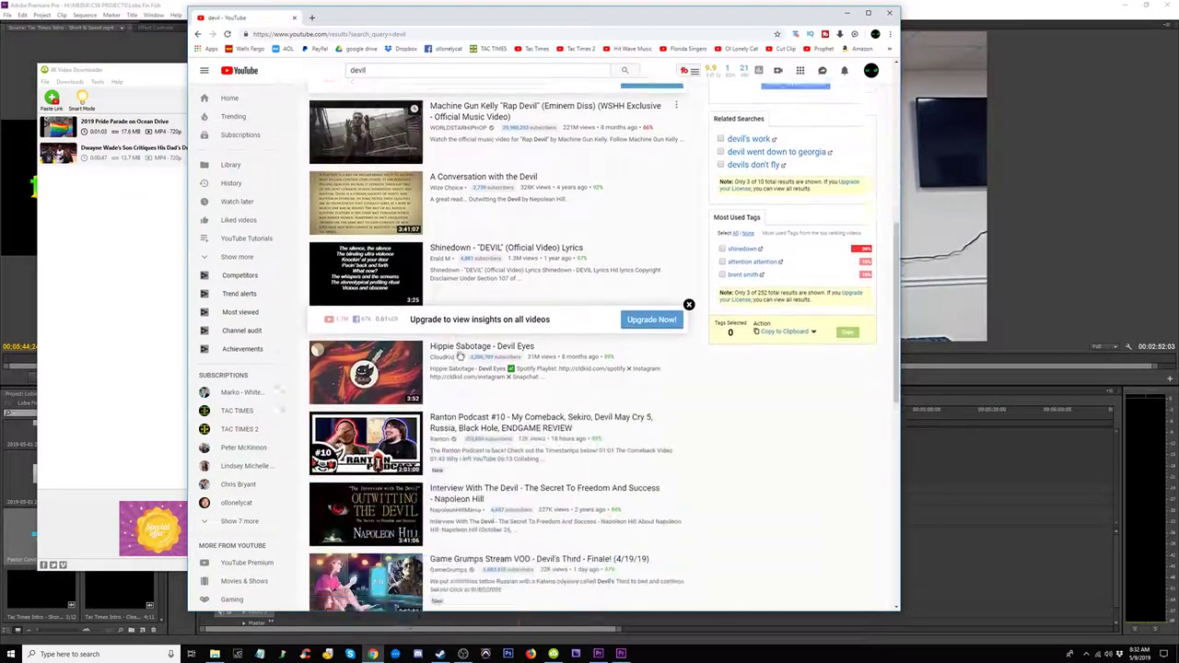
pyautogui.scroll(3, 459, 354)
pyautogui.scroll(-6, 460, 354)
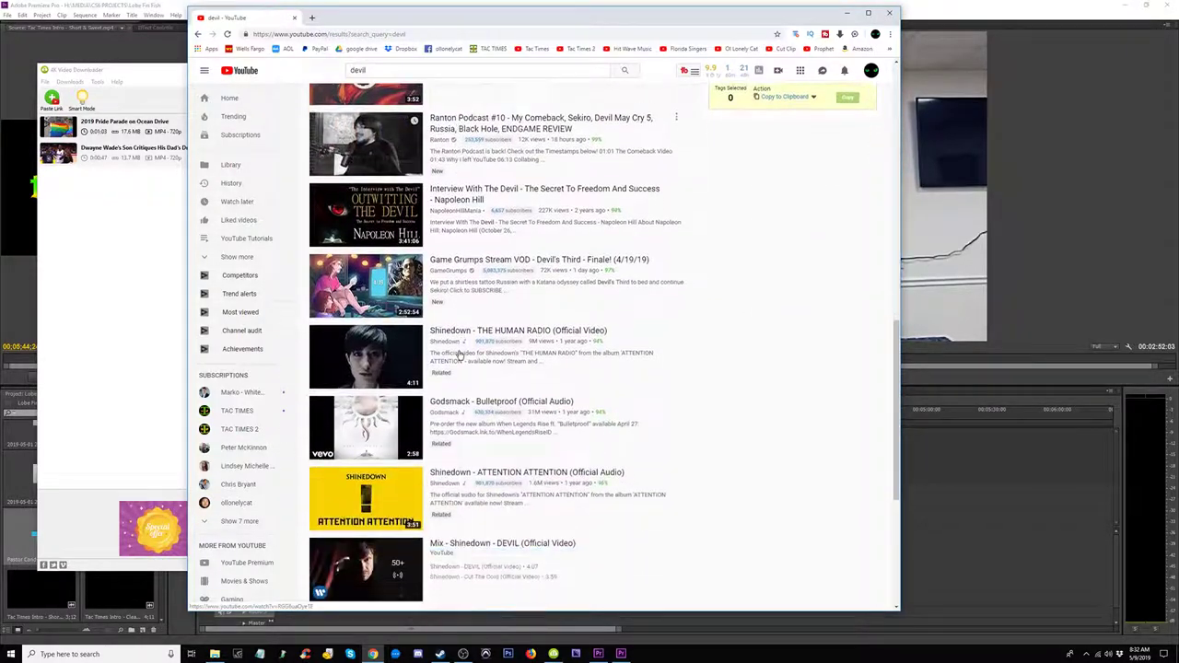
pyautogui.scroll(5, 460, 354)
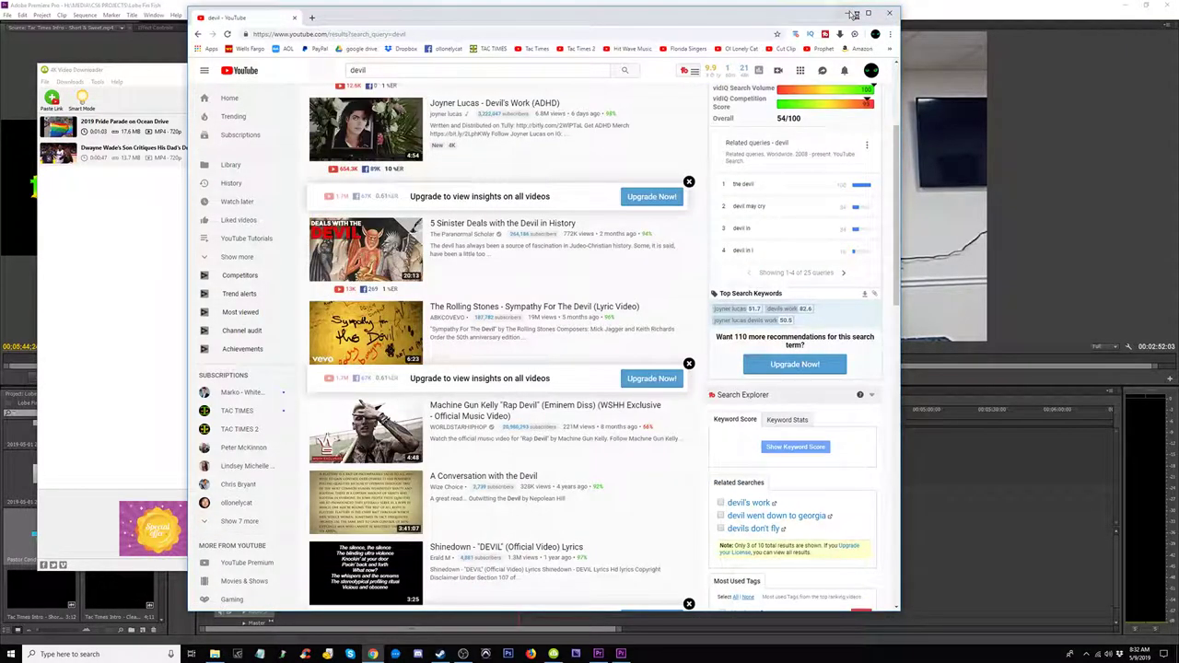
# Step: Minimize Chrome and show the downloaded Dwyane Wade's son clip from 4K Video Downloader in its folder
pyautogui.click(852, 14)
pyautogui.rightClick(134, 157)
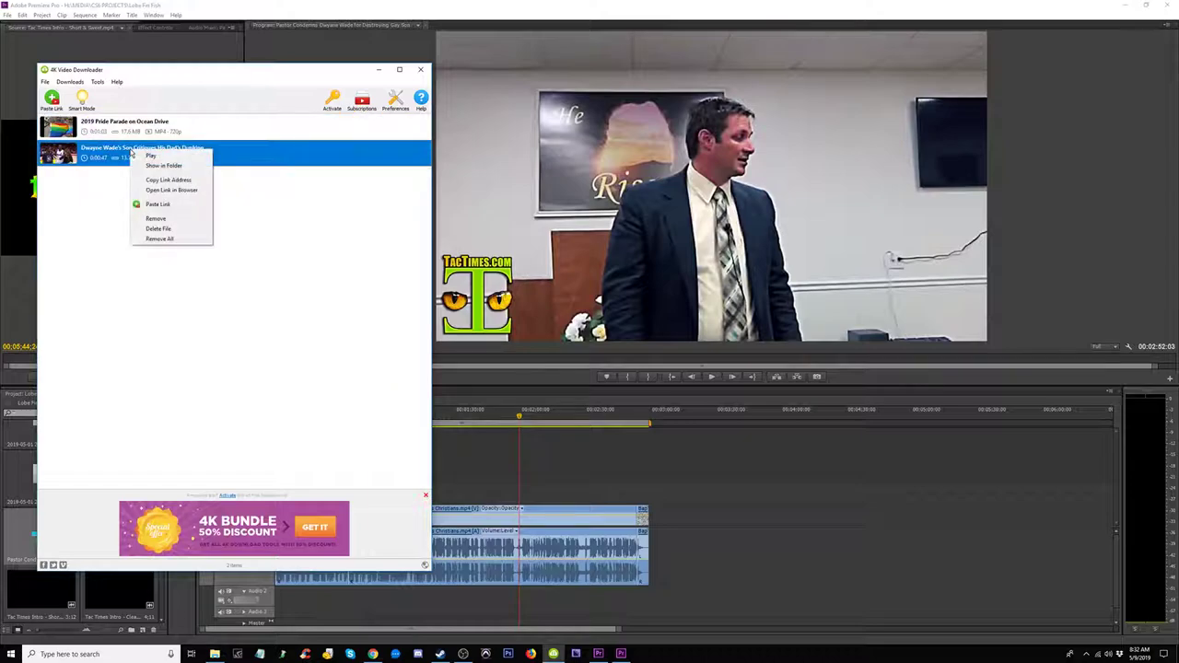
pyautogui.click(161, 164)
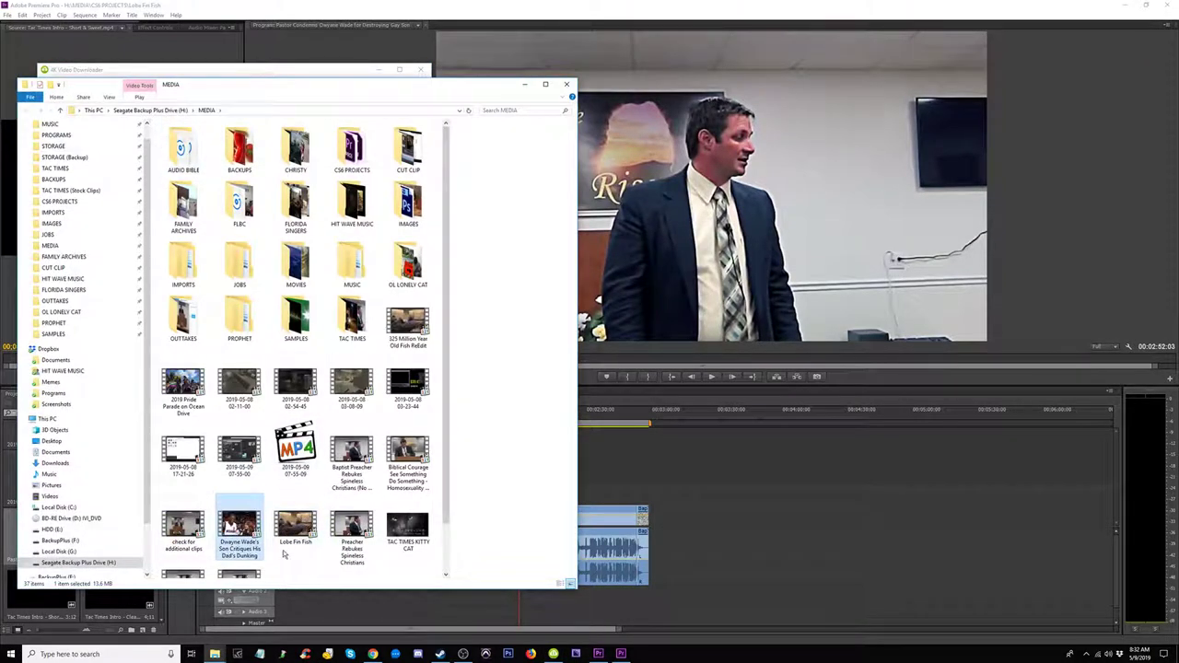
# Step: Try to add the Dwyane Wade's son and 2019 Pride Parade clips over the end of the Premiere Pro sequence, and undo it
pyautogui.keyDown('ctrl'); pyautogui.click(183, 389); pyautogui.keyUp('ctrl')
pyautogui.moveTo(183, 389); pyautogui.dragTo(709, 544)
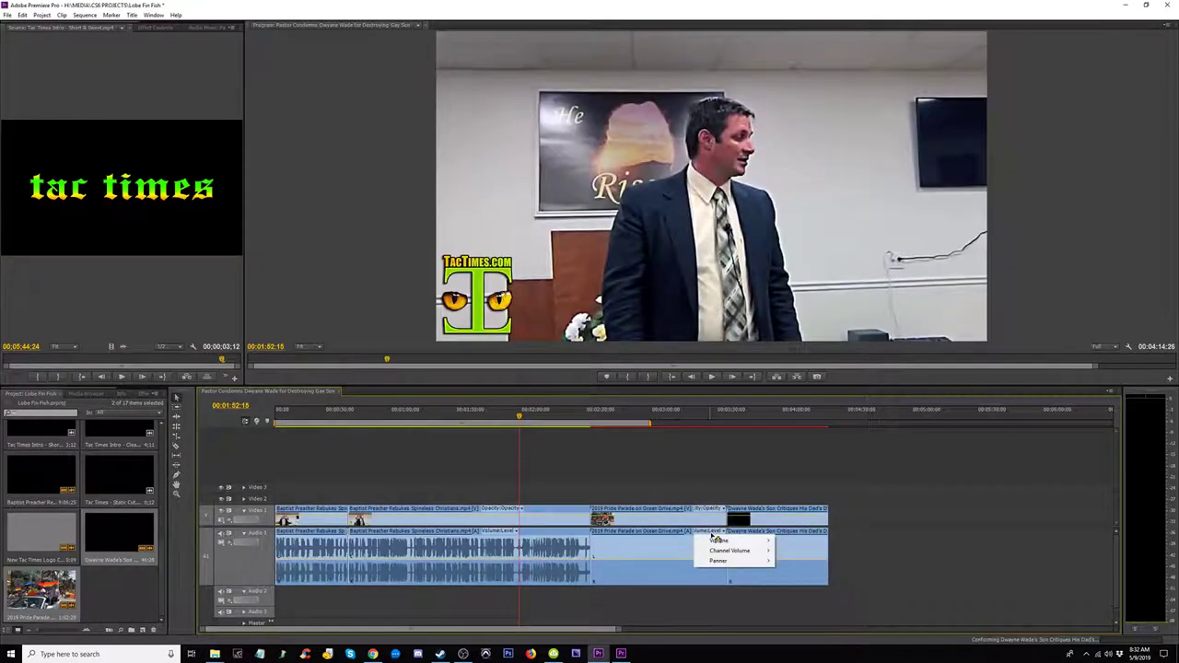
pyautogui.click(574, 412)
pyautogui.hotkey('ctrl', 'z')
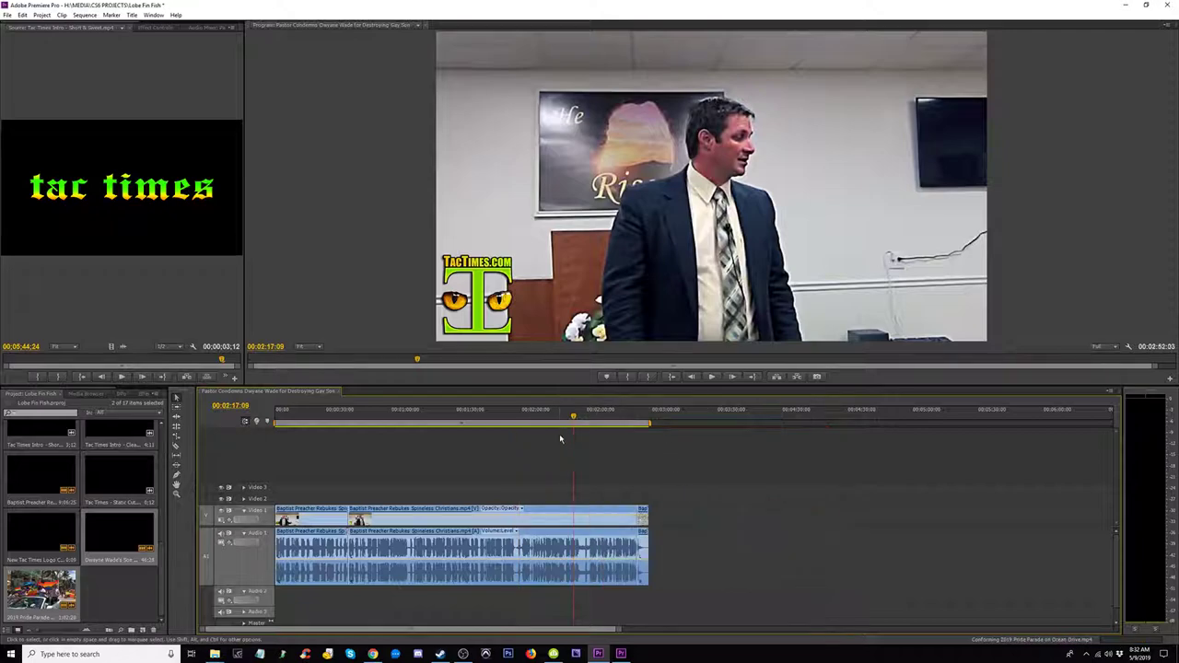
# Step: Place both downloaded clips from the MEDIA folder in the empty timeline area after the preacher footage, and minimize the folder window
pyautogui.click(214, 654)
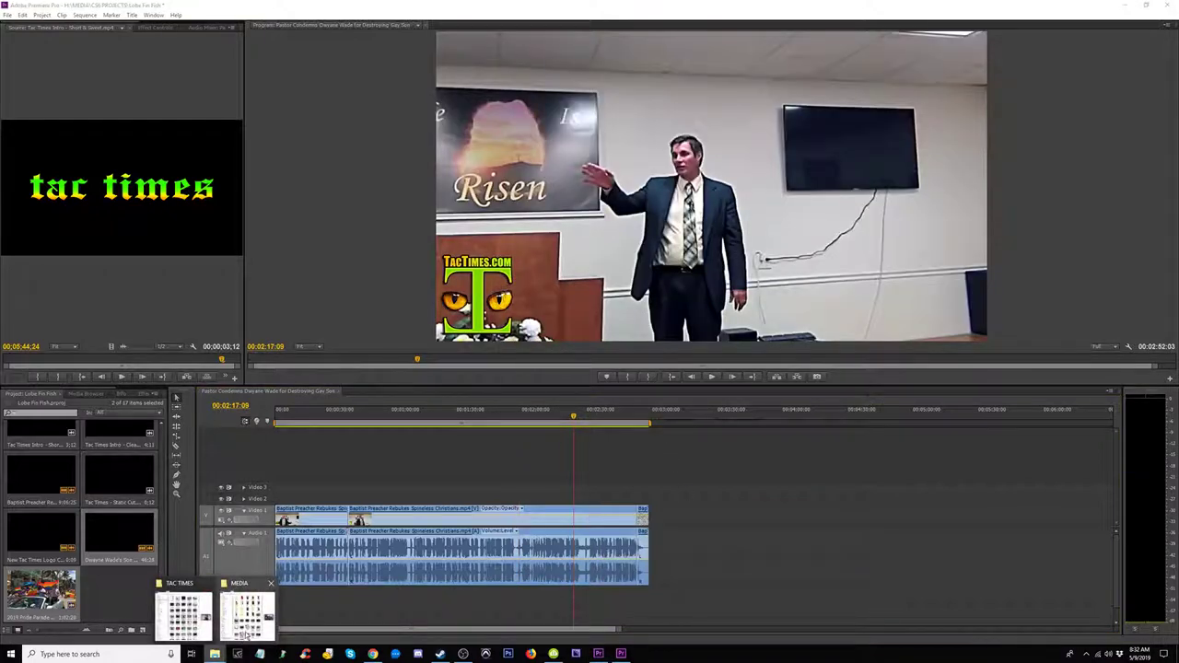
pyautogui.click(242, 614)
pyautogui.moveTo(195, 389); pyautogui.dragTo(826, 532)
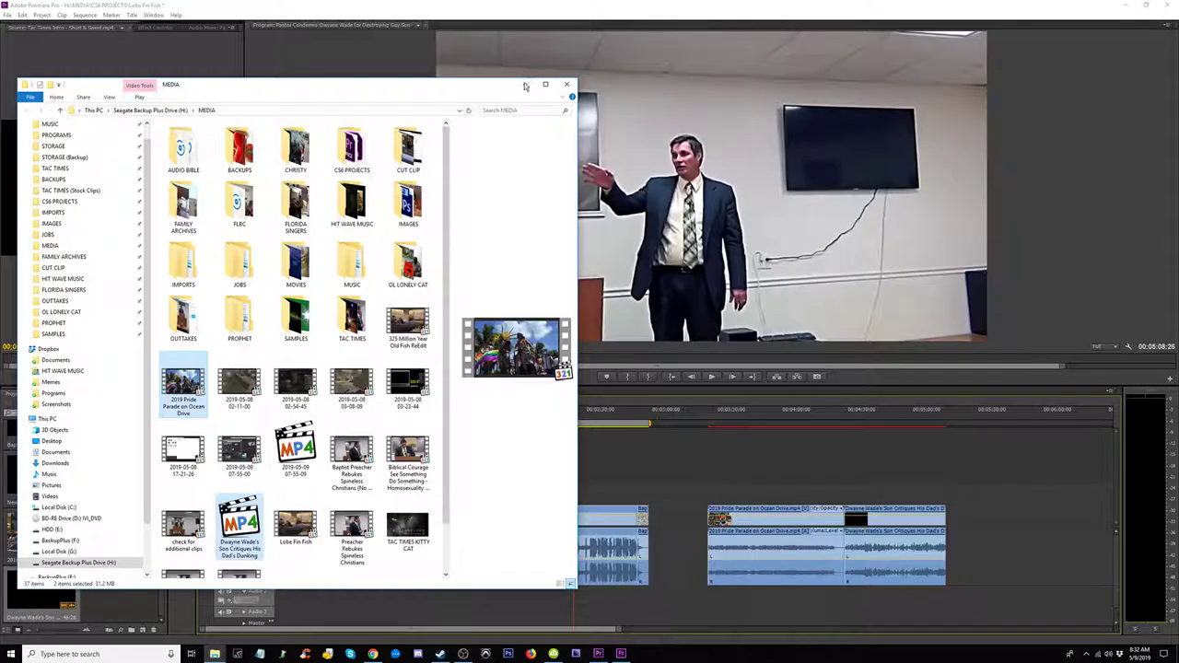
pyautogui.click(524, 85)
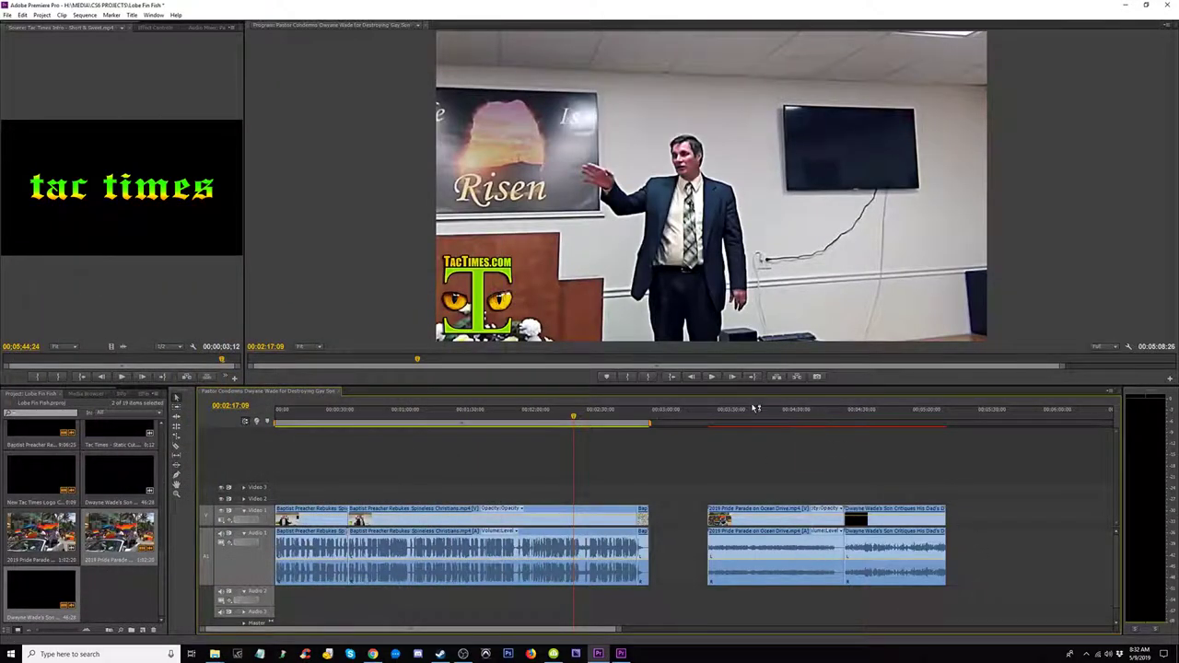
# Step: Trim the end of the 2019 Pride Parade clip to about 00:04:14 and move the clip to Video 2 and Audio 2
pyautogui.moveTo(769, 415); pyautogui.dragTo(832, 433)
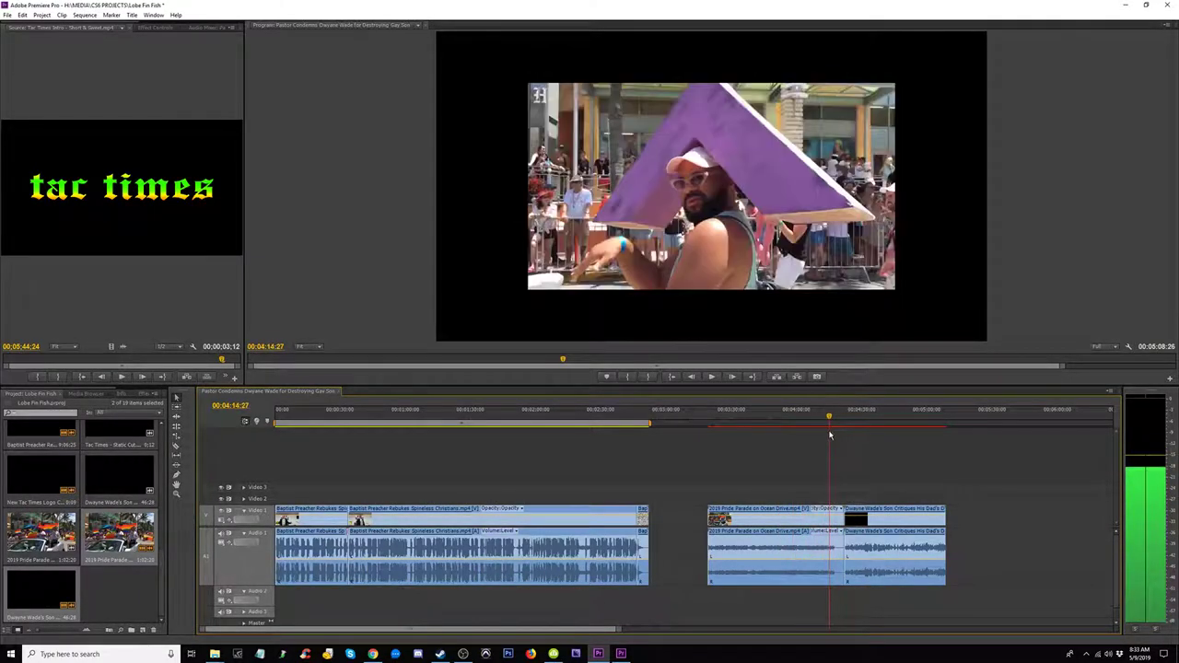
pyautogui.moveTo(833, 521); pyautogui.dragTo(820, 522)
pyautogui.moveTo(824, 420); pyautogui.dragTo(711, 437)
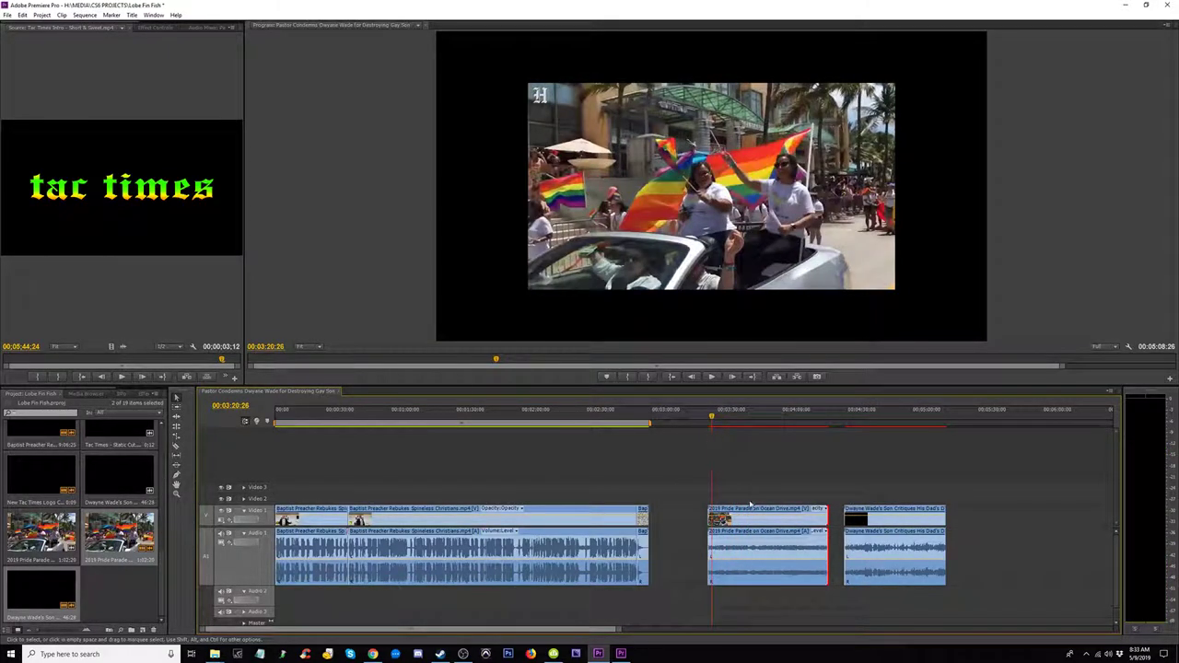
pyautogui.moveTo(753, 513); pyautogui.dragTo(746, 557)
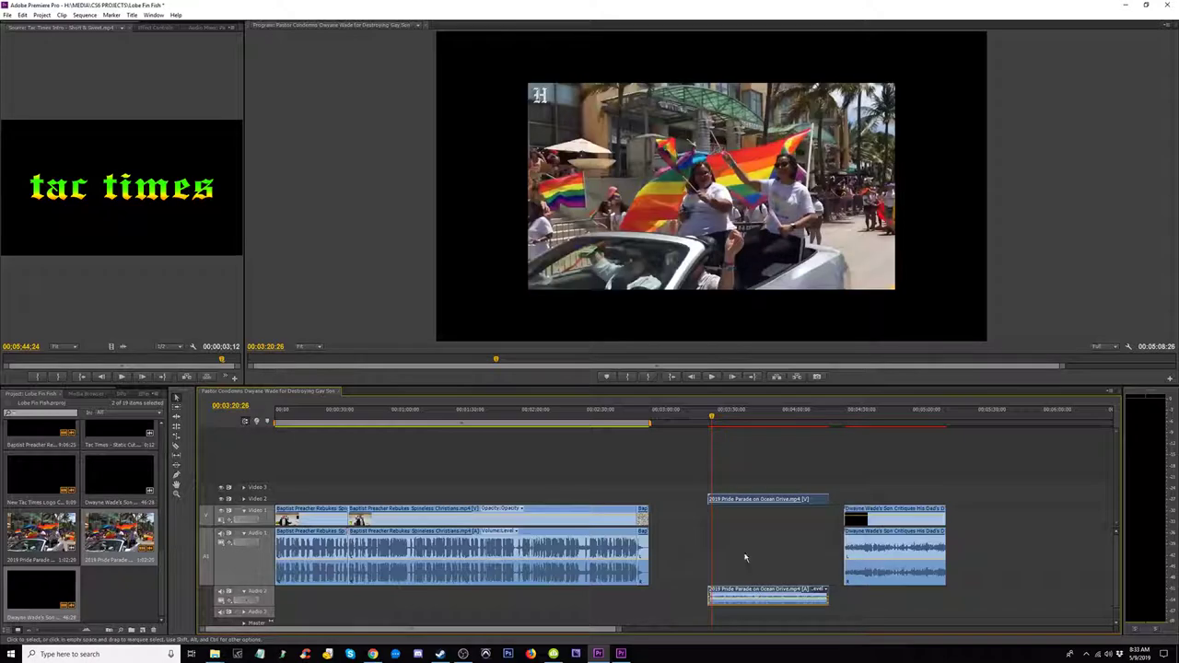
# Step: Try to lower the 2019 Pride Parade clip's audio to -oo dB and play a moment of the clip to check it
pyautogui.click(756, 603)
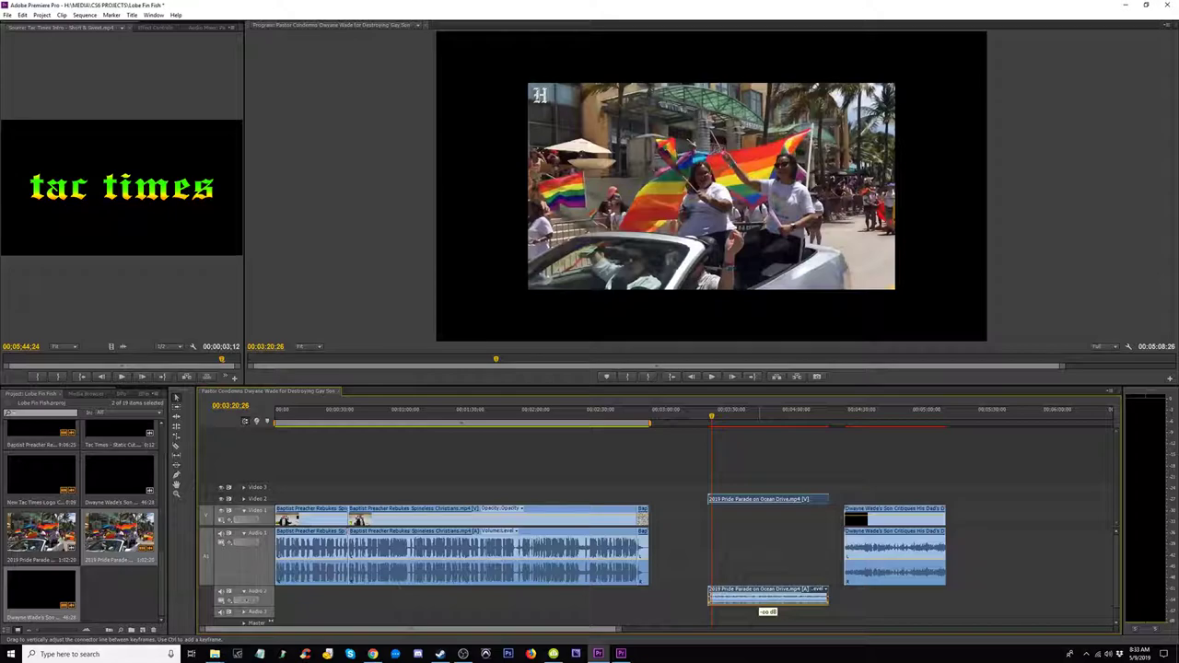
pyautogui.click(758, 561)
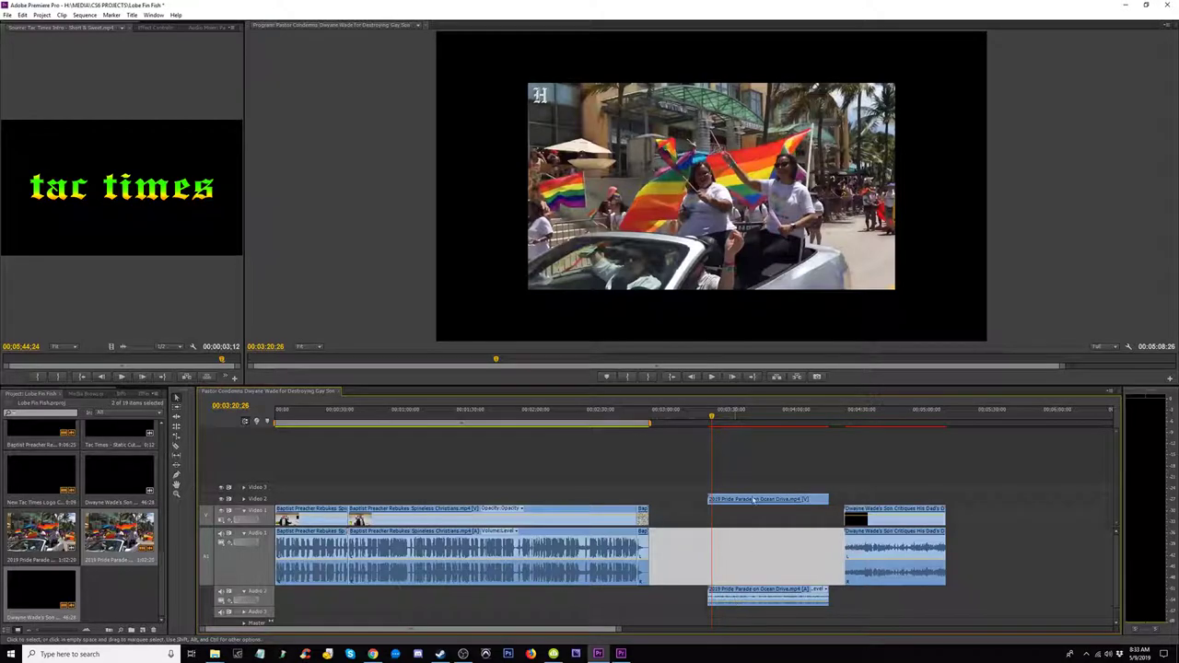
pyautogui.click(749, 422)
pyautogui.press('space')
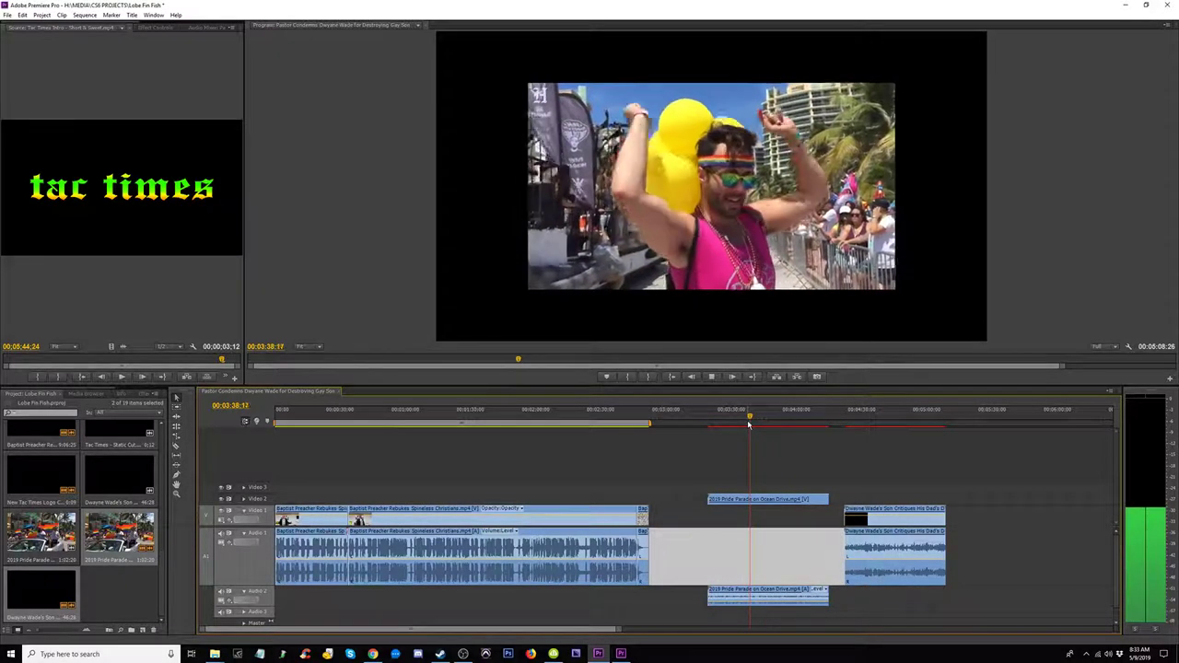
pyautogui.press('space')
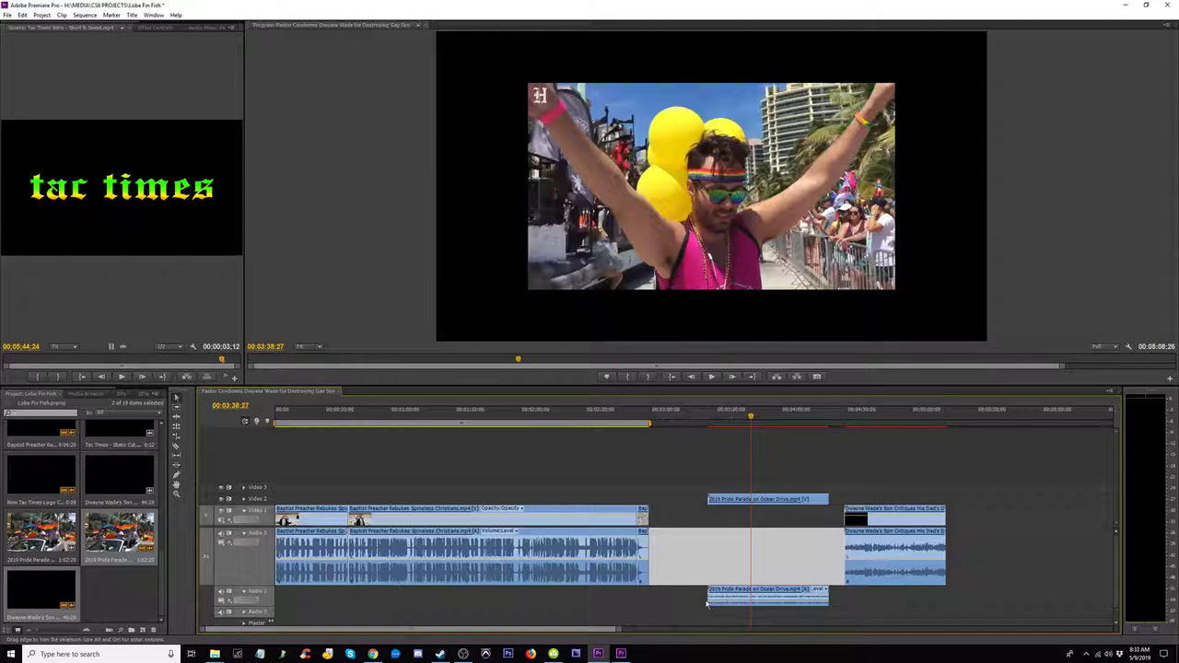
# Step: Delete the audio portions of the 2019 Pride Parade and Dwyane Wade's son clips, keeping only their video
pyautogui.hotkey('ctrl', 's')
pyautogui.click(706, 603)
pyautogui.click(757, 614)
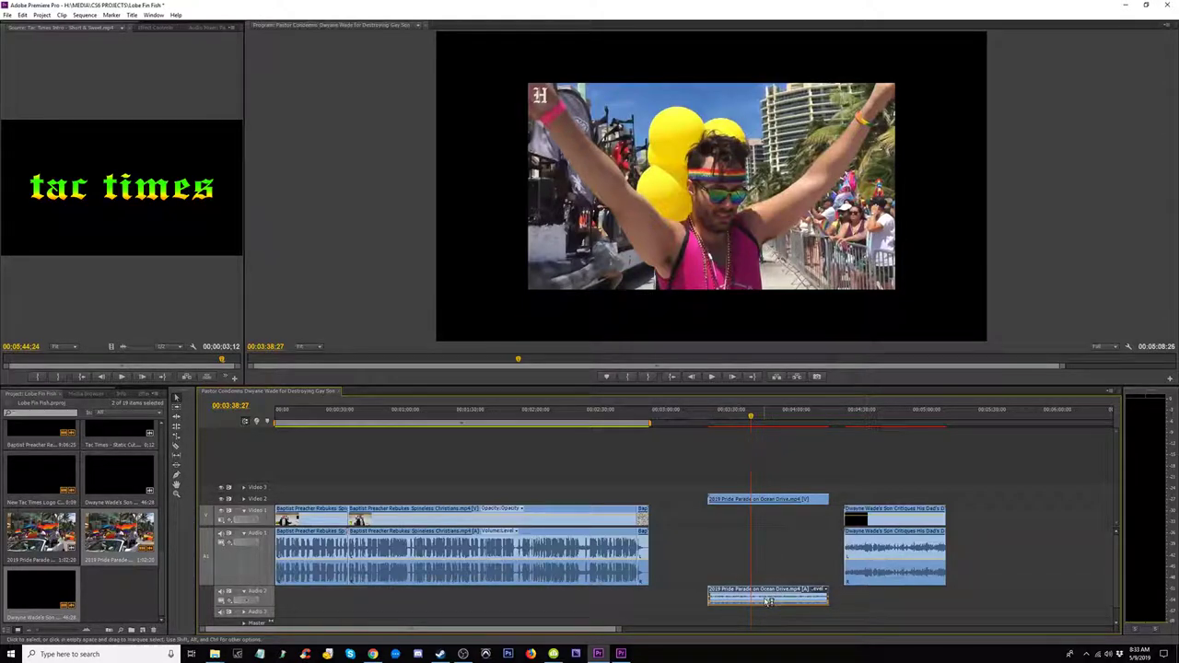
pyautogui.press('Delete')
pyautogui.click(877, 421)
pyautogui.press('space')
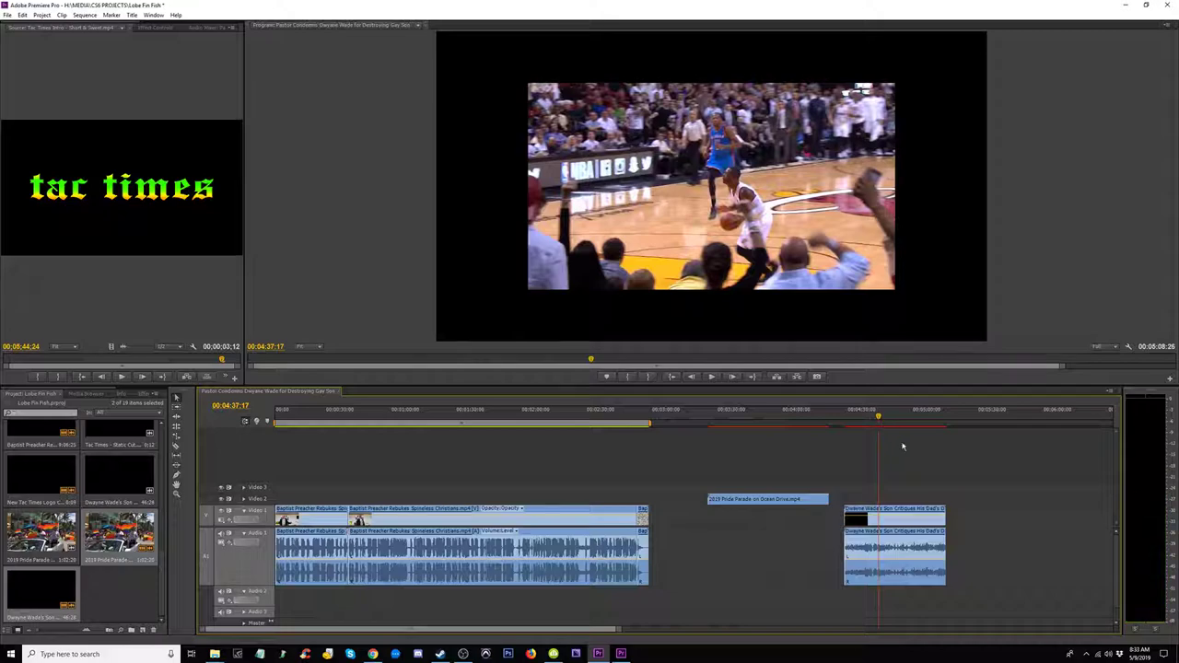
pyautogui.press('Delete')
# Step: Scale the Dwyane Wade's son clip up to about 150% in its Motion effect so it fills the frame
pyautogui.click(886, 421)
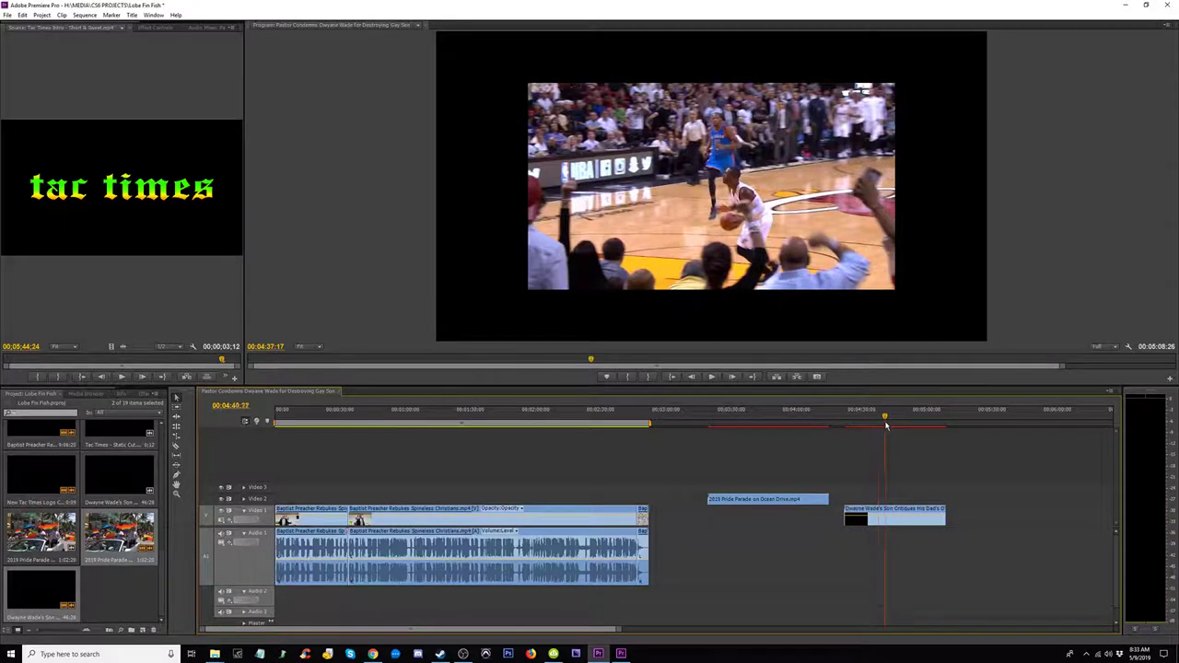
pyautogui.click(893, 422)
pyautogui.click(890, 522)
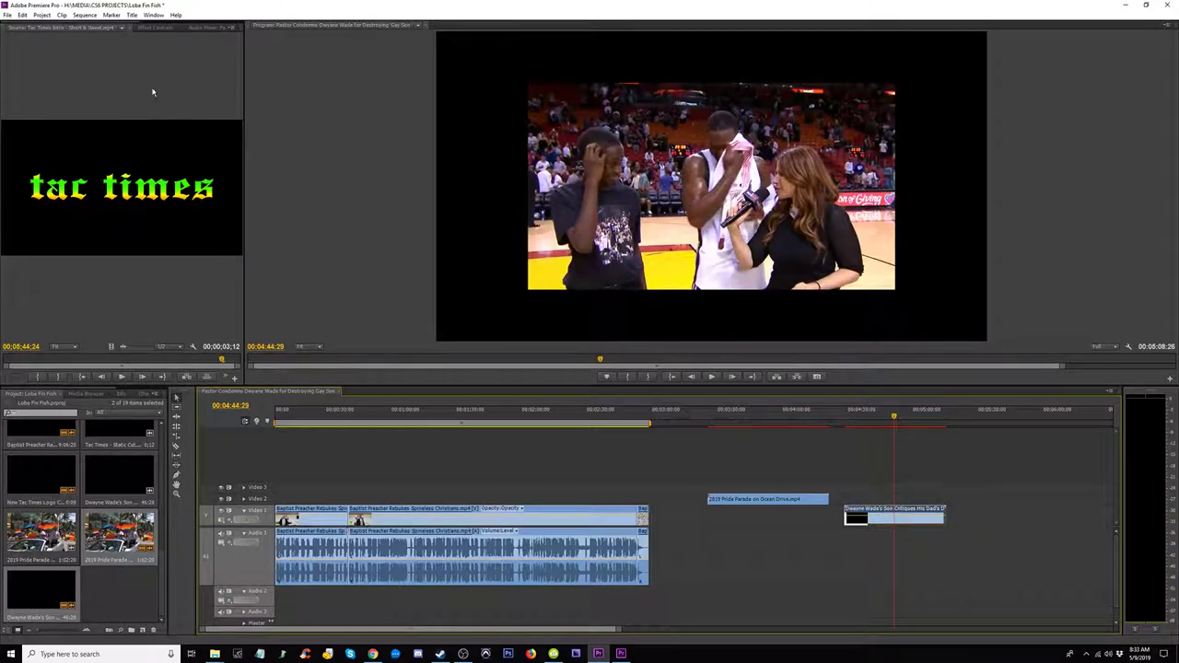
pyautogui.click(154, 27)
pyautogui.click(9, 65)
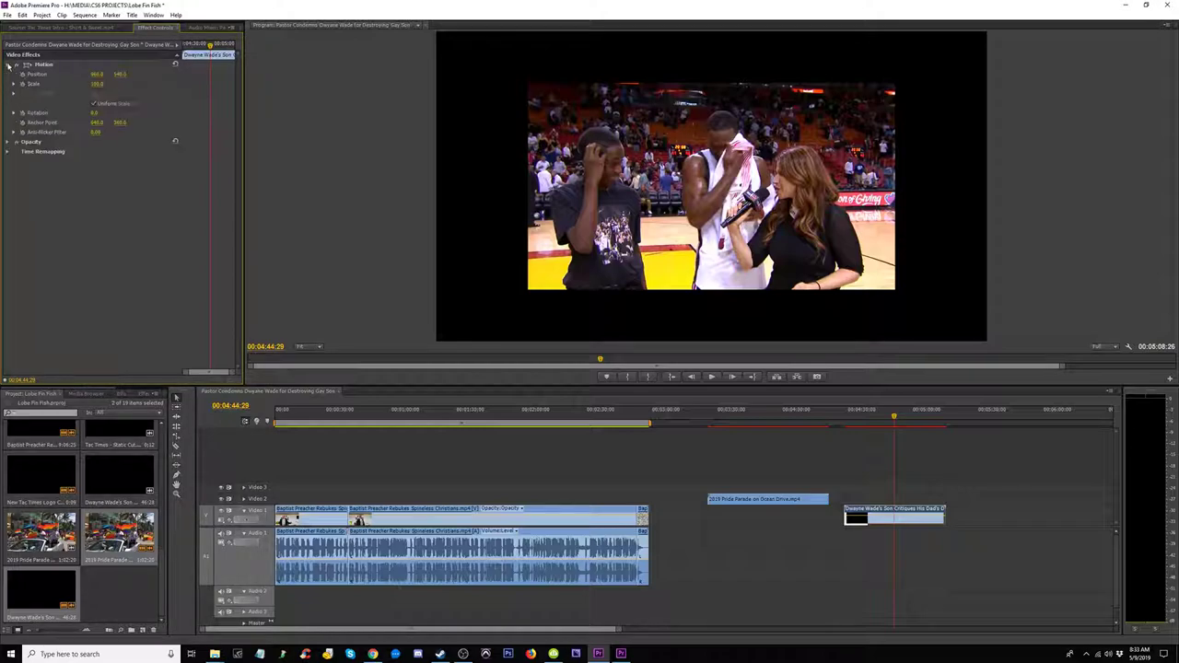
pyautogui.moveTo(97, 84); pyautogui.dragTo(144, 84)
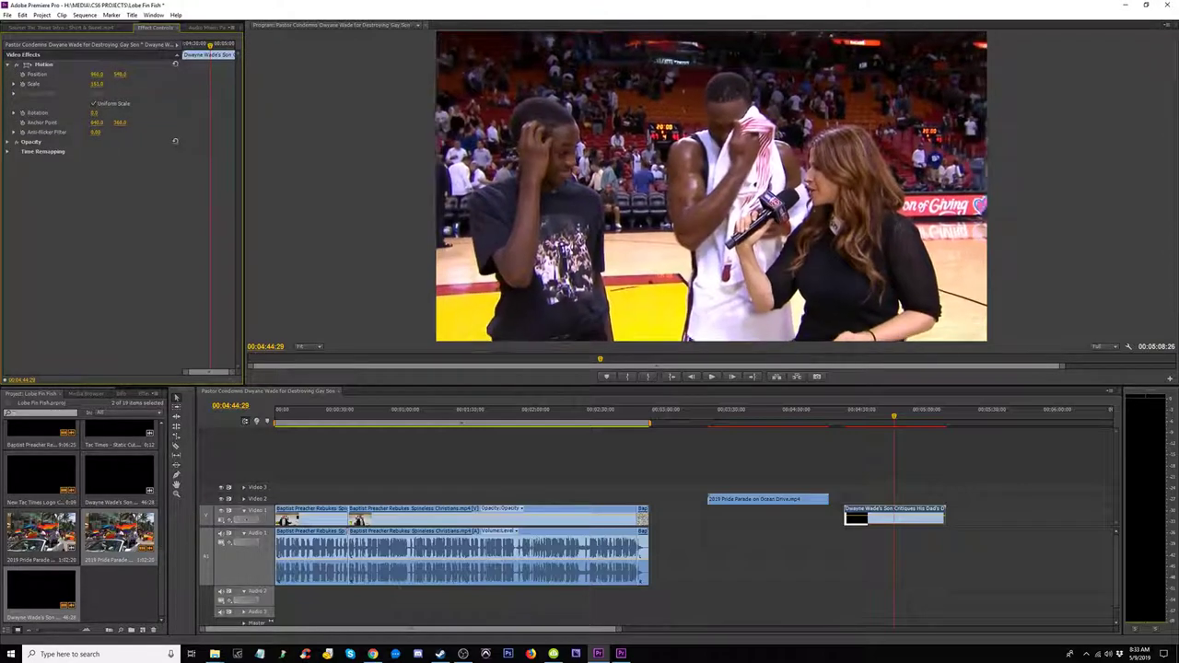
# Step: Scale the 2019 Pride Parade clip up to 150% in its Motion effect so it fills the frame
pyautogui.click(745, 411)
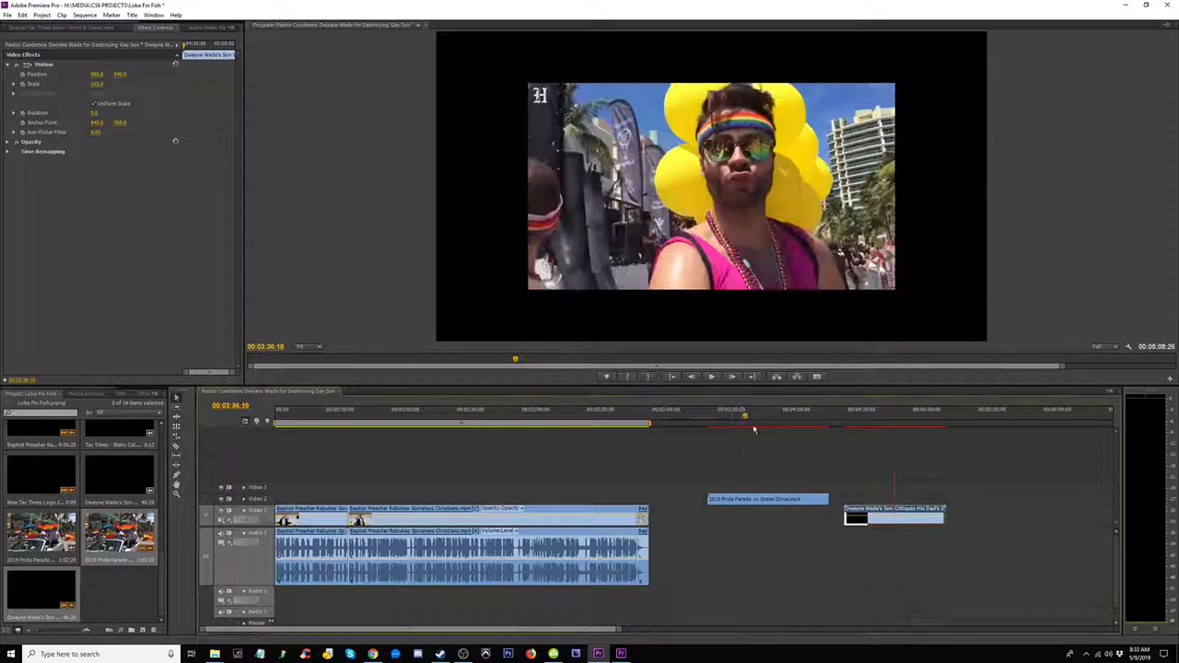
pyautogui.click(16, 65)
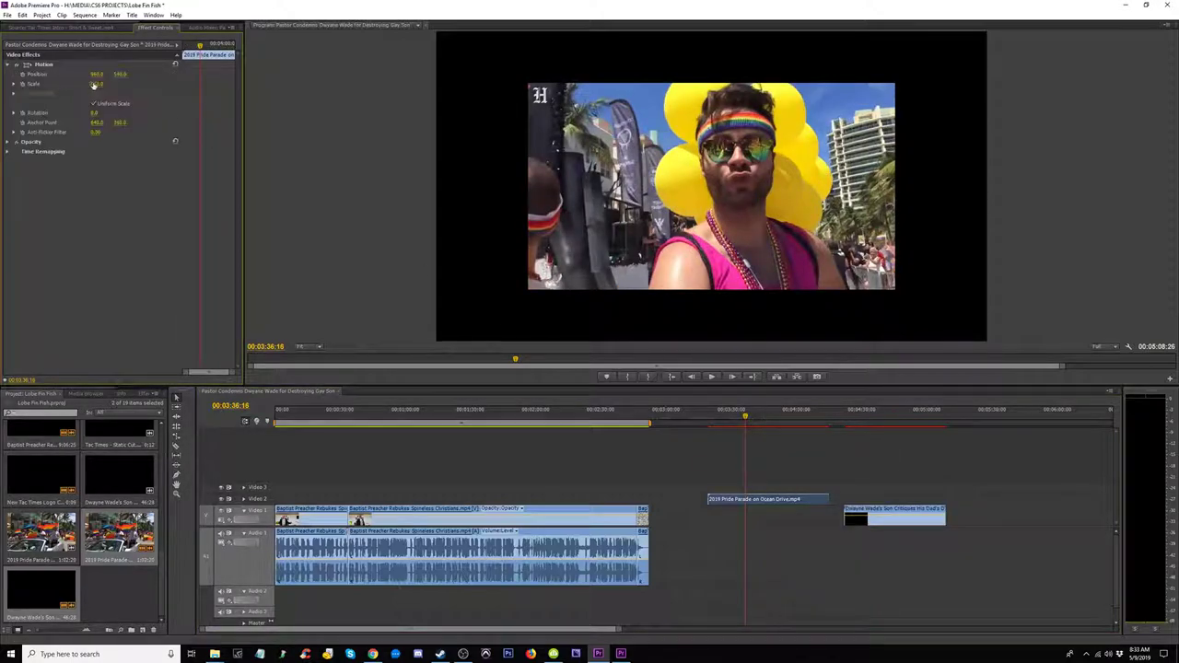
pyautogui.moveTo(103, 84); pyautogui.dragTo(134, 84)
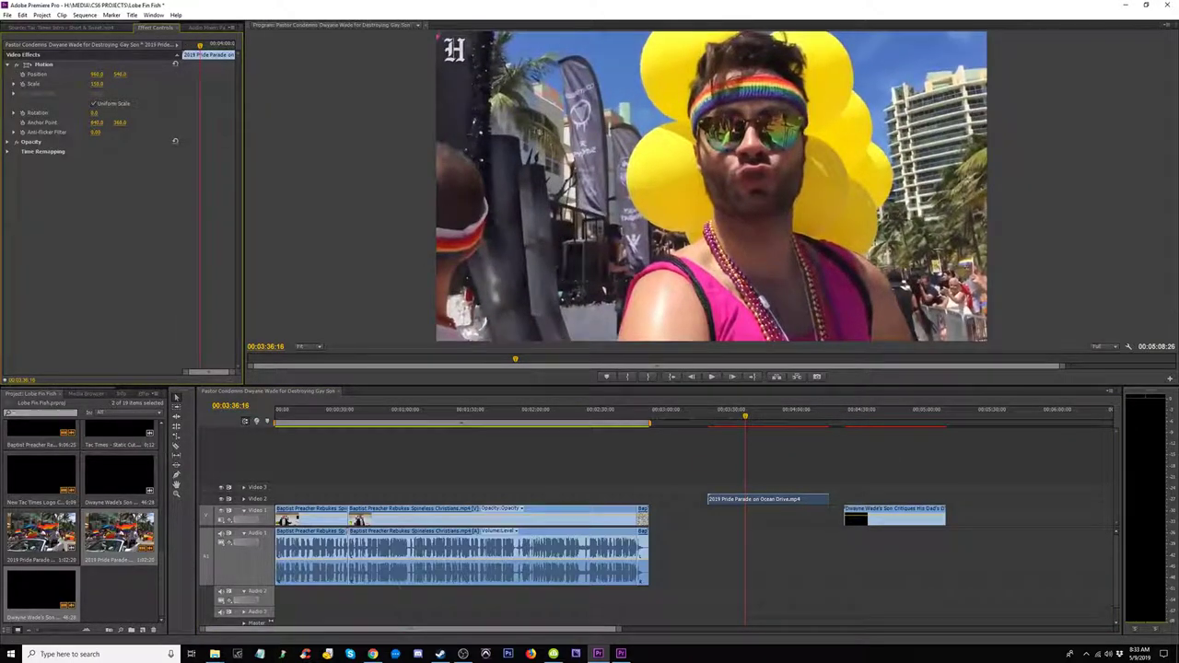
# Step: Move the 2019 Pride Parade clip on Video 2 over the sermon footage, starting at about 00:01:38
pyautogui.press('space')
pyautogui.click(530, 413)
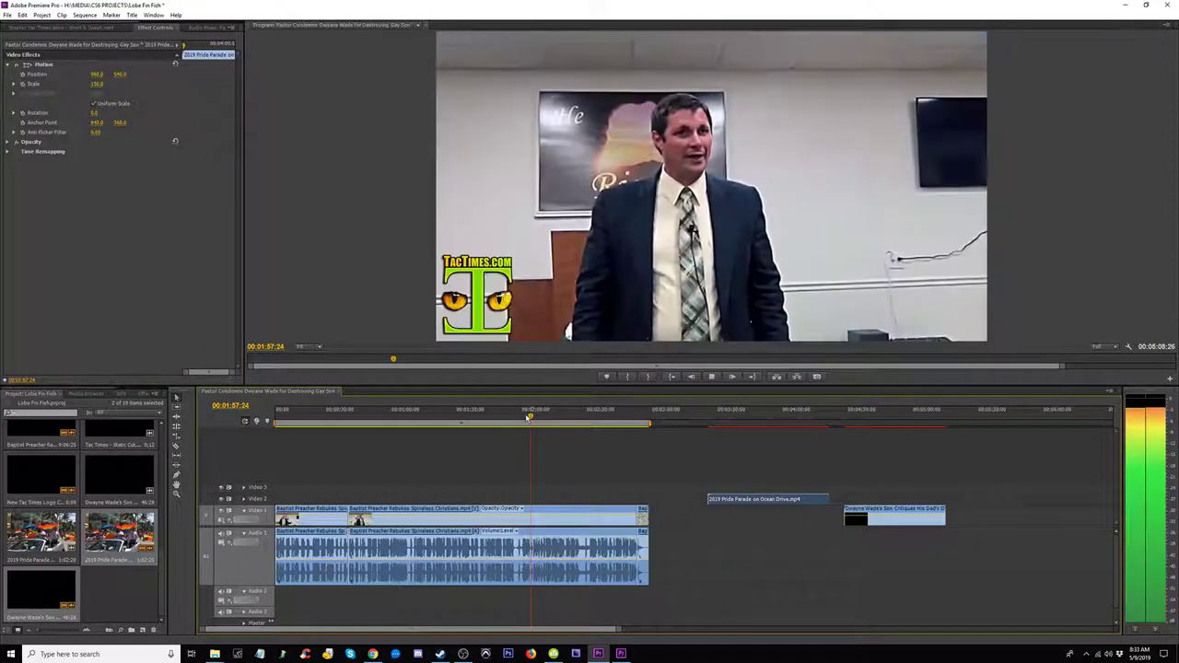
pyautogui.click(488, 417)
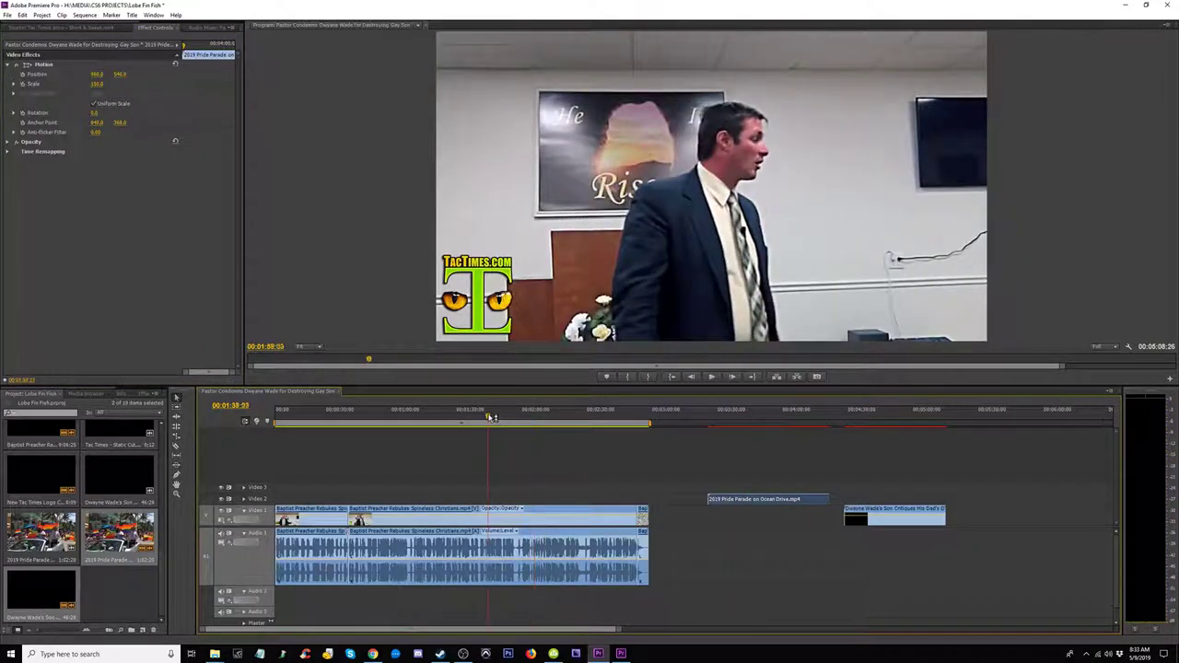
pyautogui.press('space')
pyautogui.press('space')
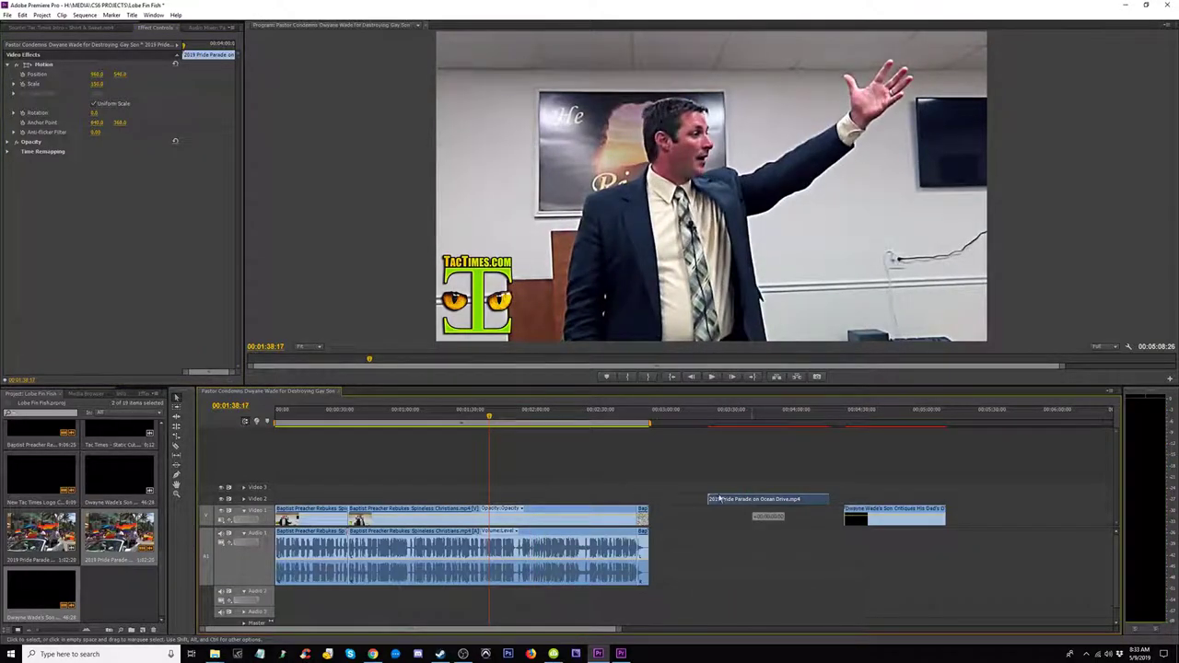
pyautogui.moveTo(720, 499); pyautogui.dragTo(503, 499)
pyautogui.press('space')
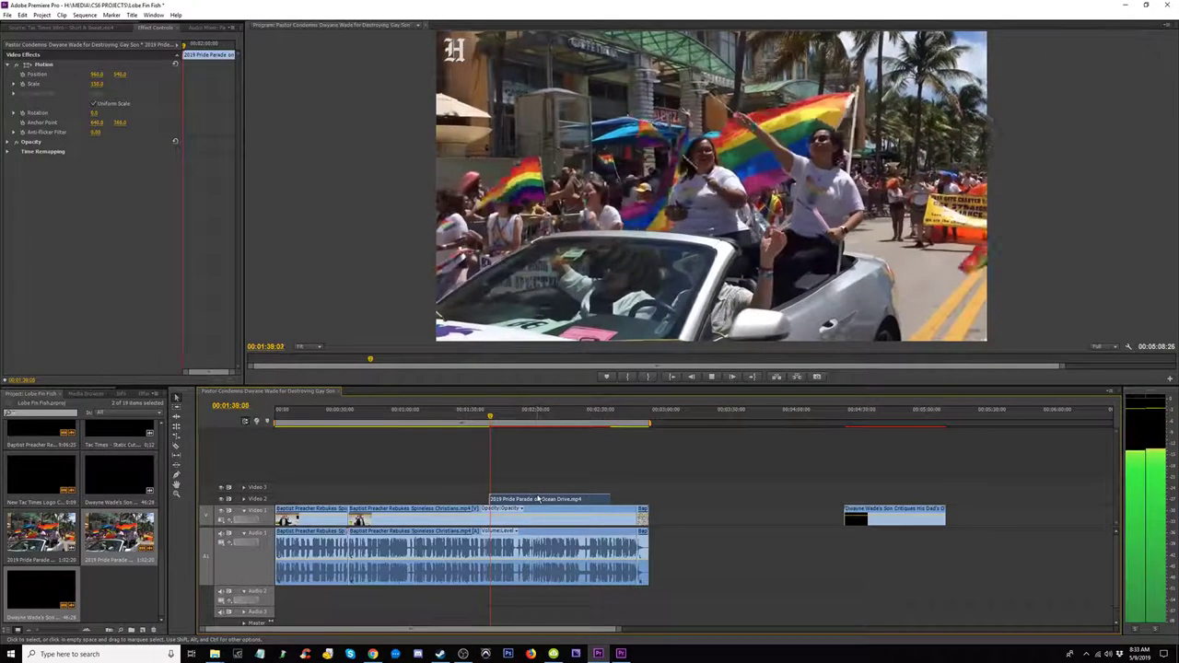
# Step: Shift the 2019 Pride Parade clip slightly earlier on Video 2 so it starts at about 00:01:37
pyautogui.click(486, 419)
pyautogui.press('space')
pyautogui.press('=')
pyautogui.press('=')
pyautogui.press('=')
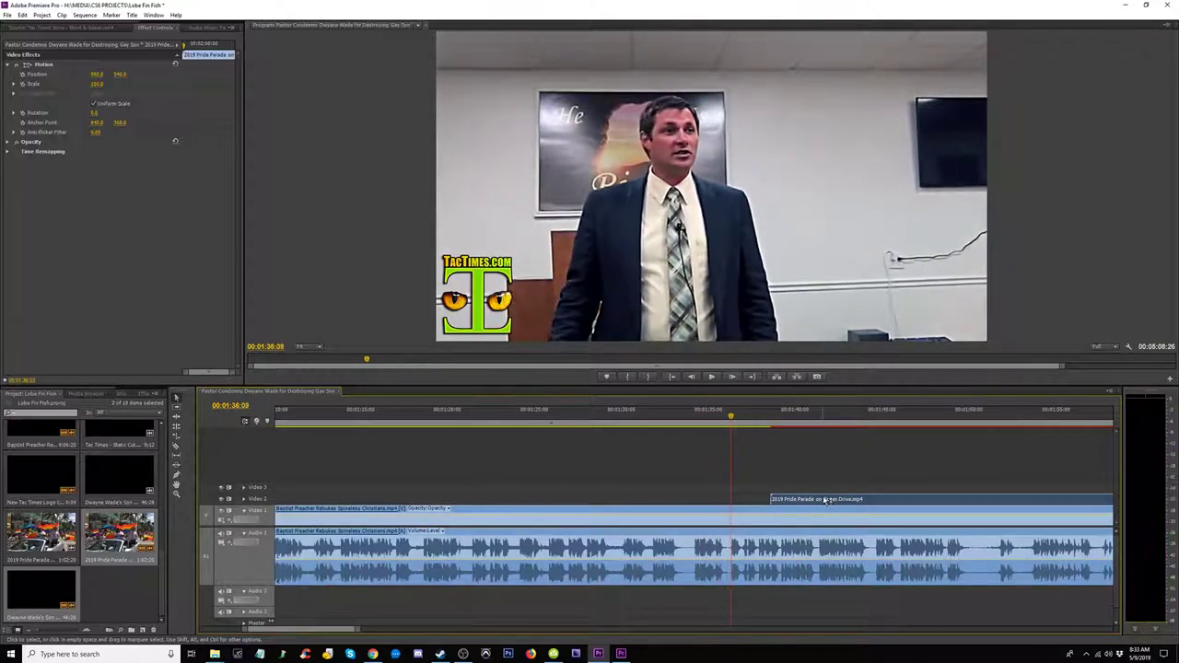
pyautogui.moveTo(826, 501); pyautogui.dragTo(795, 500)
pyautogui.press('space')
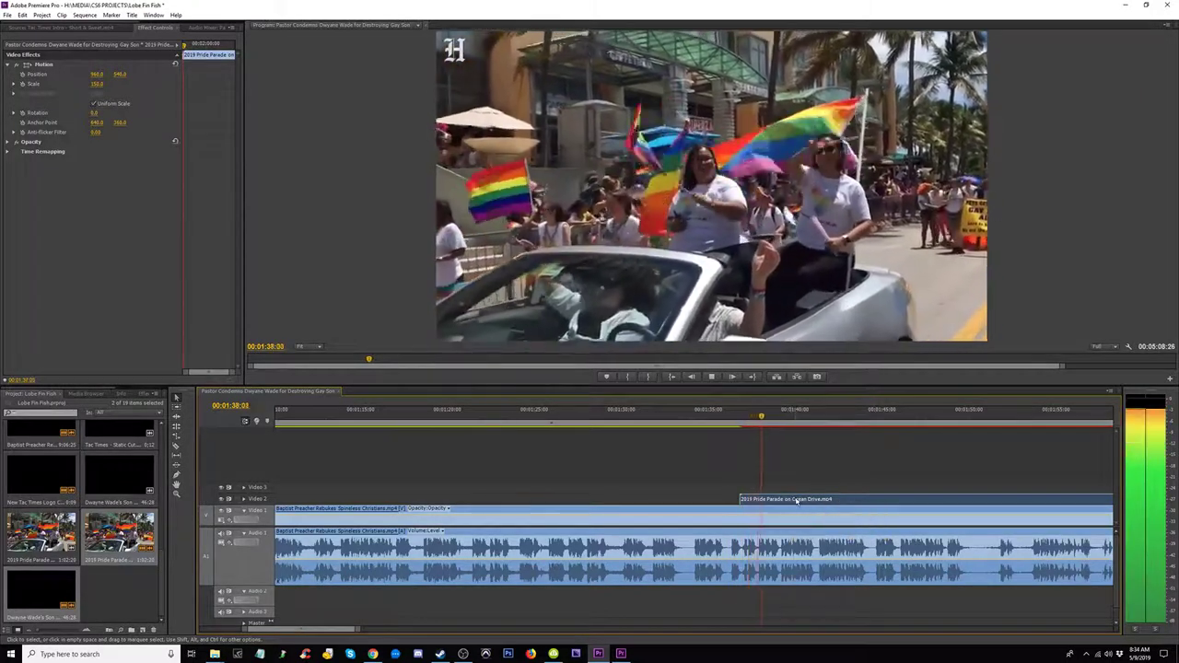
# Step: Cut the 2019 Pride Parade clip at 00:01:52:00 and 00:01:49:22, overwriting the section between by pulling the later footage back
pyautogui.press('-')
pyautogui.press('-')
pyautogui.press('-')
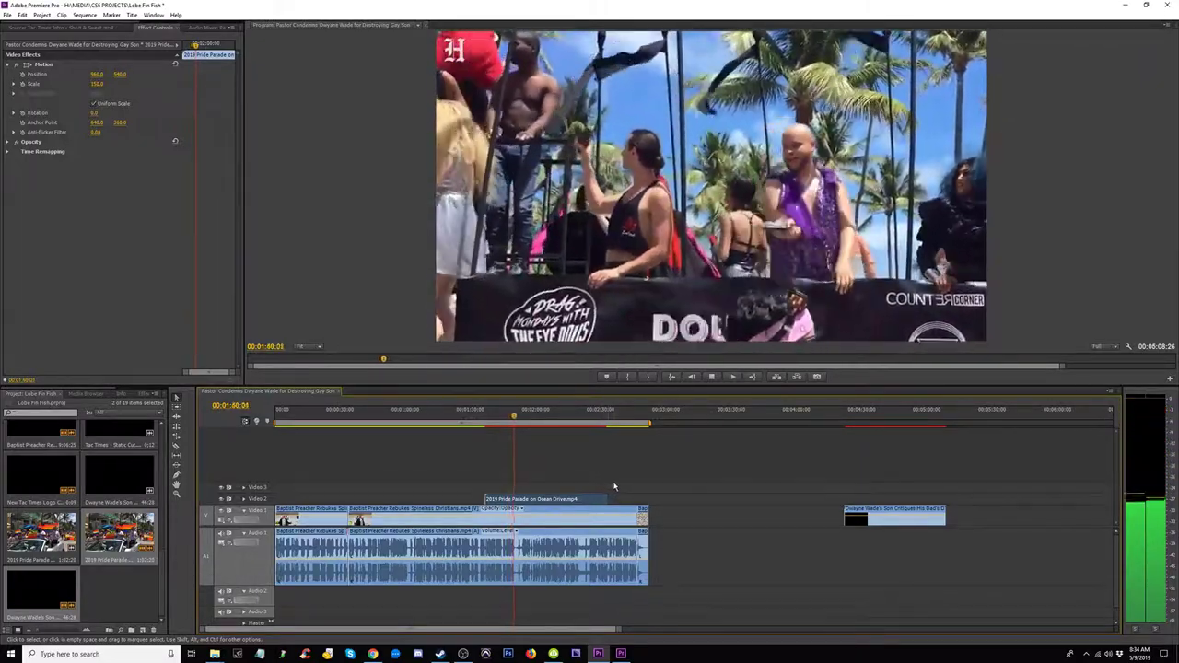
pyautogui.press('space')
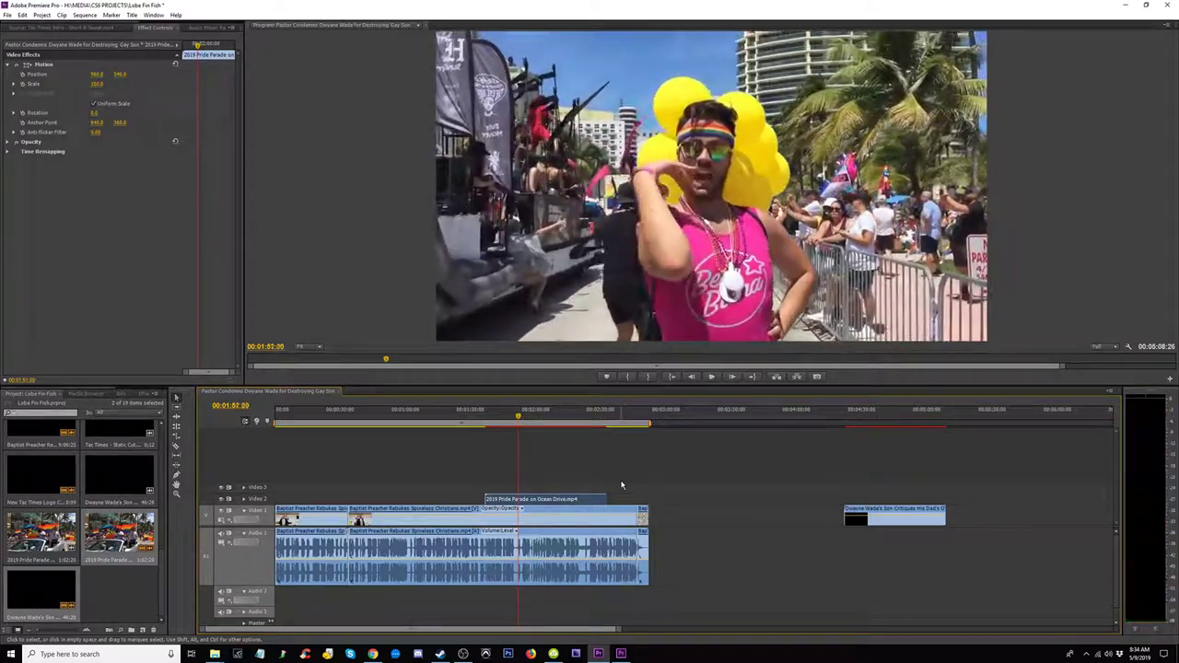
pyautogui.click(518, 499)
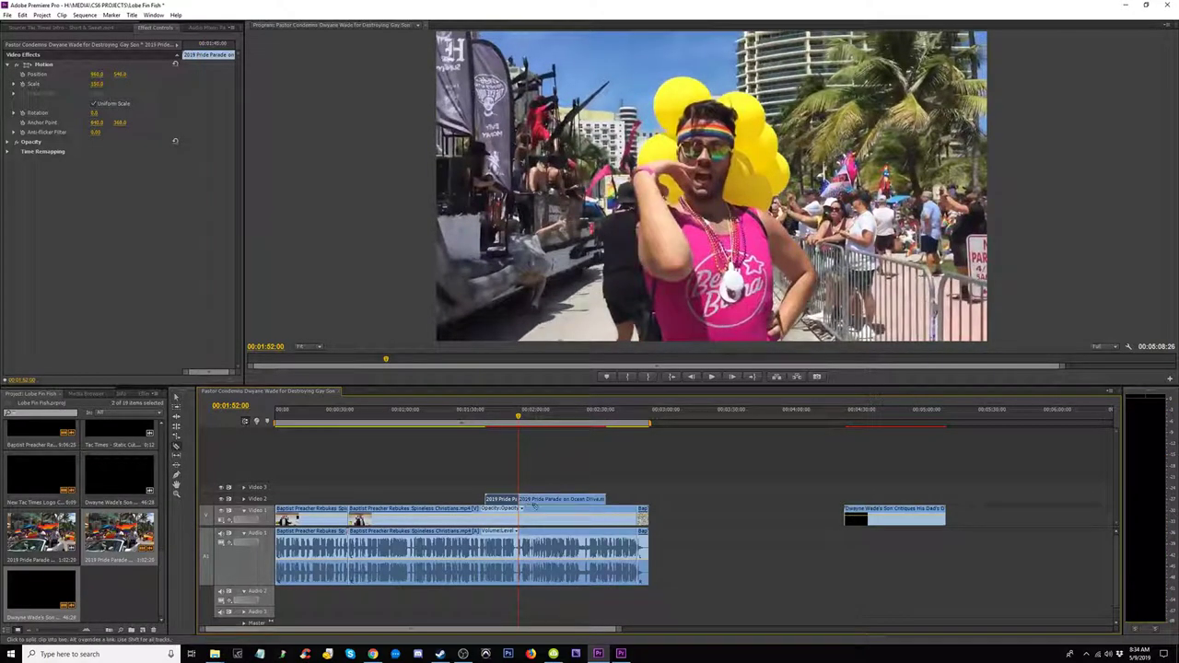
pyautogui.press('=')
pyautogui.press('=')
pyautogui.press('=')
pyautogui.click(679, 420)
pyautogui.moveTo(680, 420); pyautogui.dragTo(655, 425)
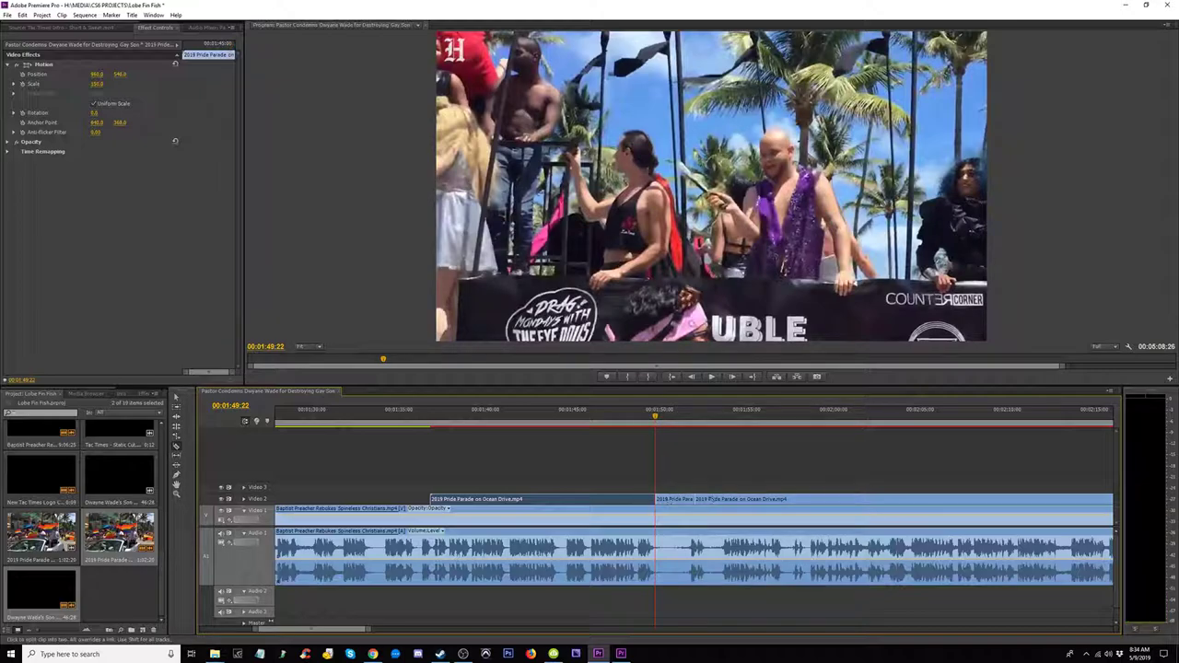
pyautogui.moveTo(728, 499); pyautogui.dragTo(685, 500)
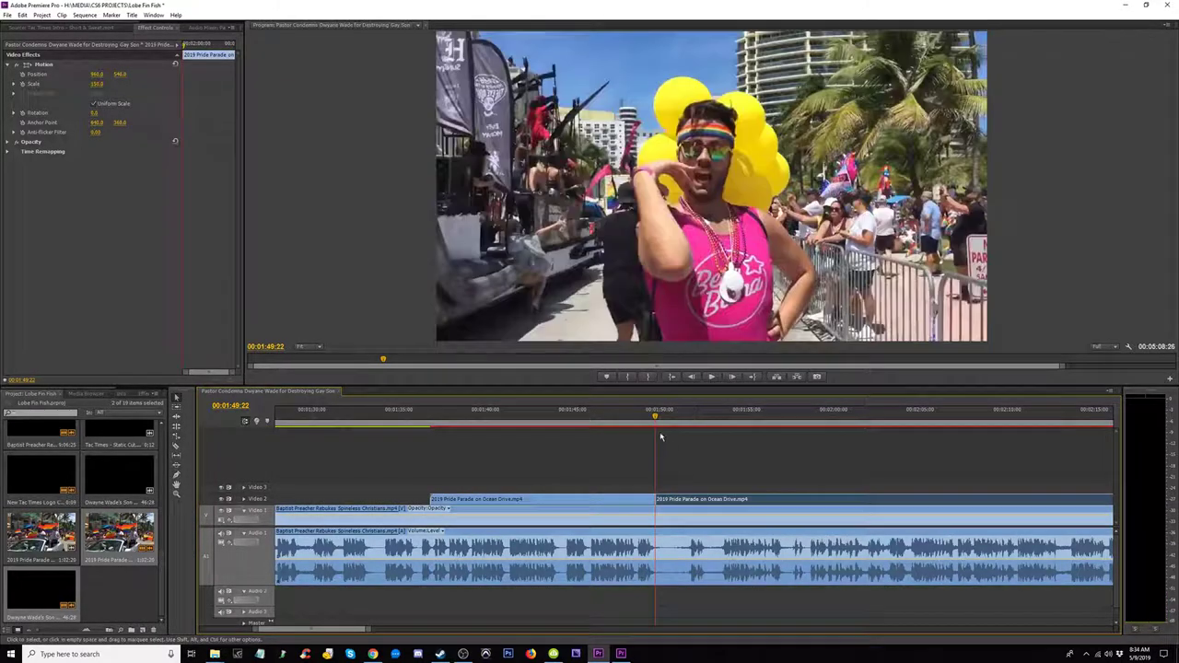
# Step: Cut out about 1.5 seconds of the parade footage after 00:01:44:01 and move the following pieces back to close the gap
pyautogui.moveTo(655, 423); pyautogui.dragTo(555, 418)
pyautogui.press('c')
pyautogui.click(583, 497)
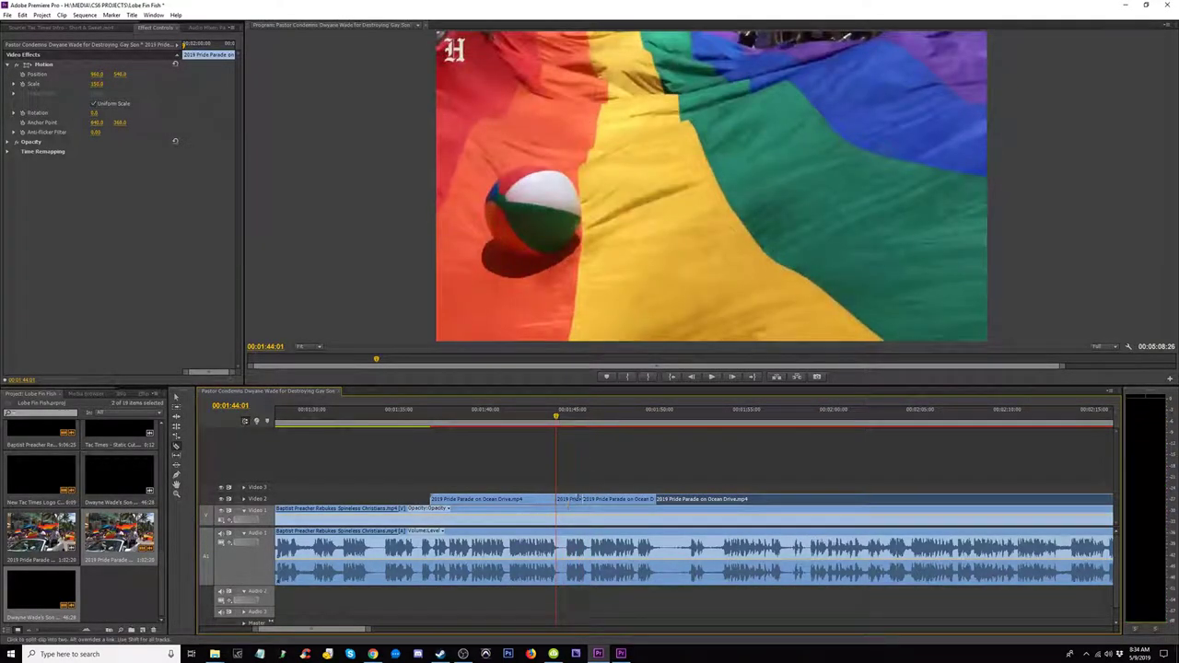
pyautogui.press('v')
pyautogui.moveTo(626, 479); pyautogui.dragTo(678, 498)
# Step: Cut the parade footage at 00:01:54:17 and 00:01:59:29 and replace the section between with the footage that follows
pyautogui.moveTo(554, 419); pyautogui.dragTo(732, 452)
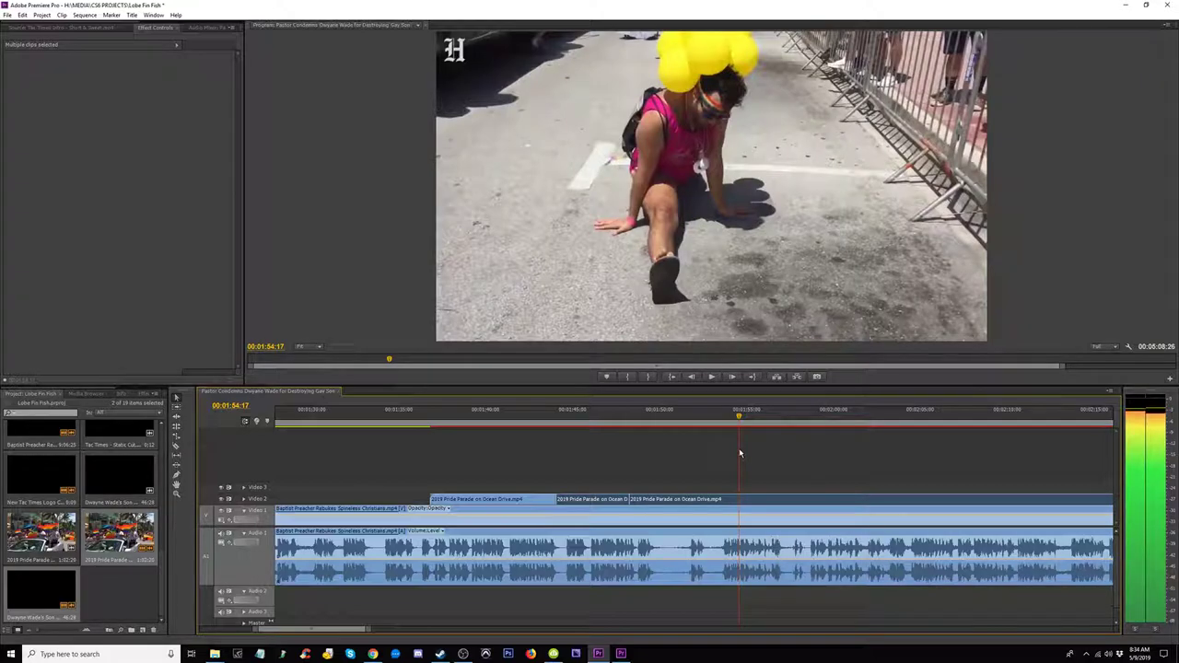
pyautogui.click(744, 499)
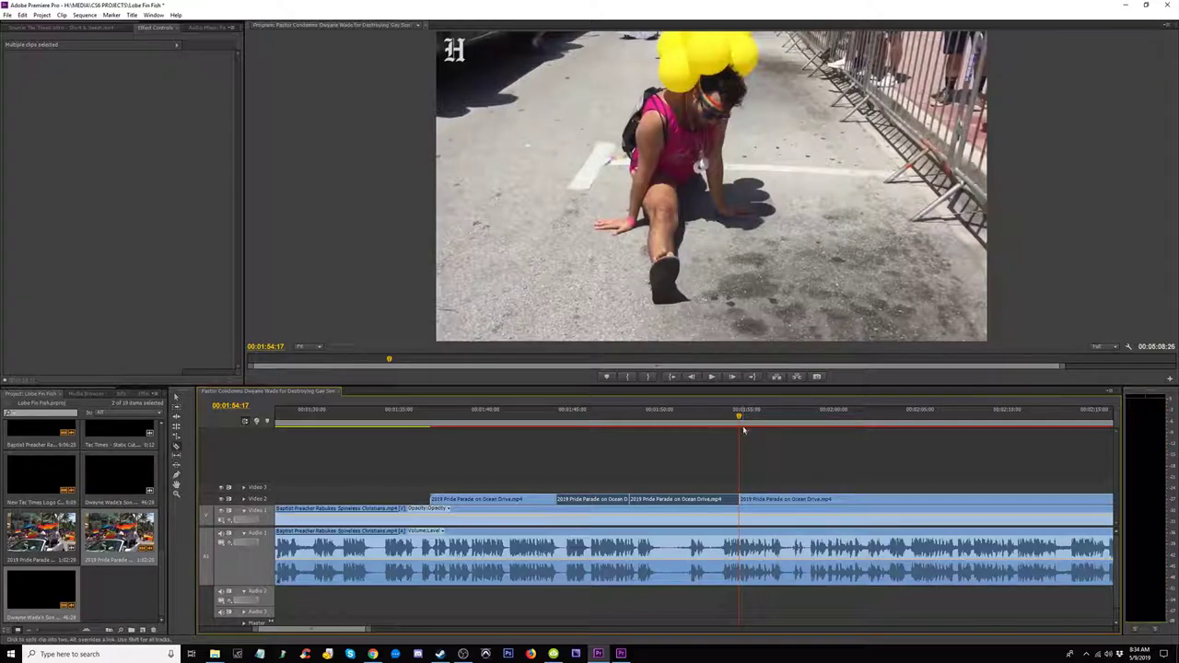
pyautogui.moveTo(744, 422); pyautogui.dragTo(879, 420)
pyautogui.scroll(-3, 883, 419)
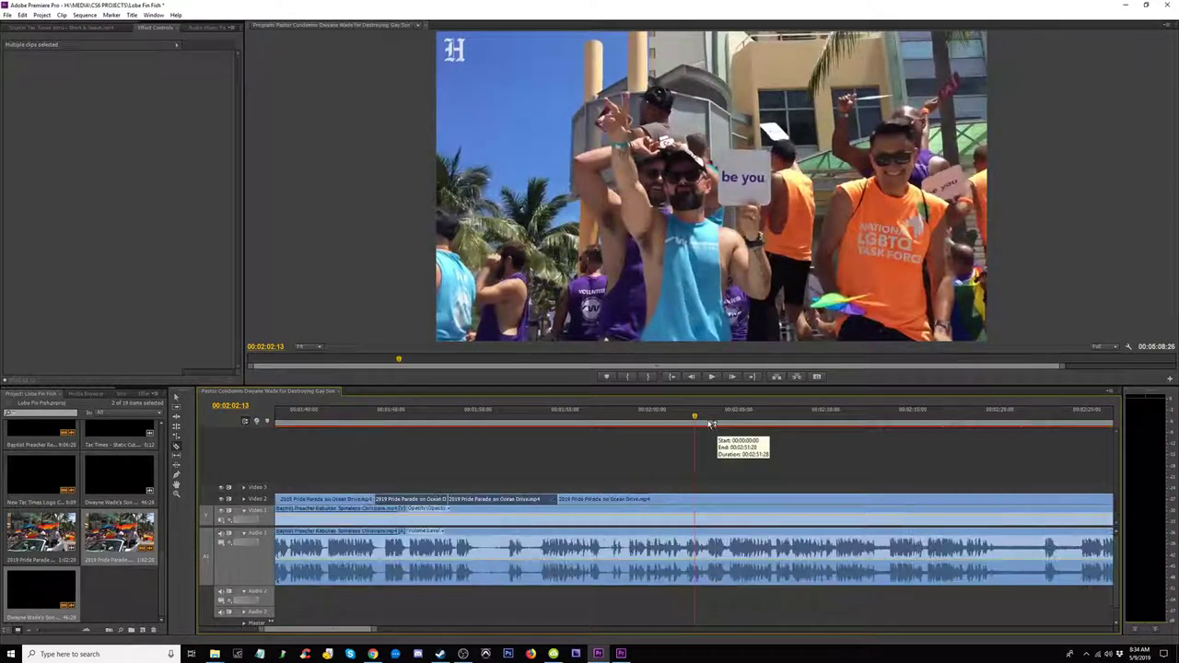
pyautogui.moveTo(701, 417); pyautogui.dragTo(678, 417)
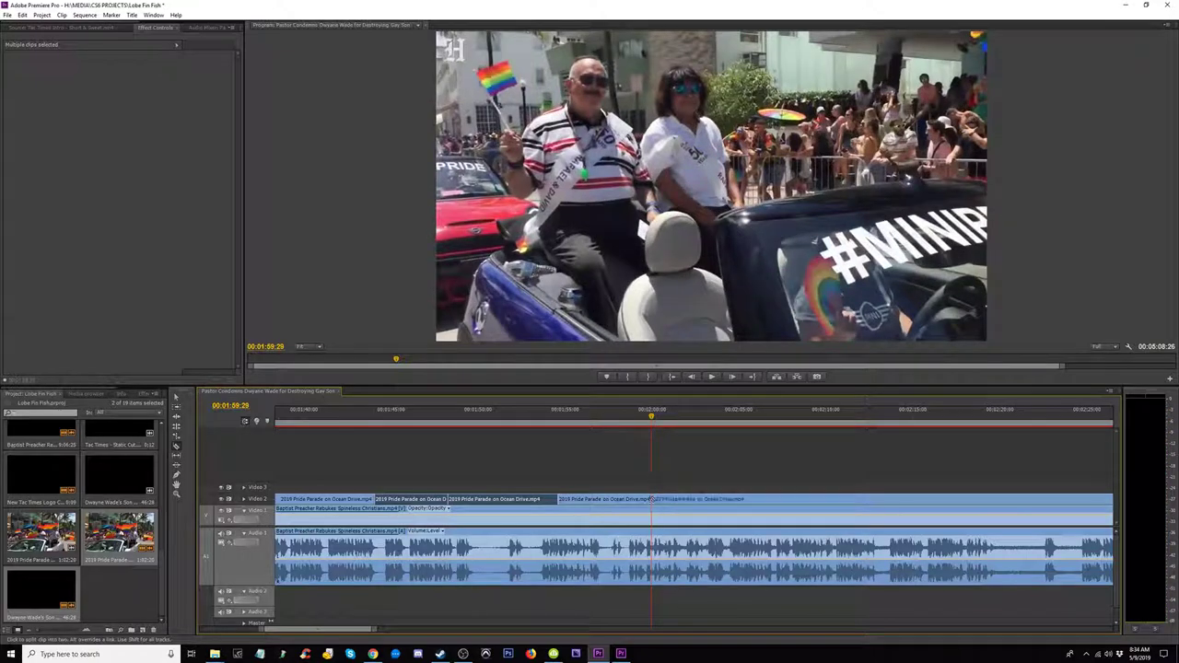
pyautogui.press('v')
pyautogui.moveTo(695, 499); pyautogui.dragTo(607, 505)
# Step: Play and skim the shortened parade footage from about 00:01:54 into the following sermon section to check the cuts
pyautogui.click(548, 420)
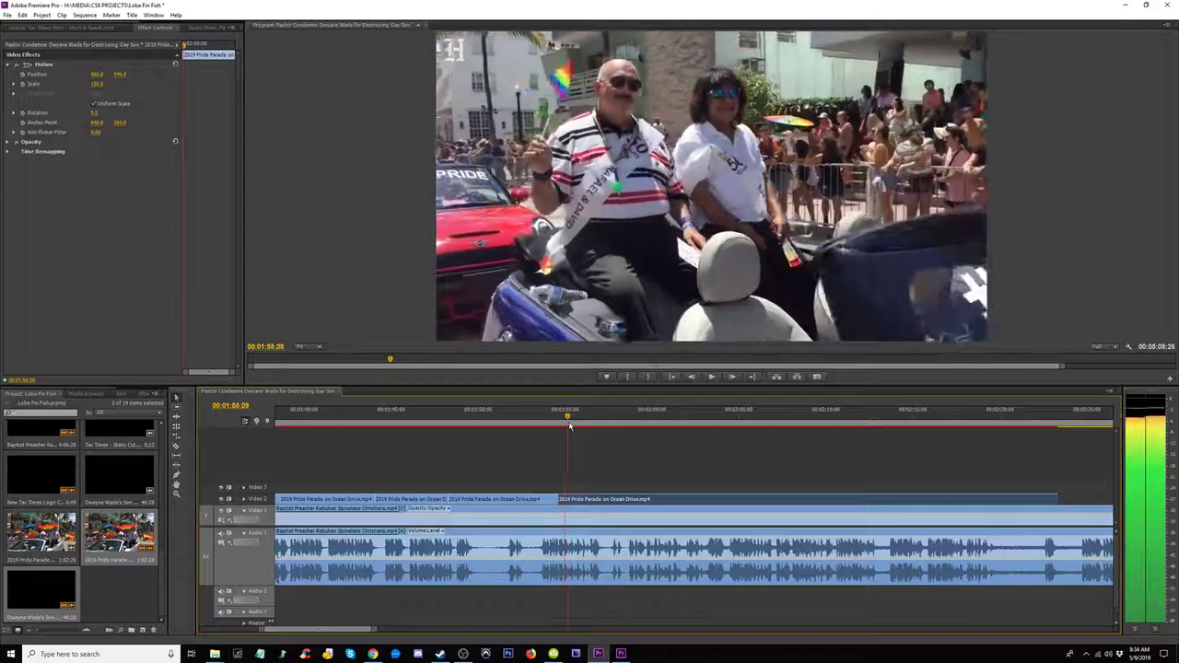
pyautogui.moveTo(569, 426); pyautogui.dragTo(588, 428)
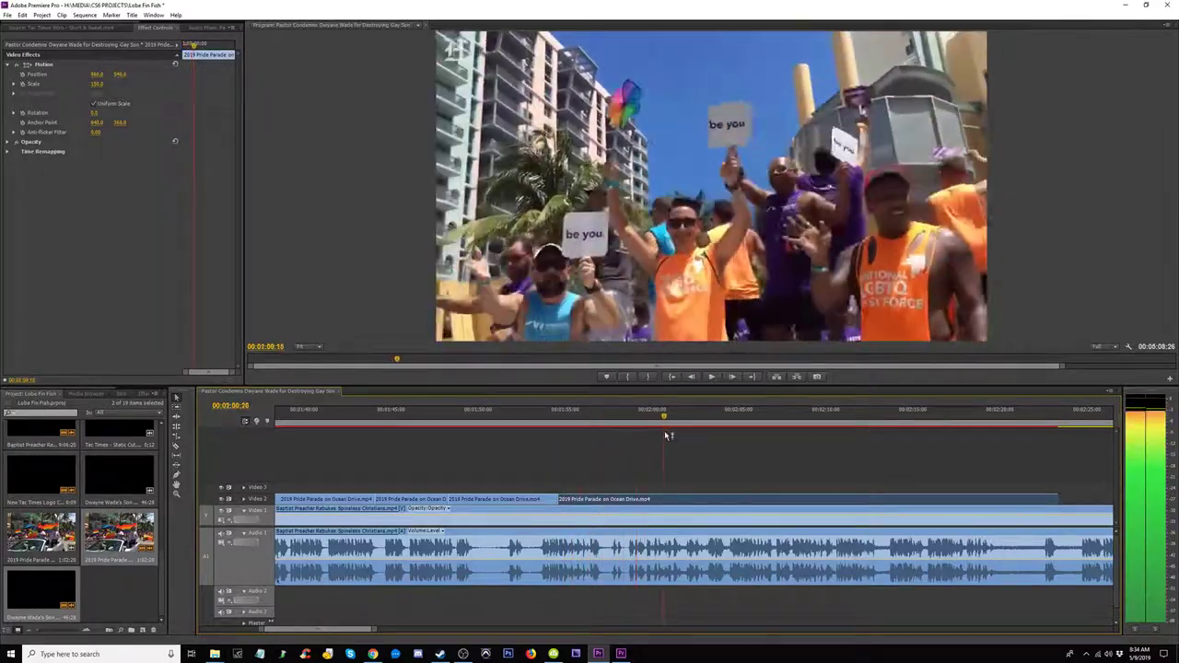
pyautogui.moveTo(711, 440); pyautogui.dragTo(747, 442)
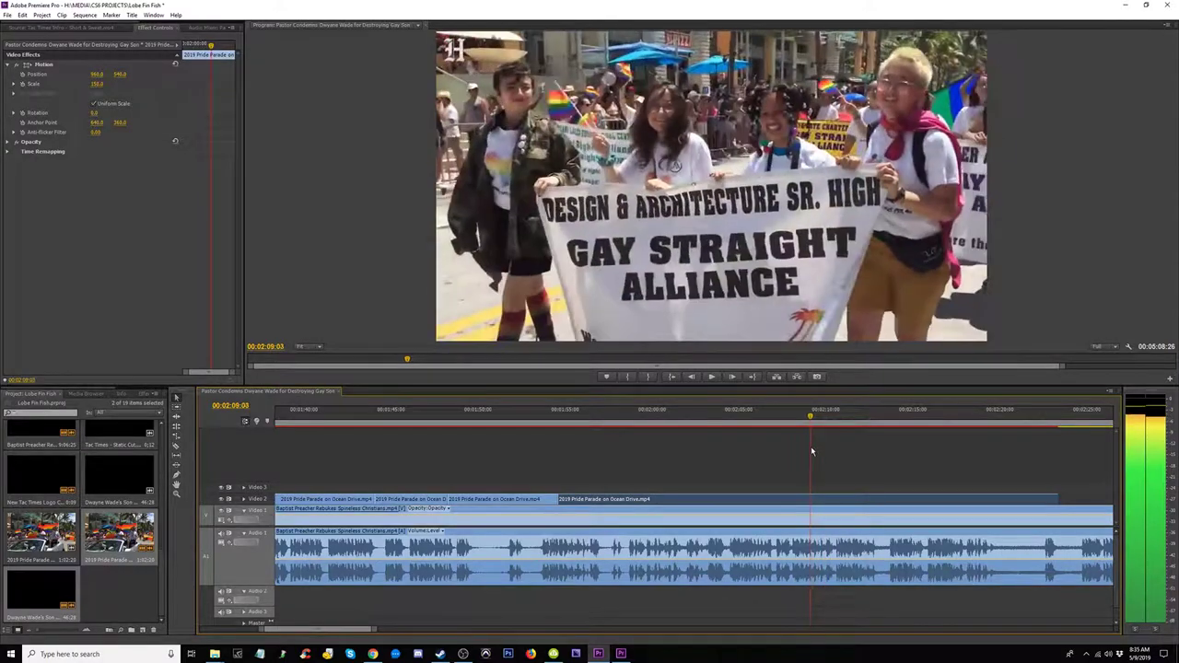
pyautogui.press('space')
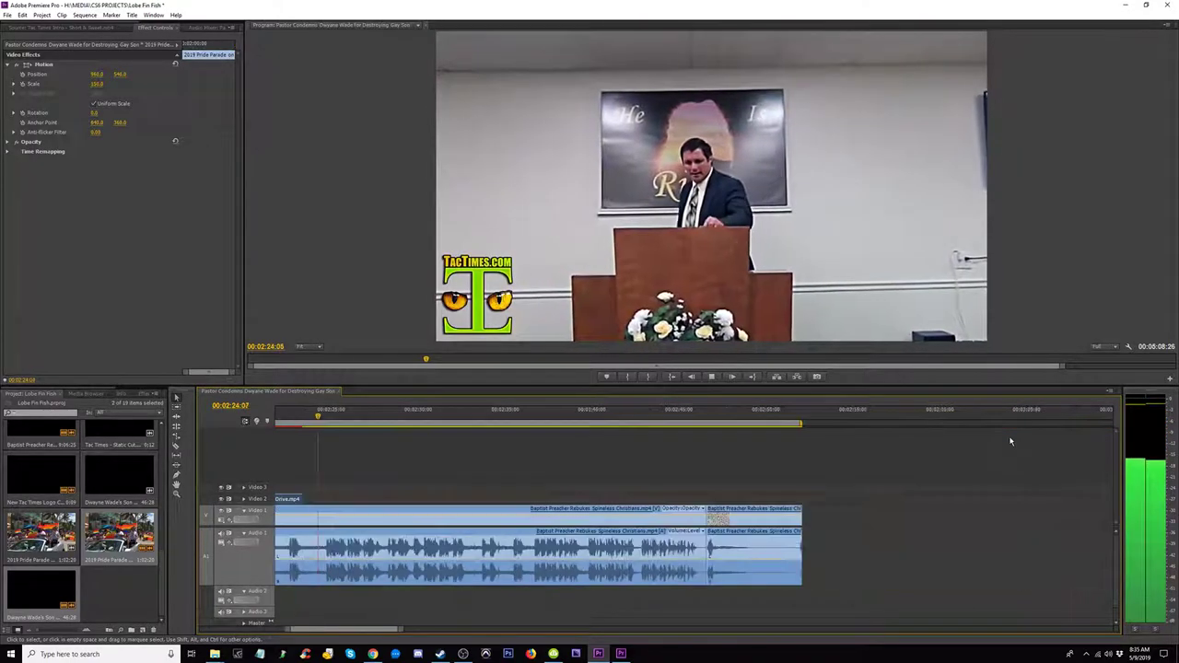
pyautogui.press('-')
pyautogui.press('-')
pyautogui.press('-')
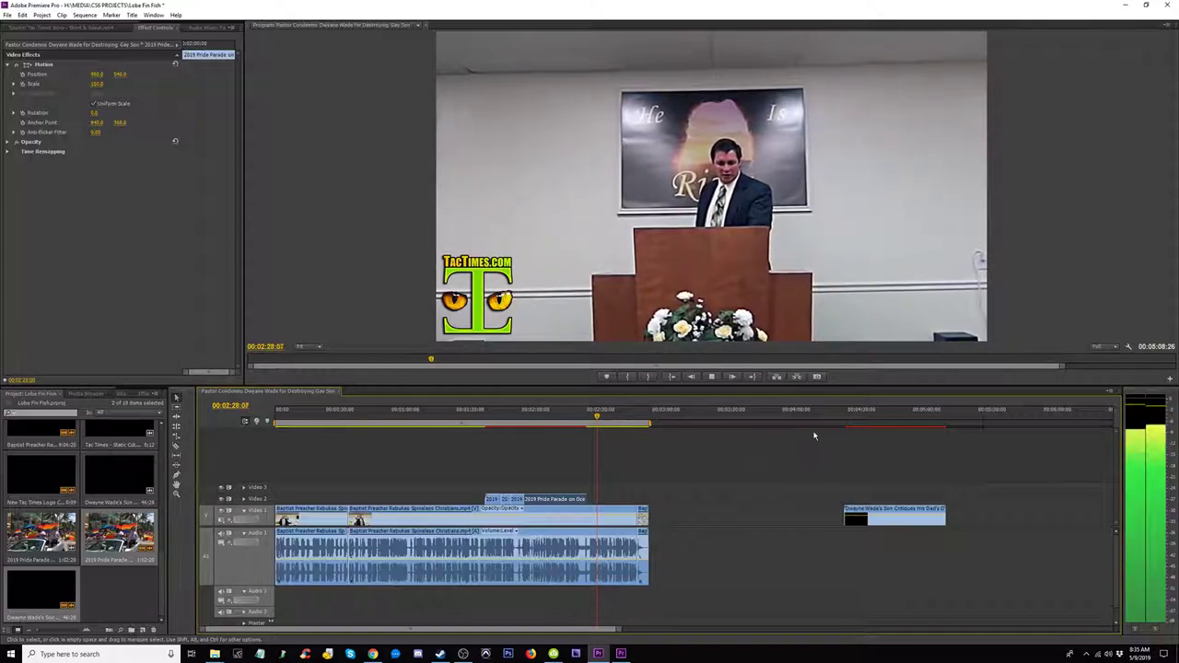
pyautogui.press('space')
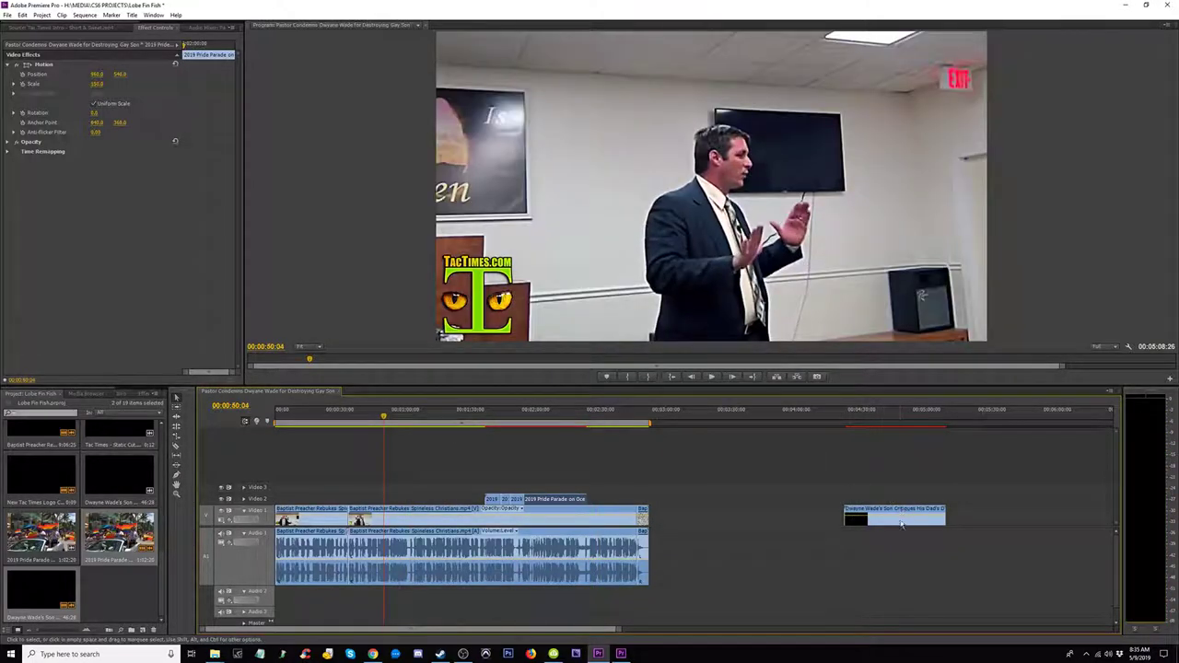
# Step: Move the Dwyane Wade's son clip over the sermon footage onto Video 3, starting at about 00:00:42
pyautogui.moveTo(901, 524); pyautogui.dragTo(395, 477)
pyautogui.press('space')
pyautogui.click(360, 413)
pyautogui.press('=')
pyautogui.press('space')
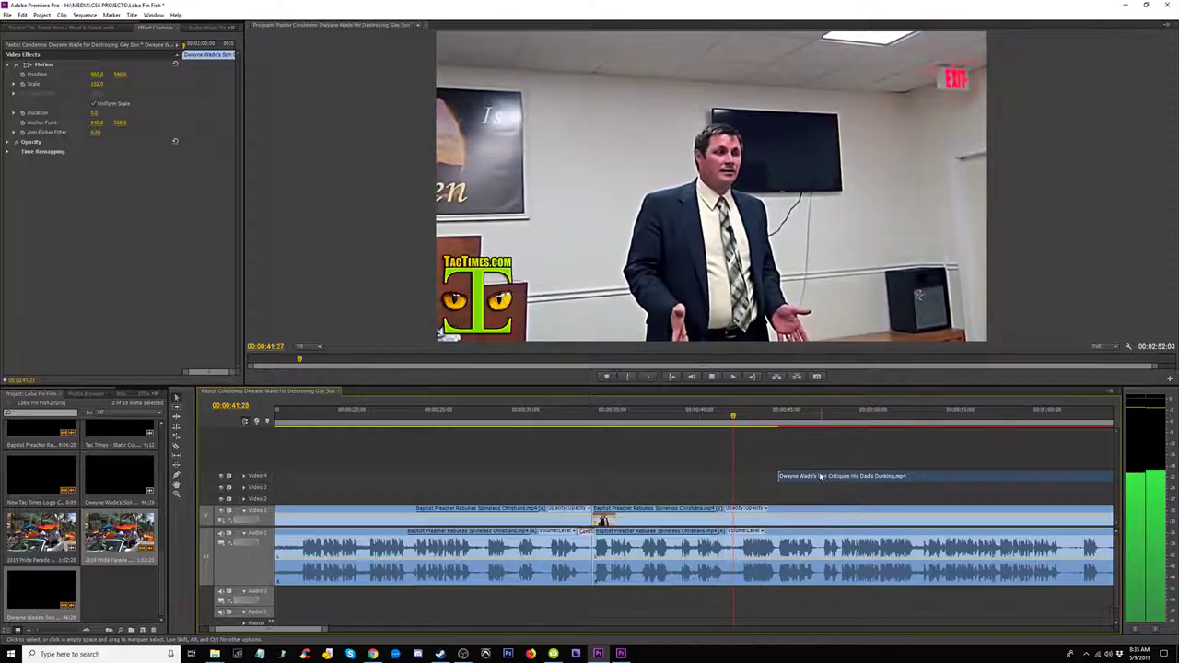
pyautogui.moveTo(842, 479); pyautogui.dragTo(801, 494)
# Step: Trim about 1.5 seconds off the start of the Dwyane Wade's son clip and move it to Video 2 at about 00:00:48
pyautogui.press('-')
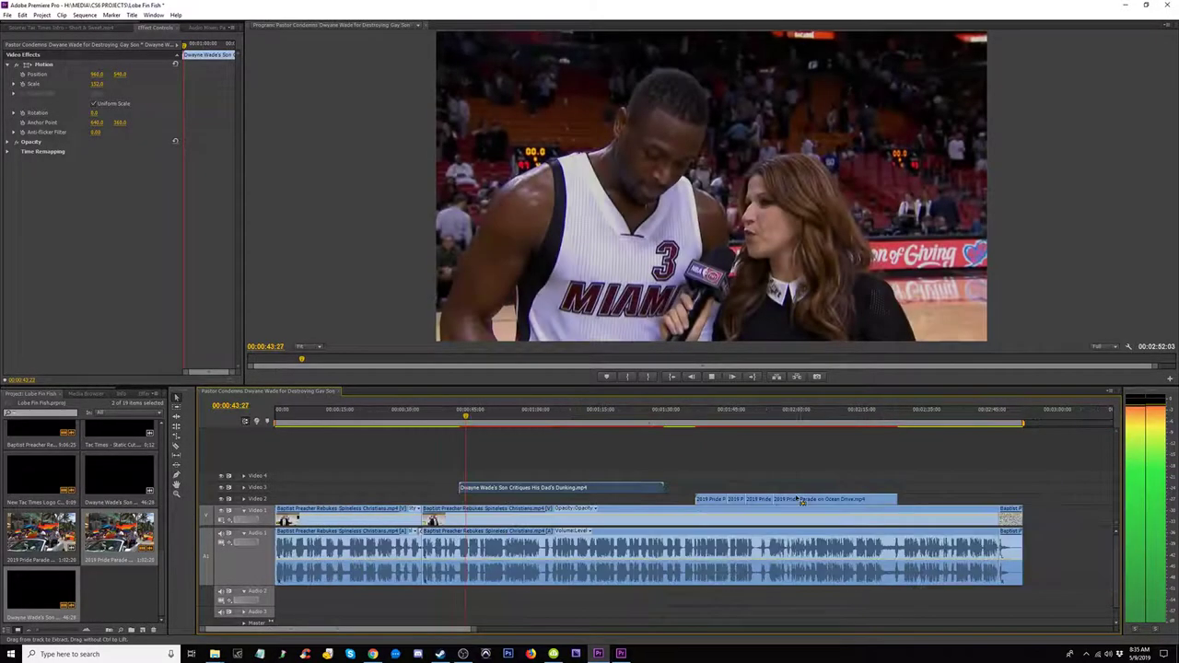
pyautogui.click(650, 419)
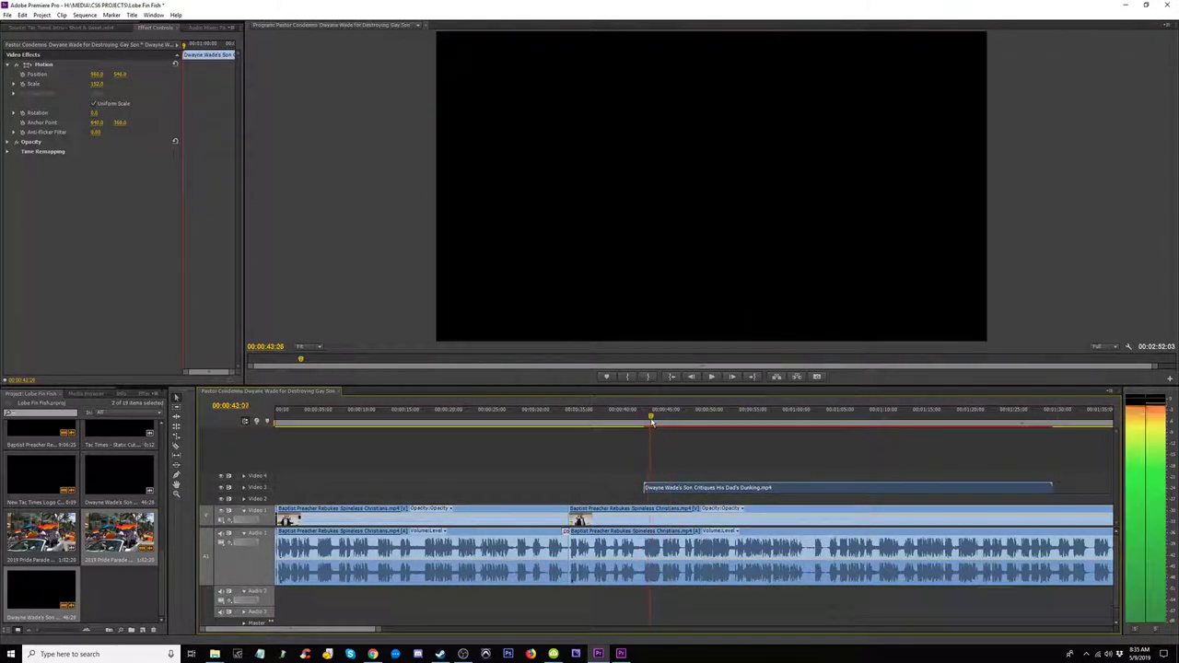
pyautogui.moveTo(645, 488); pyautogui.dragTo(658, 489)
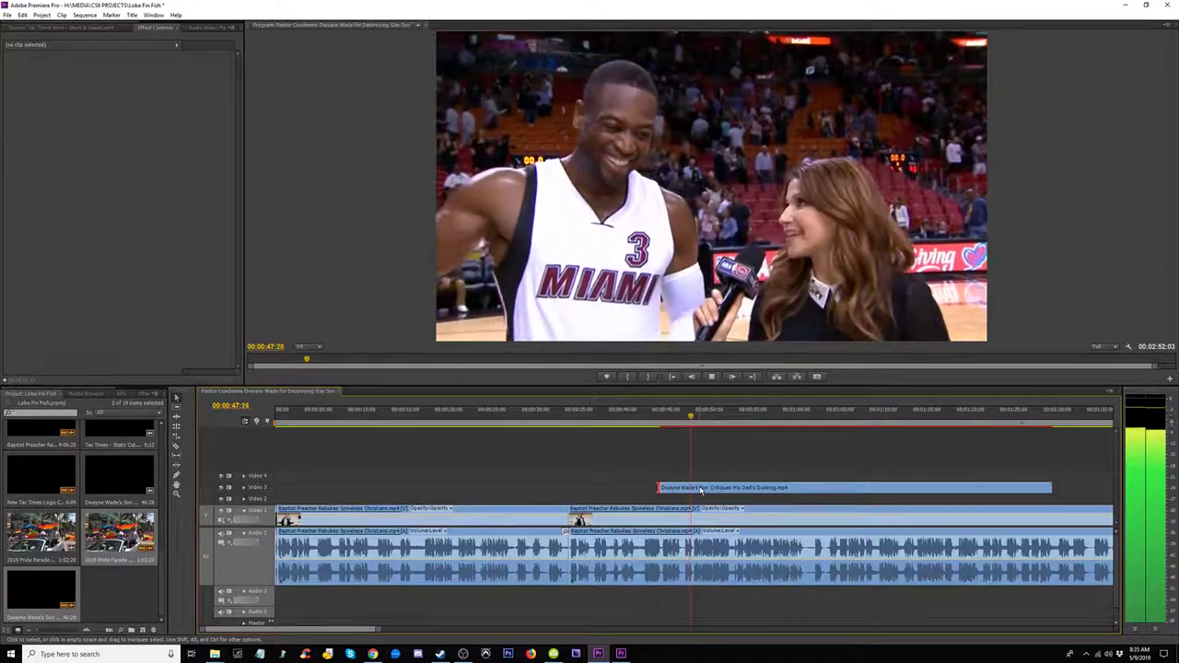
pyautogui.moveTo(700, 491); pyautogui.dragTo(733, 499)
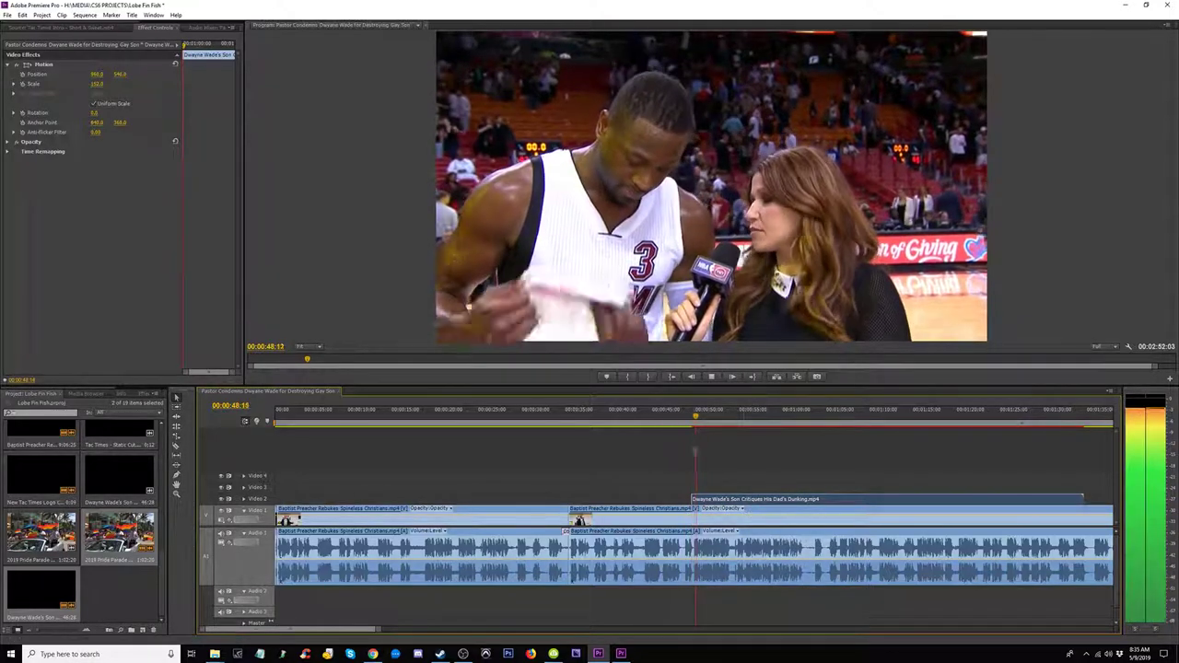
pyautogui.press('space')
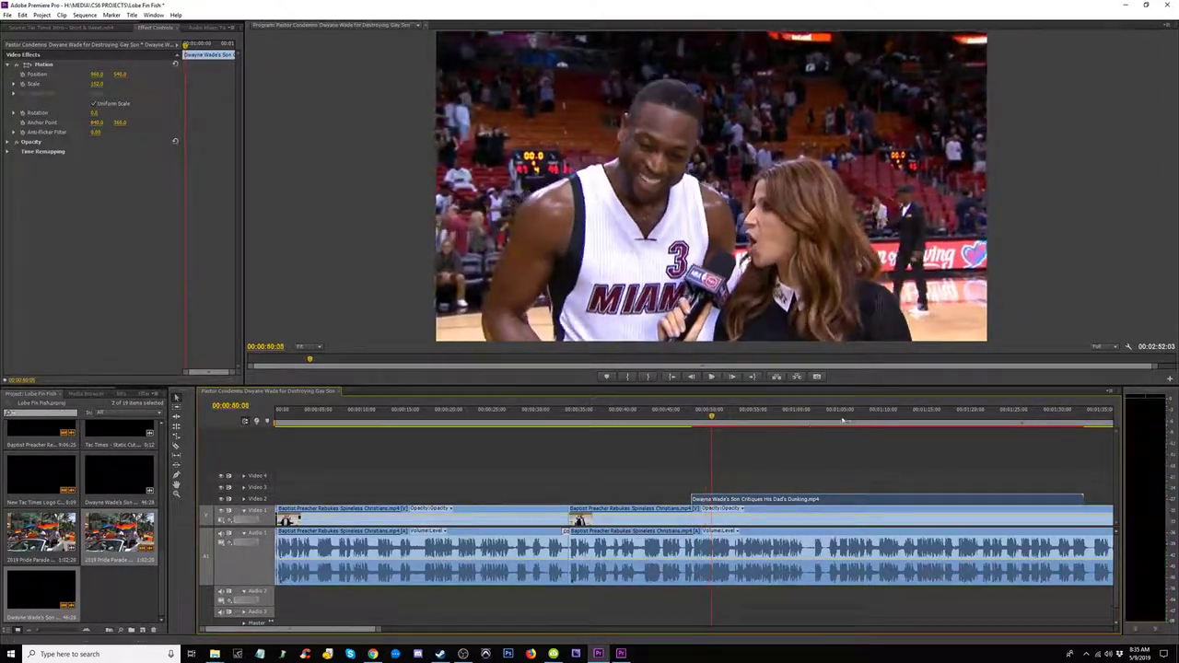
# Step: Play the ending of the Dwyane Wade's son clip around 00:01:32 to check its transition back to the sermon footage
pyautogui.click(974, 416)
pyautogui.press('space')
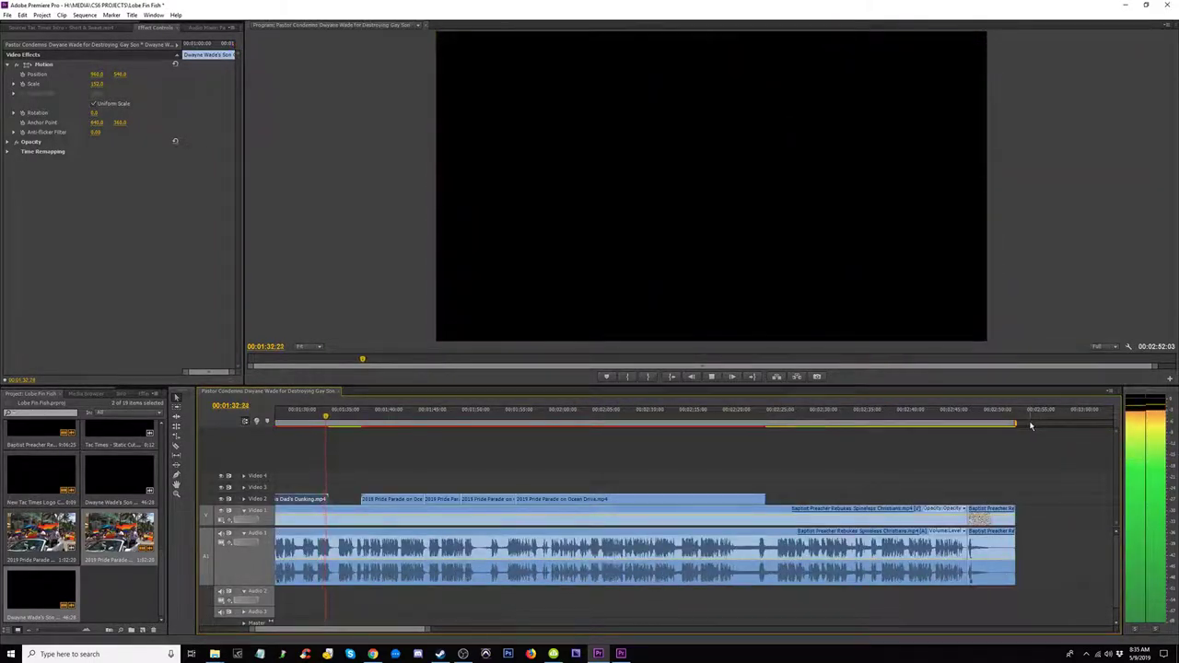
pyautogui.click(314, 414)
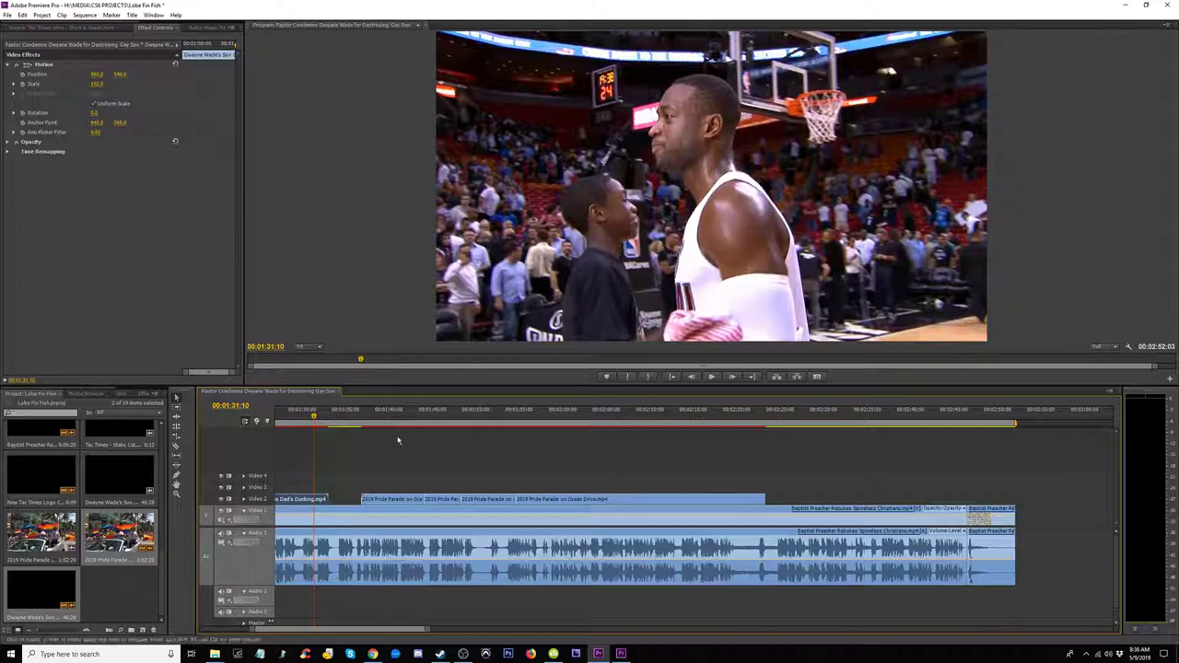
pyautogui.press('=')
pyautogui.press('=')
pyautogui.press('=')
pyautogui.click(761, 418)
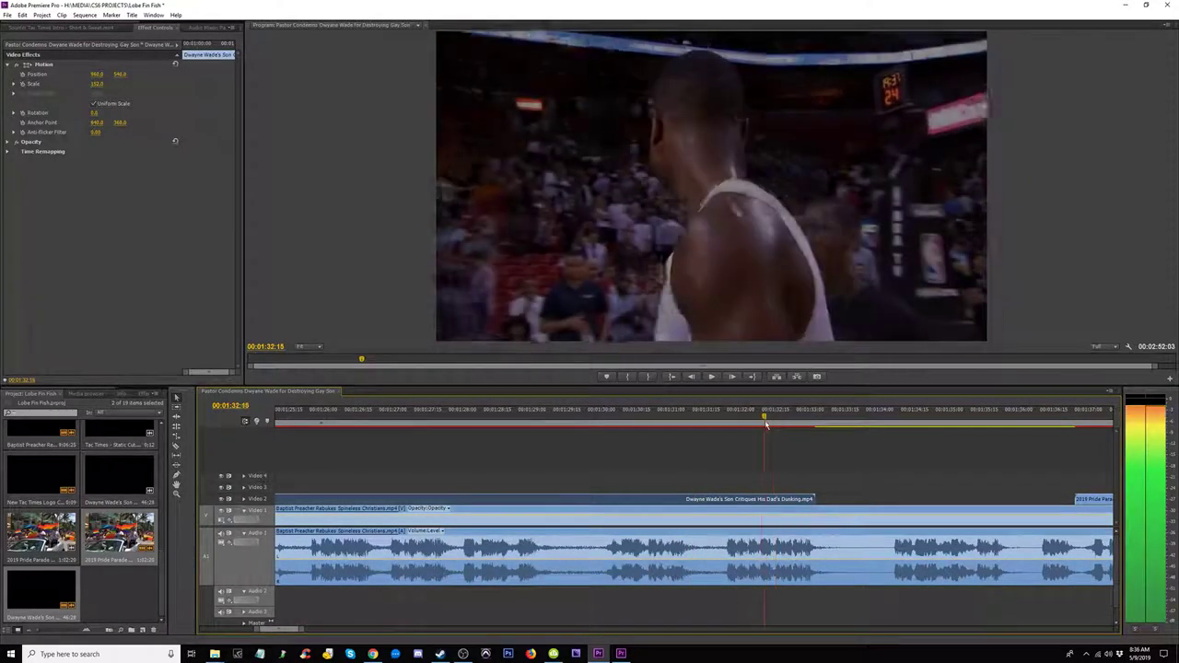
pyautogui.moveTo(765, 422); pyautogui.dragTo(756, 424)
pyautogui.press('space')
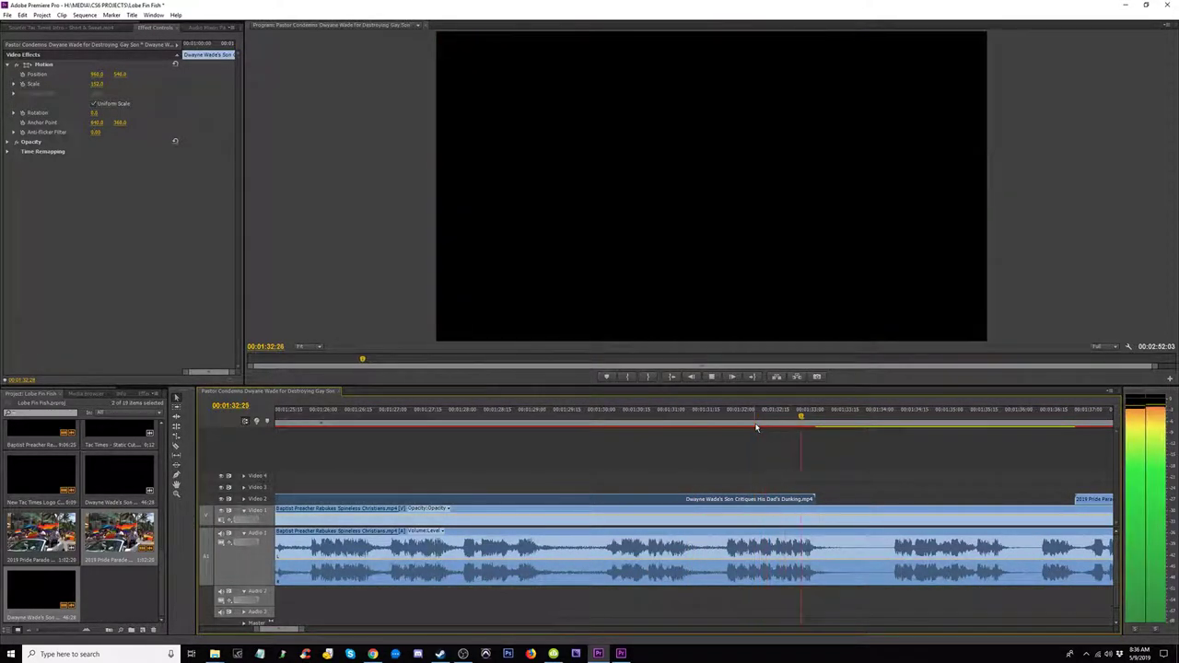
pyautogui.click(725, 416)
pyautogui.press('space')
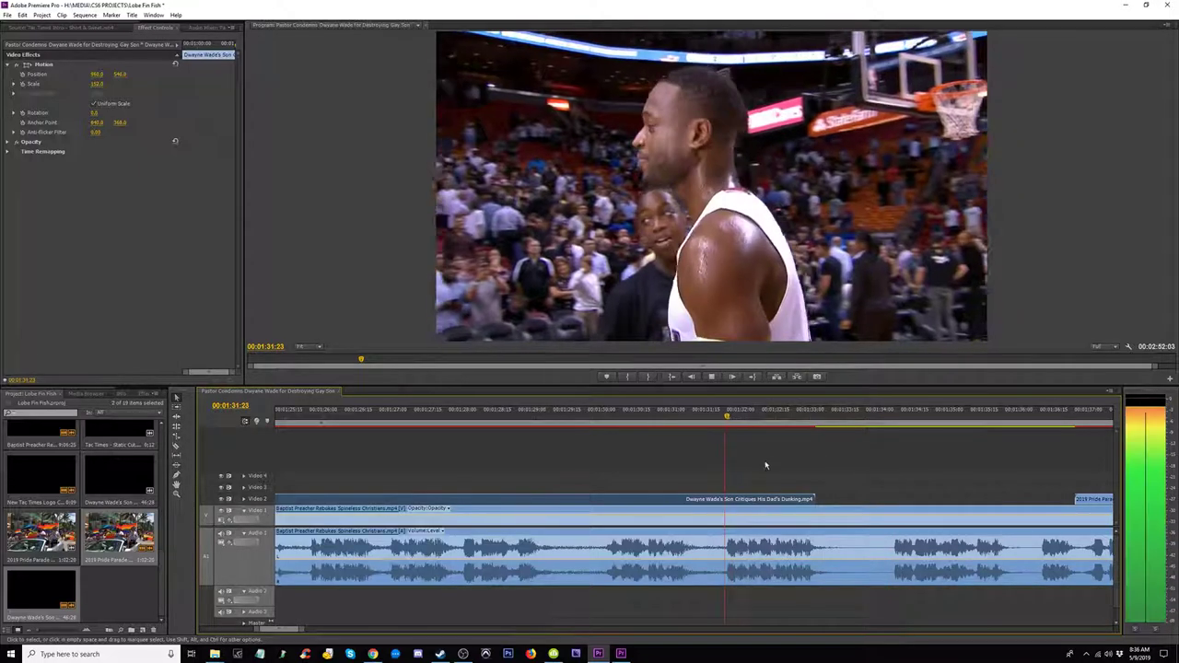
# Step: Trim the fade to black off the end of the Dwyane Wade's son clip and move it to end at about 00:01:32:18
pyautogui.press('space')
pyautogui.moveTo(798, 500); pyautogui.dragTo(772, 504)
pyautogui.press('space')
pyautogui.click(704, 414)
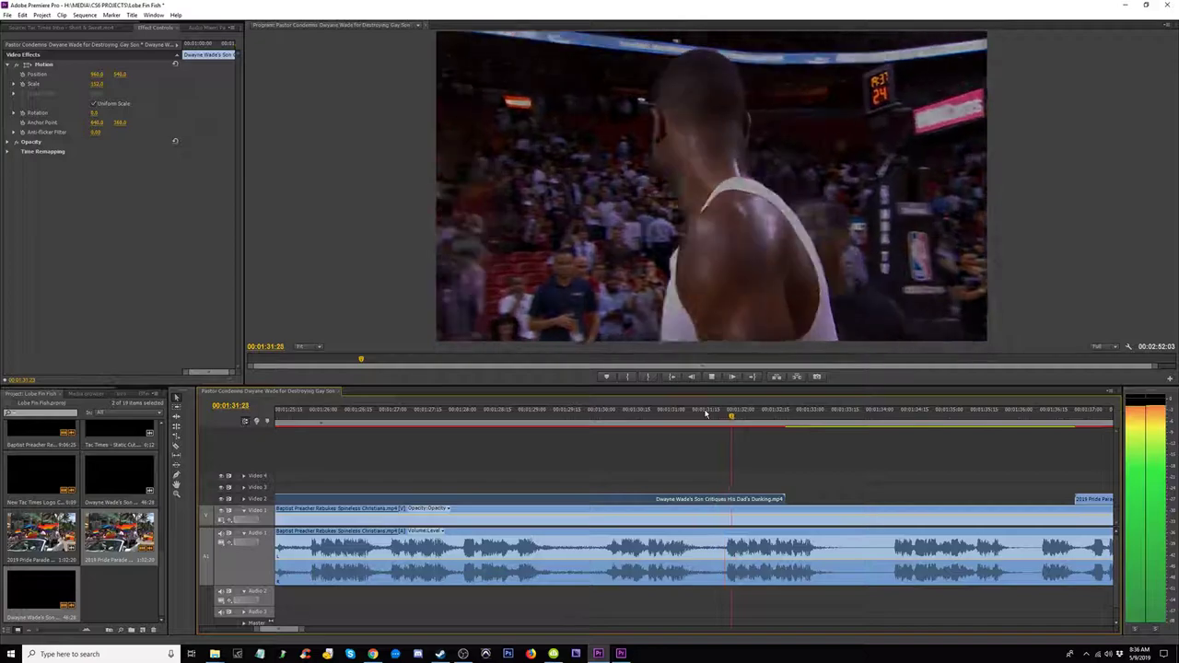
pyautogui.moveTo(719, 420)
pyautogui.mouseDown()
pyautogui.moveTo(699, 420)
pyautogui.moveTo(720, 423)
pyautogui.mouseUp()
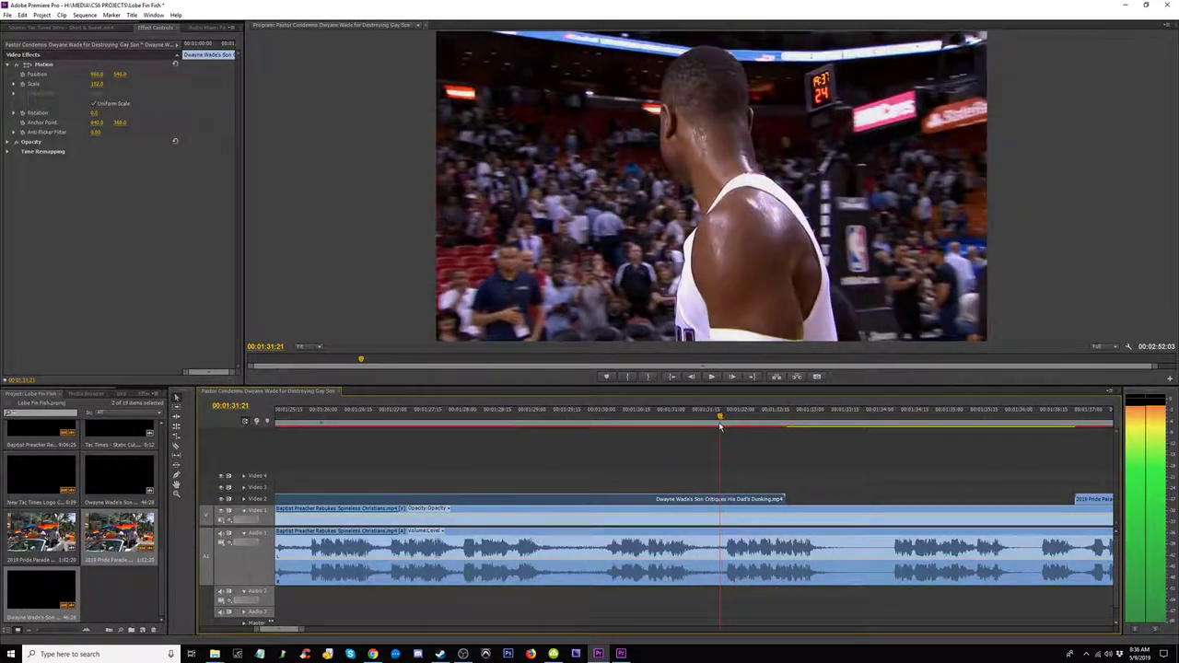
pyautogui.click(785, 499)
pyautogui.moveTo(779, 499); pyautogui.dragTo(756, 499)
pyautogui.press('space')
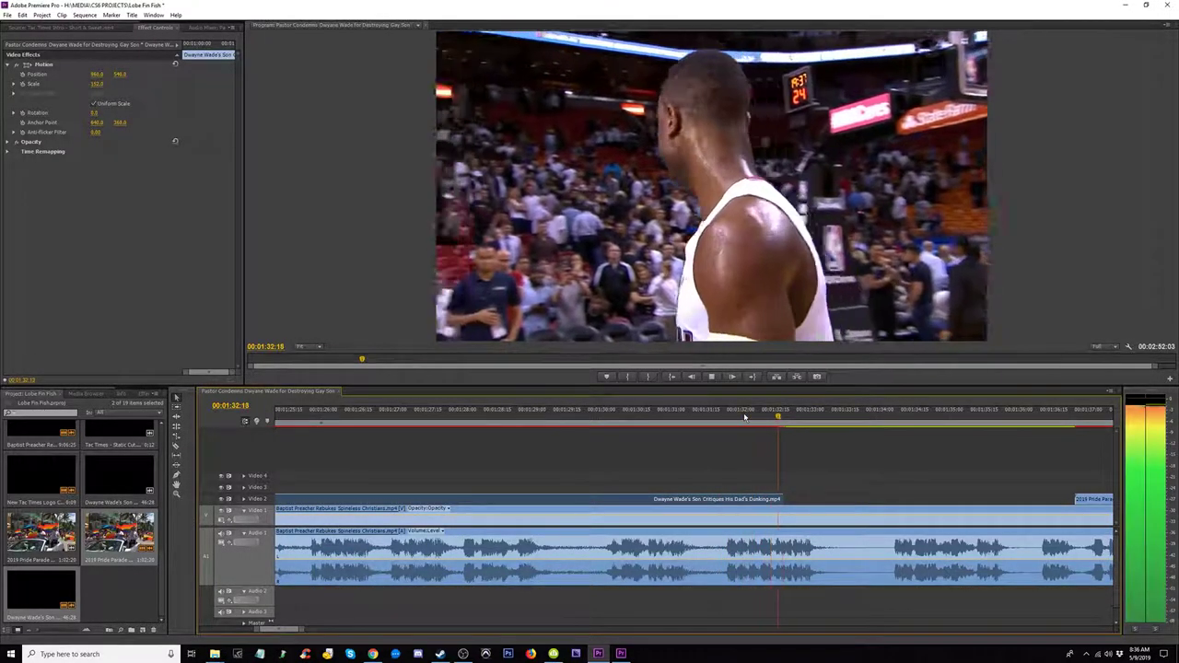
# Step: Play the start of the Dwyane Wade's son clip near 00:00:48 and move it about half a second later on Video 2
pyautogui.press('-')
pyautogui.press('-')
pyautogui.press('-')
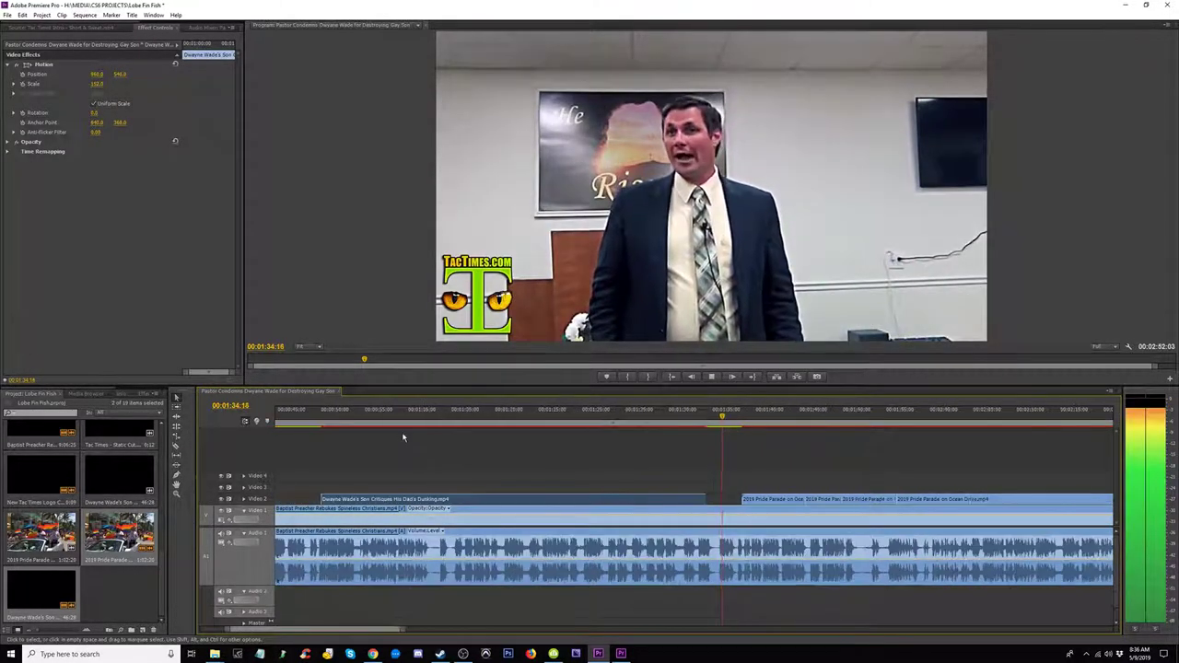
pyautogui.click(307, 414)
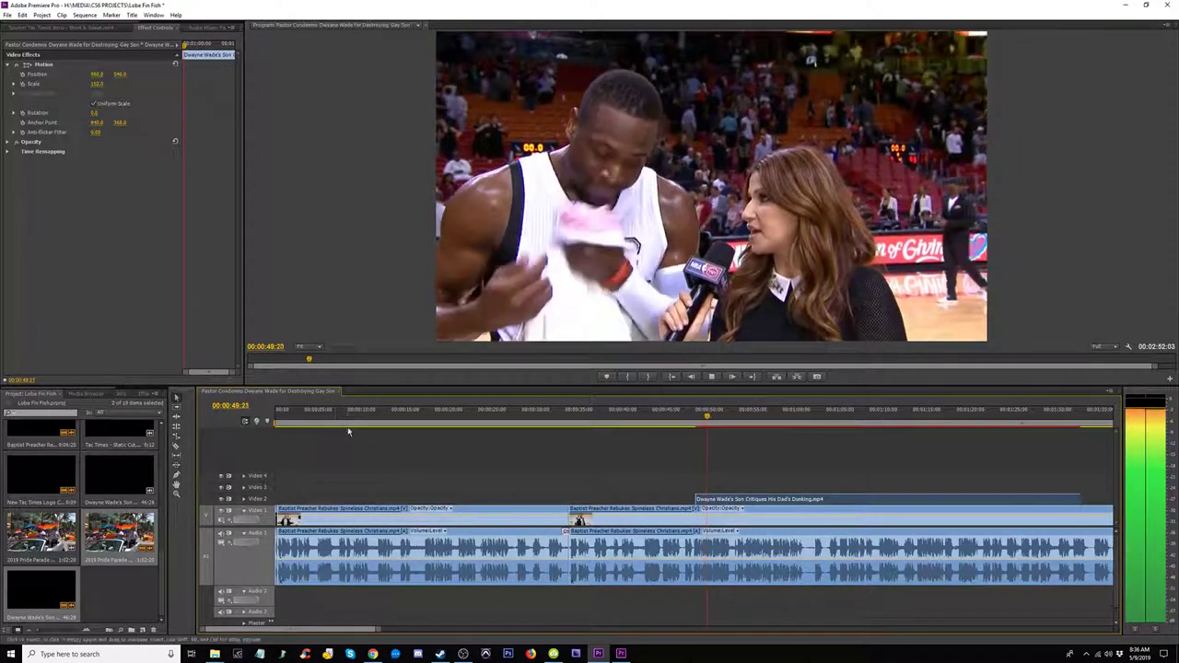
pyautogui.click(684, 418)
pyautogui.press('space')
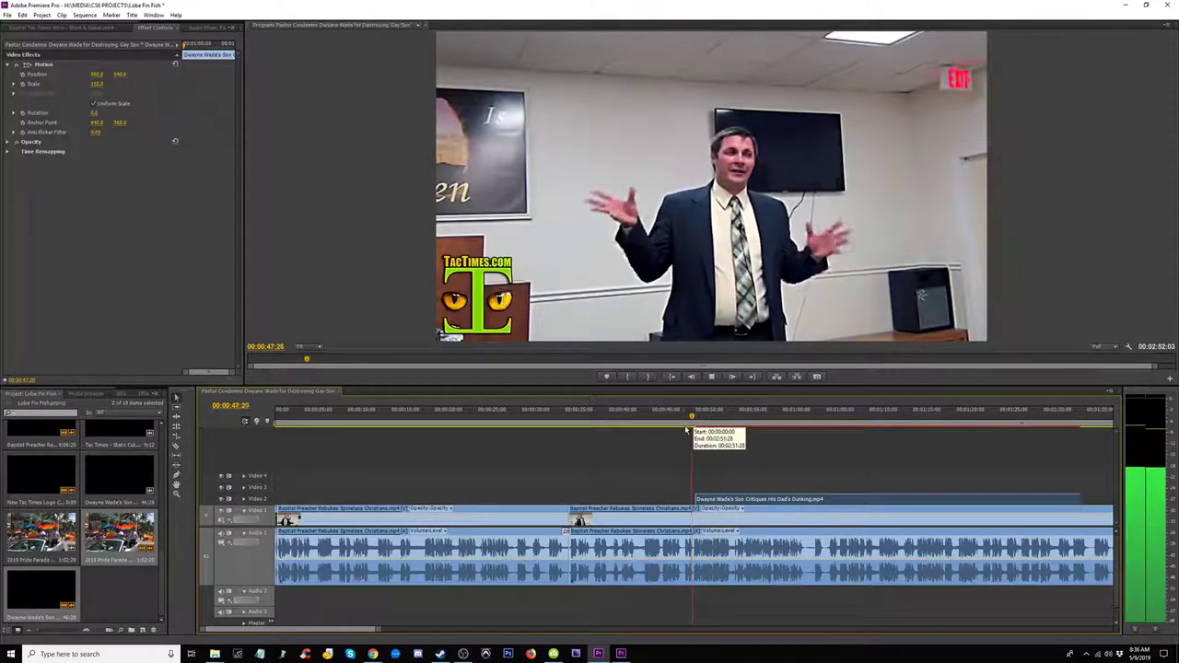
pyautogui.press('=')
pyautogui.press('=')
pyautogui.press('=')
pyautogui.press('space')
pyautogui.moveTo(739, 497); pyautogui.dragTo(776, 500)
pyautogui.click(706, 420)
pyautogui.press('space')
# Step: Play from about 00:01:31 across the end of the moved Dwyane Wade's son clip to check its timing against the sermon
pyautogui.press('-')
pyautogui.press('-')
pyautogui.press('-')
pyautogui.press('-')
pyautogui.press('-')
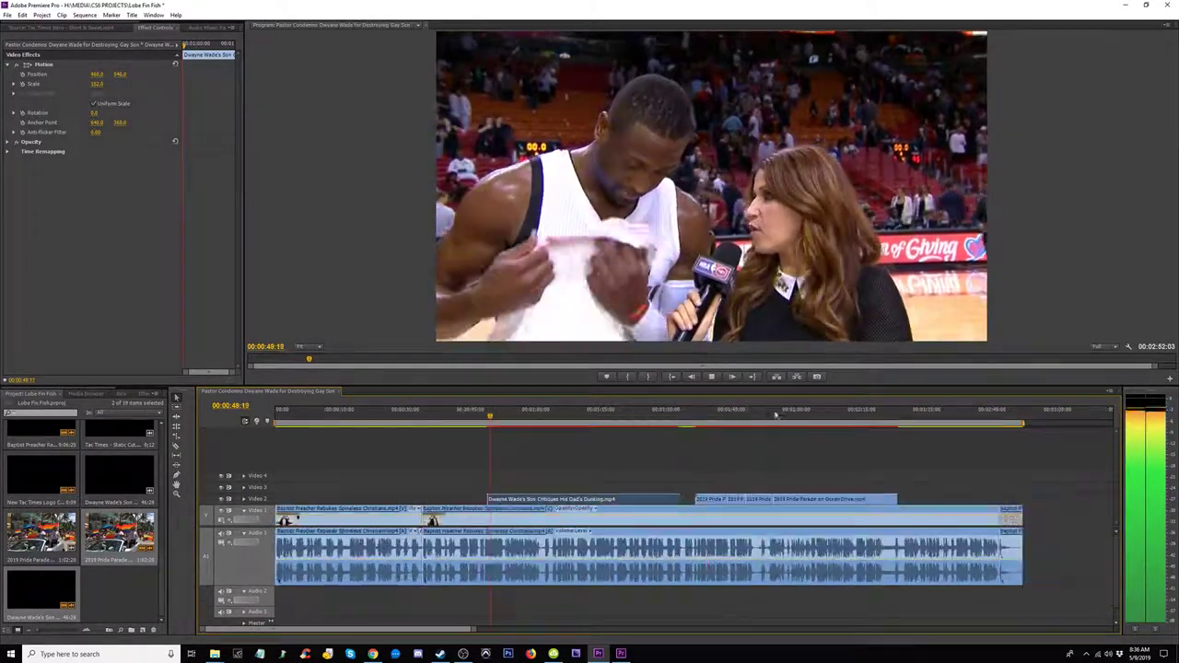
pyautogui.click(678, 419)
pyautogui.press('=')
pyautogui.press('=')
pyautogui.press('=')
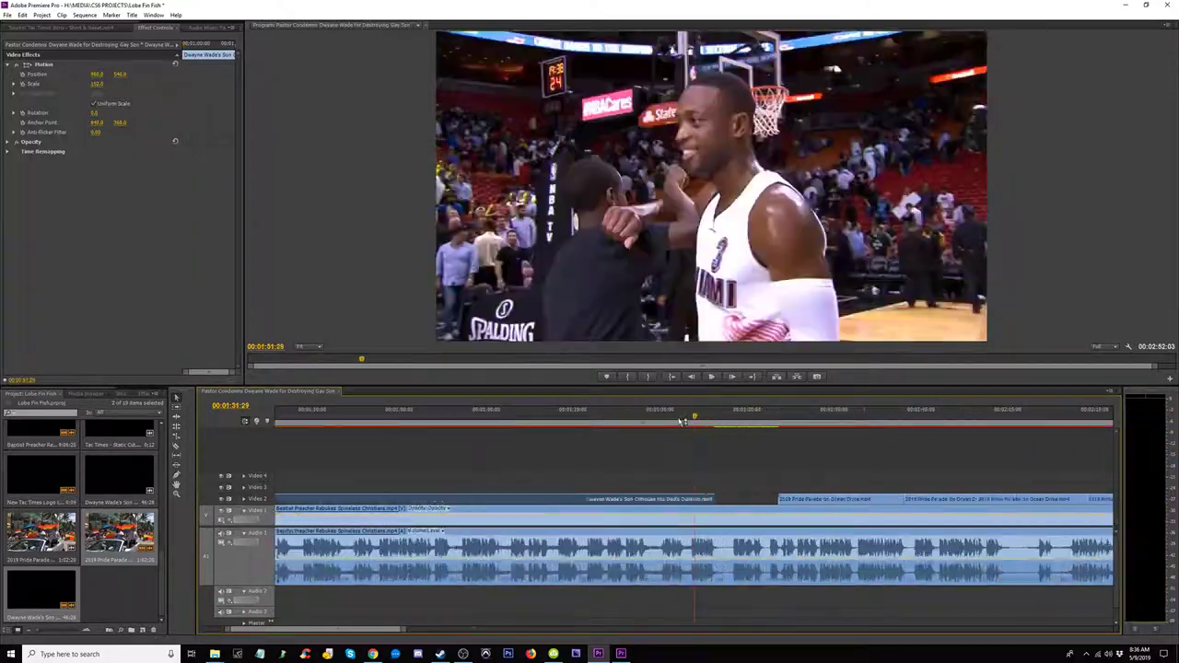
pyautogui.press('space')
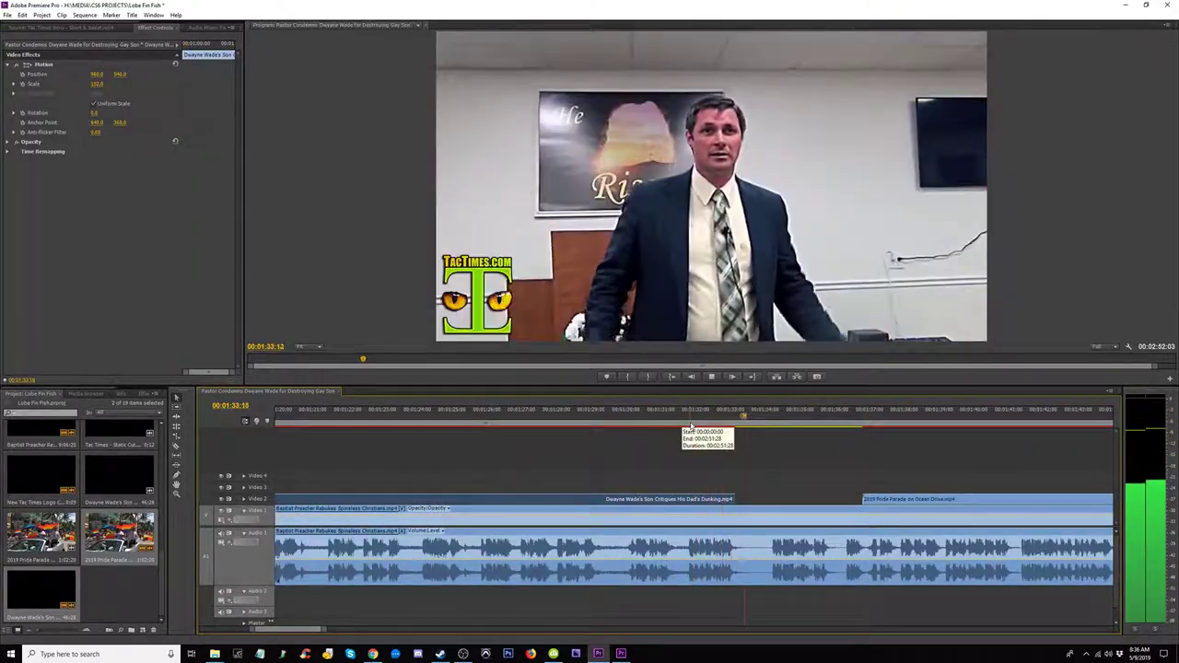
pyautogui.press('space')
# Step: Deselect the clip and play the overlay from just before its start to about 00:01:21
pyautogui.press('-')
pyautogui.press('-')
pyautogui.click(596, 453)
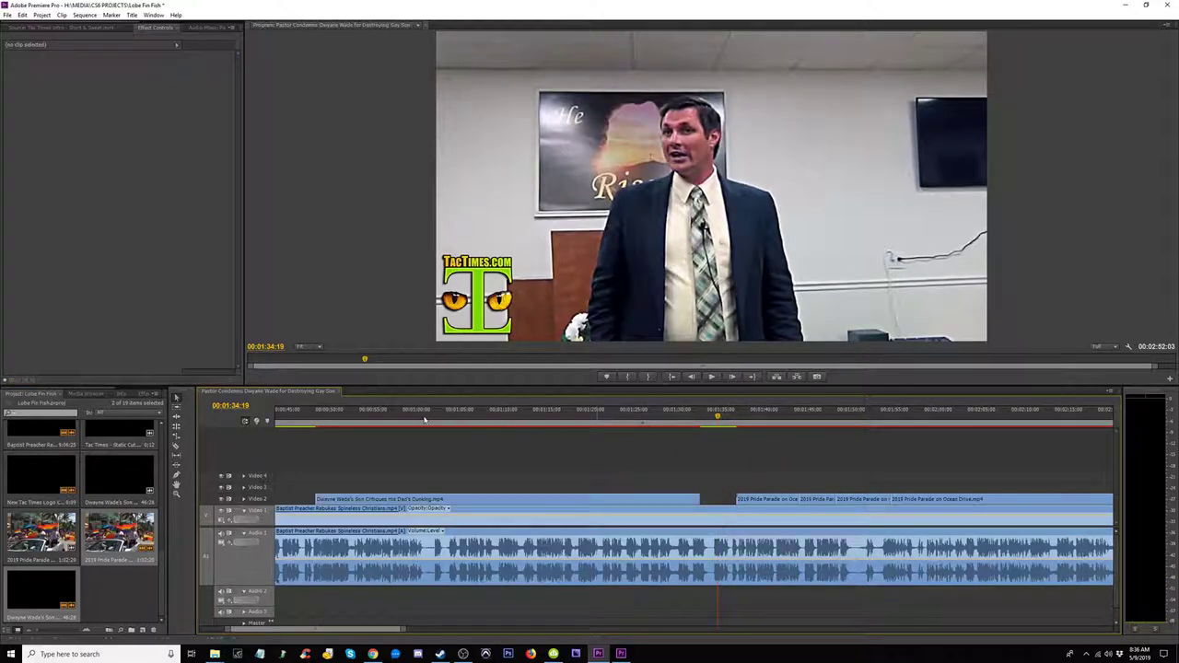
pyautogui.click(315, 417)
pyautogui.scroll(5, 318, 424)
pyautogui.press('space')
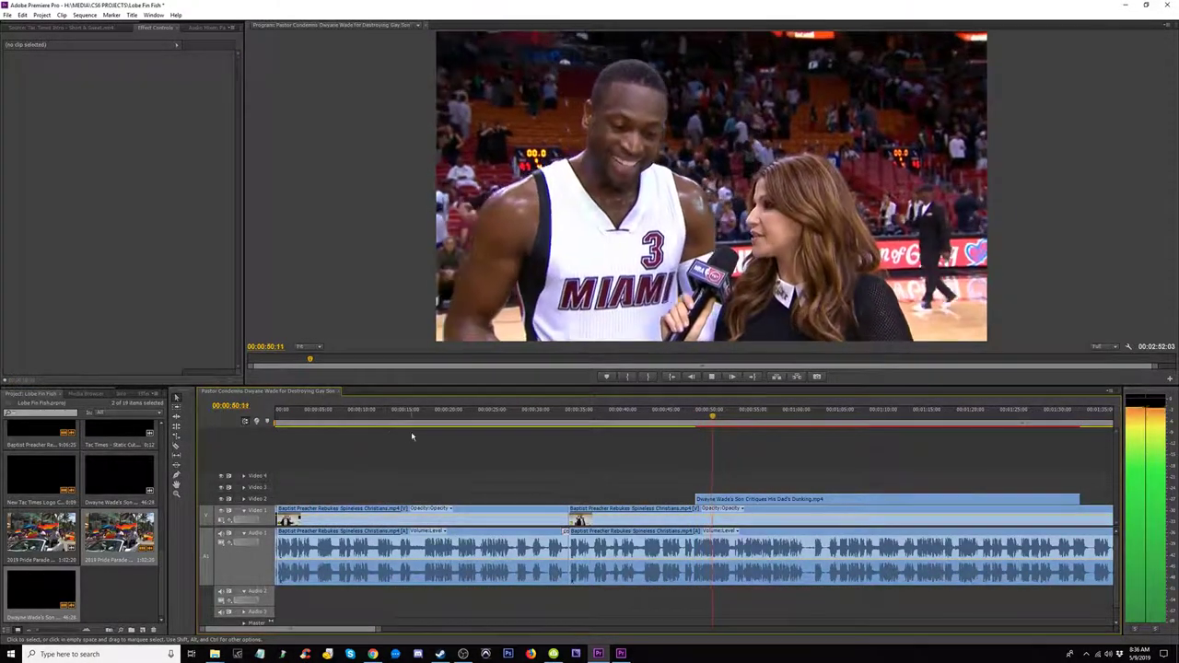
pyautogui.press('-')
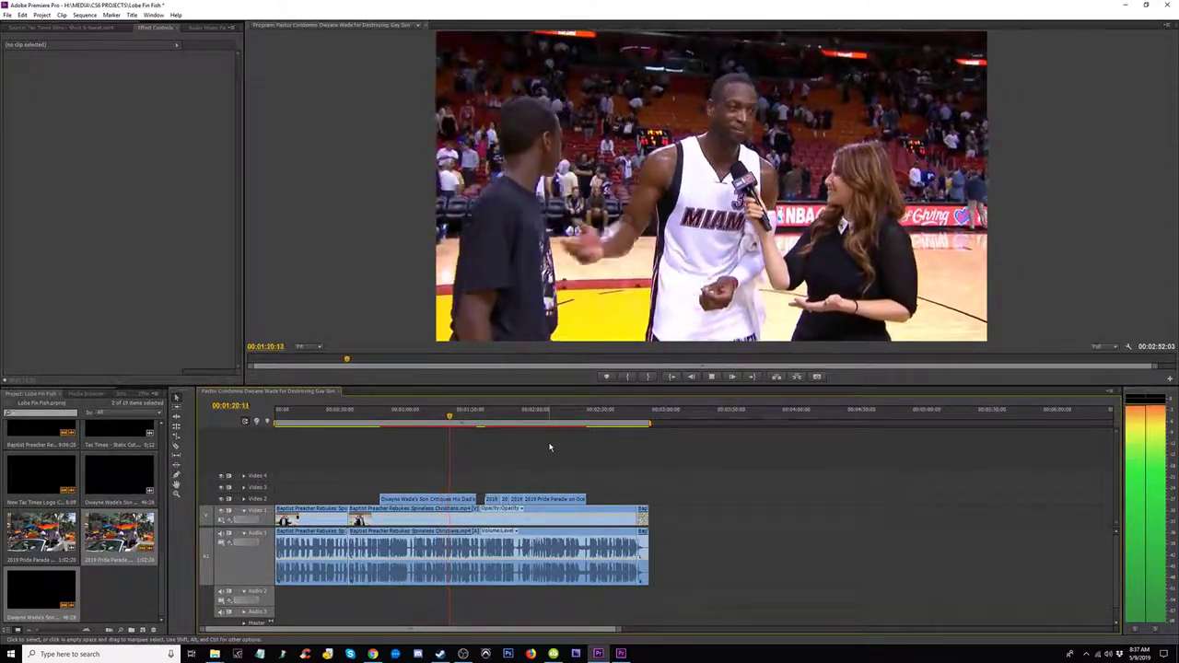
pyautogui.press('space')
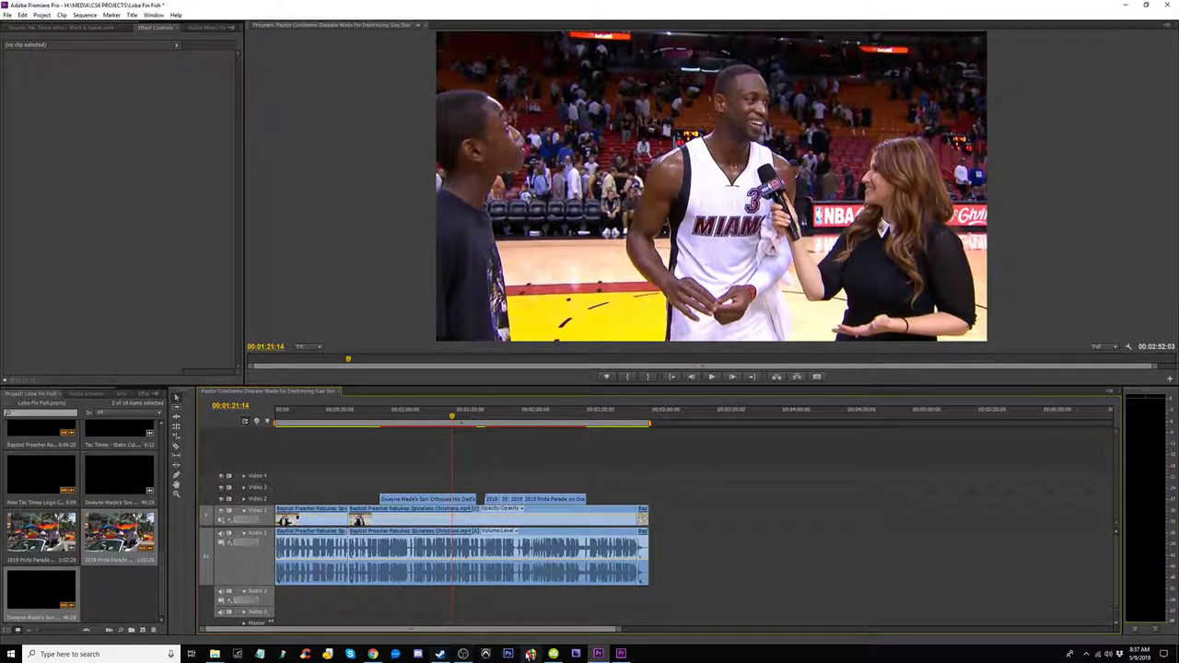
# Step: Switch to Chrome, search Google for Dwyane Wade together with his son's first name, and show the image results
pyautogui.click(373, 655)
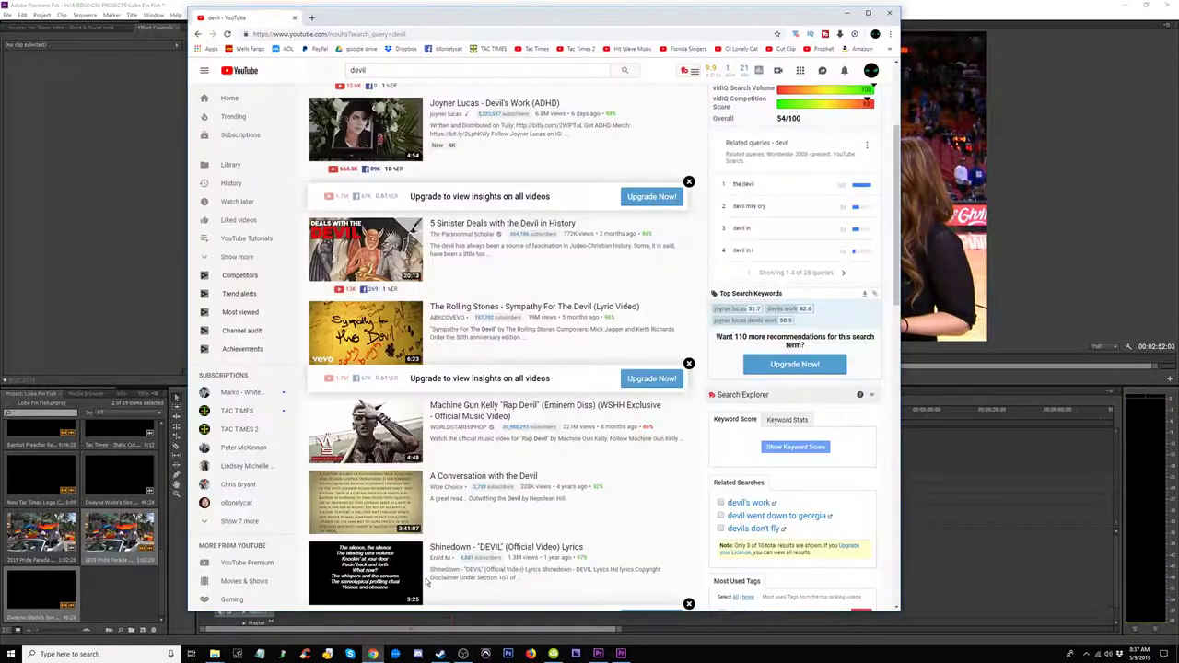
pyautogui.click(399, 35)
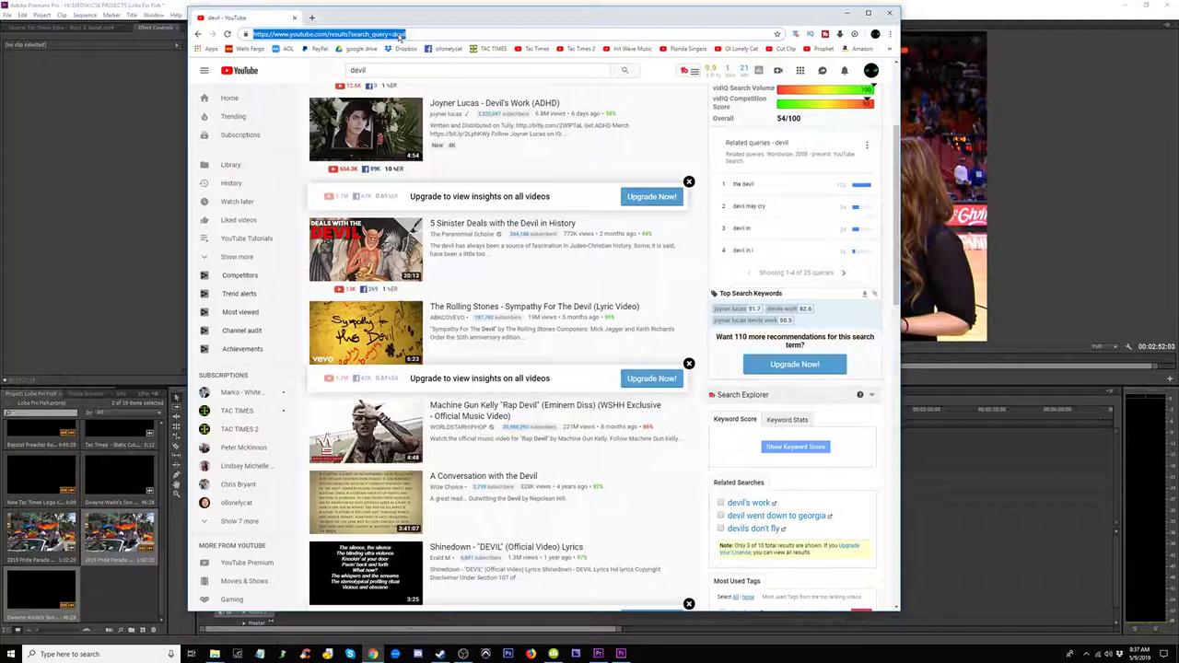
pyautogui.write('dwane wa')
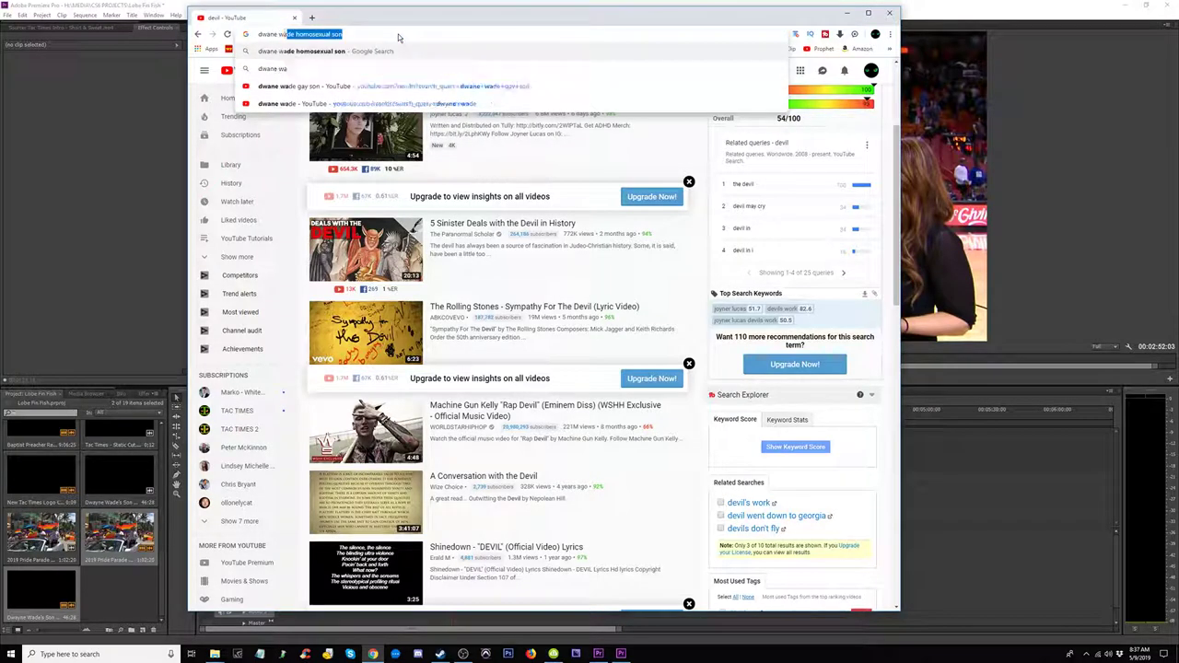
pyautogui.write('de zion')
pyautogui.press('Return')
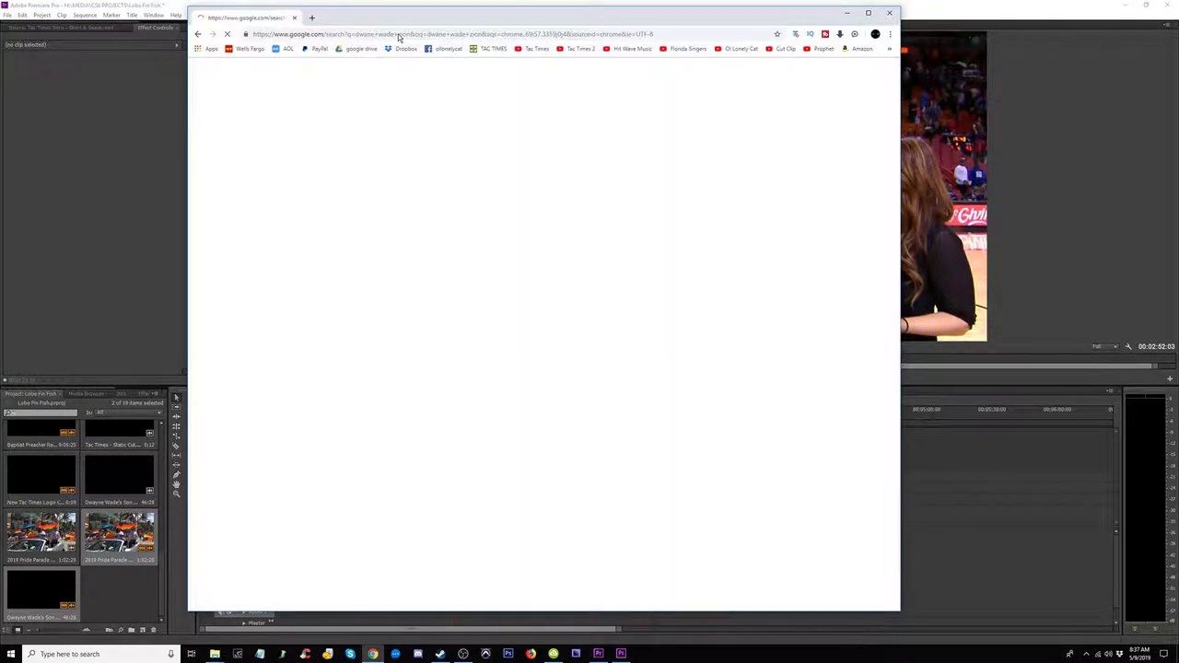
pyautogui.click(374, 145)
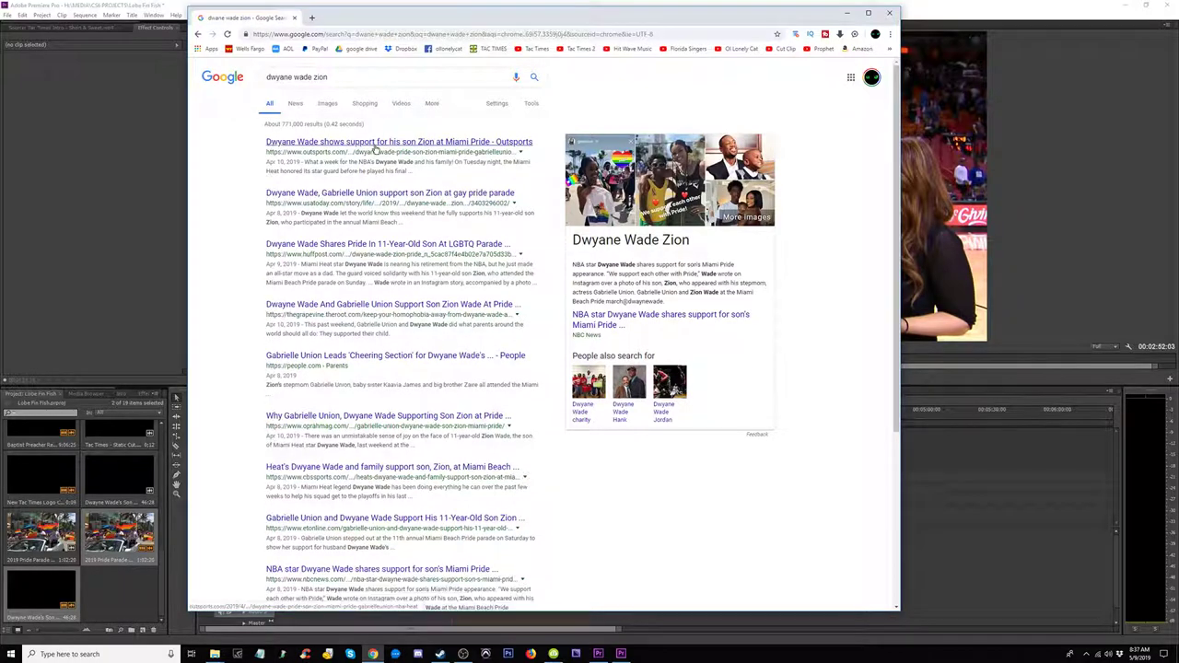
pyautogui.click(327, 104)
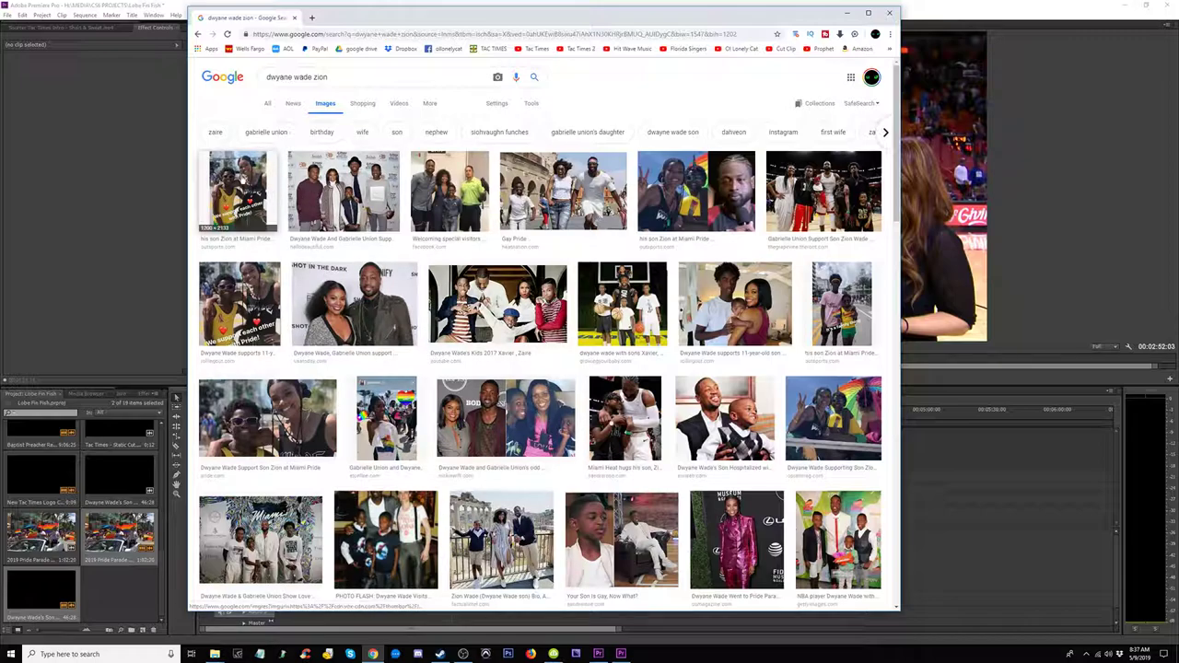
# Step: Preview the first row of Dwyane Wade family images and look through the results further down for usable pictures
pyautogui.click(241, 178)
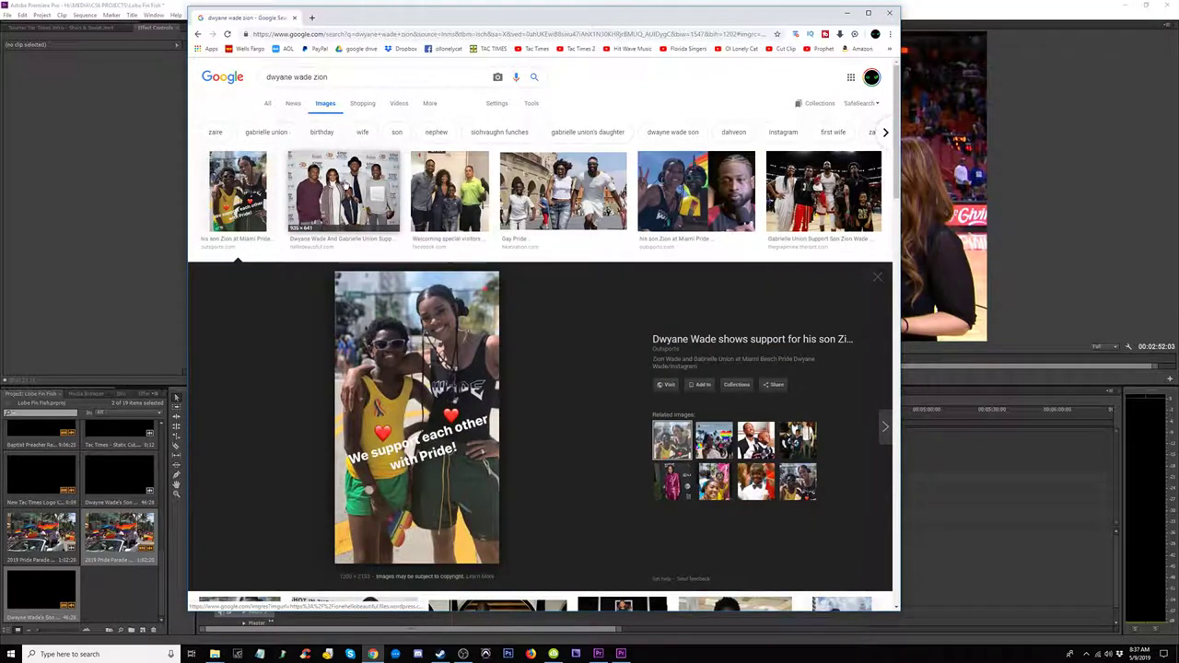
pyautogui.click(346, 185)
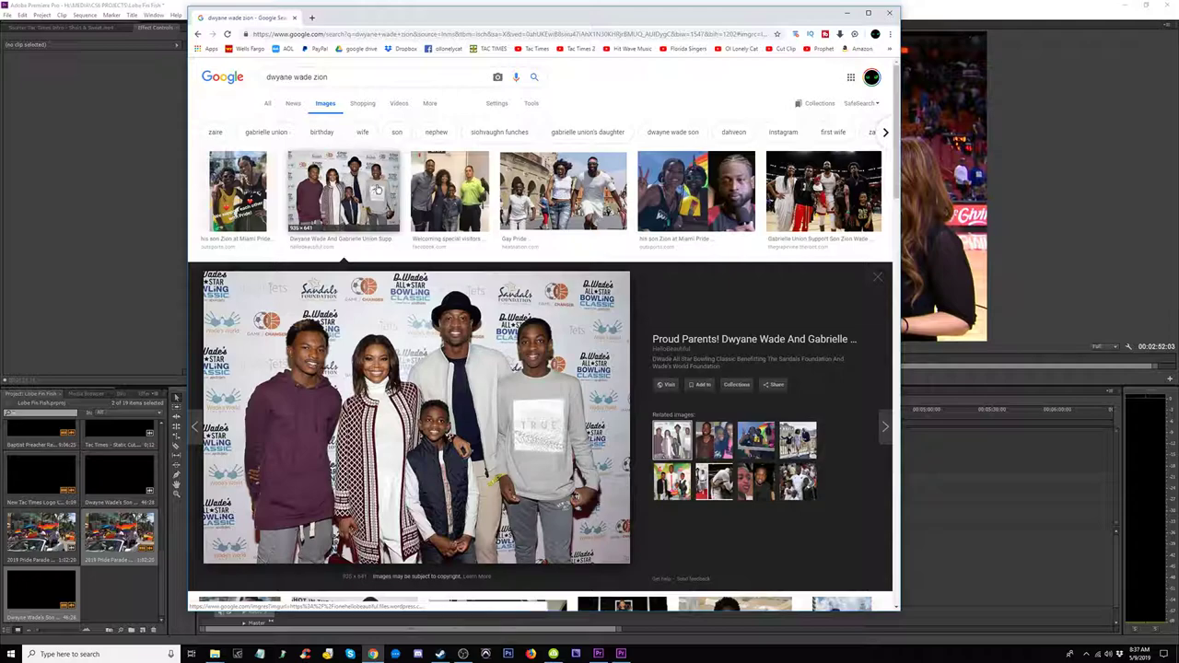
pyautogui.click(440, 180)
pyautogui.click(525, 175)
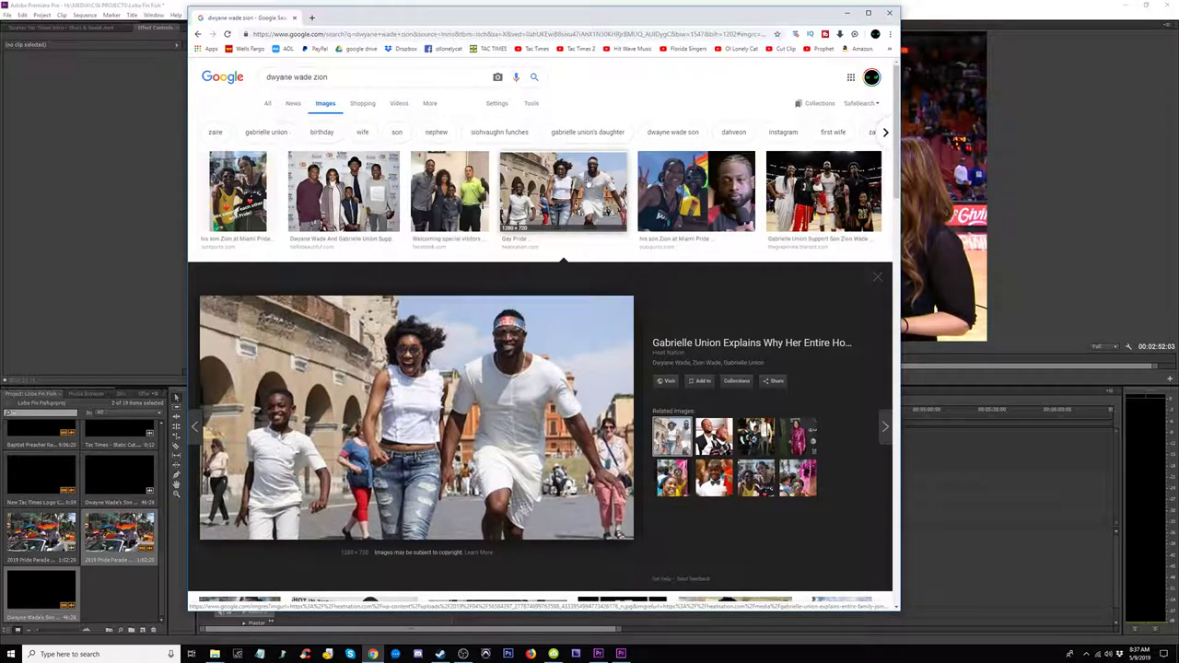
pyautogui.click(616, 180)
pyautogui.click(667, 175)
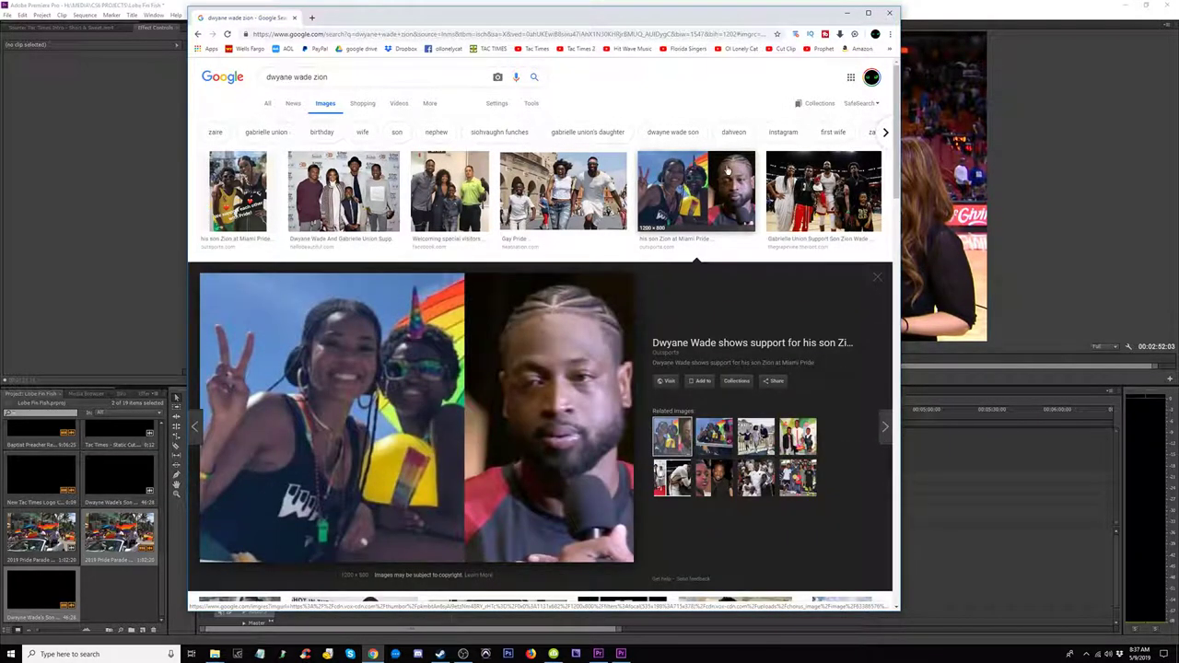
pyautogui.click(748, 177)
pyautogui.click(823, 189)
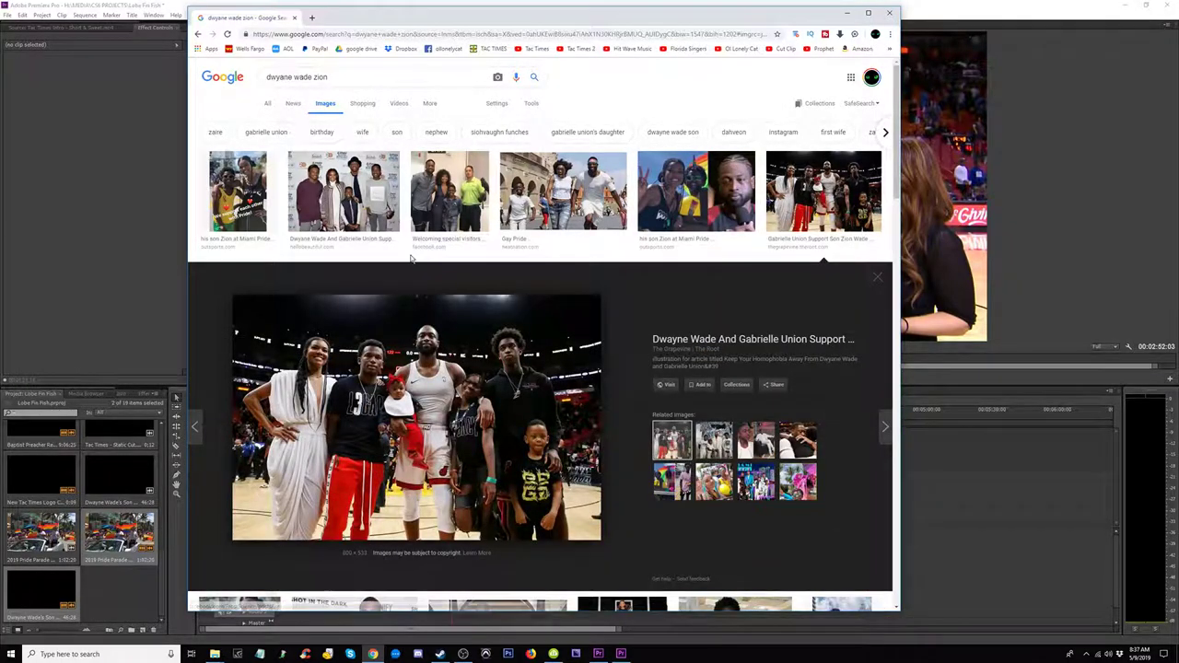
pyautogui.scroll(-4, 412, 257)
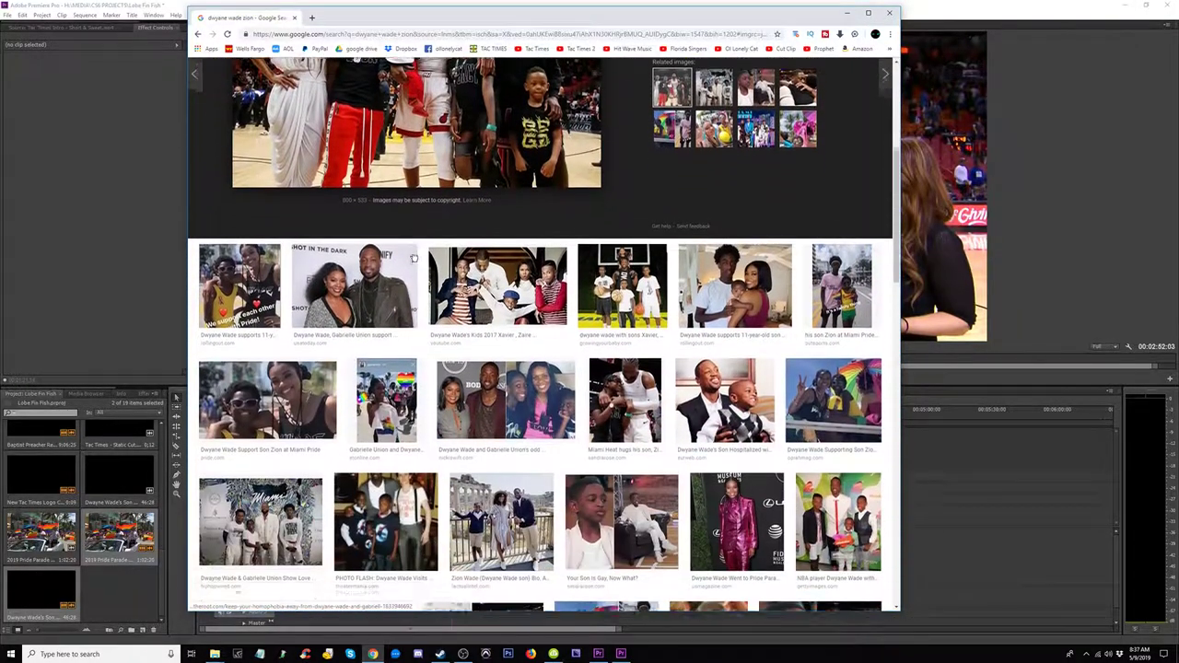
pyautogui.scroll(-3, 413, 258)
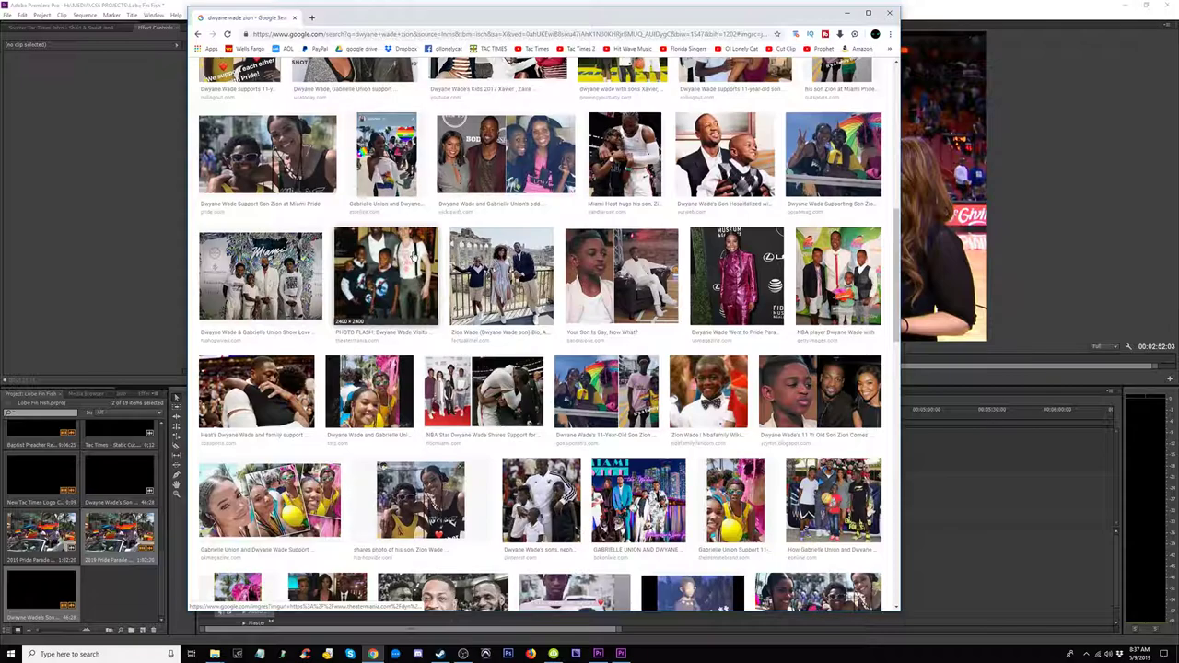
pyautogui.scroll(7, 386, 276)
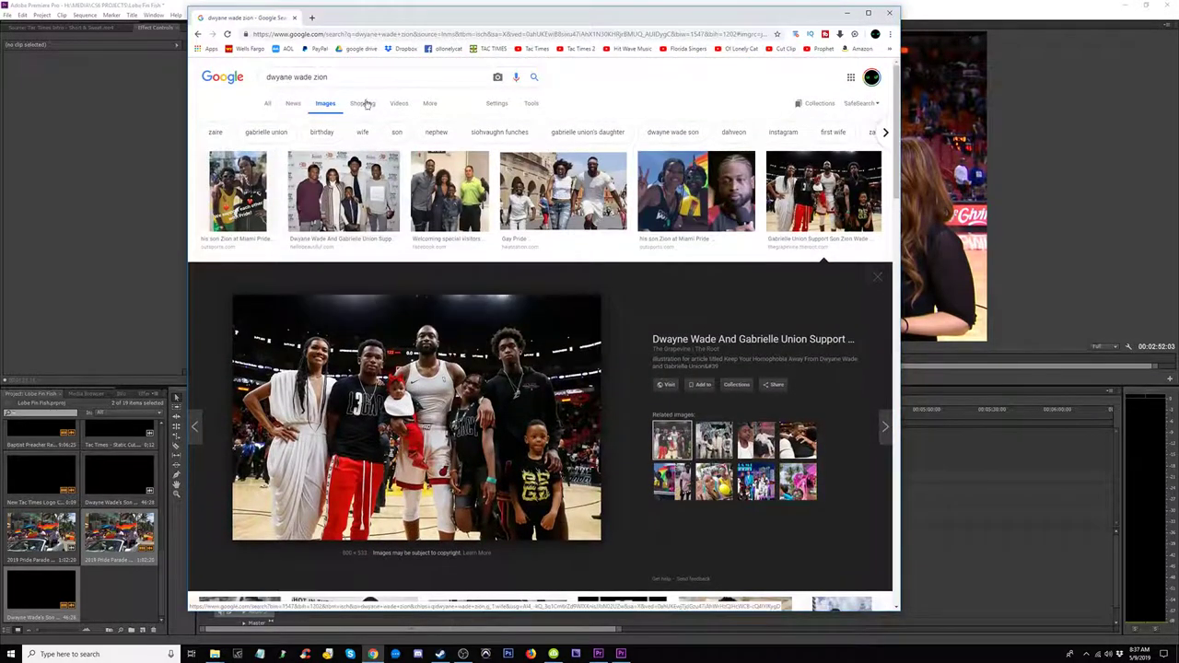
# Step: Add "homosexual" to the Dwyane Wade image search and run it
pyautogui.write('hom')
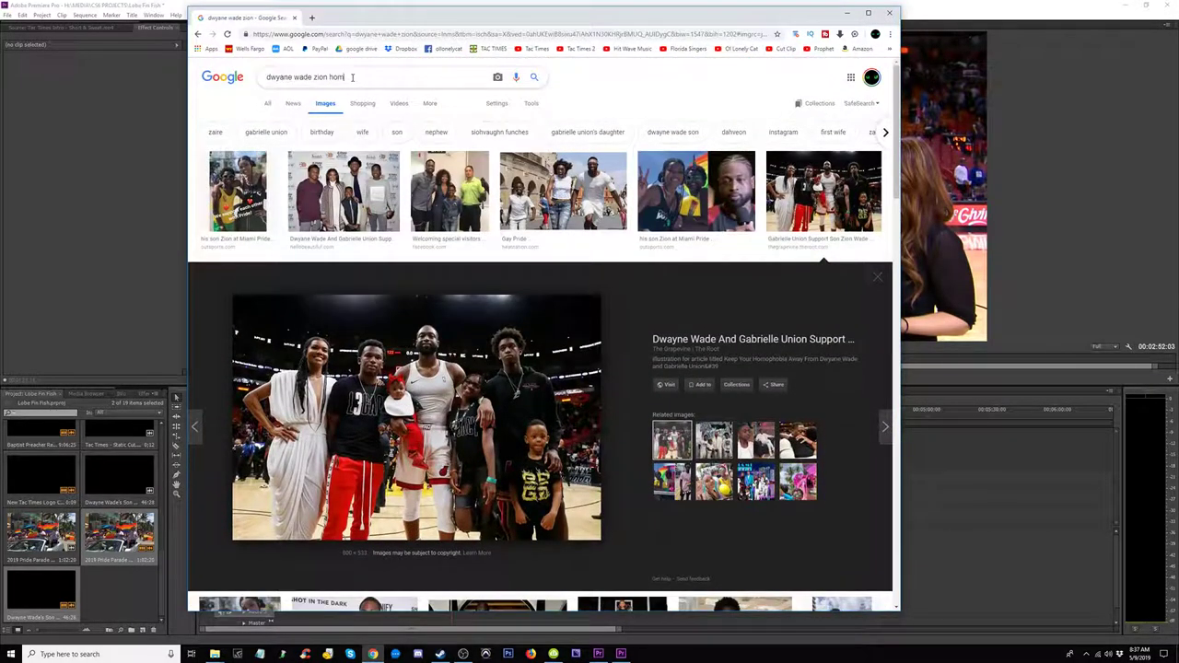
pyautogui.write('osexual')
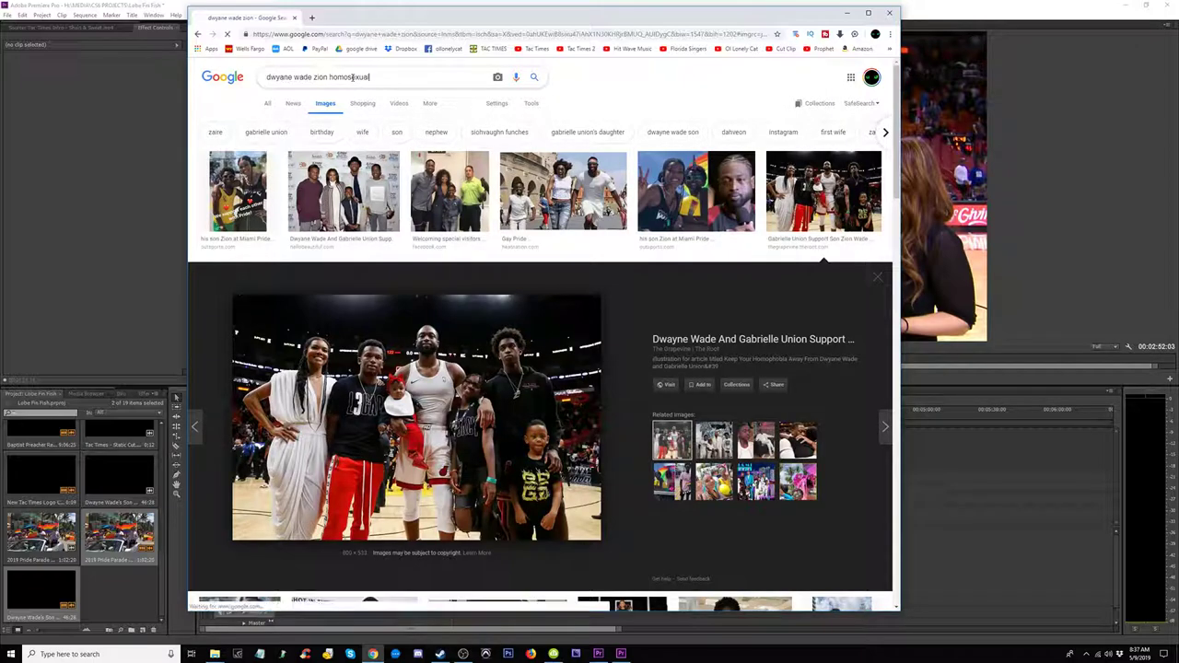
pyautogui.press('Return')
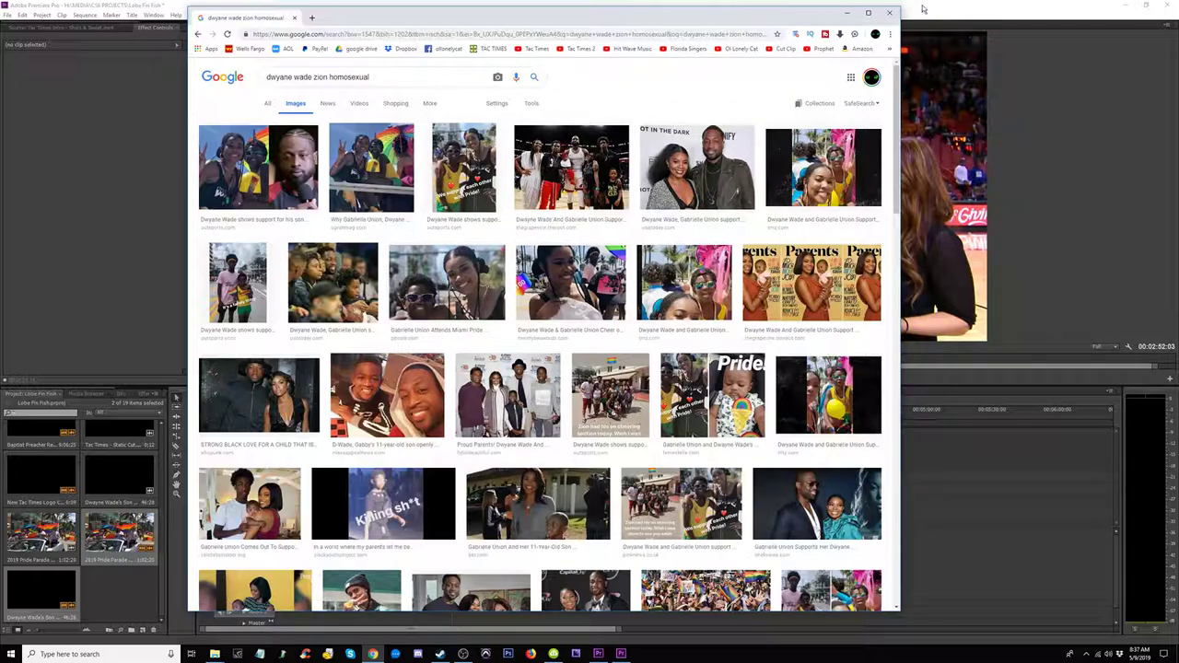
# Step: Switch back to Premiere Pro and play the sequence from about 00:01:30 through the start of the parade clips to about 00:01:46
pyautogui.click(848, 14)
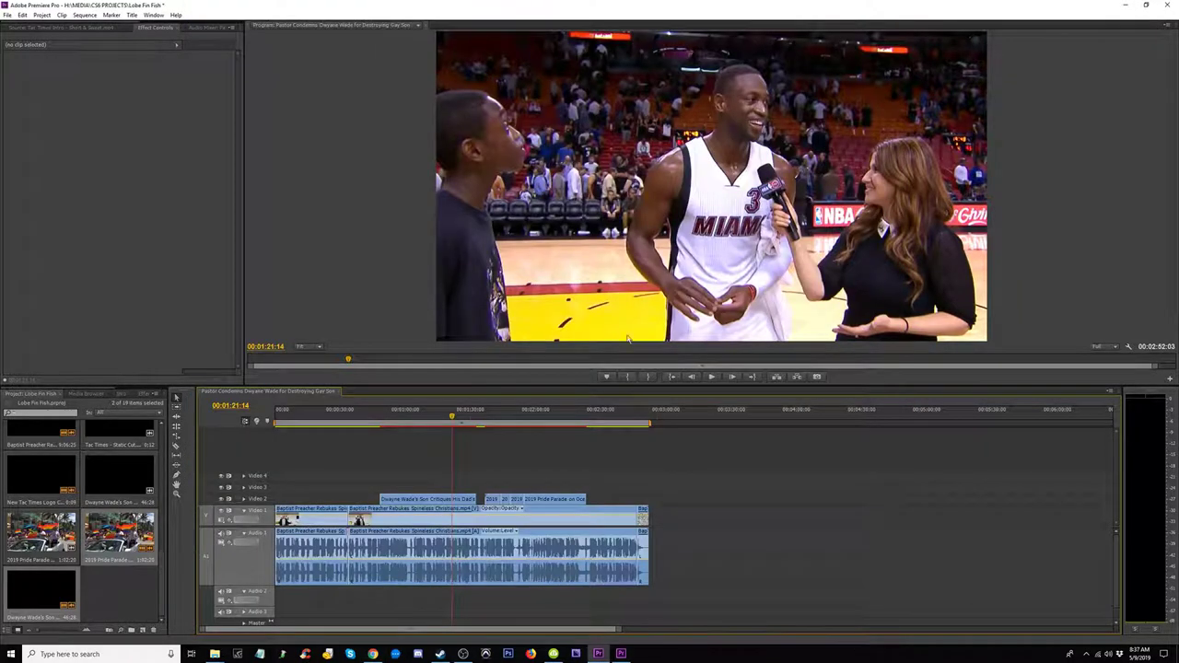
pyautogui.click(471, 414)
pyautogui.press('space')
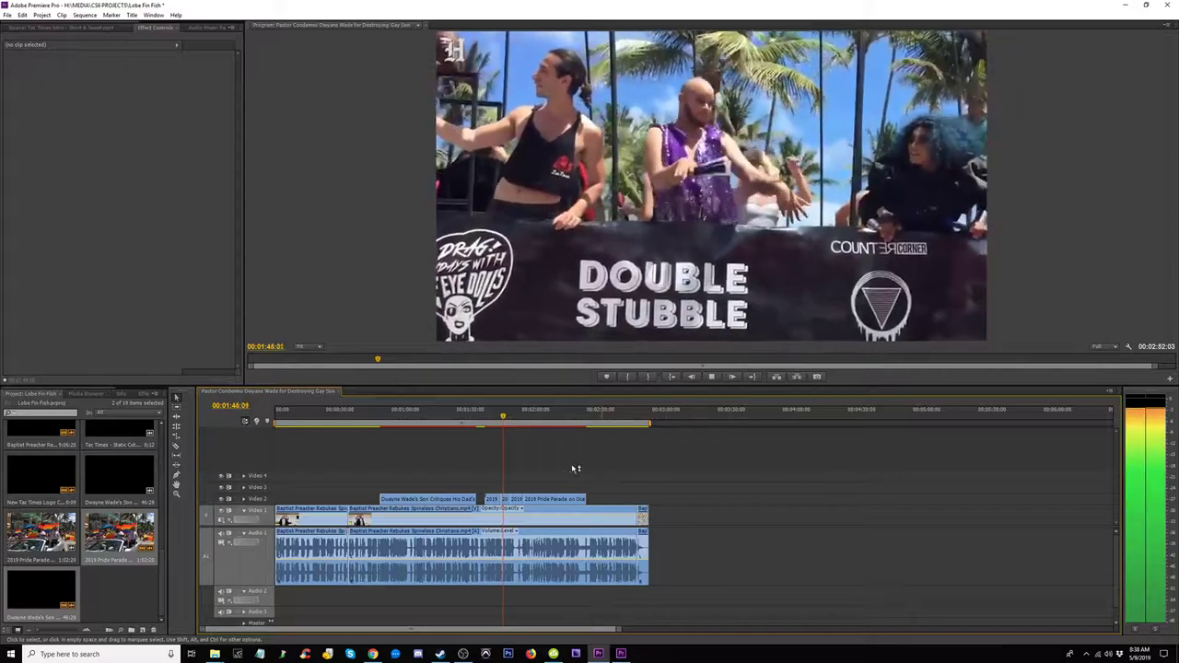
pyautogui.press('space')
# Step: Cut the first Pride Parade clip on Video 2 at 00:01:41:07 and move the piece after the cut up to Video 3
pyautogui.press('=')
pyautogui.press('=')
pyautogui.press('=')
pyautogui.click(642, 415)
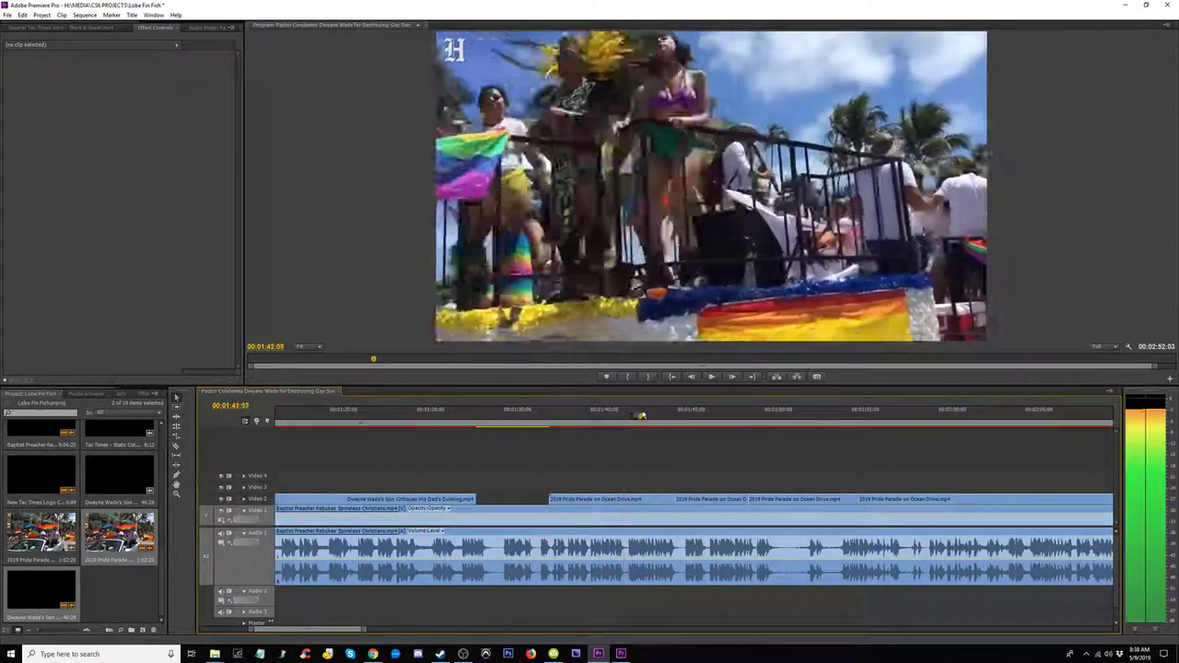
pyautogui.moveTo(677, 420); pyautogui.dragTo(619, 428)
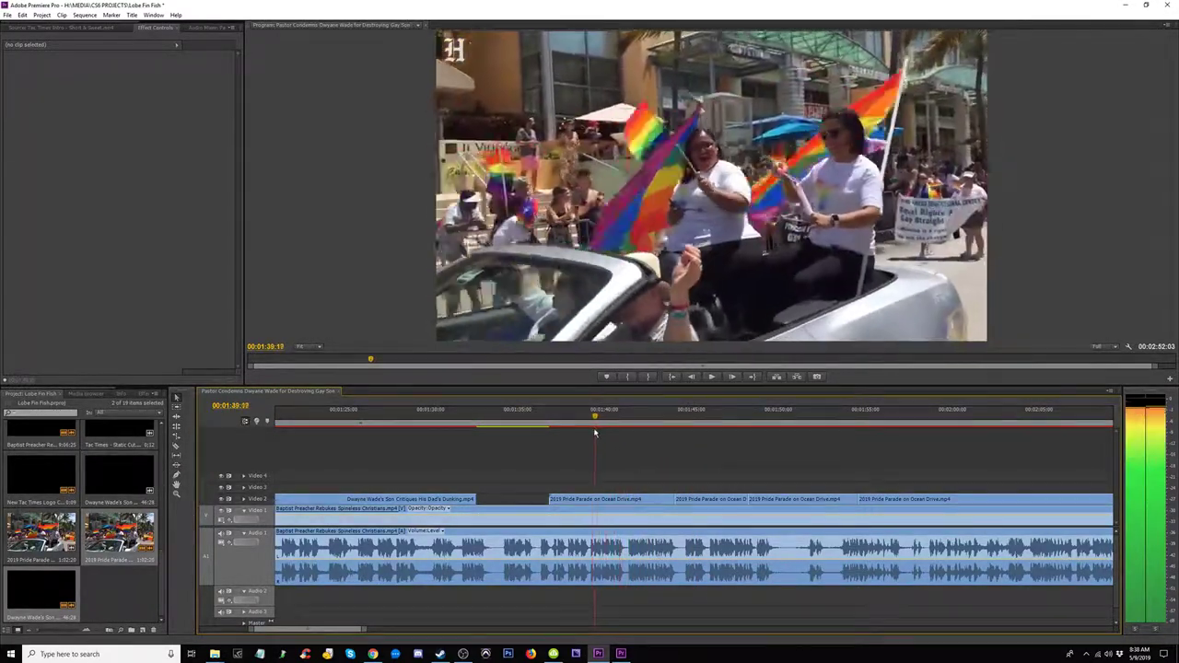
pyautogui.moveTo(620, 433); pyautogui.dragTo(626, 430)
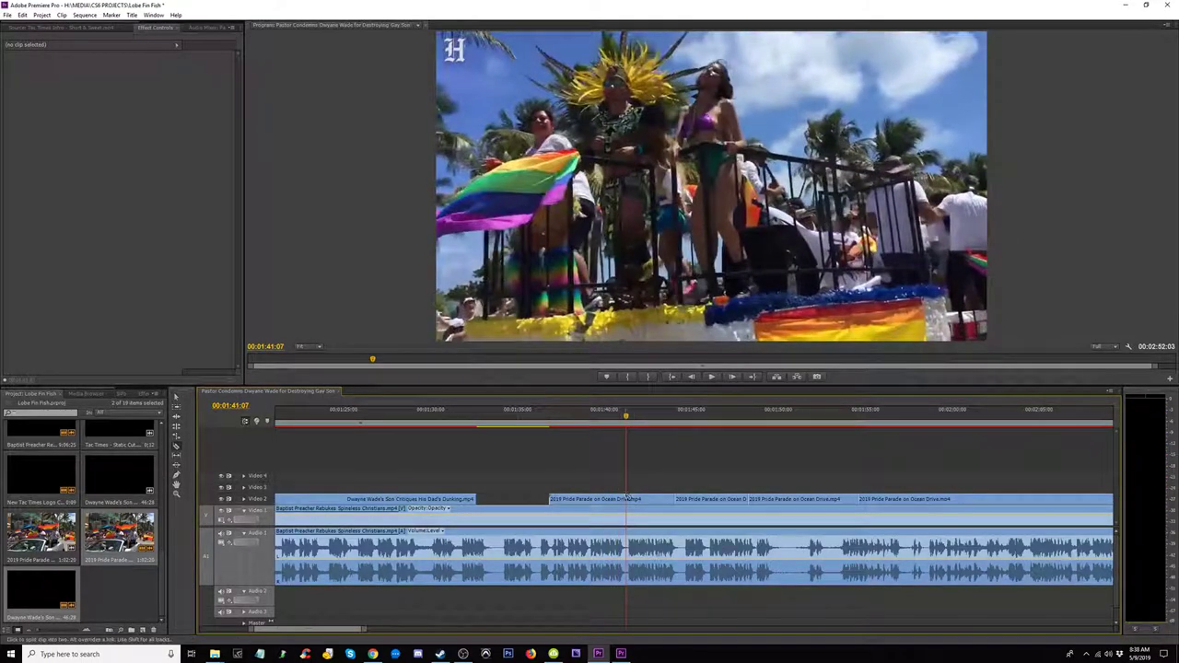
pyautogui.moveTo(631, 498)
pyautogui.mouseDown()
pyautogui.moveTo(661, 486)
pyautogui.moveTo(631, 487)
pyautogui.mouseUp()
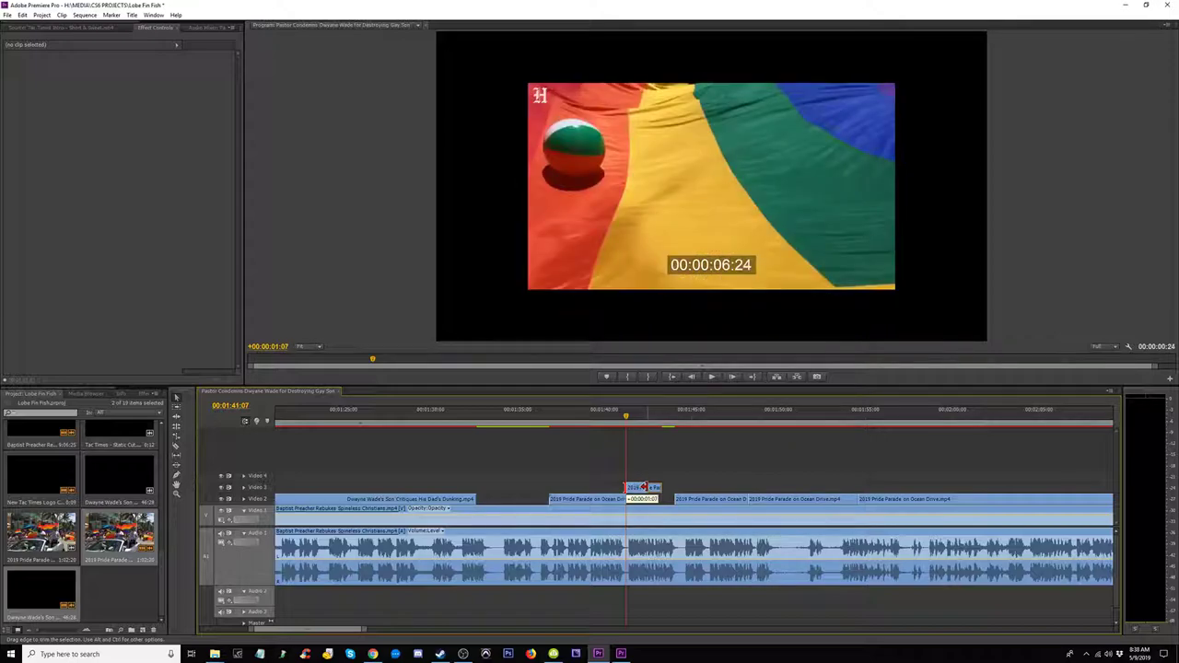
# Step: Trim 00:00:01:07 off the piece's start, stretch it to about twice its length, and move it back to Video 2 just after the cut
pyautogui.moveTo(642, 488); pyautogui.dragTo(644, 487)
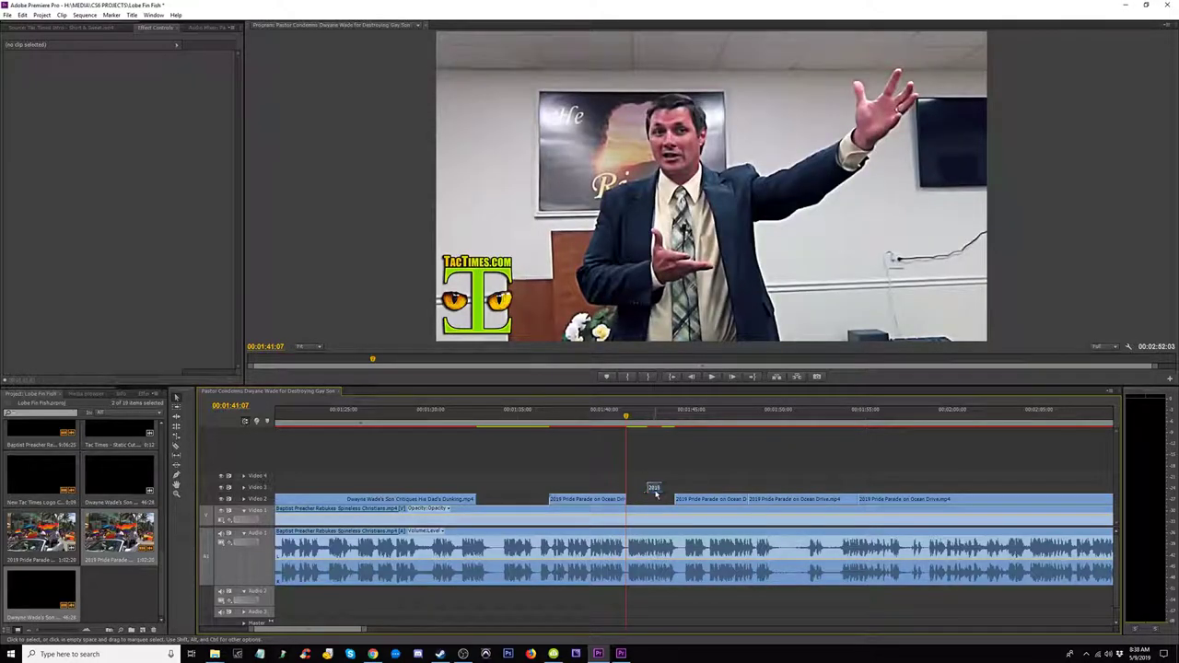
pyautogui.rightClick(656, 492)
pyautogui.click(699, 341)
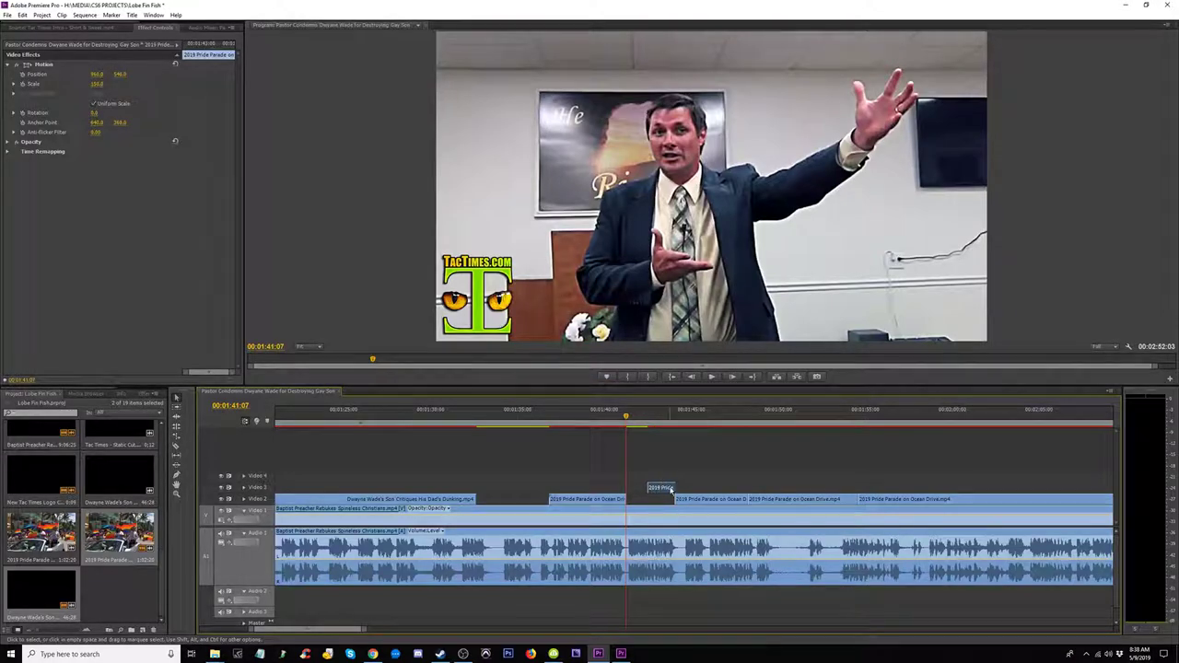
pyautogui.moveTo(672, 489); pyautogui.dragTo(651, 490)
# Step: Play back the cut, then move the stretched piece to start at 00:01:39:22 over the first parade clip's end and play it again
pyautogui.press('space')
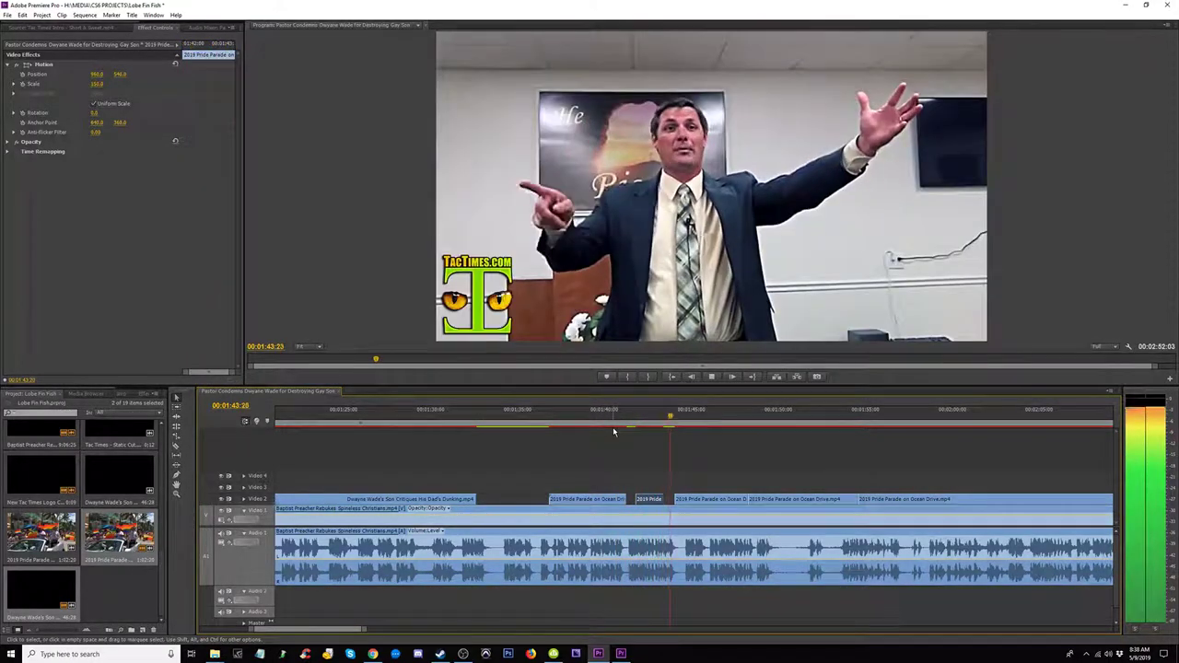
pyautogui.click(600, 417)
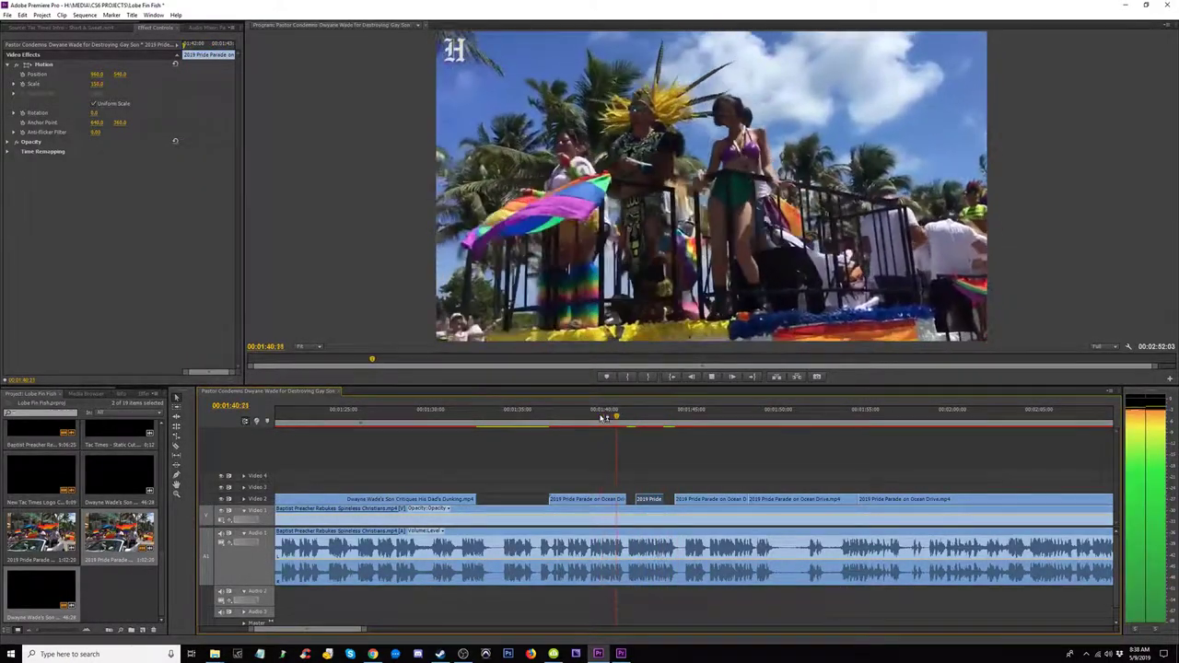
pyautogui.click(593, 417)
pyautogui.press('space')
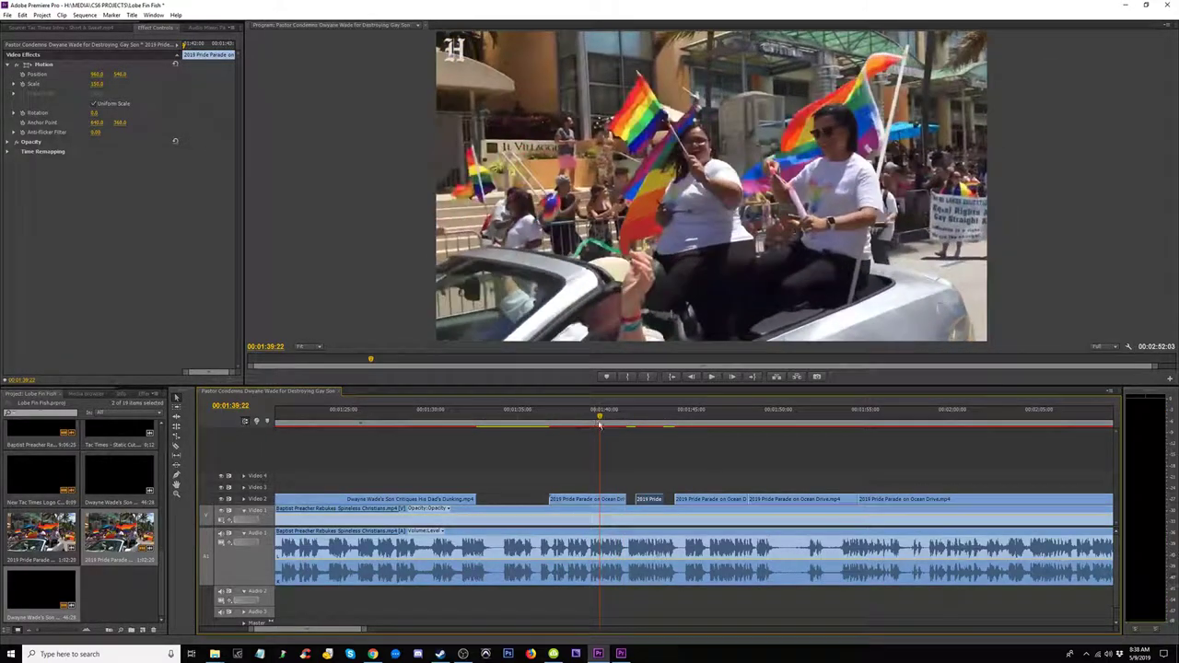
pyautogui.moveTo(648, 502); pyautogui.dragTo(618, 505)
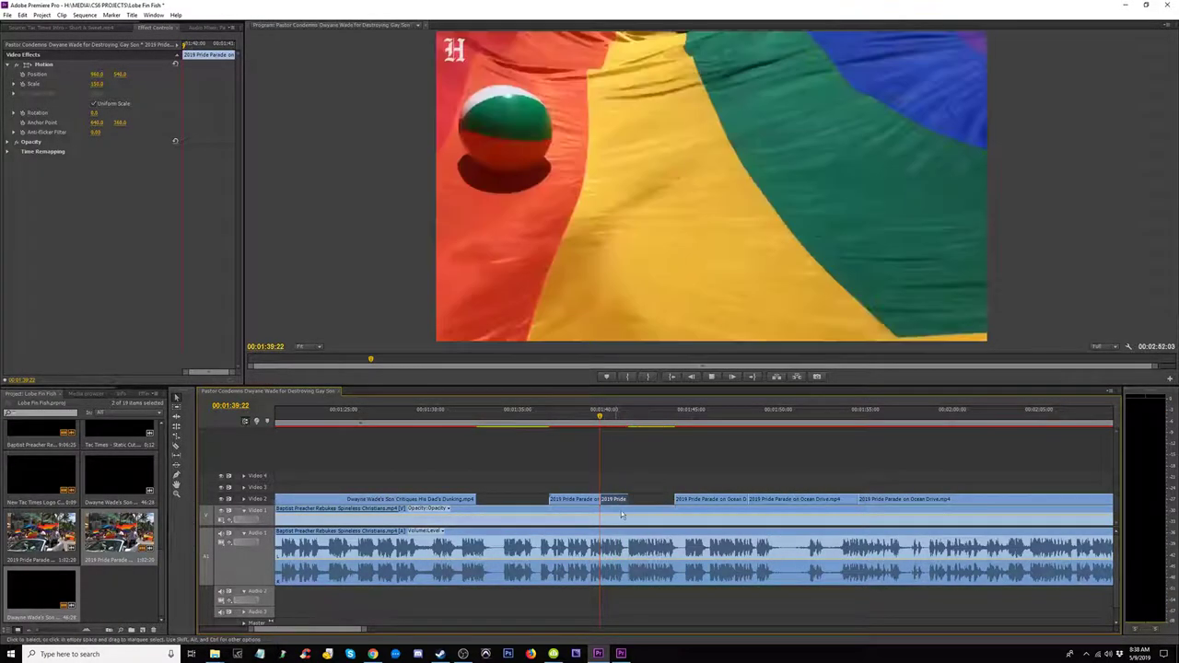
pyautogui.press('space')
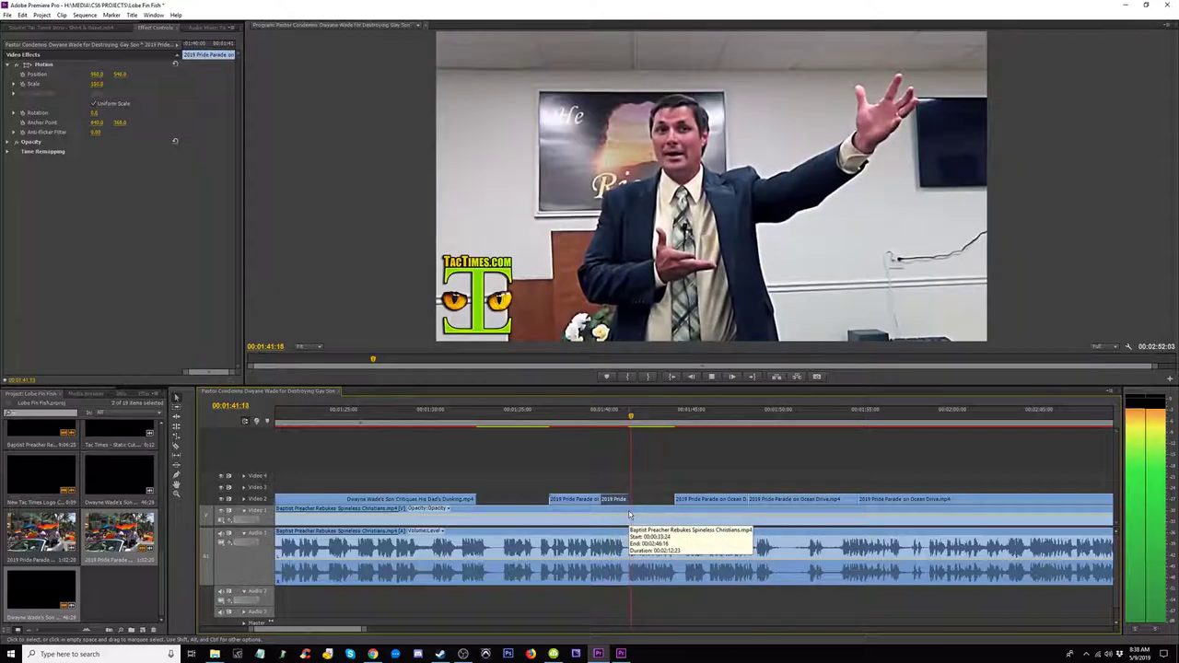
pyautogui.press('space')
# Step: Switch to Chrome, open the Tac Times YouTube channel and search YouTube for "gay parade kids"
pyautogui.click(372, 655)
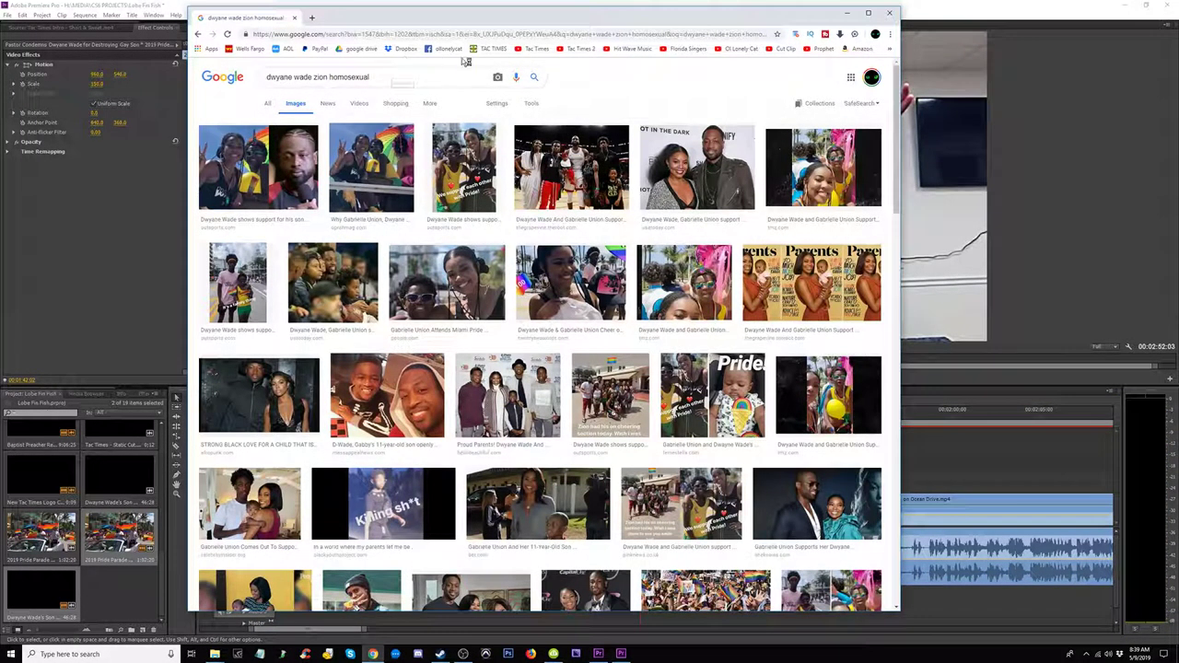
pyautogui.click(542, 51)
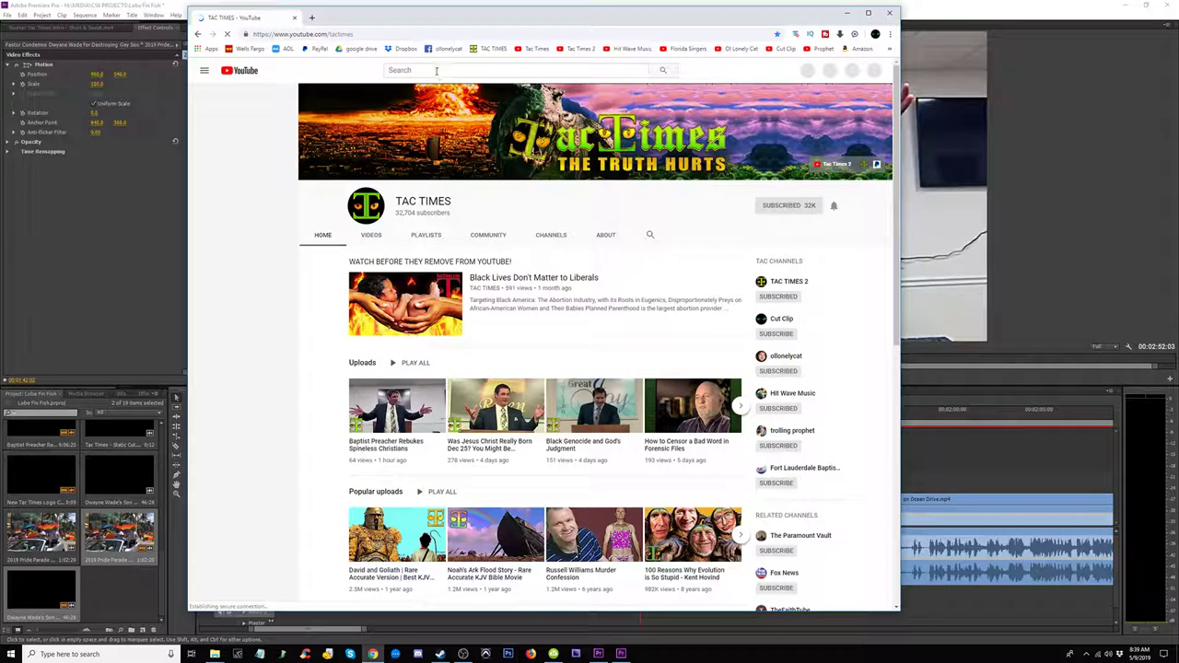
pyautogui.click(437, 71)
pyautogui.write('gay para')
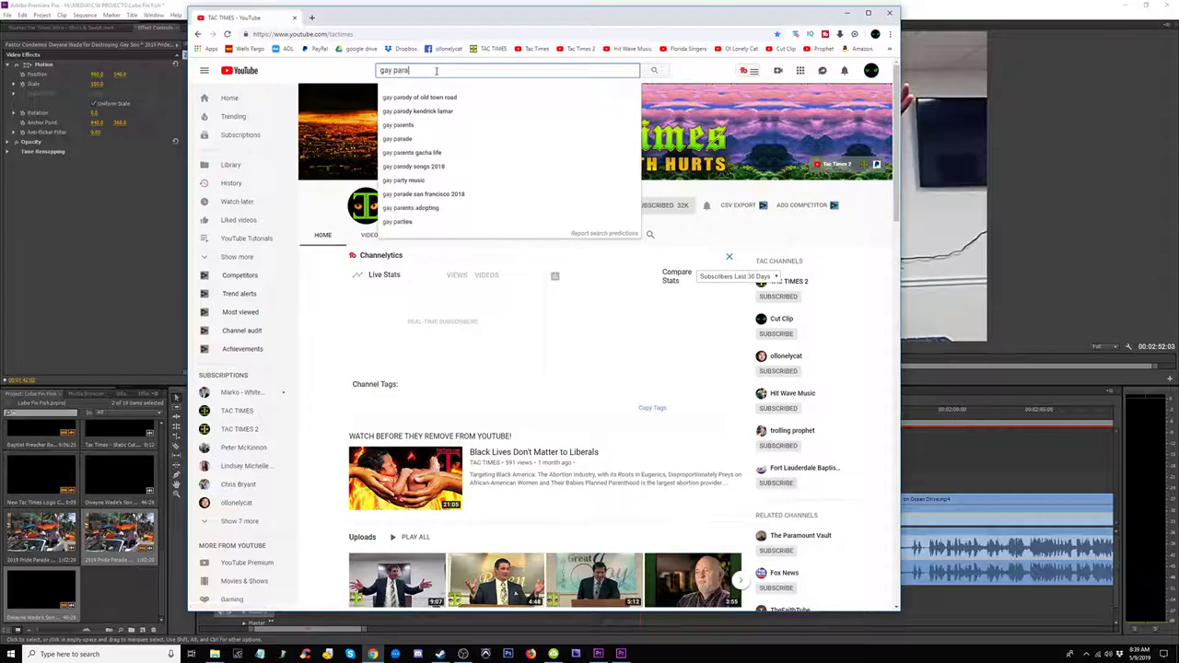
pyautogui.write('de kids')
pyautogui.press('Return')
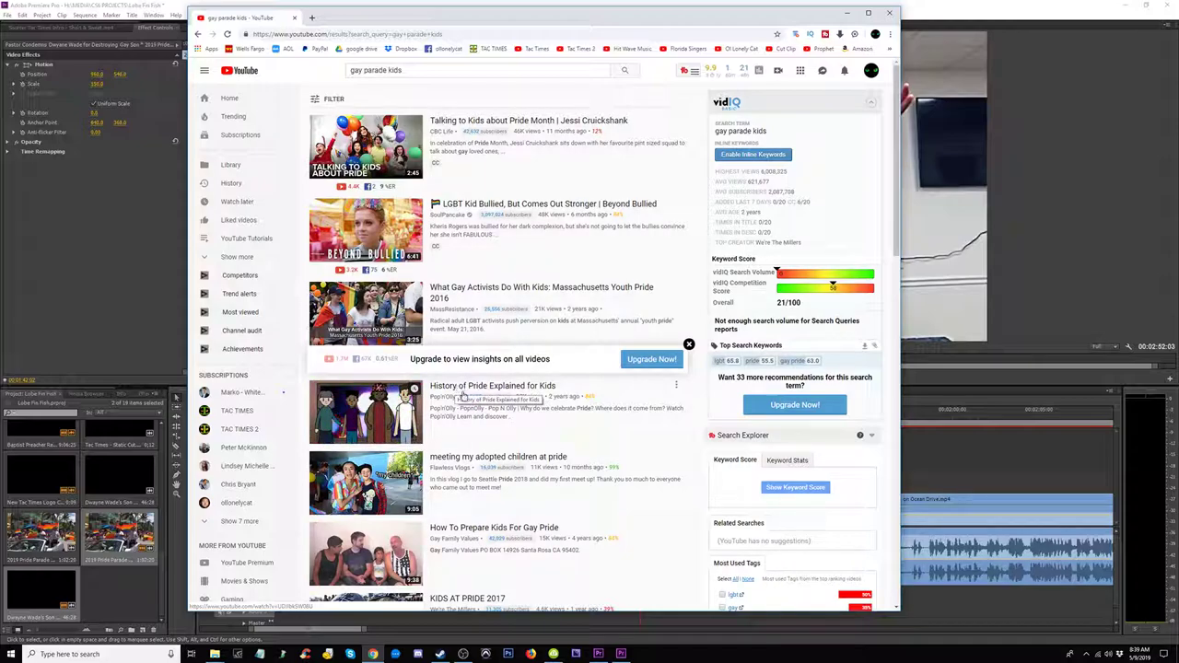
# Step: Open the video "KIDS AT PRIDE 2017", copy its link and start downloading it in 4K Video Downloader
pyautogui.scroll(-2, 463, 394)
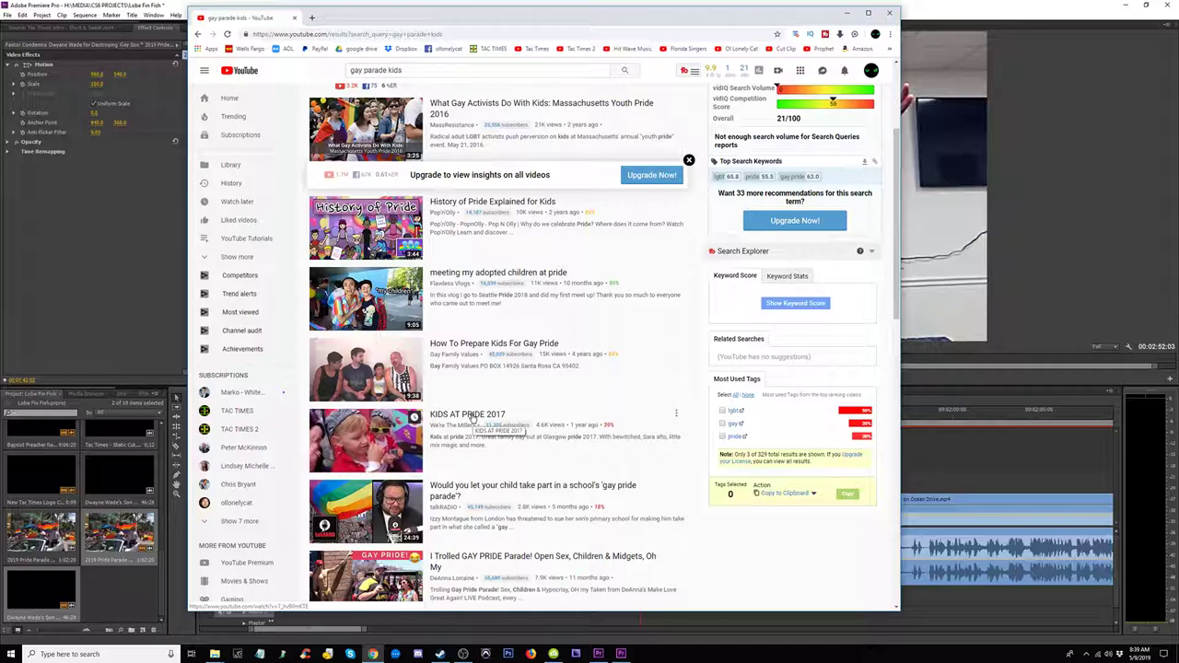
pyautogui.click(472, 416)
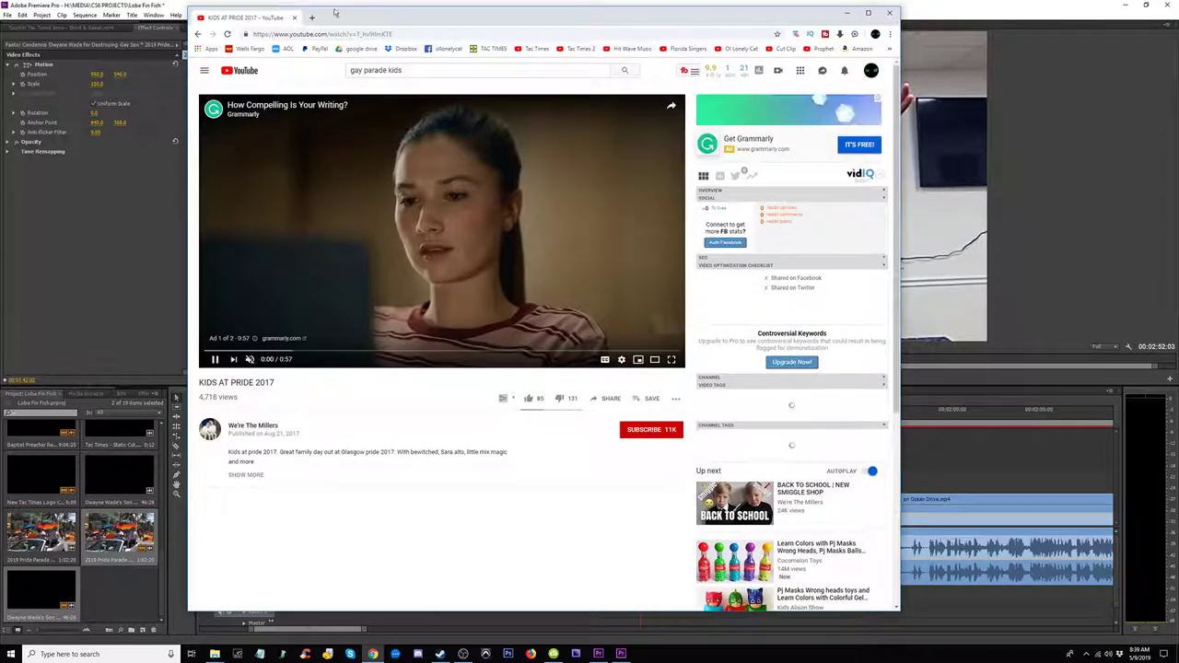
pyautogui.rightClick(321, 34)
pyautogui.click(341, 84)
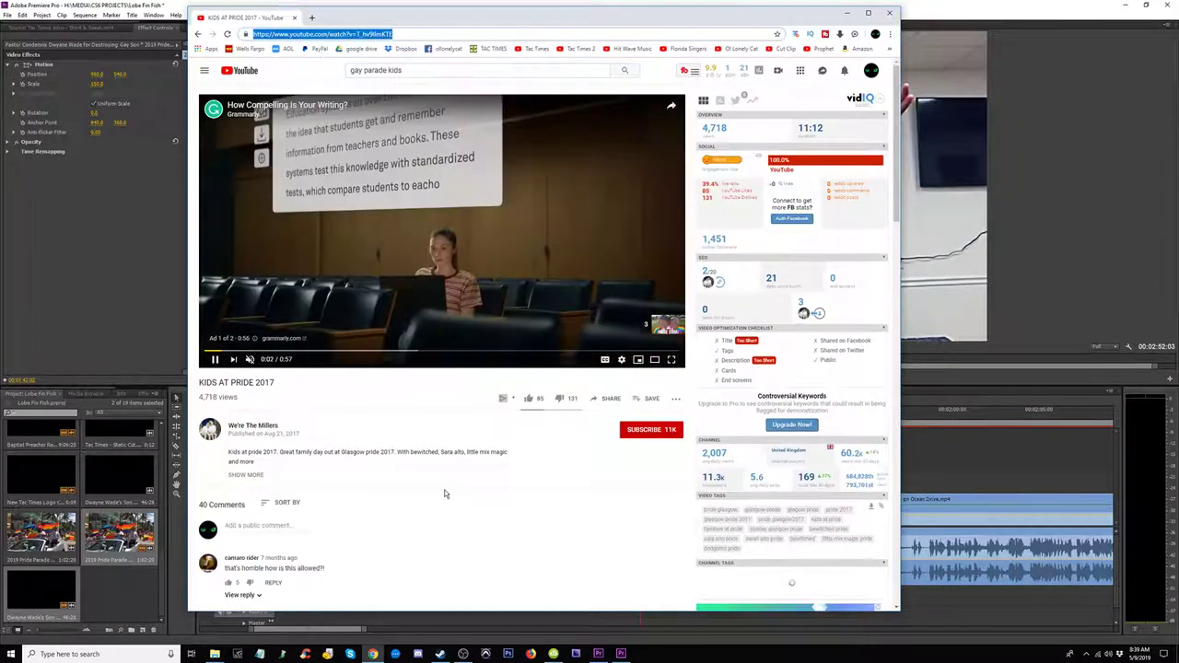
pyautogui.click(553, 653)
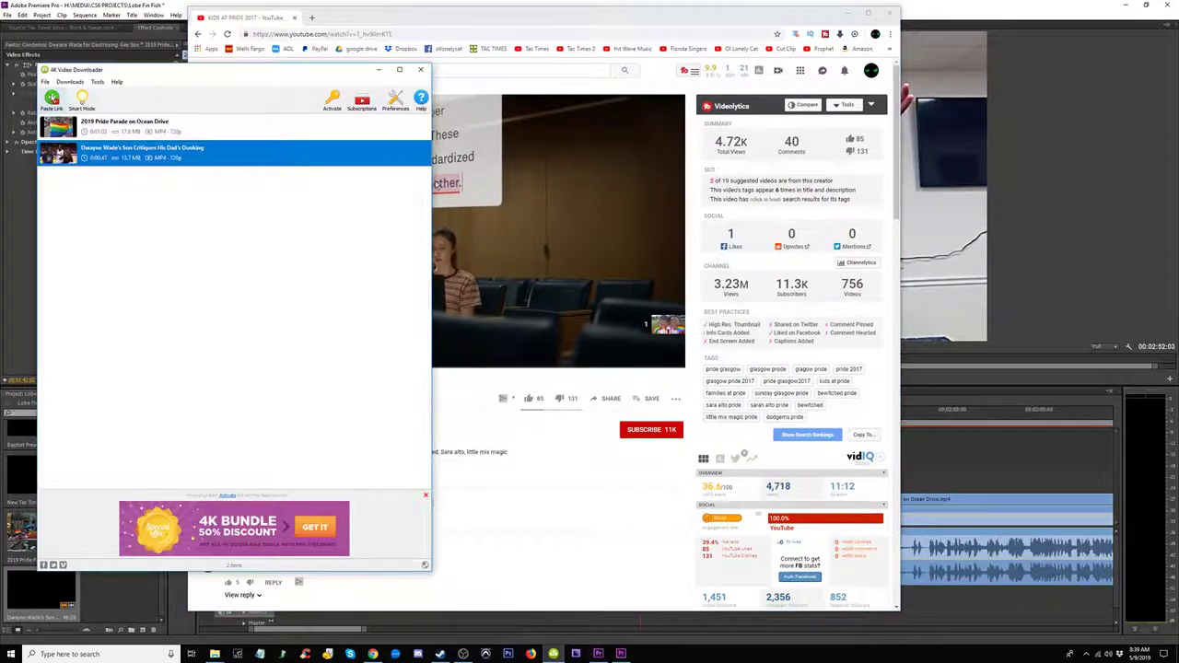
pyautogui.click(52, 97)
# Step: Check the downloader's Smart Mode format and quality choices and accept MP4 video at Original quality
pyautogui.click(440, 14)
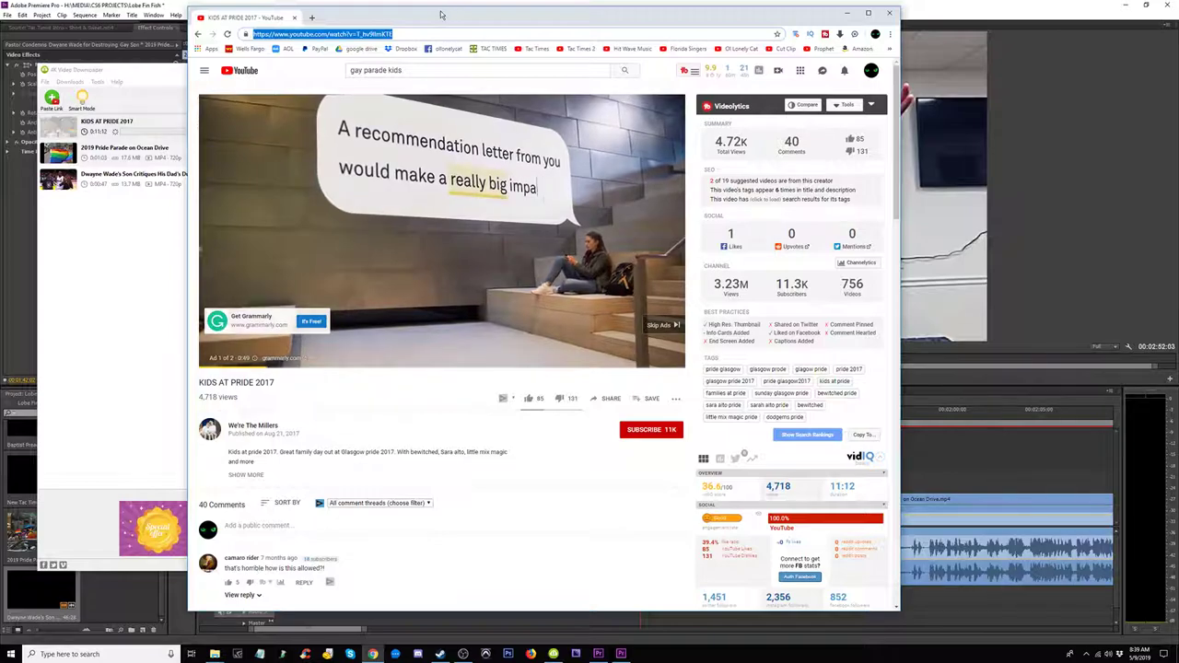
pyautogui.click(104, 138)
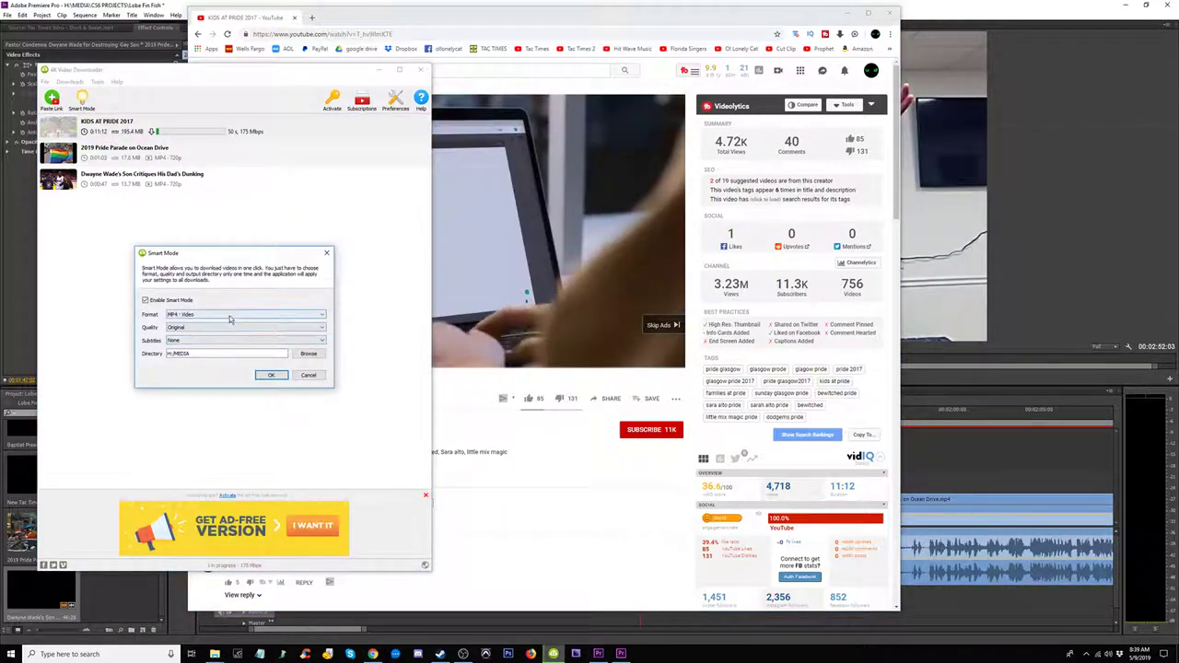
pyautogui.click(230, 316)
pyautogui.click(224, 298)
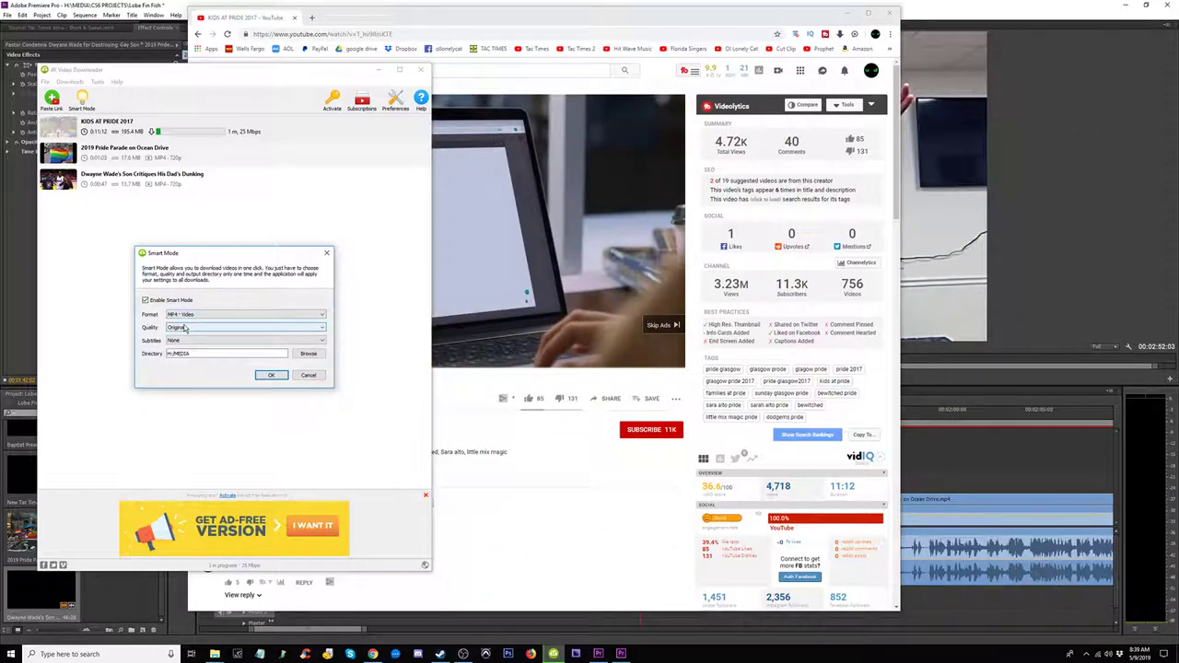
pyautogui.click(187, 328)
pyautogui.click(213, 317)
pyautogui.press('Tab')
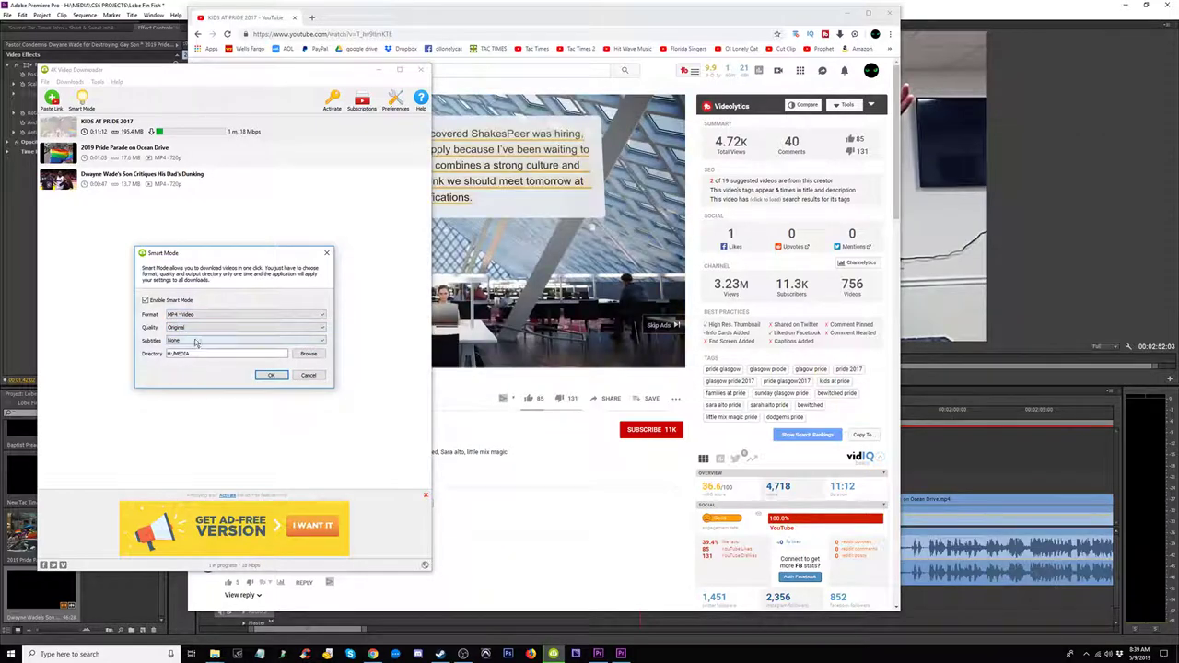
pyautogui.click(270, 376)
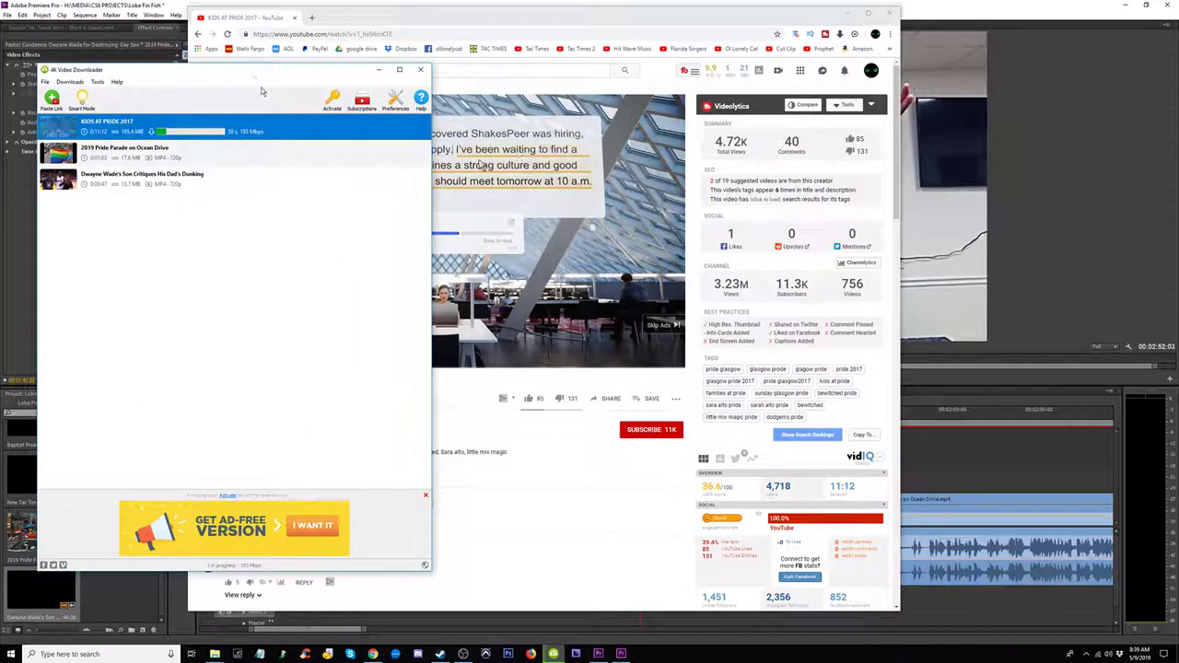
# Step: Return to Chrome, write the reply "Welcome to the evil worl we live in." under the video's first comment and select its text
pyautogui.moveTo(509, 23); pyautogui.dragTo(536, 32)
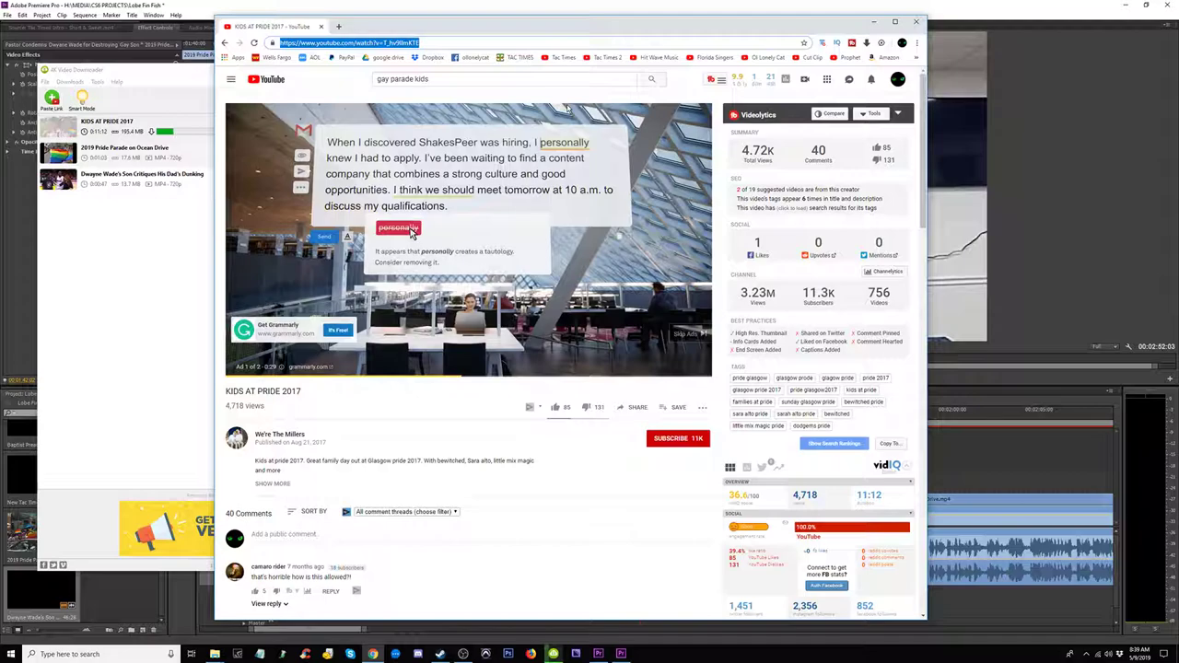
pyautogui.scroll(-3, 399, 233)
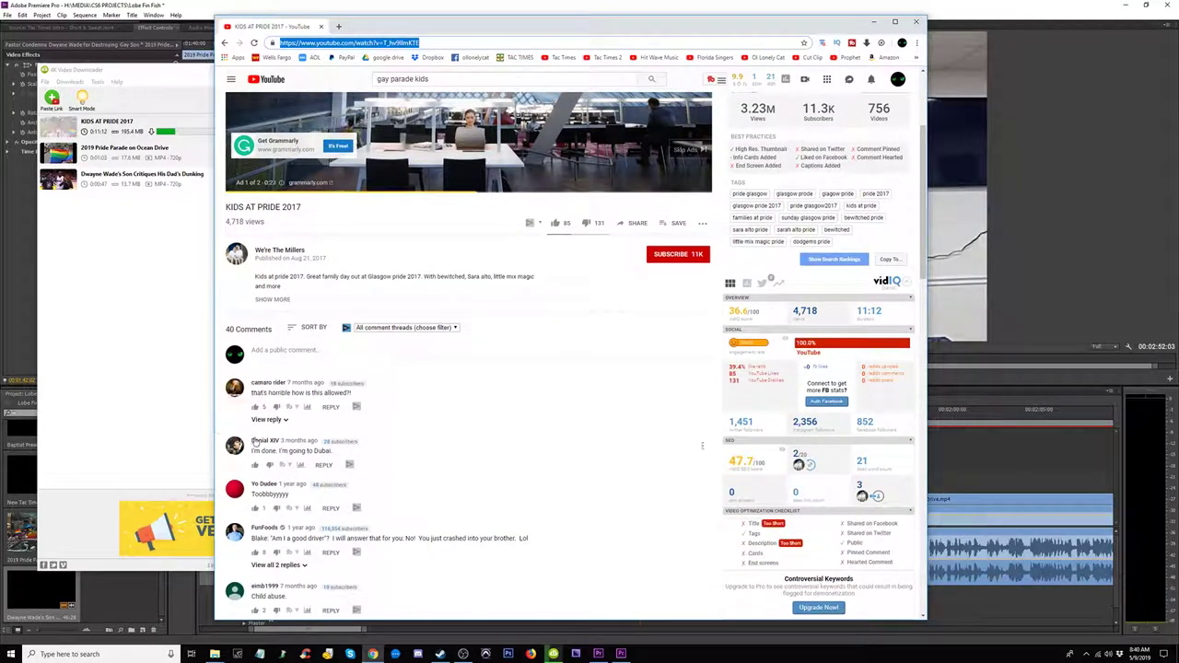
pyautogui.click(330, 407)
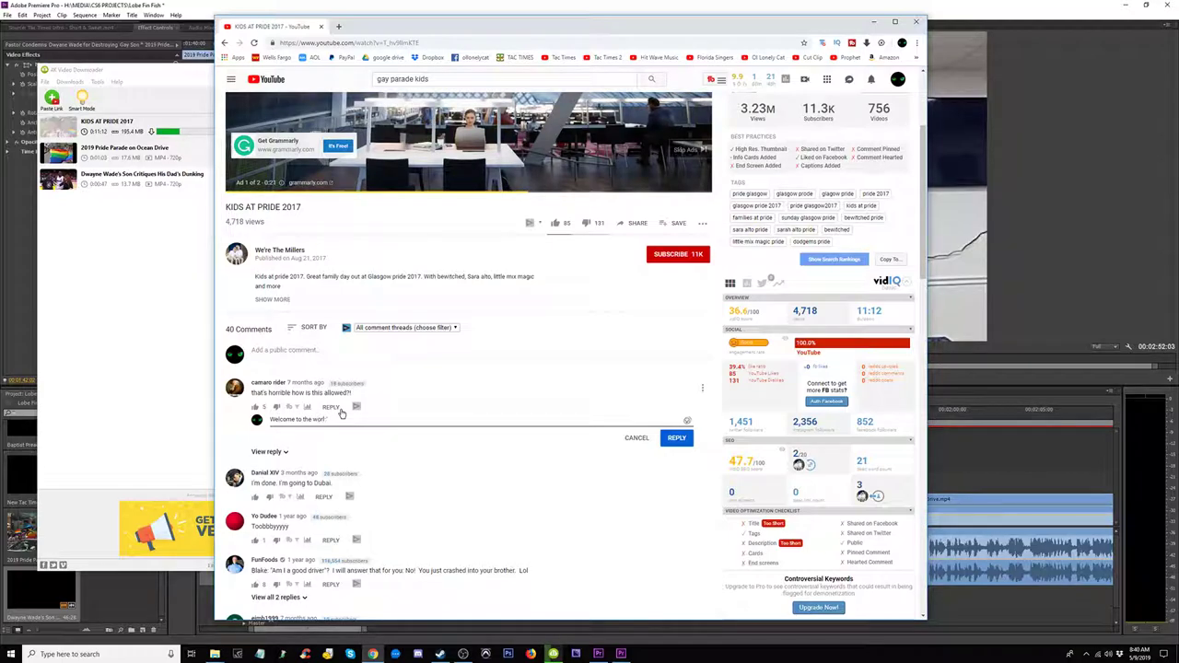
pyautogui.write('Welcome to the evil w')
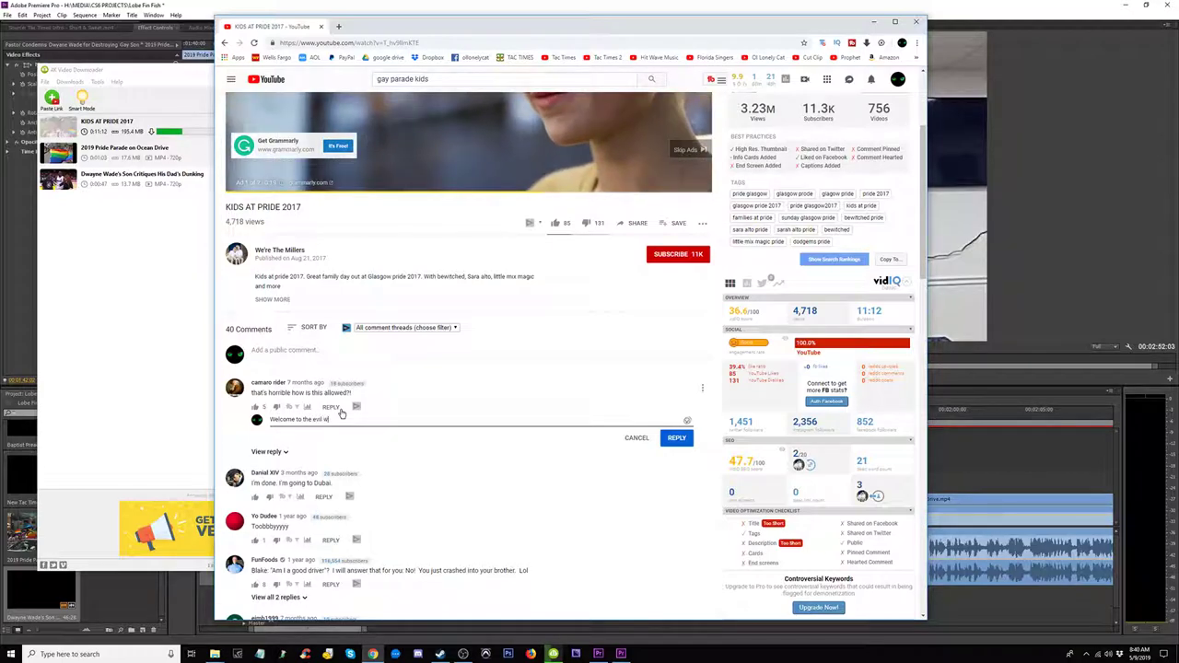
pyautogui.write('orl we live ')
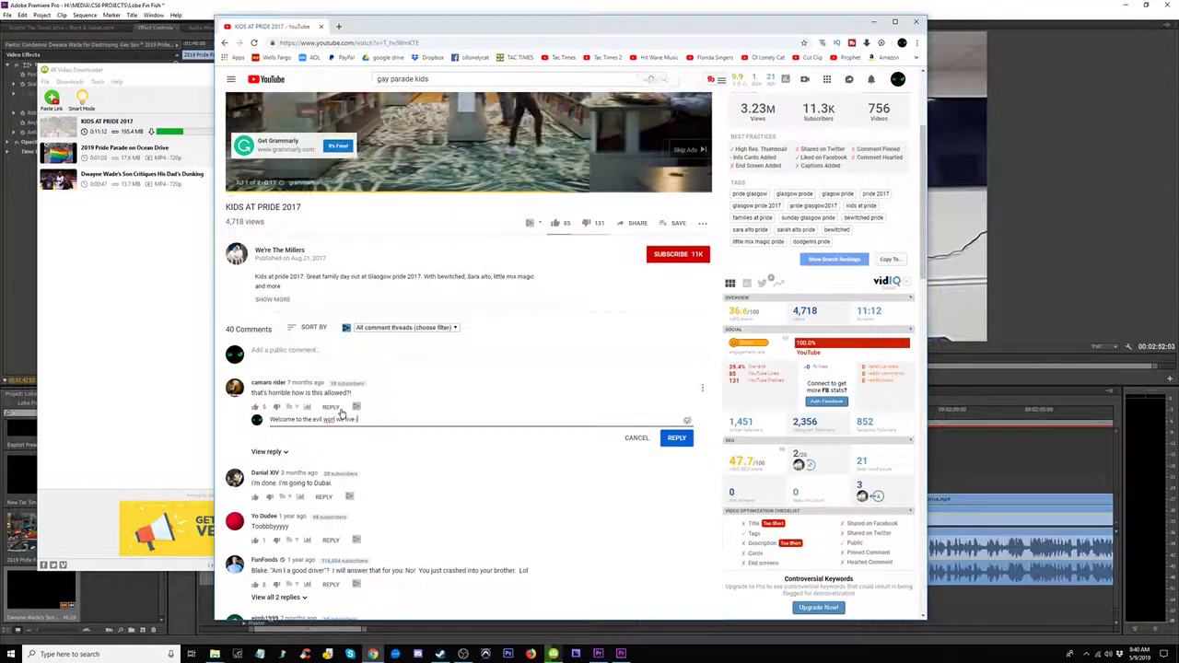
pyautogui.write('in.')
pyautogui.moveTo(363, 421); pyautogui.dragTo(257, 423)
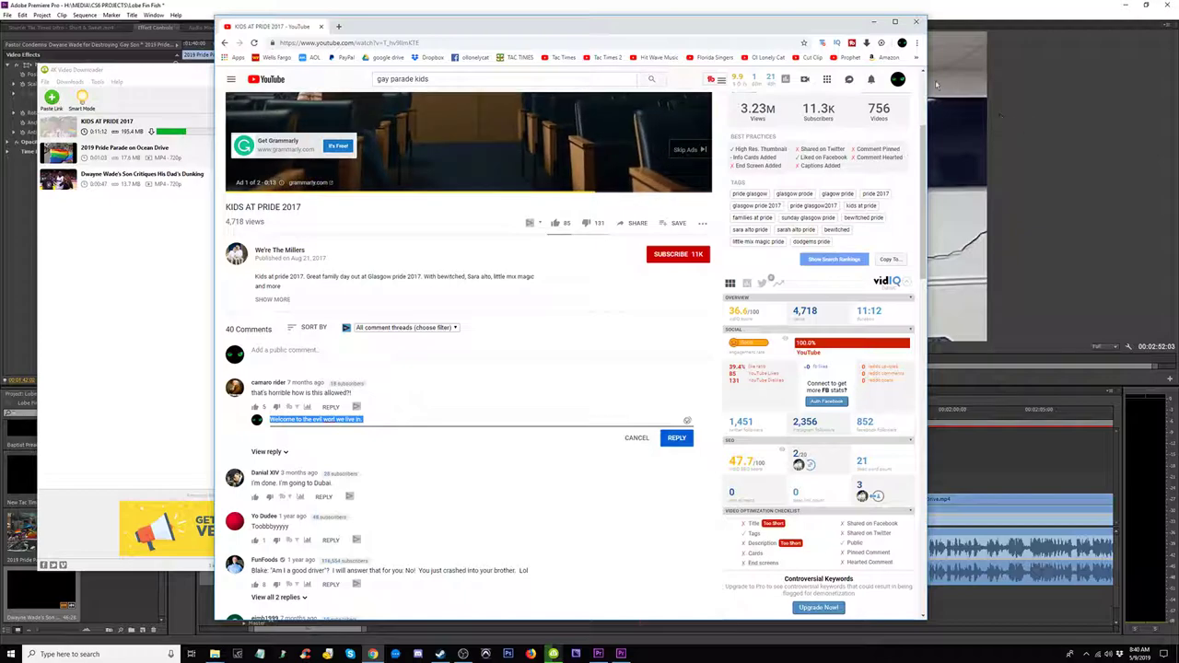
# Step: Switch YouTube to the TAC TIMES account and pause the ad playing on the KIDS AT PRIDE 2017 page
pyautogui.click(898, 79)
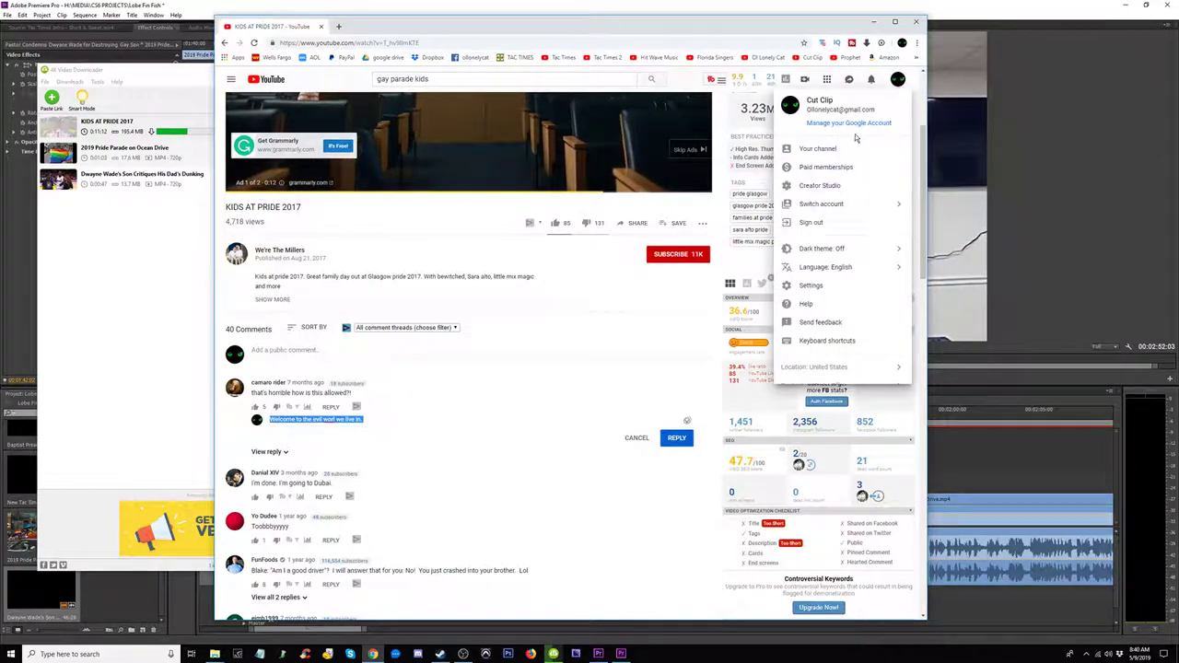
pyautogui.click(835, 205)
pyautogui.click(822, 271)
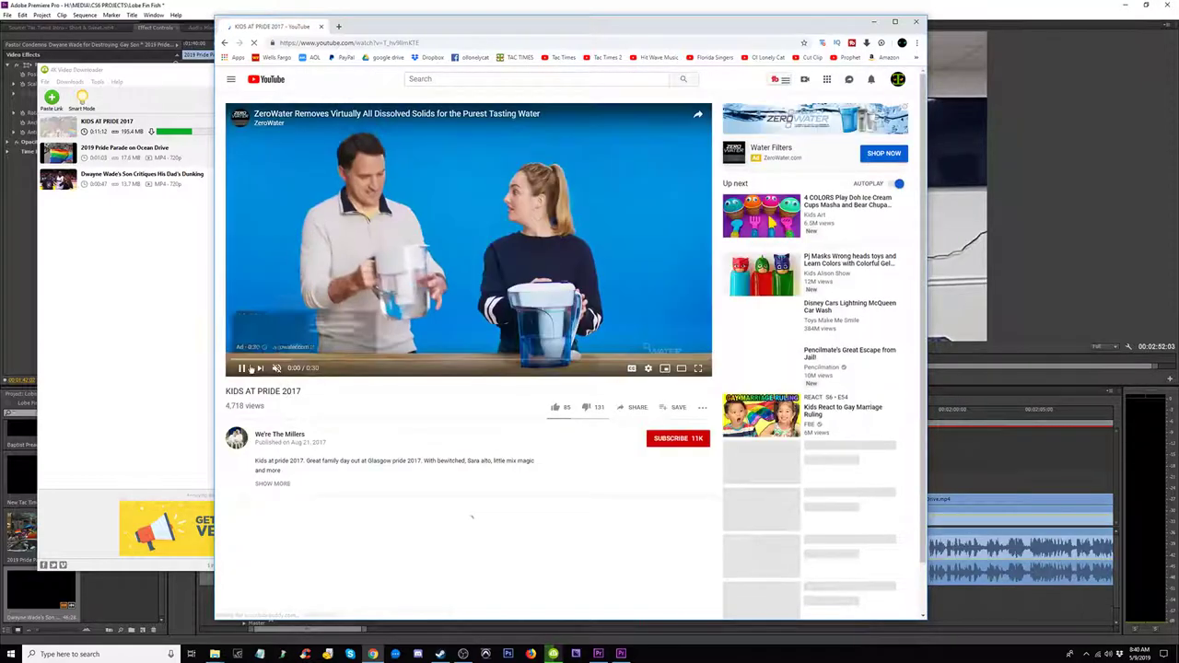
pyautogui.click(244, 368)
pyautogui.scroll(-2, 415, 442)
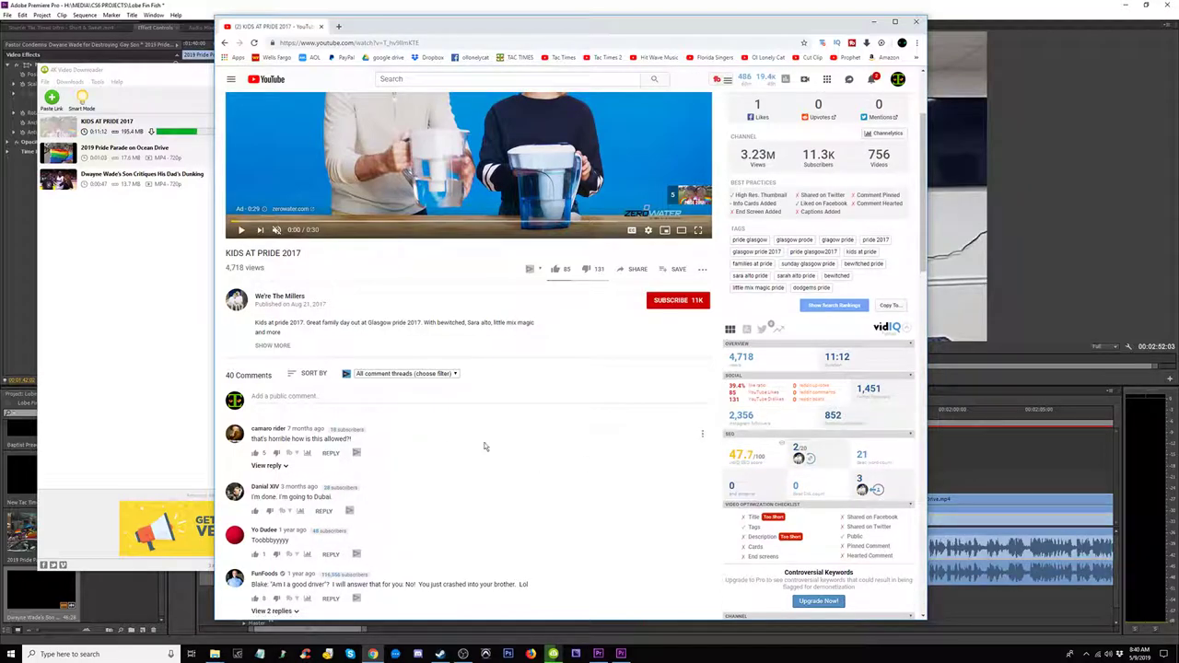
# Step: Post the reply "Welcome to the evil world we live in." under the first comment on the video
pyautogui.click(411, 458)
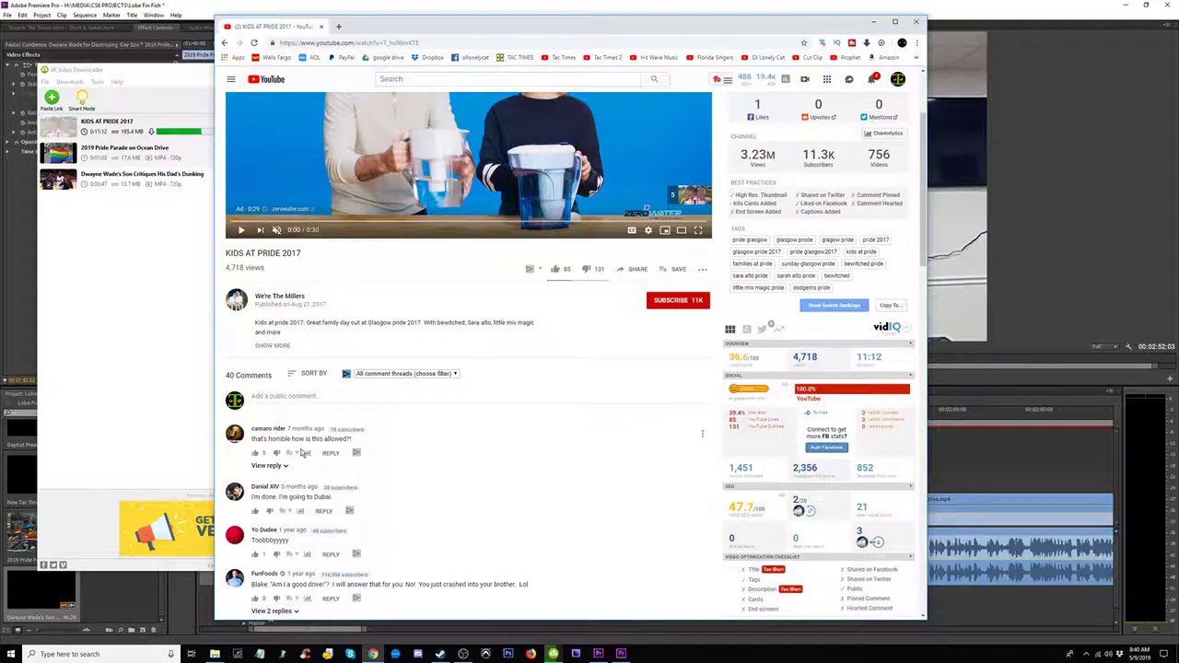
pyautogui.click(331, 453)
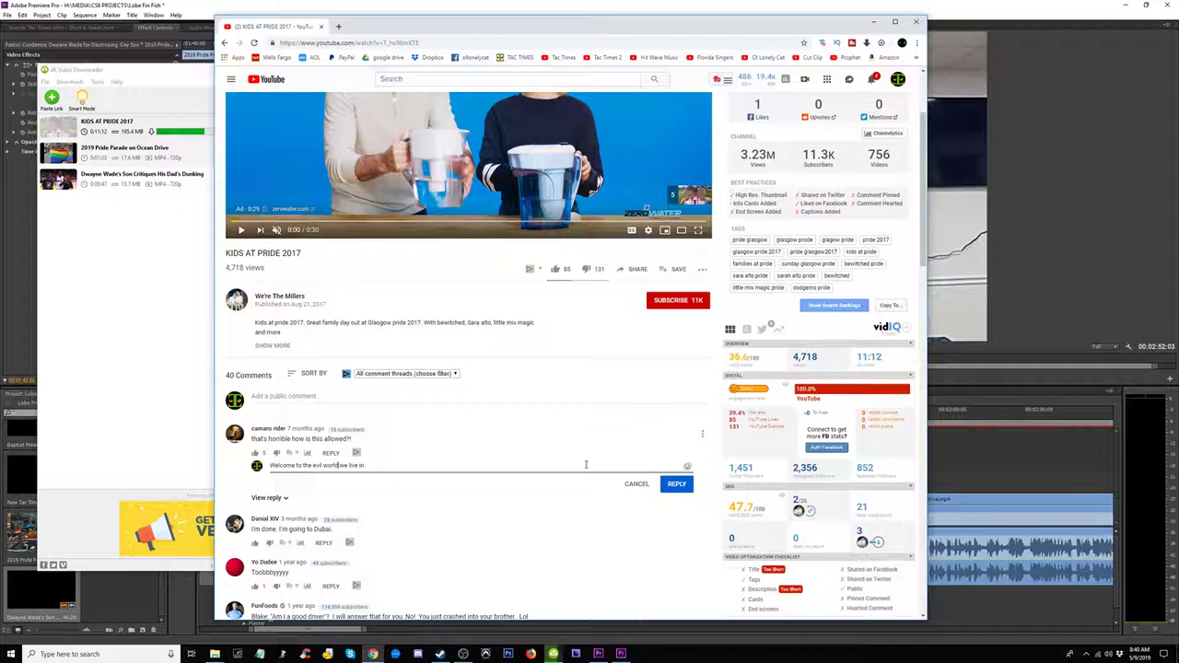
pyautogui.click(667, 485)
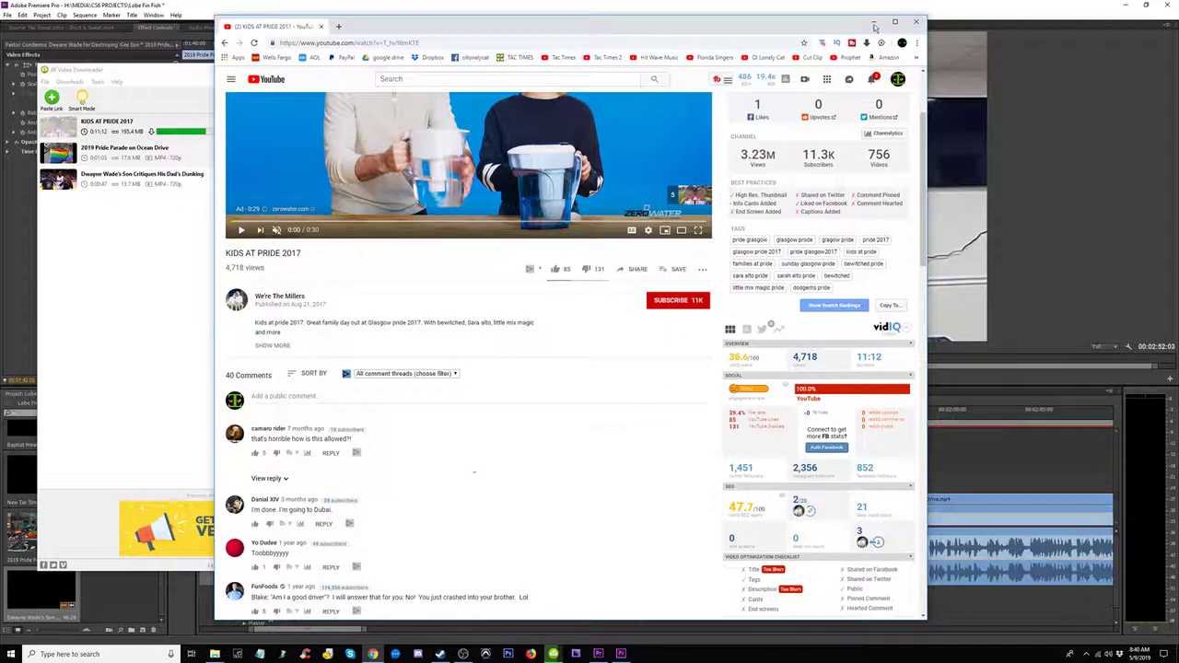
# Step: Check the account's notifications and look over the TAC TIMES channel page
pyautogui.click(873, 79)
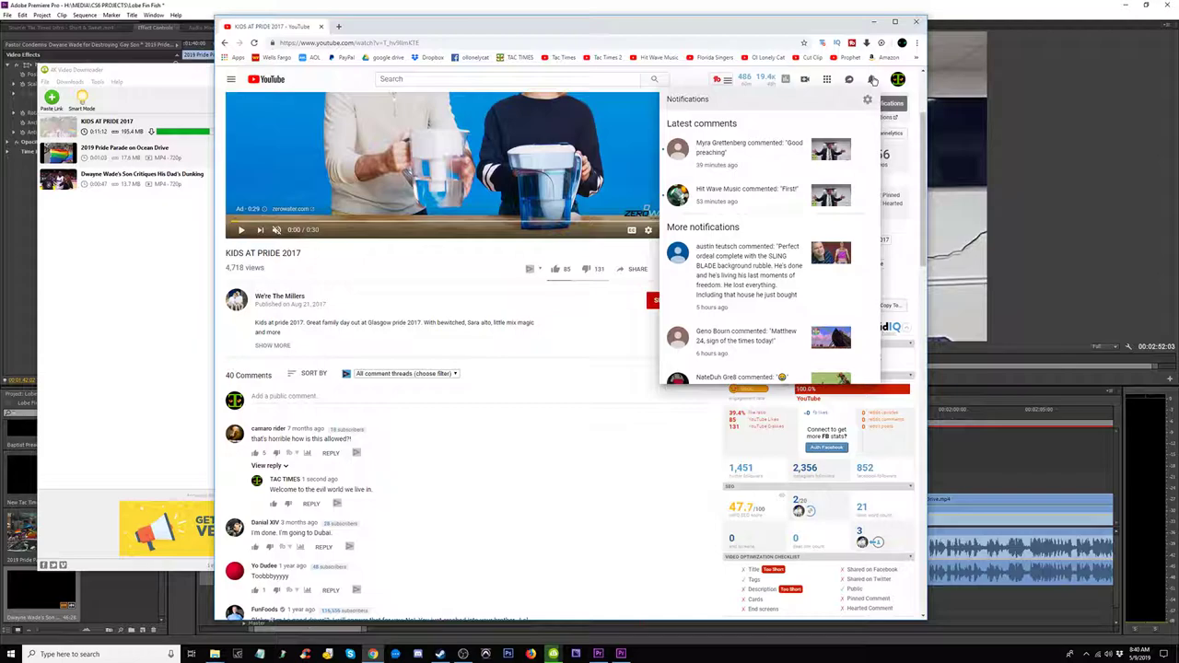
pyautogui.click(898, 80)
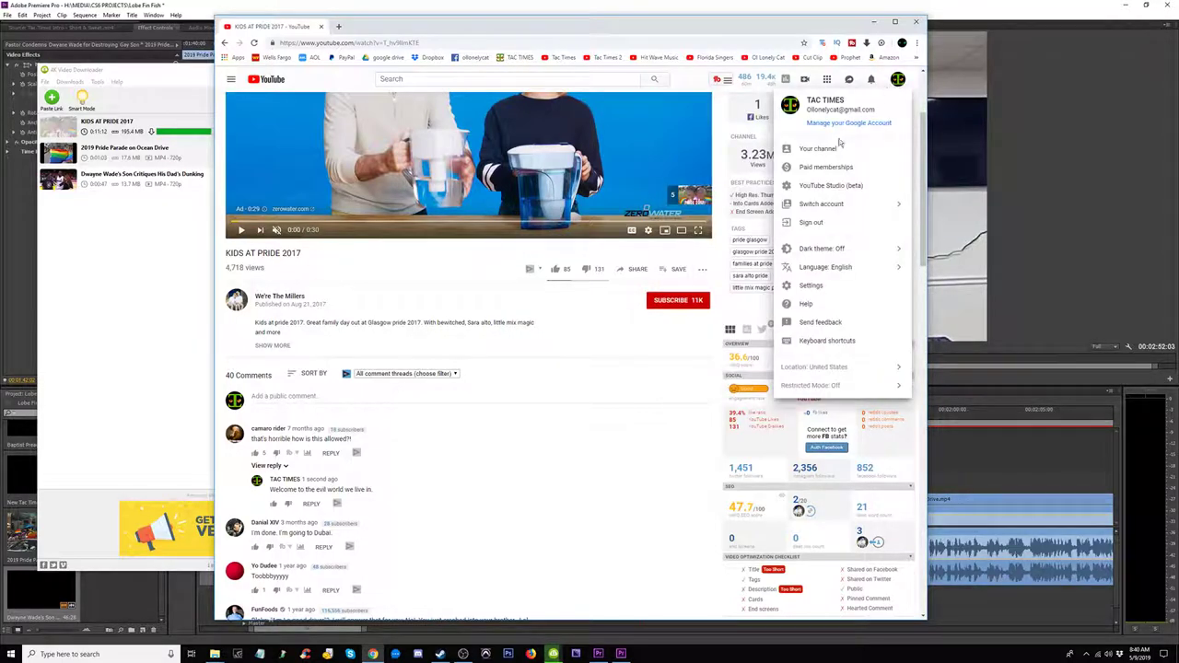
pyautogui.click(816, 147)
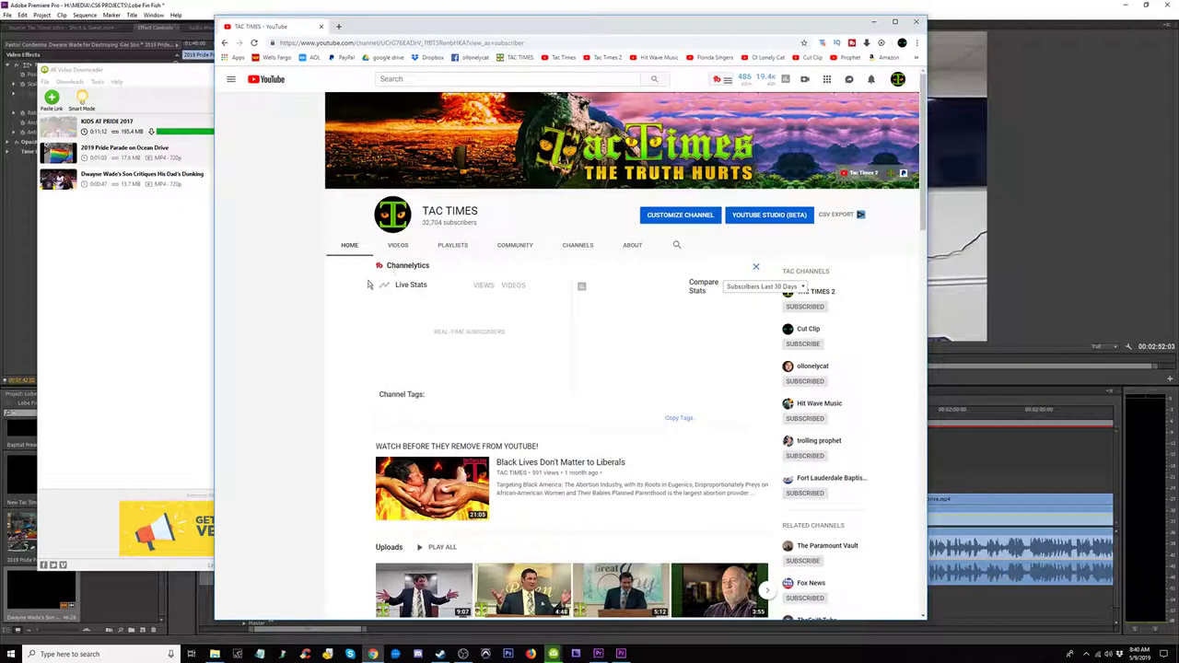
pyautogui.scroll(-3, 356, 262)
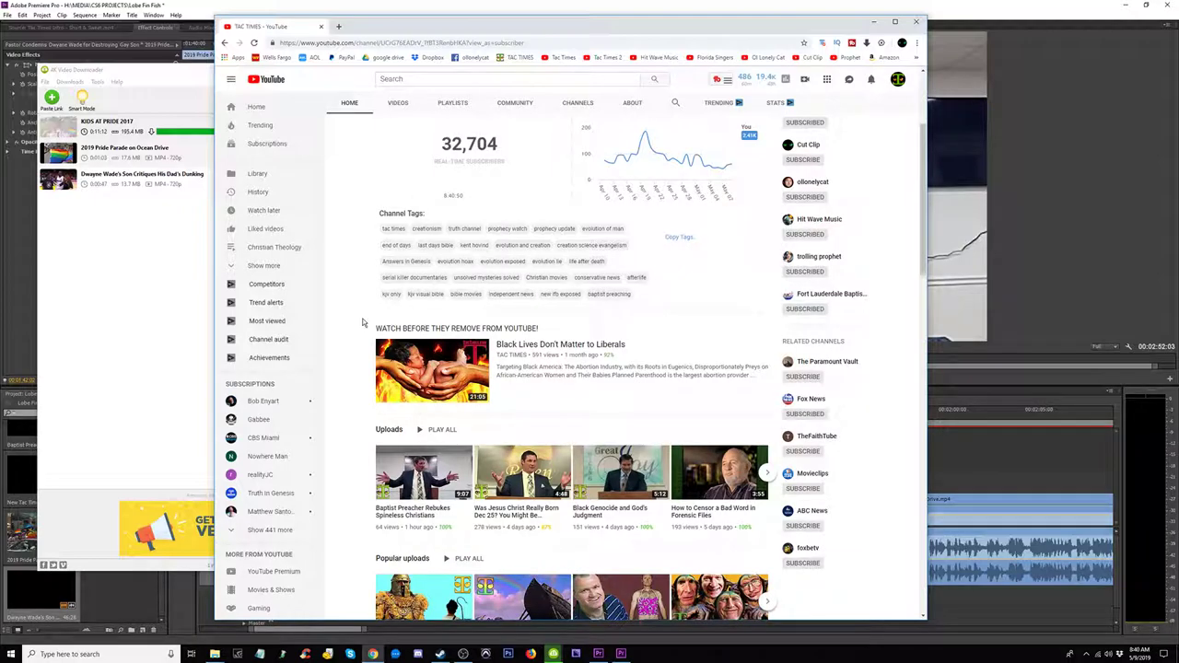
pyautogui.scroll(3, 363, 323)
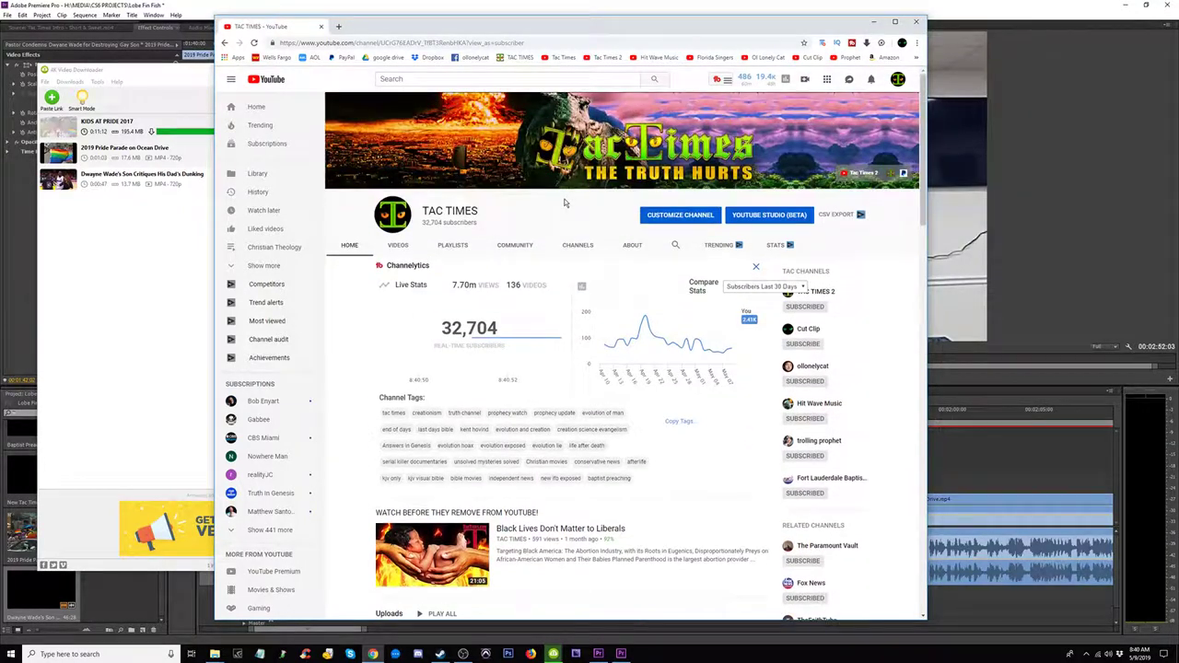
pyautogui.click(878, 24)
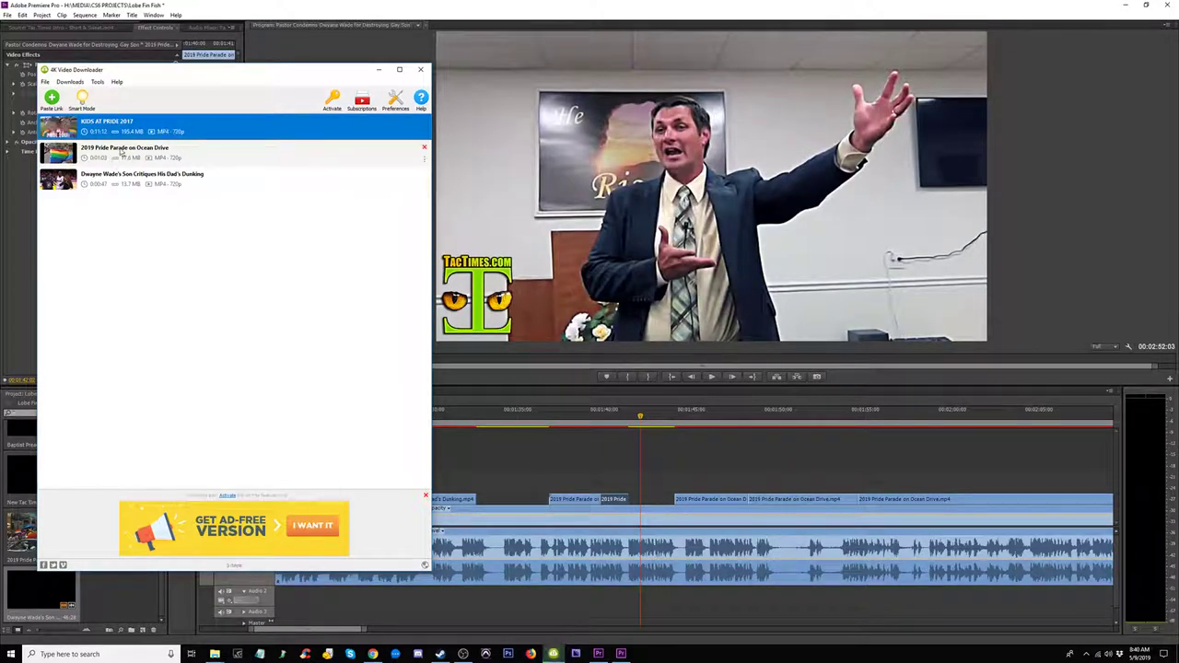
# Step: Locate the downloaded KIDS AT PRIDE 2017 video in the MEDIA folder and place it on the Premiere Pro timeline after the existing clips
pyautogui.rightClick(104, 130)
pyautogui.click(133, 144)
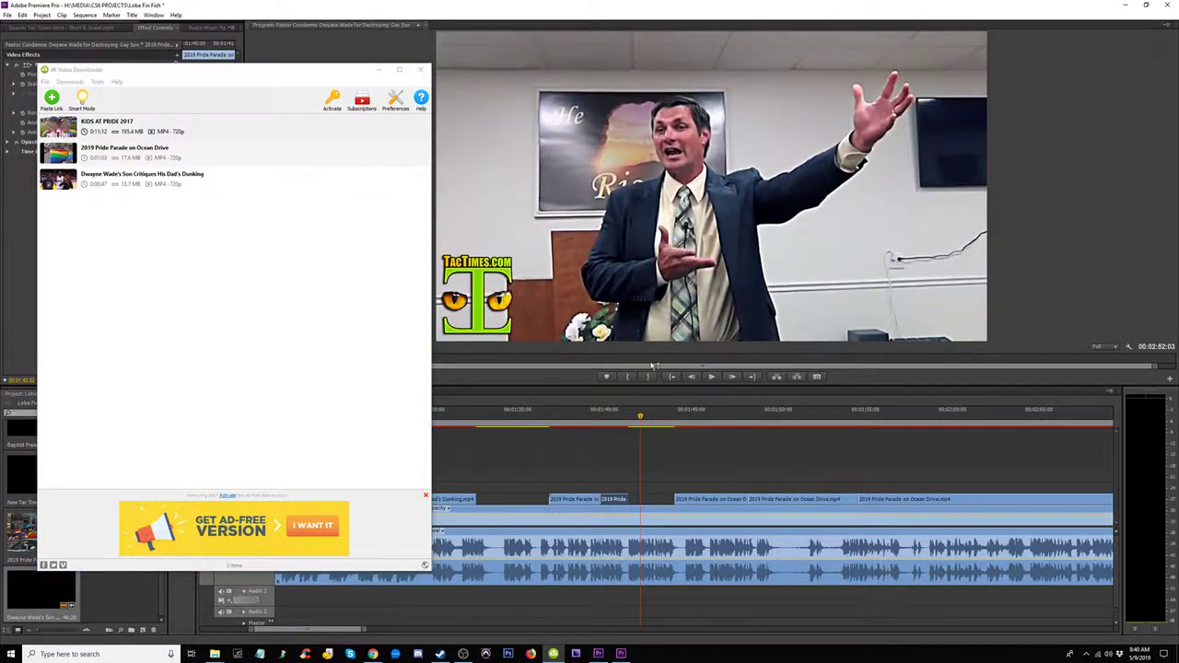
pyautogui.click(972, 413)
pyautogui.press('-')
pyautogui.press('-')
pyautogui.press('-')
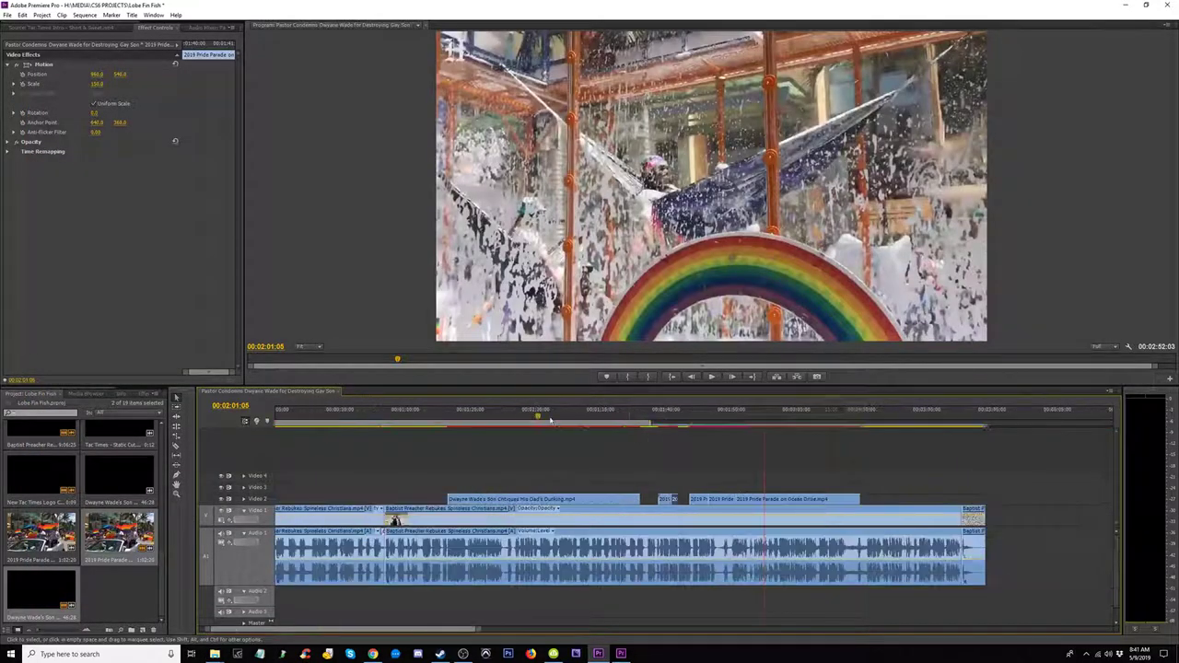
pyautogui.click(215, 653)
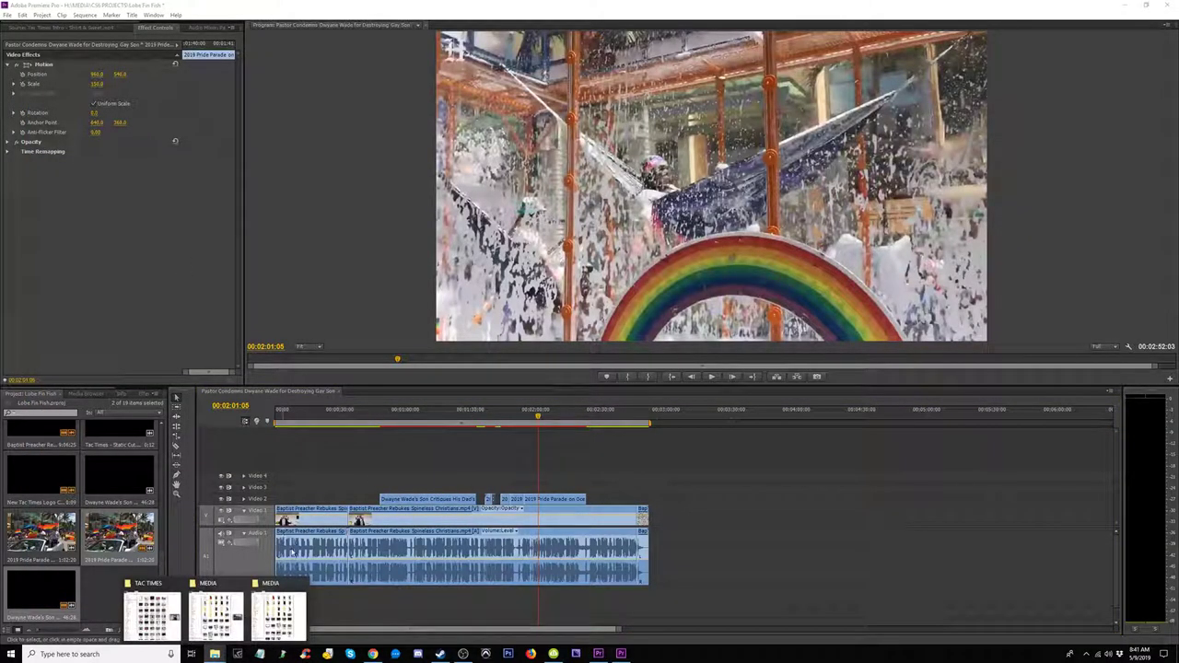
pyautogui.click(278, 615)
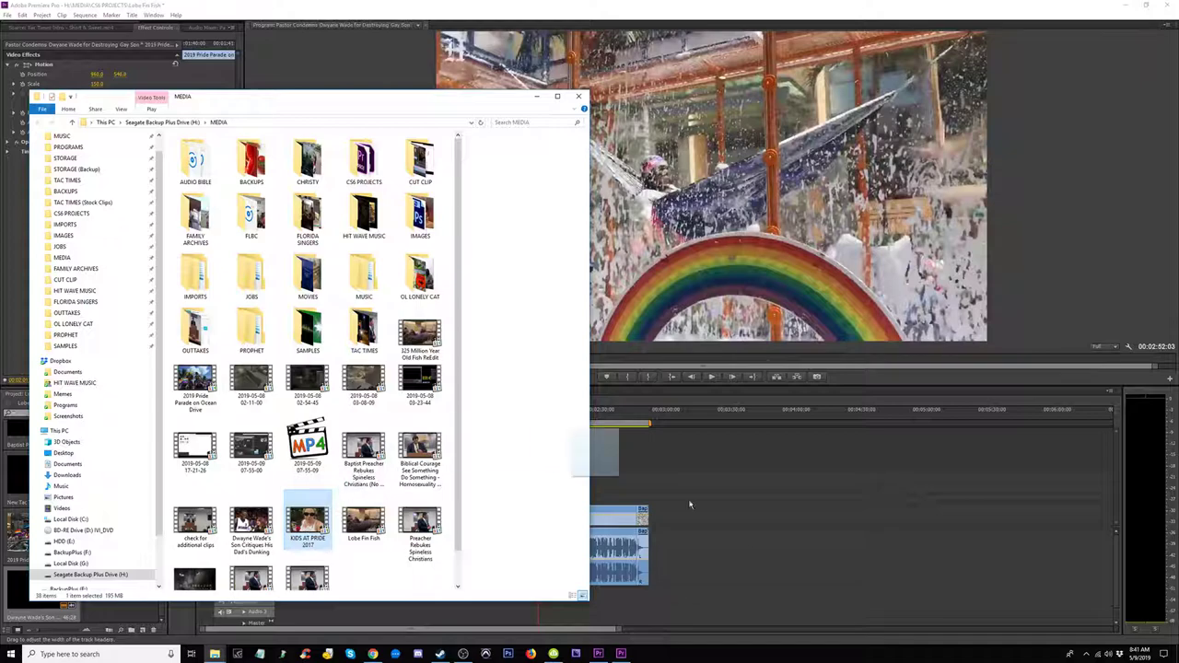
pyautogui.moveTo(714, 532); pyautogui.dragTo(728, 529)
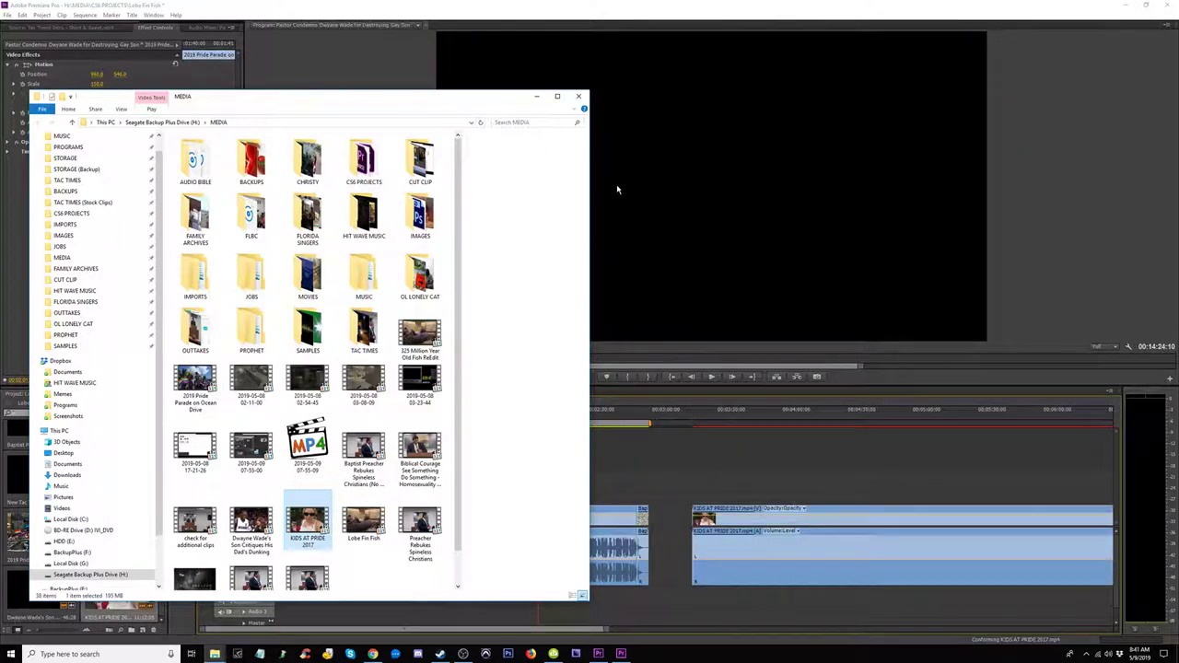
pyautogui.click(538, 98)
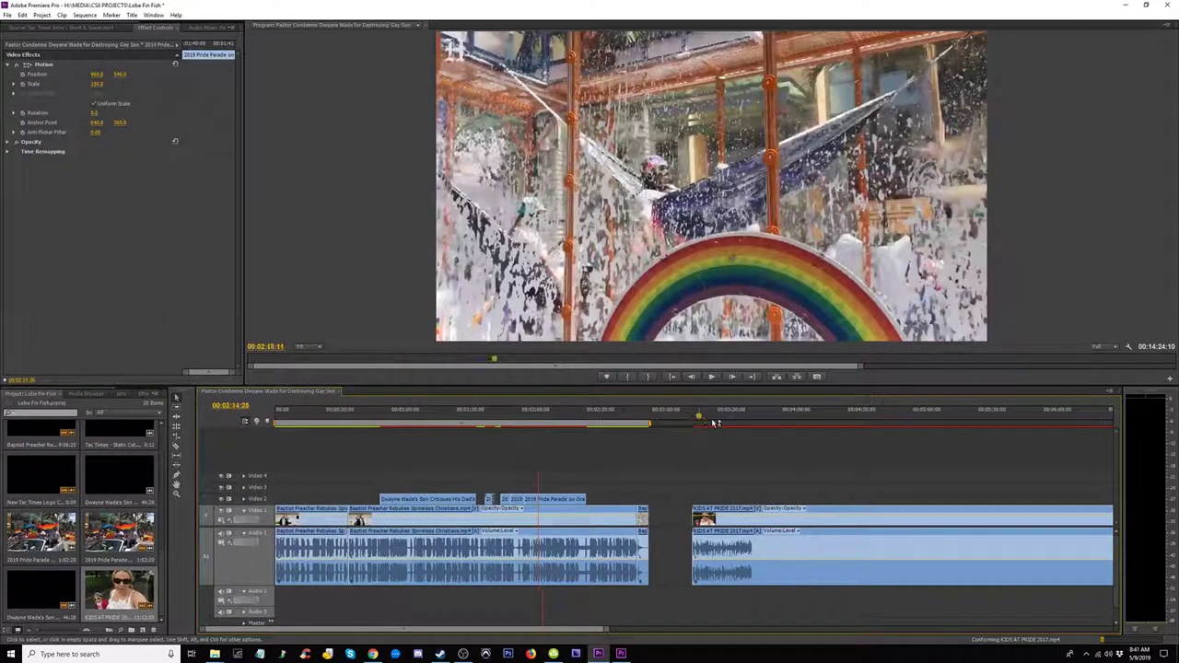
# Step: Set the scale of the KIDS AT PRIDE 2017 clip to about 151 so it fills the frame
pyautogui.moveTo(716, 423); pyautogui.dragTo(793, 426)
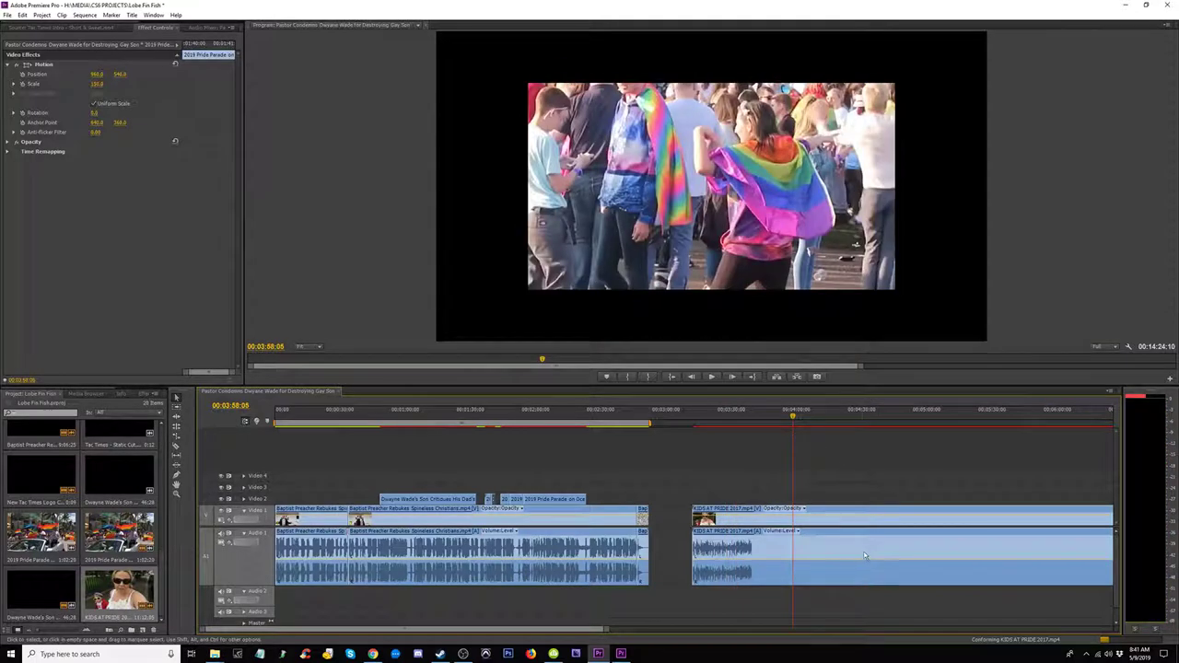
pyautogui.click(864, 555)
pyautogui.click(16, 64)
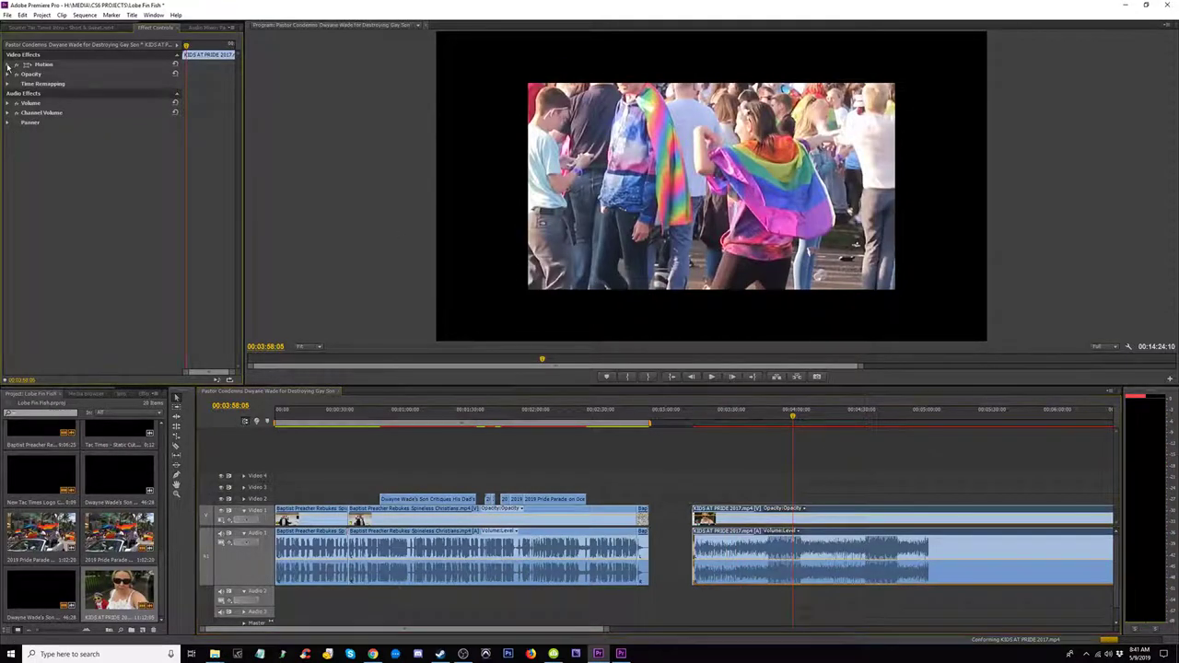
pyautogui.moveTo(97, 84); pyautogui.dragTo(144, 83)
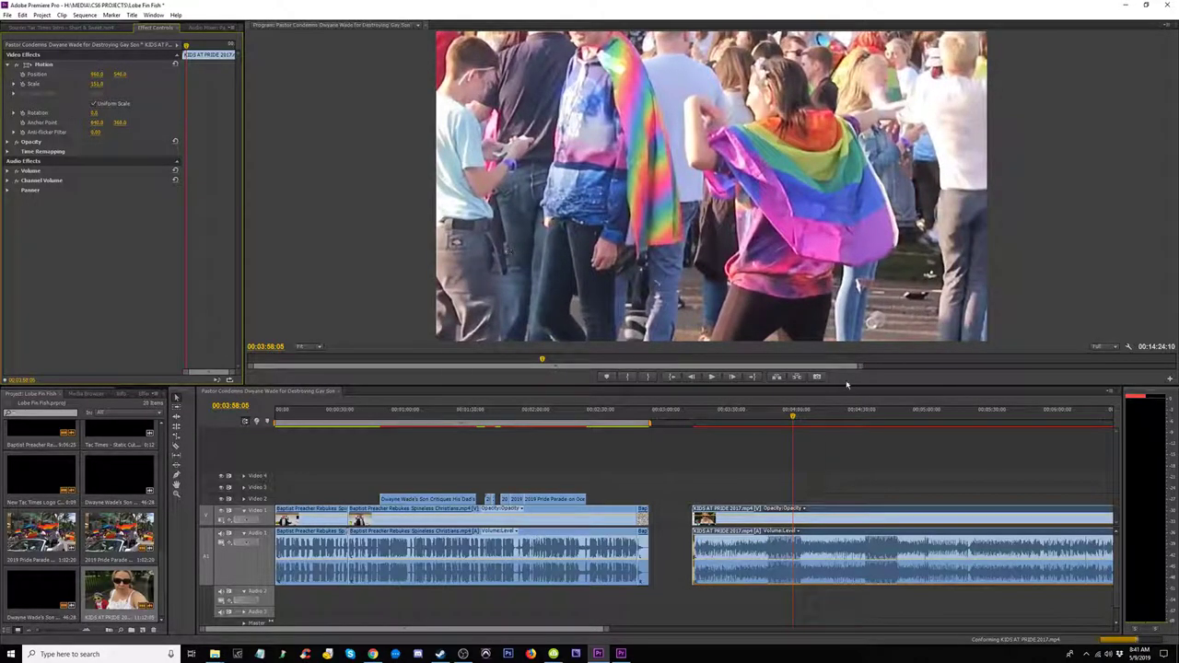
# Step: Trim the start of the KIDS AT PRIDE 2017 clip to the children's booth scene at 00:05:13:18 and delete its audio
pyautogui.moveTo(794, 417); pyautogui.dragTo(956, 440)
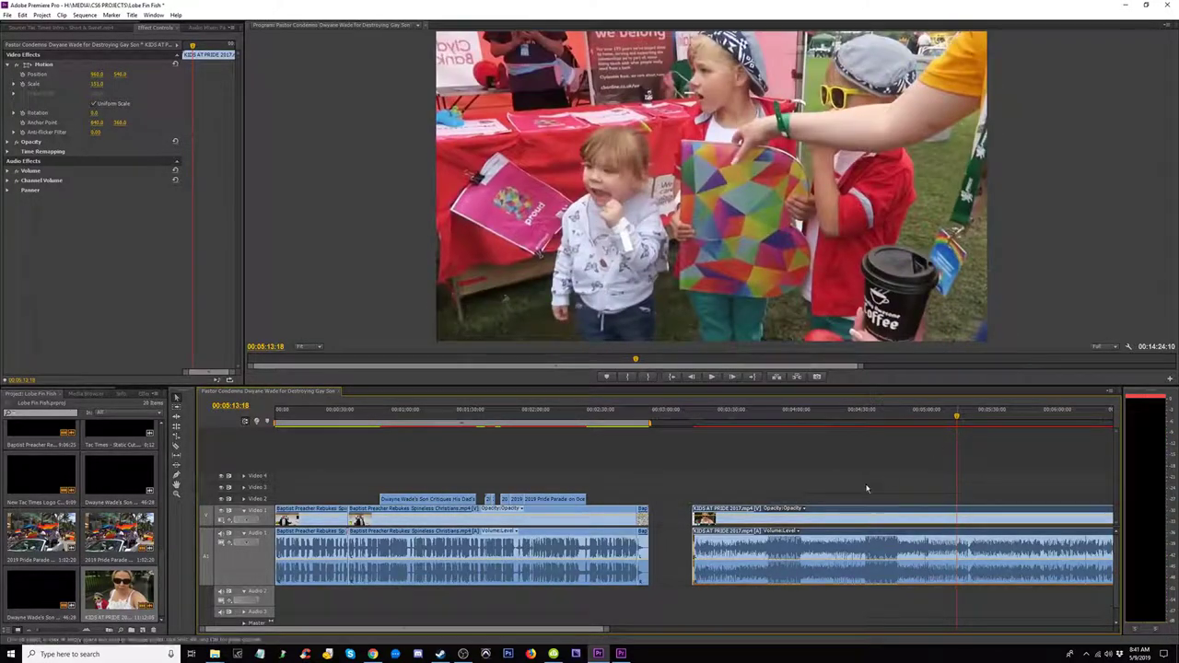
pyautogui.moveTo(694, 531); pyautogui.dragTo(708, 477)
pyautogui.keyDown('alt'); pyautogui.click(991, 546); pyautogui.keyUp('alt')
pyautogui.press('Delete')
# Step: Move the KIDS AT PRIDE 2017 clip to Video 3 directly after the Dwayne Wade clip and play back that transition
pyautogui.moveTo(575, 482); pyautogui.dragTo(553, 494)
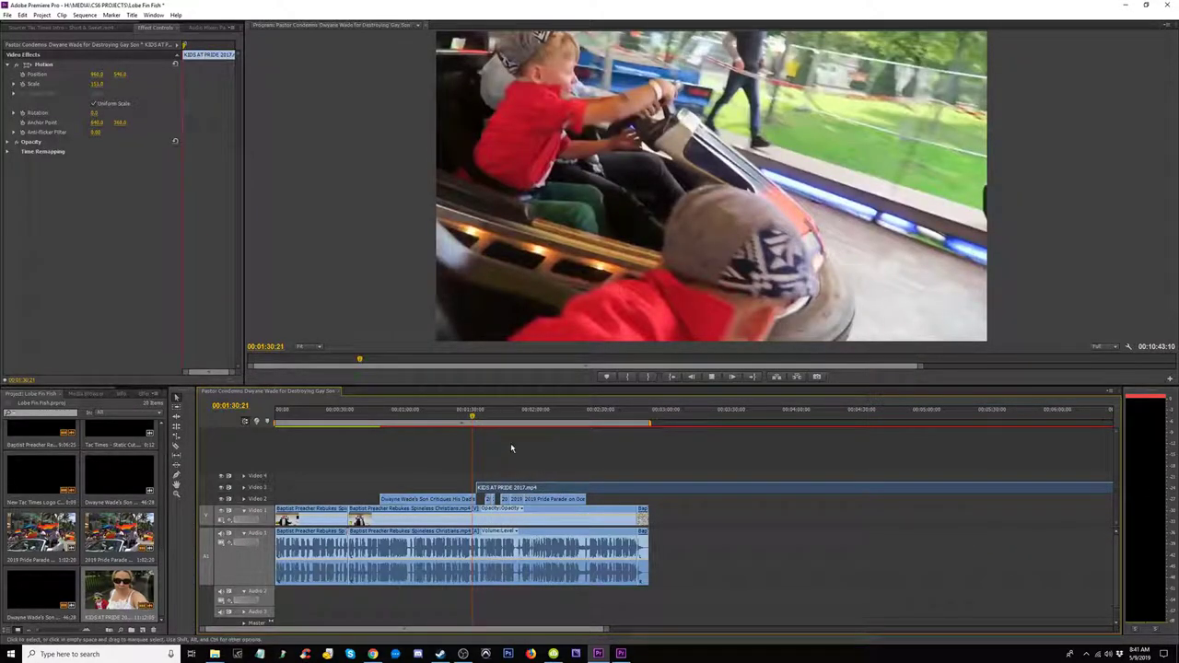
pyautogui.press('=')
pyautogui.press('=')
pyautogui.press('space')
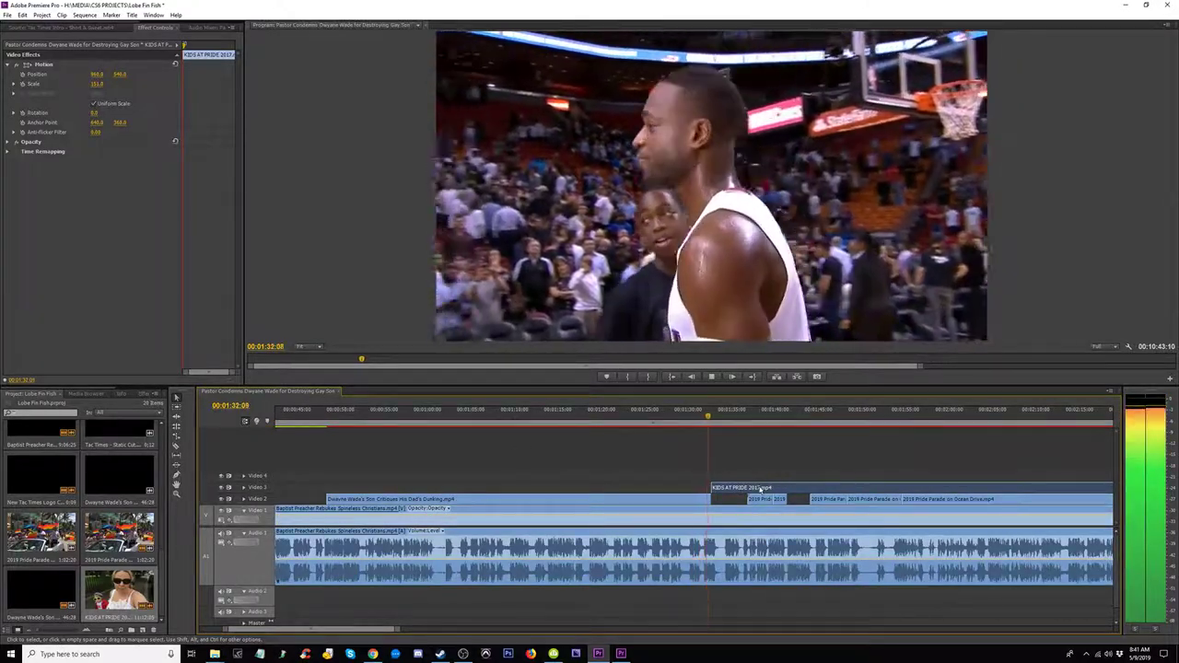
pyautogui.press('space')
# Step: Play the section from about 00:01:32 and reposition the KIDS AT PRIDE 2017 clip on Video 3 to start at about 00:01:40
pyautogui.moveTo(835, 491); pyautogui.dragTo(843, 491)
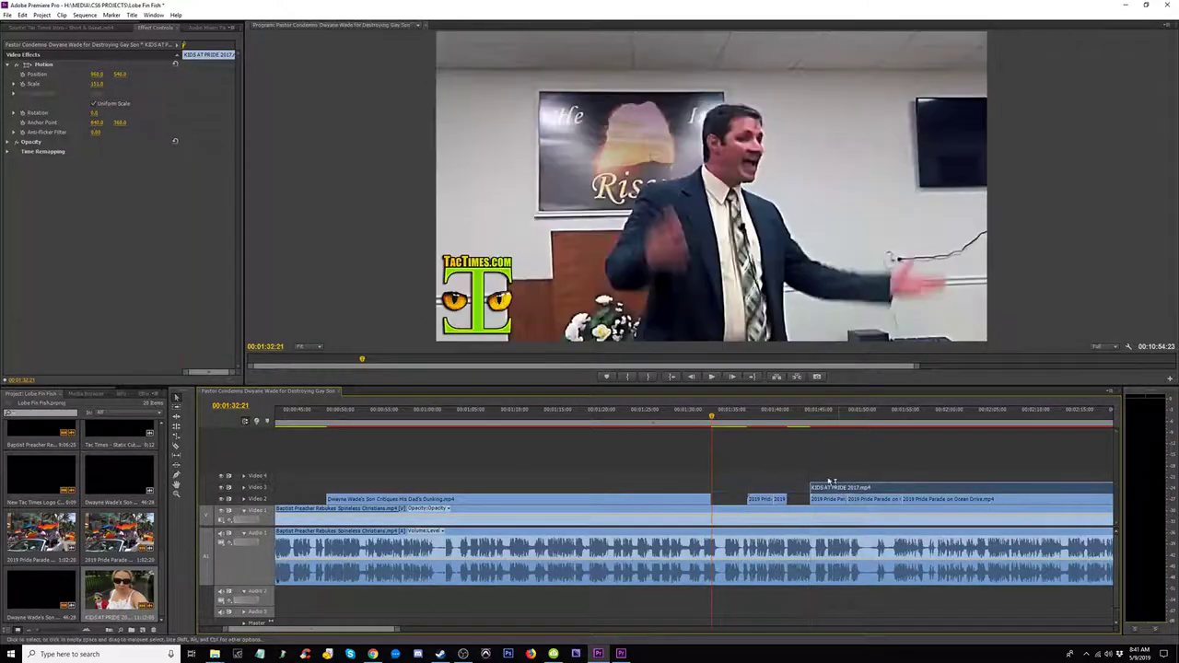
pyautogui.click(734, 418)
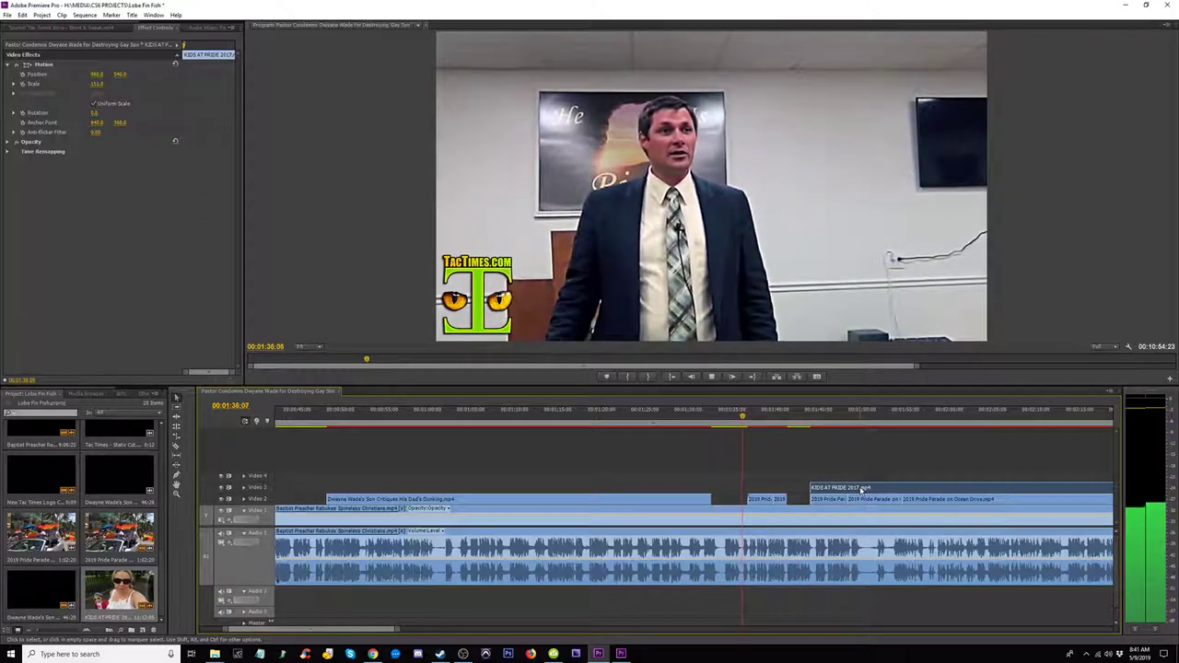
pyautogui.press('space')
pyautogui.click(709, 419)
pyautogui.press('space')
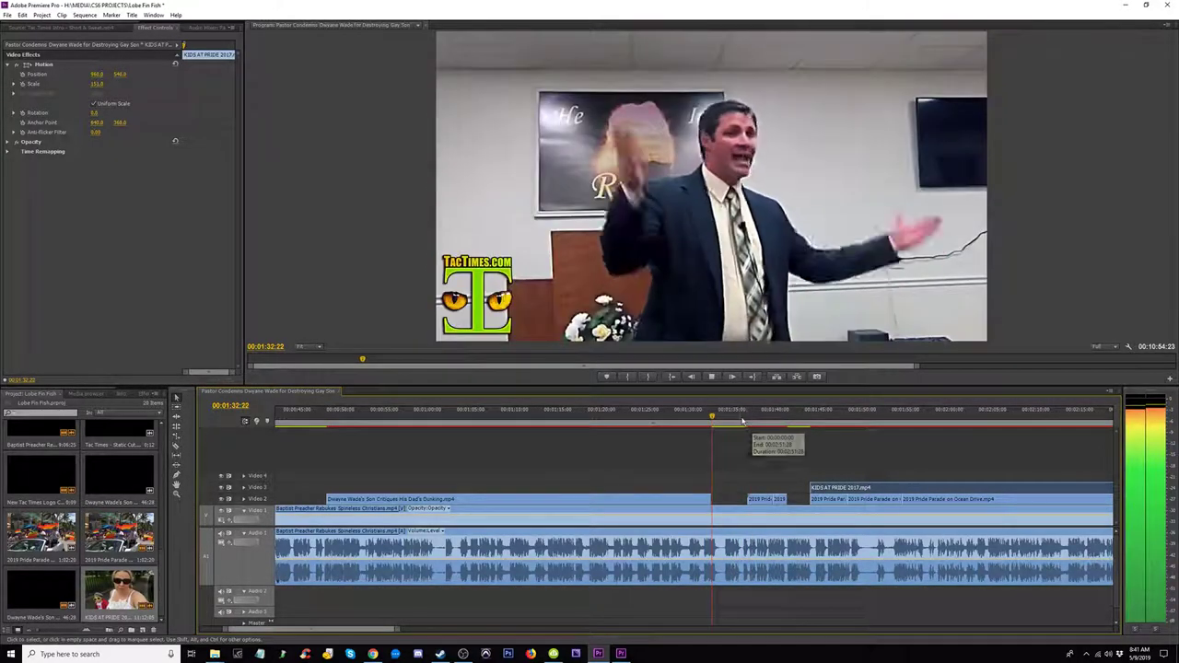
pyautogui.moveTo(844, 489); pyautogui.dragTo(813, 495)
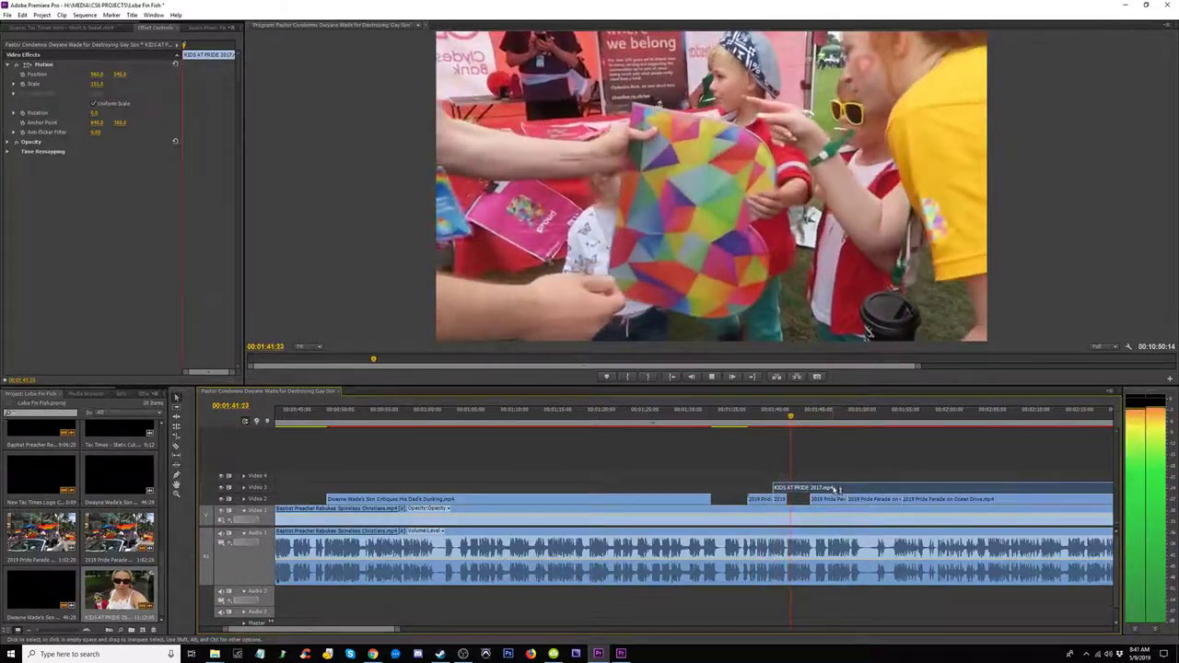
# Step: Split the KIDS AT PRIDE 2017 clip at the bouncy castle scene at 00:06:26:02 and shorten the first part to end at about 00:03:46
pyautogui.click(817, 417)
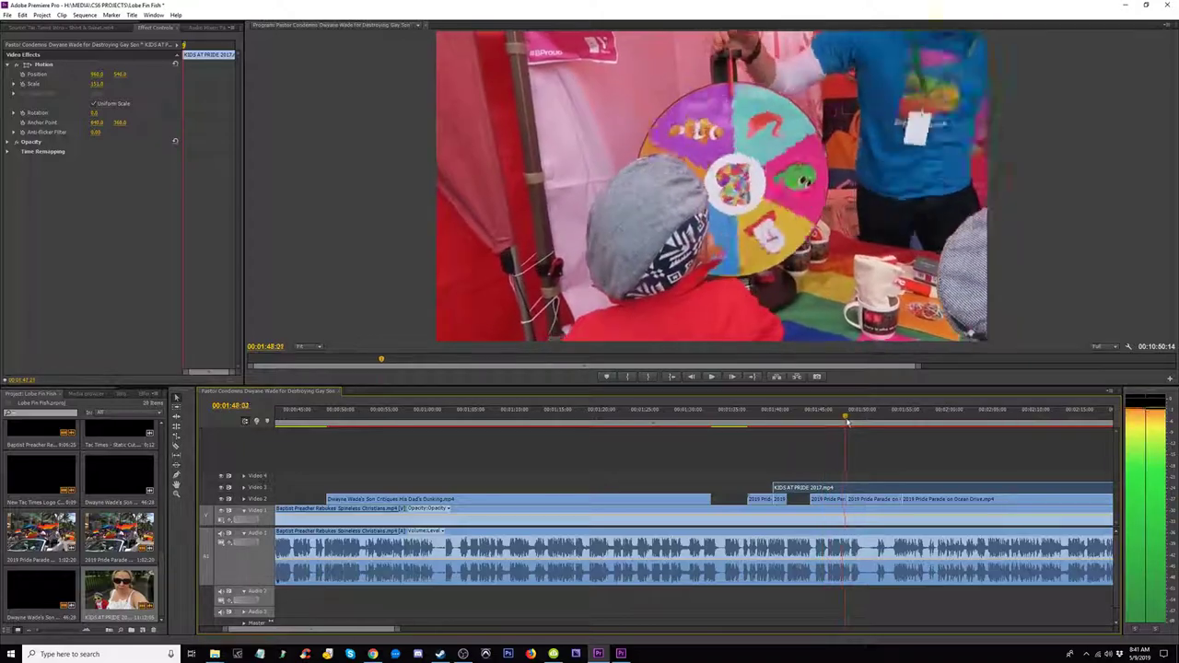
pyautogui.moveTo(847, 421); pyautogui.dragTo(933, 431)
pyautogui.press('-')
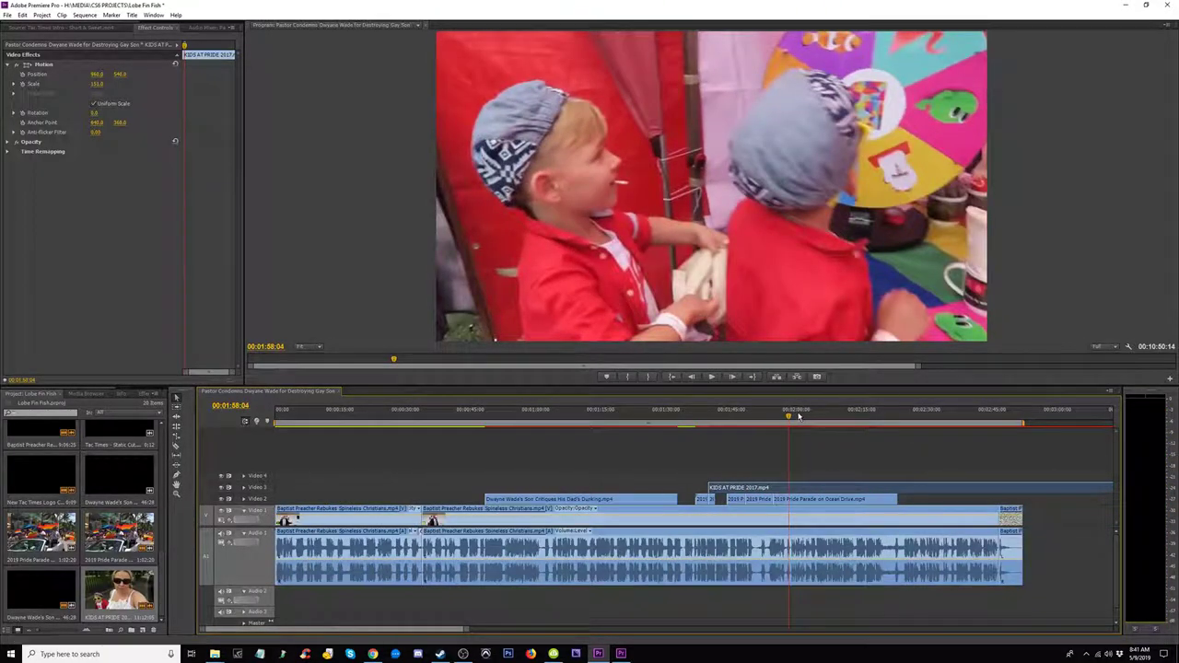
pyautogui.moveTo(791, 416); pyautogui.dragTo(934, 420)
pyautogui.press('-')
pyautogui.moveTo(605, 417); pyautogui.dragTo(921, 431)
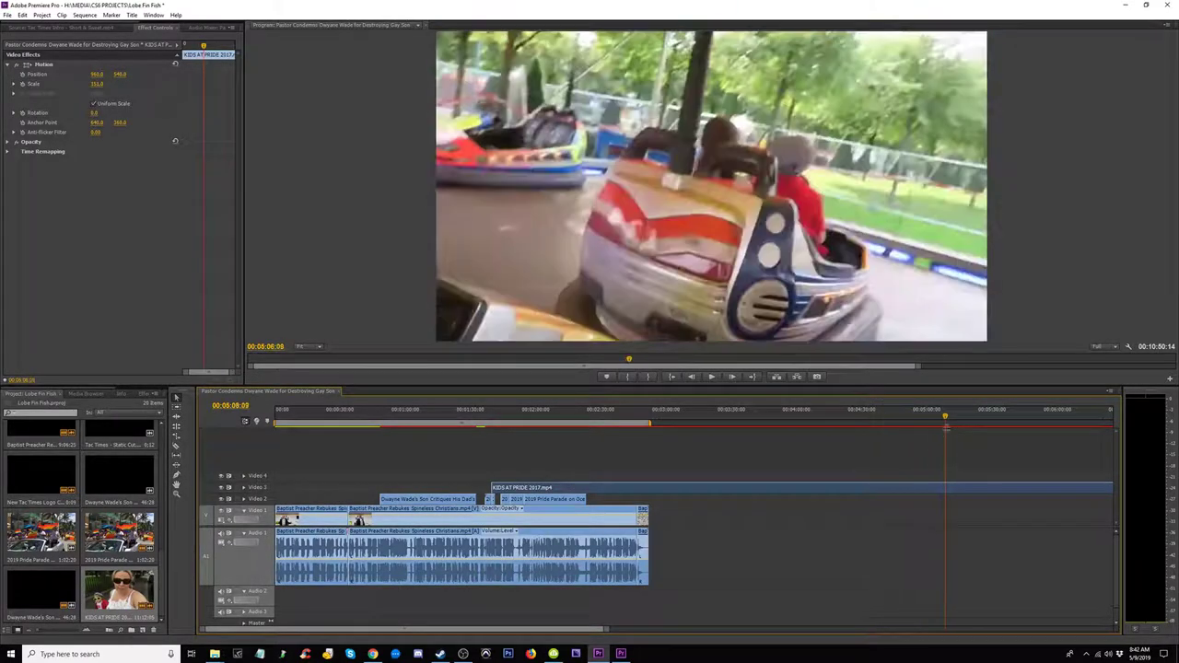
pyautogui.press('-')
pyautogui.moveTo(611, 417); pyautogui.dragTo(706, 432)
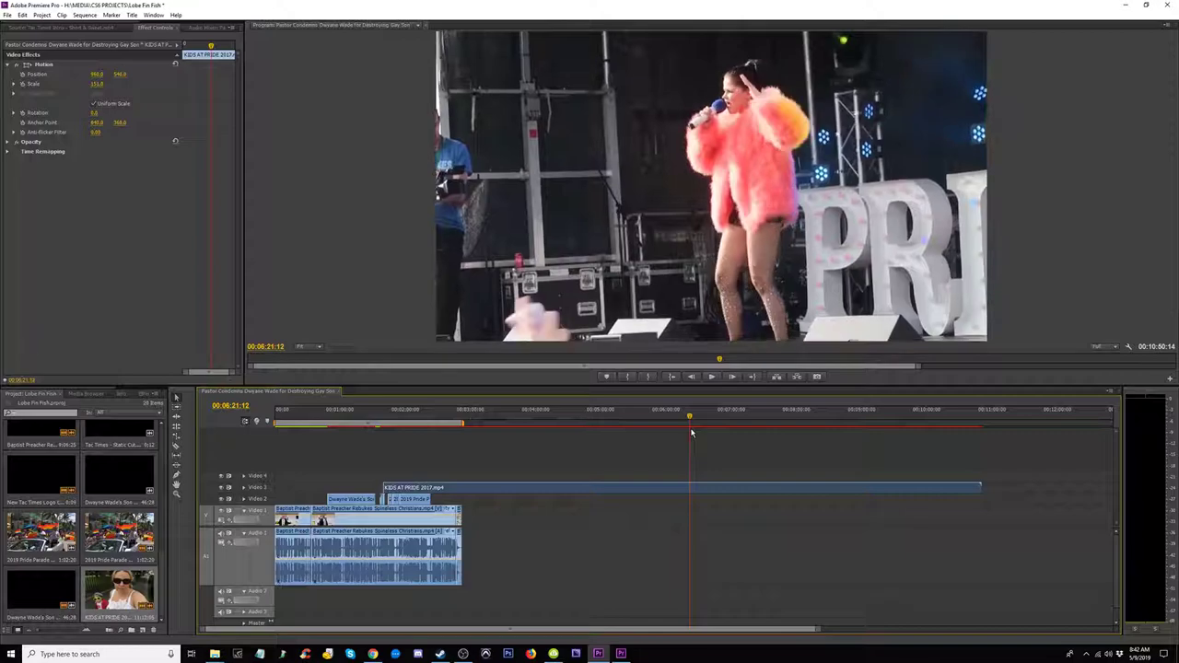
pyautogui.moveTo(688, 432); pyautogui.dragTo(685, 433)
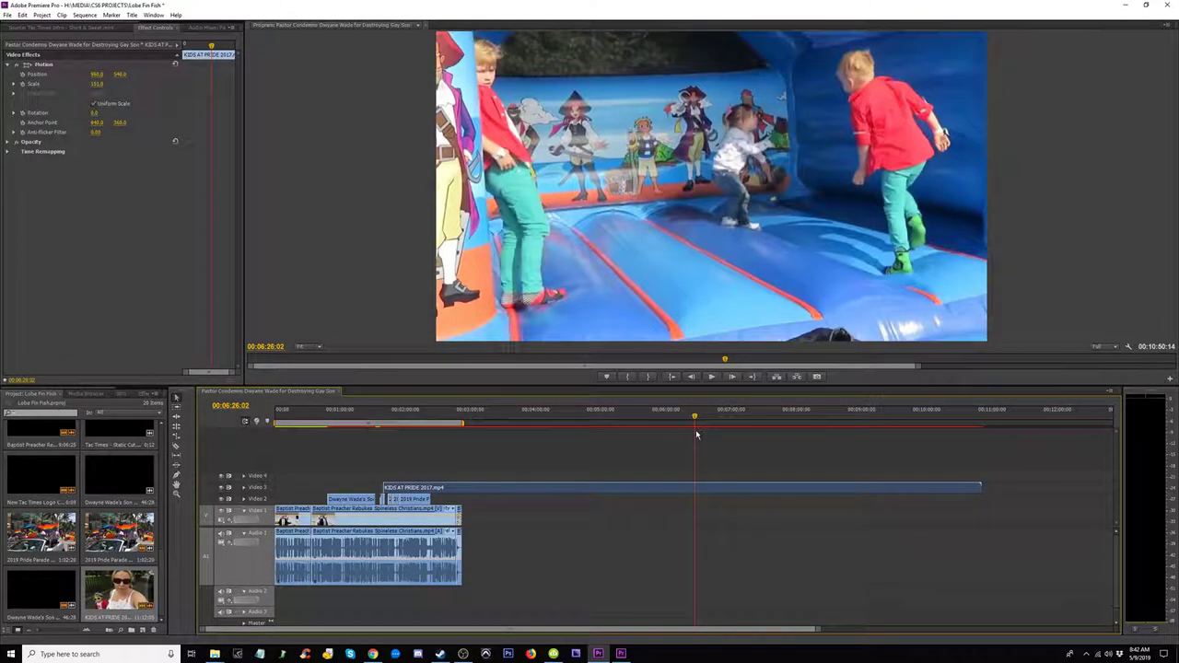
pyautogui.click(695, 490)
pyautogui.press('v')
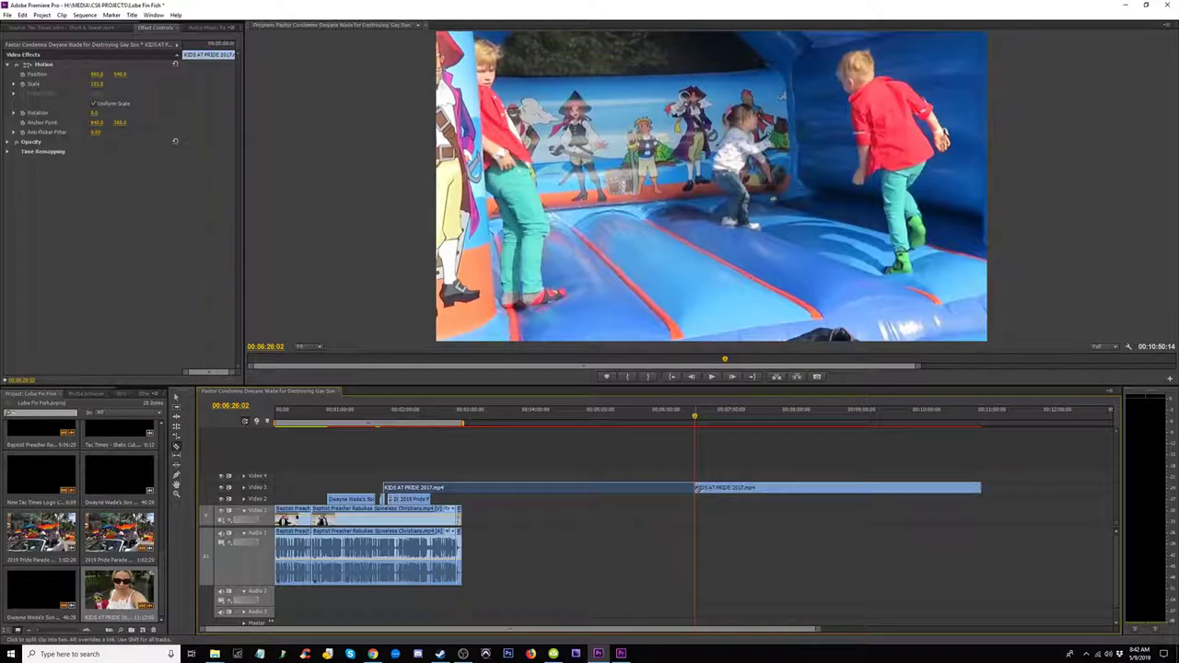
pyautogui.moveTo(694, 489); pyautogui.dragTo(520, 480)
# Step: Split the KIDS AT PRIDE 2017 clip on Video 3 at 00:06:33:08 and at the face-painting scene at 00:07:09:21
pyautogui.moveTo(696, 420); pyautogui.dragTo(702, 420)
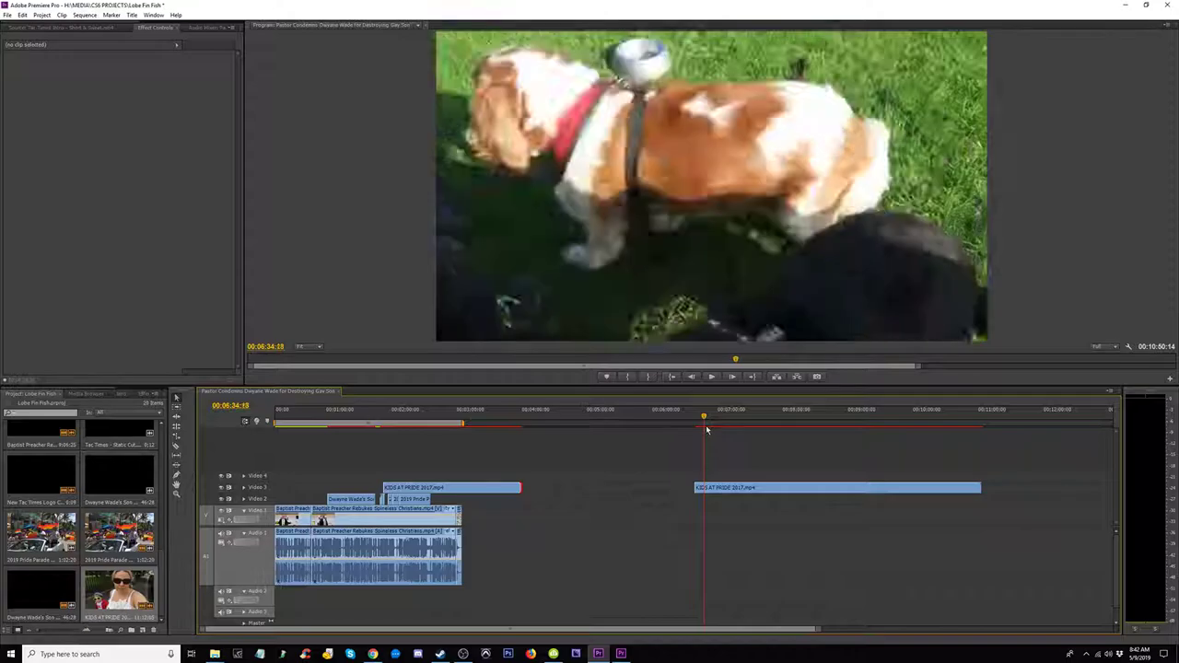
pyautogui.press('c')
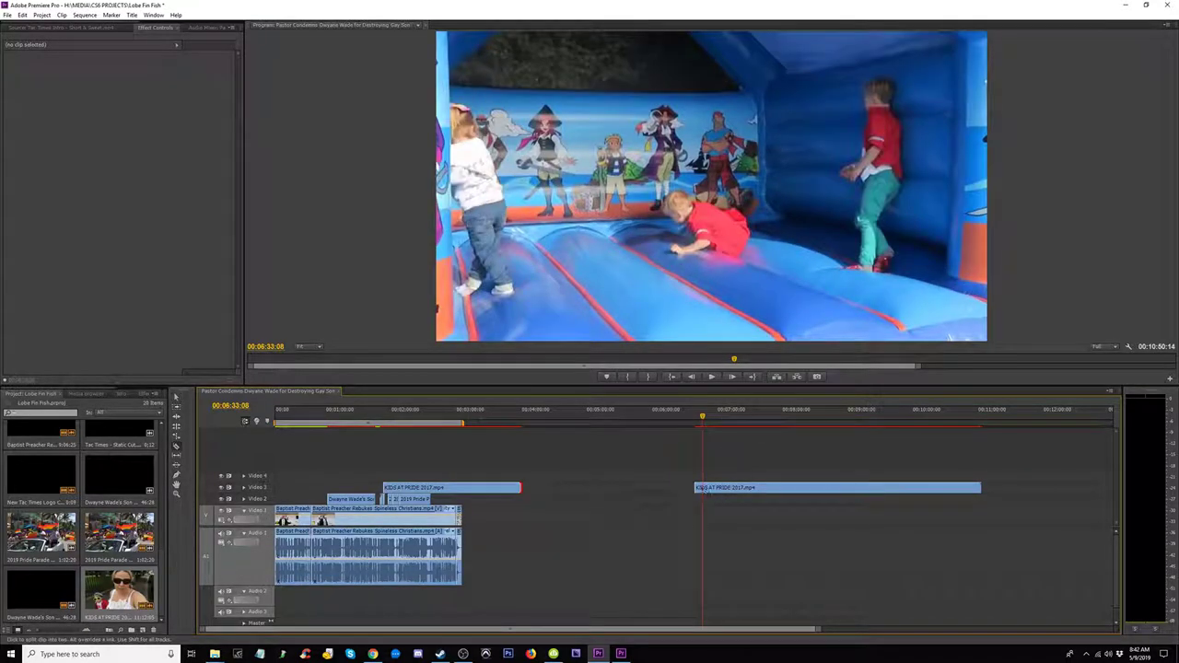
pyautogui.moveTo(701, 428); pyautogui.dragTo(752, 432)
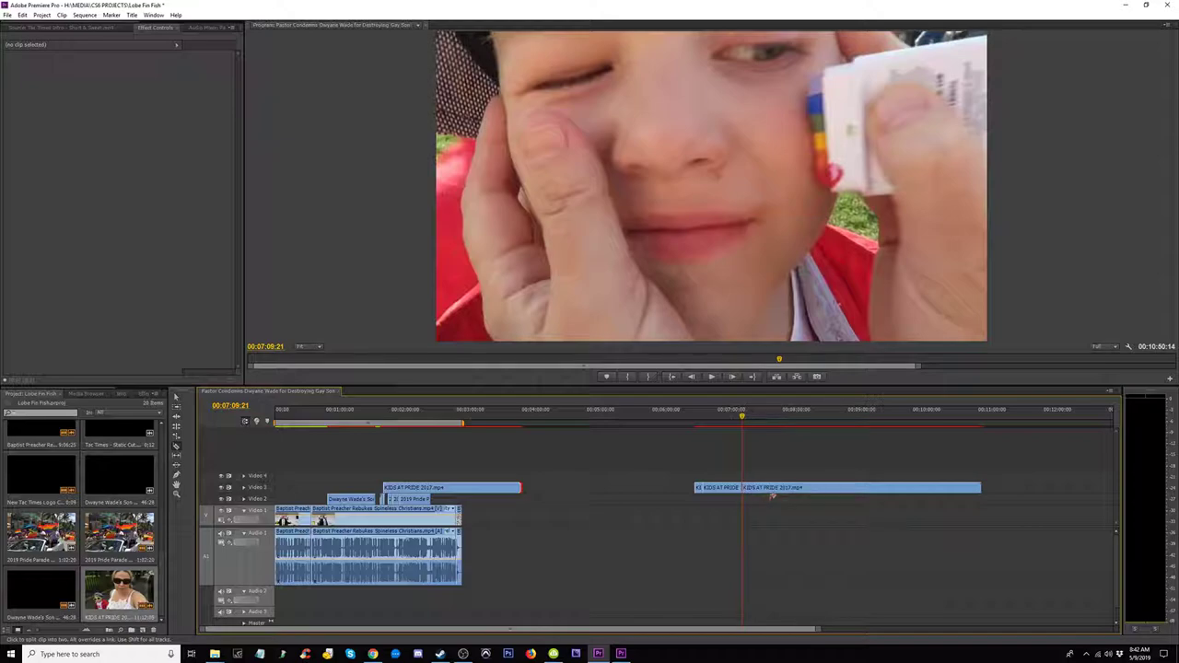
# Step: Park the first piece at about 00:06:33 on Video 1, move the face-painting piece to Video 3 at about 00:01:40 and play it
pyautogui.moveTo(772, 496); pyautogui.dragTo(750, 520)
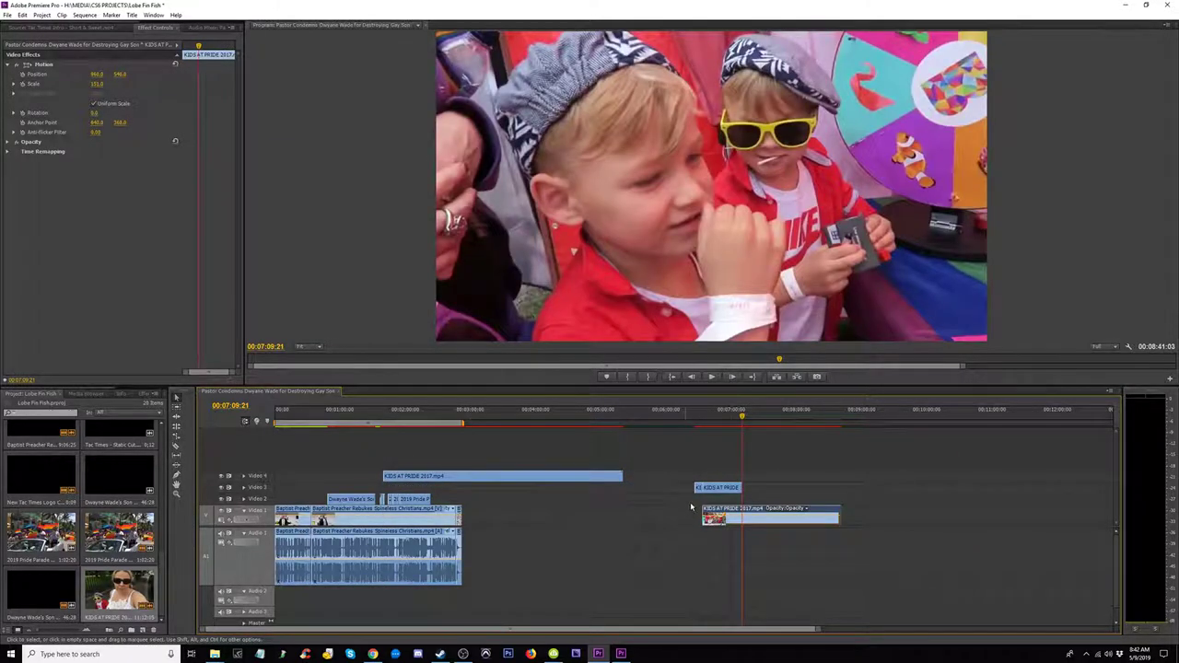
pyautogui.click(381, 416)
pyautogui.press('space')
pyautogui.press('=')
pyautogui.press('=')
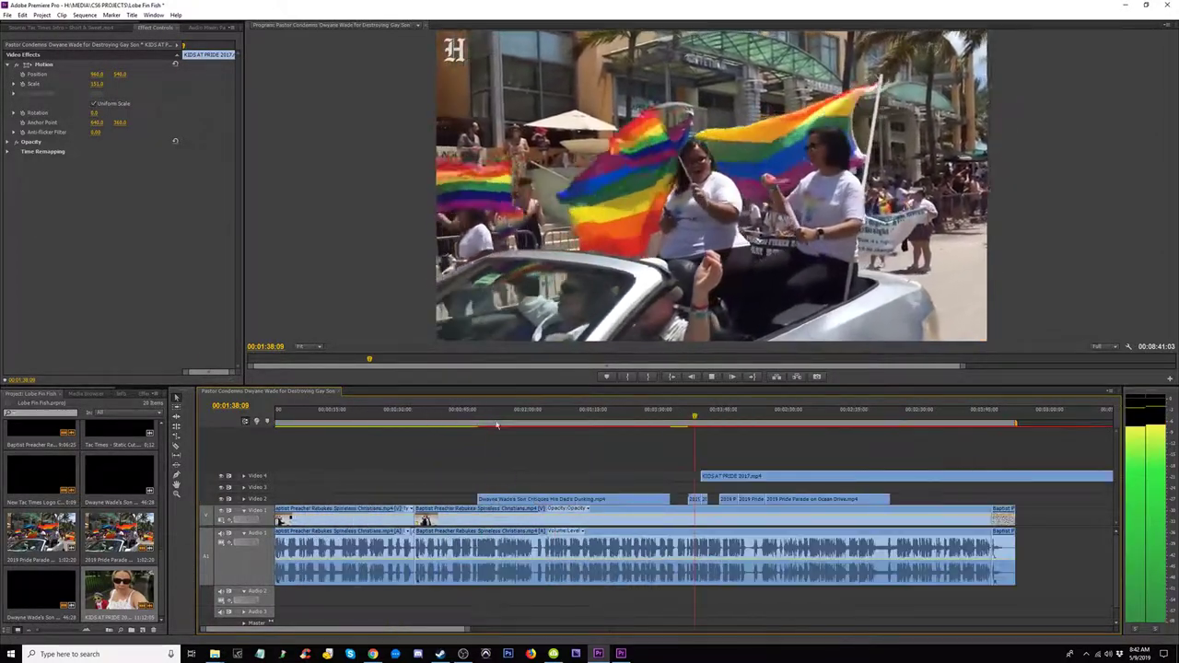
pyautogui.press('=')
pyautogui.moveTo(731, 476); pyautogui.dragTo(735, 489)
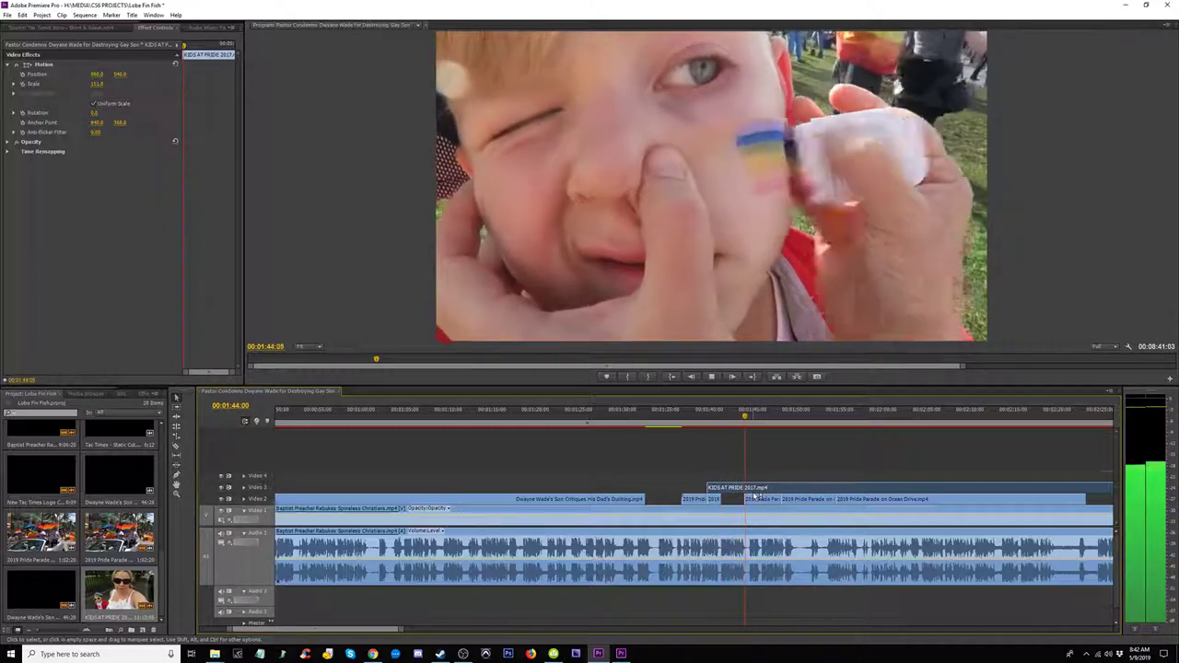
pyautogui.press('space')
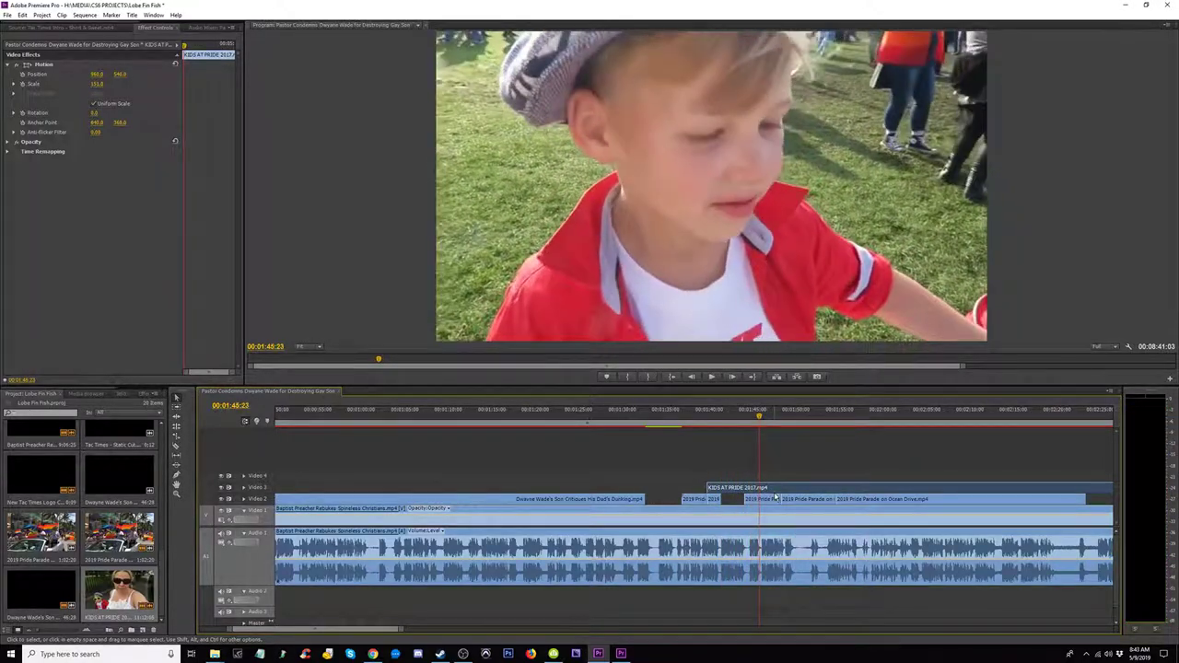
# Step: Reposition the face-painting clip on Video 3 to start at about 00:01:39 and play back the cut from the parade footage
pyautogui.press('-')
pyautogui.press('=')
pyautogui.press('=')
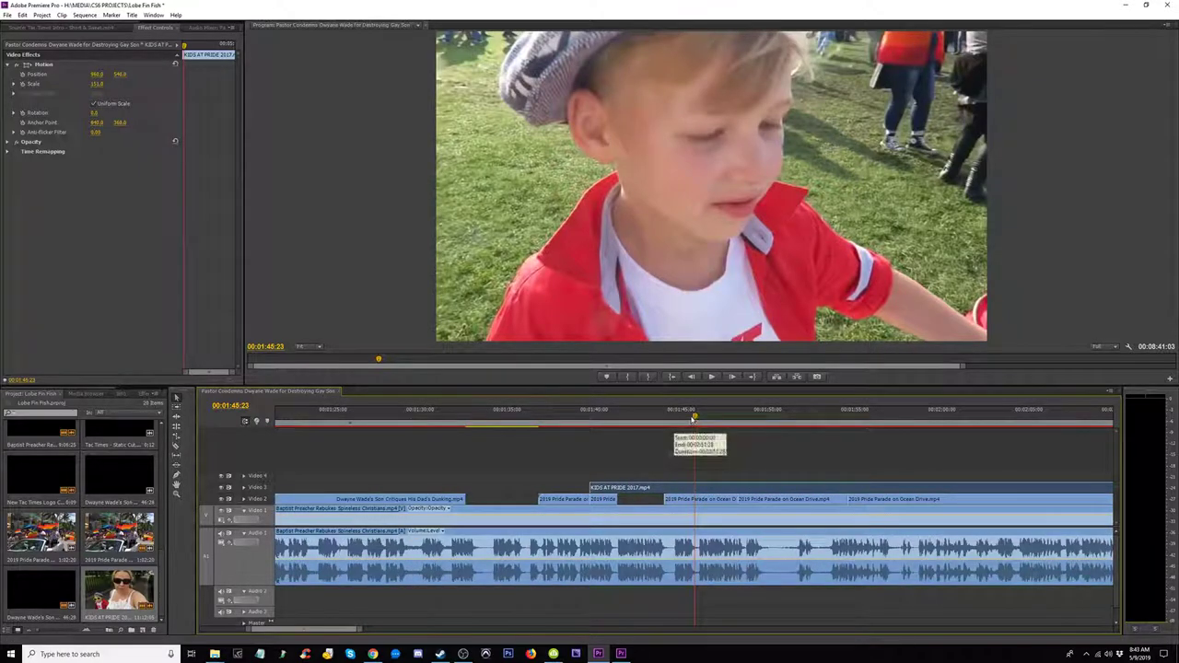
pyautogui.moveTo(694, 419); pyautogui.dragTo(616, 435)
pyautogui.moveTo(584, 486); pyautogui.dragTo(608, 490)
pyautogui.moveTo(579, 423)
pyautogui.mouseDown()
pyautogui.moveTo(627, 424)
pyautogui.moveTo(599, 426)
pyautogui.mouseUp()
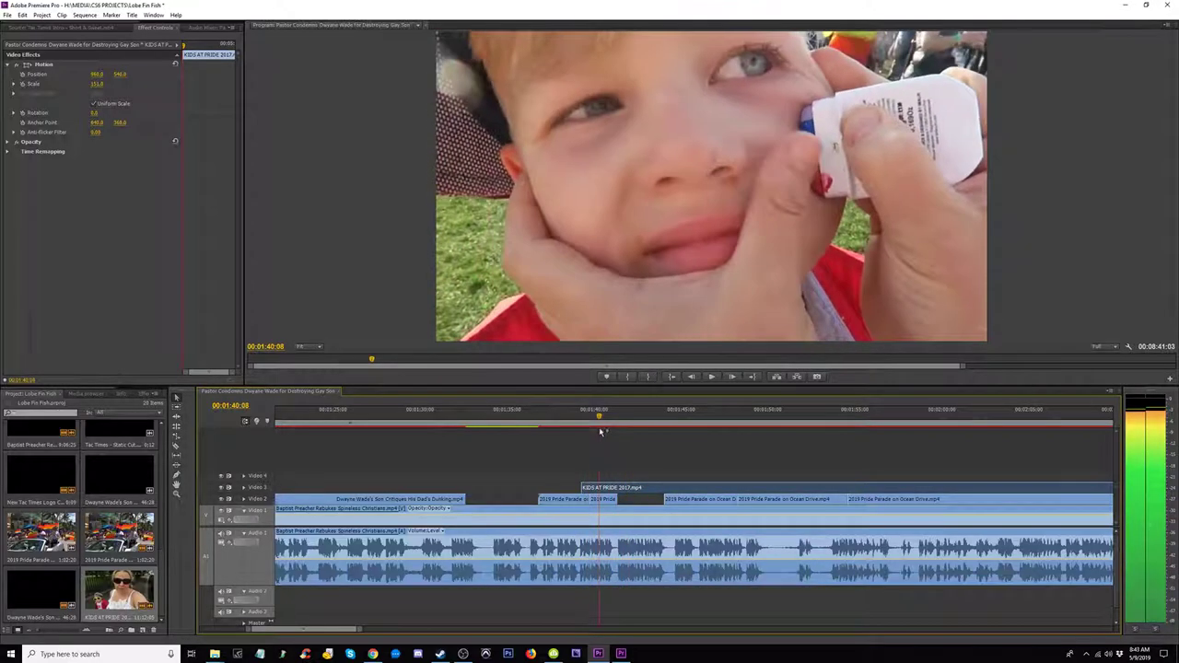
pyautogui.moveTo(583, 483); pyautogui.dragTo(608, 488)
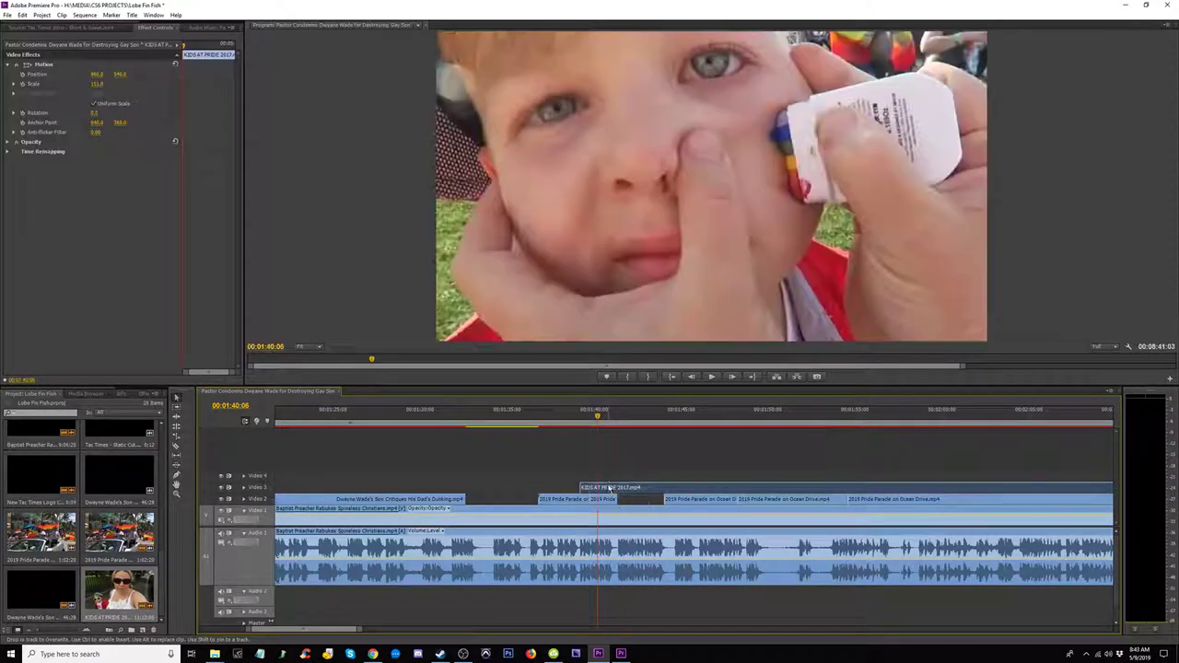
pyautogui.moveTo(571, 423); pyautogui.dragTo(594, 427)
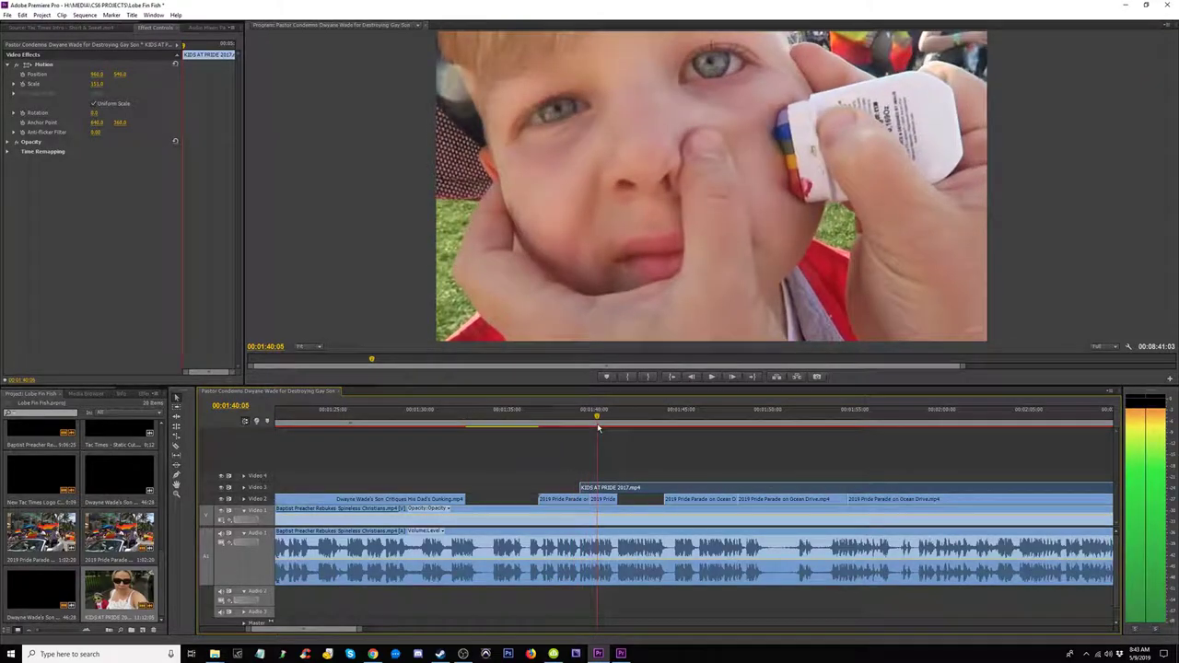
pyautogui.moveTo(590, 487); pyautogui.dragTo(609, 488)
# Step: Cut the face-painting clip and trim the following piece to the boy's finished cheek paint, starting it at about 00:01:41
pyautogui.moveTo(571, 425); pyautogui.dragTo(617, 434)
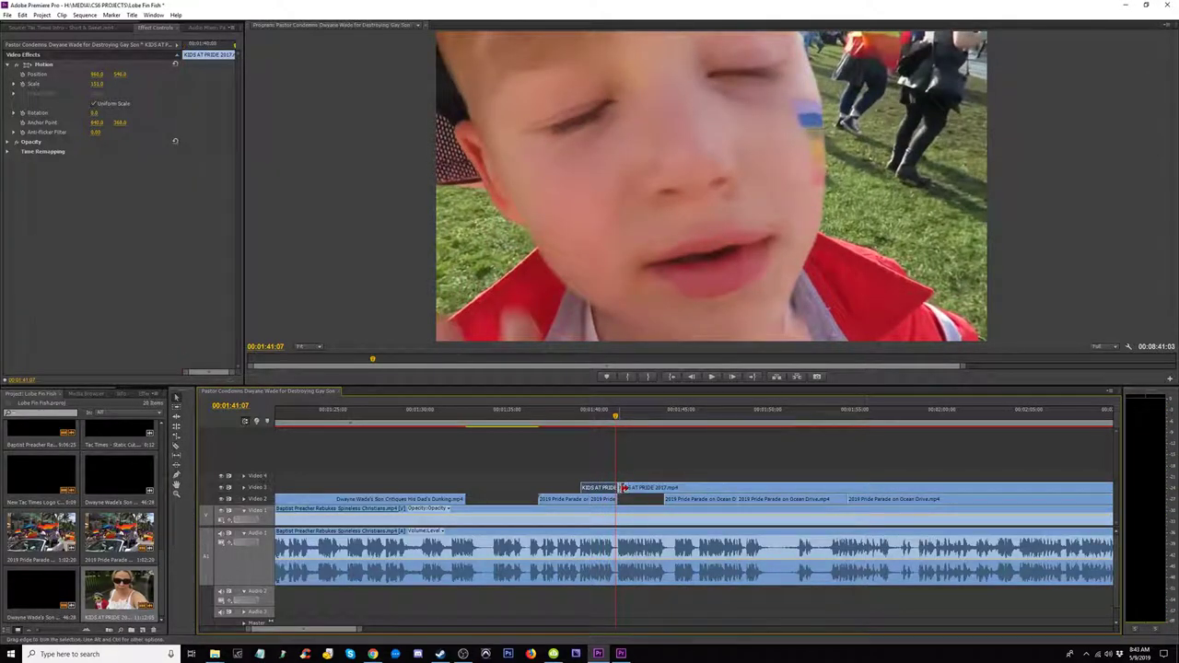
pyautogui.moveTo(617, 488)
pyautogui.mouseDown()
pyautogui.moveTo(700, 489)
pyautogui.moveTo(636, 491)
pyautogui.mouseUp()
pyautogui.moveTo(597, 419); pyautogui.dragTo(619, 420)
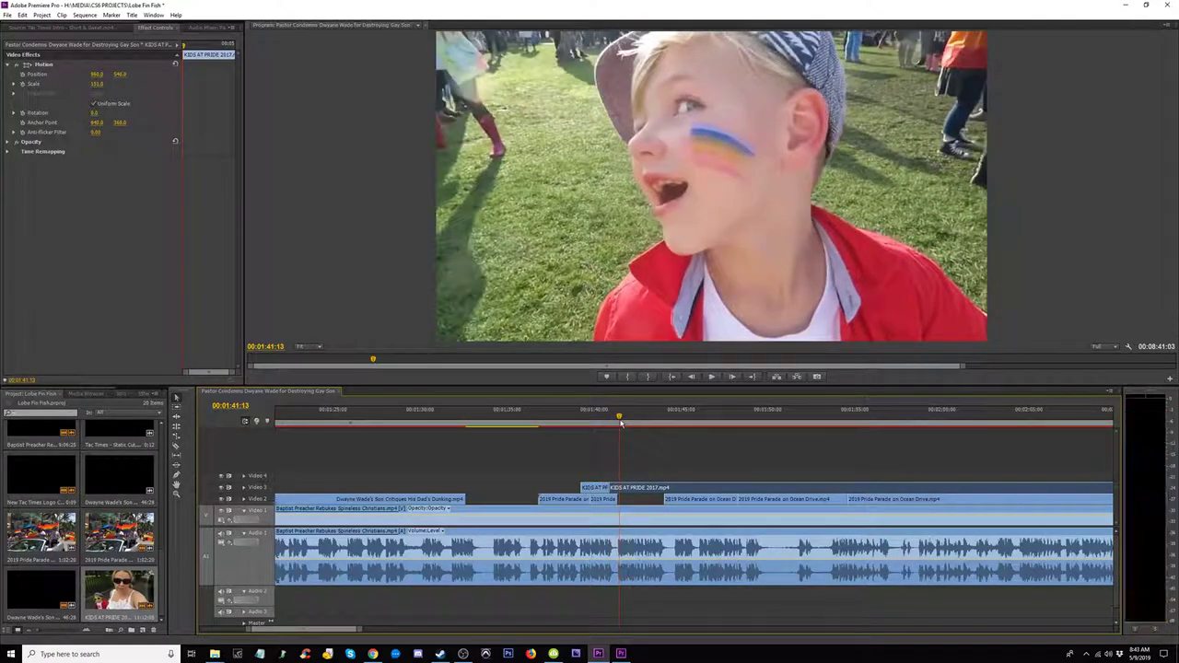
# Step: Play through the face-painting footage on Video 3 and split it at 00:01:49:05
pyautogui.press('c')
pyautogui.click(623, 489)
pyautogui.press('space')
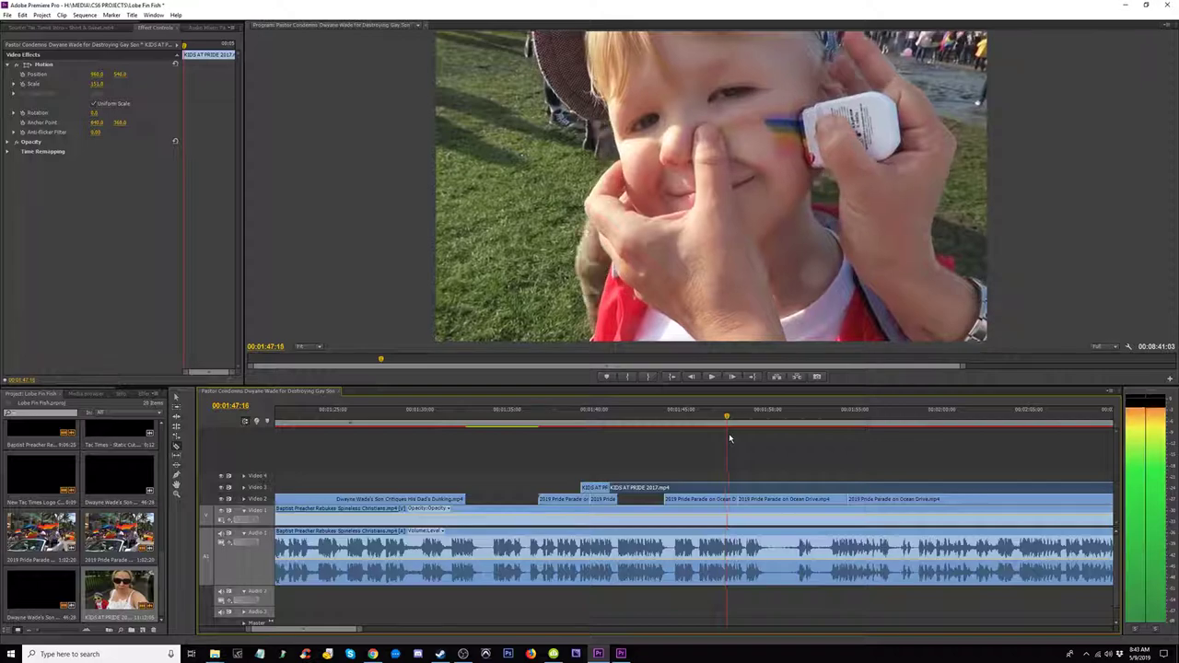
pyautogui.press('c')
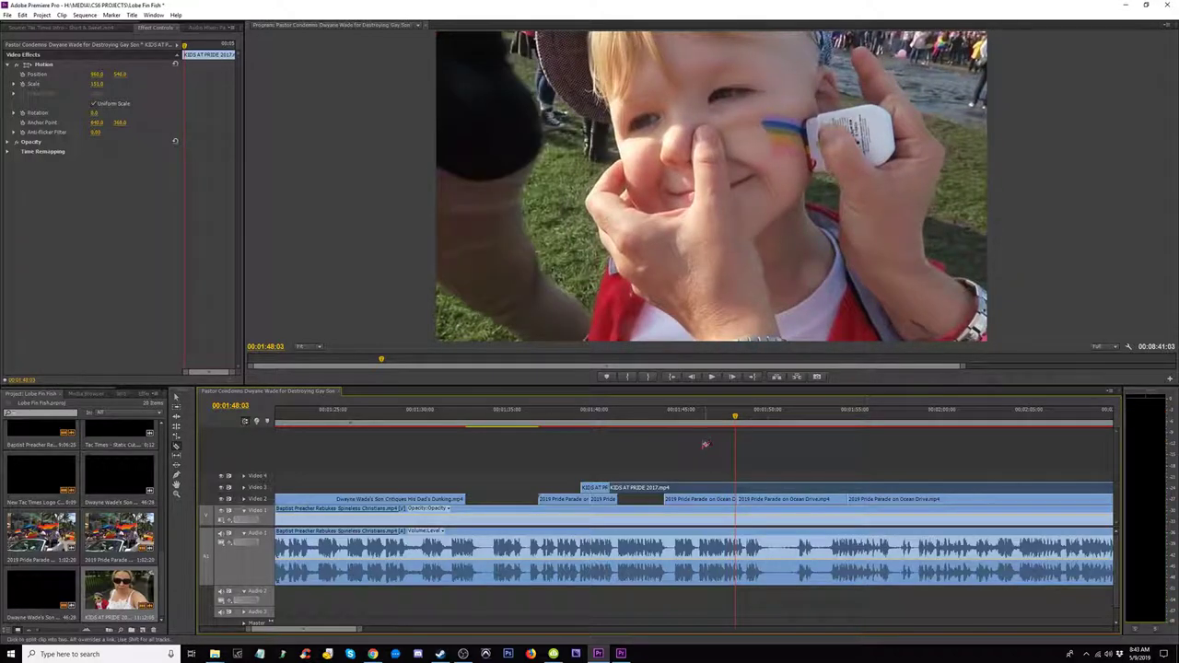
pyautogui.press('space')
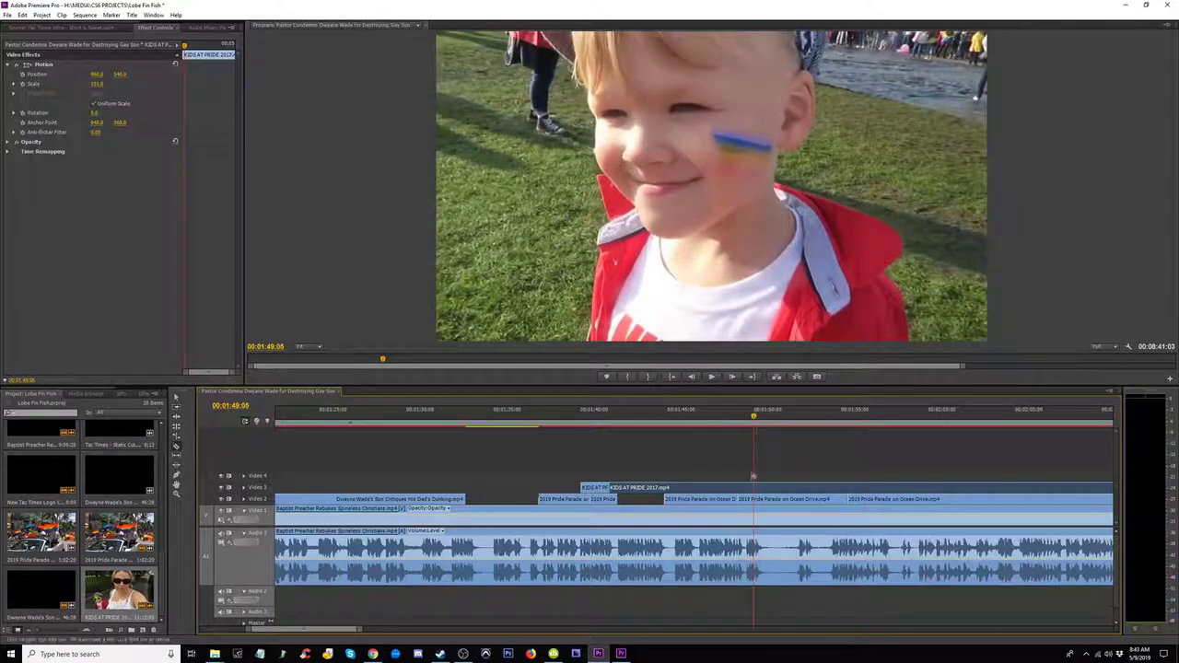
pyautogui.click(755, 487)
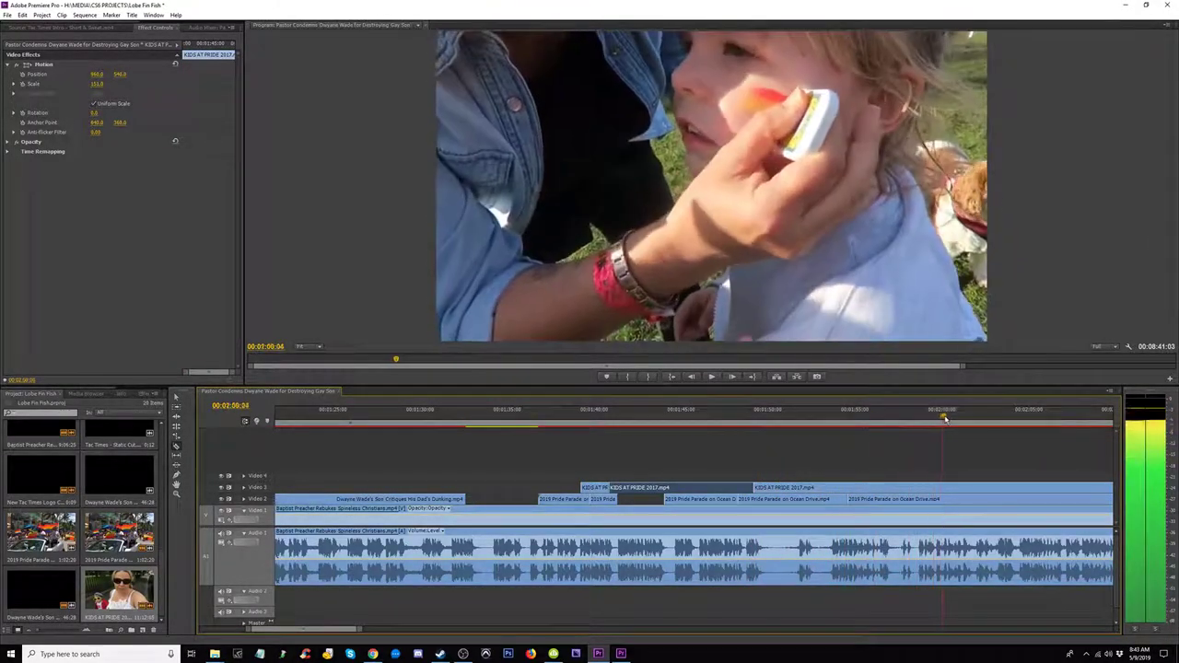
# Step: Split the KIDS AT PRIDE 2017 footage around the girl's face-painting shot, at about 00:01:59 and at 00:02:04:23
pyautogui.moveTo(931, 418); pyautogui.dragTo(922, 421)
pyautogui.press('space')
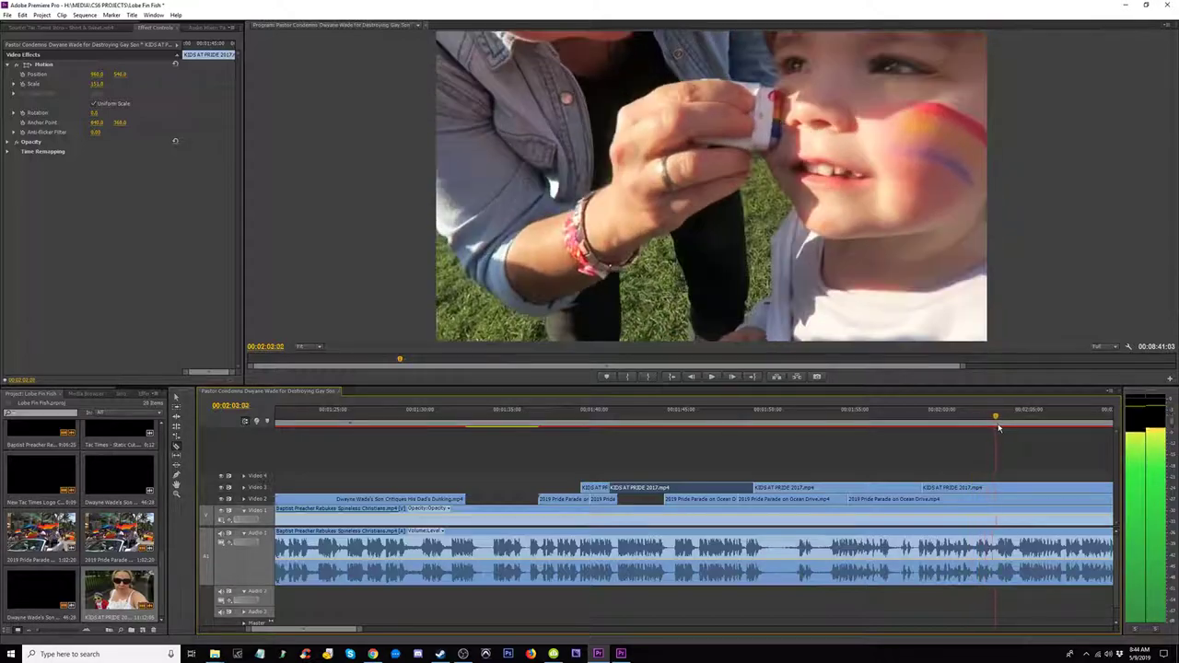
pyautogui.press('space')
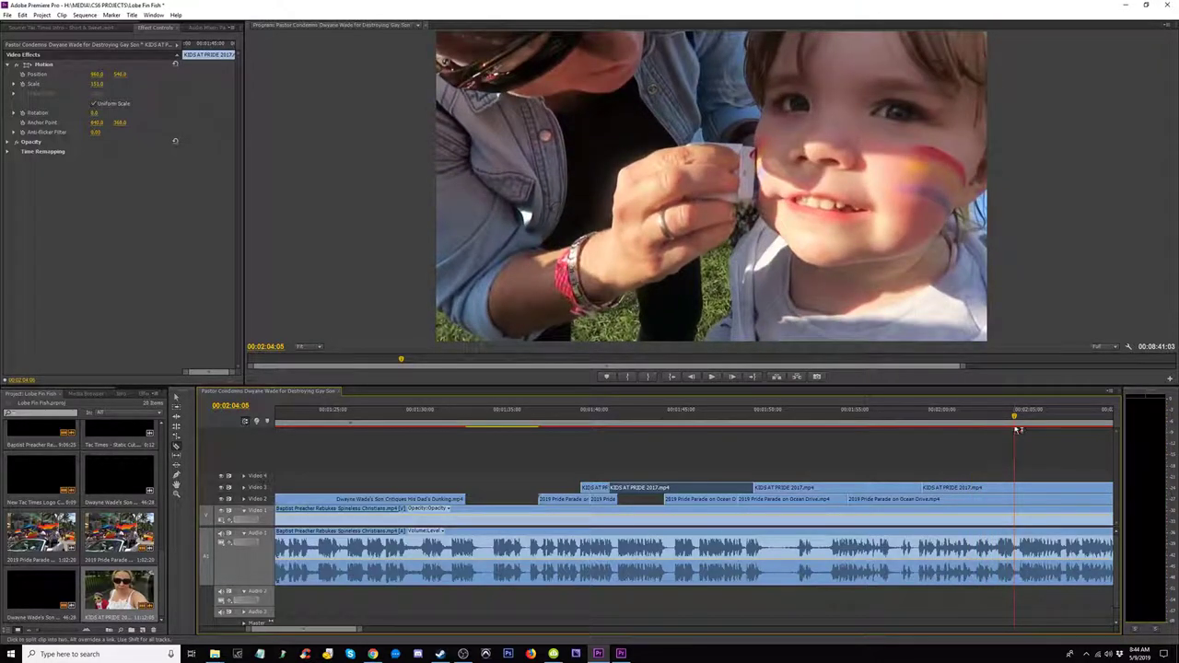
pyautogui.moveTo(1015, 419); pyautogui.dragTo(1025, 421)
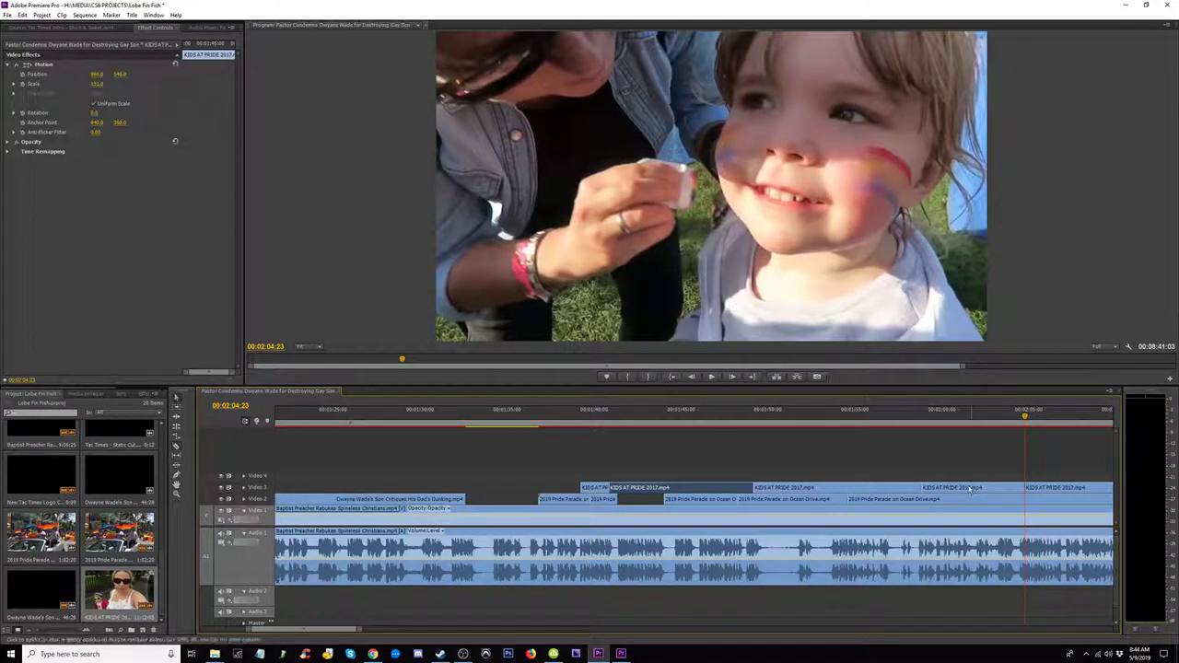
# Step: Play back the first face-painting cut, shift the second piece slightly earlier and split it at 00:01:41:12
pyautogui.moveTo(571, 419); pyautogui.dragTo(606, 435)
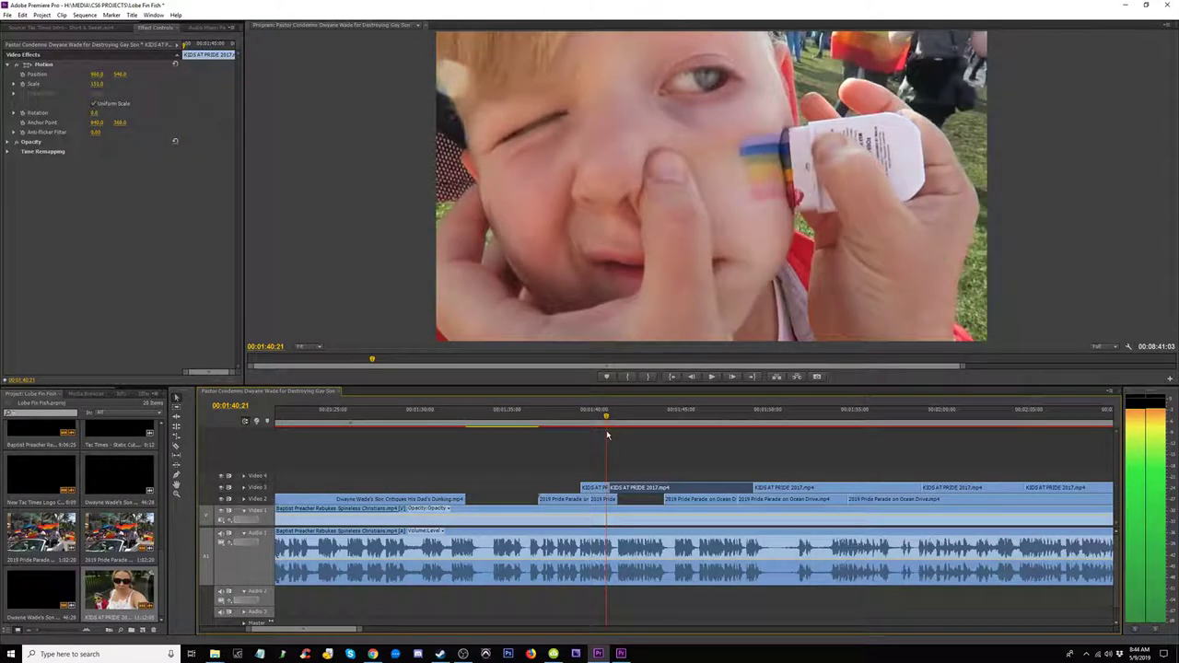
pyautogui.moveTo(630, 488); pyautogui.dragTo(624, 488)
pyautogui.moveTo(609, 420); pyautogui.dragTo(617, 421)
pyautogui.press('c')
pyautogui.click(619, 489)
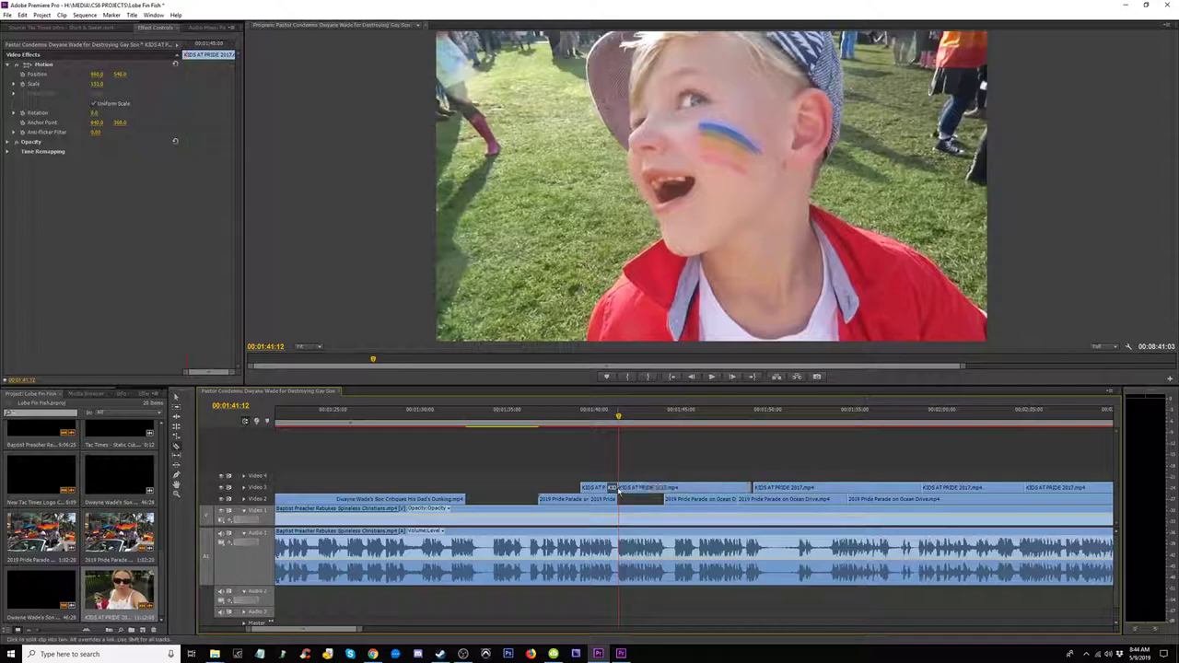
# Step: Trim the start of the piece after 00:01:41:12, close the gap before it and play back the cut
pyautogui.moveTo(621, 487)
pyautogui.mouseDown()
pyautogui.moveTo(652, 485)
pyautogui.moveTo(629, 490)
pyautogui.mouseUp()
pyautogui.moveTo(600, 419); pyautogui.dragTo(634, 425)
pyautogui.hotkey('ctrl', 'z')
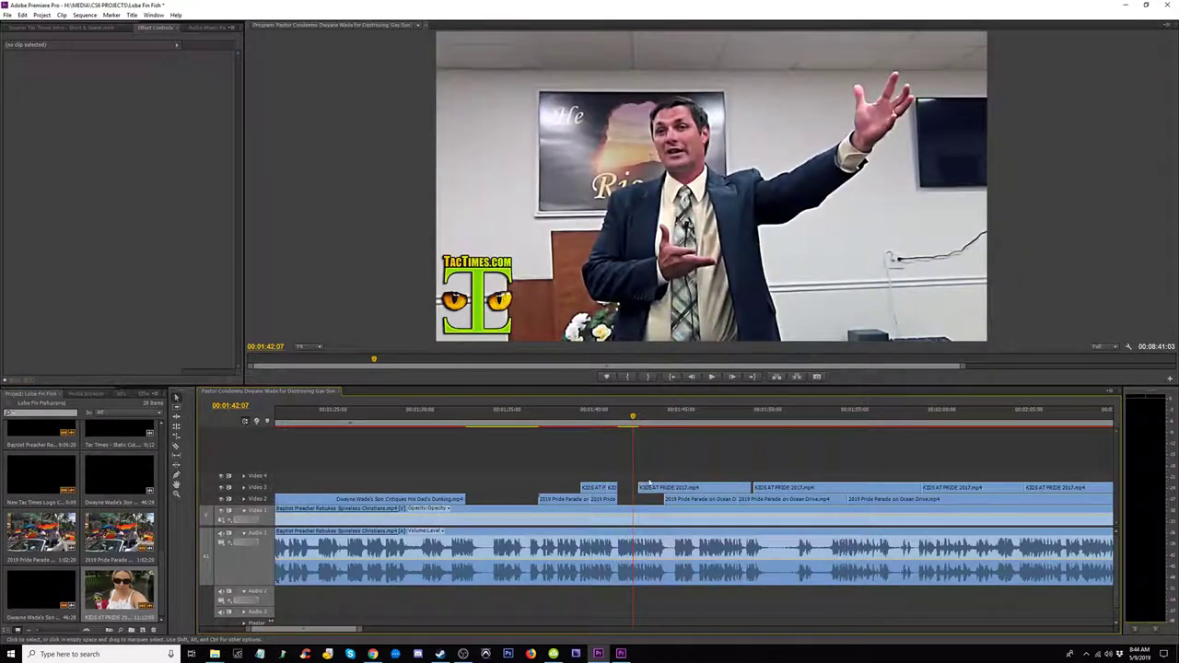
pyautogui.moveTo(673, 488); pyautogui.dragTo(652, 488)
pyautogui.moveTo(607, 422); pyautogui.dragTo(611, 423)
pyautogui.press('space')
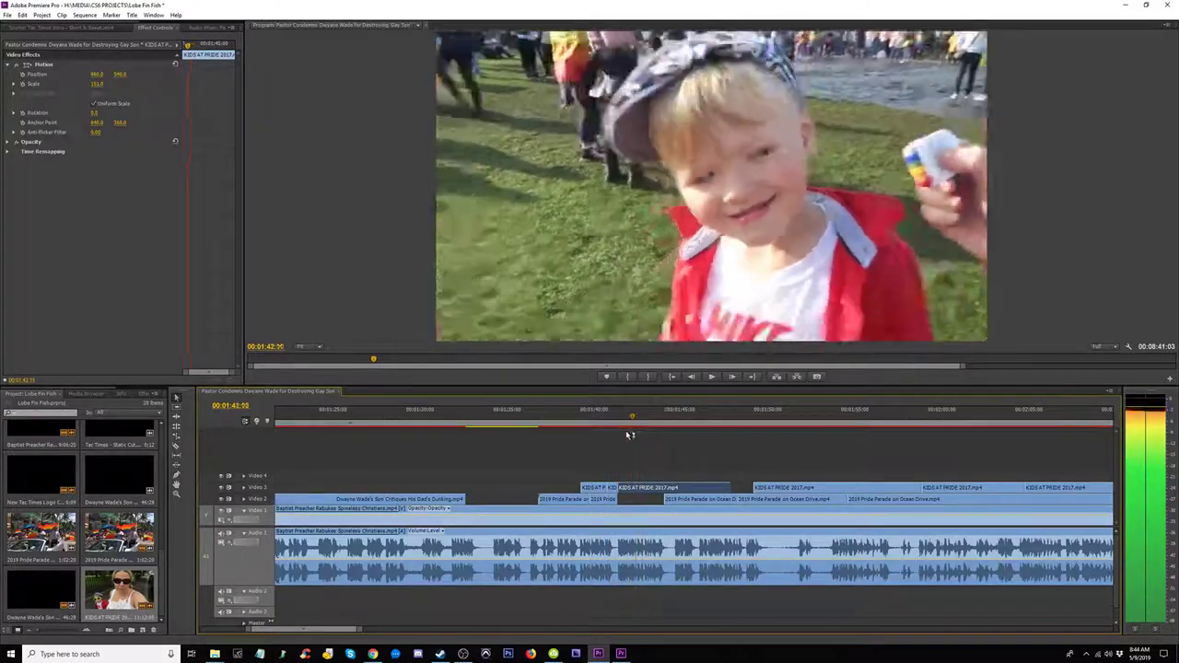
# Step: Cut out the footage between 00:01:42:11 and 00:01:44:03, close the gap and trim the remaining piece to end at 00:01:44:13
pyautogui.press('c')
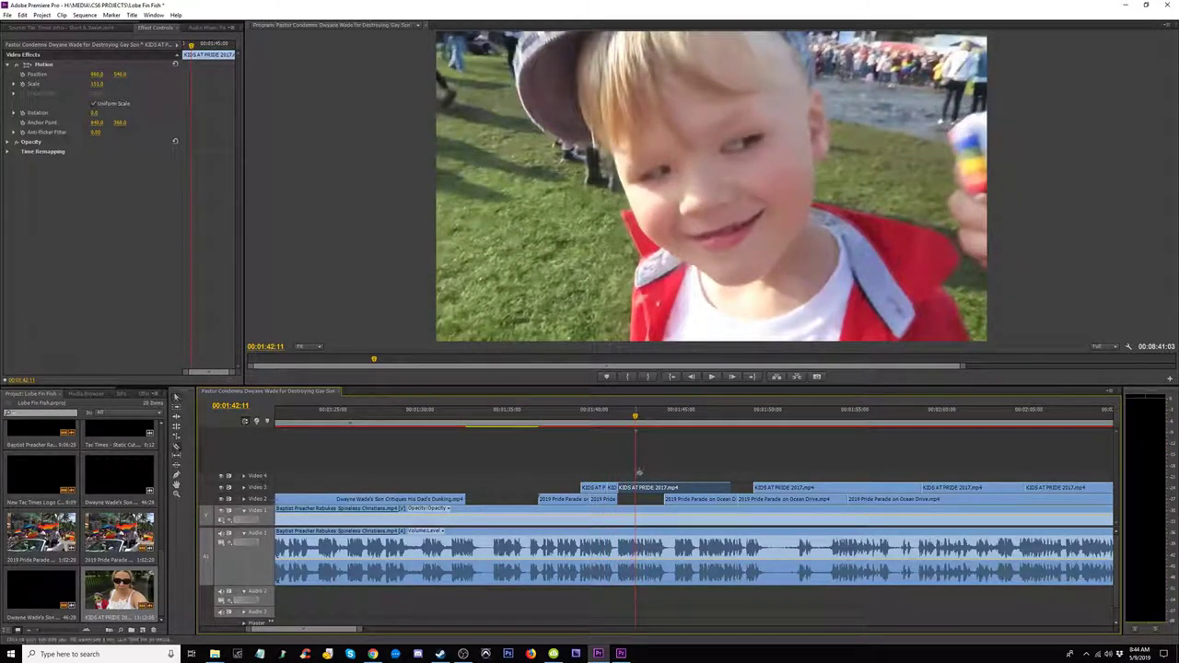
pyautogui.moveTo(646, 427); pyautogui.dragTo(667, 426)
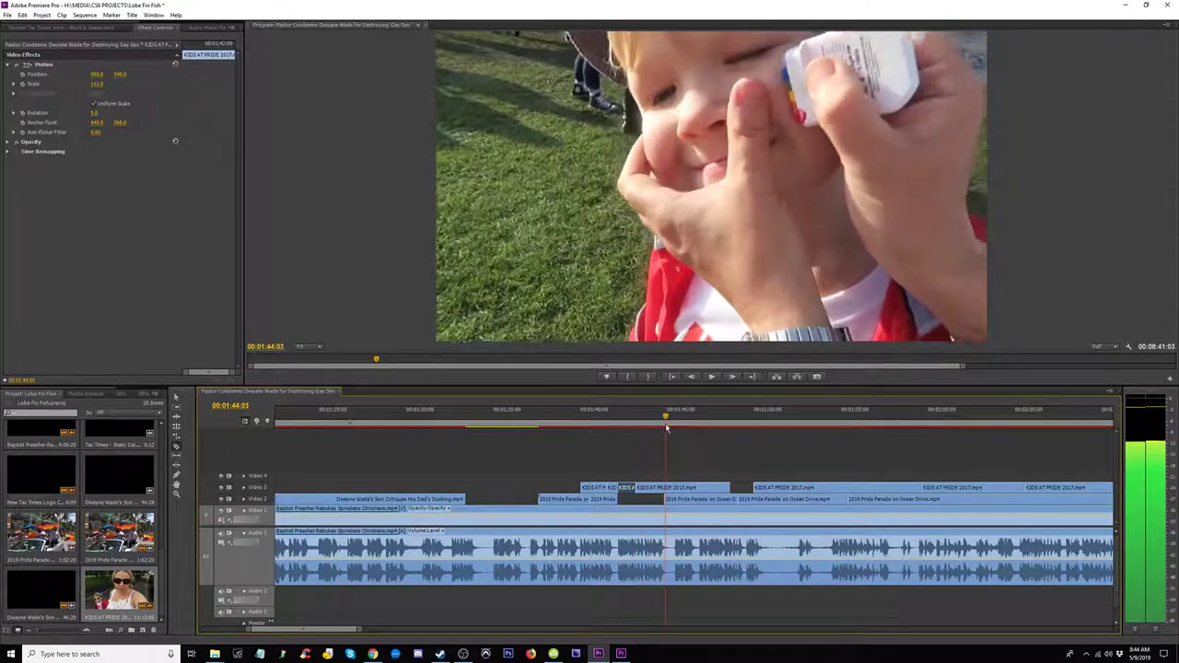
pyautogui.click(669, 487)
pyautogui.press('v')
pyautogui.moveTo(685, 489); pyautogui.dragTo(652, 487)
pyautogui.moveTo(634, 420); pyautogui.dragTo(672, 418)
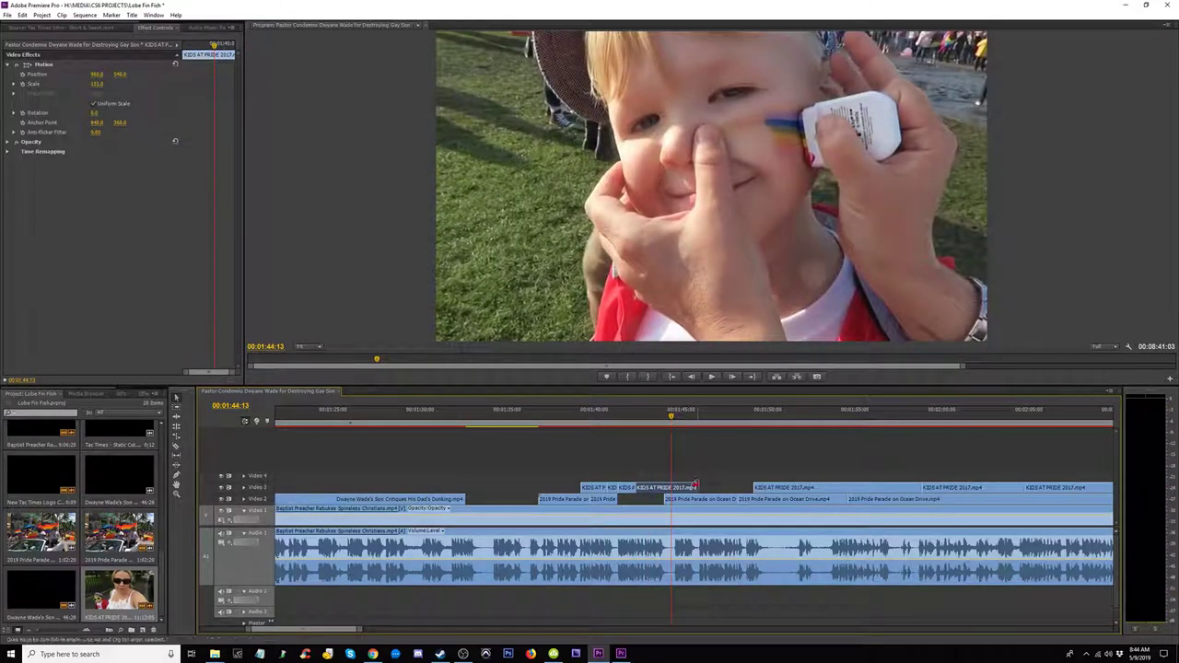
pyautogui.moveTo(697, 487); pyautogui.dragTo(674, 487)
pyautogui.press('space')
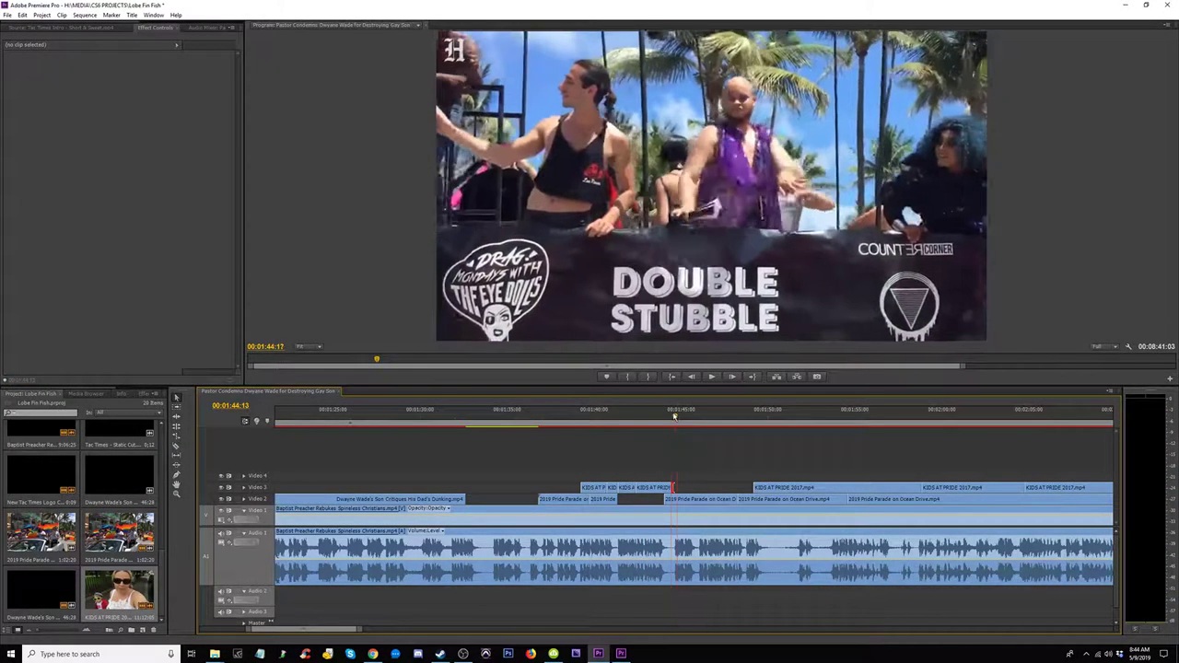
# Step: Move the girl's face-painting piece to Video 3 directly after the boy's shot, running from about 00:01:44 to 00:01:46
pyautogui.click(778, 422)
pyautogui.moveTo(777, 426); pyautogui.dragTo(967, 440)
pyautogui.moveTo(960, 488); pyautogui.dragTo(709, 472)
pyautogui.moveTo(651, 419); pyautogui.dragTo(768, 430)
pyautogui.moveTo(702, 475); pyautogui.dragTo(702, 487)
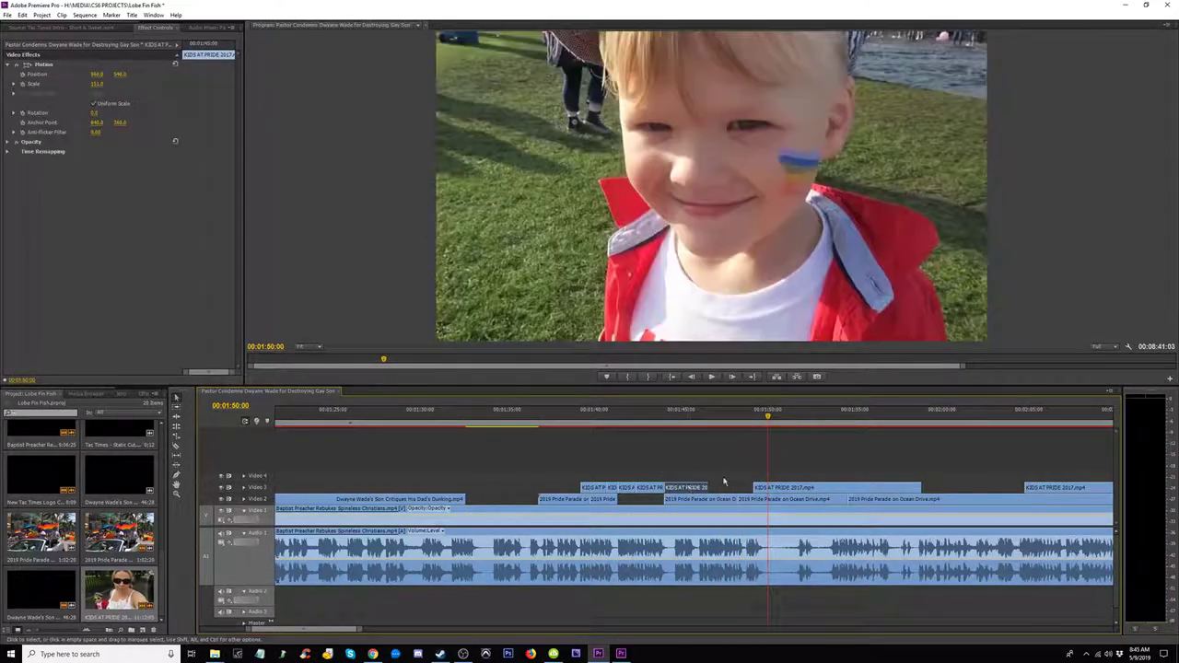
# Step: Shorten the KIDS AT PRIDE 2017 piece with the football scene on Video 3 to run from about 00:01:50 to 00:01:52
pyautogui.moveTo(769, 416); pyautogui.dragTo(797, 417)
pyautogui.click(790, 417)
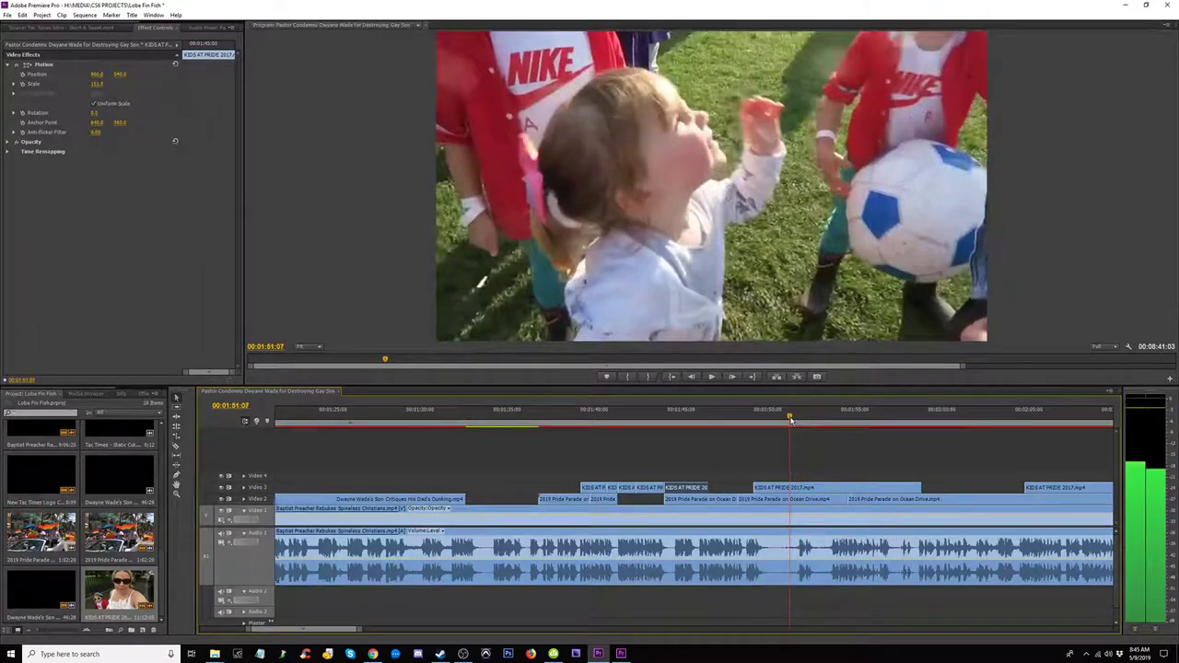
pyautogui.moveTo(918, 488); pyautogui.dragTo(788, 485)
pyautogui.moveTo(788, 417); pyautogui.dragTo(875, 439)
pyautogui.click(775, 490)
pyautogui.moveTo(1040, 439); pyautogui.dragTo(1053, 446)
# Step: Trim the start of the last KIDS AT PRIDE 2017 piece to the concert crowd scene at about 00:02:14
pyautogui.press('-')
pyautogui.moveTo(855, 487); pyautogui.dragTo(938, 493)
pyautogui.moveTo(767, 426); pyautogui.dragTo(962, 457)
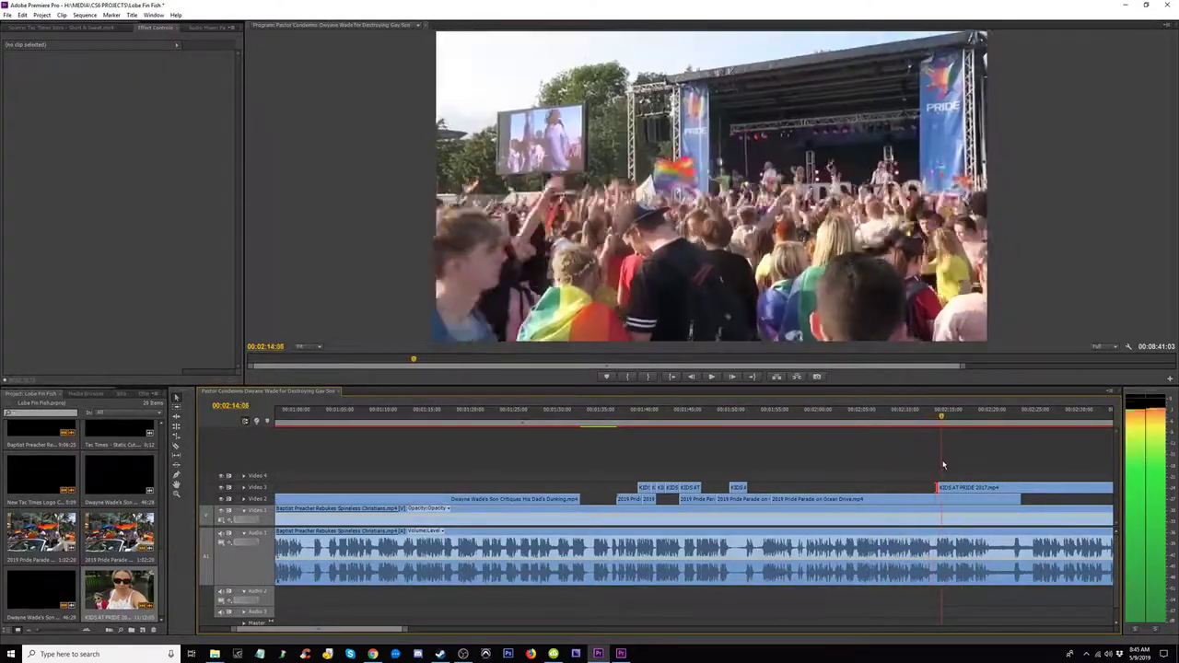
# Step: Split the concert crowd piece at 00:02:18:02 and trim the remainder to start at about 00:02:23
pyautogui.moveTo(959, 467); pyautogui.dragTo(970, 468)
pyautogui.press('c')
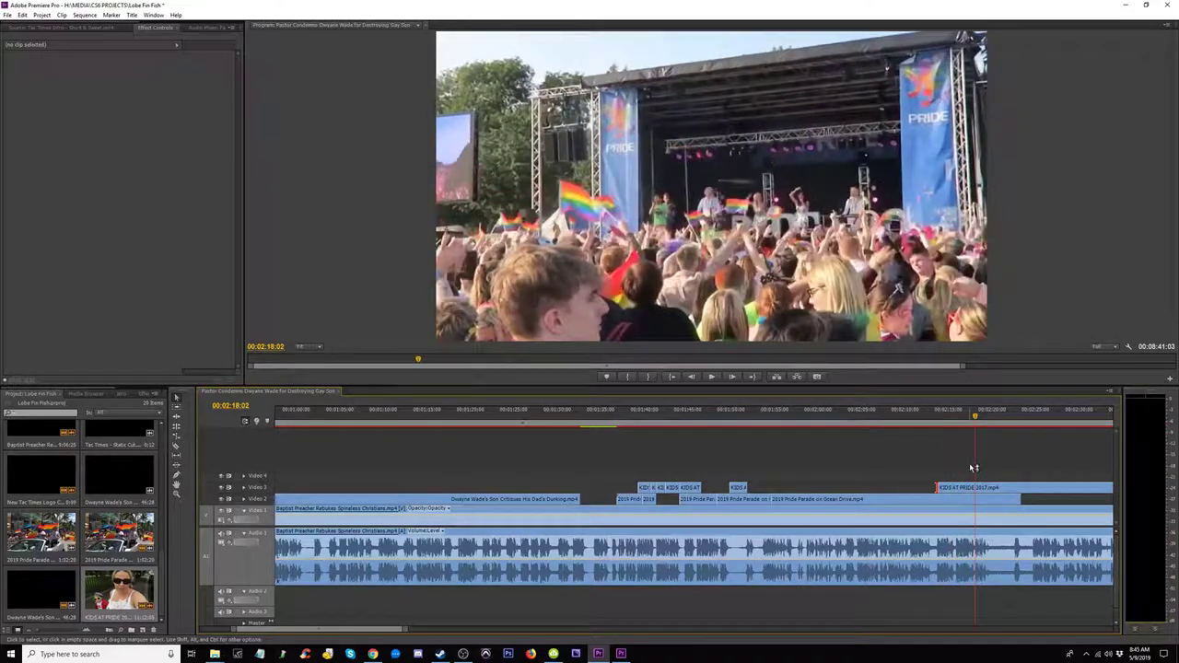
pyautogui.press('v')
pyautogui.moveTo(979, 488); pyautogui.dragTo(1022, 488)
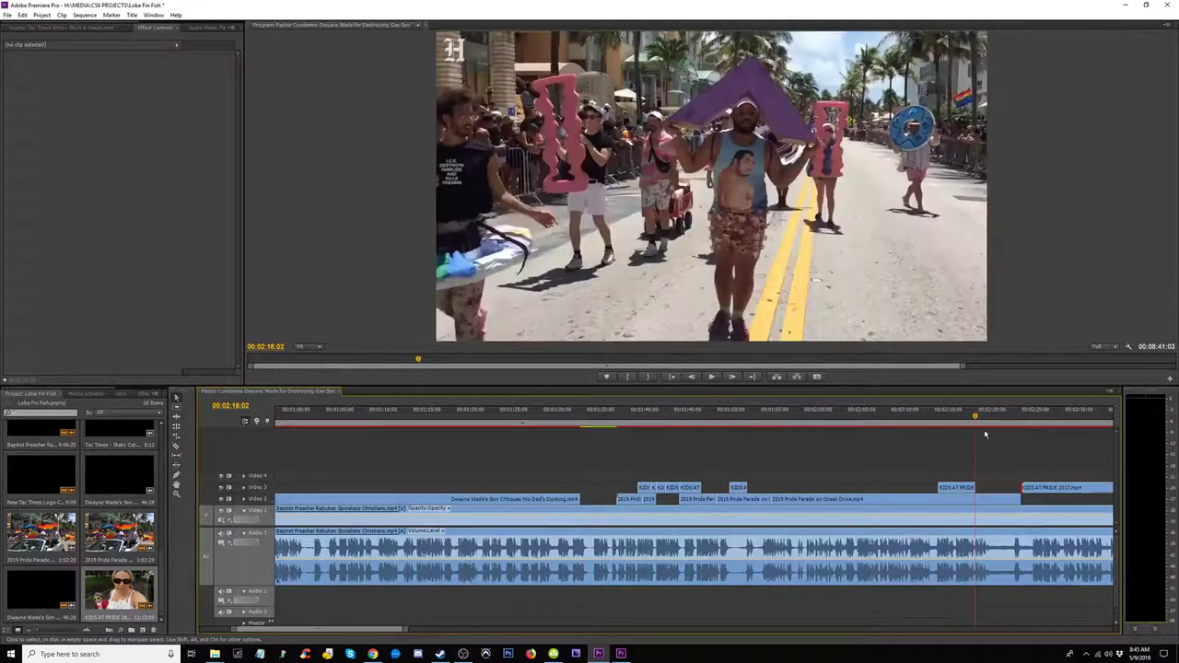
# Step: Reposition the short concert crowd piece on Video 3 to start at about 00:02:12 and play back that section
pyautogui.moveTo(984, 422)
pyautogui.mouseDown()
pyautogui.moveTo(994, 422)
pyautogui.moveTo(965, 423)
pyautogui.mouseUp()
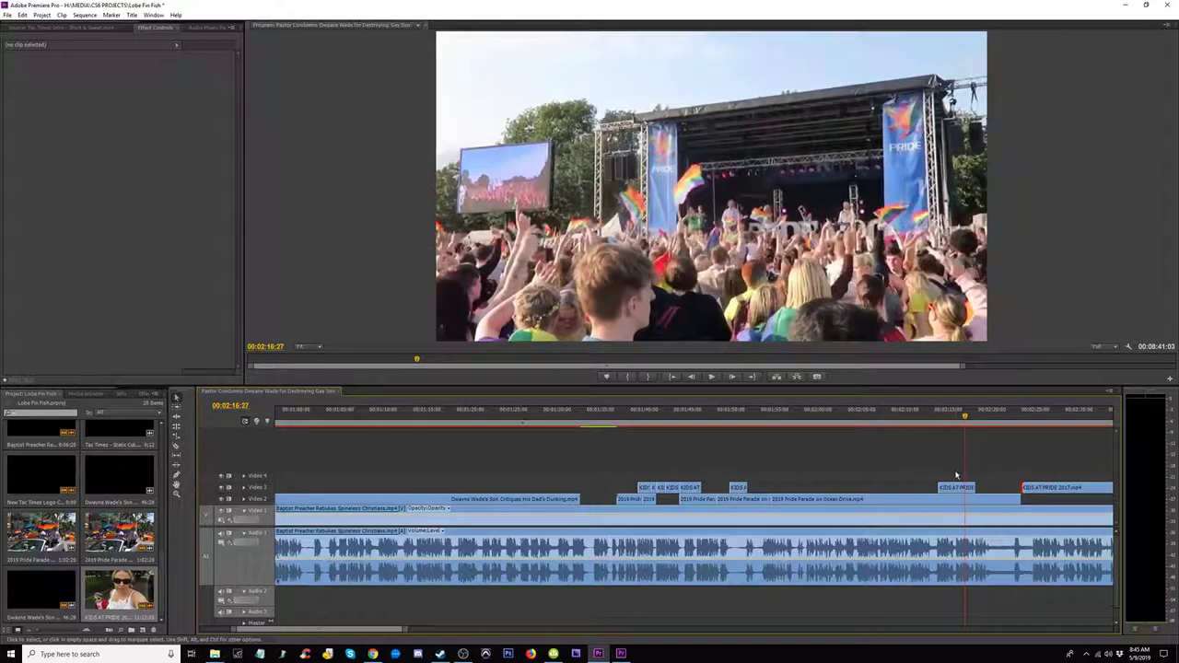
pyautogui.moveTo(958, 487); pyautogui.dragTo(927, 487)
pyautogui.moveTo(938, 422); pyautogui.dragTo(965, 429)
pyautogui.moveTo(950, 491); pyautogui.dragTo(966, 488)
pyautogui.moveTo(913, 422); pyautogui.dragTo(1020, 439)
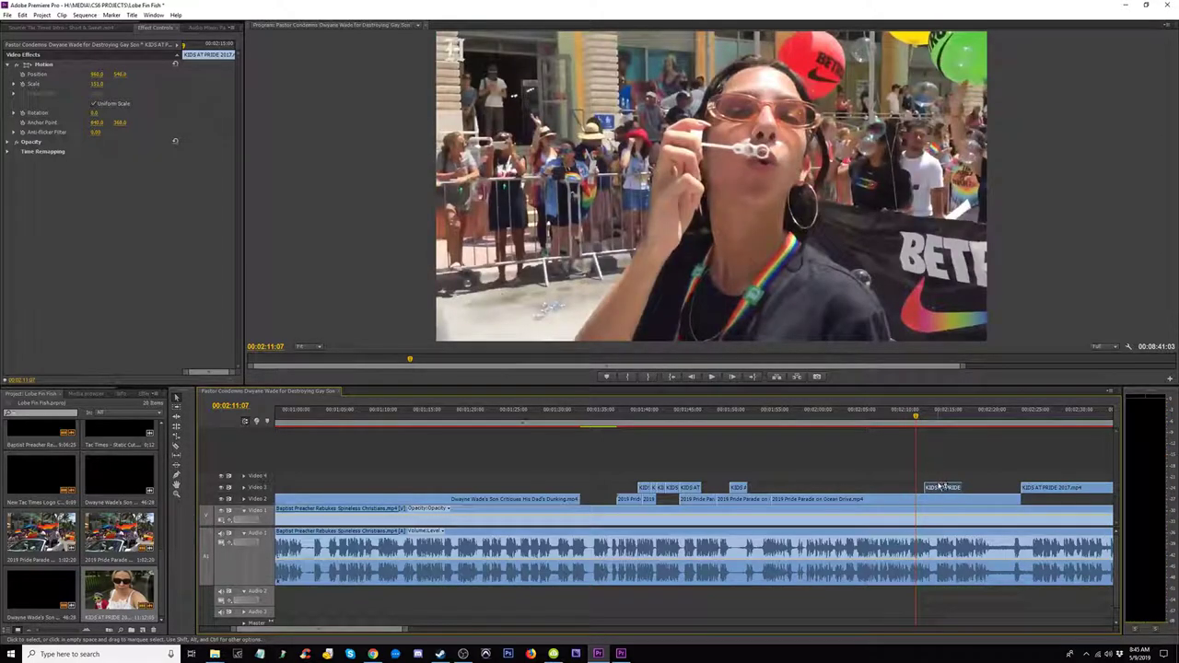
# Step: Move the short KIDS AT PRIDE 2017 pieces from Video 3 onto Video 2 and split the remaining concert clip at about 00:02:26
pyautogui.moveTo(941, 488); pyautogui.dragTo(700, 511)
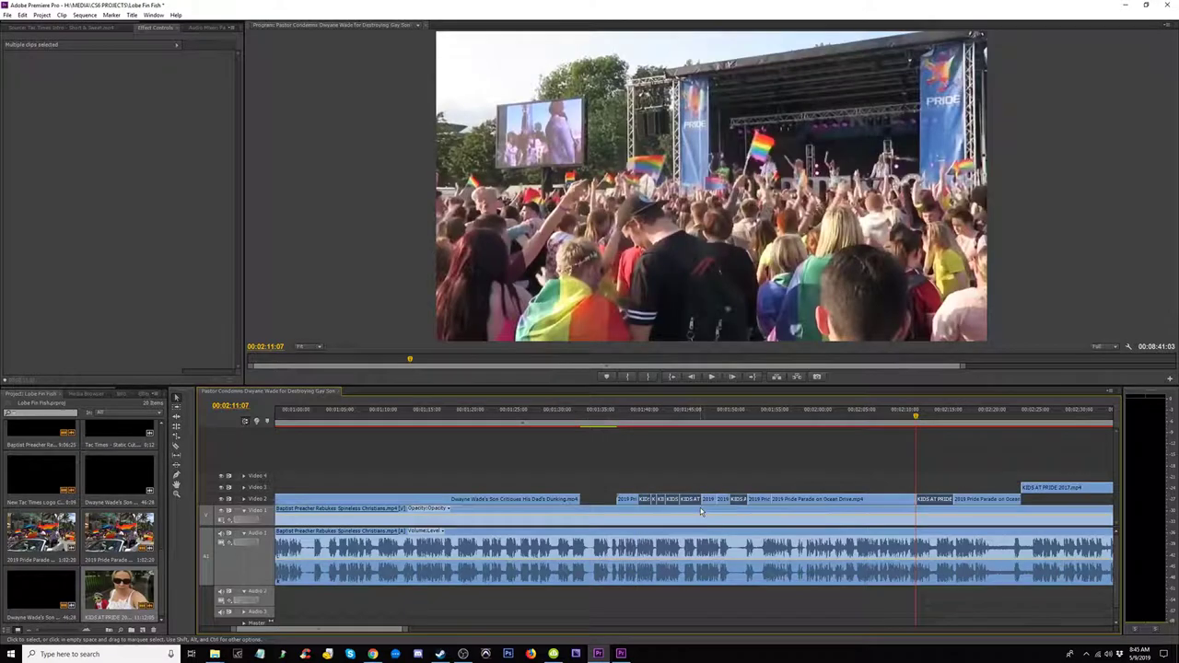
pyautogui.moveTo(927, 422); pyautogui.dragTo(1039, 434)
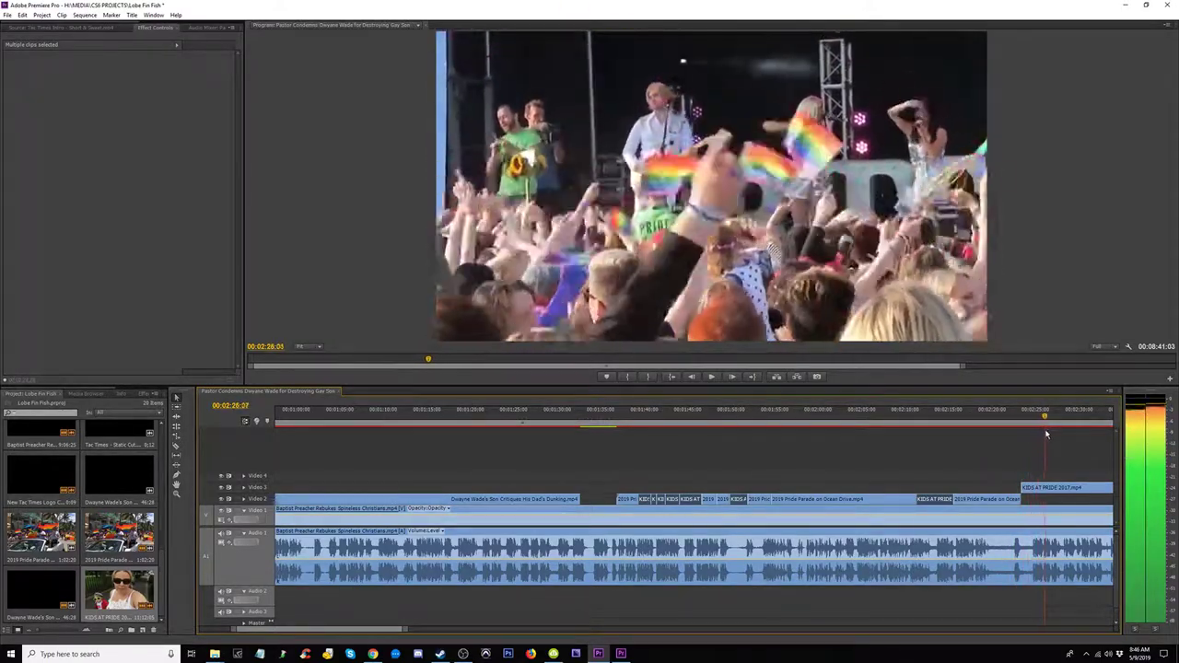
pyautogui.press('c')
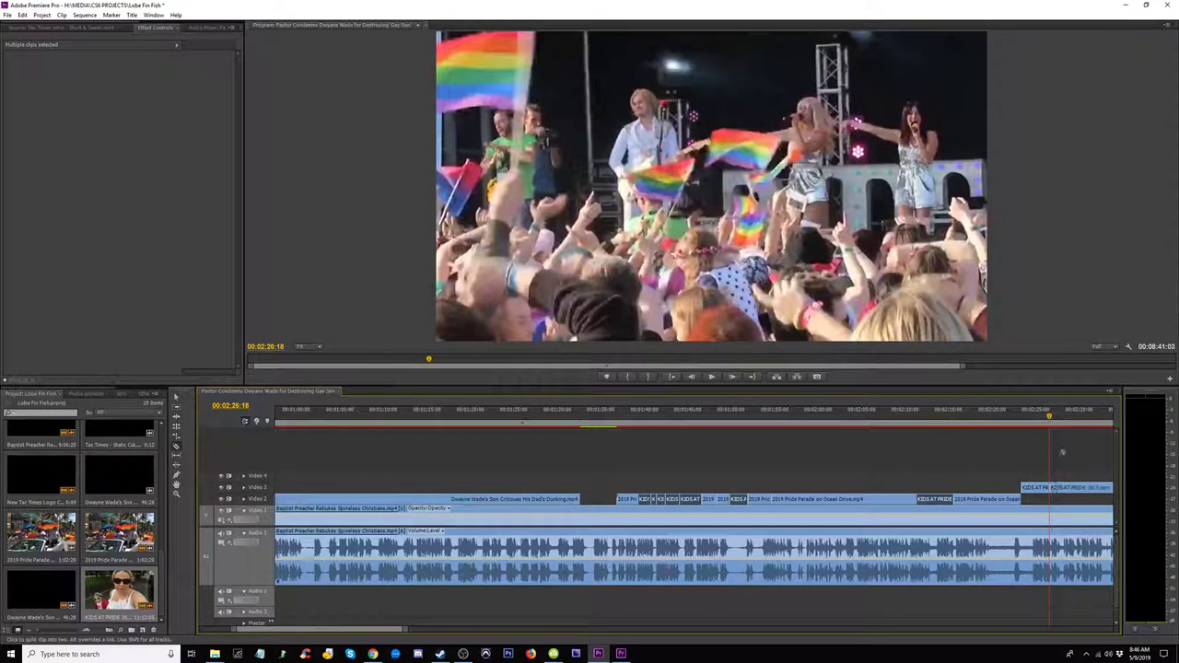
# Step: Skim the long KIDS AT PRIDE 2017 remainder after the split to about 00:05:09 and delete it
pyautogui.moveTo(1060, 418); pyautogui.dragTo(1077, 417)
pyautogui.press('-')
pyautogui.press('-')
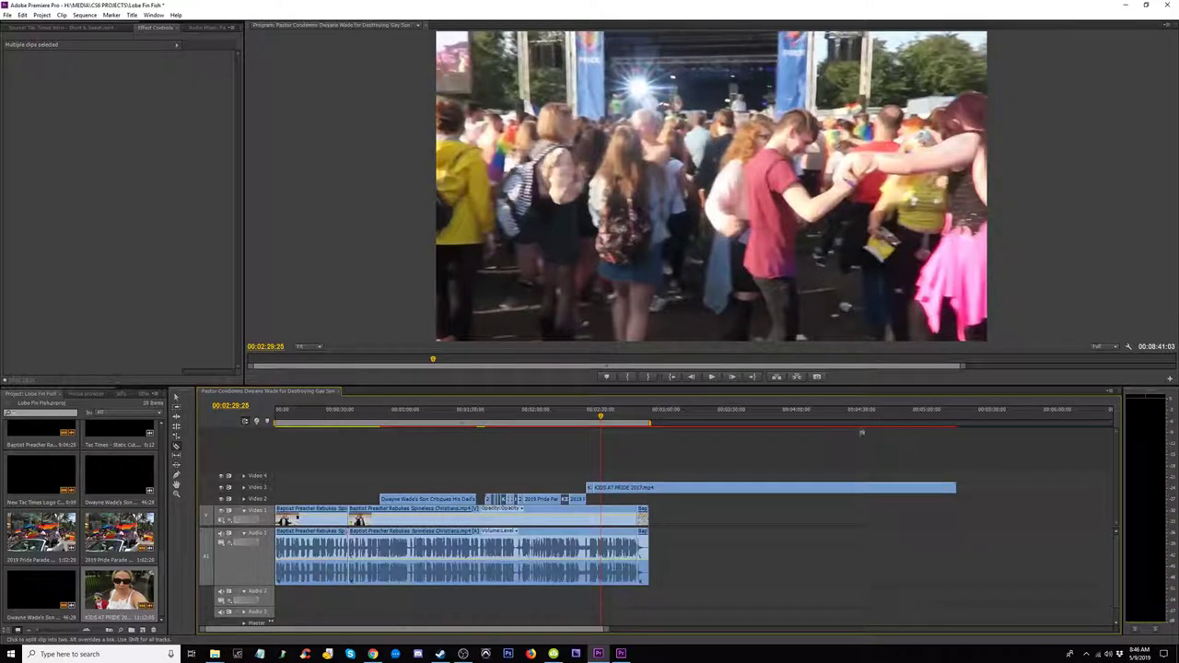
pyautogui.moveTo(601, 420); pyautogui.dragTo(950, 460)
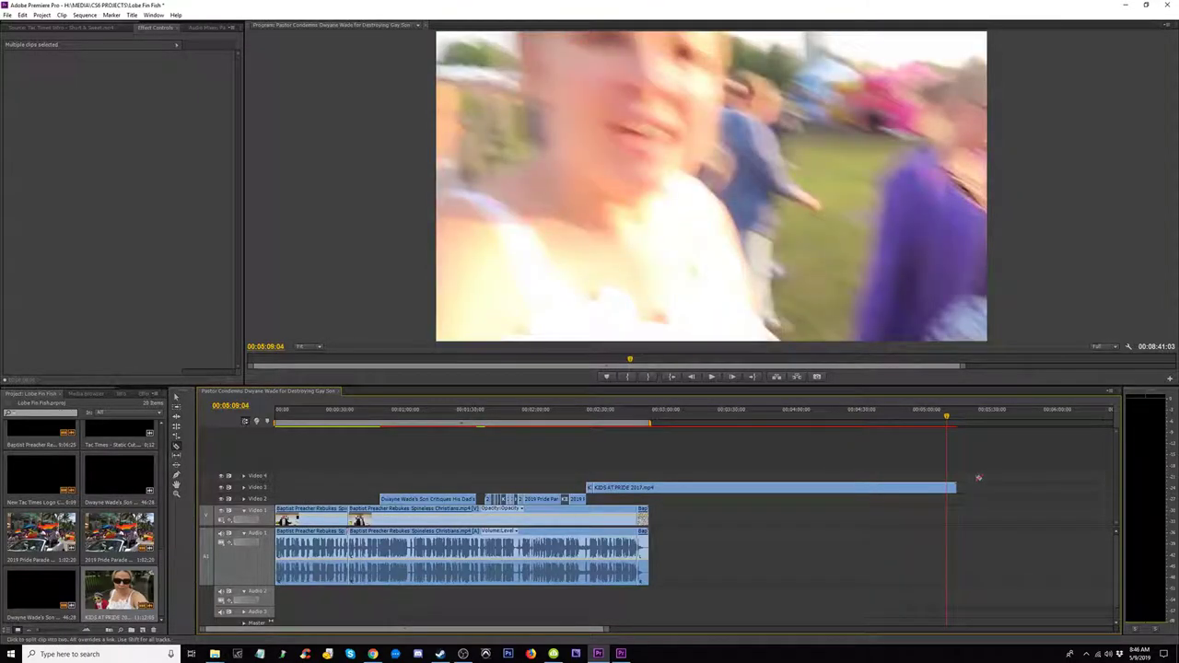
pyautogui.click(949, 488)
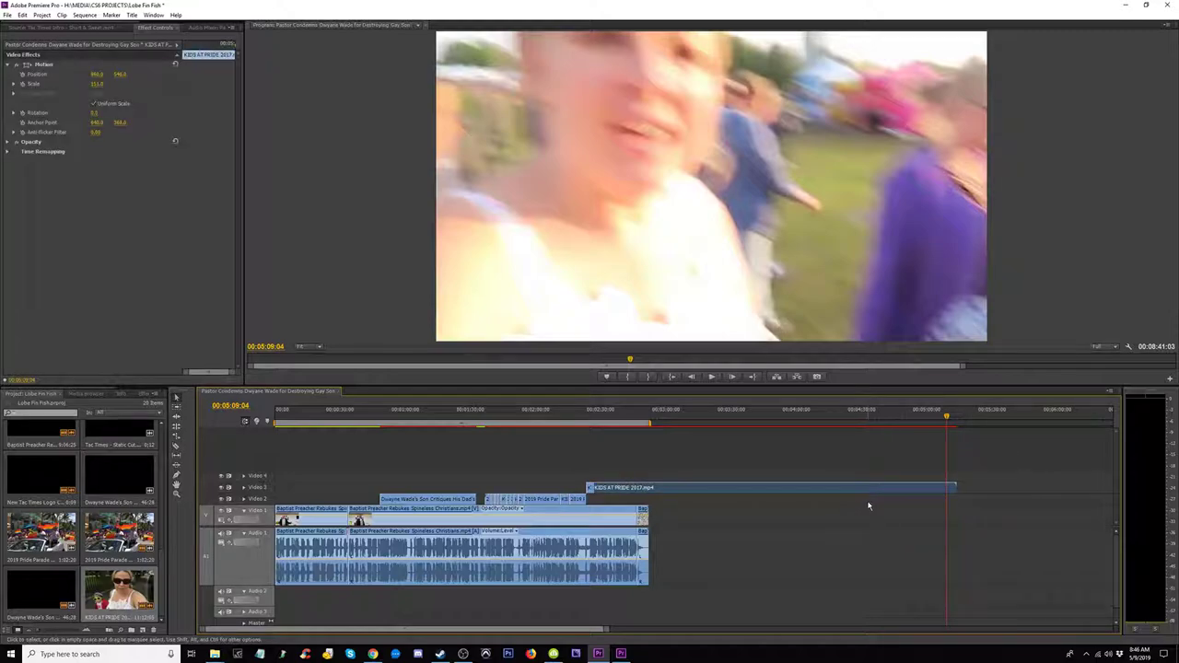
pyautogui.press('Delete')
# Step: Delete the leftover KIDS AT PRIDE 2017 pieces on Video 3 and Video 1 beyond the end of the sermon
pyautogui.press('=')
pyautogui.press('-')
pyautogui.press('-')
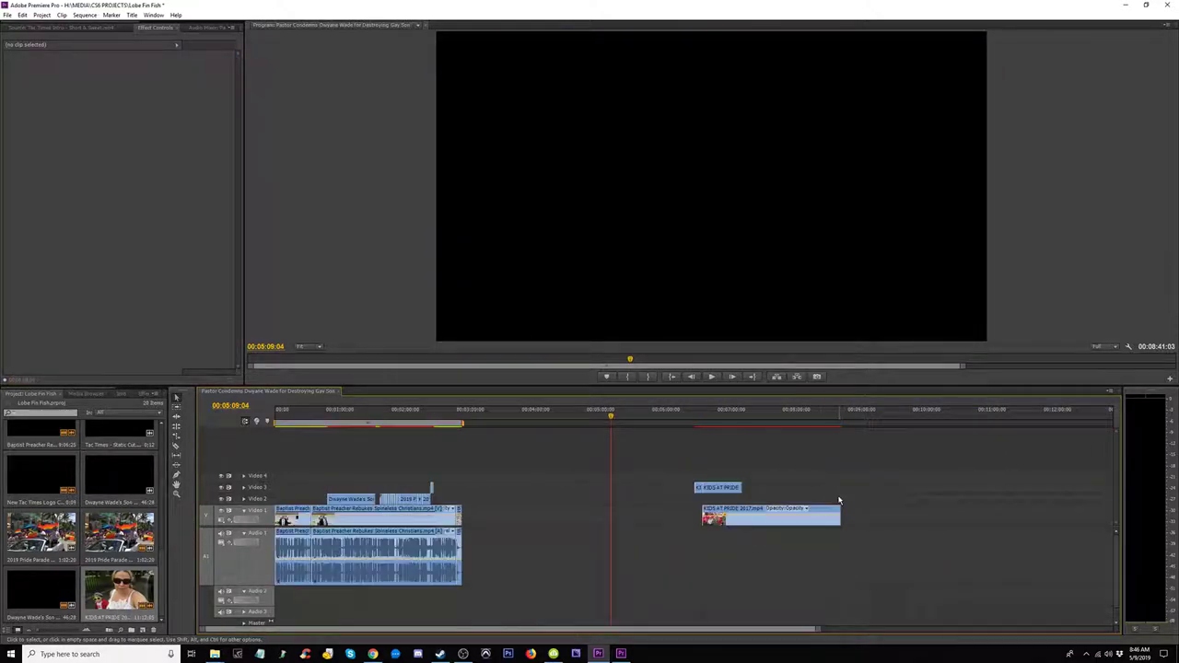
pyautogui.click(699, 422)
pyautogui.moveTo(699, 422); pyautogui.dragTo(808, 435)
pyautogui.moveTo(874, 483); pyautogui.dragTo(669, 551)
pyautogui.press('Delete')
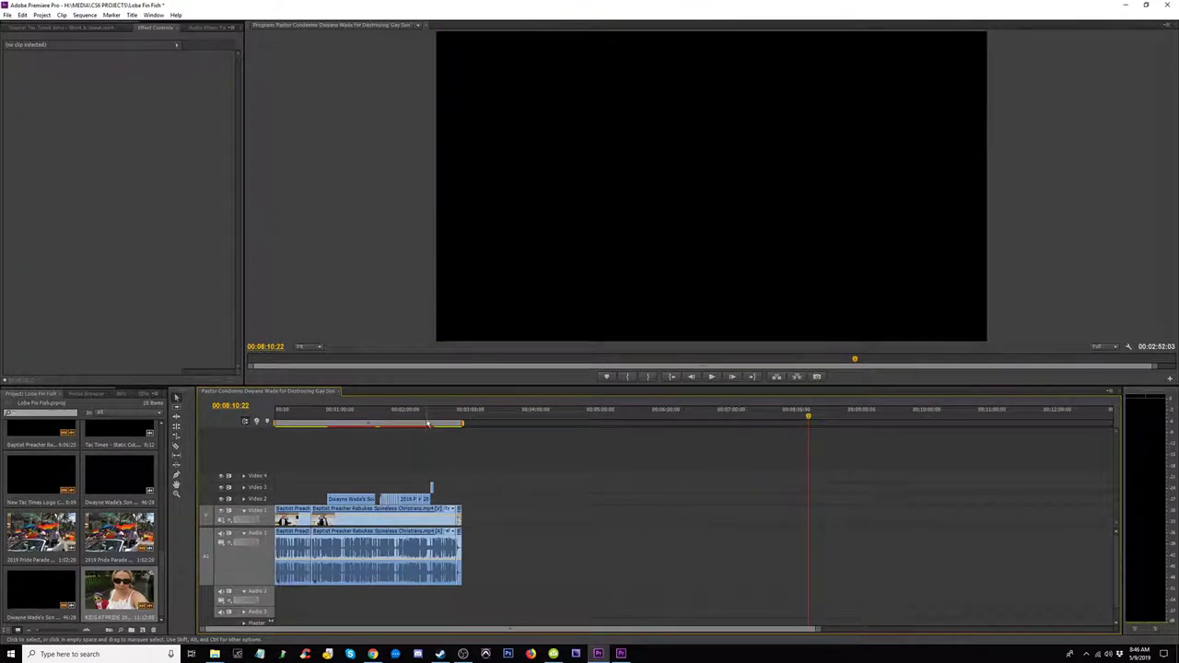
# Step: Play back the B-roll section from about 00:01:34 to 00:01:54
pyautogui.click(429, 422)
pyautogui.press('=')
pyautogui.press('=')
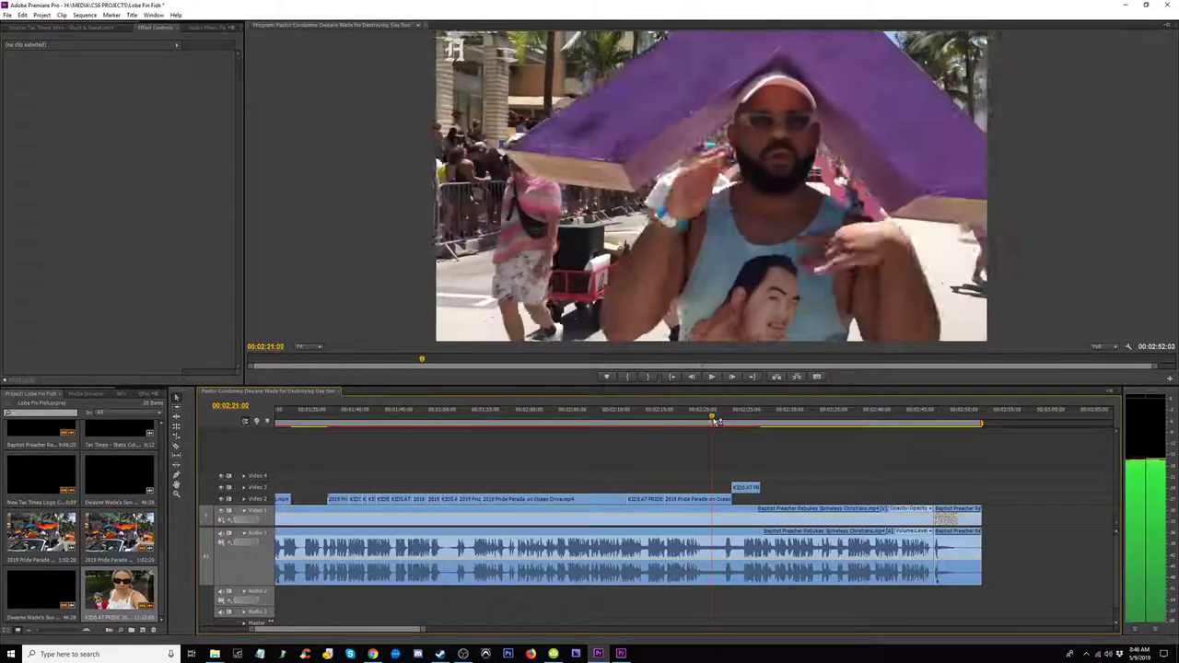
pyautogui.moveTo(716, 420); pyautogui.dragTo(362, 437)
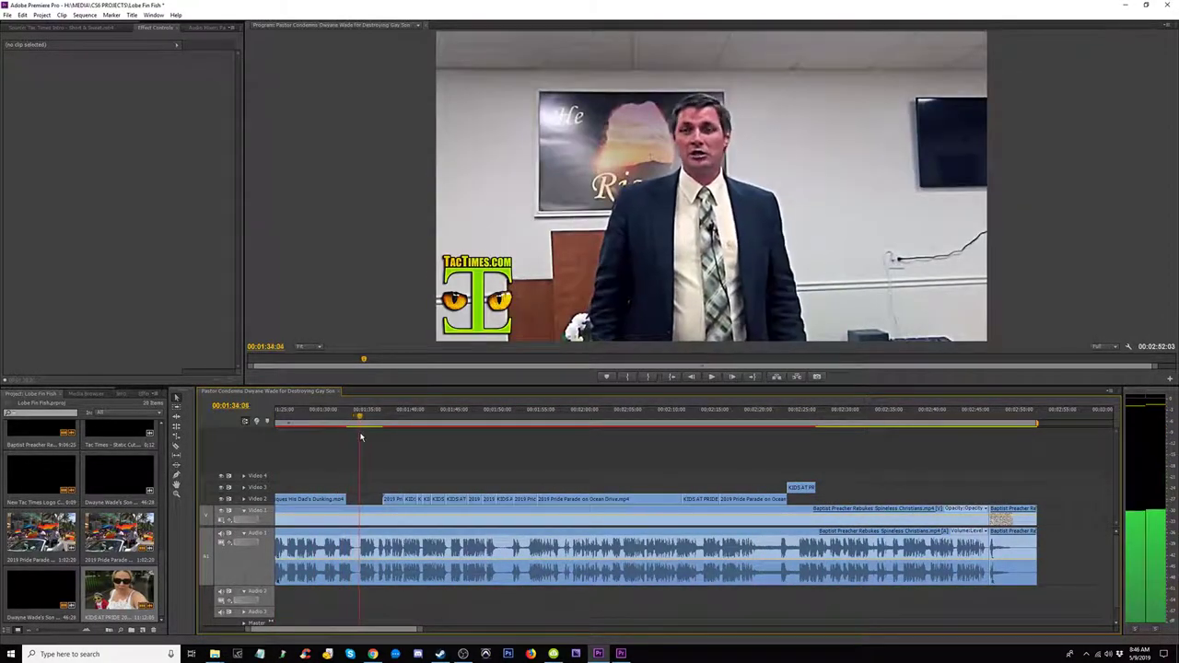
pyautogui.press('space')
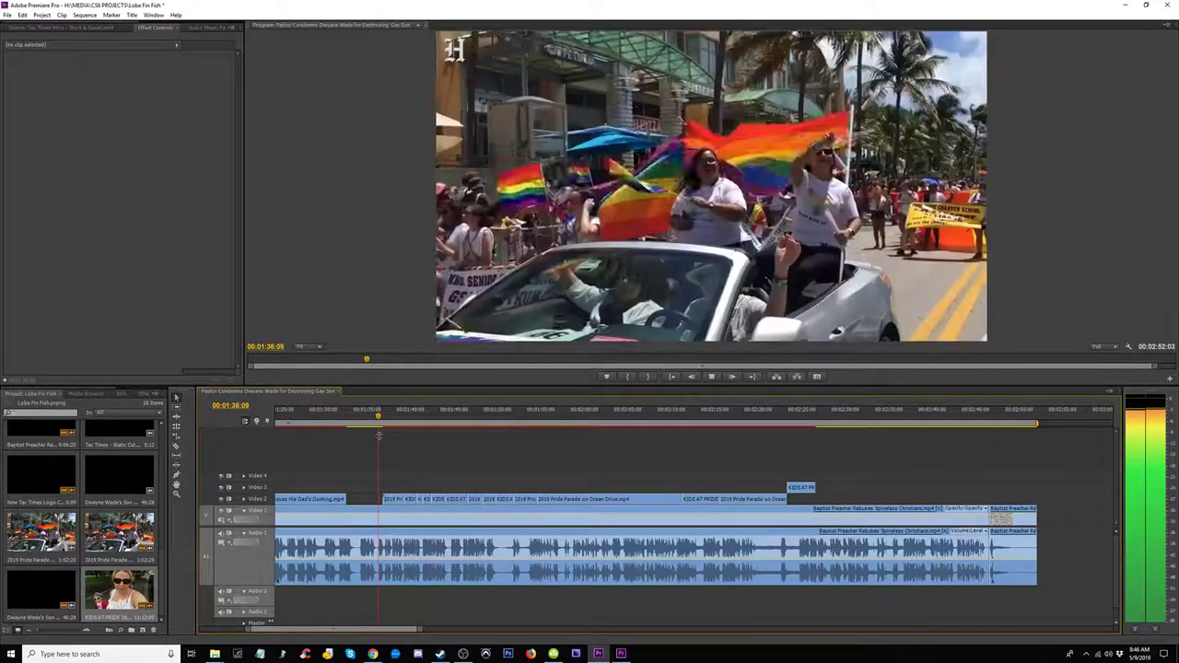
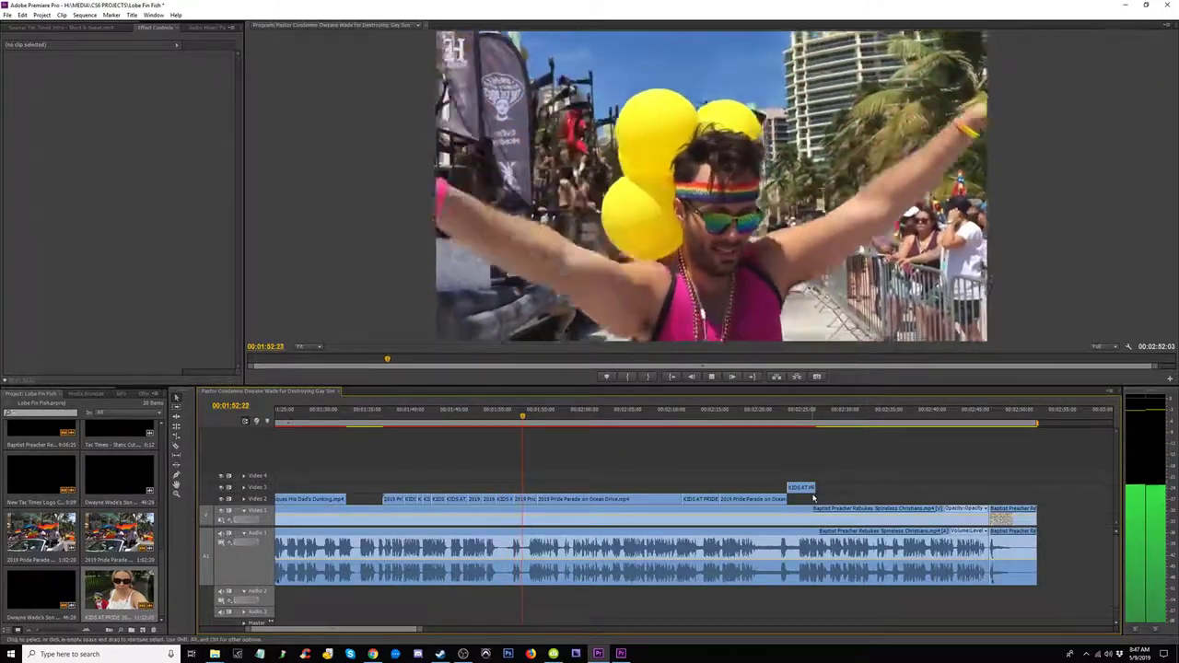
pyautogui.press('space')
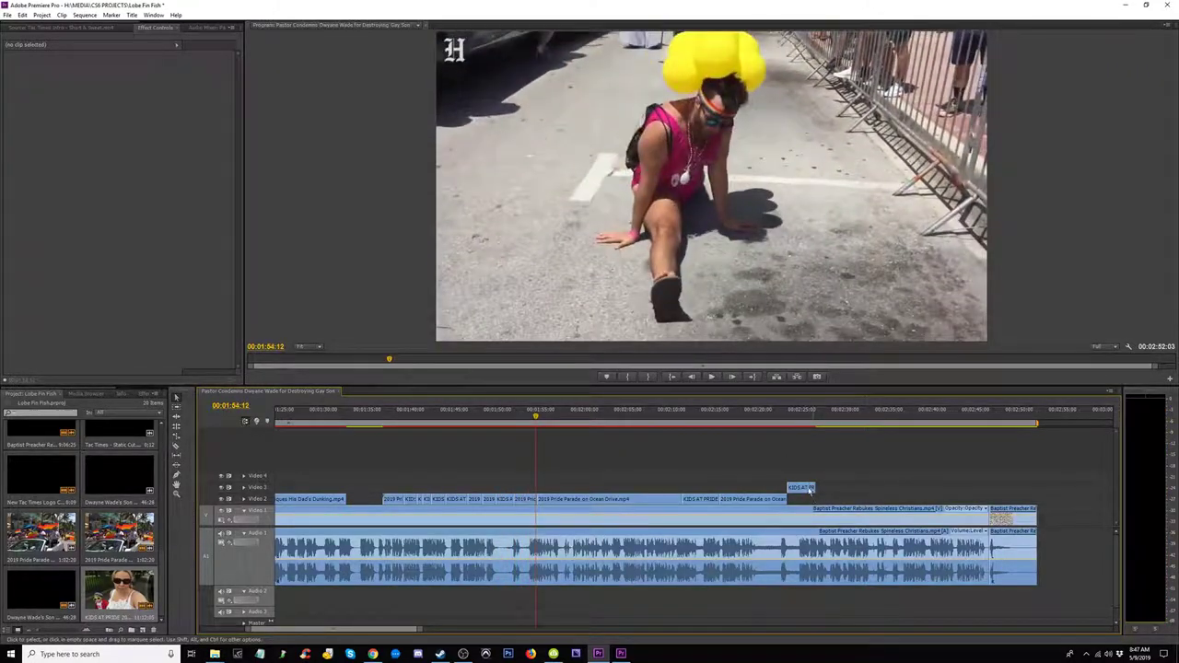
# Step: Move the short concert piece on Video 3 to start at about 00:01:53 and trim its end to about 00:01:56
pyautogui.click(513, 417)
pyautogui.press('space')
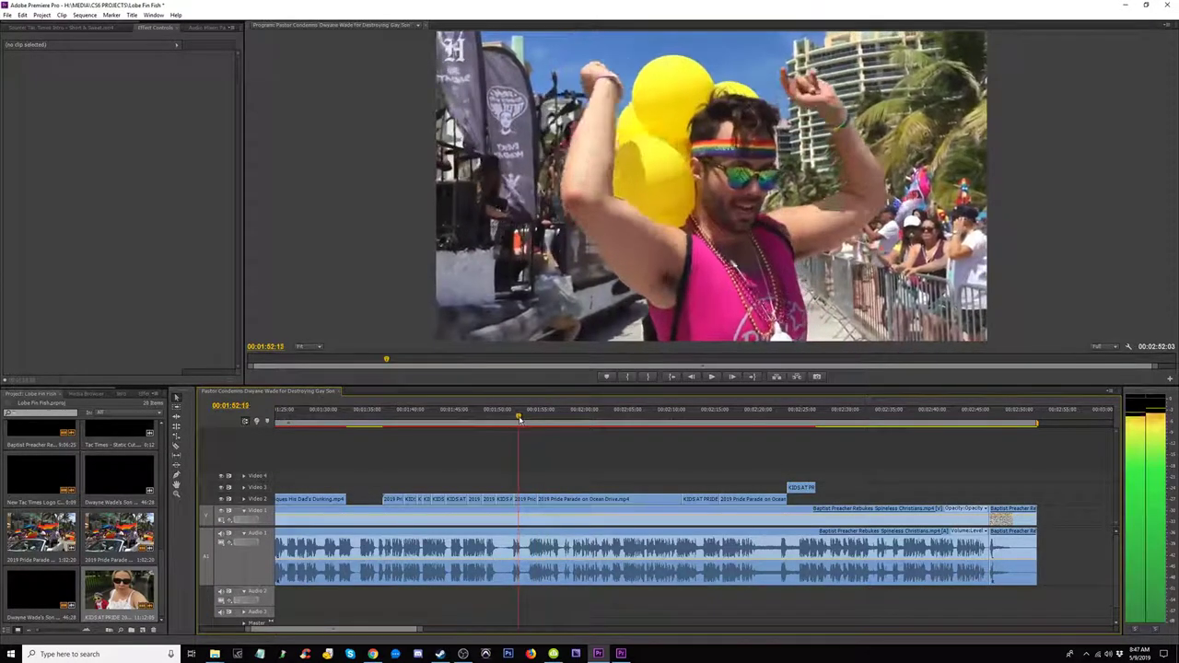
pyautogui.click(527, 420)
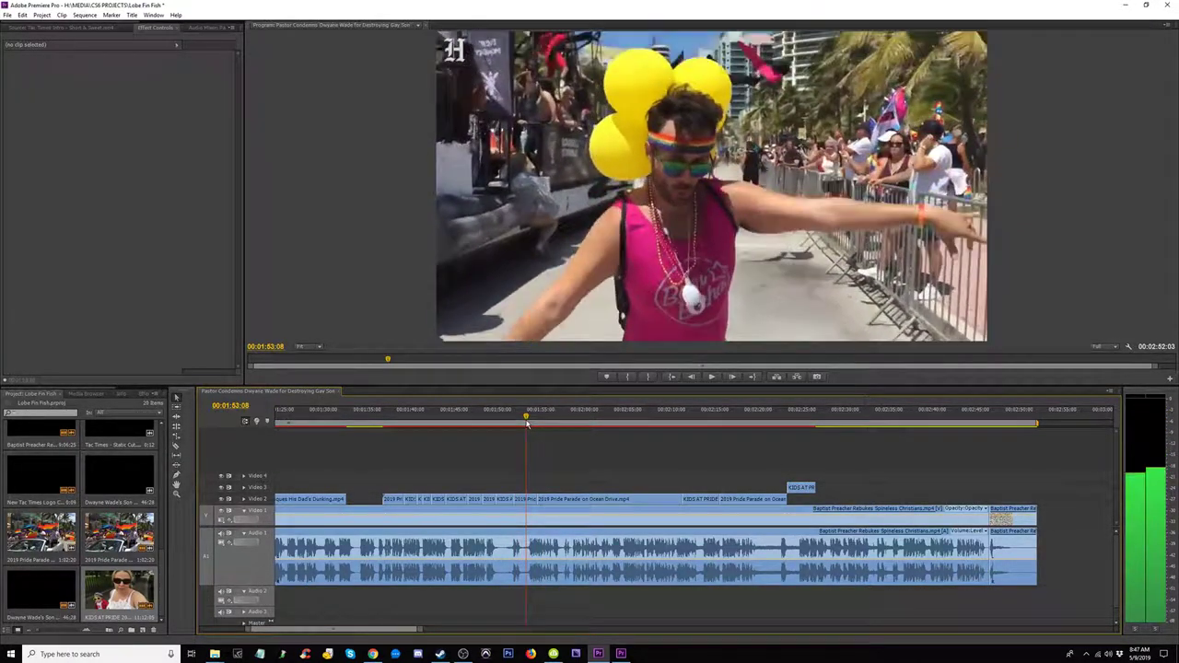
pyautogui.moveTo(794, 487); pyautogui.dragTo(534, 487)
pyautogui.click(525, 419)
pyautogui.moveTo(525, 419); pyautogui.dragTo(650, 430)
pyautogui.press('=')
pyautogui.press('=')
pyautogui.moveTo(670, 484); pyautogui.dragTo(653, 484)
# Step: Place the short concert piece on Video 2 over the parade footage, running from about 00:02:05 to 00:02:08
pyautogui.moveTo(649, 419); pyautogui.dragTo(838, 452)
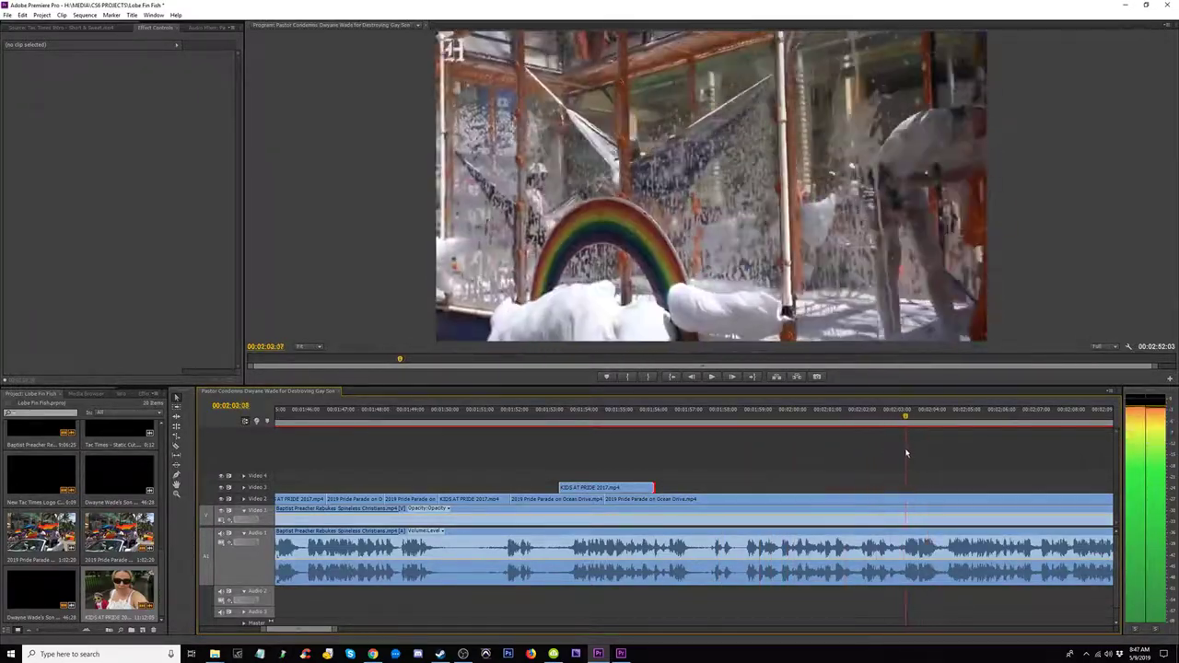
pyautogui.moveTo(942, 454); pyautogui.dragTo(960, 456)
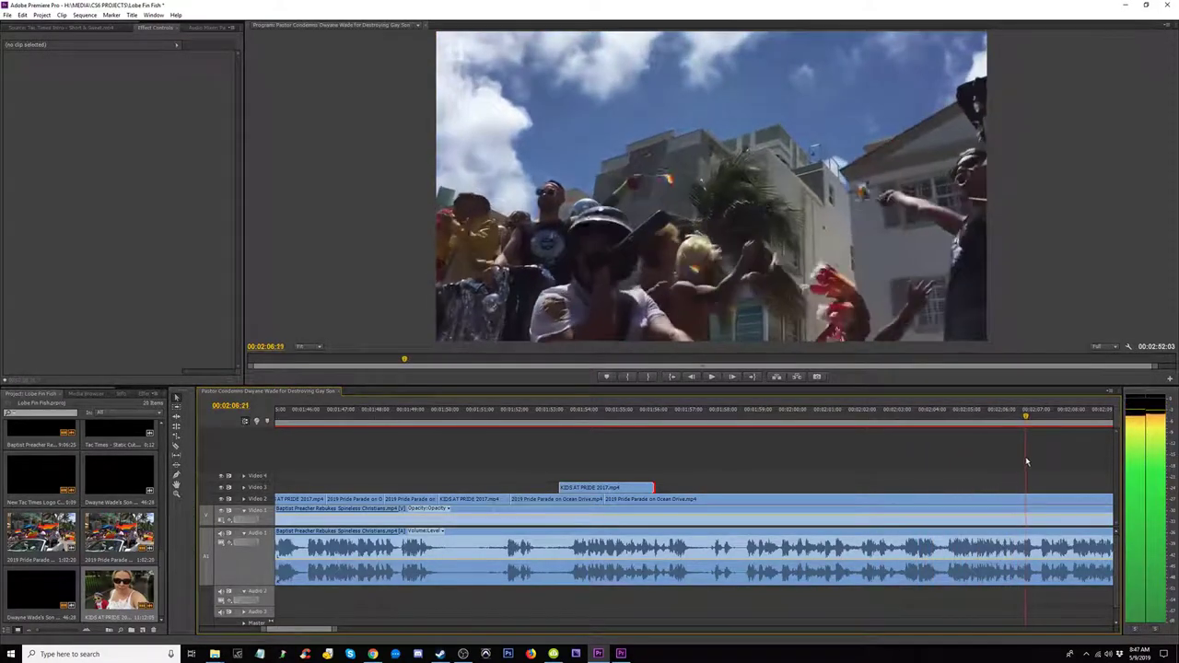
pyautogui.press('-')
pyautogui.click(878, 416)
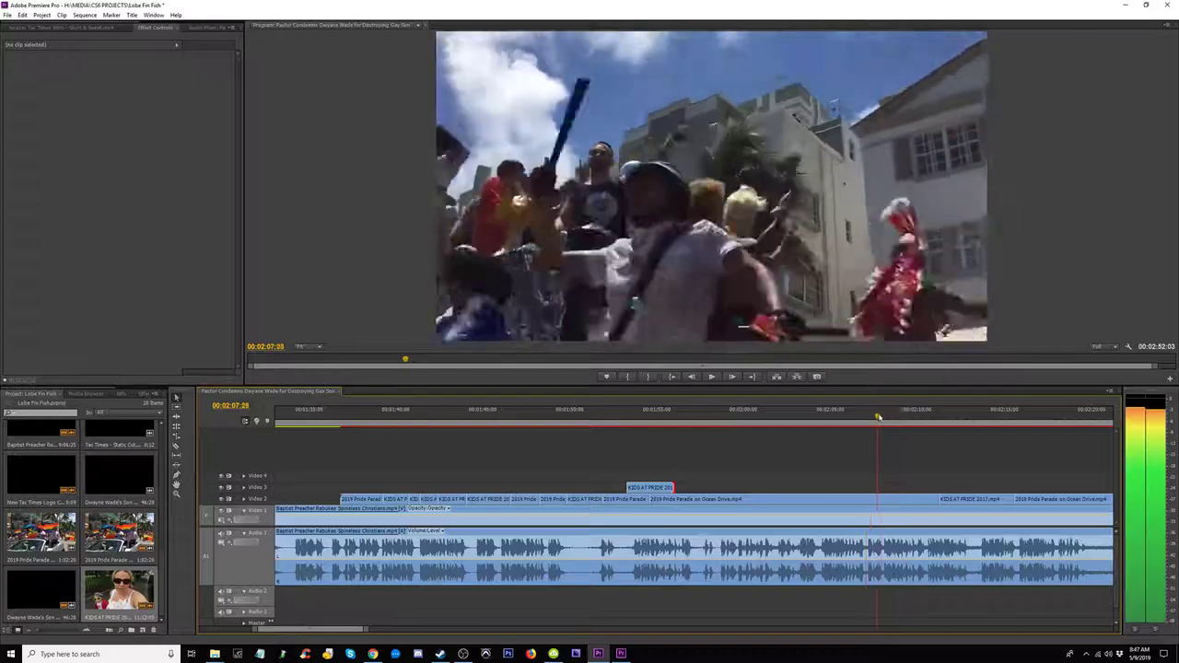
pyautogui.moveTo(882, 421); pyautogui.dragTo(842, 423)
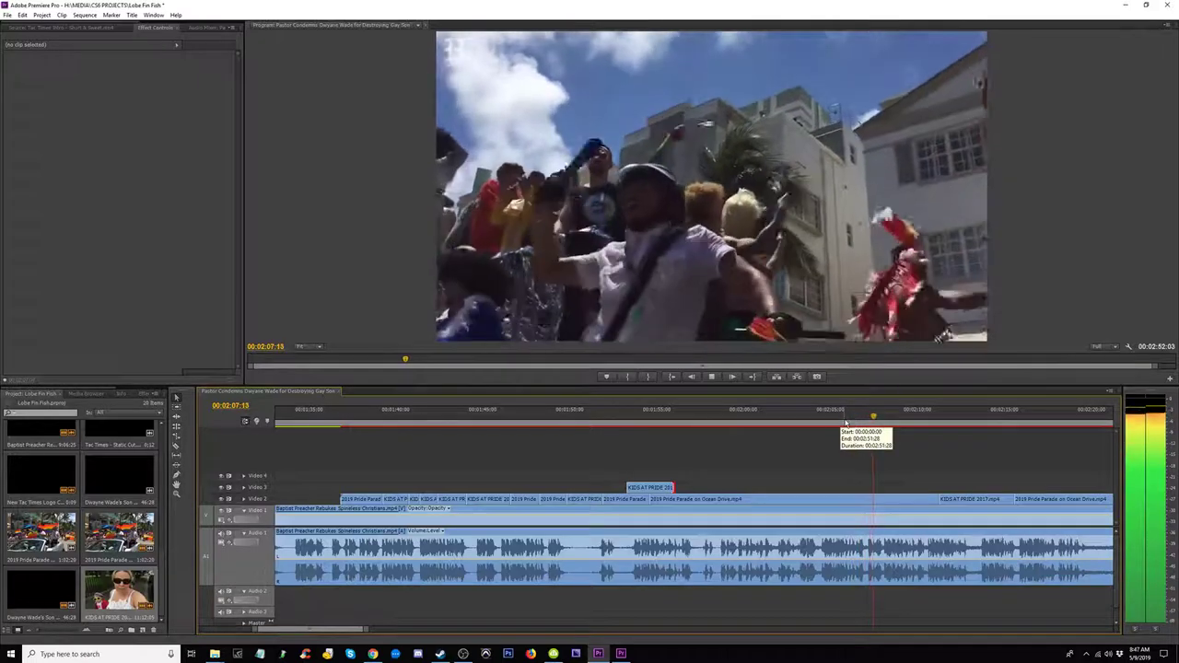
pyautogui.click(809, 423)
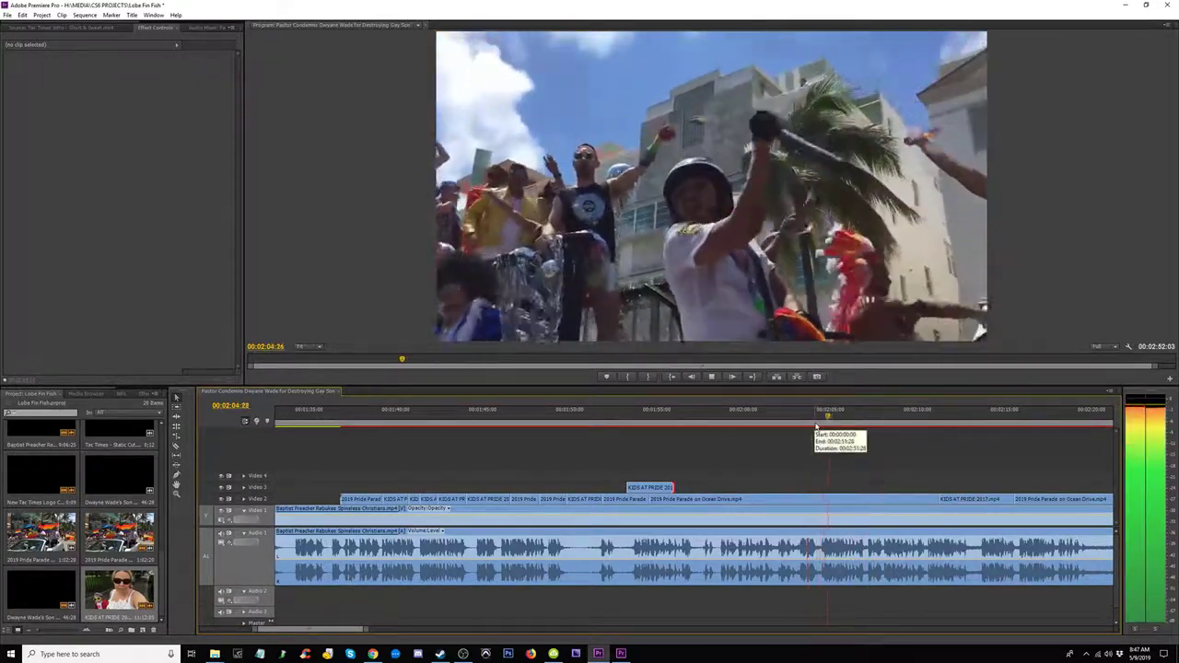
pyautogui.press('space')
pyautogui.moveTo(651, 493); pyautogui.dragTo(859, 489)
pyautogui.click(848, 413)
pyautogui.moveTo(850, 414); pyautogui.dragTo(879, 432)
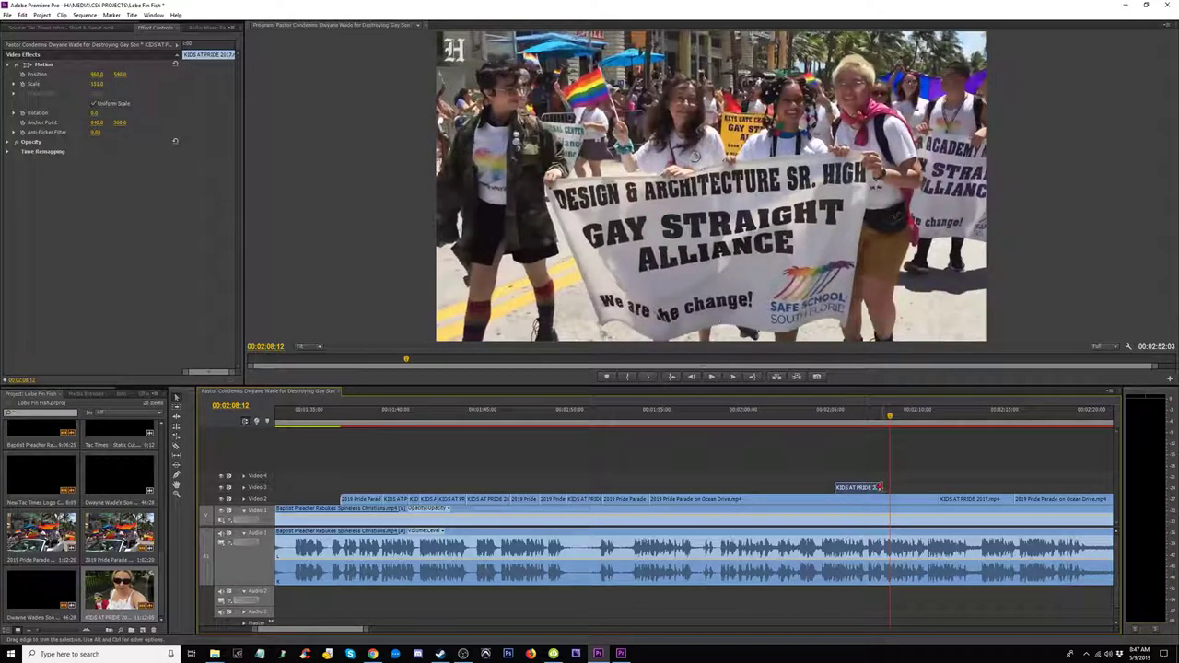
pyautogui.moveTo(866, 487)
pyautogui.mouseDown()
pyautogui.moveTo(875, 502)
pyautogui.moveTo(866, 499)
pyautogui.mouseUp()
# Step: Review the B-roll from about 00:02:04 to its end and play the transition back to the preacher
pyautogui.click(821, 420)
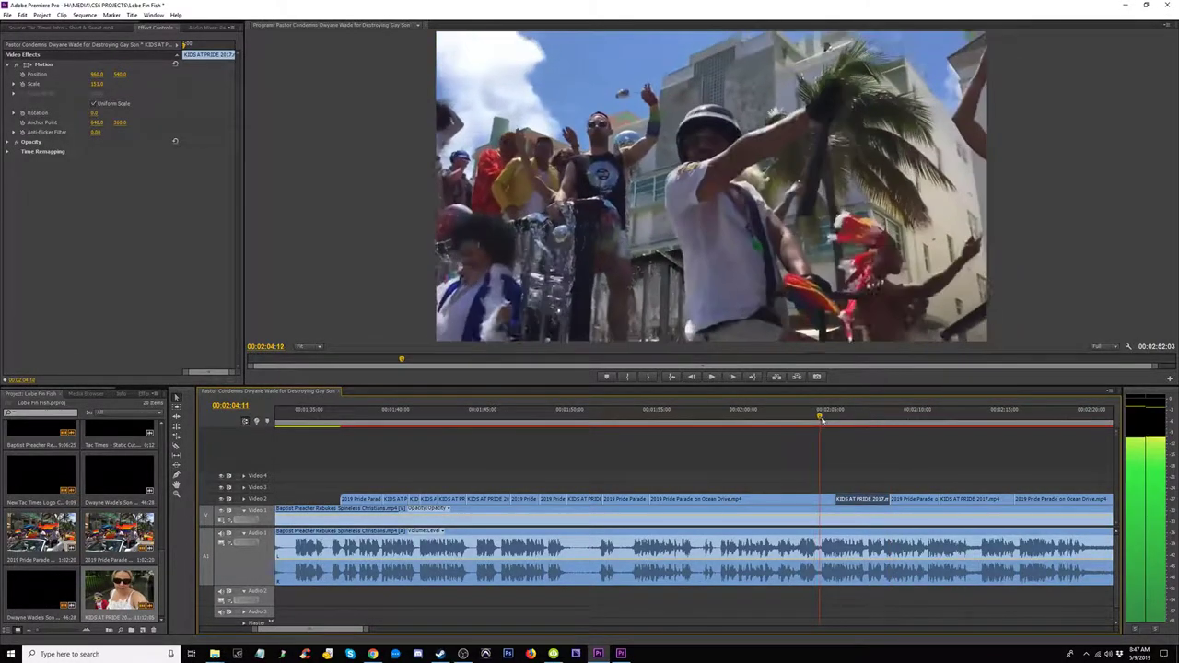
pyautogui.moveTo(840, 426); pyautogui.dragTo(903, 439)
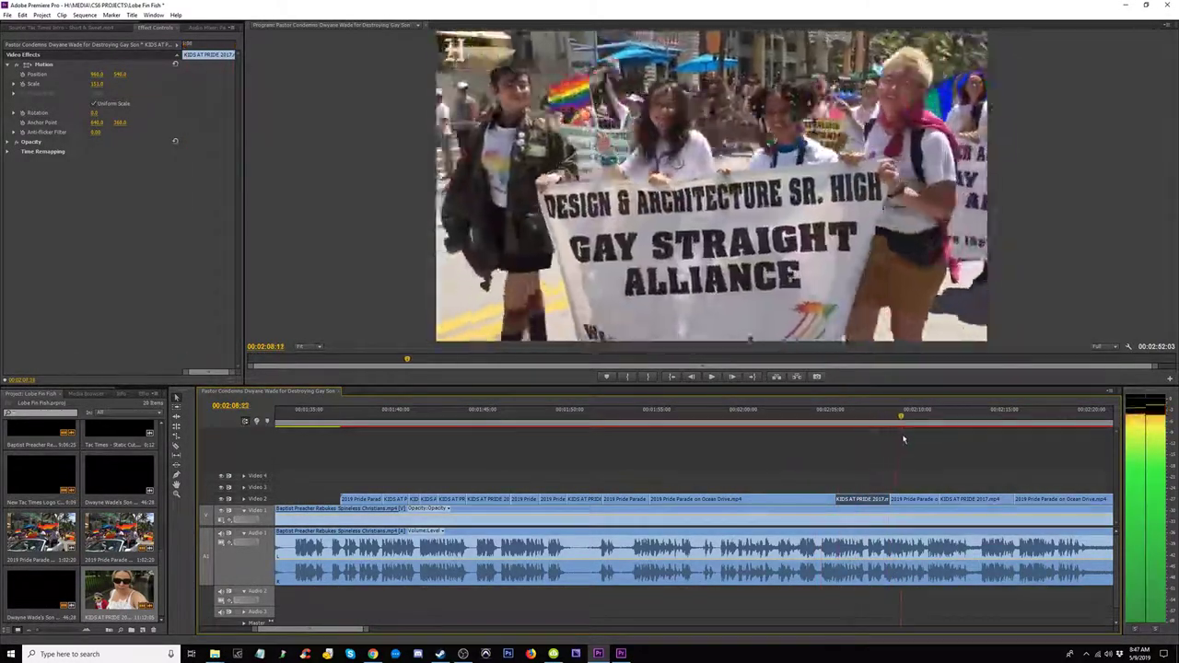
pyautogui.moveTo(647, 420)
pyautogui.mouseDown()
pyautogui.moveTo(604, 426)
pyautogui.moveTo(650, 430)
pyautogui.mouseUp()
pyautogui.moveTo(895, 443); pyautogui.dragTo(1061, 449)
pyautogui.press('-')
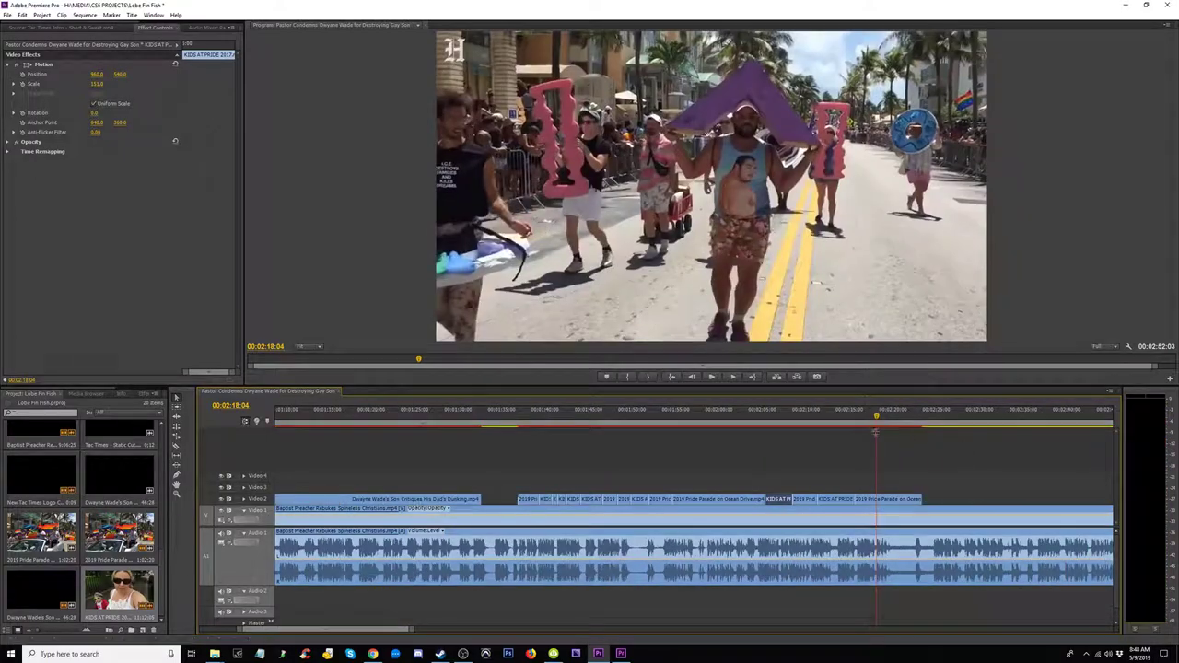
pyautogui.moveTo(877, 420); pyautogui.dragTo(913, 426)
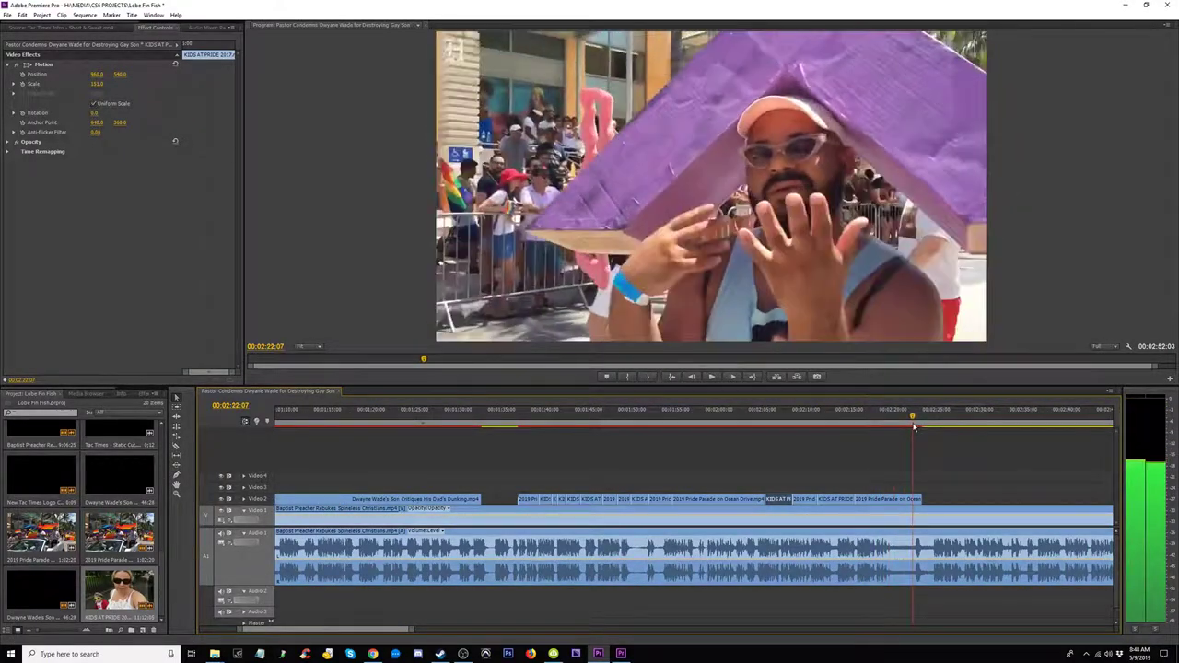
pyautogui.press('space')
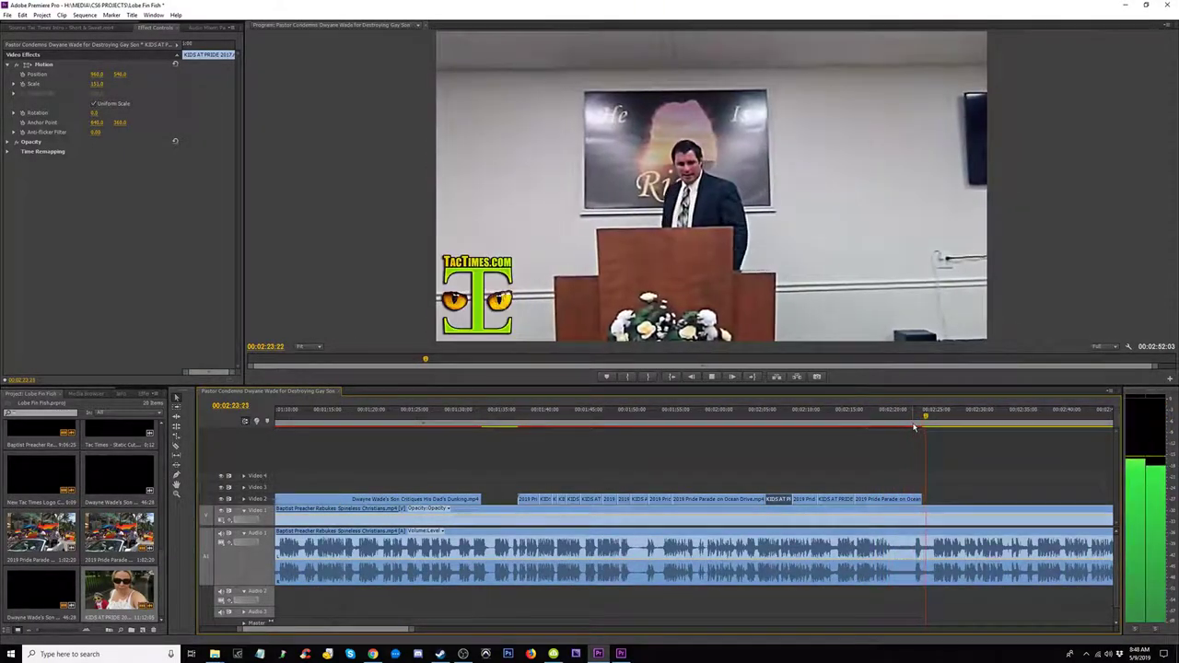
pyautogui.press('space')
# Step: Trim the end of the last 2019 Pride Parade piece on Video 2 to about 00:02:22 and play back the ending
pyautogui.moveTo(927, 498); pyautogui.dragTo(915, 499)
pyautogui.click(909, 417)
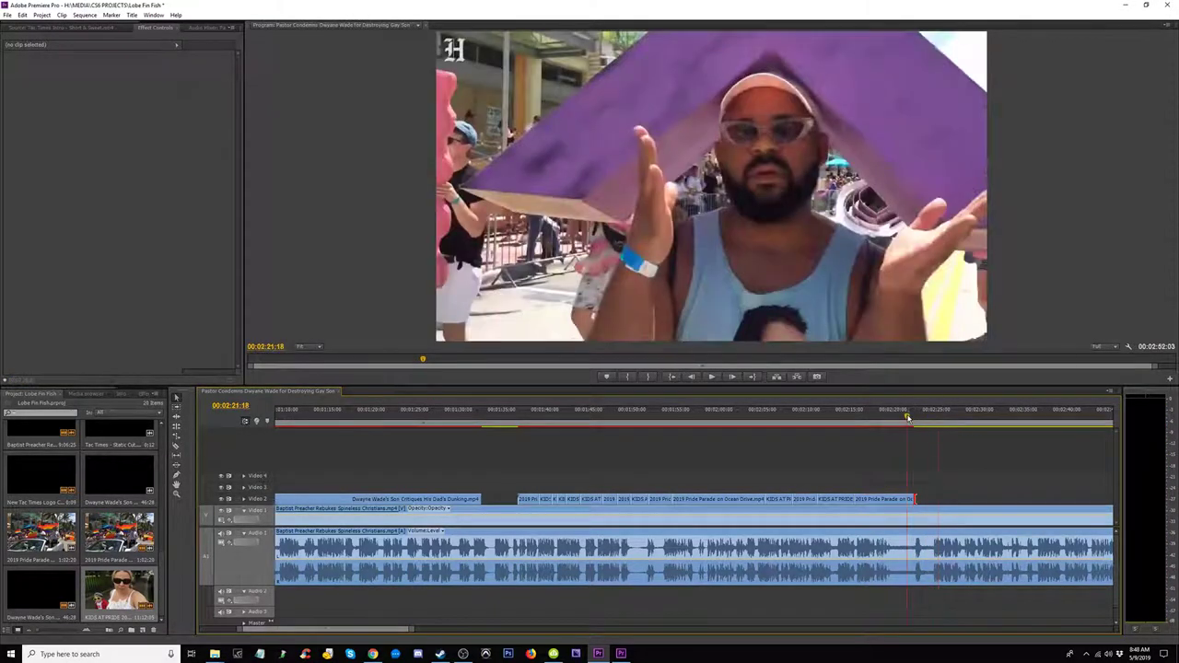
pyautogui.press('space')
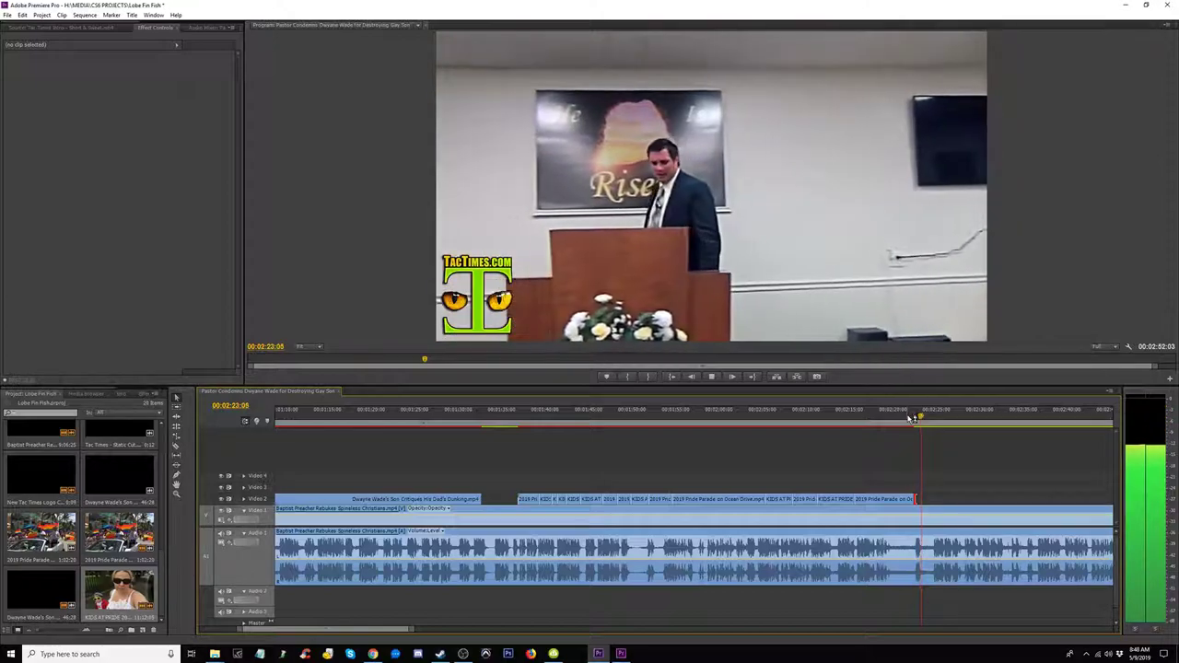
pyautogui.press('space')
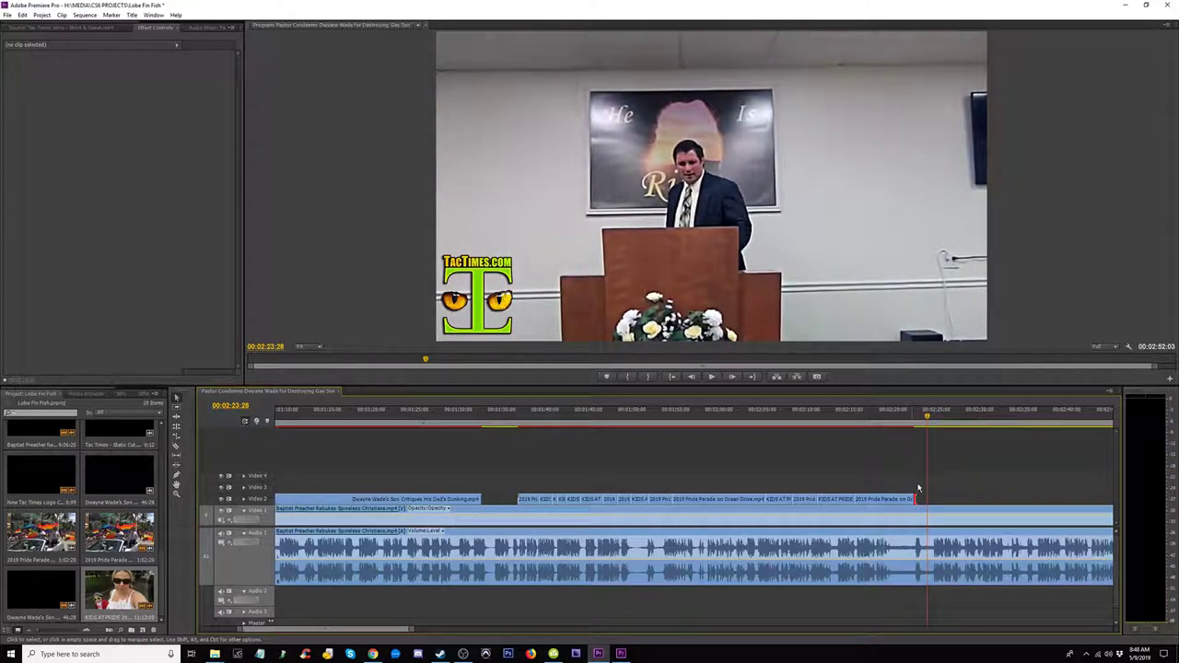
# Step: Shift all Video 2 B-roll pieces after the first parade piece later together, so the last one ends at about 00:02:24
pyautogui.moveTo(919, 488); pyautogui.dragTo(542, 481)
pyautogui.moveTo(903, 499); pyautogui.dragTo(919, 500)
pyautogui.click(540, 419)
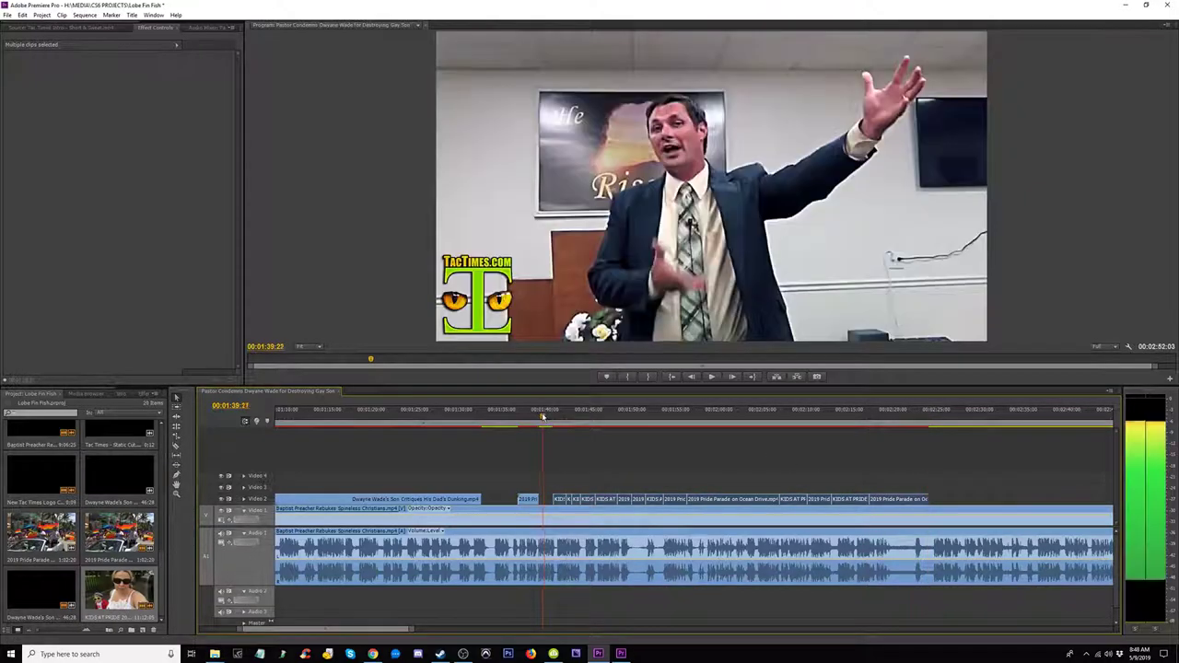
# Step: Move the first KIDS AT PRIDE 2017 pieces back against the opening parade piece and extend the following parade piece's start to about 00:01:46
pyautogui.moveTo(542, 419); pyautogui.dragTo(587, 501)
pyautogui.moveTo(623, 498); pyautogui.dragTo(604, 499)
pyautogui.click(532, 418)
pyautogui.moveTo(533, 418); pyautogui.dragTo(524, 420)
pyautogui.press('space')
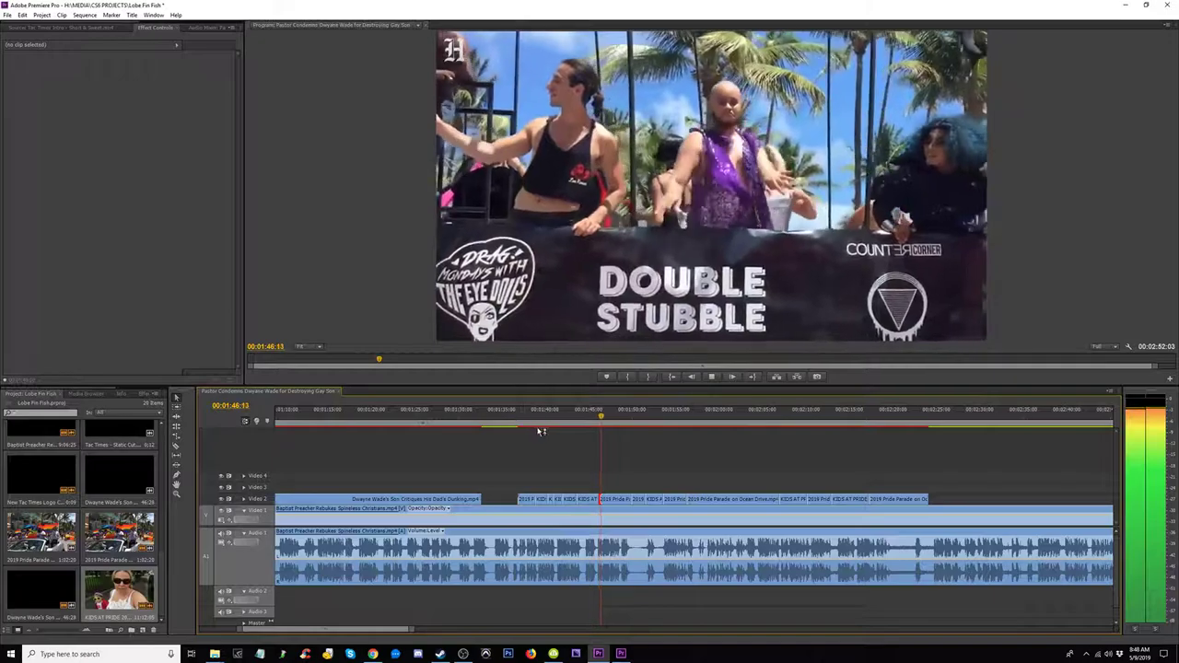
# Step: Replay the face-painting pieces from about 00:01:39 and check the cuts around 00:01:41
pyautogui.click(533, 414)
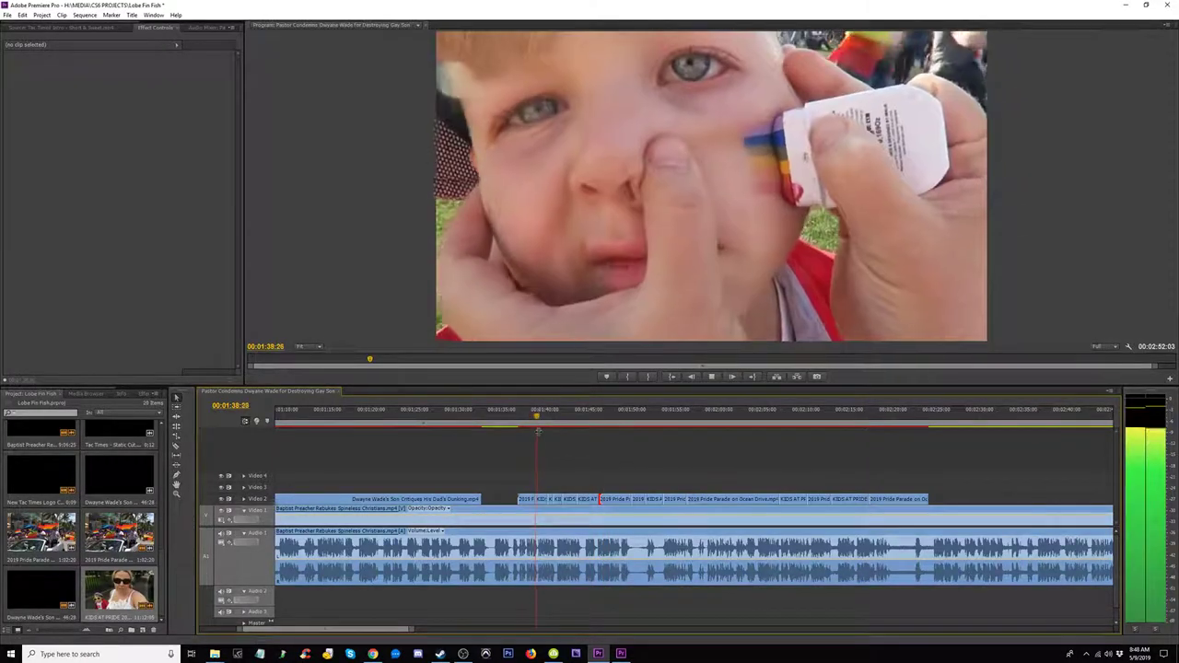
pyautogui.press('=')
pyautogui.press('=')
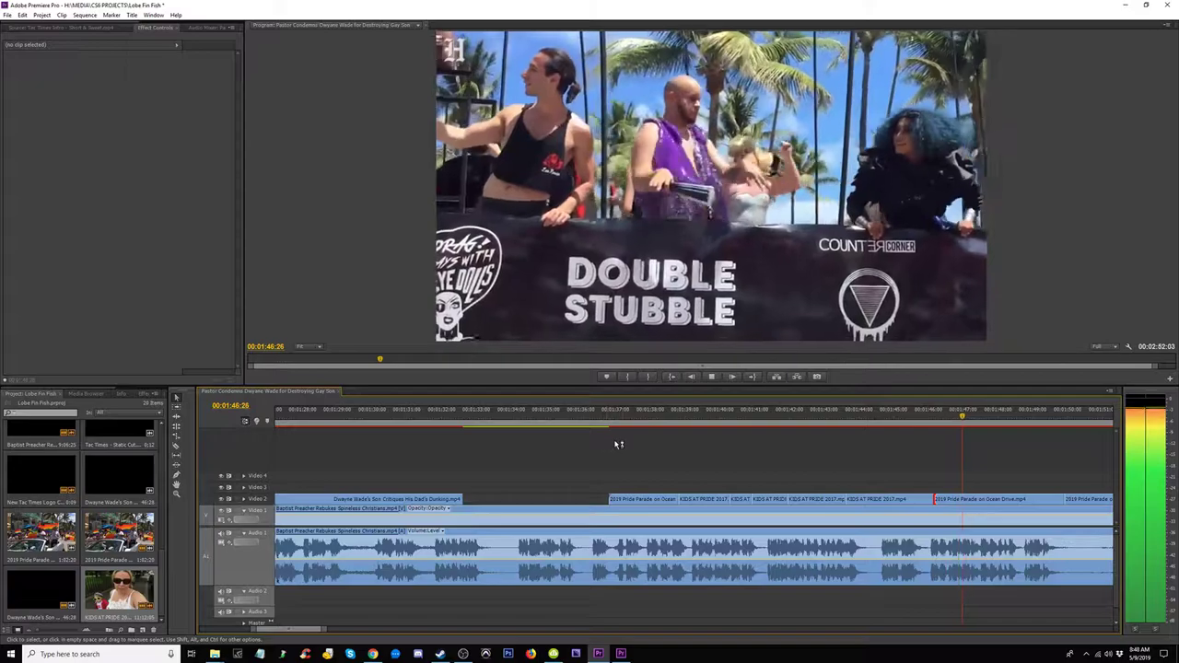
pyautogui.click(682, 419)
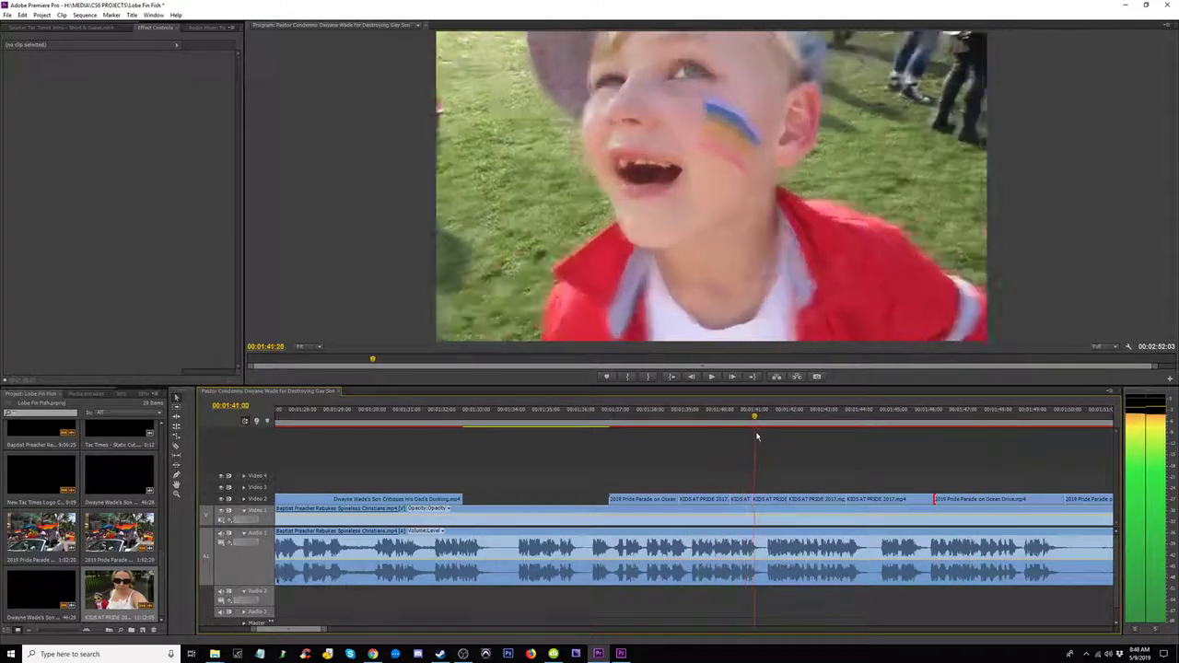
pyautogui.moveTo(757, 437); pyautogui.dragTo(776, 441)
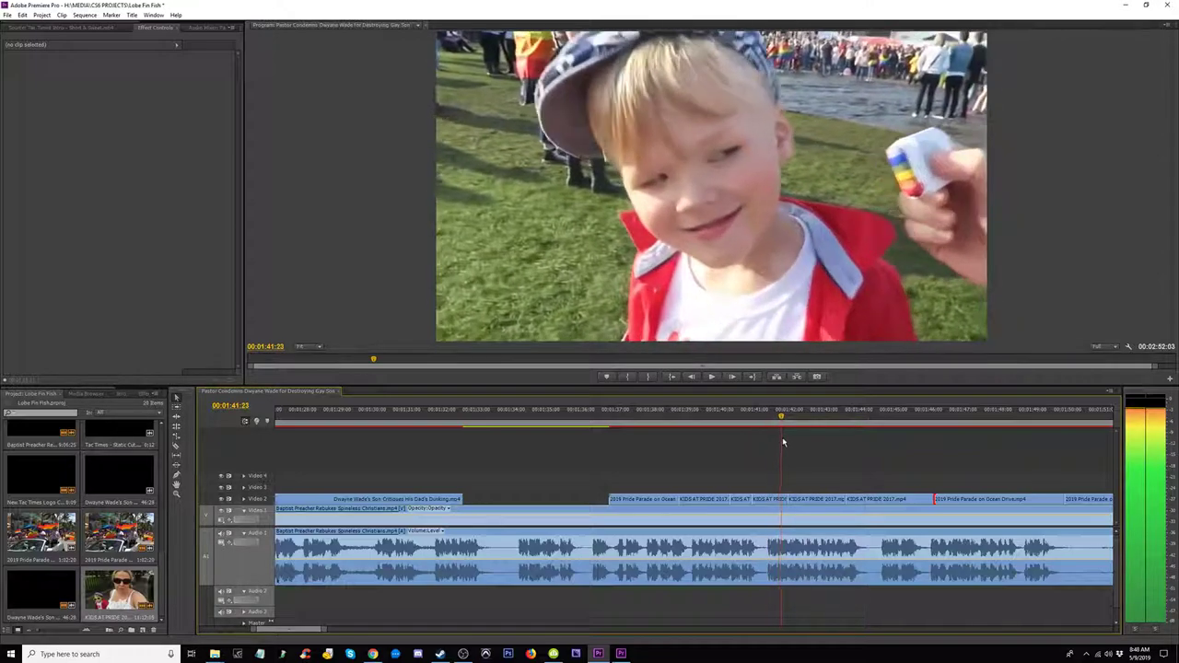
# Step: Move the cut between the KIDS AT PRIDE 2017 face-painting pieces on Video 2 to about 00:01:42:19
pyautogui.moveTo(810, 449); pyautogui.dragTo(812, 452)
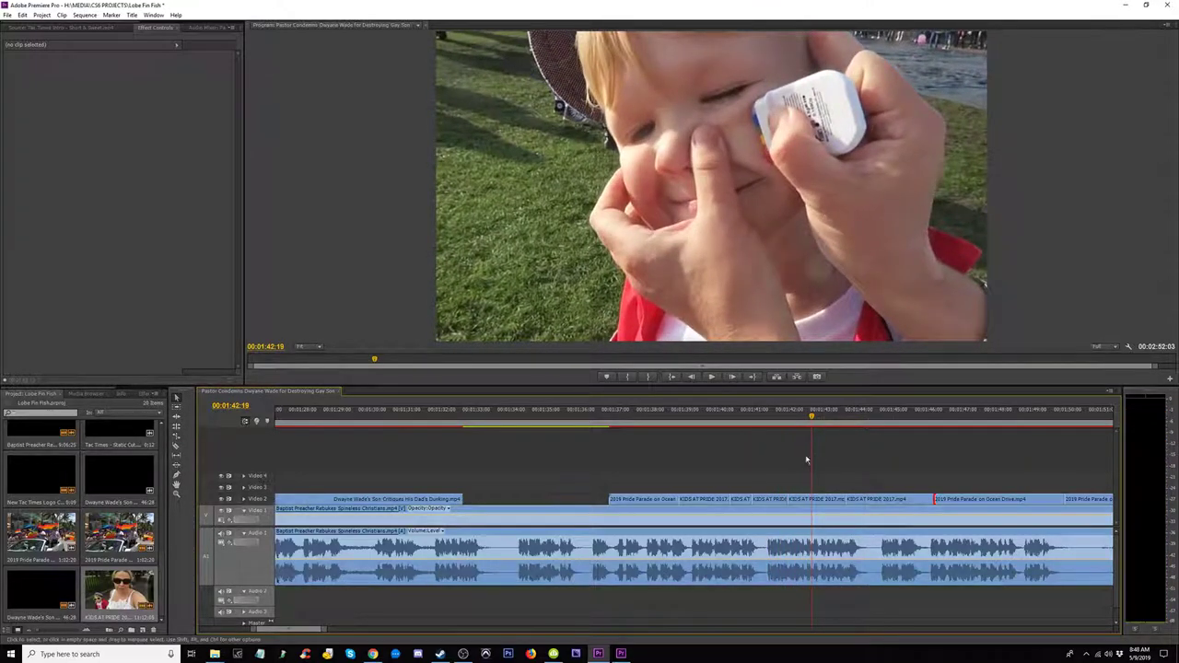
pyautogui.moveTo(789, 503); pyautogui.dragTo(811, 489)
pyautogui.moveTo(811, 417)
pyautogui.mouseDown()
pyautogui.moveTo(771, 417)
pyautogui.moveTo(790, 417)
pyautogui.mouseUp()
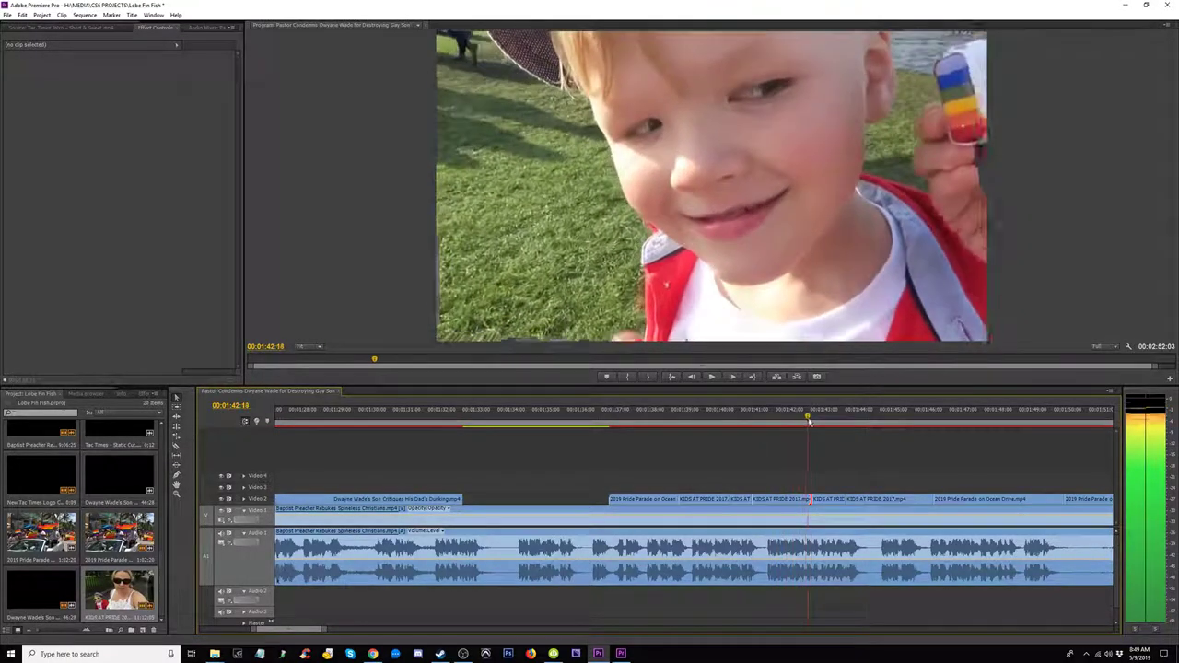
# Step: Play back the Video 2 B-roll from the face-painting pieces through the end of the last parade piece
pyautogui.moveTo(860, 436); pyautogui.dragTo(972, 431)
pyautogui.click(686, 431)
pyautogui.press('space')
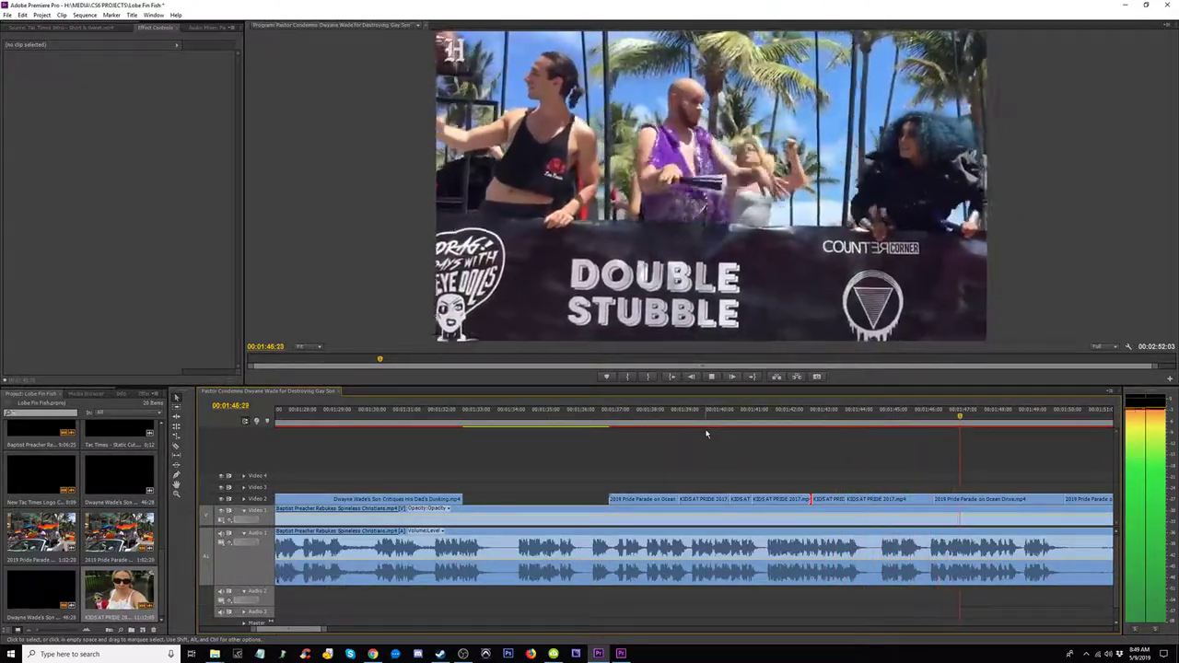
pyautogui.press('-')
pyautogui.press('-')
pyautogui.press('-')
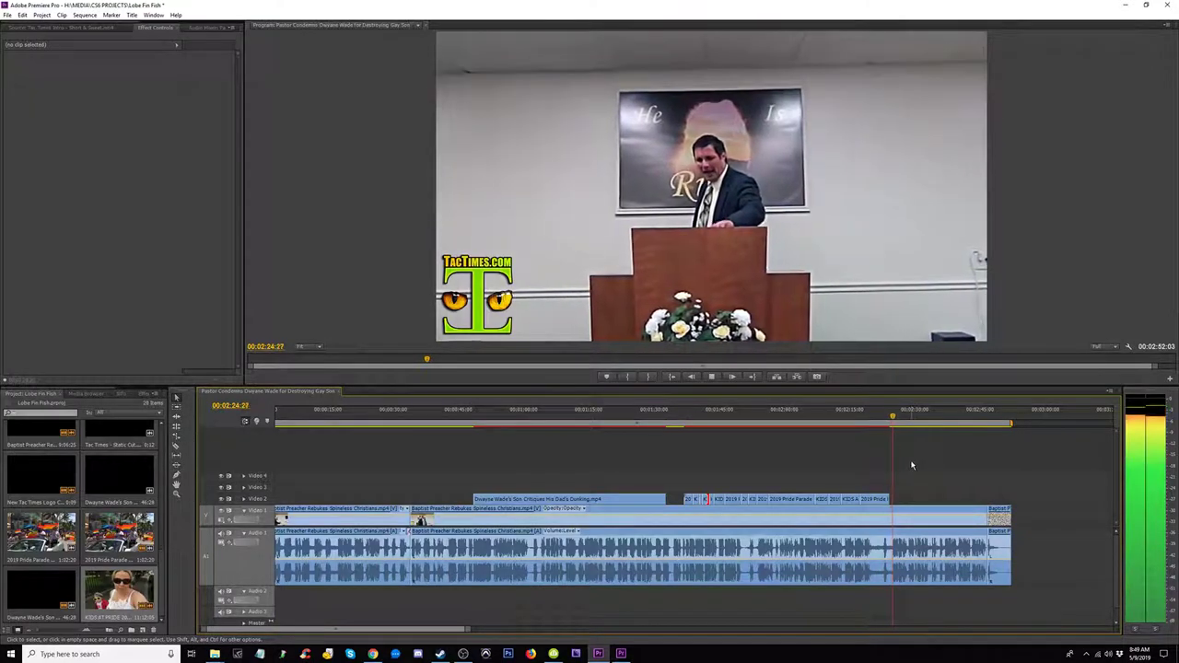
# Step: Move all the Video 2 B-roll clips down onto Video 1 at the same times and save the project
pyautogui.moveTo(920, 475); pyautogui.dragTo(475, 503)
pyautogui.press('-')
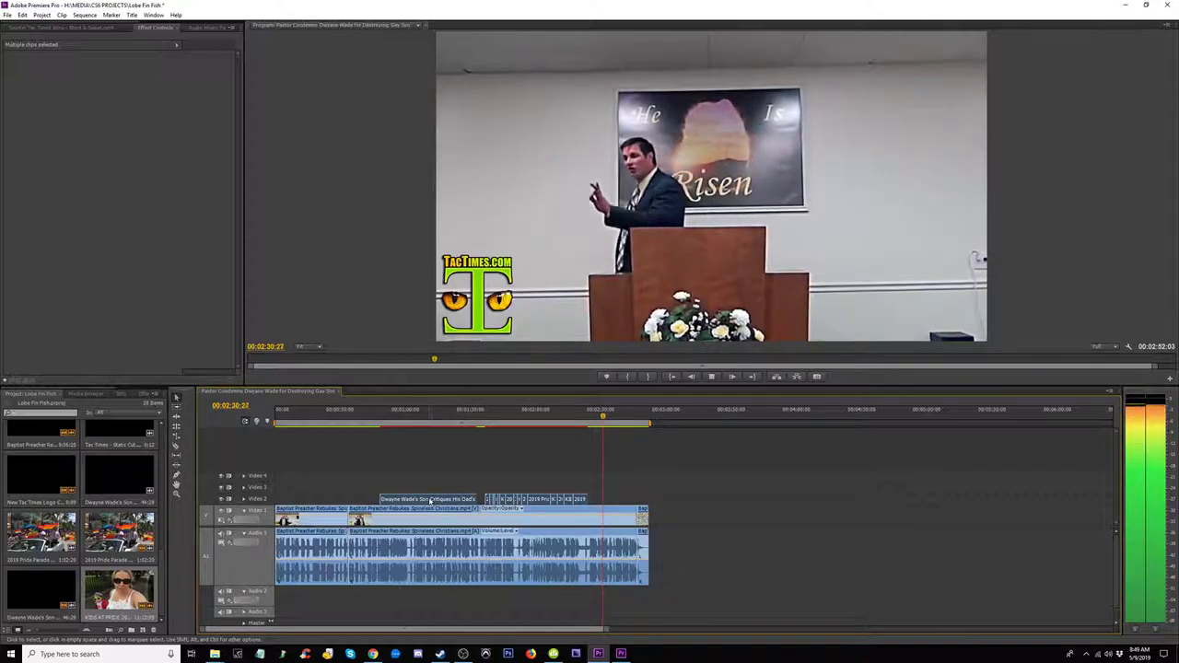
pyautogui.moveTo(429, 502); pyautogui.dragTo(431, 509)
pyautogui.press('-')
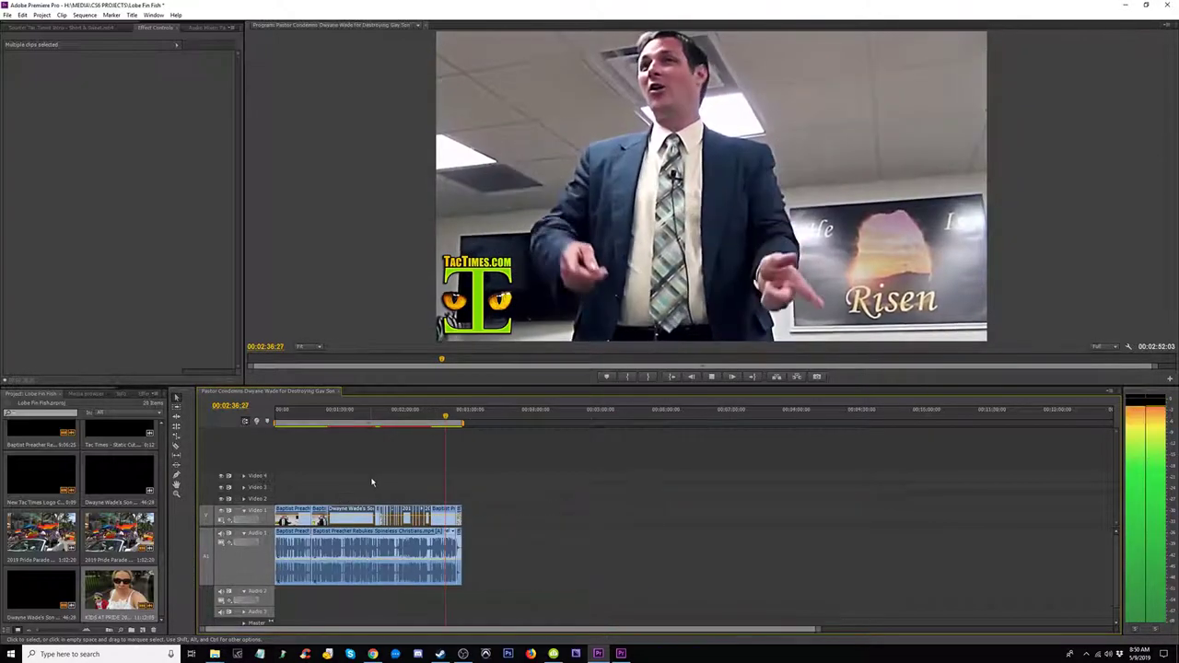
pyautogui.press('=')
pyautogui.press('space')
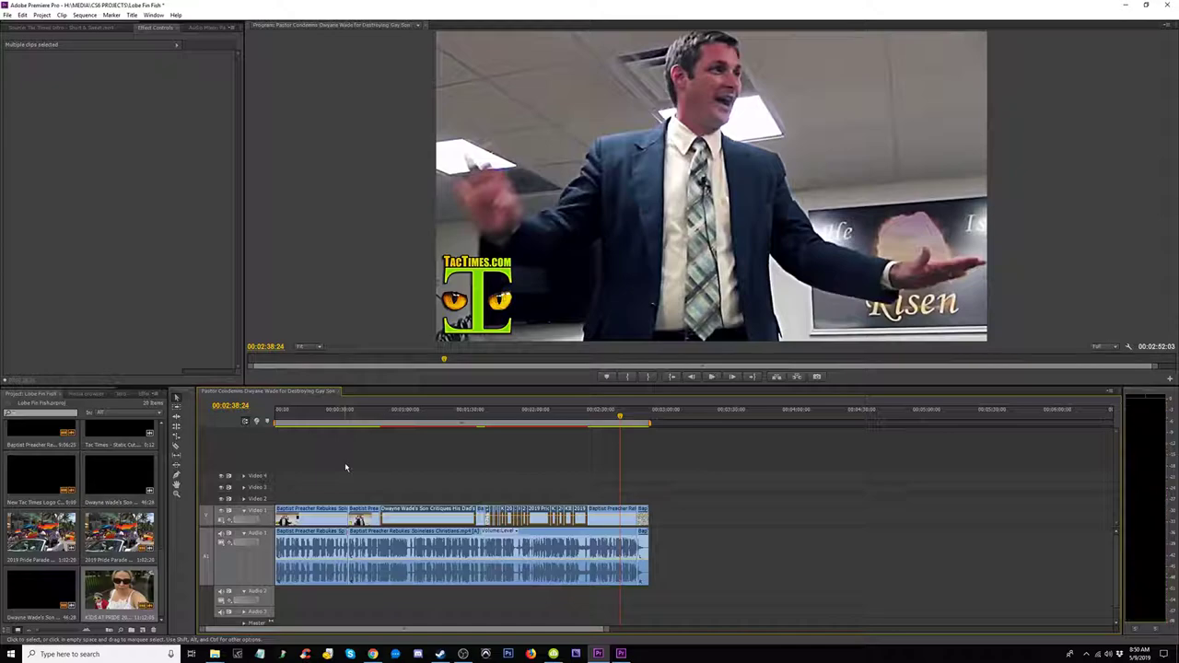
pyautogui.hotkey('ctrl', 's')
# Step: Play back the assembled sequence from about 00:00:18 to review the edit
pyautogui.click(322, 417)
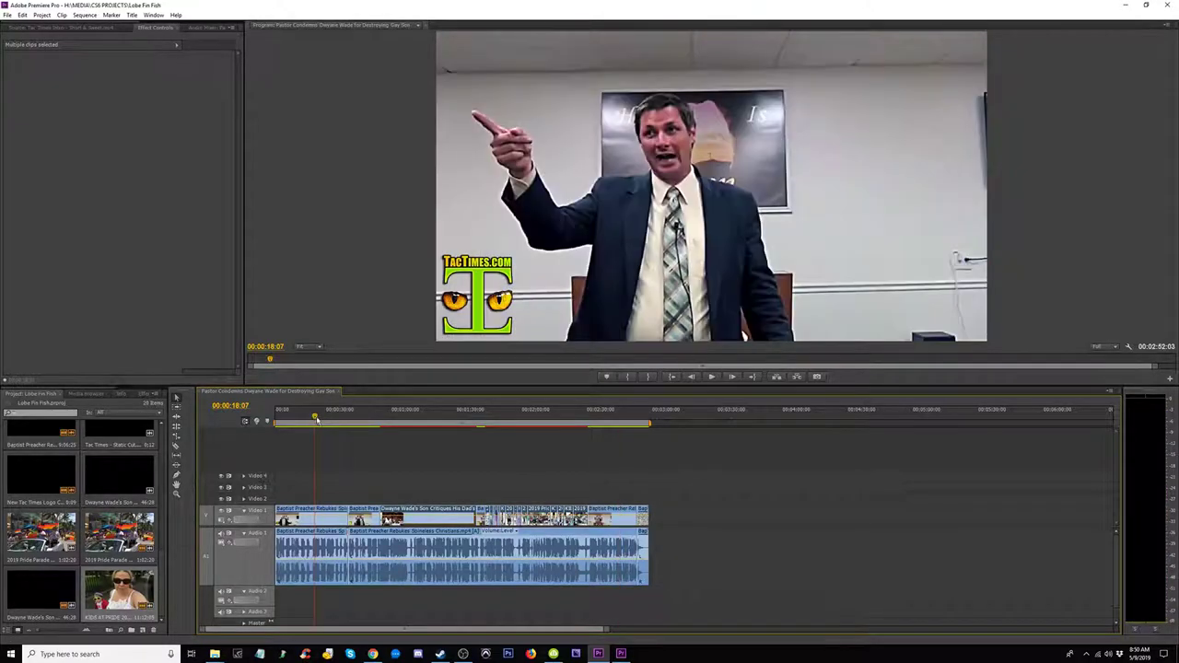
pyautogui.press('=')
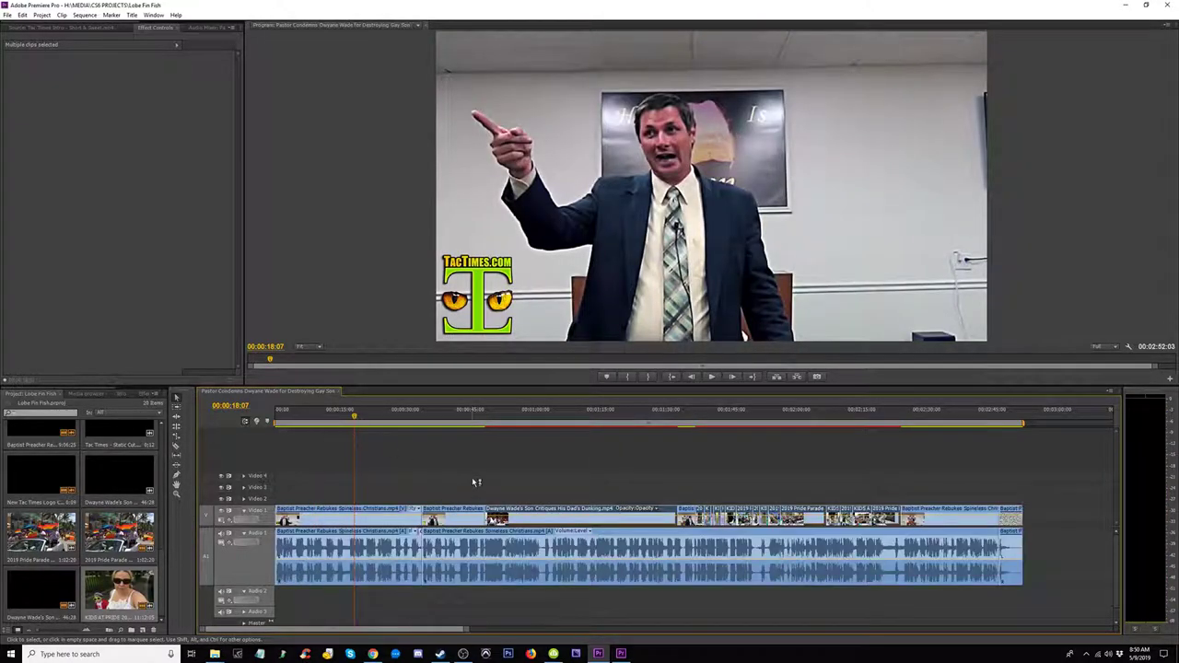
pyautogui.press('space')
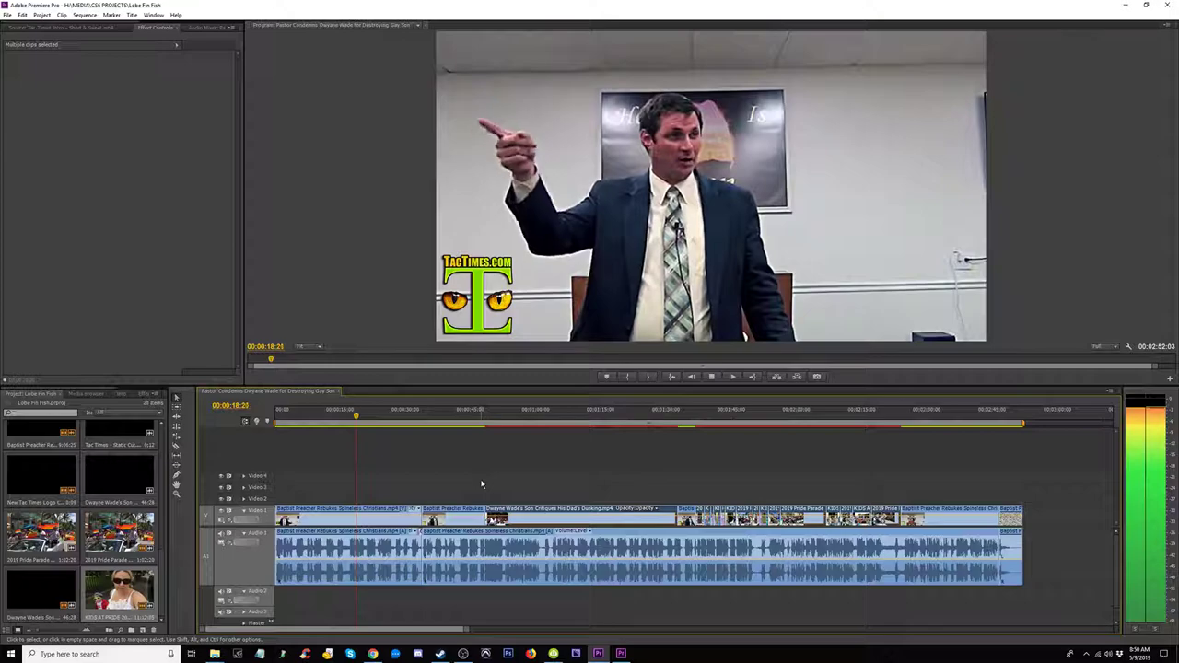
pyautogui.click(386, 419)
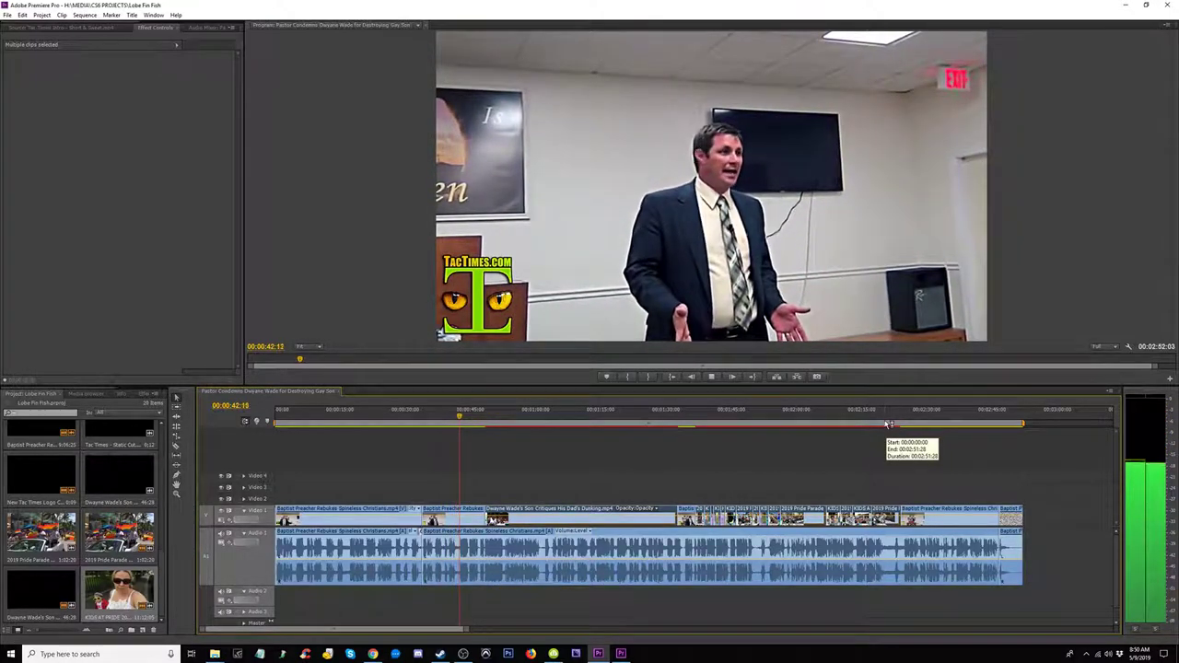
# Step: Switch to Chrome and search YouTube for "gay parade"
pyautogui.click(373, 654)
pyautogui.click(404, 80)
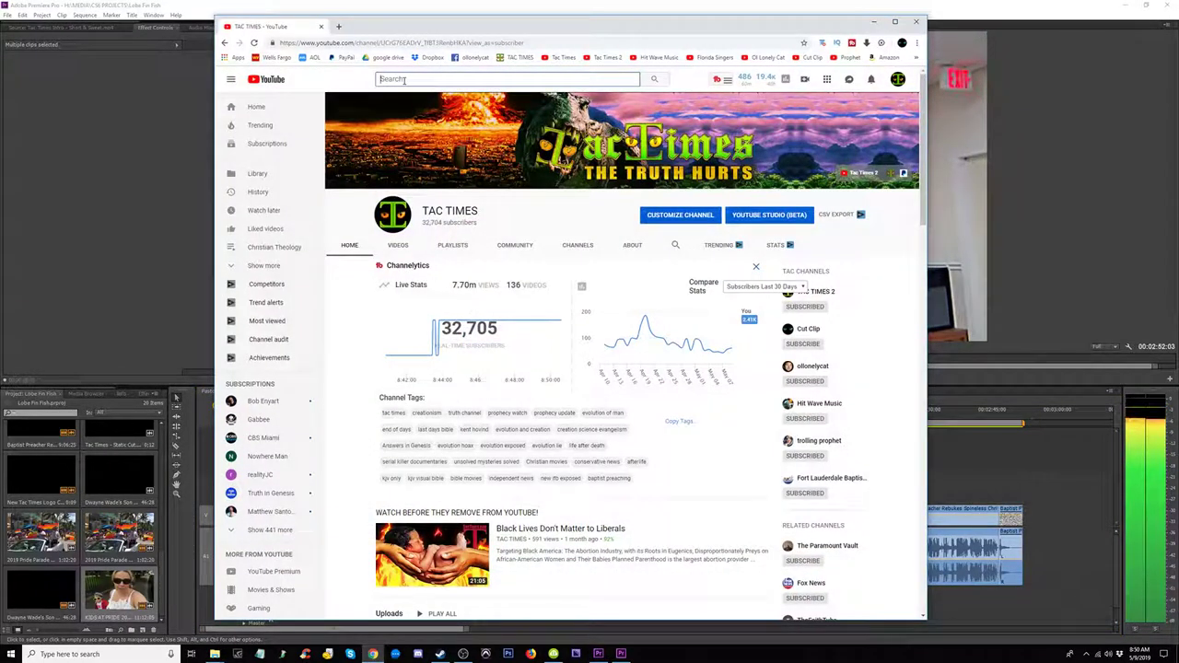
pyautogui.write('gay pa')
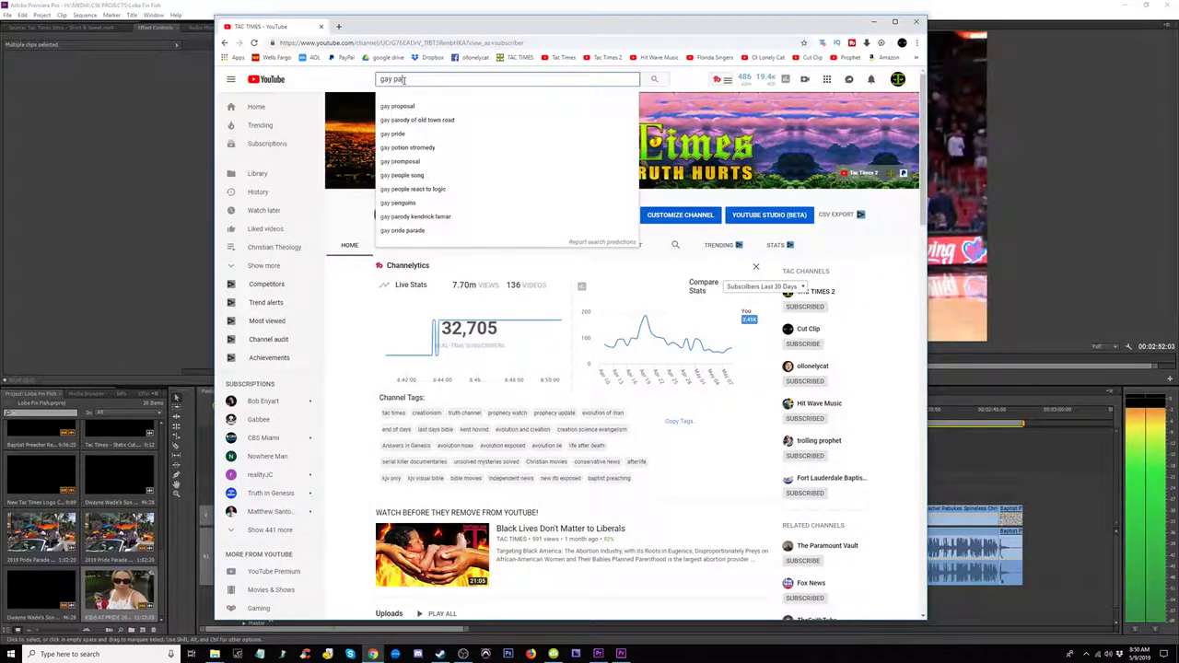
pyautogui.write('rade')
pyautogui.press('Return')
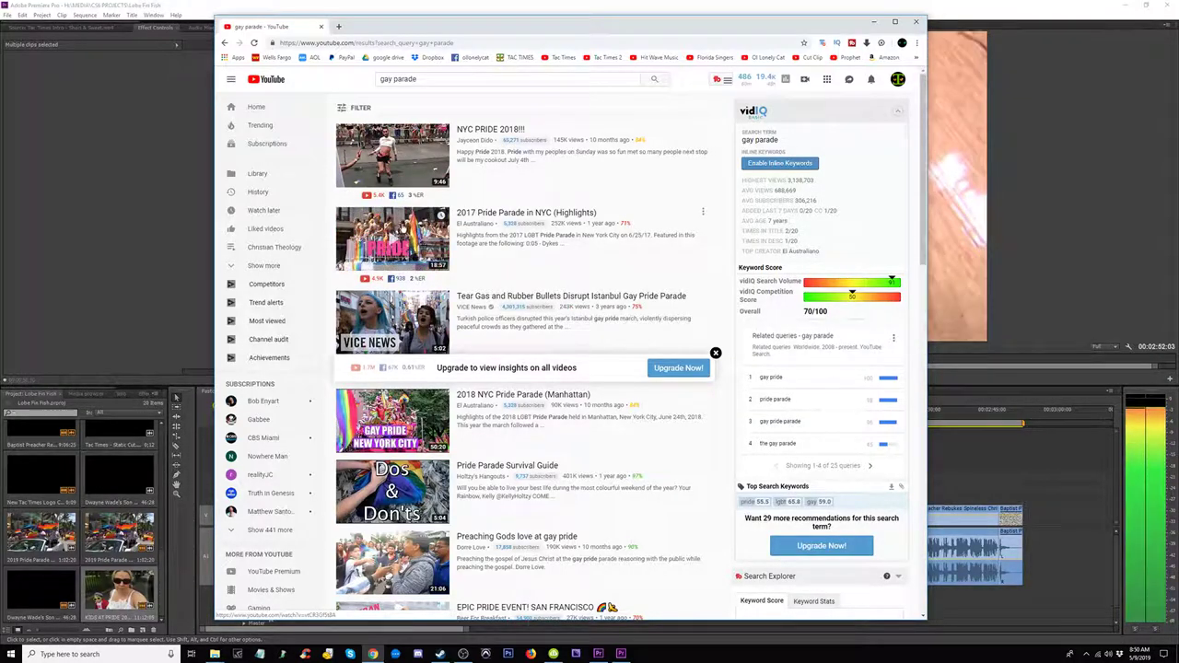
# Step: Open the "2017 Pride Parade in NYC (Highlights)" video and skim its footage for usable shots
pyautogui.click(403, 236)
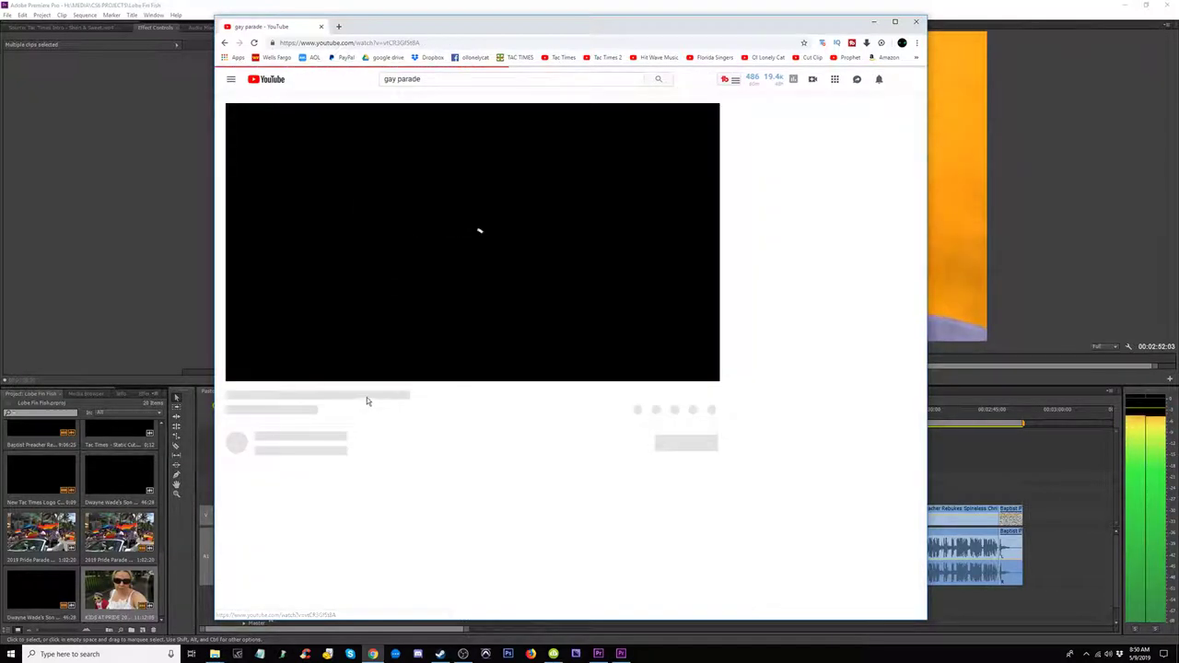
pyautogui.click(339, 361)
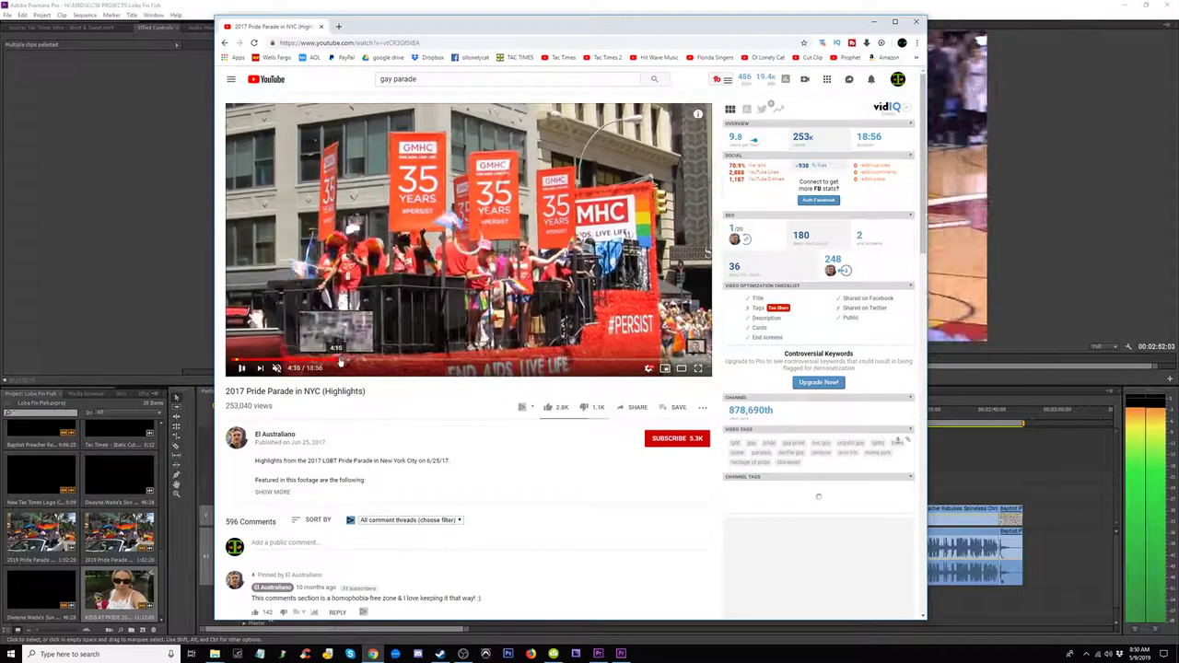
pyautogui.moveTo(340, 360); pyautogui.dragTo(561, 381)
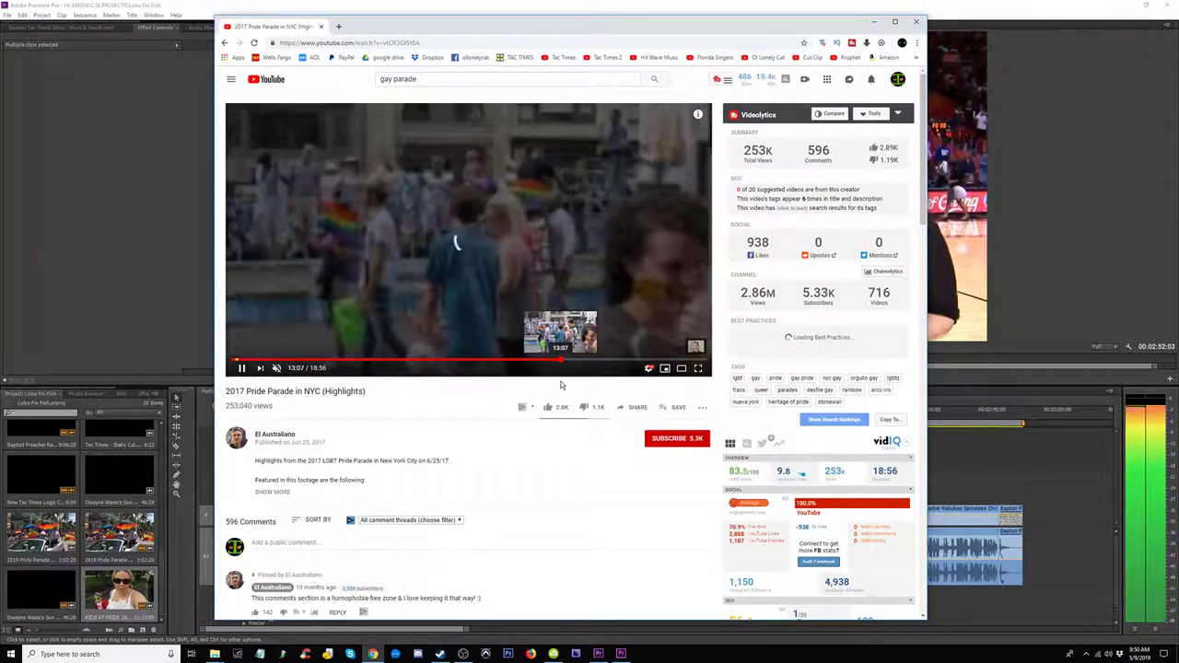
pyautogui.click(632, 364)
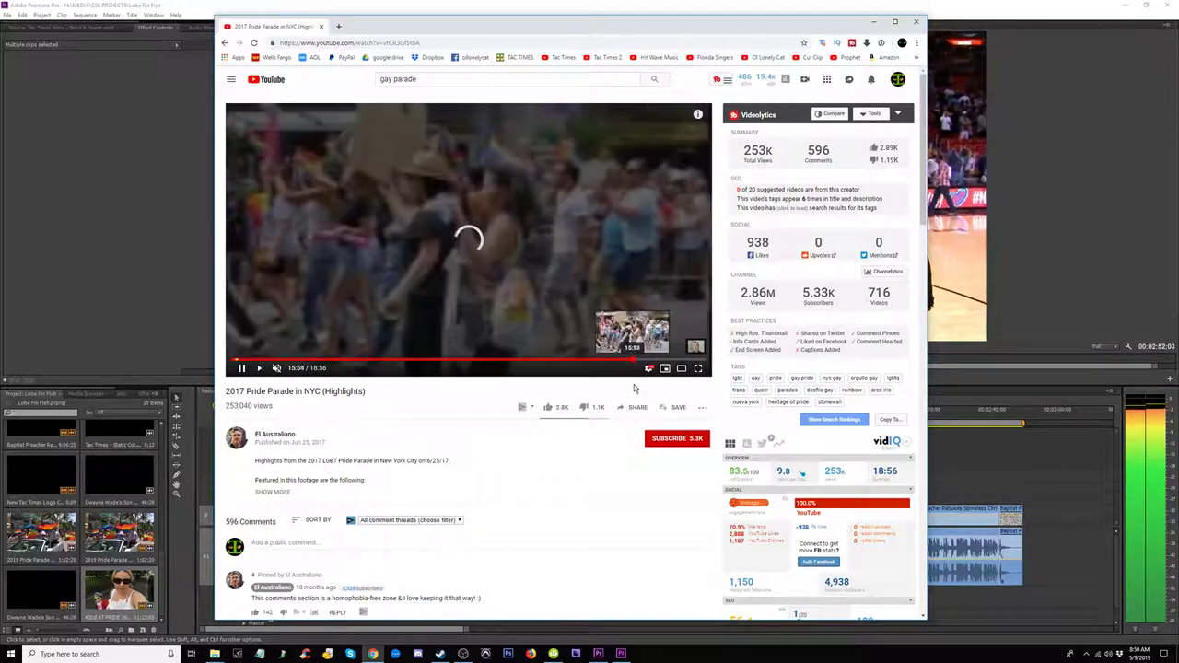
pyautogui.click(536, 367)
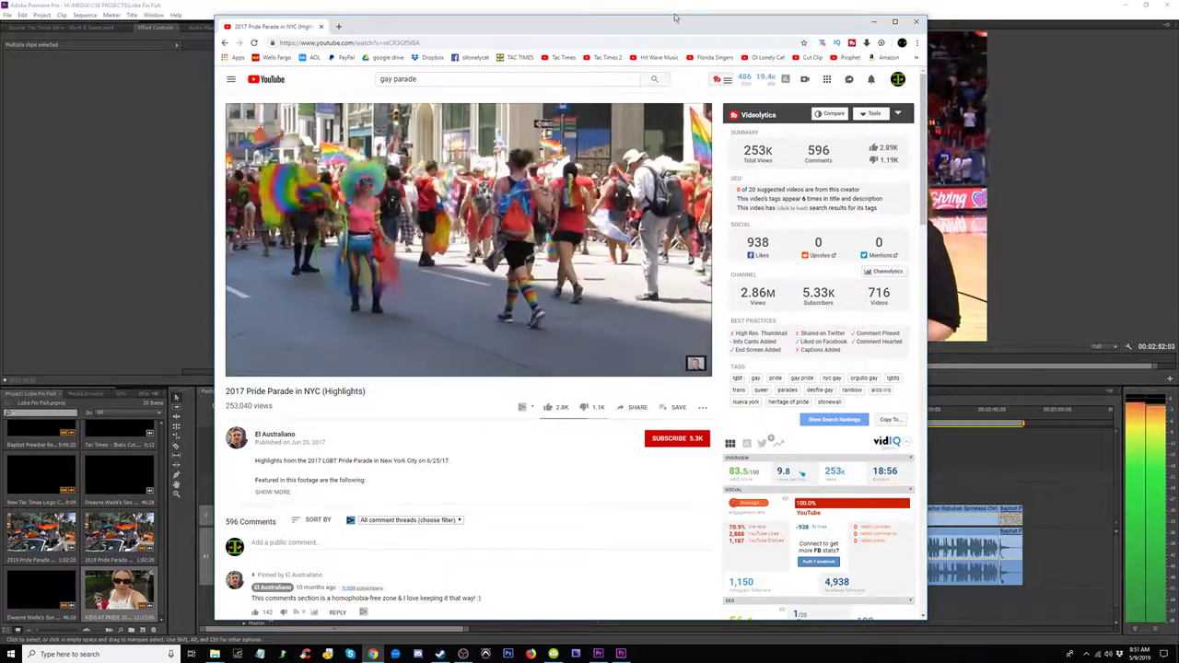
pyautogui.moveTo(675, 17); pyautogui.dragTo(512, 22)
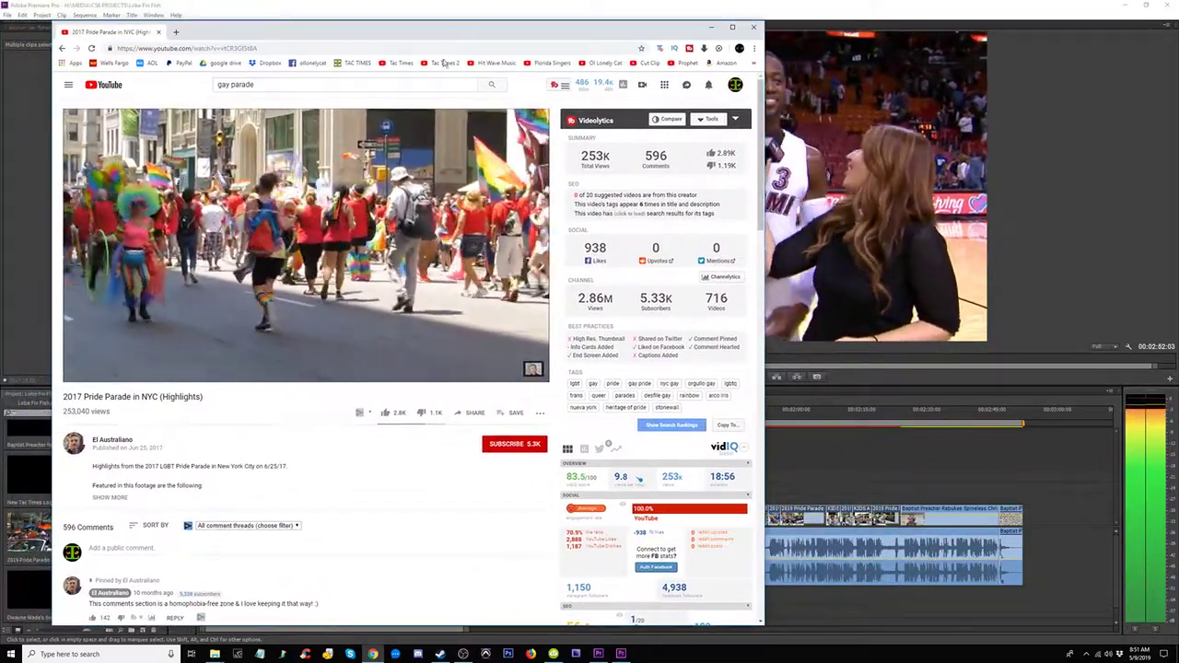
pyautogui.click(337, 365)
# Step: Browse the recommended videos beside the NYC parade video and skim its footage again
pyautogui.scroll(-1, 443, 451)
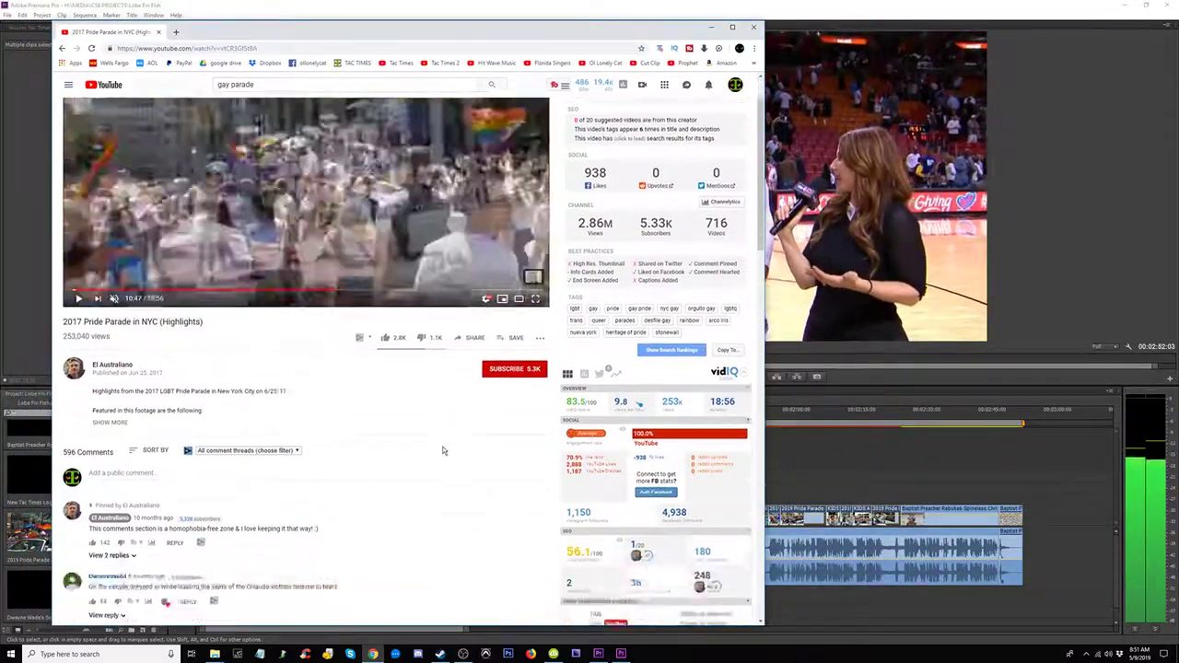
pyautogui.scroll(-15, 442, 451)
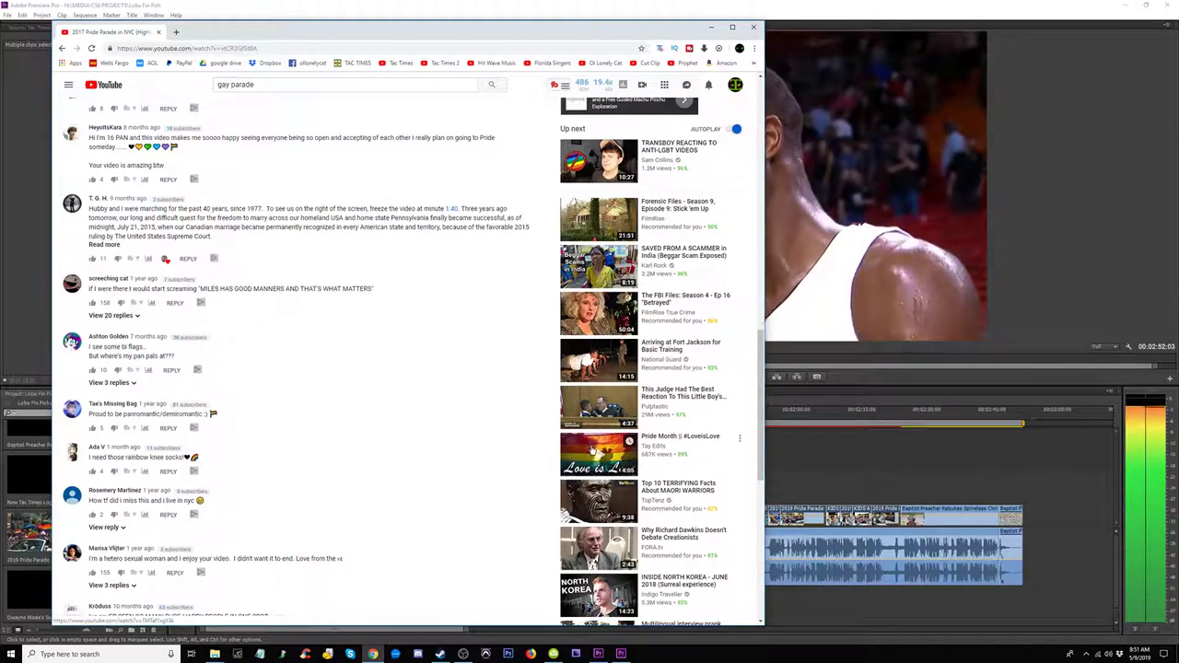
pyautogui.scroll(15, 594, 450)
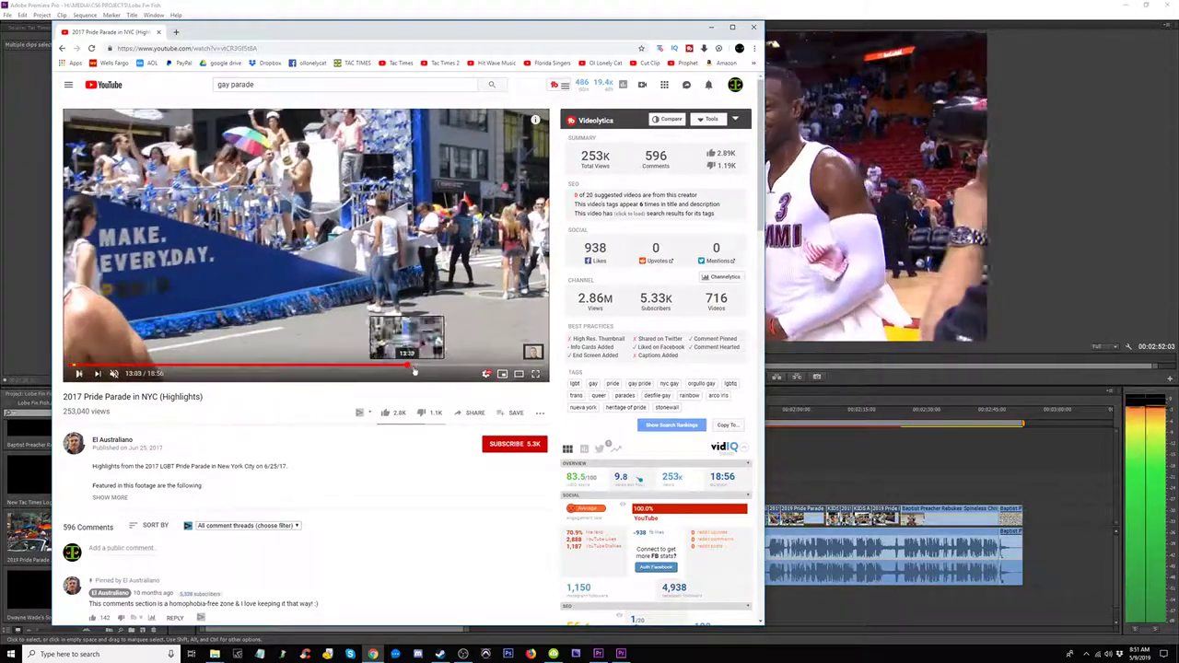
pyautogui.moveTo(396, 369); pyautogui.dragTo(155, 369)
# Step: Search YouTube for "gay pride" and open the "Family Guy - Peter Goes To Gay Pride Day" video
pyautogui.doubleClick(235, 87)
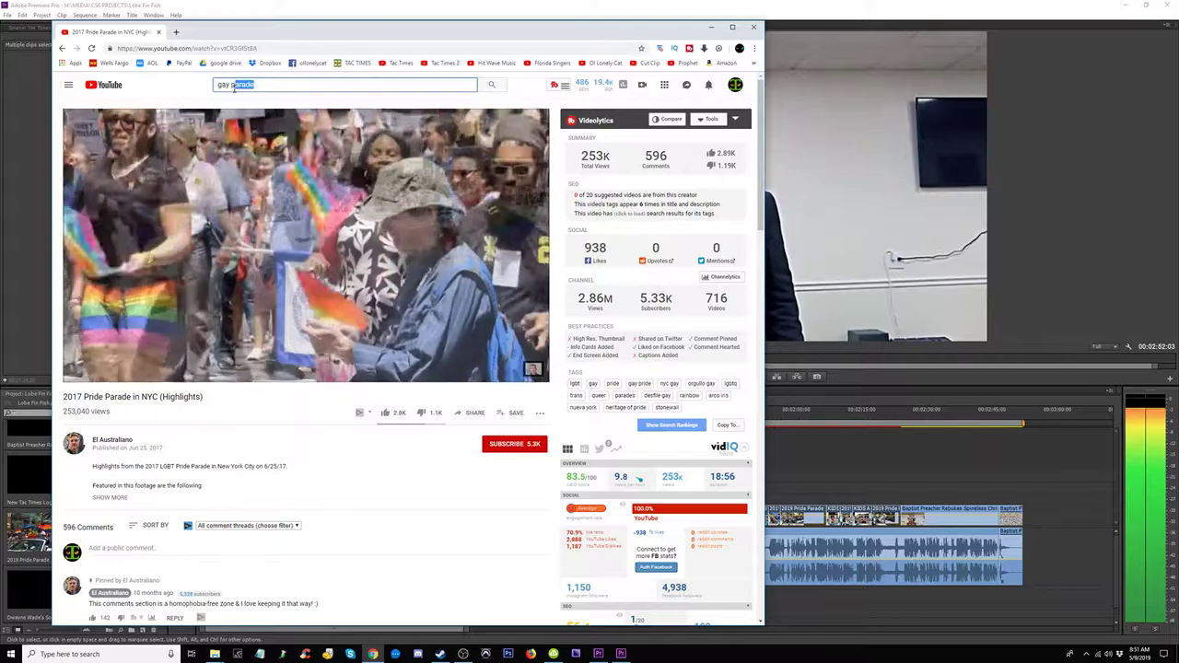
pyautogui.write('pride')
pyautogui.press('Return')
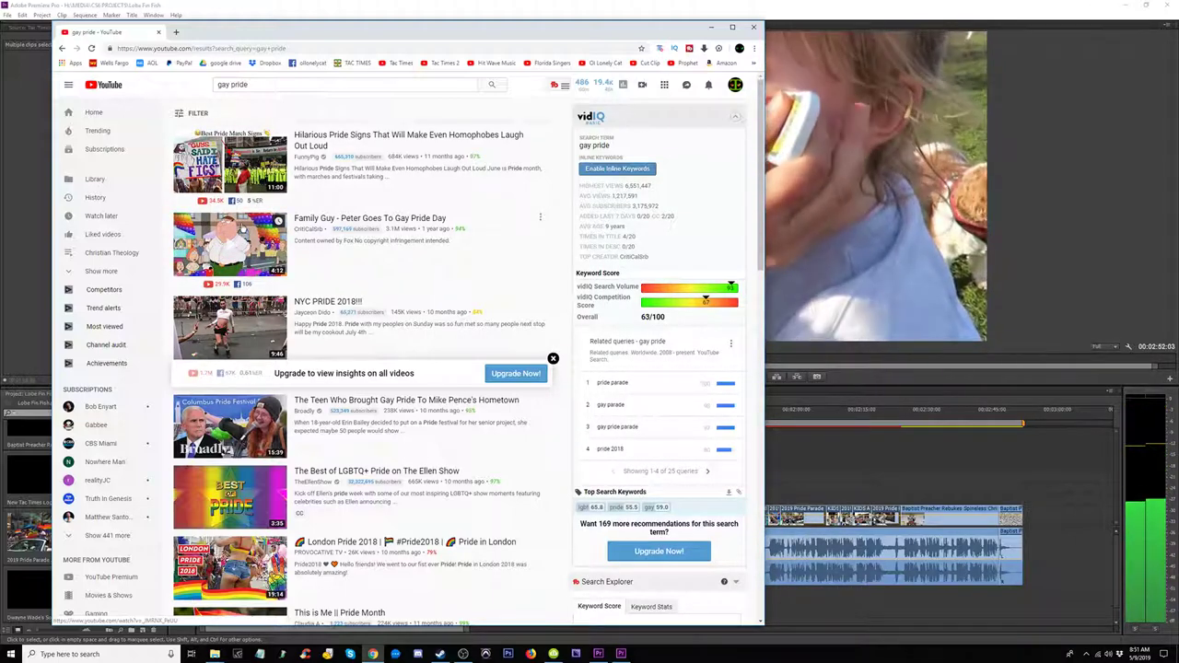
pyautogui.click(243, 236)
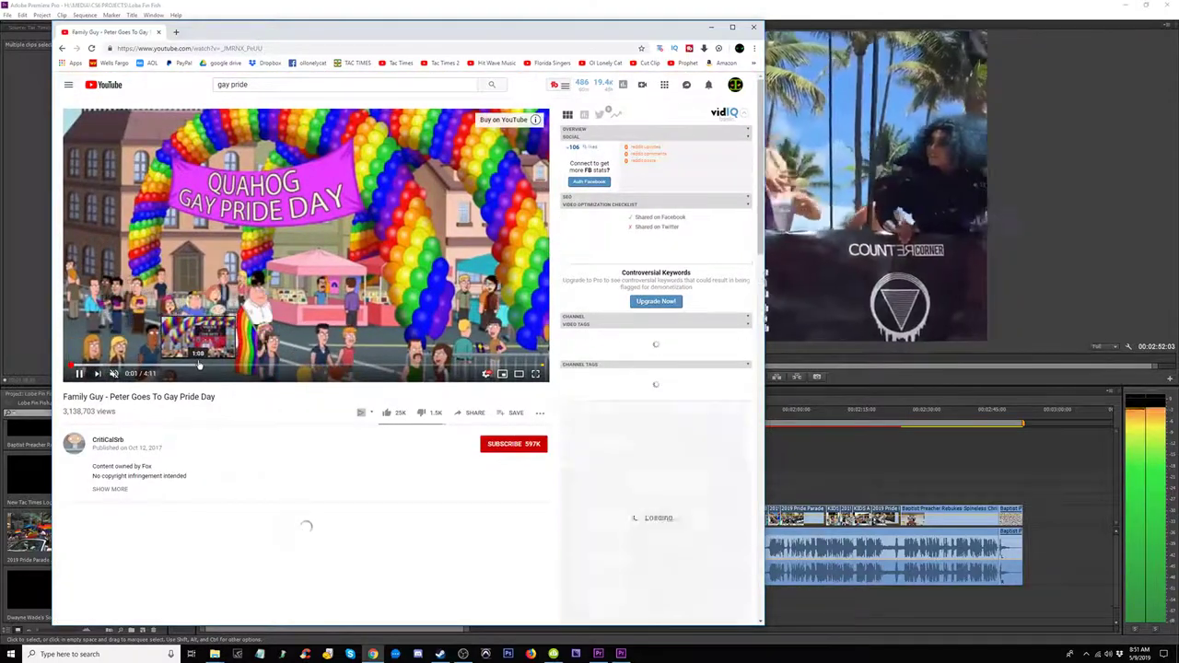
# Step: Skim the Family Guy video for the pride parade scene and pause it at about 0:26
pyautogui.click(126, 367)
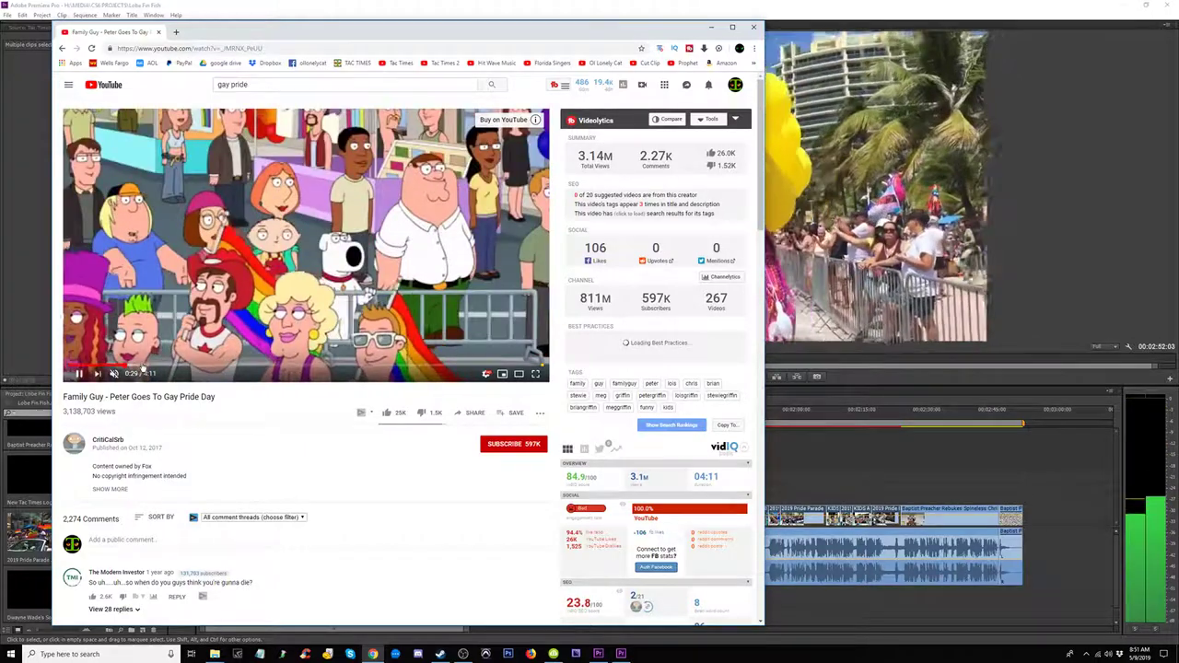
pyautogui.click(219, 367)
pyautogui.moveTo(223, 367); pyautogui.dragTo(113, 378)
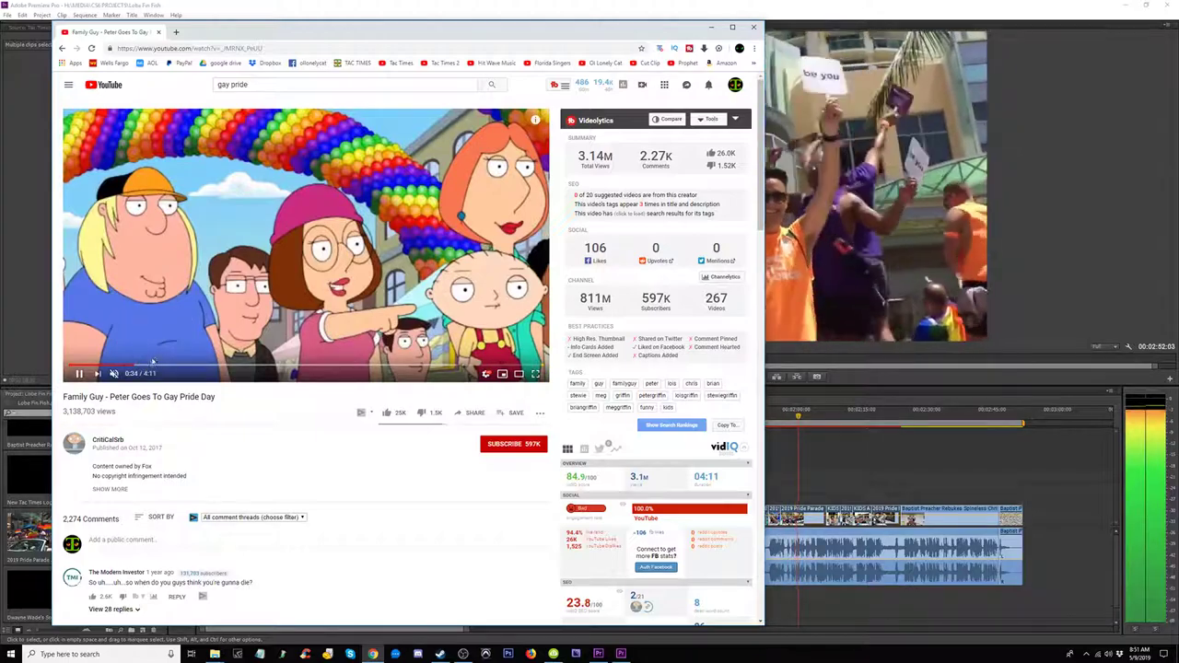
pyautogui.click(127, 365)
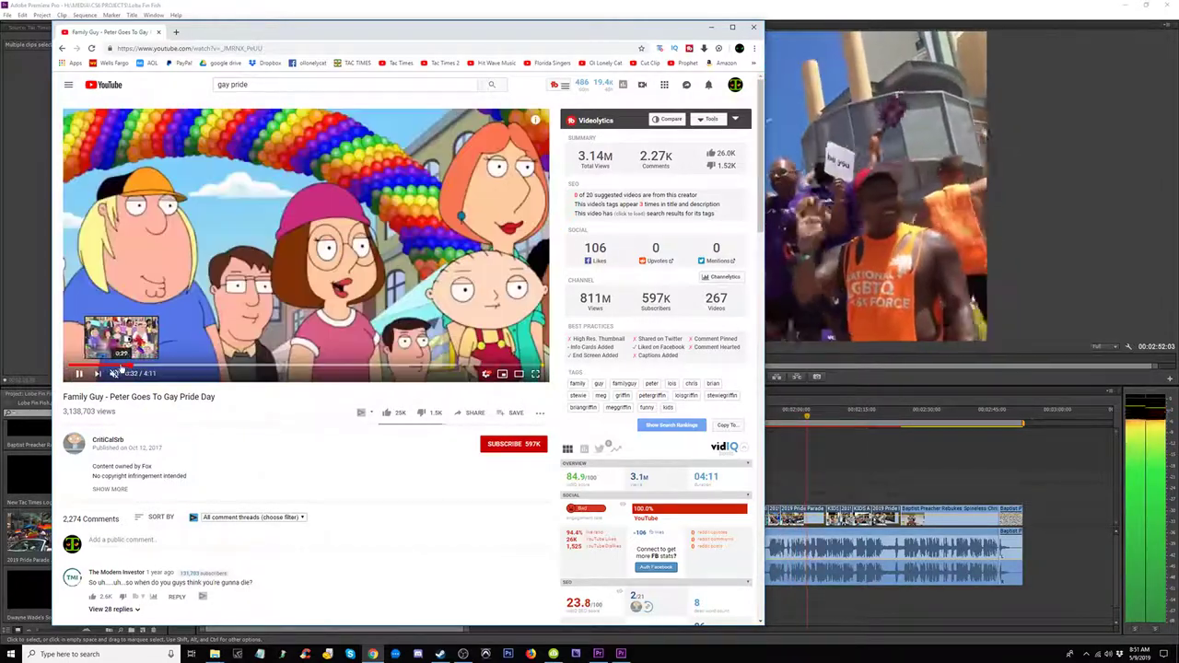
pyautogui.moveTo(122, 369); pyautogui.dragTo(120, 368)
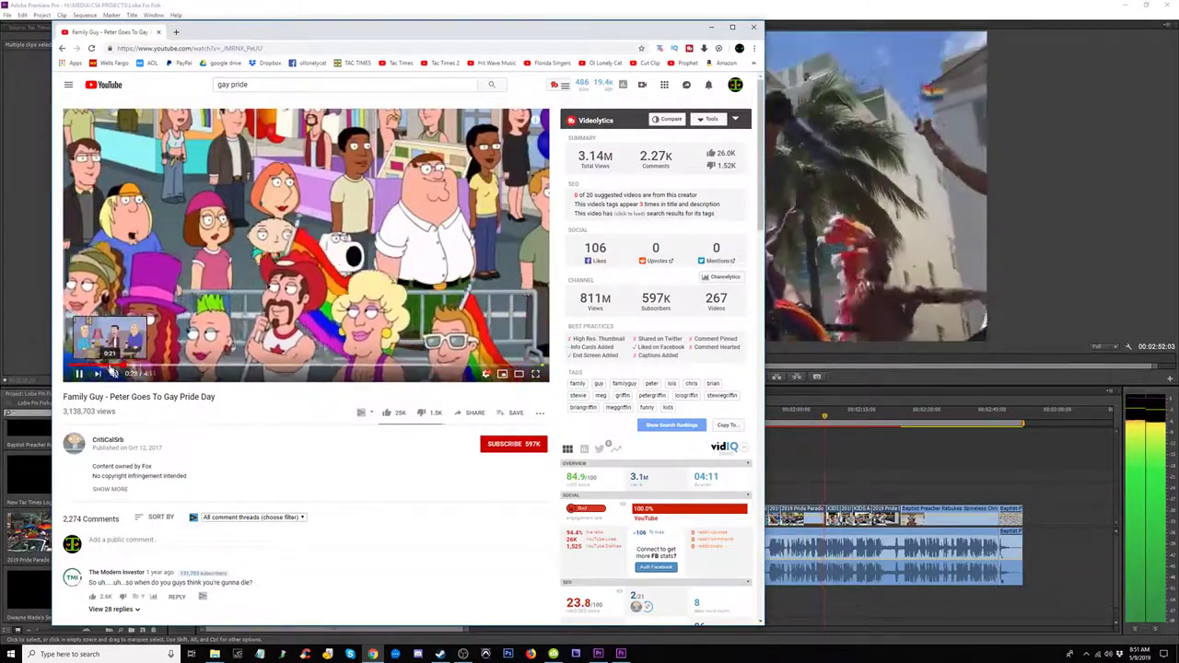
pyautogui.click(112, 367)
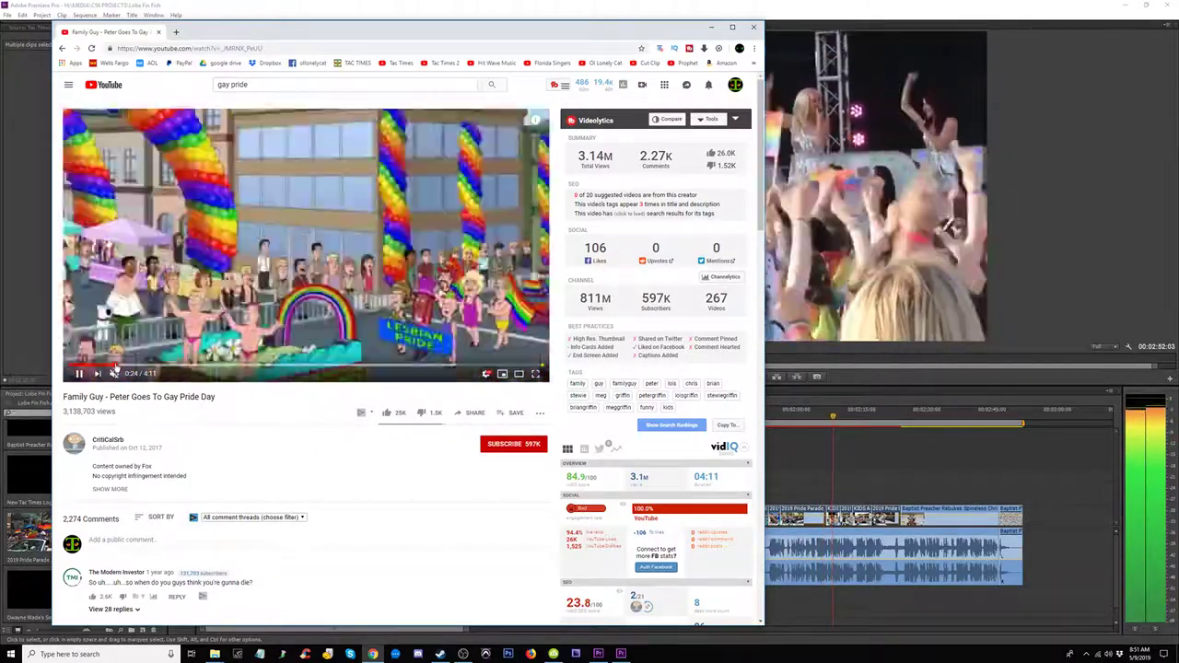
pyautogui.click(79, 374)
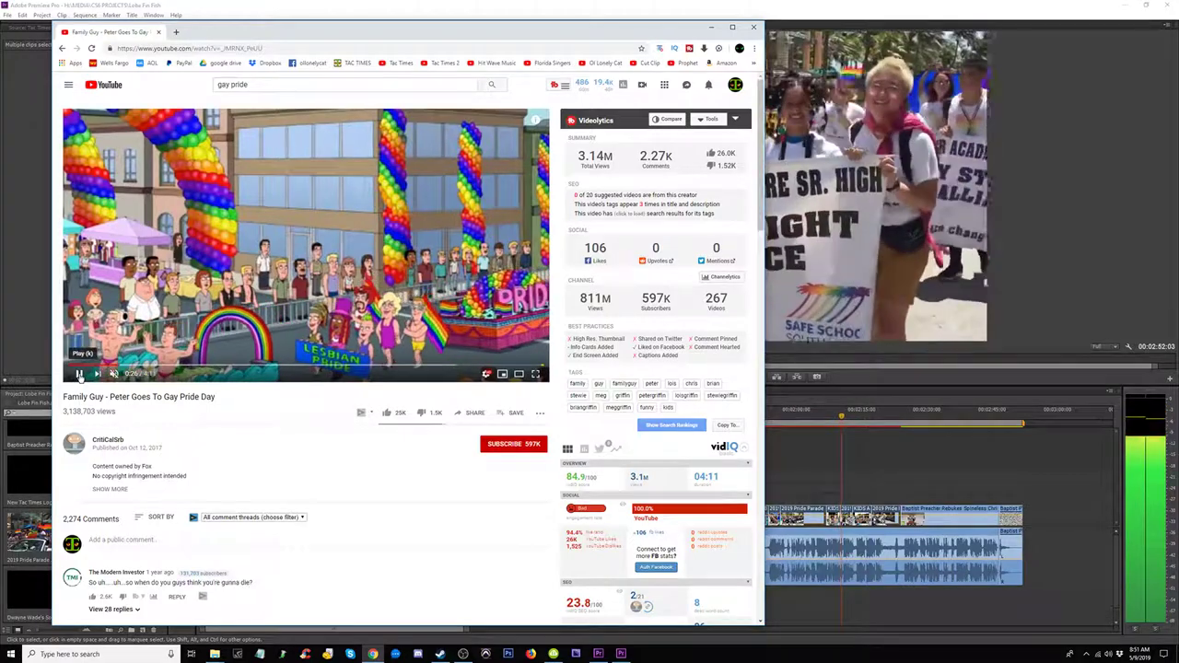
# Step: Copy the Family Guy video's URL and paste the link into 4K Video Downloader
pyautogui.click(170, 48)
pyautogui.rightClick(168, 48)
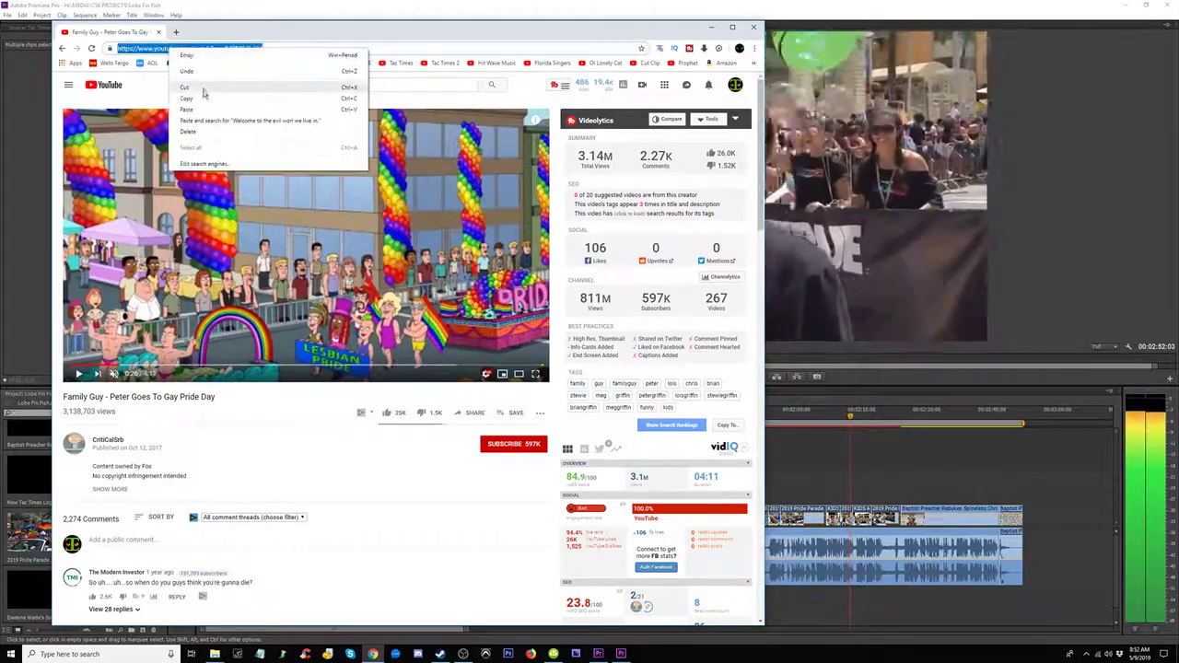
pyautogui.click(205, 92)
pyautogui.click(553, 654)
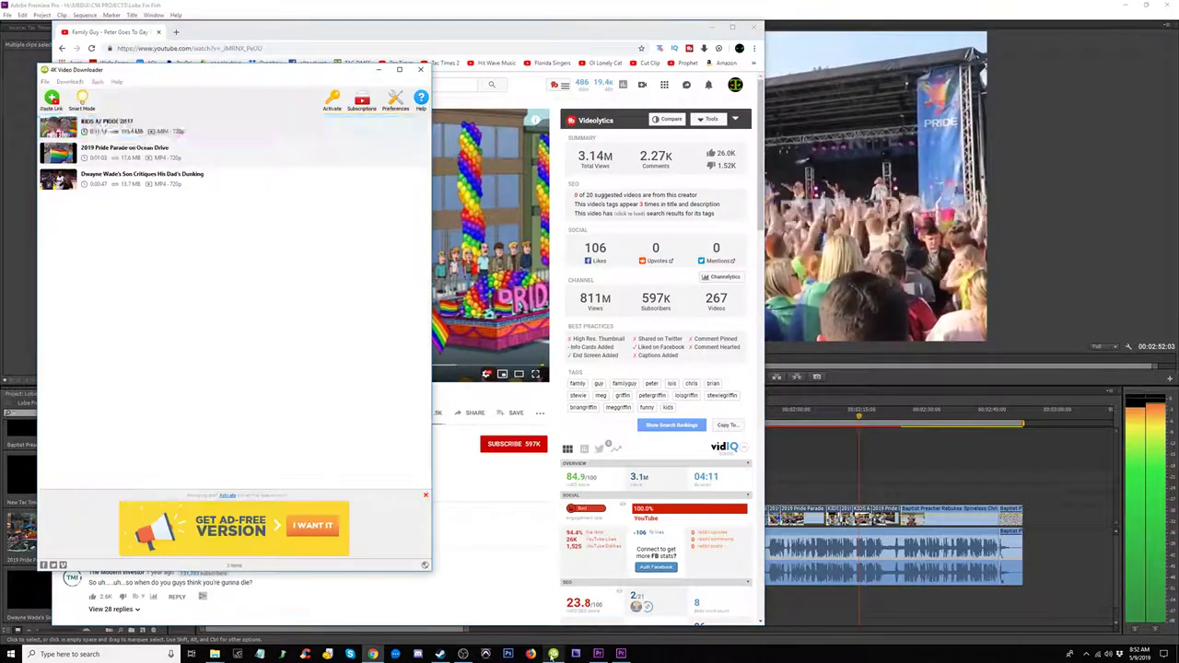
pyautogui.click(53, 99)
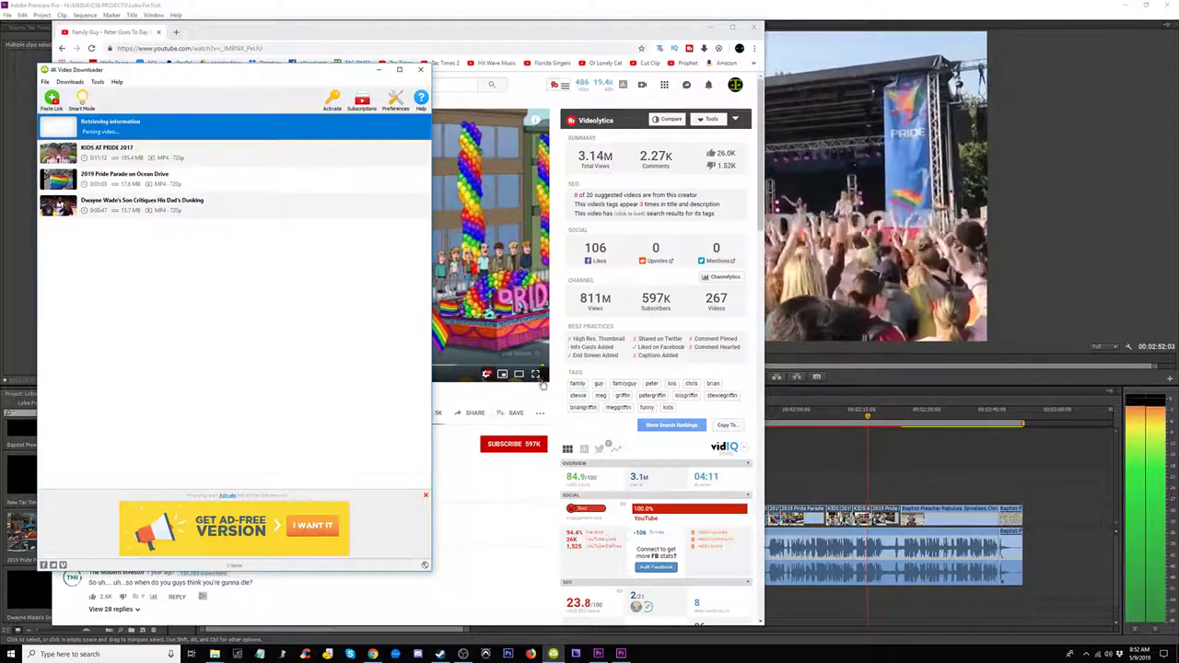
# Step: Switch to Adobe Premiere Pro and play the sequence from about 2:10 to review the pride parade footage
pyautogui.click(516, 495)
pyautogui.click(840, 417)
pyautogui.press('space')
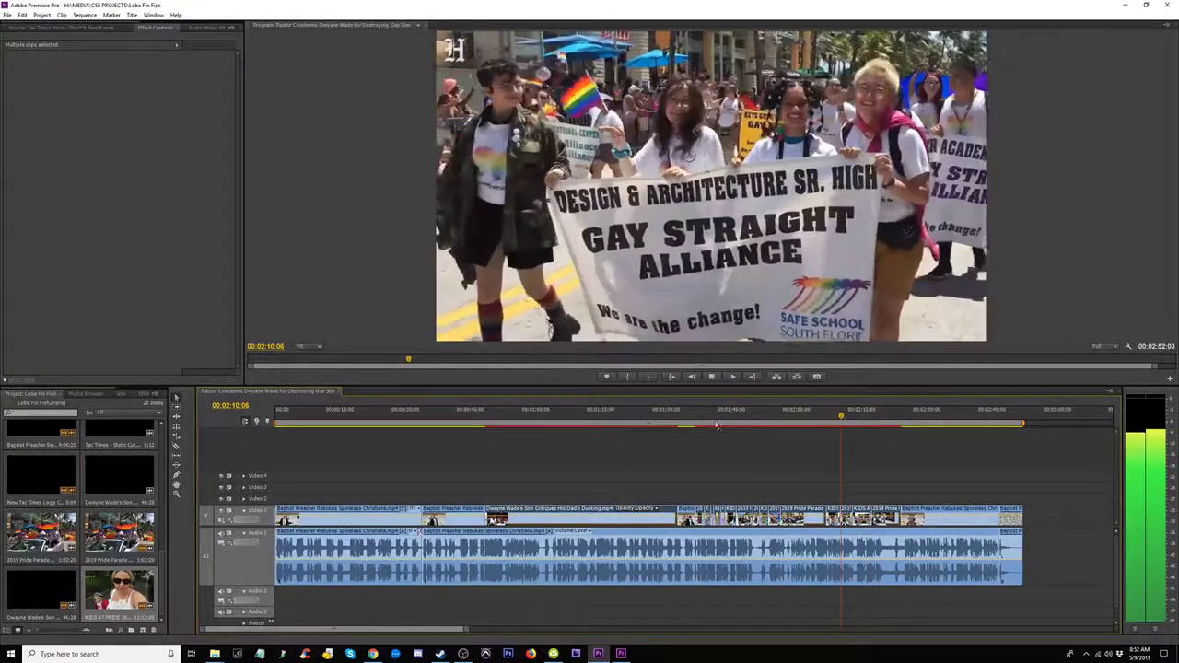
pyautogui.press('space')
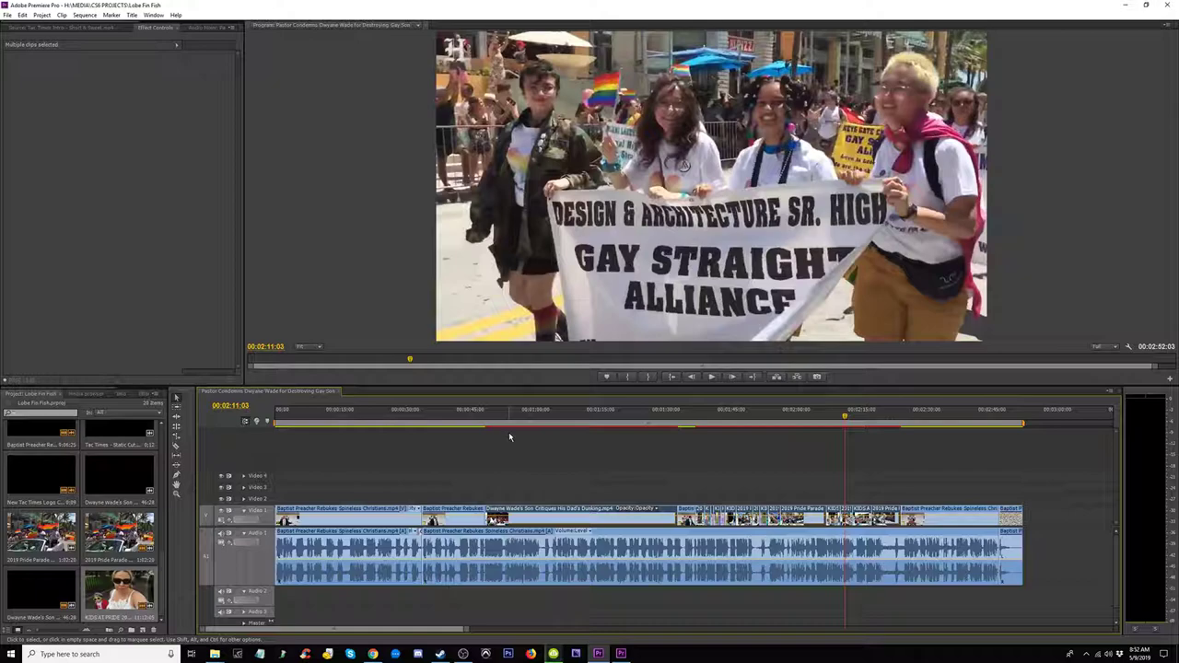
# Step: Reveal the downloaded Family Guy video in its folder from 4K Video Downloader and add it to the sequence on Video 1 after the sermon
pyautogui.press('-')
pyautogui.click(553, 655)
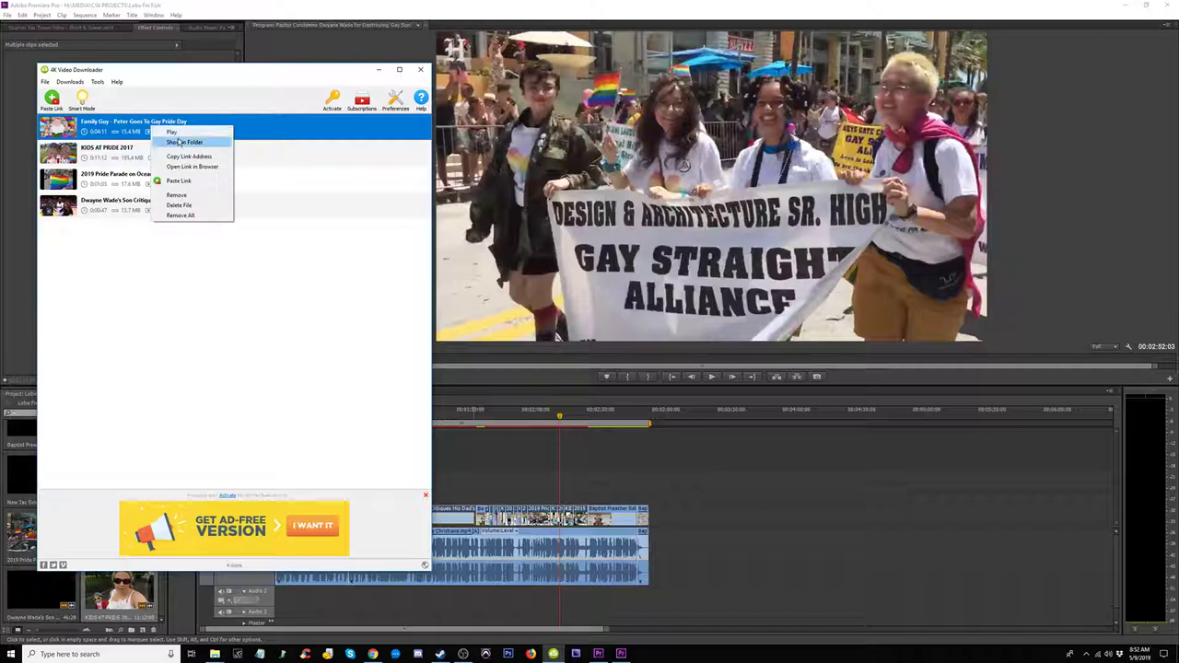
pyautogui.click(182, 142)
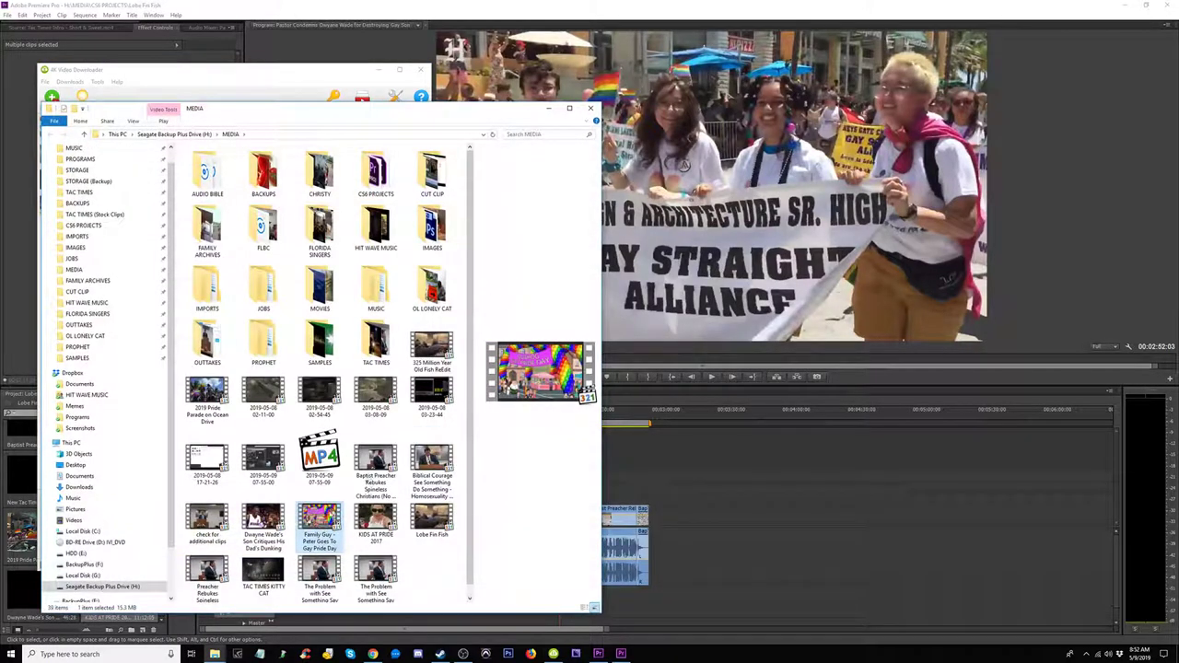
pyautogui.moveTo(726, 534); pyautogui.dragTo(689, 518)
pyautogui.moveTo(706, 420); pyautogui.dragTo(755, 424)
# Step: Scale the Family Guy clip up to 150 to fill the frame and delete only its audio
pyautogui.click(866, 522)
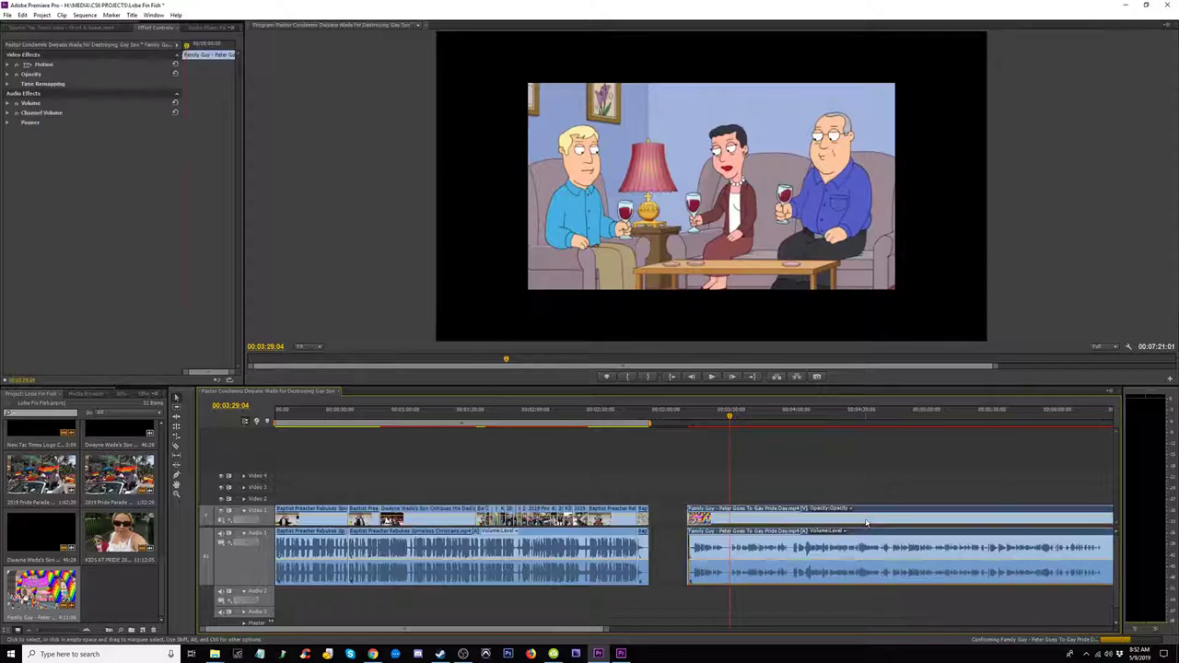
pyautogui.click(10, 65)
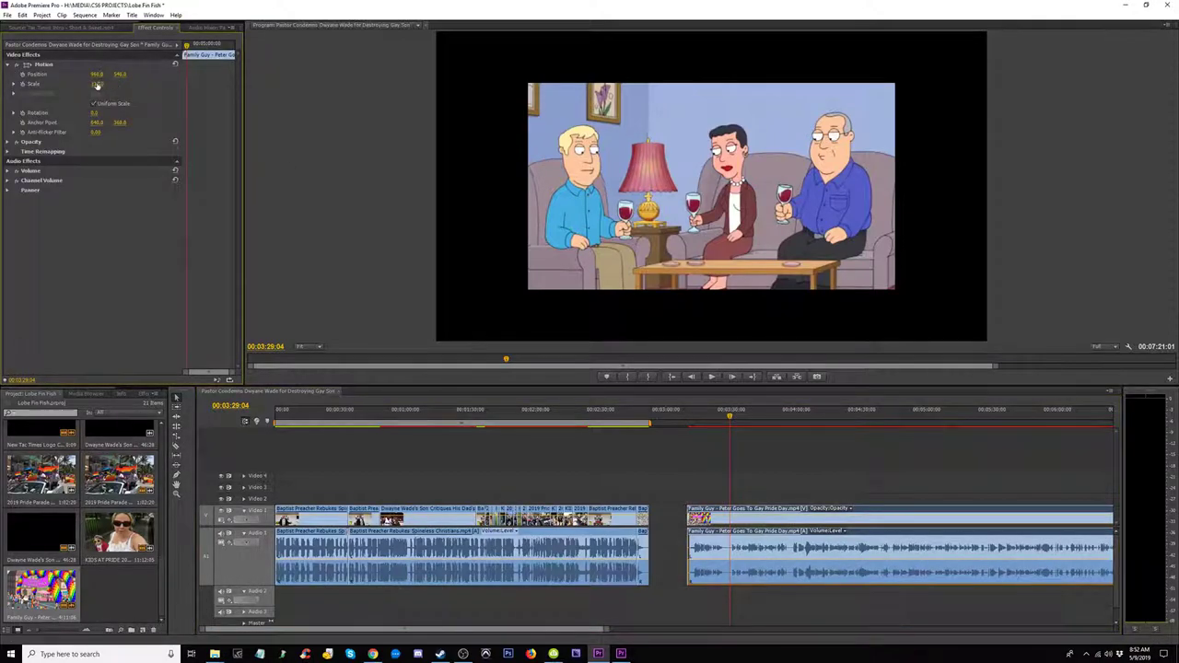
pyautogui.moveTo(97, 84); pyautogui.dragTo(131, 84)
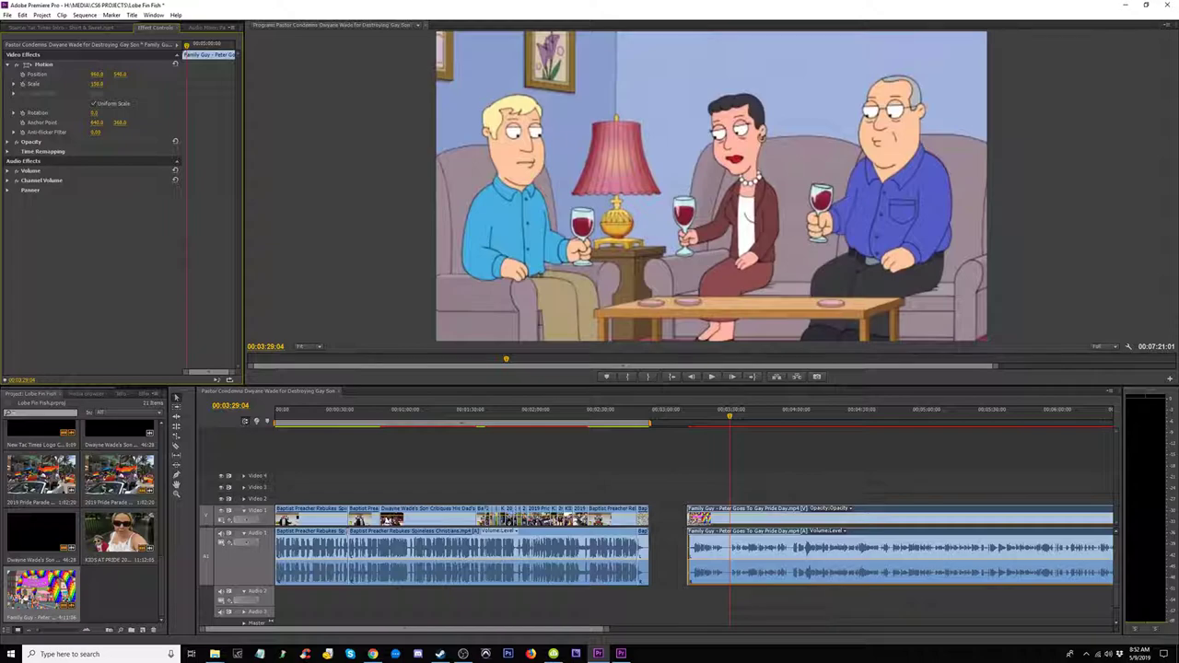
pyautogui.click(787, 458)
pyautogui.keyDown('alt'); pyautogui.click(788, 559); pyautogui.keyUp('alt')
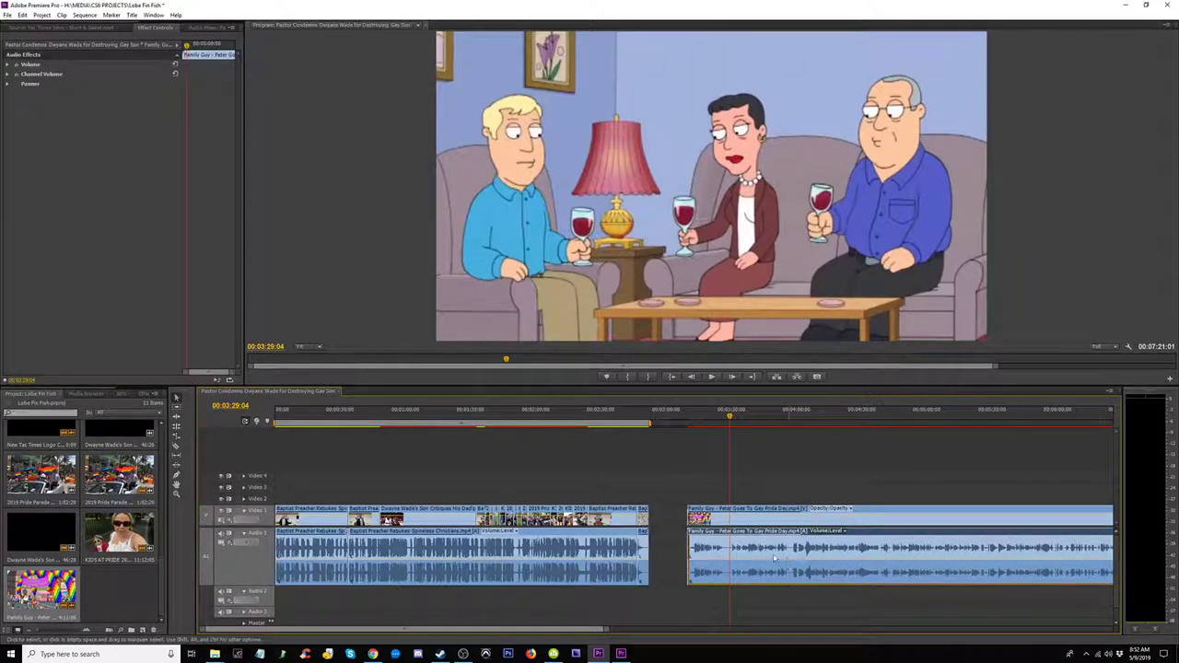
pyautogui.press('Delete')
# Step: Trim the start of the Family Guy clip to the parade float shot at about 3:34
pyautogui.press('-')
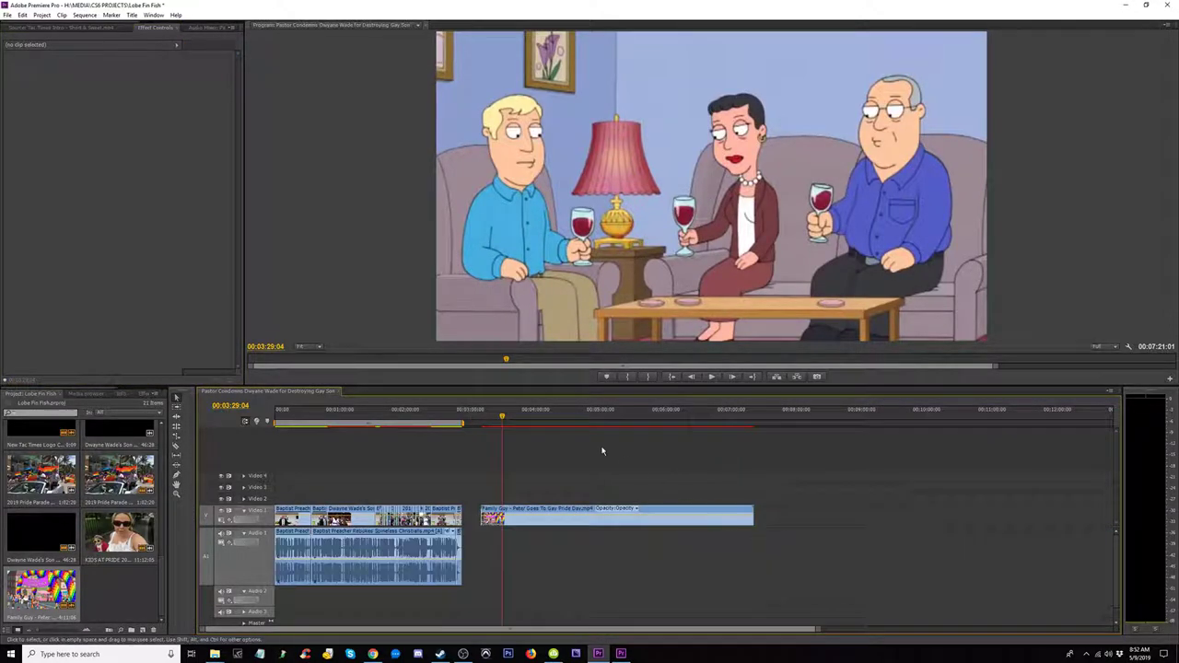
pyautogui.click(509, 419)
pyautogui.moveTo(510, 420); pyautogui.dragTo(512, 421)
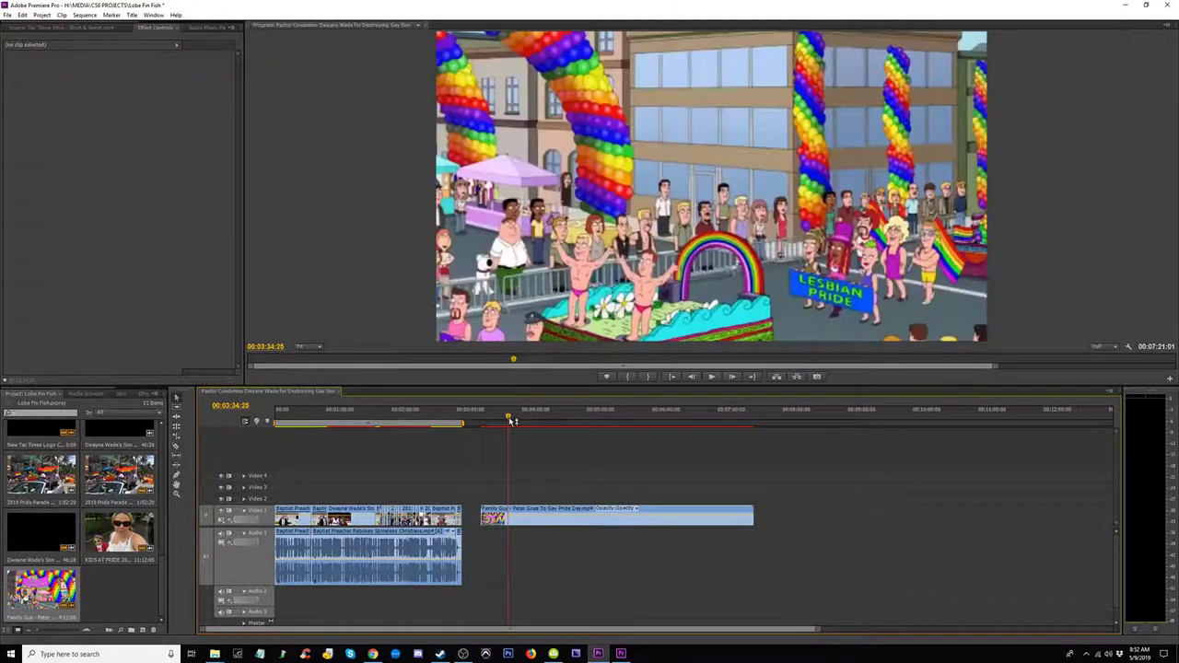
pyautogui.moveTo(484, 516); pyautogui.dragTo(508, 515)
# Step: Move the Family Guy clip onto Video 2 above the sermon's second segment, starting at about 0:34
pyautogui.moveTo(543, 515); pyautogui.dragTo(429, 488)
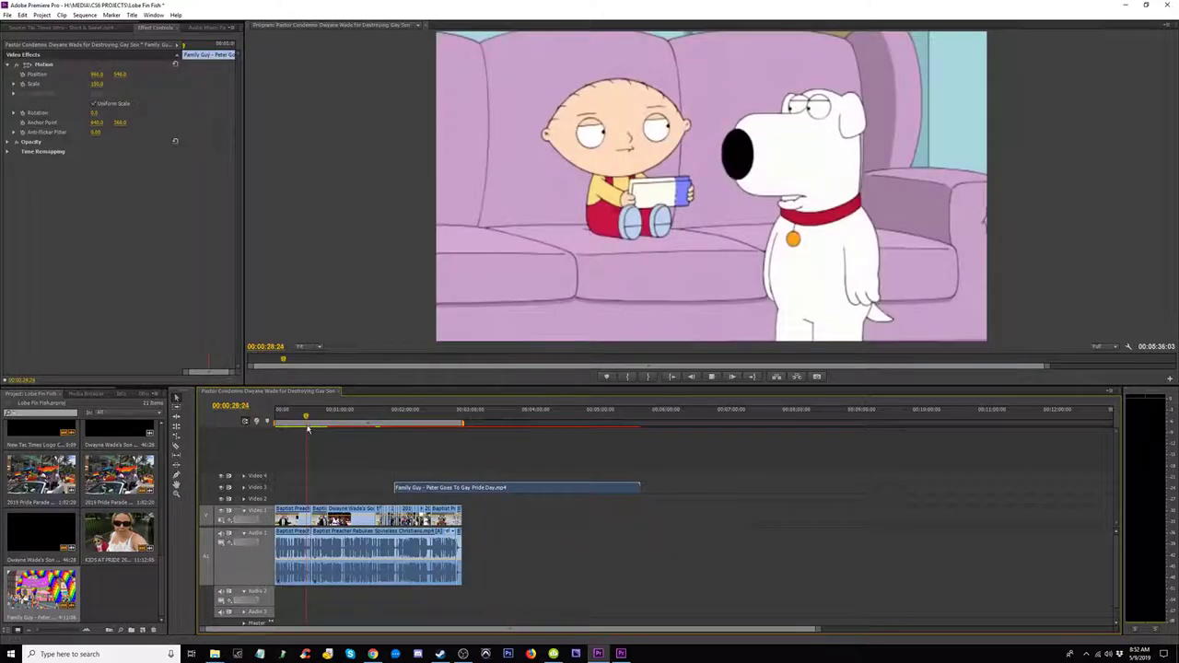
pyautogui.press('space')
pyautogui.press('=')
pyautogui.press('=')
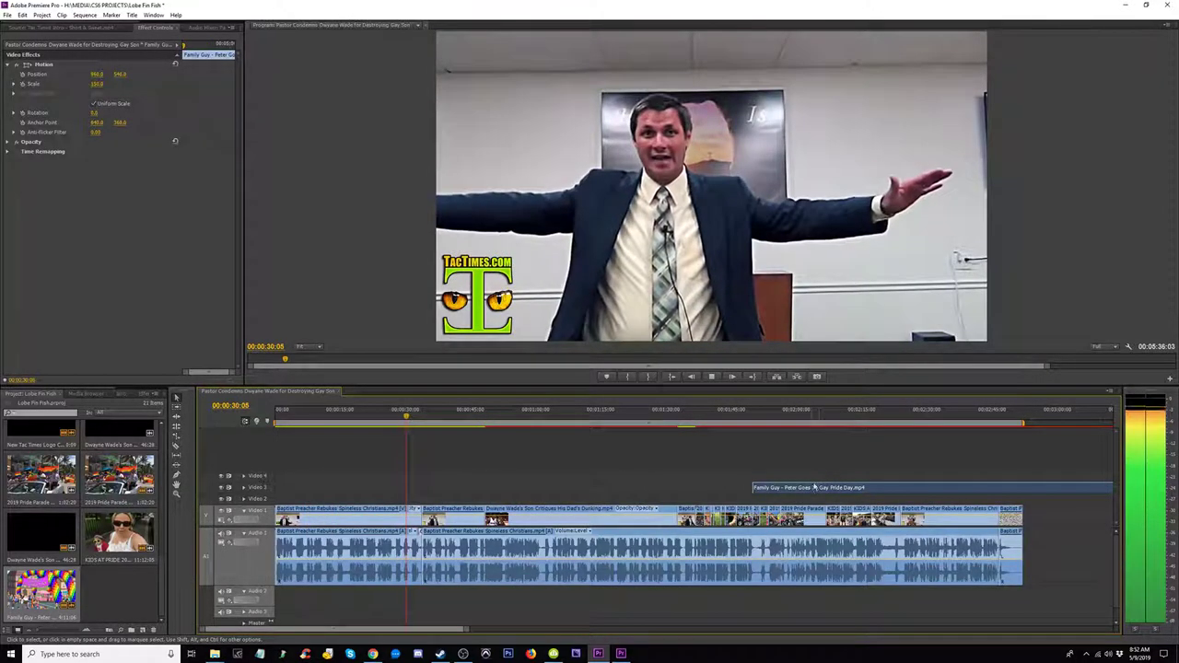
pyautogui.moveTo(817, 489); pyautogui.dragTo(484, 498)
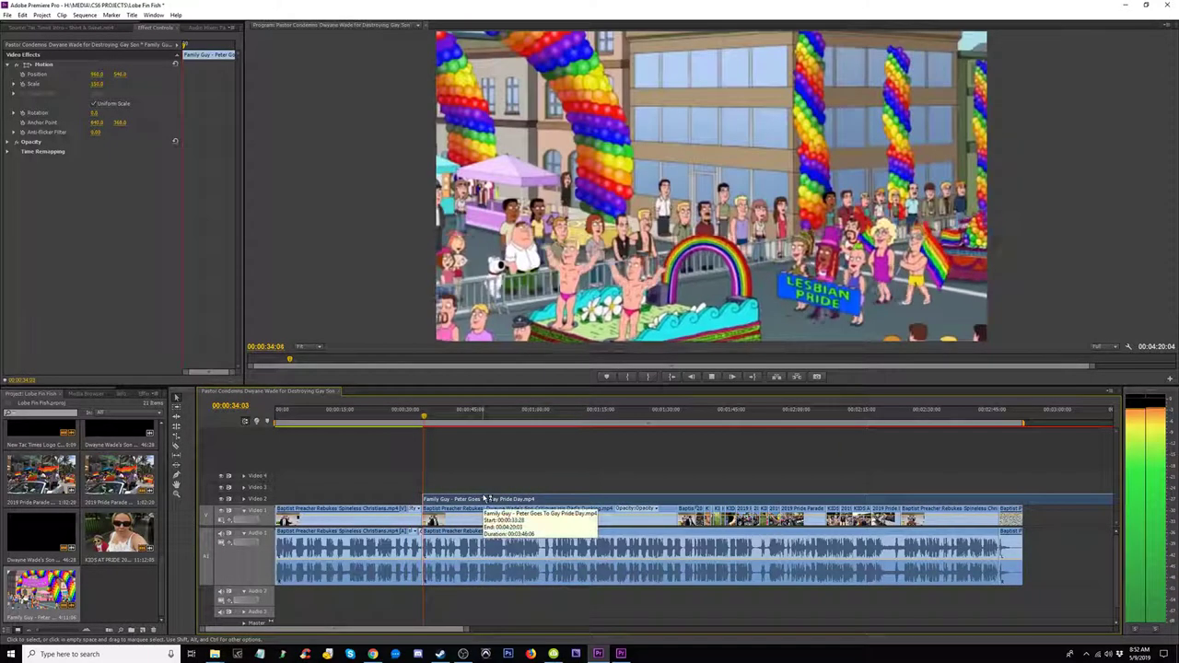
pyautogui.press('=')
pyautogui.press('=')
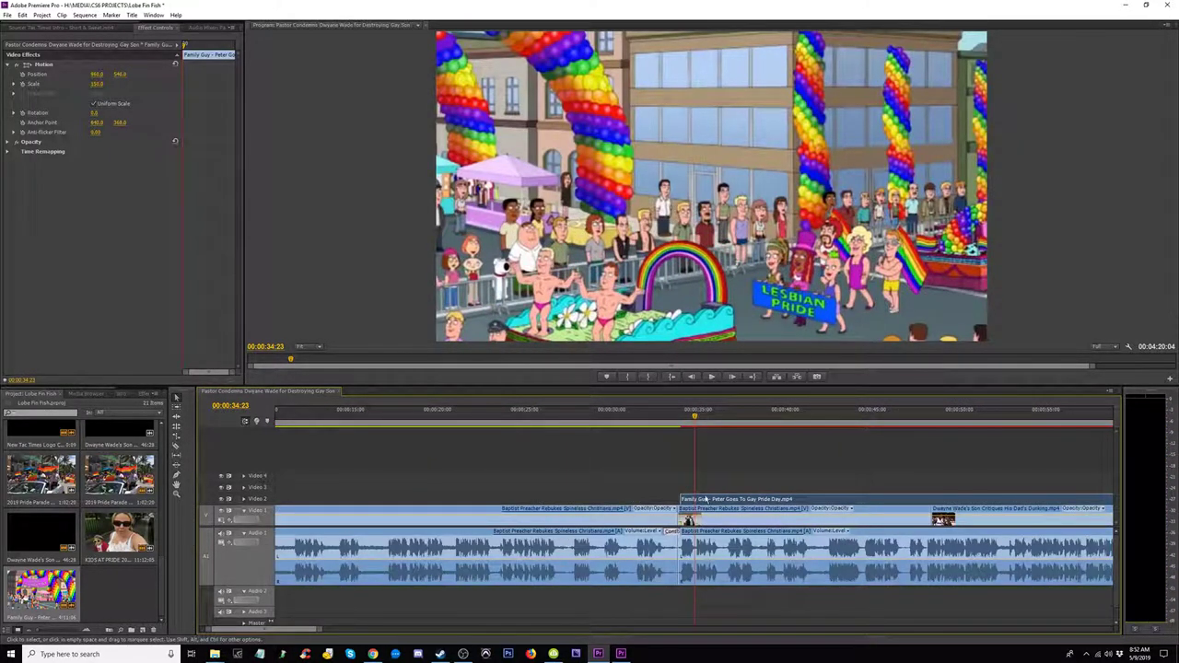
# Step: Nudge the Family Guy clip on Video 2 slightly later and play the sequence from the start of the sermon's second segment
pyautogui.moveTo(727, 500)
pyautogui.mouseDown()
pyautogui.moveTo(754, 501)
pyautogui.moveTo(728, 500)
pyautogui.mouseUp()
pyautogui.click(679, 416)
pyautogui.press('space')
pyautogui.press('space')
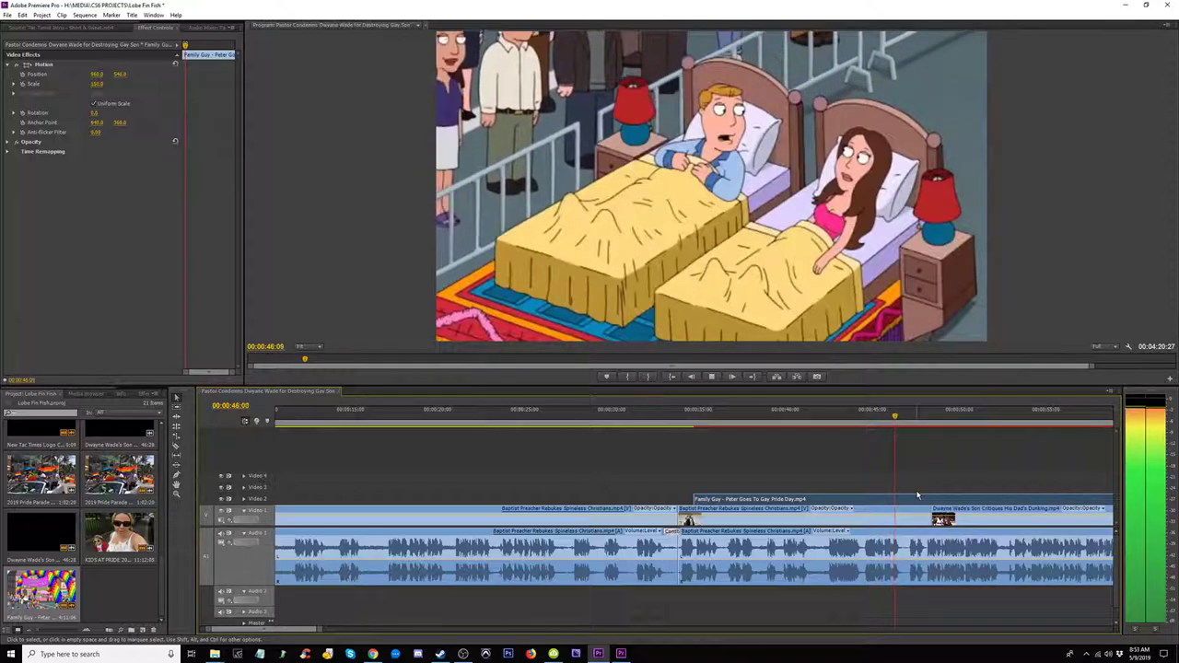
# Step: Split the Family Guy clip at 0:46:10 and shorten both parts, ending the first at about 0:41
pyautogui.press('space')
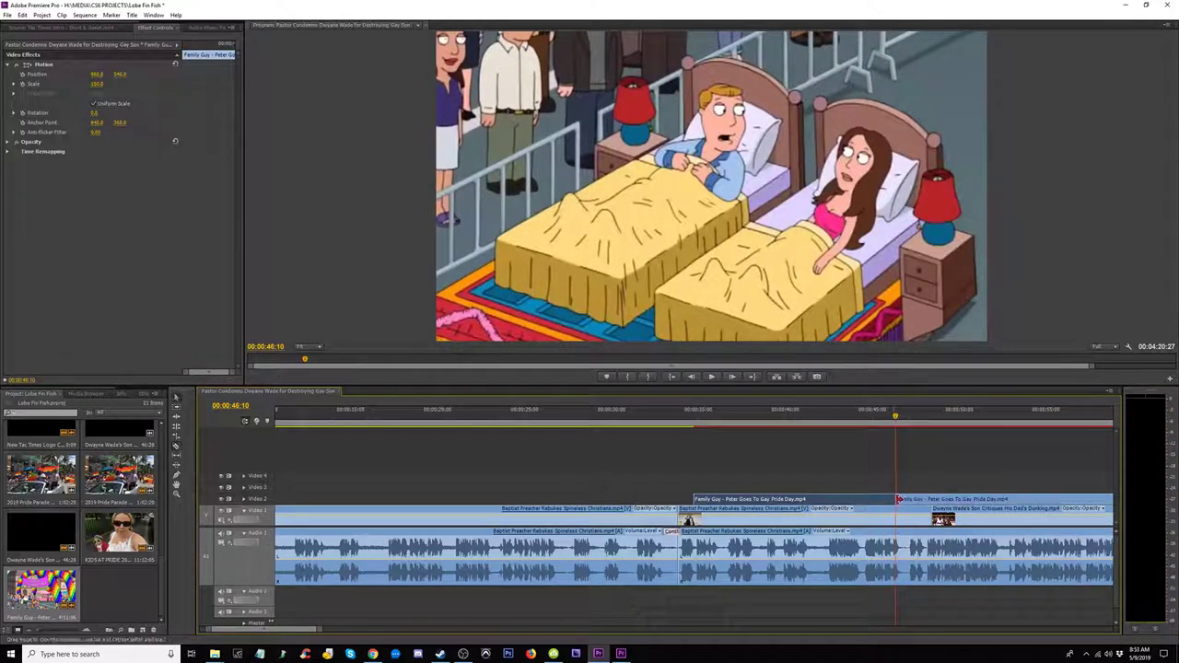
pyautogui.moveTo(889, 498); pyautogui.dragTo(808, 498)
pyautogui.moveTo(890, 498); pyautogui.dragTo(1011, 500)
pyautogui.moveTo(933, 500); pyautogui.dragTo(1034, 499)
# Step: Trim more off the start of the second Family Guy part and delete that part from Video 2
pyautogui.press('-')
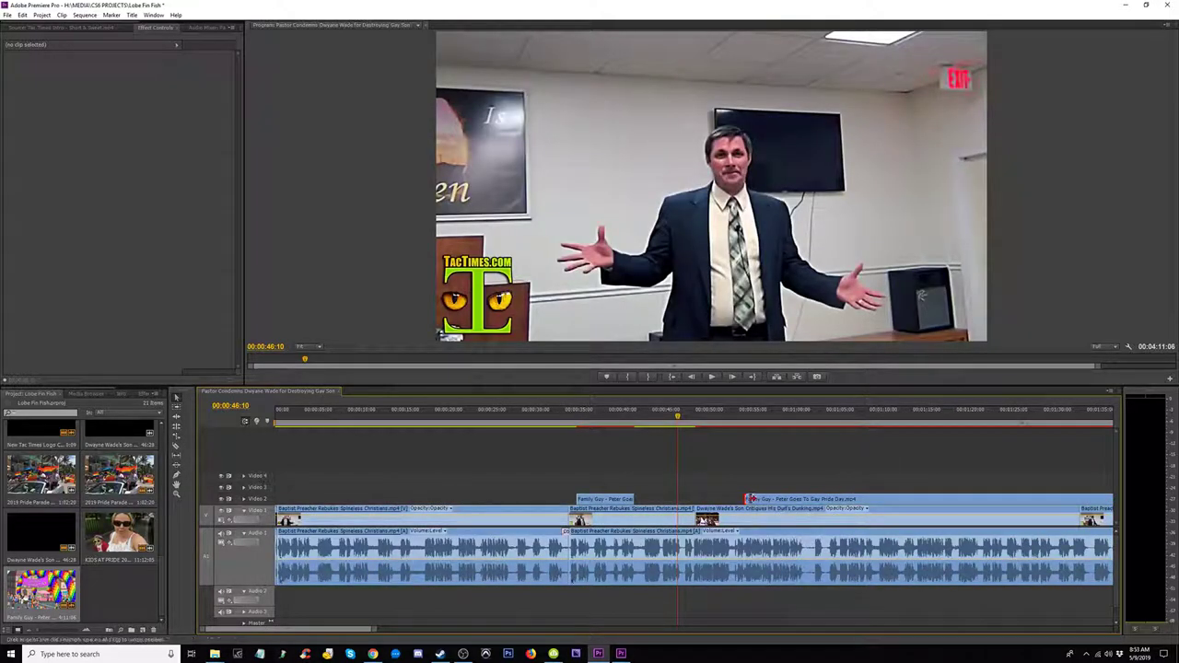
pyautogui.moveTo(751, 498); pyautogui.dragTo(1001, 505)
pyautogui.press('-')
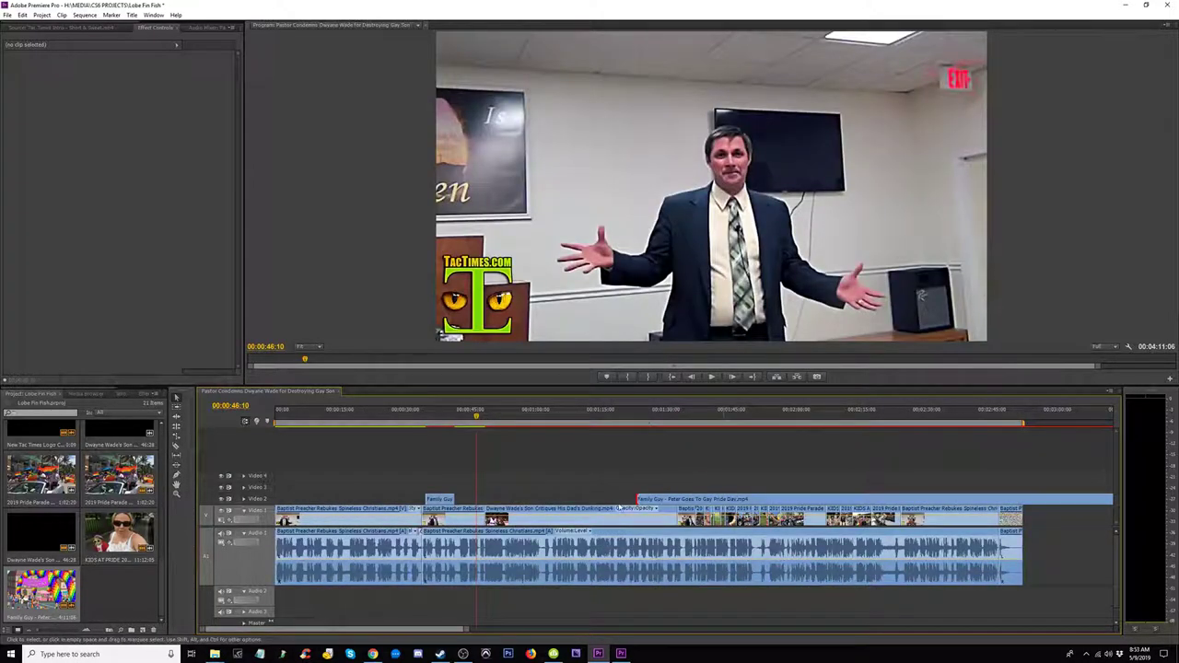
pyautogui.moveTo(632, 499); pyautogui.dragTo(1080, 506)
pyautogui.press('Delete')
# Step: Extend the start of the remaining Family Guy clip back to about 0:09 and split it at 0:34:18
pyautogui.click(431, 415)
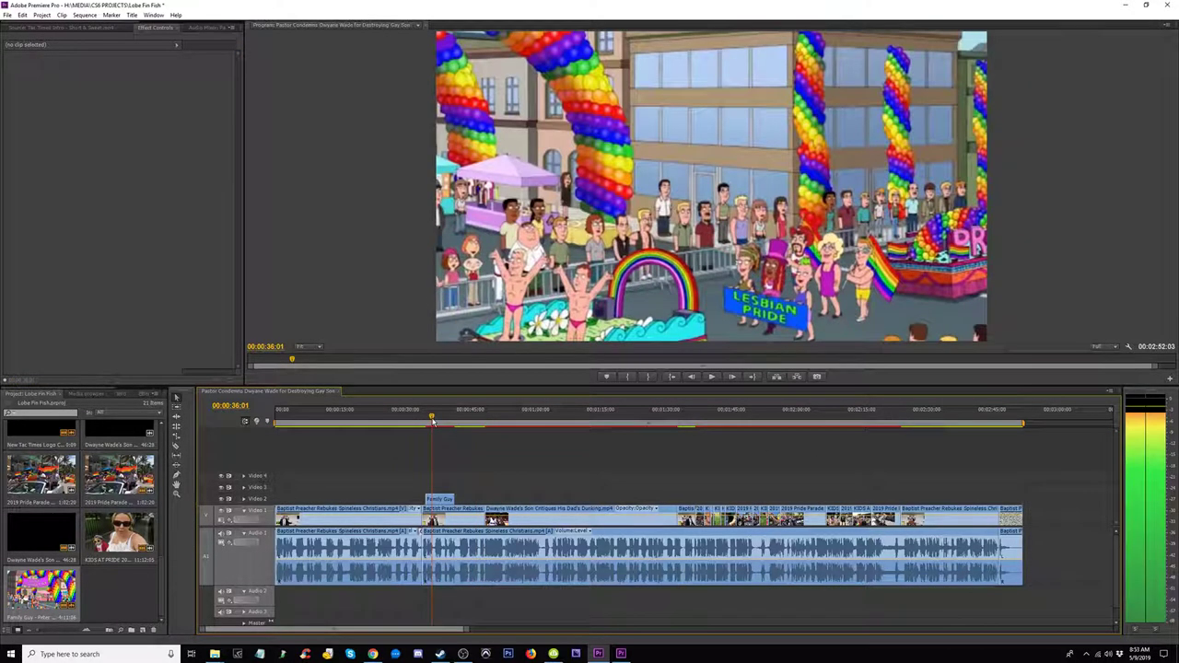
pyautogui.moveTo(419, 497); pyautogui.dragTo(304, 498)
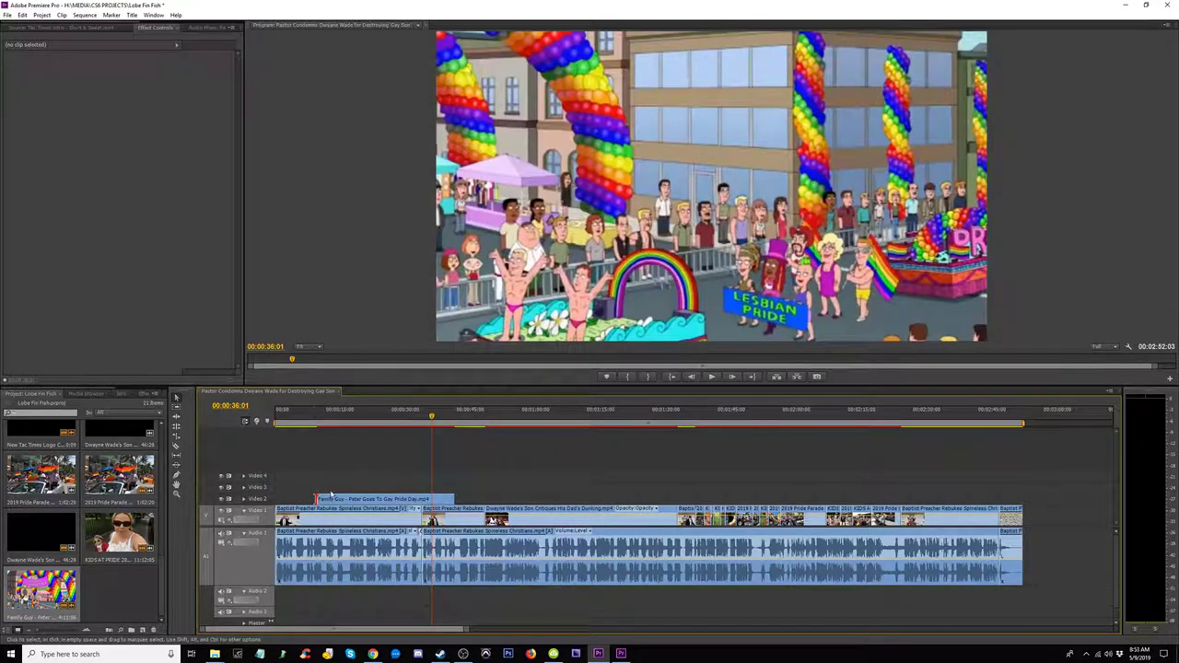
pyautogui.press('=')
pyautogui.press('=')
pyautogui.press('=')
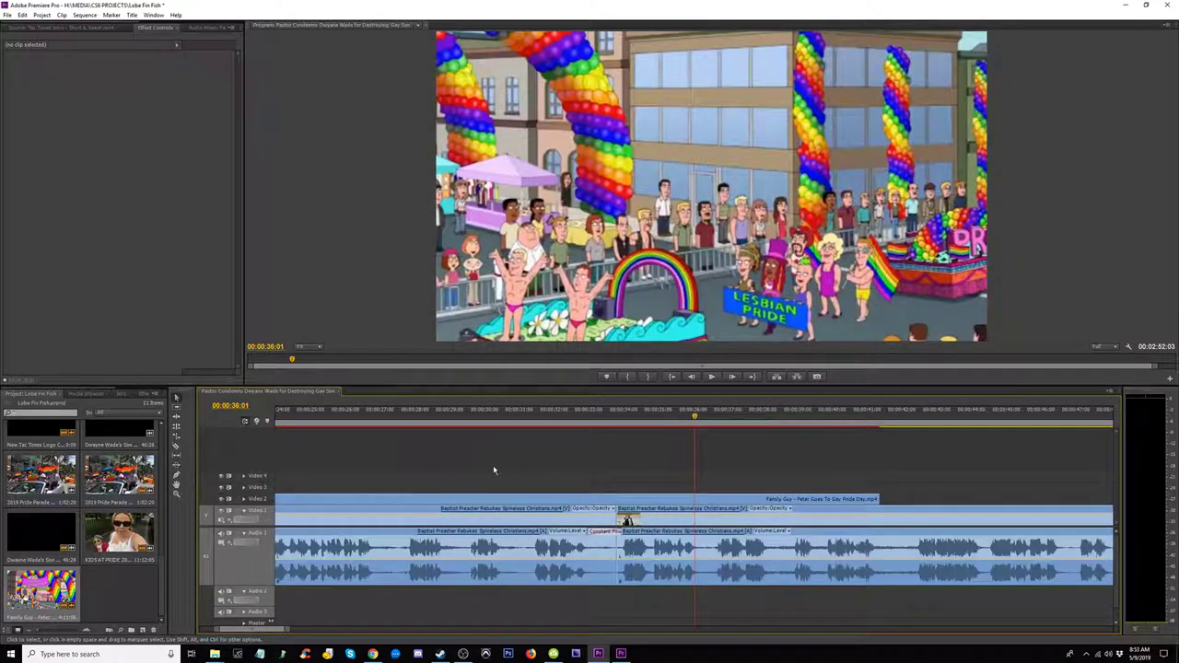
pyautogui.moveTo(680, 427); pyautogui.dragTo(644, 428)
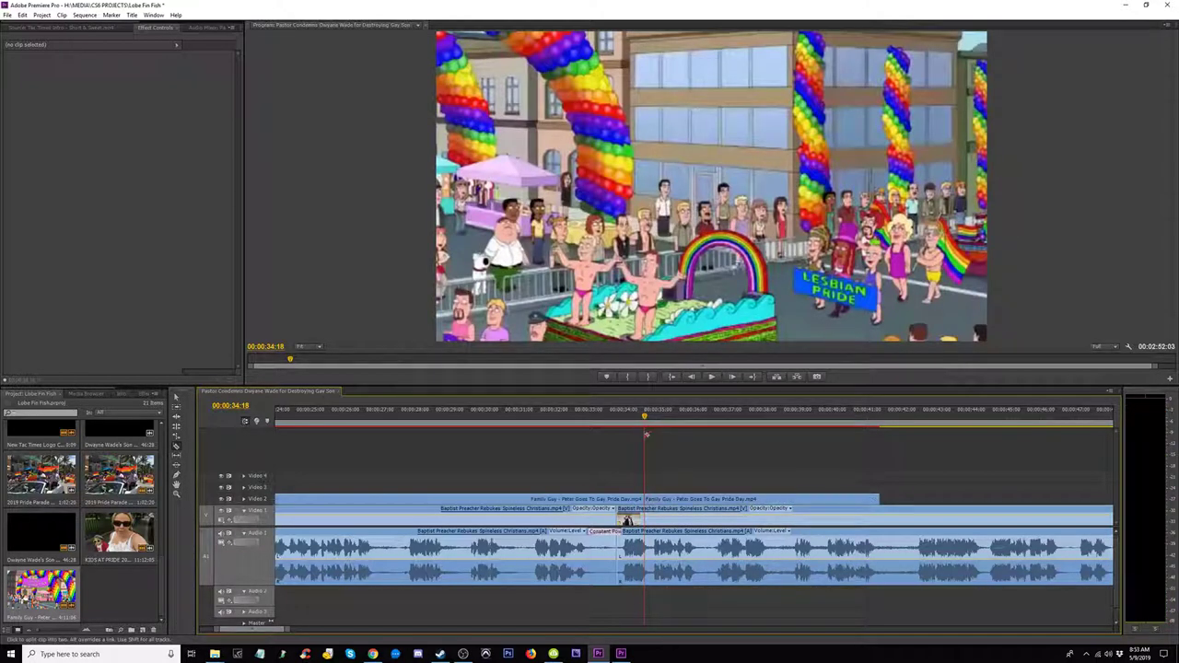
# Step: Split the earlier Family Guy part at 0:12:21, place its "Quahog Gay Pride Day" shot directly before the float shot and remove the middle footage
pyautogui.press('-')
pyautogui.press('-')
pyautogui.moveTo(569, 419); pyautogui.dragTo(386, 429)
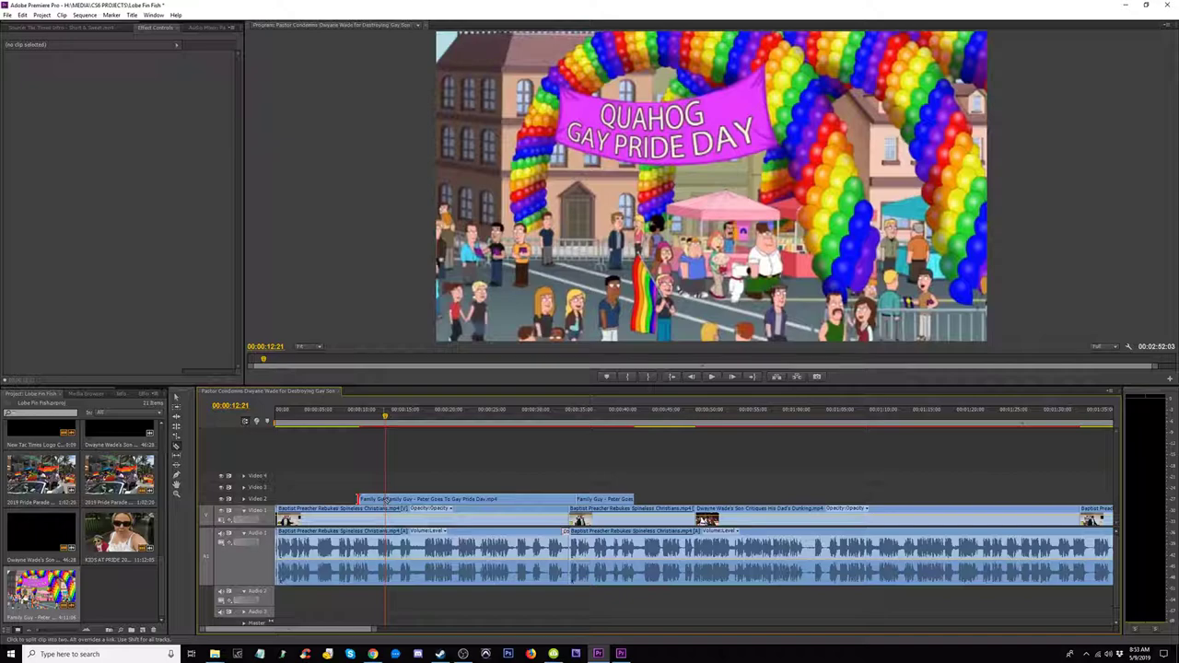
pyautogui.moveTo(373, 501); pyautogui.dragTo(610, 496)
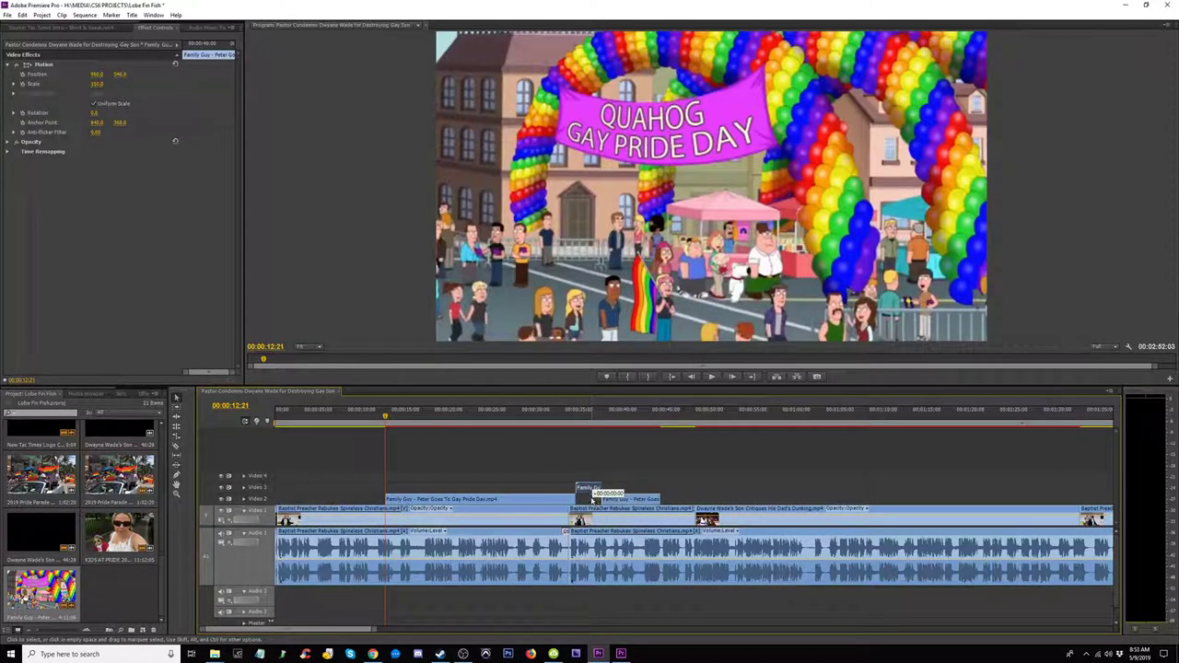
# Step: Play the sequence from about 0:33 to check the transition into the Family Guy shots
pyautogui.click(561, 420)
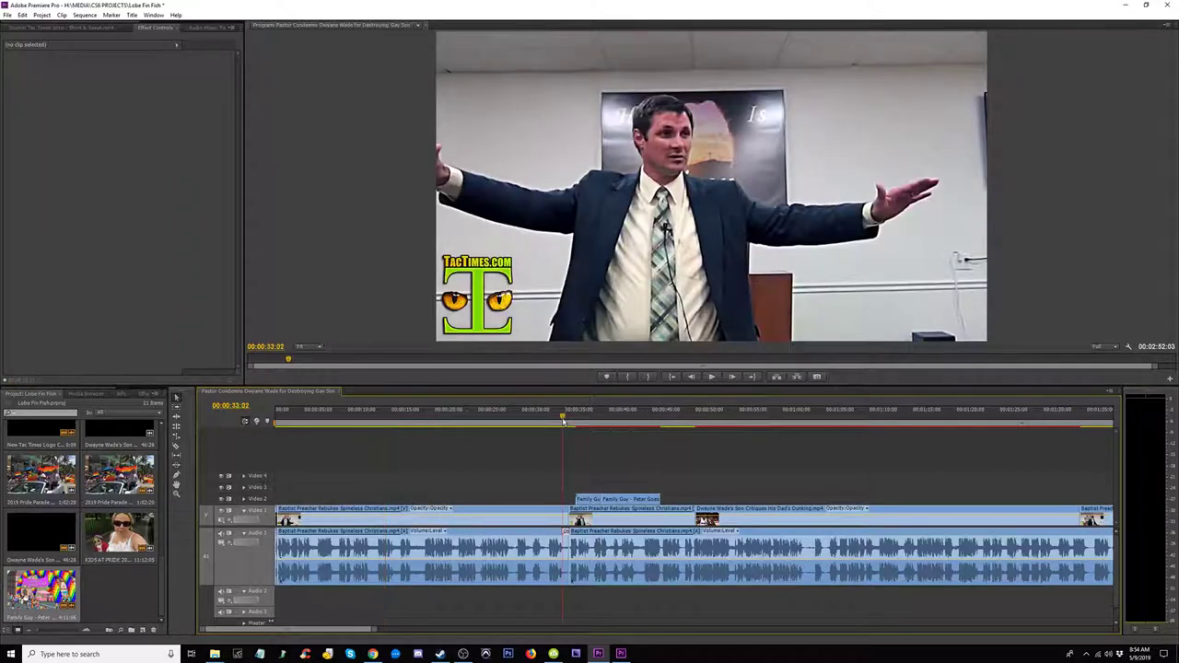
pyautogui.press('=')
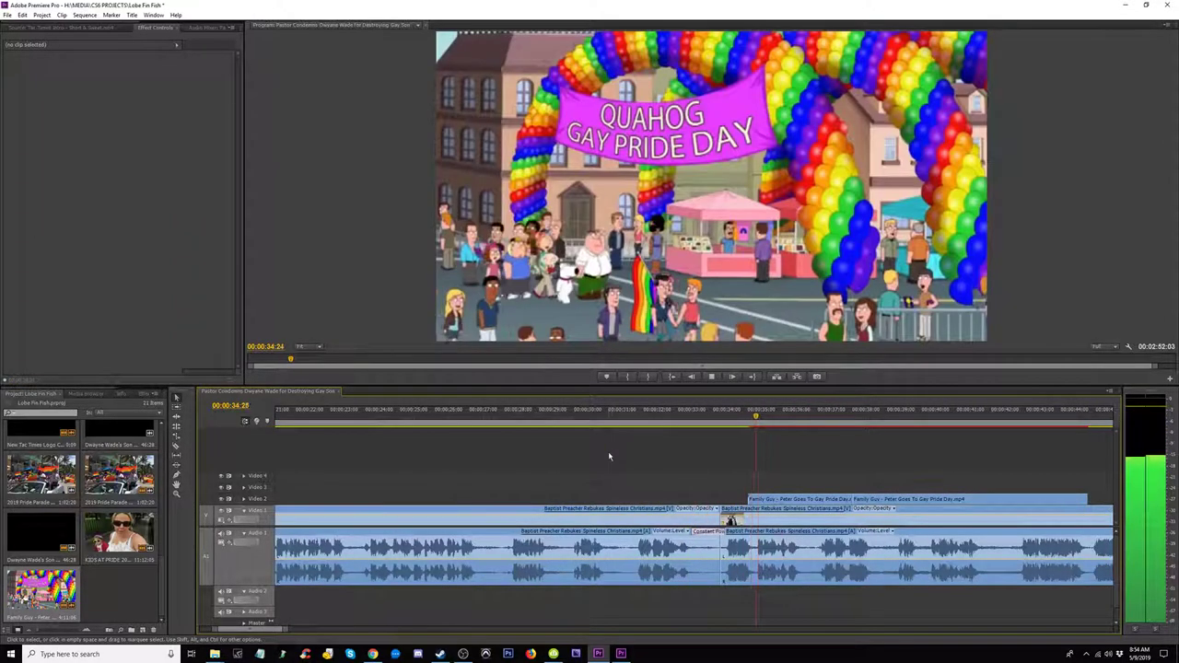
pyautogui.press('space')
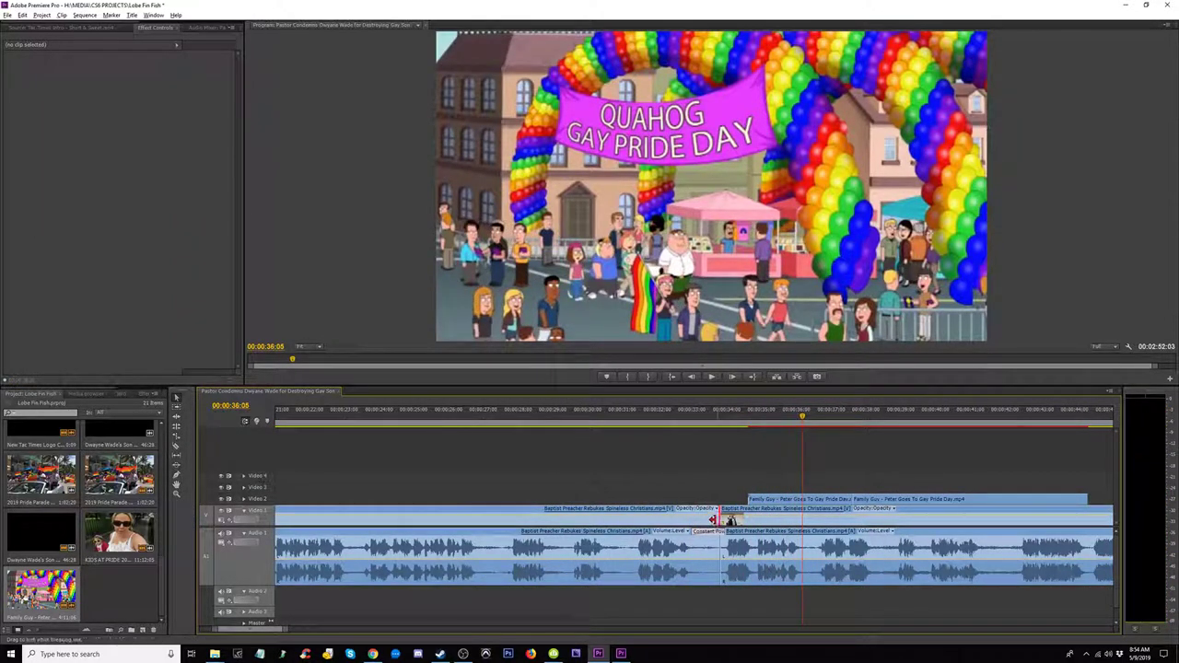
# Step: Try shifting the sermon's video cut on Video 1 slightly earlier, review the transition and undo the change
pyautogui.click(662, 420)
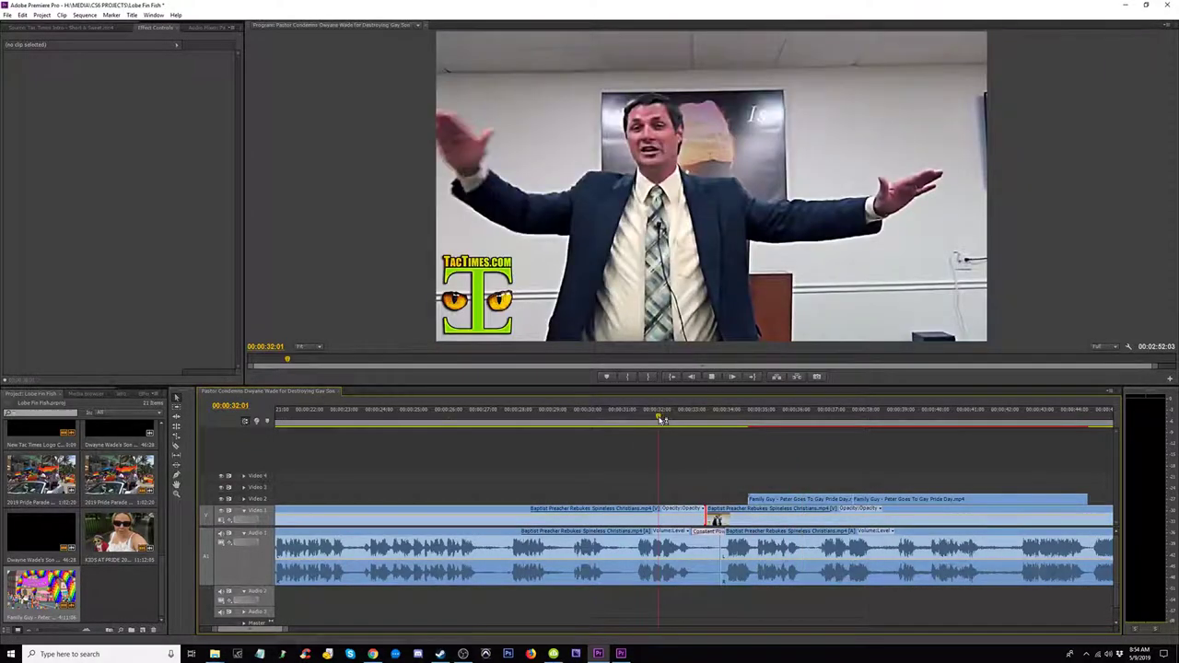
pyautogui.press('space')
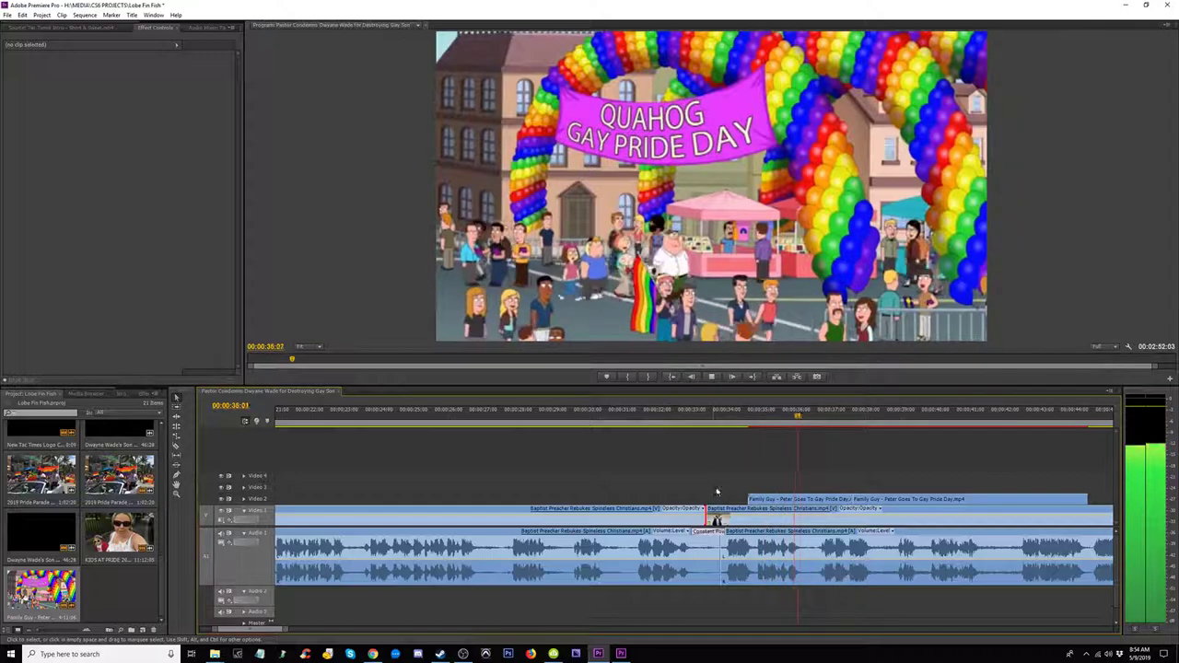
pyautogui.press('space')
pyautogui.press('Up')
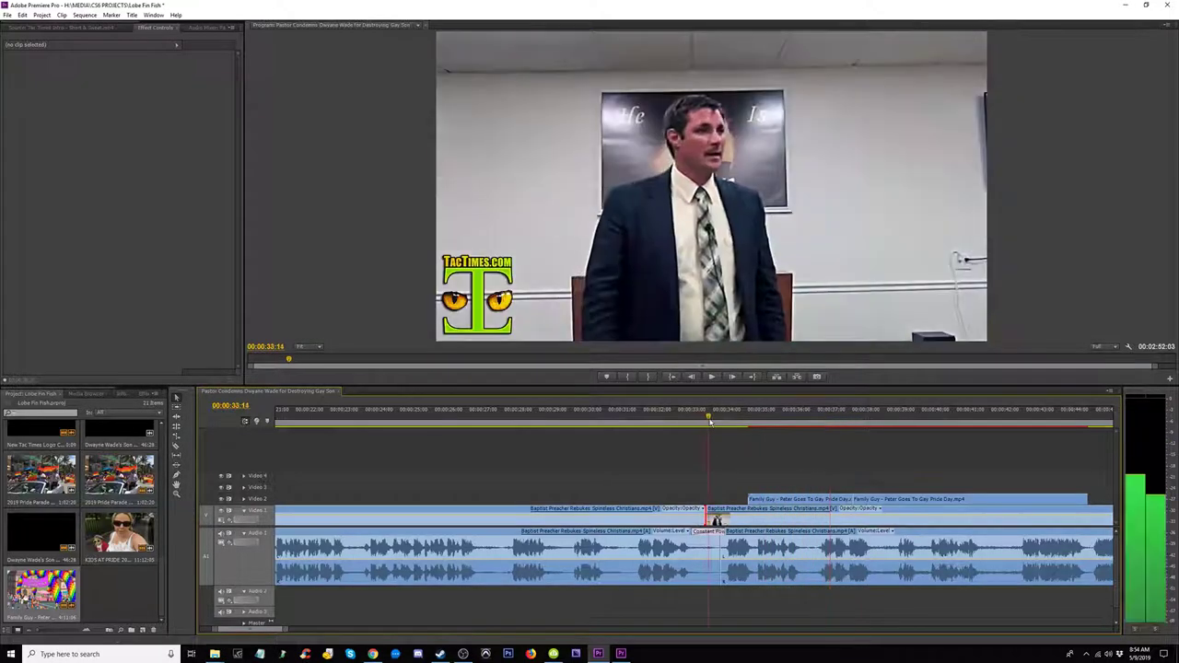
pyautogui.press('=')
pyautogui.moveTo(689, 520); pyautogui.dragTo(746, 521)
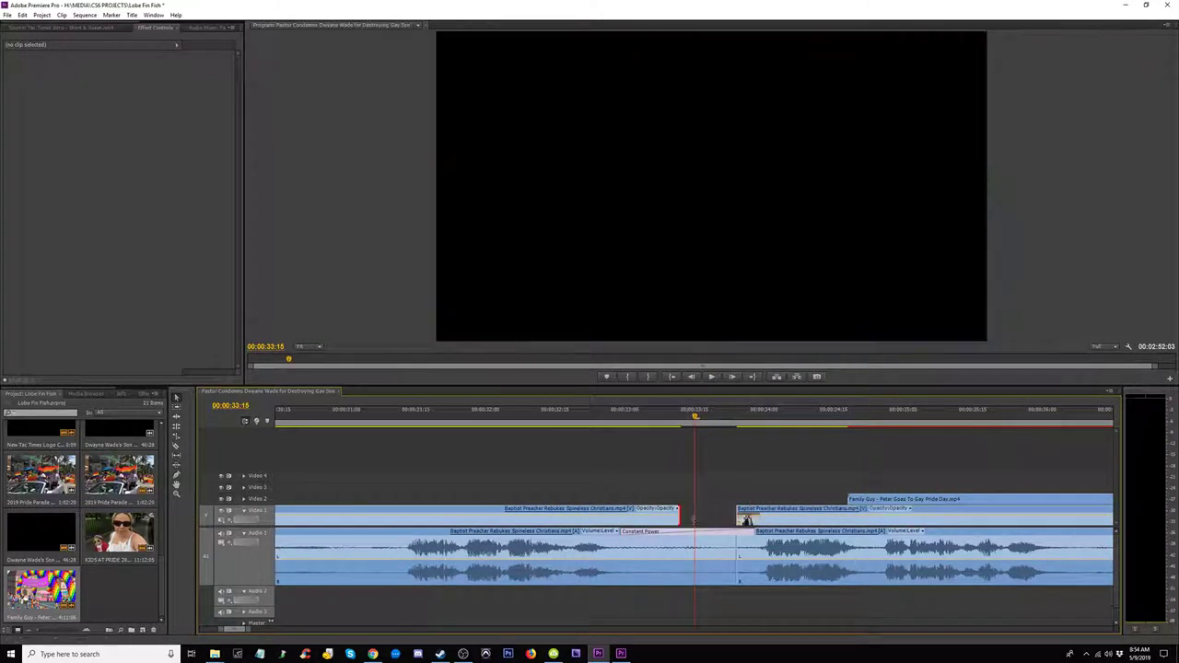
pyautogui.hotkey('ctrl', 'z')
# Step: Try trimming the second sermon segment's video to begin with the Family Guy shot, and undo the trim
pyautogui.moveTo(695, 419); pyautogui.dragTo(857, 433)
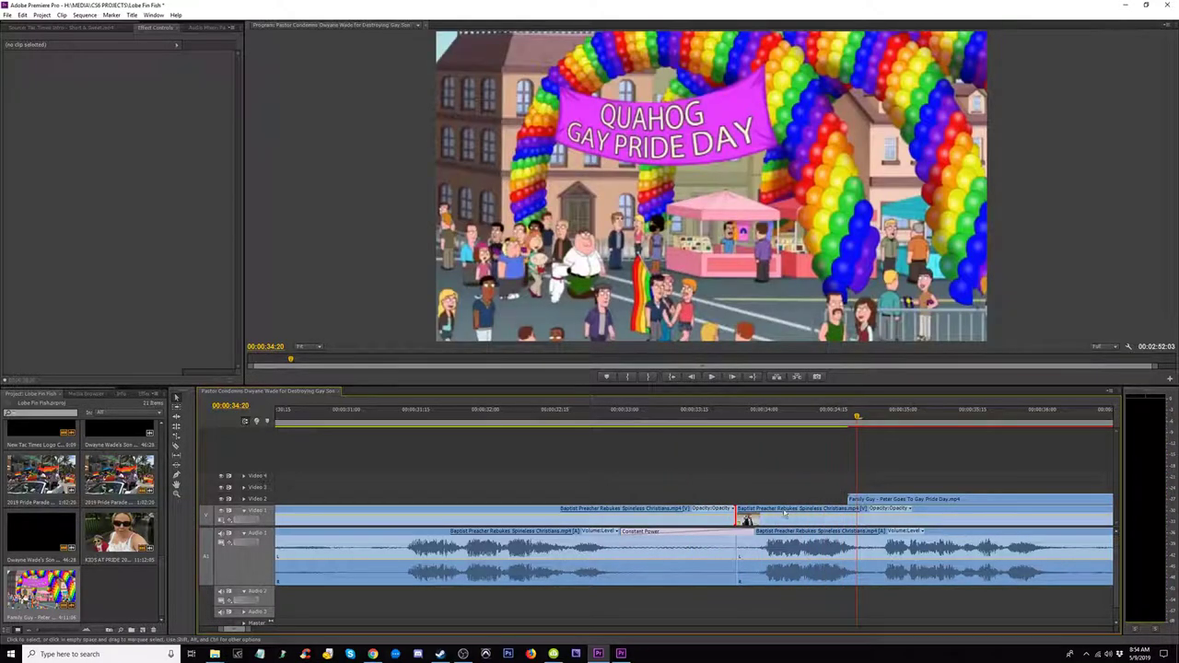
pyautogui.moveTo(744, 518); pyautogui.dragTo(854, 518)
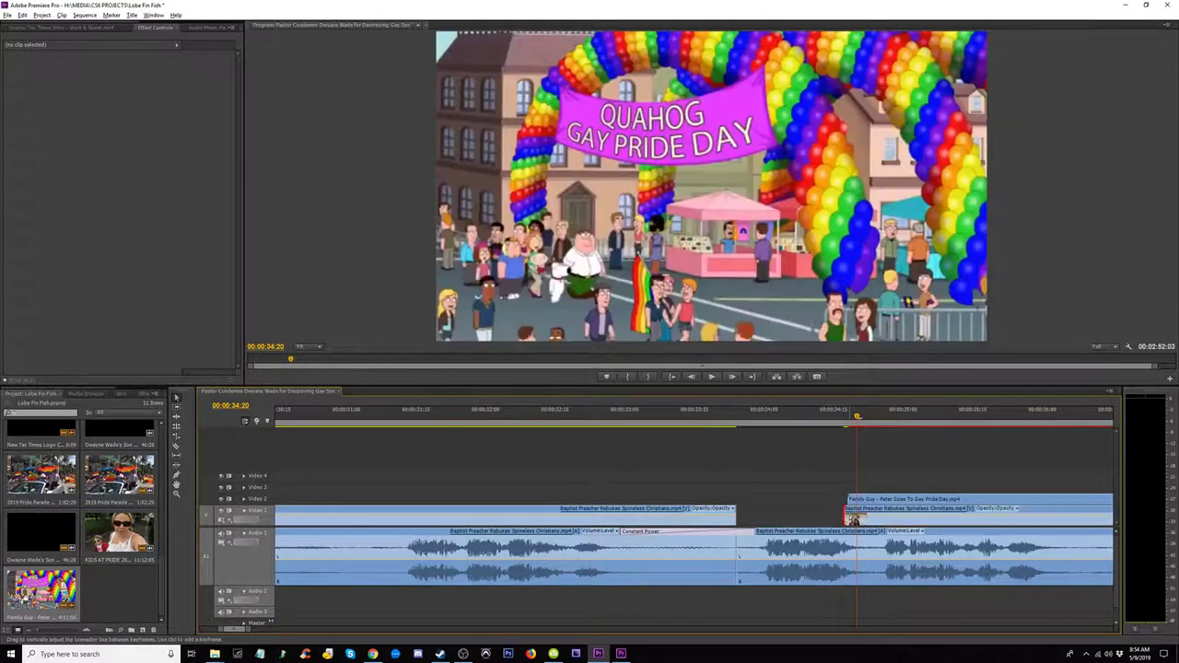
pyautogui.moveTo(735, 516); pyautogui.dragTo(765, 518)
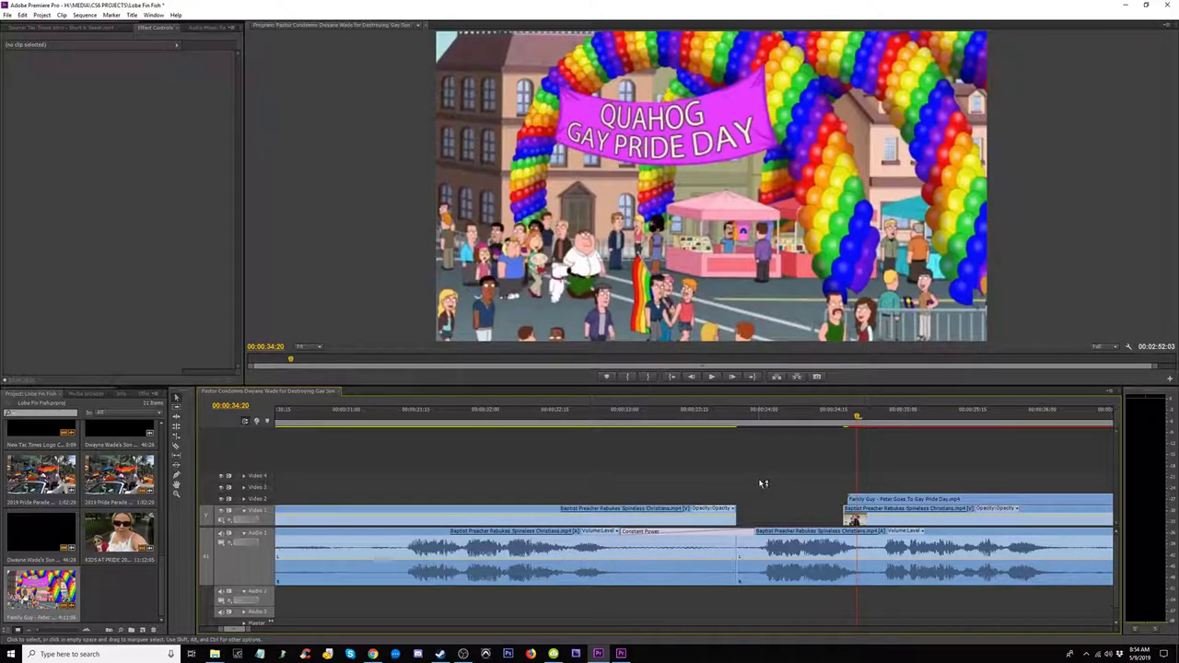
pyautogui.hotkey('ctrl', 'z')
# Step: Save the project and play the transition into the Family Guy shots from about 0:33
pyautogui.hotkey('ctrl', 's')
pyautogui.click(685, 420)
pyautogui.press('space')
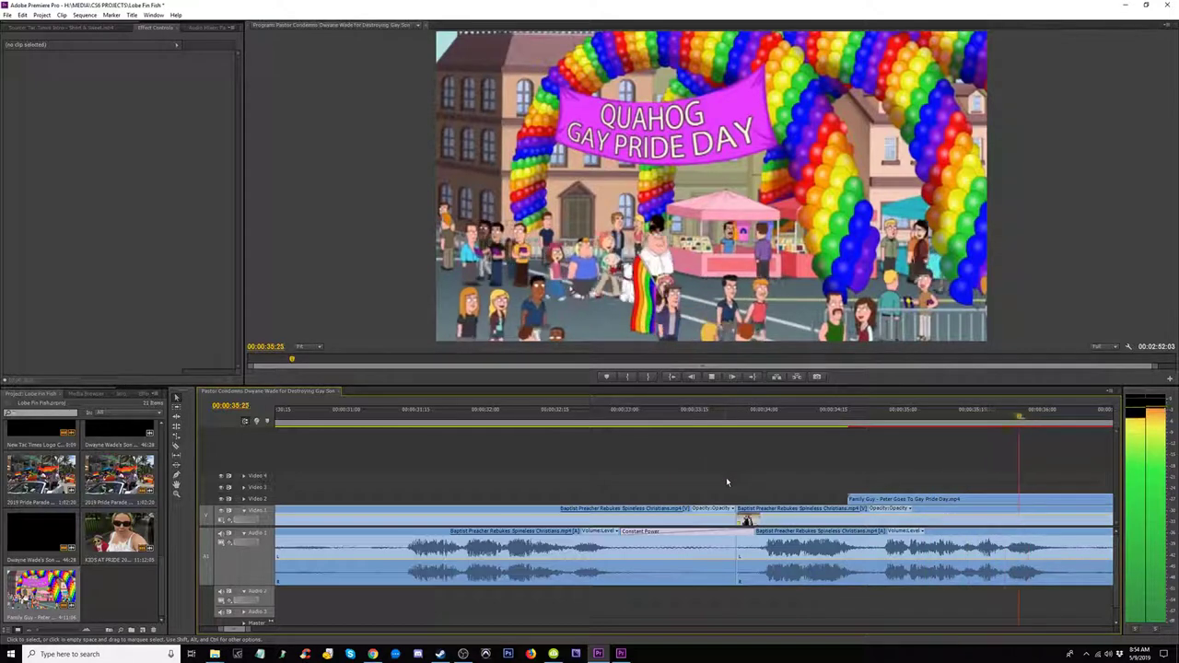
# Step: Shift both Family Guy clips on Video 2 earlier so they begin at the second sermon segment's cut and stay back to back
pyautogui.press('space')
pyautogui.press('-')
pyautogui.moveTo(835, 500); pyautogui.dragTo(782, 500)
pyautogui.moveTo(1015, 501); pyautogui.dragTo(965, 504)
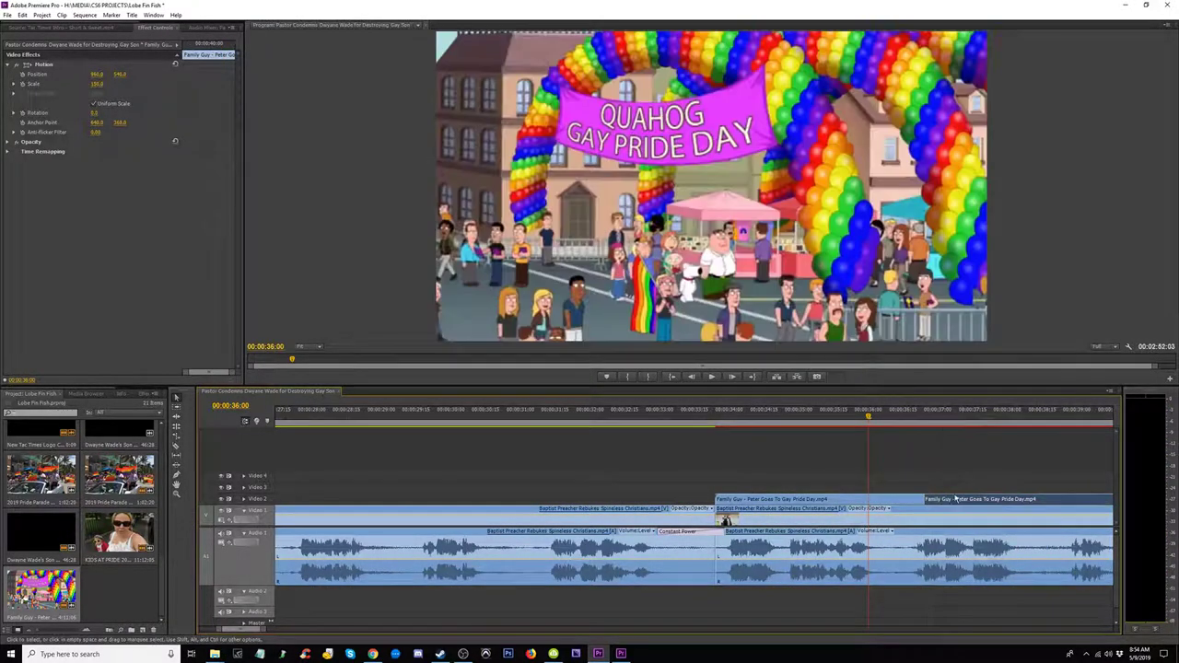
# Step: Play the transition from the sermon into the repositioned Family Guy clips, starting again from about 0:33
pyautogui.click(649, 420)
pyautogui.press('space')
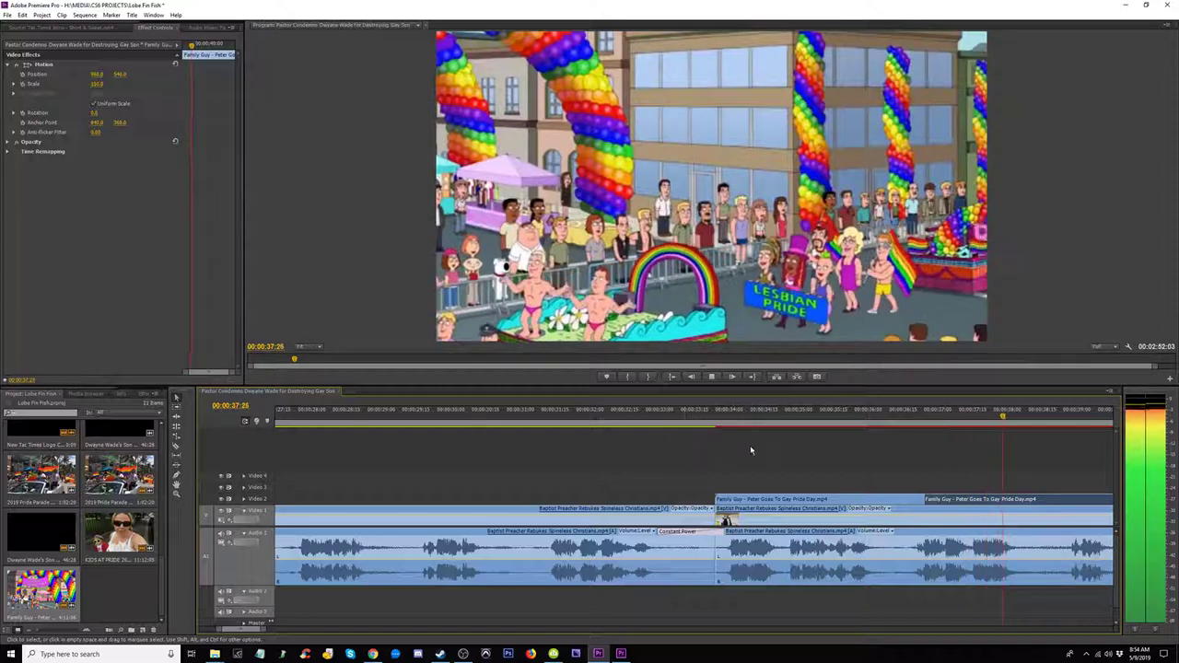
pyautogui.click(741, 418)
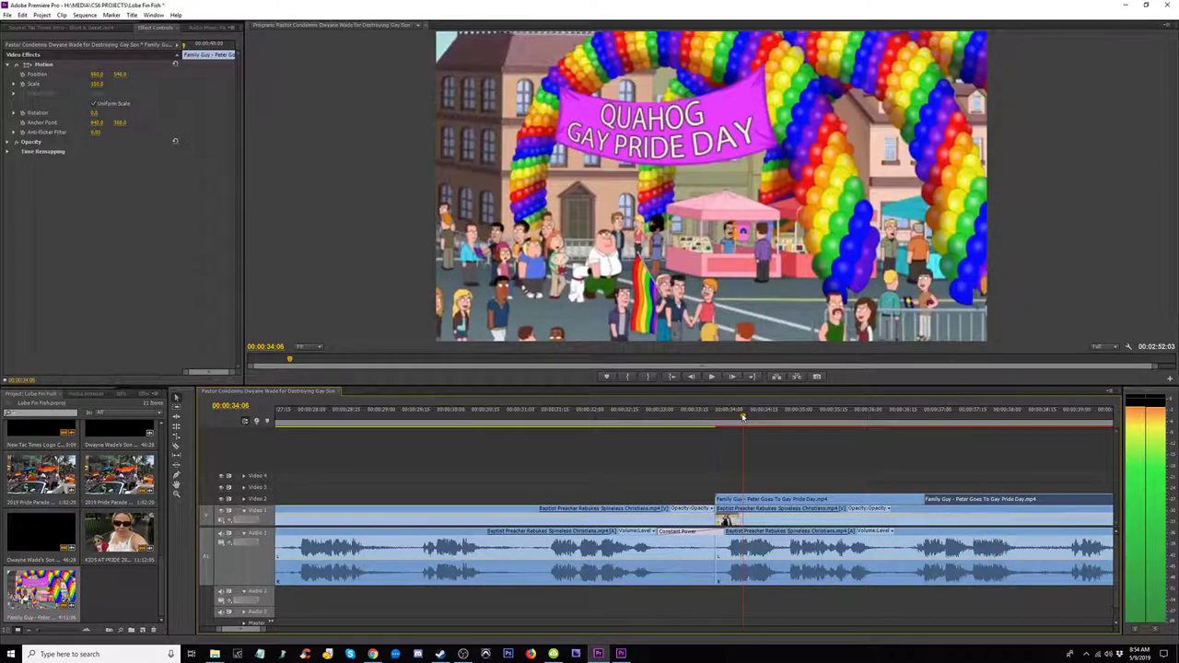
pyautogui.click(709, 419)
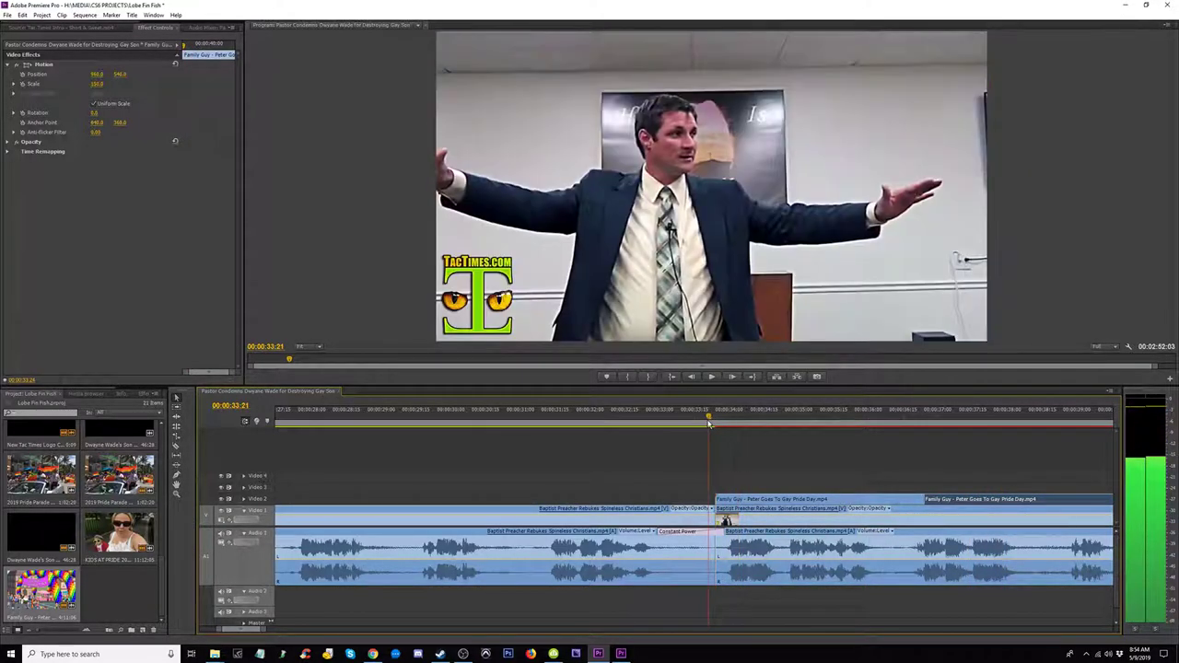
pyautogui.press('space')
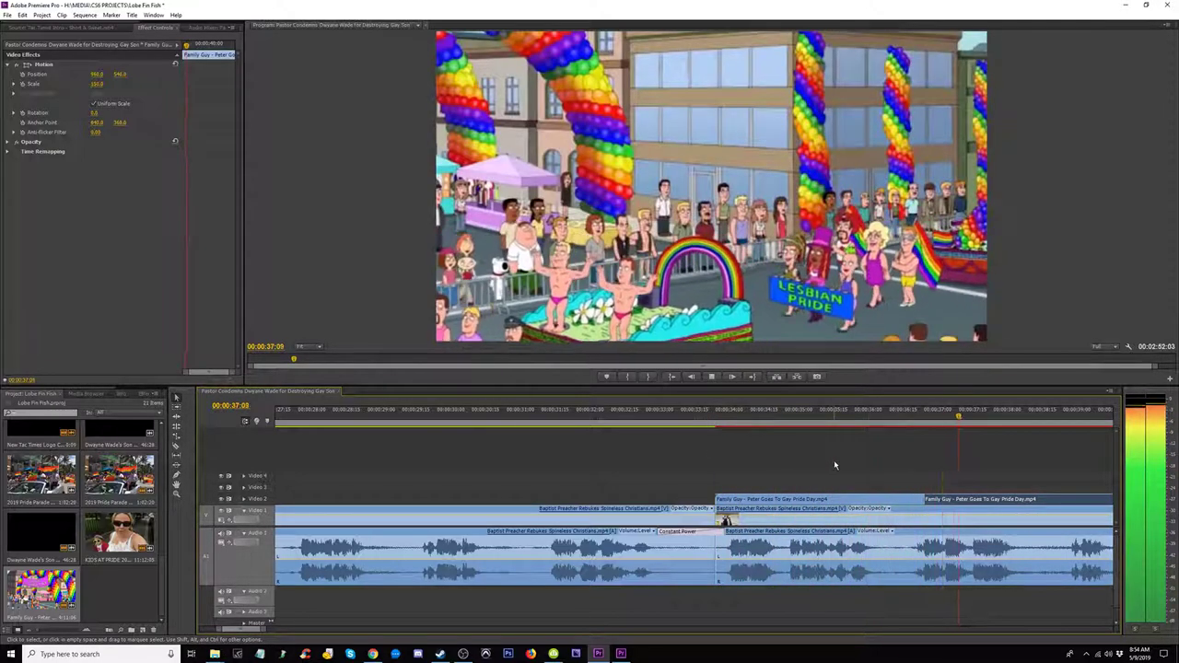
# Step: Move both Family Guy clips from Video 2 down onto Video 1, overwriting the sermon video there, and save the project
pyautogui.press('-')
pyautogui.press('-')
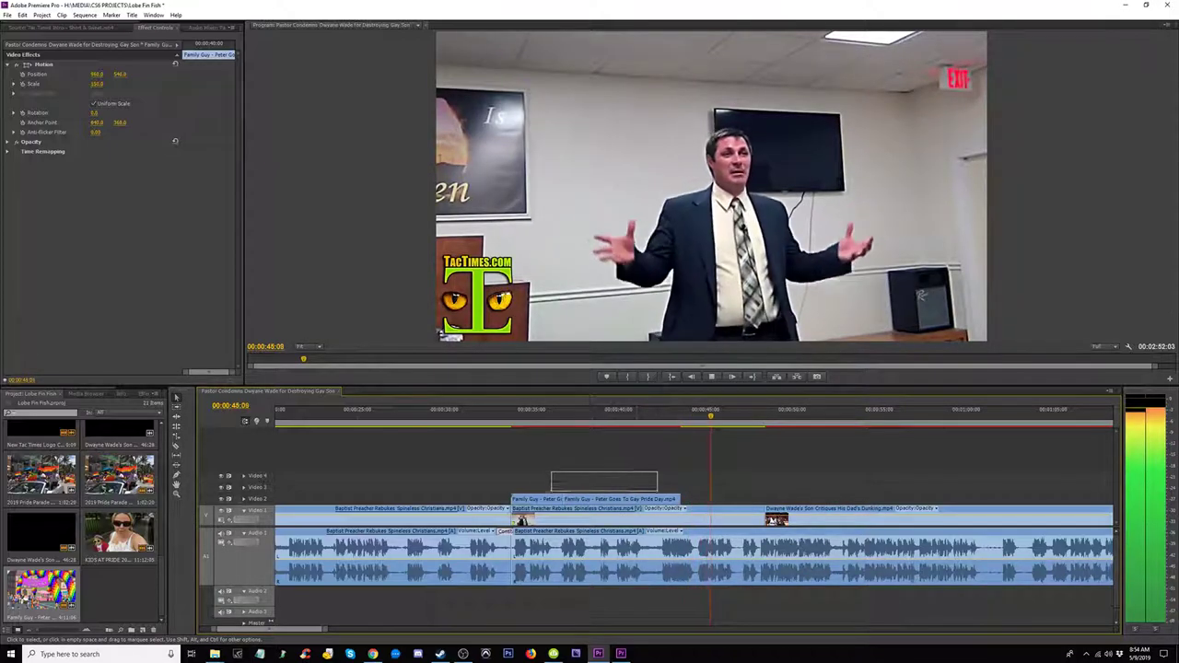
pyautogui.moveTo(551, 492); pyautogui.dragTo(589, 519)
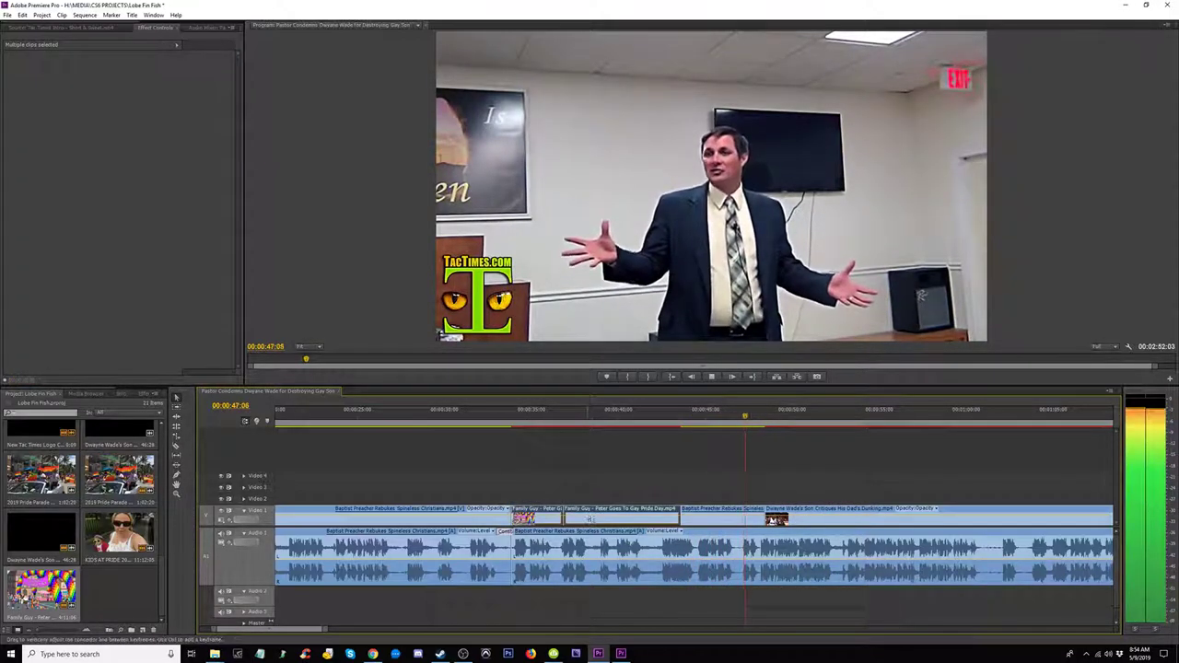
pyautogui.press('-')
pyautogui.press('-')
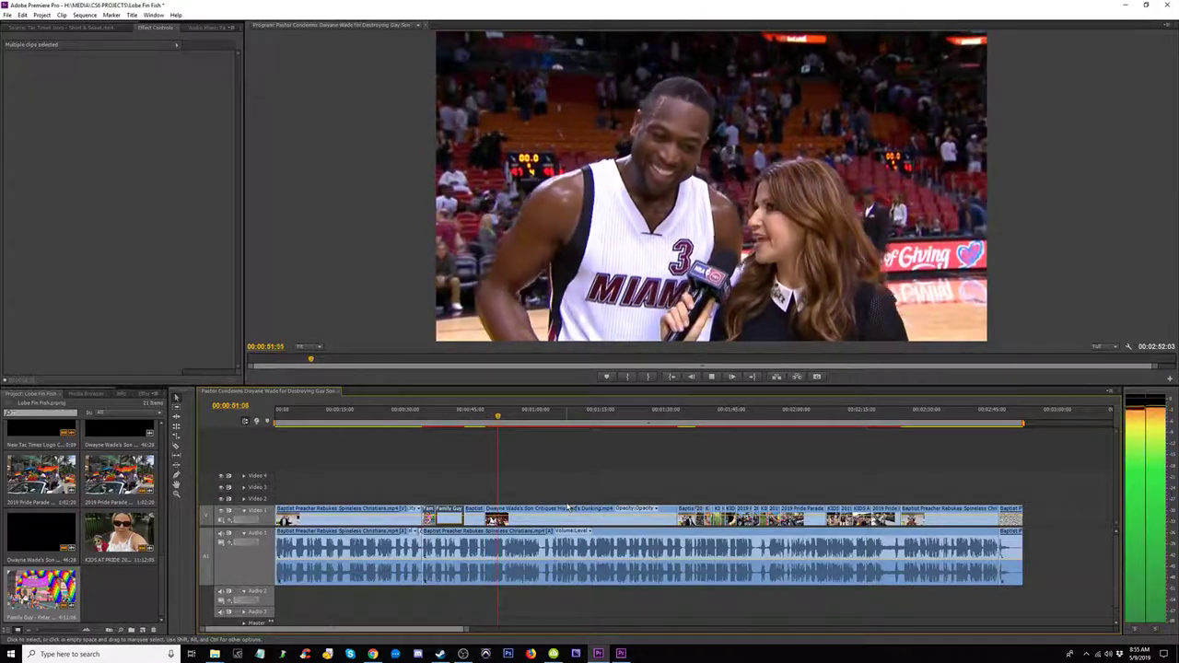
pyautogui.hotkey('ctrl', 's')
# Step: Play the sequence from its beginning to review the sermon's opening
pyautogui.click(355, 418)
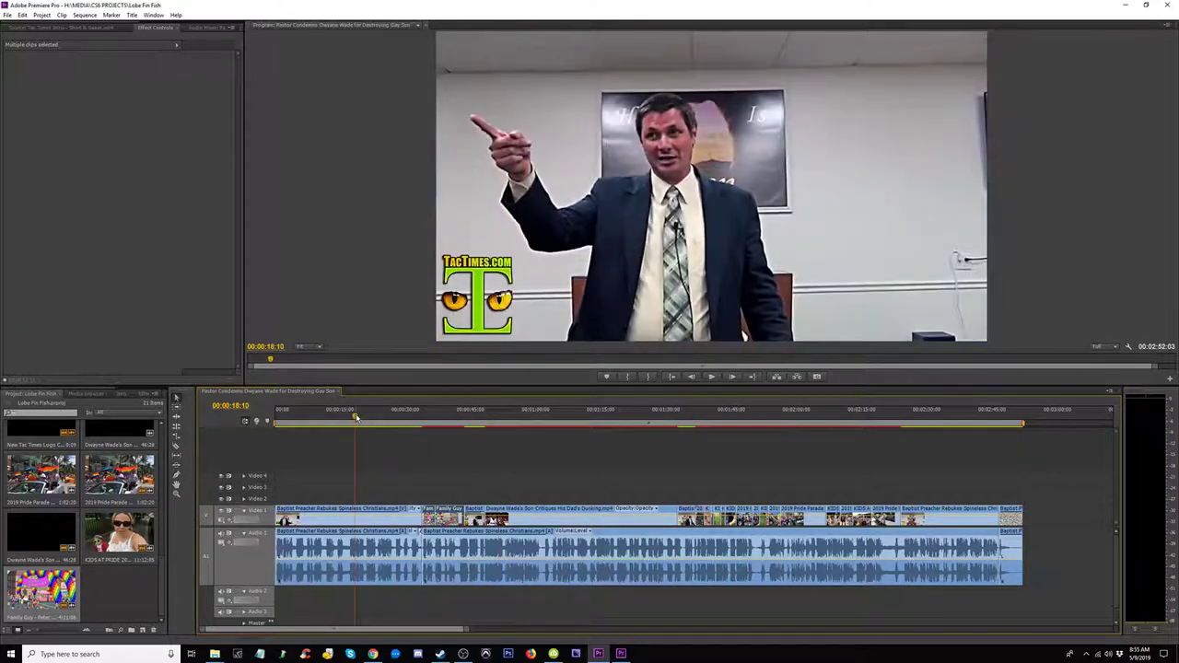
pyautogui.moveTo(341, 419); pyautogui.dragTo(267, 422)
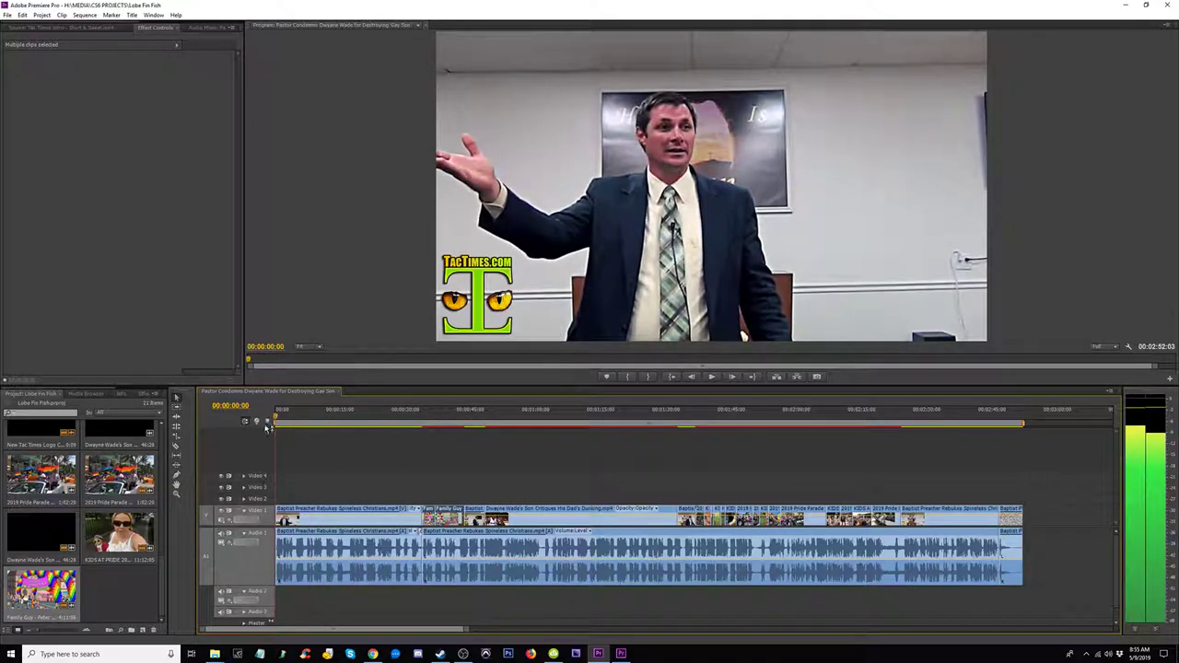
pyautogui.press('space')
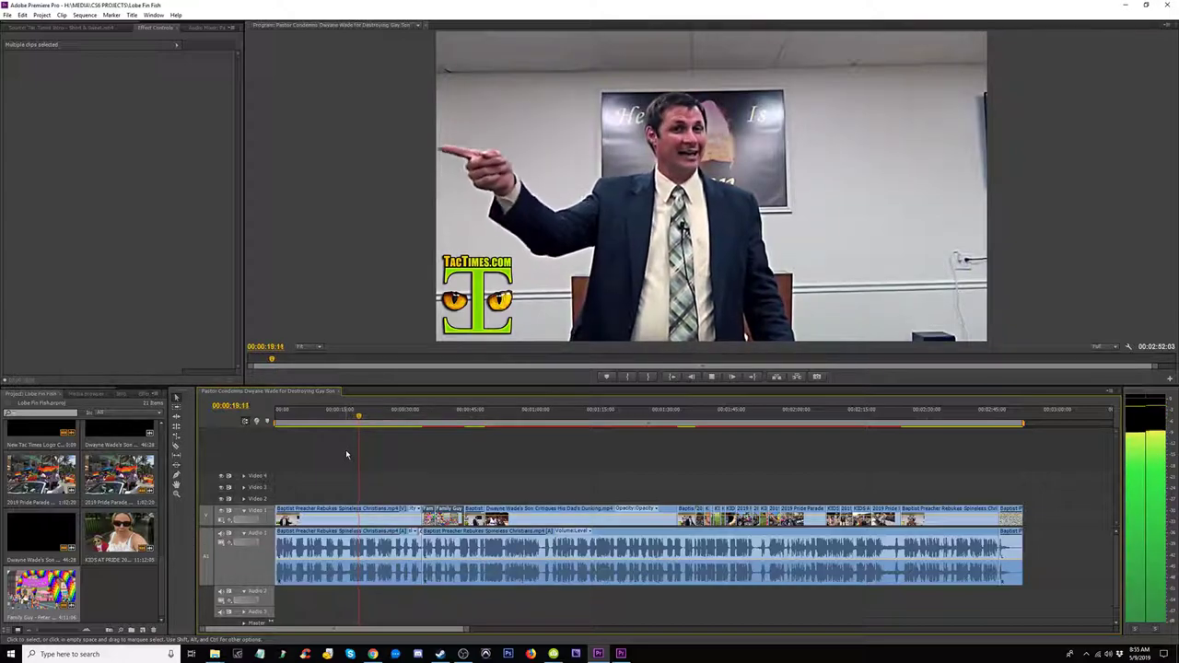
pyautogui.press('space')
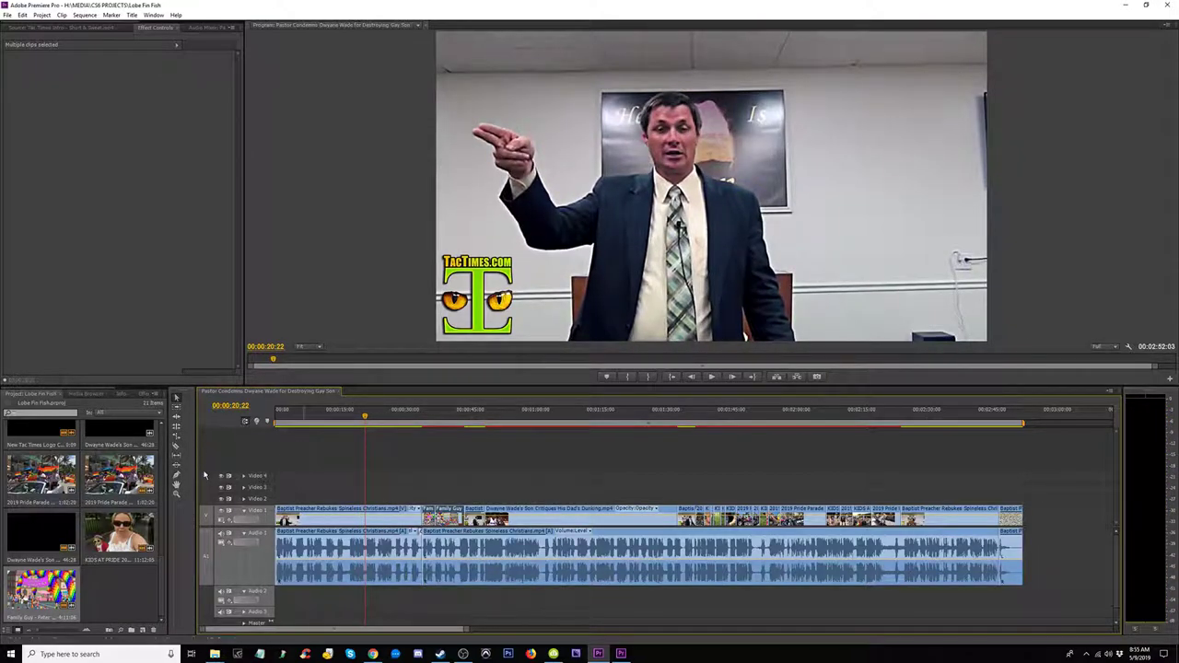
# Step: Find the sermon sequence in the project bin, open its name for editing and read through the full title
pyautogui.scroll(-5, 138, 507)
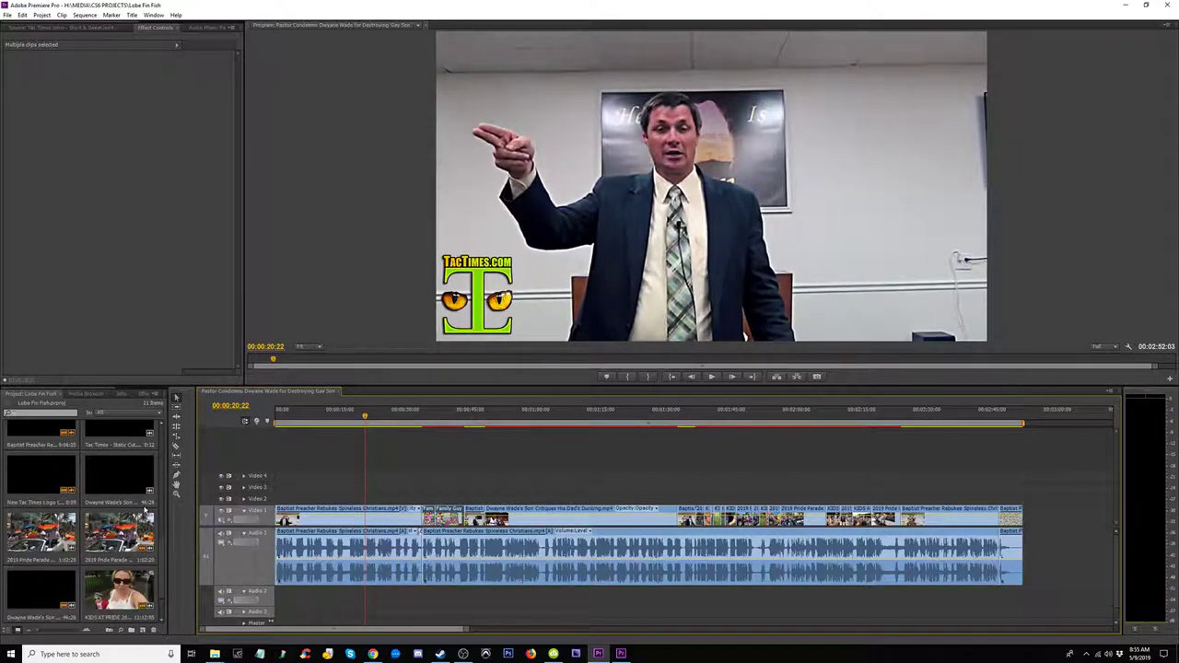
pyautogui.scroll(-2, 136, 503)
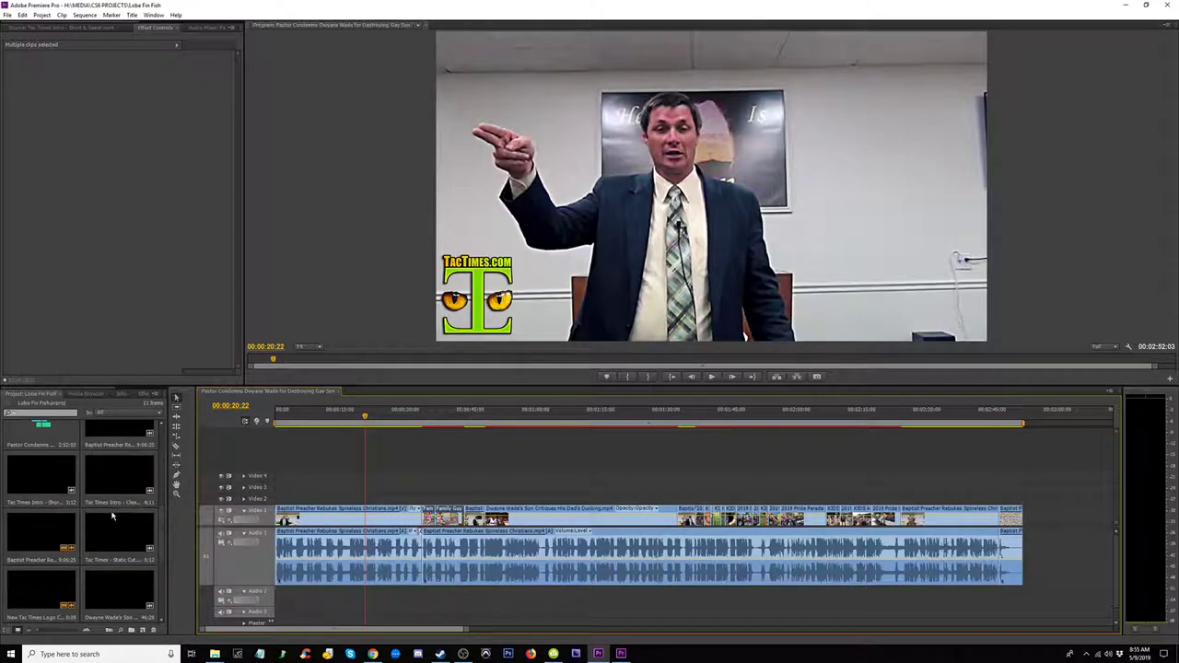
pyautogui.click(44, 477)
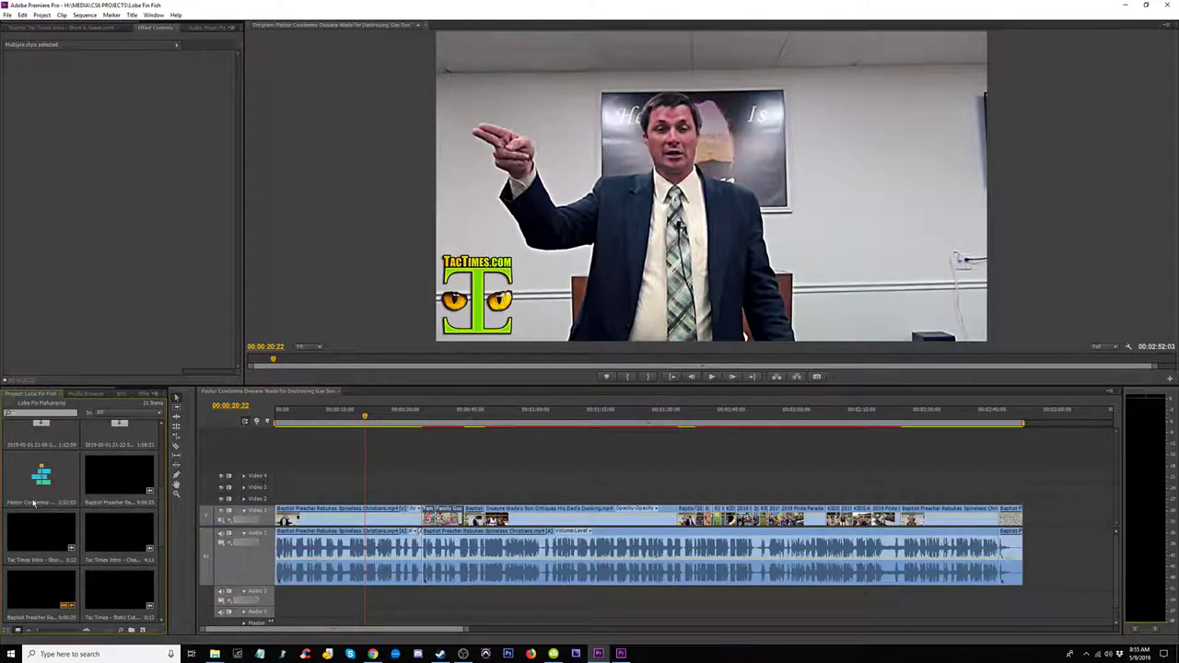
pyautogui.hotkey('ctrl', 'i')
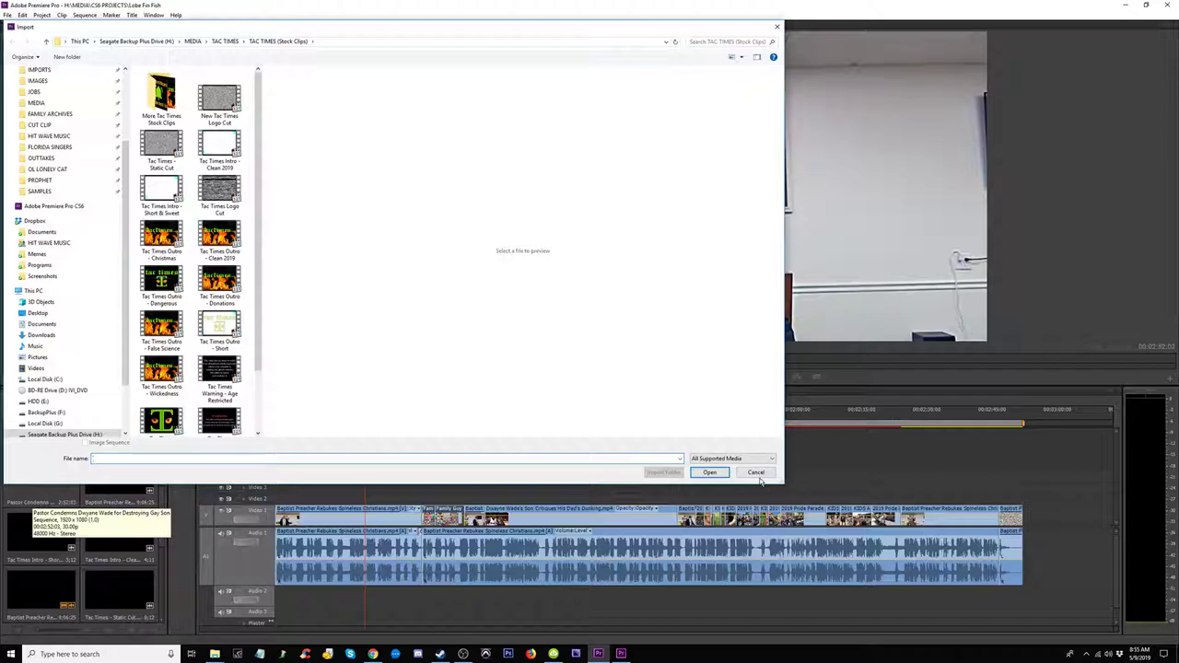
pyautogui.click(756, 474)
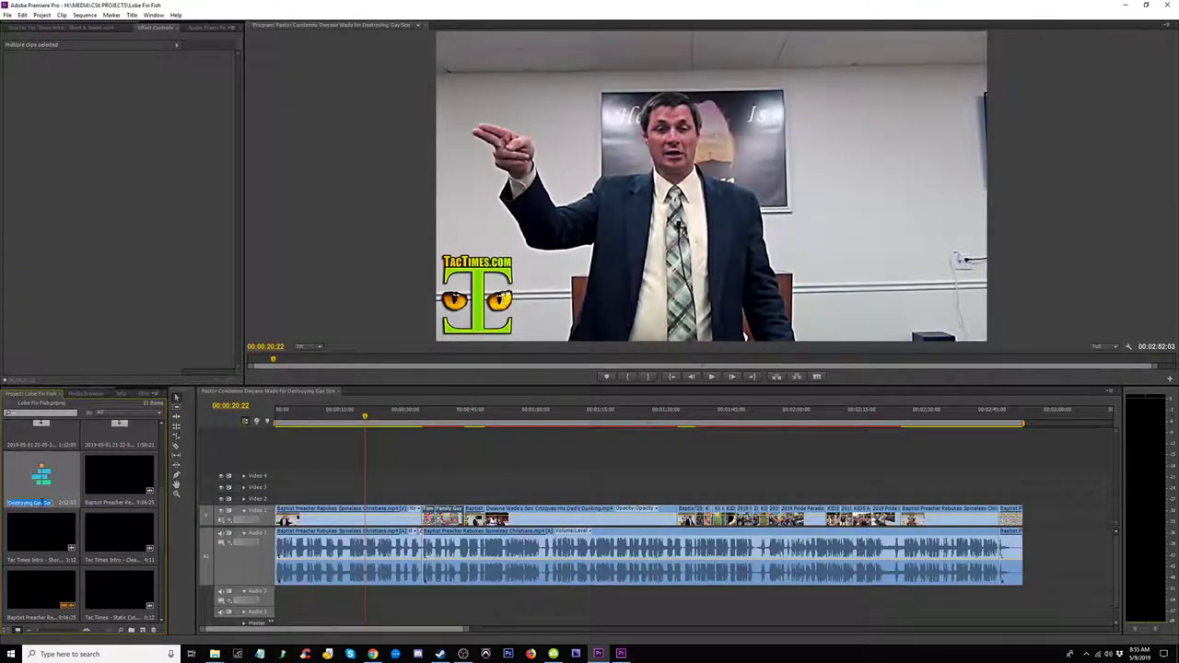
pyautogui.click(30, 502)
pyautogui.moveTo(13, 503); pyautogui.dragTo(55, 506)
pyautogui.moveTo(54, 503); pyautogui.dragTo(20, 503)
# Step: Switch to Chrome, search Google for "Dwyane Wade" to check the name's spelling, and return to Premiere Pro
pyautogui.click(384, 657)
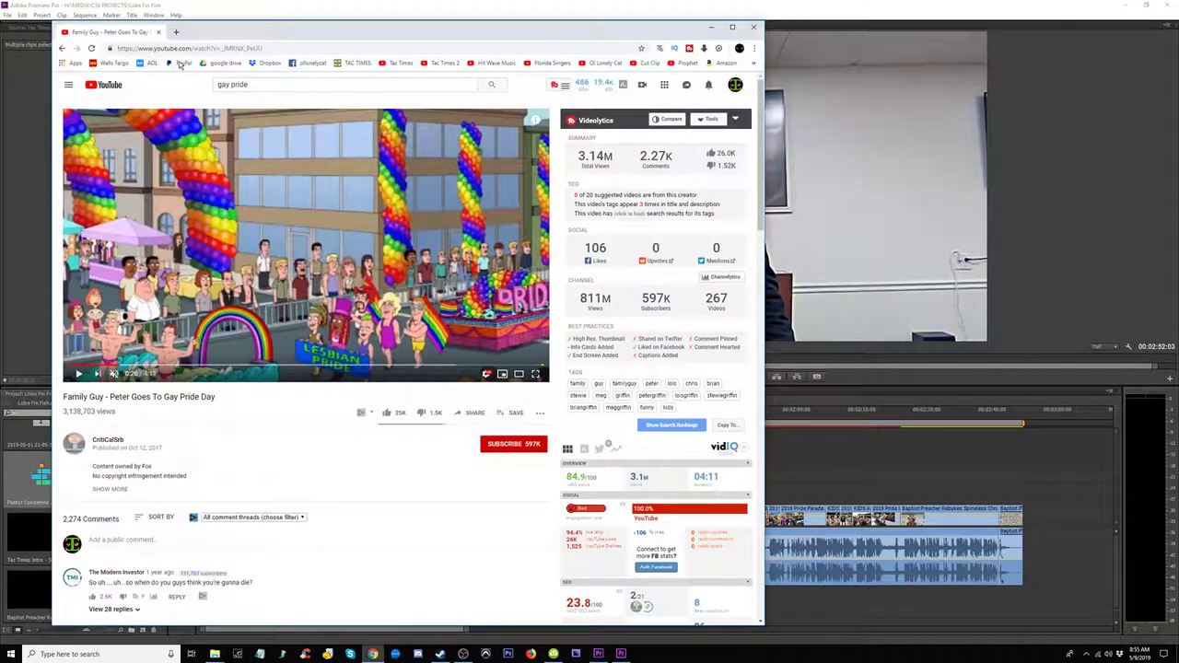
pyautogui.click(238, 44)
pyautogui.write('Dwyane Wade for')
pyautogui.press('BackSpace')
pyautogui.press('BackSpace')
pyautogui.press('BackSpace')
pyautogui.press('BackSpace')
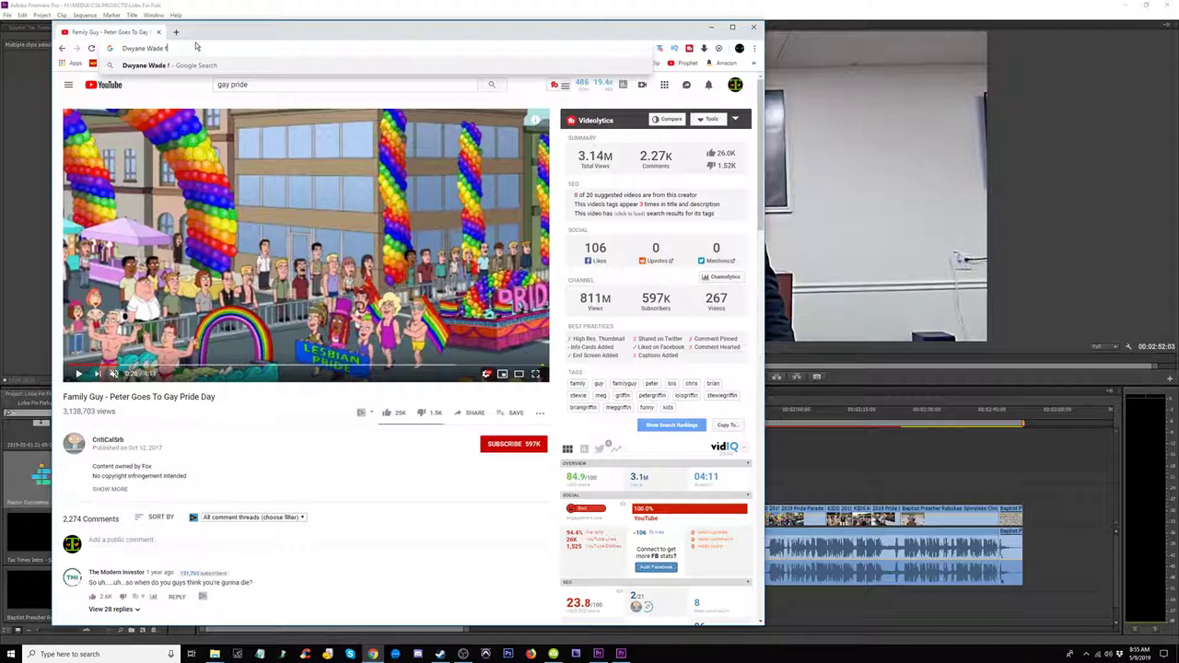
pyautogui.press('Return')
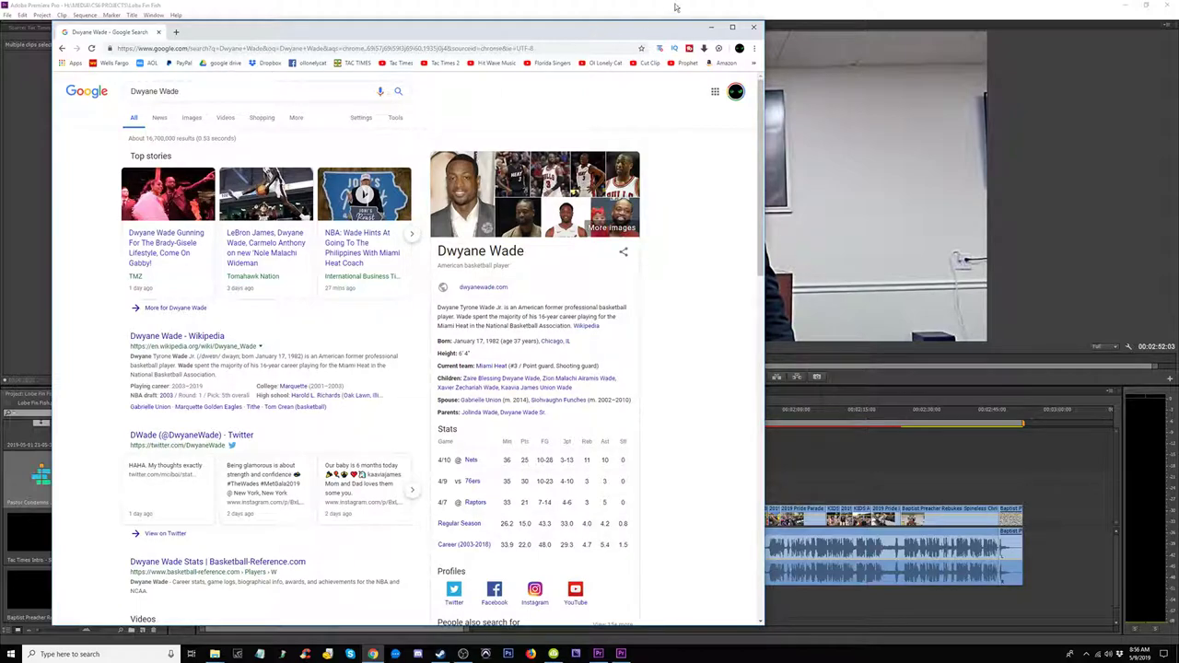
pyautogui.click(711, 26)
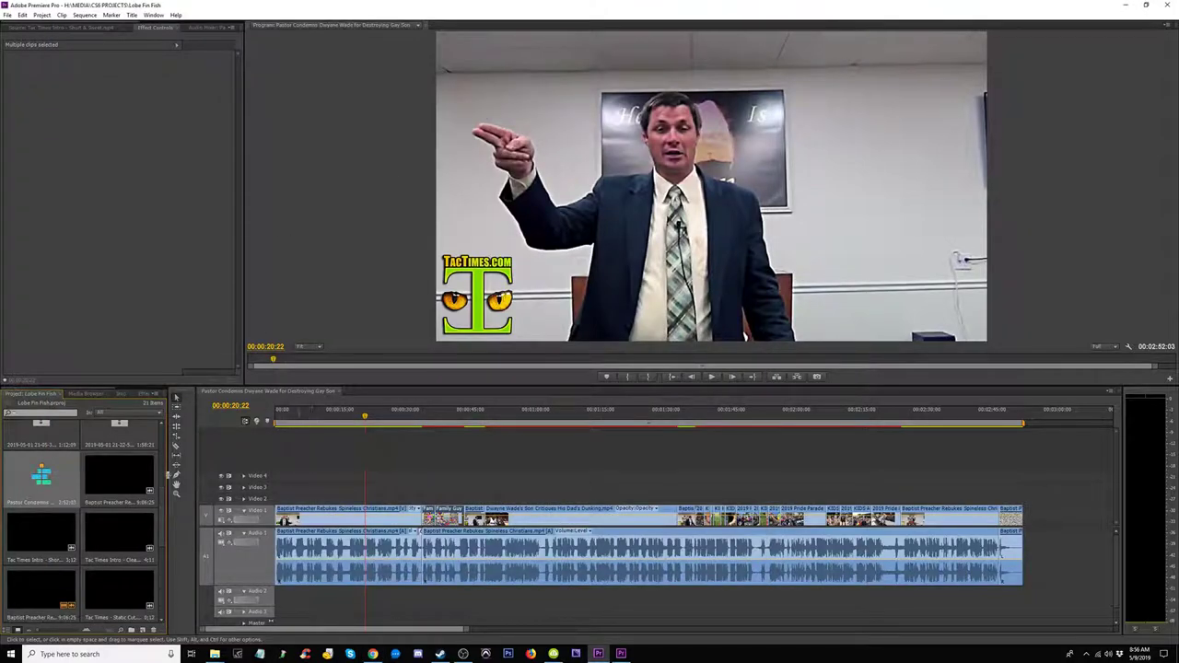
# Step: Remove the "Destroying Gay Son" ending from the sermon sequence's name
pyautogui.click(40, 503)
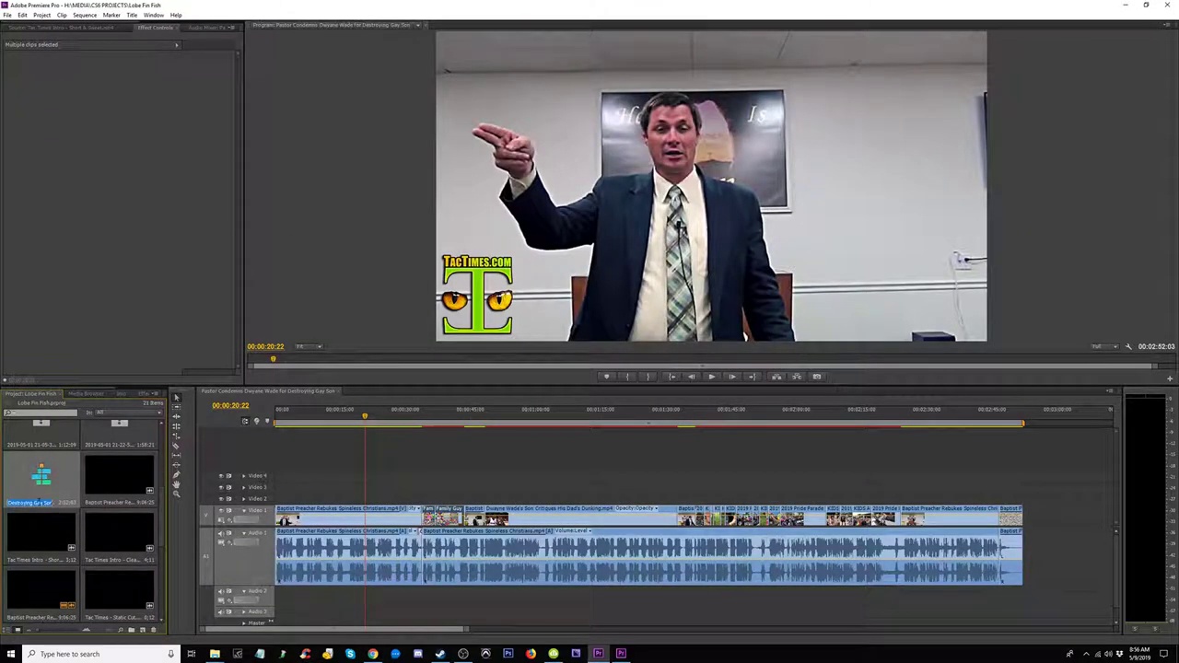
pyautogui.click(34, 502)
pyautogui.moveTo(33, 503); pyautogui.dragTo(51, 503)
pyautogui.press('BackSpace')
pyautogui.press('BackSpace')
pyautogui.press('BackSpace')
pyautogui.press('BackSpace')
pyautogui.press('BackSpace')
pyautogui.press('BackSpace')
pyautogui.press('BackSpace')
pyautogui.press('BackSpace')
pyautogui.press('BackSpace')
pyautogui.press('BackSpace')
pyautogui.press('BackSpace')
pyautogui.press('BackSpace')
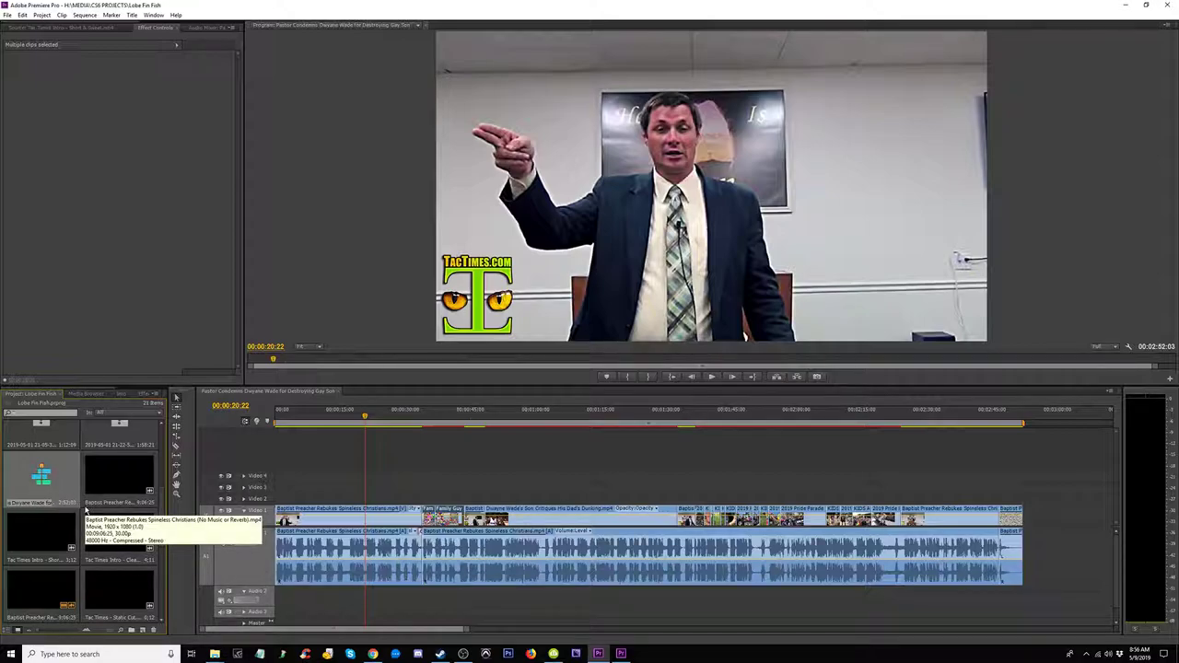
# Step: Complete the sequence's new name as "Pastor Condemns Dwyane Wade and Homosexuality"
pyautogui.press('Left')
pyautogui.press('Left')
pyautogui.press('Left')
pyautogui.press('BackSpace')
pyautogui.write('e Wade a')
pyautogui.write('n')
pyautogui.write('f Homo')
pyautogui.write('sexuality')
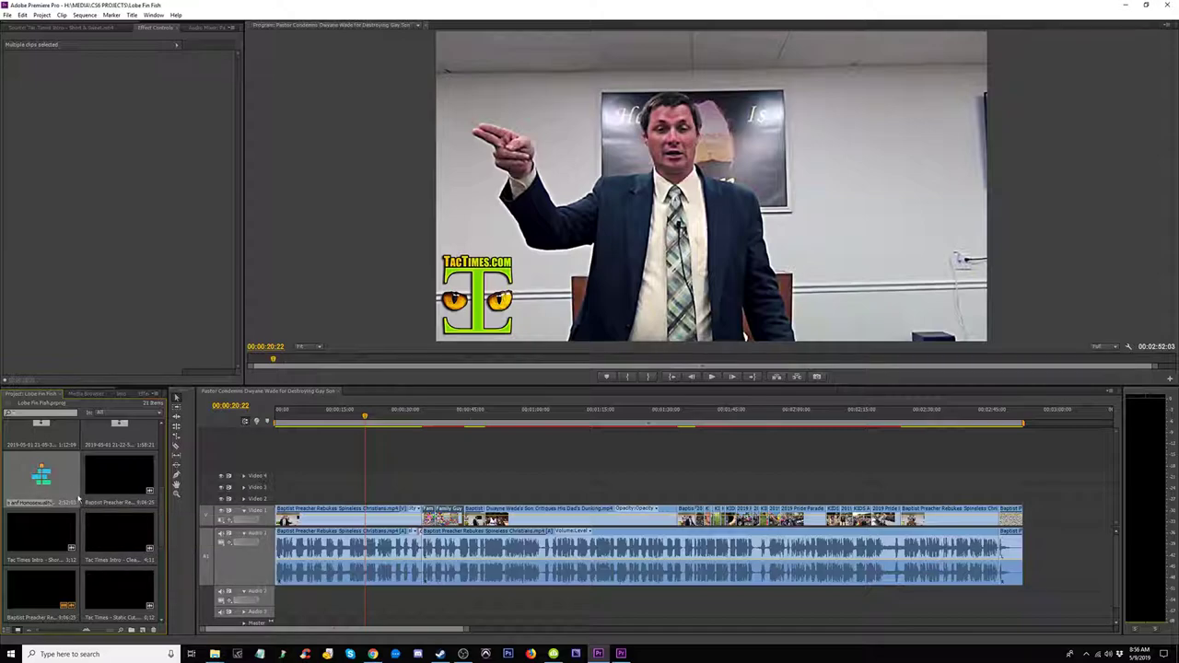
pyautogui.click(61, 481)
pyautogui.click(51, 502)
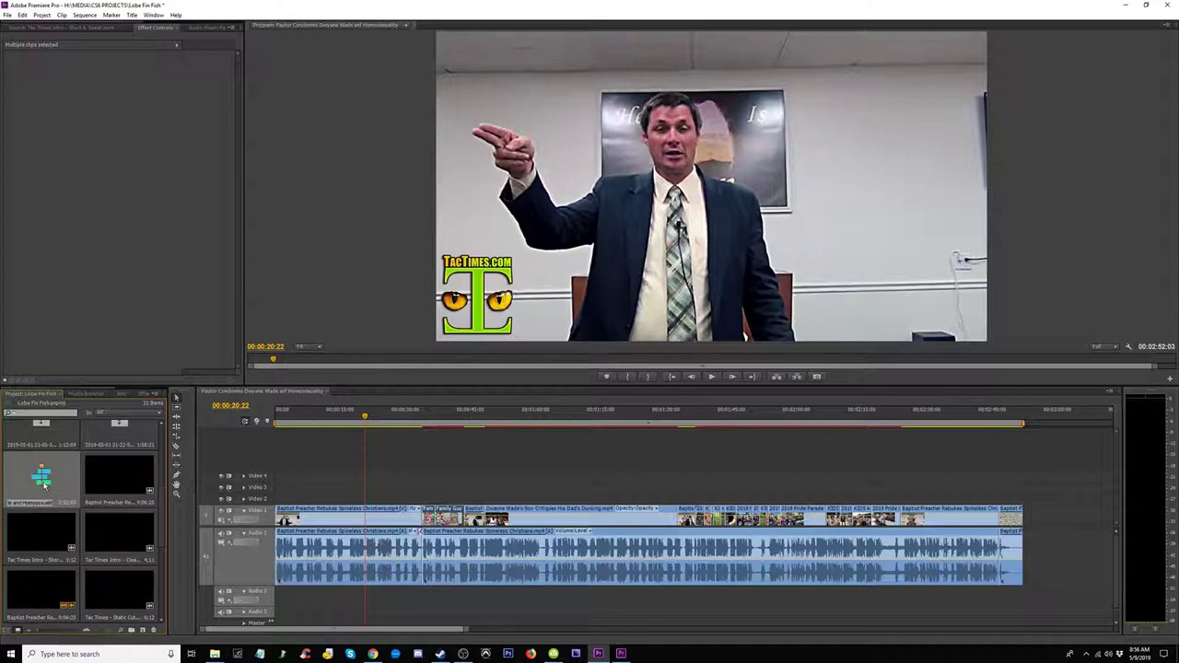
pyautogui.press('Return')
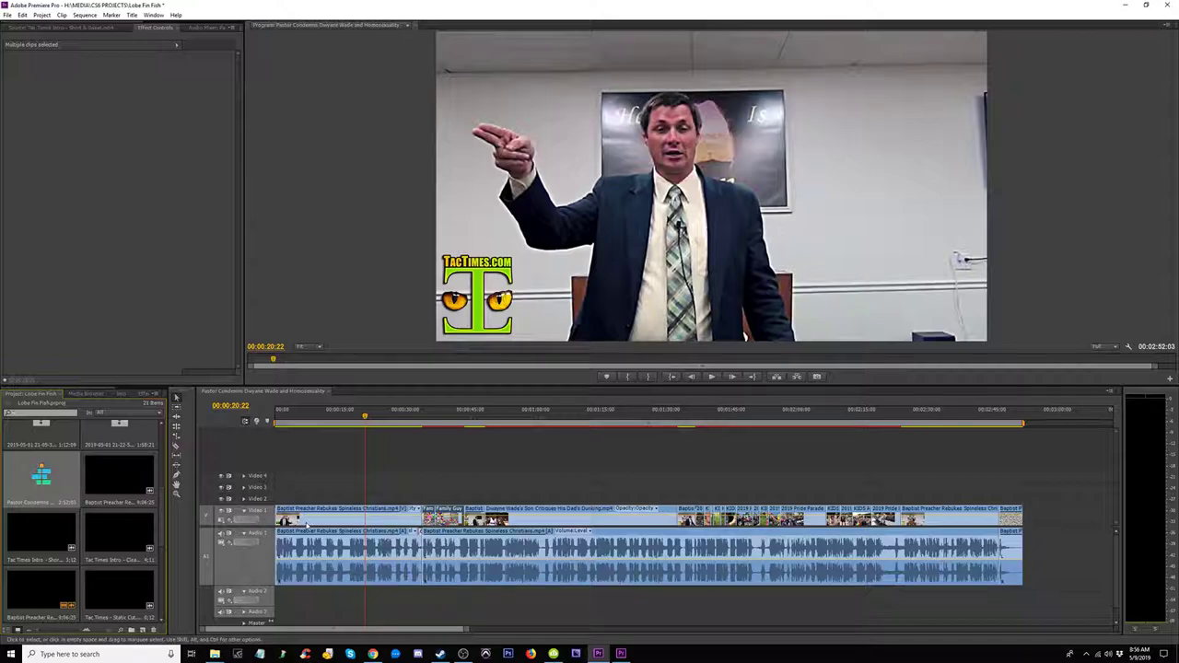
# Step: Review the sequence's opening frames and play the transition from about 0:30 into the second Family Guy shot
pyautogui.click(288, 424)
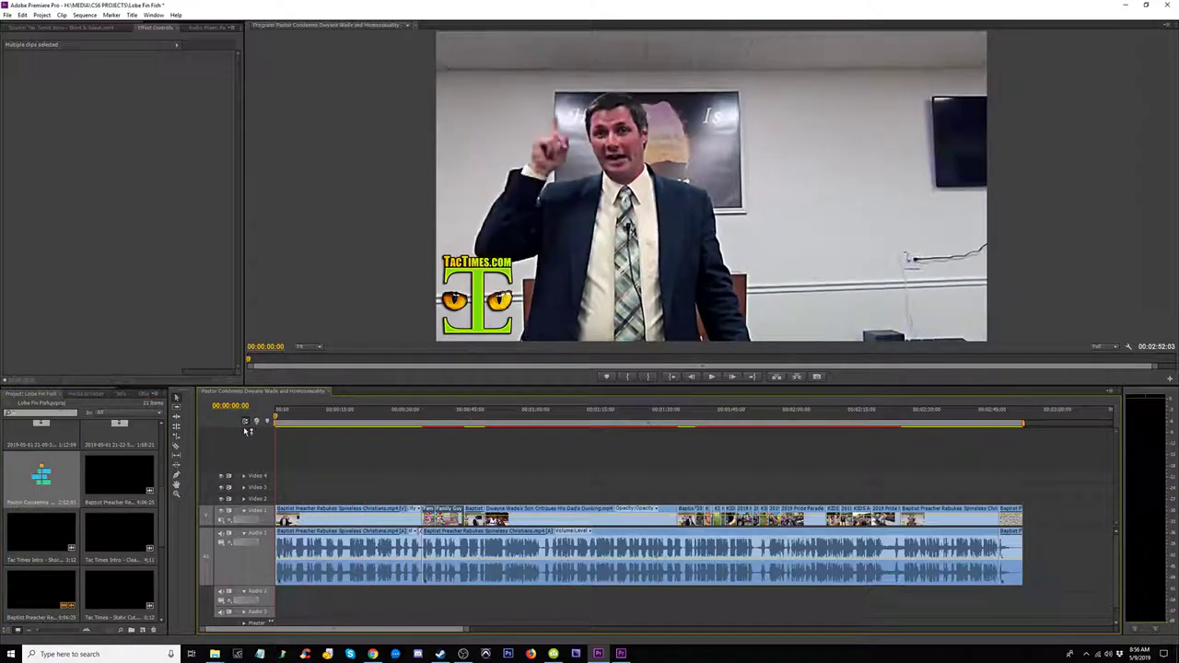
pyautogui.click(278, 424)
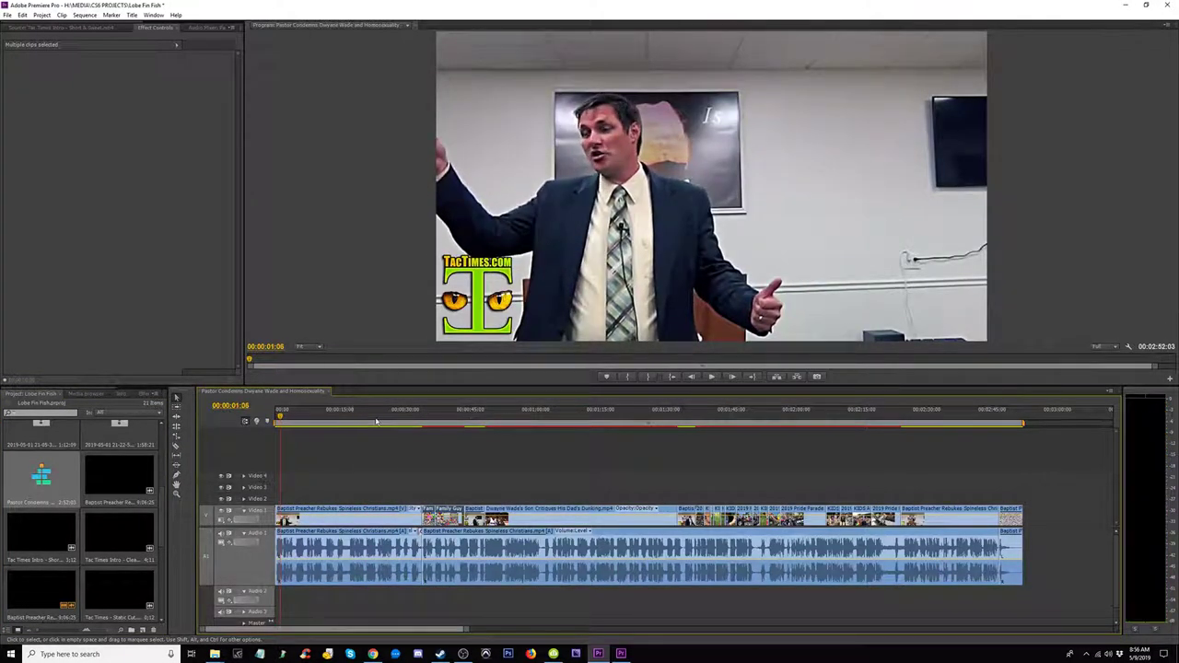
pyautogui.click(406, 422)
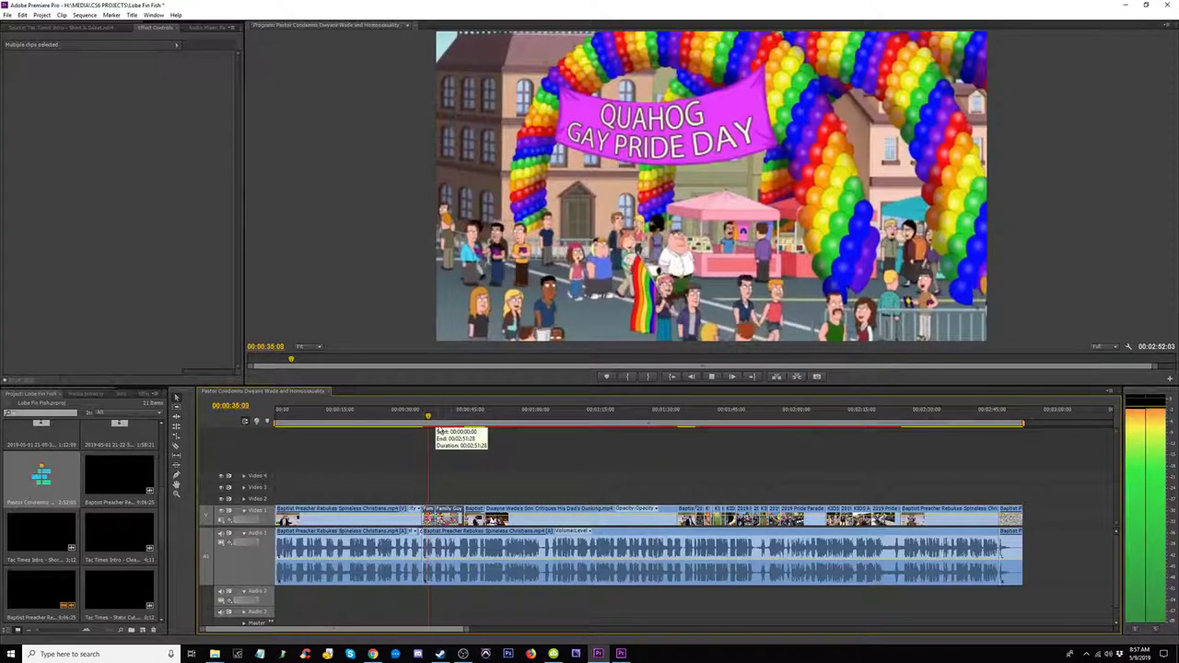
pyautogui.press('space')
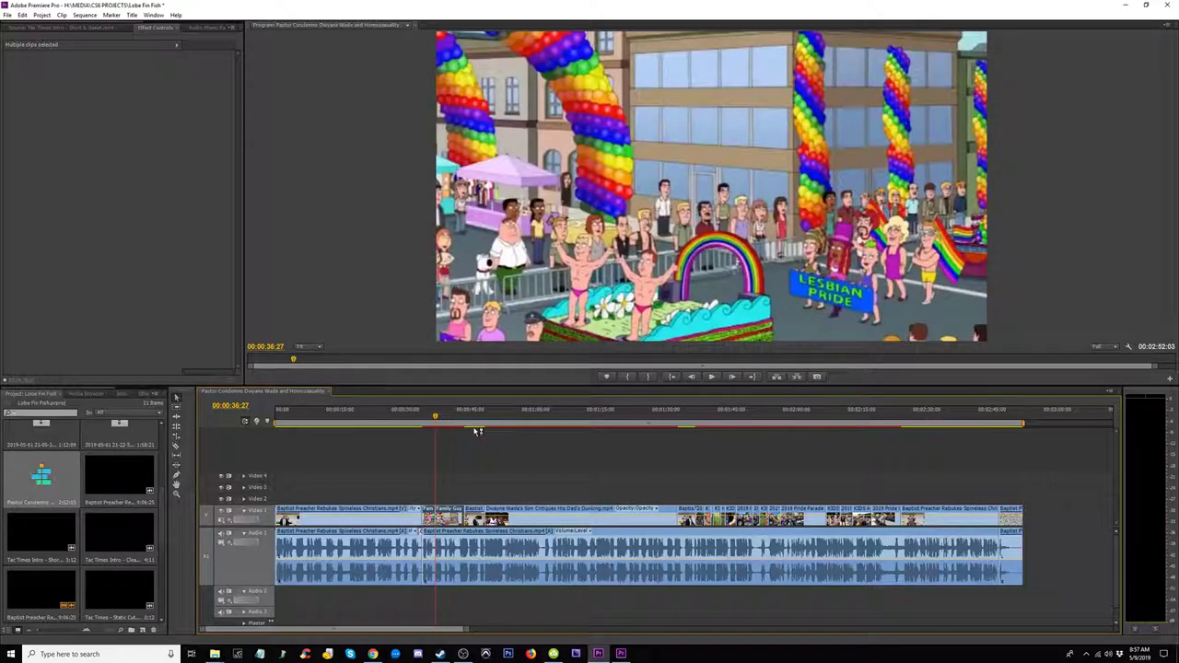
# Step: Apply the Unsharp Mask effect to the second Family Guy clip on Video 1, previewing the frame at about 0:38
pyautogui.press('=')
pyautogui.press('=')
pyautogui.click(723, 419)
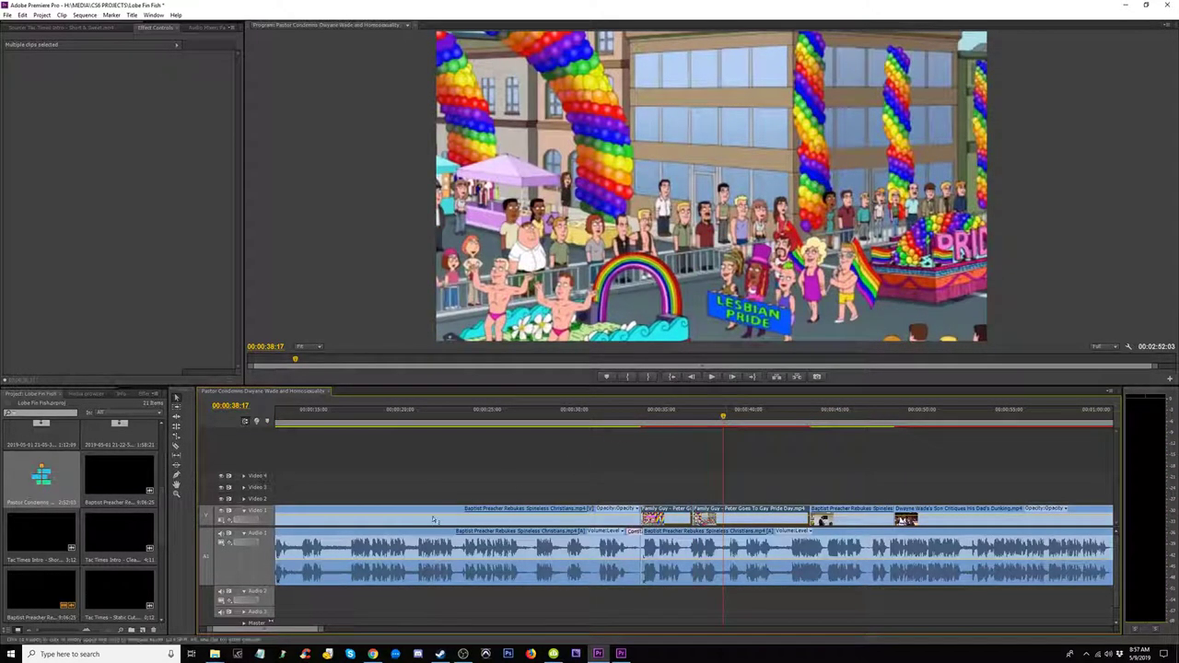
pyautogui.click(143, 394)
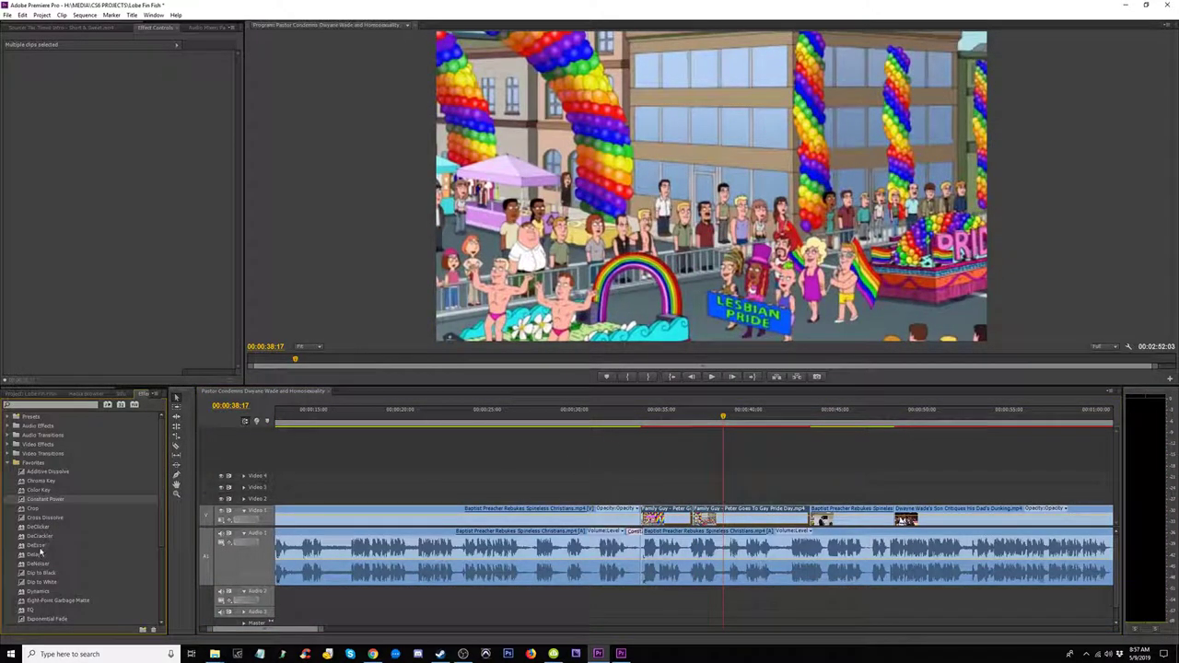
pyautogui.scroll(-5, 40, 552)
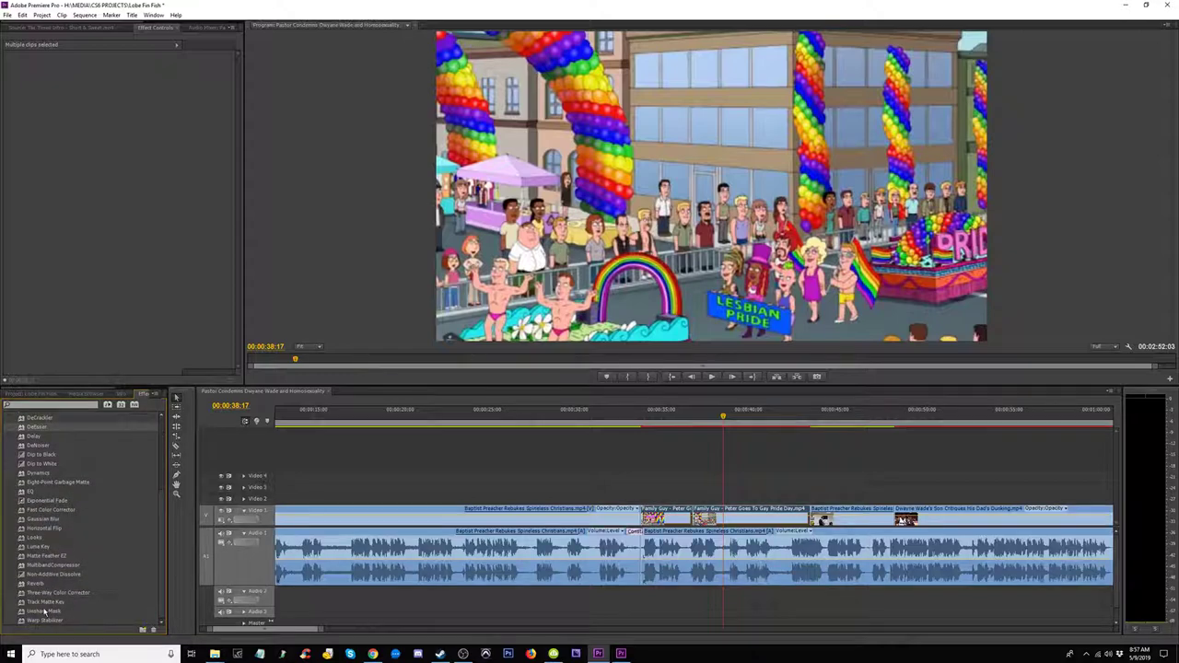
pyautogui.click(49, 611)
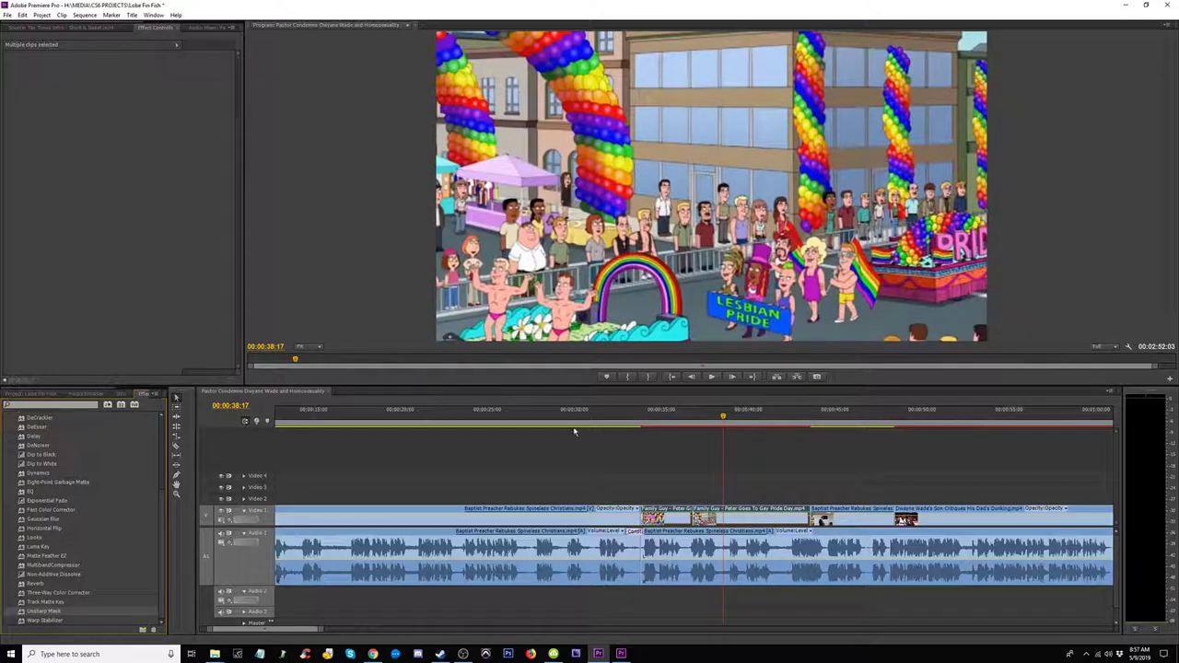
pyautogui.click(760, 516)
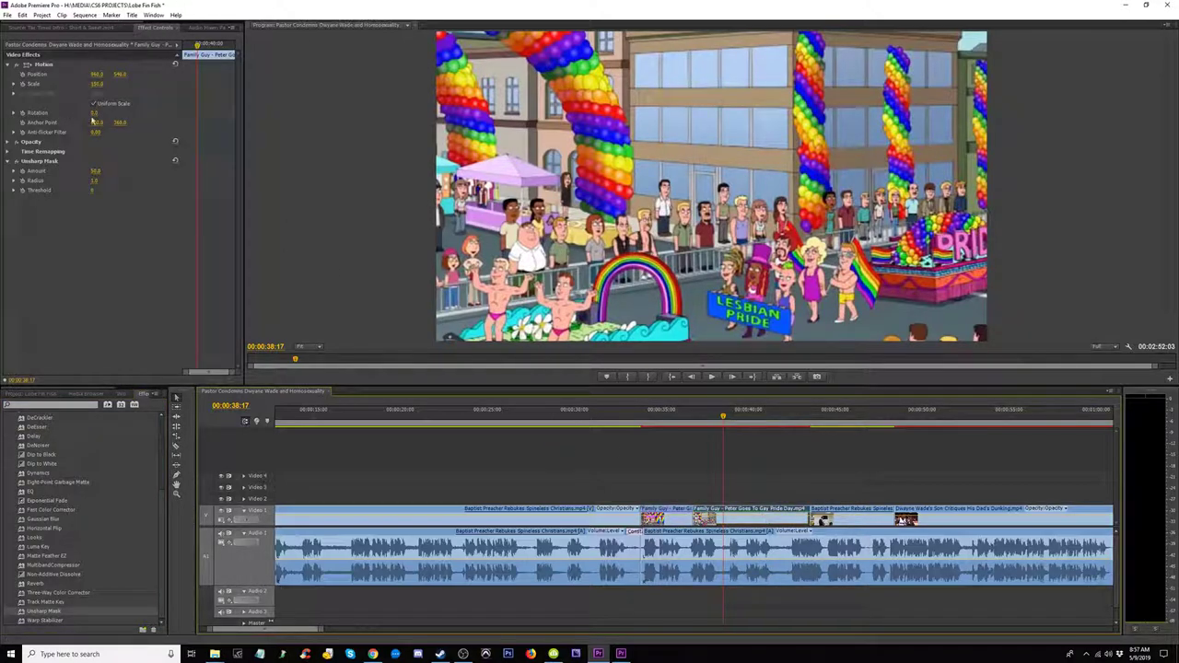
# Step: Set the second Family Guy clip's Unsharp Mask to an amount of 70 and a radius of 6, and save the project
pyautogui.click(96, 172)
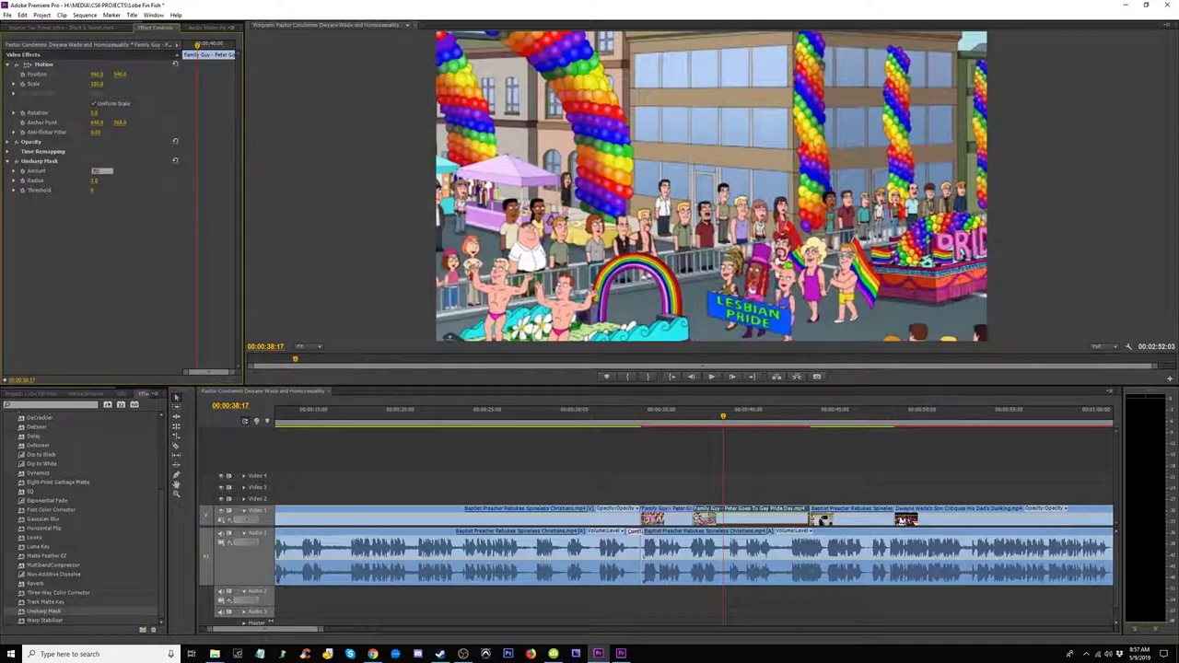
pyautogui.write('70')
pyautogui.press('Tab')
pyautogui.write('3')
pyautogui.press('Return')
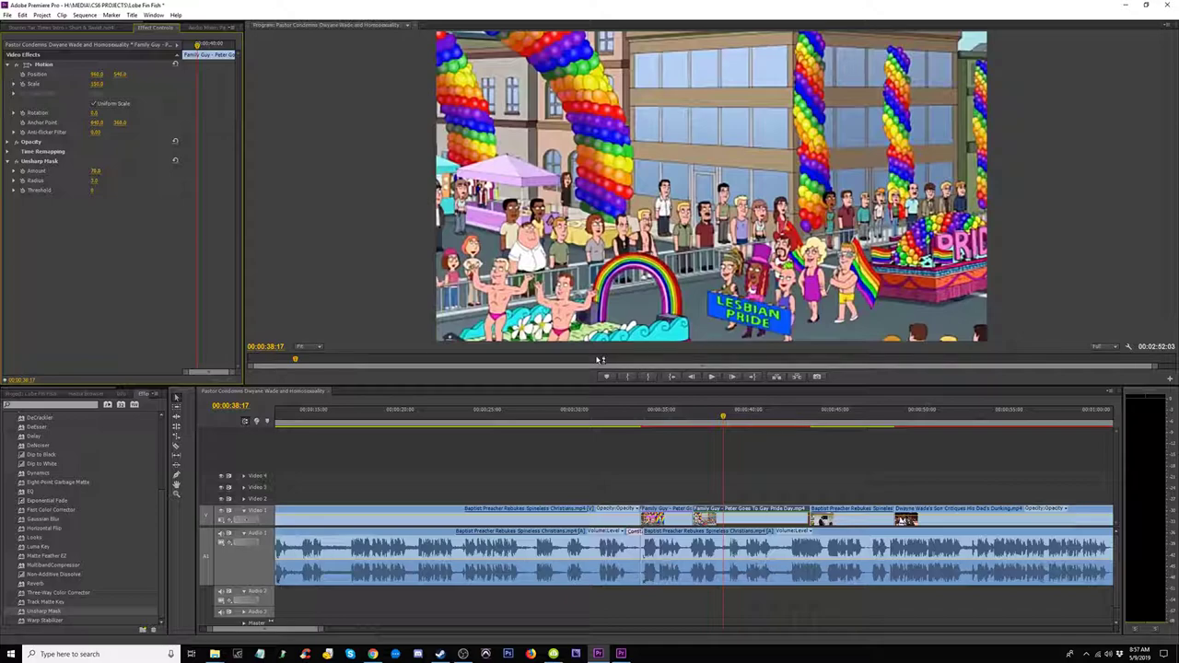
pyautogui.click(103, 183)
pyautogui.write('6')
pyautogui.press('Return')
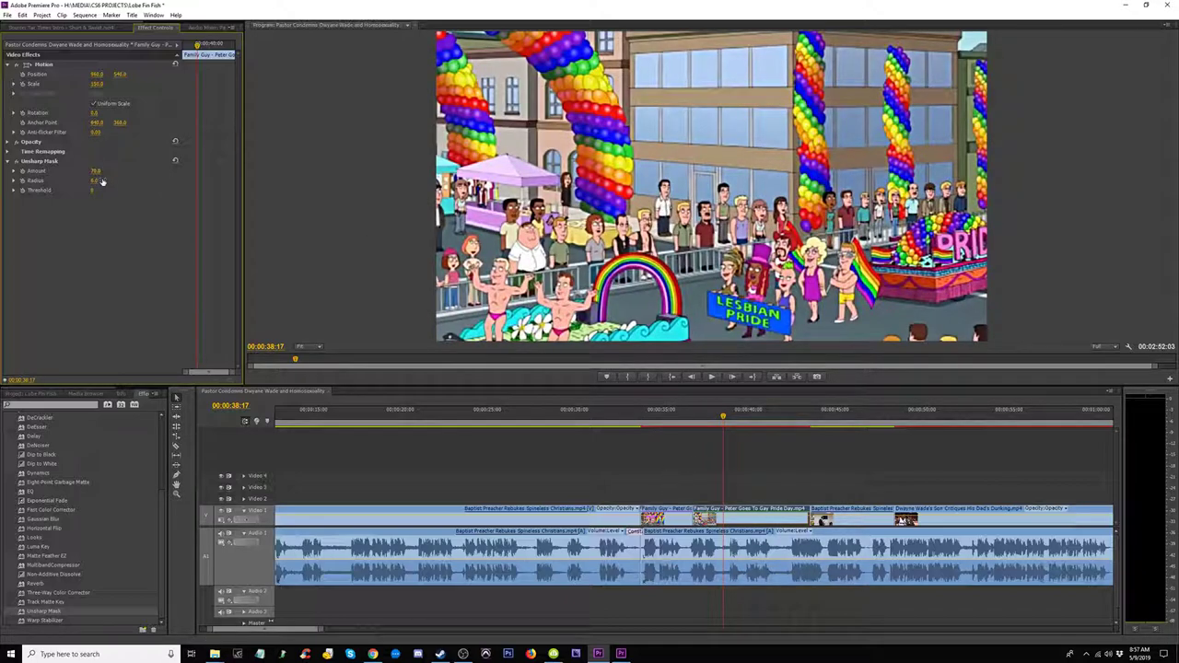
pyautogui.hotkey('ctrl', 's')
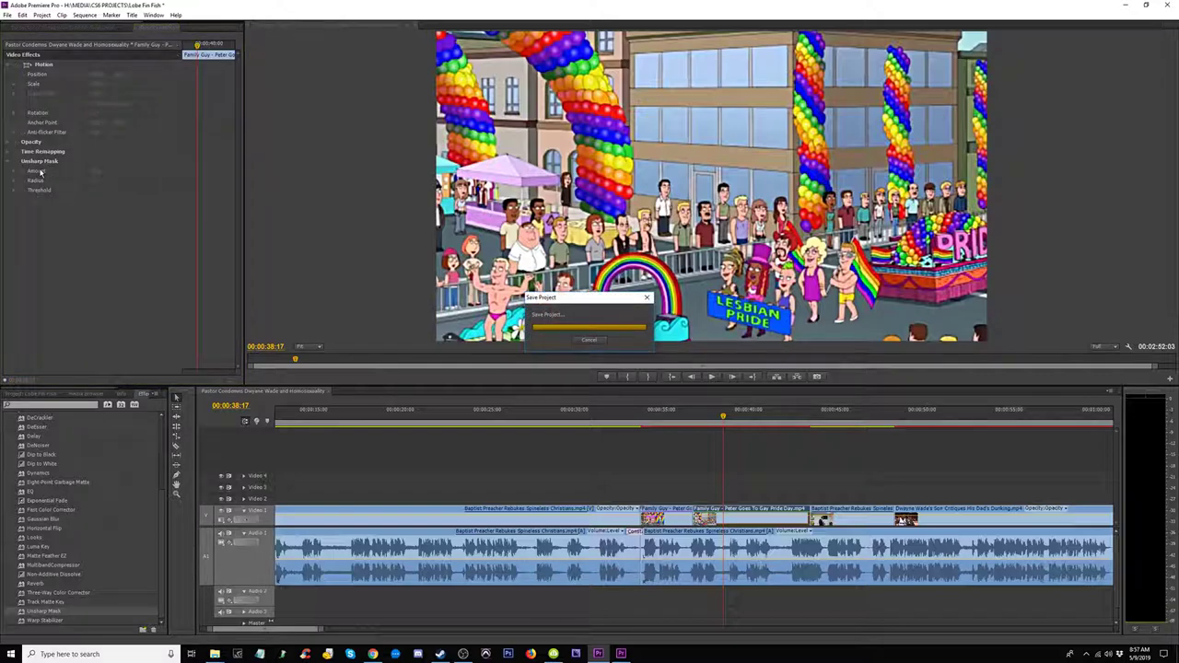
# Step: Reduce the Unsharp Mask amount to 60 and its radius to 5 on the second Family Guy clip
pyautogui.click(102, 171)
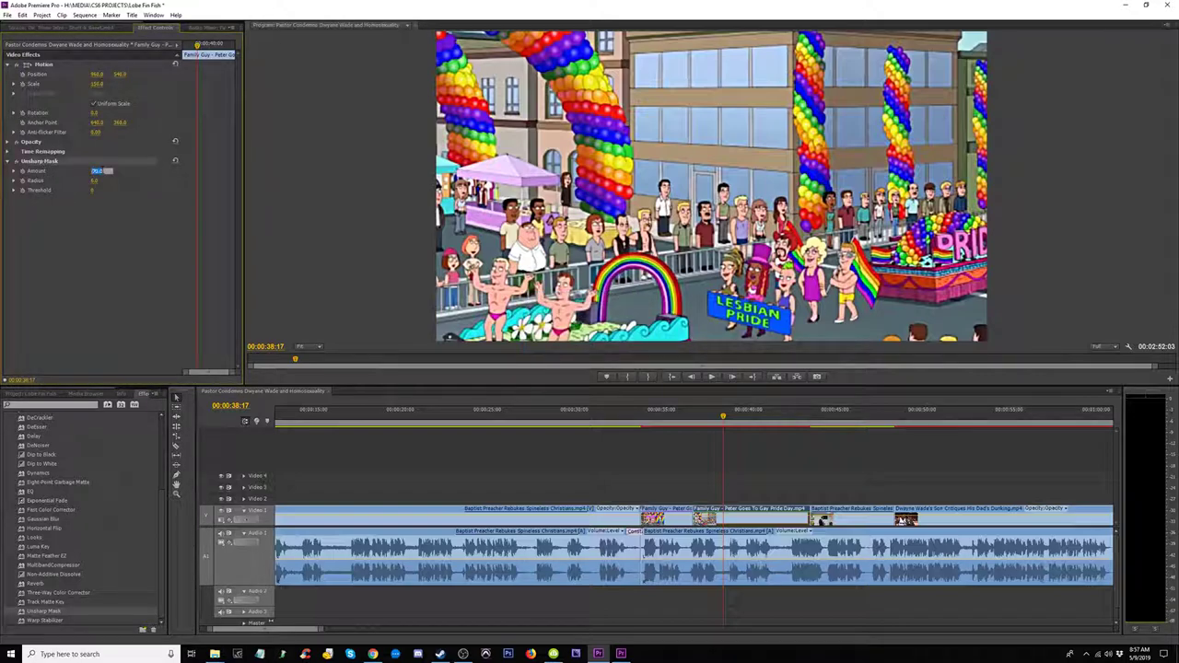
pyautogui.write('60')
pyautogui.press('Return')
pyautogui.click(97, 181)
pyautogui.write('5')
pyautogui.press('Return')
# Step: Duplicate the Unsharp Mask effect on the clip and set the copy's radius to 2 and amount to 70
pyautogui.hotkey('ctrl', 'c')
pyautogui.hotkey('ctrl', 'v')
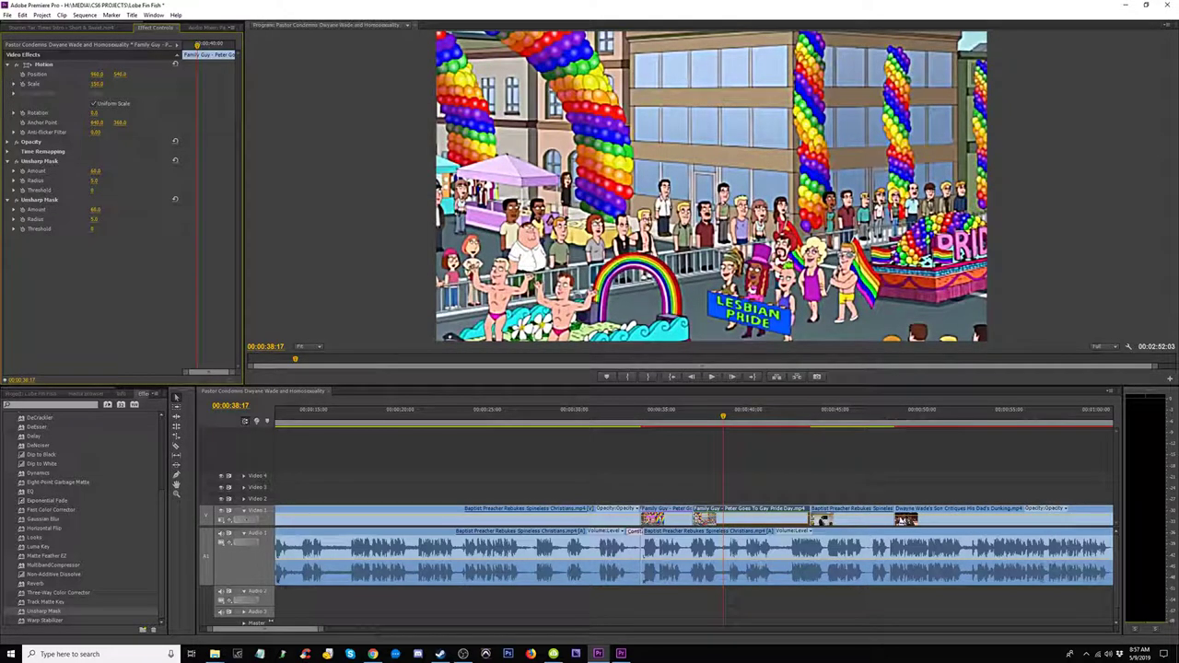
pyautogui.click(96, 219)
pyautogui.write('2')
pyautogui.press('Return')
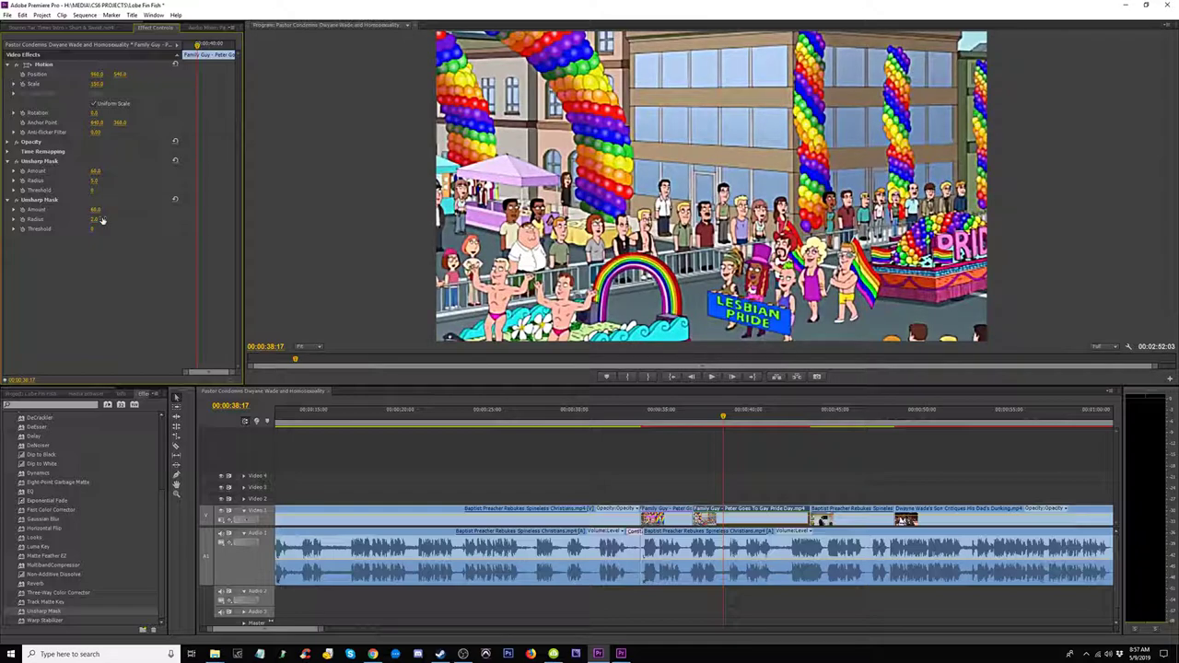
pyautogui.click(97, 210)
pyautogui.write('70')
pyautogui.press('Return')
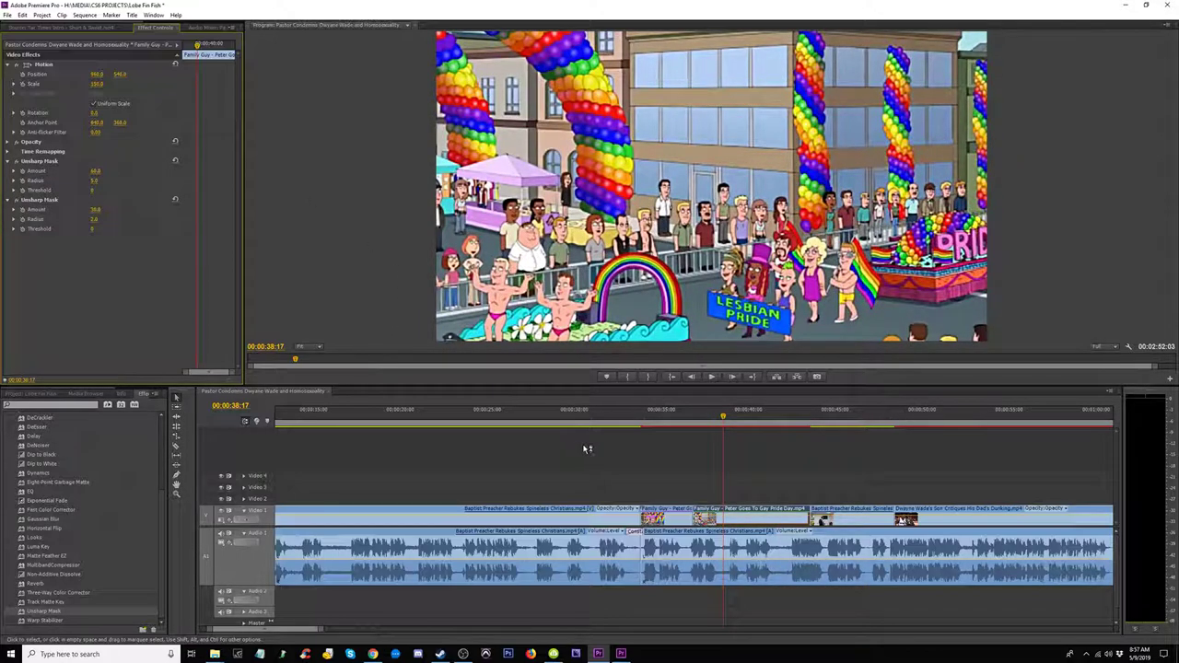
# Step: Copy the second Family Guy clip's attributes and paste them onto the first Family Guy clip on Video 1
pyautogui.rightClick(770, 524)
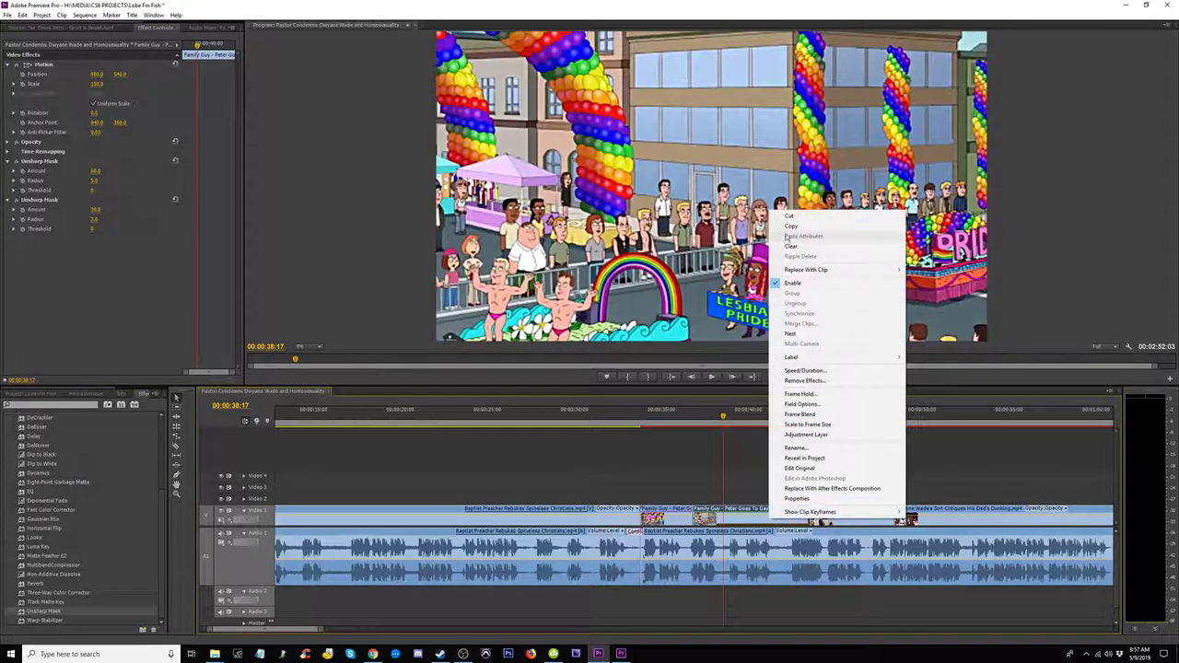
pyautogui.click(791, 225)
pyautogui.click(668, 417)
pyautogui.rightClick(673, 517)
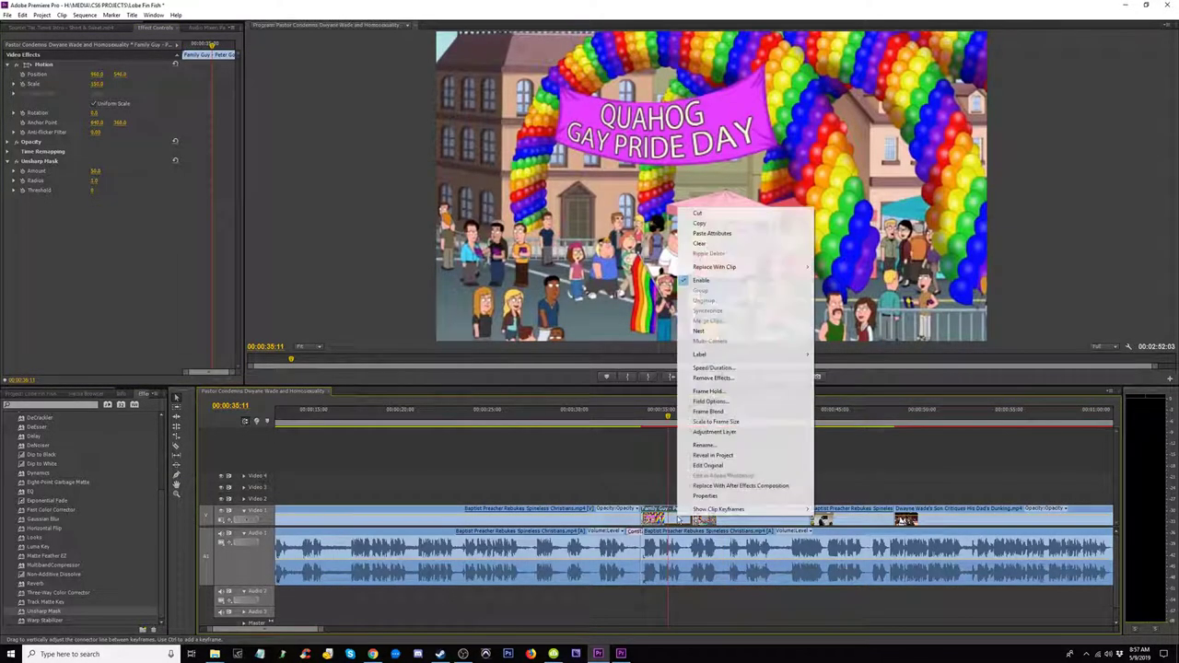
pyautogui.click(728, 233)
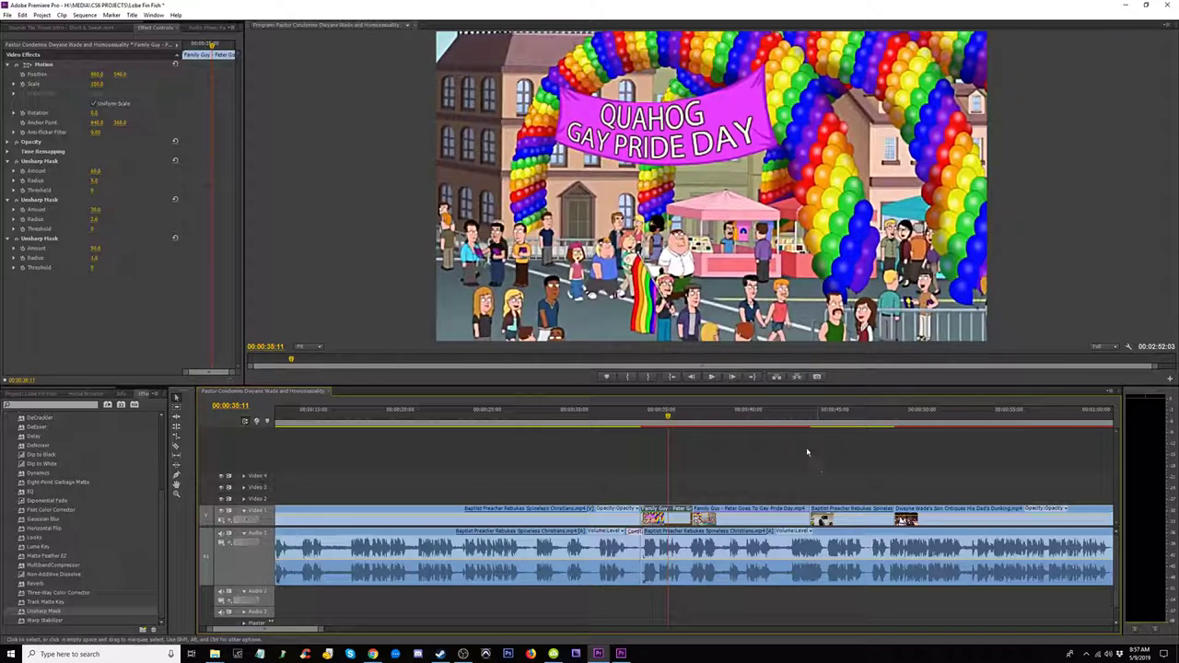
# Step: Paste the copied sharpening attributes onto the Dwyane Wade interview clip on Video 1
pyautogui.click(936, 424)
pyautogui.moveTo(939, 425); pyautogui.dragTo(975, 429)
pyautogui.press('-')
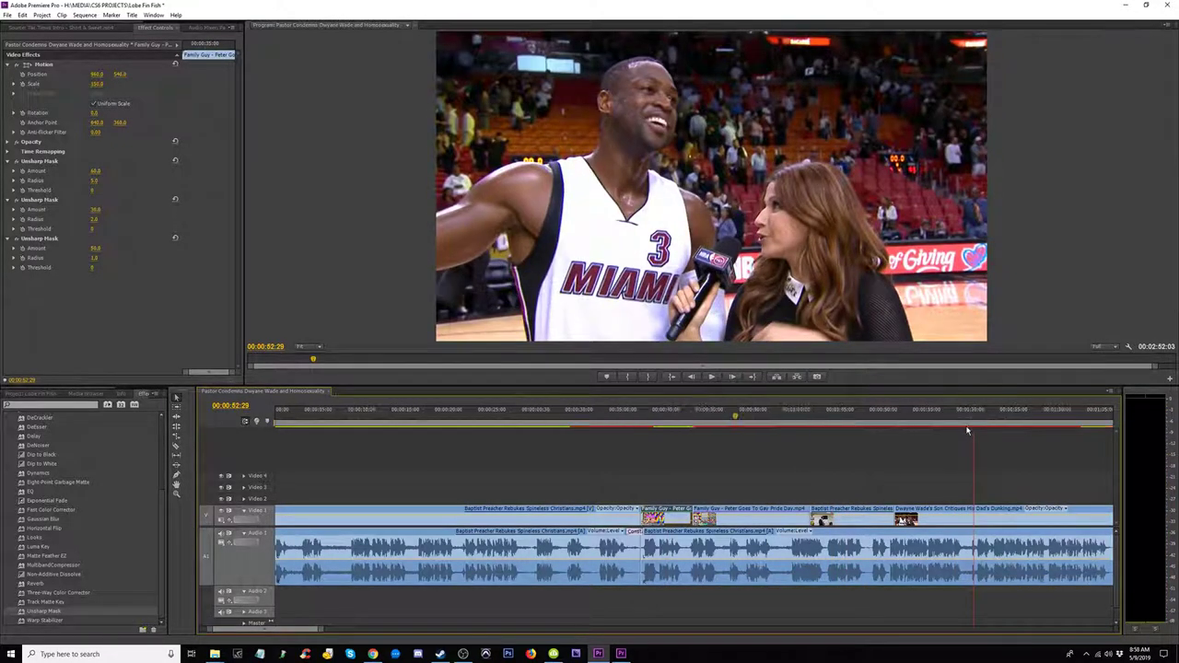
pyautogui.press('-')
pyautogui.press('=')
pyautogui.click(763, 514)
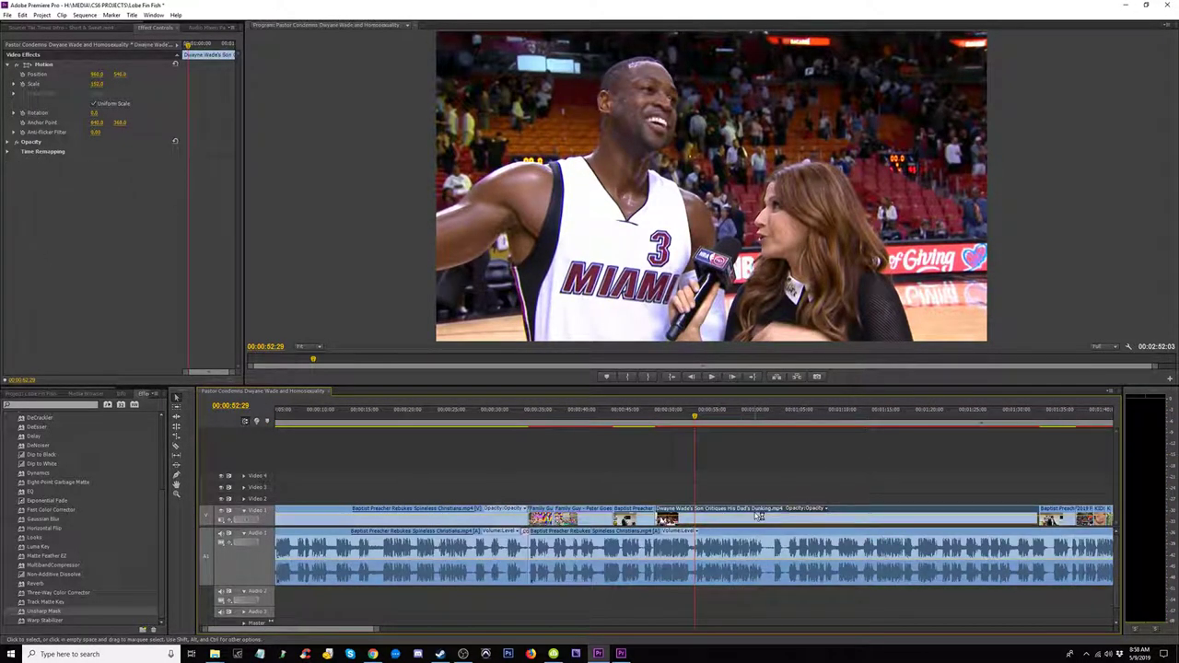
pyautogui.rightClick(711, 513)
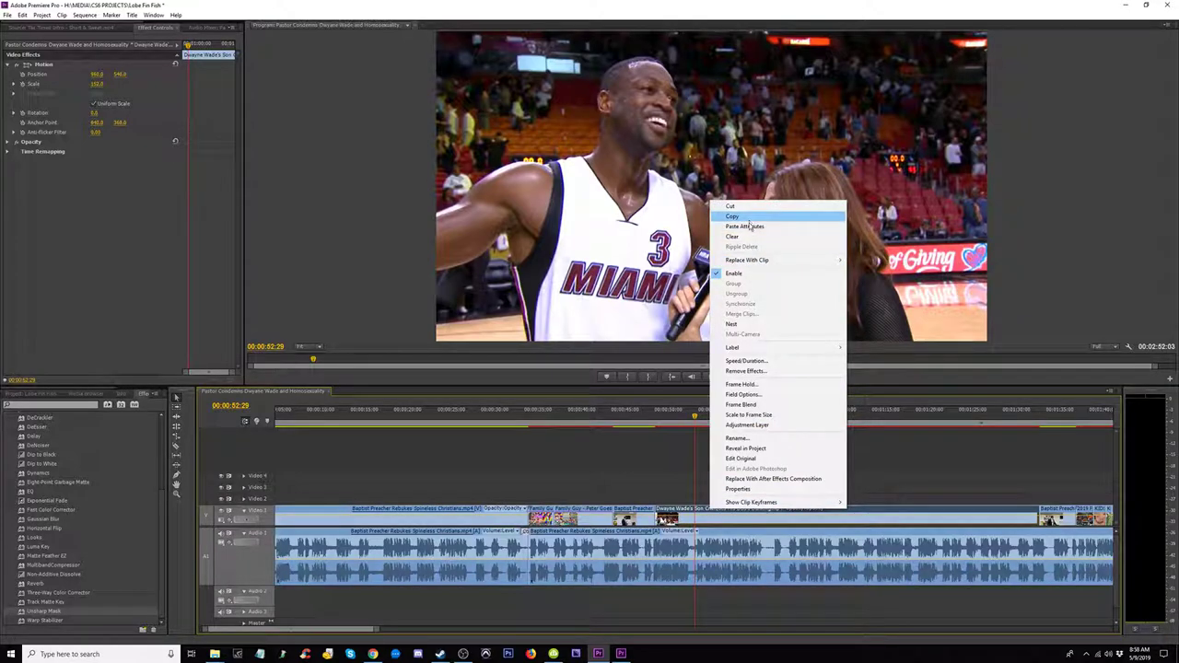
pyautogui.click(752, 227)
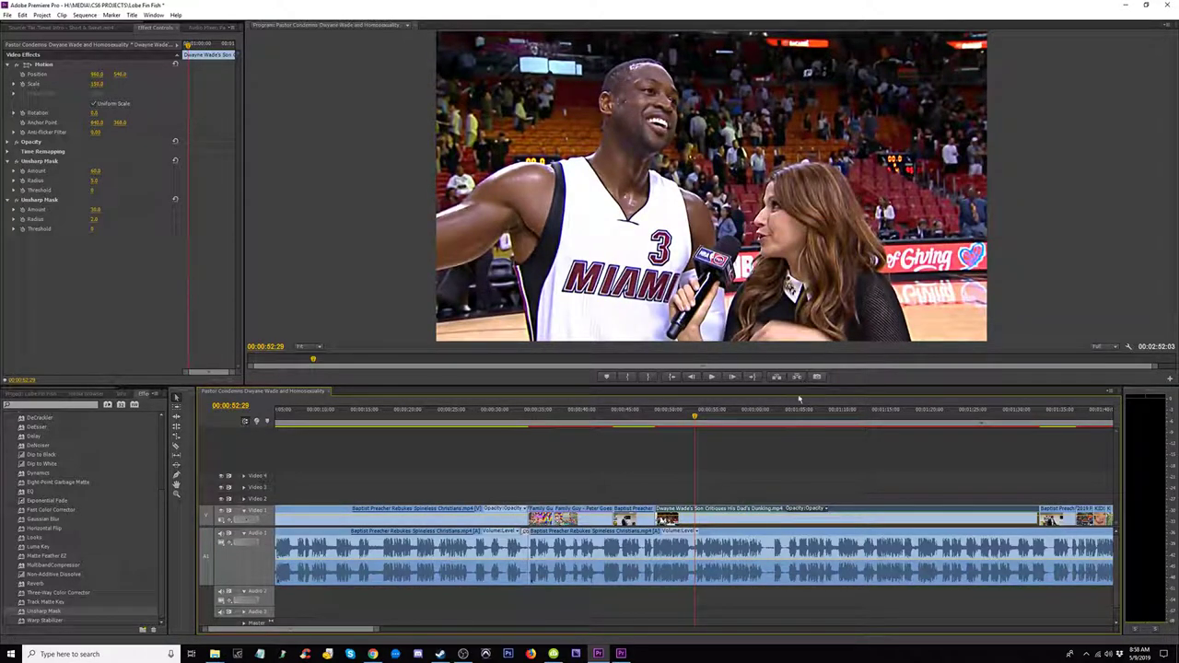
# Step: Examine the Dwyane Wade clip from about 1:05 to 1:21 and toggle both Unsharp Mask effects to compare the picture
pyautogui.click(805, 417)
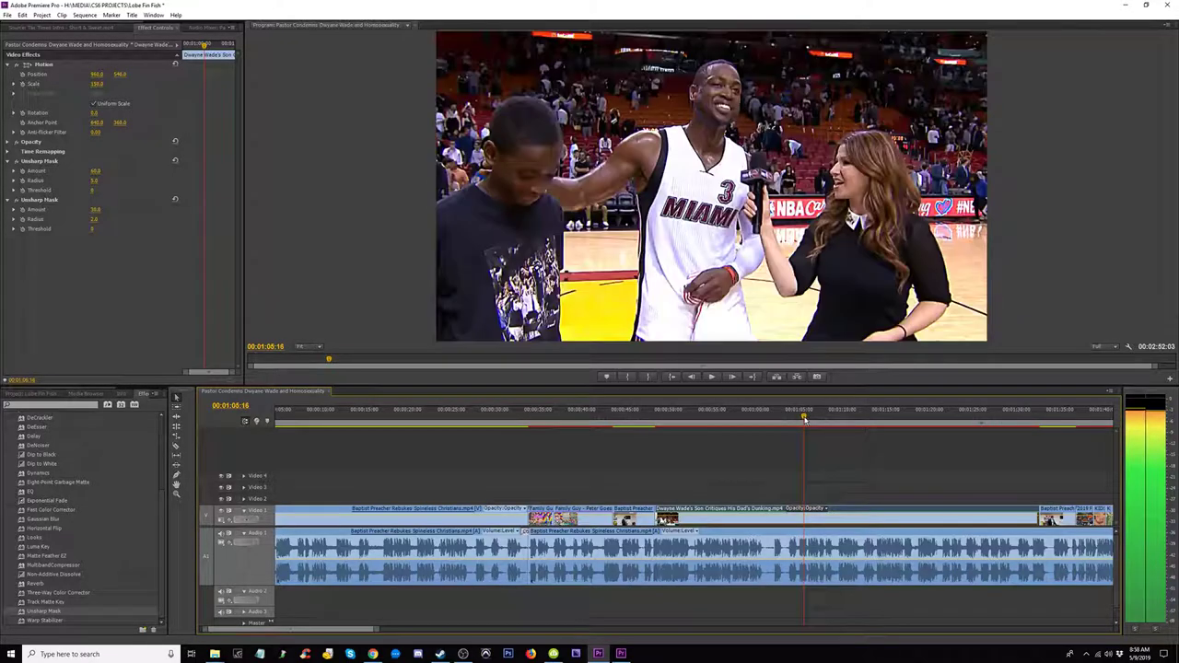
pyautogui.moveTo(804, 418); pyautogui.dragTo(948, 424)
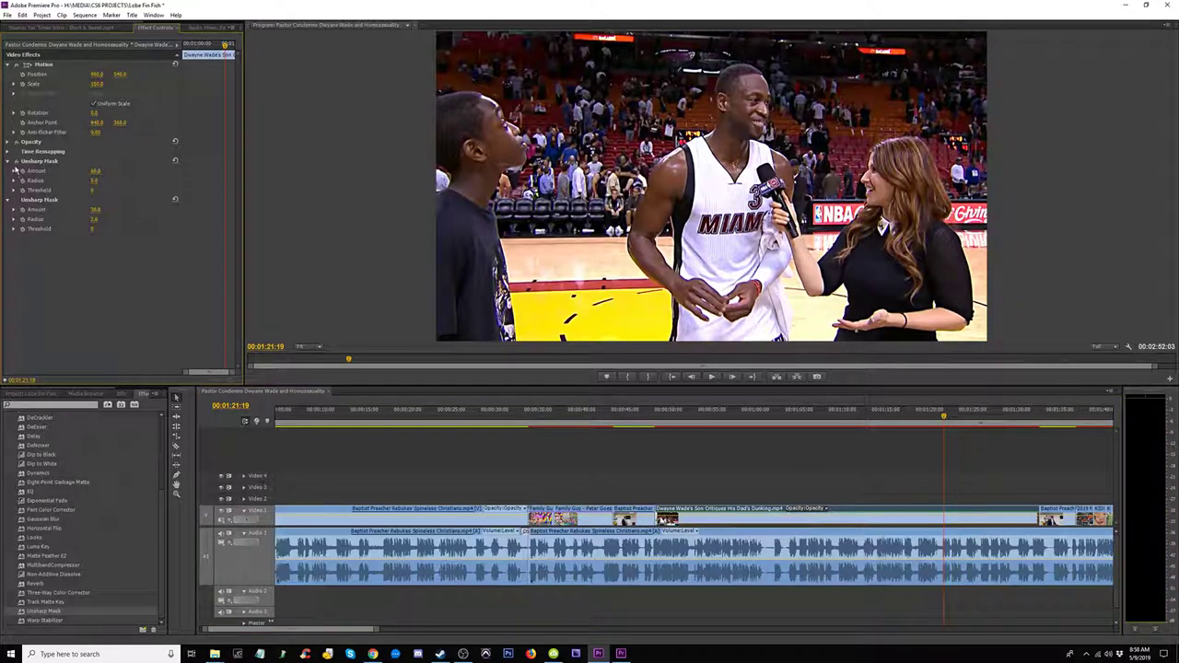
pyautogui.click(17, 161)
pyautogui.click(16, 200)
# Step: Set the Wade clip's first Unsharp Mask to amount 30 and radius 4, and the second's amount to 60, previewing about 1:07
pyautogui.click(96, 171)
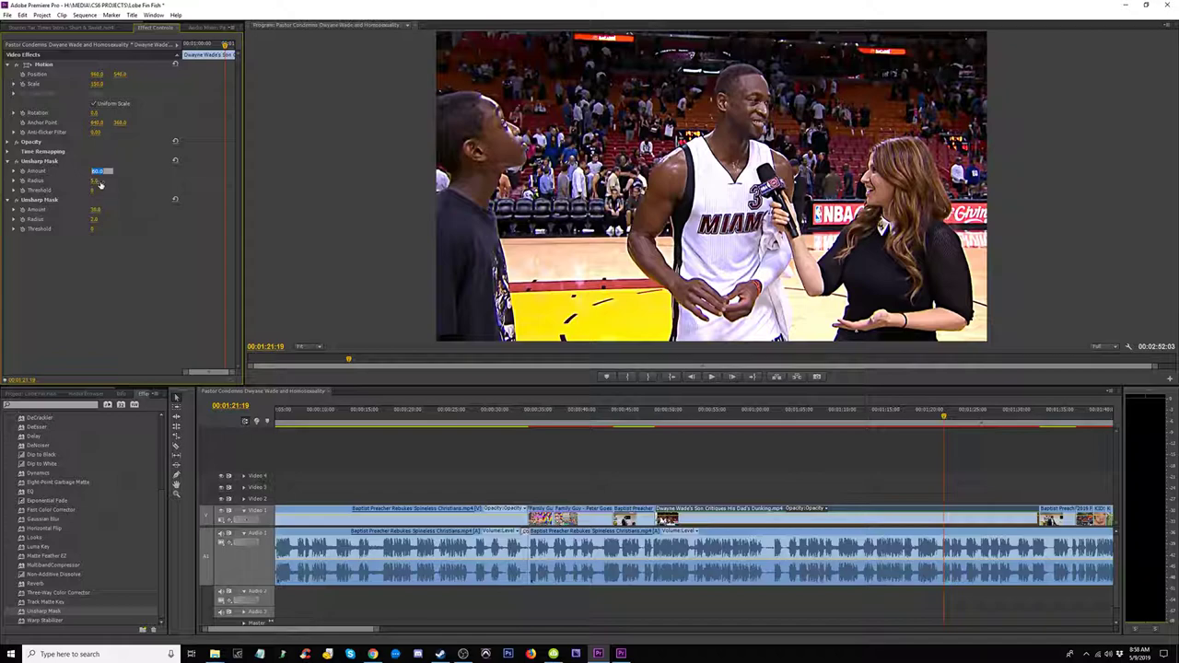
pyautogui.write('30')
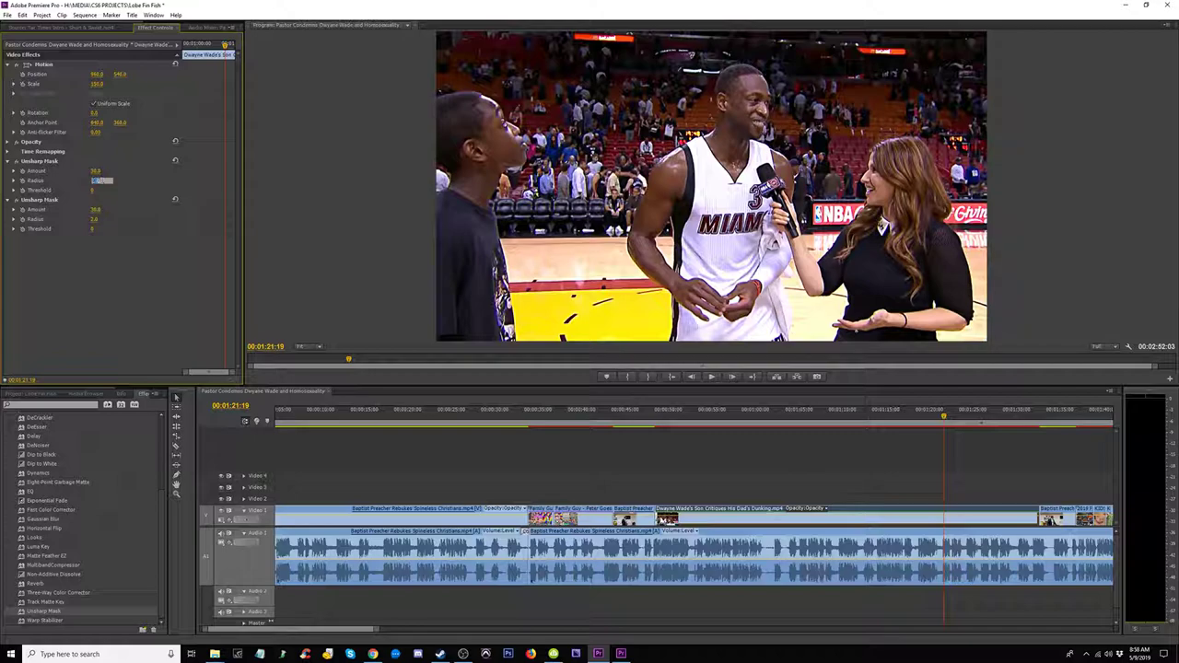
pyautogui.click(97, 210)
pyautogui.click(824, 425)
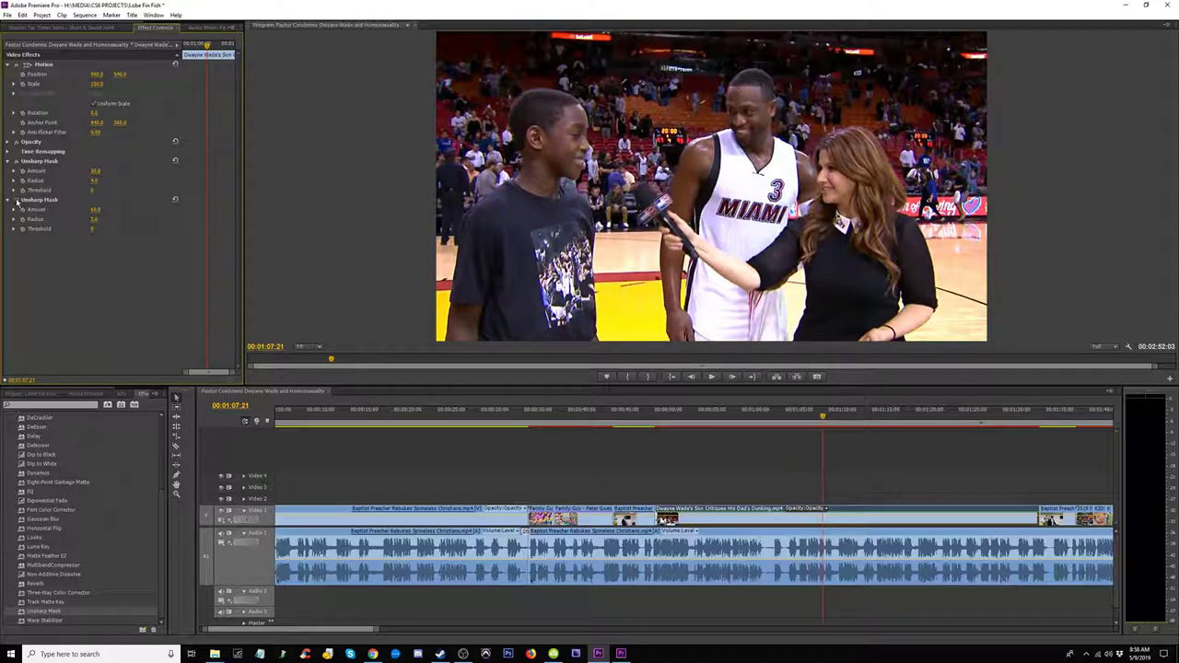
# Step: Replace the effects on both Family Guy clips with the attributes copied from the Dwyane Wade clip
pyautogui.rightClick(749, 513)
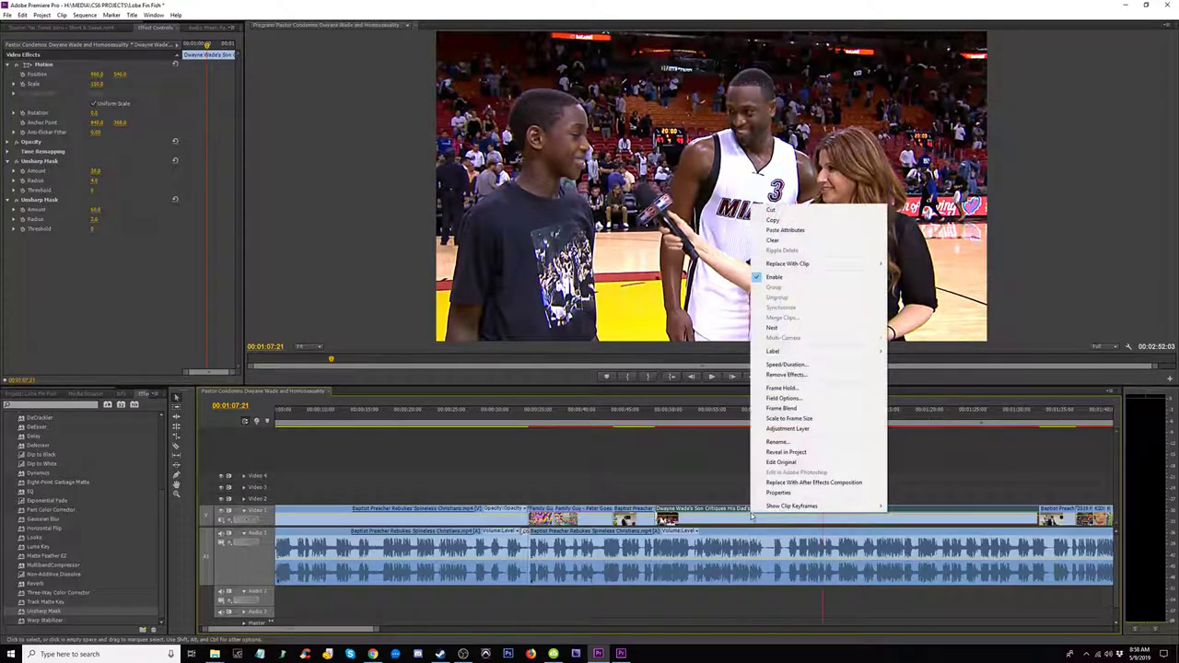
pyautogui.click(776, 222)
pyautogui.moveTo(572, 414); pyautogui.dragTo(577, 417)
pyautogui.moveTo(595, 474); pyautogui.dragTo(540, 513)
pyautogui.rightClick(587, 522)
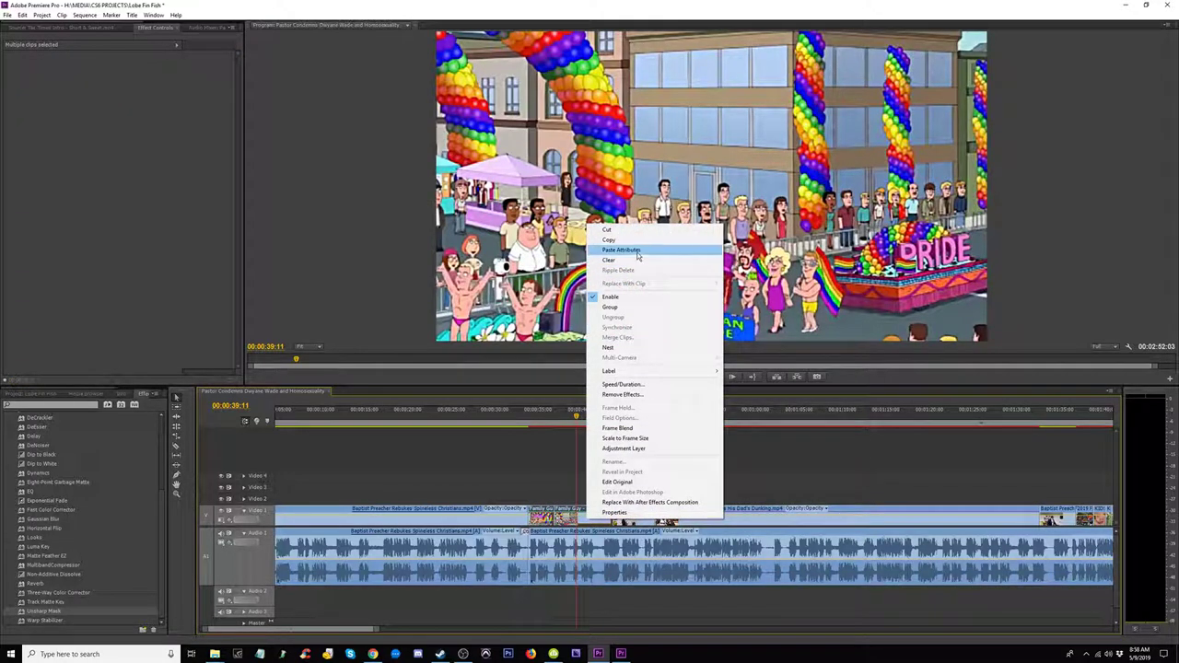
pyautogui.click(633, 394)
pyautogui.click(587, 369)
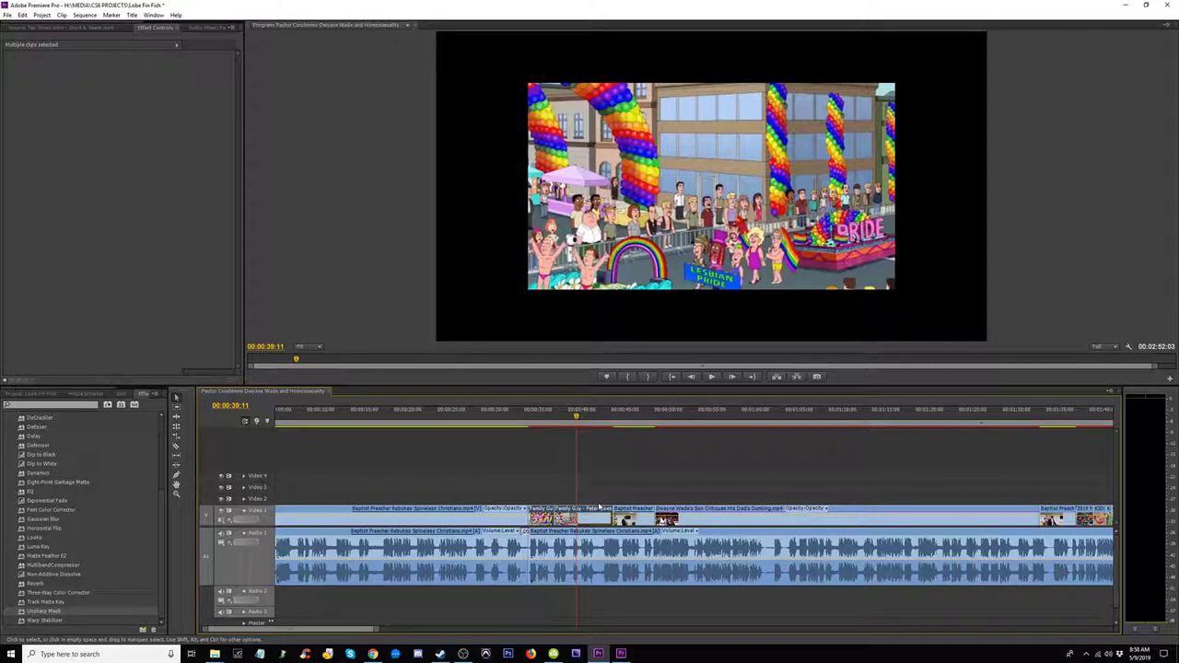
pyautogui.rightClick(592, 520)
pyautogui.click(672, 255)
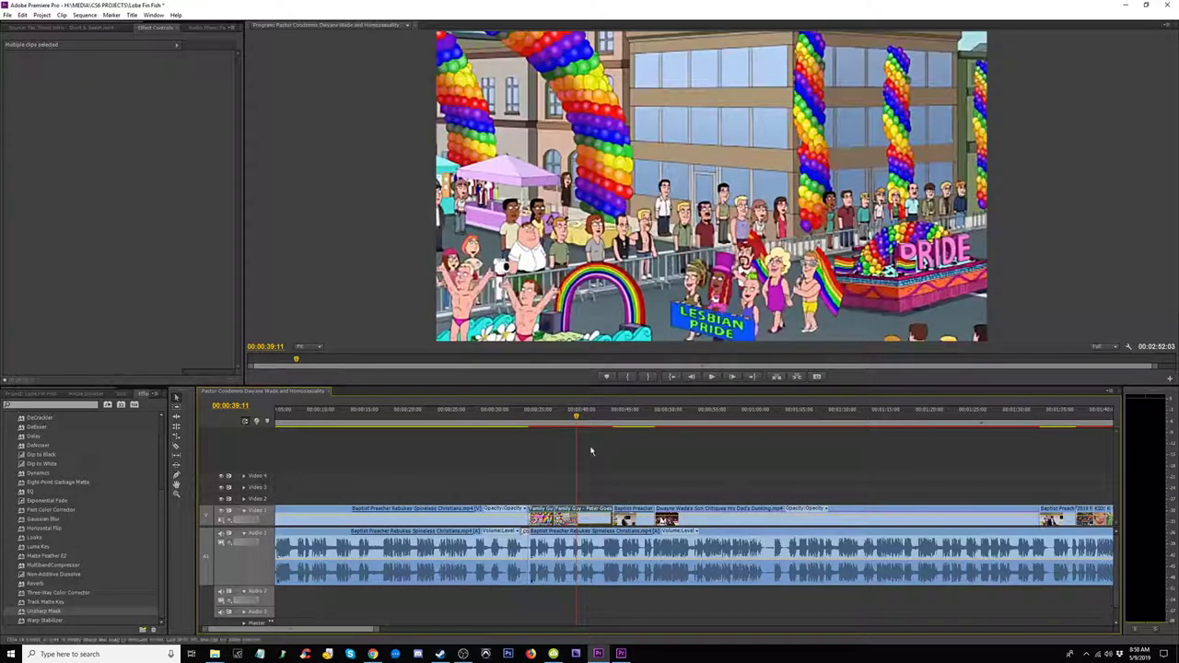
# Step: Paste the copied sharpening attributes onto all the pride parade clips on Video 1
pyautogui.moveTo(553, 416); pyautogui.dragTo(1089, 449)
pyautogui.press('-')
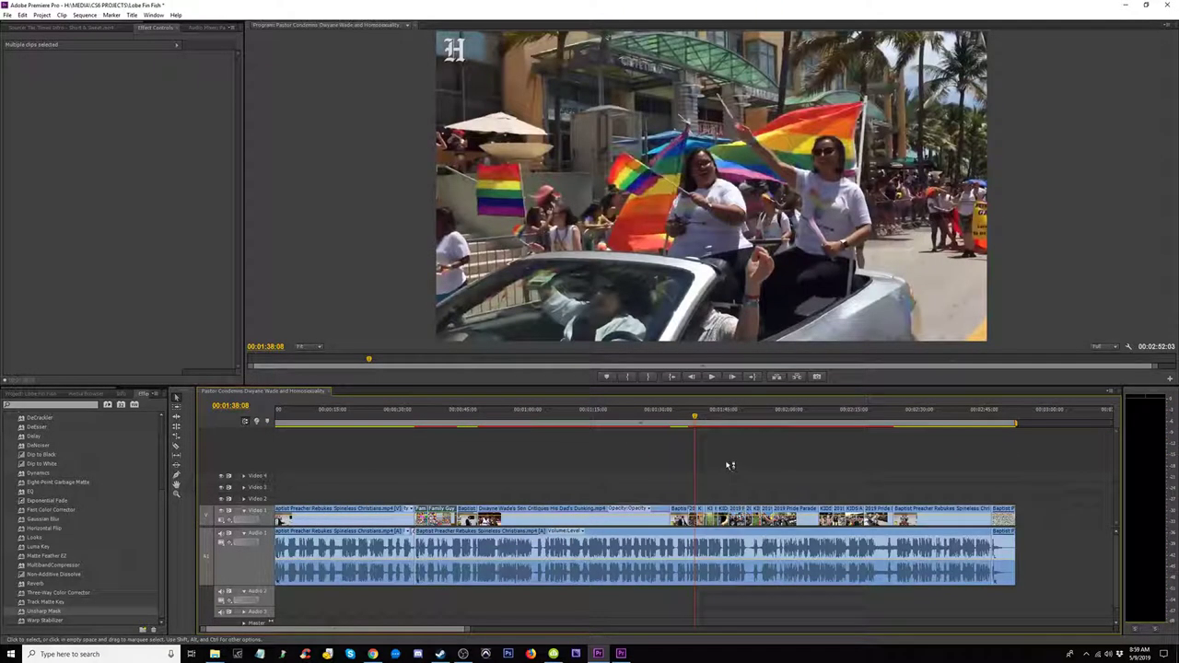
pyautogui.click(710, 420)
pyautogui.moveTo(713, 421); pyautogui.dragTo(869, 433)
pyautogui.press('=')
pyautogui.press('-')
pyautogui.click(829, 424)
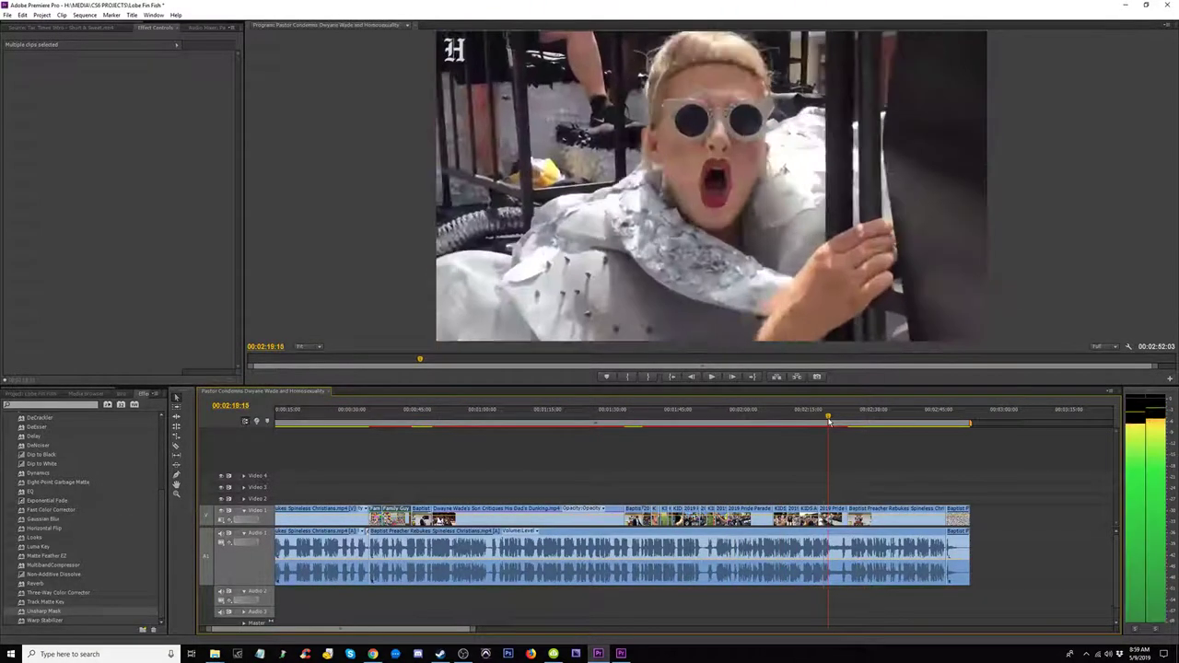
pyautogui.moveTo(837, 484); pyautogui.dragTo(656, 468)
pyautogui.moveTo(657, 426); pyautogui.dragTo(753, 430)
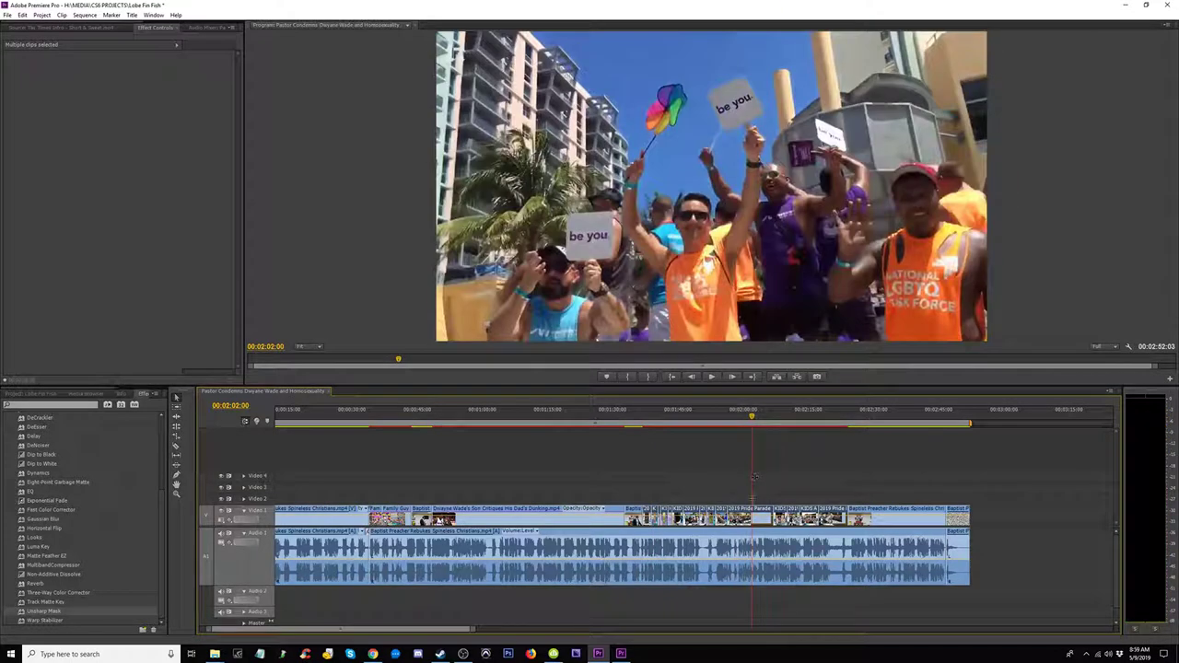
pyautogui.rightClick(752, 517)
pyautogui.click(771, 258)
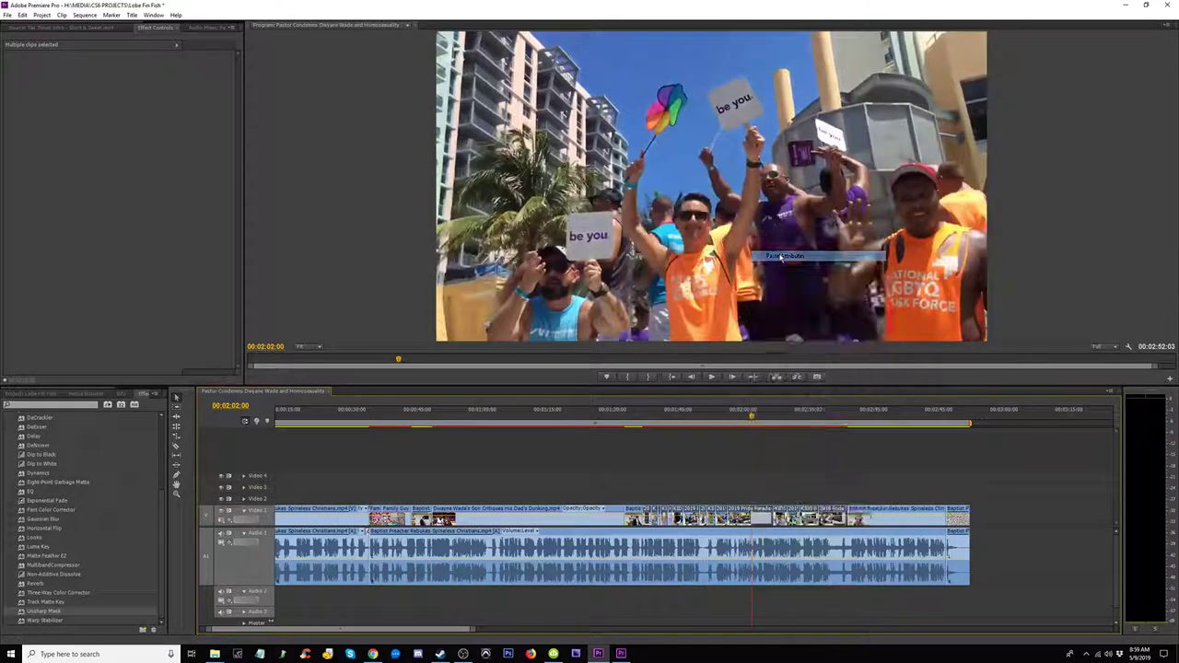
# Step: Compare the pride parade clip at about 1:48 with its second Unsharp Mask effect toggled off and on
pyautogui.moveTo(772, 415); pyautogui.dragTo(695, 448)
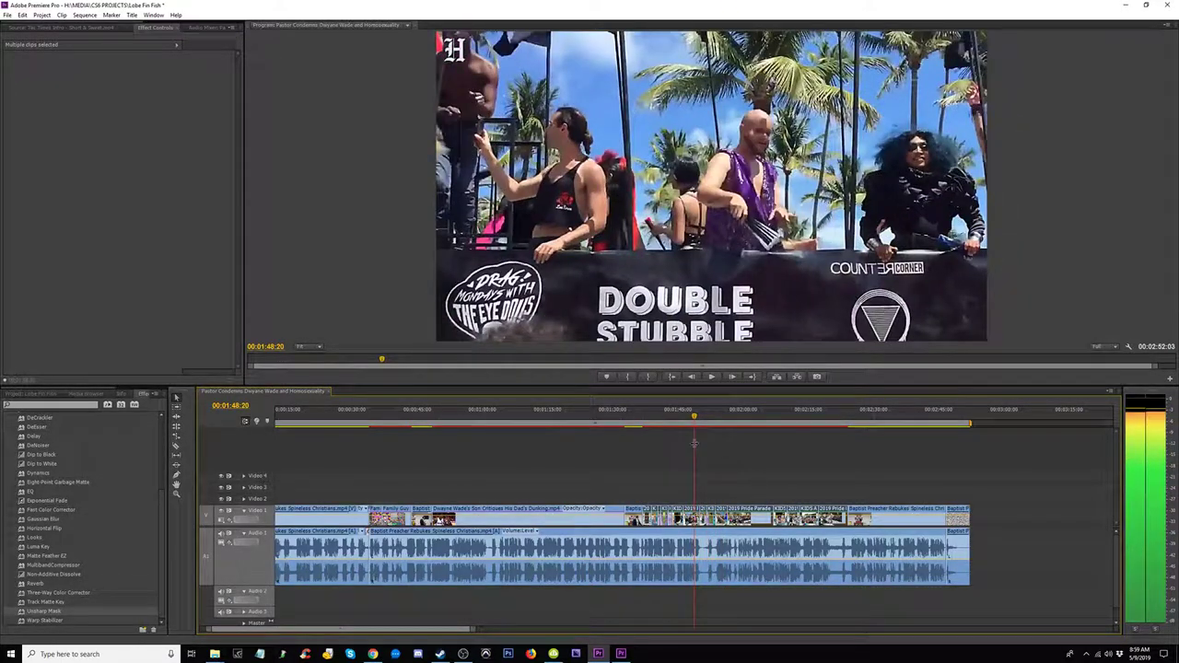
pyautogui.click(693, 512)
pyautogui.click(16, 201)
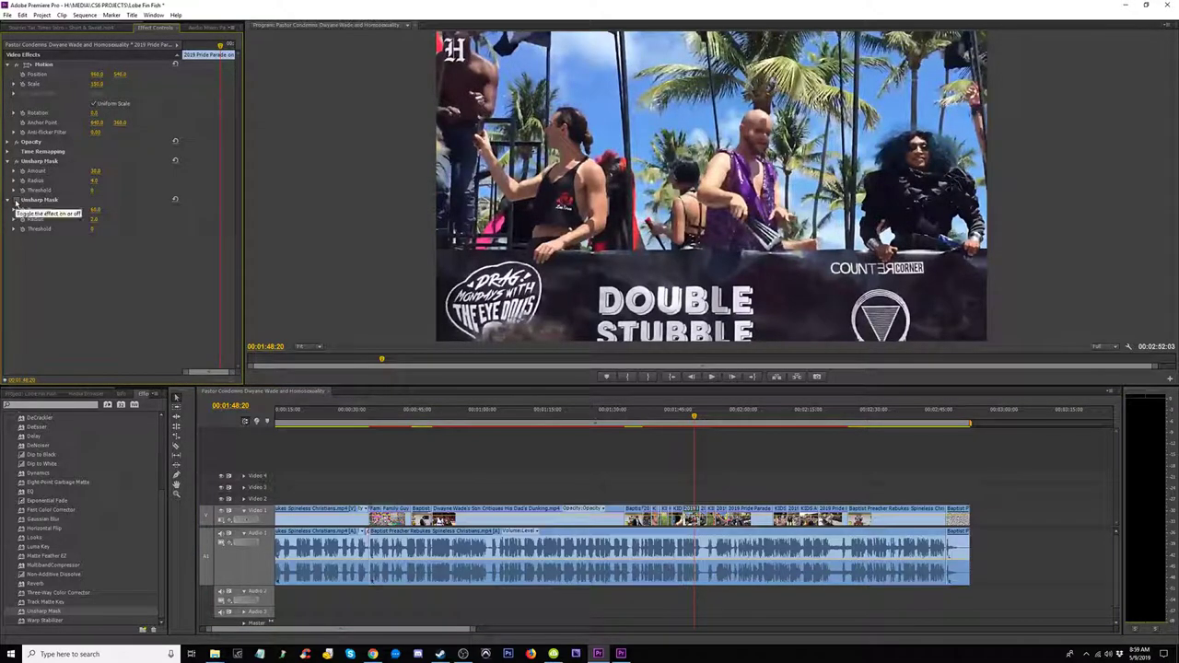
pyautogui.click(15, 201)
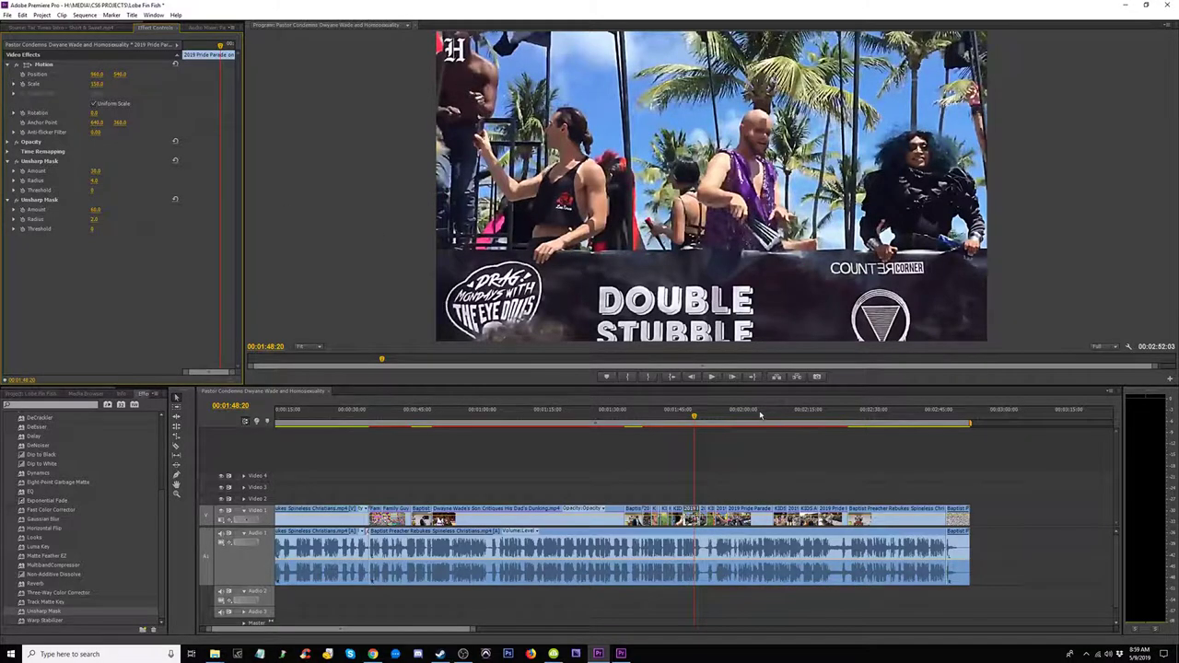
# Step: Review the sharpened footage across the sequence, checking the closing sermon shots, the Family Guy clips and the Dwyane Wade interview
pyautogui.moveTo(761, 415); pyautogui.dragTo(882, 433)
pyautogui.press('-')
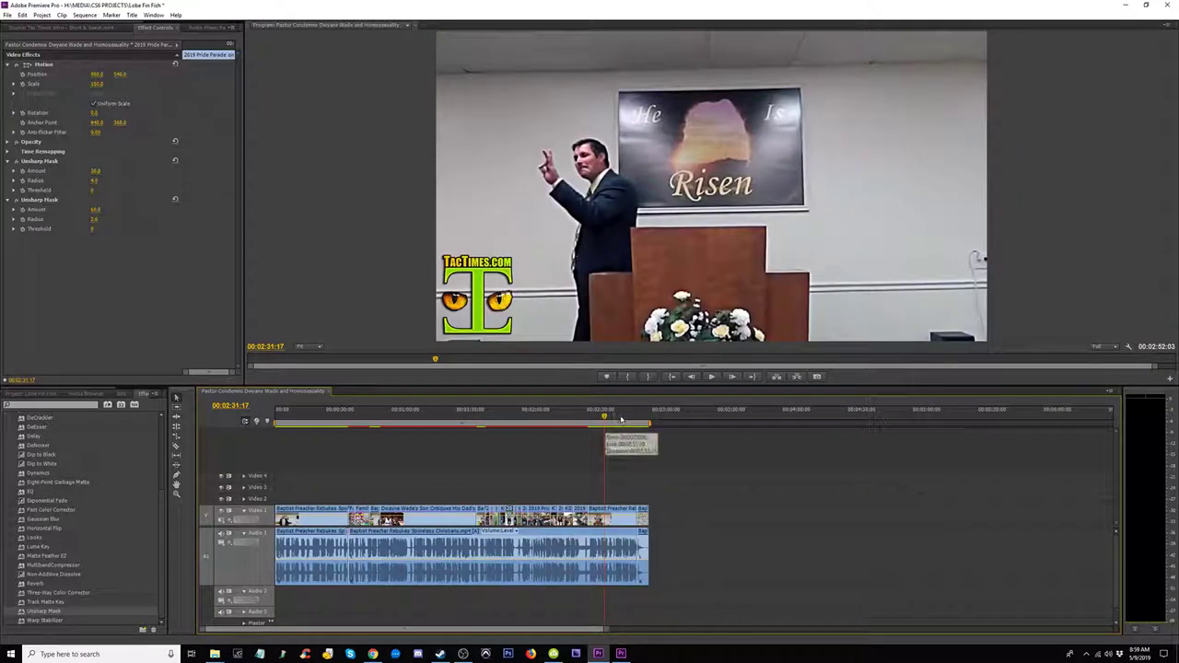
pyautogui.moveTo(621, 418); pyautogui.dragTo(641, 420)
pyautogui.press('-')
pyautogui.moveTo(392, 418); pyautogui.dragTo(322, 425)
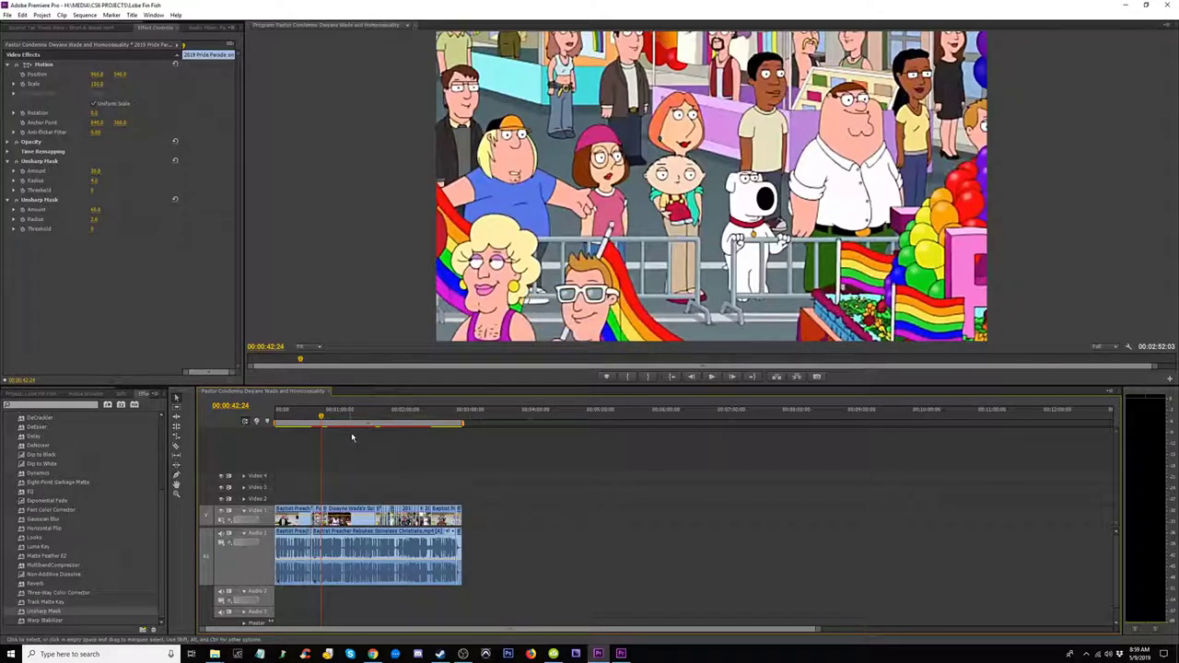
pyautogui.press('=')
pyautogui.press('=')
pyautogui.press('=')
pyautogui.press('space')
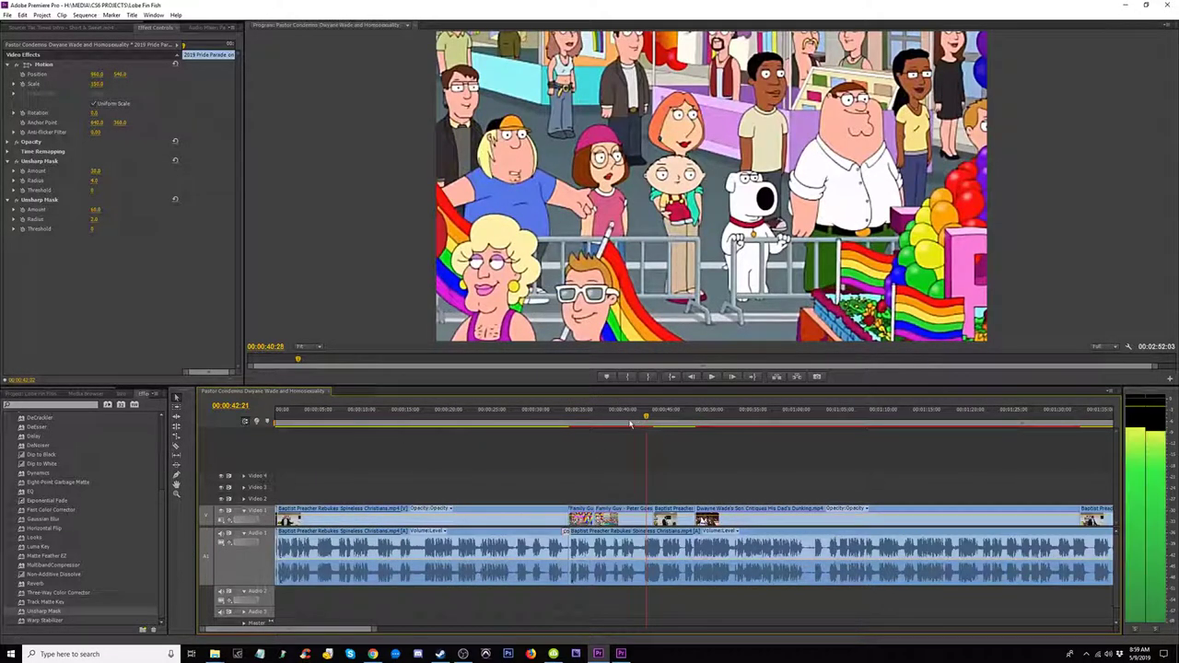
pyautogui.moveTo(666, 428); pyautogui.dragTo(824, 434)
pyautogui.press('-')
pyautogui.click(632, 417)
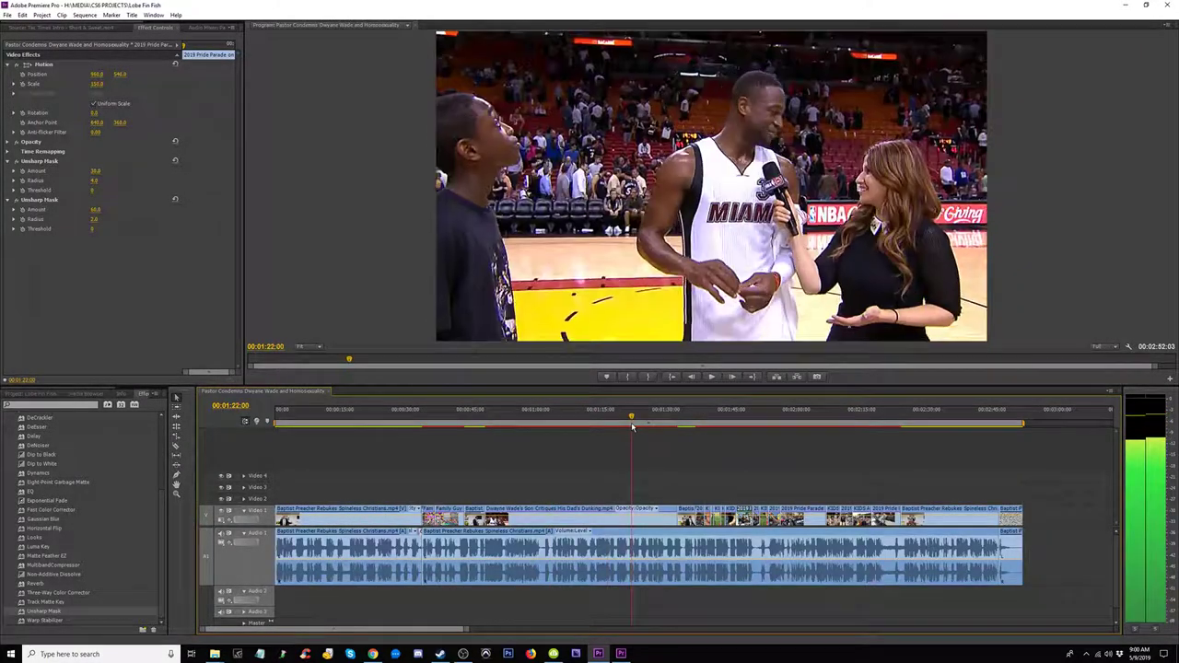
# Step: Start a media export of the whole sequence and set its format to H.264
pyautogui.press('-')
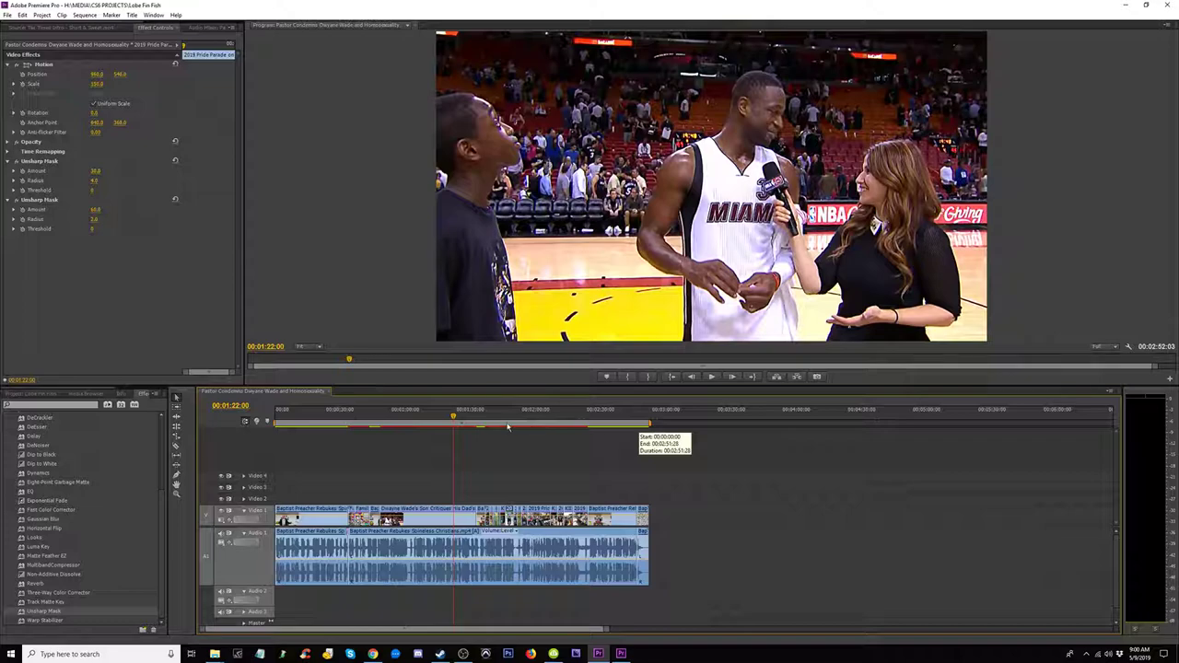
pyautogui.moveTo(500, 427)
pyautogui.mouseDown()
pyautogui.moveTo(482, 426)
pyautogui.moveTo(517, 431)
pyautogui.mouseUp()
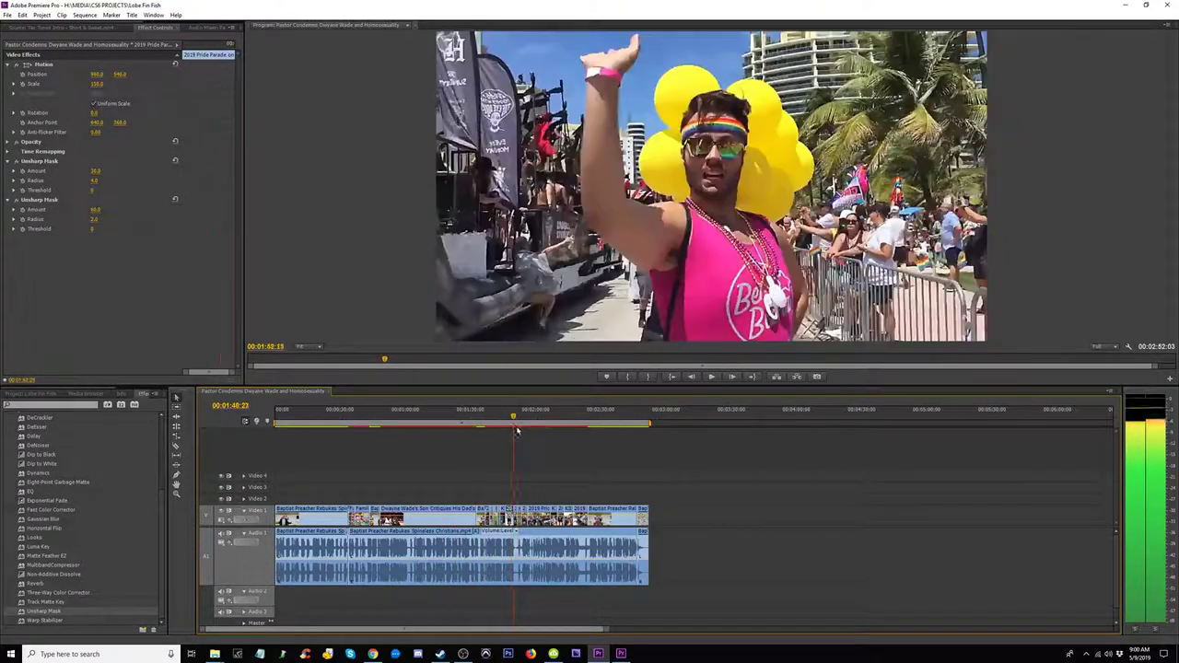
pyautogui.press('-')
pyautogui.click(344, 417)
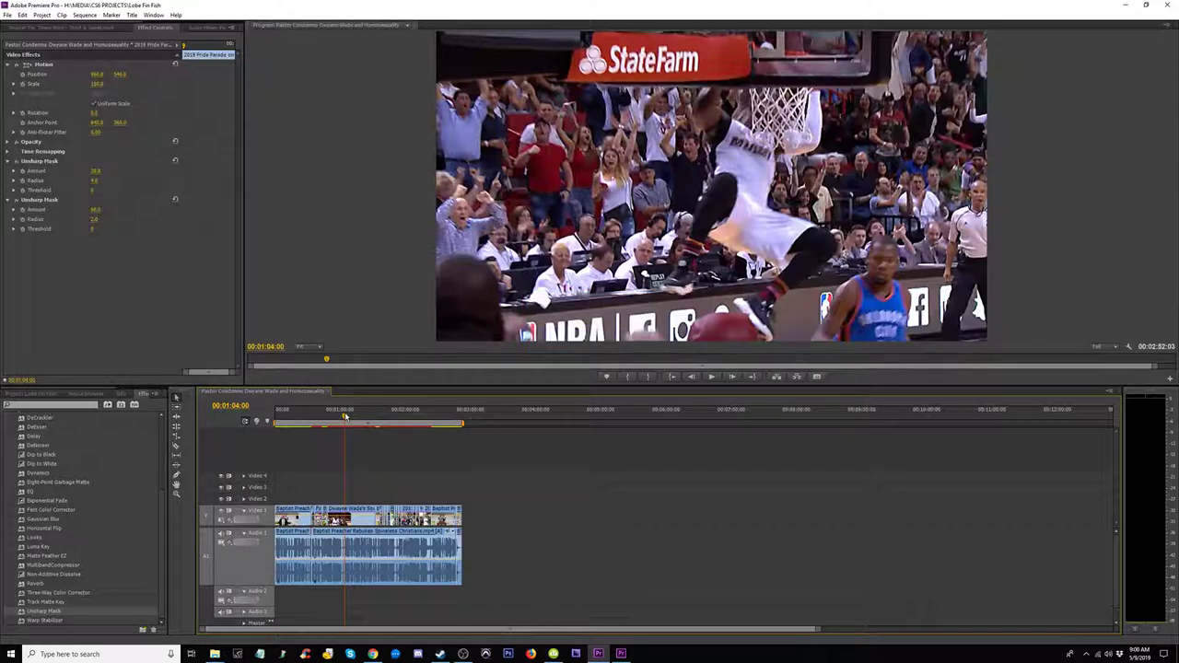
pyautogui.hotkey('ctrl', 'm')
pyautogui.click(712, 219)
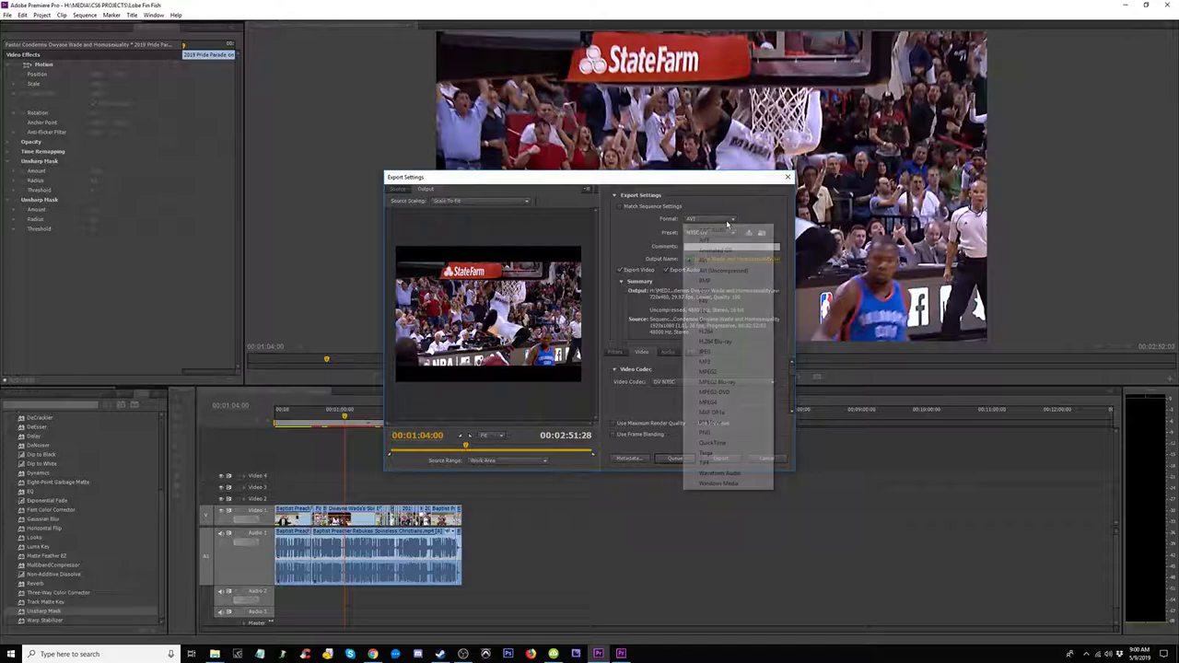
pyautogui.click(713, 328)
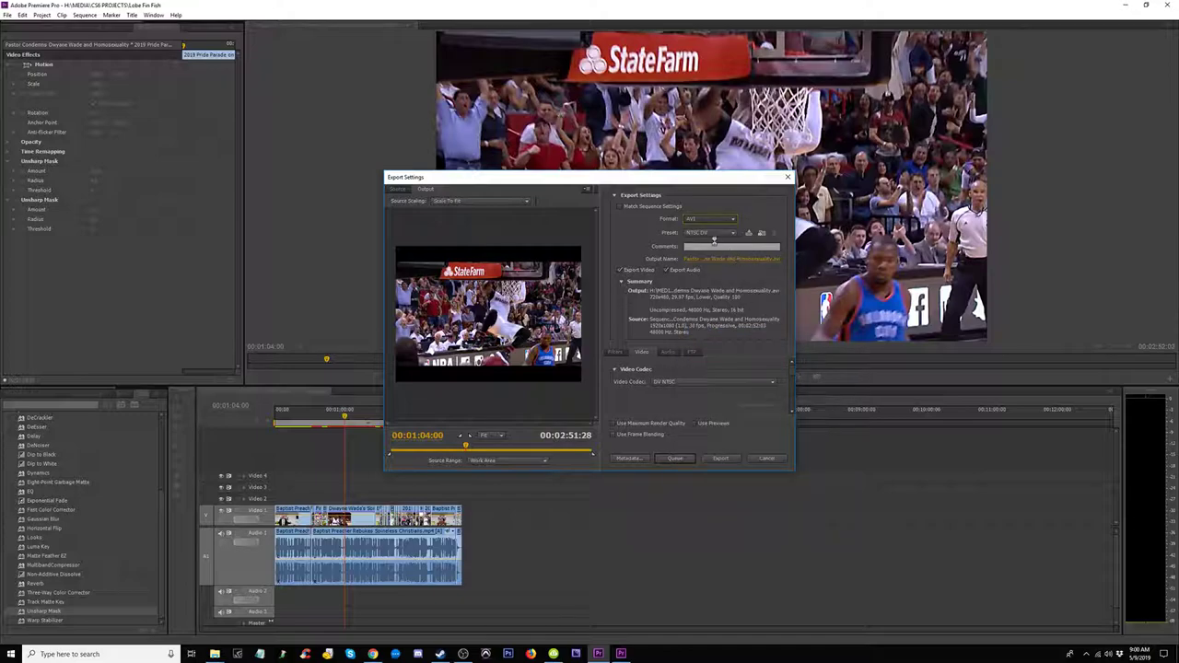
# Step: Use the "Custom HD | 1080p 30fps [50 Mbps / VBR, 1 Pass]" export preset with the target bitrate lowered to 40 Mbps
pyautogui.click(708, 232)
pyautogui.click(829, 47)
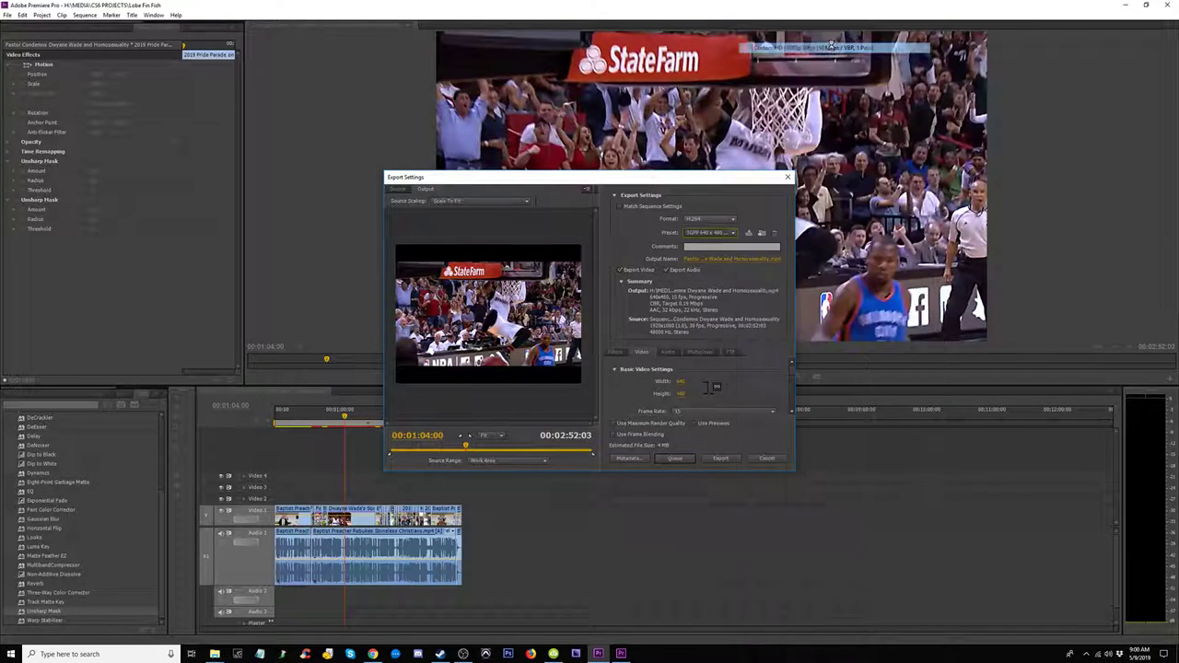
pyautogui.click(727, 234)
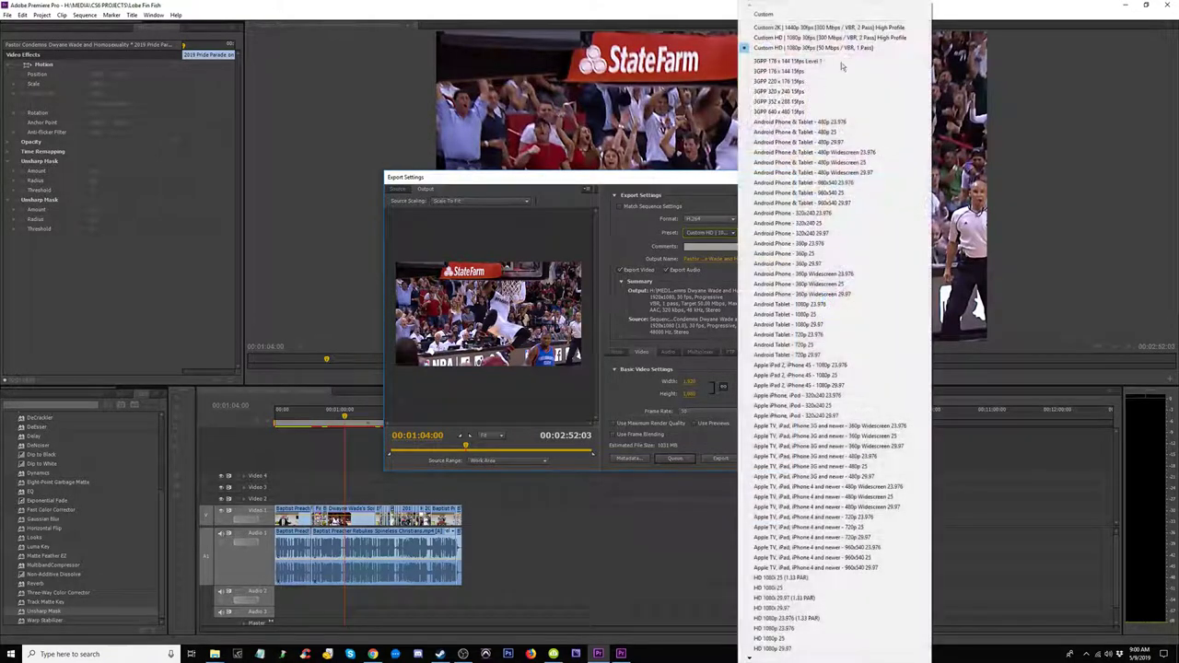
pyautogui.click(834, 48)
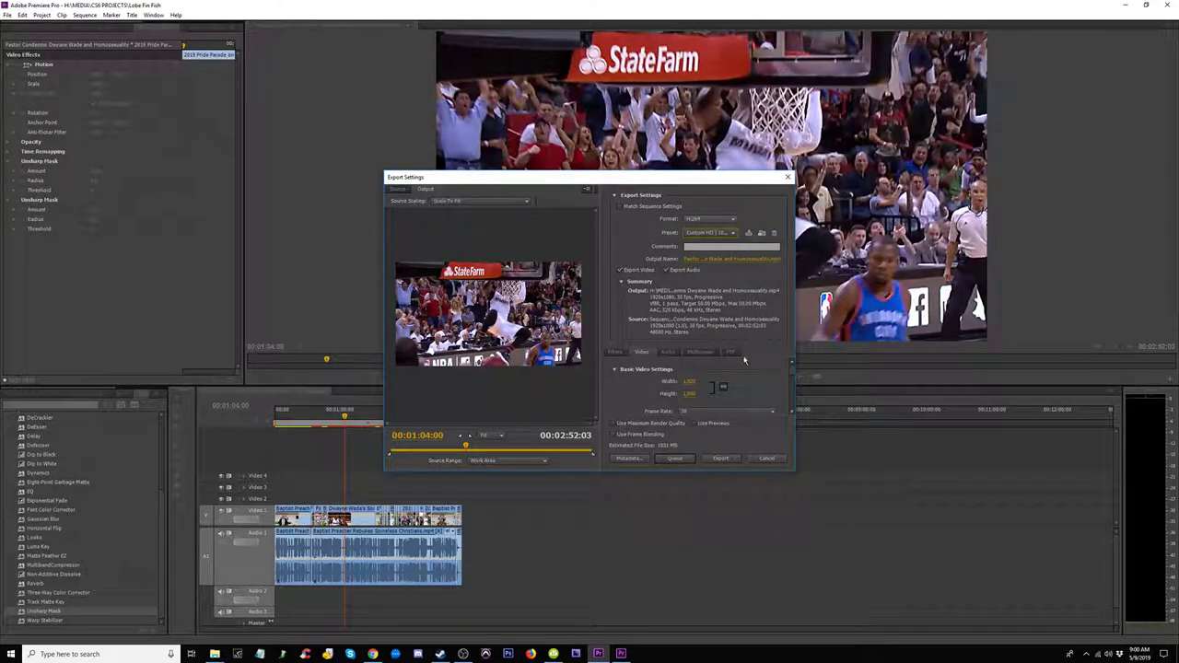
pyautogui.moveTo(789, 373); pyautogui.dragTo(790, 399)
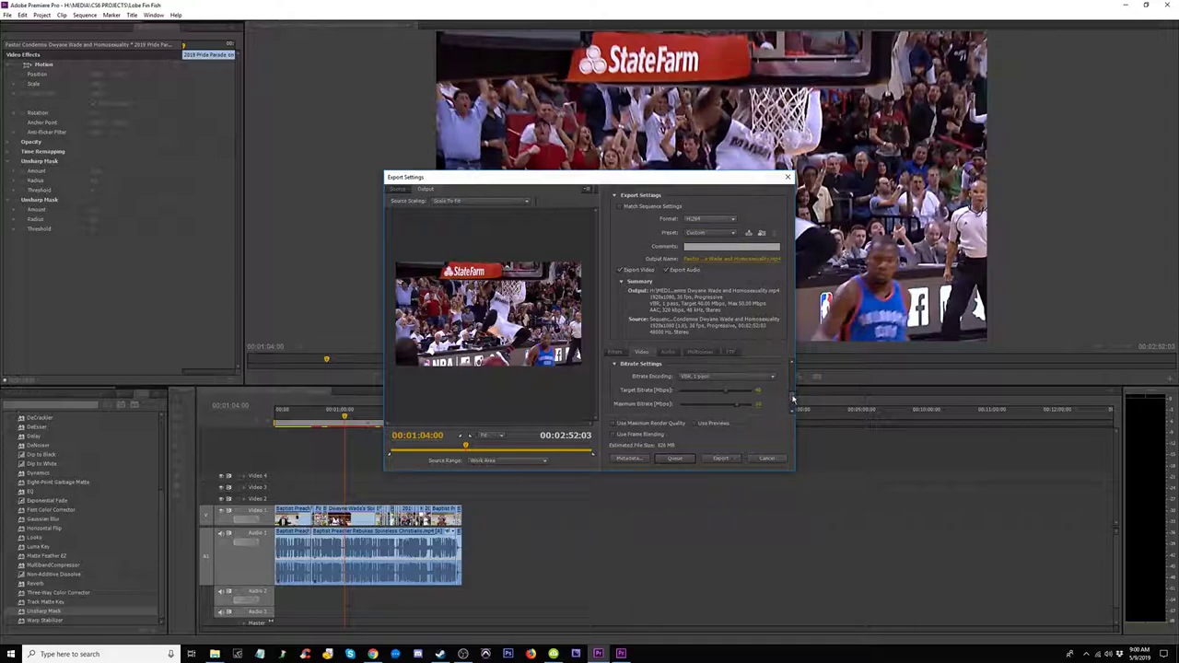
pyautogui.moveTo(794, 398); pyautogui.dragTo(718, 436)
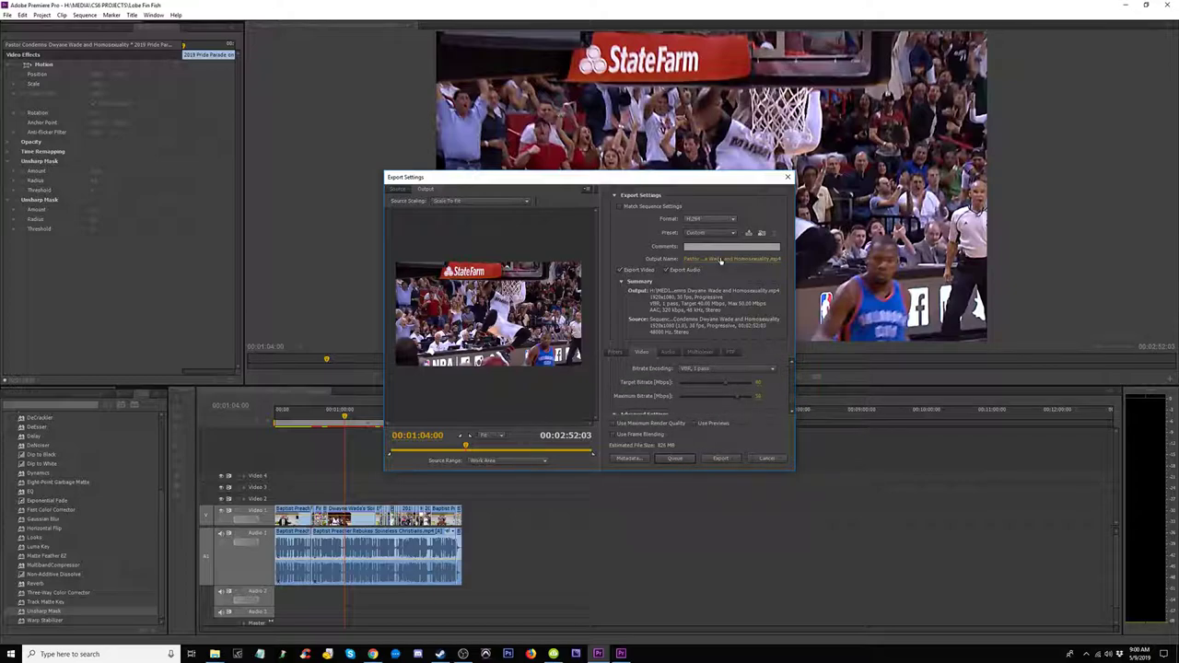
# Step: Name the export "Pastor Condemns Dwyane Wade and Gay Son" in the MEDIA folder and send it to the encoding queue
pyautogui.click(721, 260)
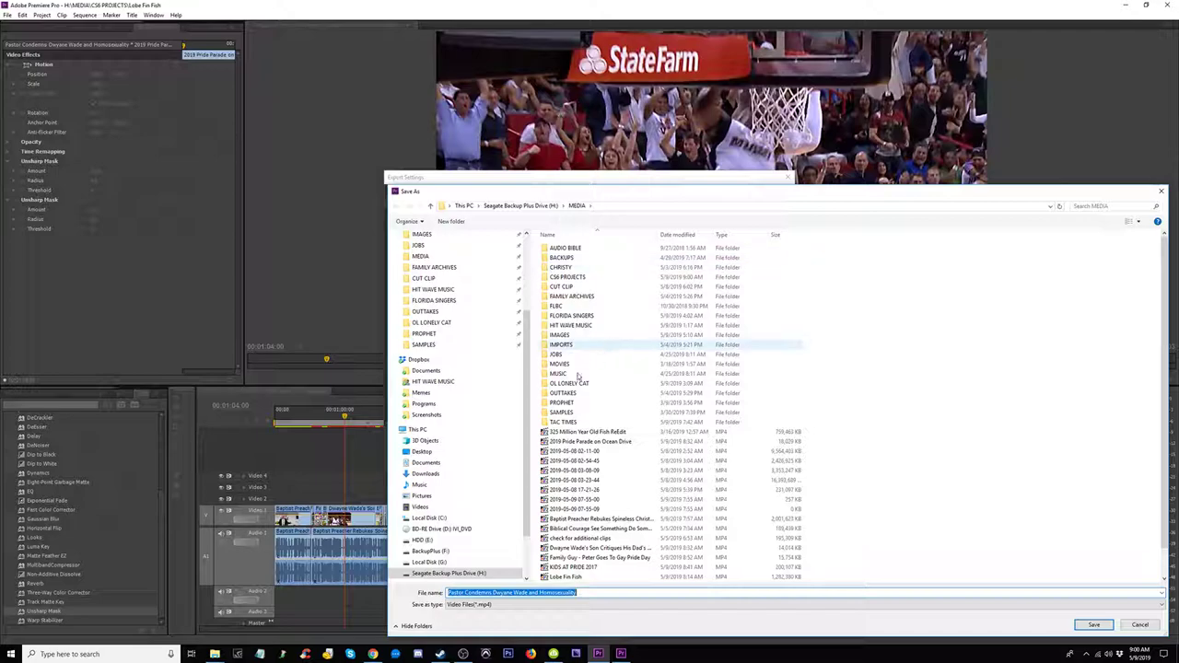
pyautogui.click(541, 592)
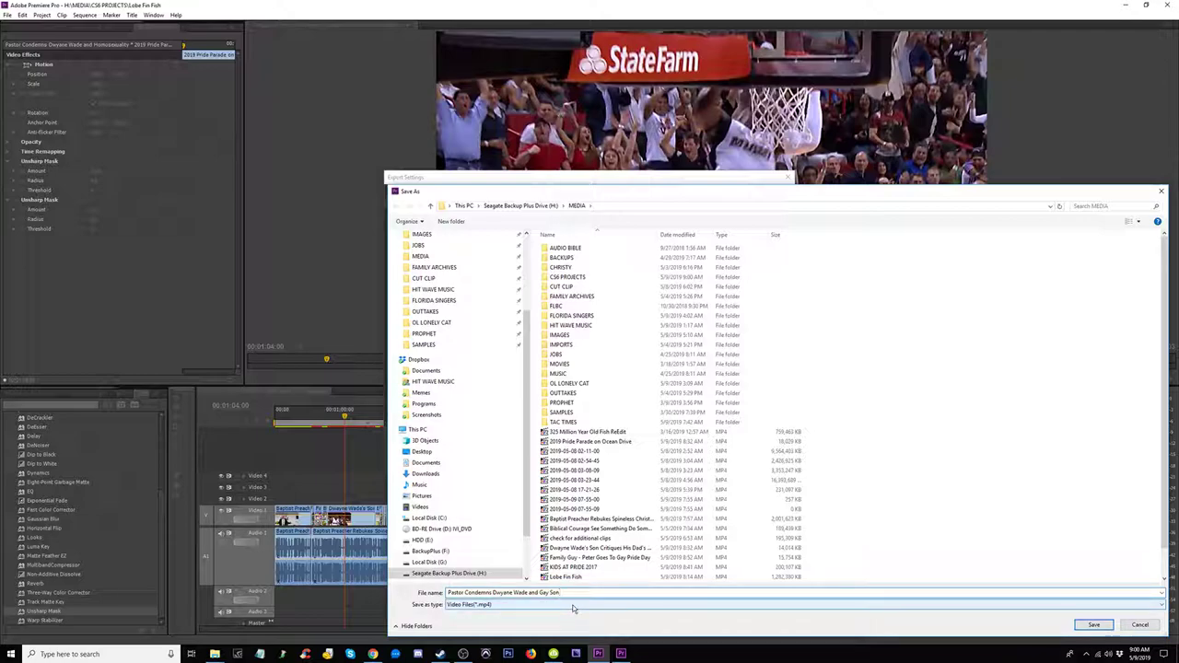
pyautogui.click(1094, 626)
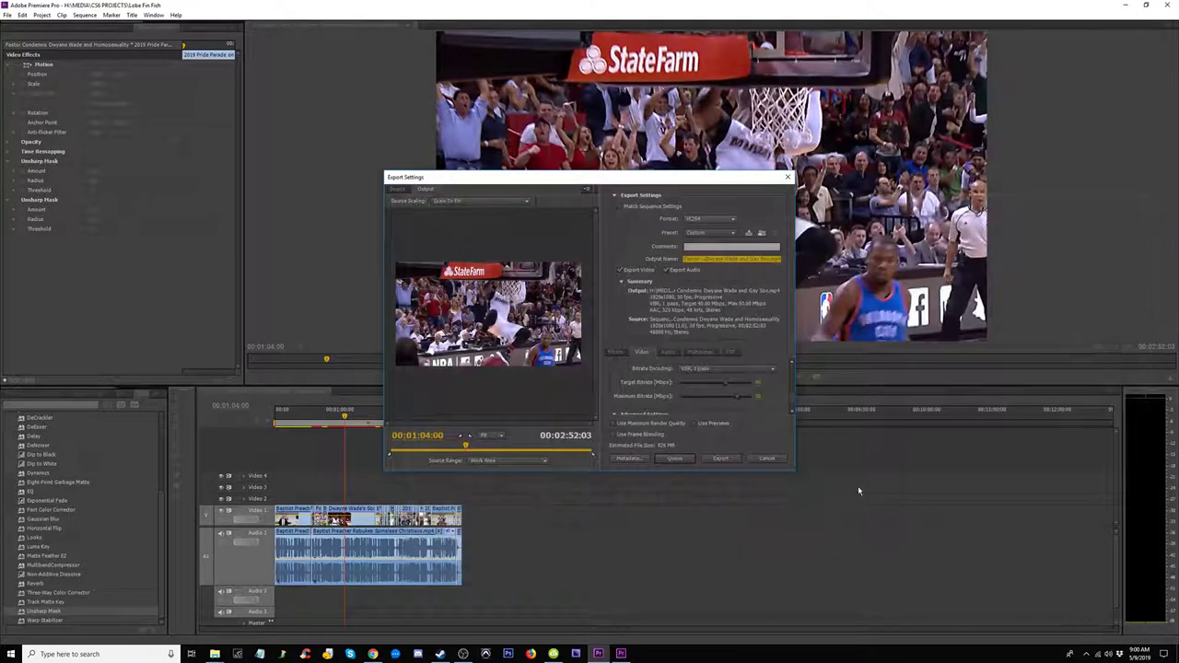
pyautogui.click(683, 461)
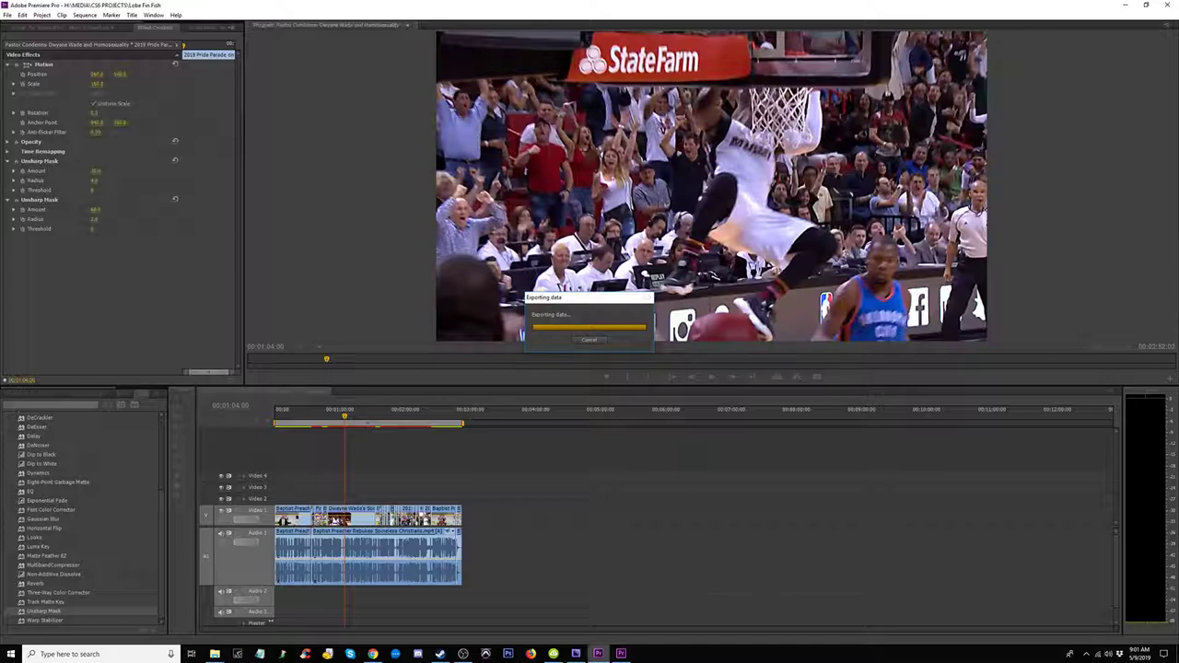
# Step: Switch to the Premiere Pro CC 2018 window and close it, saving the changes to the Untitled project
pyautogui.click(619, 654)
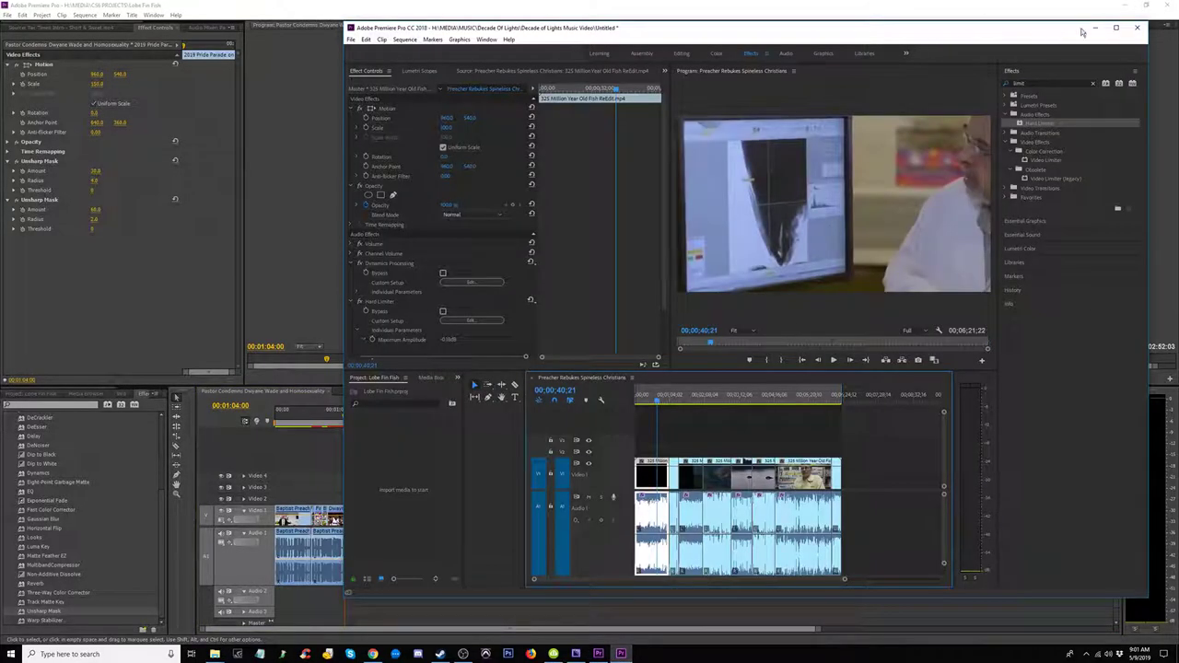
pyautogui.click(1138, 30)
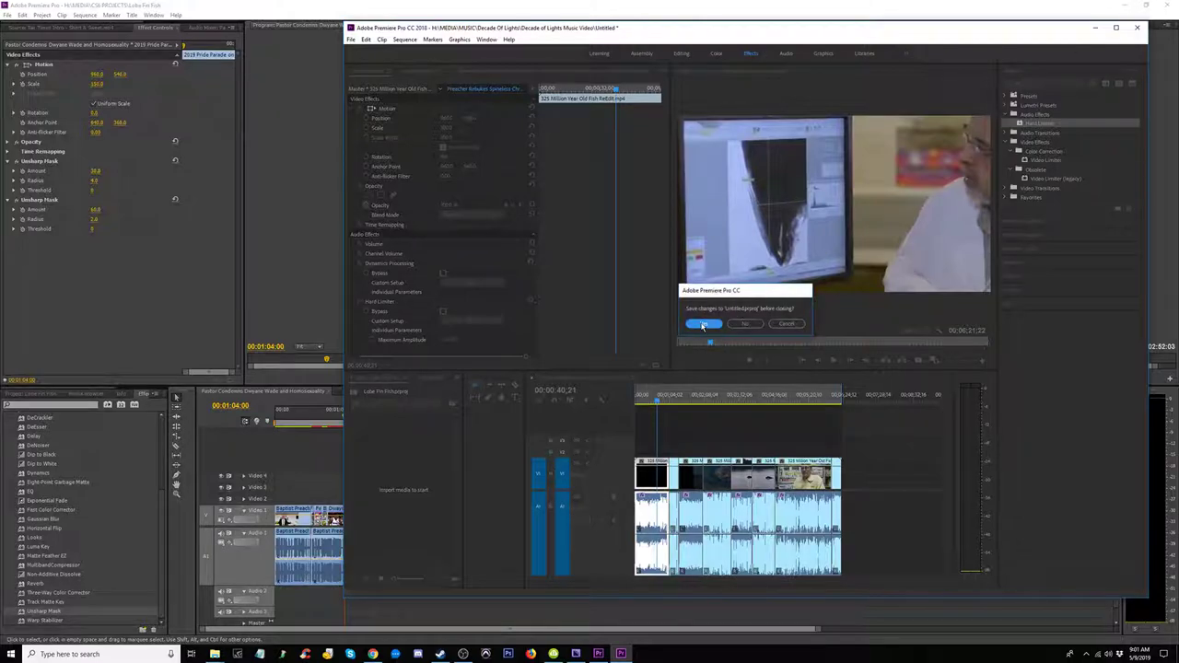
pyautogui.click(702, 324)
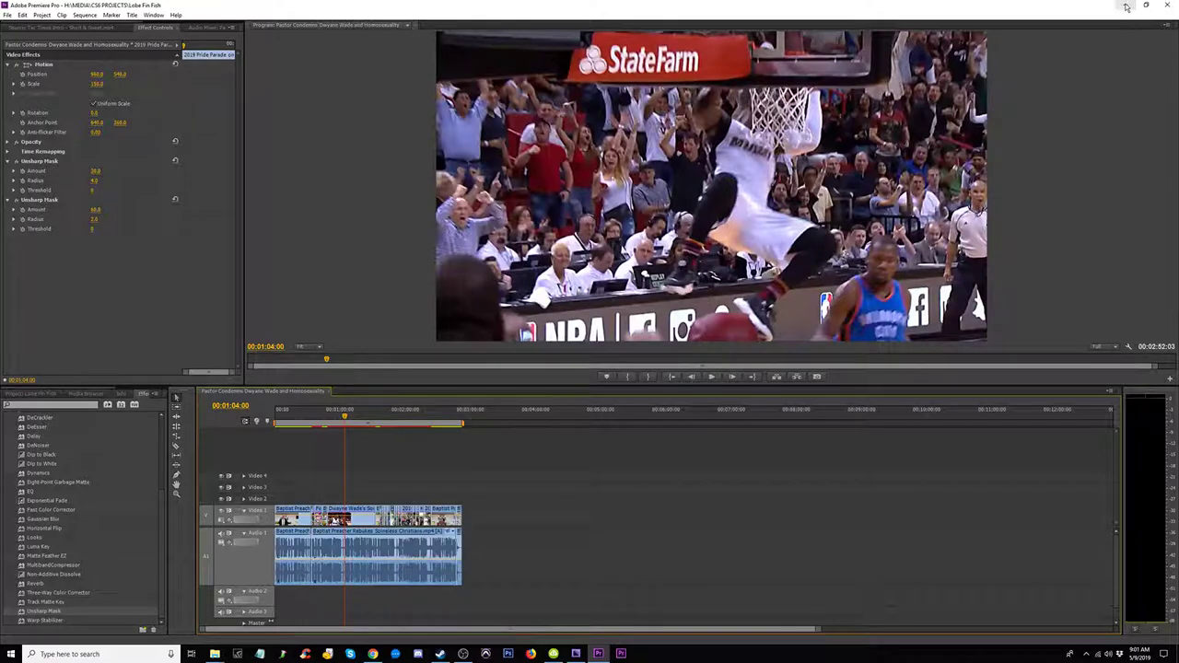
# Step: Minimize Premiere Pro and the TAC TIMES folder, and move the Media Encoder and MEDIA windows to uncover 4K Video Downloader
pyautogui.click(1125, 7)
pyautogui.moveTo(486, 28); pyautogui.dragTo(839, 118)
pyautogui.click(849, 144)
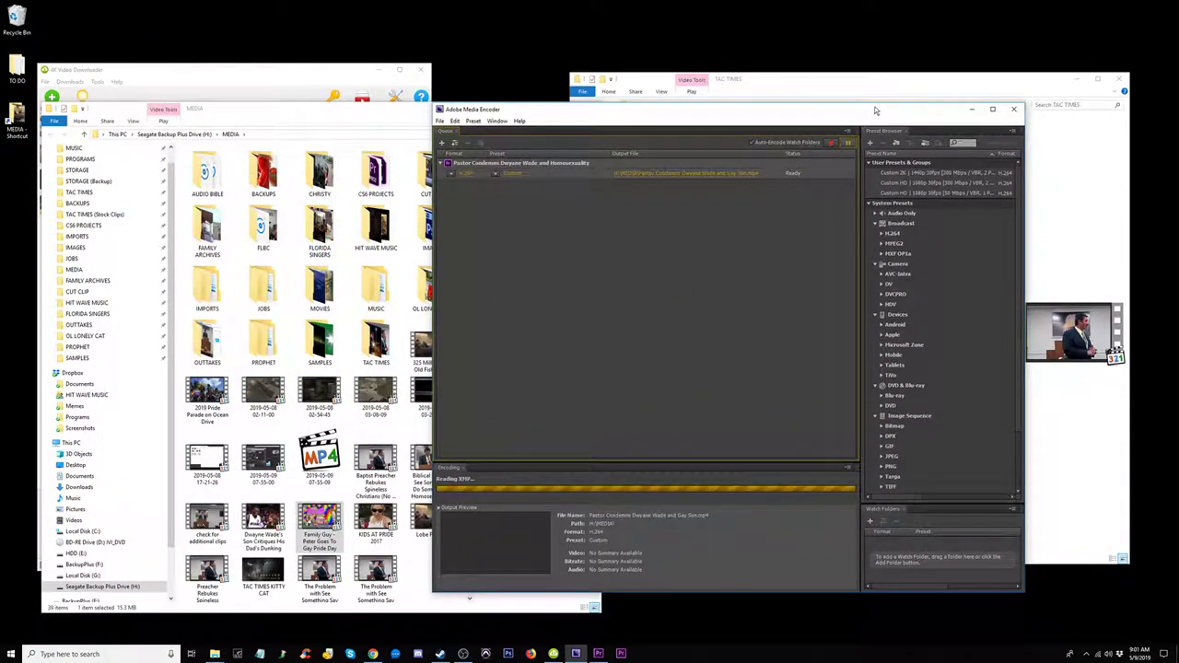
pyautogui.click(890, 81)
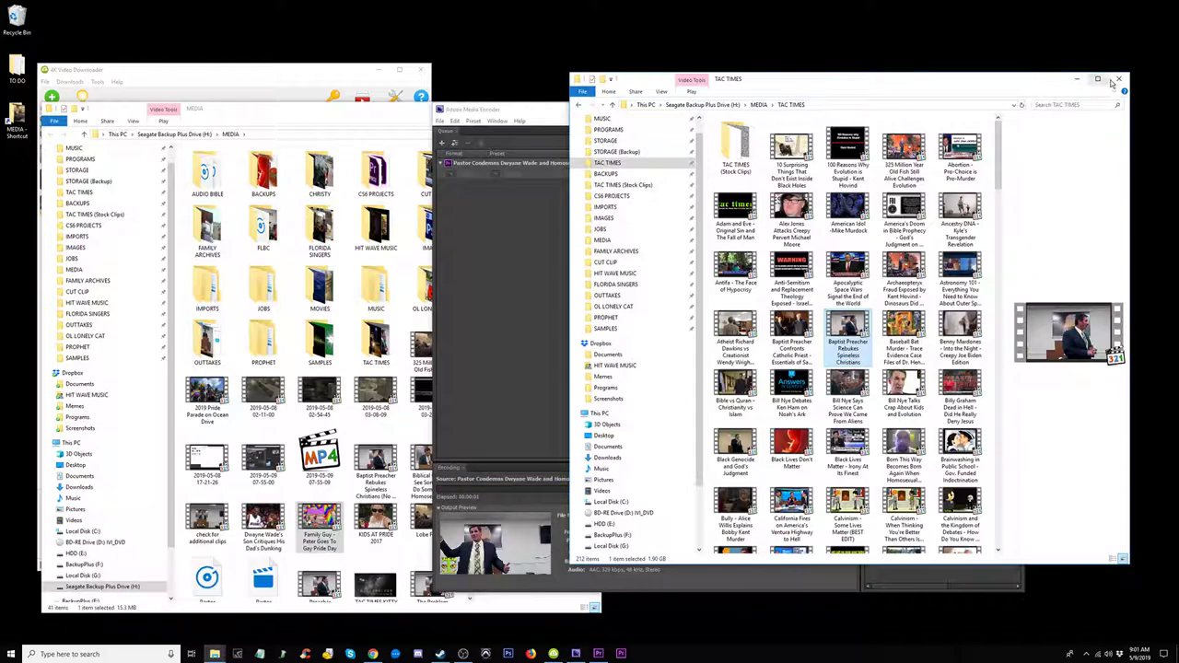
pyautogui.click(1076, 78)
pyautogui.click(389, 105)
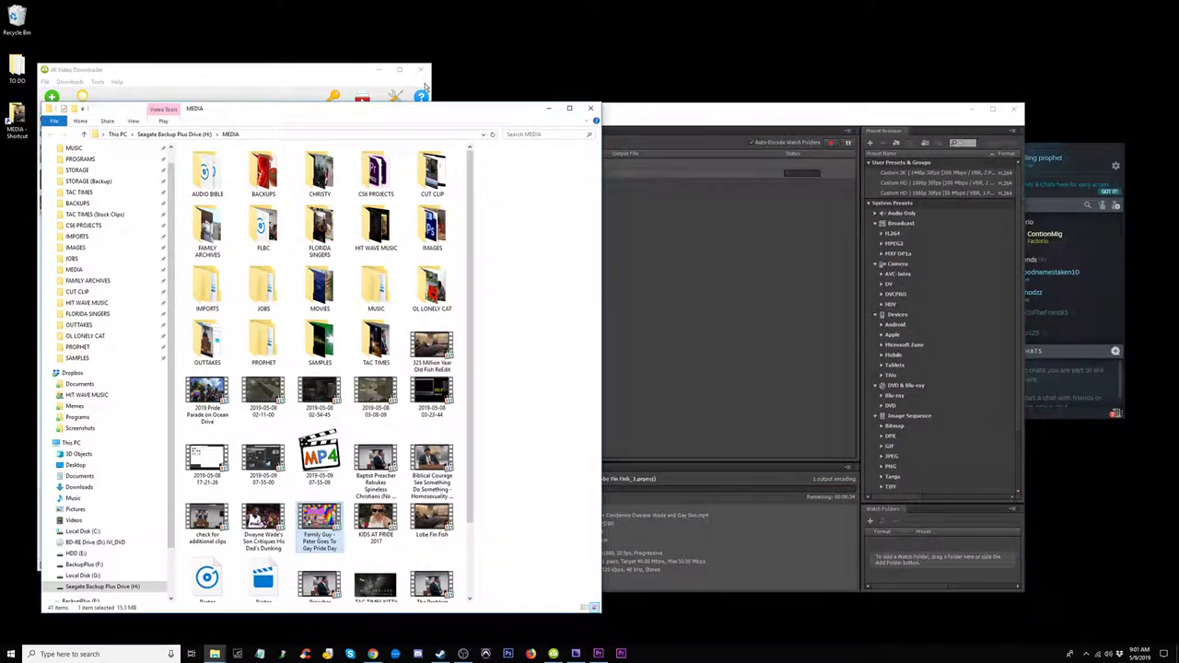
pyautogui.moveTo(402, 101); pyautogui.dragTo(606, 79)
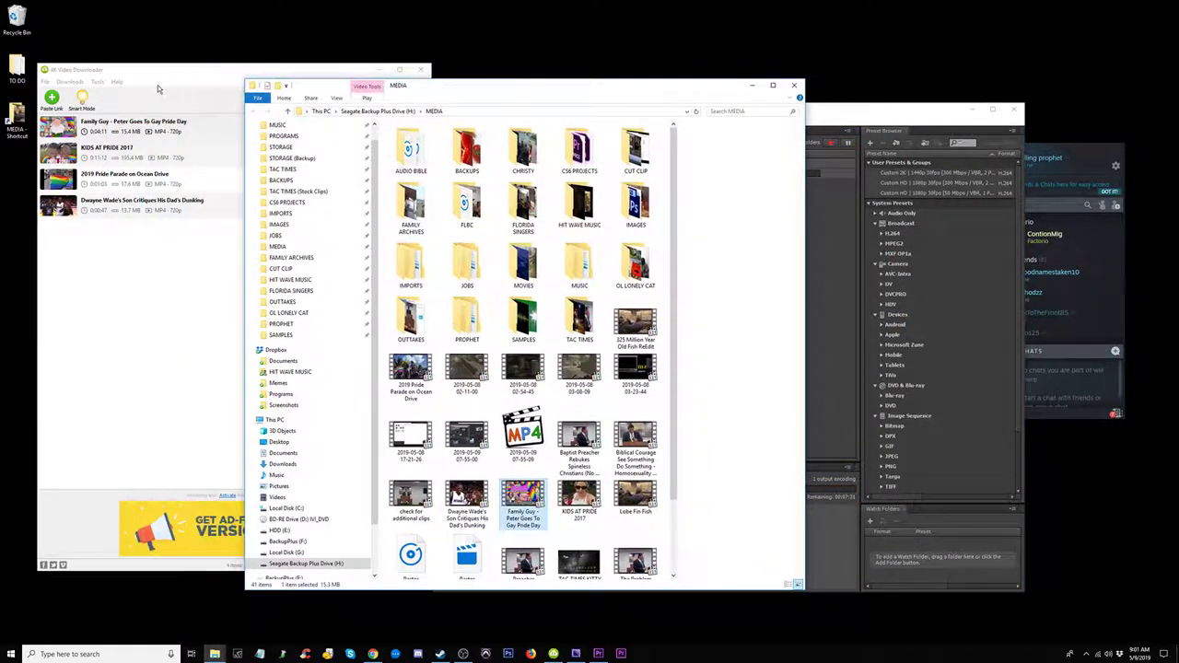
# Step: Remove all downloads from the 4K Video Downloader list without deleting their files, and close the program
pyautogui.rightClick(164, 147)
pyautogui.click(189, 225)
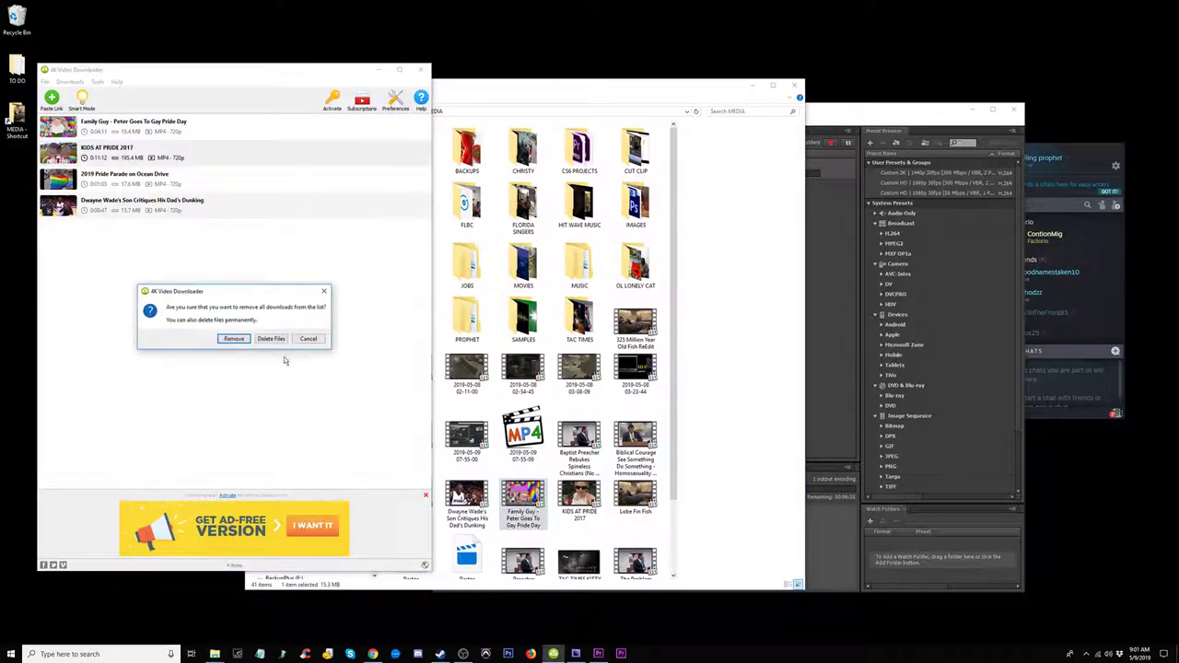
pyautogui.click(230, 339)
pyautogui.click(420, 69)
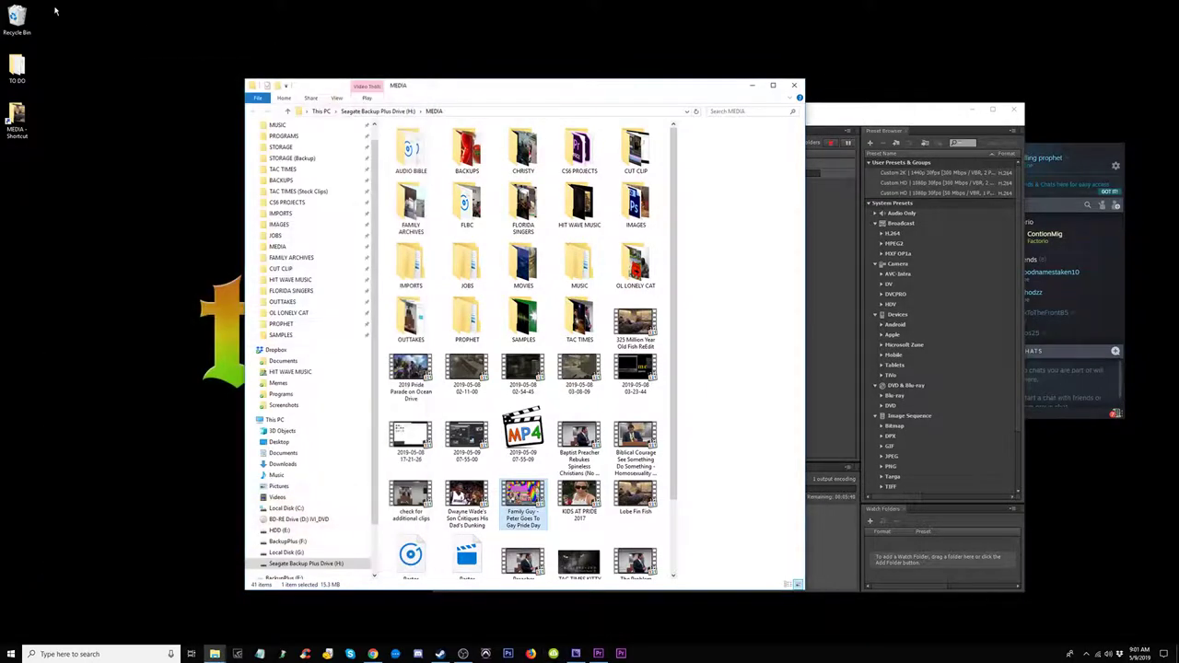
# Step: Empty the Recycle Bin, confirming the permanent deletion, and spread out the MEDIA folder, Media Encoder and Steam friends windows
pyautogui.click(11, 21)
pyautogui.rightClick(11, 21)
pyautogui.click(57, 37)
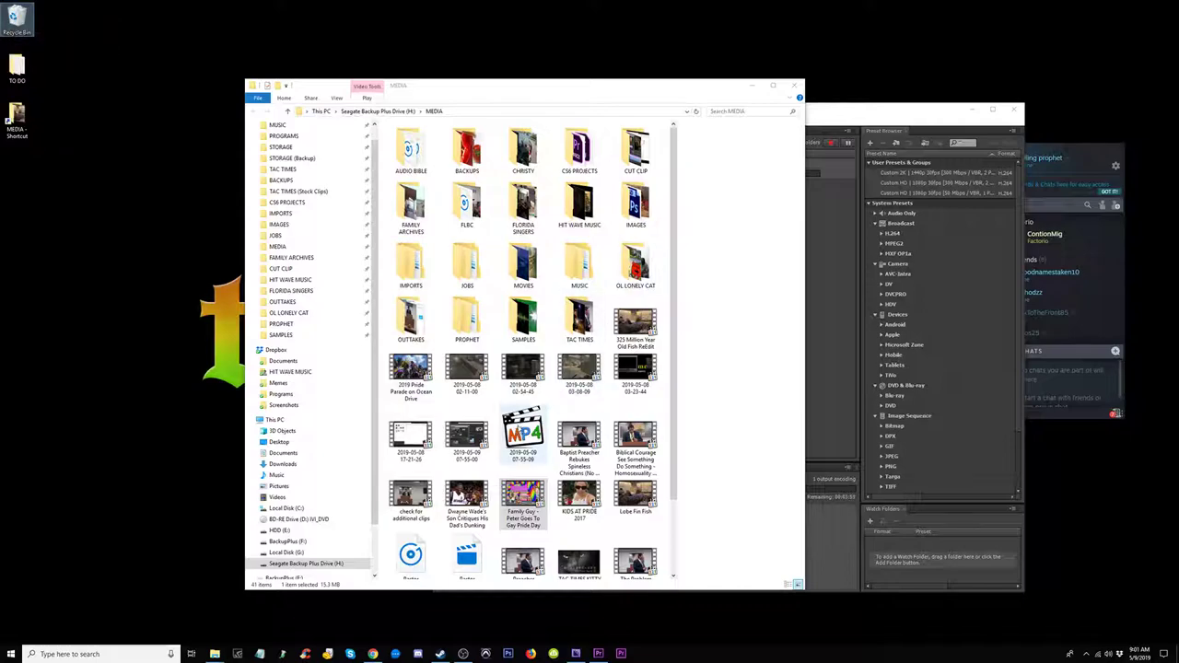
pyautogui.moveTo(625, 98); pyautogui.dragTo(514, 98)
pyautogui.moveTo(759, 113); pyautogui.dragTo(628, 63)
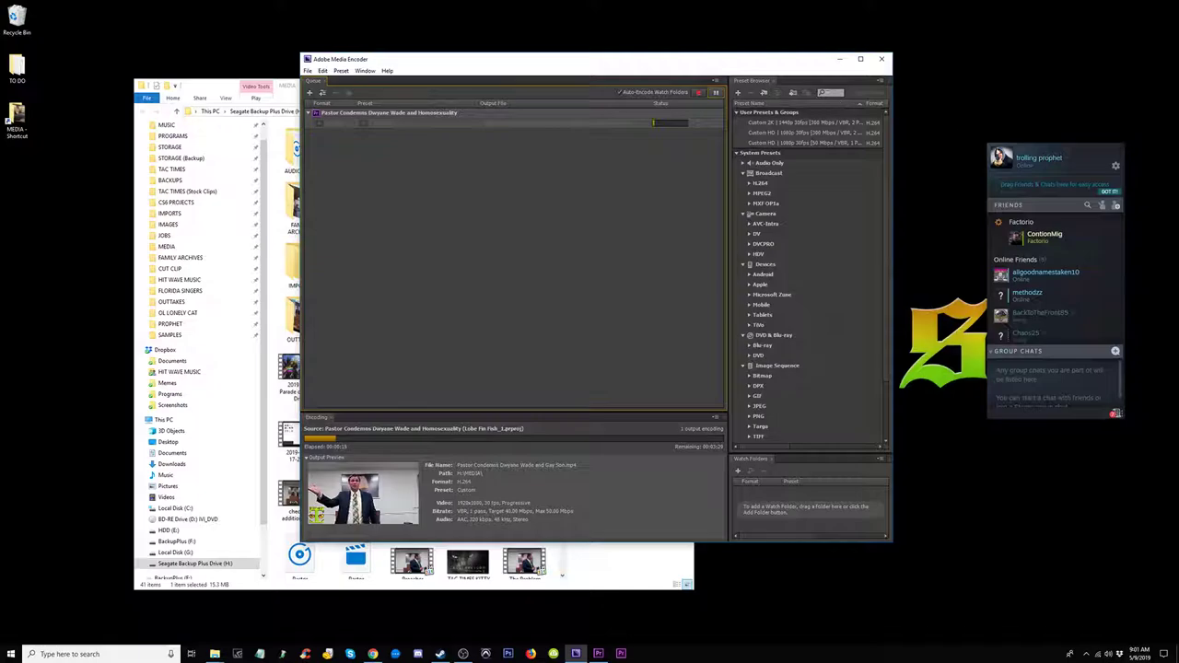
pyautogui.click(1068, 156)
pyautogui.moveTo(1074, 153); pyautogui.dragTo(1068, 135)
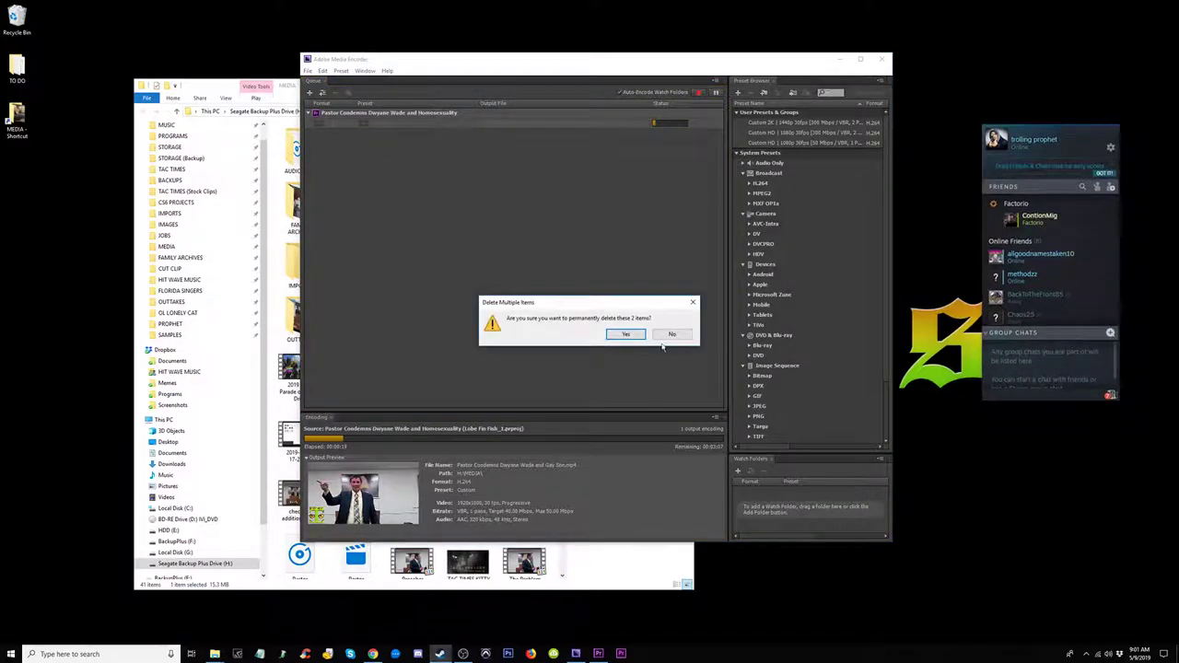
pyautogui.click(627, 335)
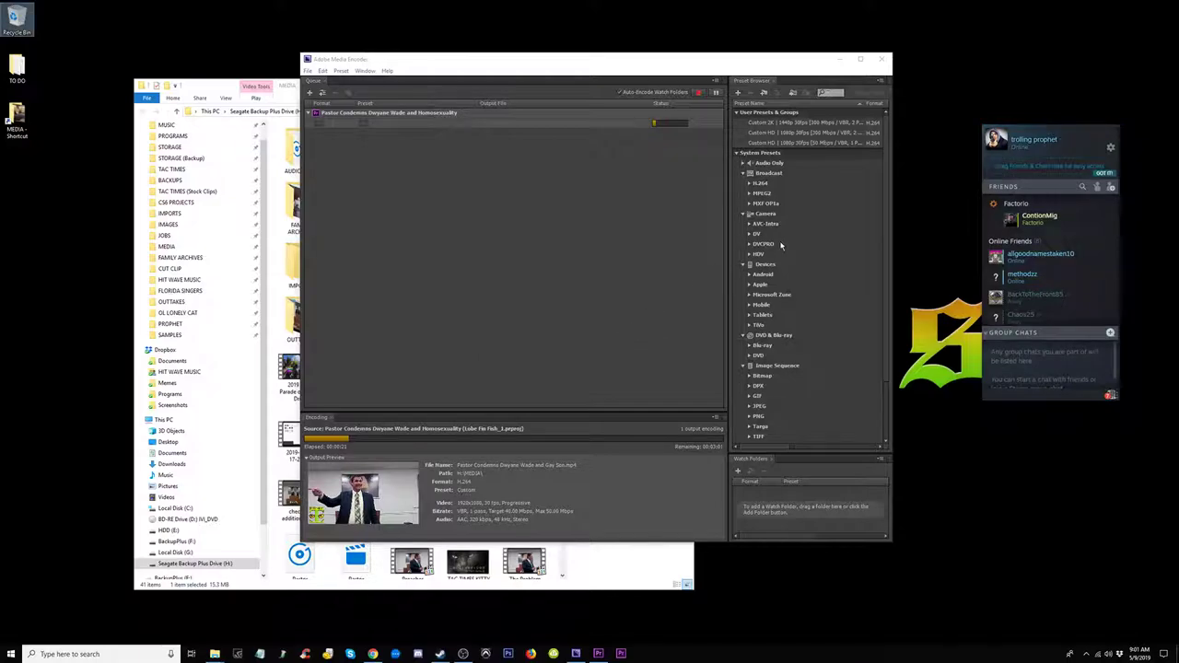
# Step: Enlarge and dismiss the Steam friends window, and place the MEDIA folder and Media Encoder windows next to each other
pyautogui.moveTo(1063, 134); pyautogui.dragTo(1065, 108)
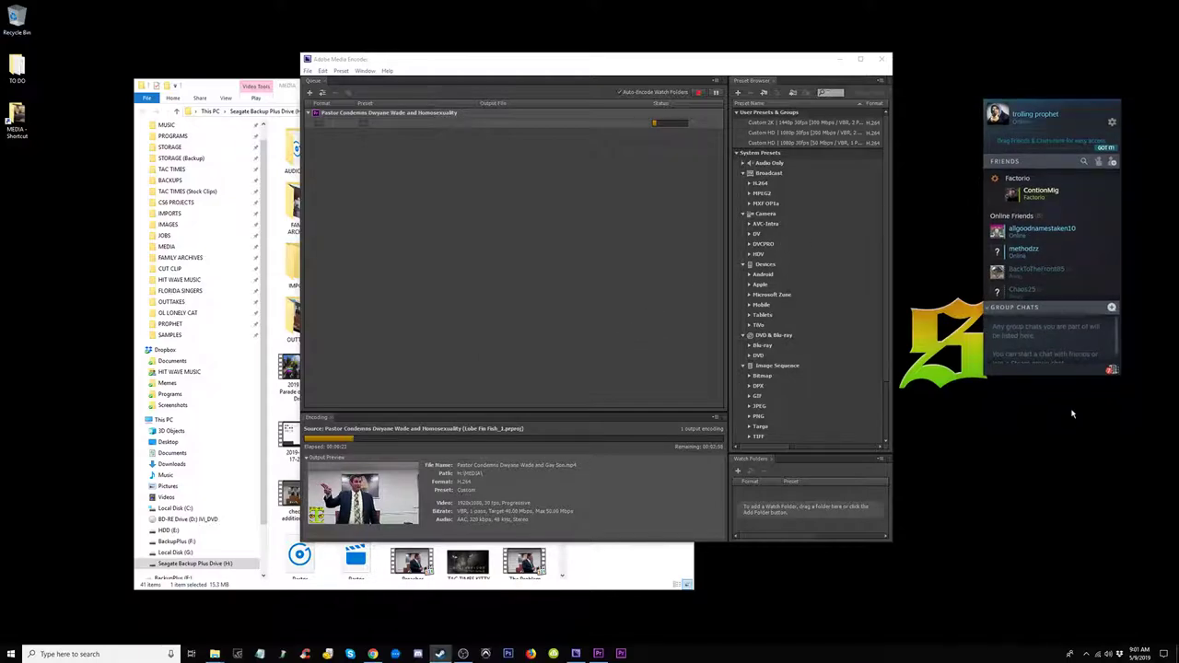
pyautogui.moveTo(1116, 371); pyautogui.dragTo(1139, 569)
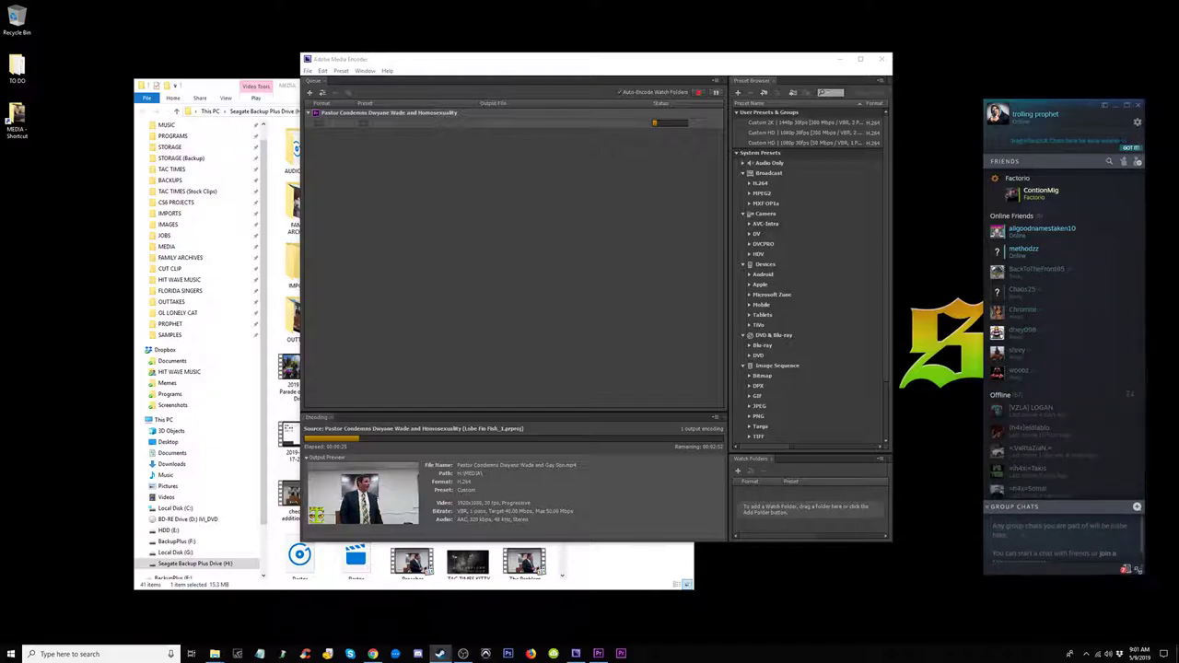
pyautogui.moveTo(1102, 108); pyautogui.dragTo(1048, 92)
pyautogui.click(1100, 92)
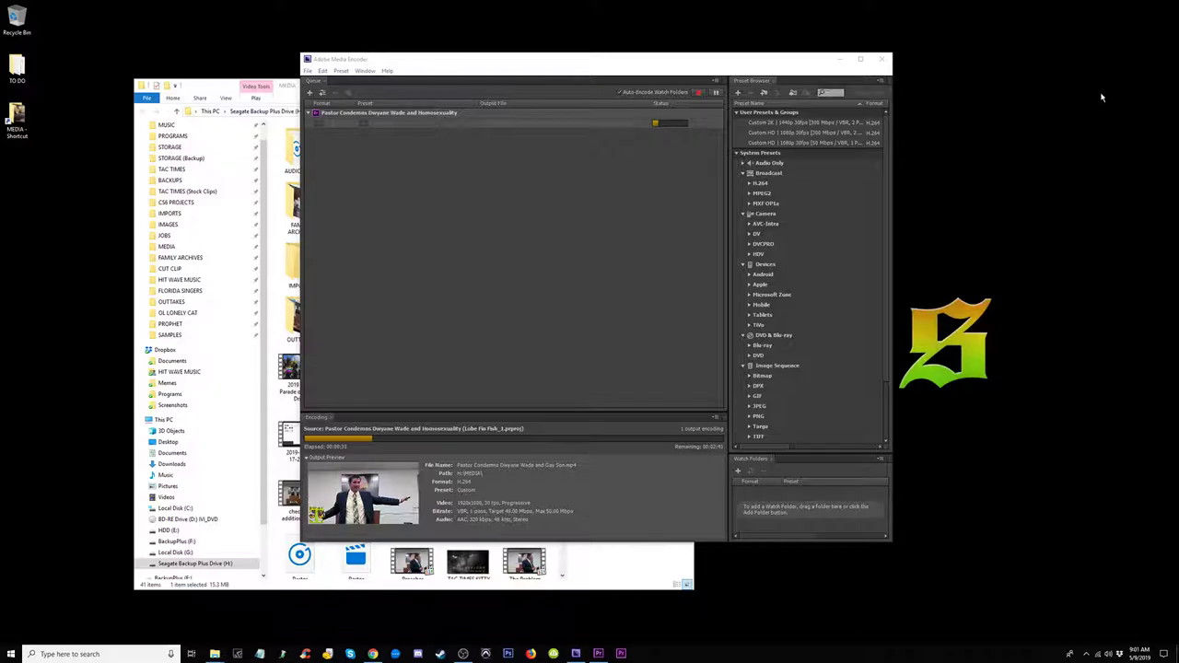
pyautogui.moveTo(452, 52); pyautogui.dragTo(659, 33)
pyautogui.moveTo(374, 90); pyautogui.dragTo(323, 60)
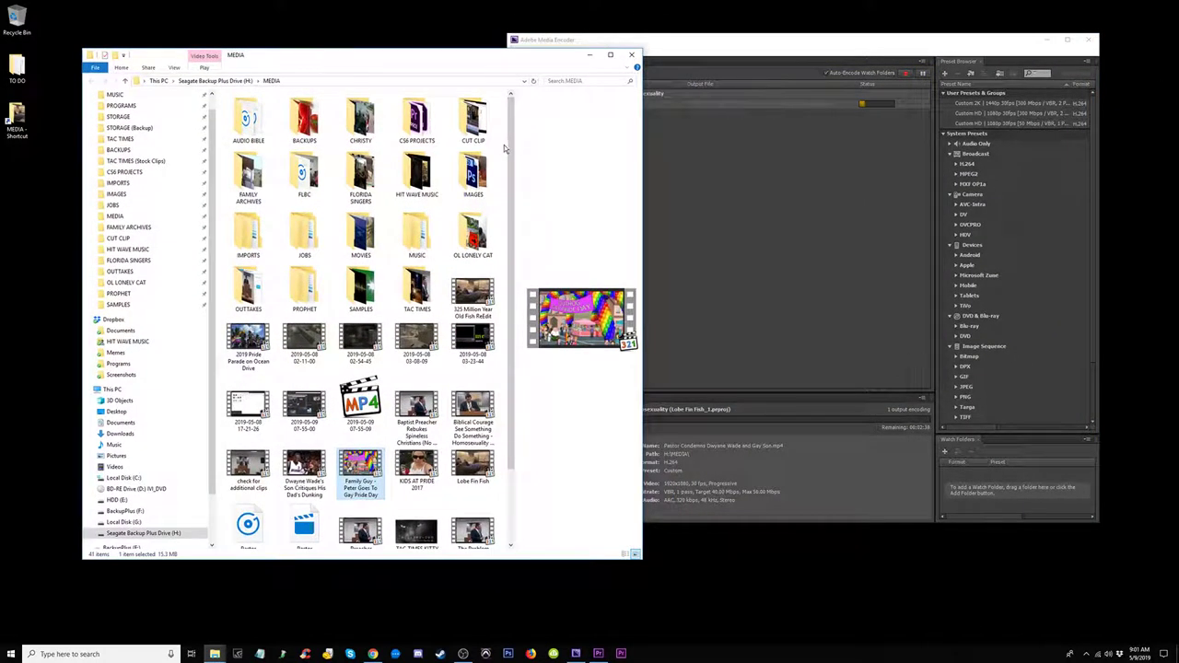
# Step: Open the Lobe Fin Fish video from the MEDIA folder, pause it and reset the player's color controls in its Miscellaneous options
pyautogui.scroll(-1, 479, 332)
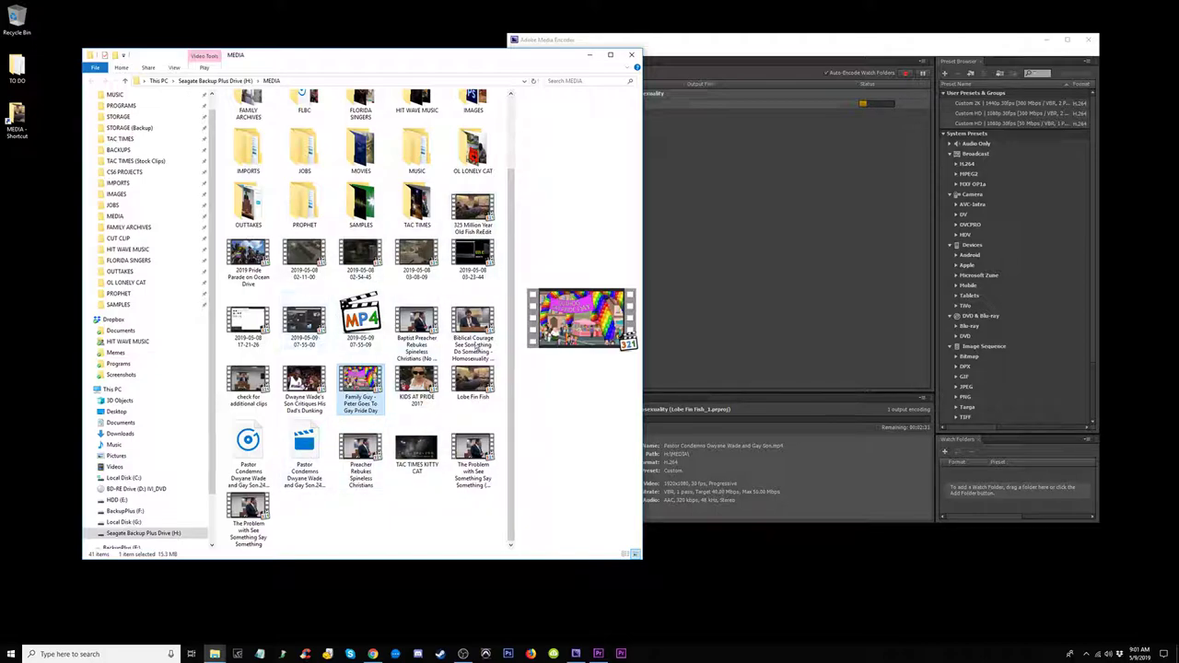
pyautogui.click(474, 381)
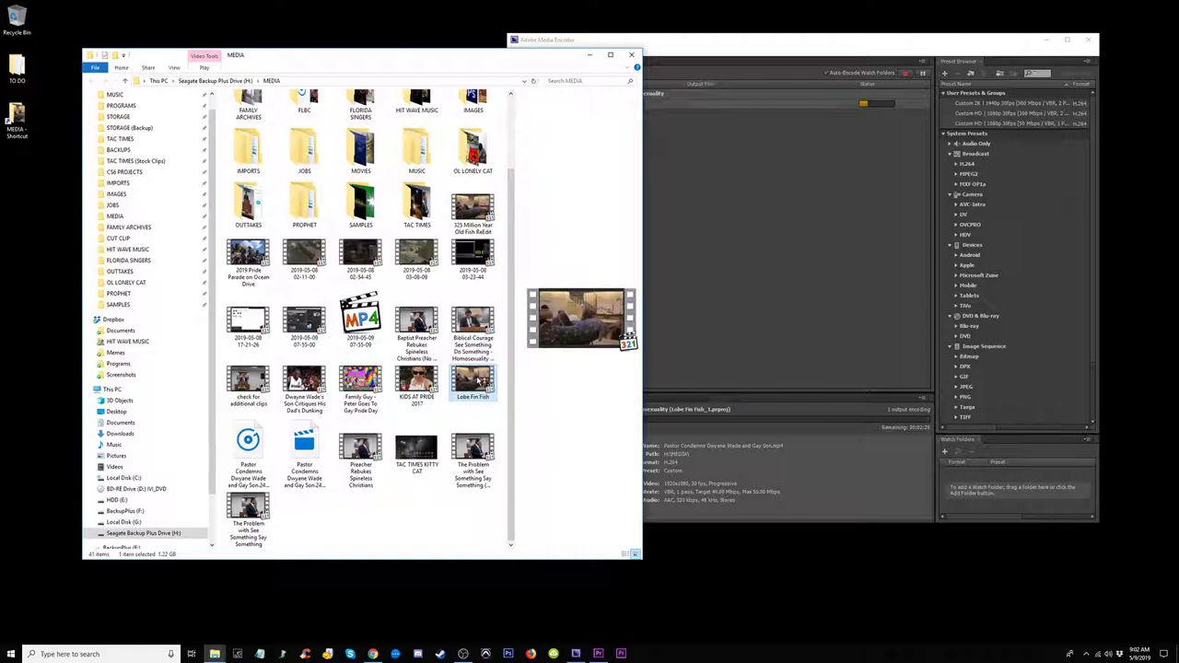
pyautogui.doubleClick(478, 381)
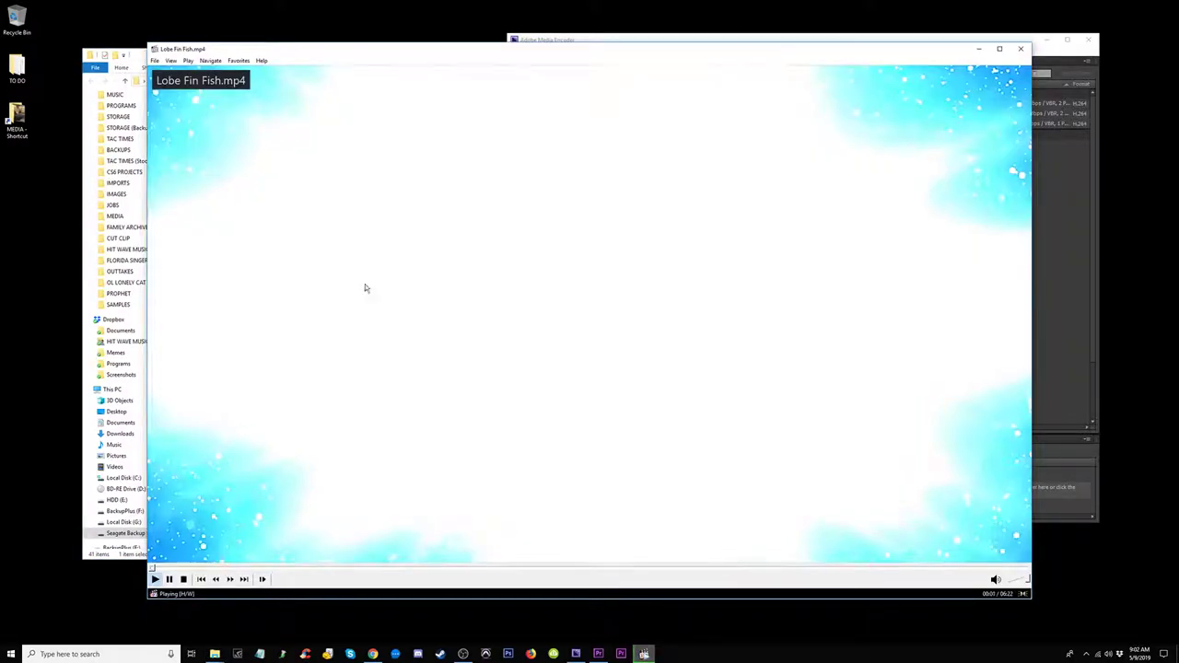
pyautogui.press('space')
pyautogui.click(171, 61)
pyautogui.click(189, 262)
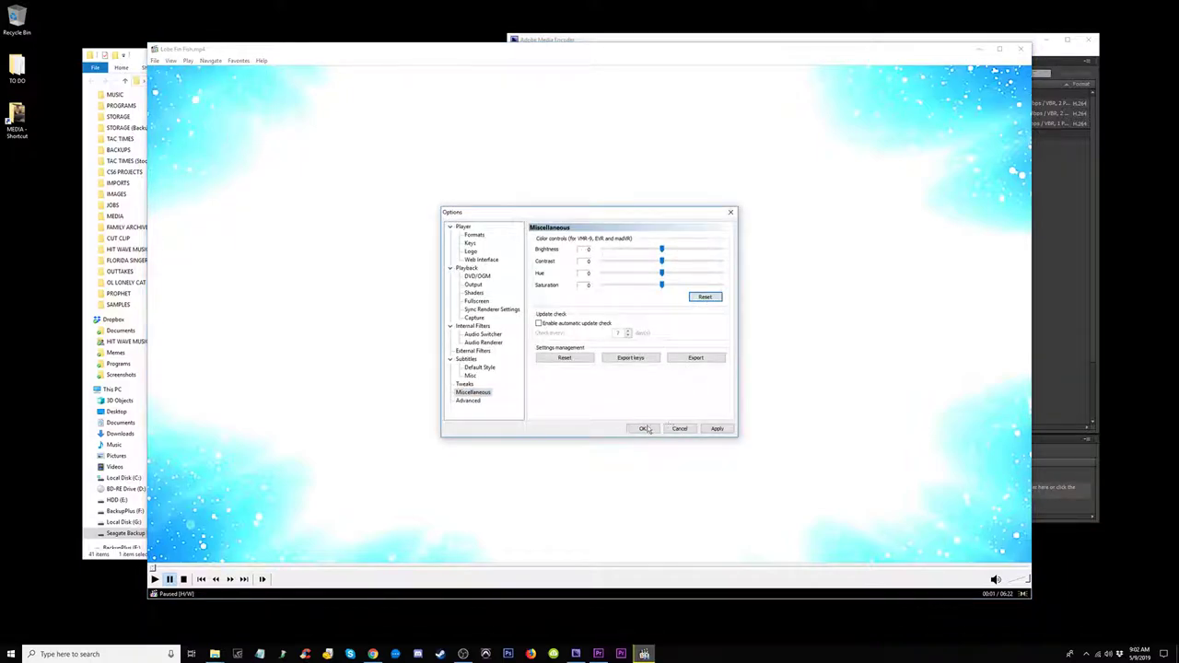
pyautogui.click(645, 428)
# Step: Check the intro of the Lobe Fin Fish video, review it in full screen from the start, and leave full screen at the outro
pyautogui.press('space')
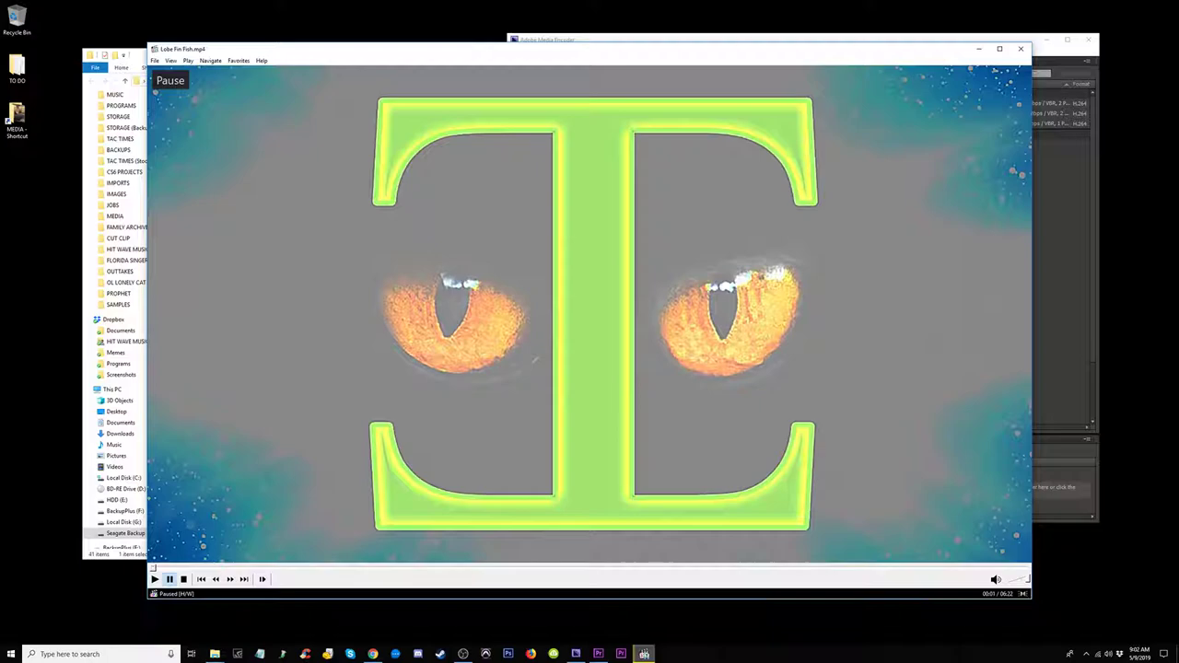
pyautogui.press('space')
pyautogui.press('space')
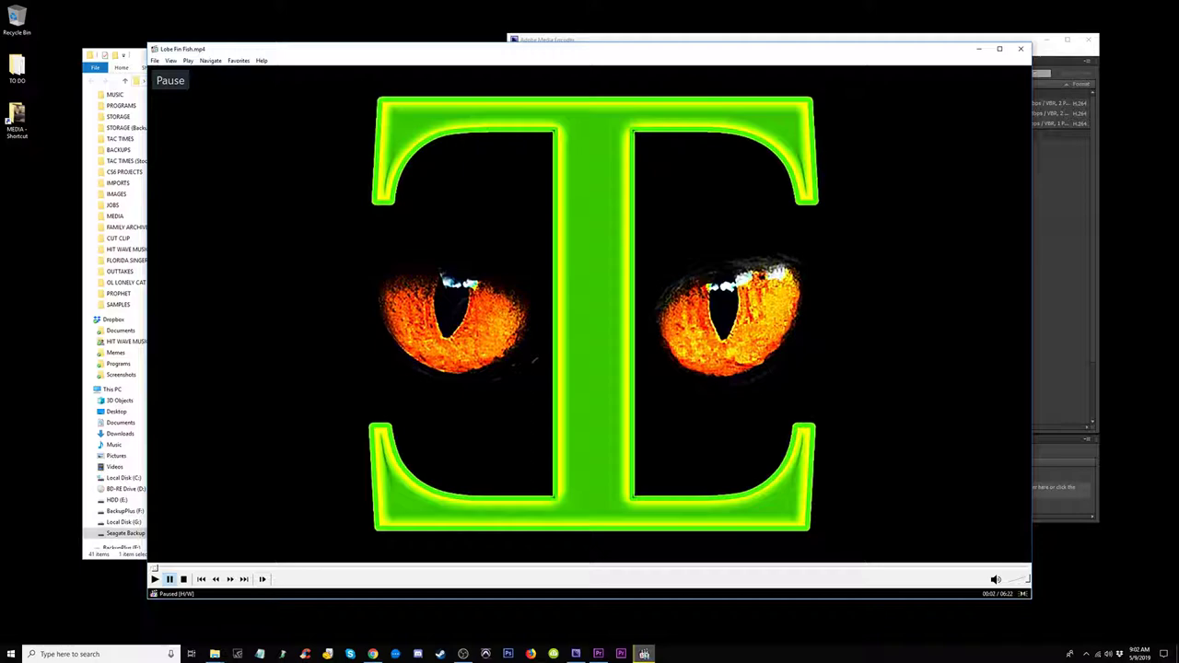
pyautogui.press('Left')
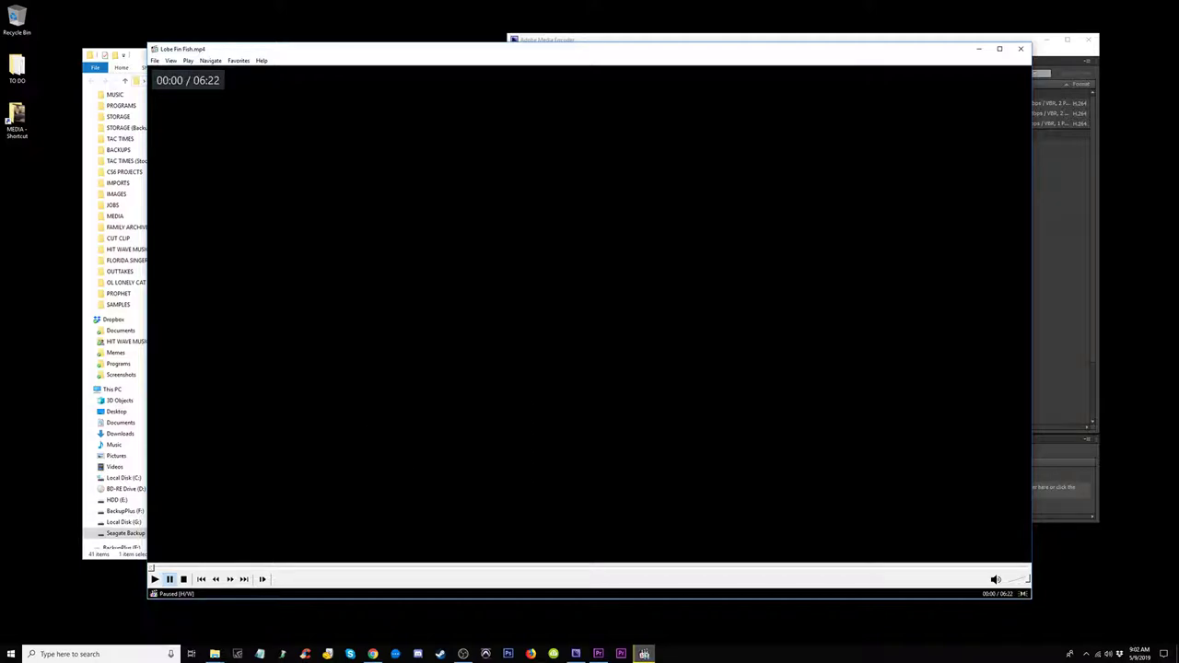
pyautogui.hotkey('alt', 'Return')
pyautogui.press('space')
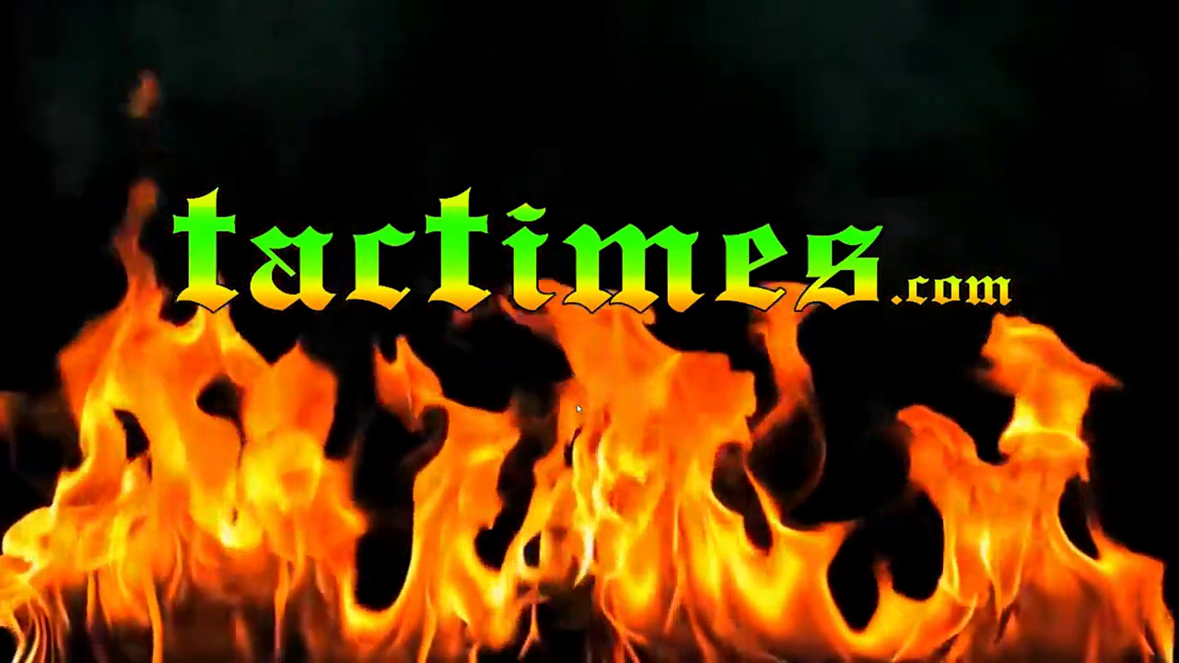
pyautogui.doubleClick(576, 404)
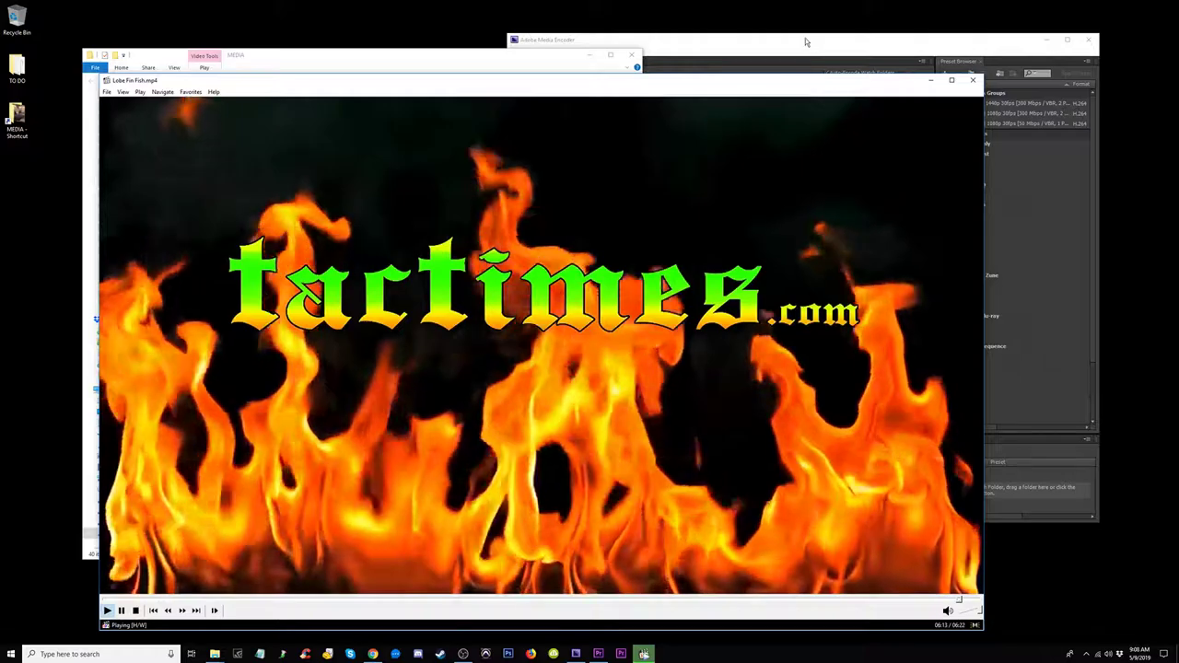
# Step: Reveal the finished export's output file from the Media Encoder queue, move the new MEDIA window aside, and close the Lobe Fin Fish player
pyautogui.click(805, 38)
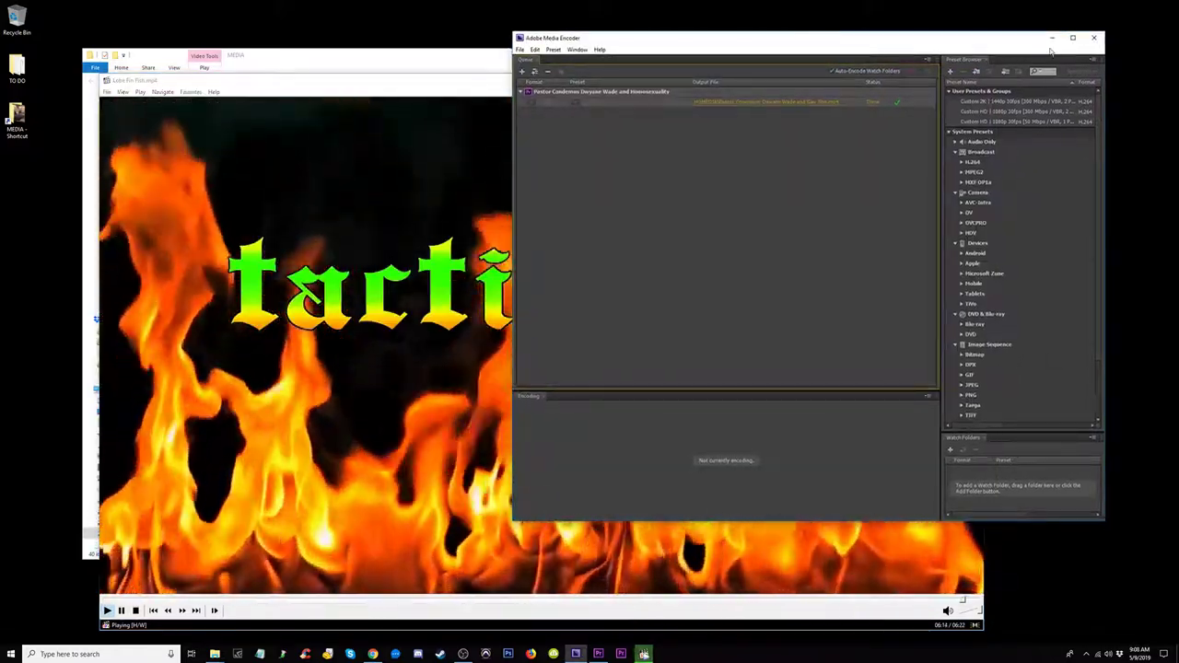
pyautogui.rightClick(735, 103)
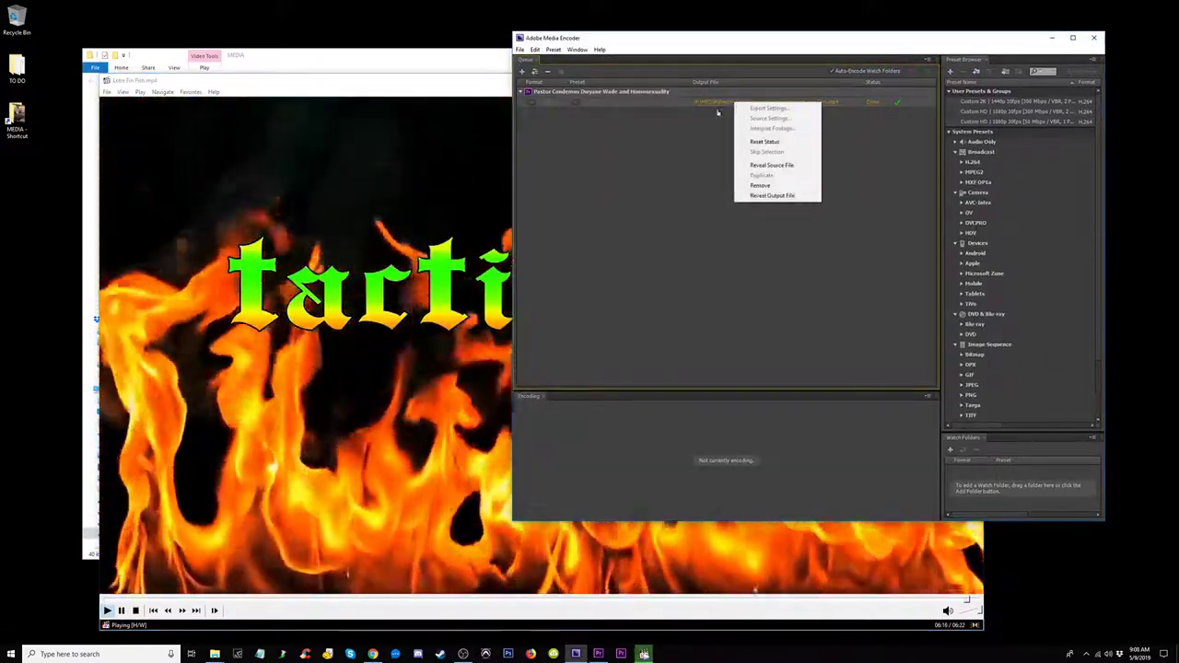
pyautogui.click(717, 103)
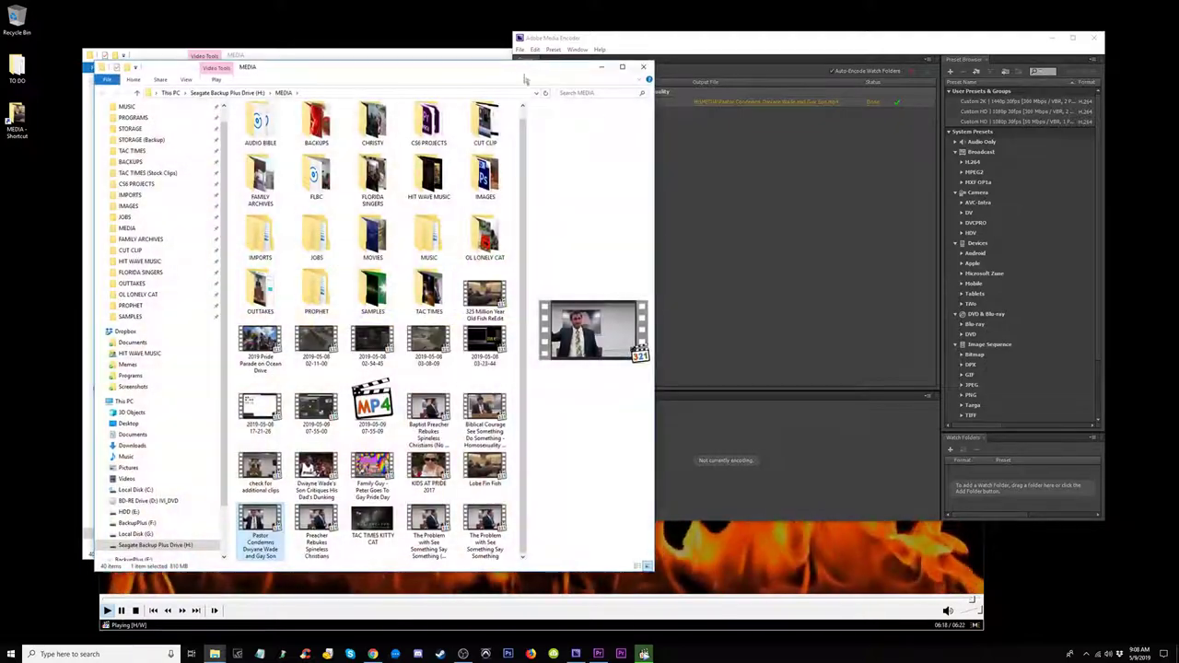
pyautogui.moveTo(445, 79); pyautogui.dragTo(885, 104)
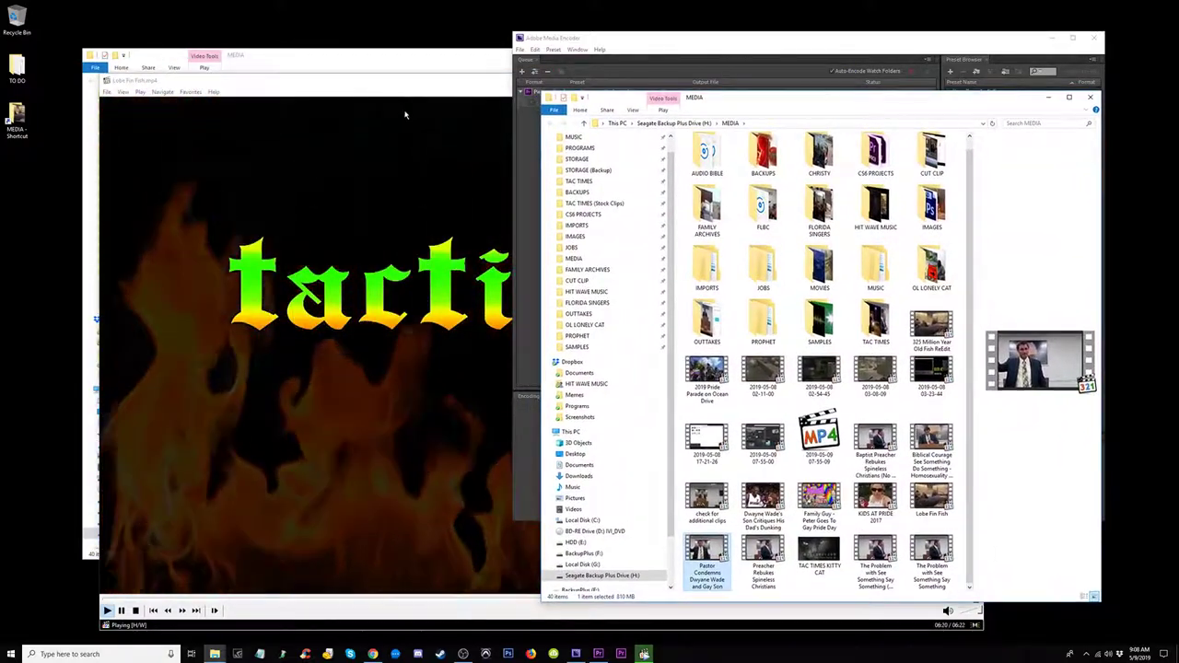
pyautogui.click(418, 83)
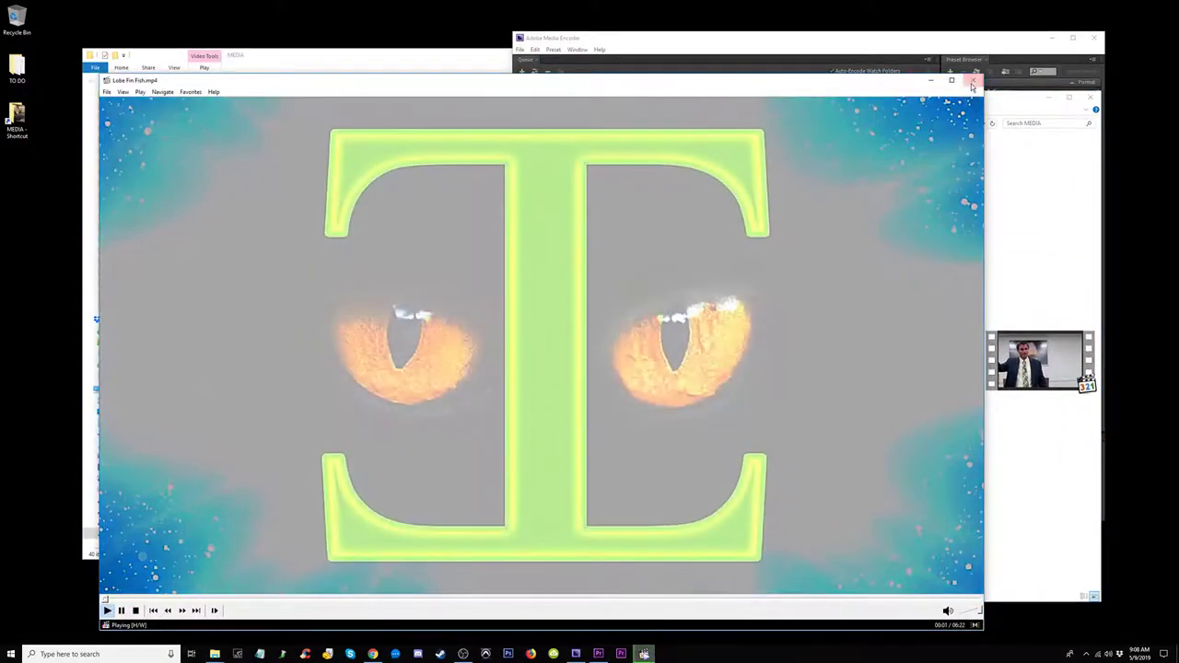
pyautogui.click(973, 80)
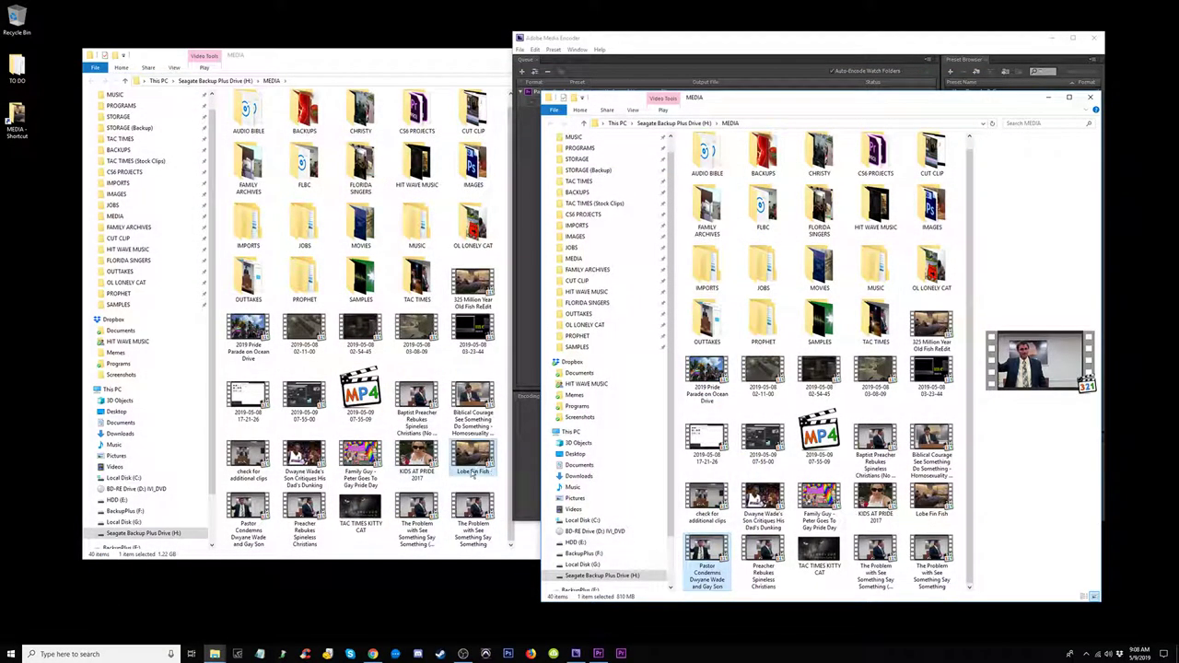
# Step: Start renaming the Lobe Fin Fish video in the MEDIA folder, entering the name Living Index Fossils Disprove Evolution
pyautogui.click(472, 476)
pyautogui.click(471, 475)
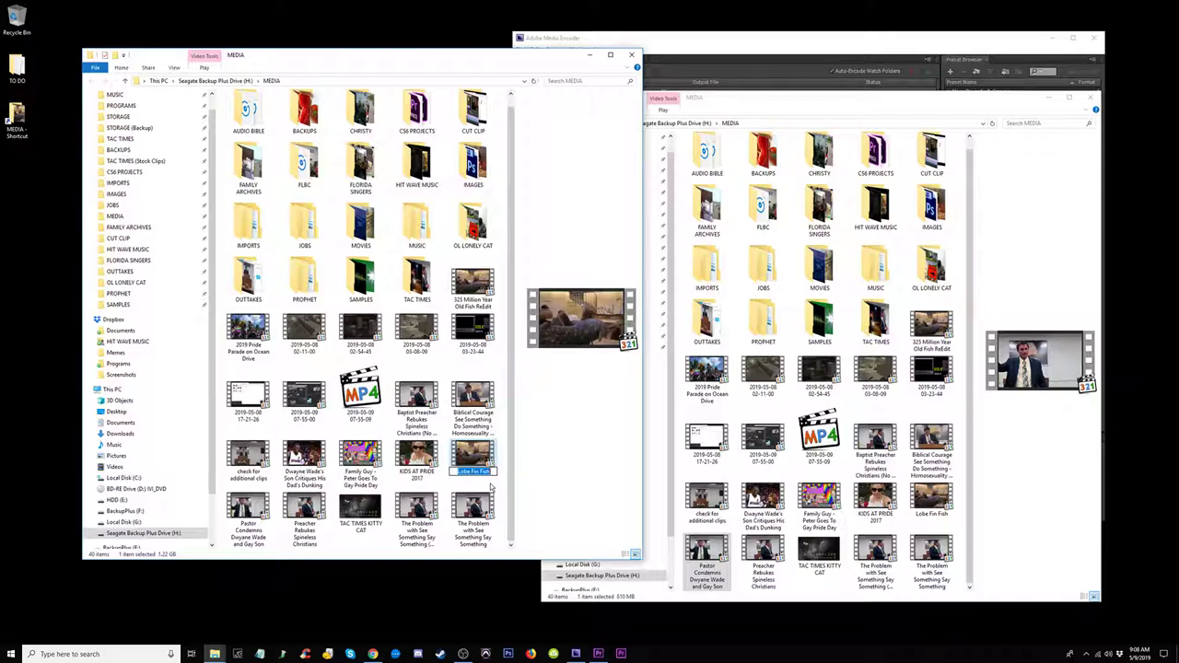
pyautogui.write('Living Index Fossils Disprove Evolution')
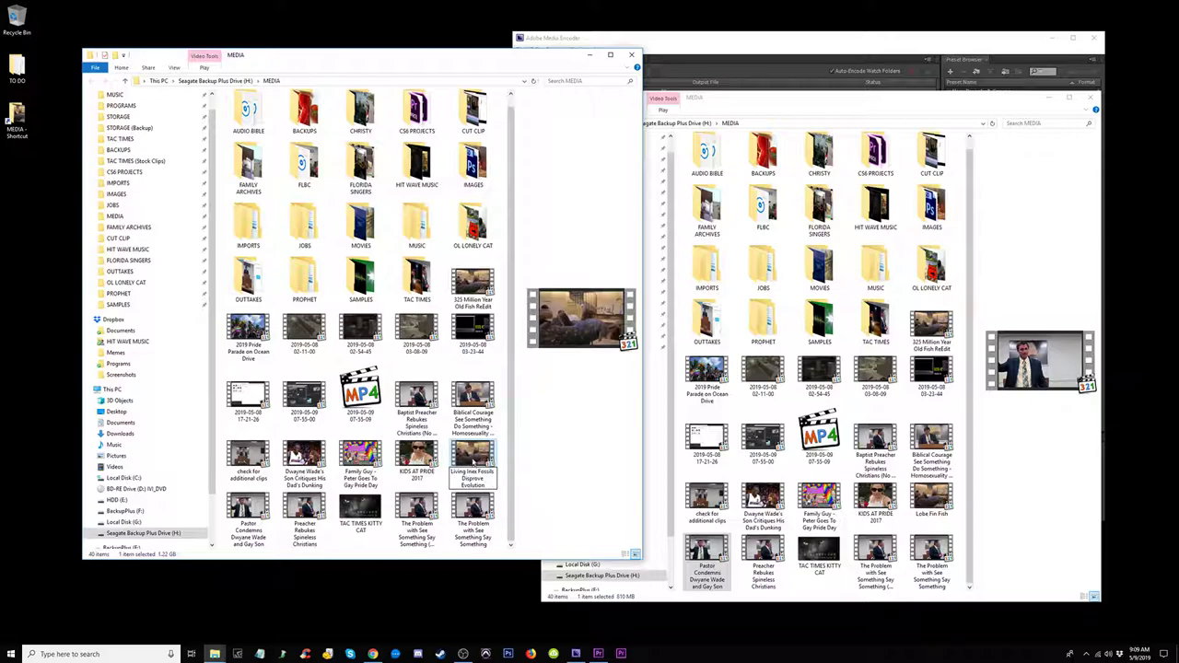
# Step: Reword the video's new file name to Living Fossils Expose Evolution's Circular Reasoning and apply it
pyautogui.doubleClick(464, 478)
pyautogui.click(472, 472)
pyautogui.write('d')
pyautogui.press('BackSpace')
pyautogui.hotkey('shift', 'Left')
pyautogui.hotkey('shift', 'Left')
pyautogui.hotkey('shift', 'Left')
pyautogui.hotkey('shift', 'Left')
pyautogui.write('Expose')
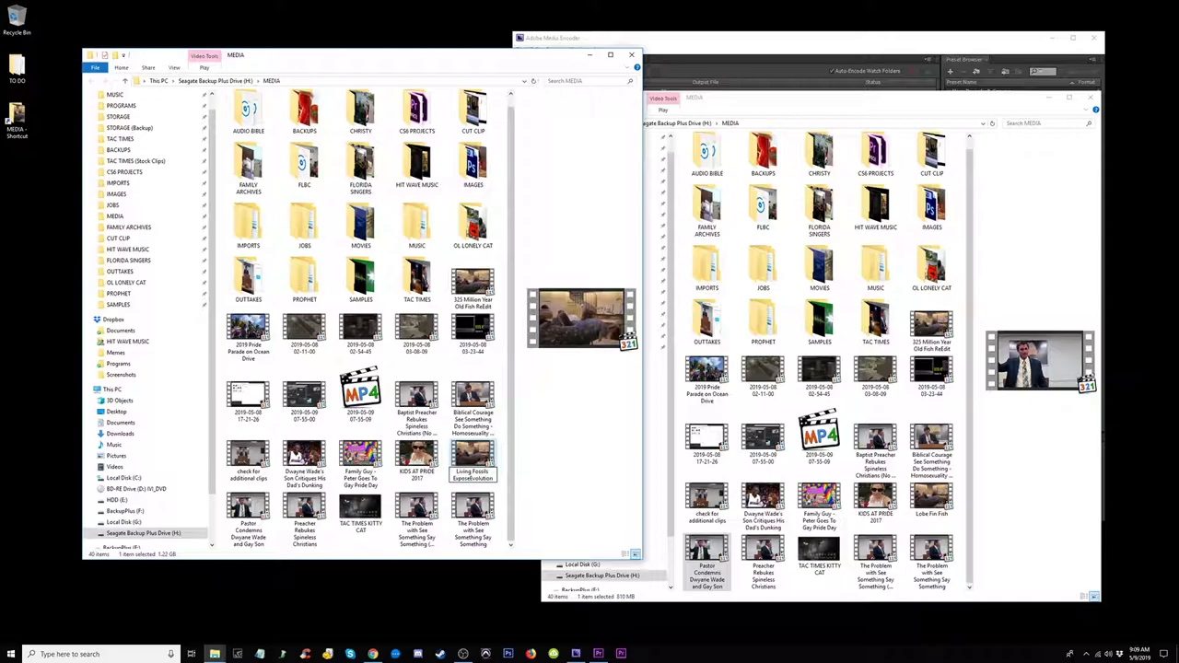
pyautogui.write(" Evolution's Circular Reasoning")
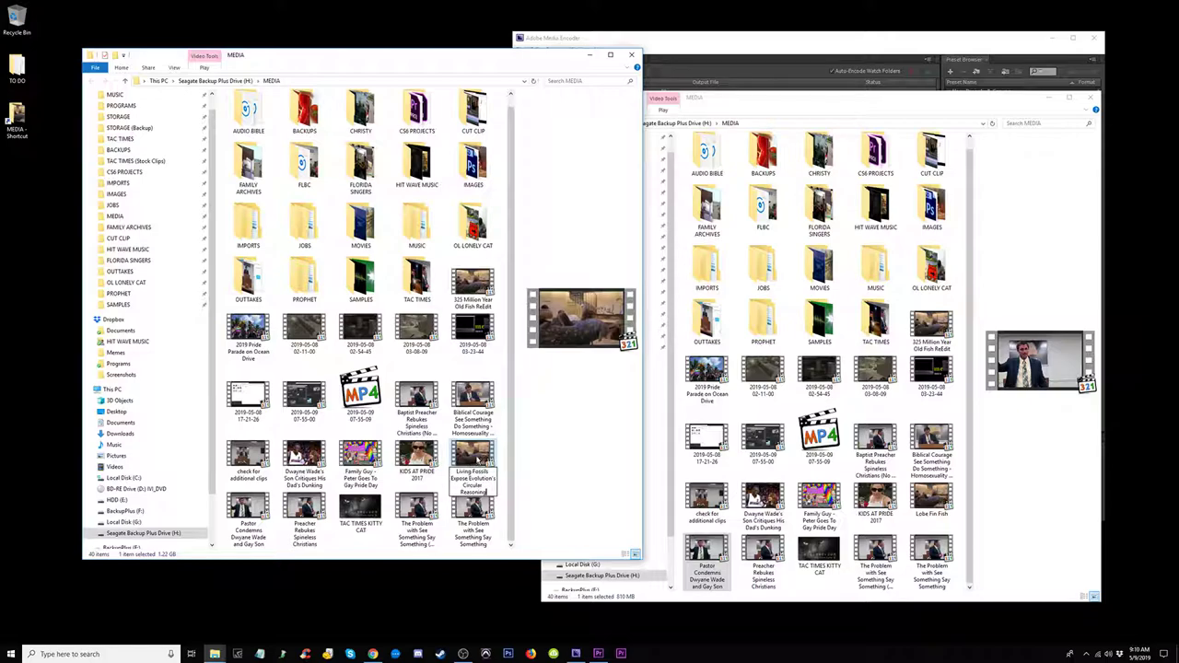
pyautogui.press('Return')
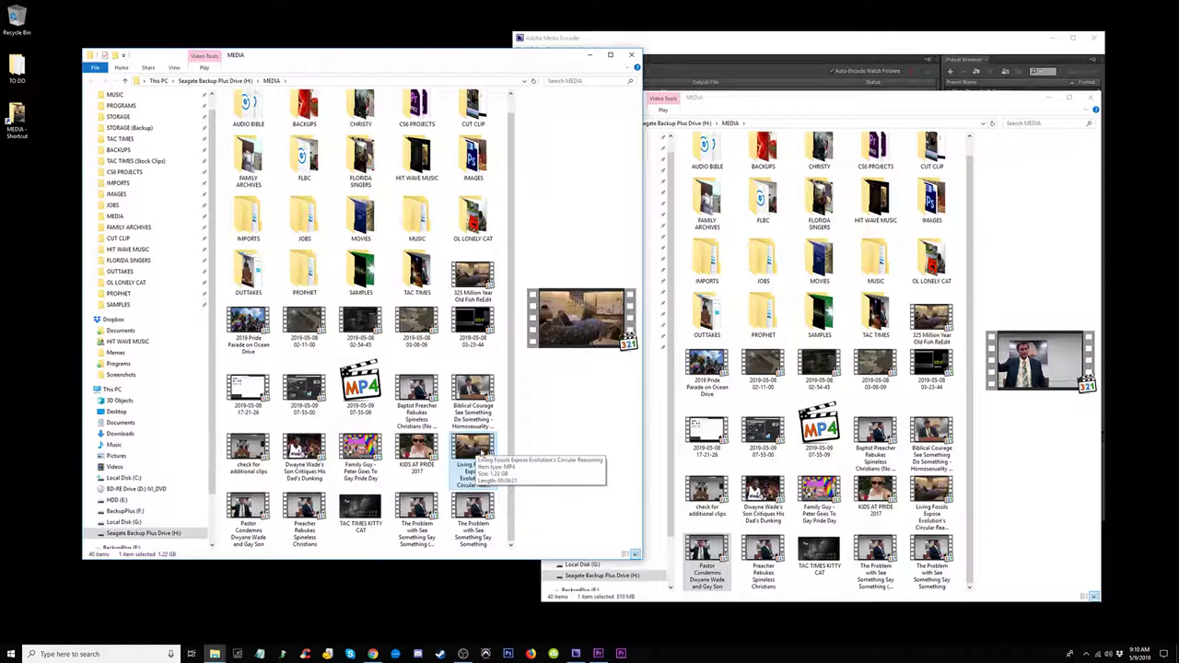
# Step: Select the exported Pastor Condemns Dwyane Wade and Gay Son video, and raise the Desktop Audio level in OBS to 0.0 dB
pyautogui.click(709, 502)
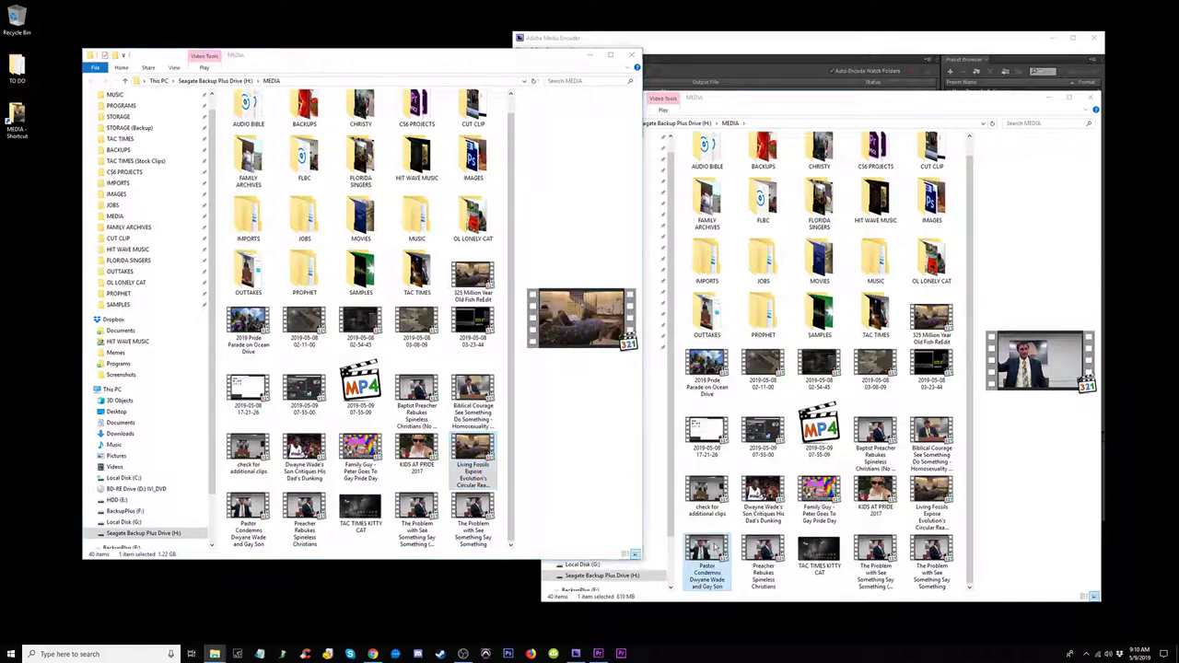
pyautogui.click(710, 567)
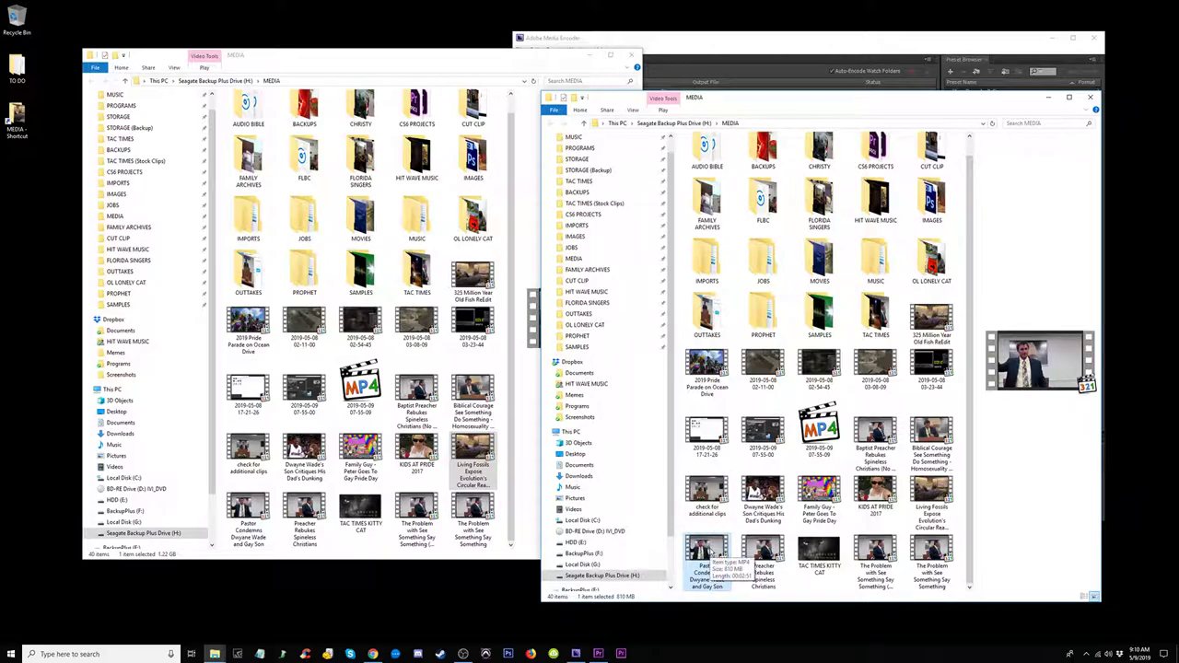
pyautogui.click(463, 653)
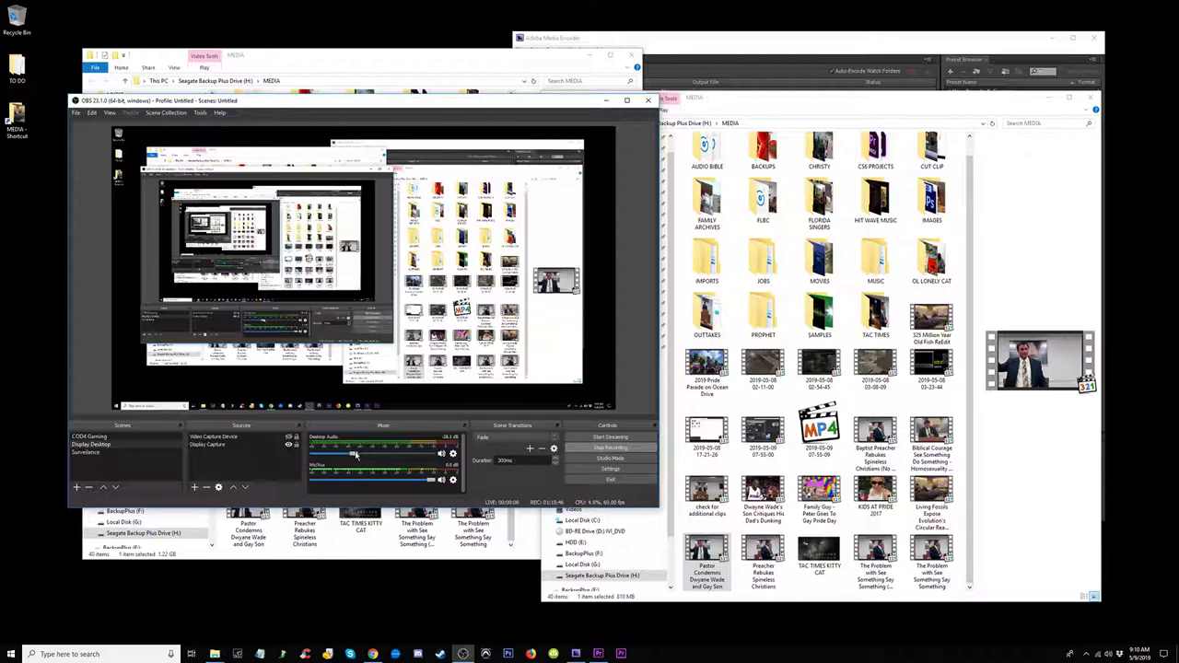
pyautogui.moveTo(405, 455); pyautogui.dragTo(441, 454)
# Step: Play the exported Pastor Condemns Dwyane Wade and Gay Son video in full screen to review it
pyautogui.rightClick(715, 549)
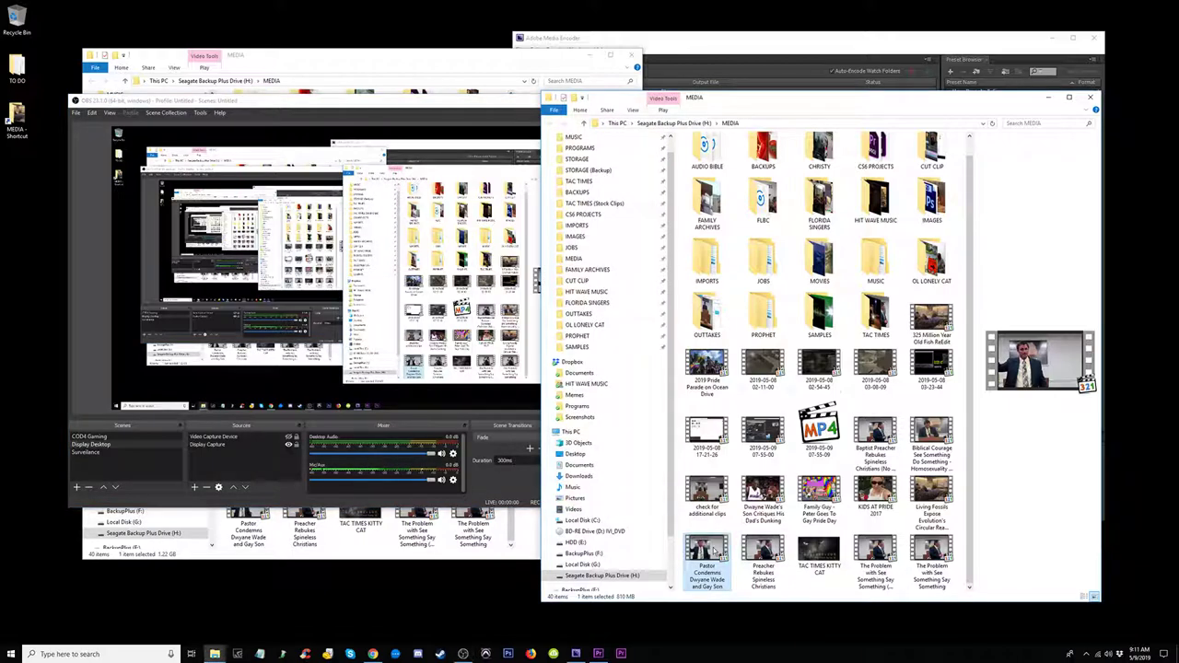
pyautogui.press('Return')
pyautogui.hotkey('alt', 'Return')
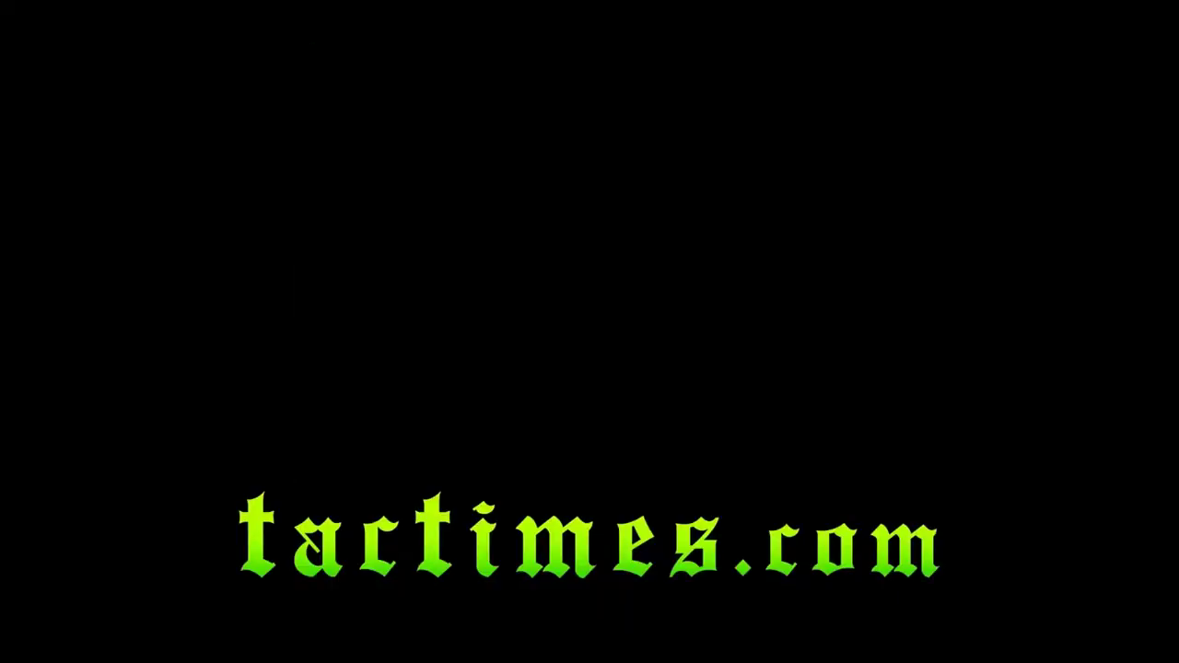
# Step: Leave full screen and close the video player, and lower the Desktop Audio level in OBS to about -26 dB
pyautogui.doubleClick(671, 565)
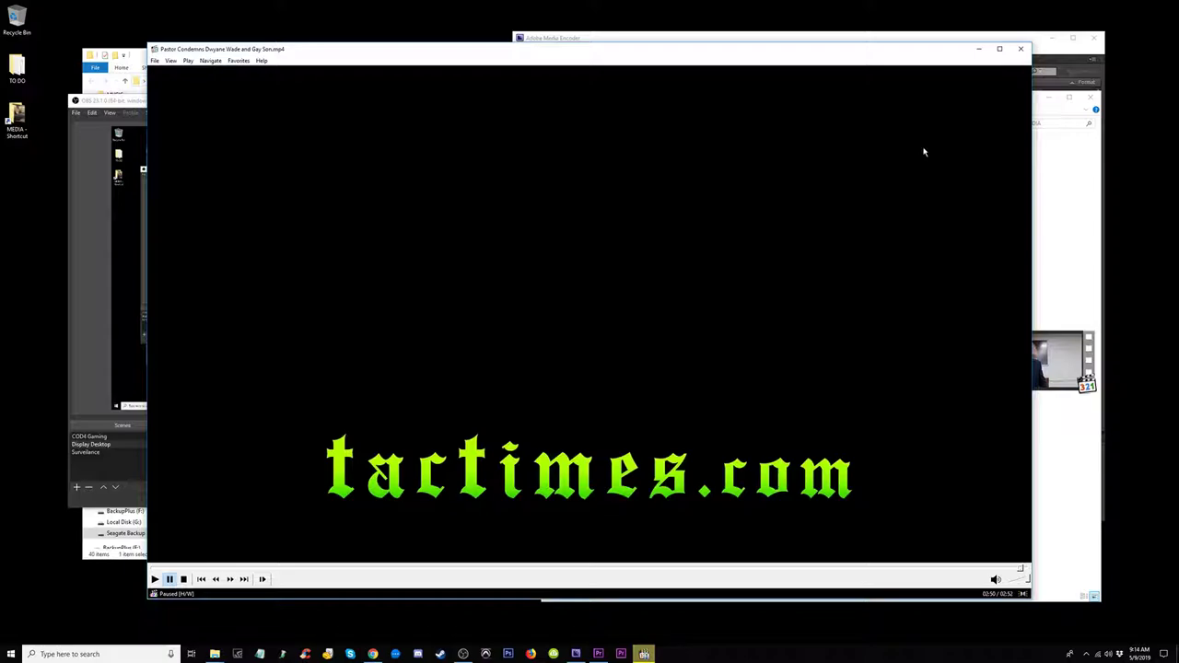
pyautogui.click(1022, 51)
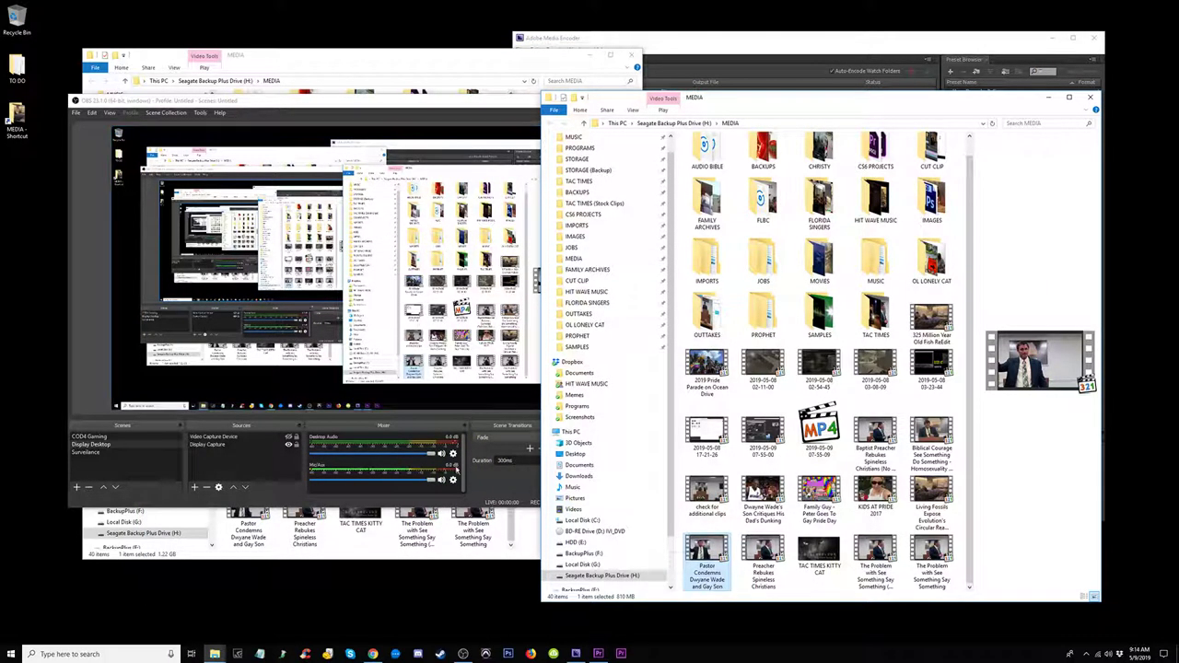
pyautogui.click(376, 456)
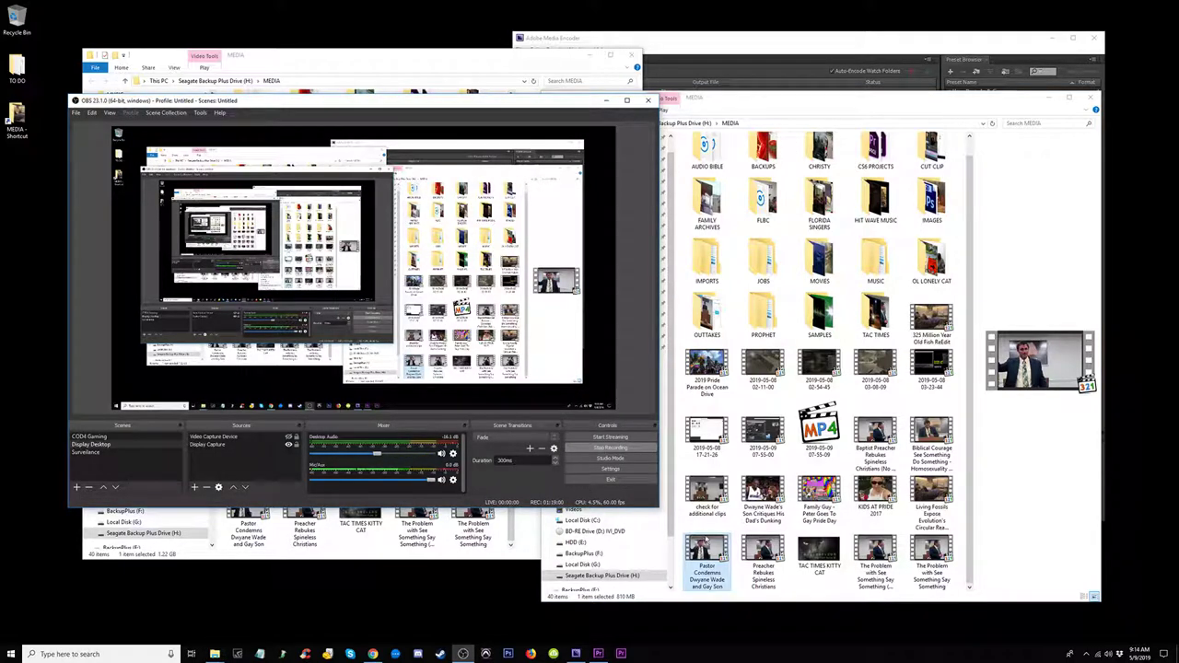
pyautogui.click(706, 578)
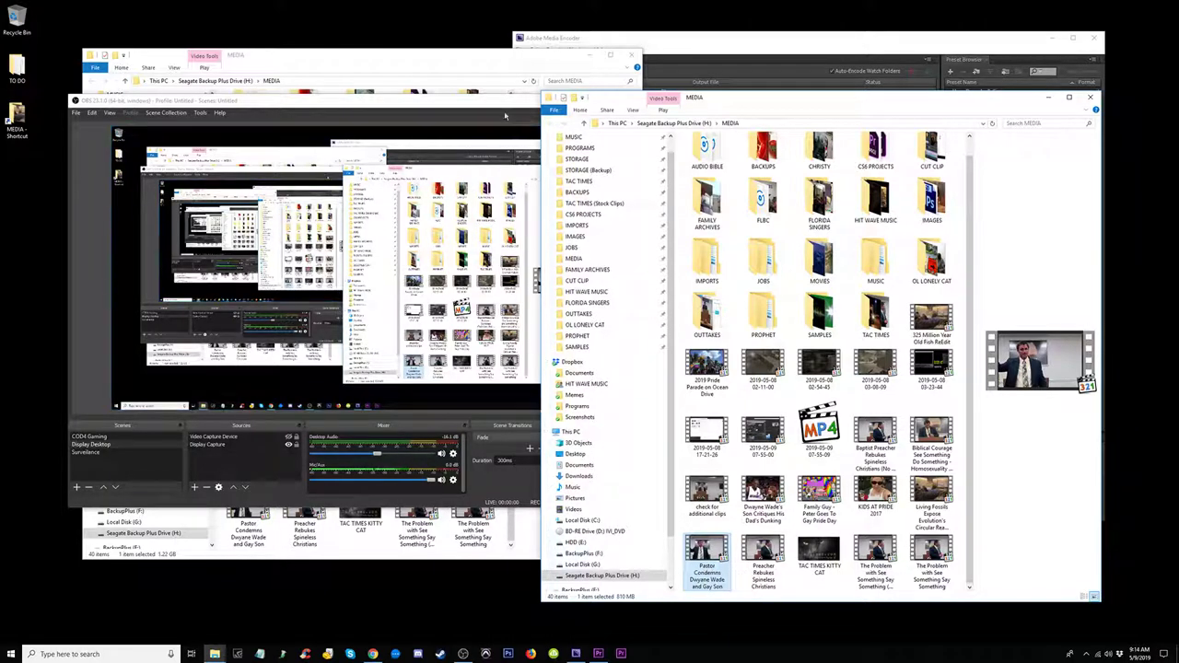
# Step: Switch to Chrome, open the Tac Times YouTube channel's upload page and upload the Pastor Condemns Dwyane Wade and Gay Son video from the MEDIA folder
pyautogui.click(372, 654)
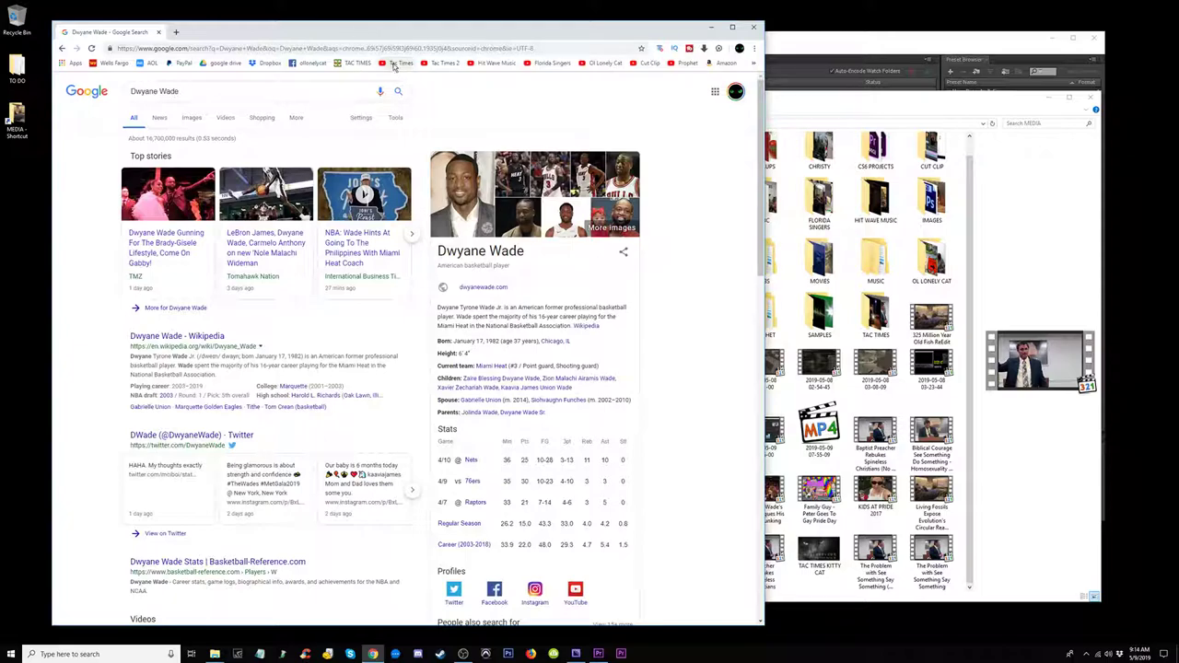
pyautogui.click(396, 64)
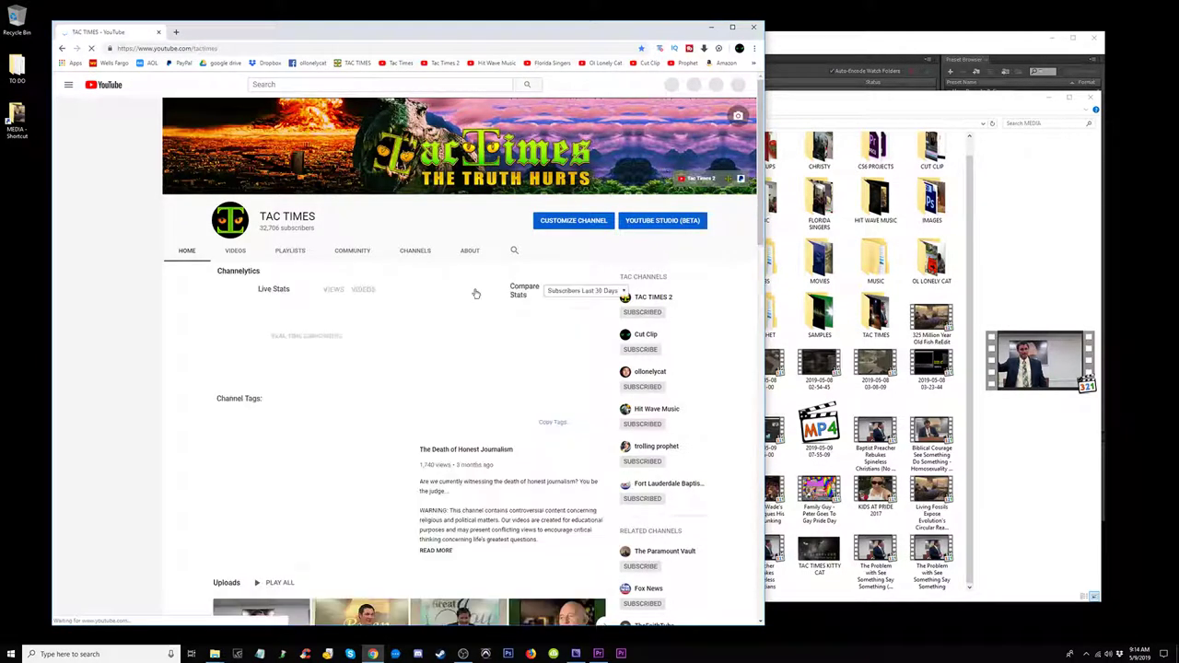
pyautogui.click(642, 85)
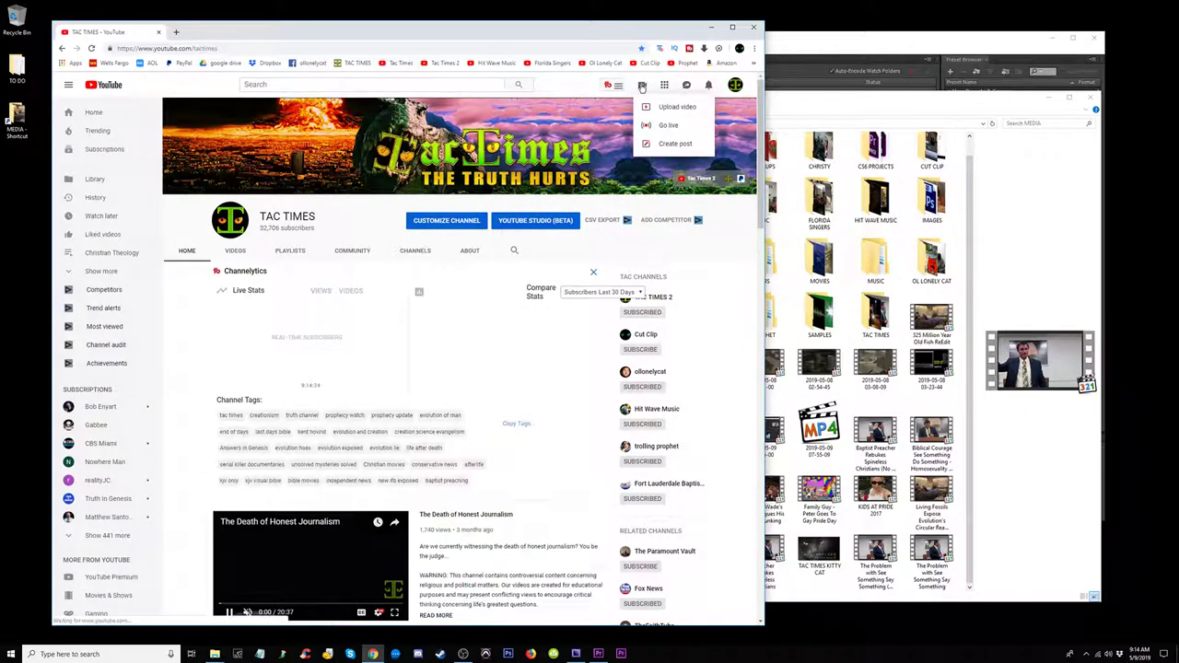
pyautogui.click(669, 108)
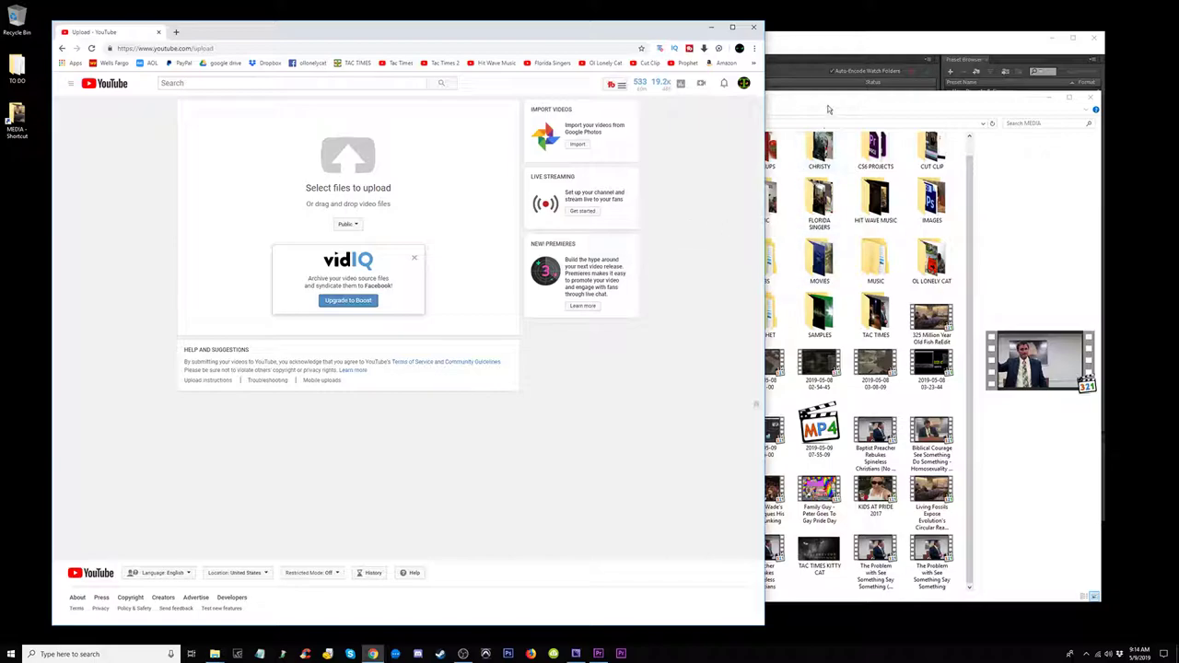
pyautogui.moveTo(828, 110); pyautogui.dragTo(840, 92)
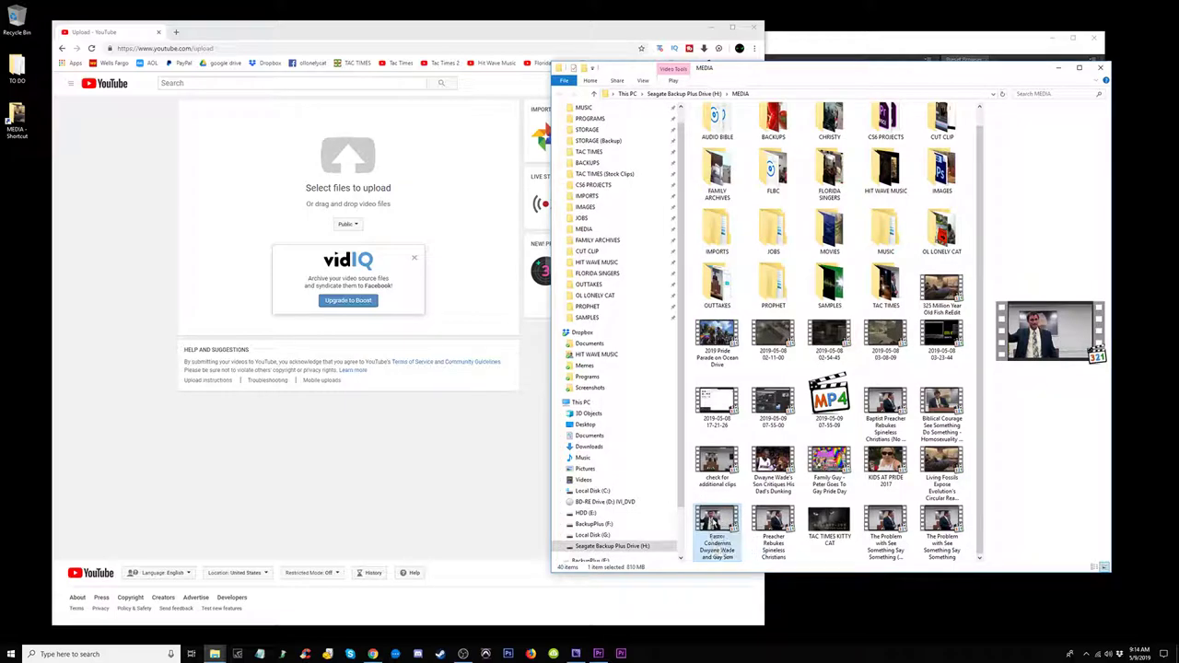
pyautogui.moveTo(717, 527); pyautogui.dragTo(348, 155)
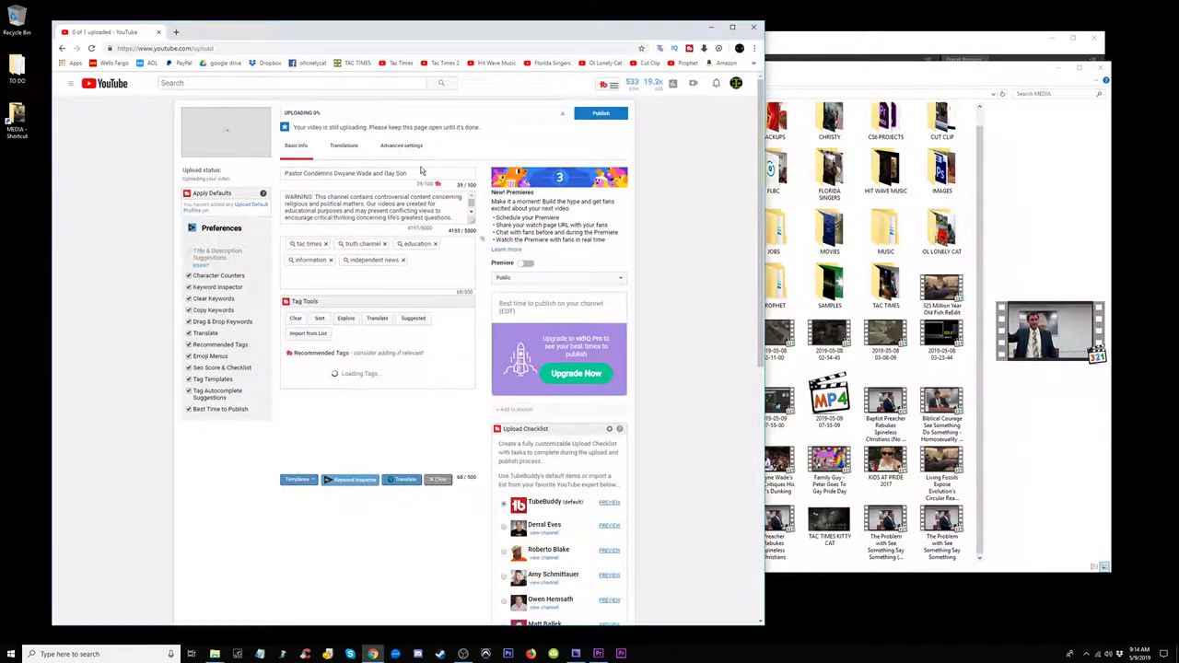
# Step: Open the TAC TIMES YouTube channel's home page in a new tab and bring its Uploads row into view
pyautogui.hotkey('ctrl', 't')
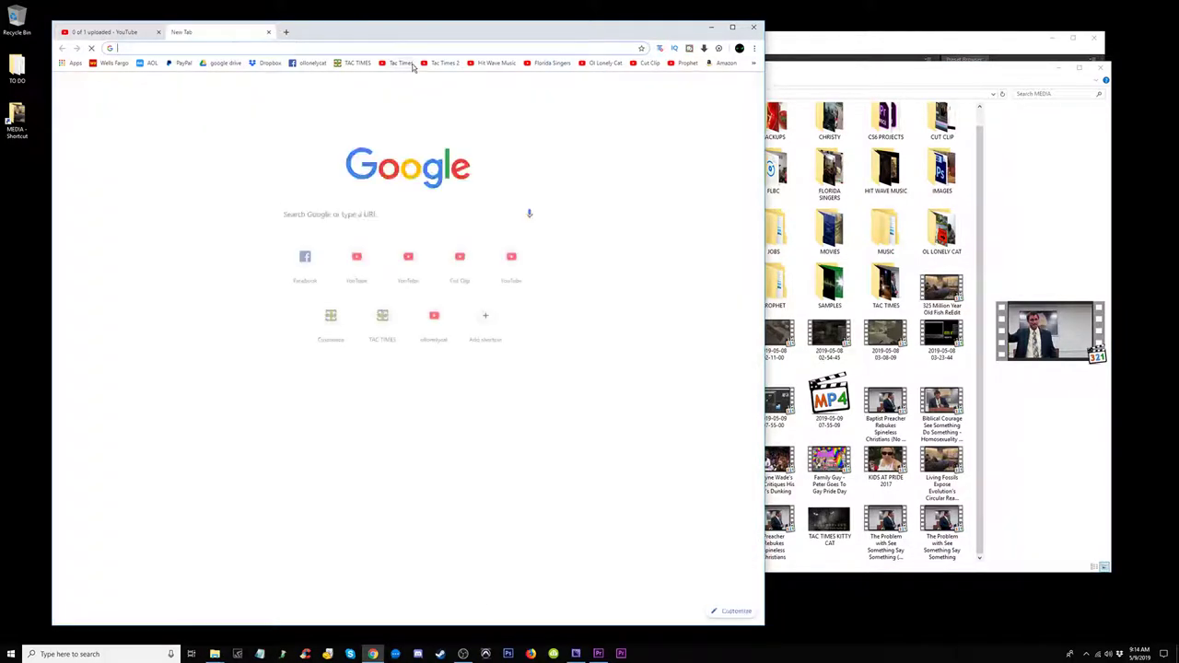
pyautogui.click(411, 65)
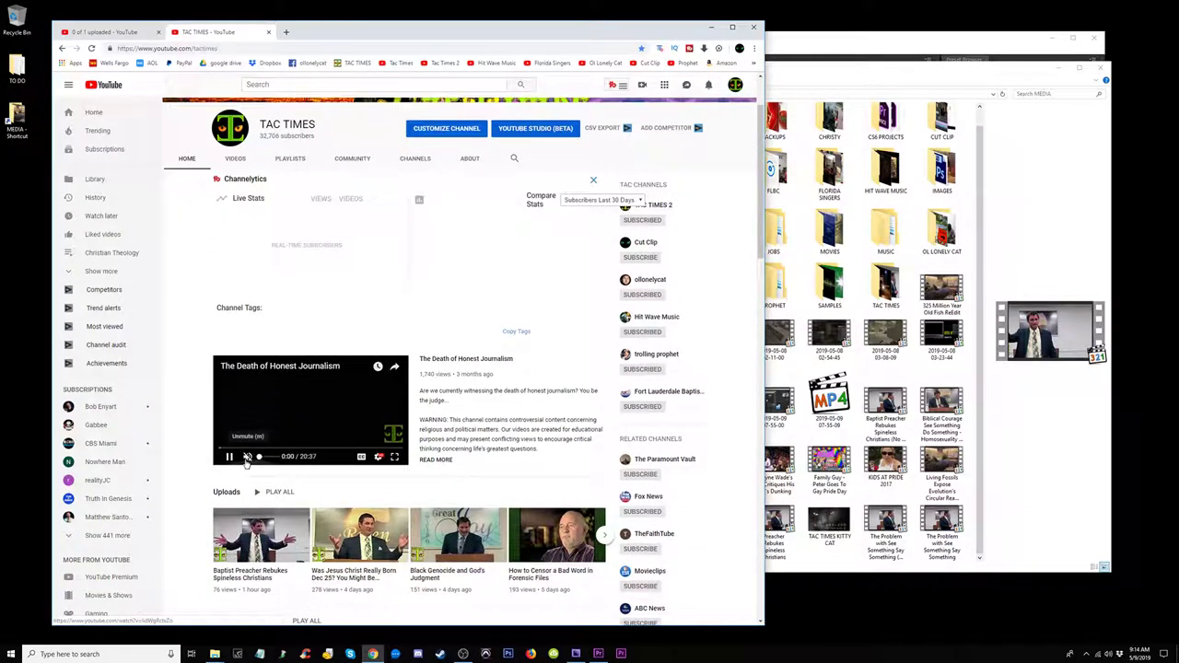
pyautogui.scroll(-2, 240, 461)
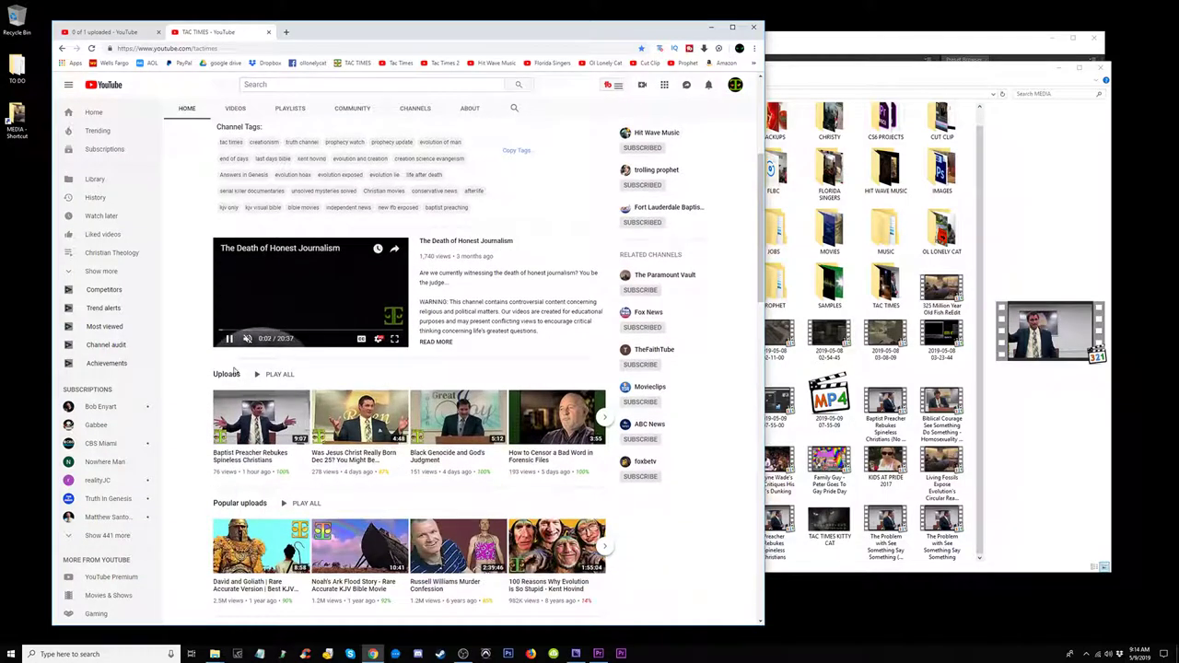
pyautogui.scroll(-1, 256, 433)
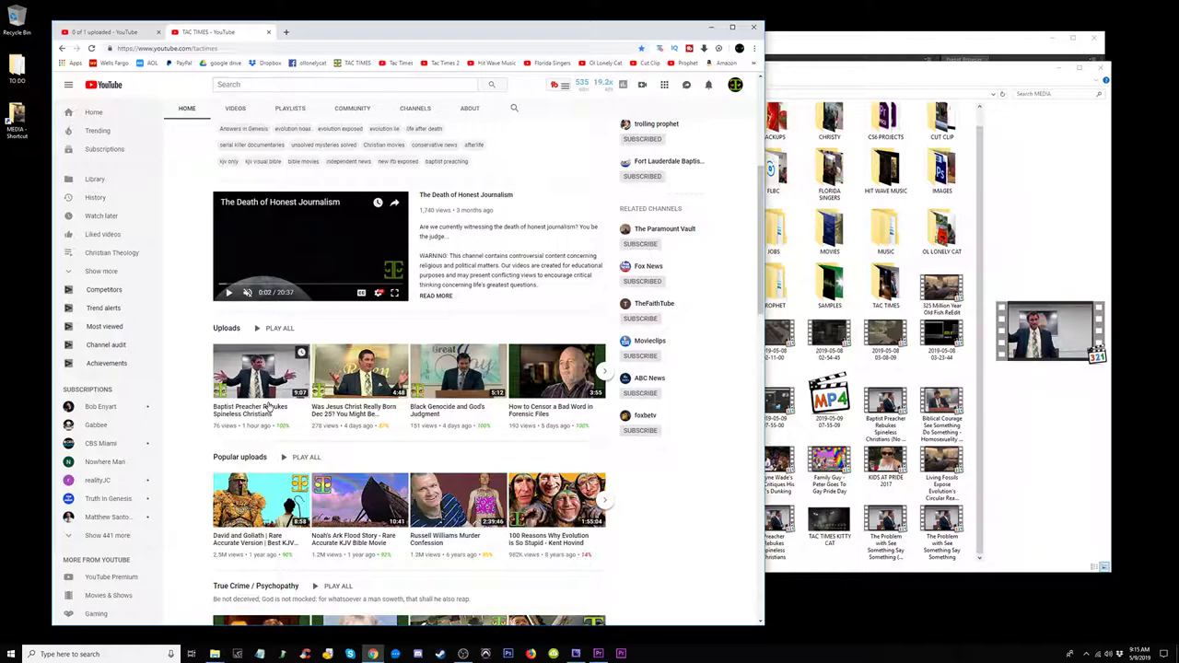
# Step: Browse through the channel's Uploads row to the older videos and return to the newest ones
pyautogui.click(605, 372)
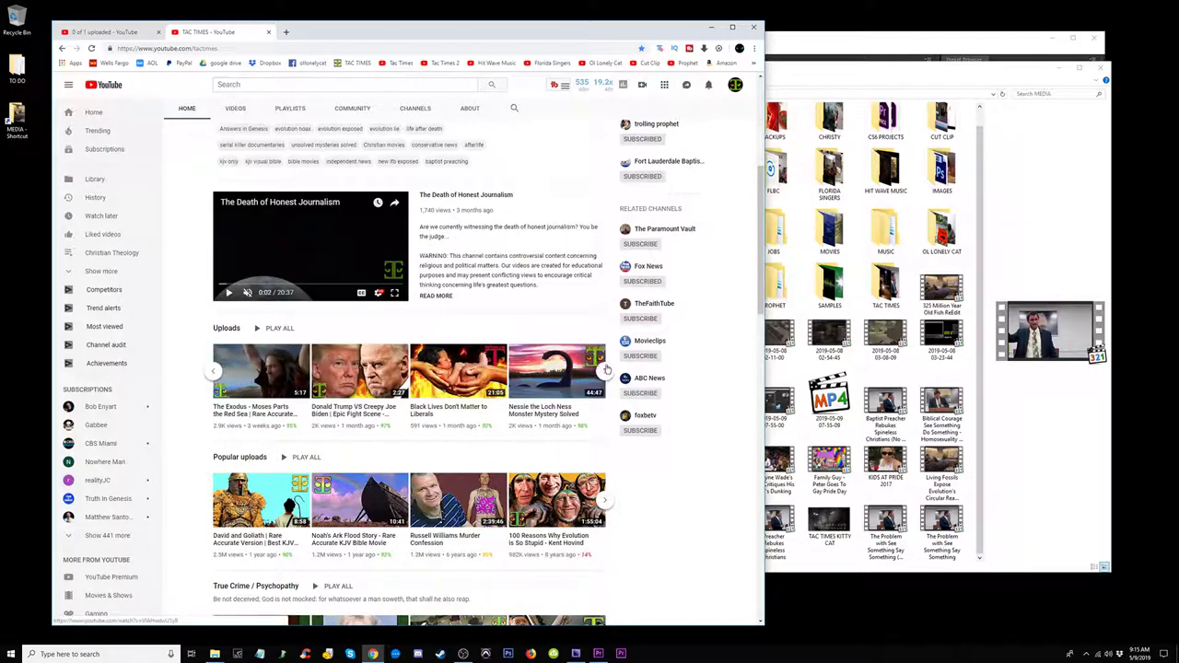
pyautogui.click(606, 372)
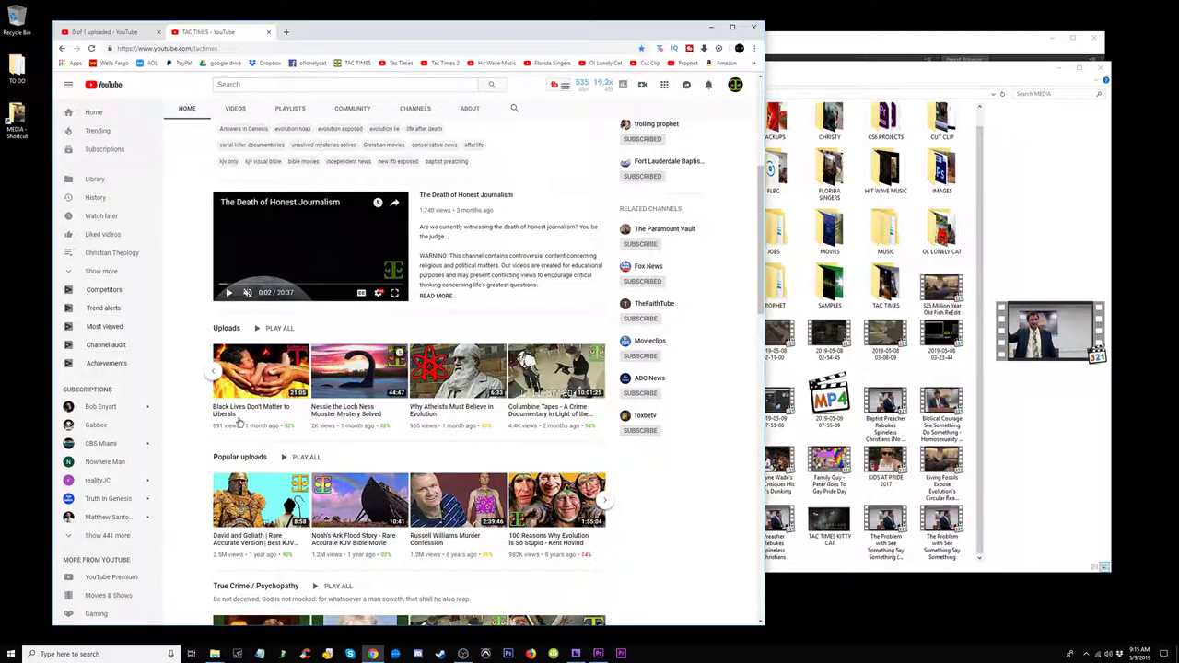
pyautogui.click(215, 372)
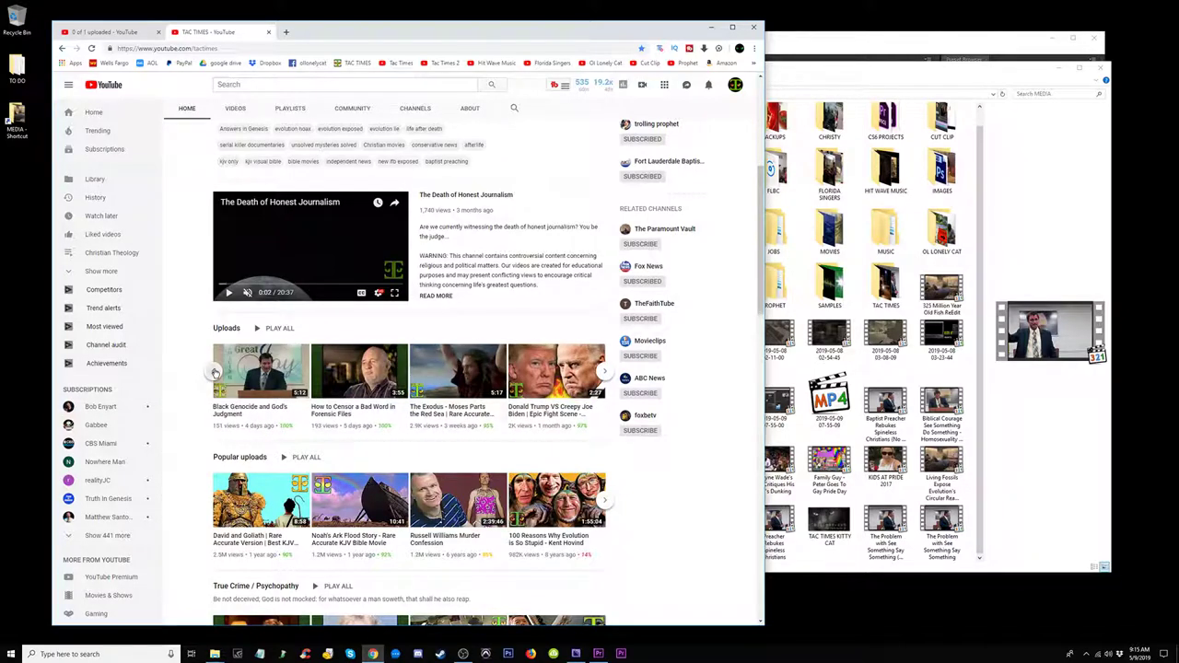
pyautogui.click(215, 373)
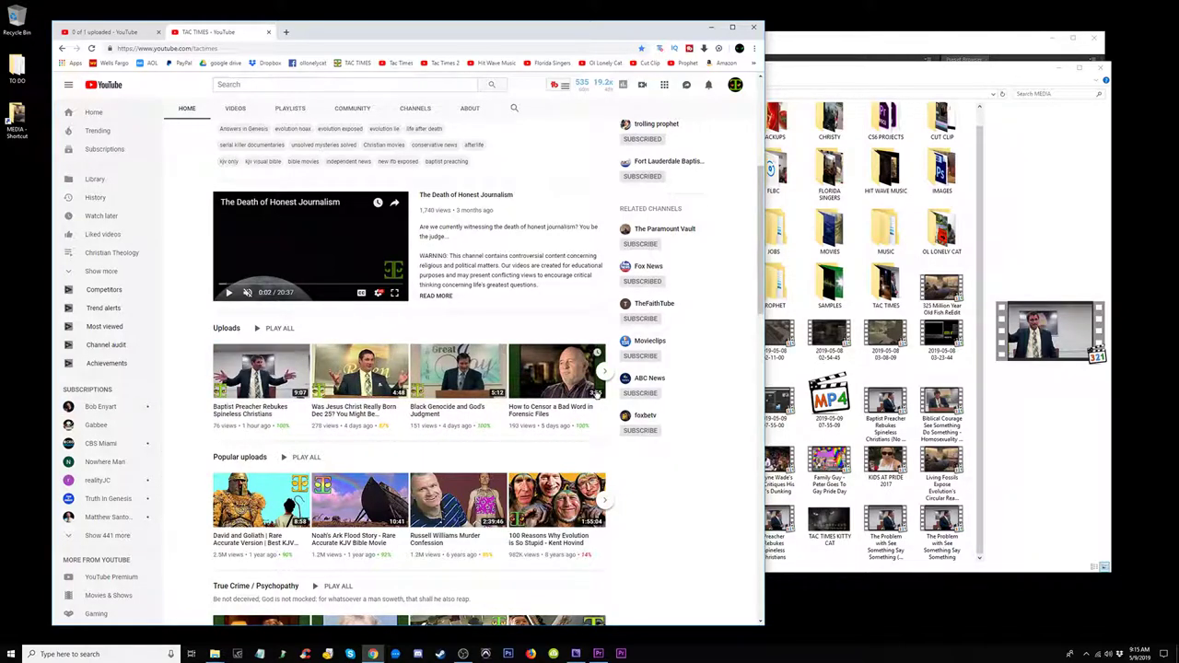
pyautogui.scroll(3, 453, 386)
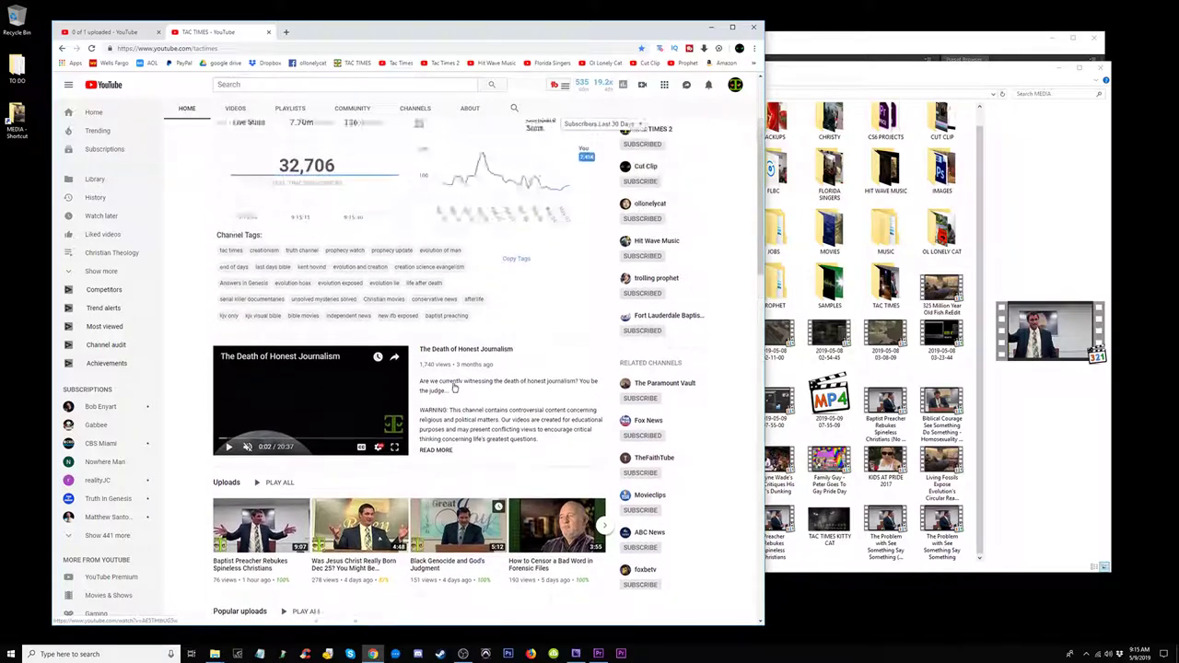
pyautogui.scroll(-2, 453, 387)
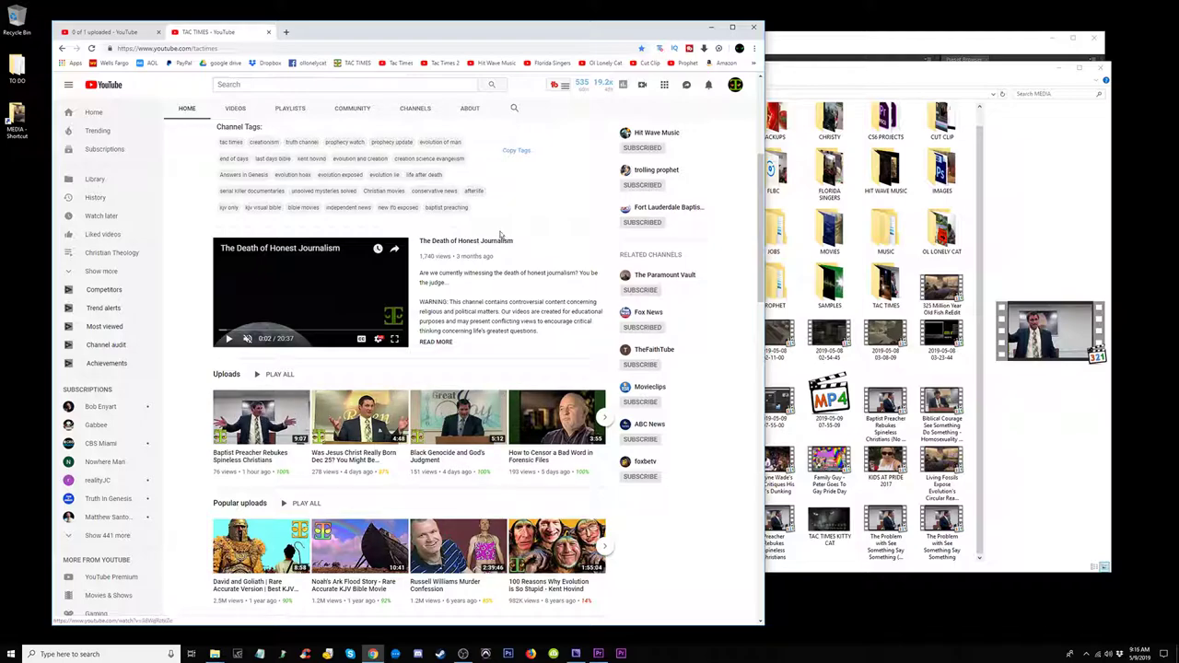
# Step: Maximize the browser window and look through the channel home page's video sections, from Uploads down to Created playlists
pyautogui.click(733, 28)
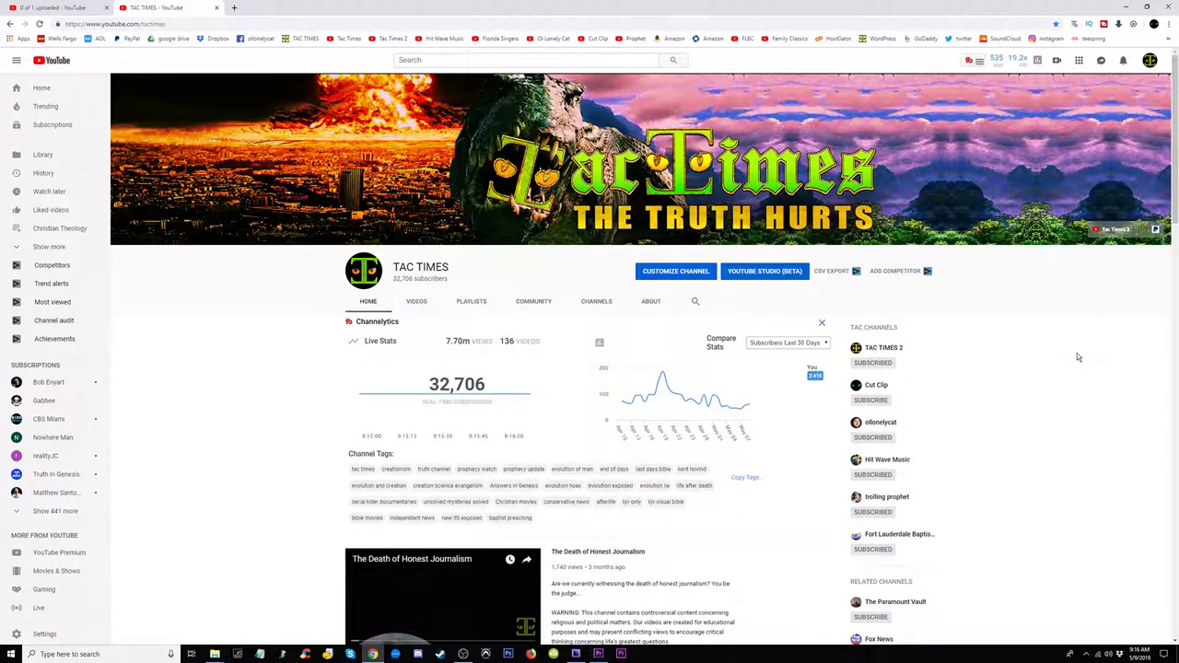
pyautogui.scroll(-5, 1076, 356)
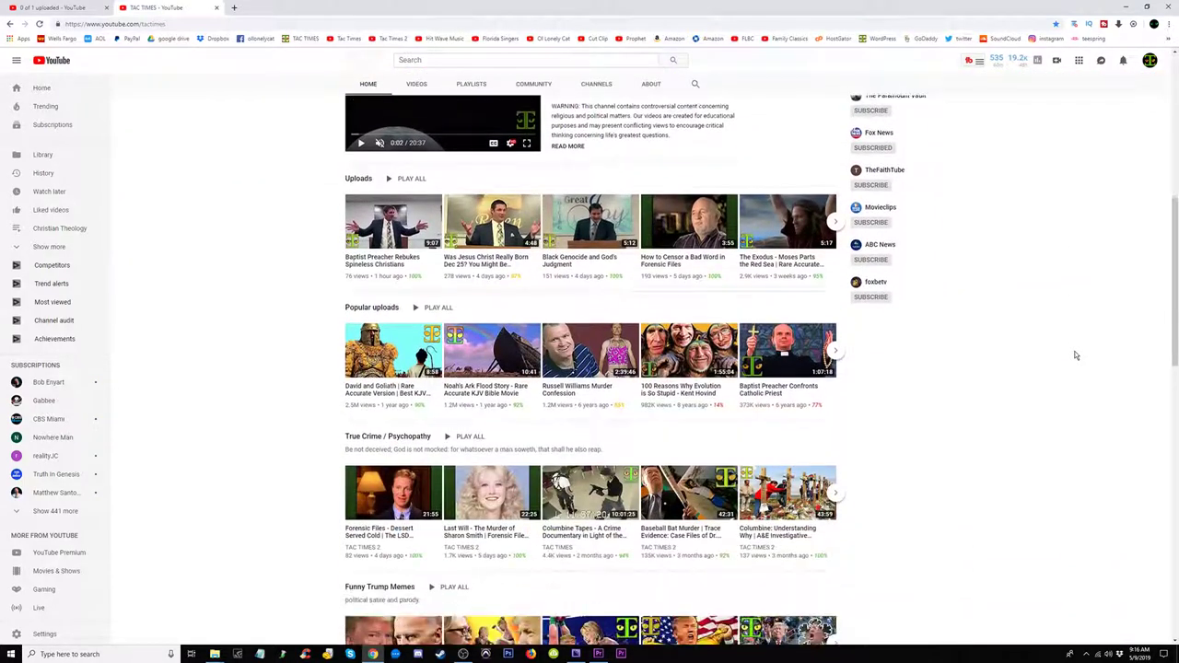
pyautogui.scroll(5, 1075, 353)
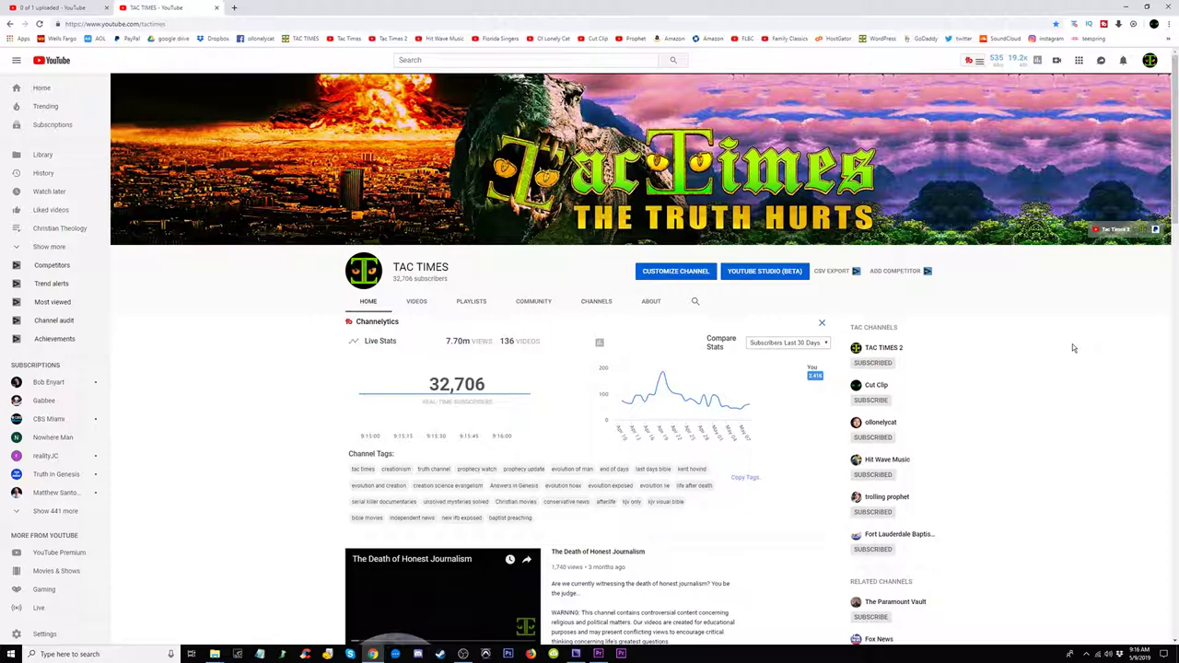
pyautogui.scroll(-5, 1071, 343)
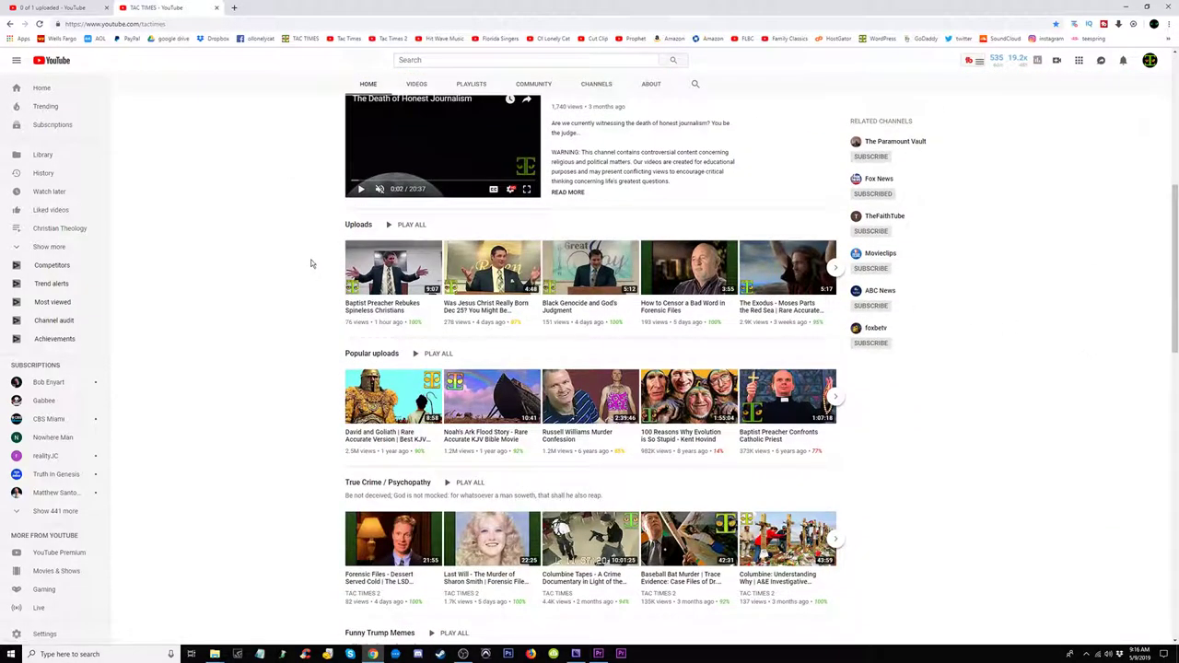
pyautogui.hotkey('ctrl', 'a')
pyautogui.click(247, 286)
pyautogui.scroll(-2, 332, 320)
pyautogui.scroll(3, 341, 322)
pyautogui.scroll(-5, 339, 323)
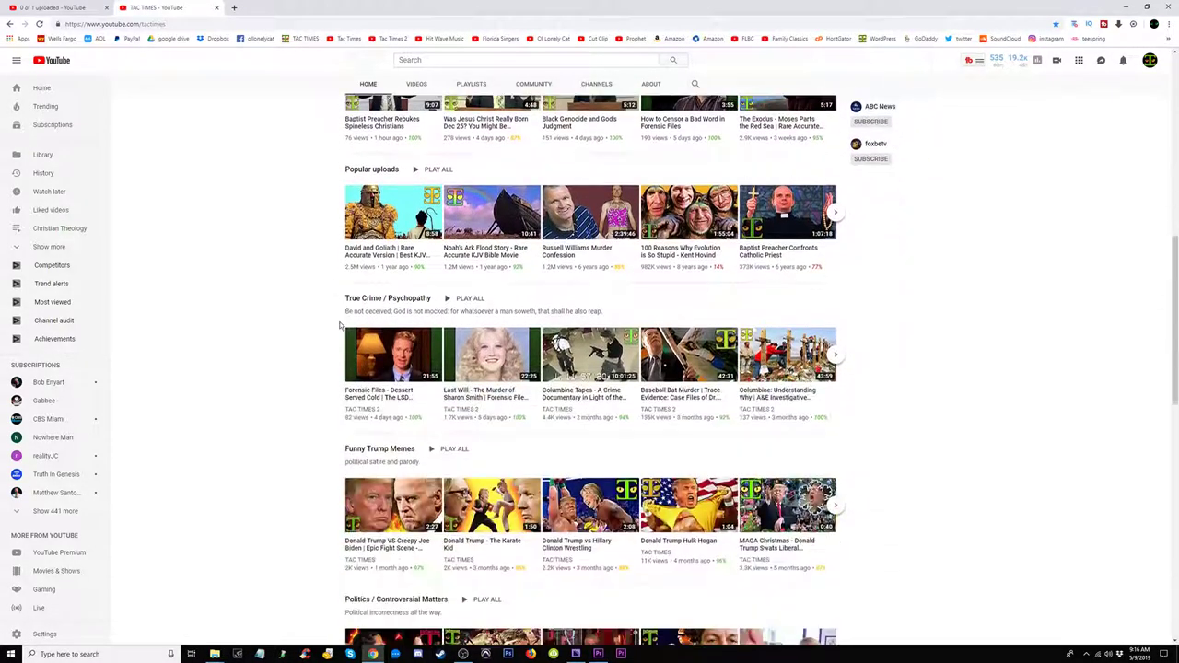
pyautogui.scroll(-5, 339, 324)
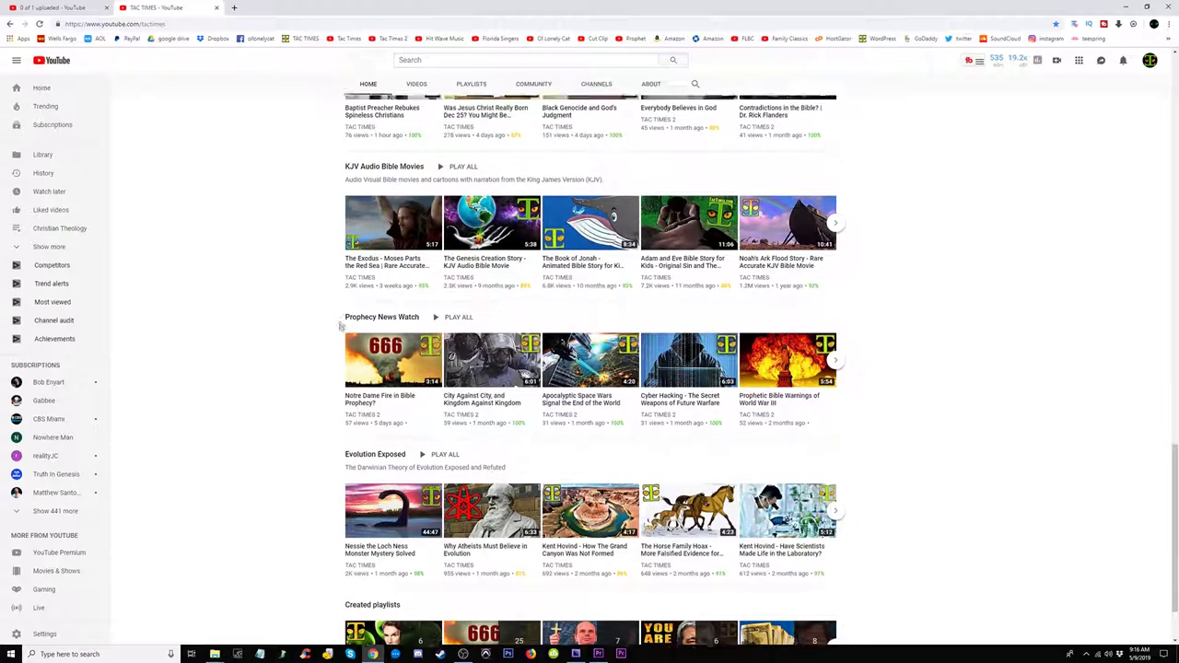
pyautogui.scroll(-2, 339, 325)
pyautogui.scroll(10, 339, 324)
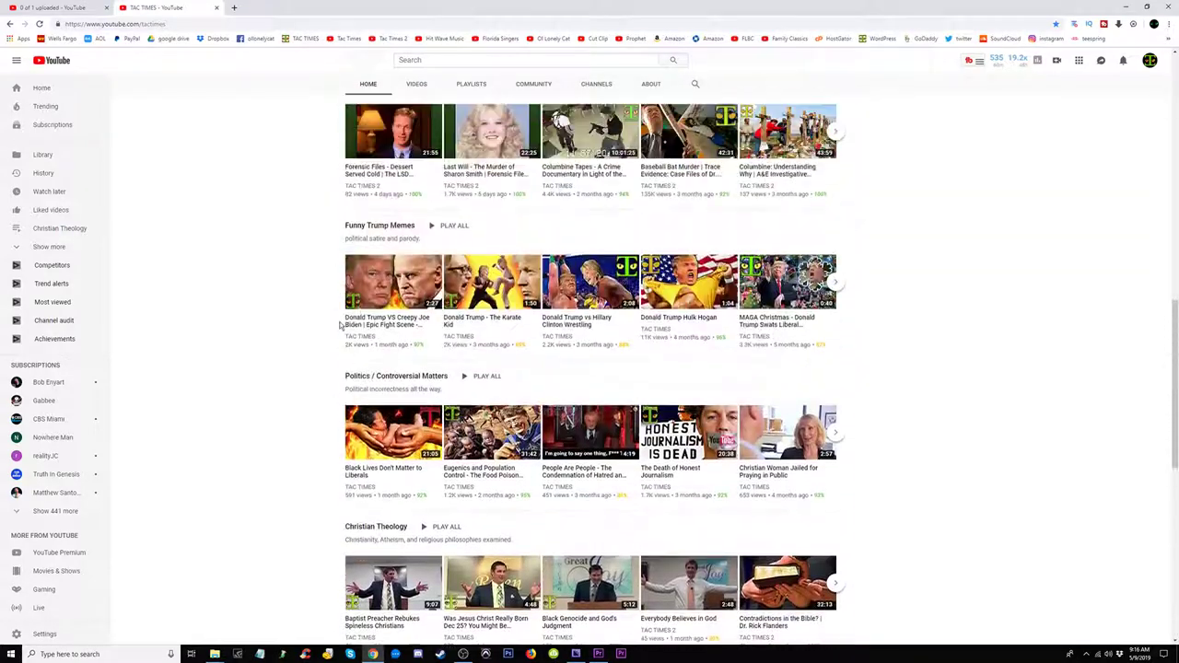
pyautogui.scroll(7, 339, 325)
pyautogui.scroll(-4, 339, 324)
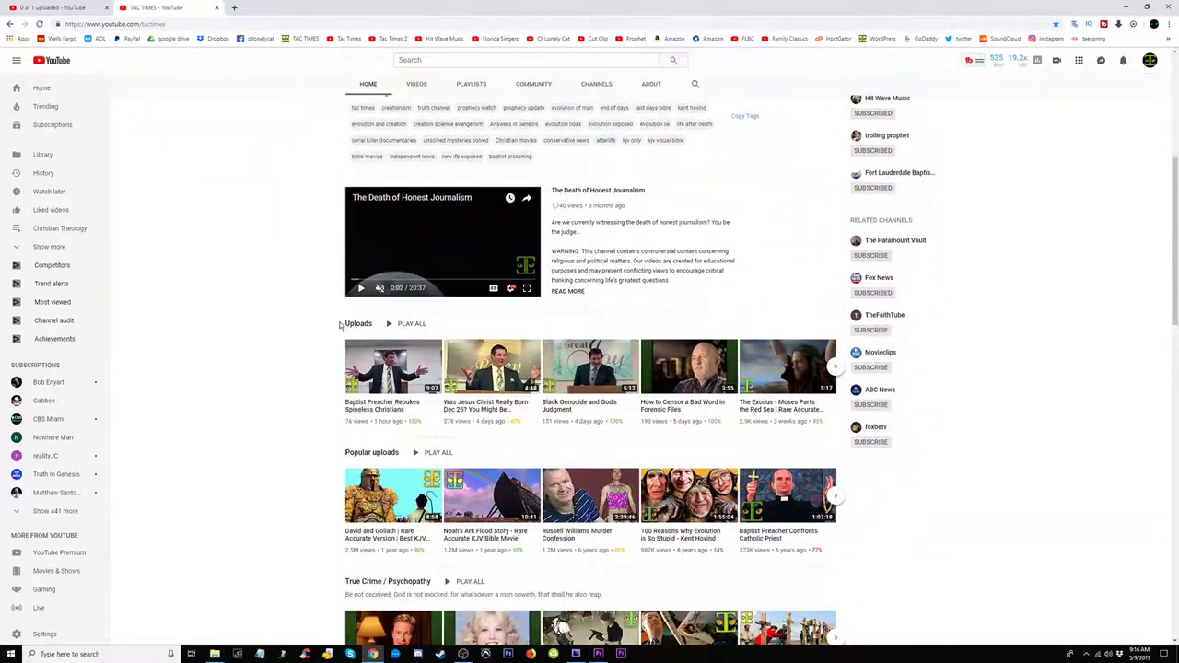
pyautogui.scroll(2, 339, 324)
pyautogui.scroll(1, 339, 324)
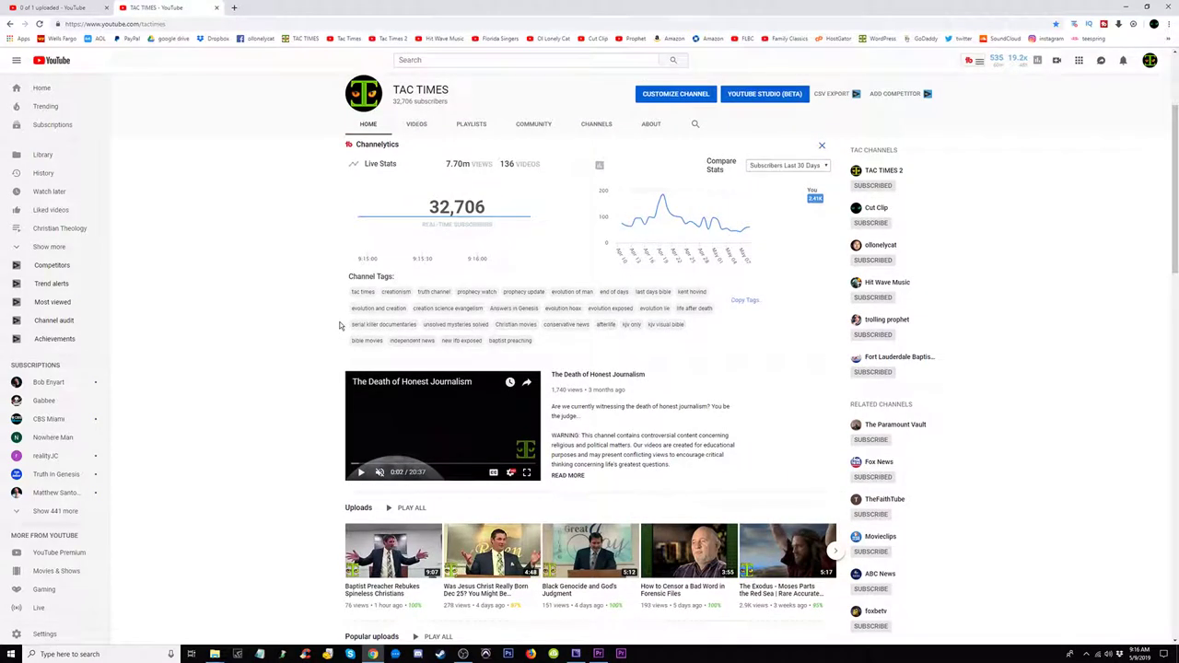
pyautogui.scroll(3, 1086, 465)
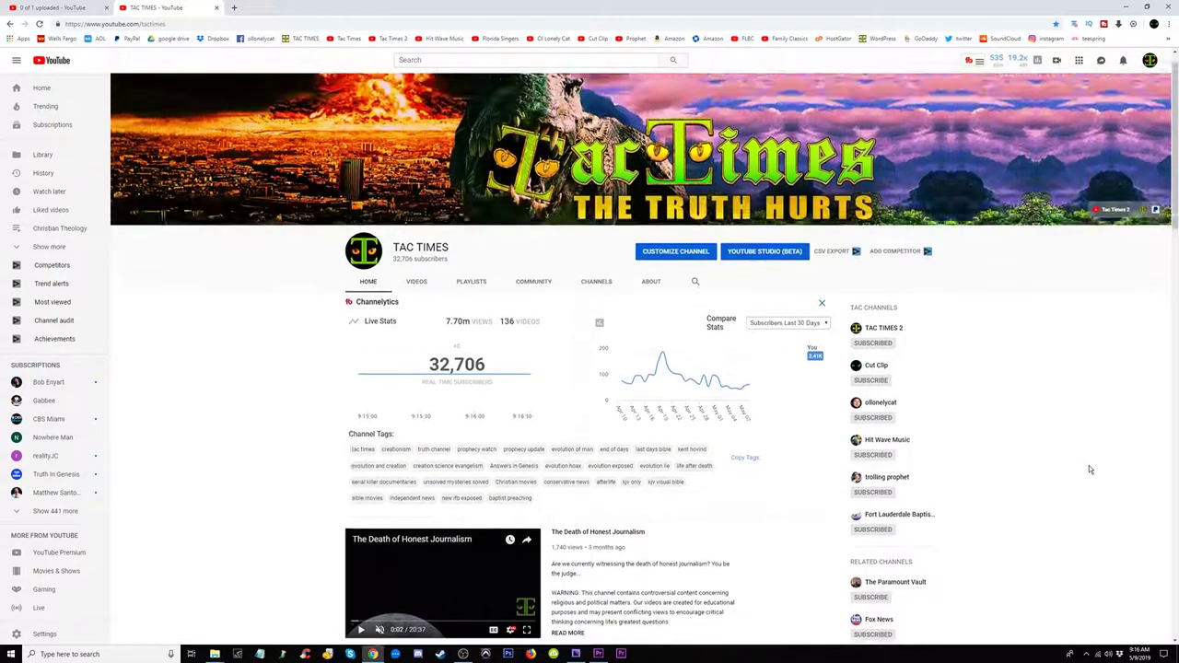
pyautogui.scroll(-4, 1089, 467)
pyautogui.scroll(1, 1087, 470)
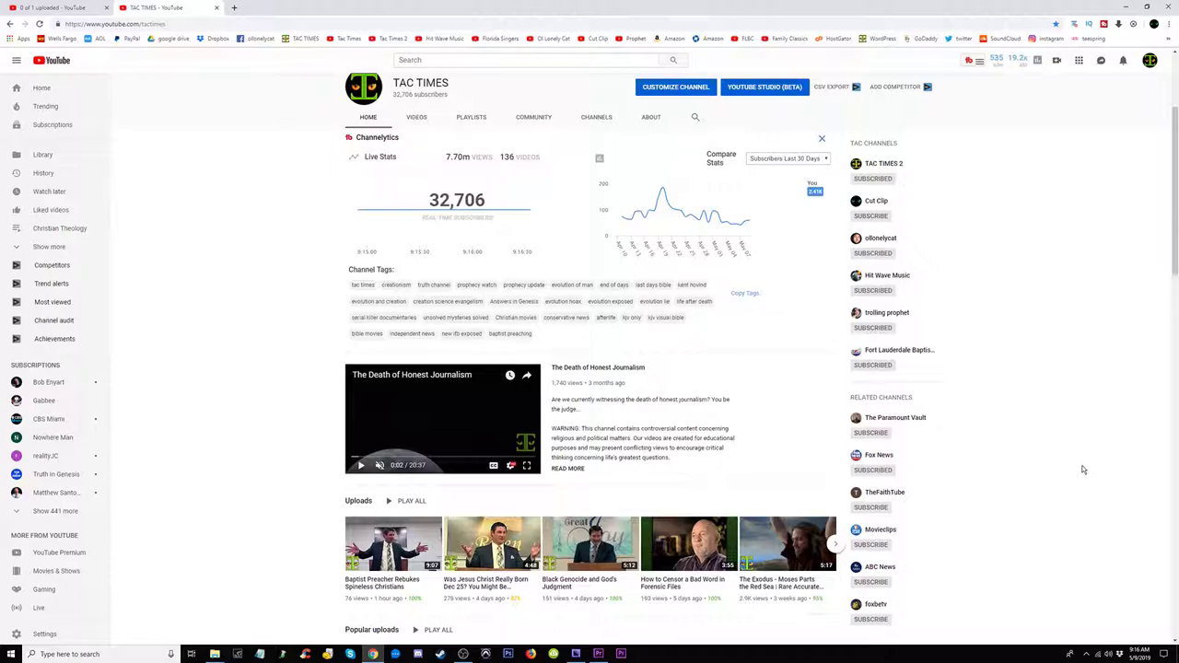
pyautogui.scroll(4, 1084, 470)
pyautogui.scroll(-2, 1083, 470)
pyautogui.scroll(2, 1082, 470)
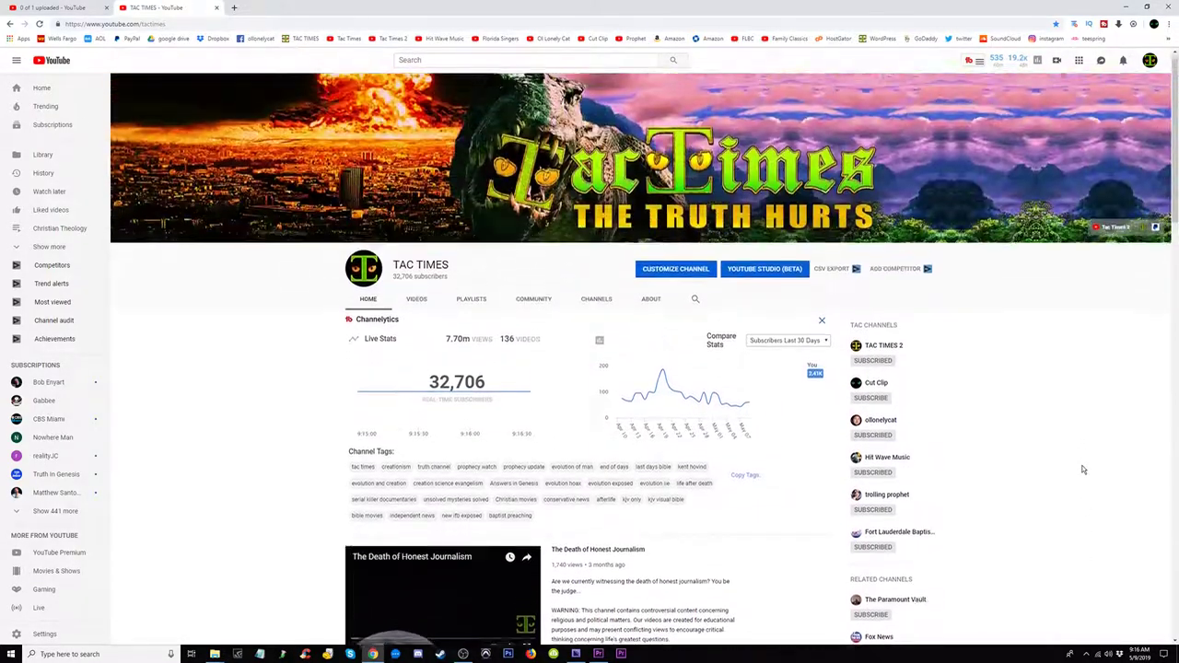
pyautogui.scroll(-3, 1074, 467)
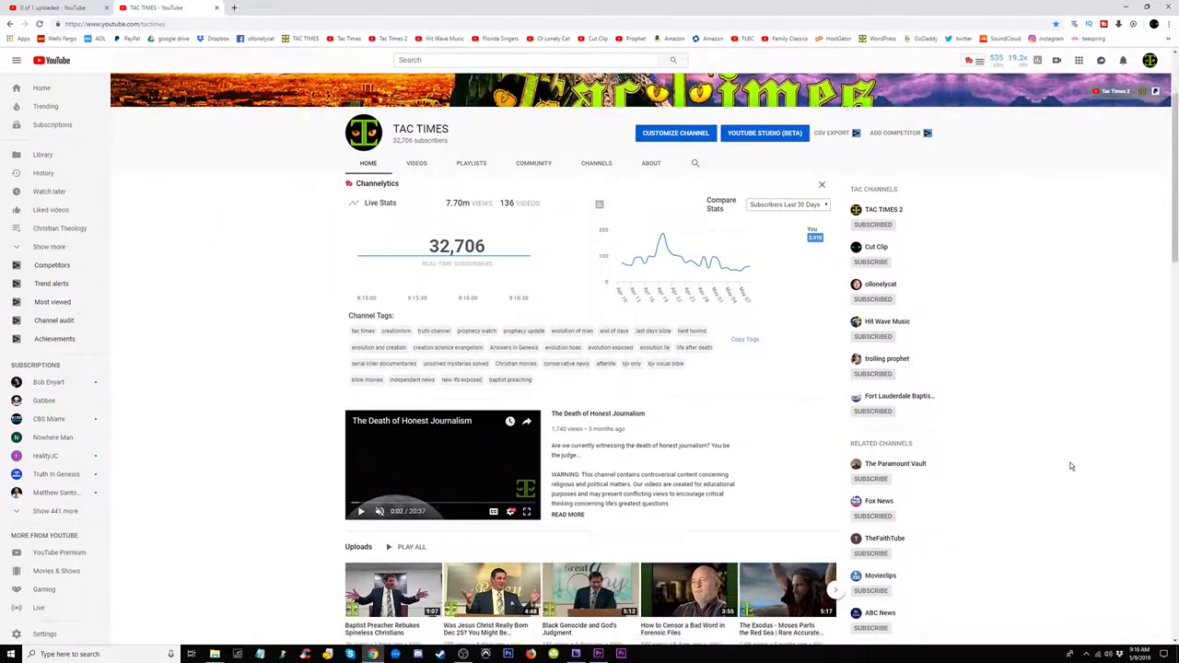
pyautogui.scroll(3, 1072, 466)
pyautogui.scroll(-1, 1070, 467)
pyautogui.scroll(-5, 1070, 466)
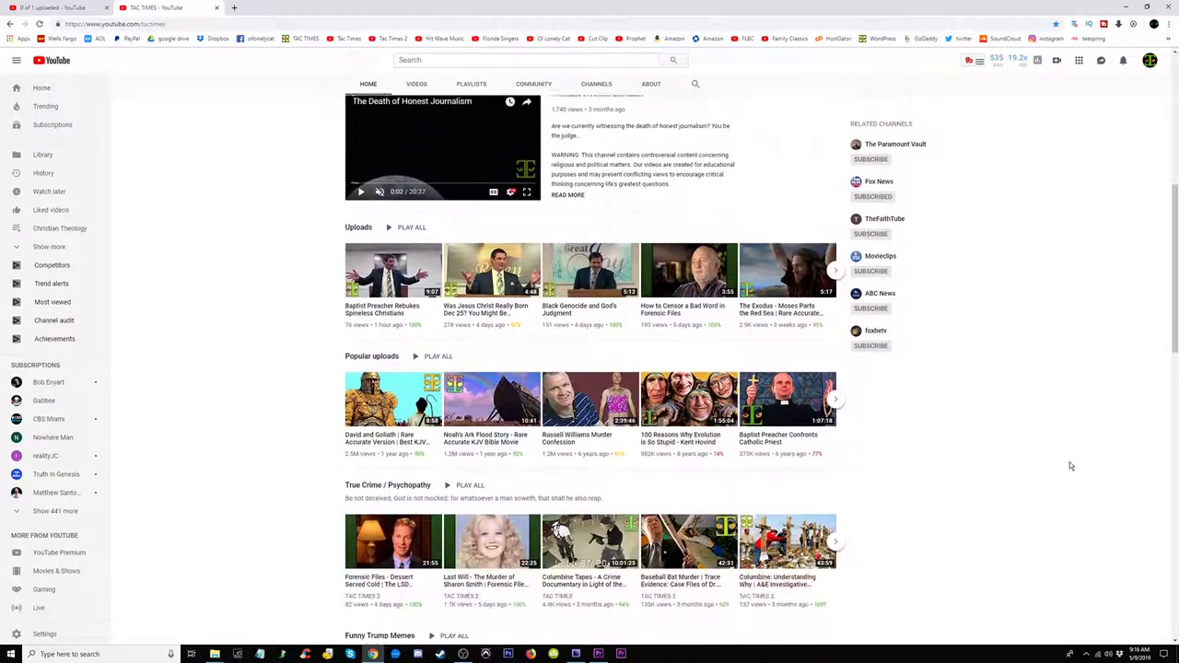
pyautogui.scroll(5, 1070, 466)
pyautogui.scroll(-2, 1070, 467)
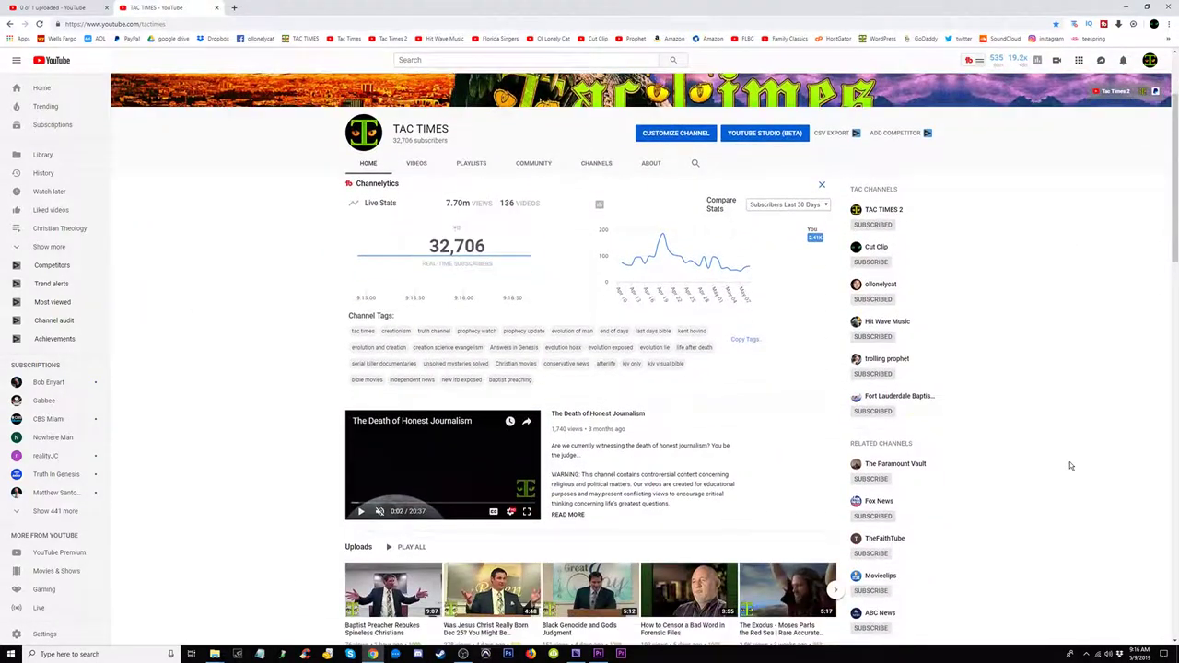
pyautogui.scroll(-2, 1069, 467)
pyautogui.scroll(1, 1070, 465)
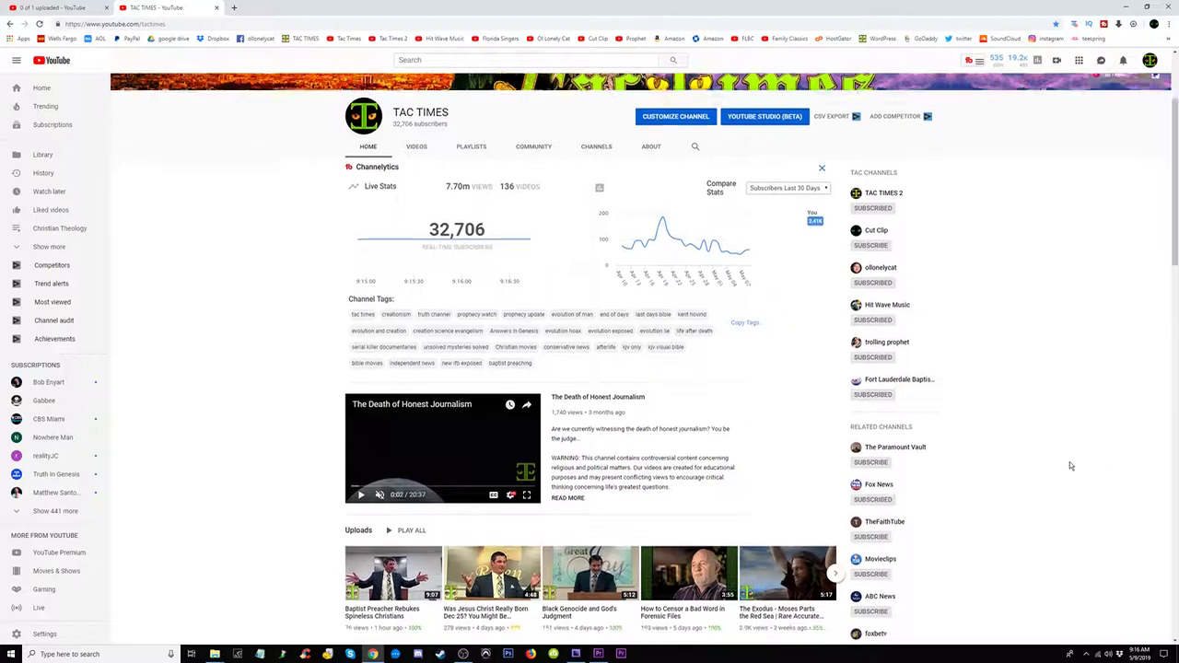
pyautogui.scroll(-1, 1070, 466)
pyautogui.scroll(1, 1070, 466)
pyautogui.scroll(-1, 1070, 466)
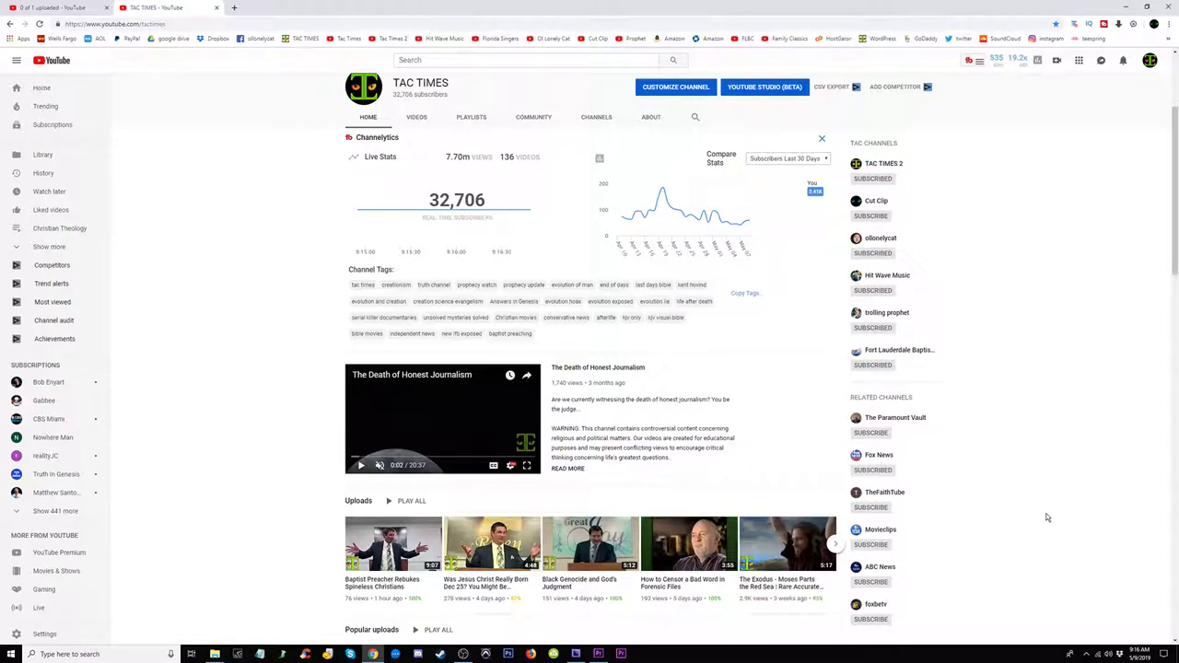
# Step: Return to the channel page's banner and switch to OBS to bring up its recording controls
pyautogui.scroll(2, 1046, 518)
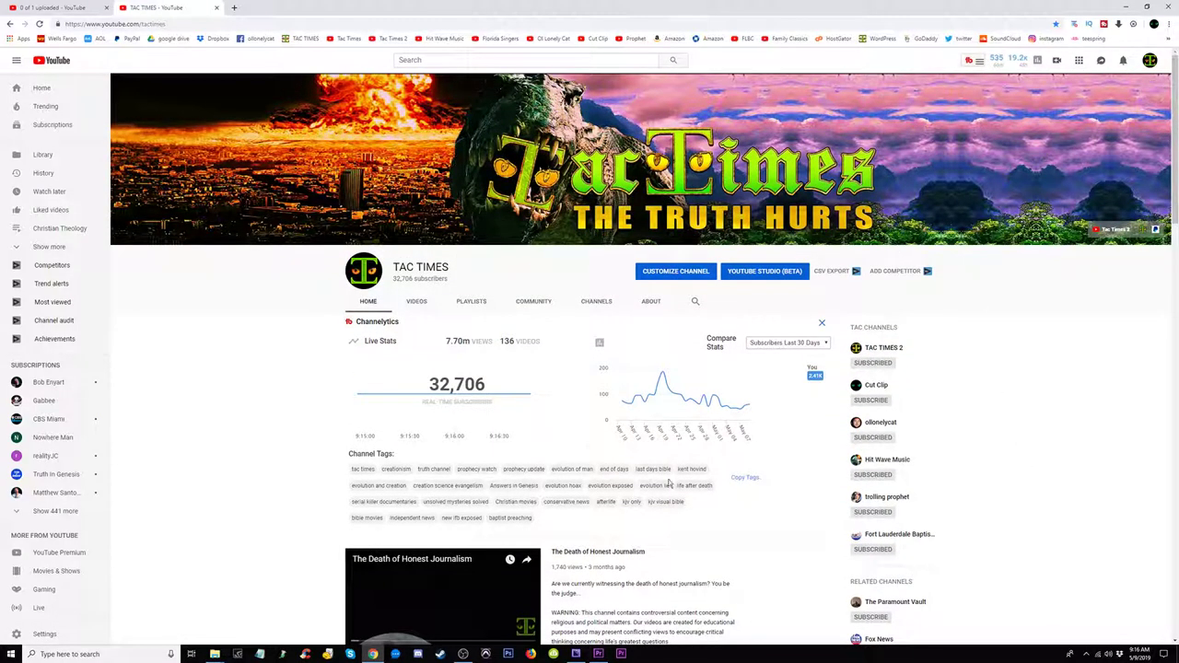
pyautogui.click(462, 654)
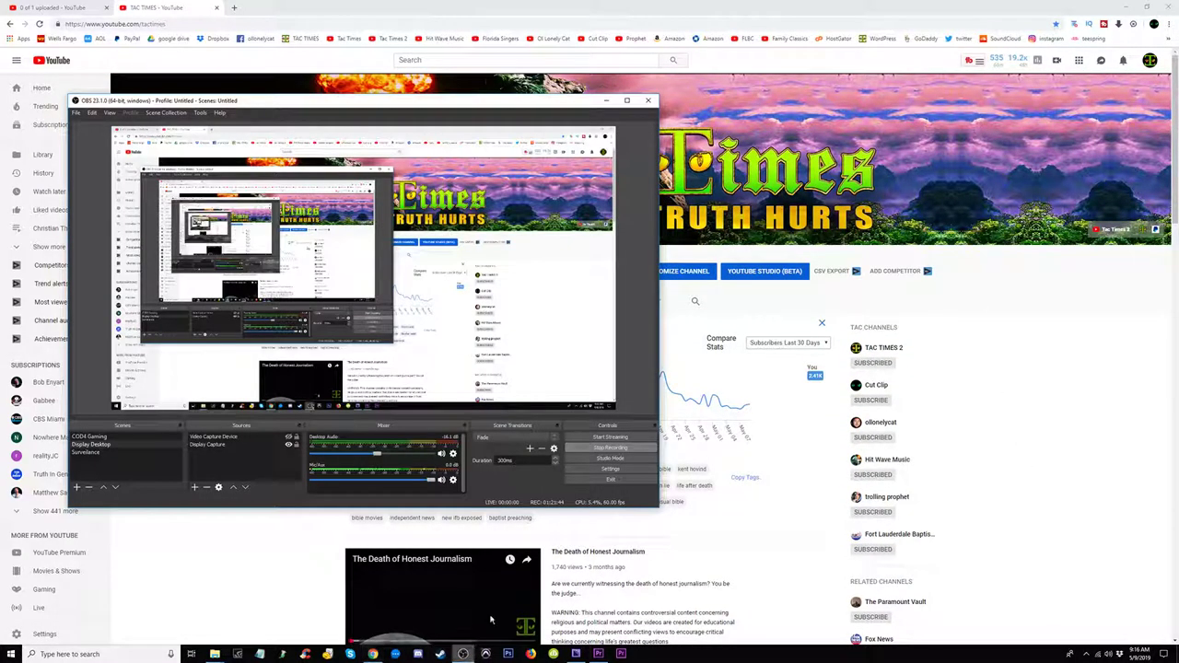